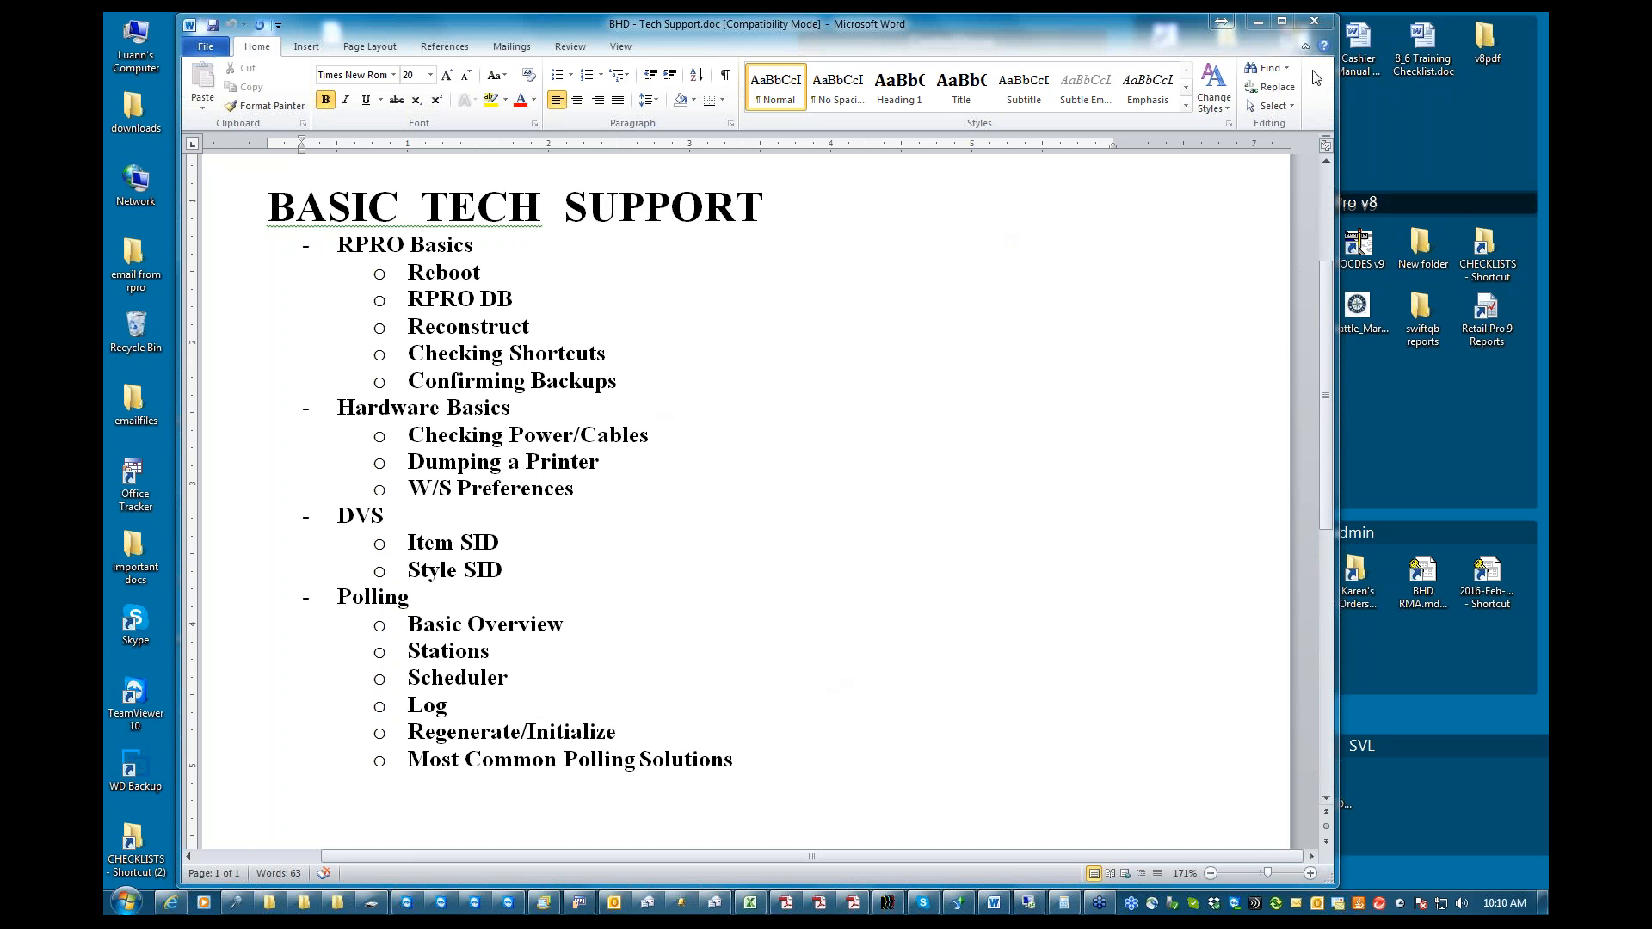
Minimize the Word outline, launch Retail Pro from the Rpro8.exe desktop shortcut, and set the logon date to 6/11/2015
click(1258, 22)
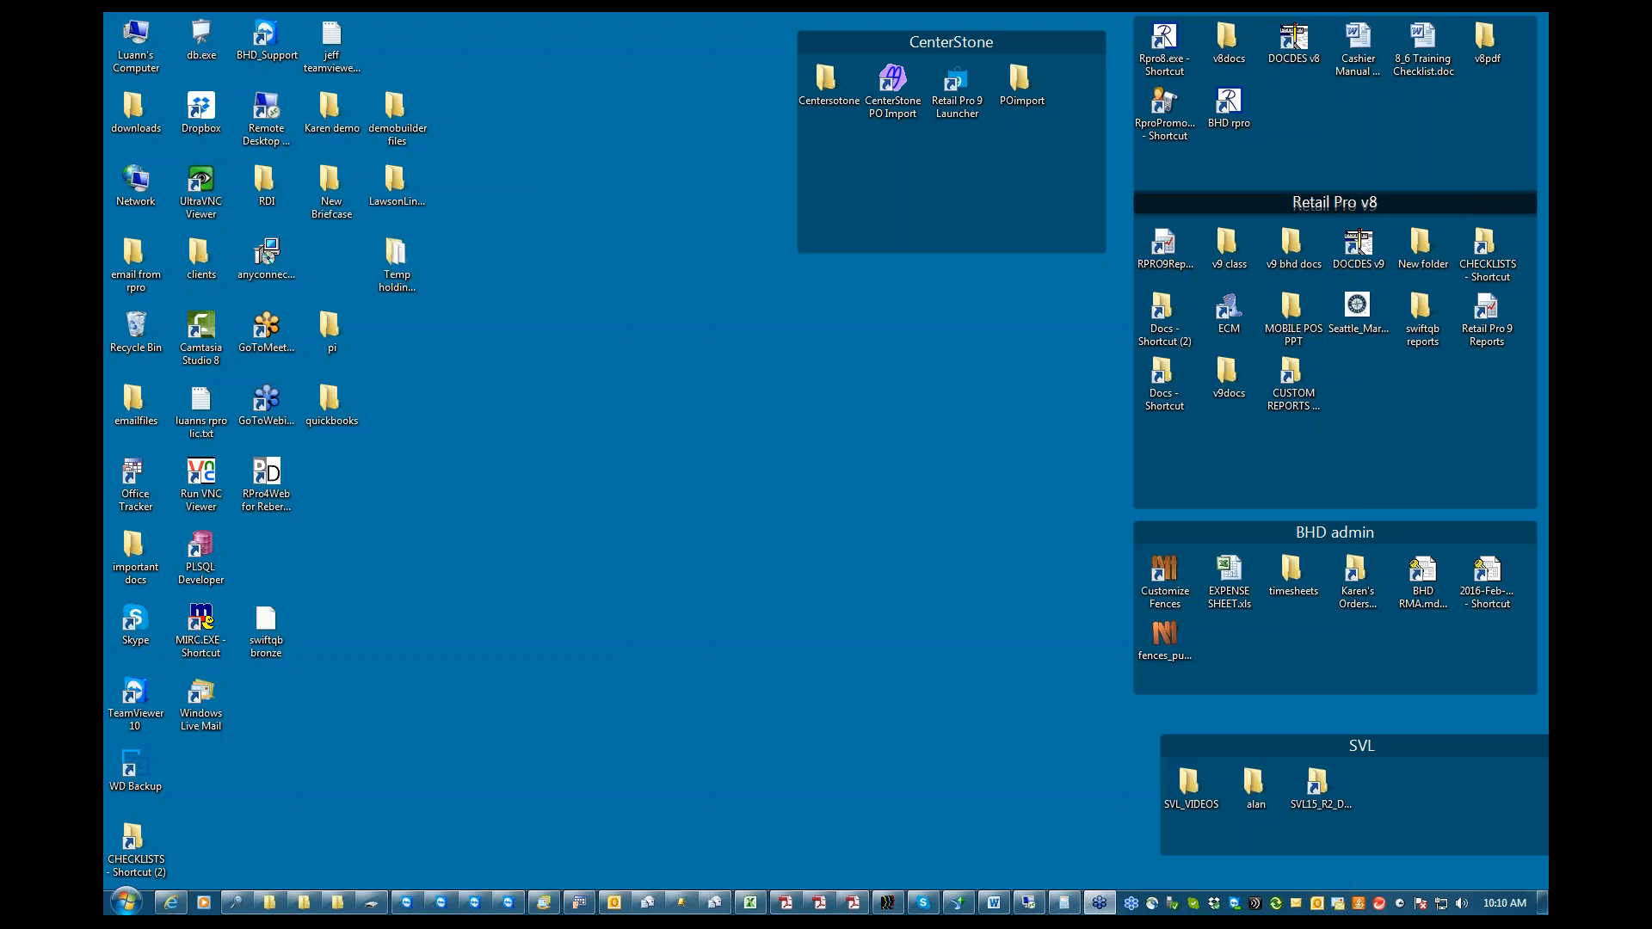
double_click(1181, 57)
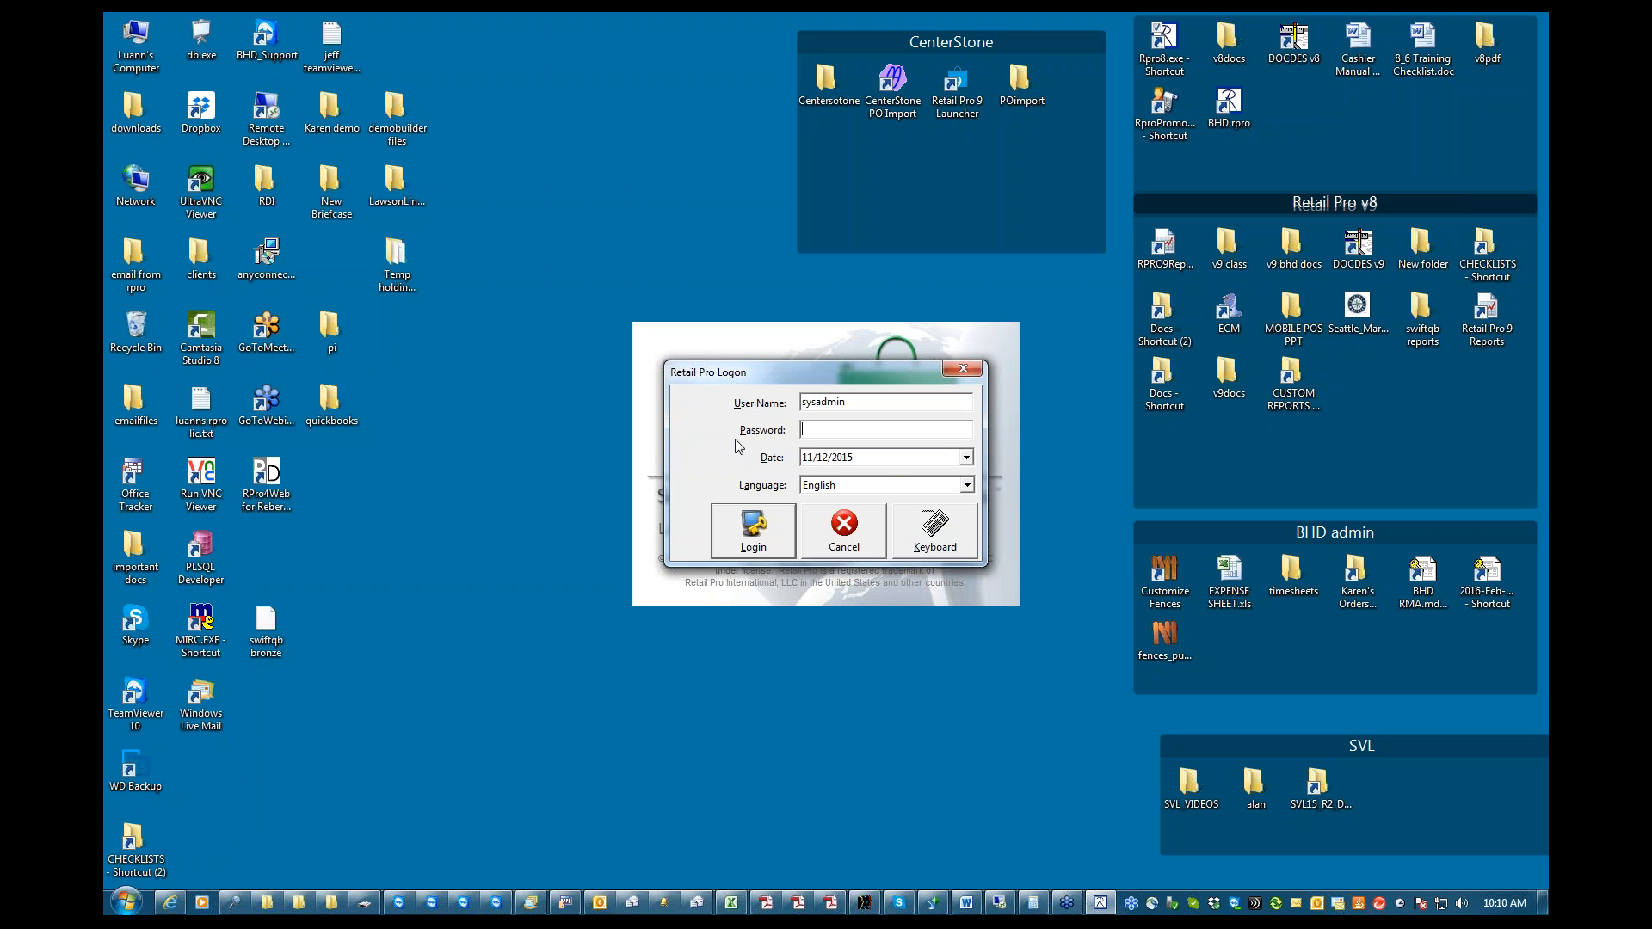
click(967, 459)
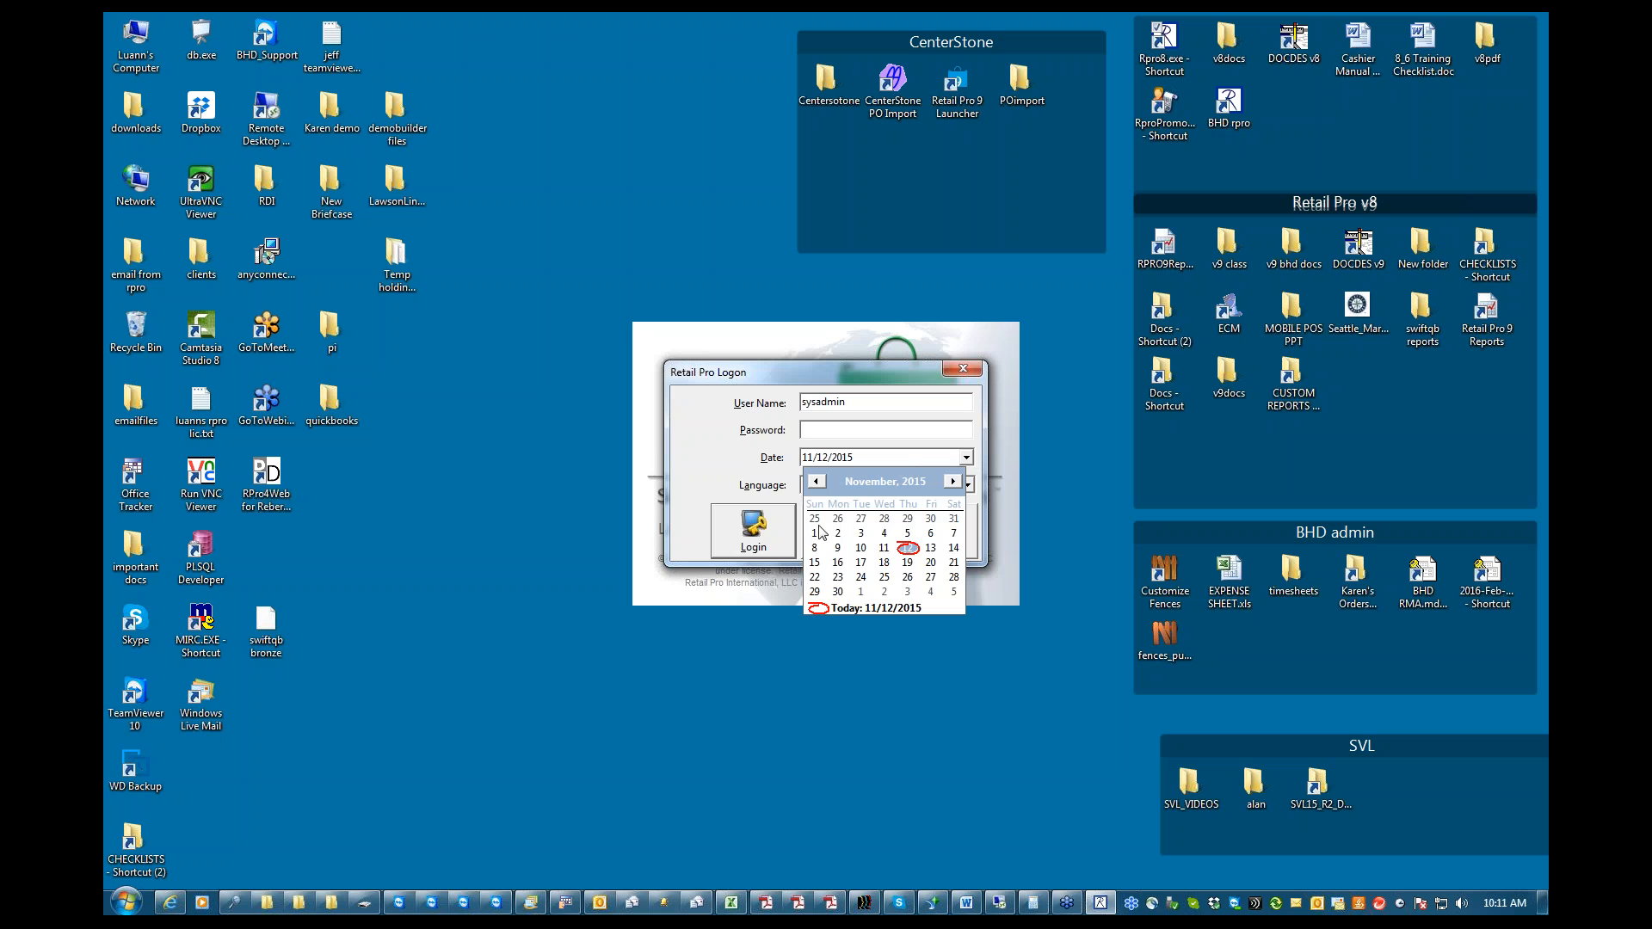
click(869, 483)
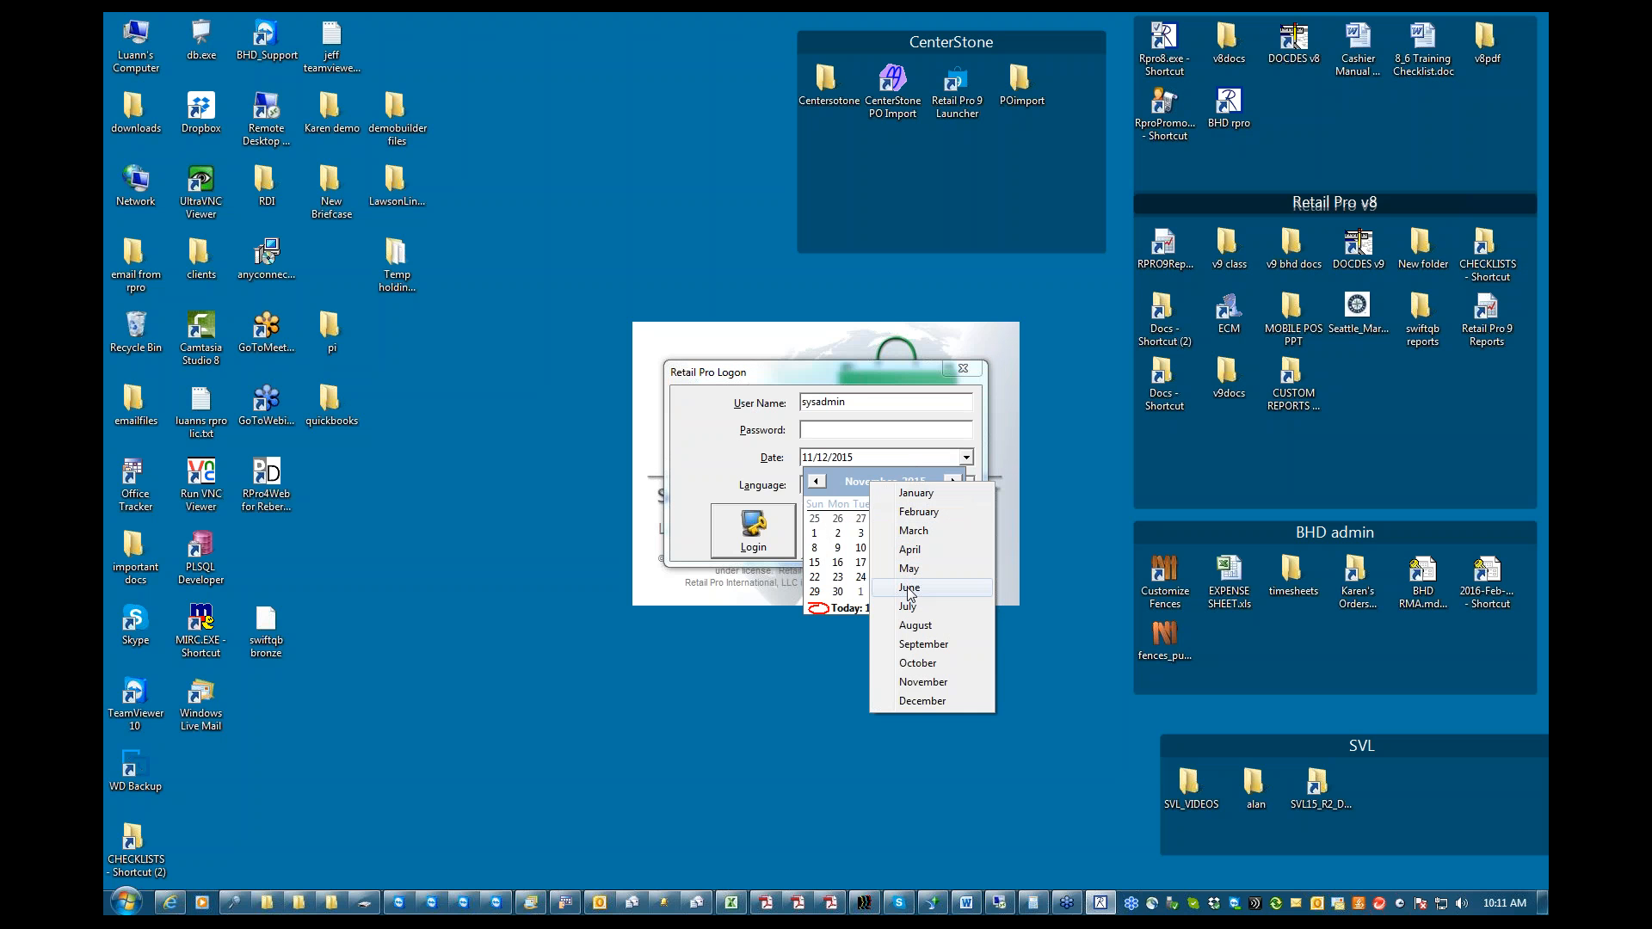
click(910, 588)
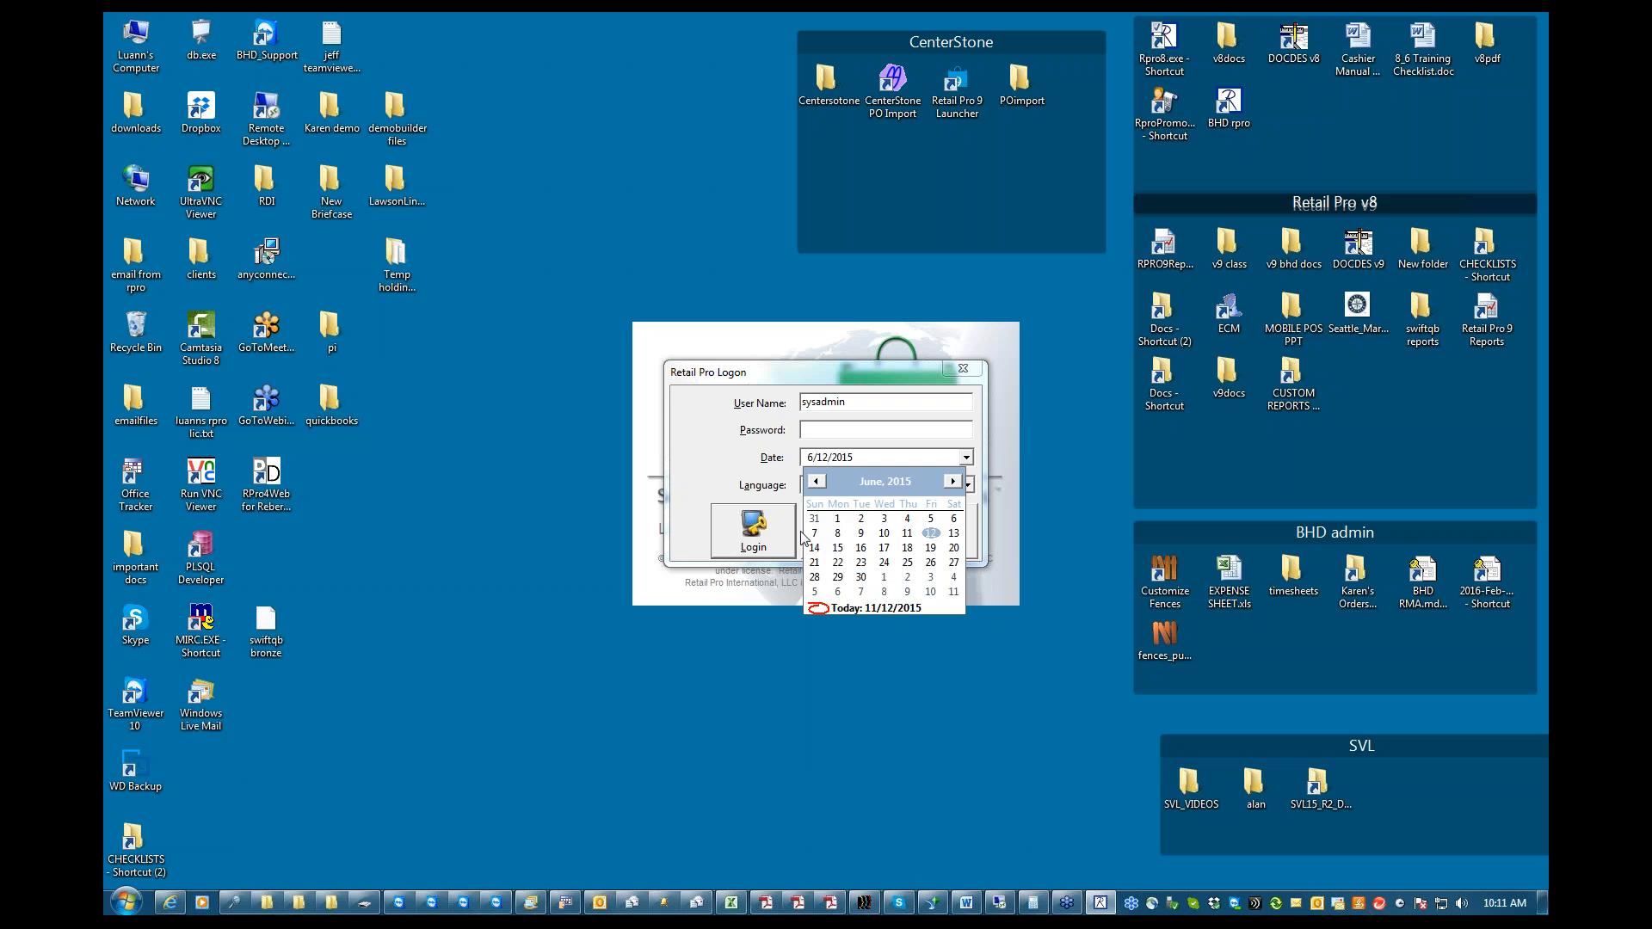
click(907, 534)
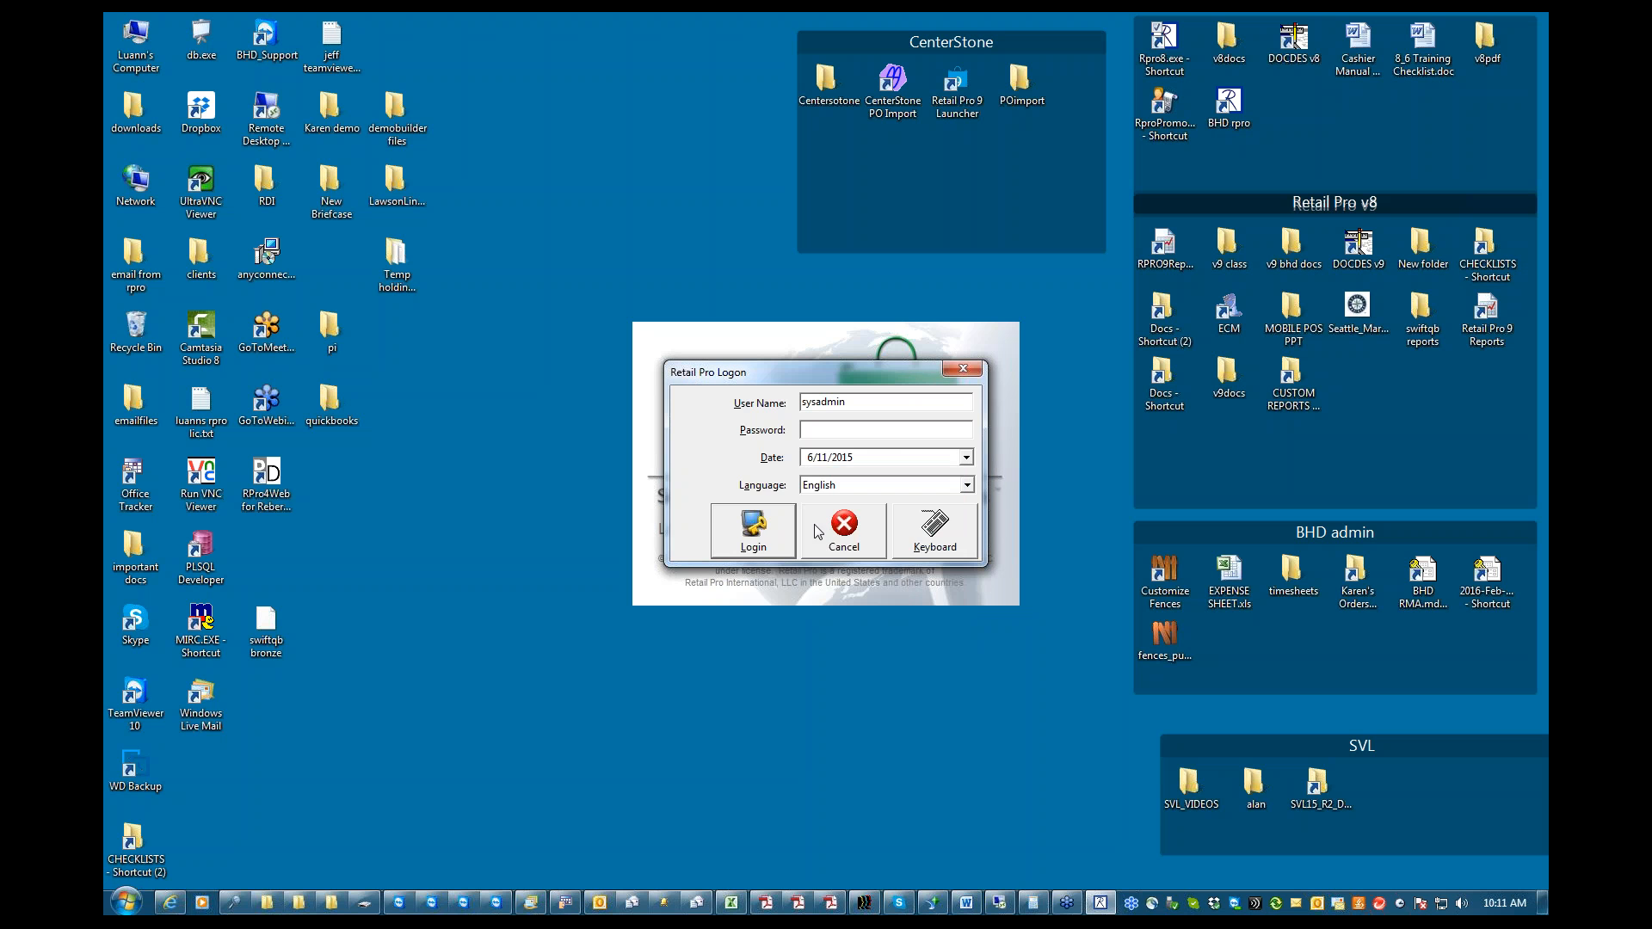
Log in to Retail Pro with the account password and apply the new authorization dates to all workstations
click(756, 530)
click(832, 475)
text(sysadmin)
key(Return)
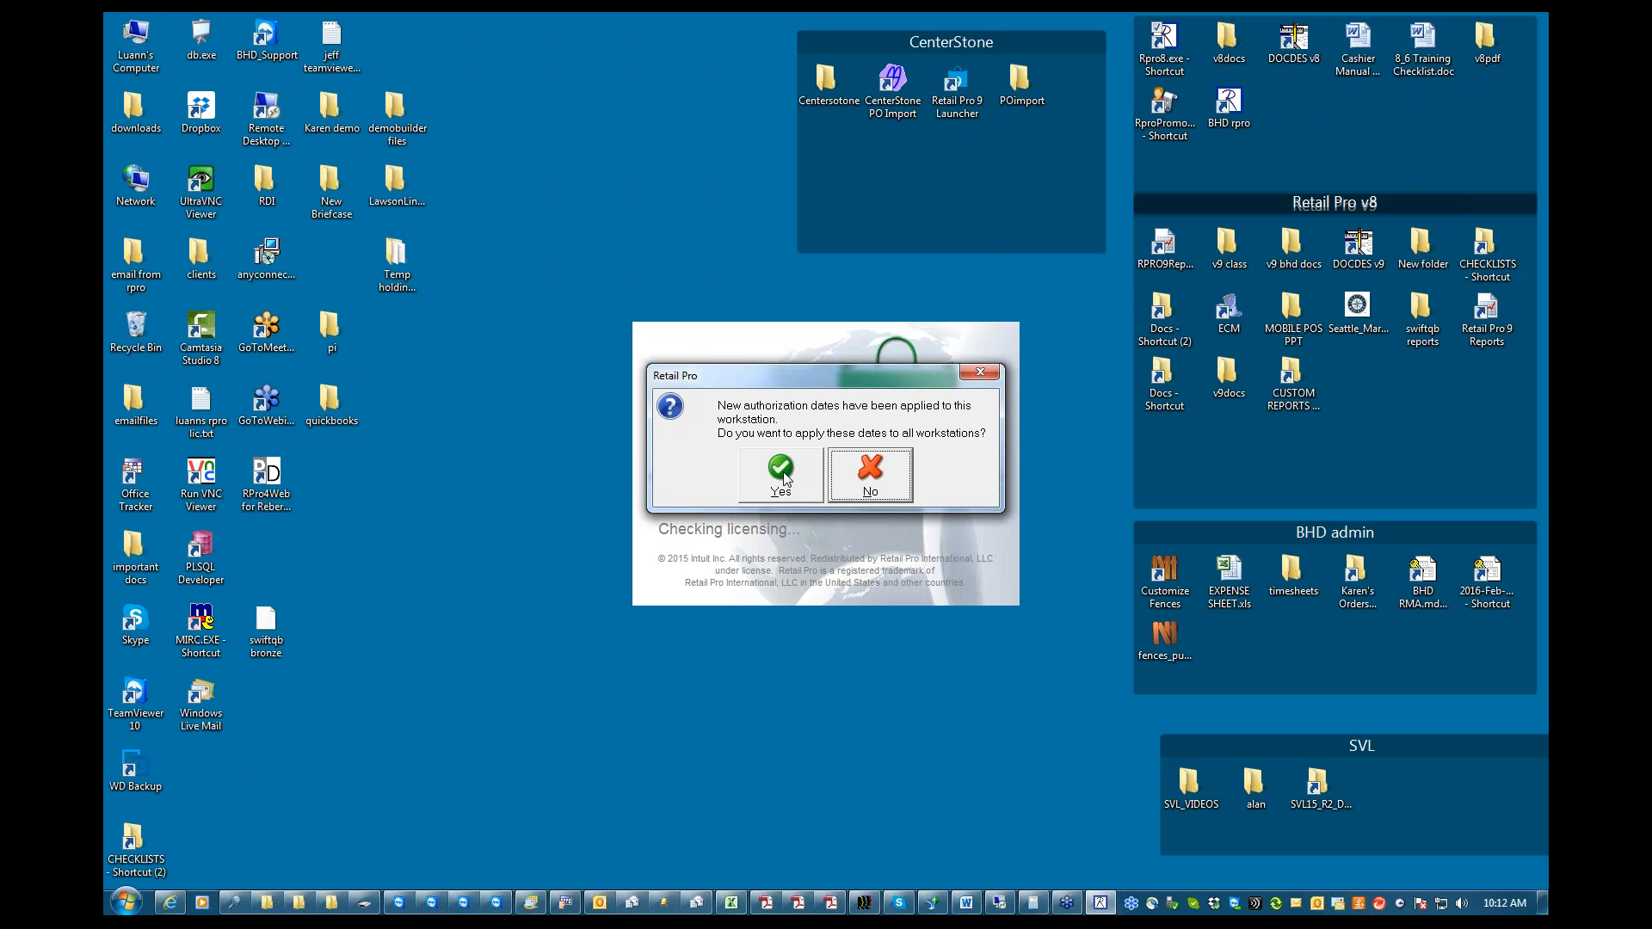
click(783, 478)
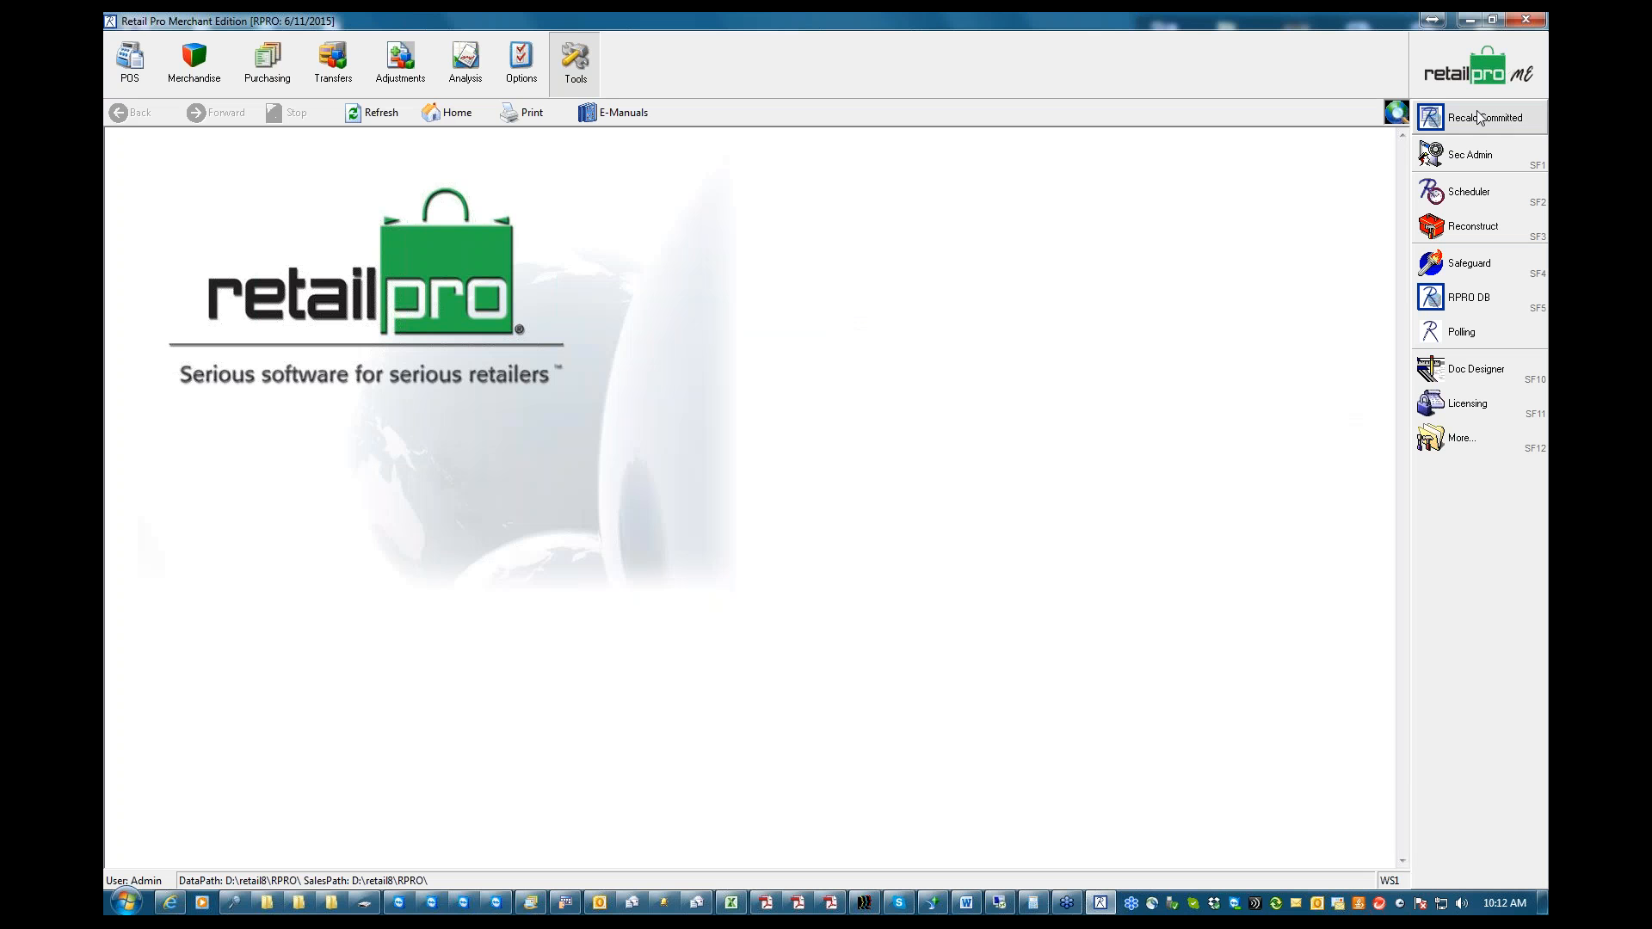
Change Retail Pro's current date to 11/12/2015 and confirm the change
click(1480, 75)
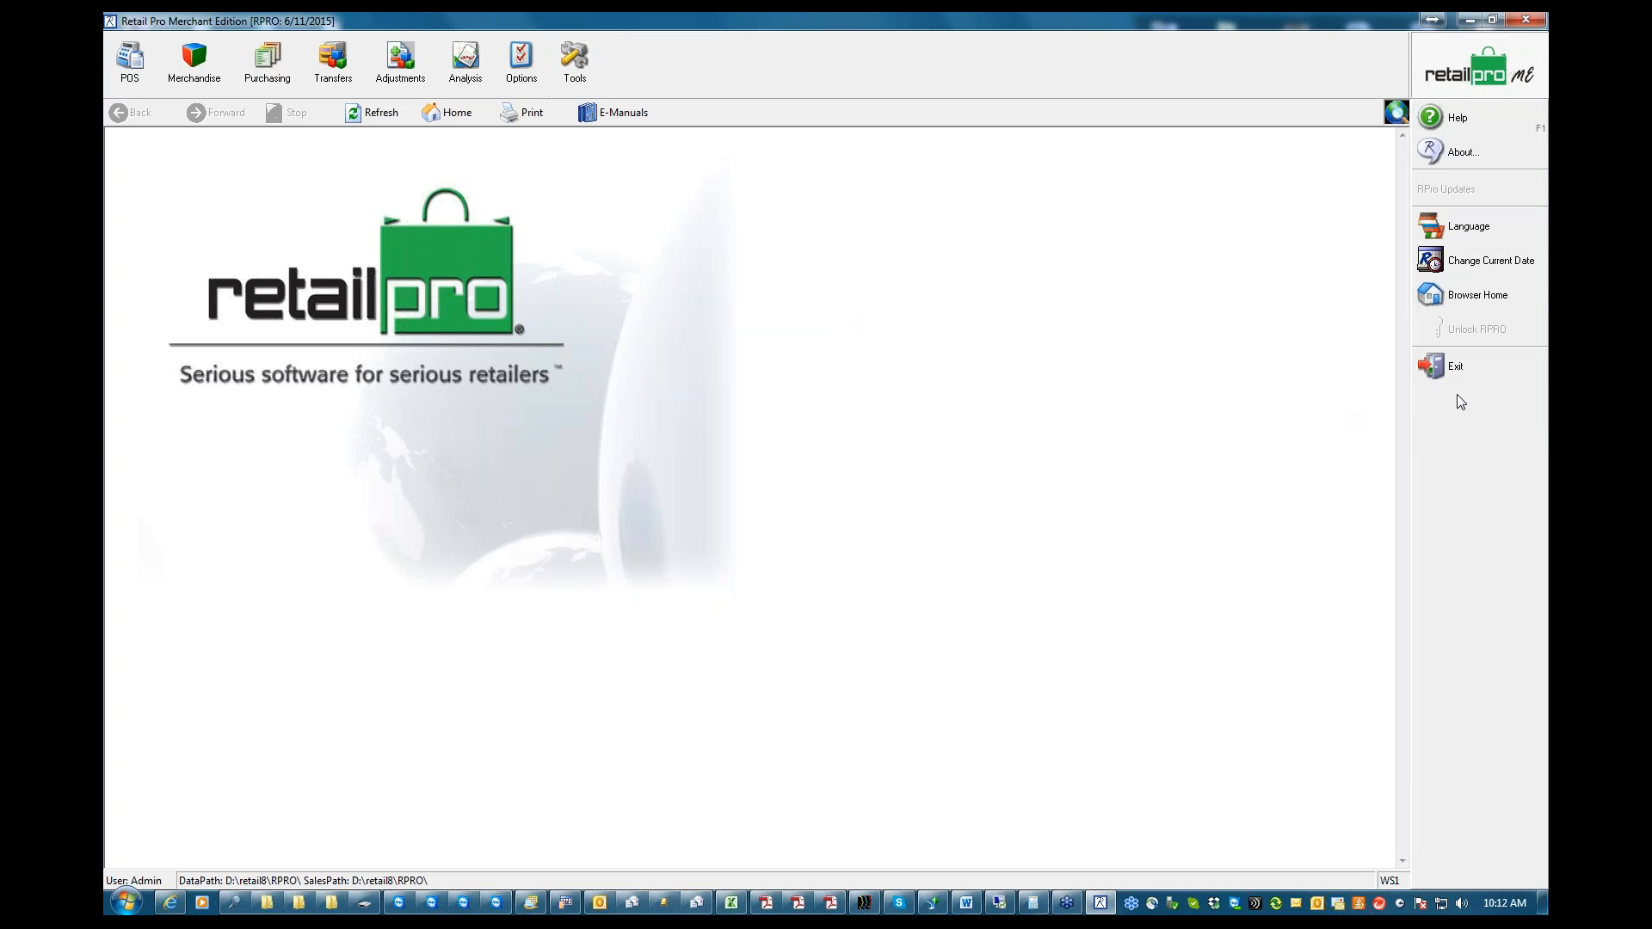
click(1484, 260)
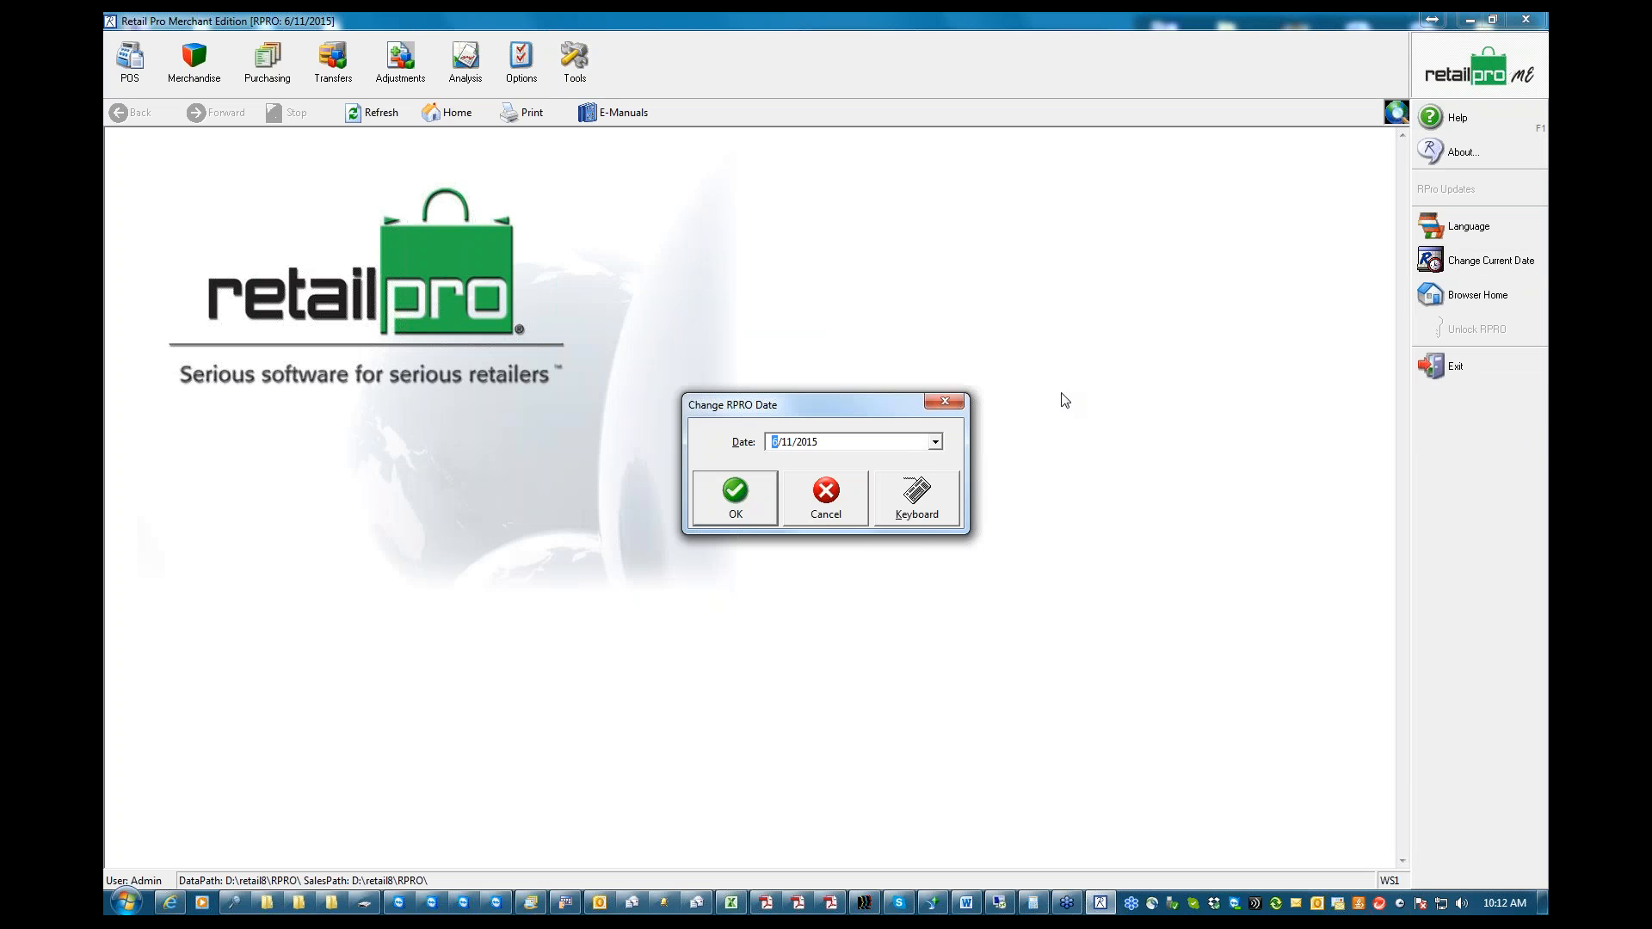
click(936, 441)
click(829, 466)
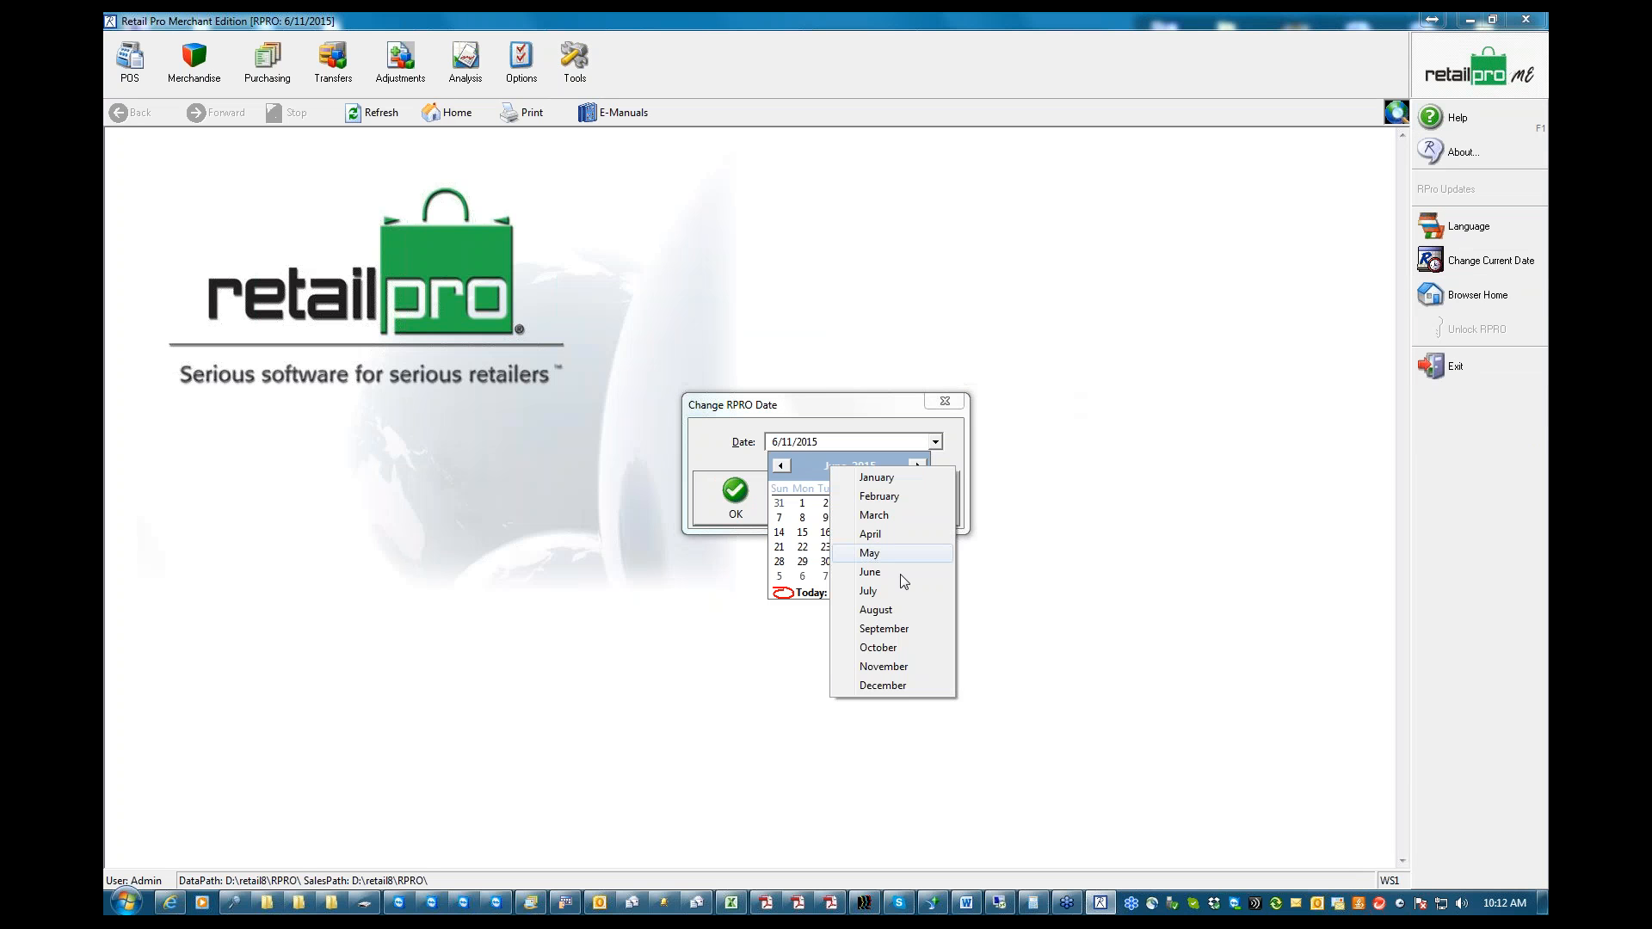
click(882, 670)
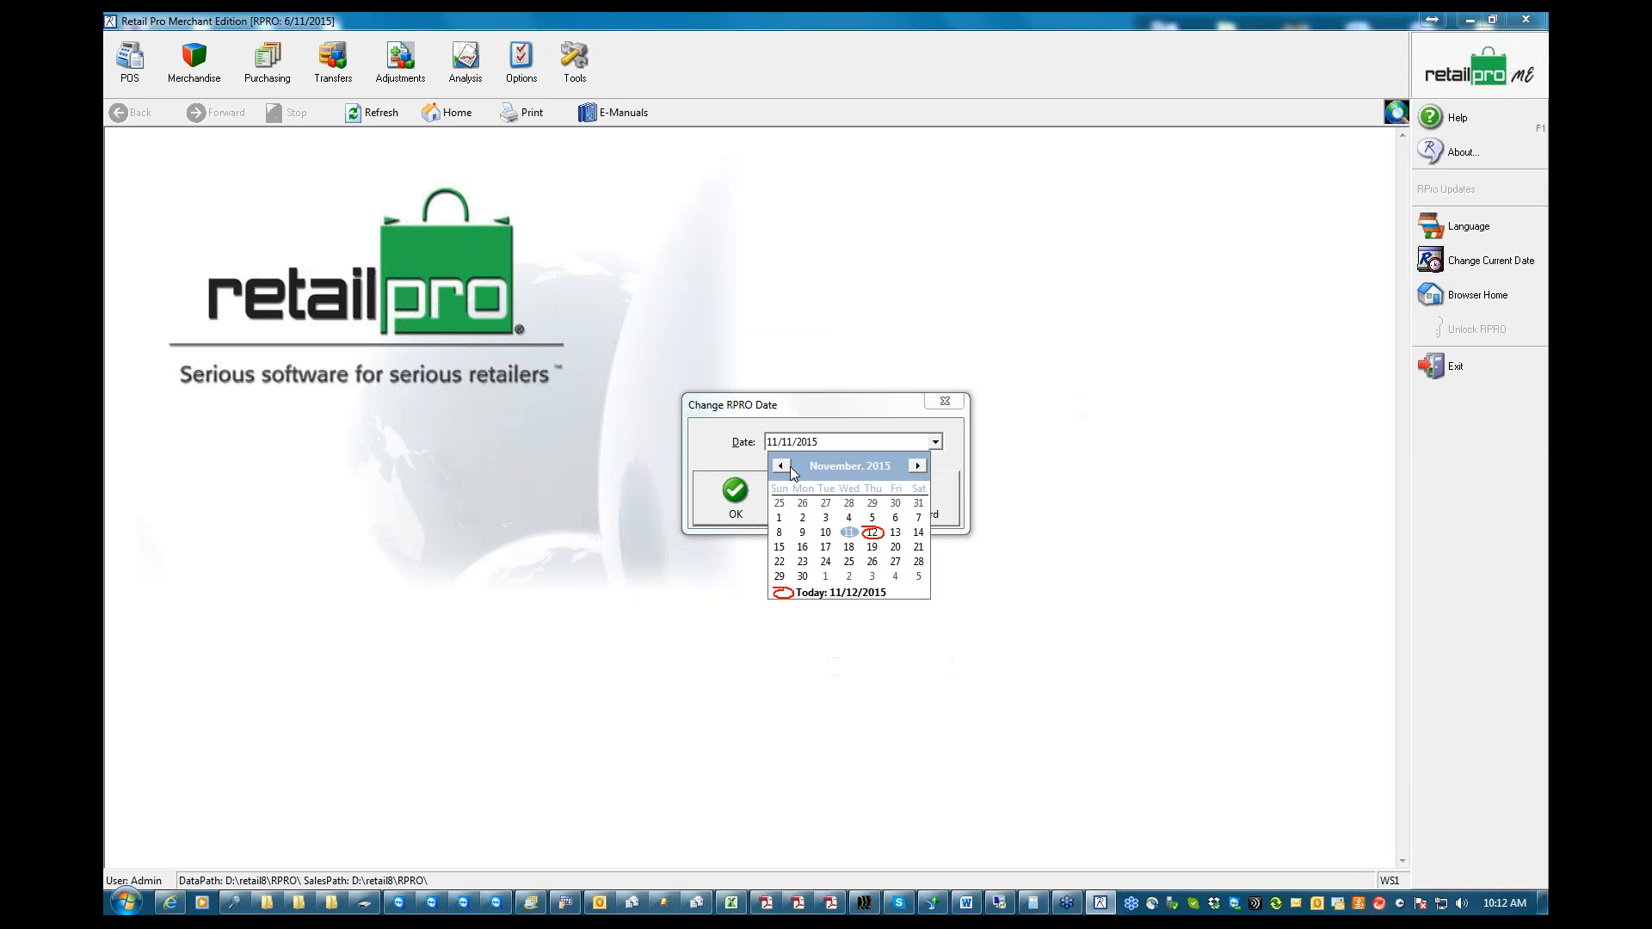
click(874, 533)
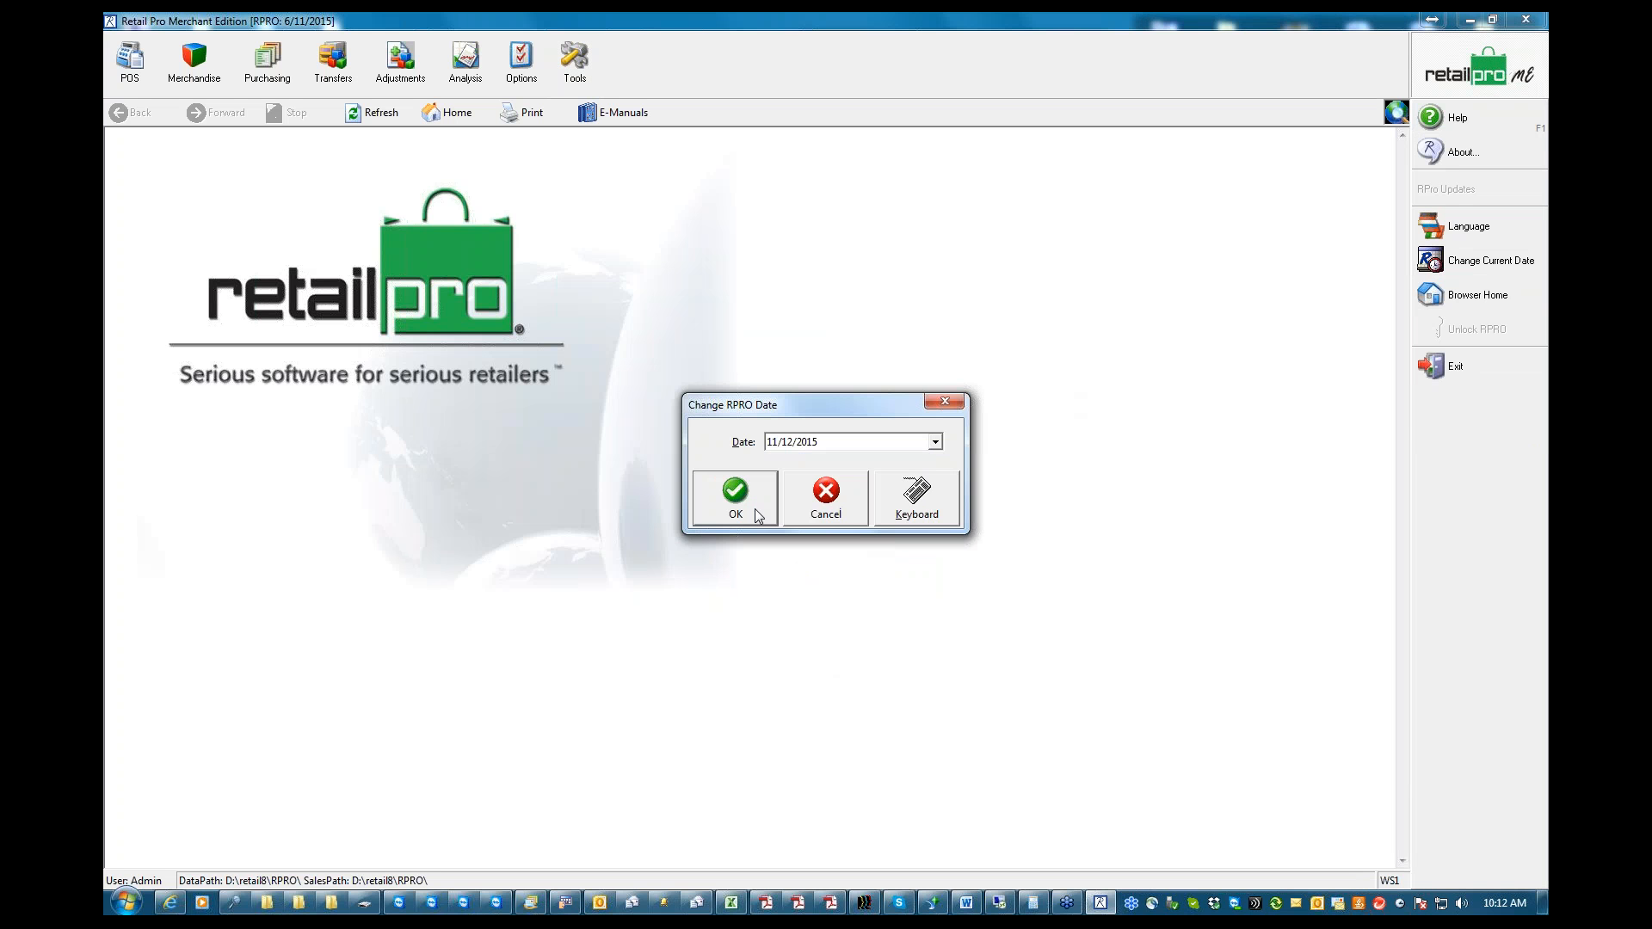
click(737, 508)
click(782, 482)
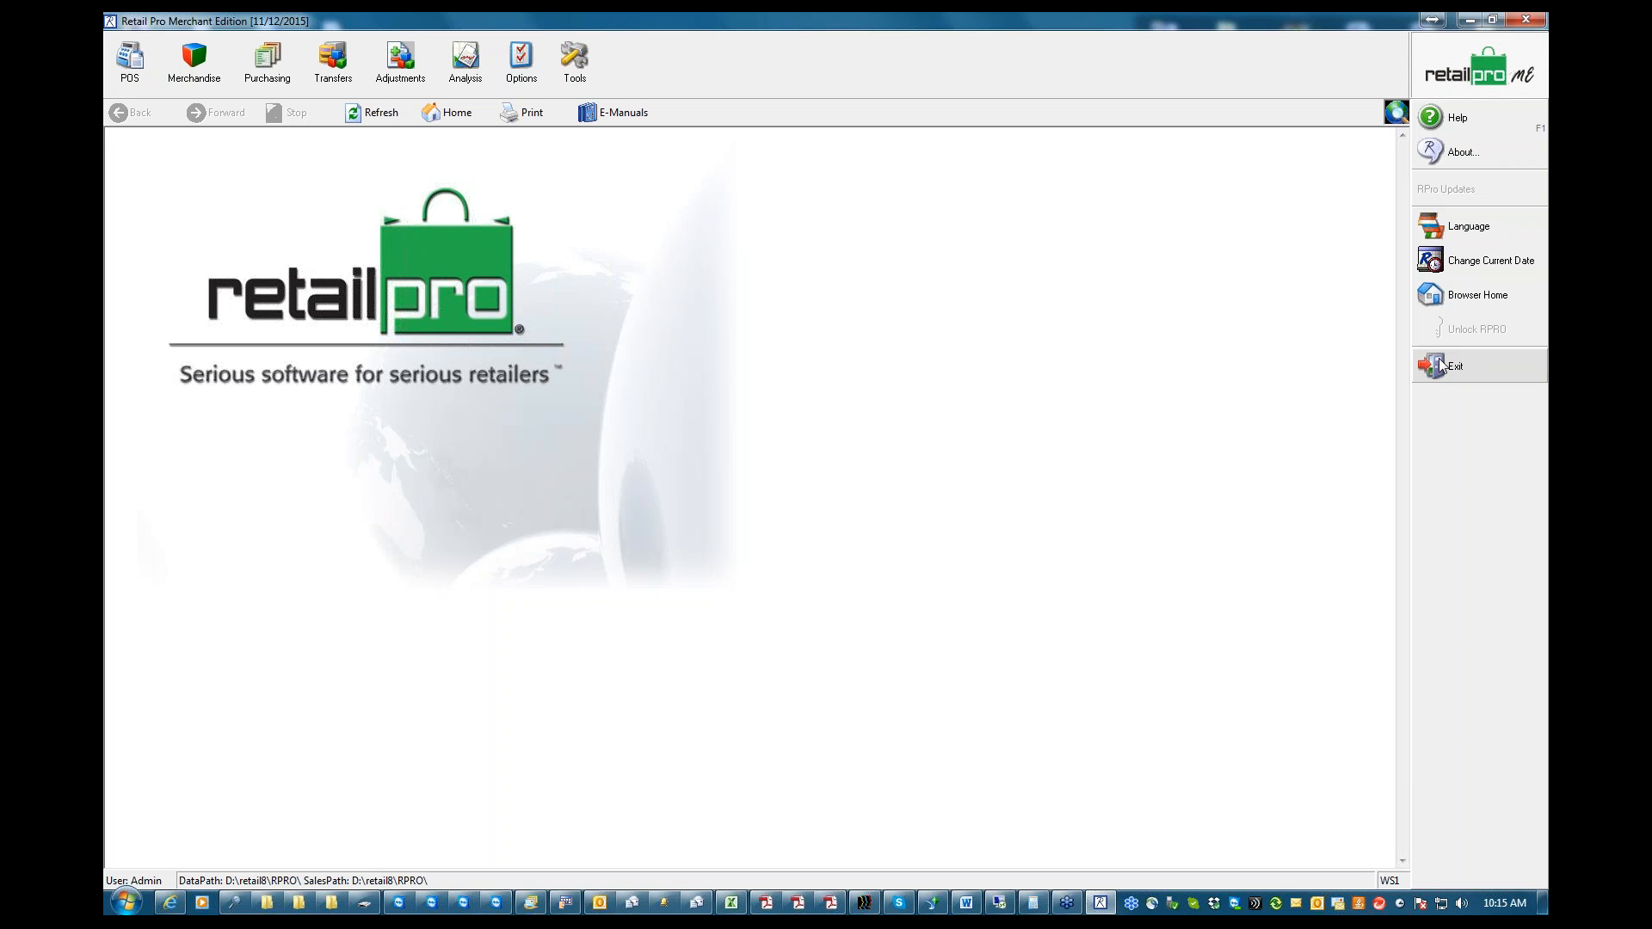
Minimize Retail Pro, view the properties of the Rpro8.exe desktop shortcut, and open its file location
click(1469, 20)
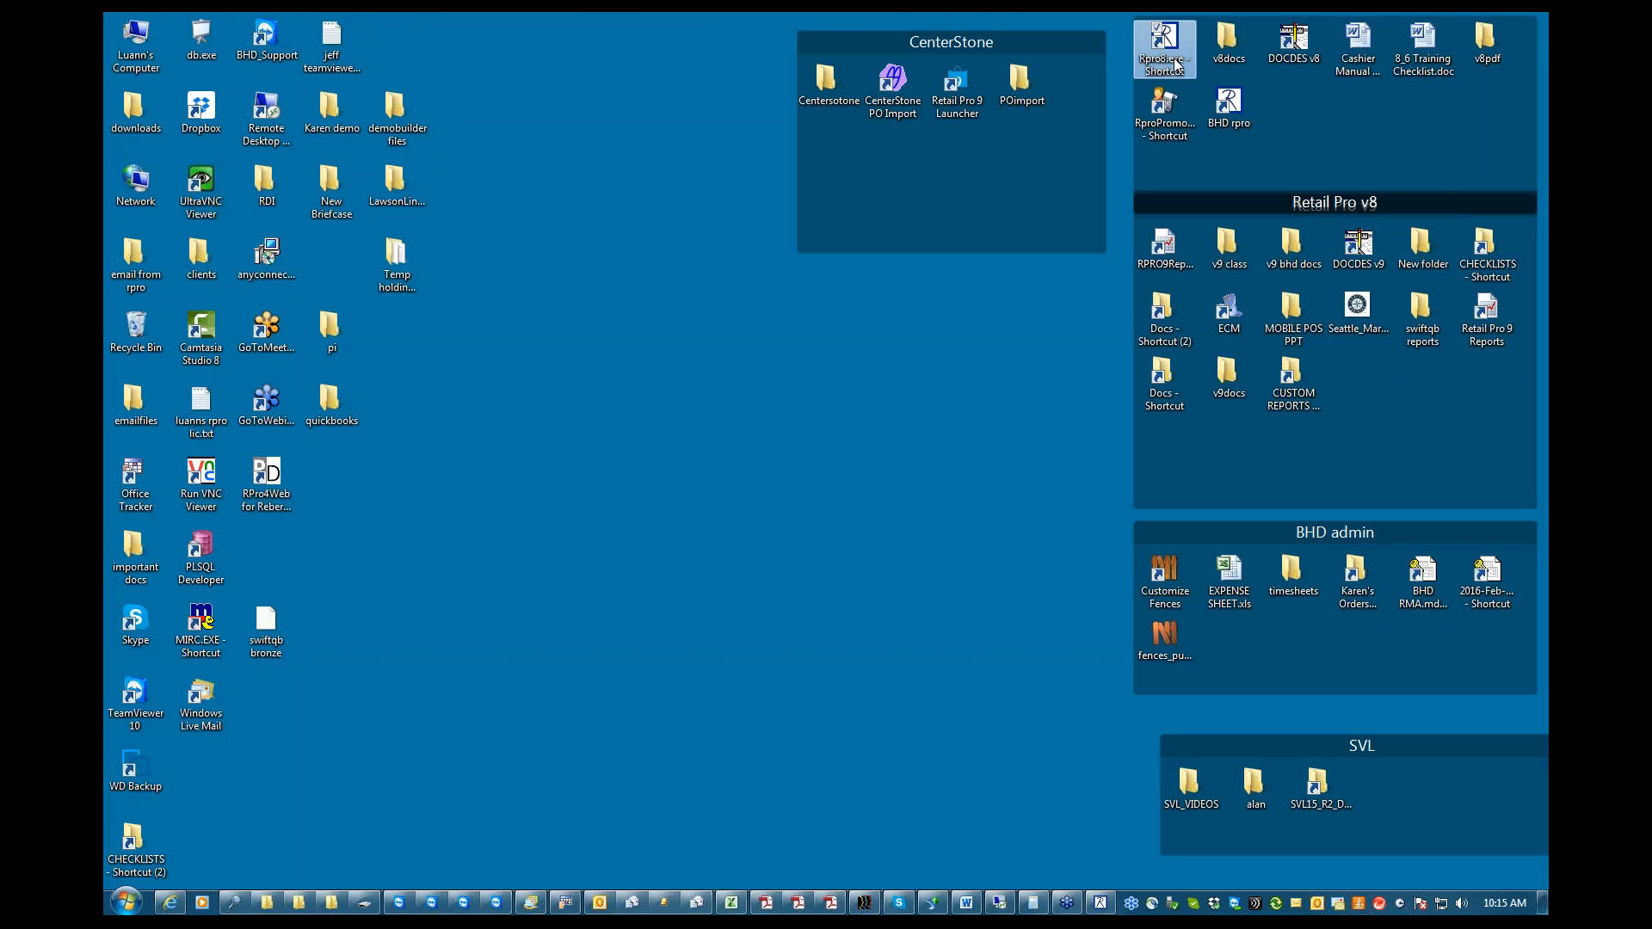
right_click(1175, 61)
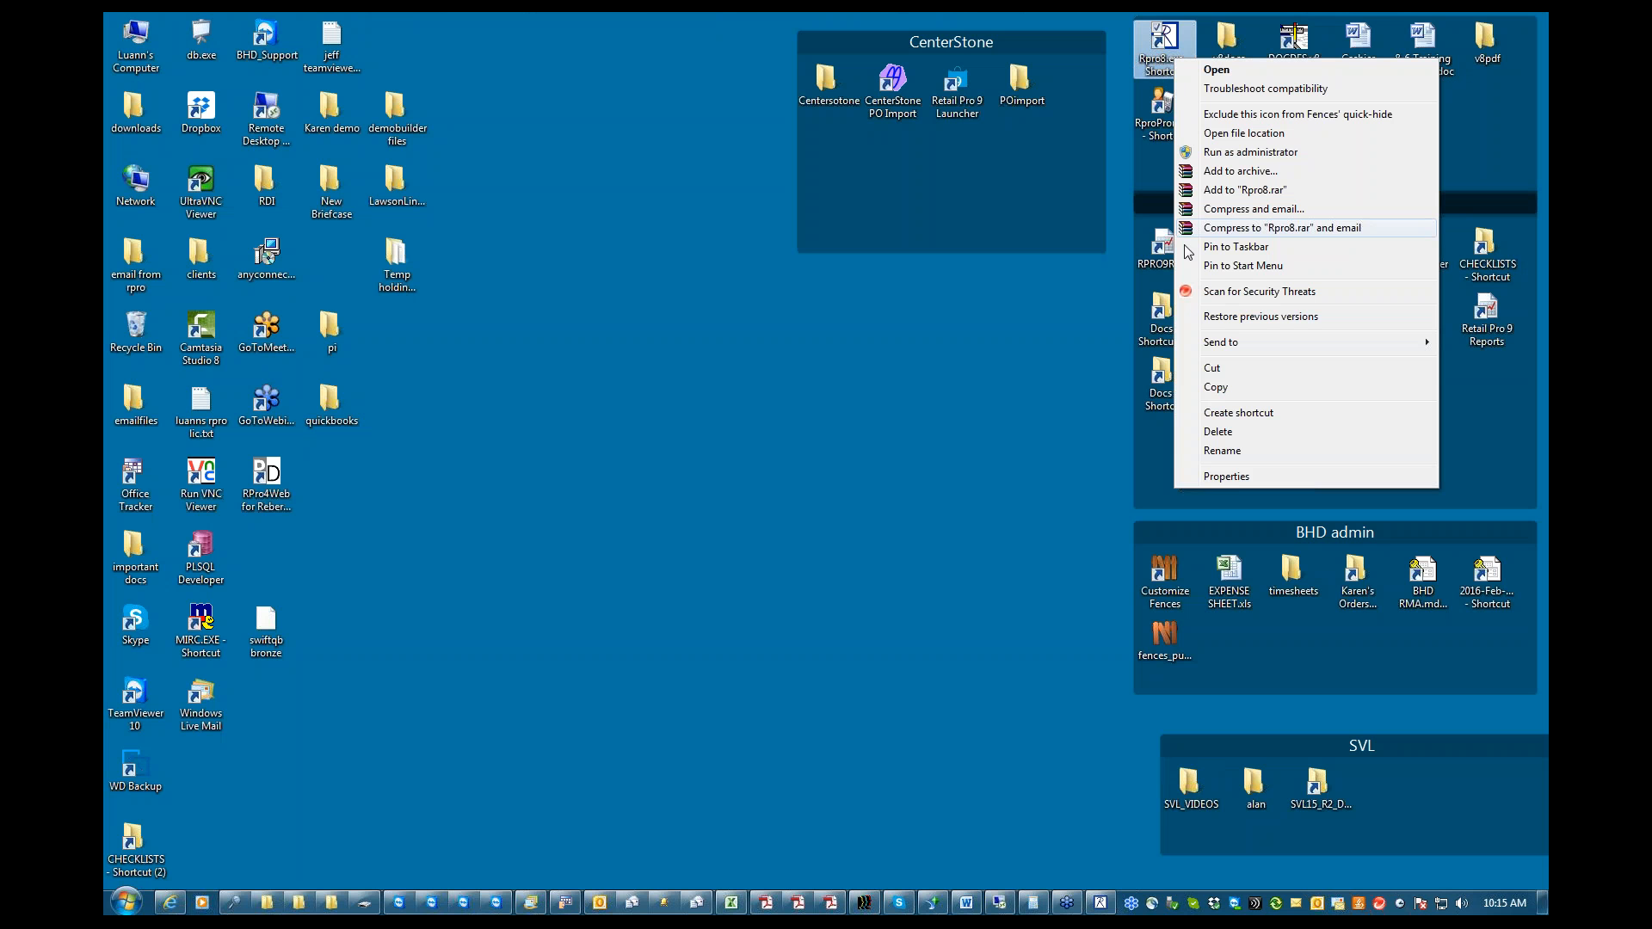
click(1229, 477)
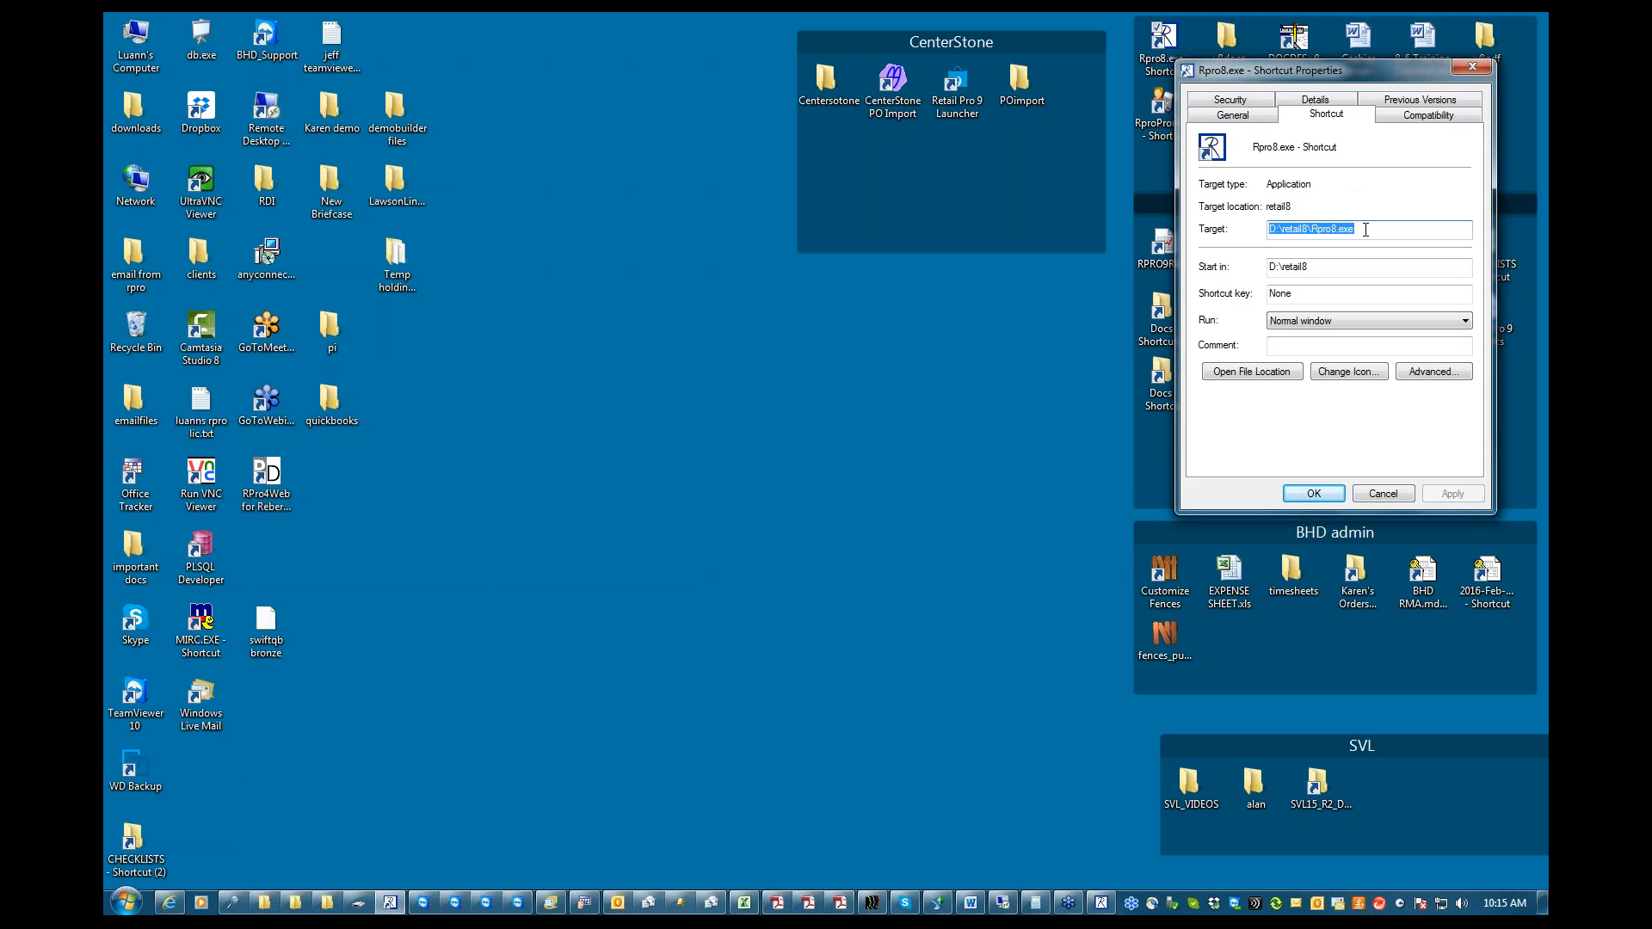
click(1252, 374)
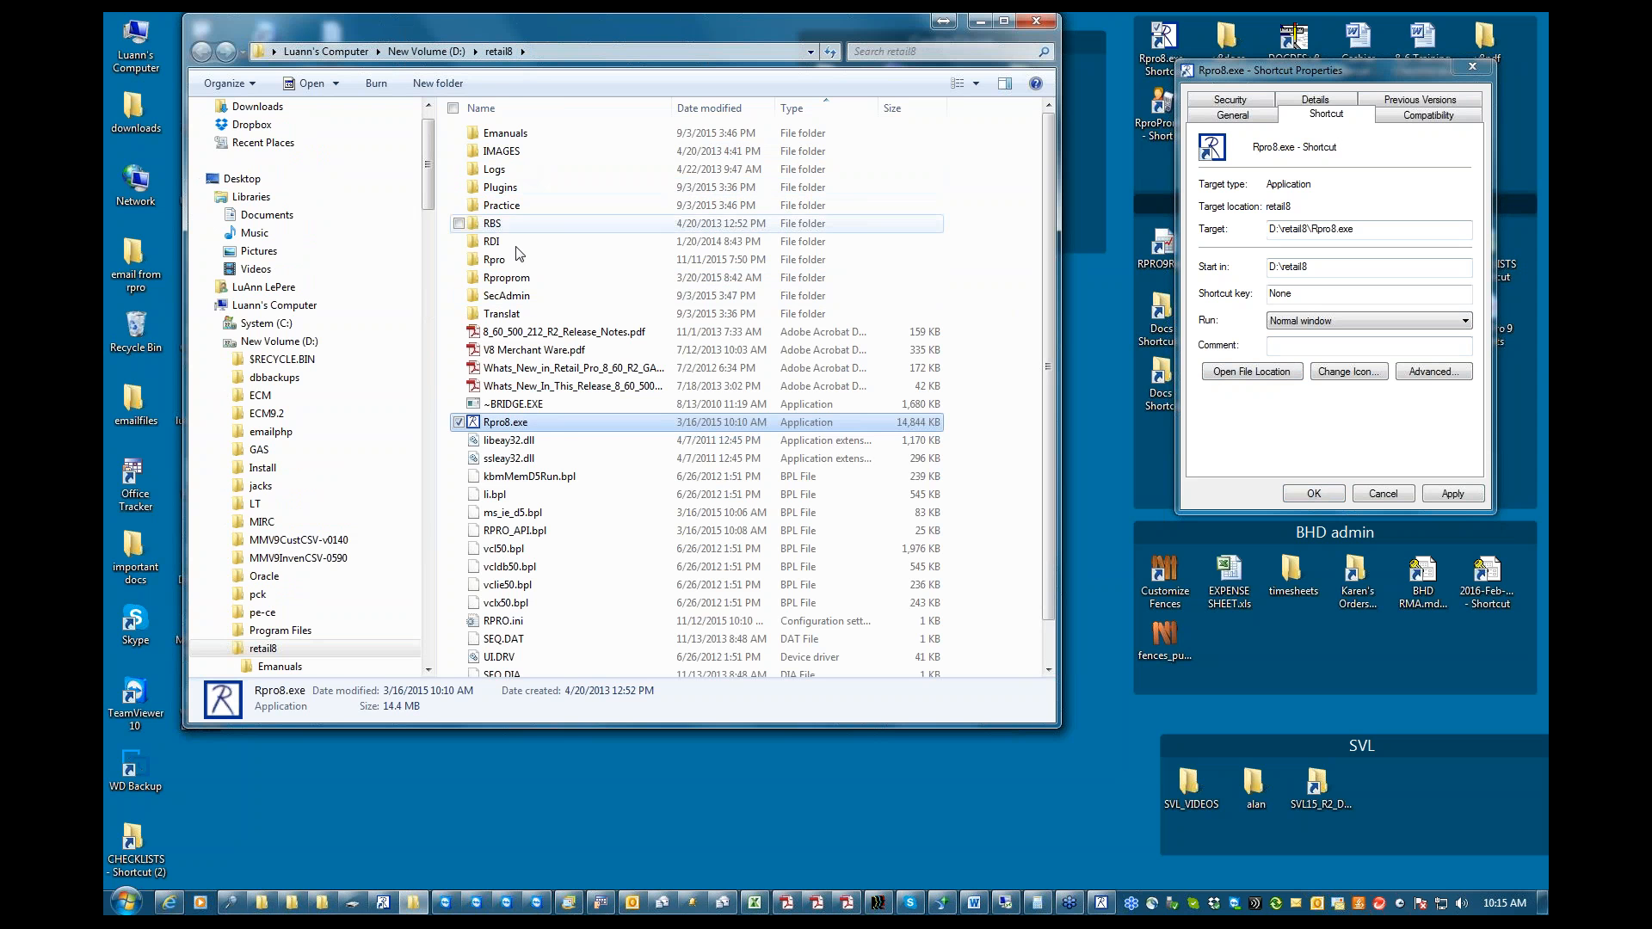
mouse_move(539, 432)
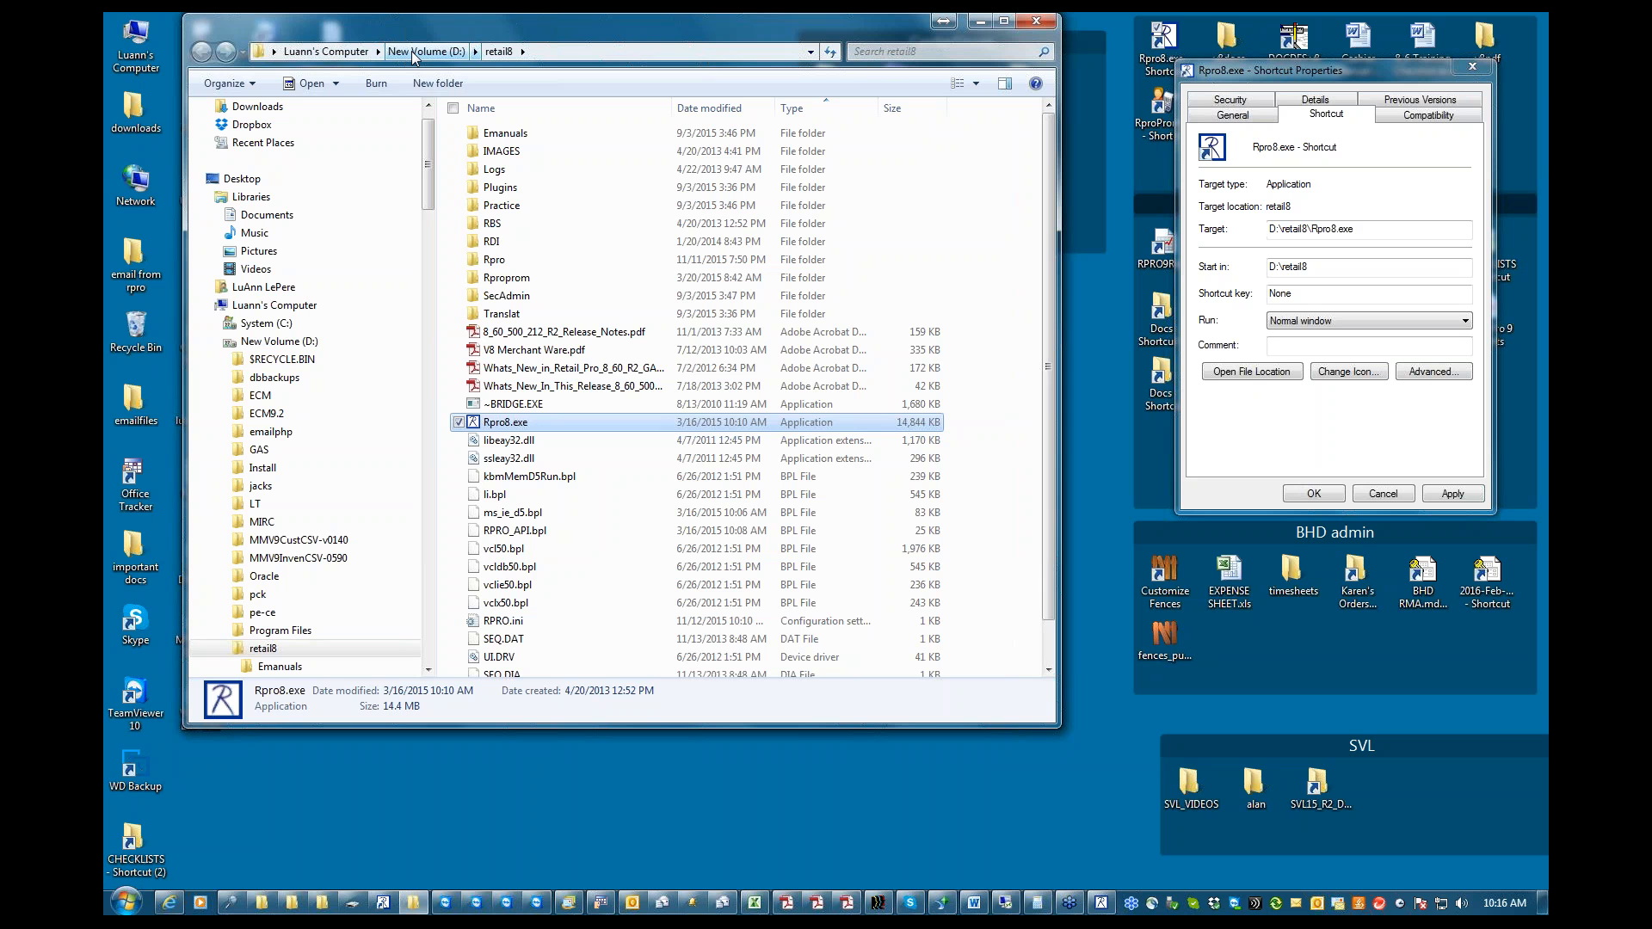
View the computer's drives, dismiss the folder window and shortcut properties, and bring back the Word support outline
click(328, 52)
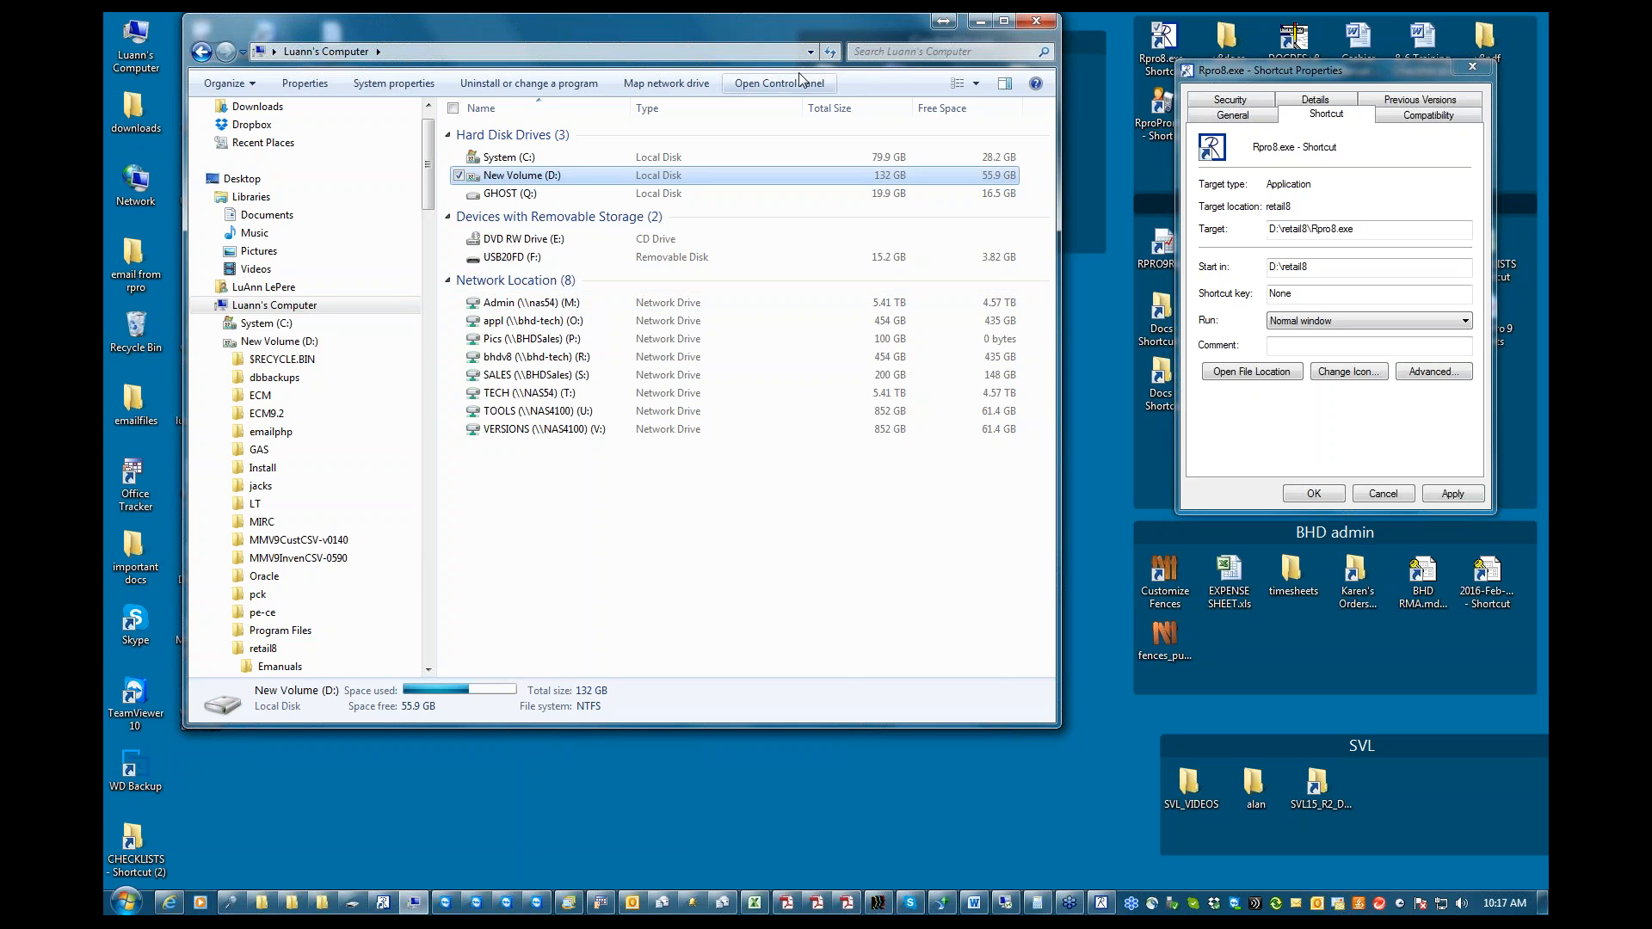
click(982, 24)
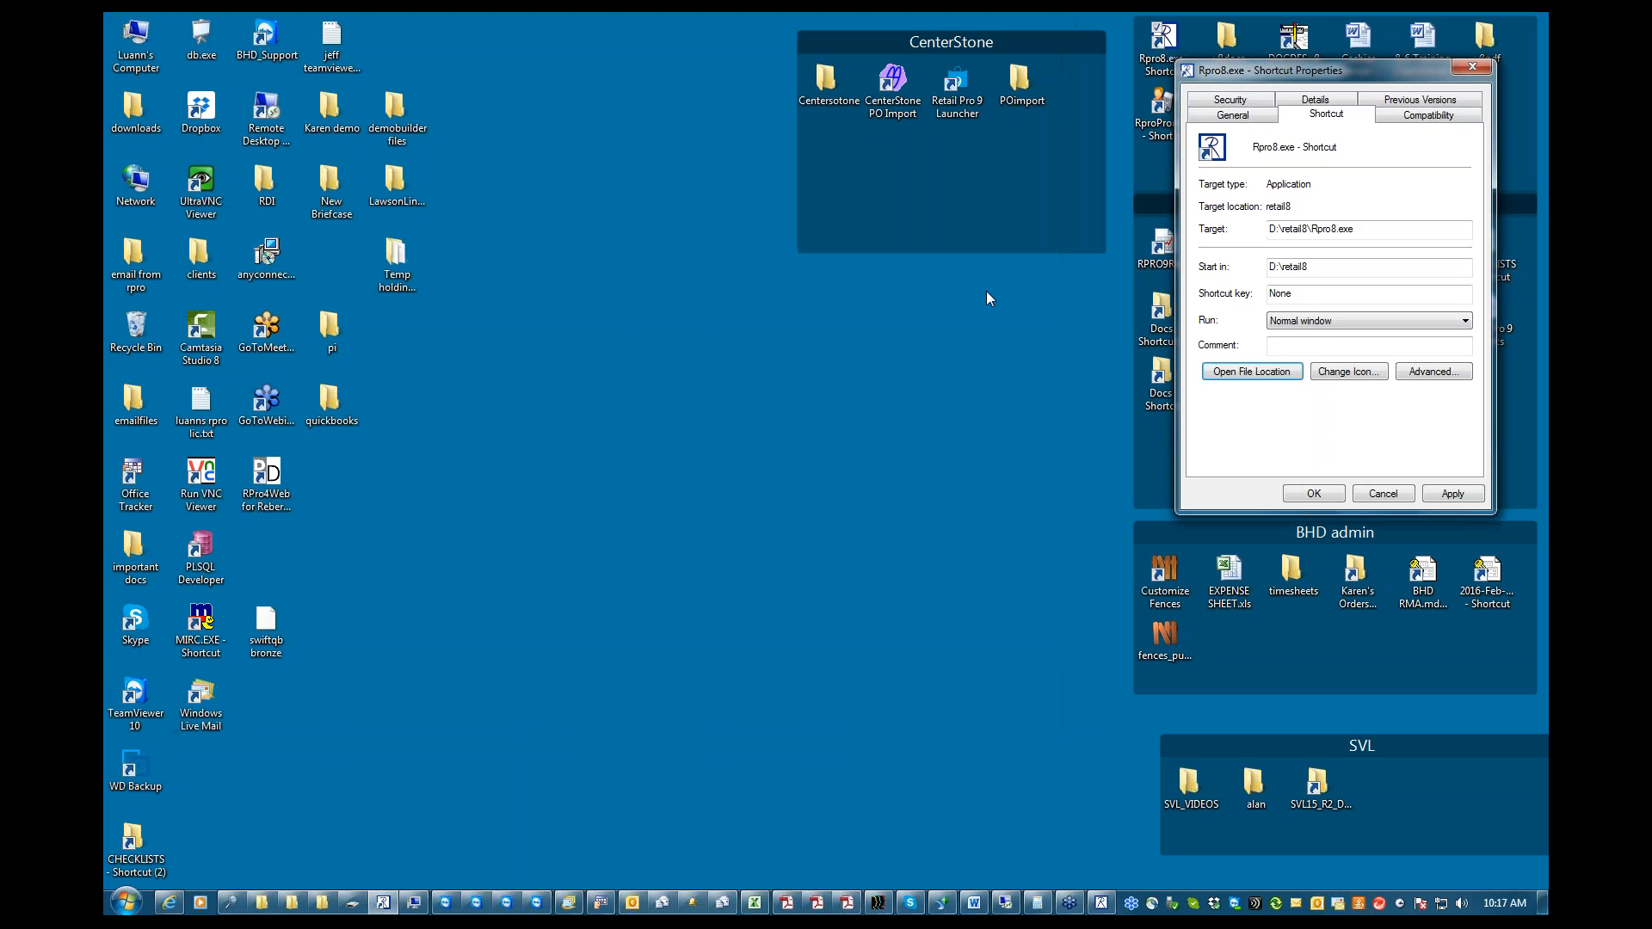
click(1380, 494)
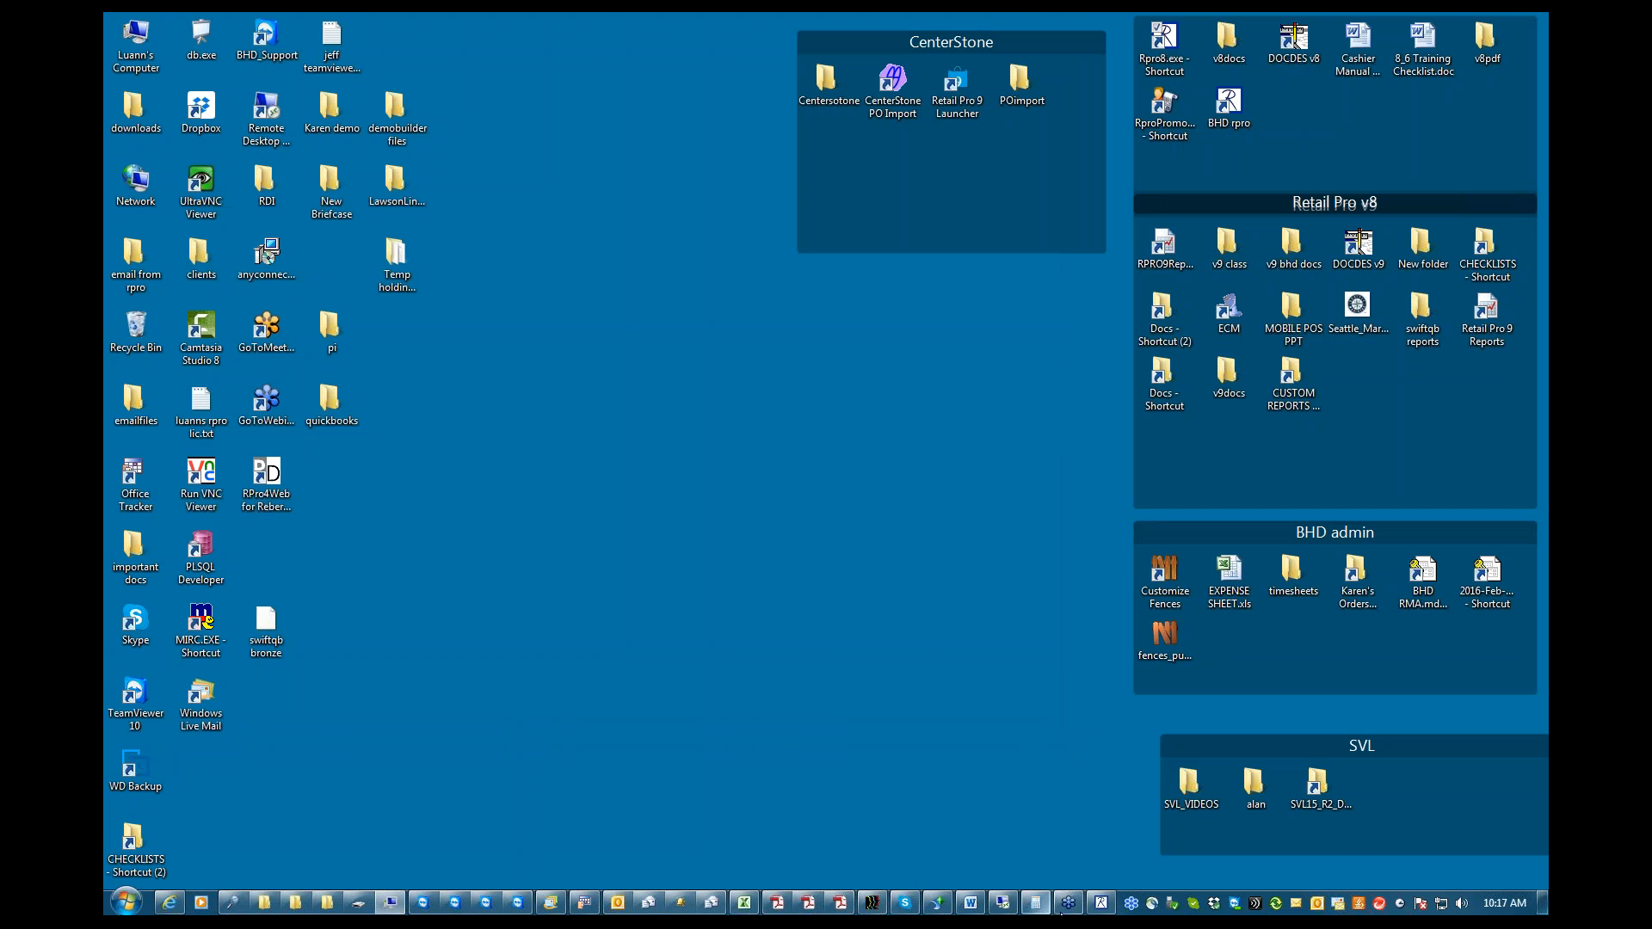
click(969, 904)
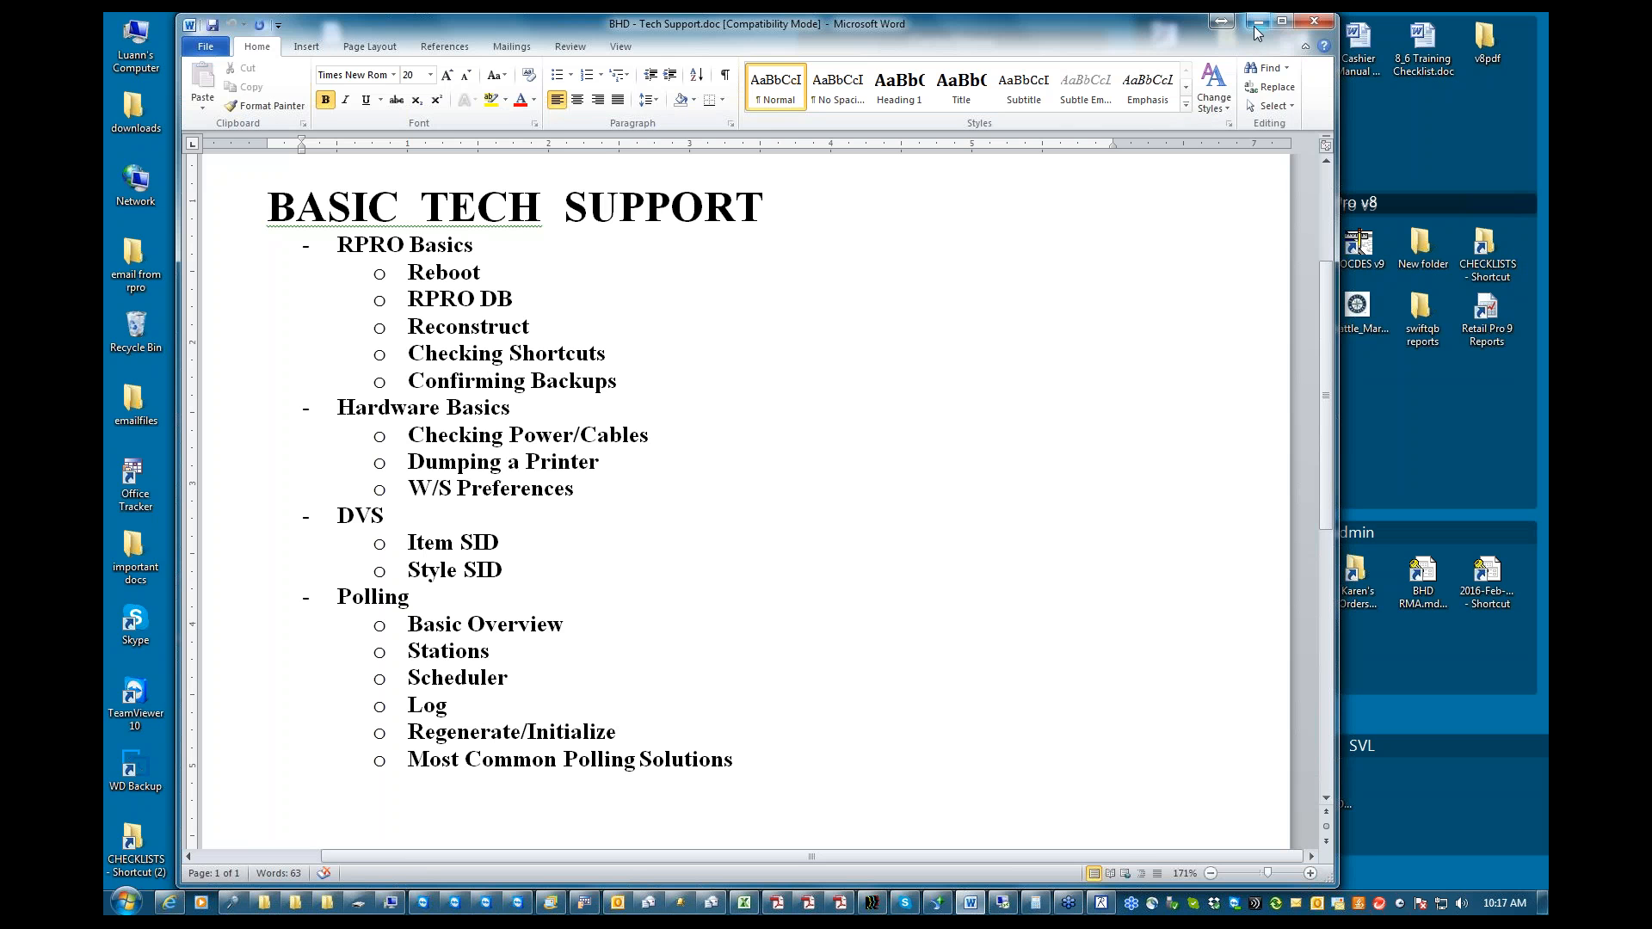
Switch back to Retail Pro, request to exit the program, and decline the exit confirmation
click(1101, 902)
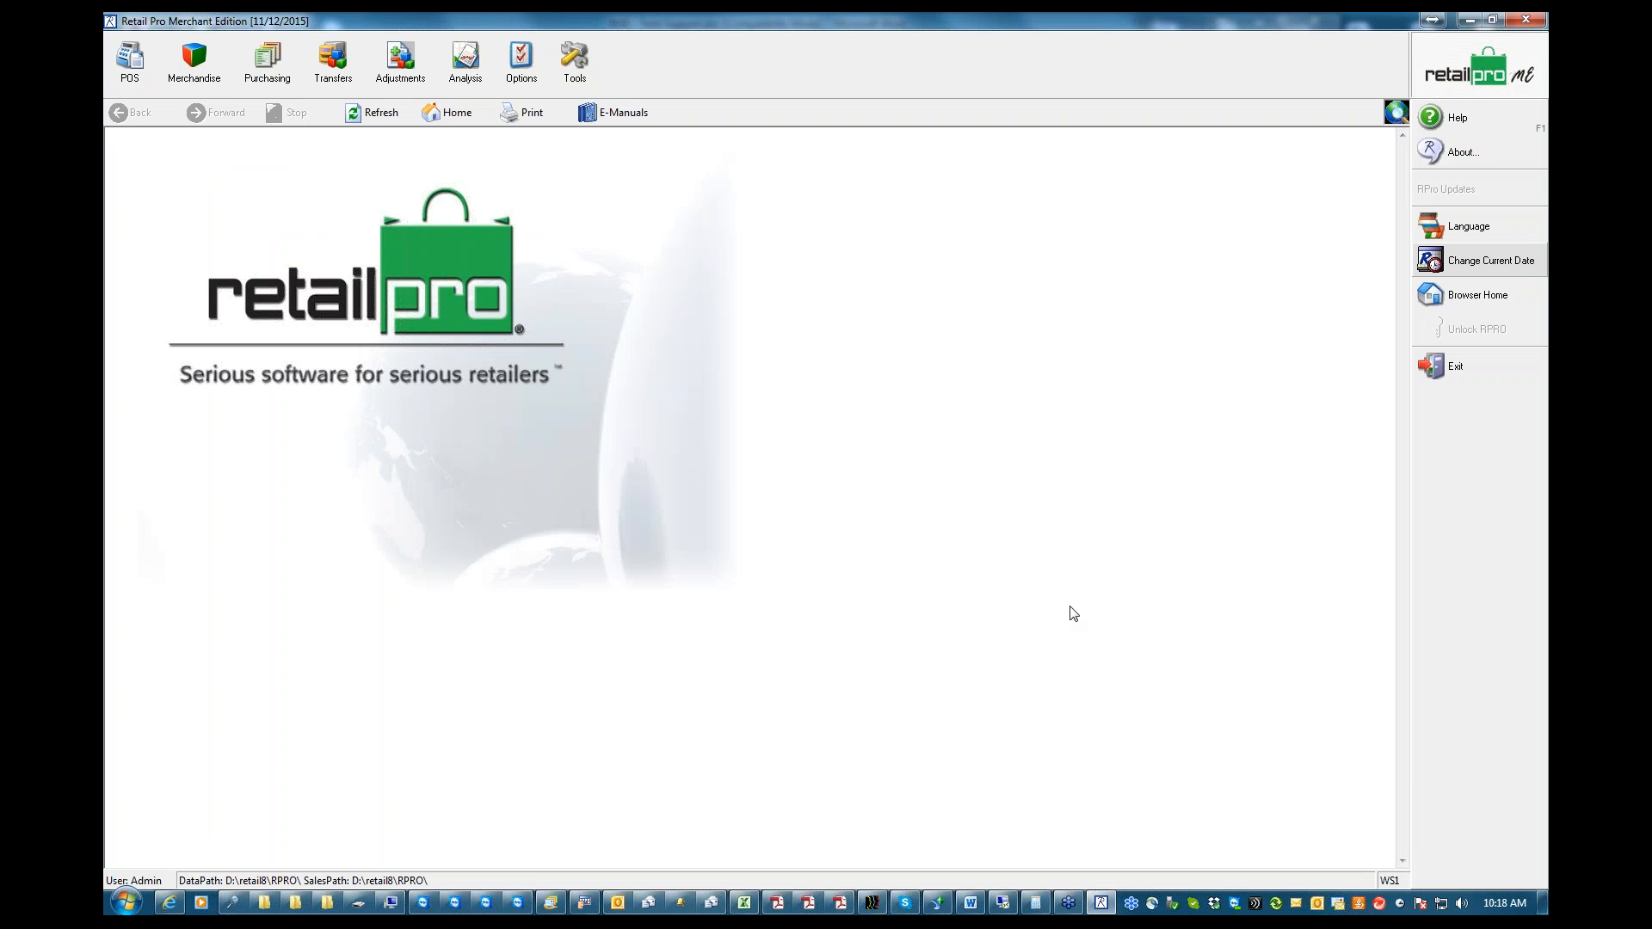
click(1452, 372)
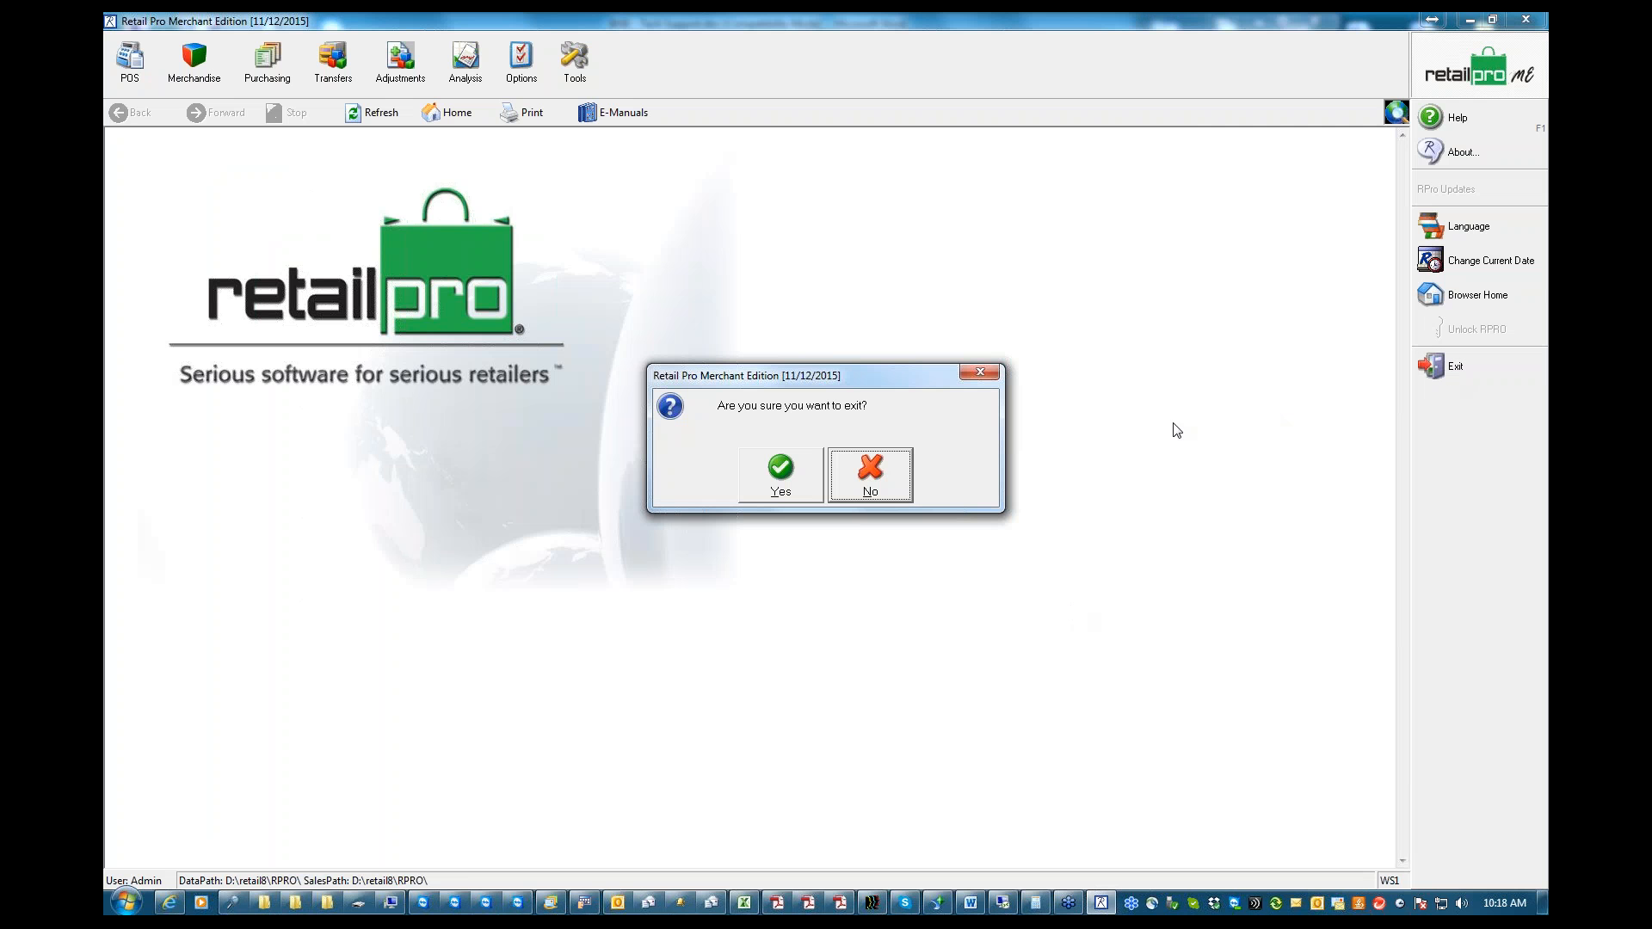
click(871, 480)
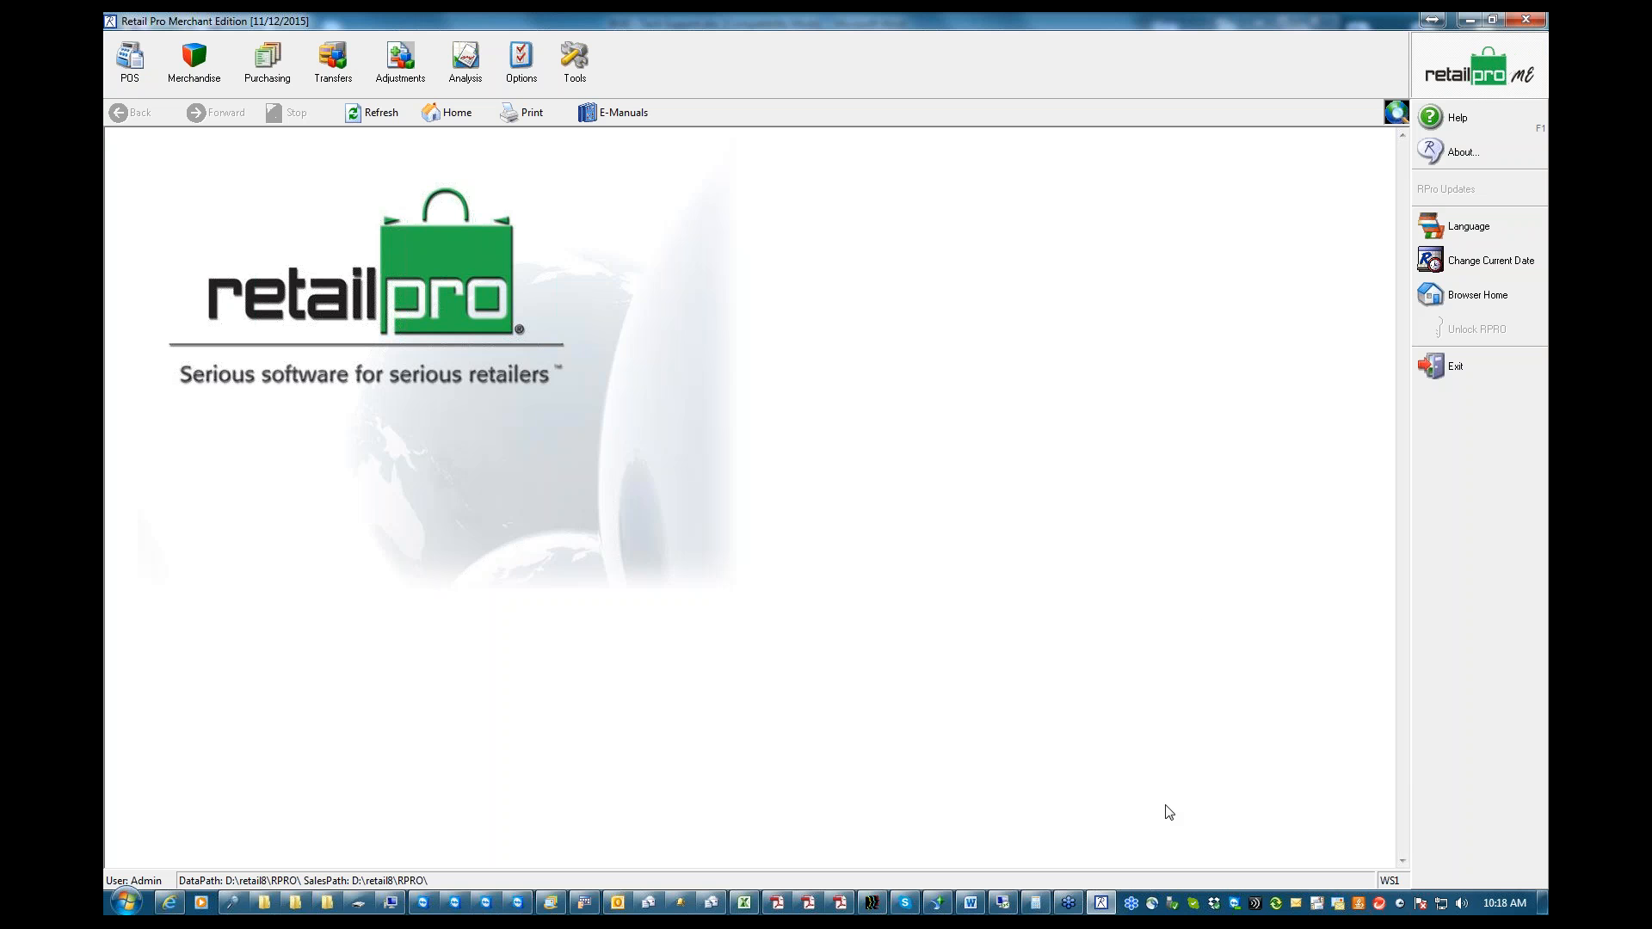
Find and select Retail Pro Merchant Edition among the running applications in Windows Task Manager, then close Task Manager
right_click(1122, 900)
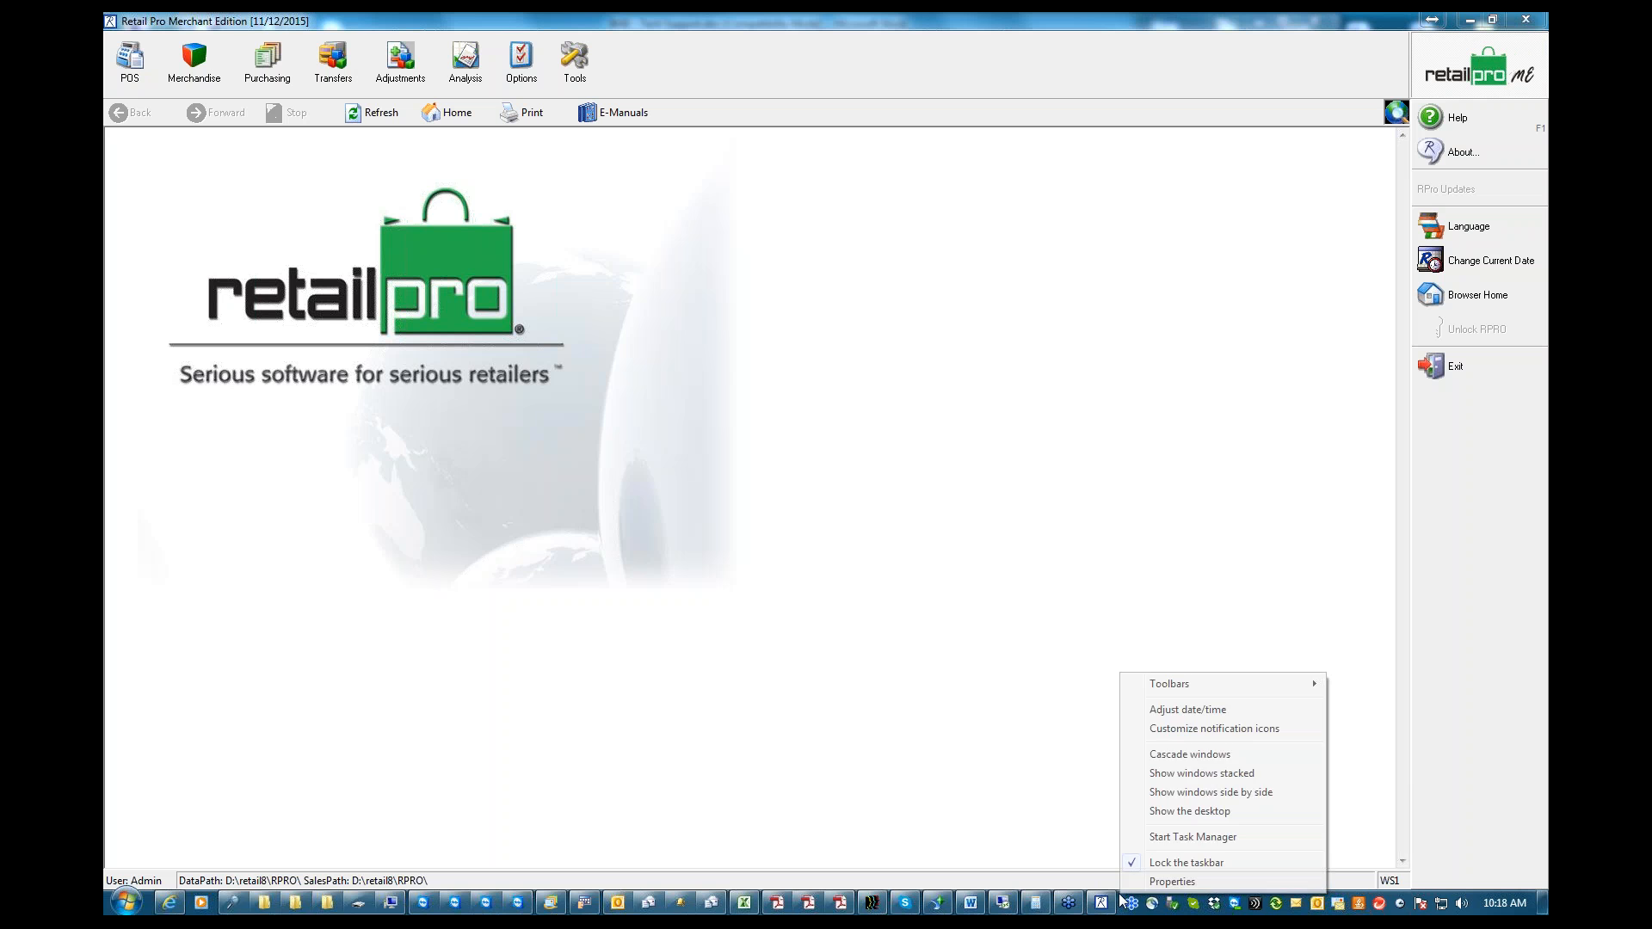
click(1209, 838)
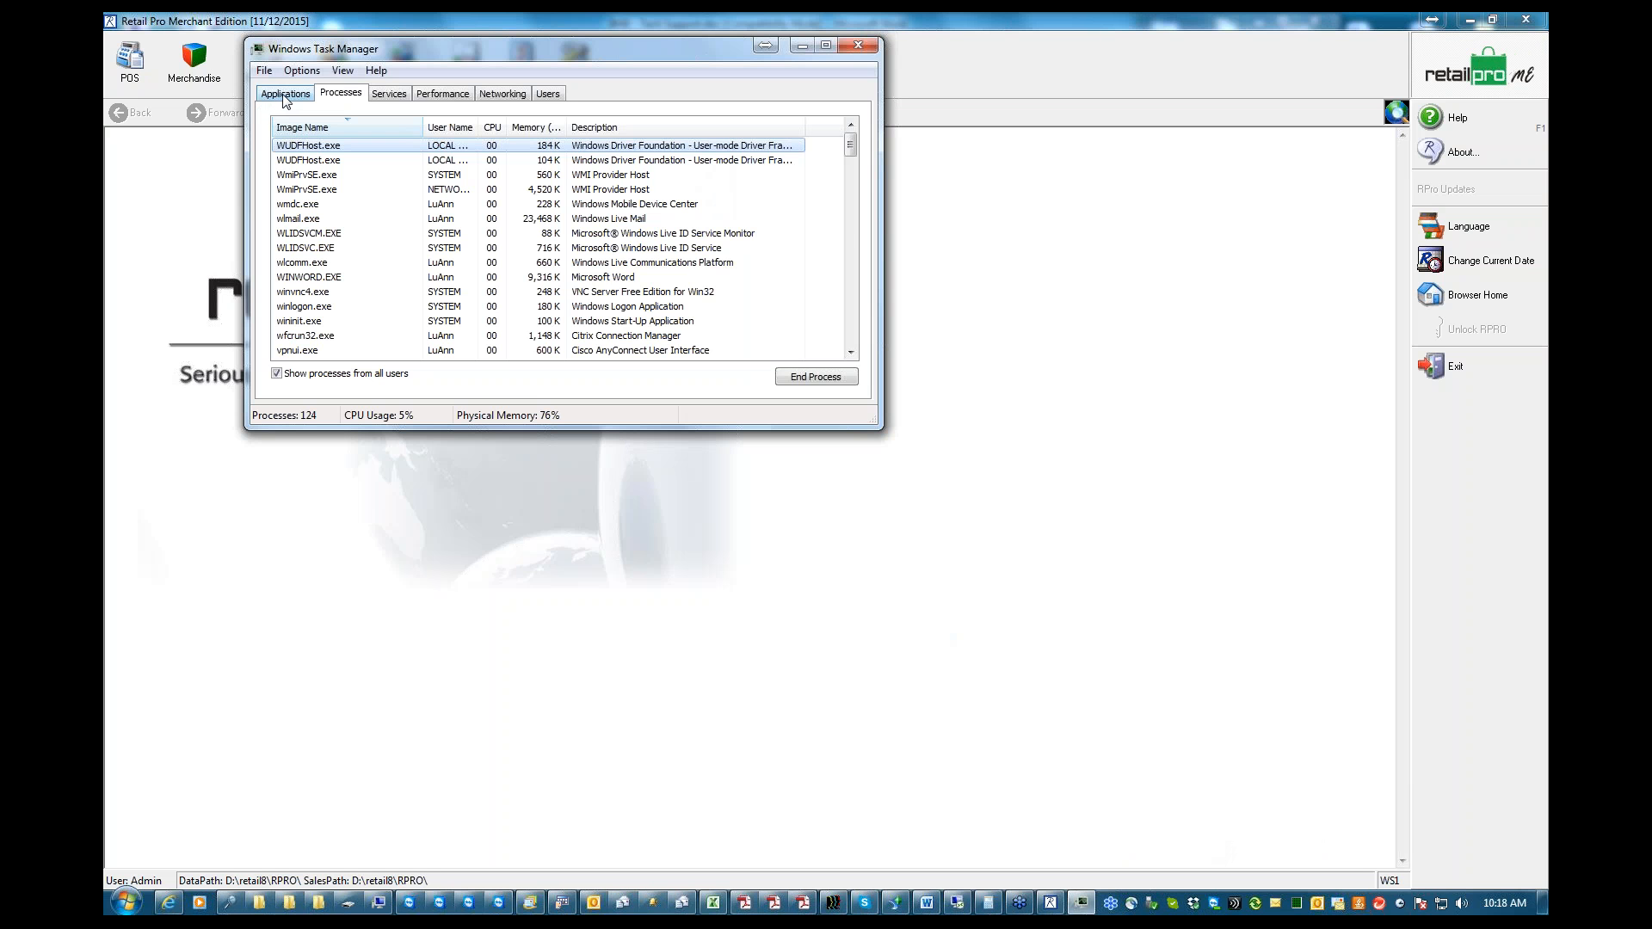
click(286, 95)
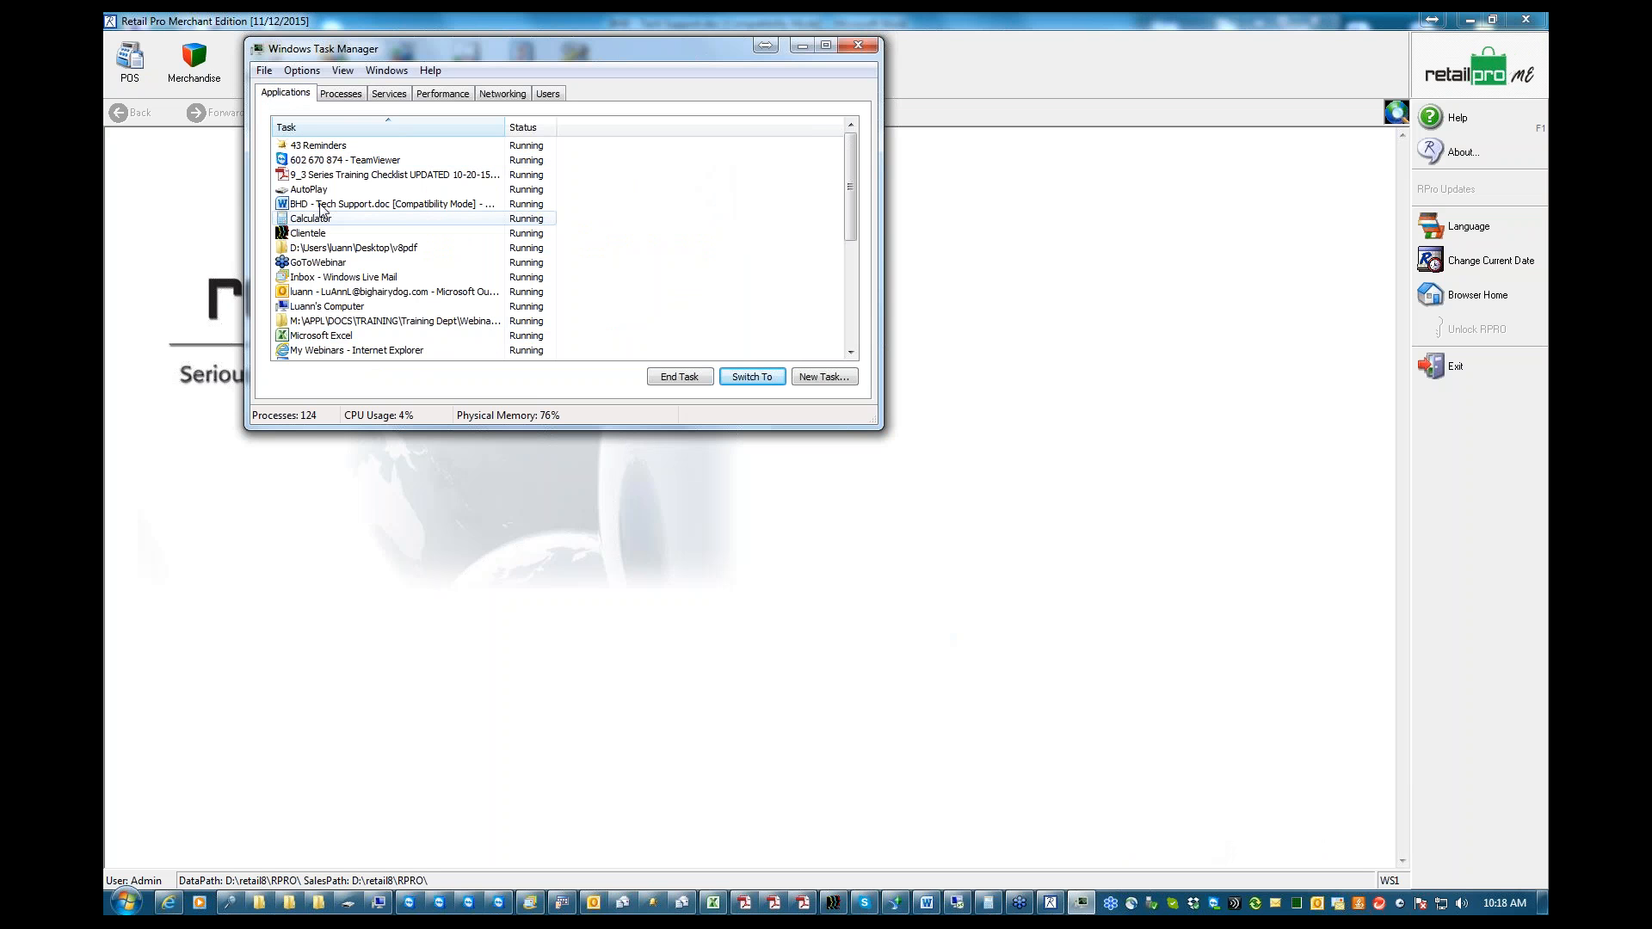
click(850, 352)
click(851, 352)
click(850, 352)
click(851, 352)
click(850, 352)
click(850, 352)
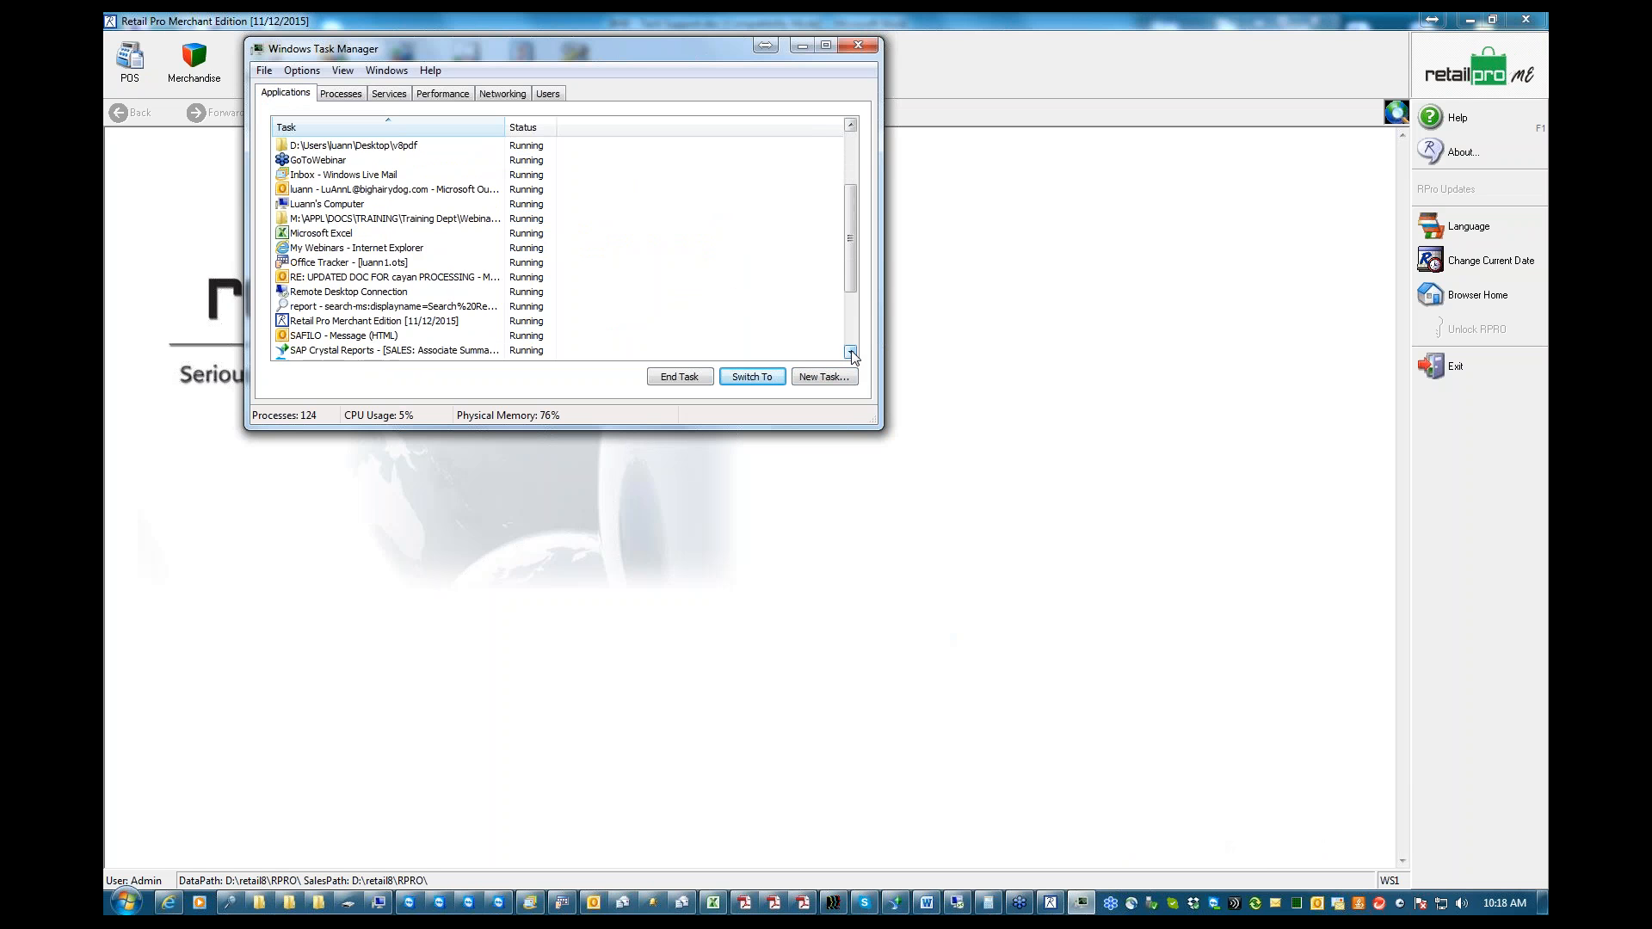
click(851, 352)
click(850, 352)
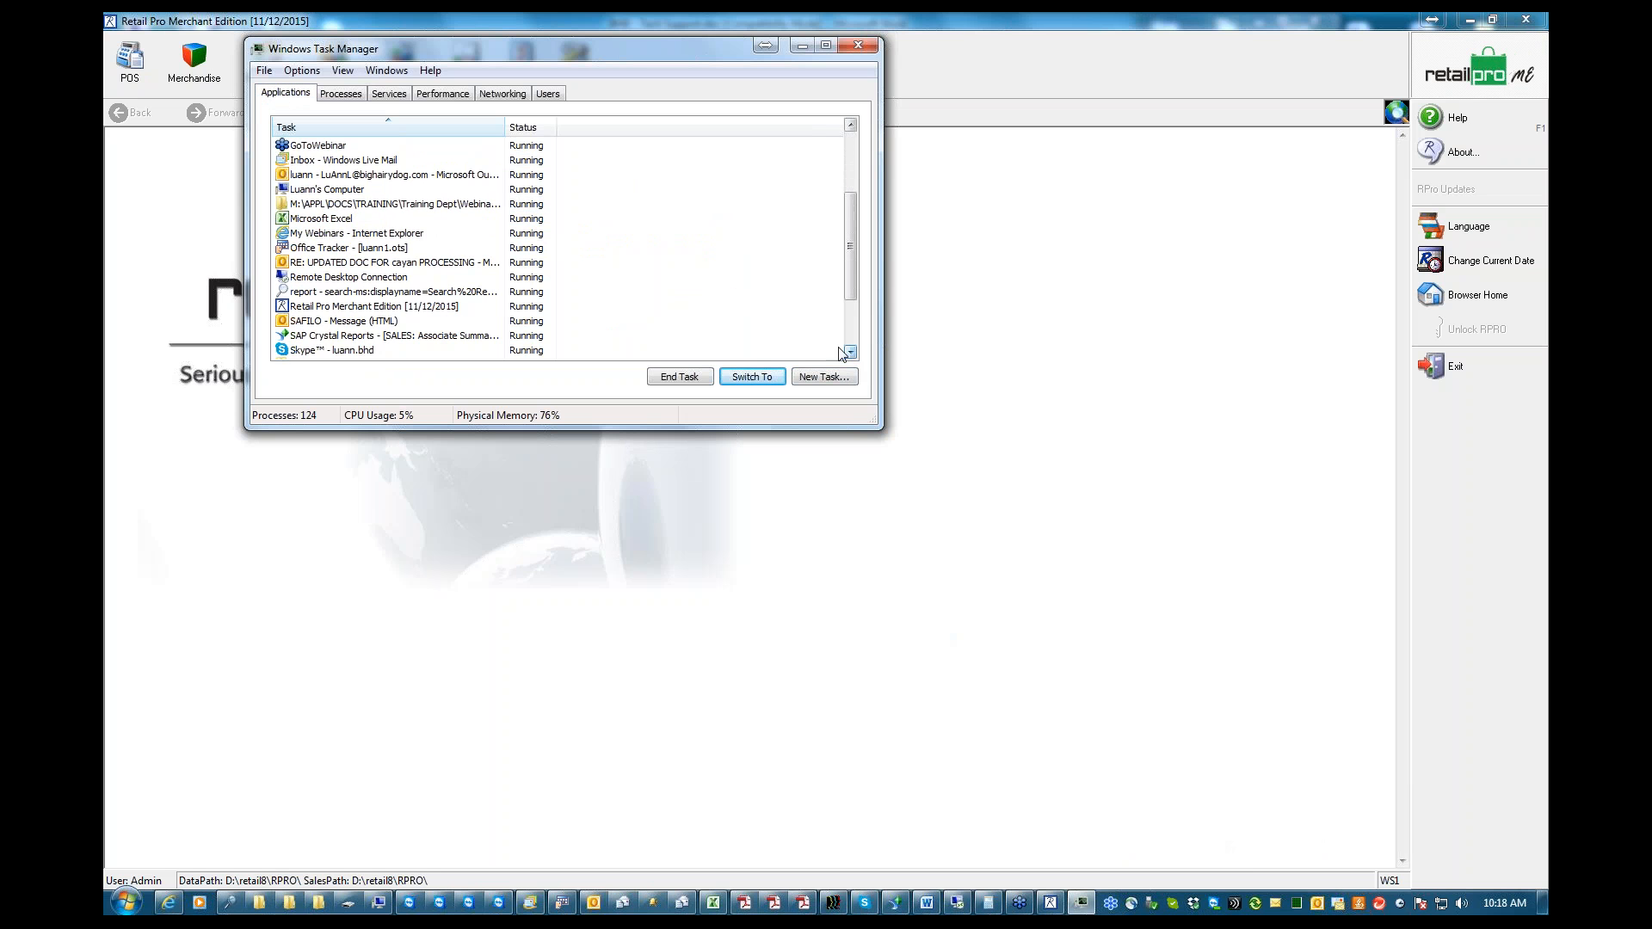
click(339, 308)
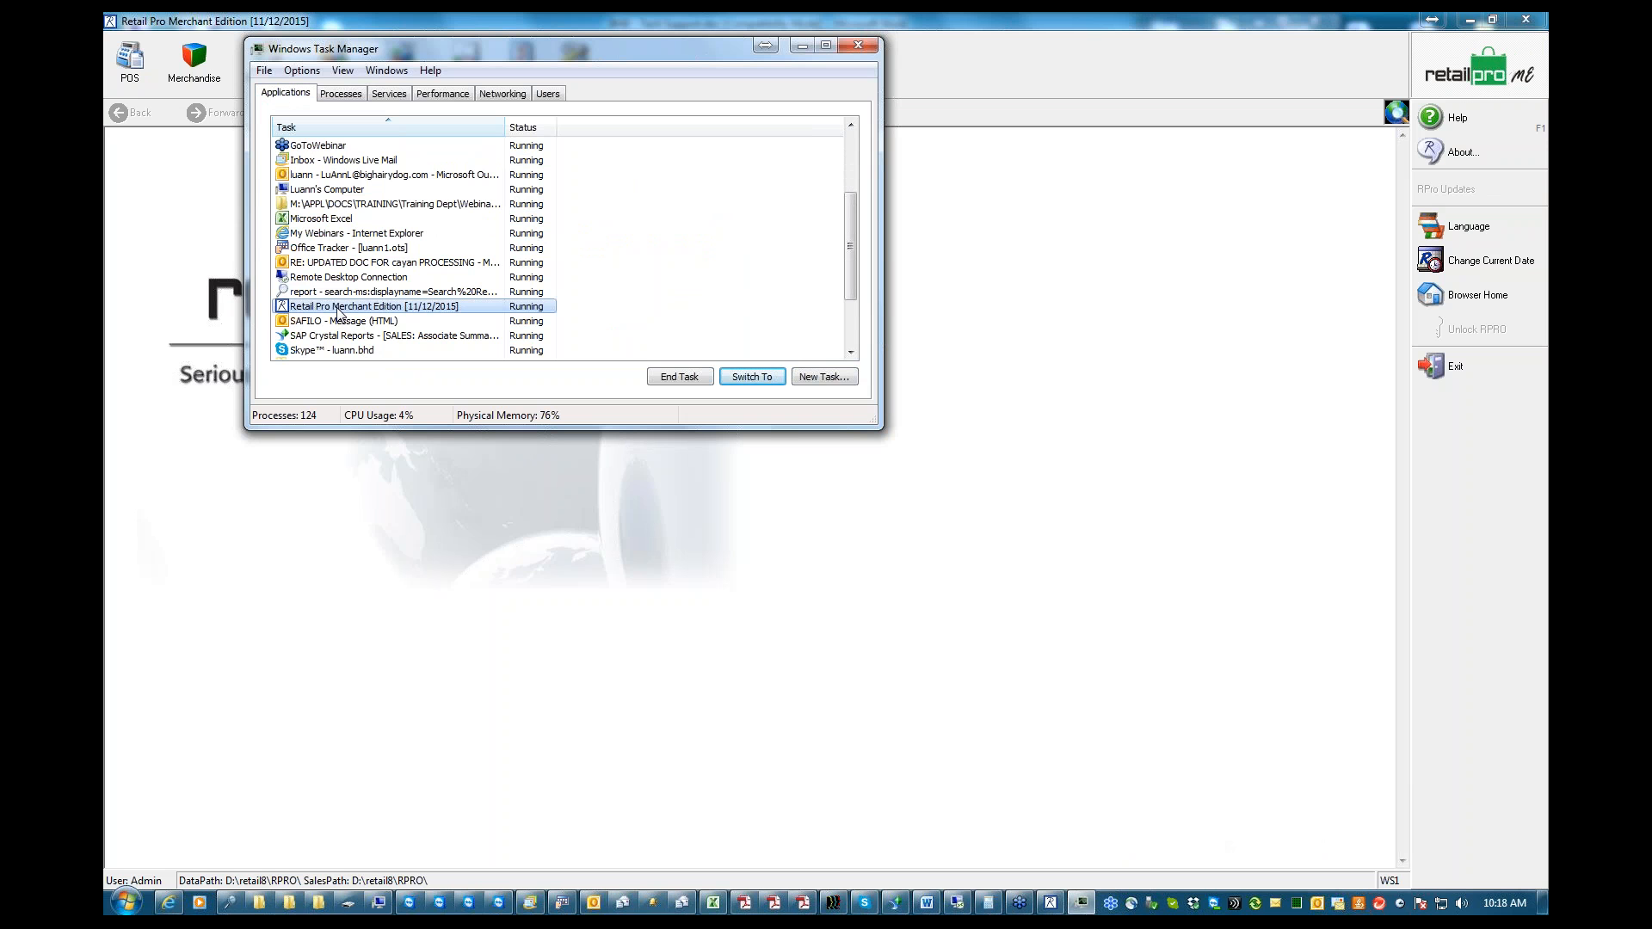
click(856, 47)
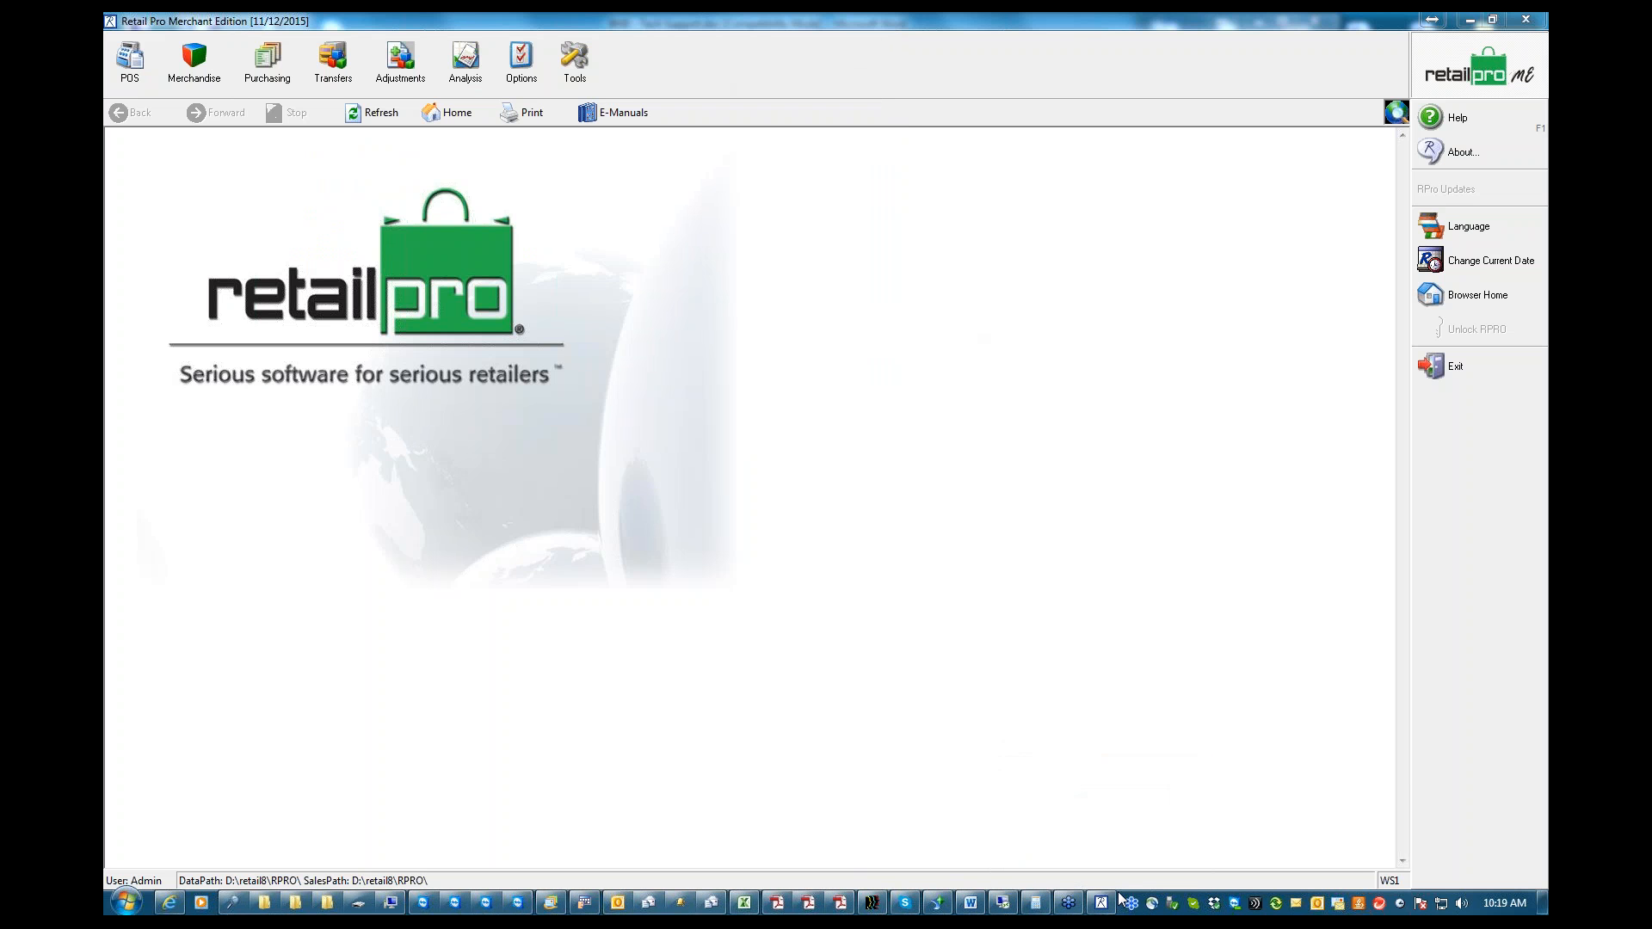
Reopen Windows Task Manager and find Retail Pro Merchant Edition in the list of running applications
mouse_move(1121, 898)
key(ctrl+shift+Escape)
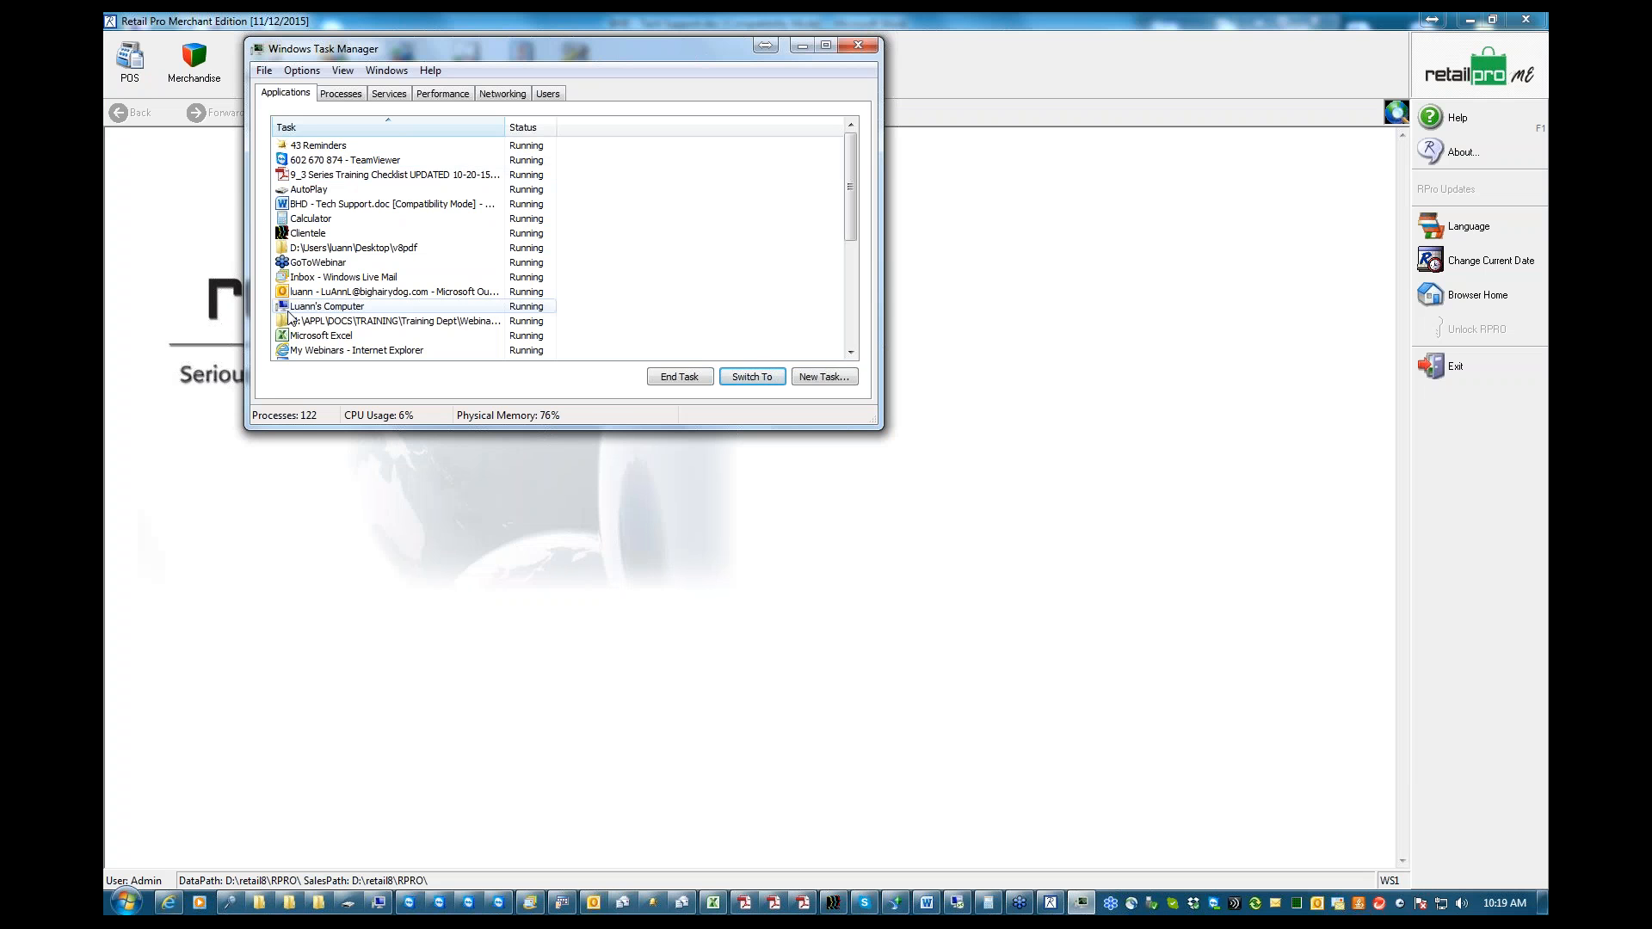
click(851, 354)
click(851, 354)
click(851, 354)
click(852, 354)
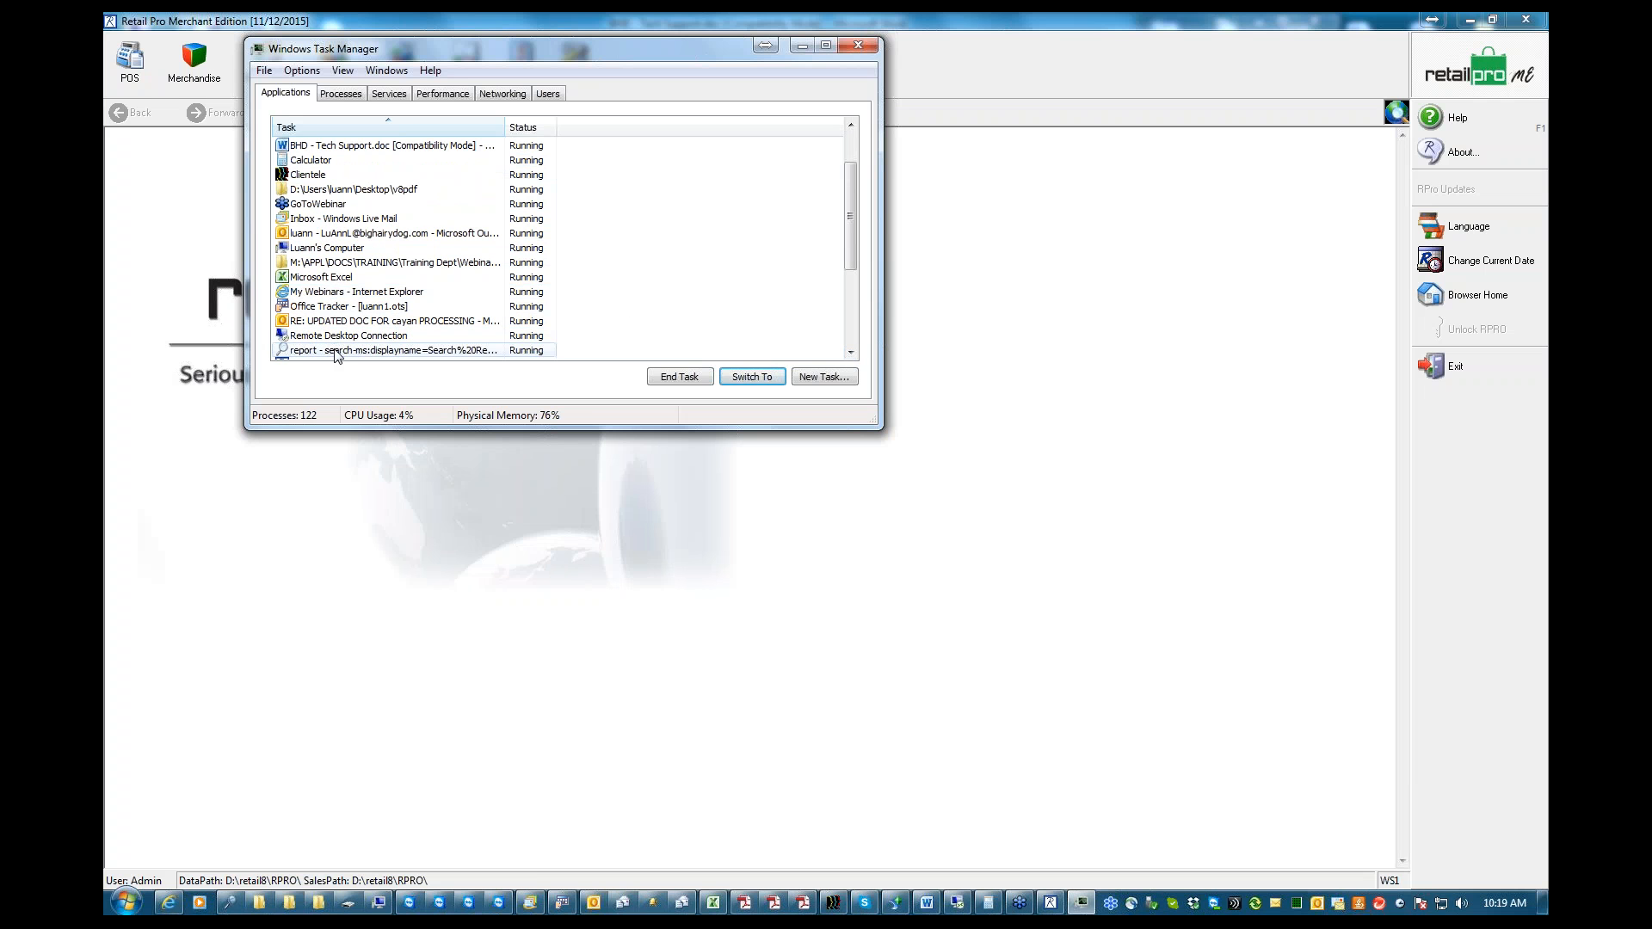
click(854, 354)
click(854, 354)
click(851, 352)
click(851, 352)
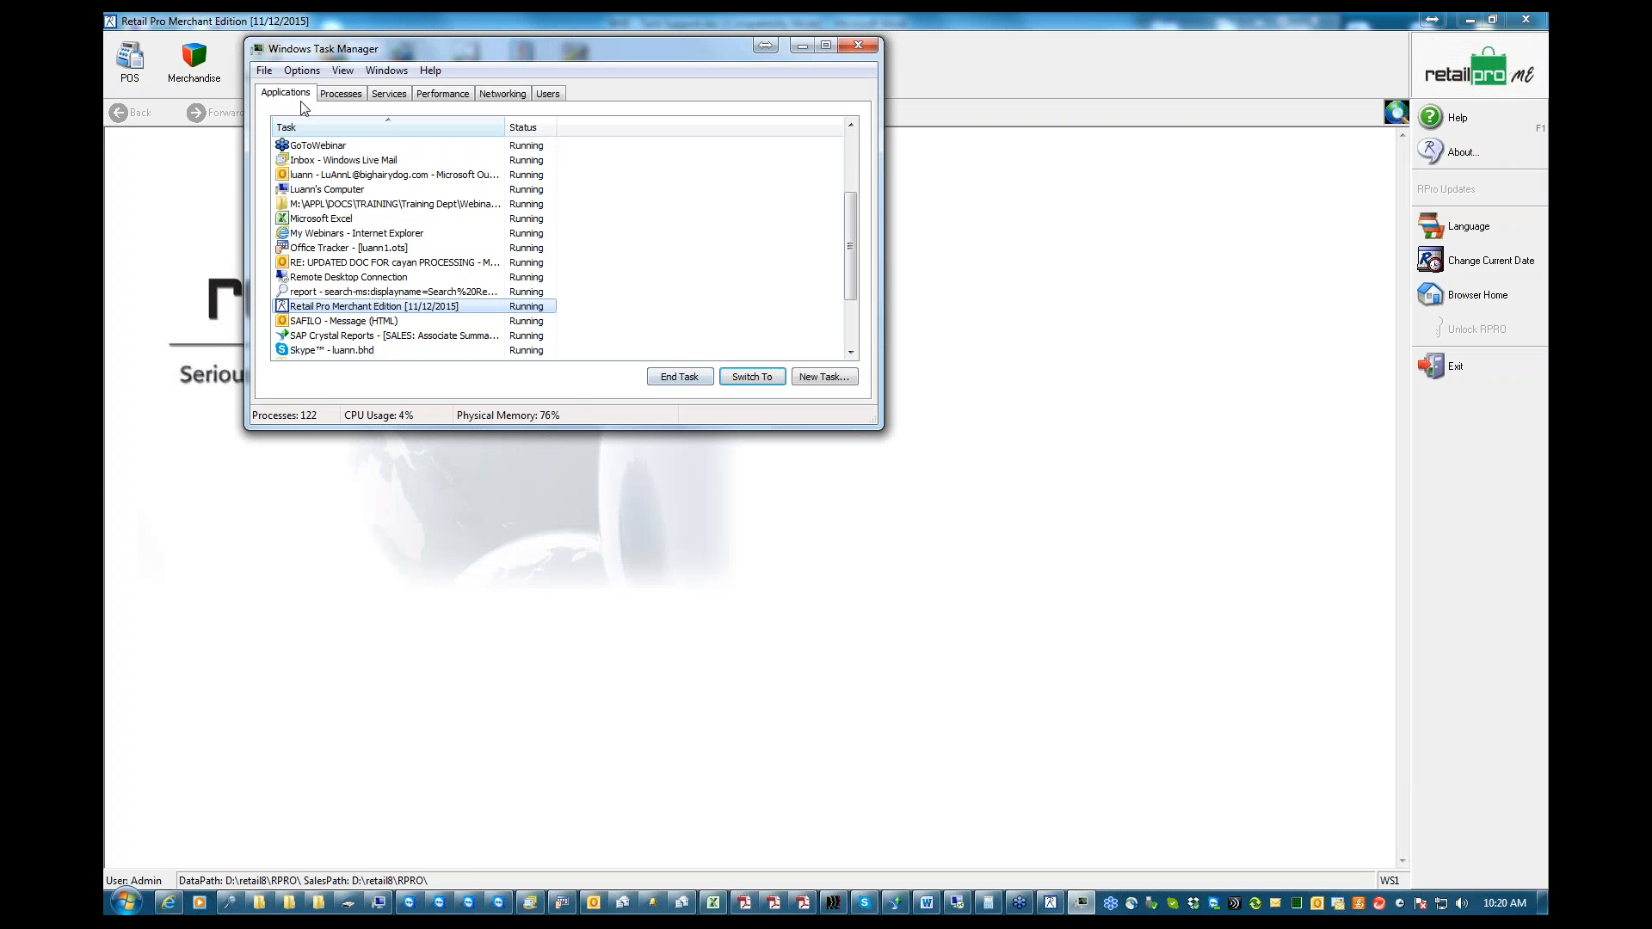
Sort the running processes by image name, locate Rpro8.exe, and minimize Task Manager
click(341, 100)
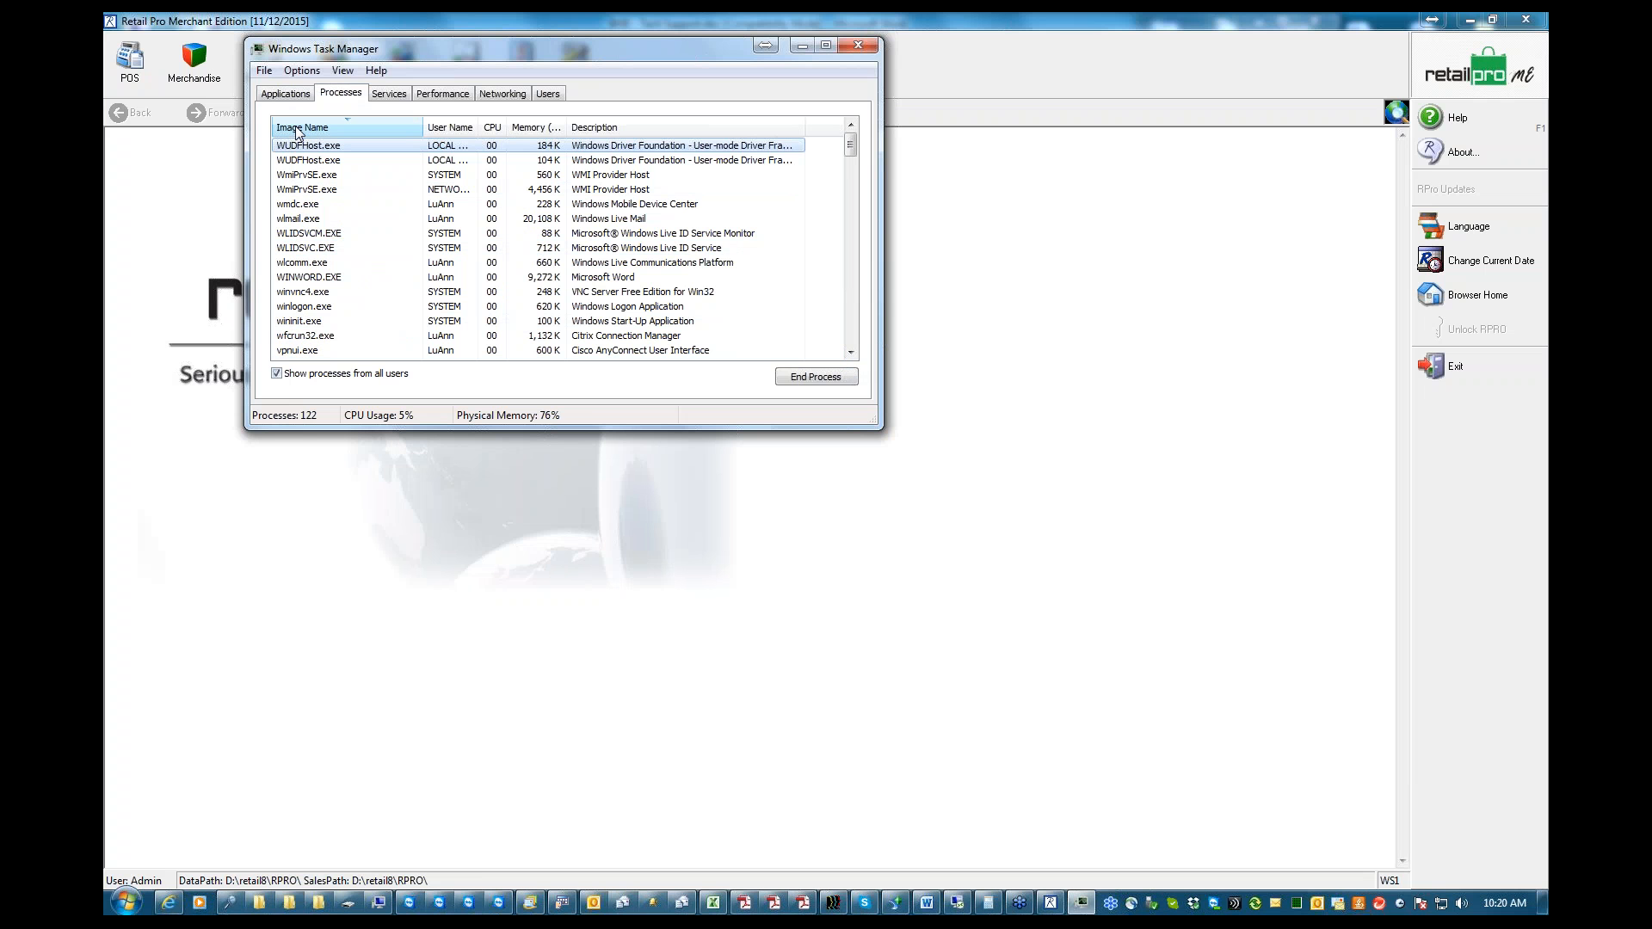
click(334, 129)
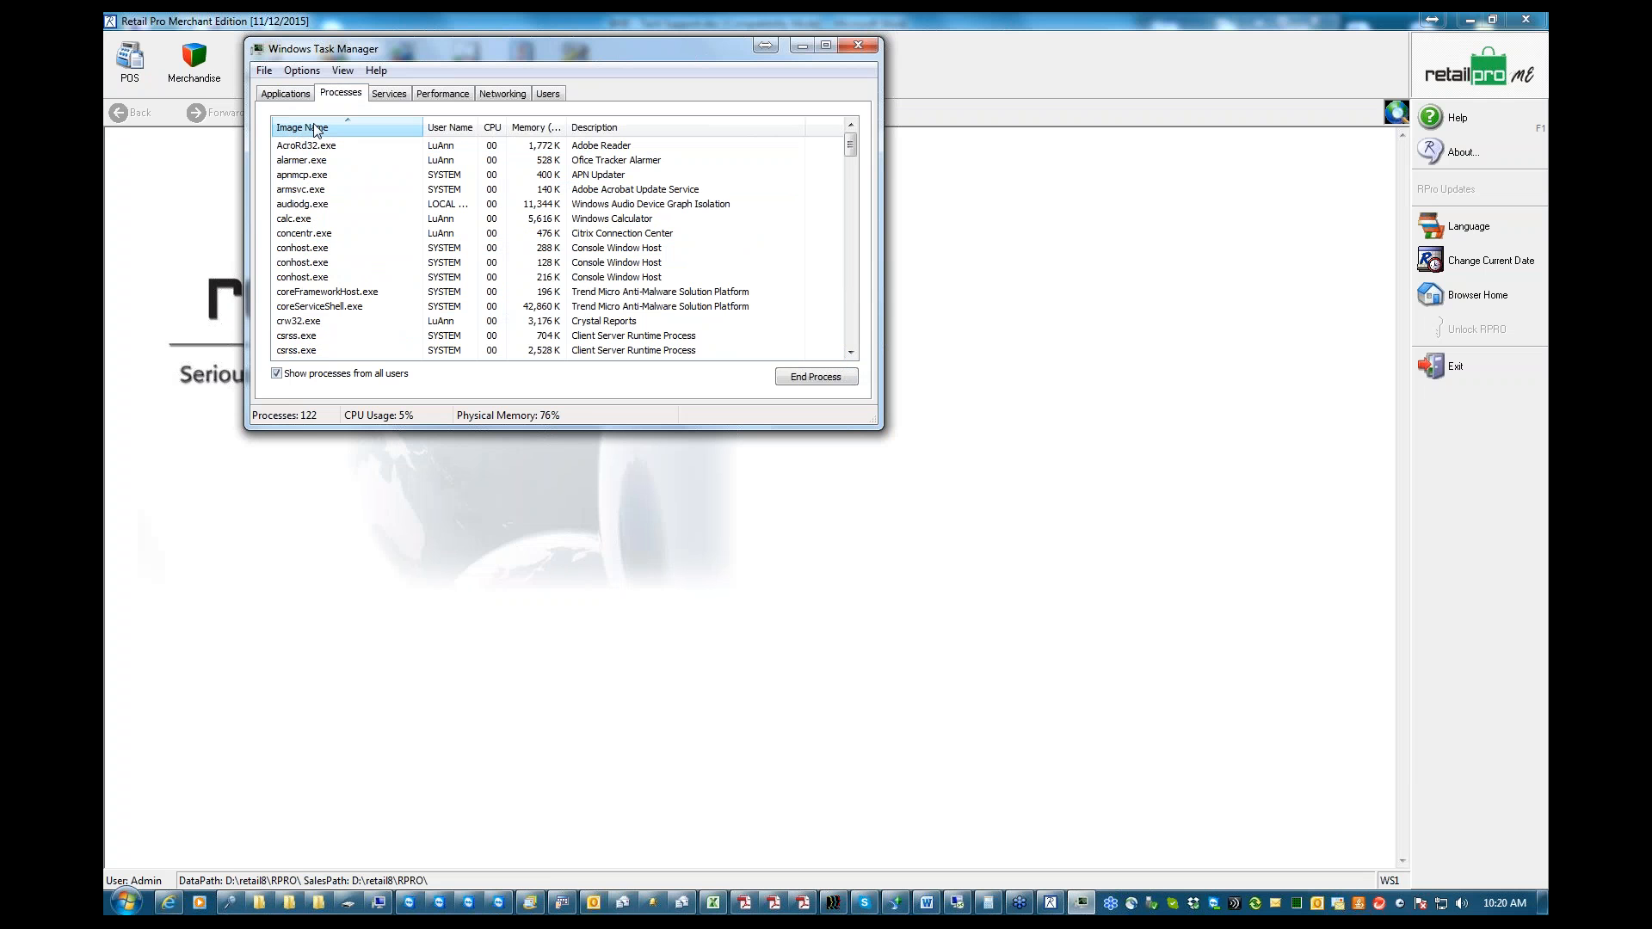
click(851, 352)
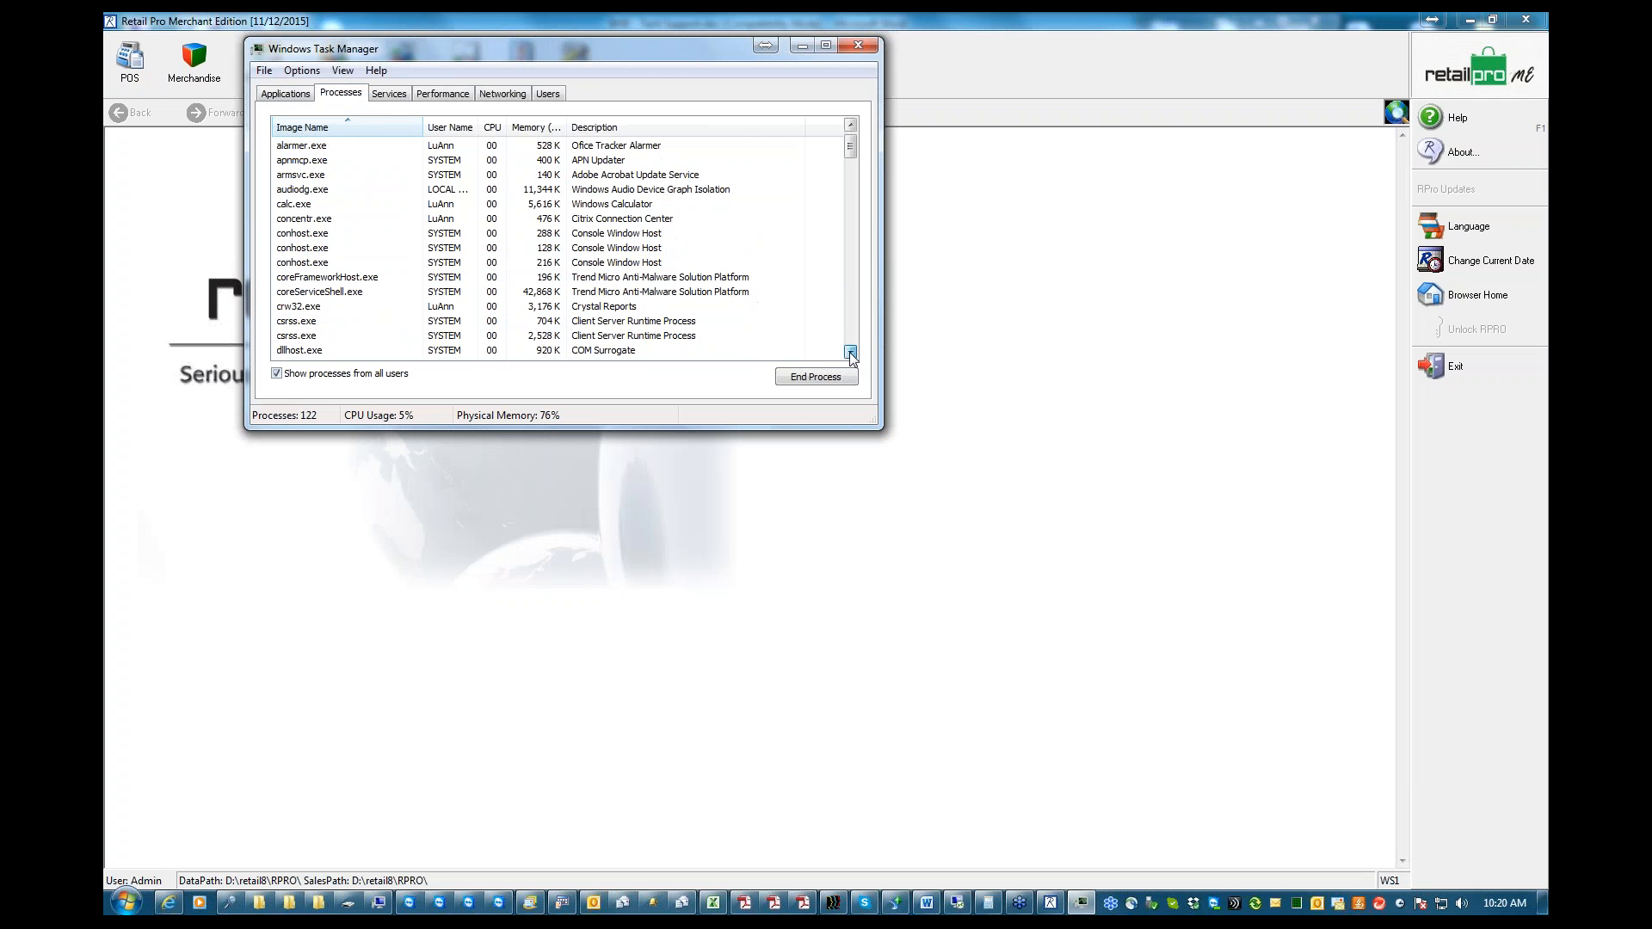
click(850, 352)
click(850, 352)
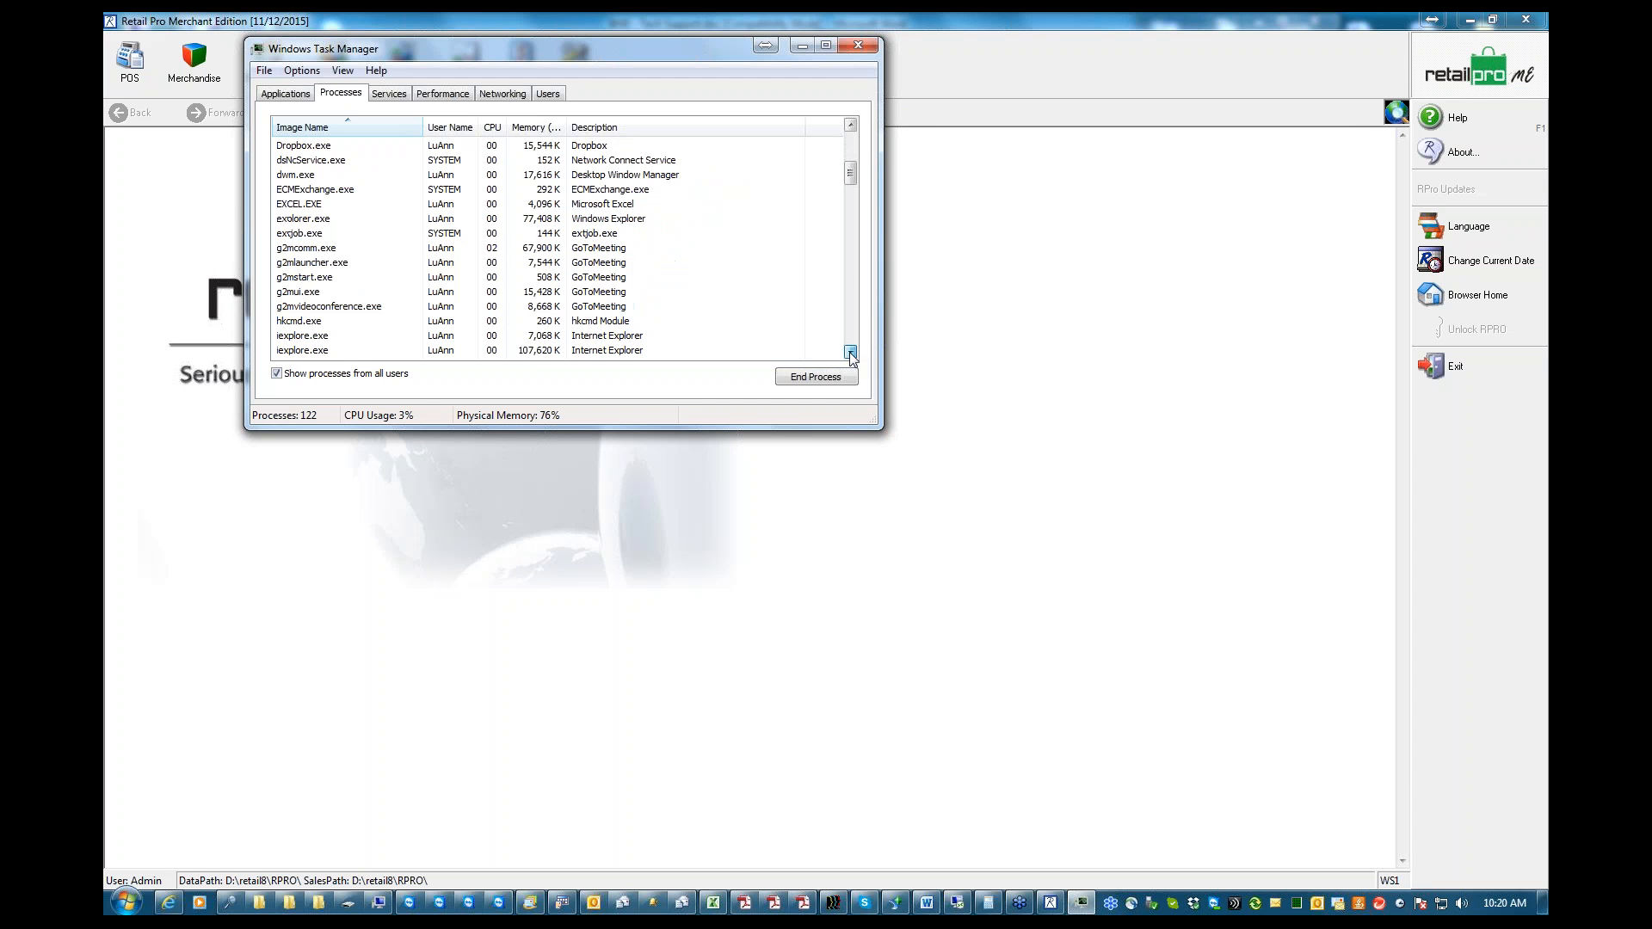
click(851, 352)
click(851, 352)
click(851, 352)
click(850, 352)
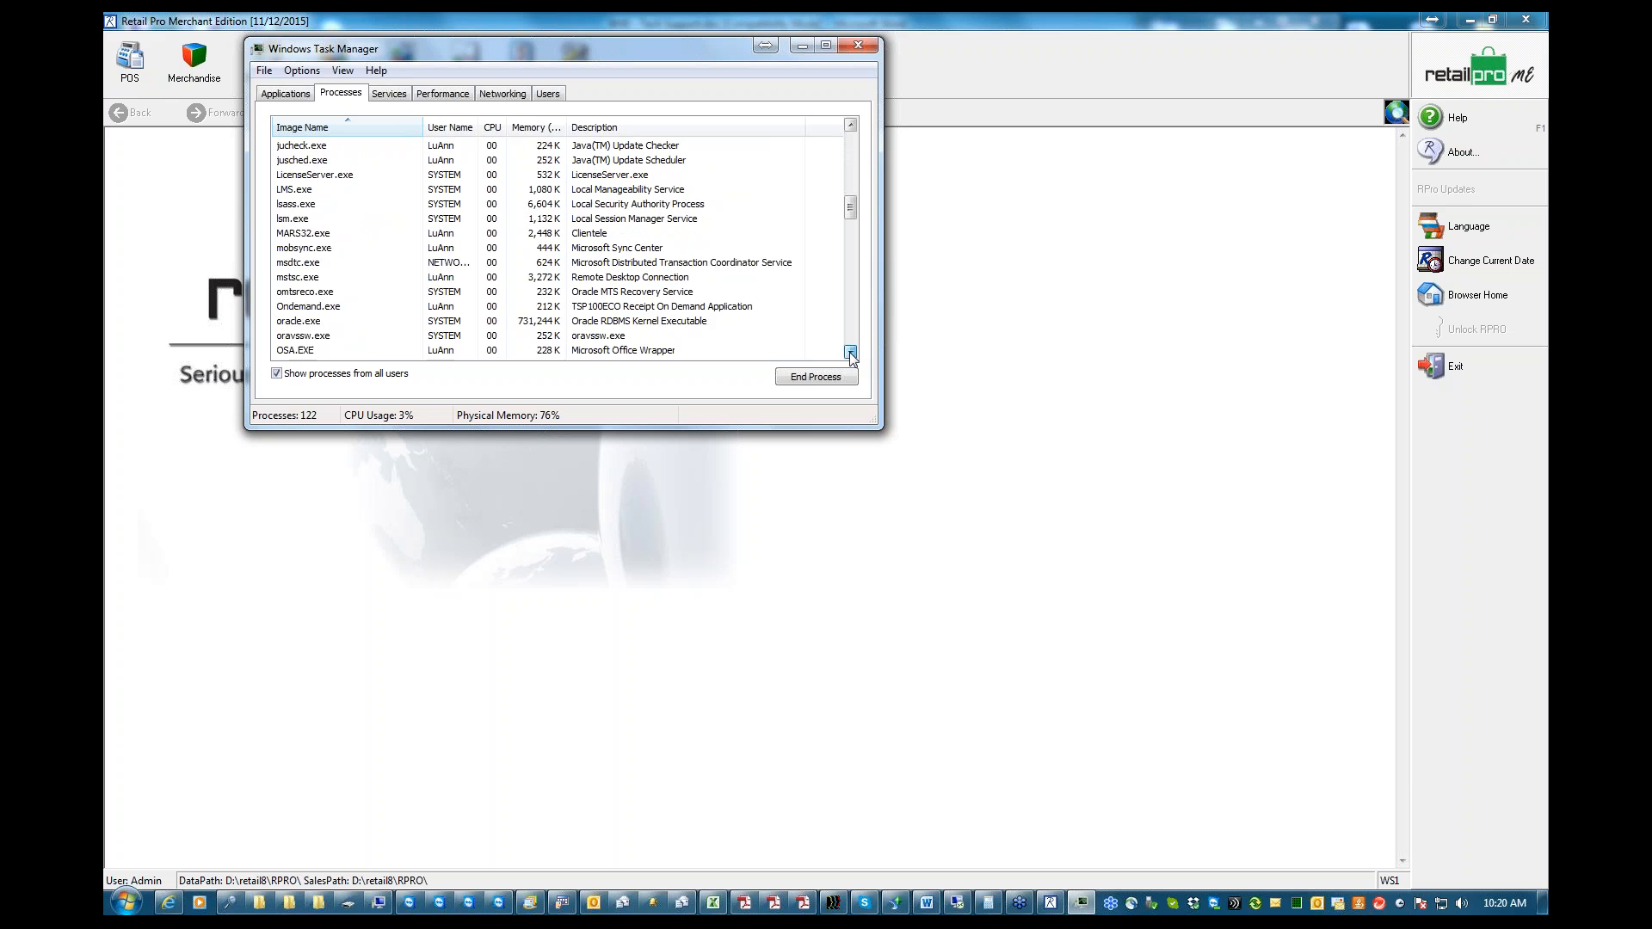
click(850, 352)
click(850, 352)
click(850, 352)
click(851, 352)
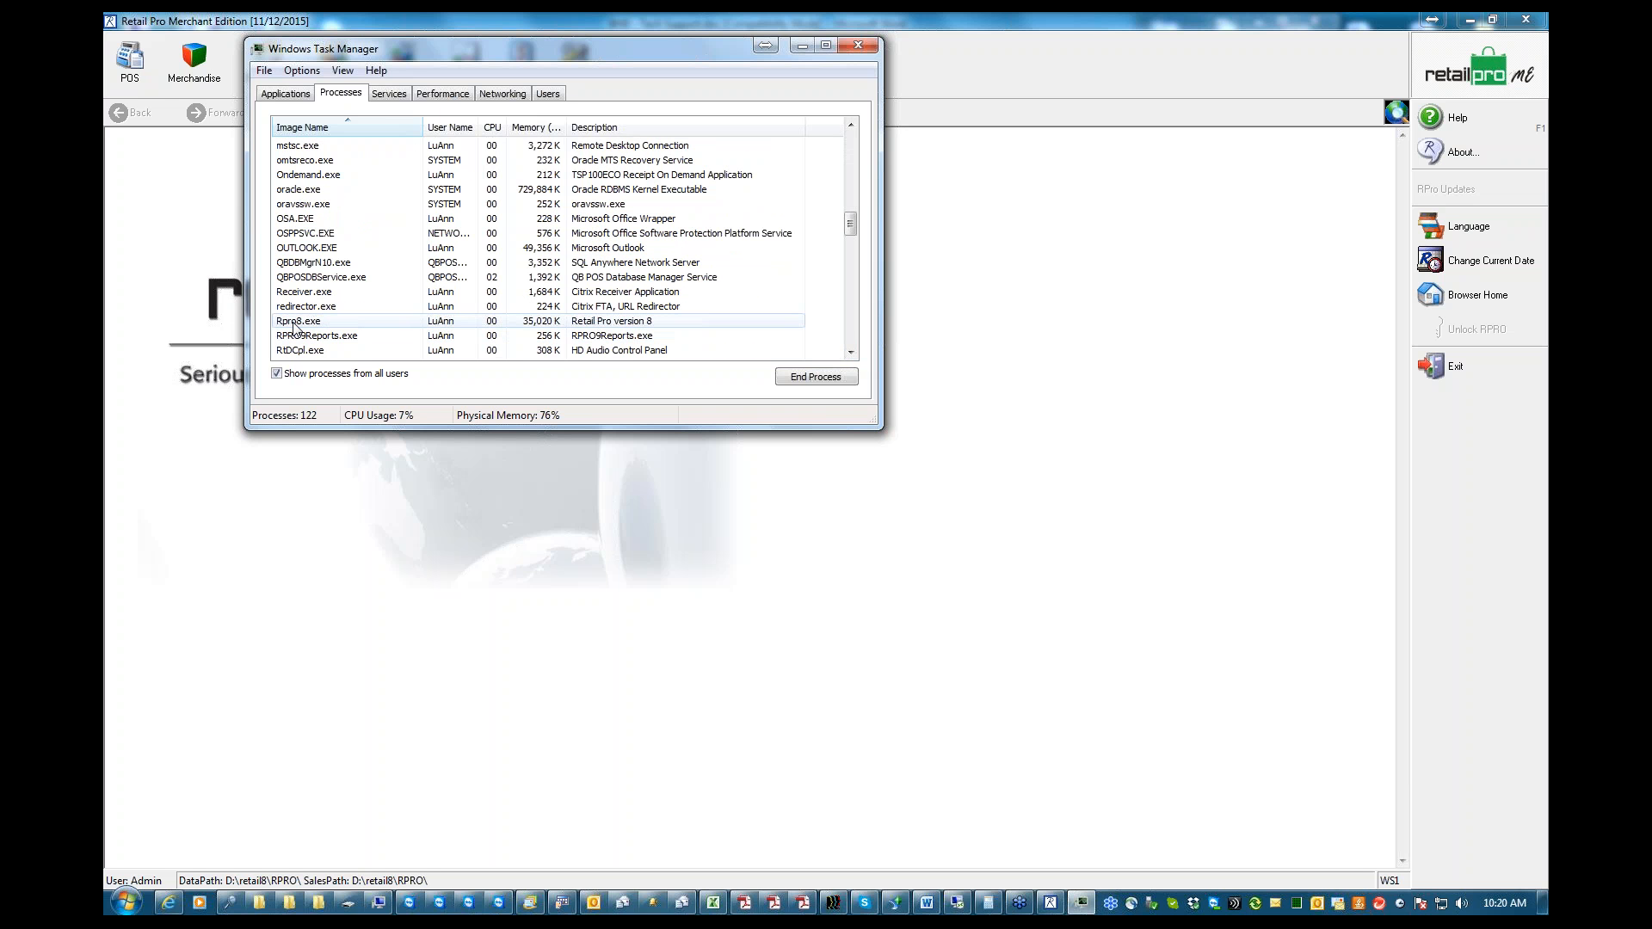
click(800, 45)
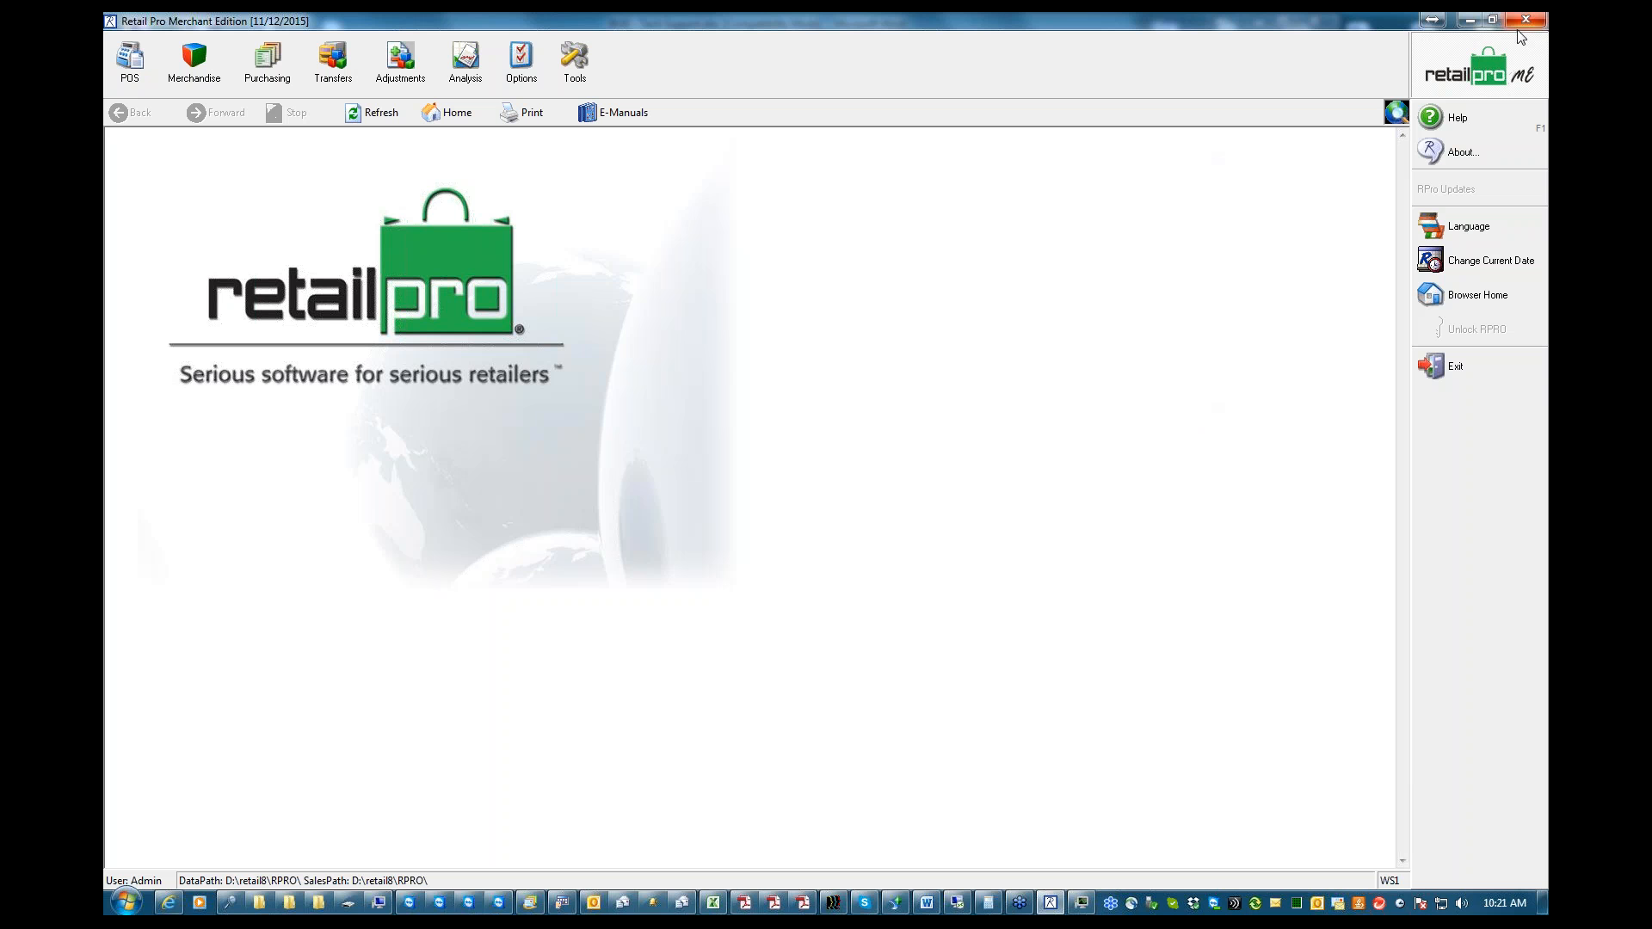
Open the POS receipts list in Retail Pro, exit the program, and confirm the exit
click(130, 60)
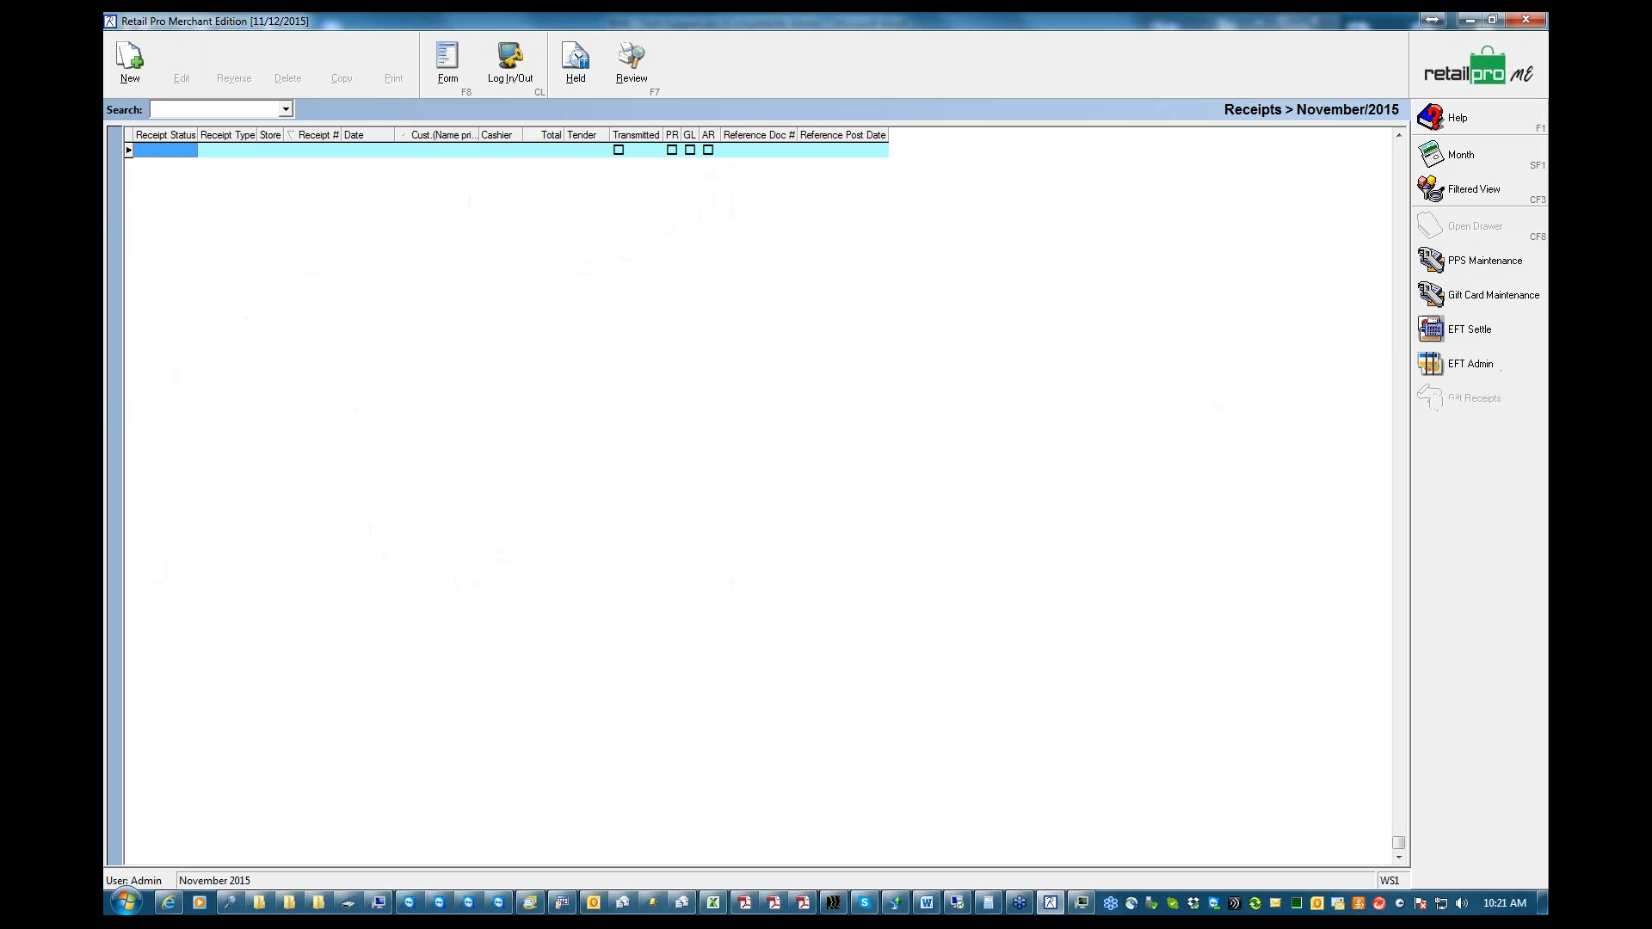
click(1527, 22)
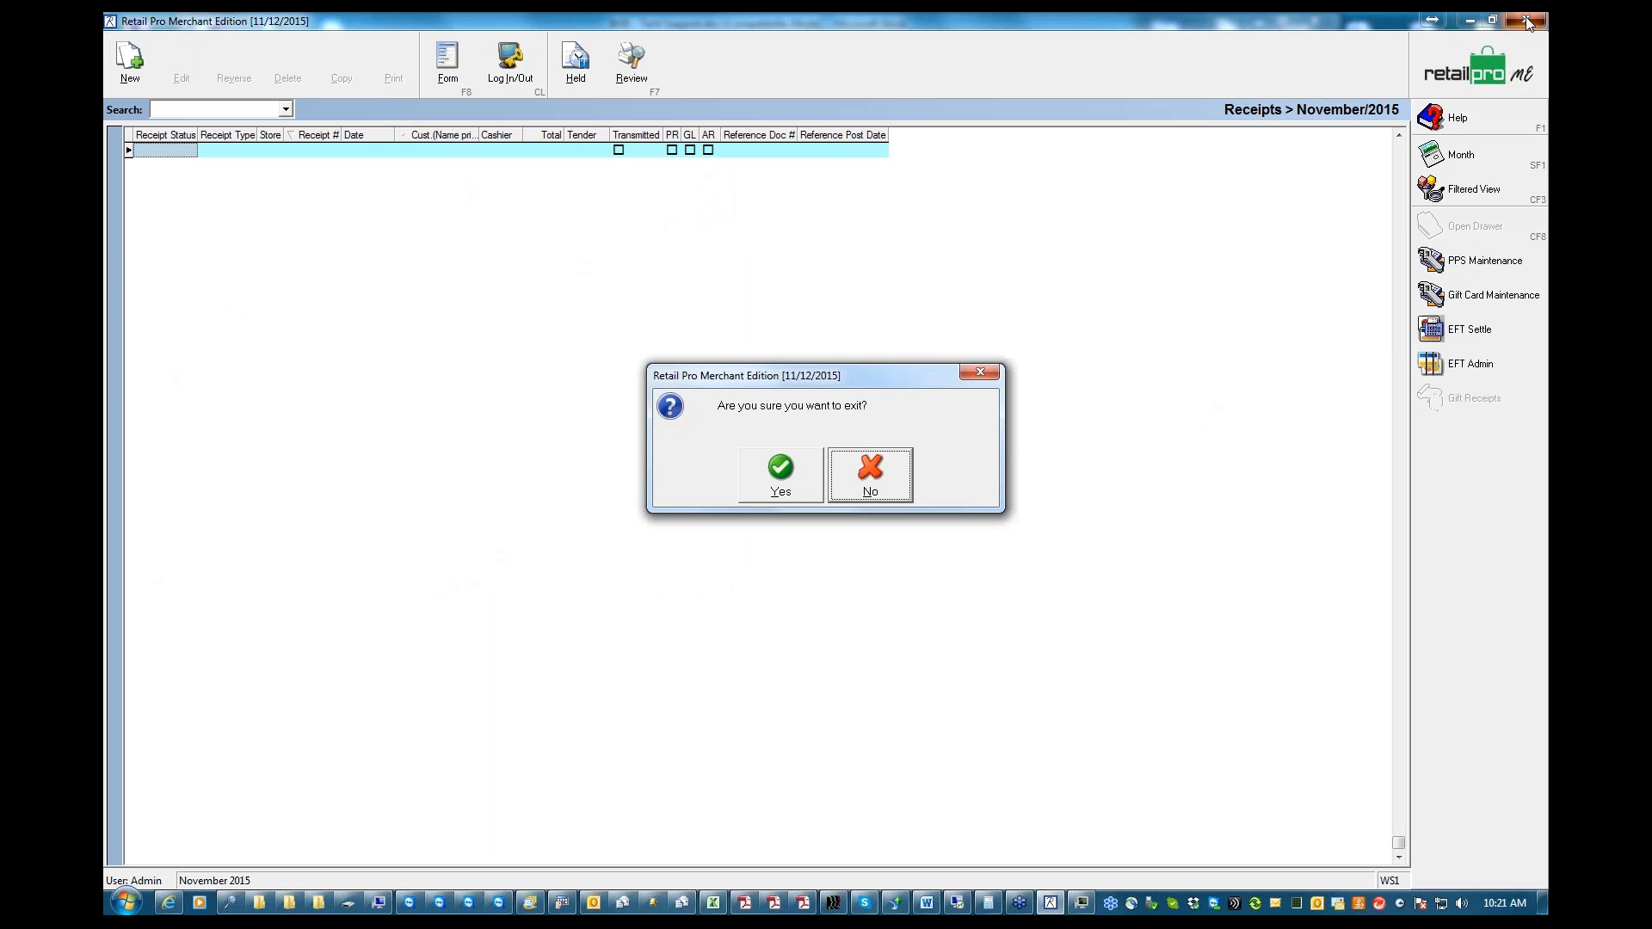
click(772, 477)
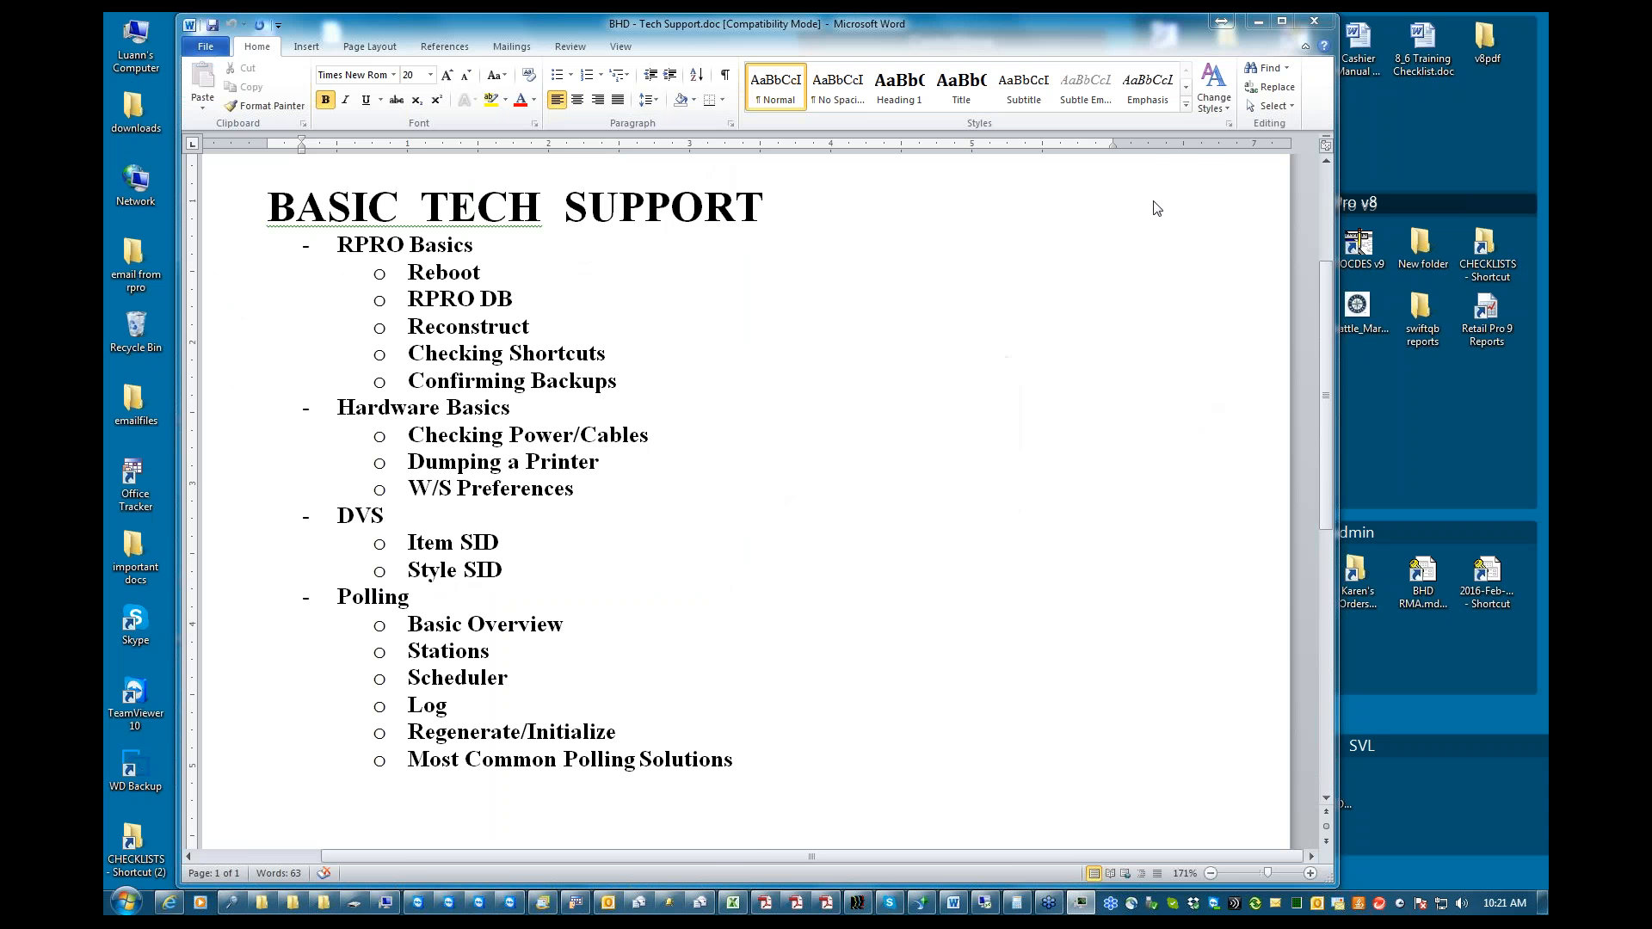
Shrink the Word window to reach the desktop, relaunch Retail Pro from its shortcut, and log on with the account password
double_click(1084, 29)
double_click(1166, 43)
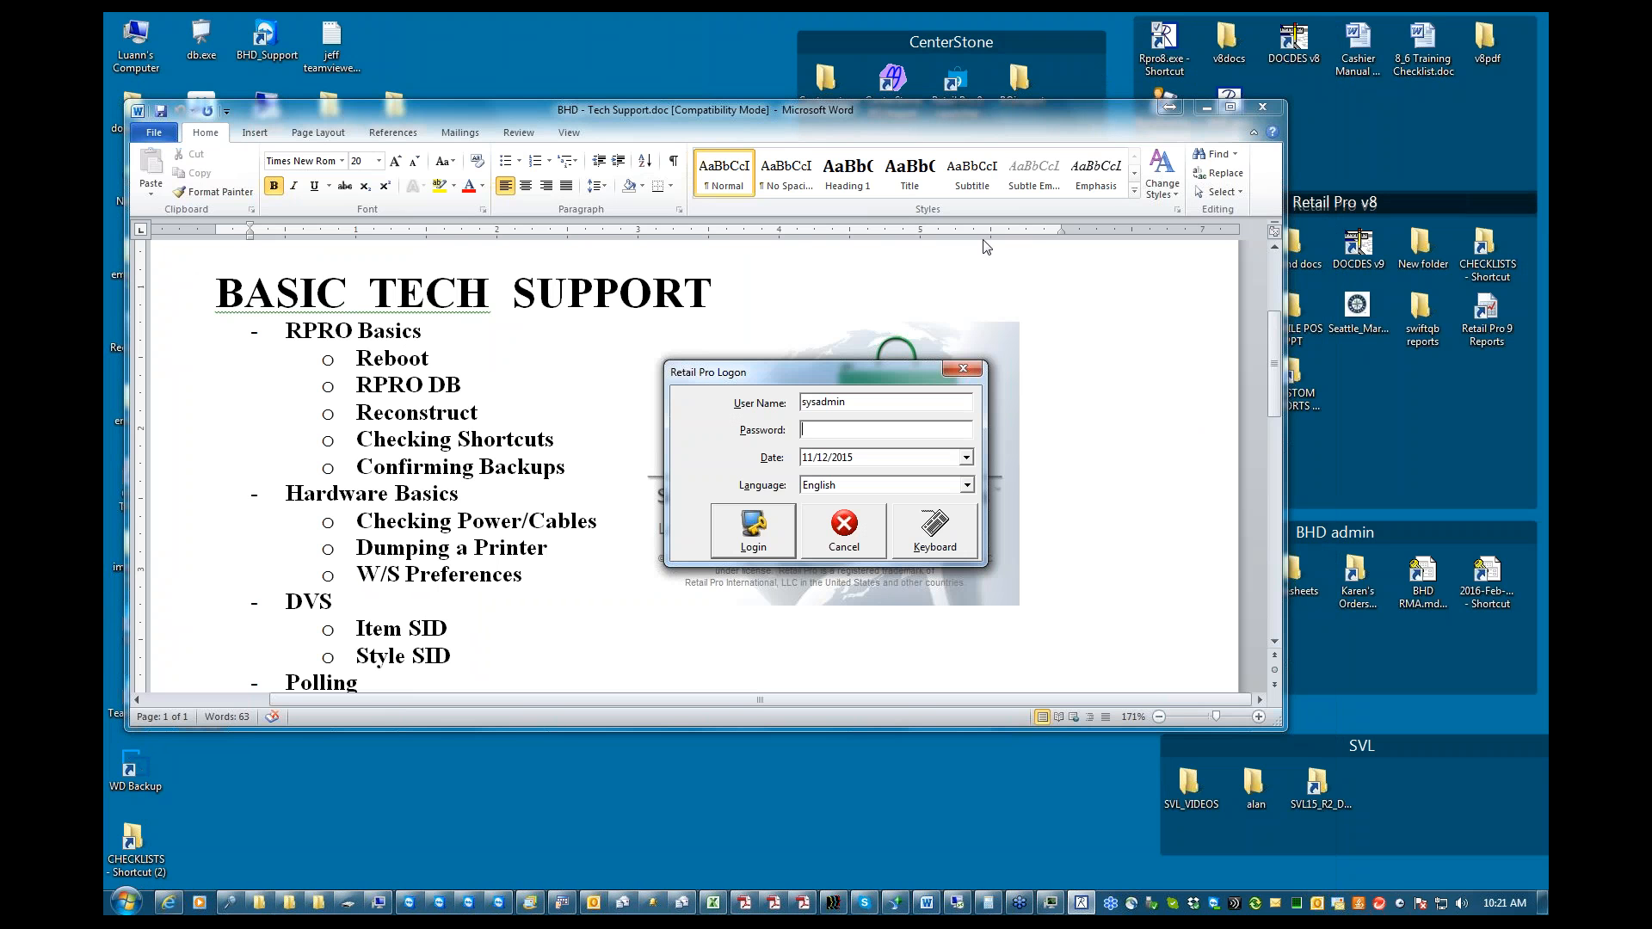
text(******)
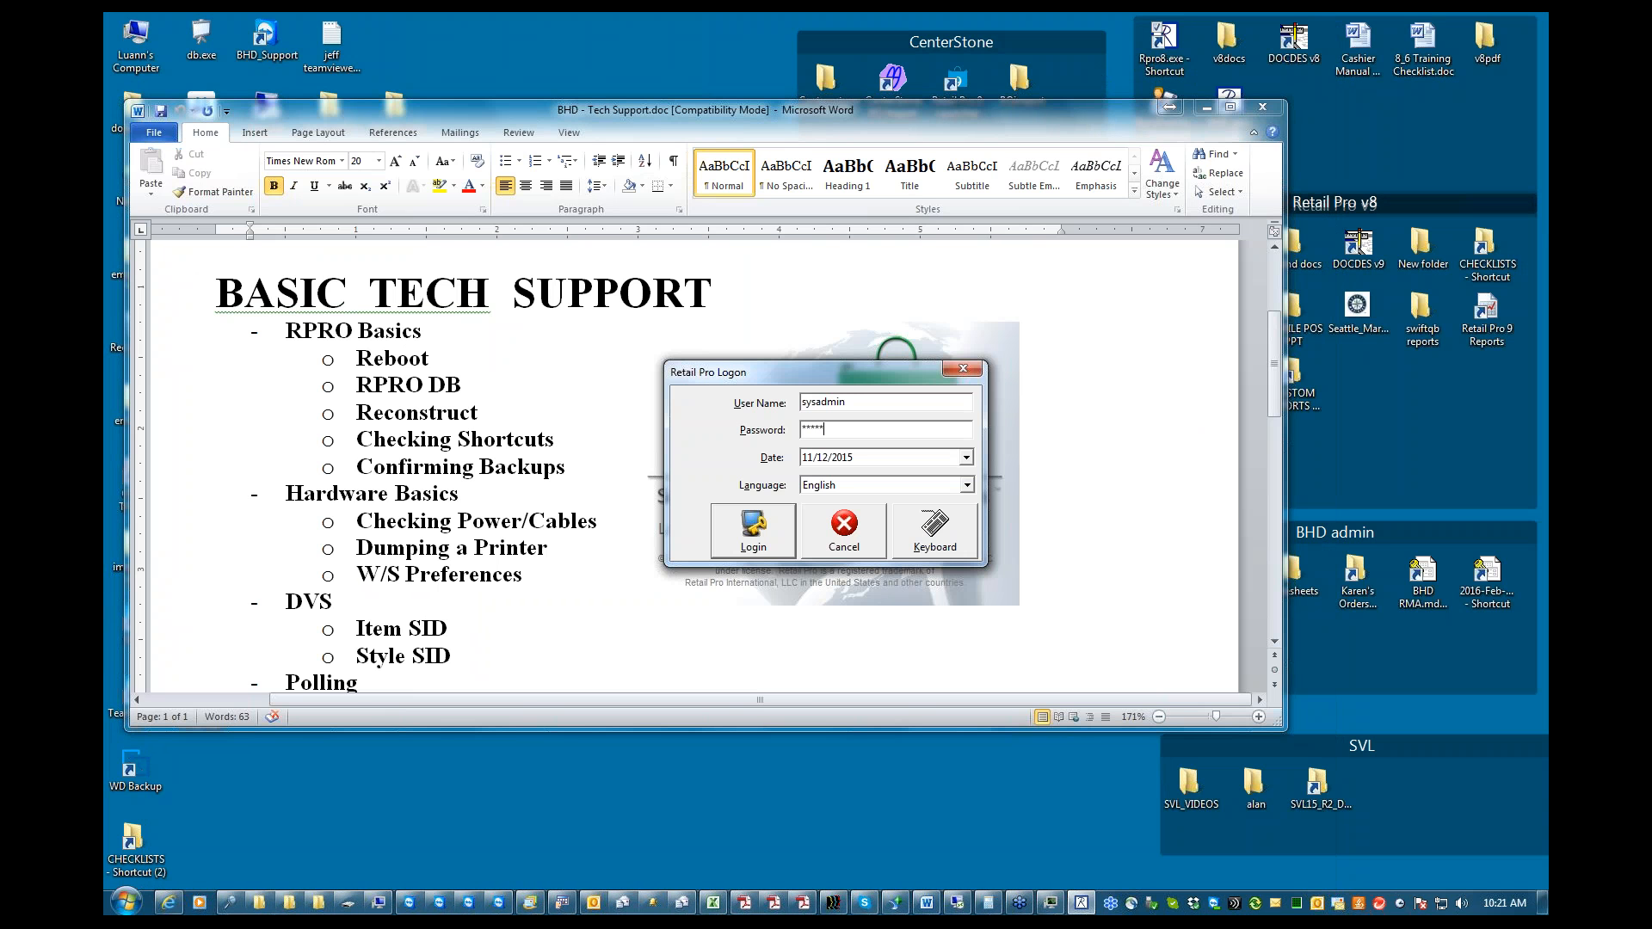
key(Return)
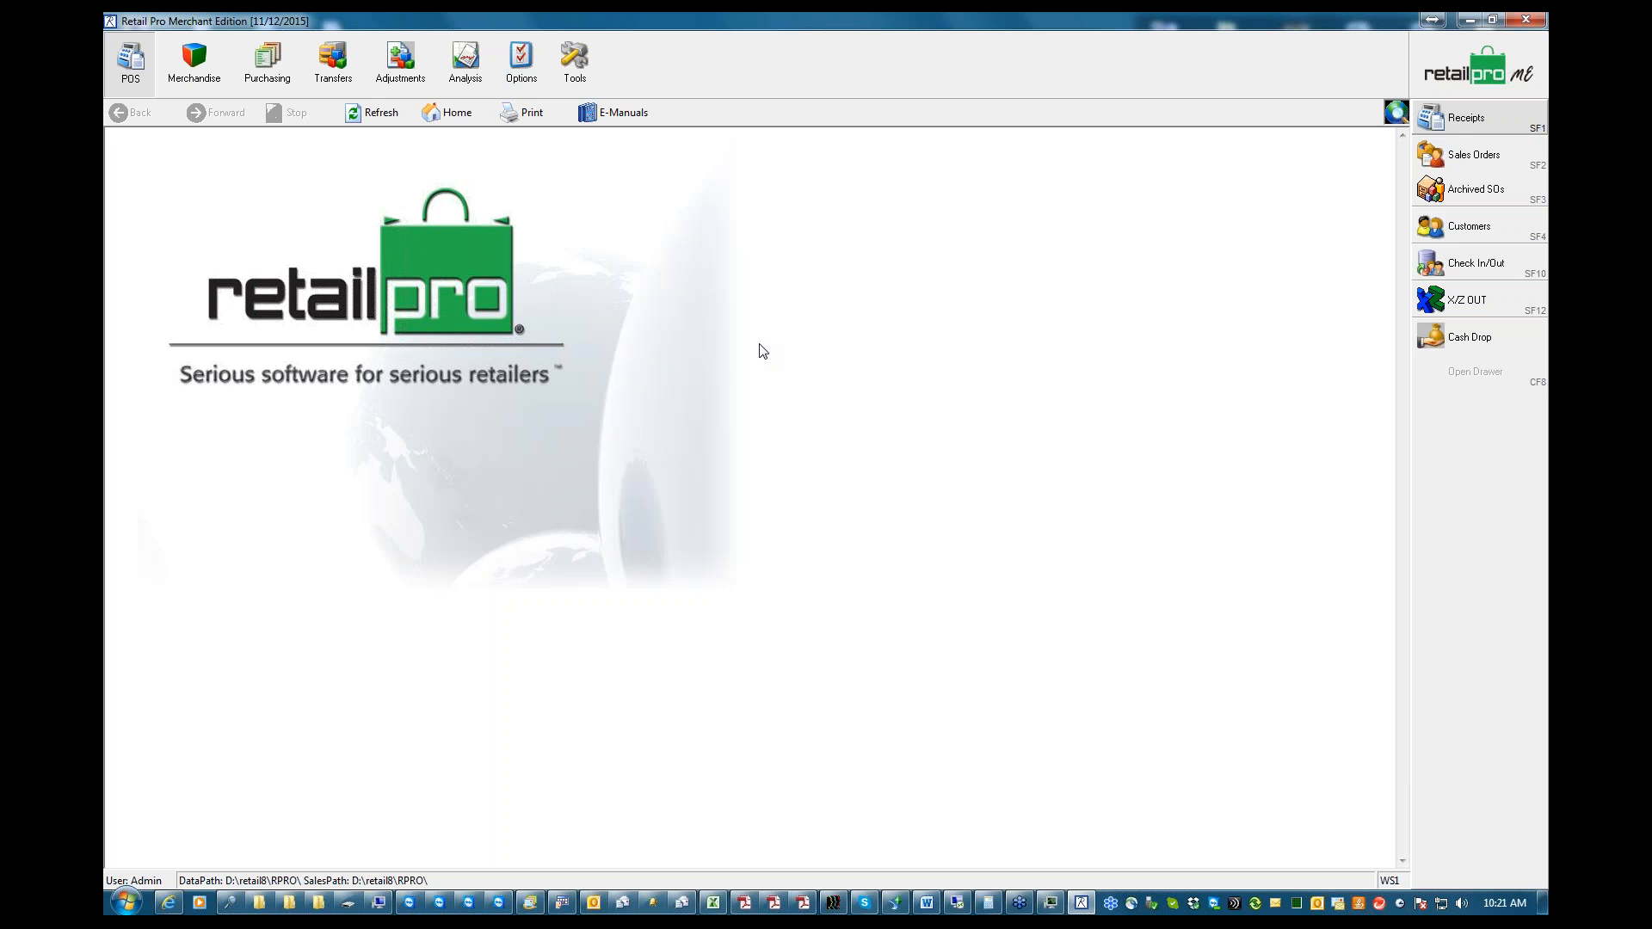
Open the receipts list in Retail Pro and display the Windows shut-down option
click(1454, 114)
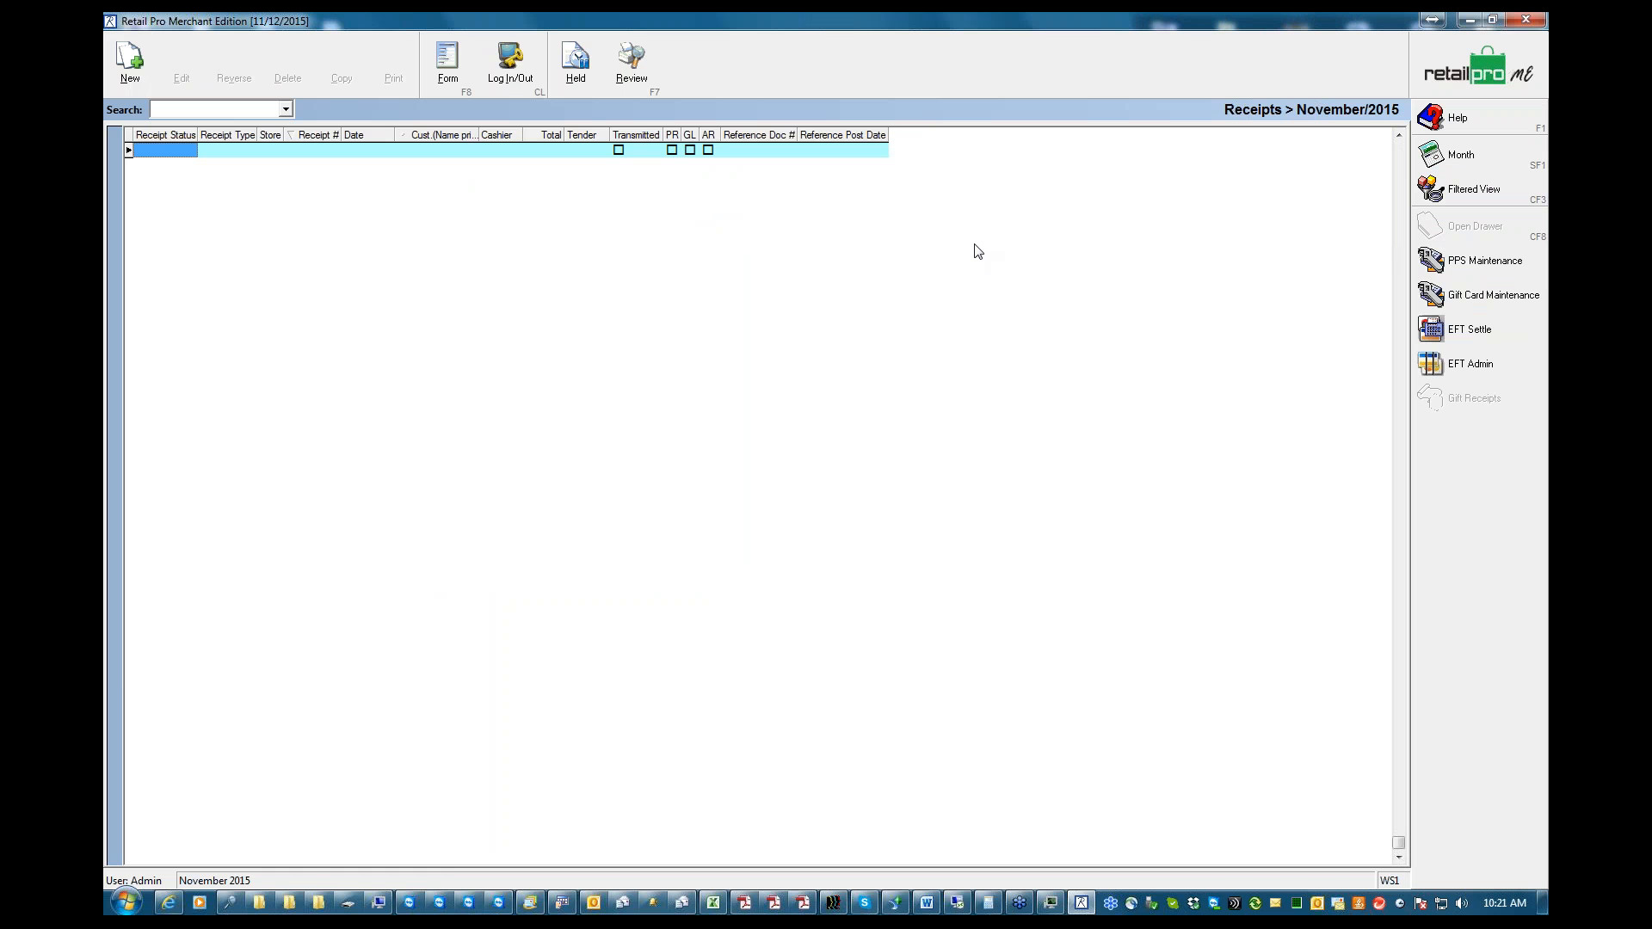
click(126, 904)
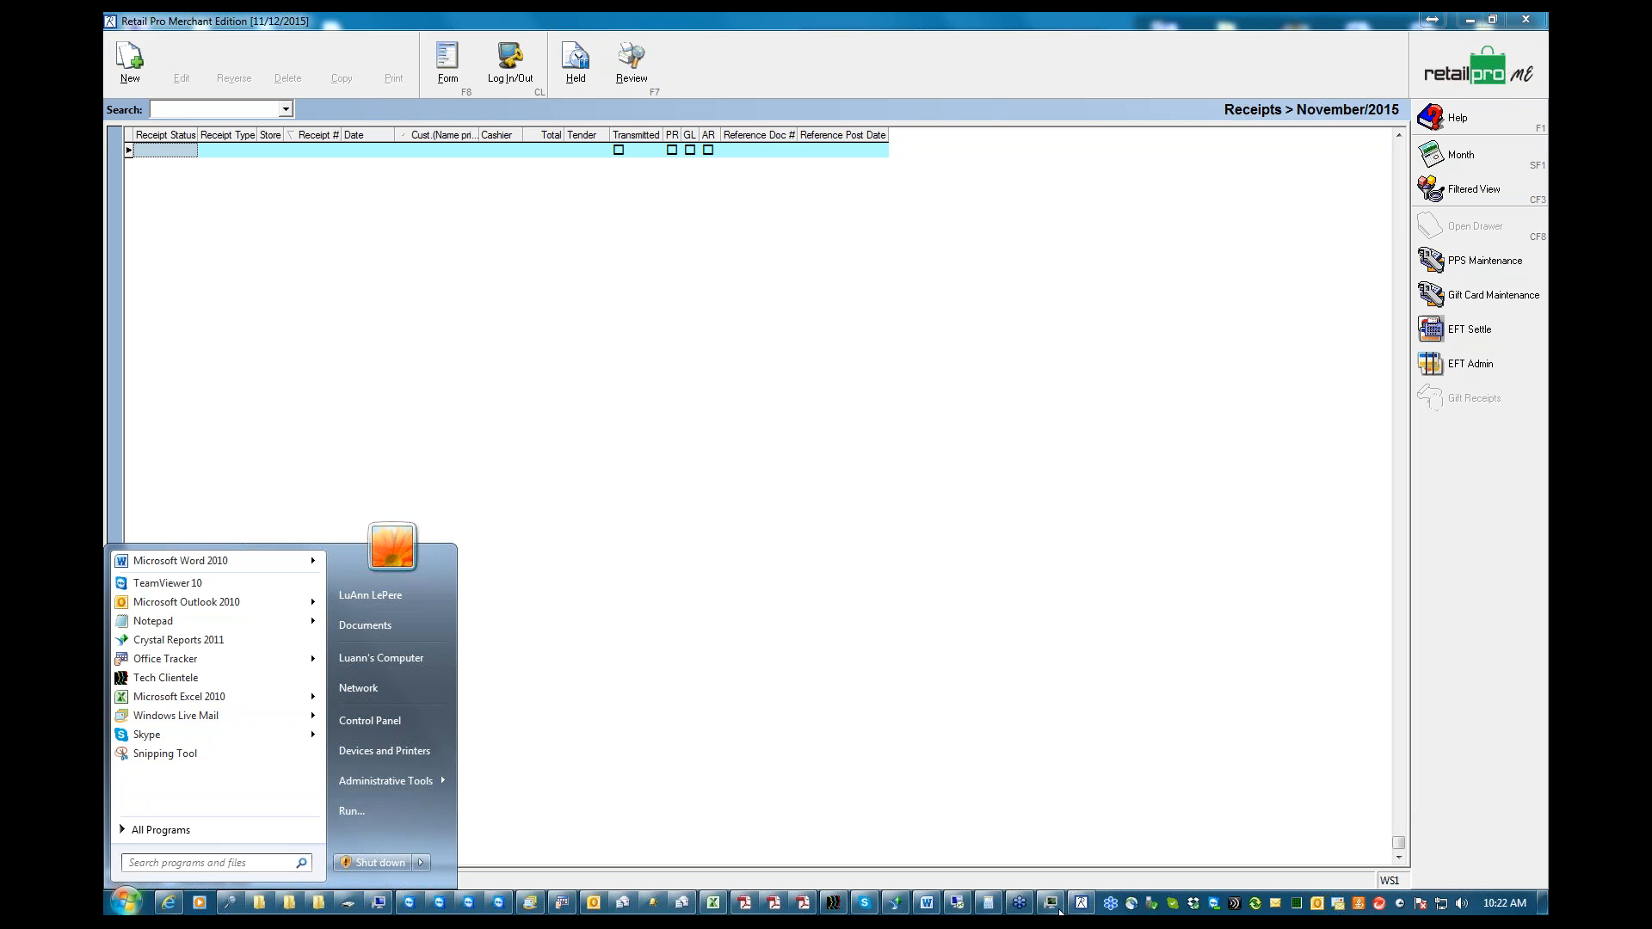
Check the Word support outline, minimize it, and return Retail Pro to its home screen
click(926, 902)
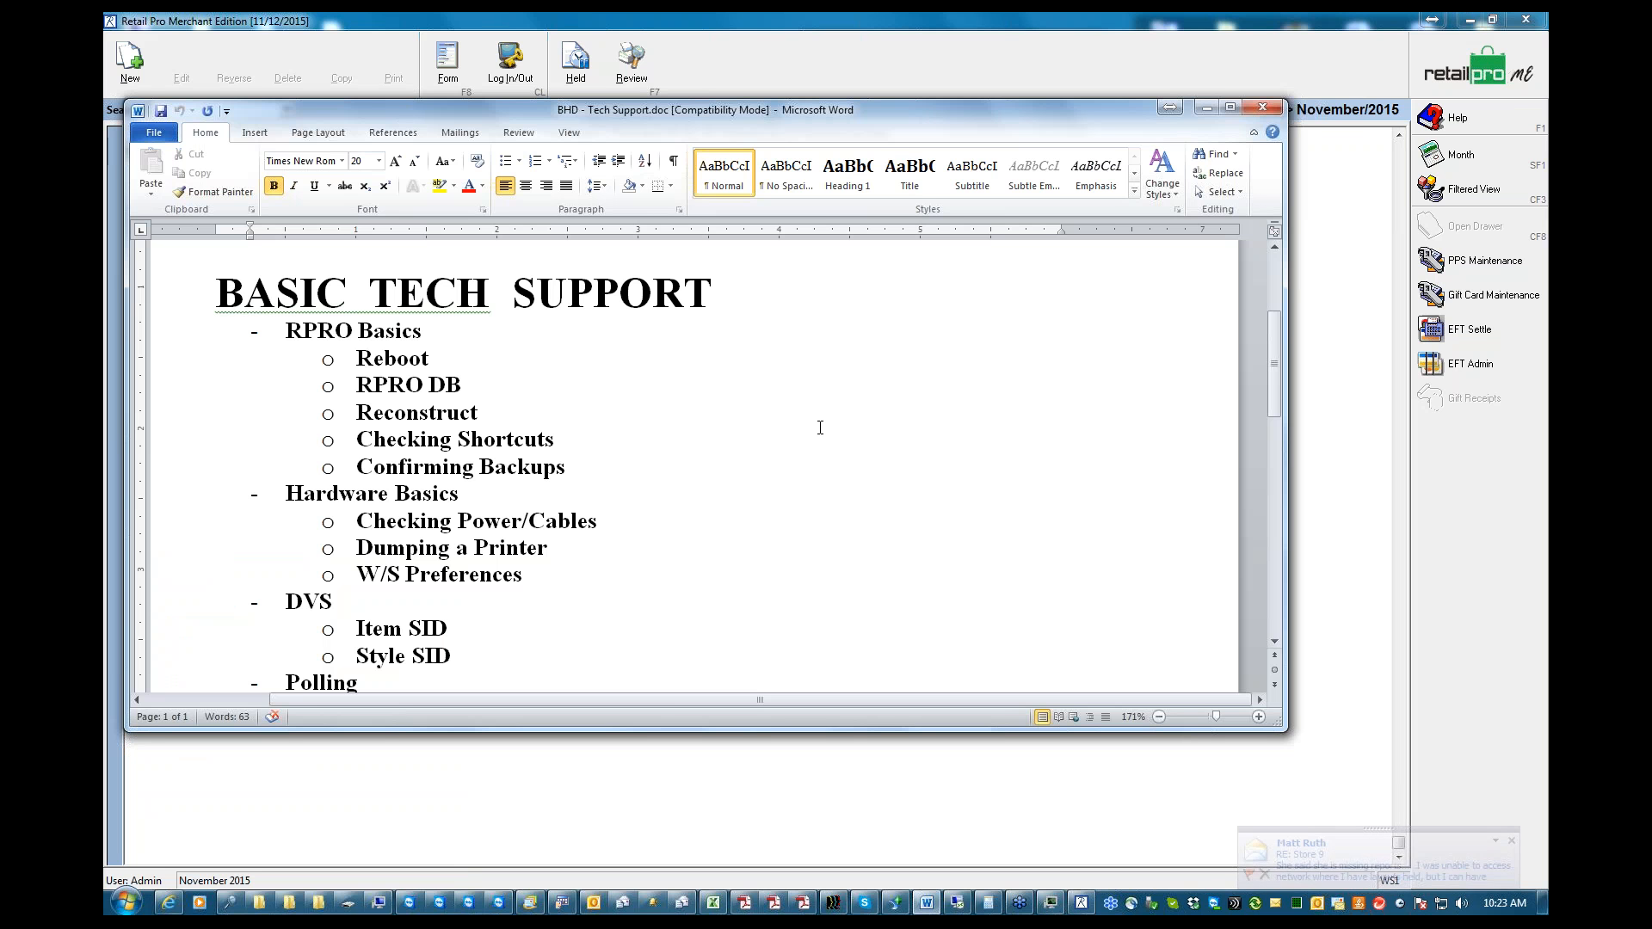
click(1207, 108)
click(1488, 66)
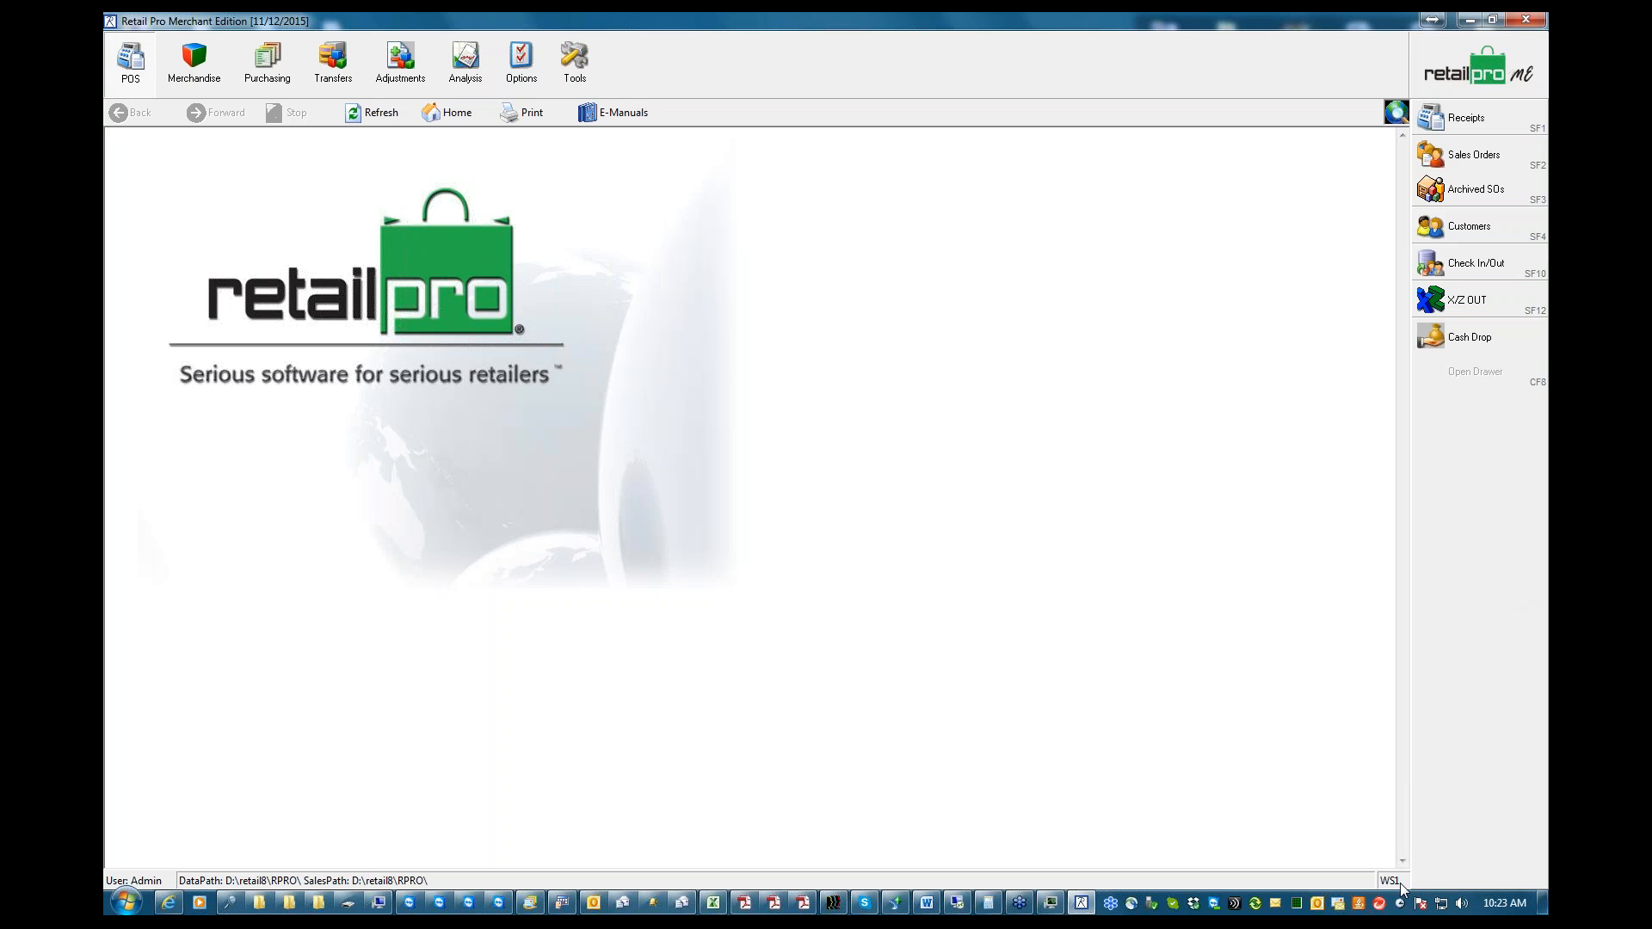
Minimize Retail Pro, check the target path in the Rpro8.exe desktop shortcut's properties, and dismiss them without changes
click(1469, 20)
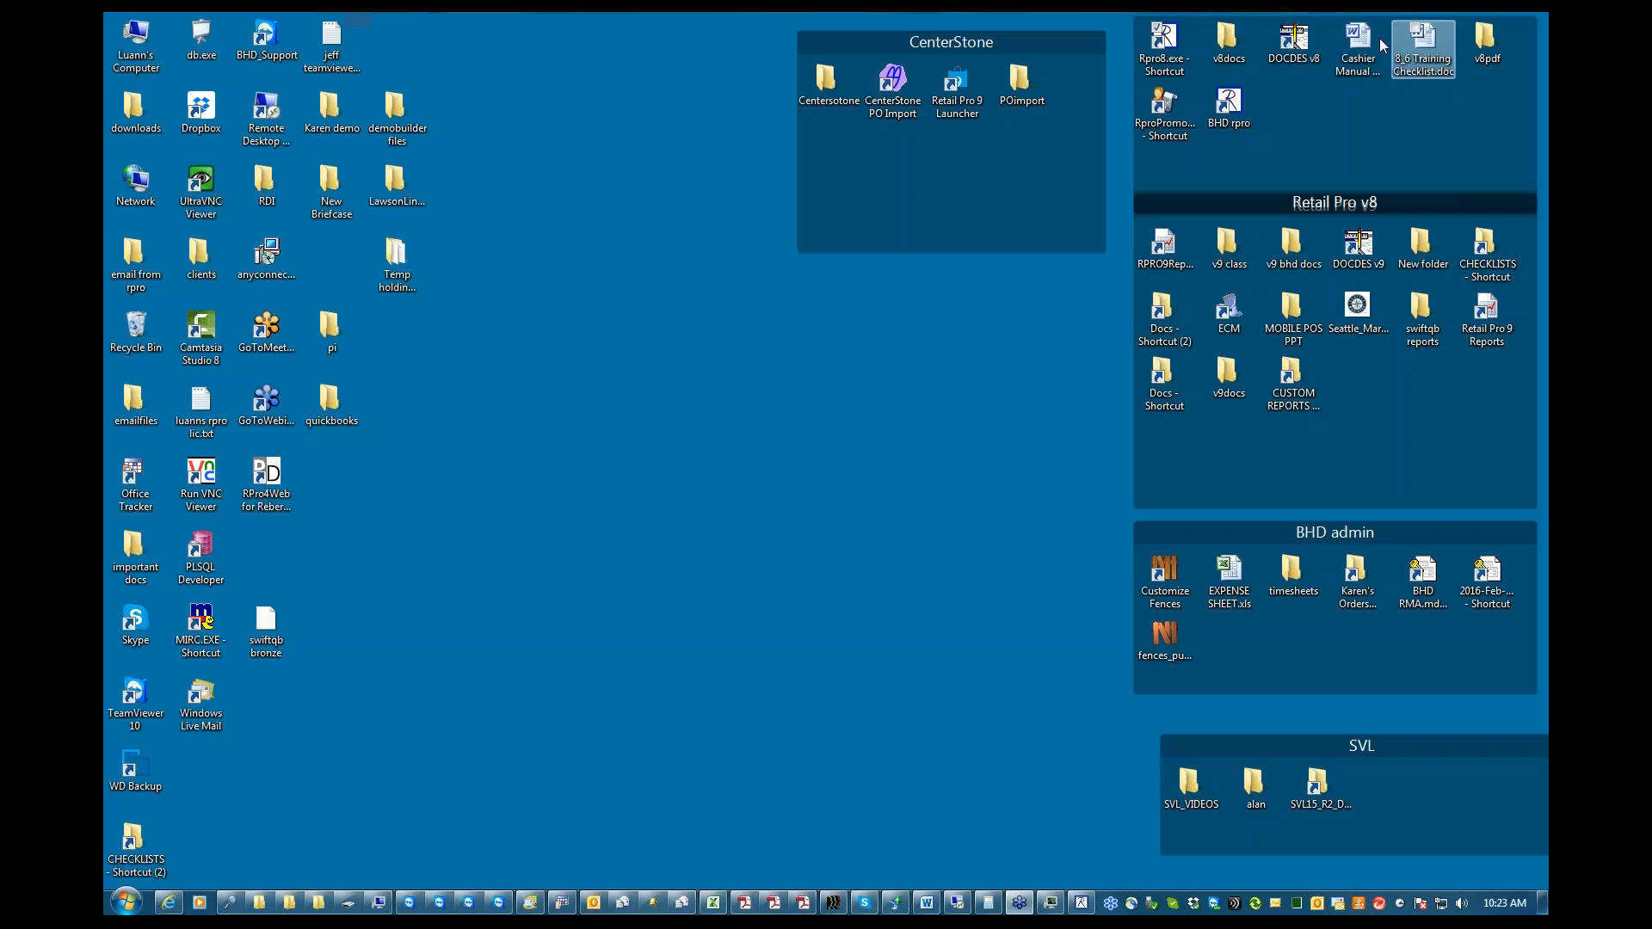
right_click(1168, 50)
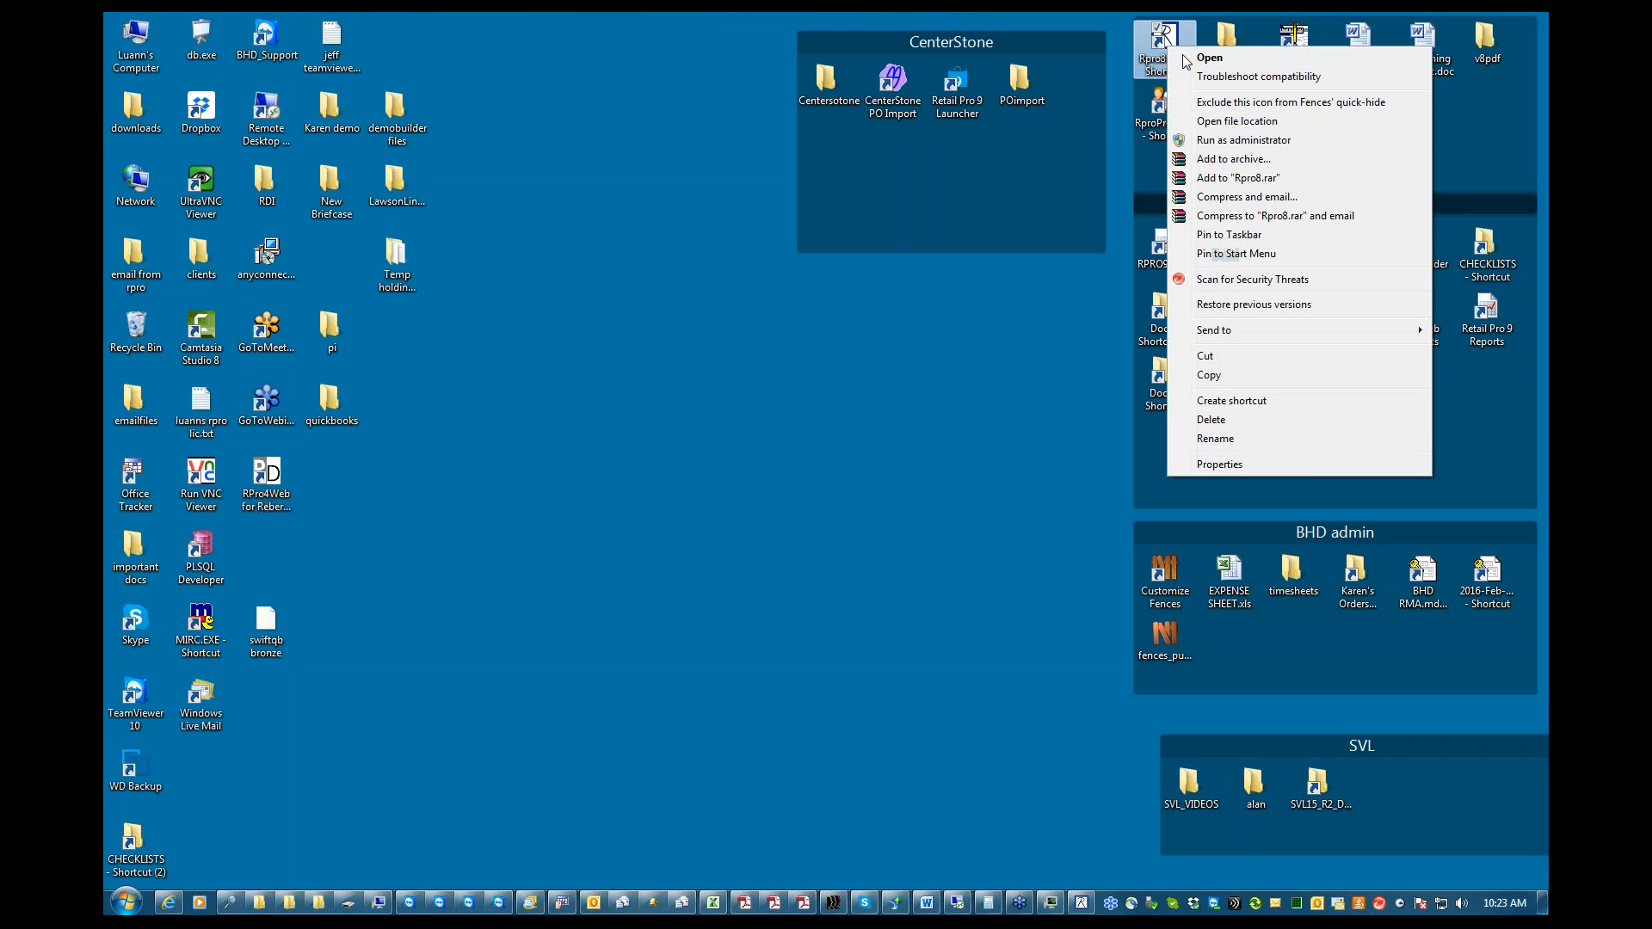
click(1226, 465)
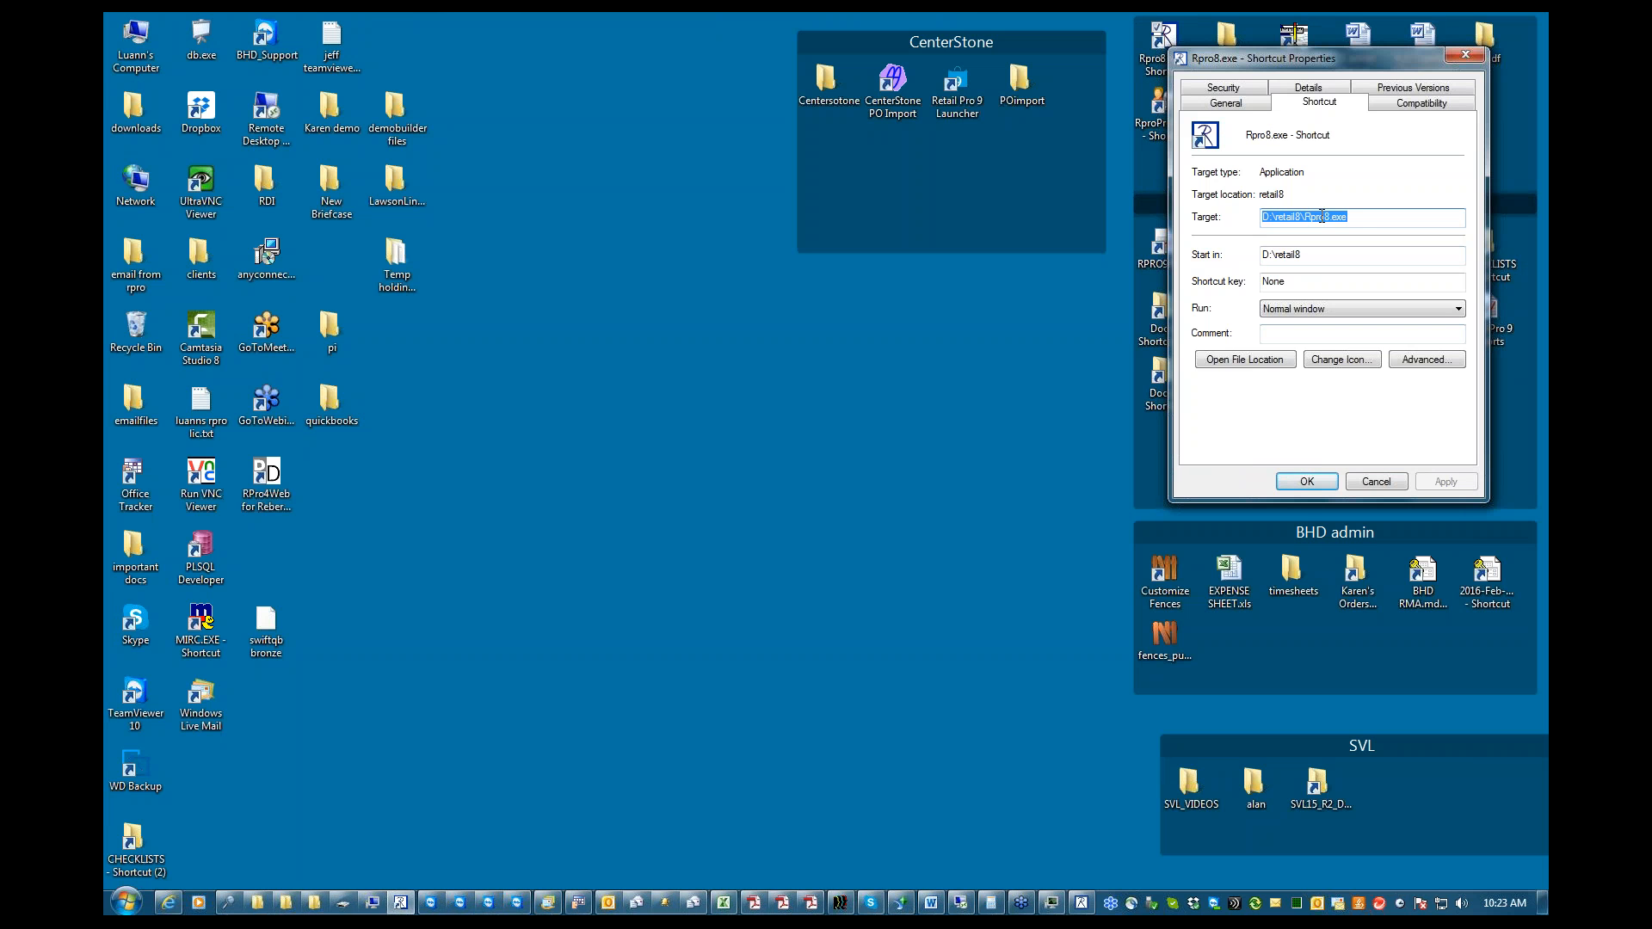
key(End)
click(1376, 483)
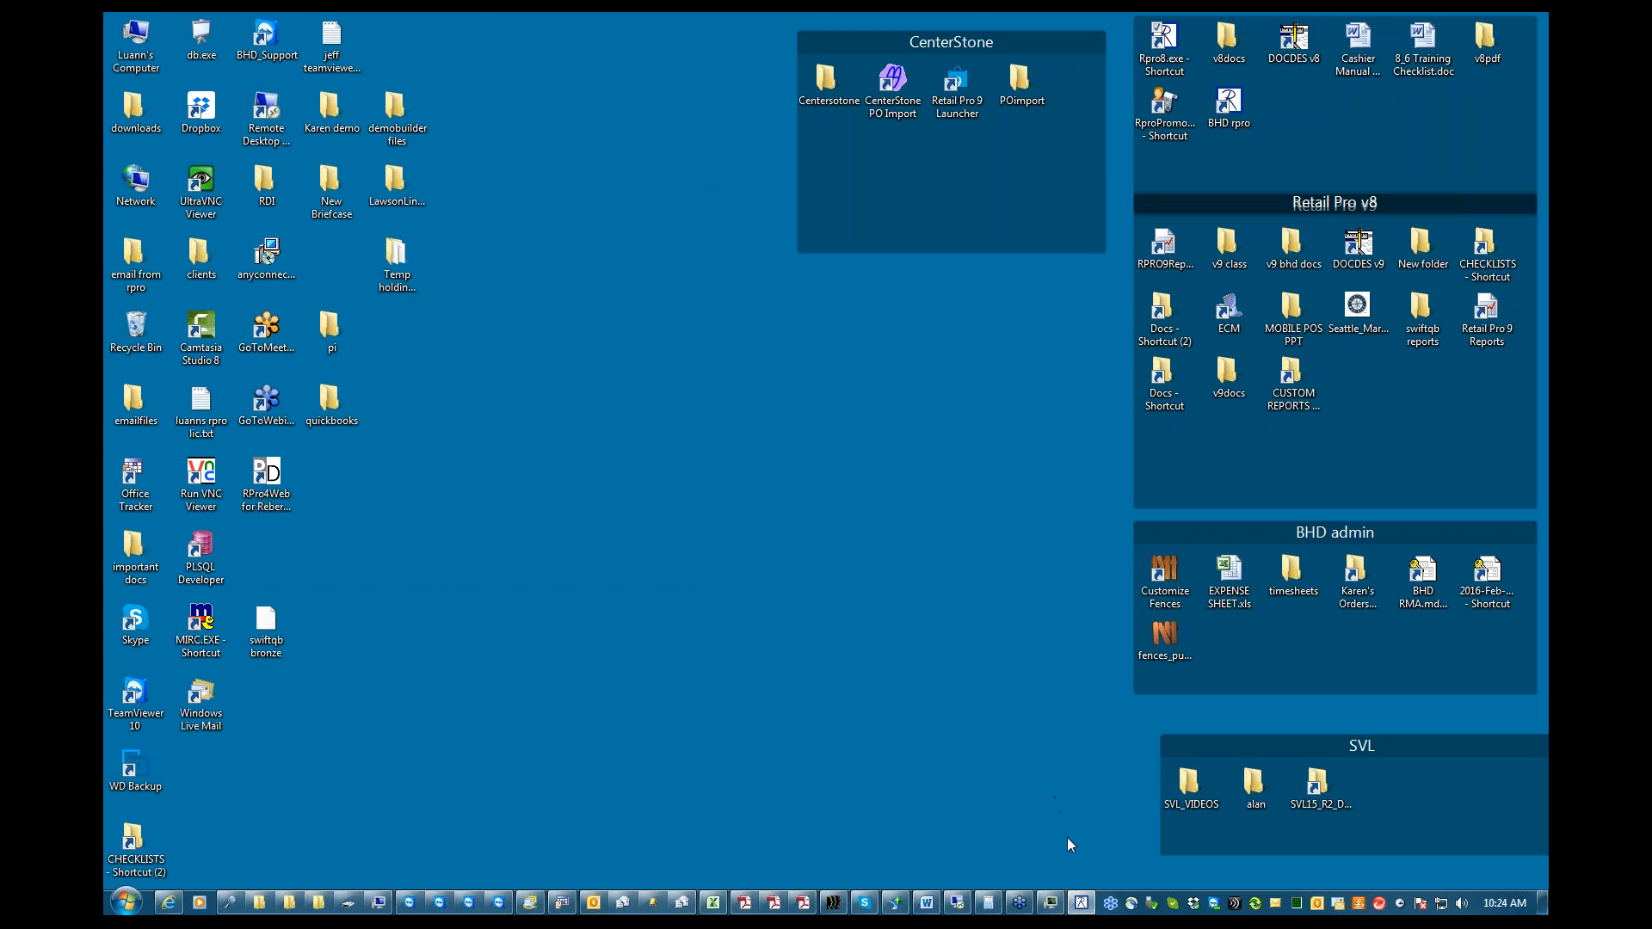
Restore Retail Pro, display its maintenance tools such as RPRO DB and Reconstruct, and minimize the program again
click(1081, 903)
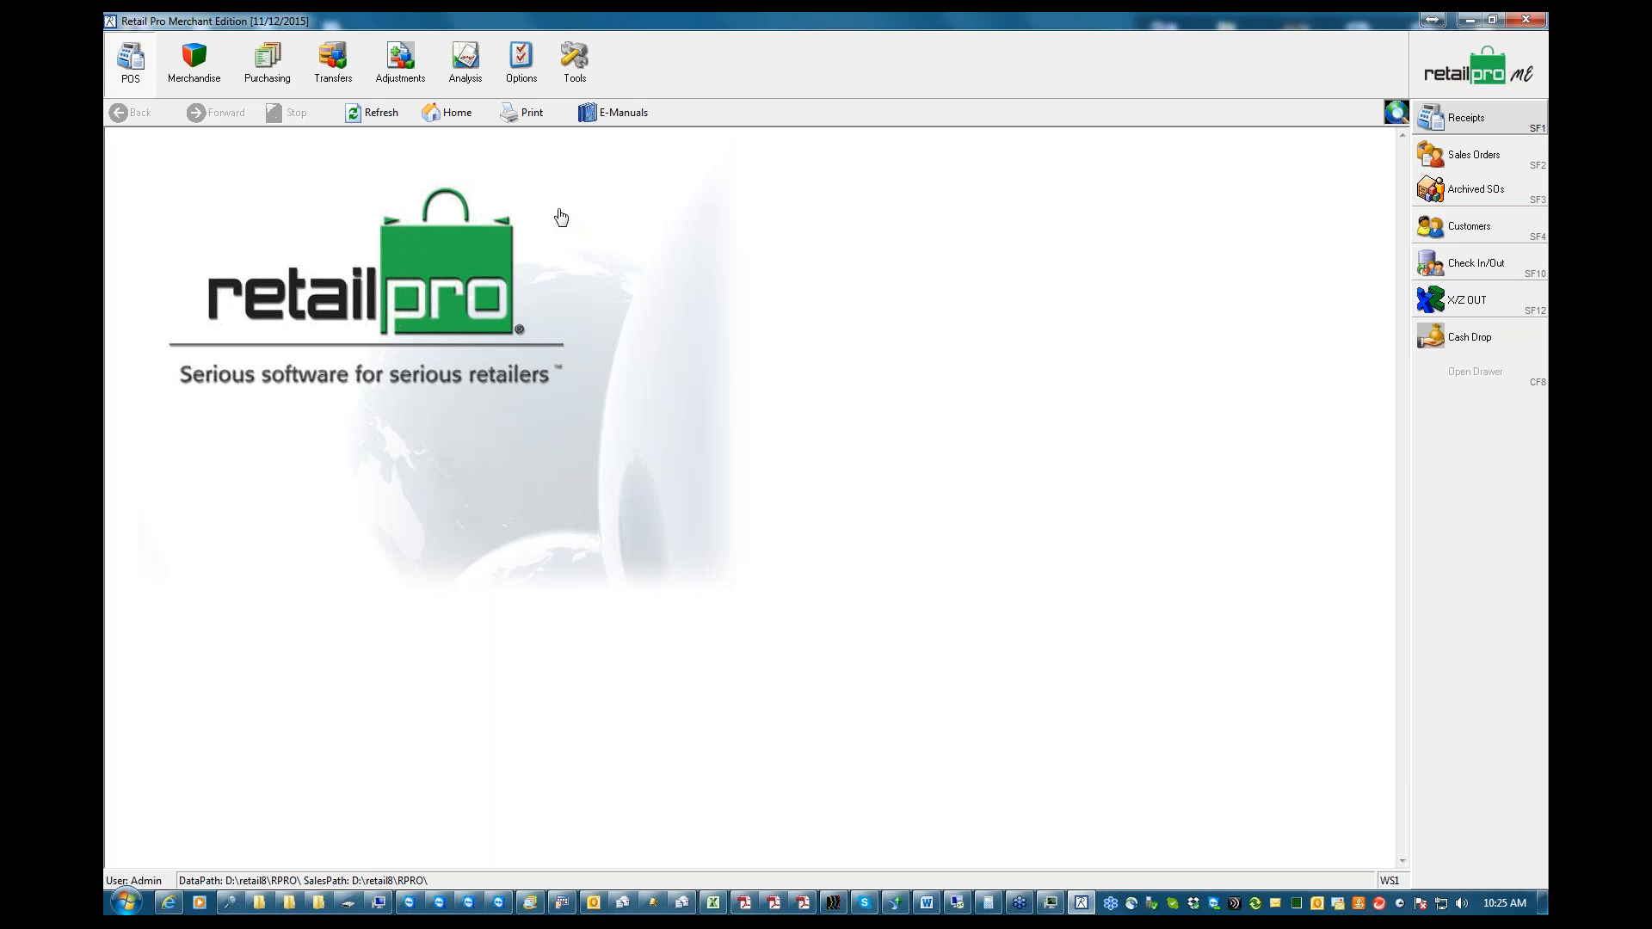
click(574, 76)
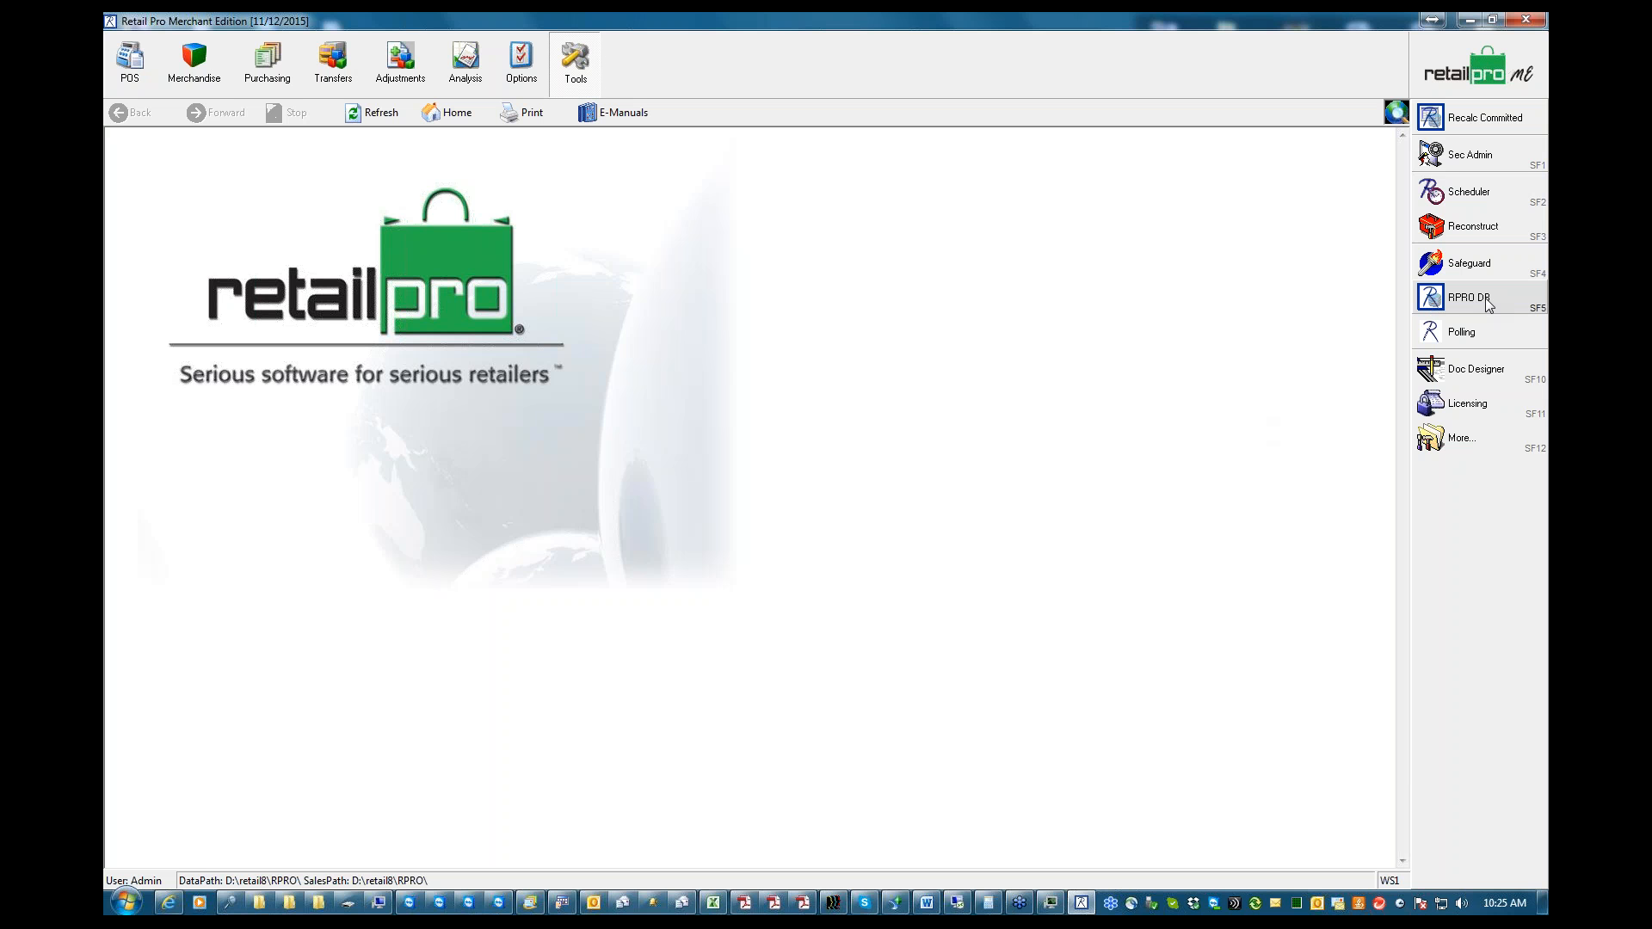
click(1470, 21)
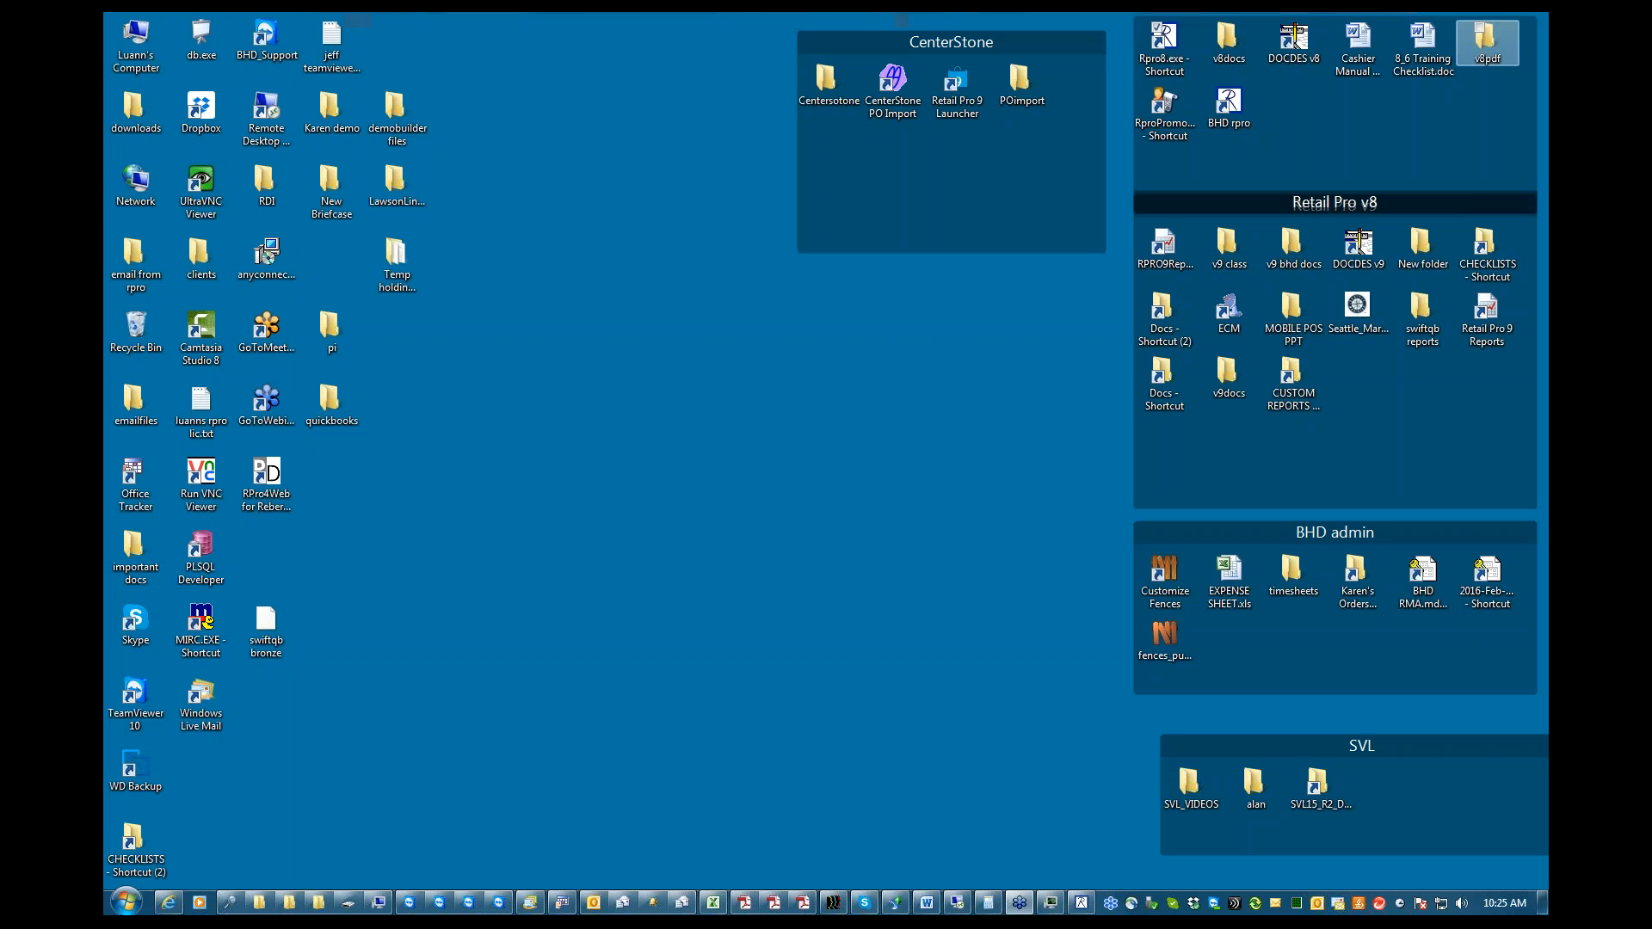
View the properties of the Rpro8.exe desktop shortcut again and open its file location
right_click(1169, 74)
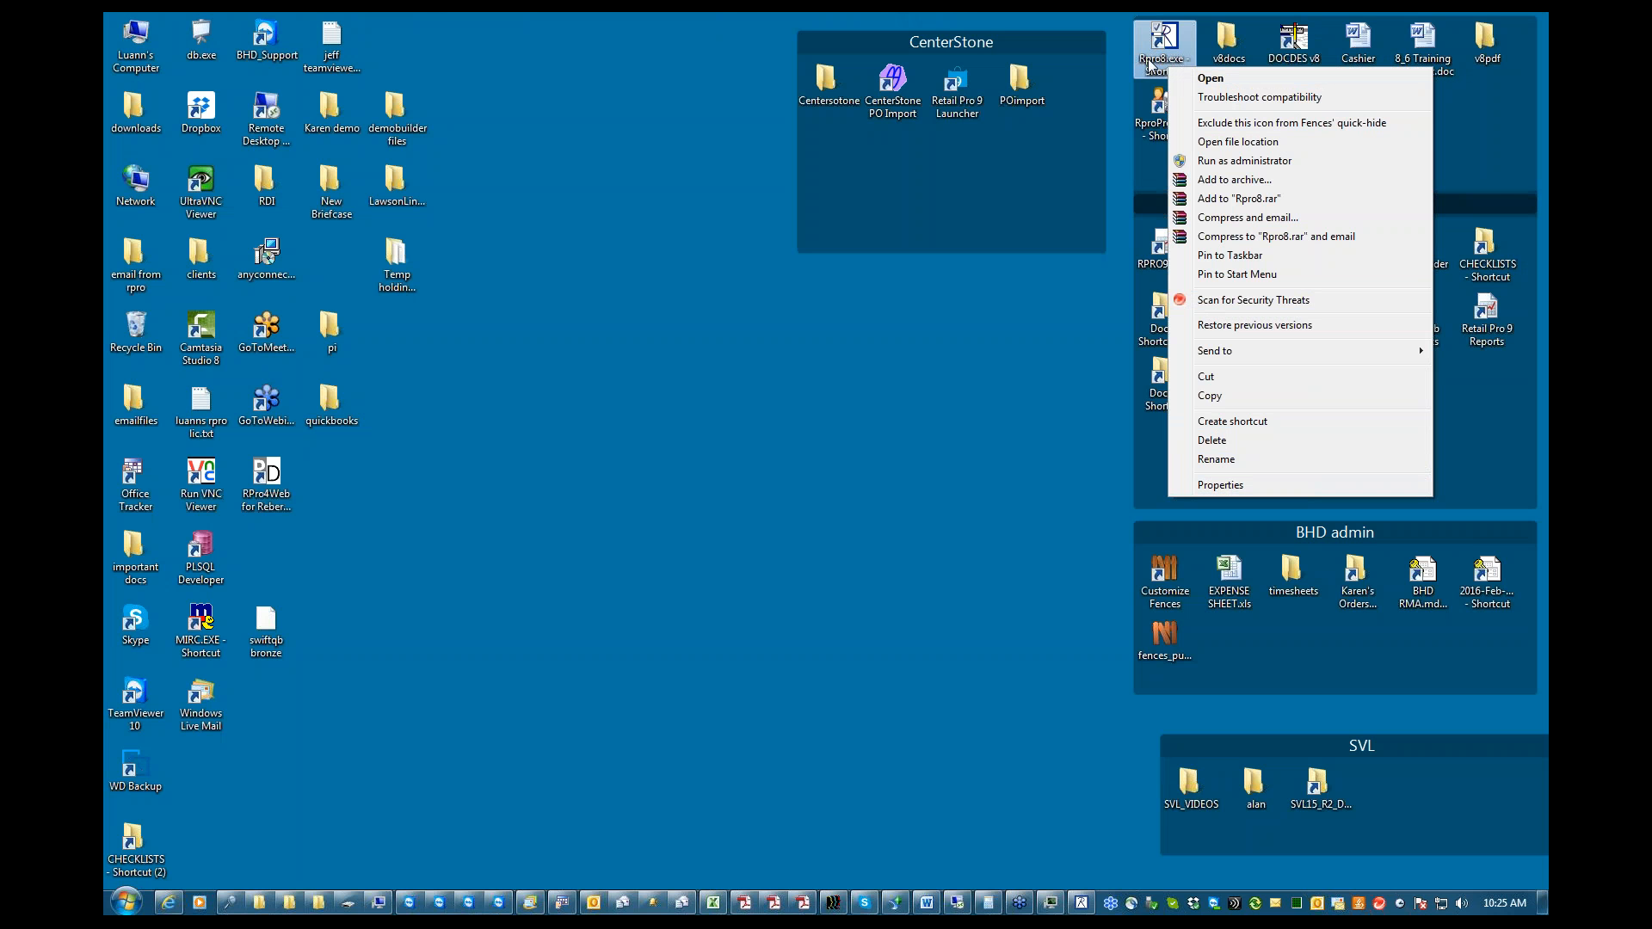
click(1212, 487)
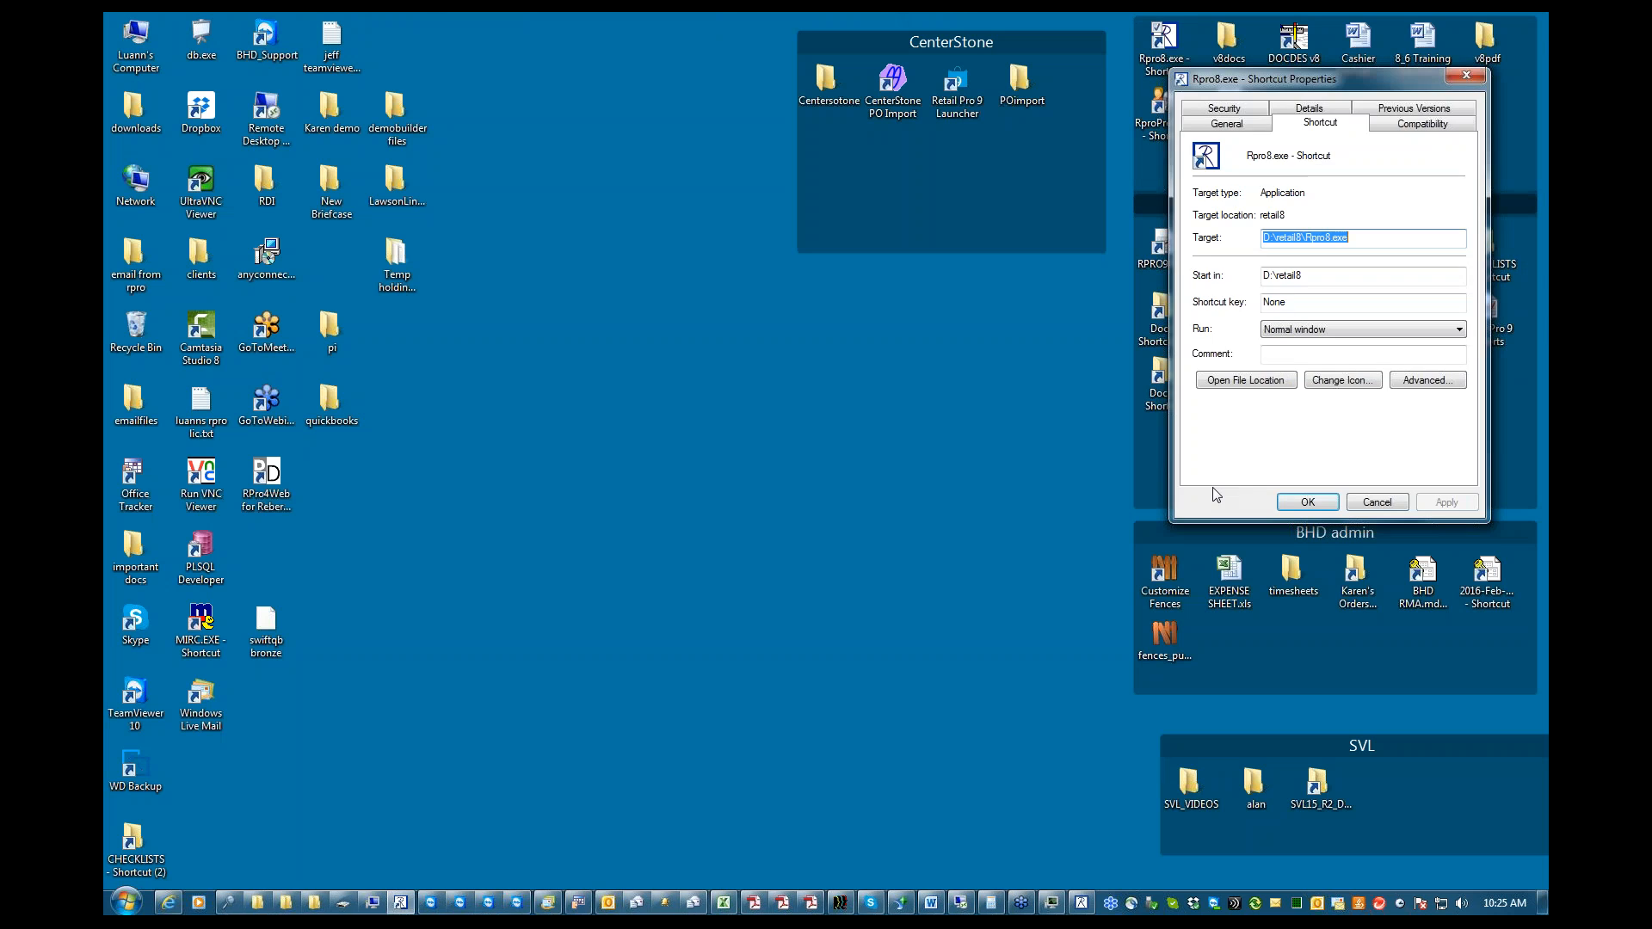
click(1246, 384)
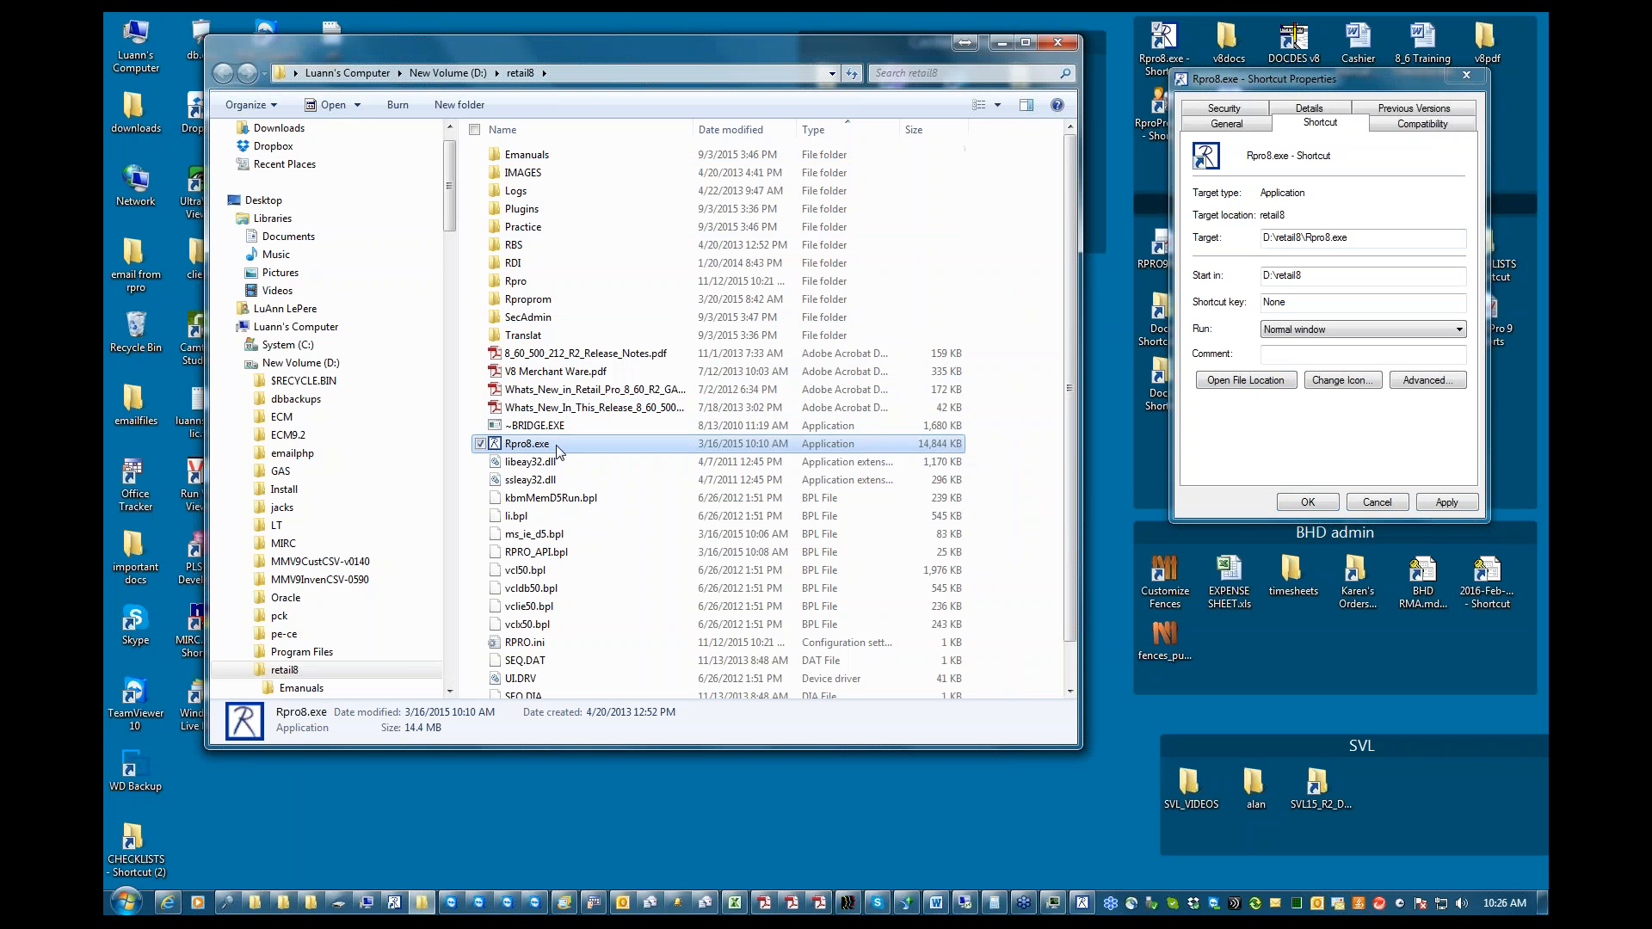
Find RPRODB.exe in the Rpro folder inside retail8 and launch it
double_click(521, 284)
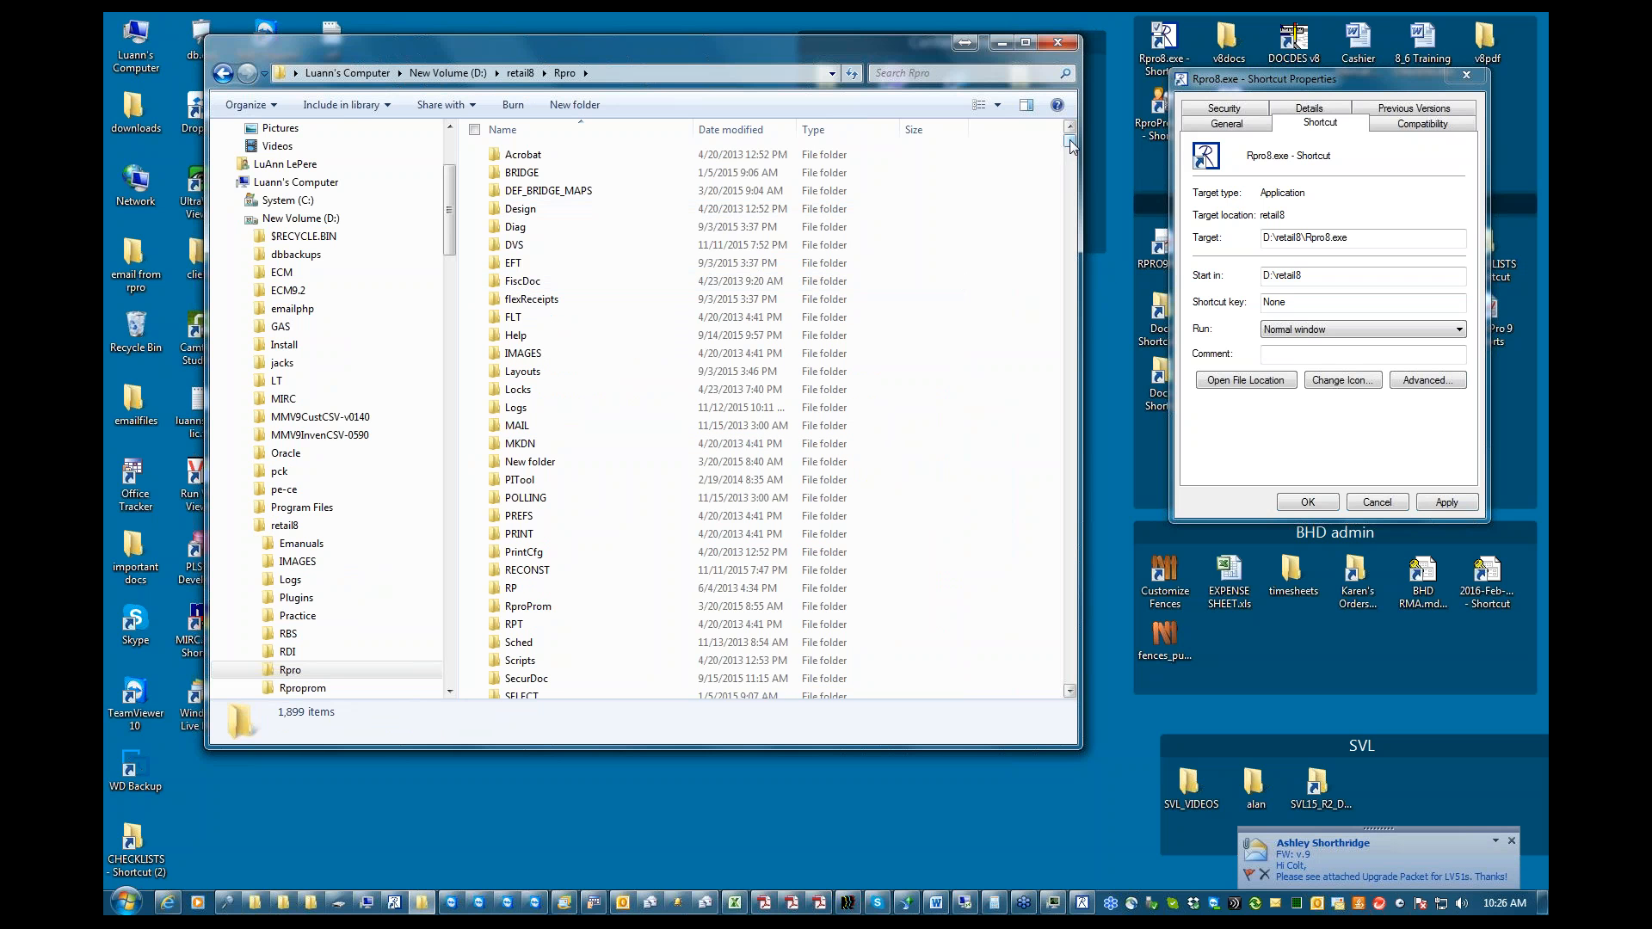
drag(1070, 141, 1069, 169)
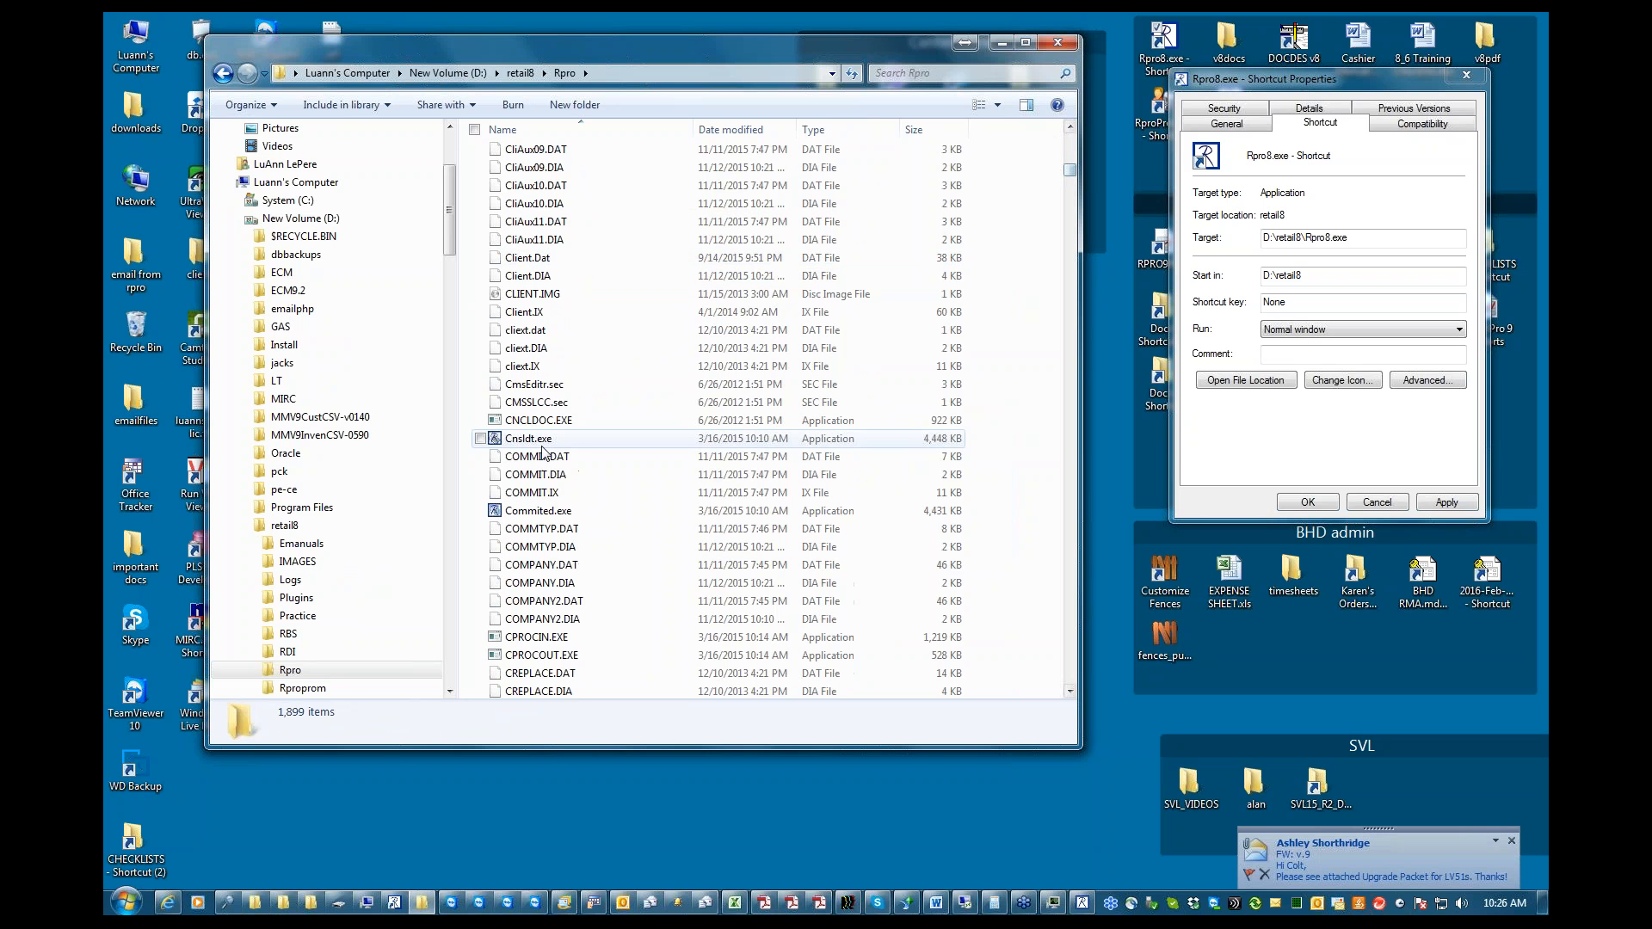
click(543, 445)
key(r)
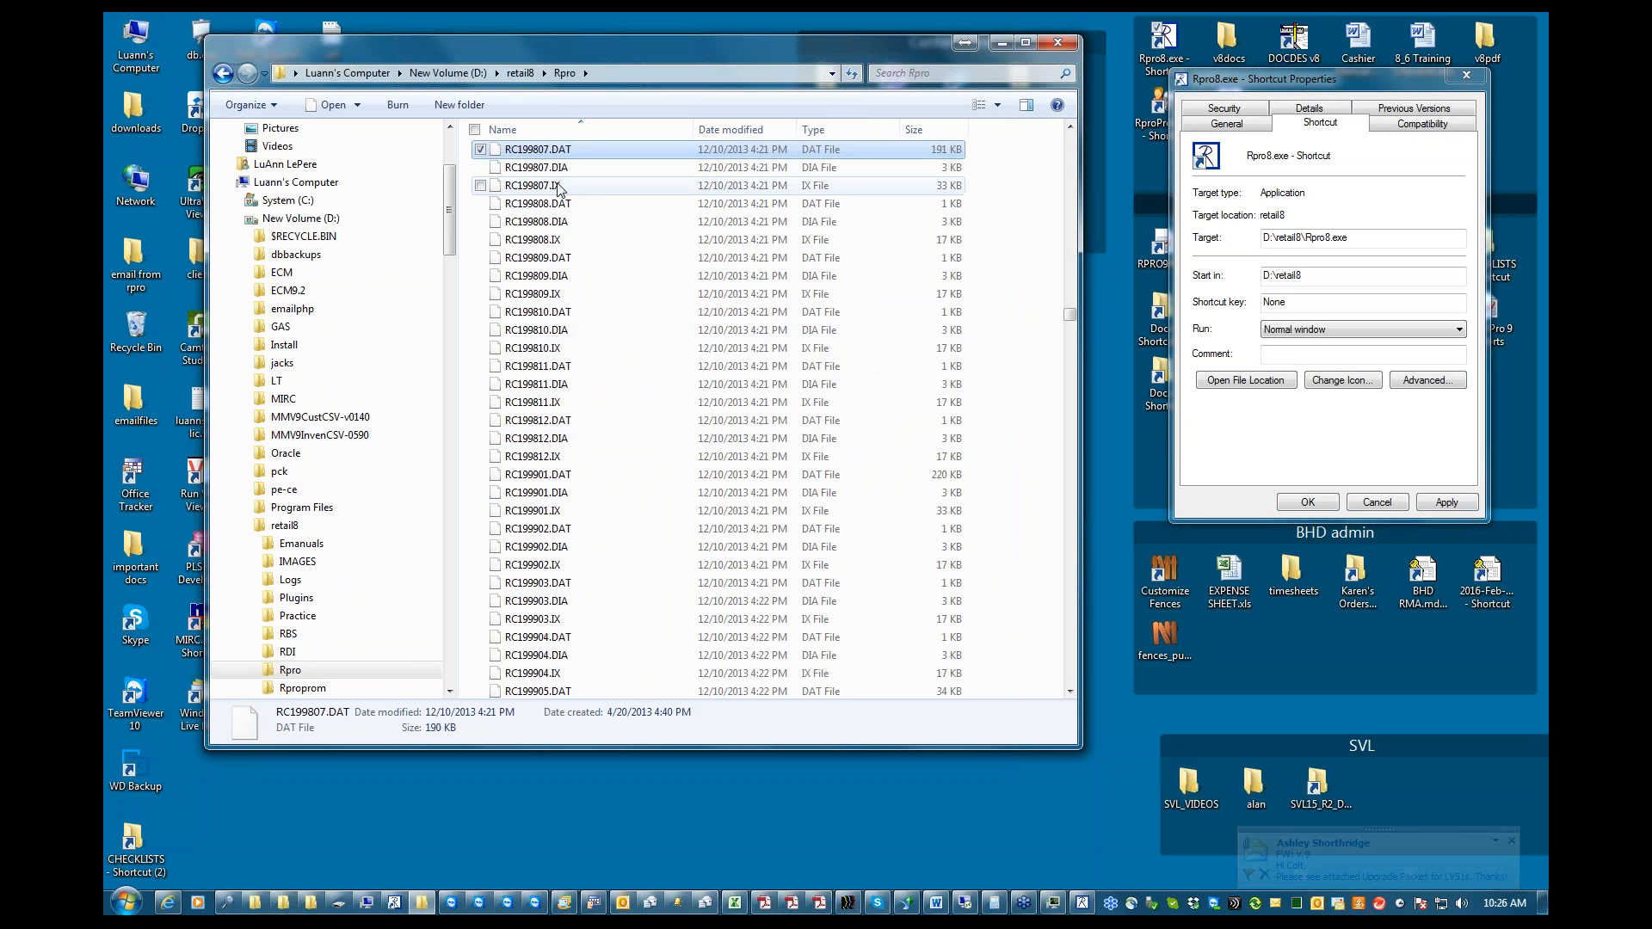
key(p)
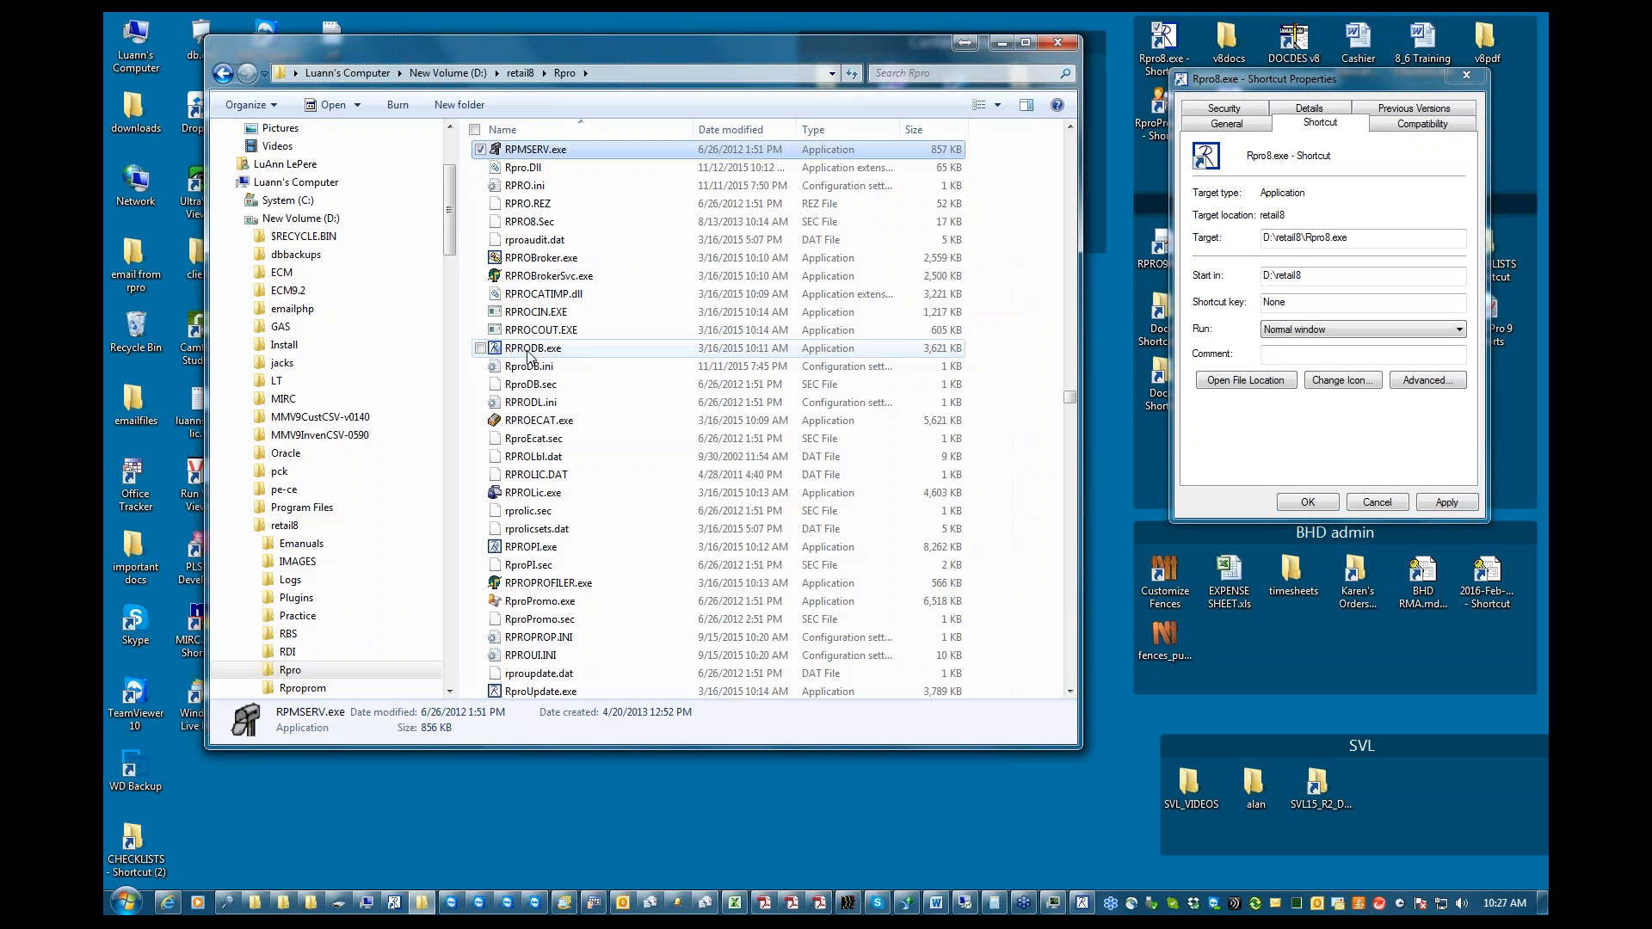
double_click(531, 349)
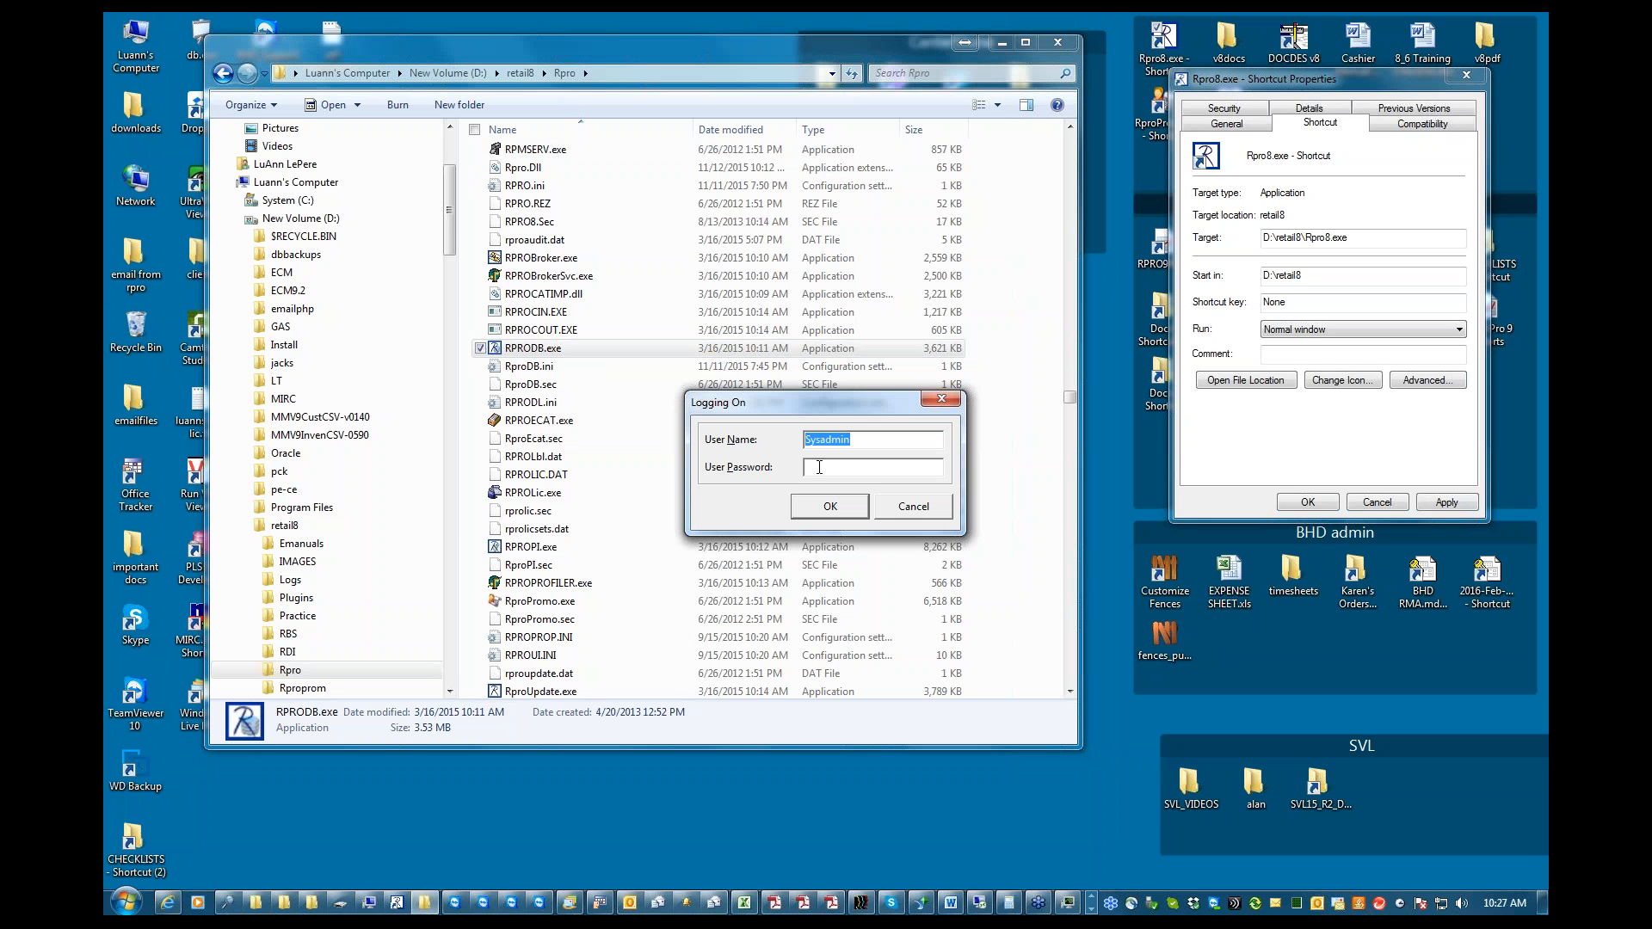
Enter the user password in the Logging On dialog and log on to RPRO DB
key(Tab)
text(********)
key(Return)
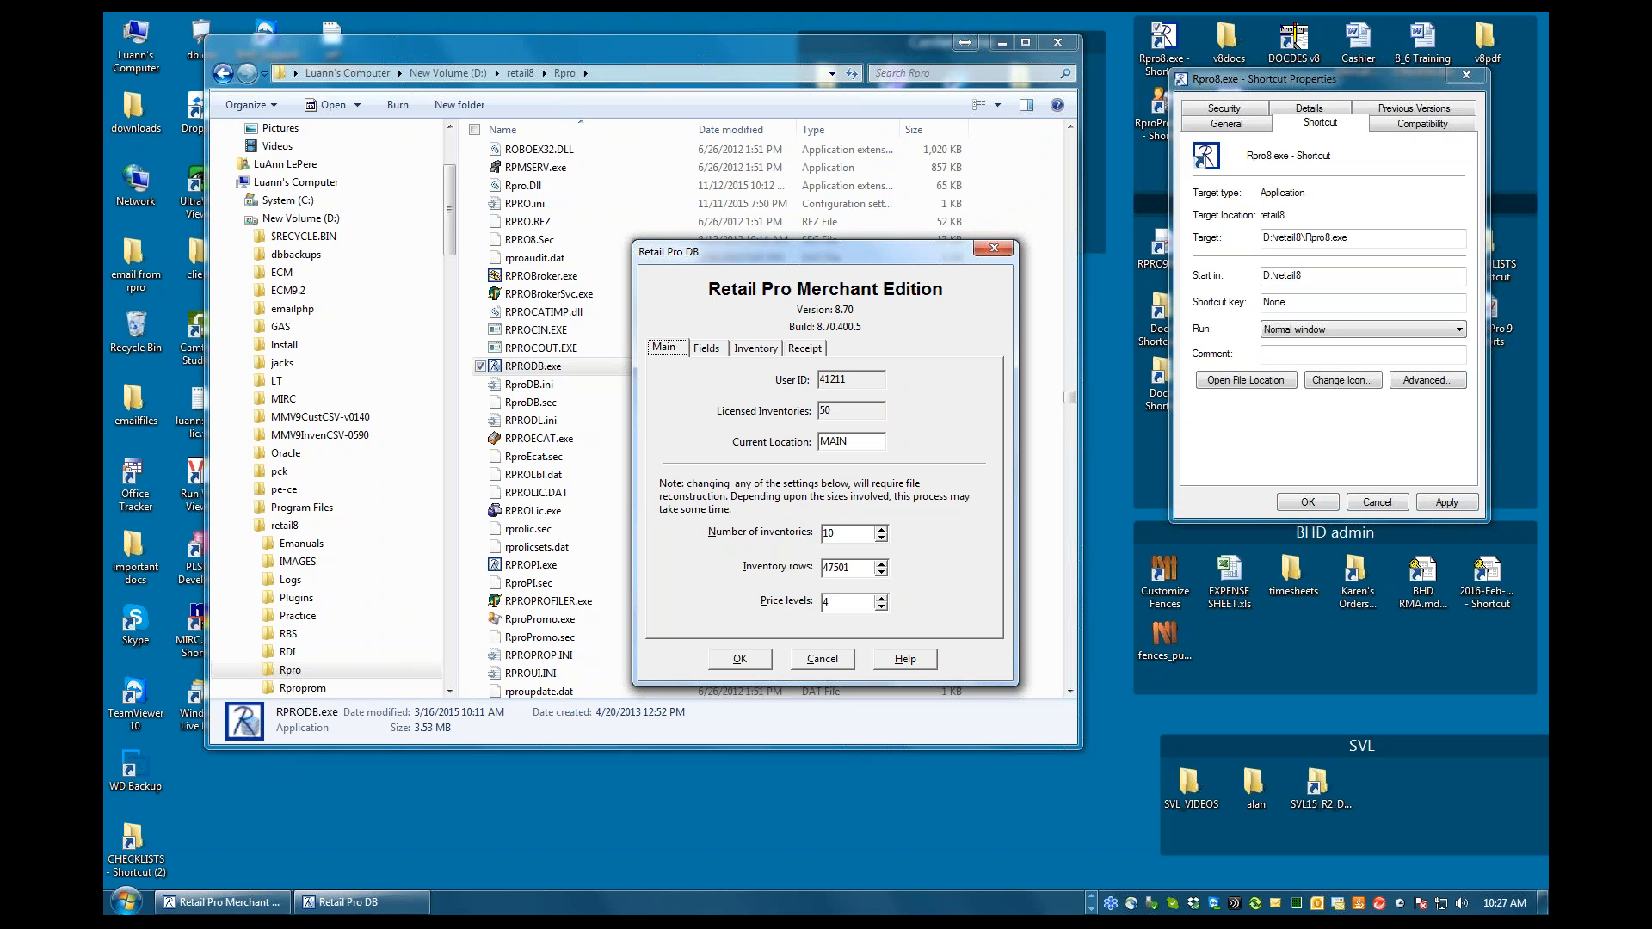
Switch to Retail Pro, return from the tools list to its main menu, and minimize the program
click(231, 902)
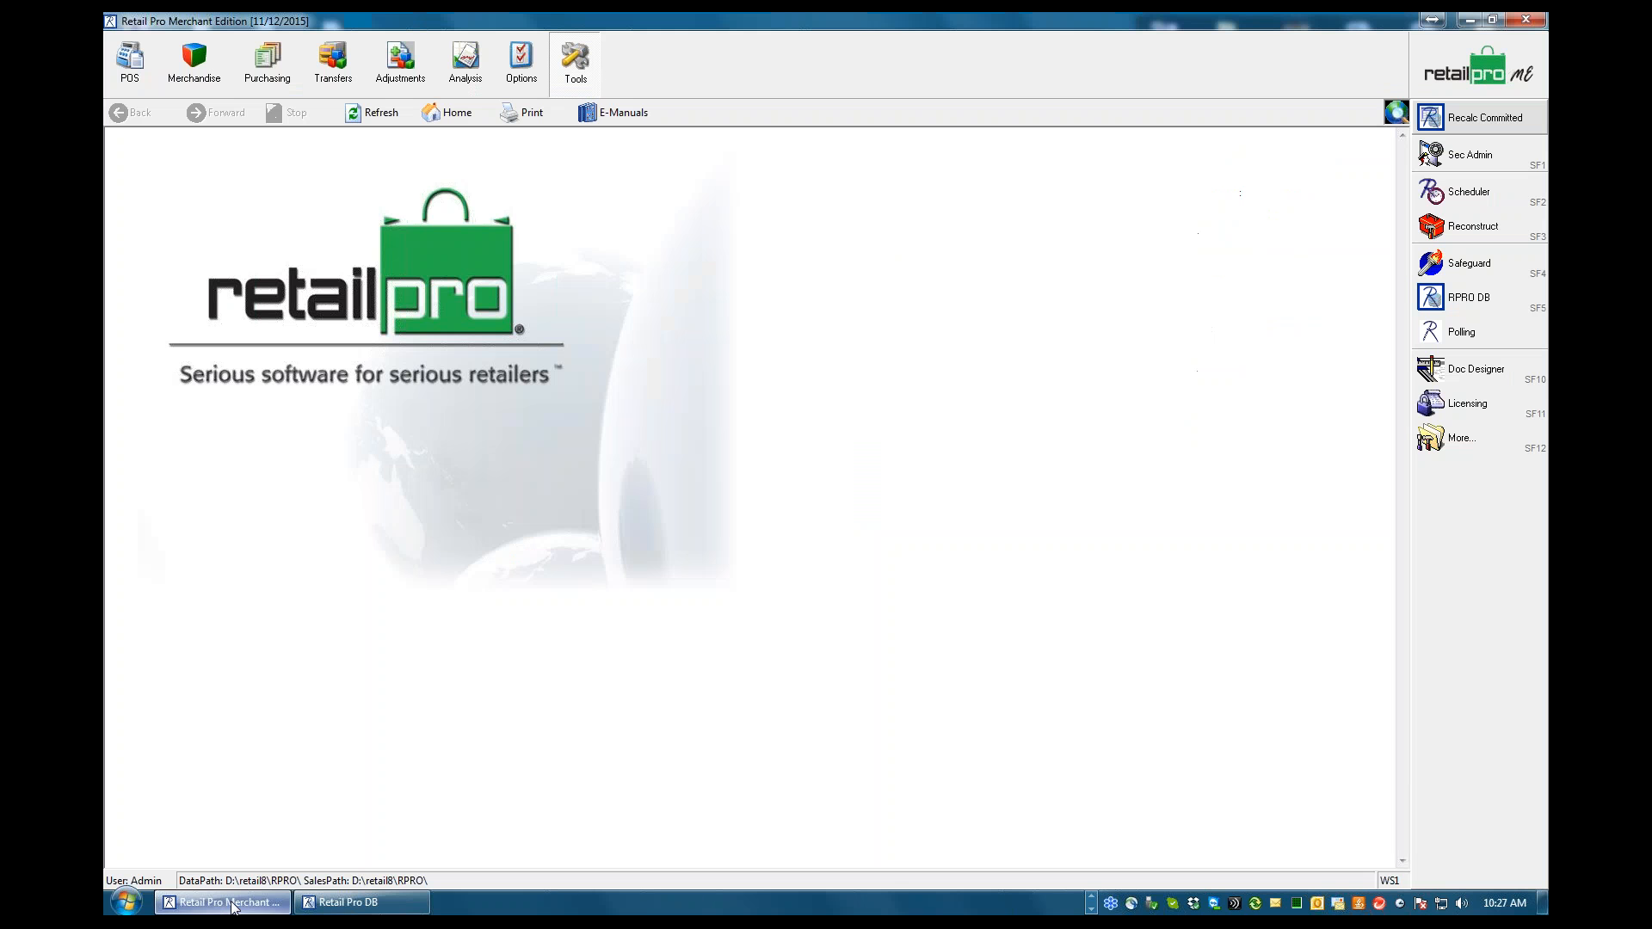
click(1455, 66)
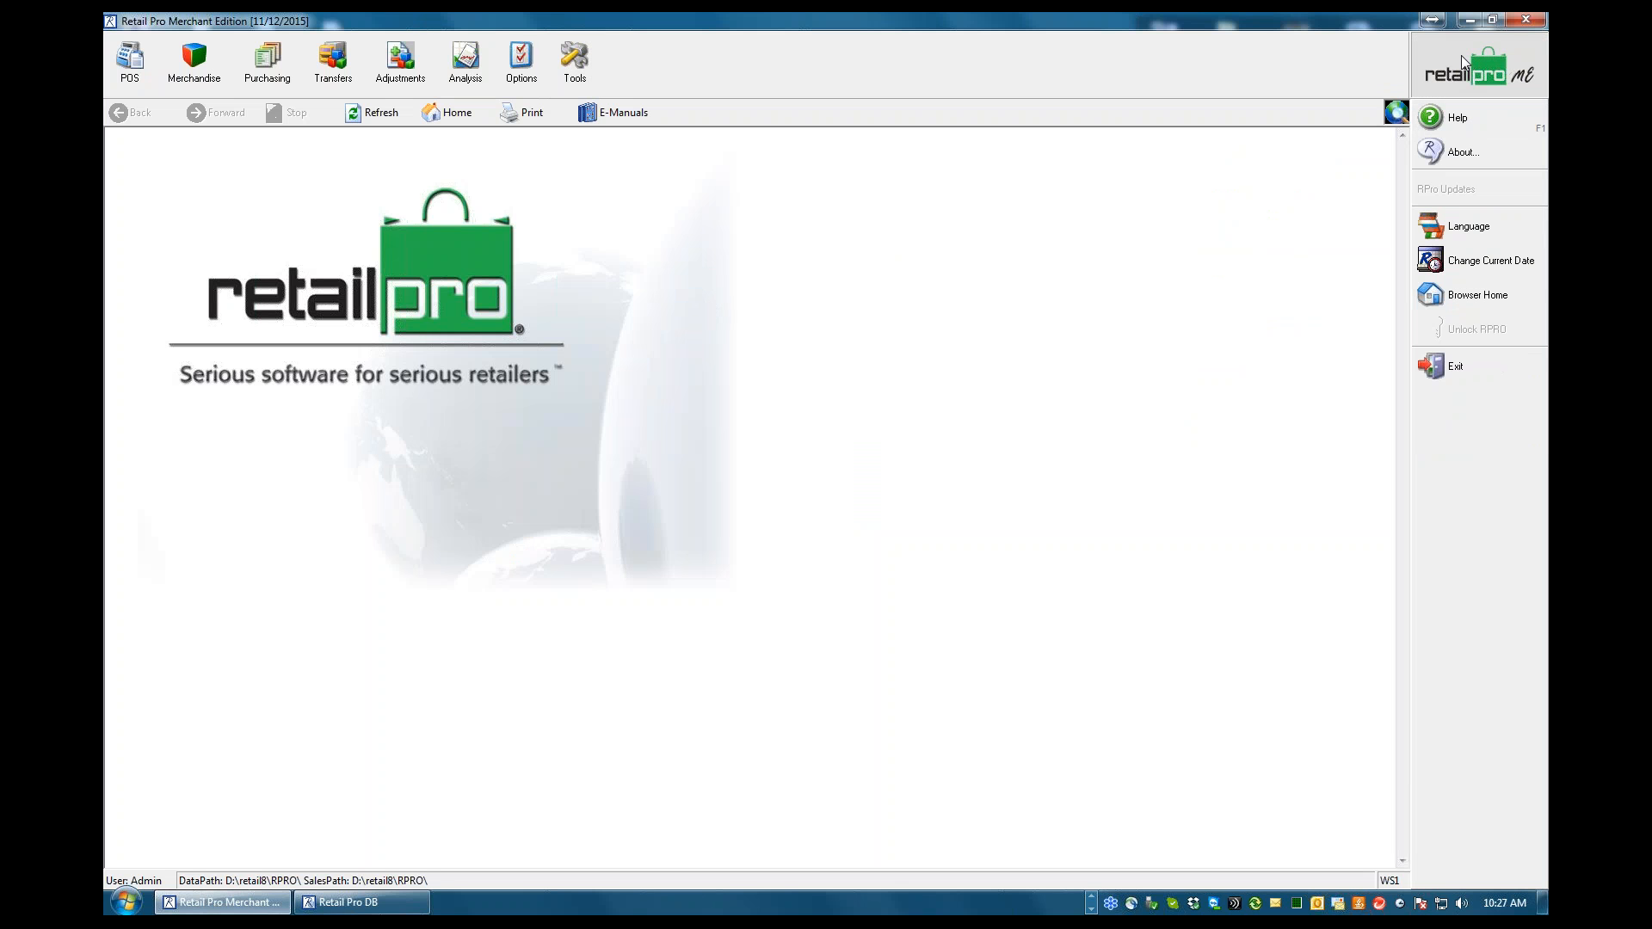
click(1469, 19)
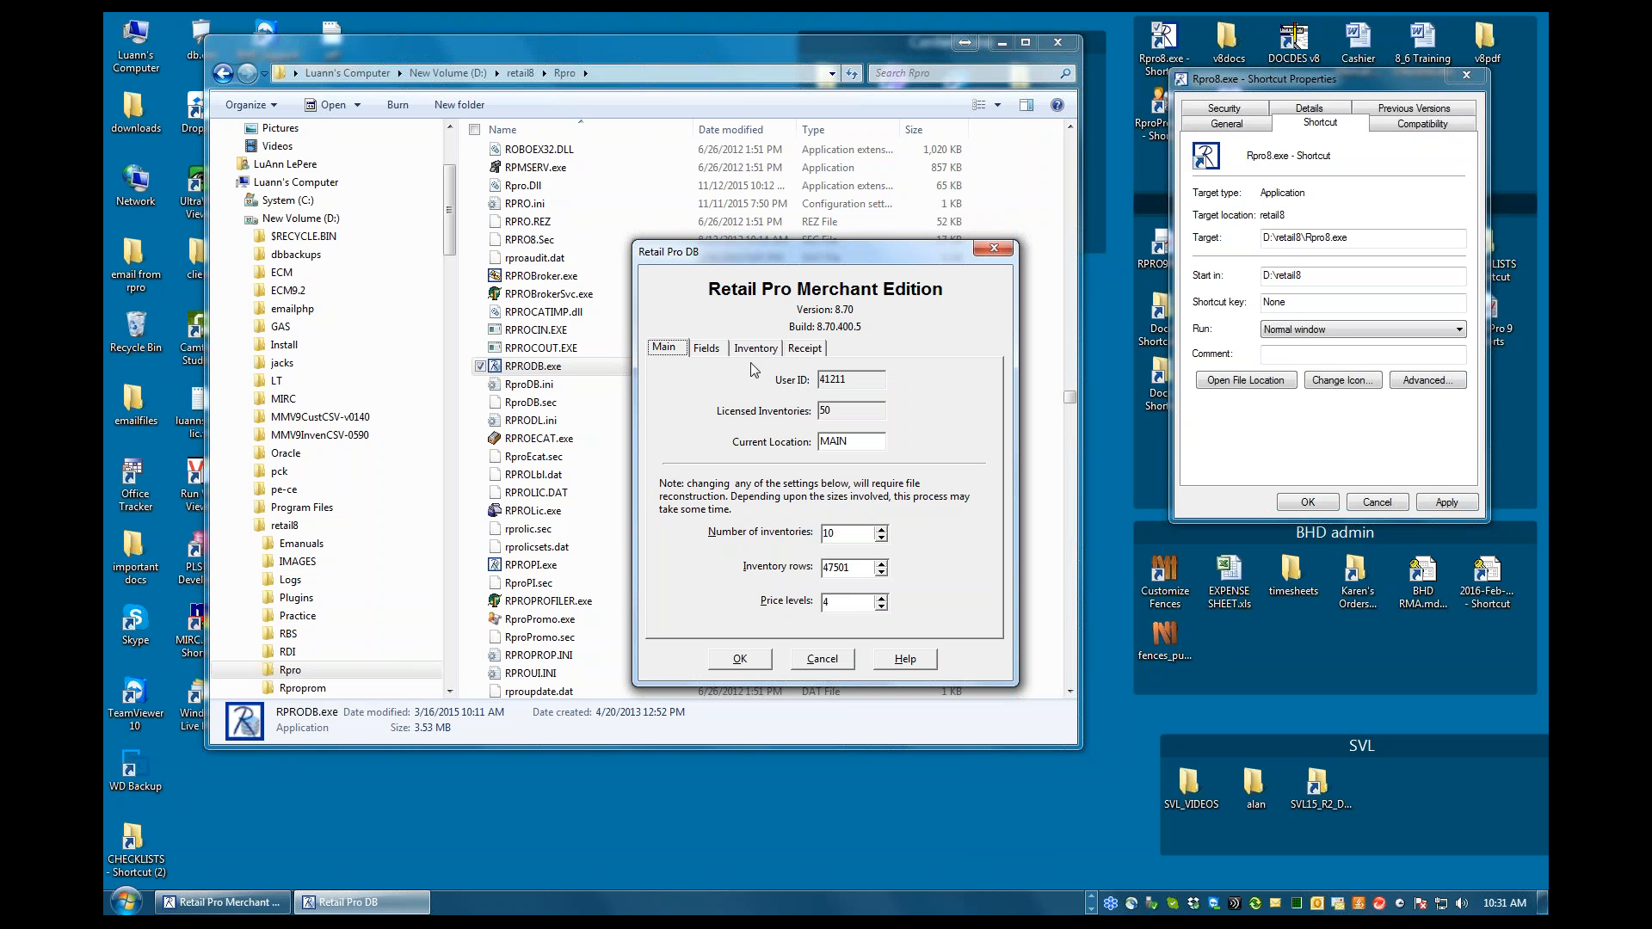
Review the field length settings in Retail Pro DB and the inventory fields of custom index #1 from DCS to Size
click(707, 351)
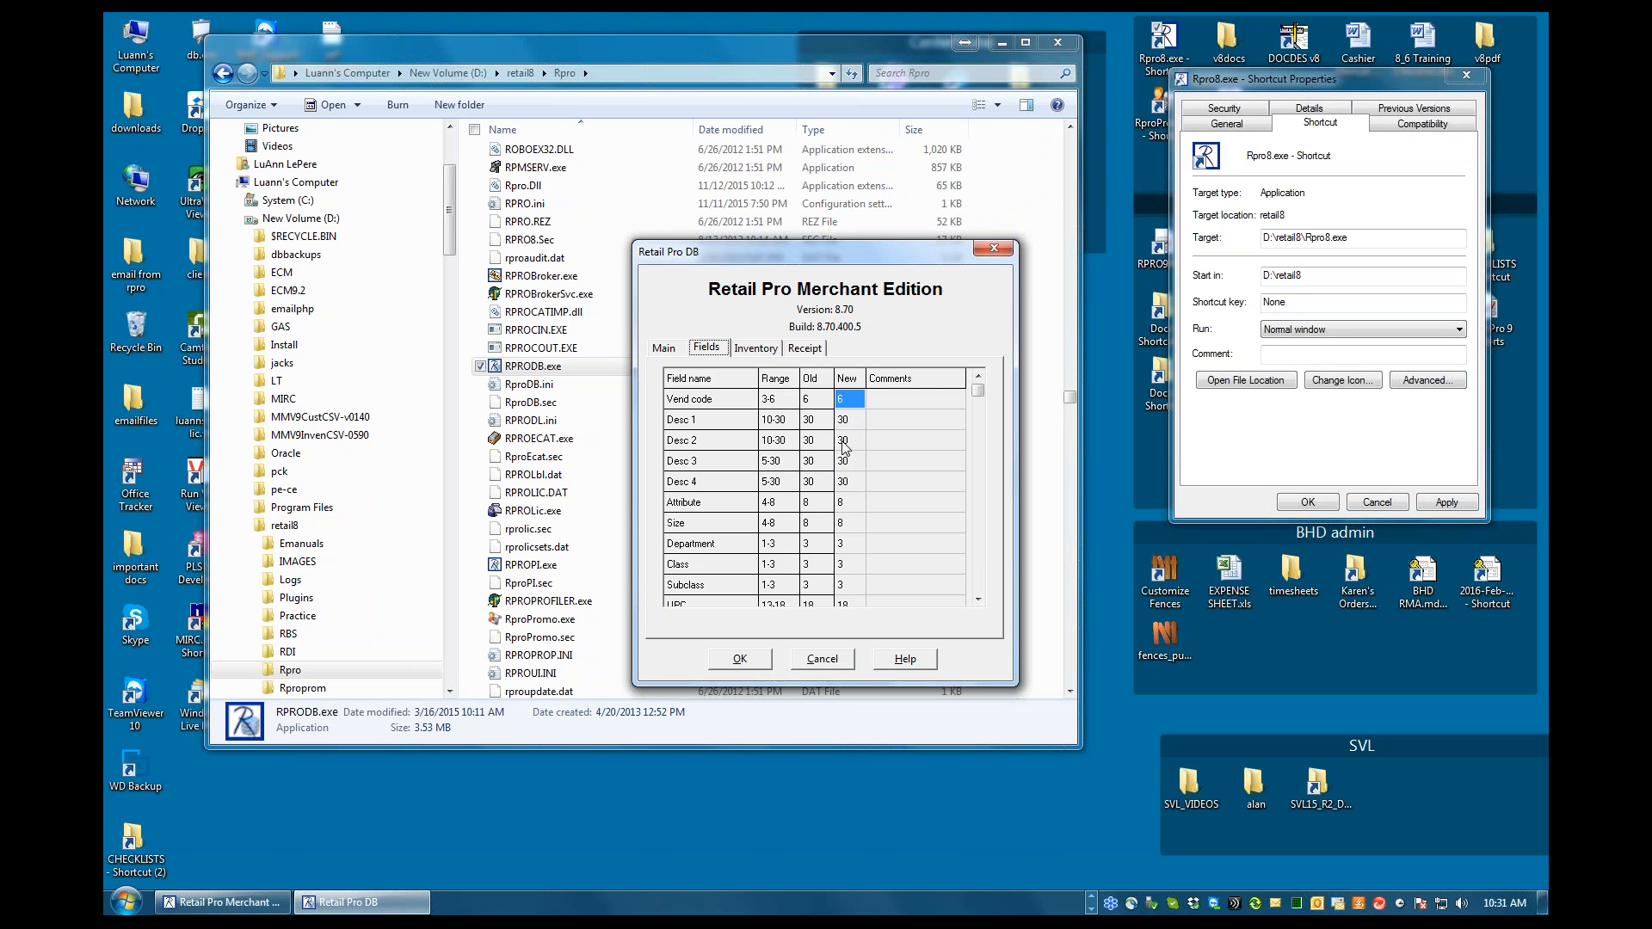
click(754, 348)
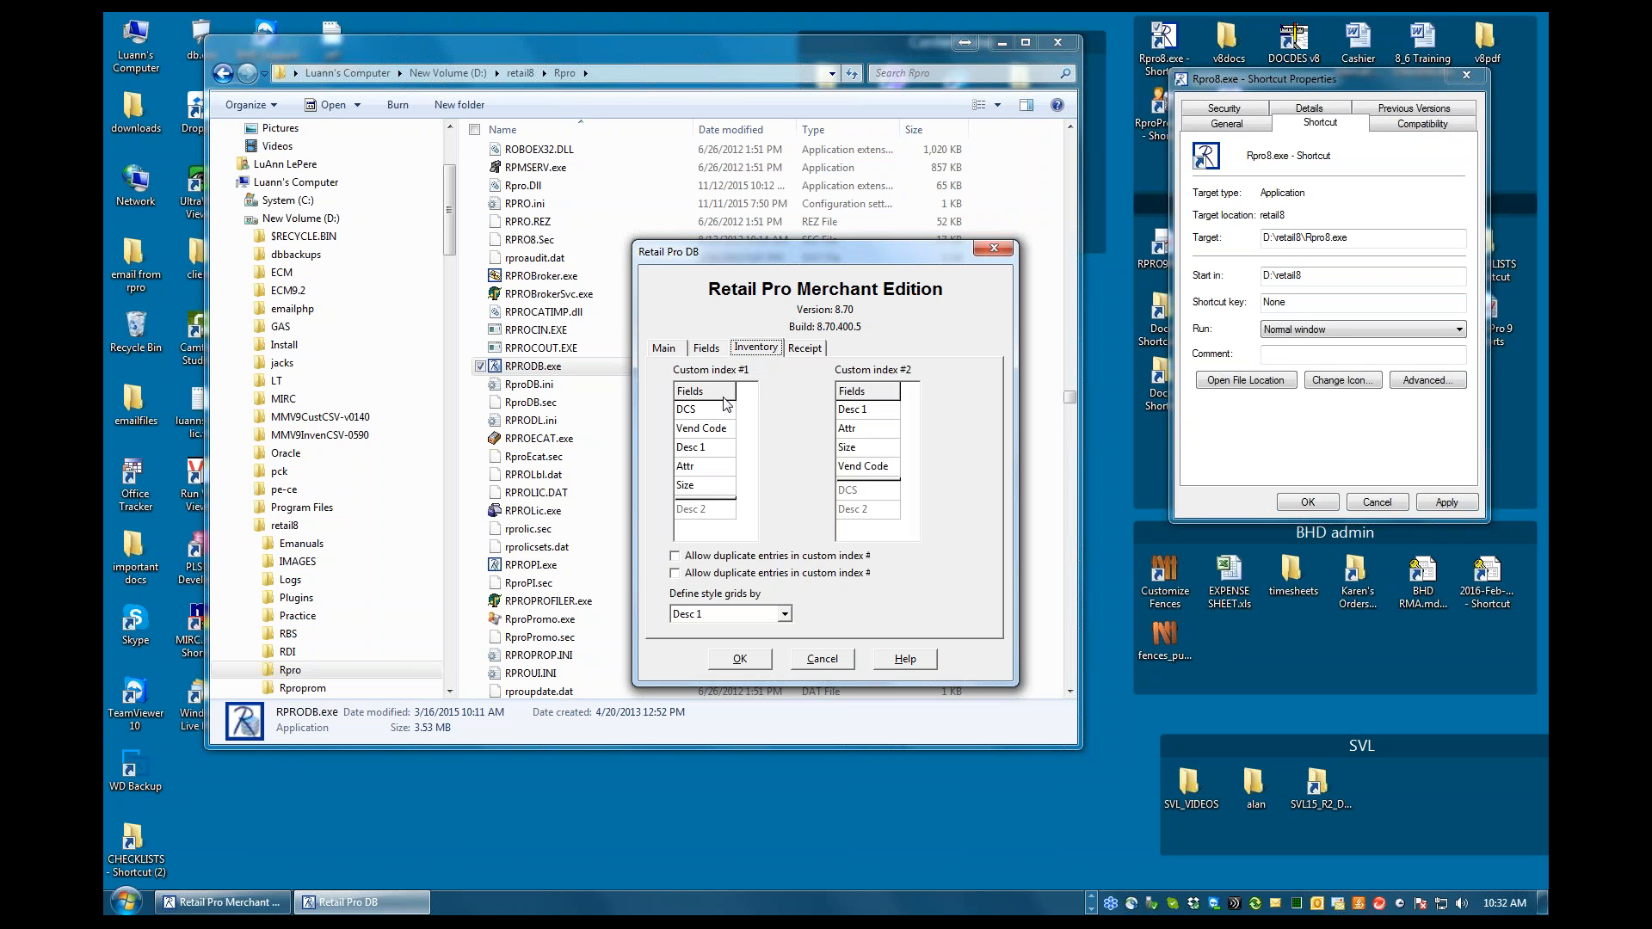
drag(706, 413, 708, 492)
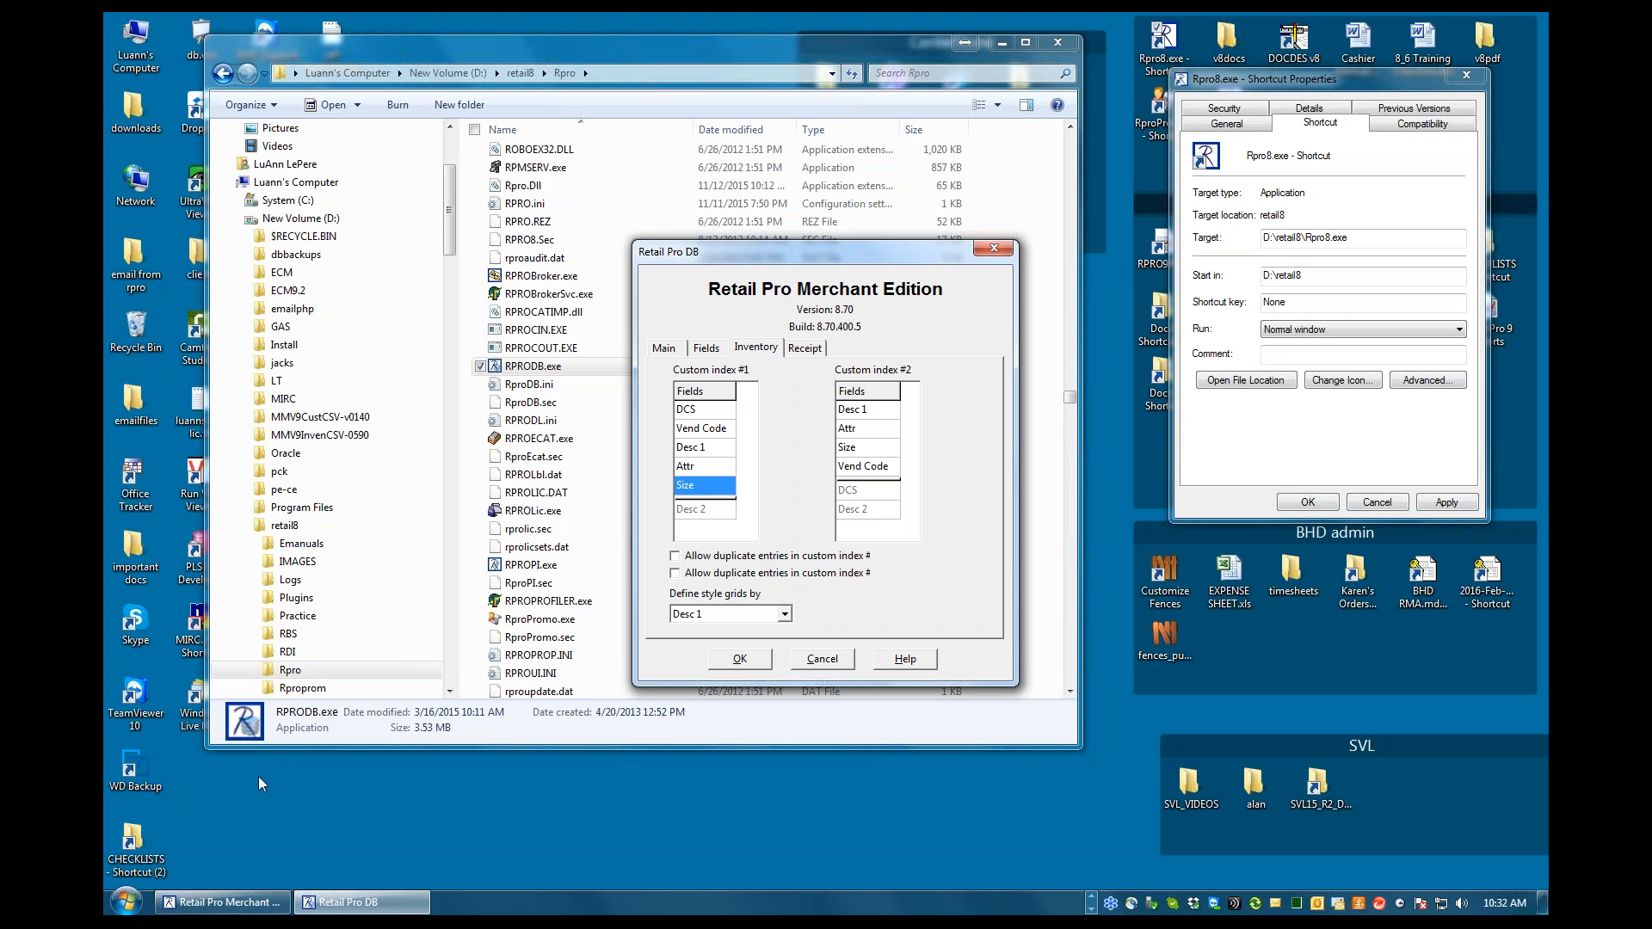
Open the inventory list in Retail Pro, widen the Vend Code column to fit its contents, and minimize the program from the main menu
click(226, 902)
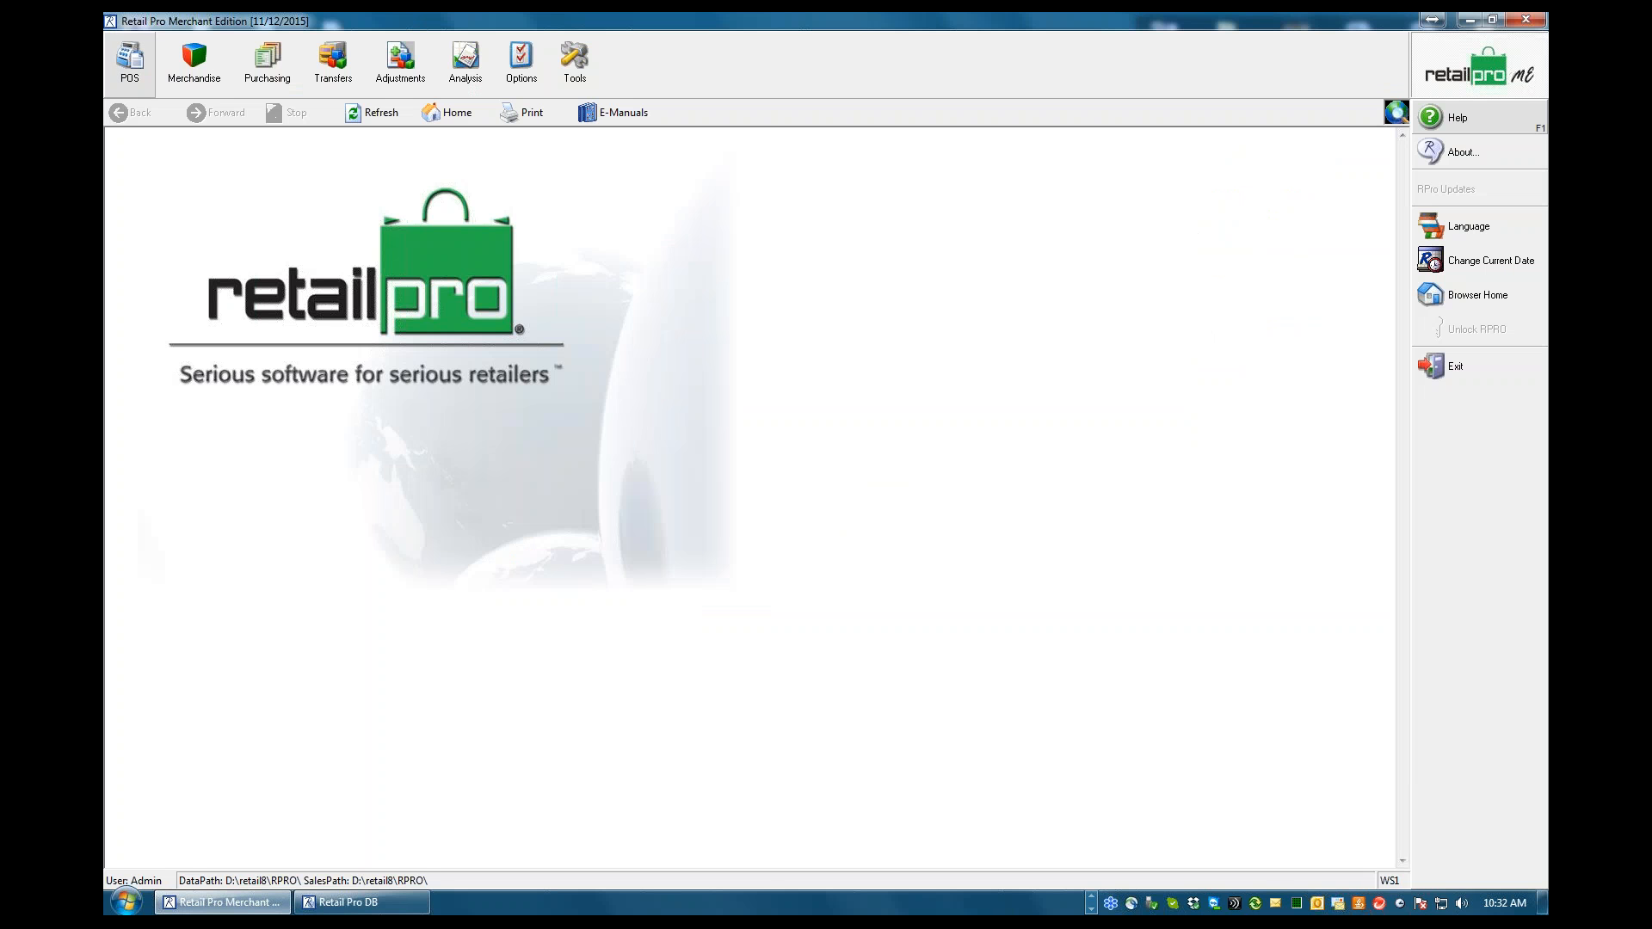
click(194, 62)
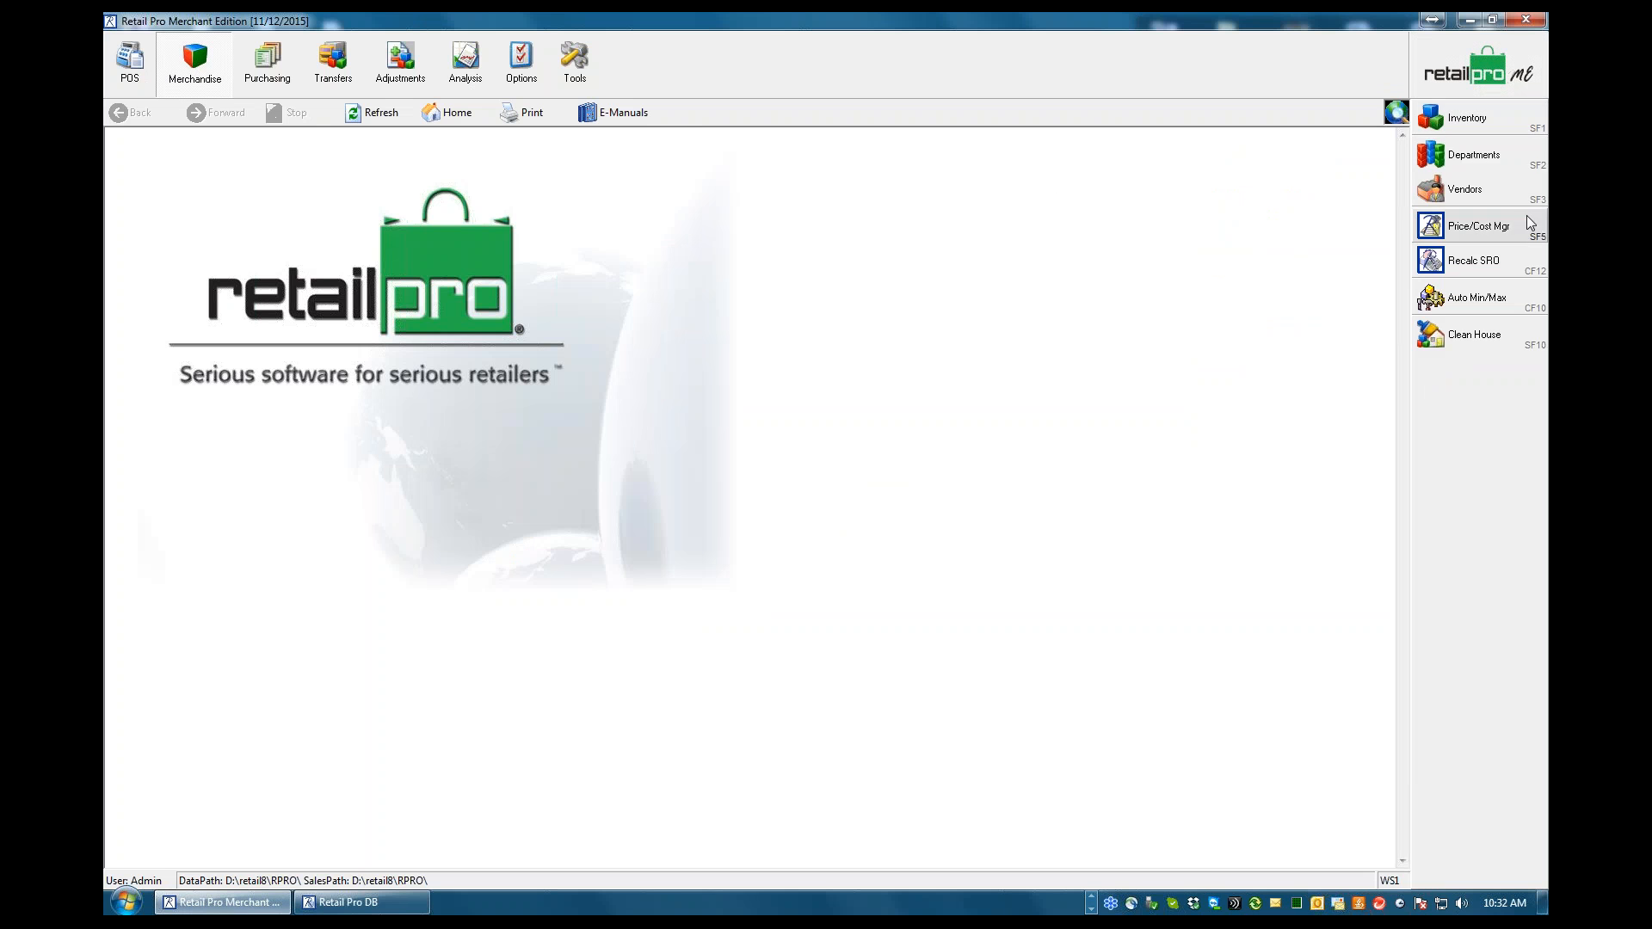
click(1461, 120)
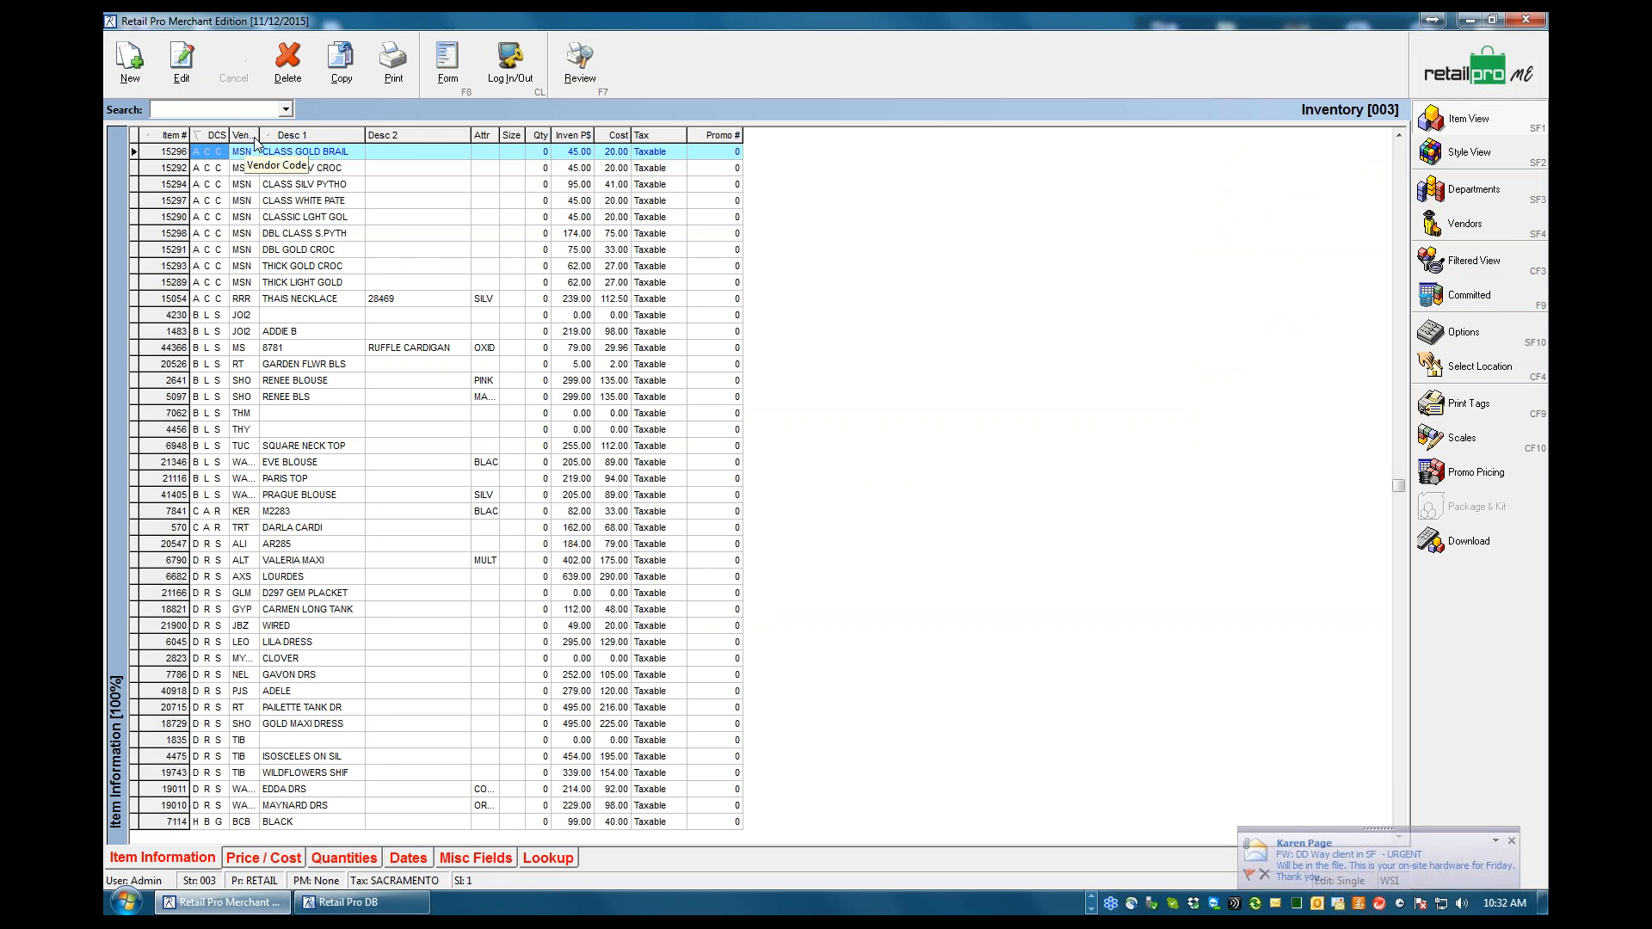
double_click(259, 135)
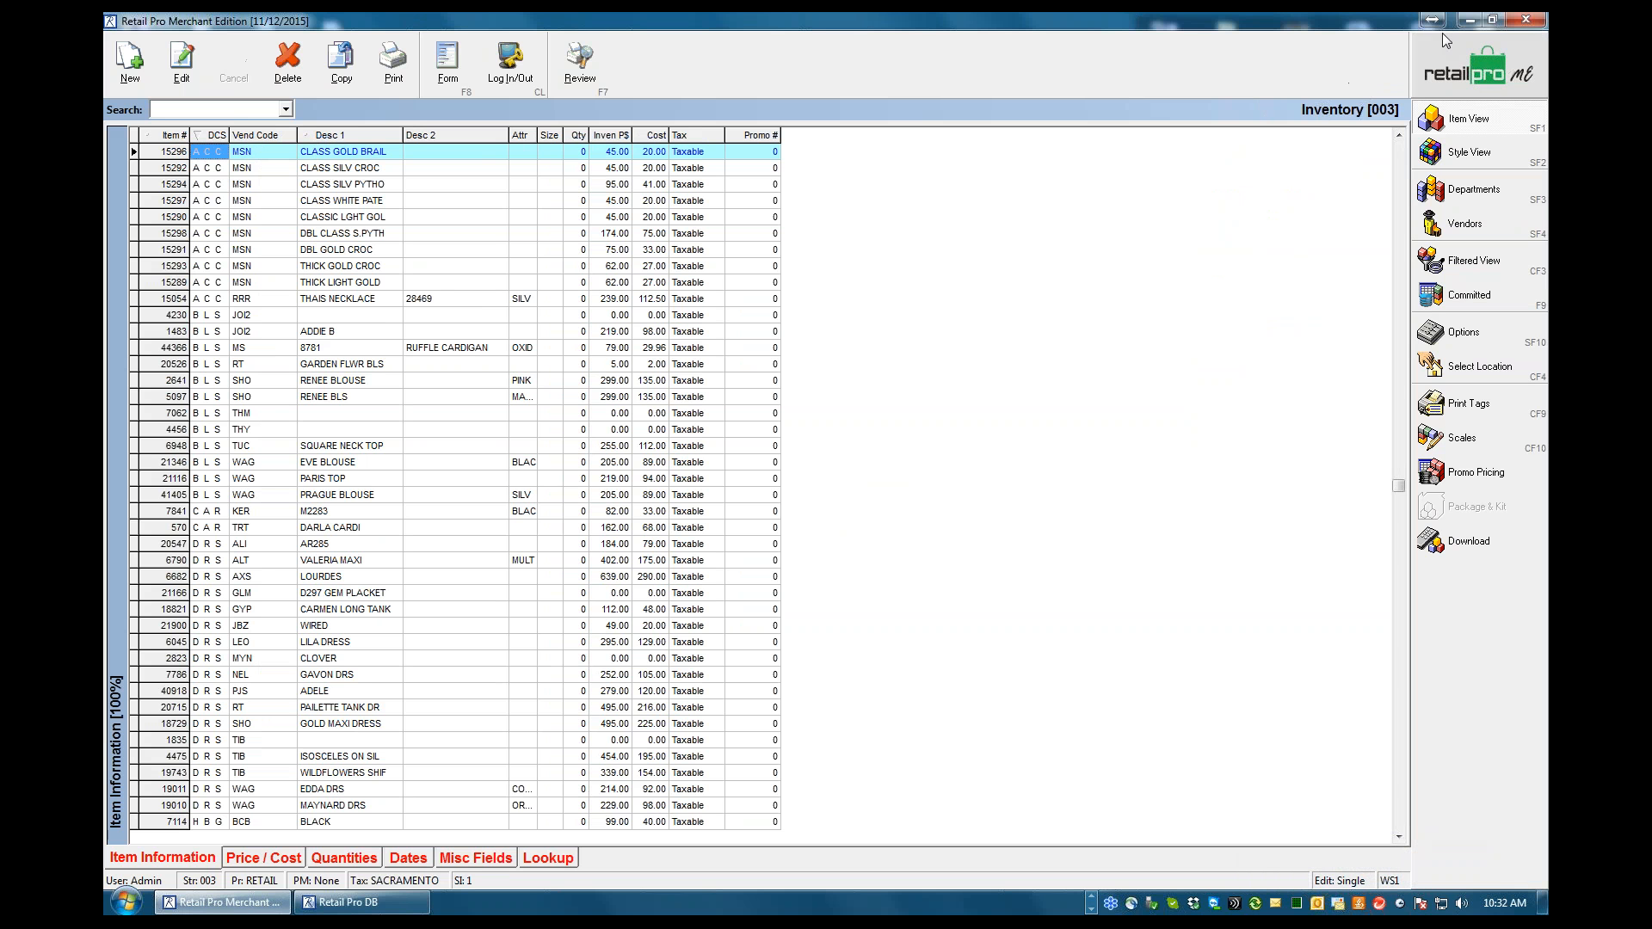
click(1460, 56)
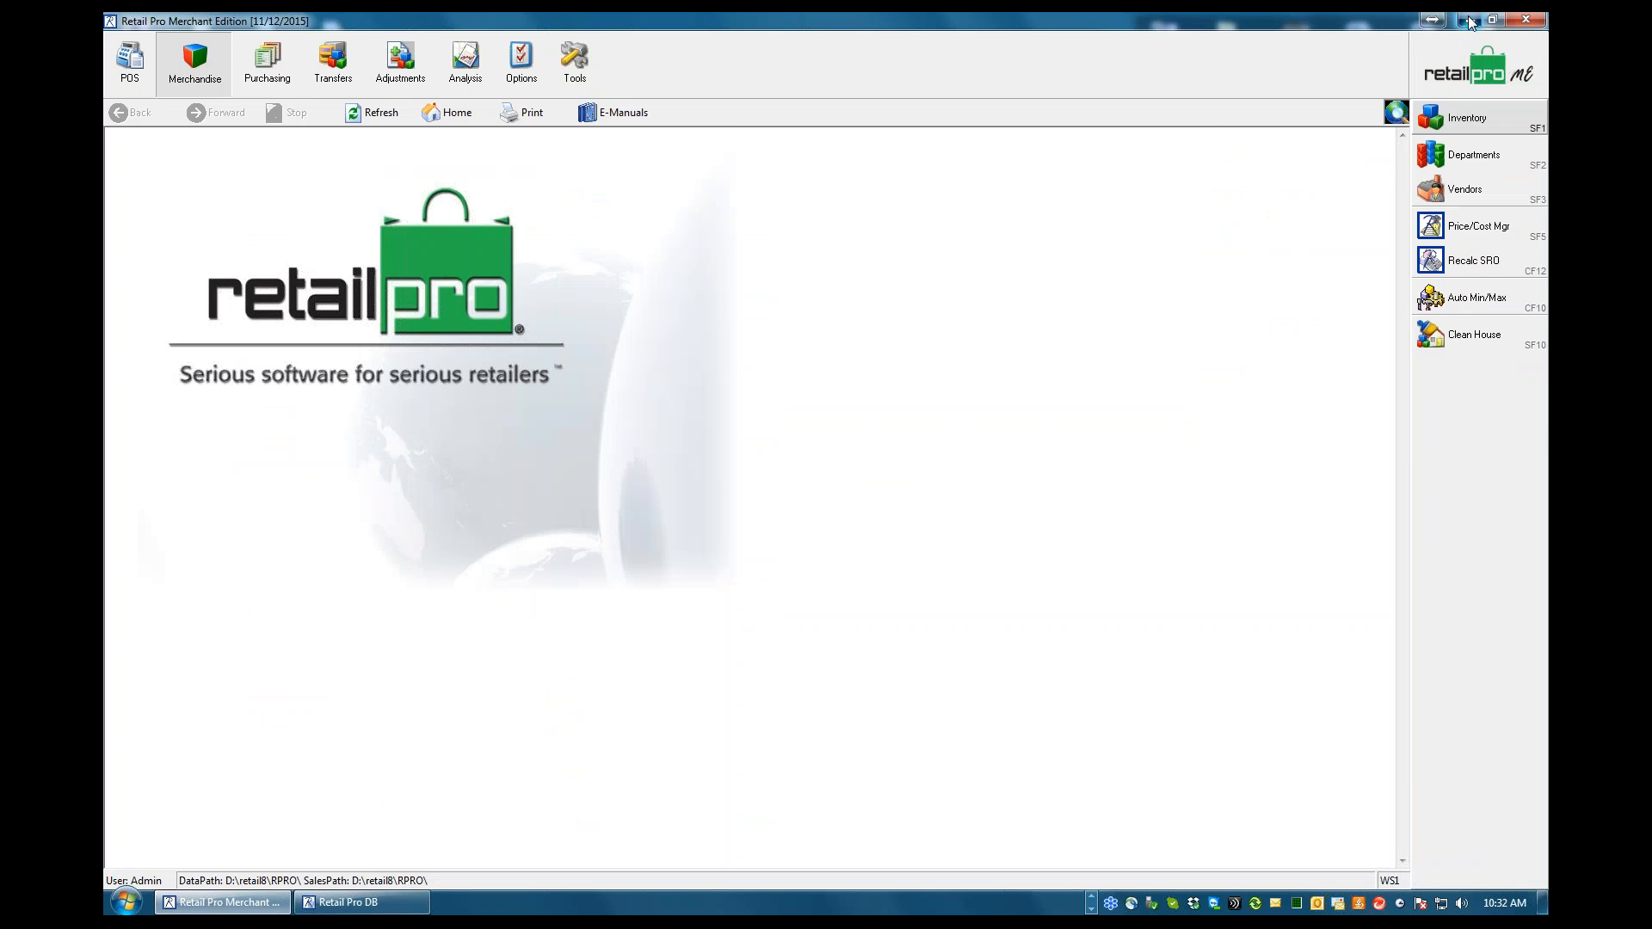
click(1468, 21)
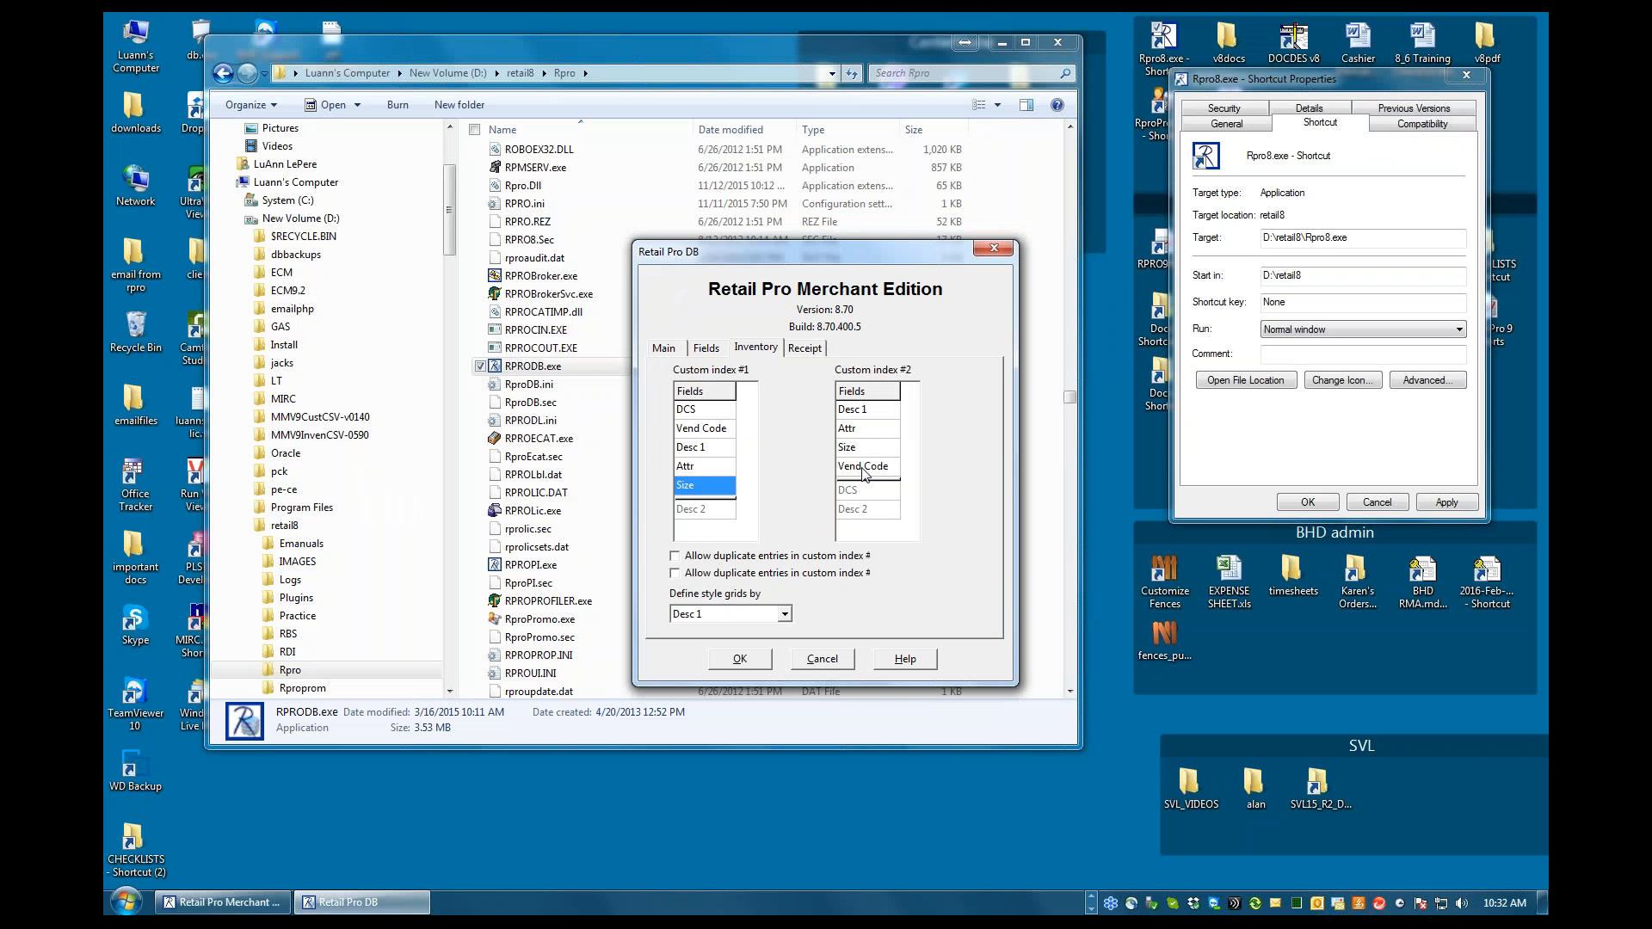
Review the full list of receipt indexes in Retail Pro DB
click(810, 354)
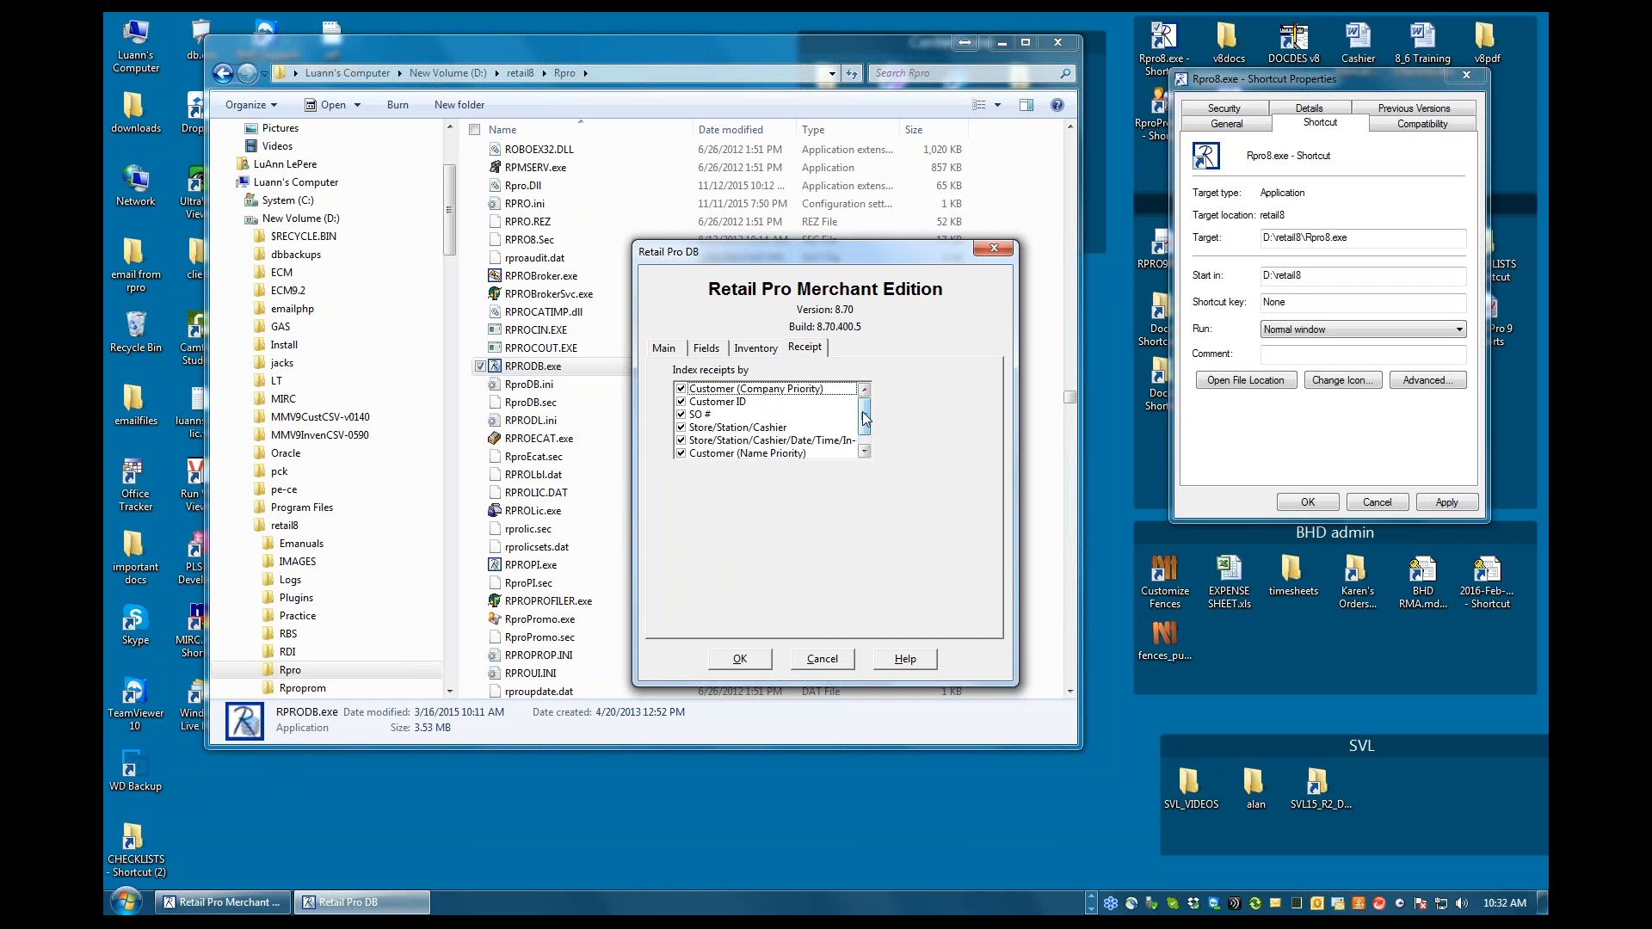
drag(864, 412, 865, 425)
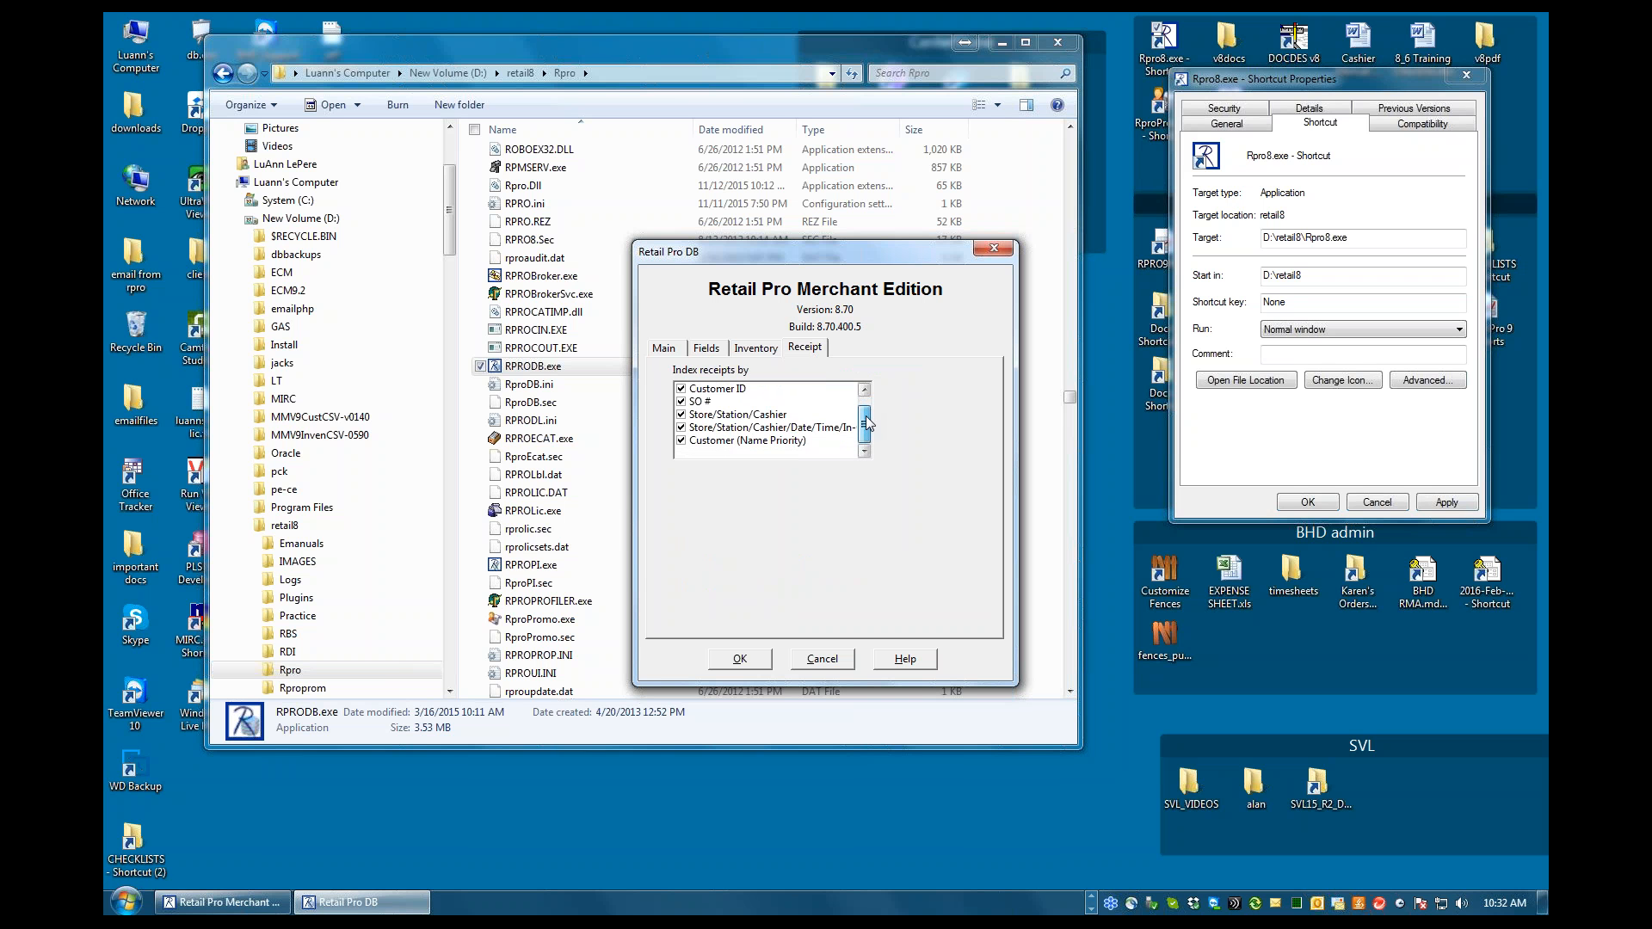
drag(865, 427, 866, 408)
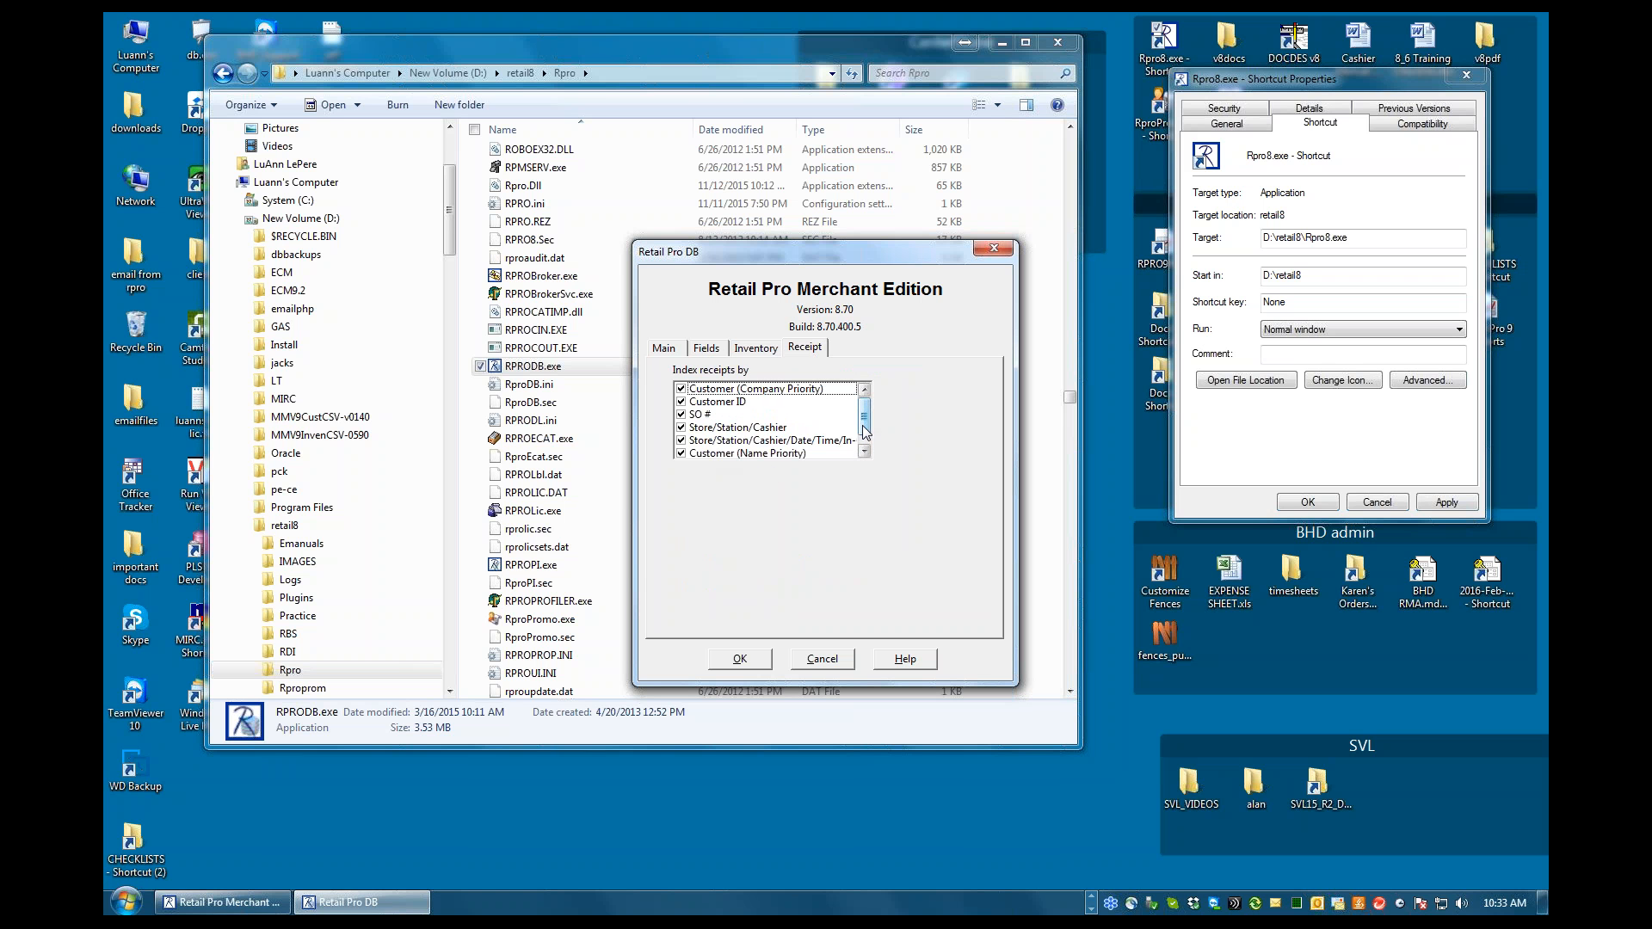
mouse_move(866, 430)
mouse_down()
mouse_move(865, 446)
mouse_move(866, 411)
mouse_up()
Accept the main Retail Pro DB settings, proceed with the data file structure change, and close the utility after processing
click(668, 350)
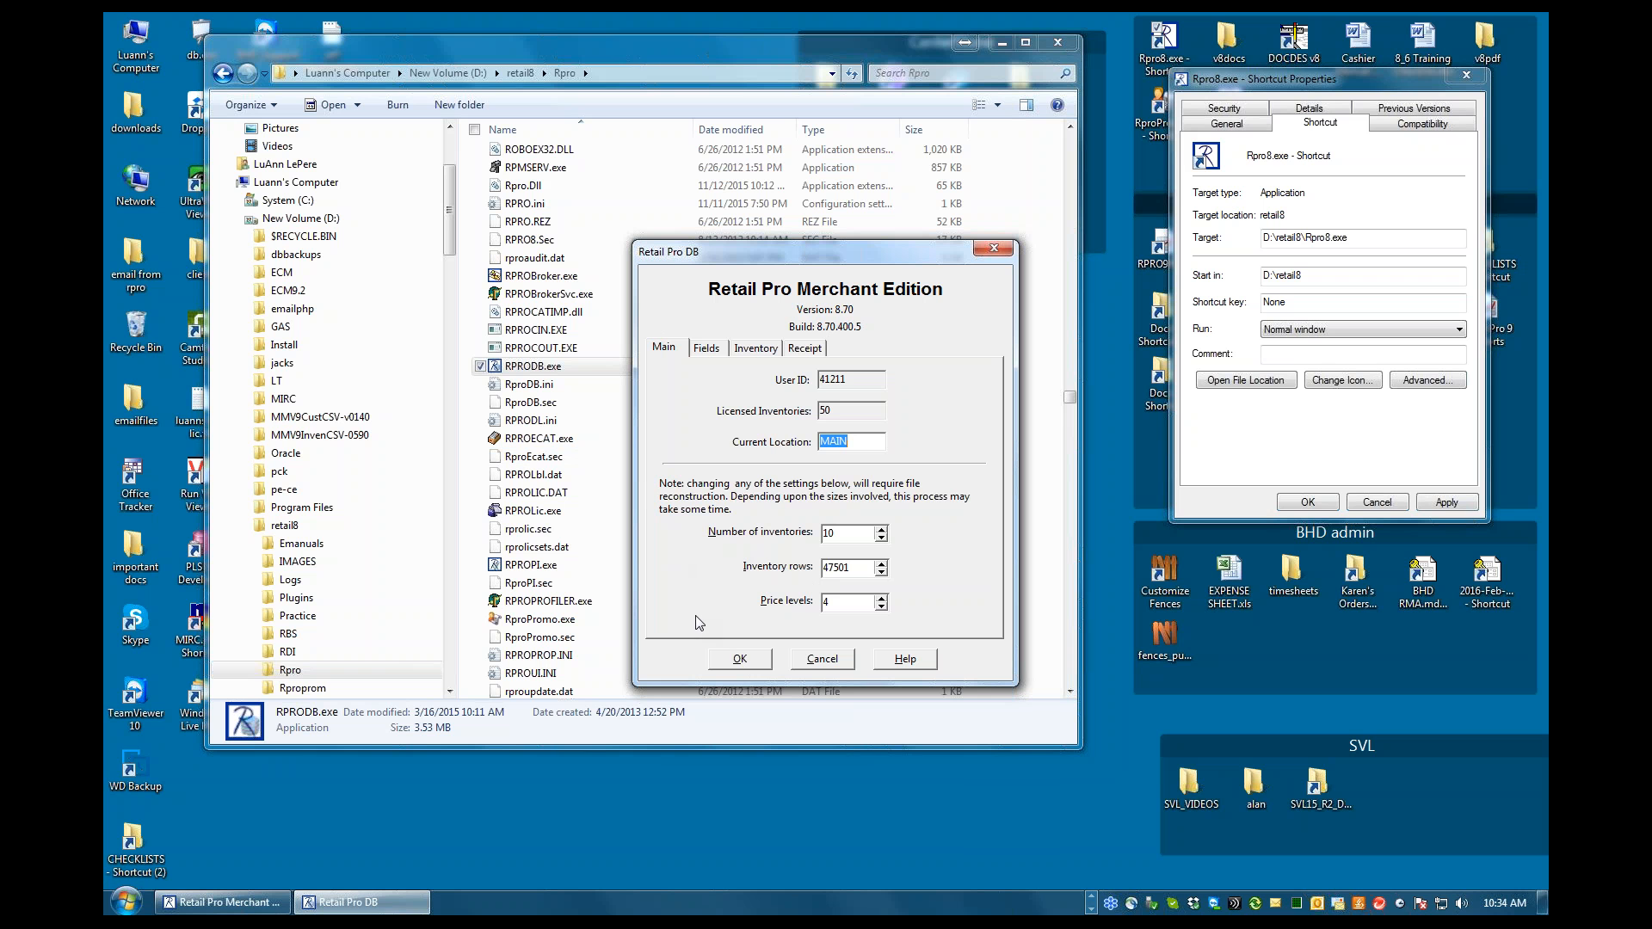
click(740, 659)
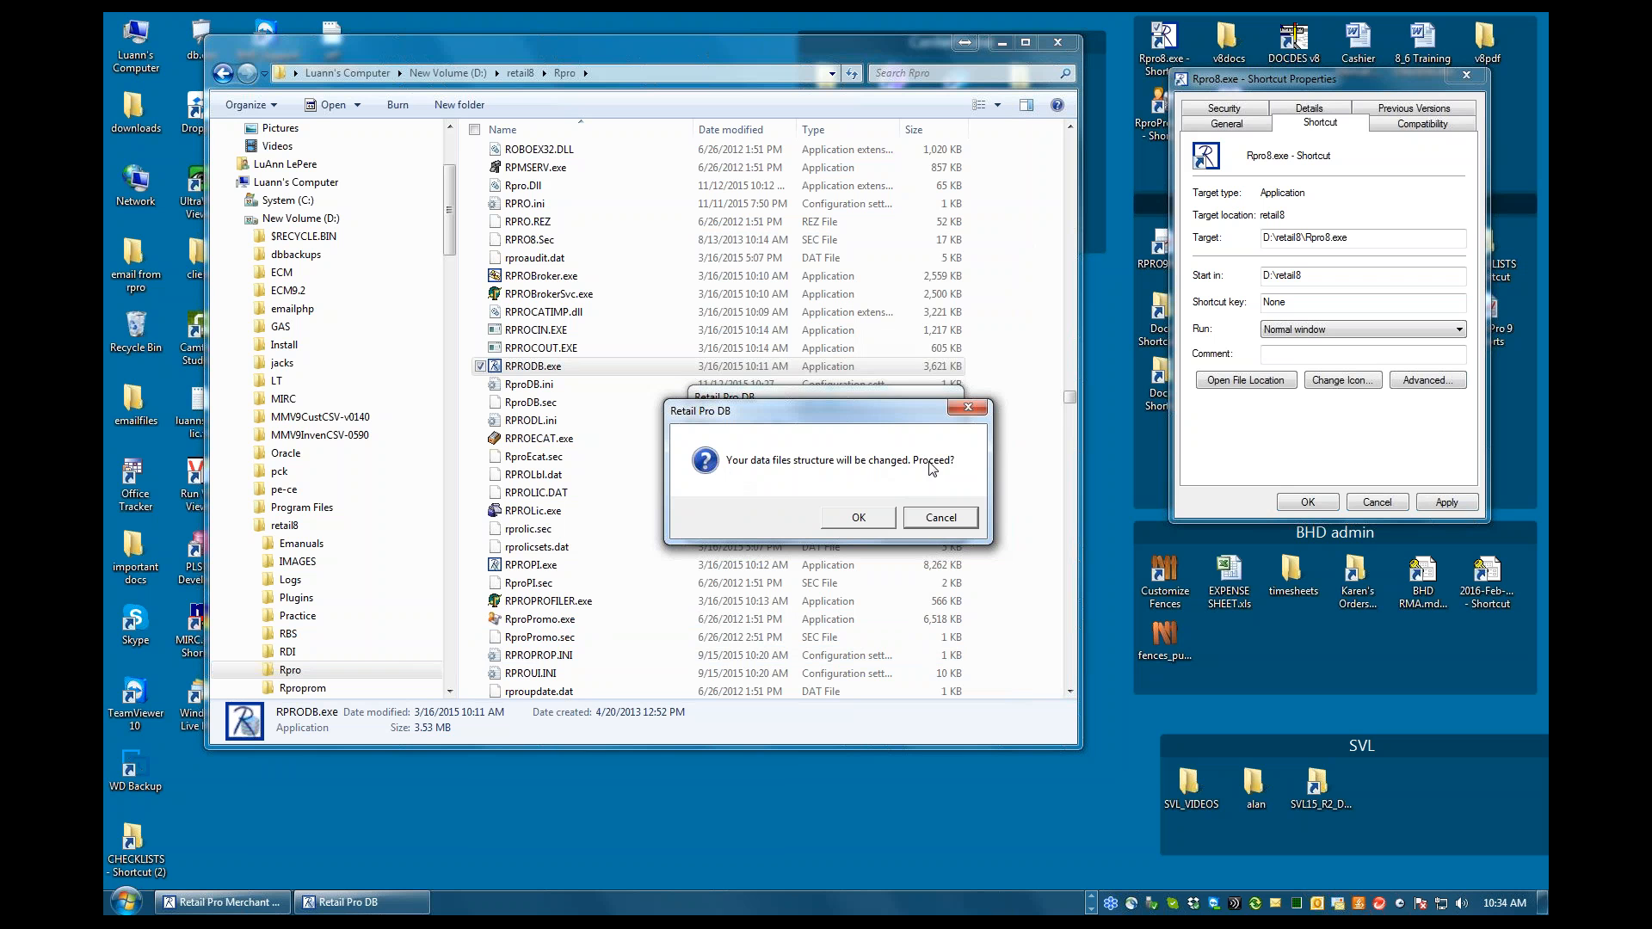
drag(847, 411, 848, 508)
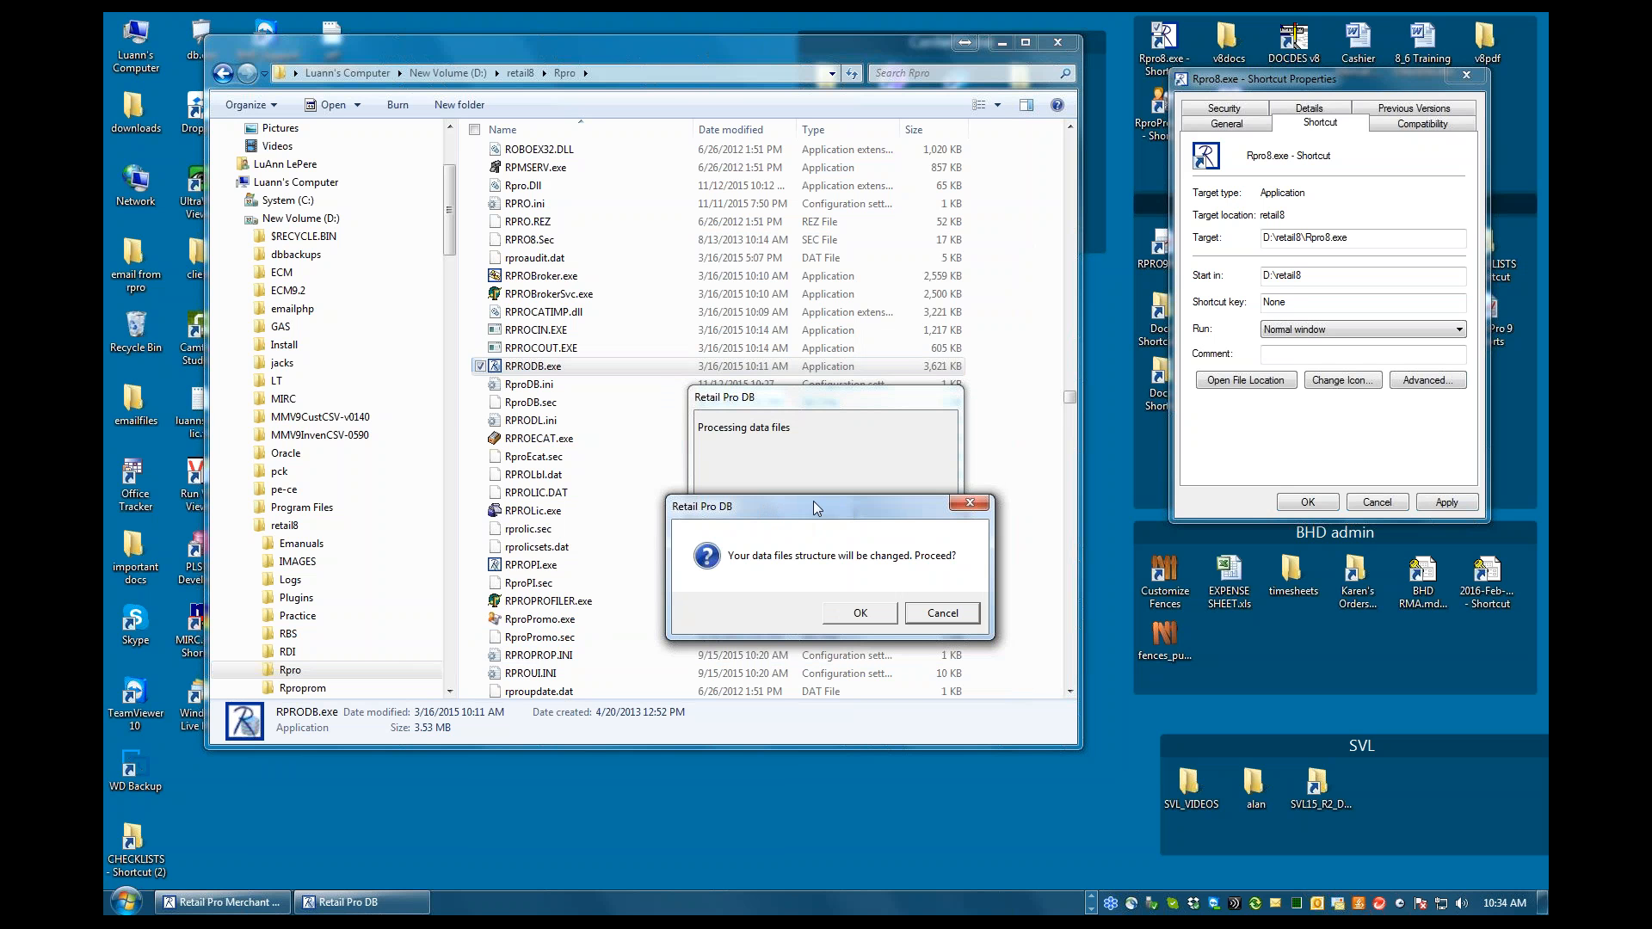
click(858, 613)
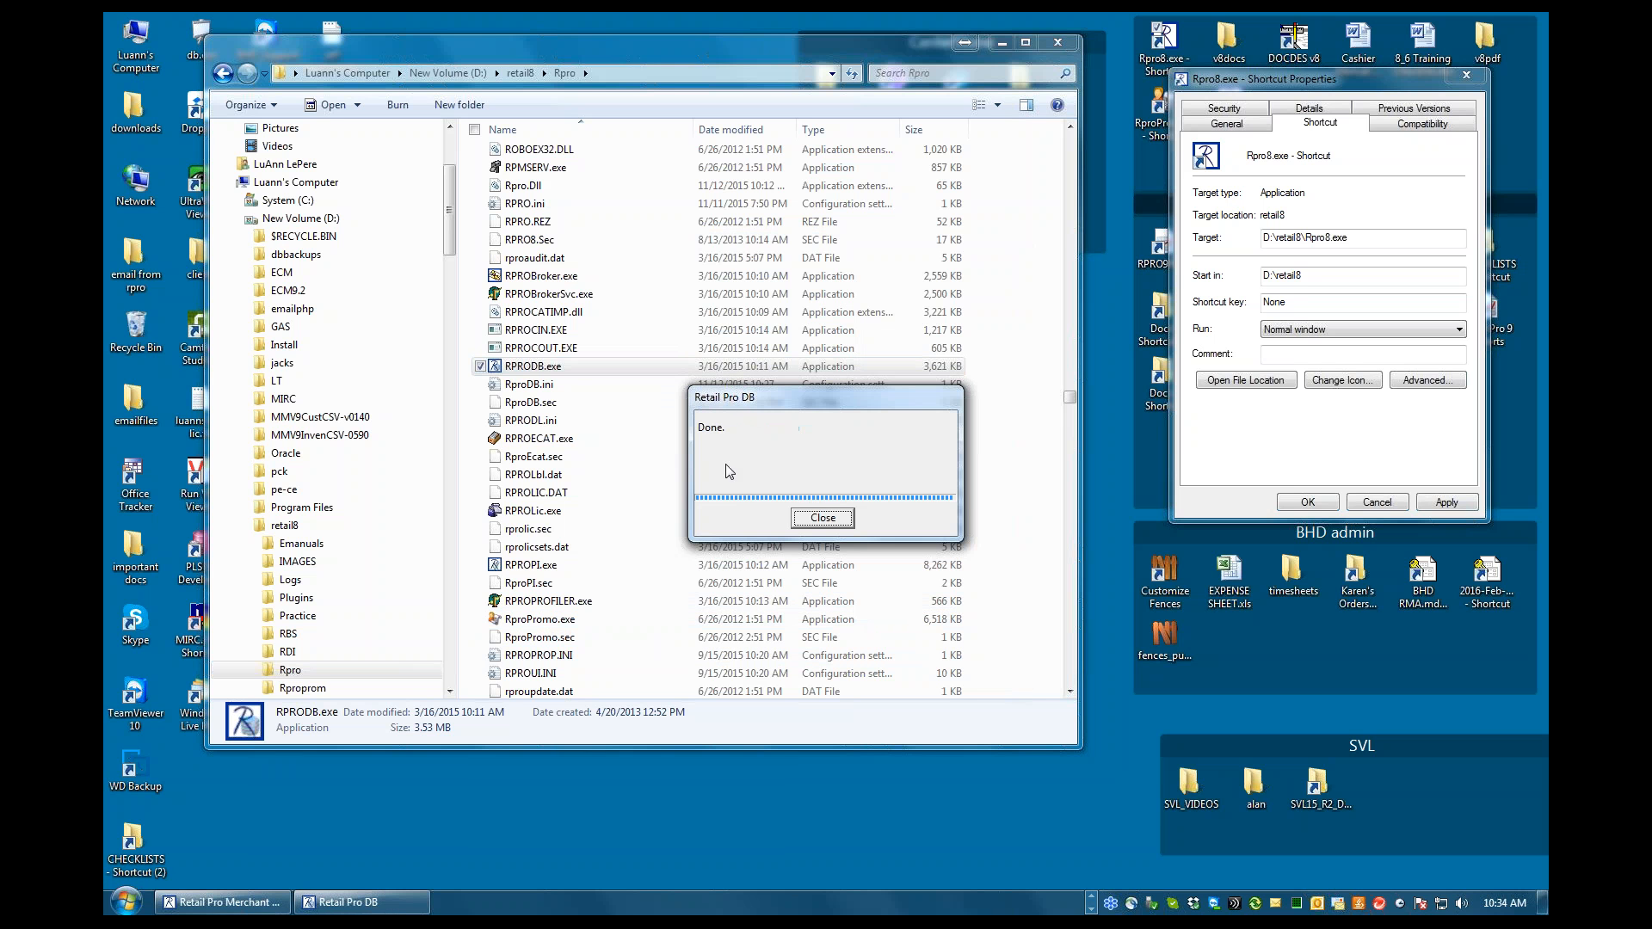
click(829, 519)
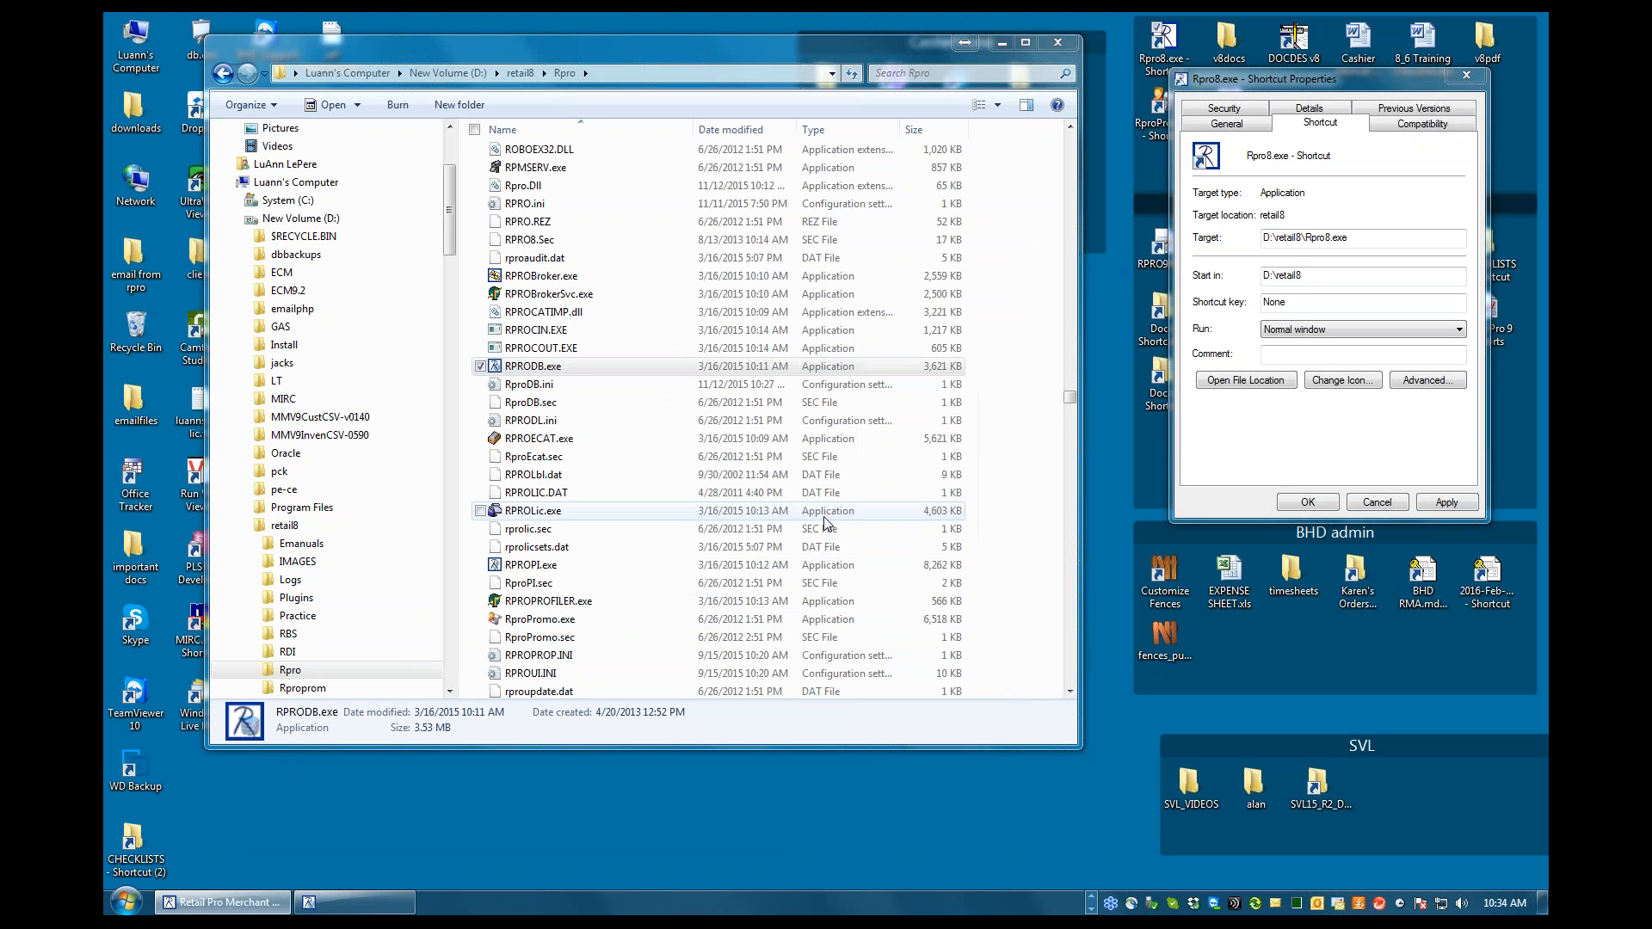
Restore Retail Pro and display the point-of-sale receipts for April 2014
scroll(827, 523, down, 1)
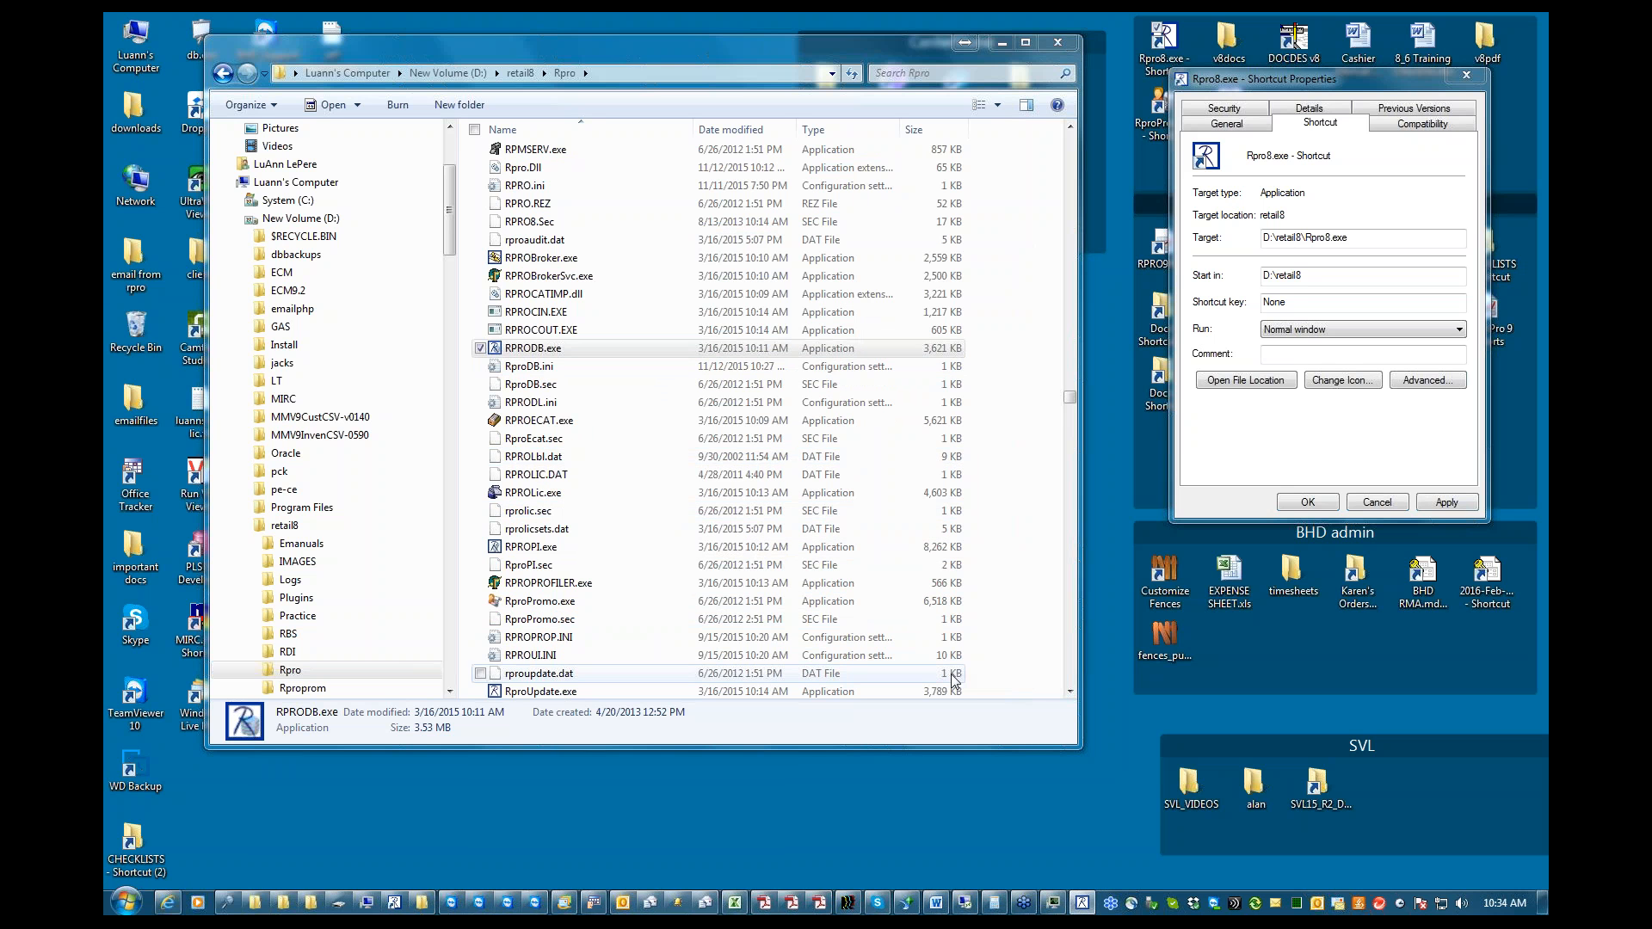
click(1082, 904)
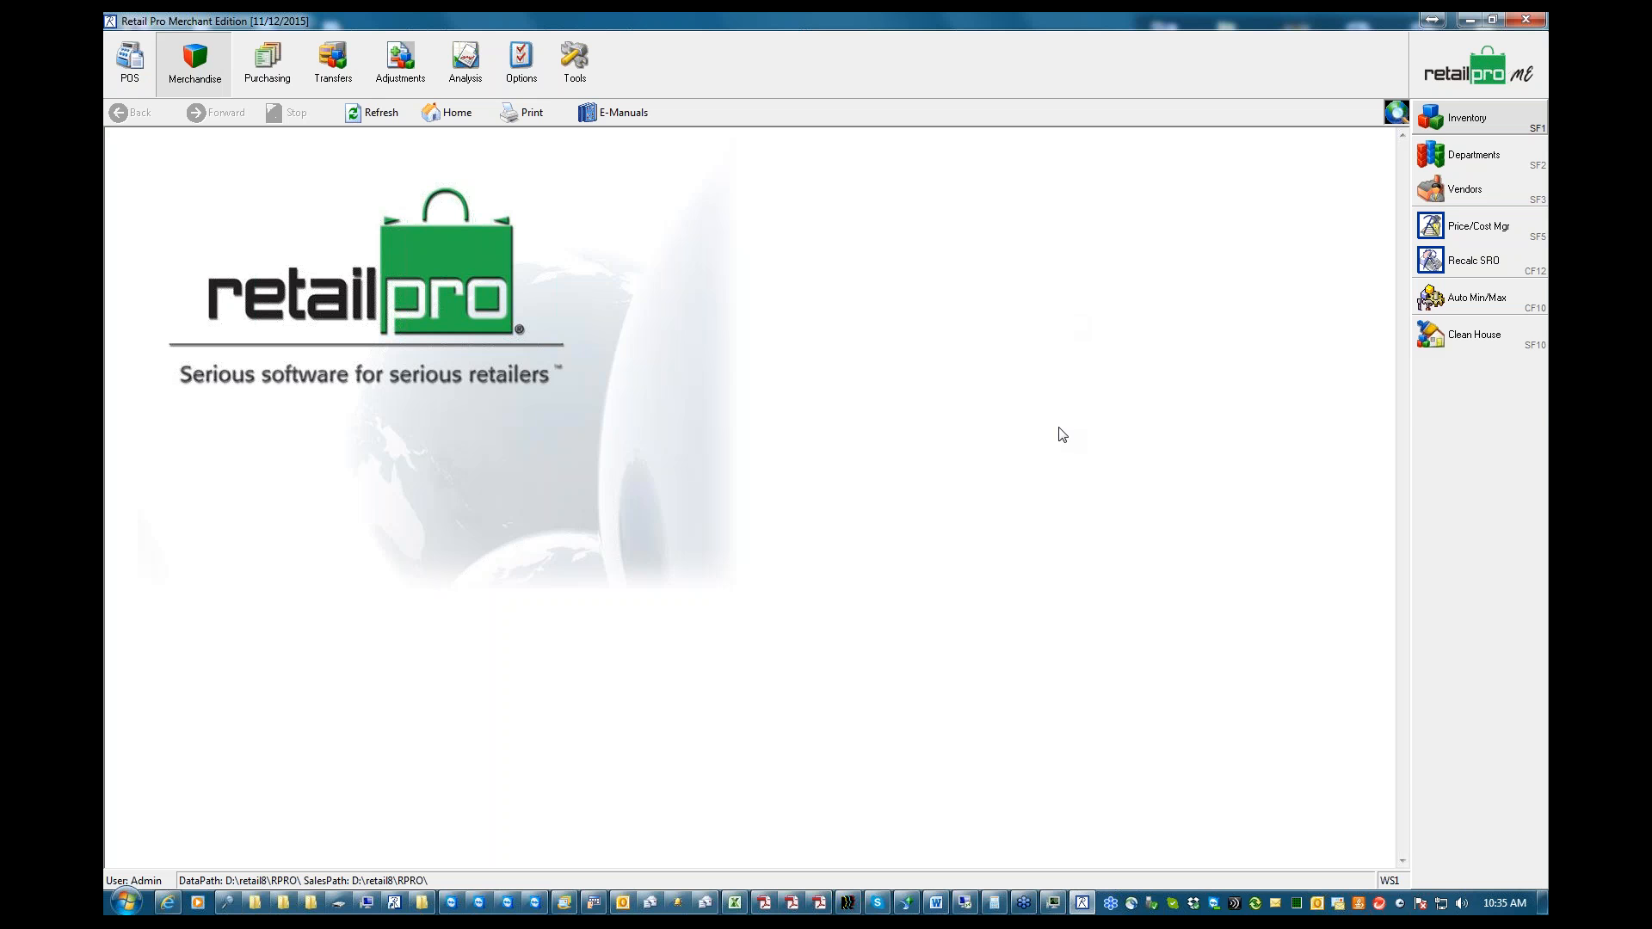
click(574, 69)
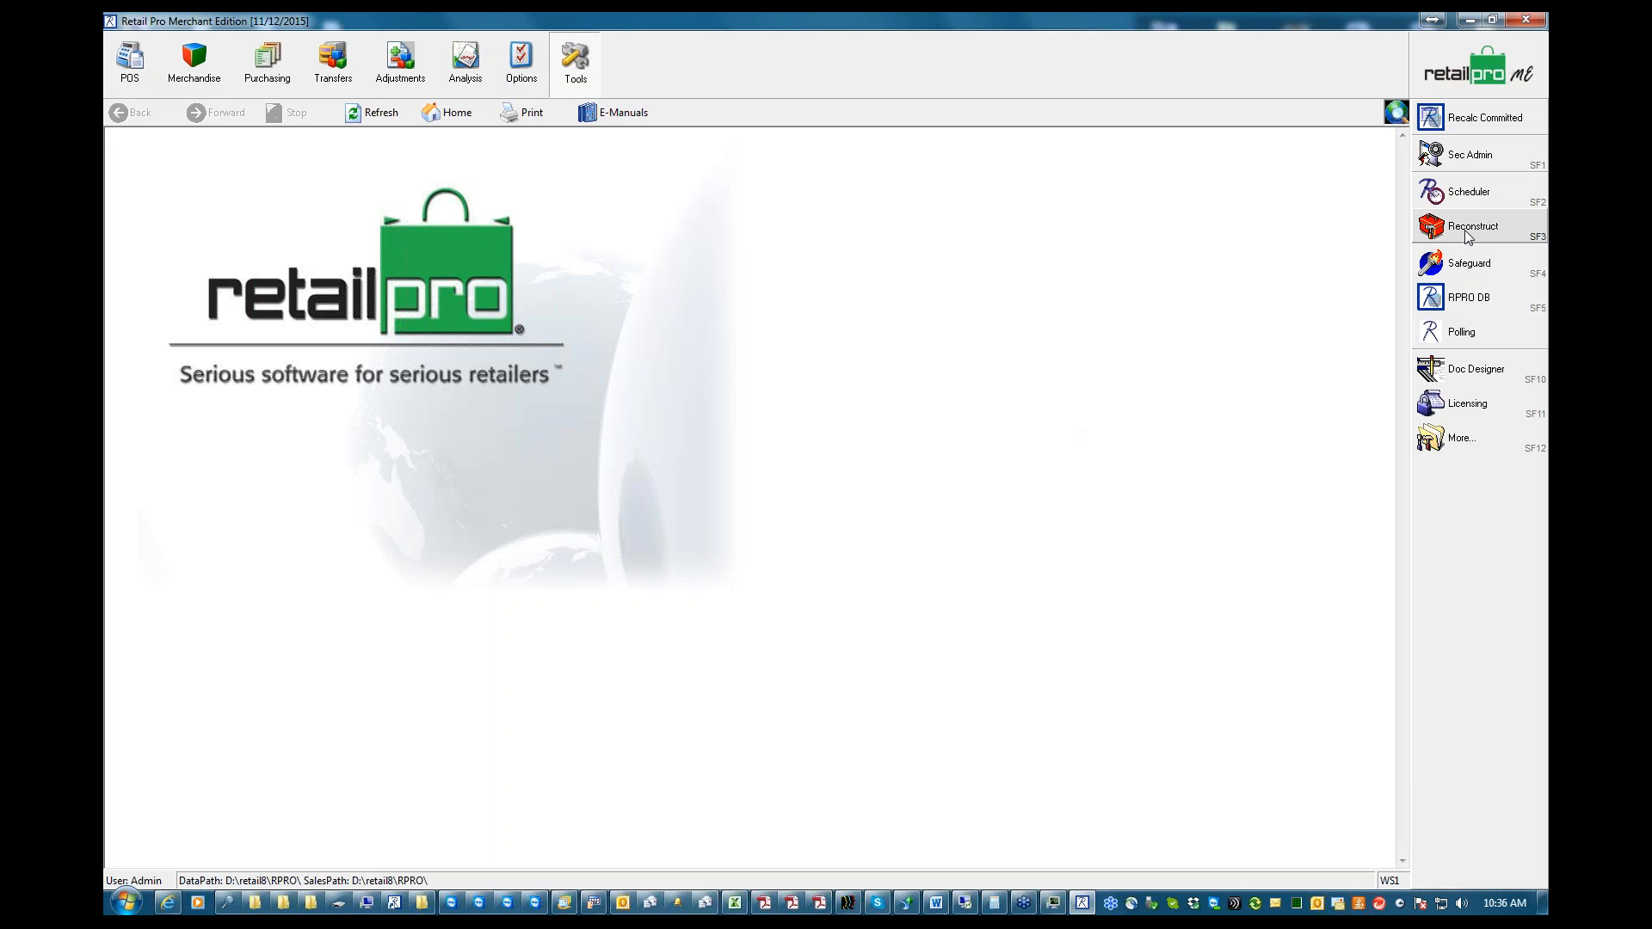
click(130, 60)
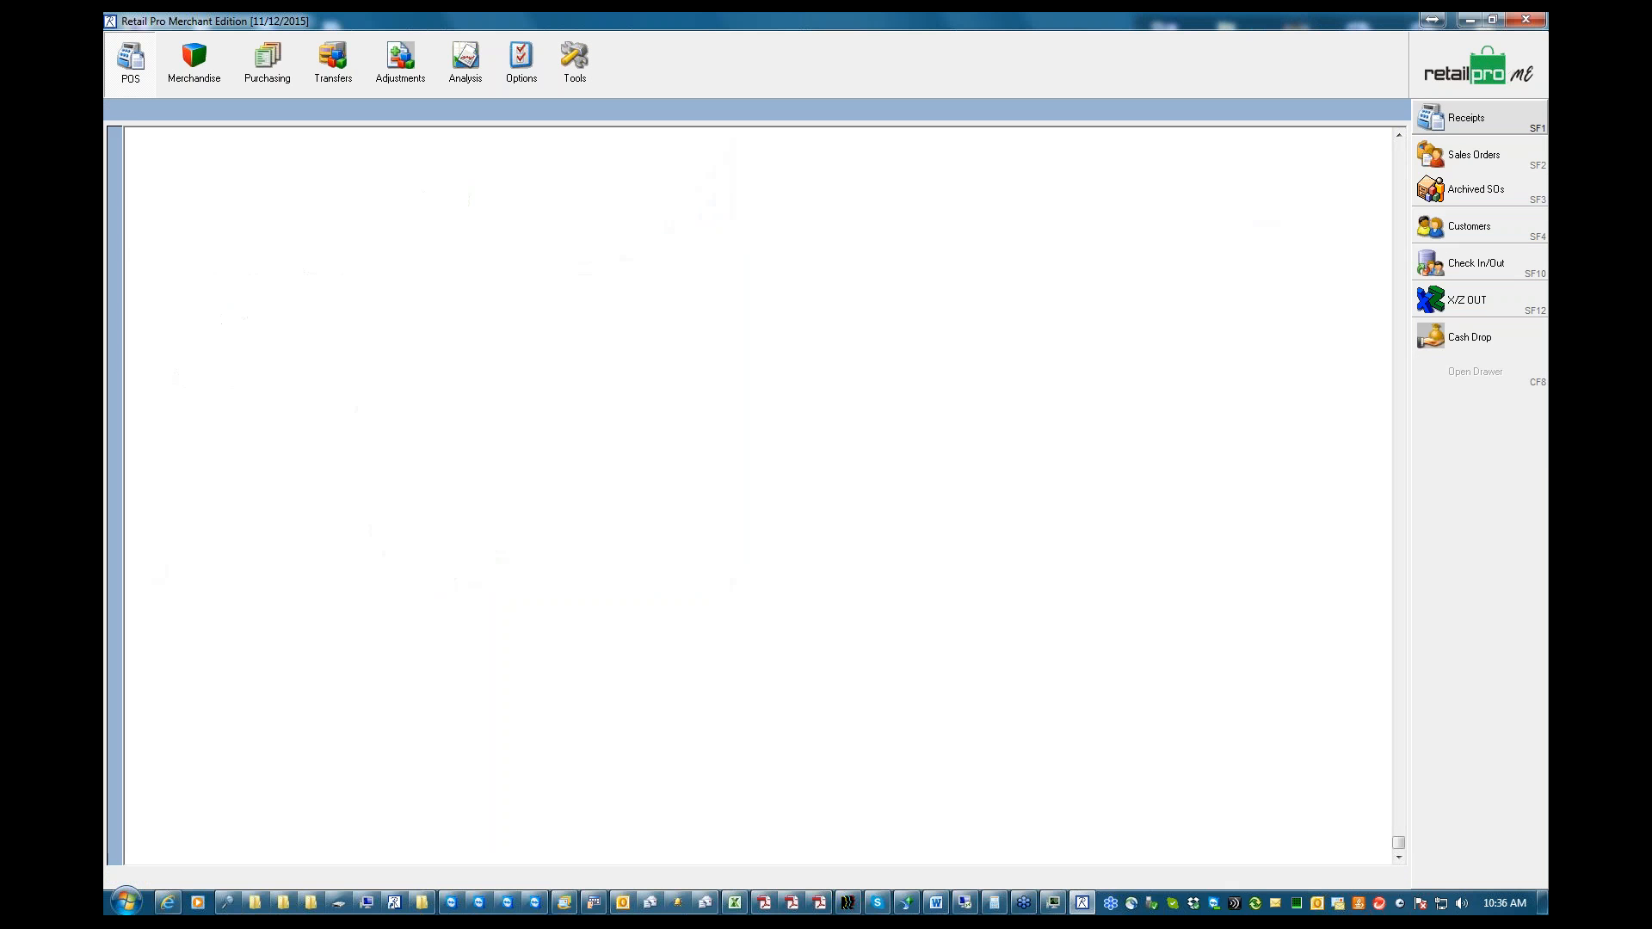
click(1461, 155)
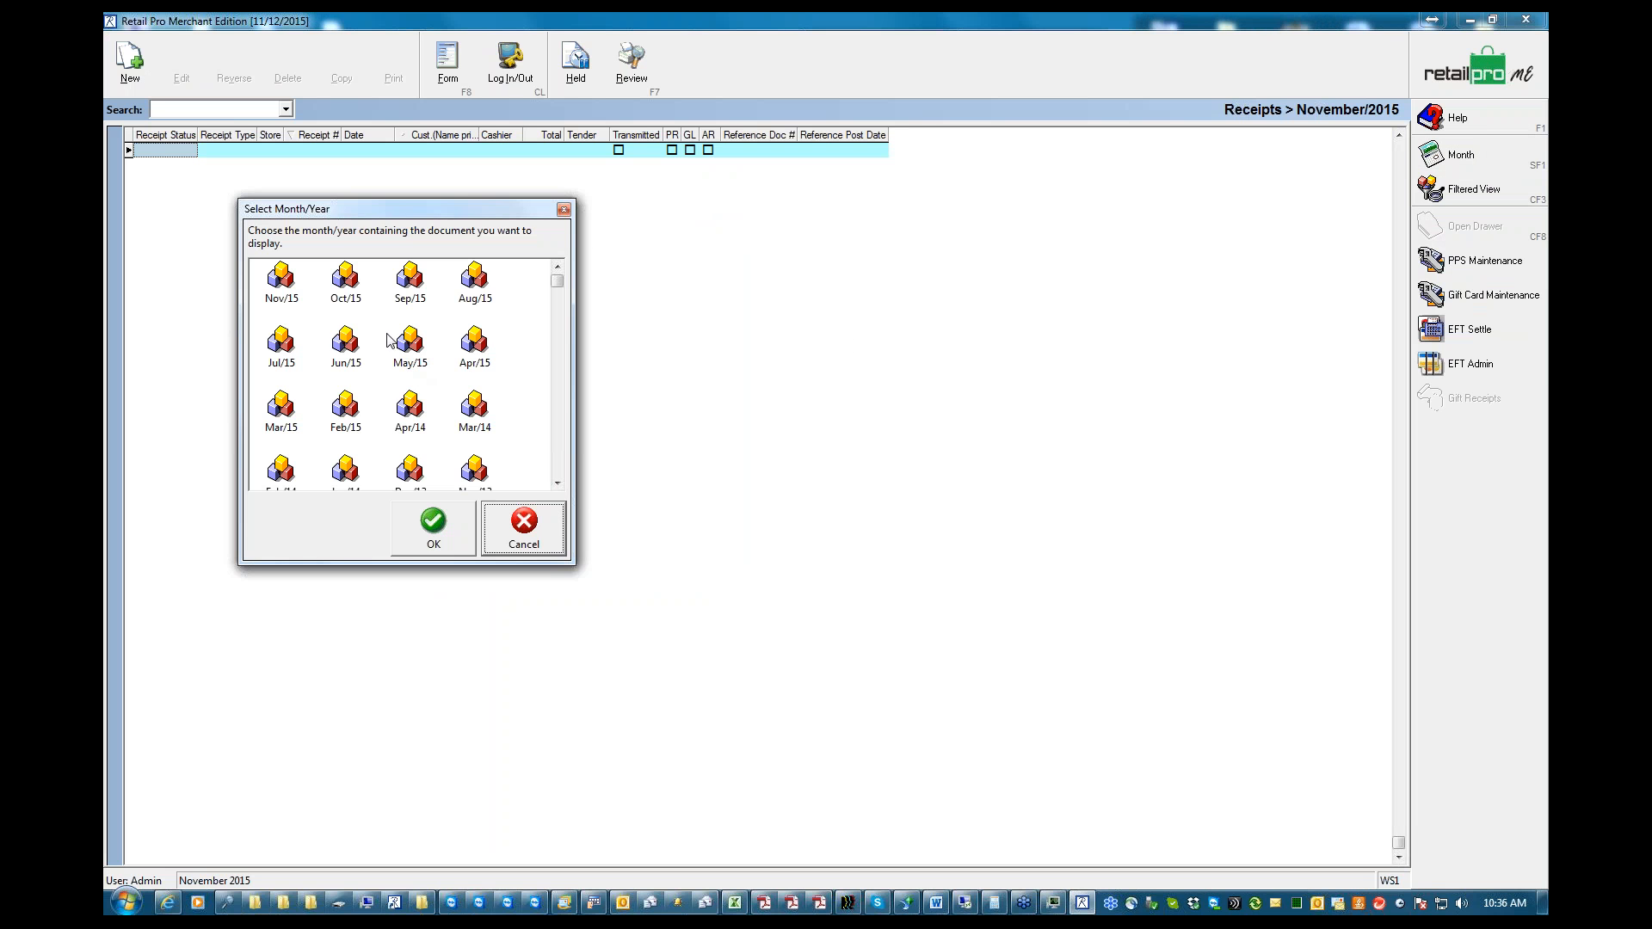
click(410, 413)
click(434, 525)
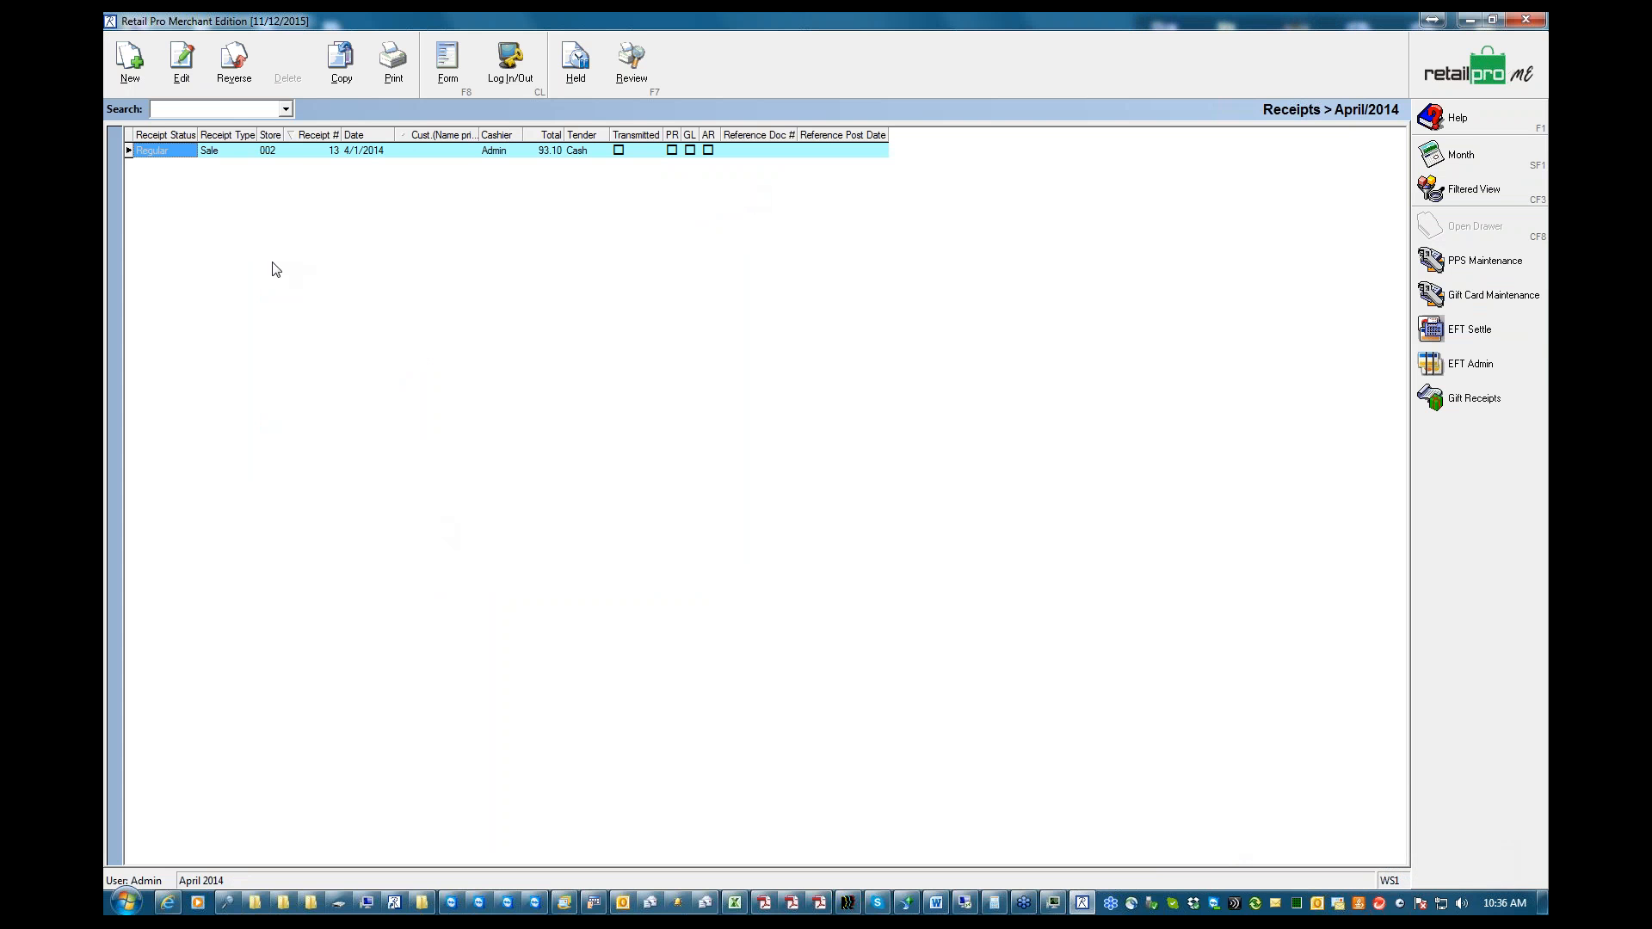
Open the April 1, 2014 sale receipt for editing, attempt to close Retail Pro, and decline the exit
click(184, 77)
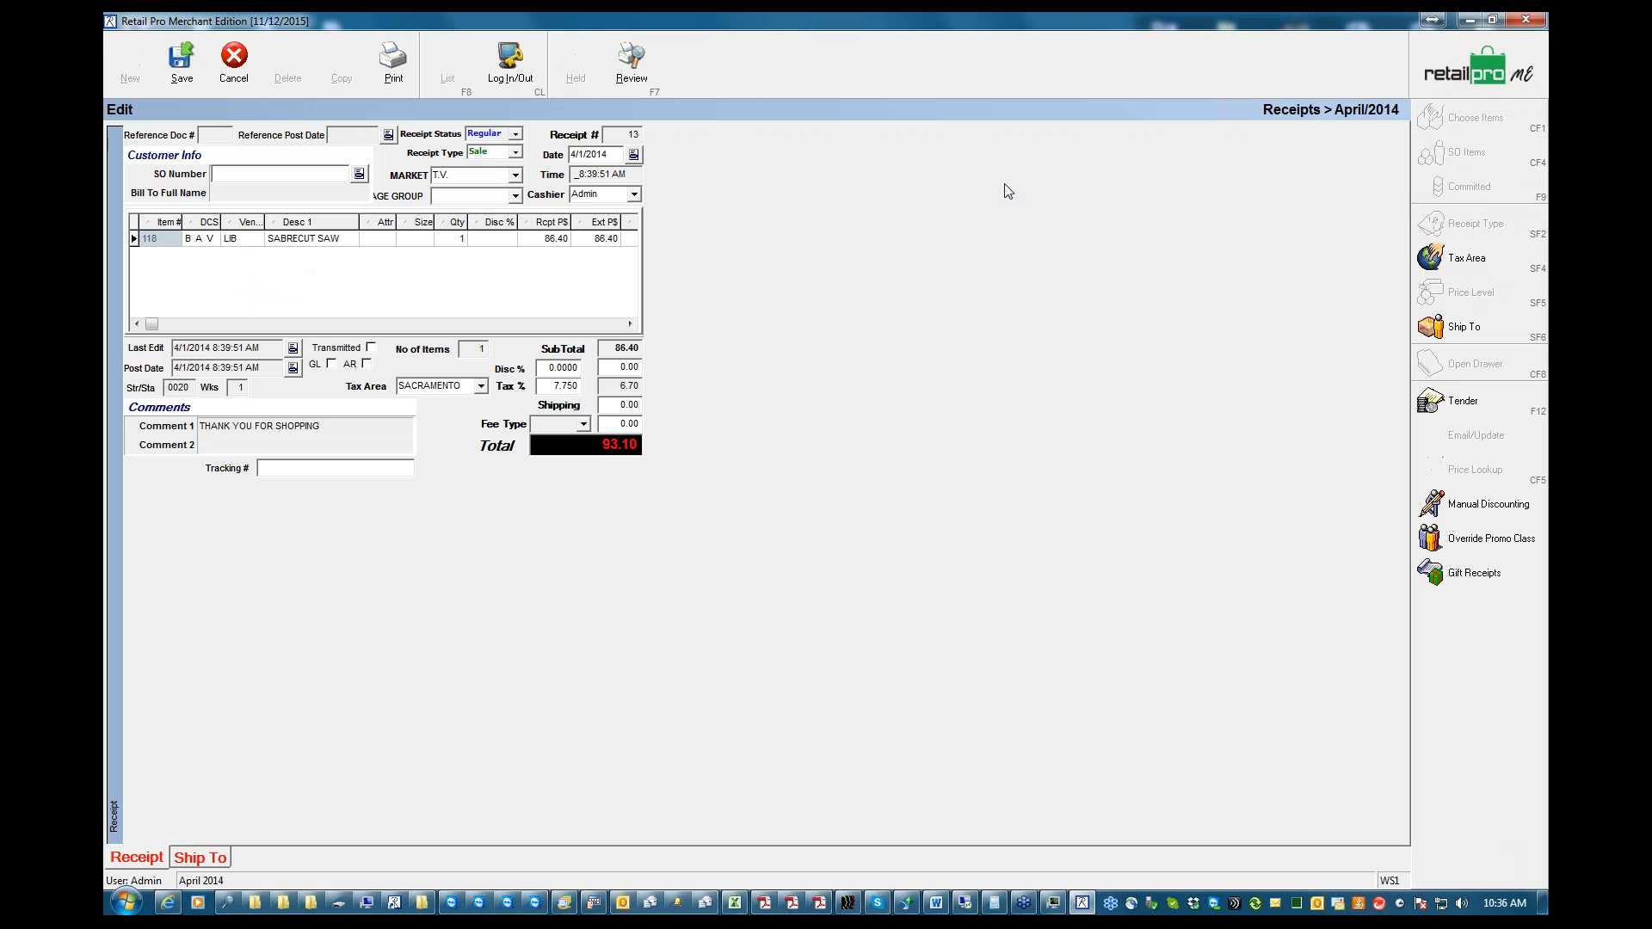
click(1526, 20)
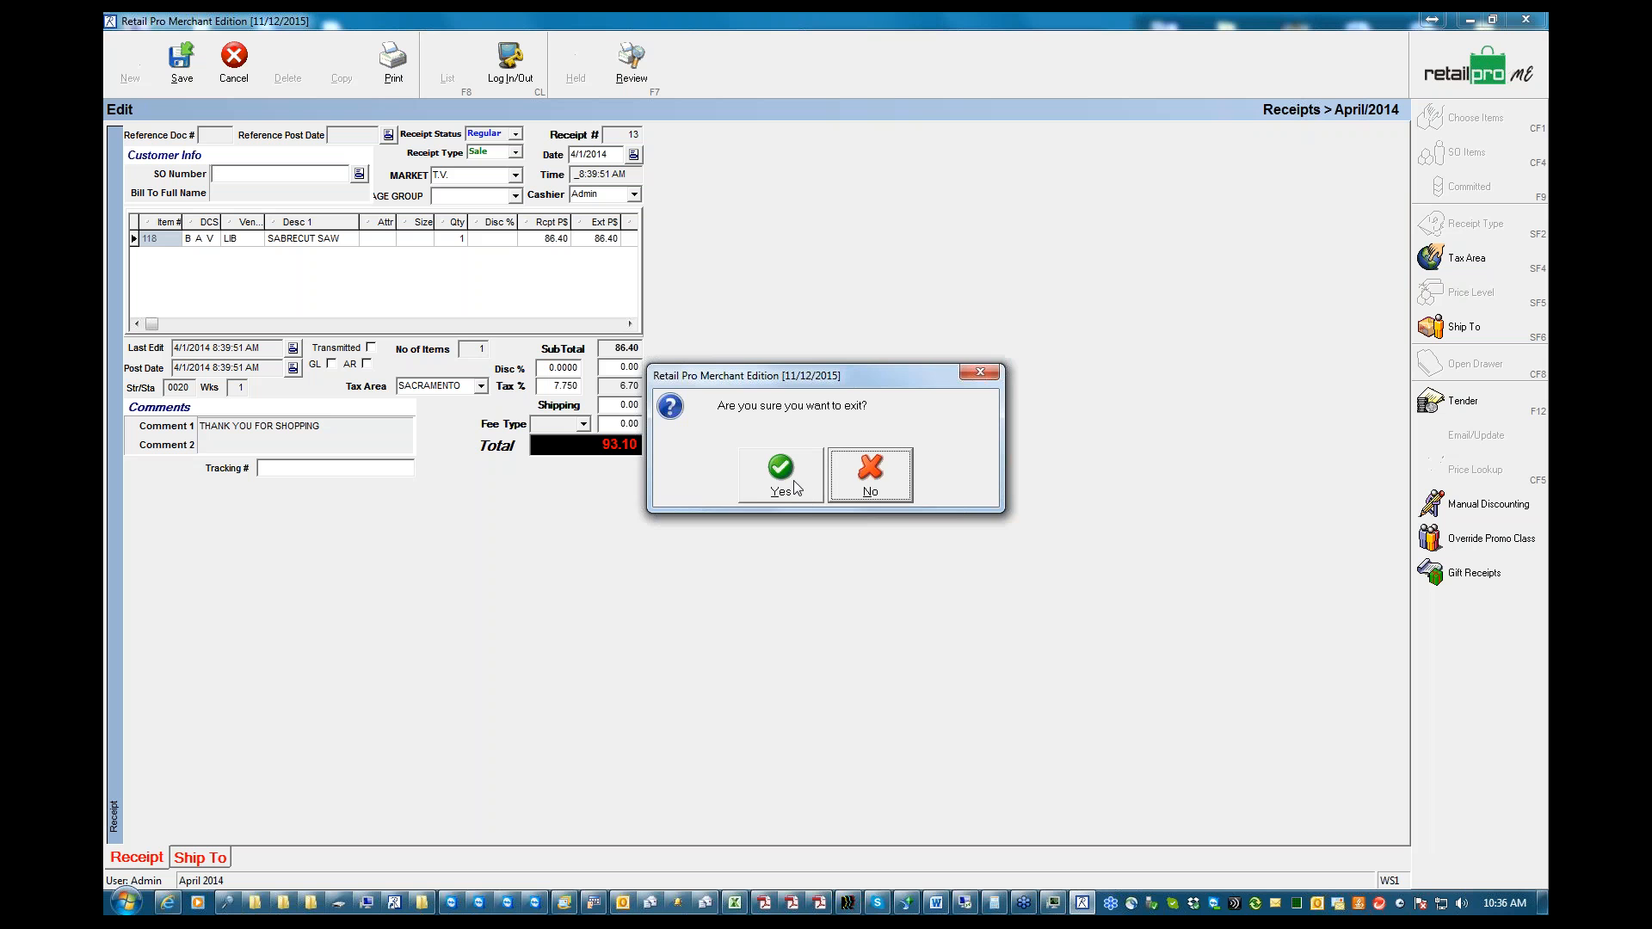
click(870, 472)
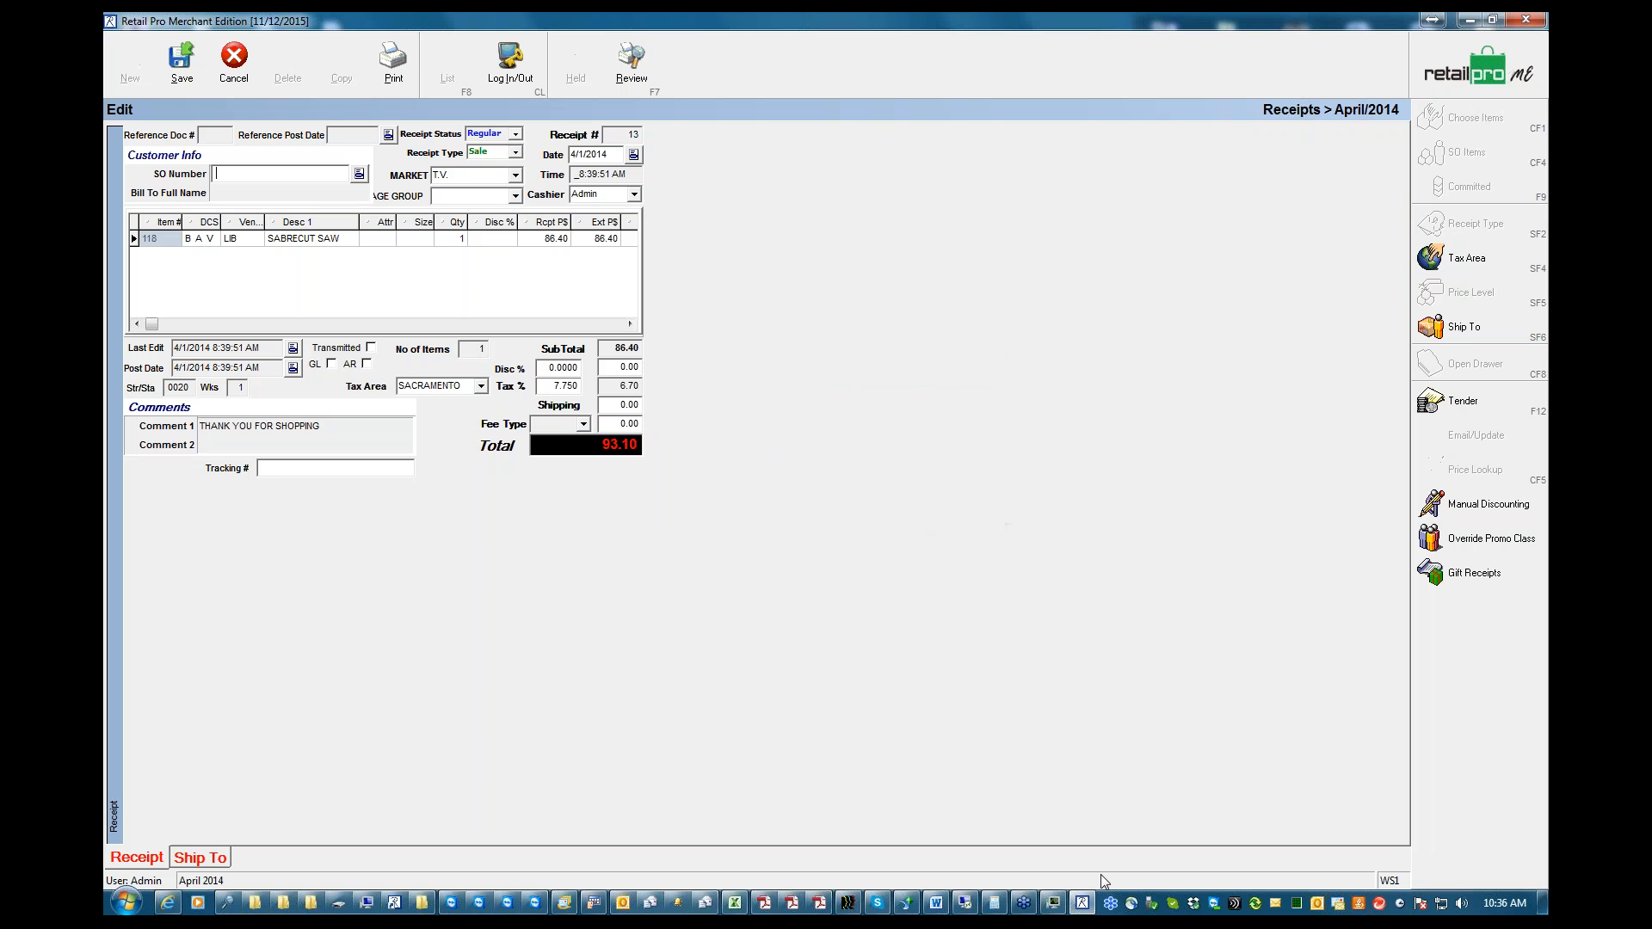
Switch to Windows Task Manager and force the Retail Pro Merchant Edition task to end immediately
click(1058, 908)
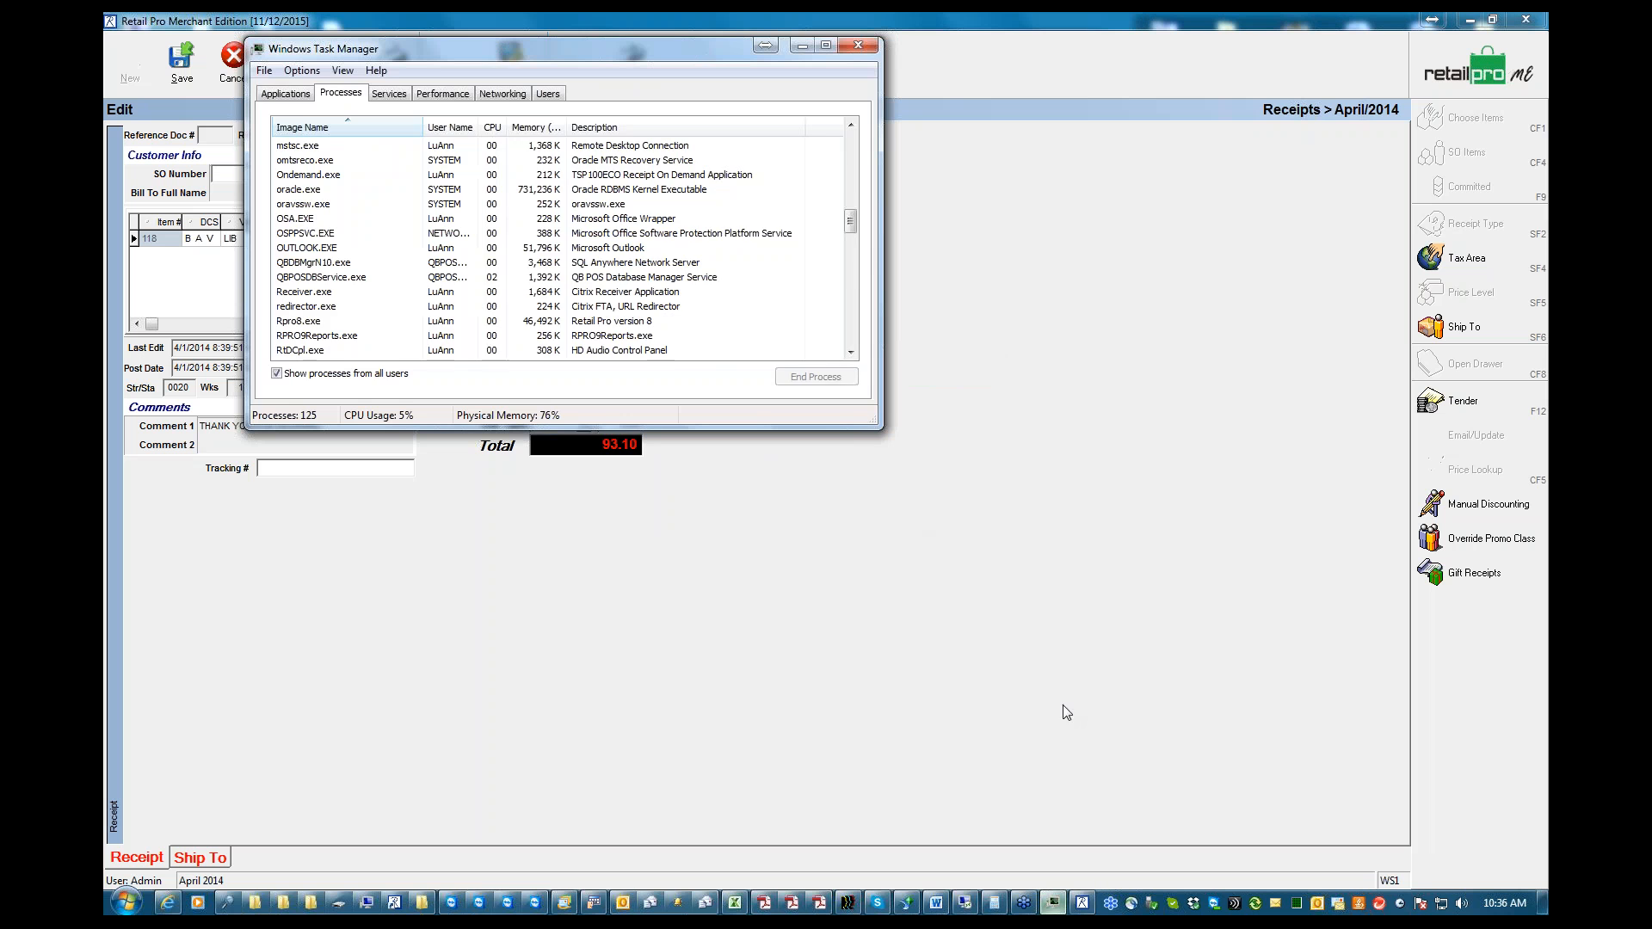
click(284, 95)
click(336, 338)
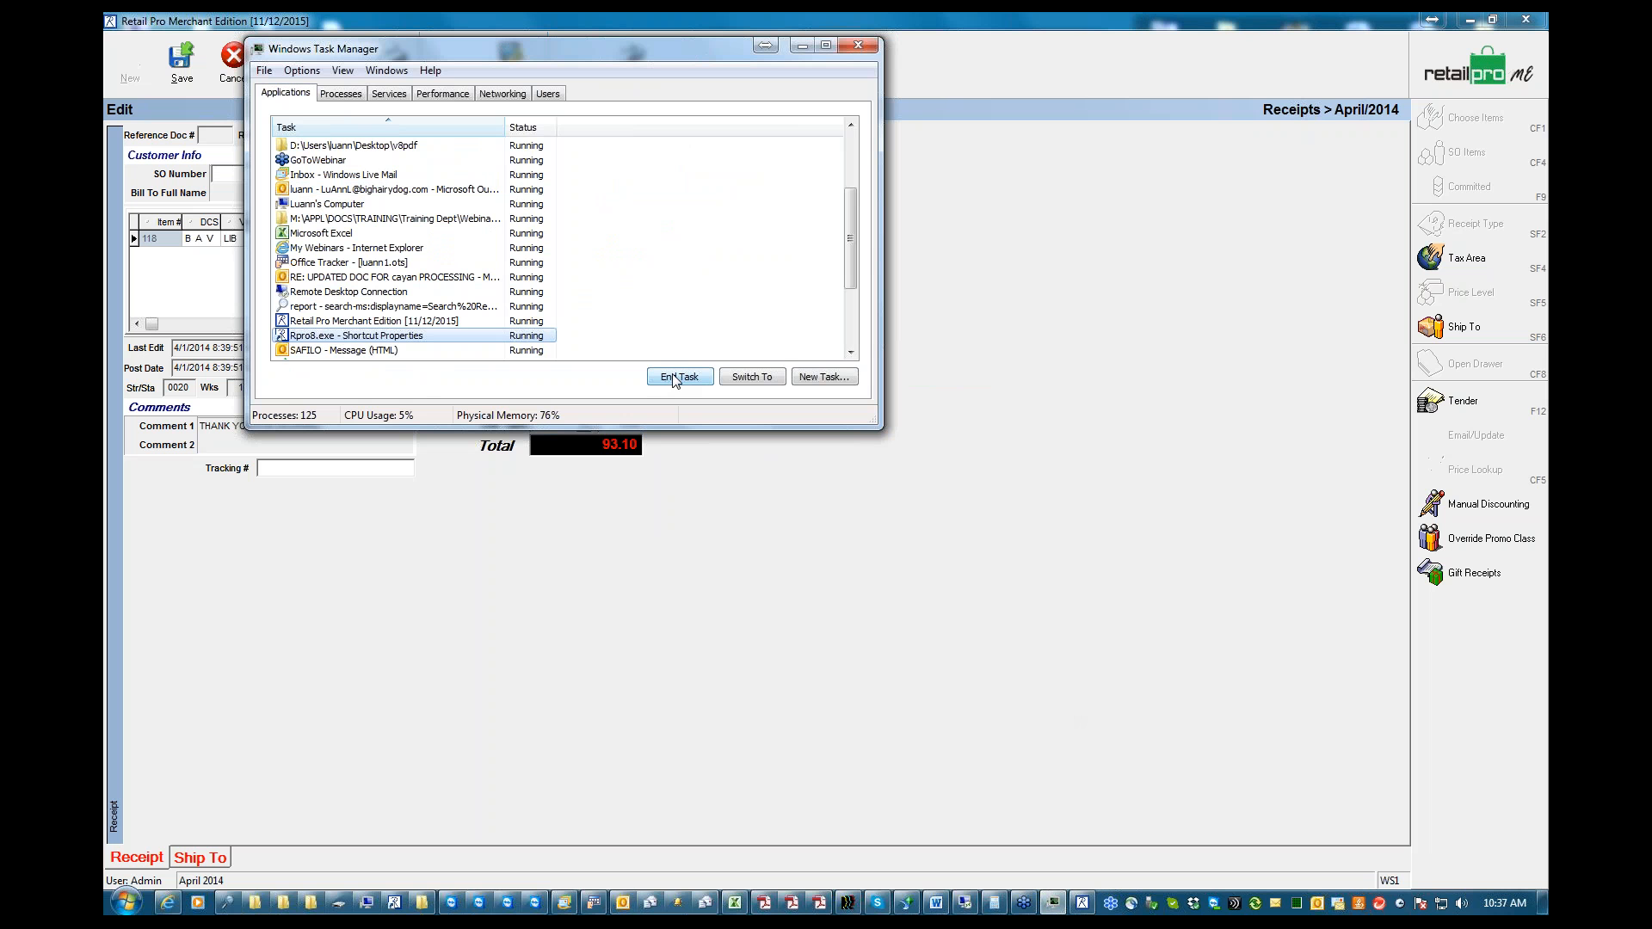
click(361, 321)
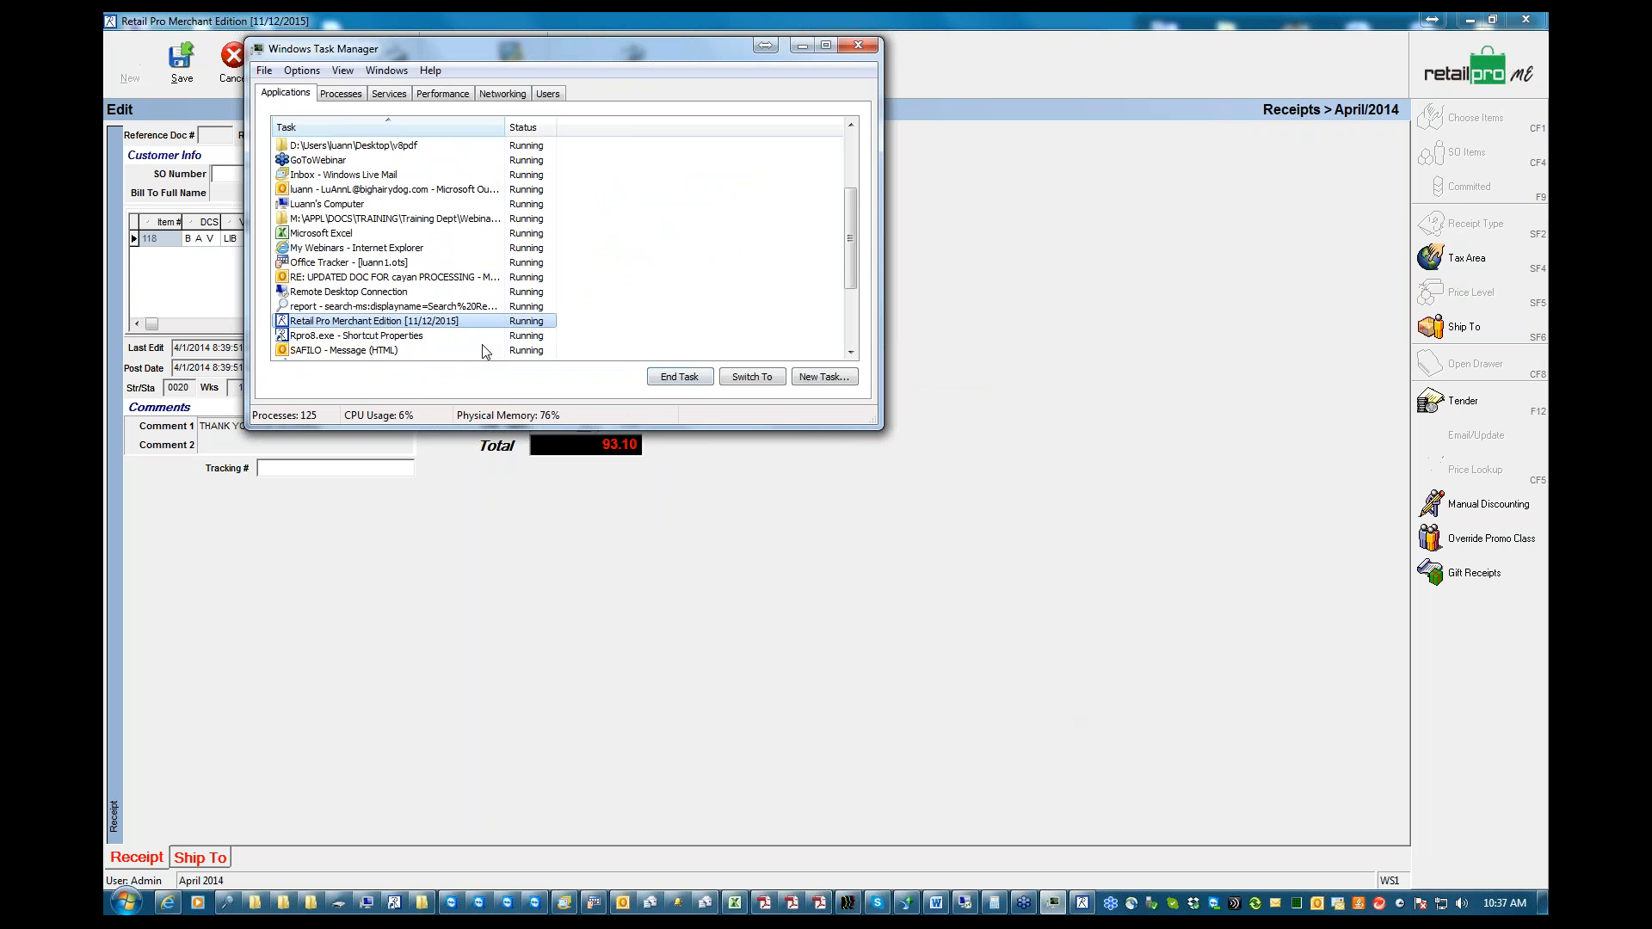
click(686, 380)
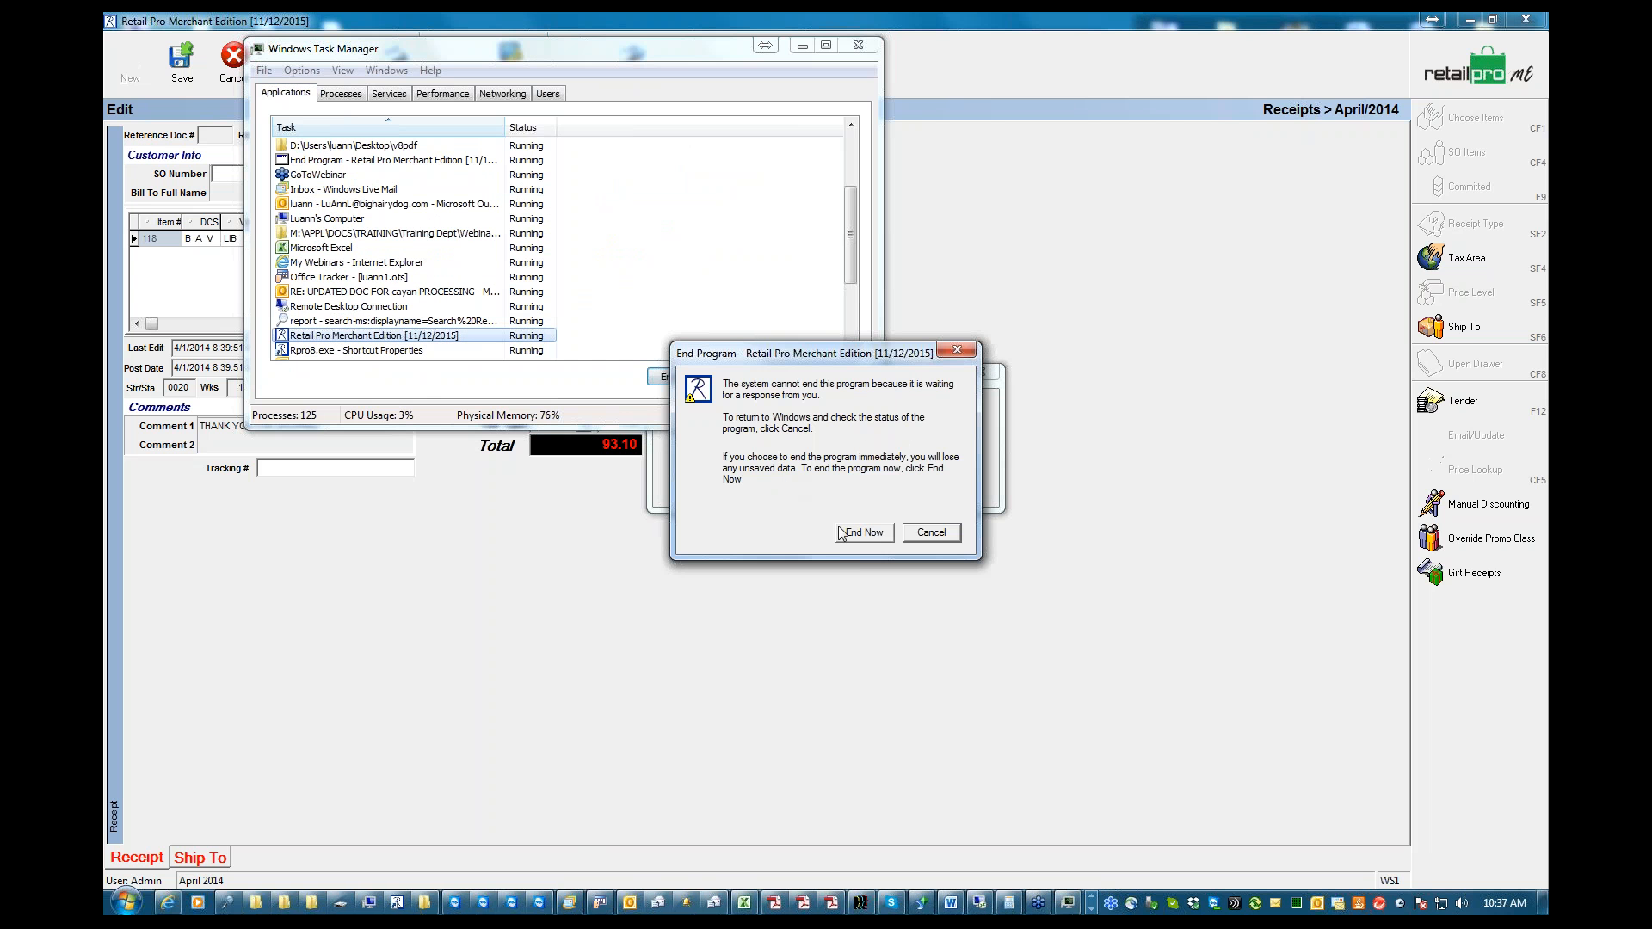
click(848, 533)
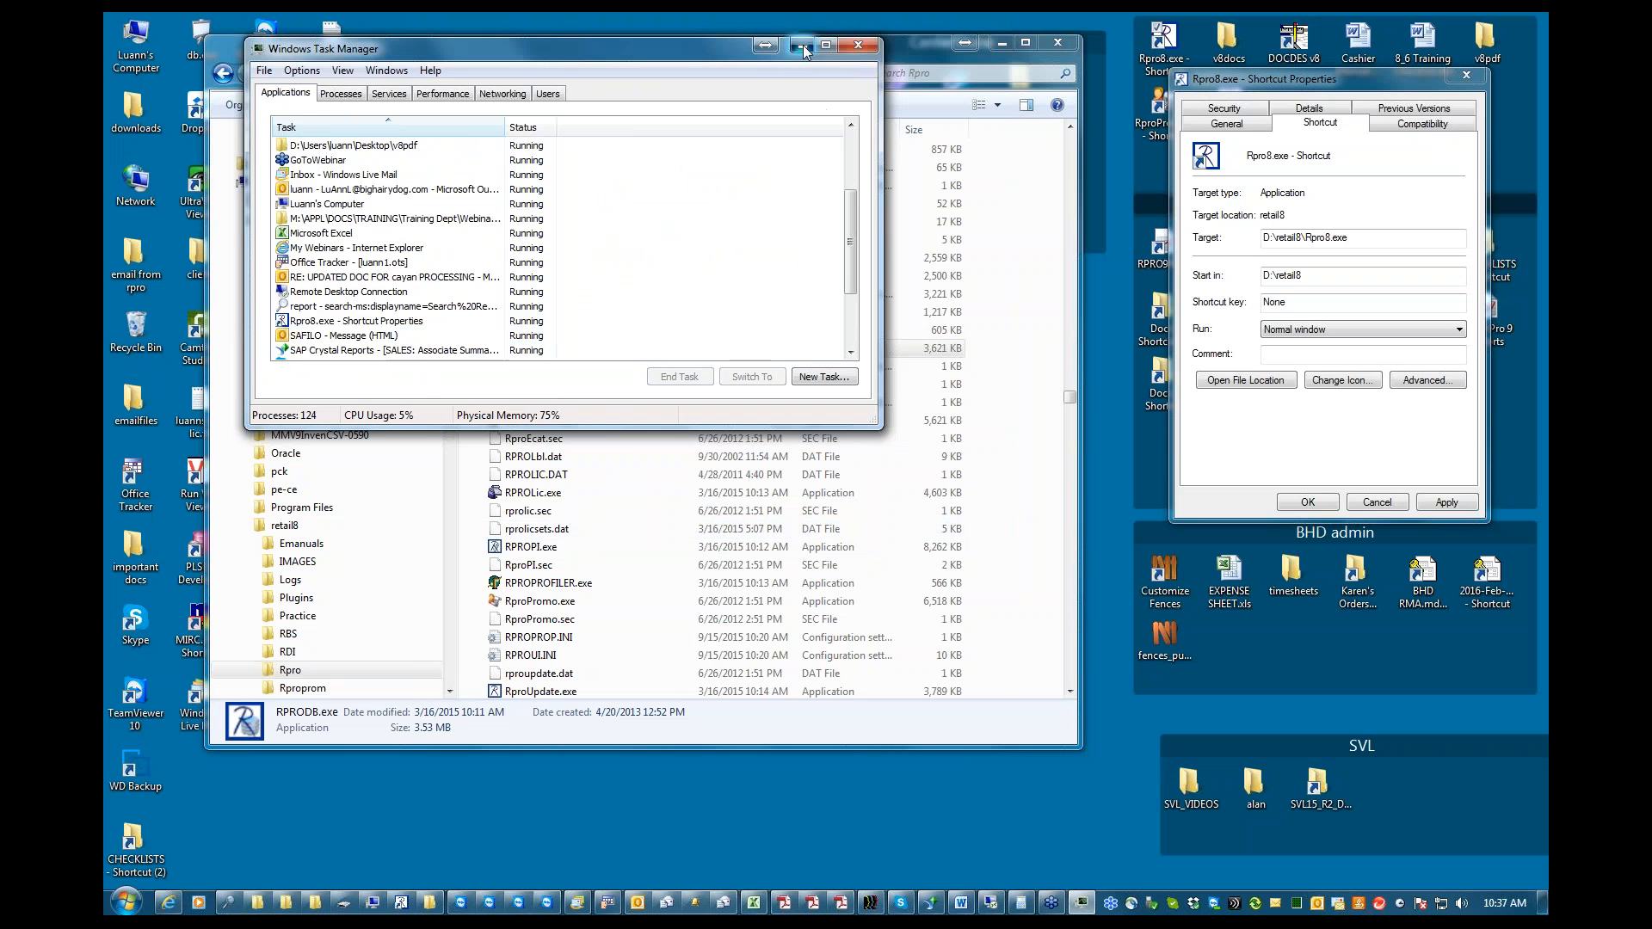
Minimize Task Manager and the file window, relaunch Retail Pro from its desktop shortcut, and log on with the account password
click(801, 45)
click(1001, 45)
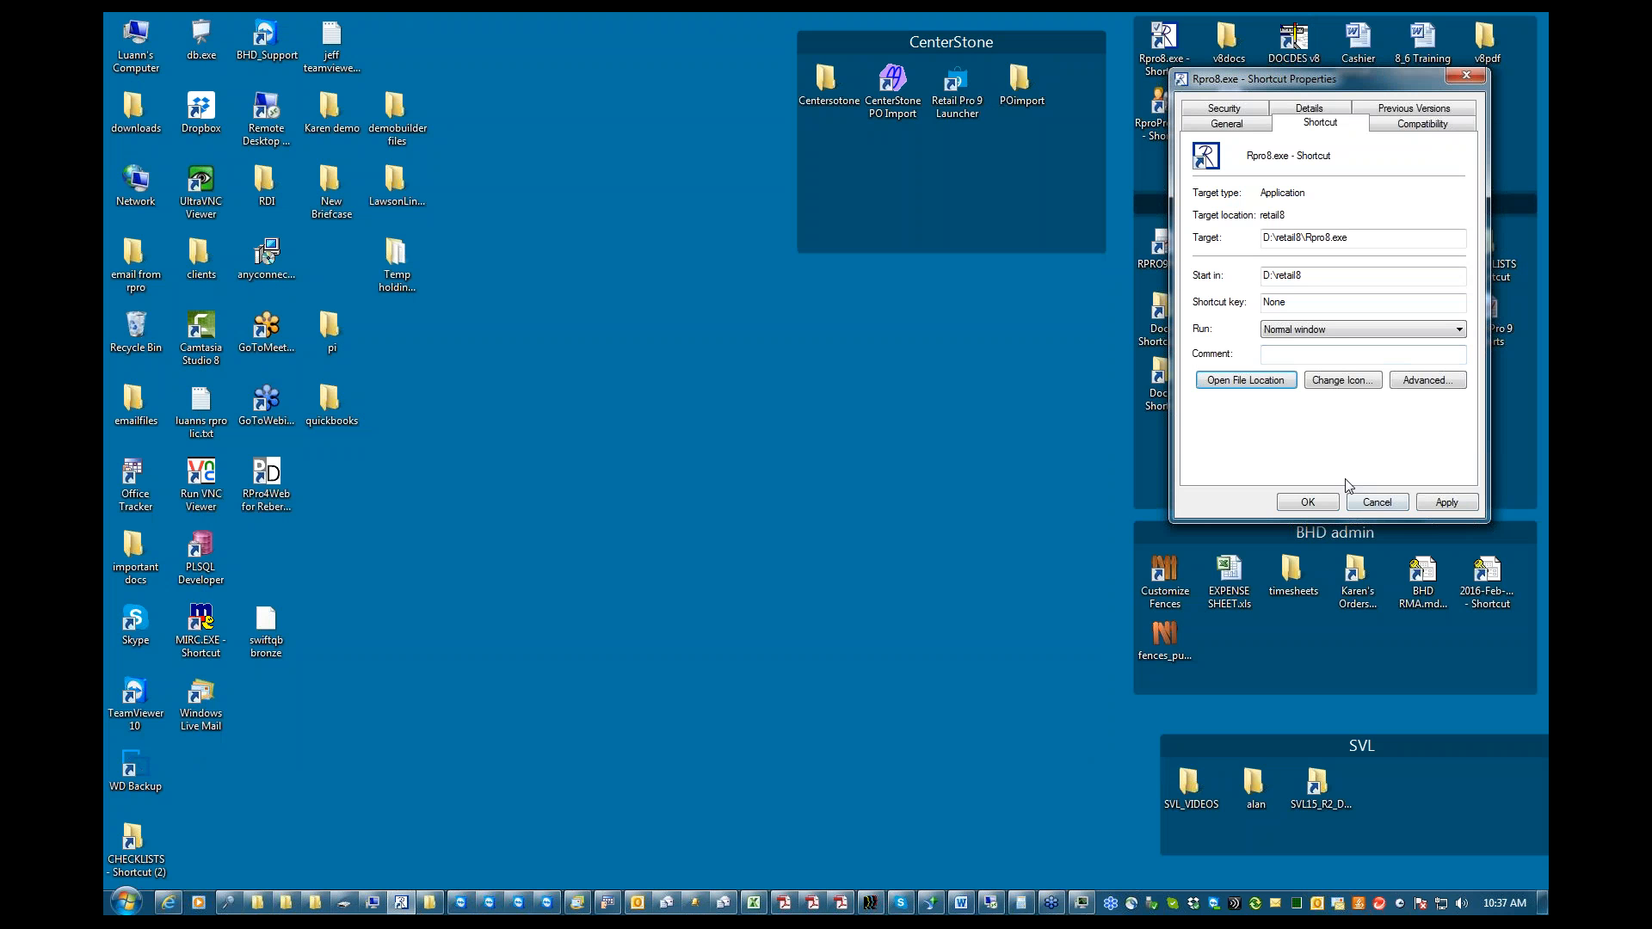
click(1164, 43)
double_click(1163, 43)
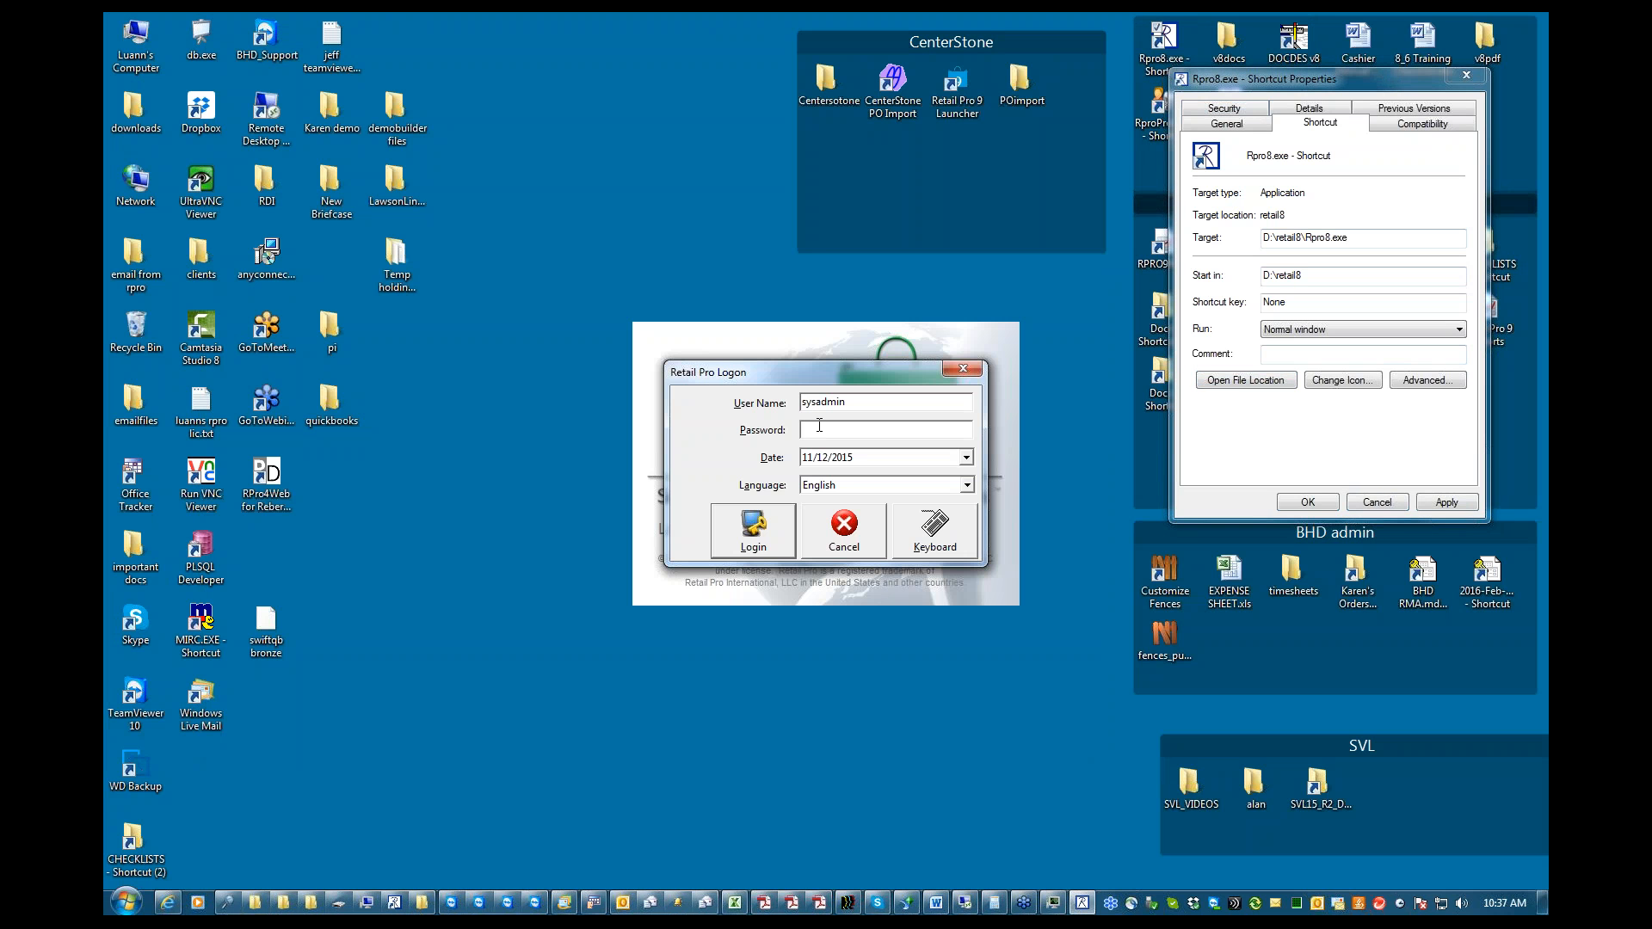
text(sysadmin)
key(Return)
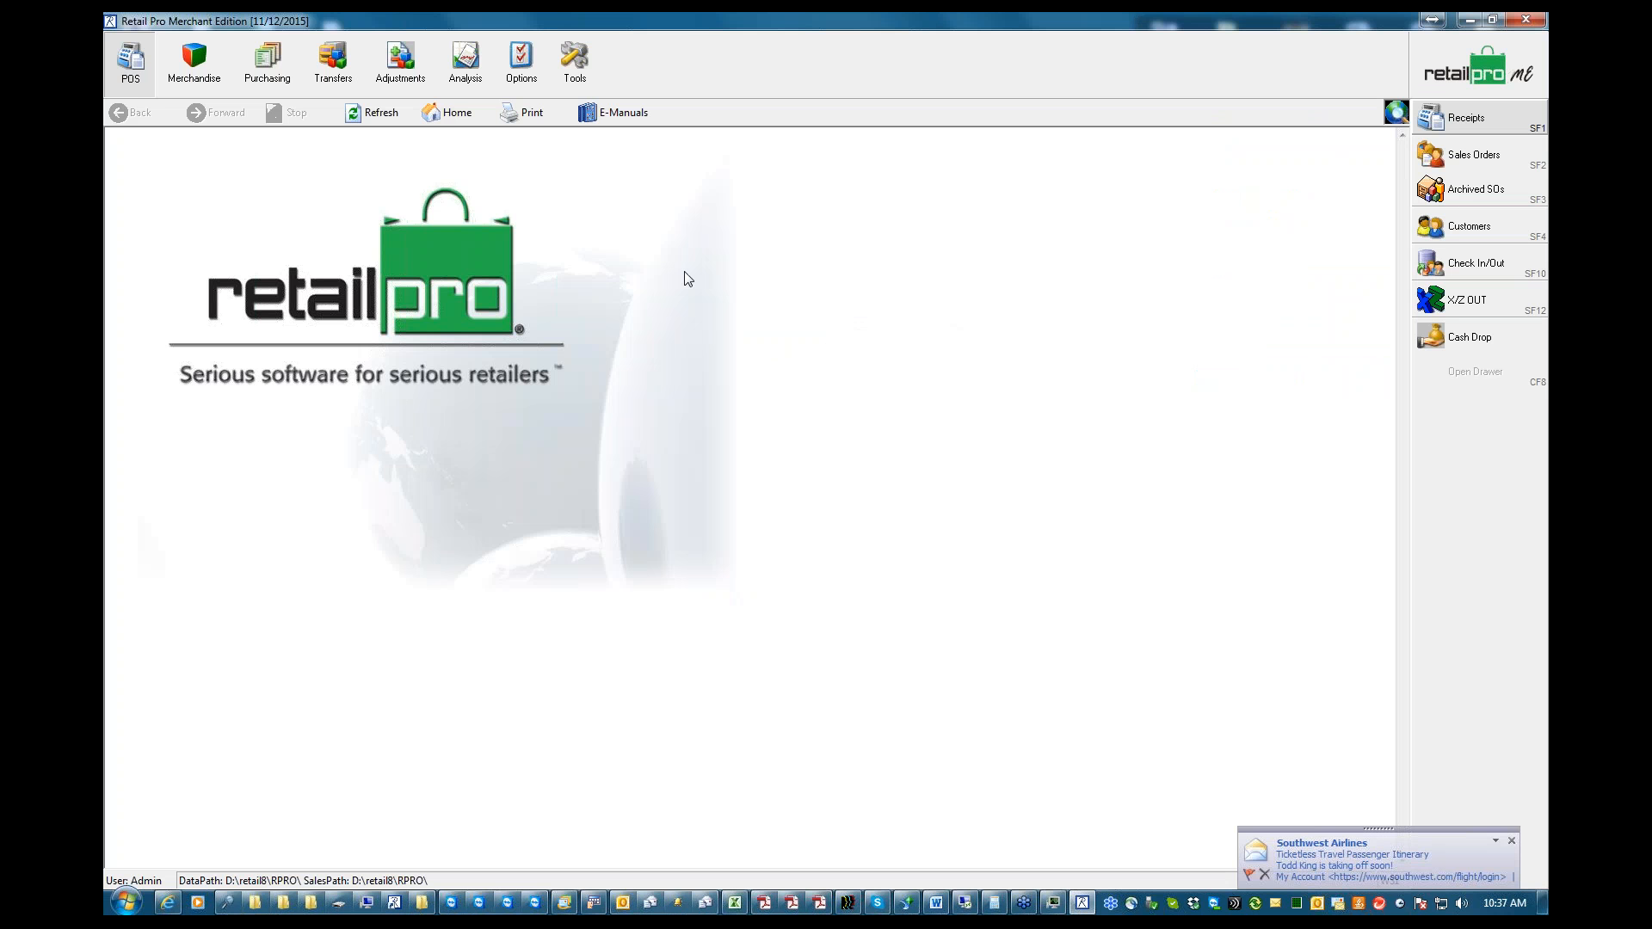
Open the point-of-sale receipts and display the documents for April 2014
click(1466, 119)
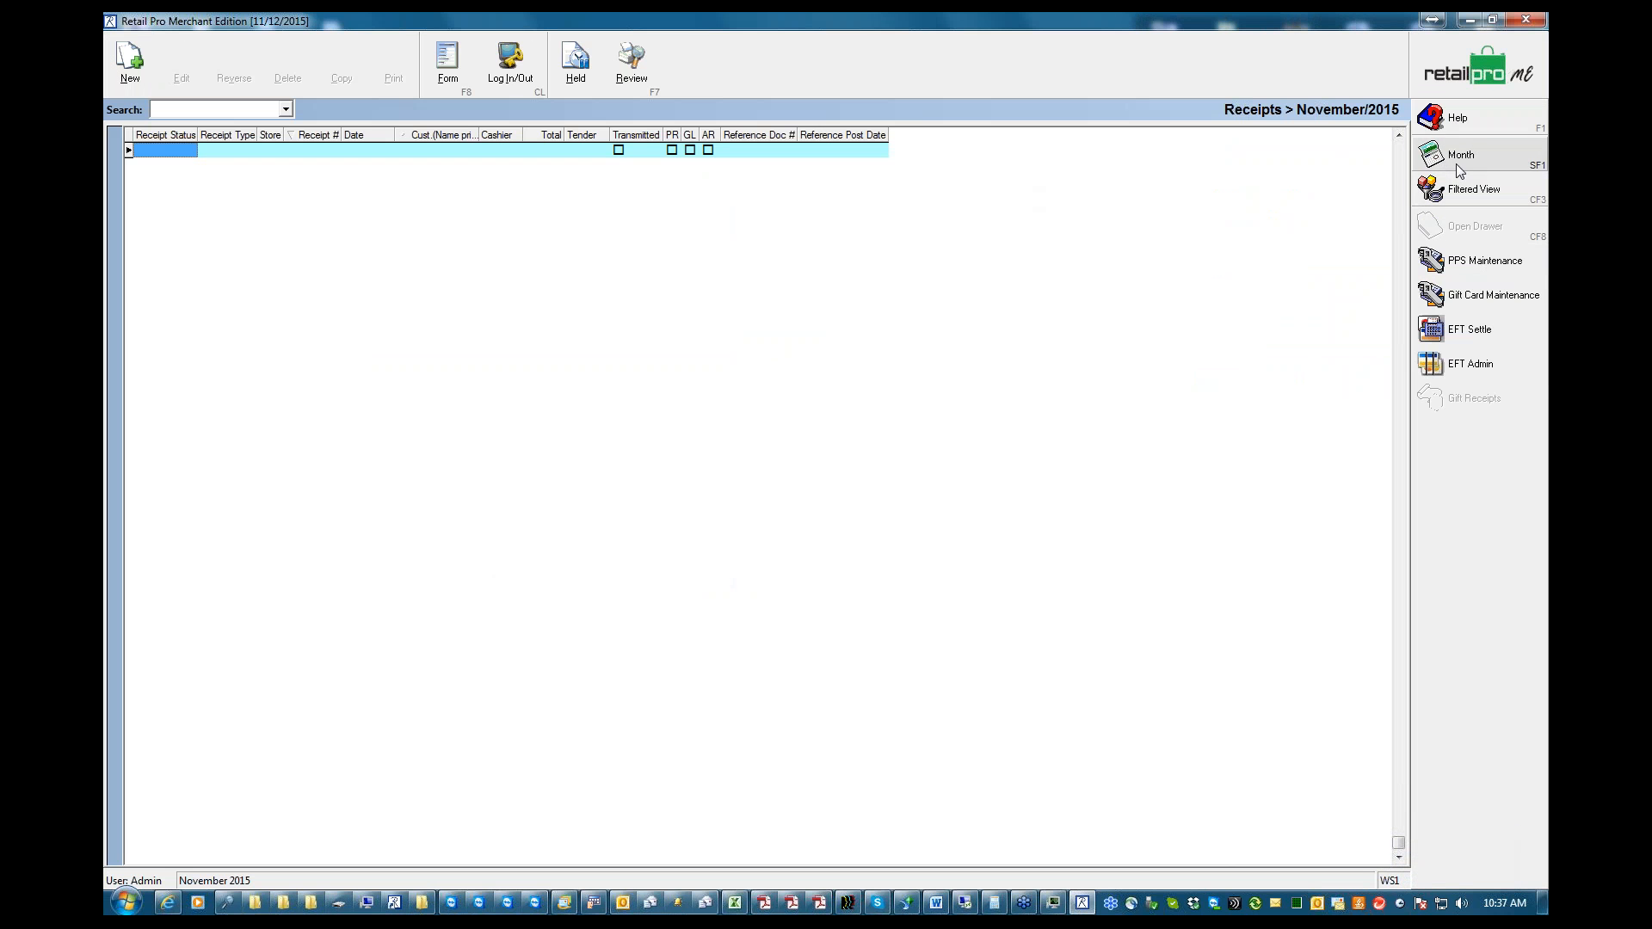
click(1455, 155)
click(408, 401)
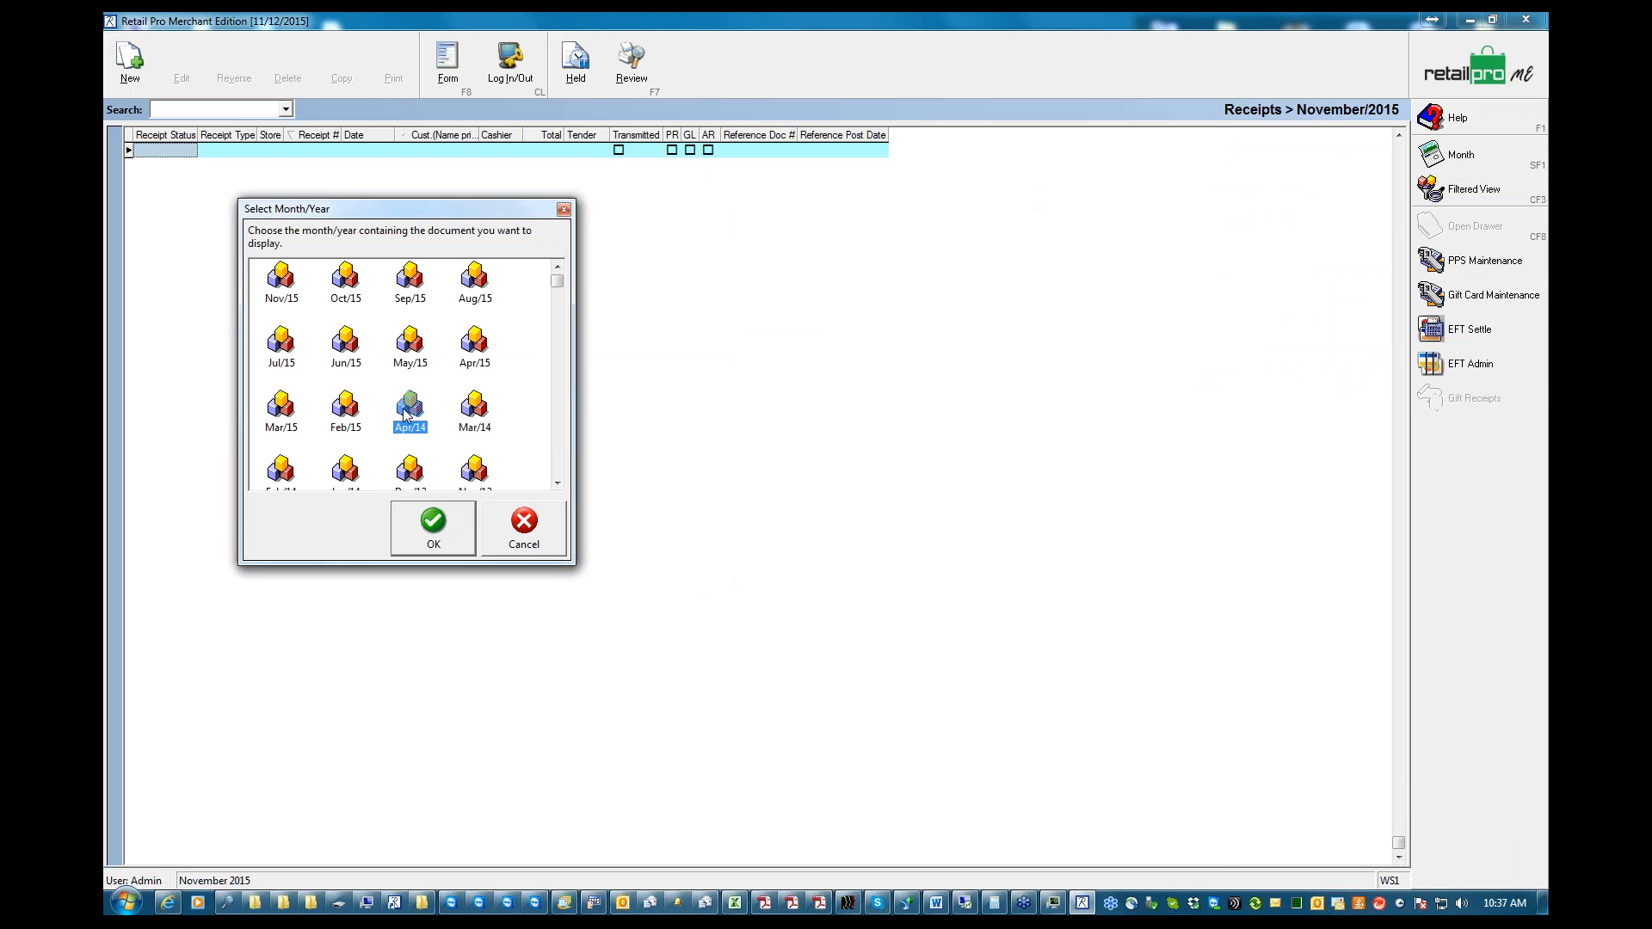
click(429, 542)
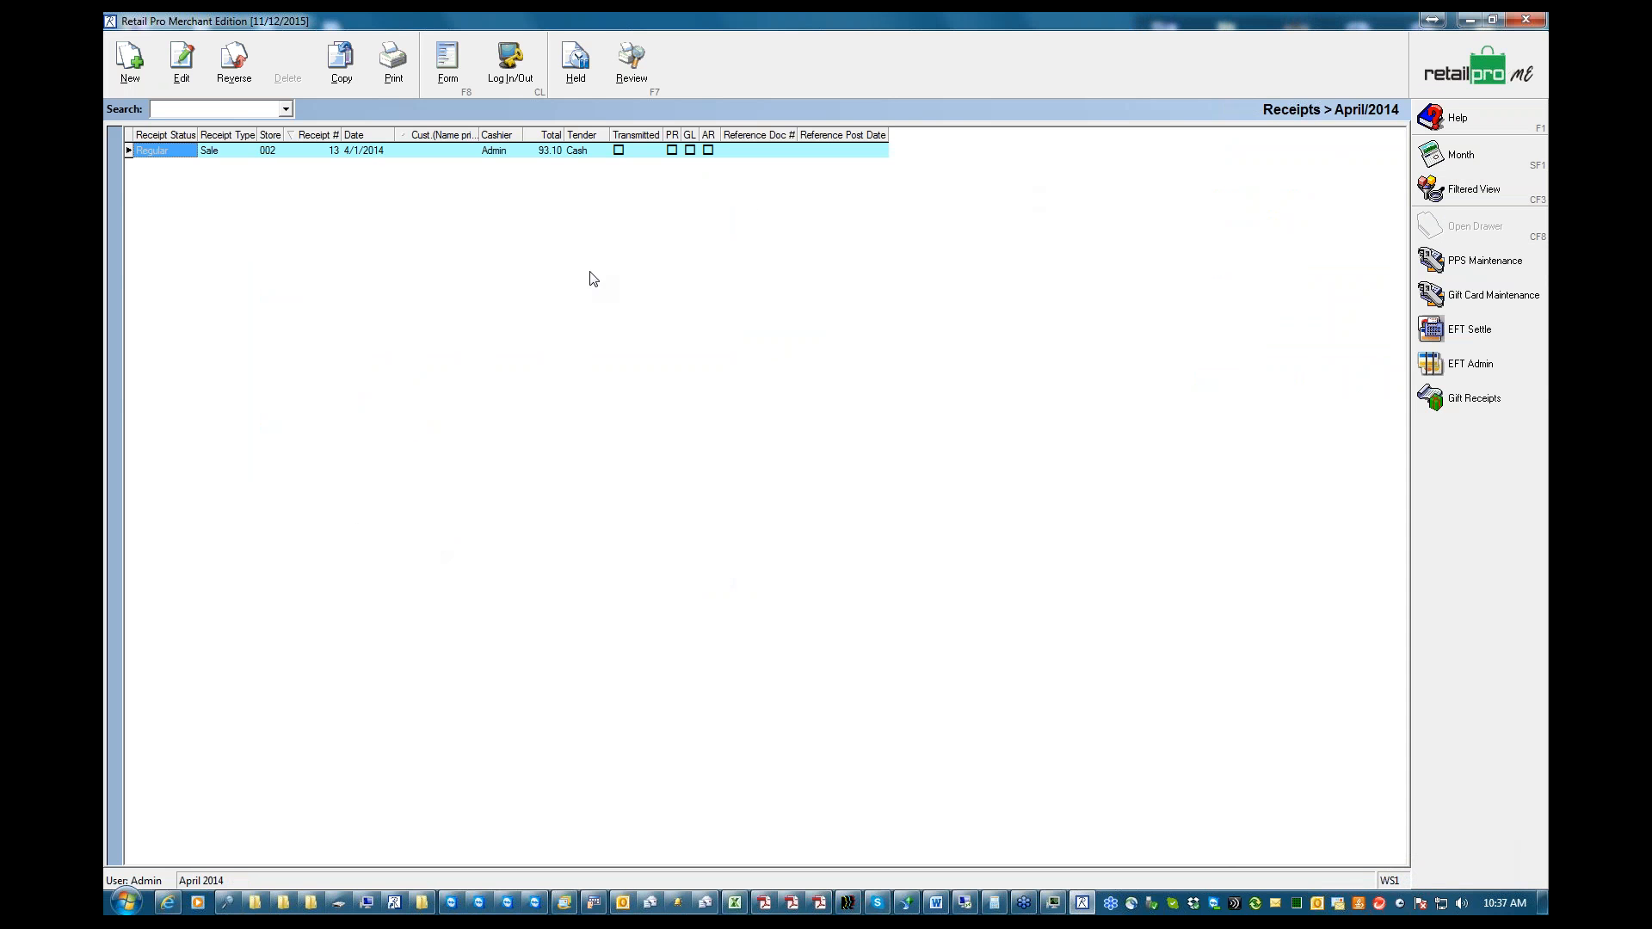
Leave the receipts list for the Retail Pro home screen and launch the Reconstruct utility
click(1463, 56)
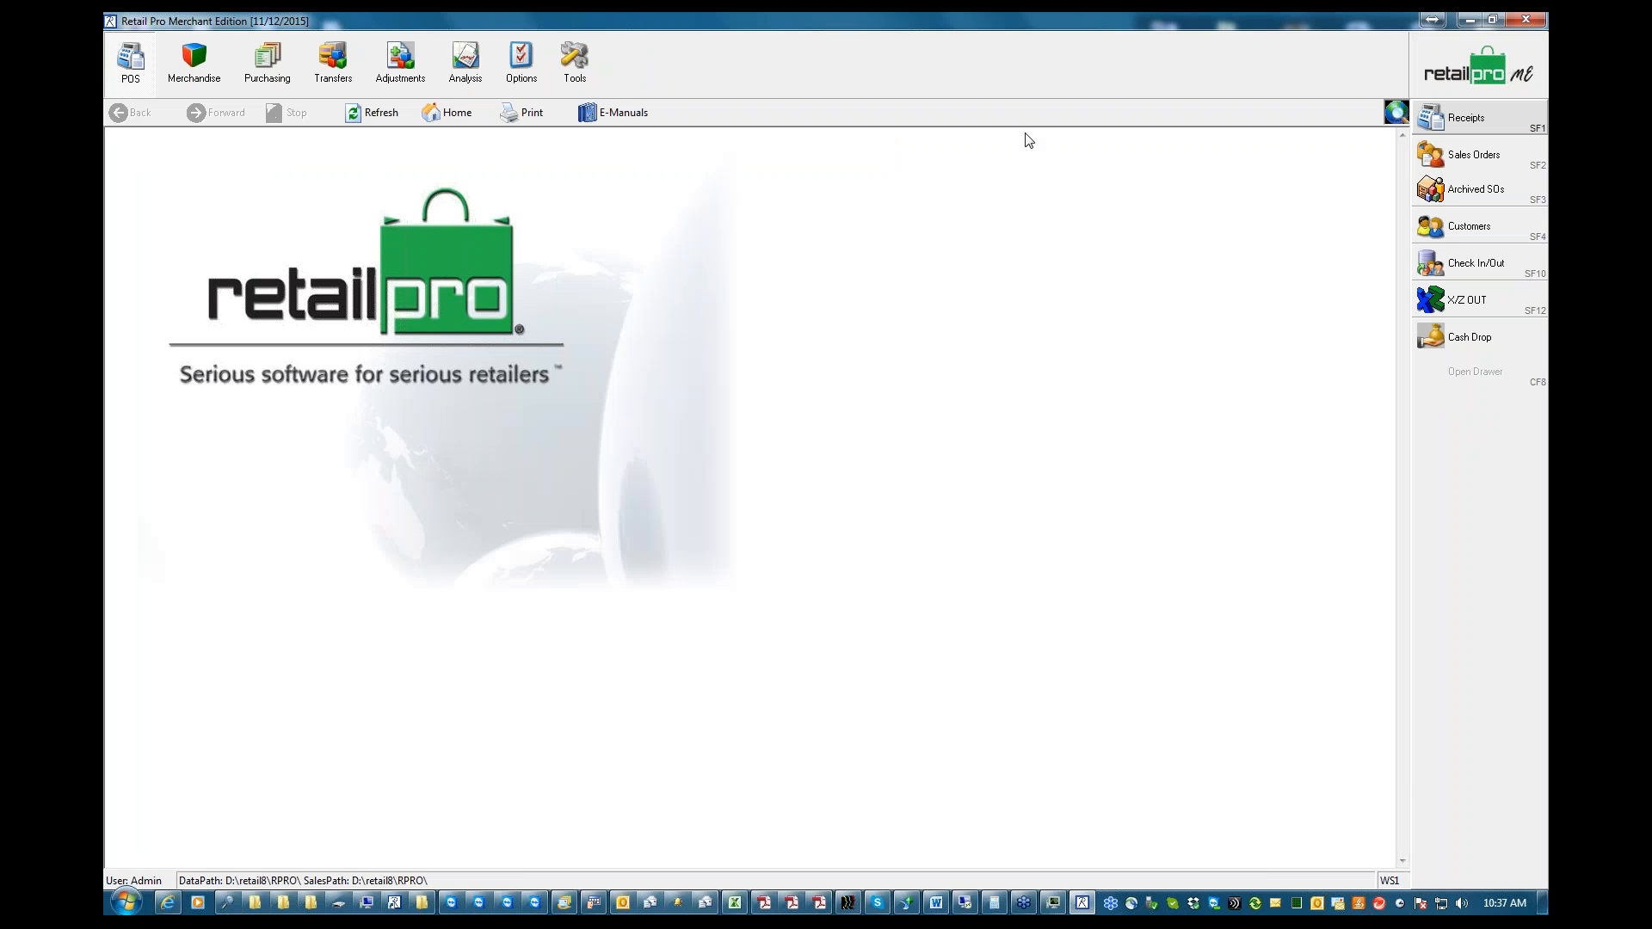
click(575, 59)
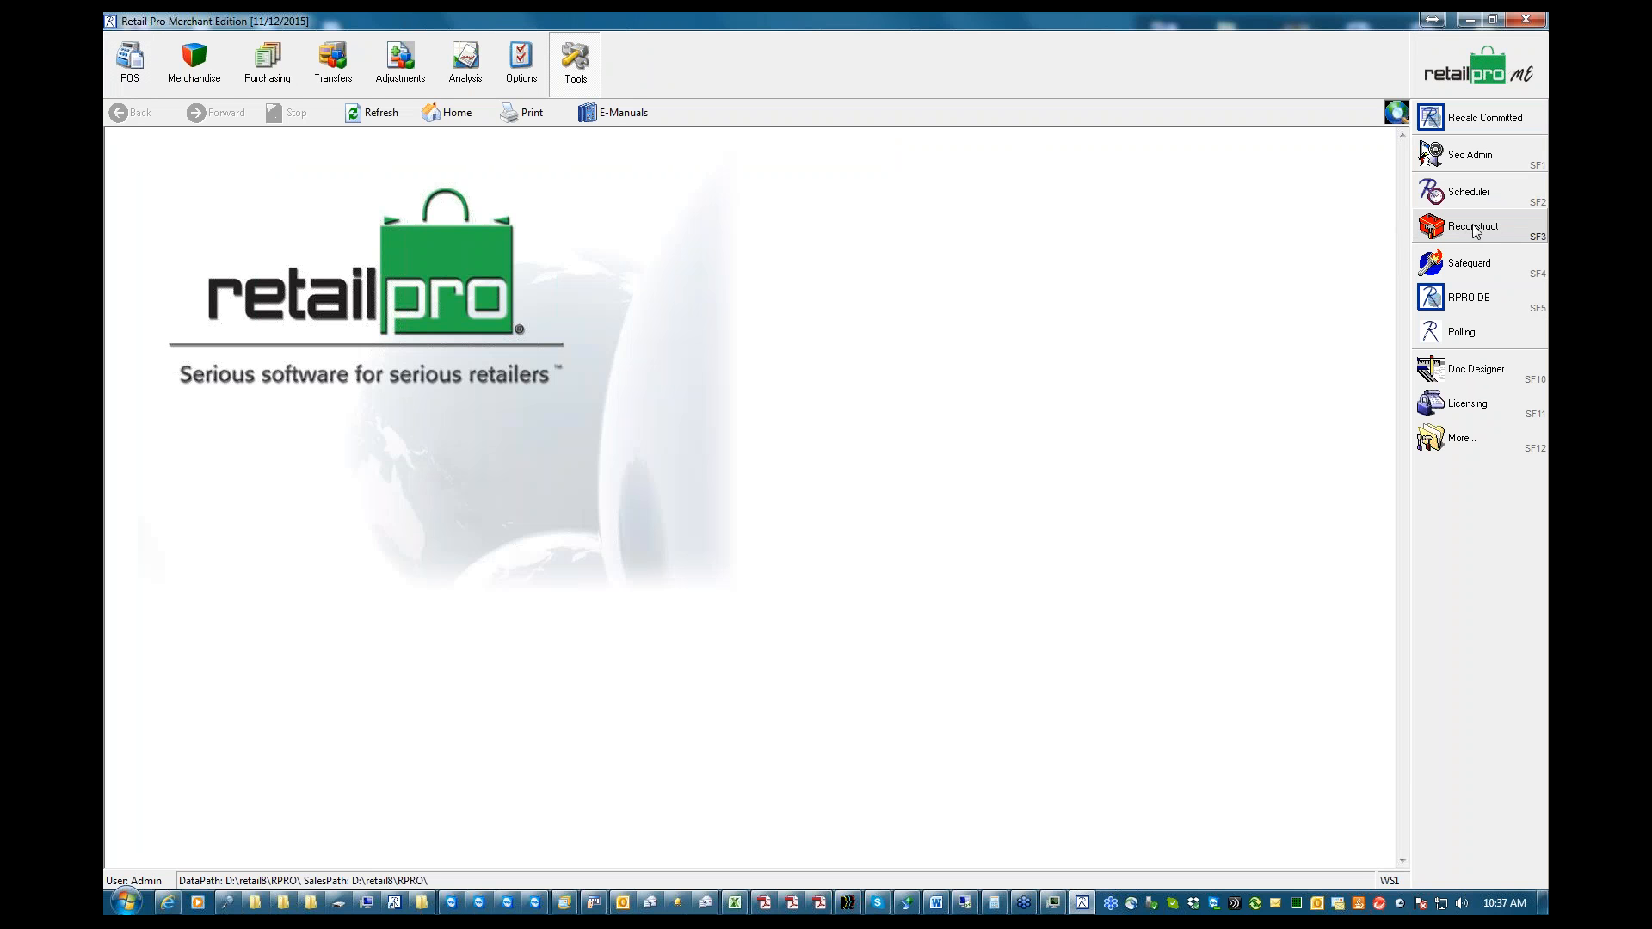
click(1467, 231)
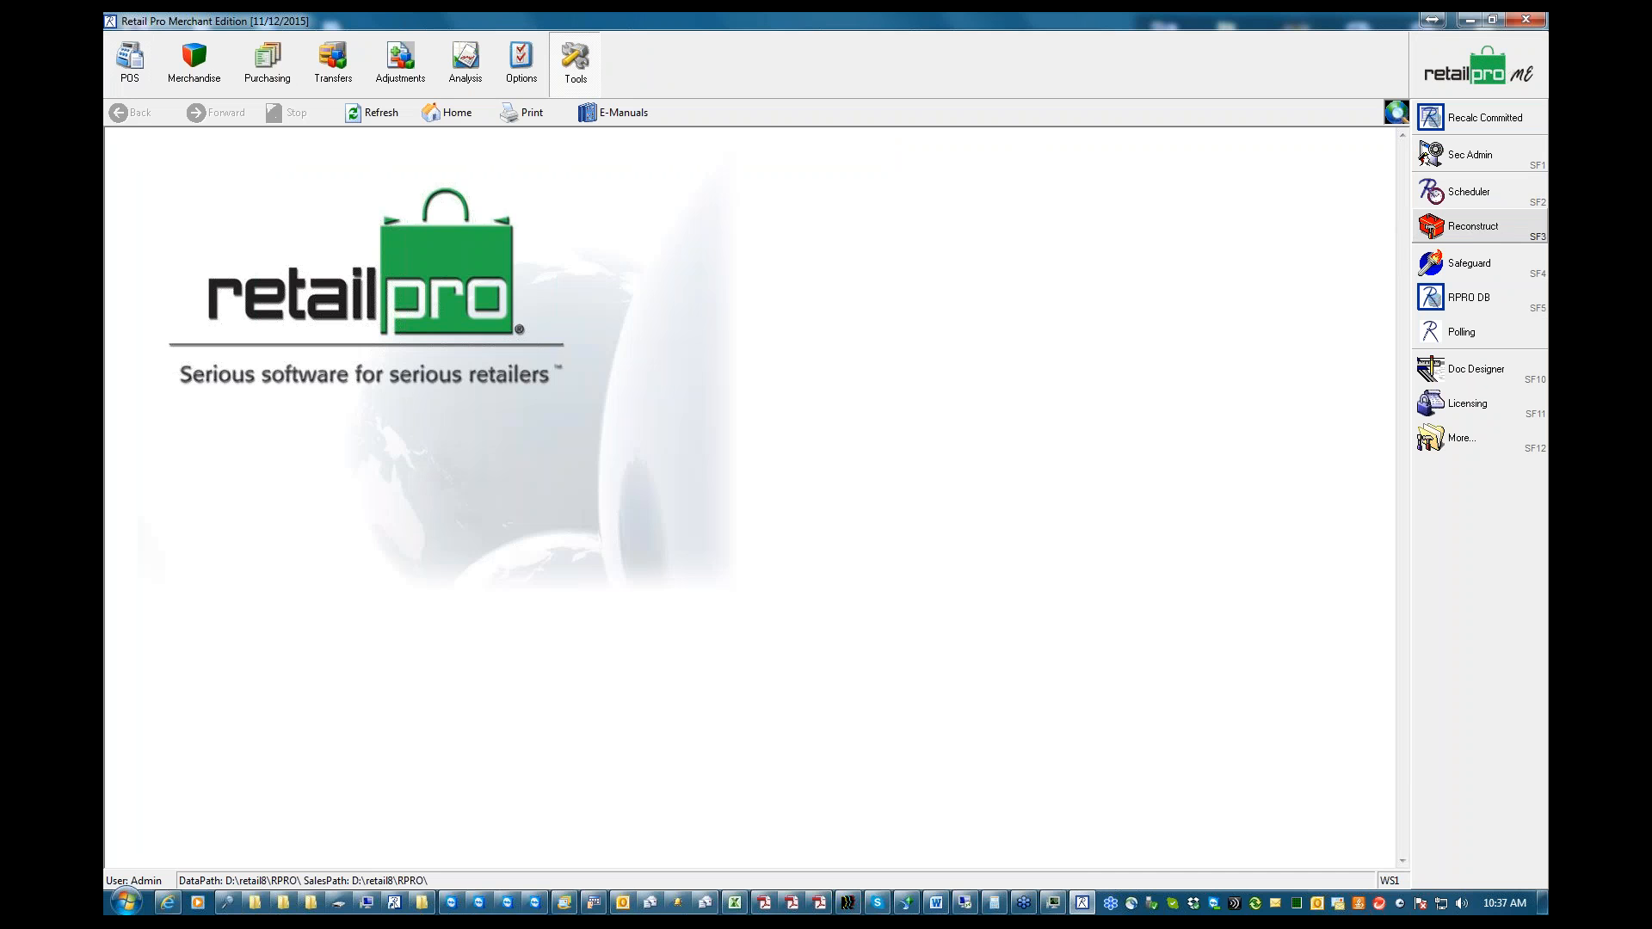
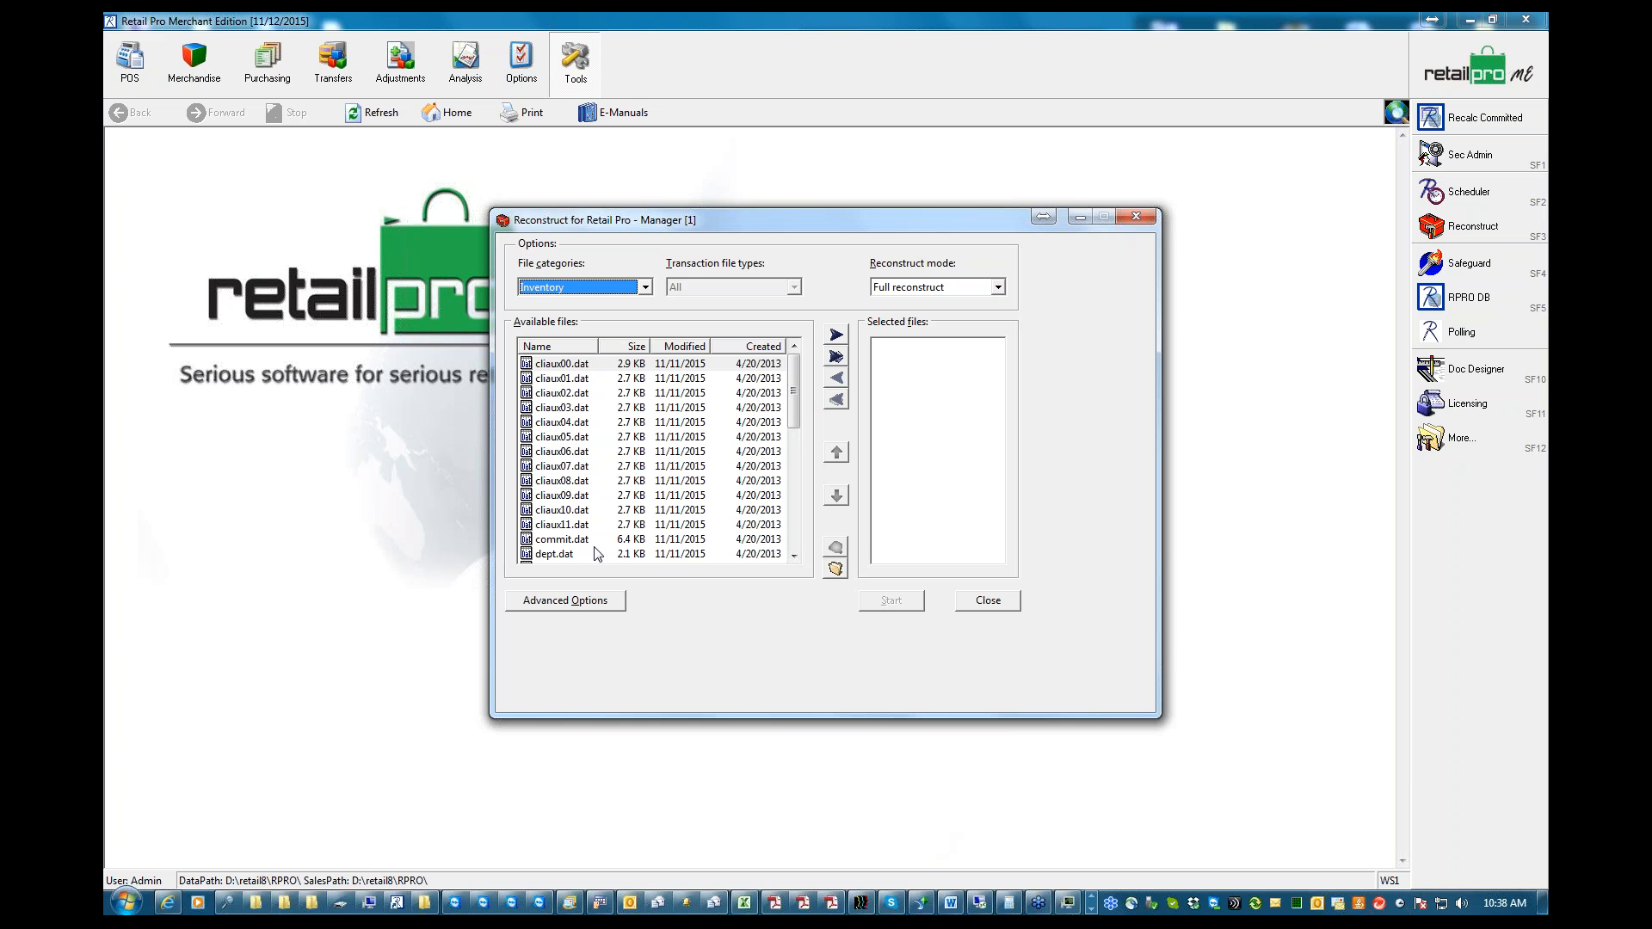
Review the Reconstruct file categories and browse the Inventory files available for reconstruction
click(645, 288)
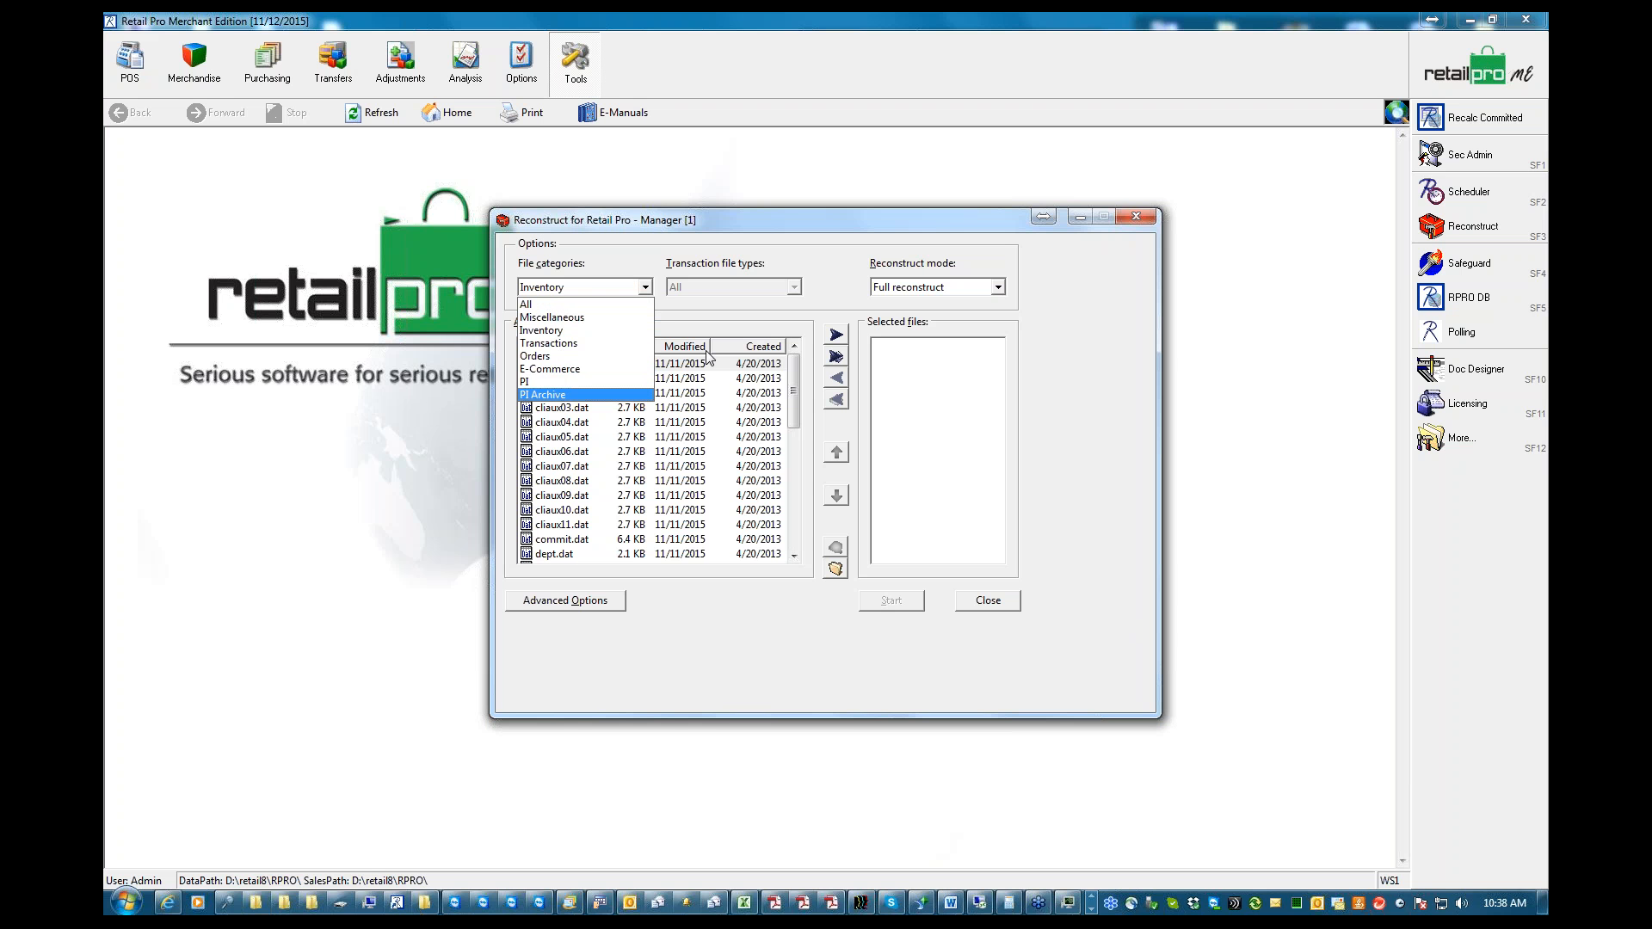
click(790, 382)
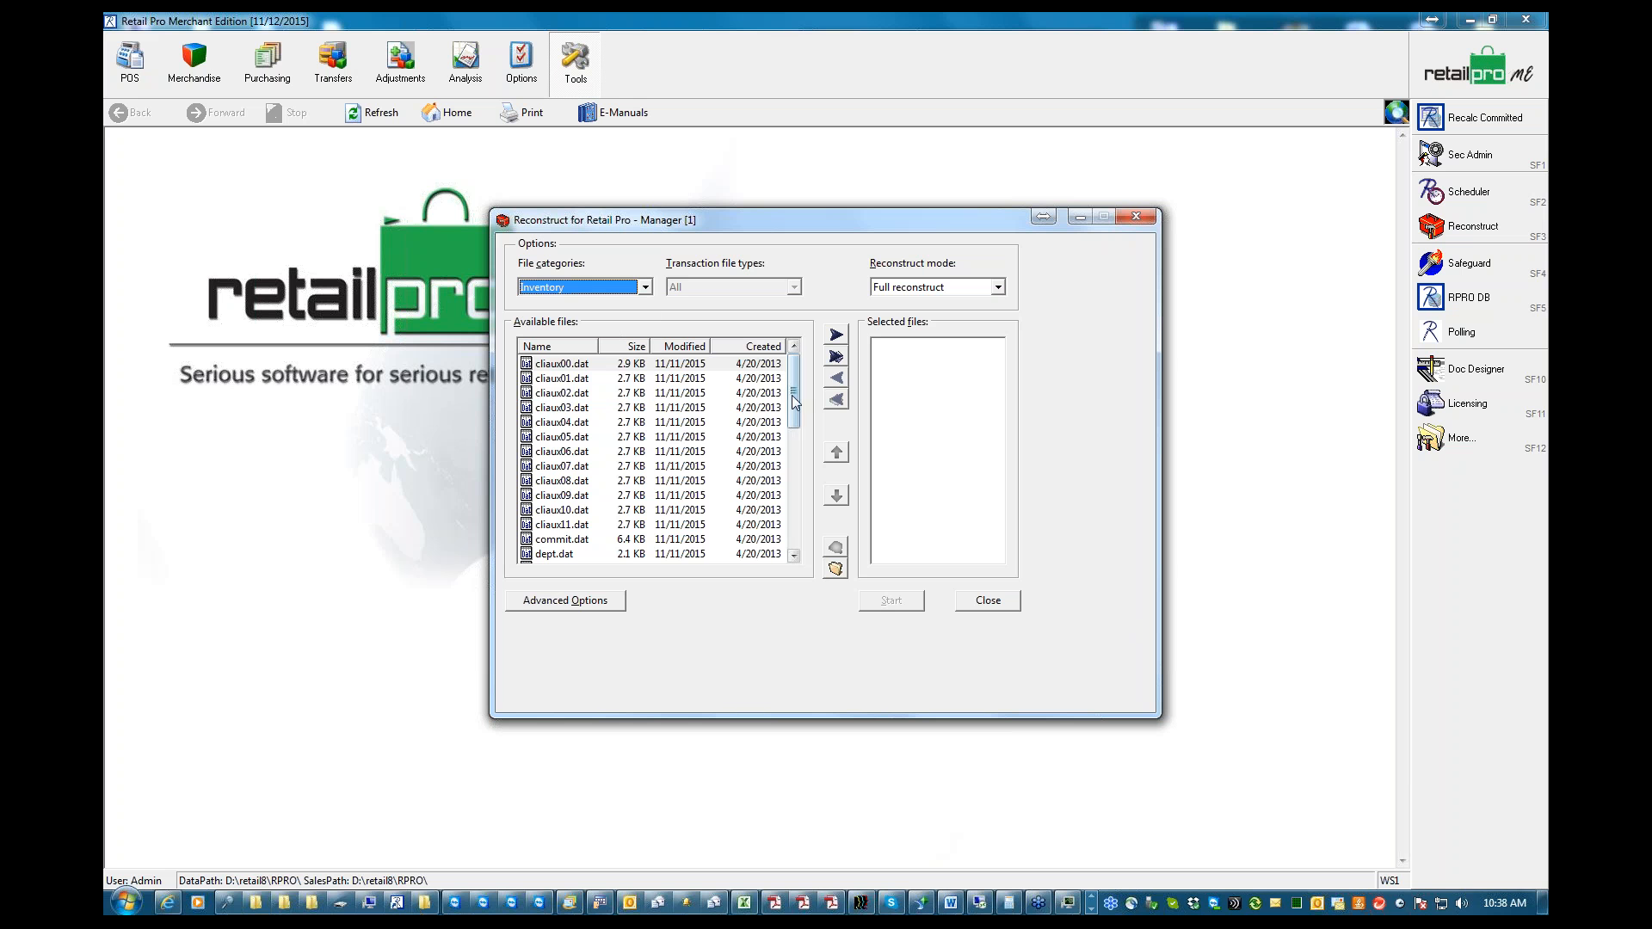
click(793, 557)
click(794, 557)
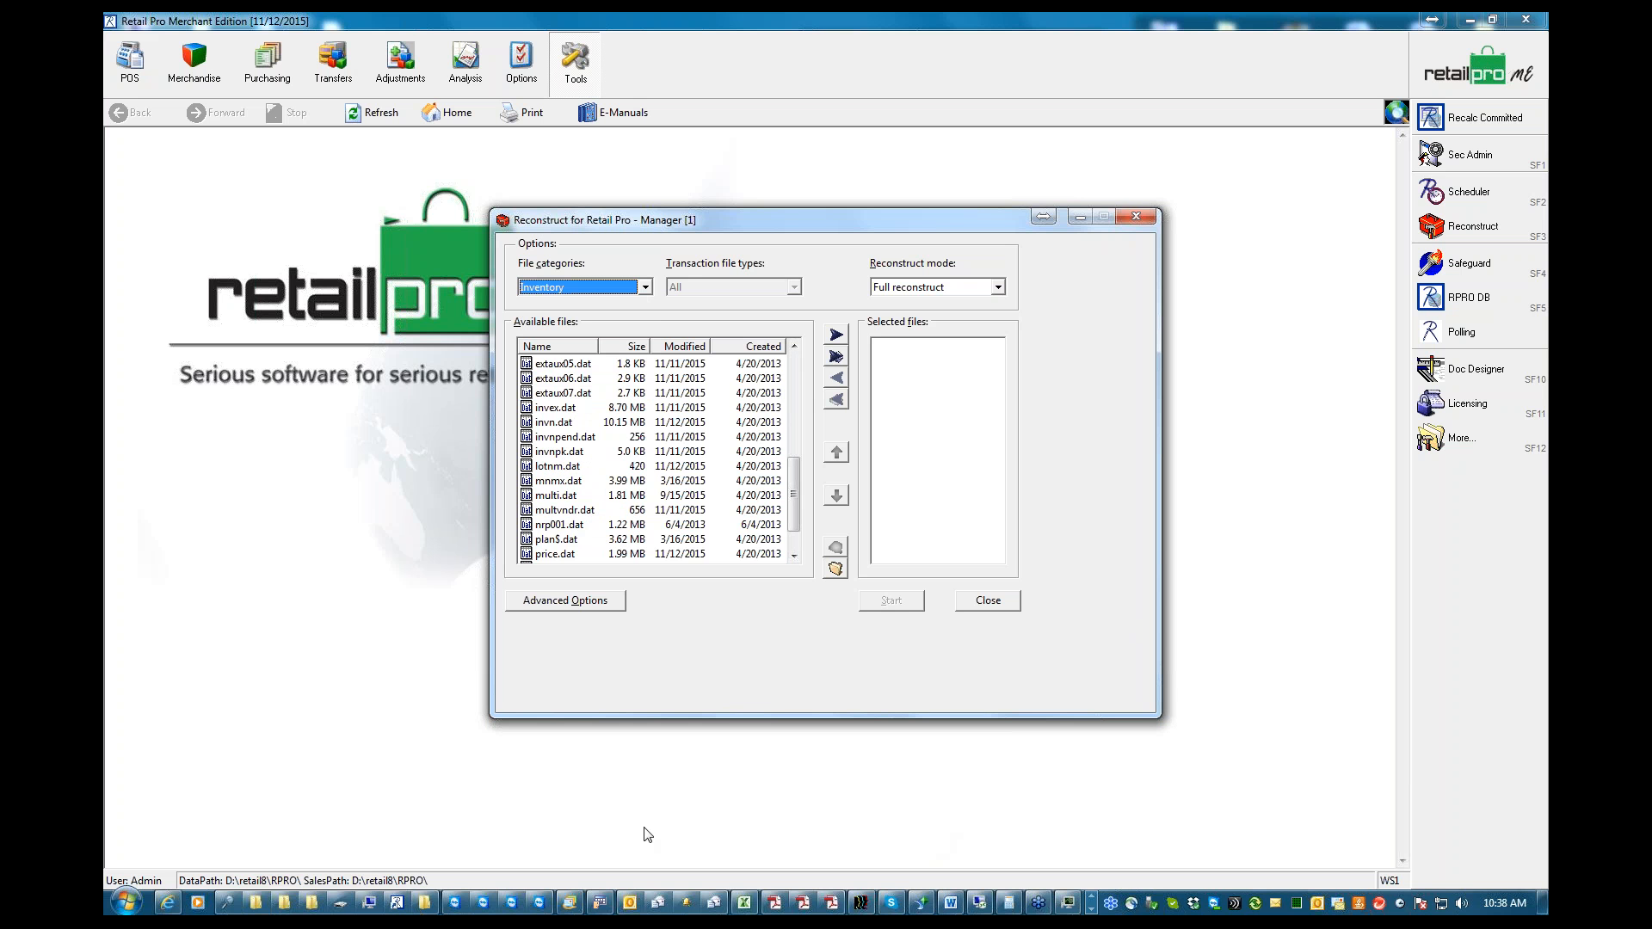
Switch to the Rpro folder window, inspect RC199903.DIA and RC199903.DAT among the receipt files, and minimize the window
click(422, 903)
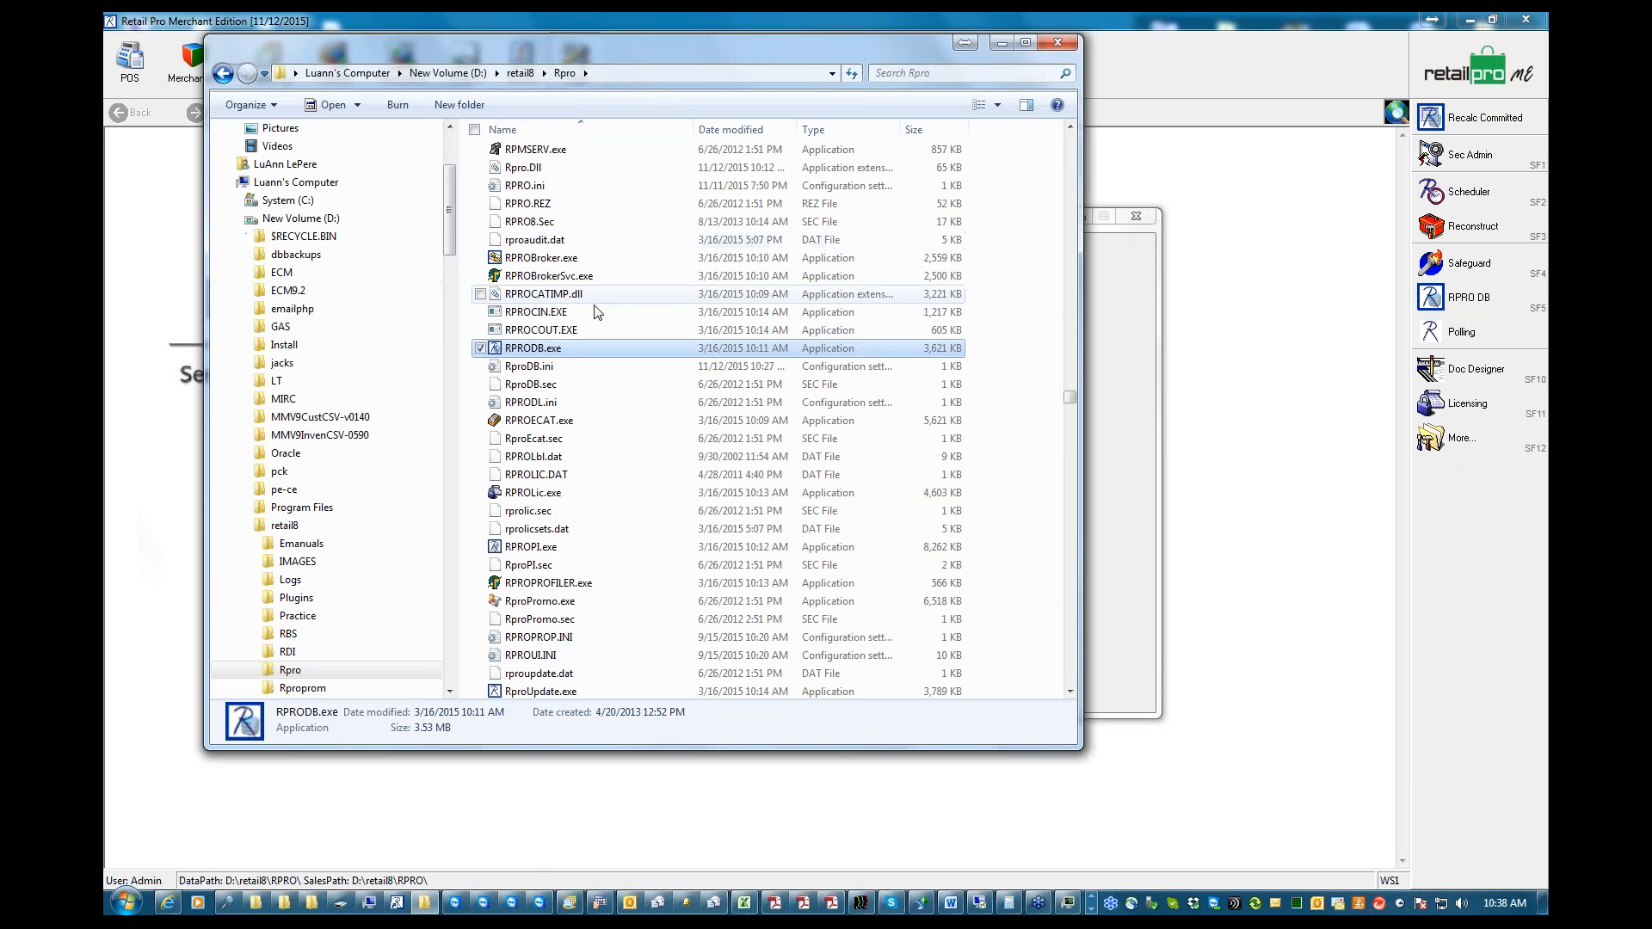
drag(1070, 396, 1071, 318)
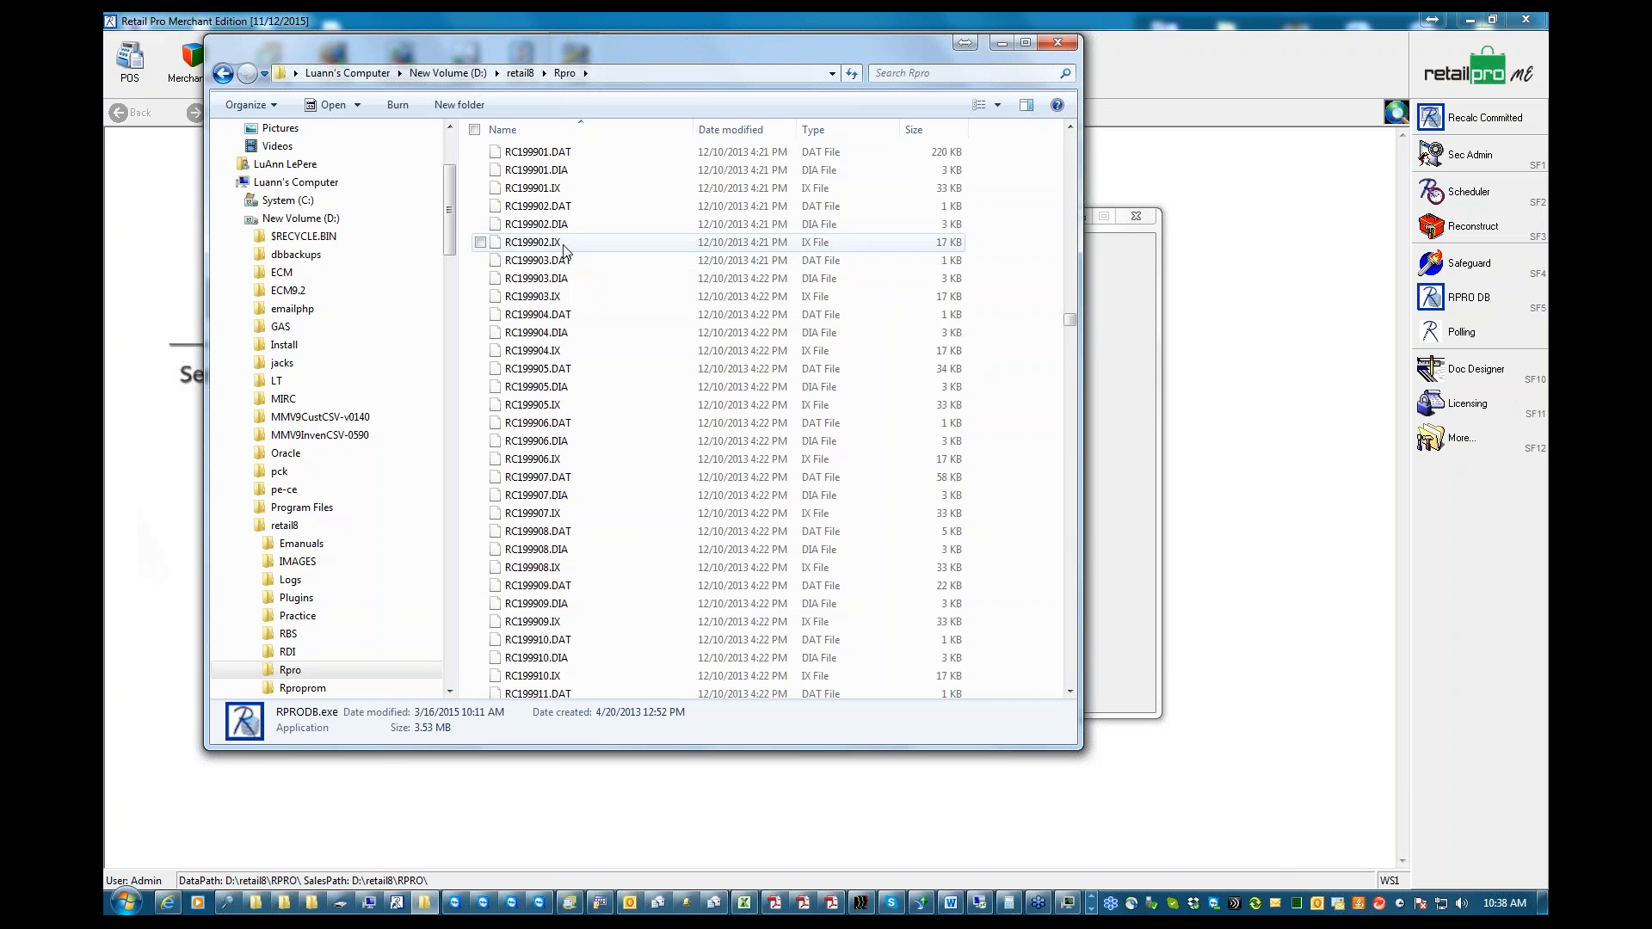
click(561, 281)
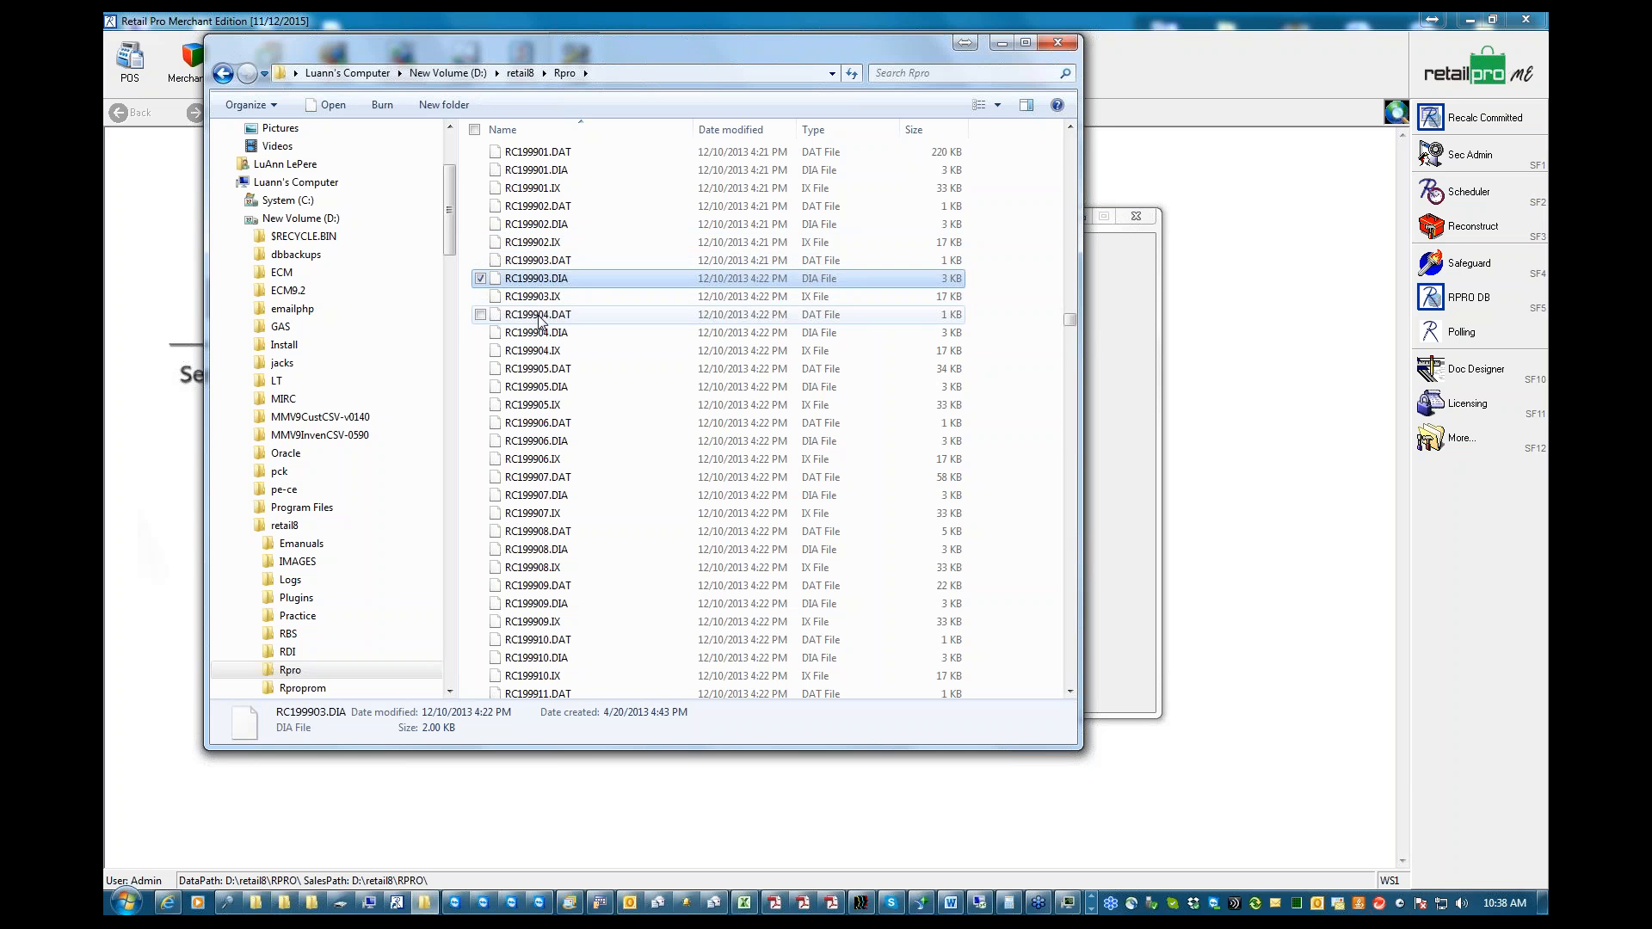
click(535, 261)
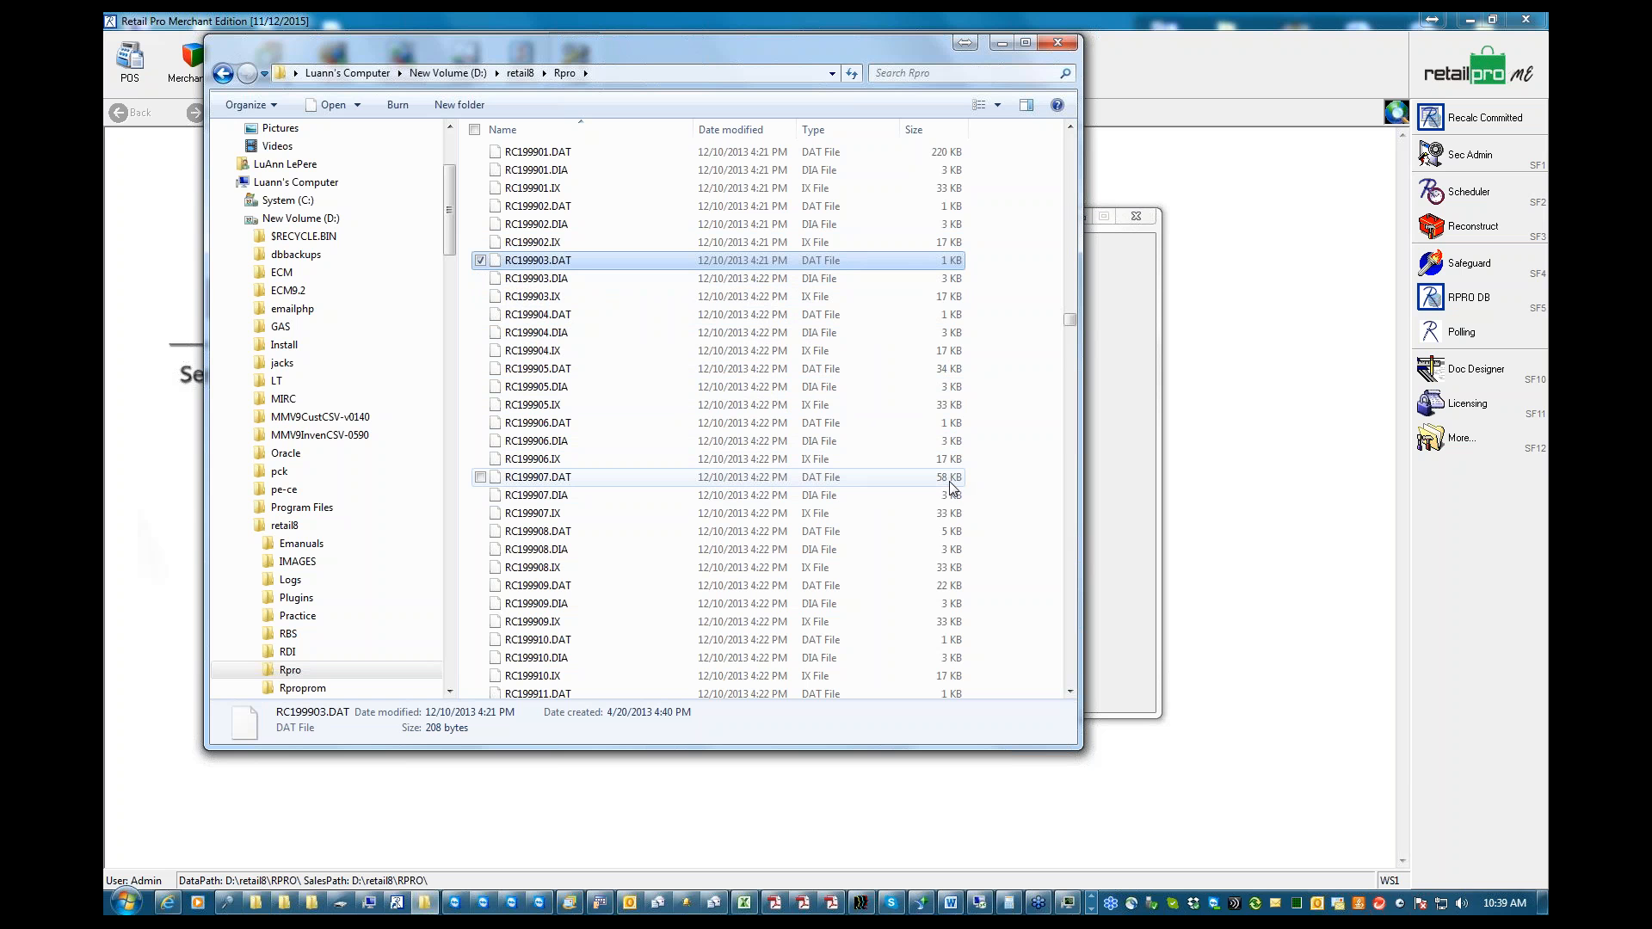
click(1000, 43)
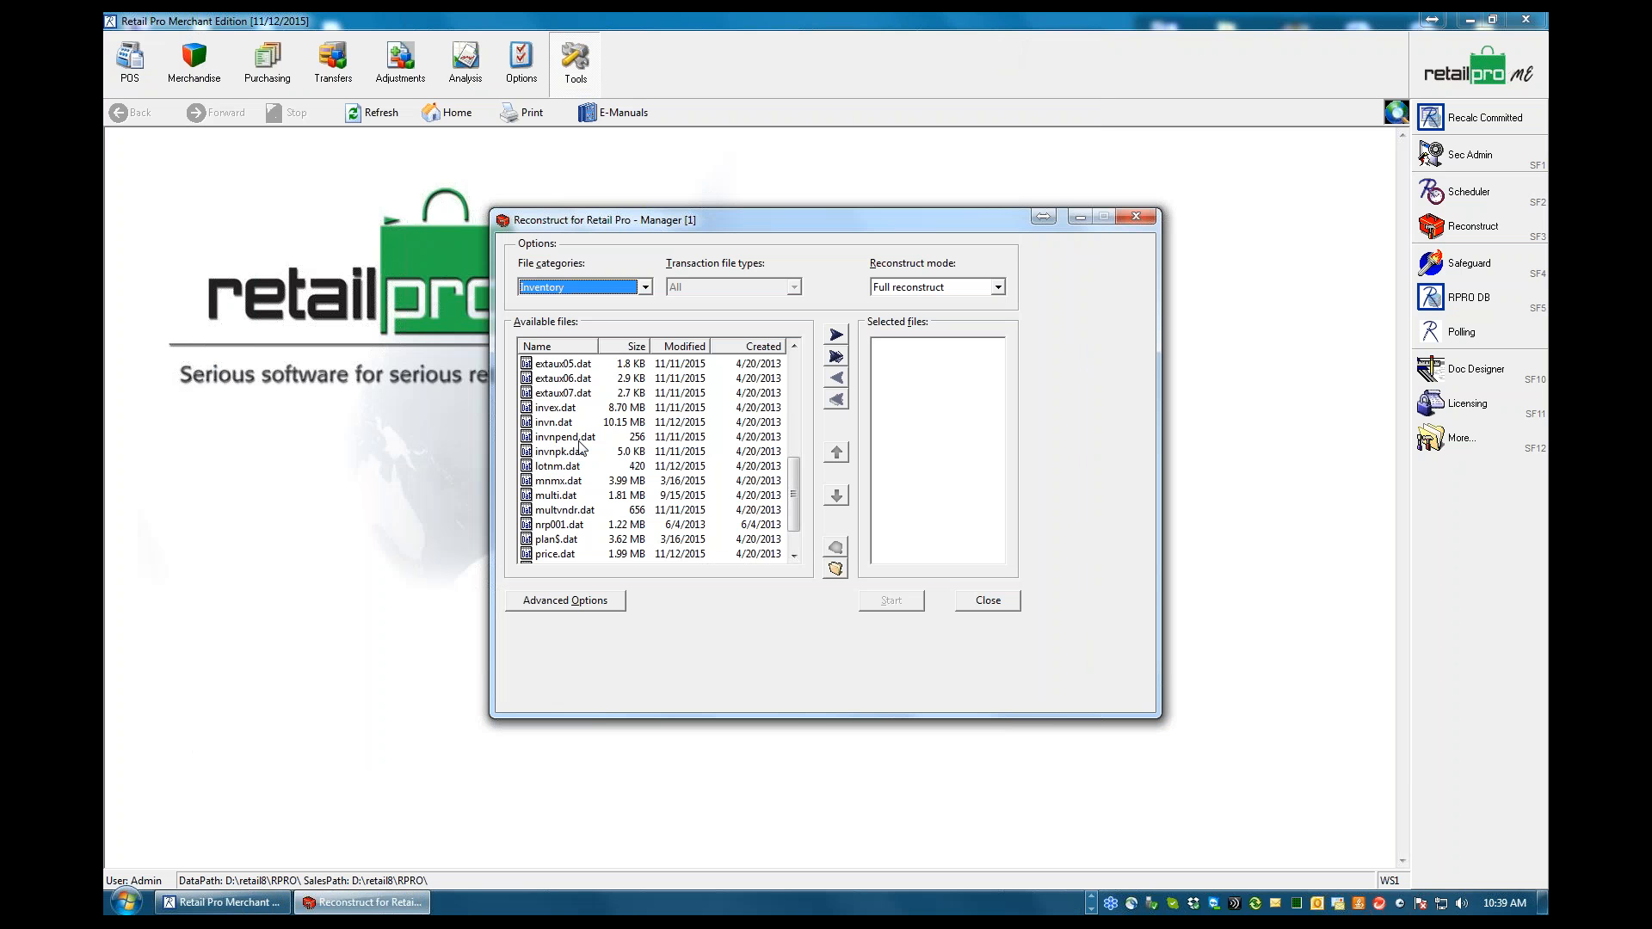
List the Transactions file category in Reconstruct and widen the Name column to show full file names
click(646, 287)
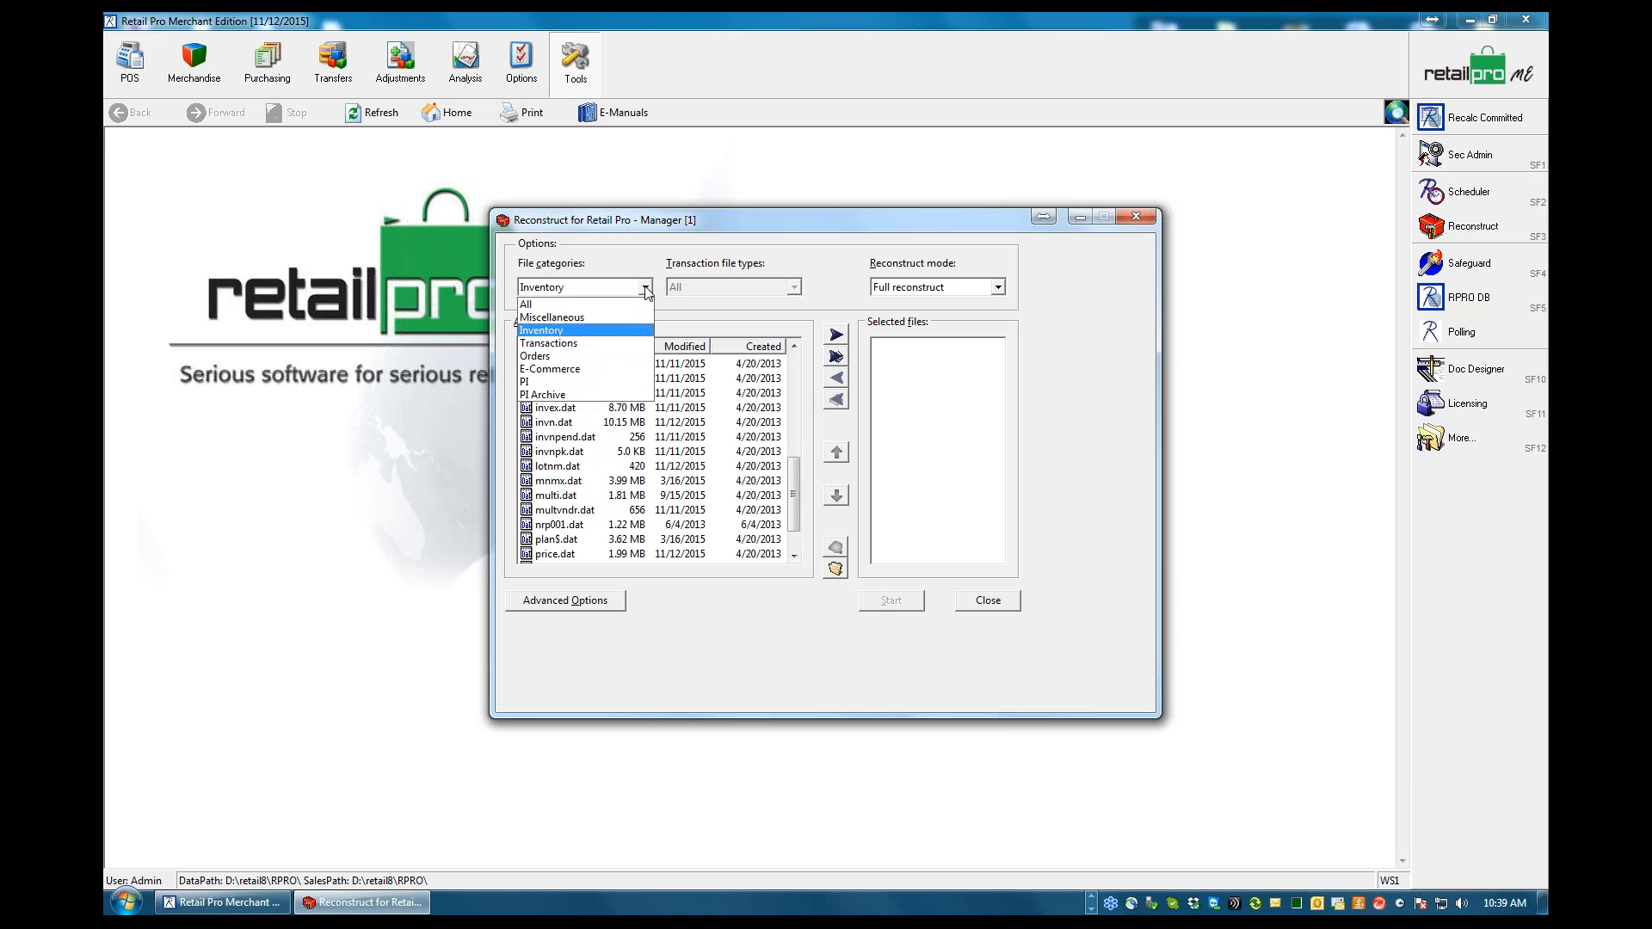
click(548, 344)
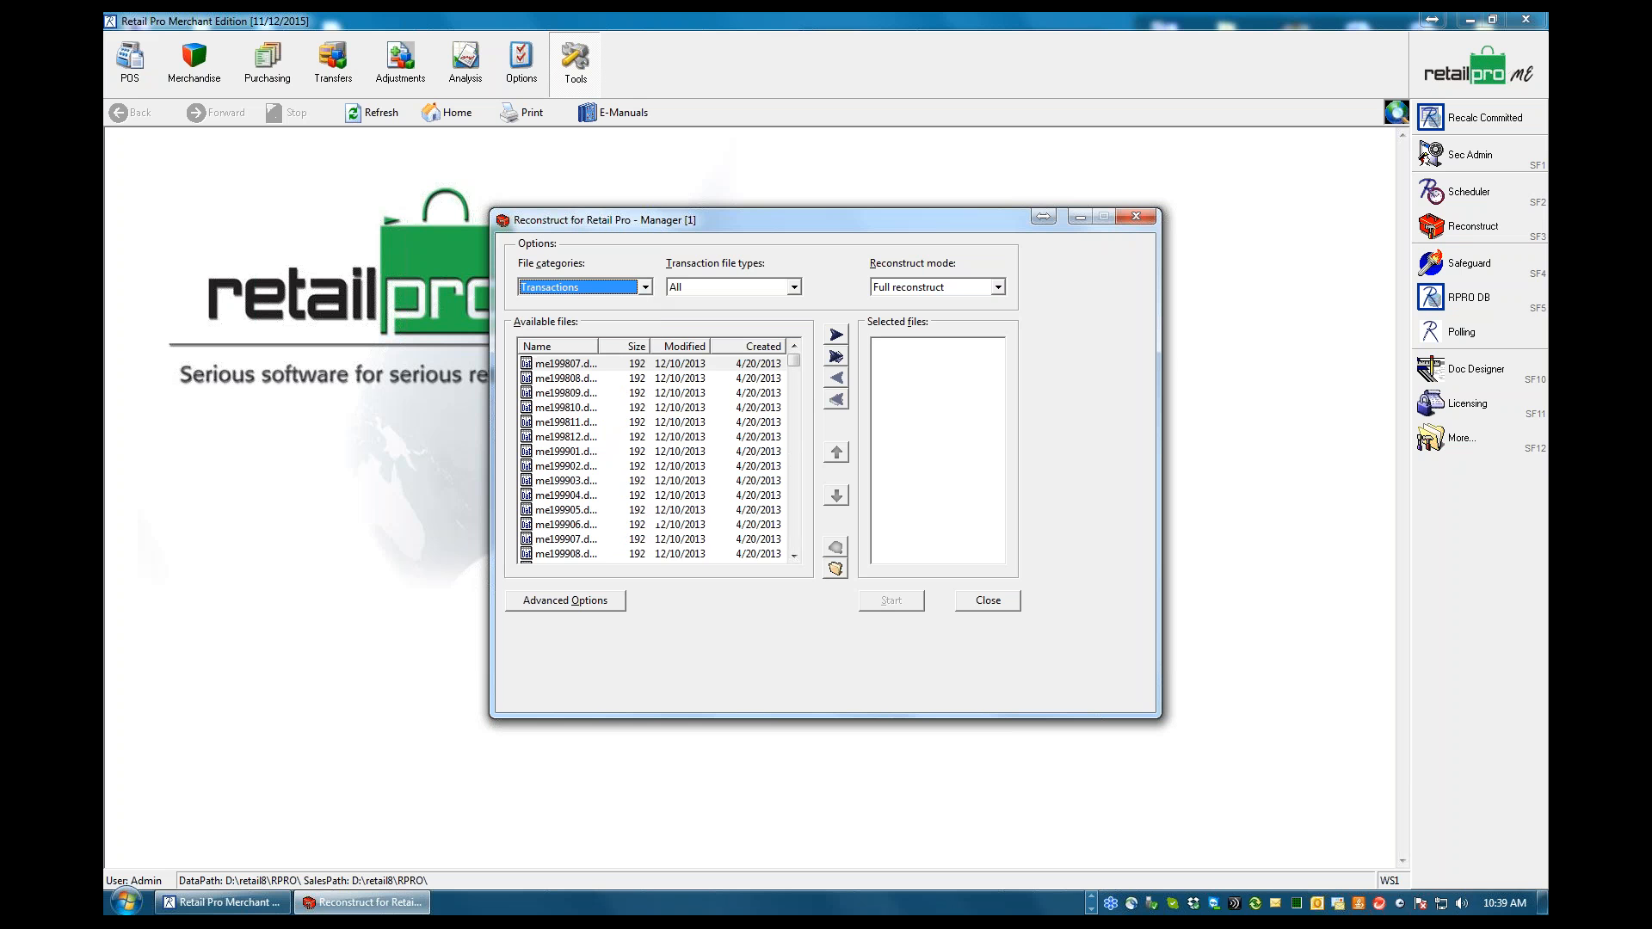
drag(599, 344, 633, 346)
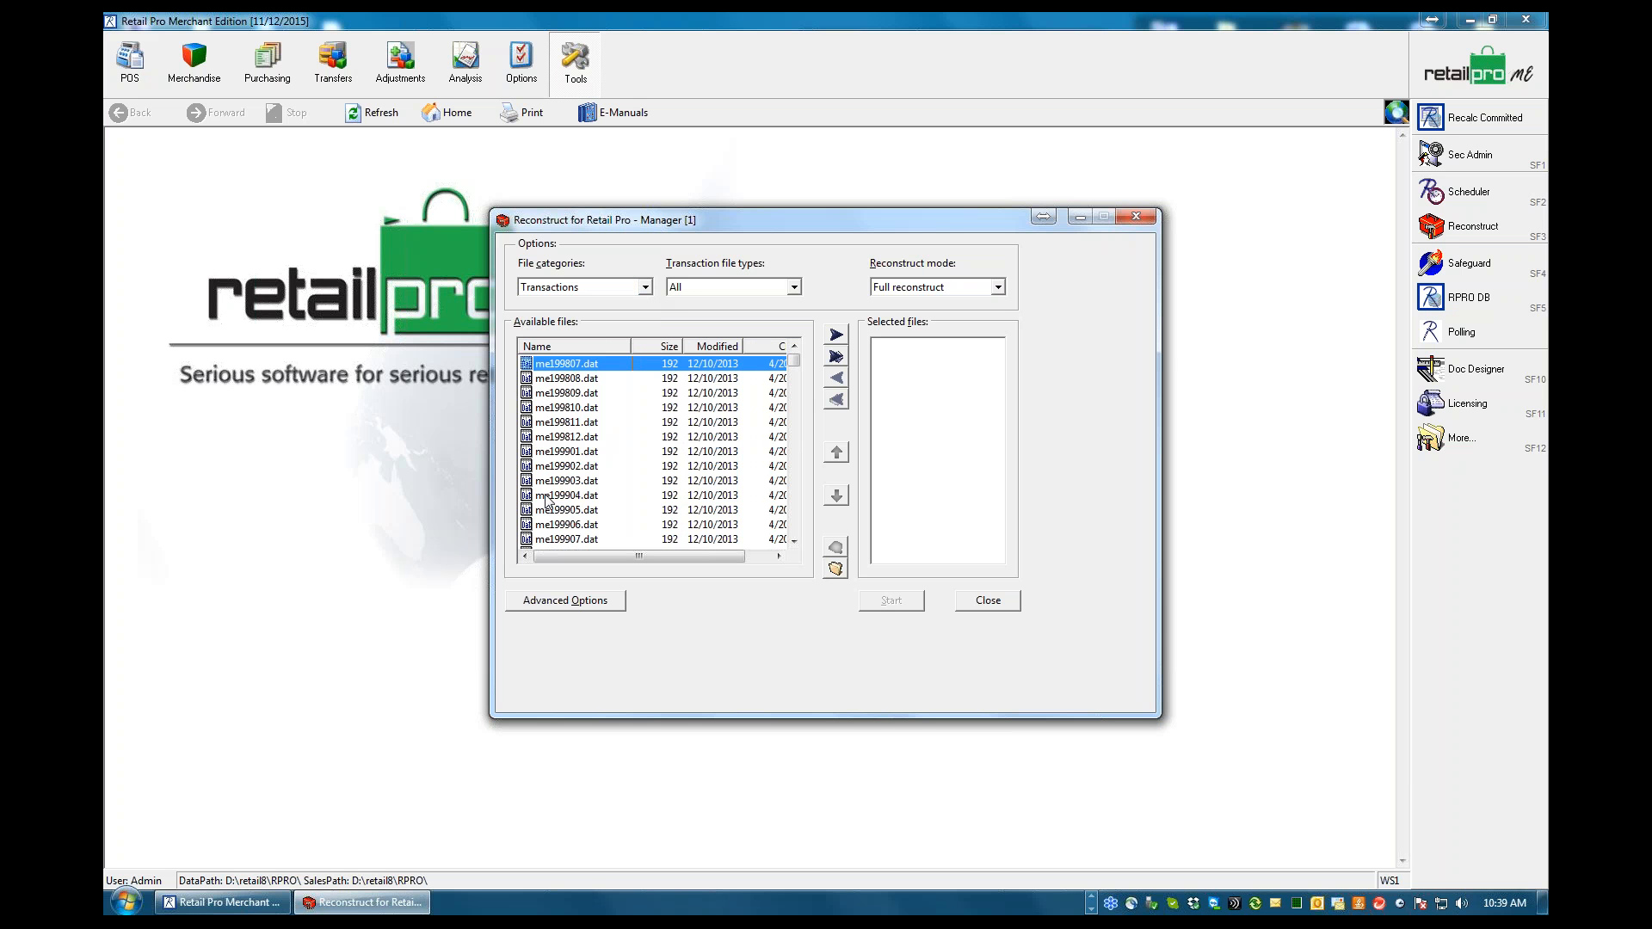
Examine the naming of the monthly transaction files with the me, mn, rc and tr prefixes in the available files
click(794, 541)
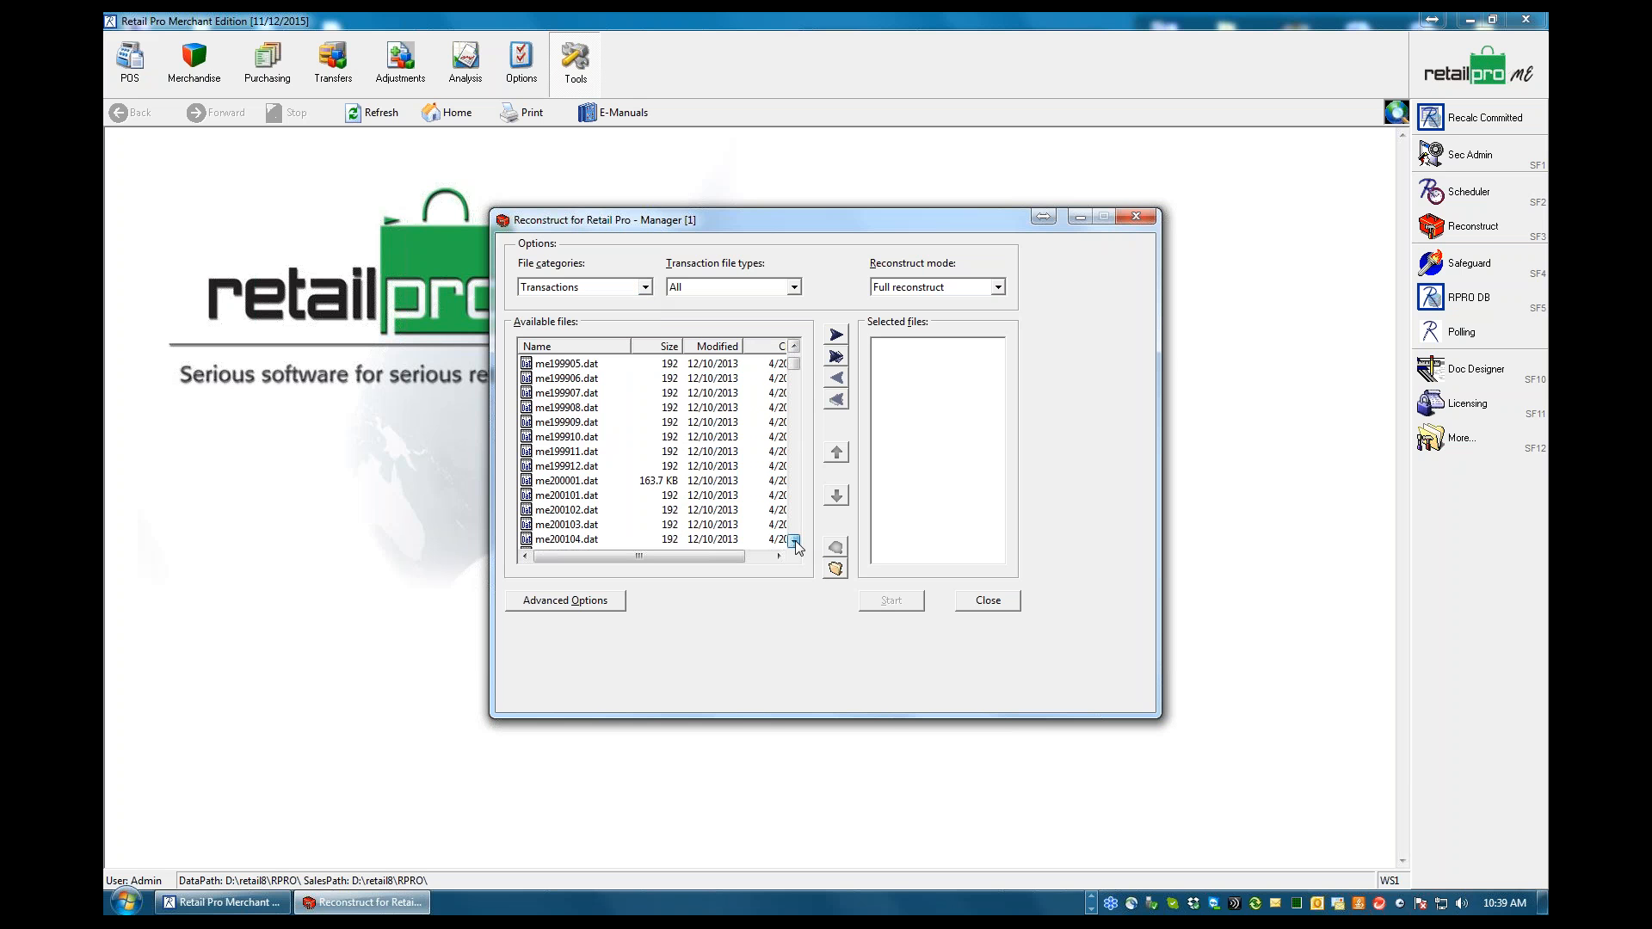
drag(794, 541, 795, 542)
drag(793, 445, 797, 370)
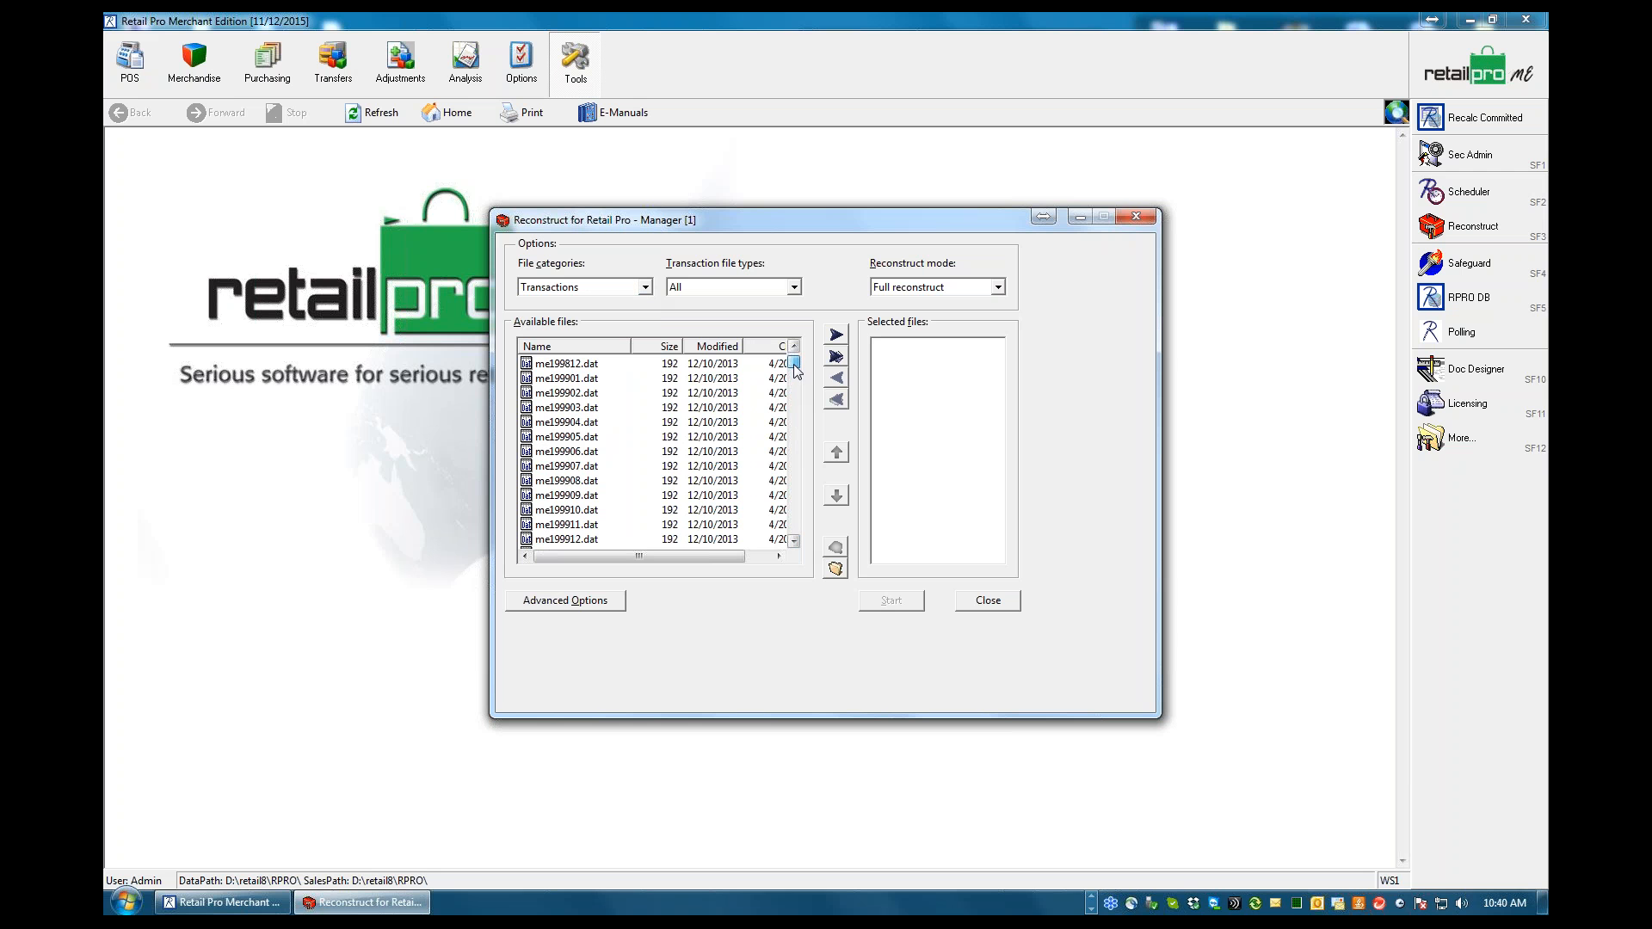
drag(797, 370, 799, 399)
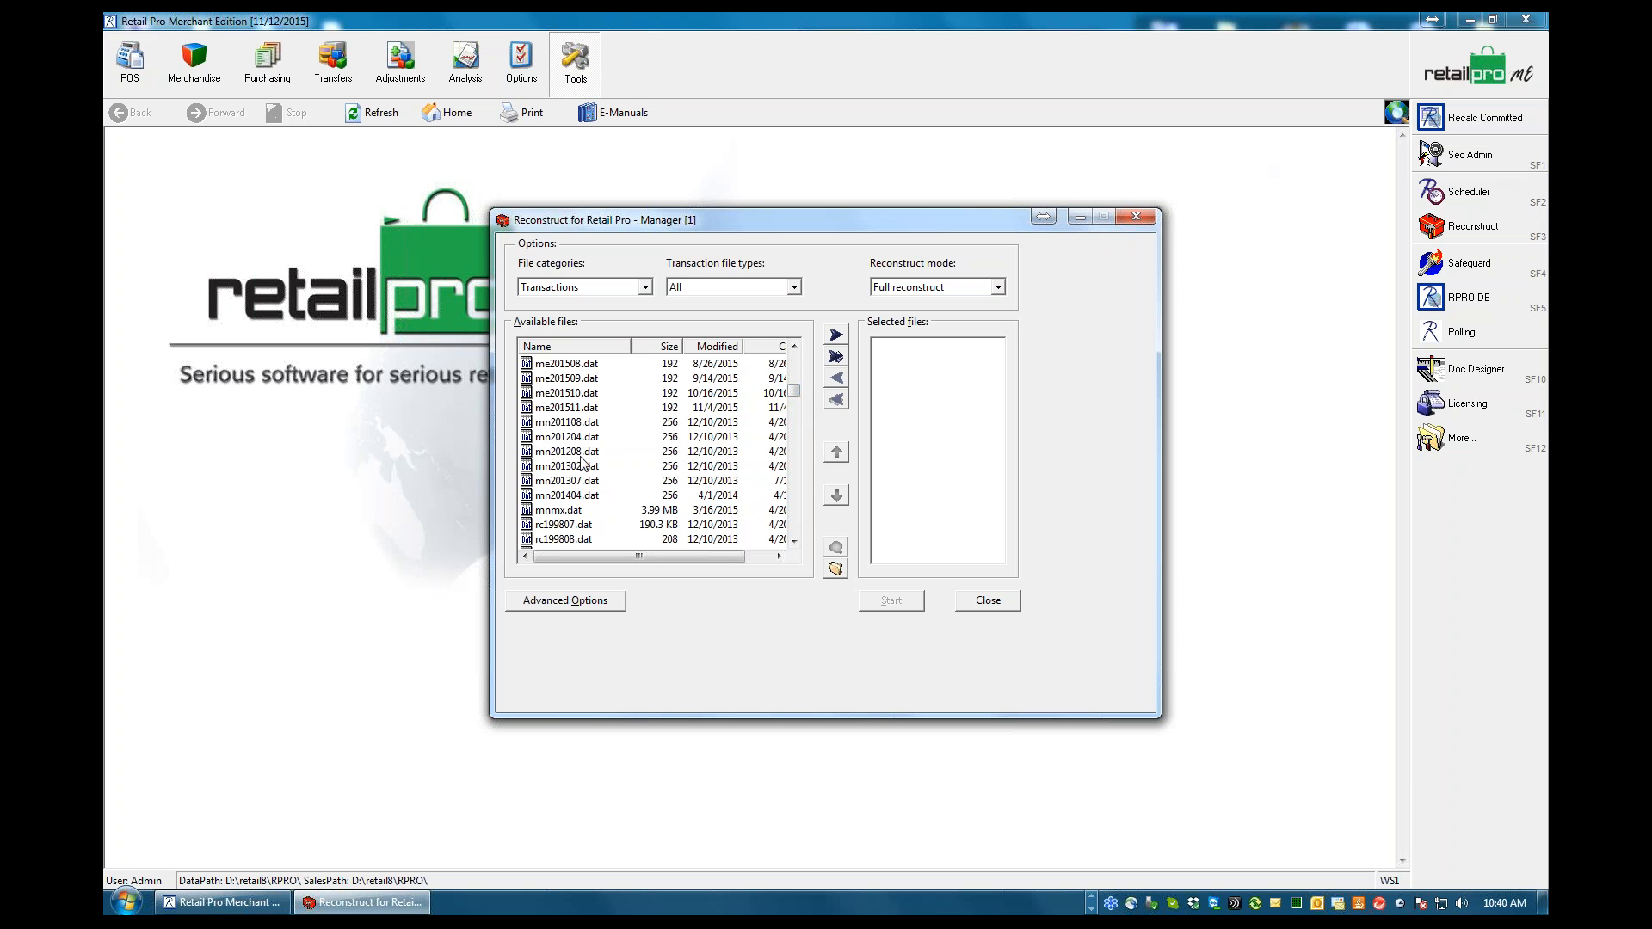
click(539, 381)
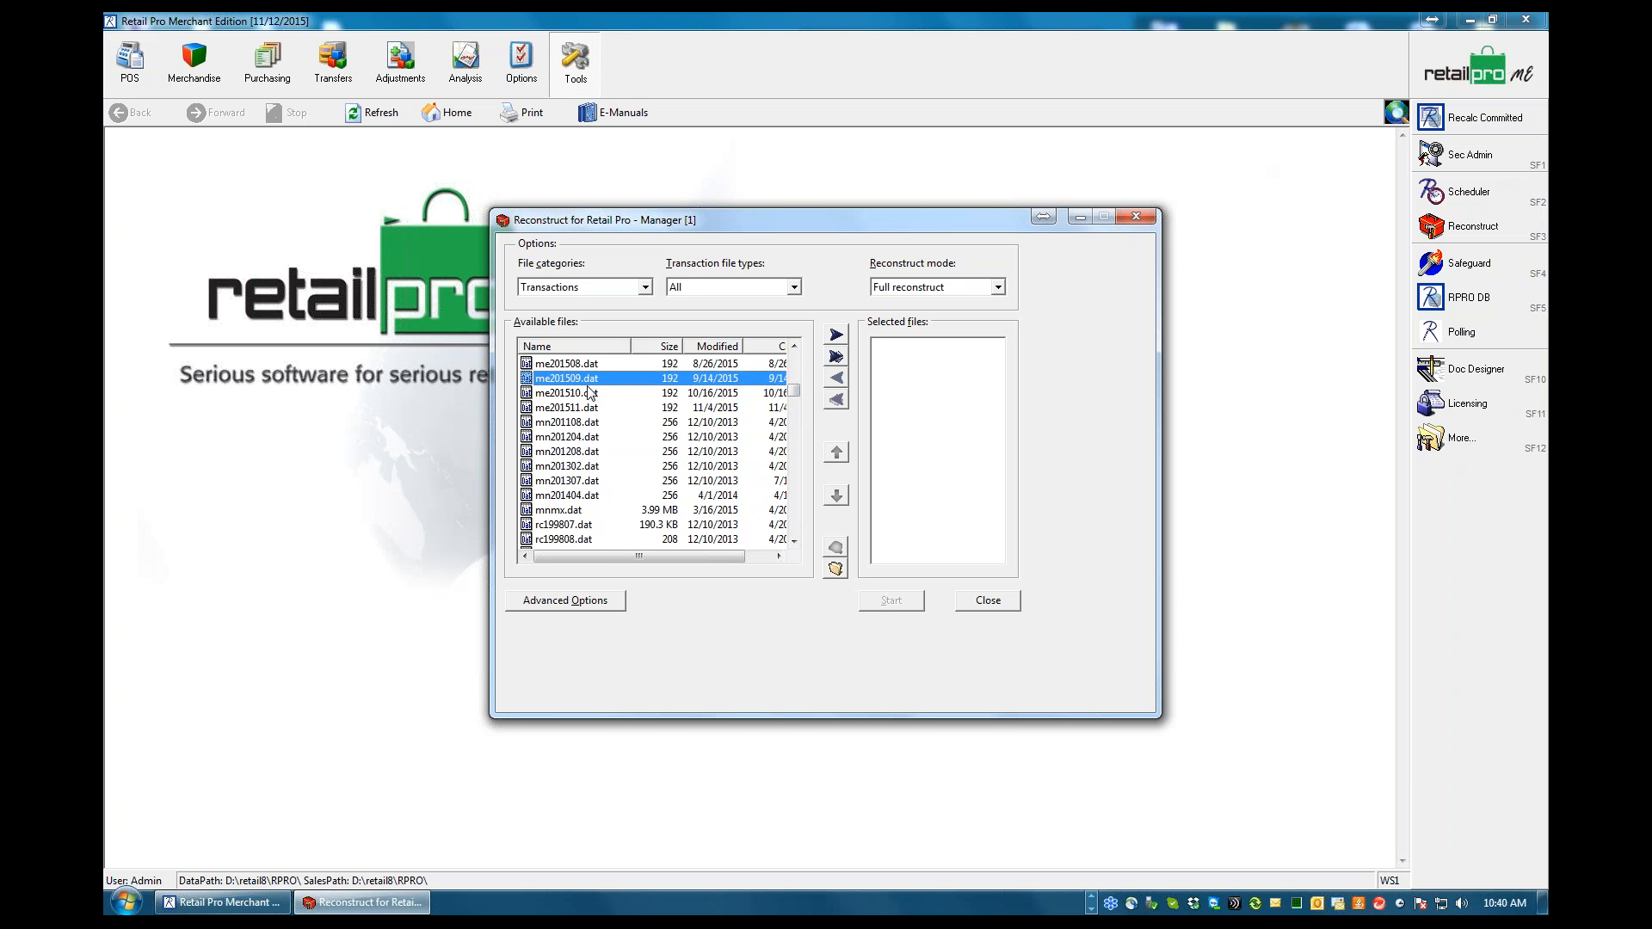
click(543, 442)
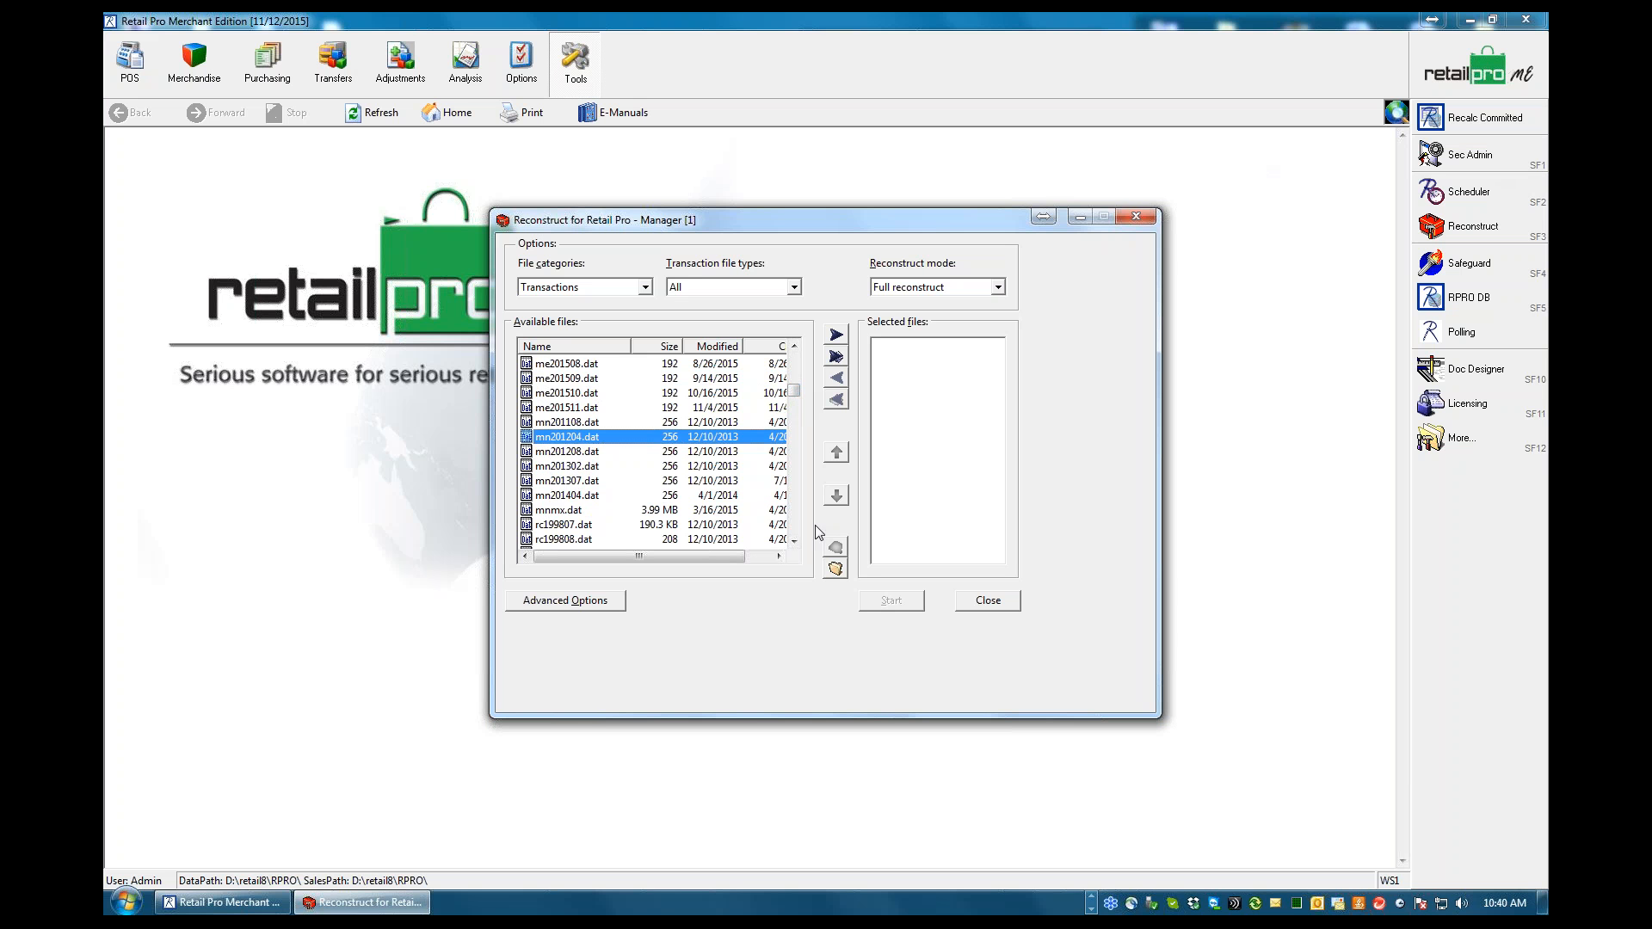
click(536, 525)
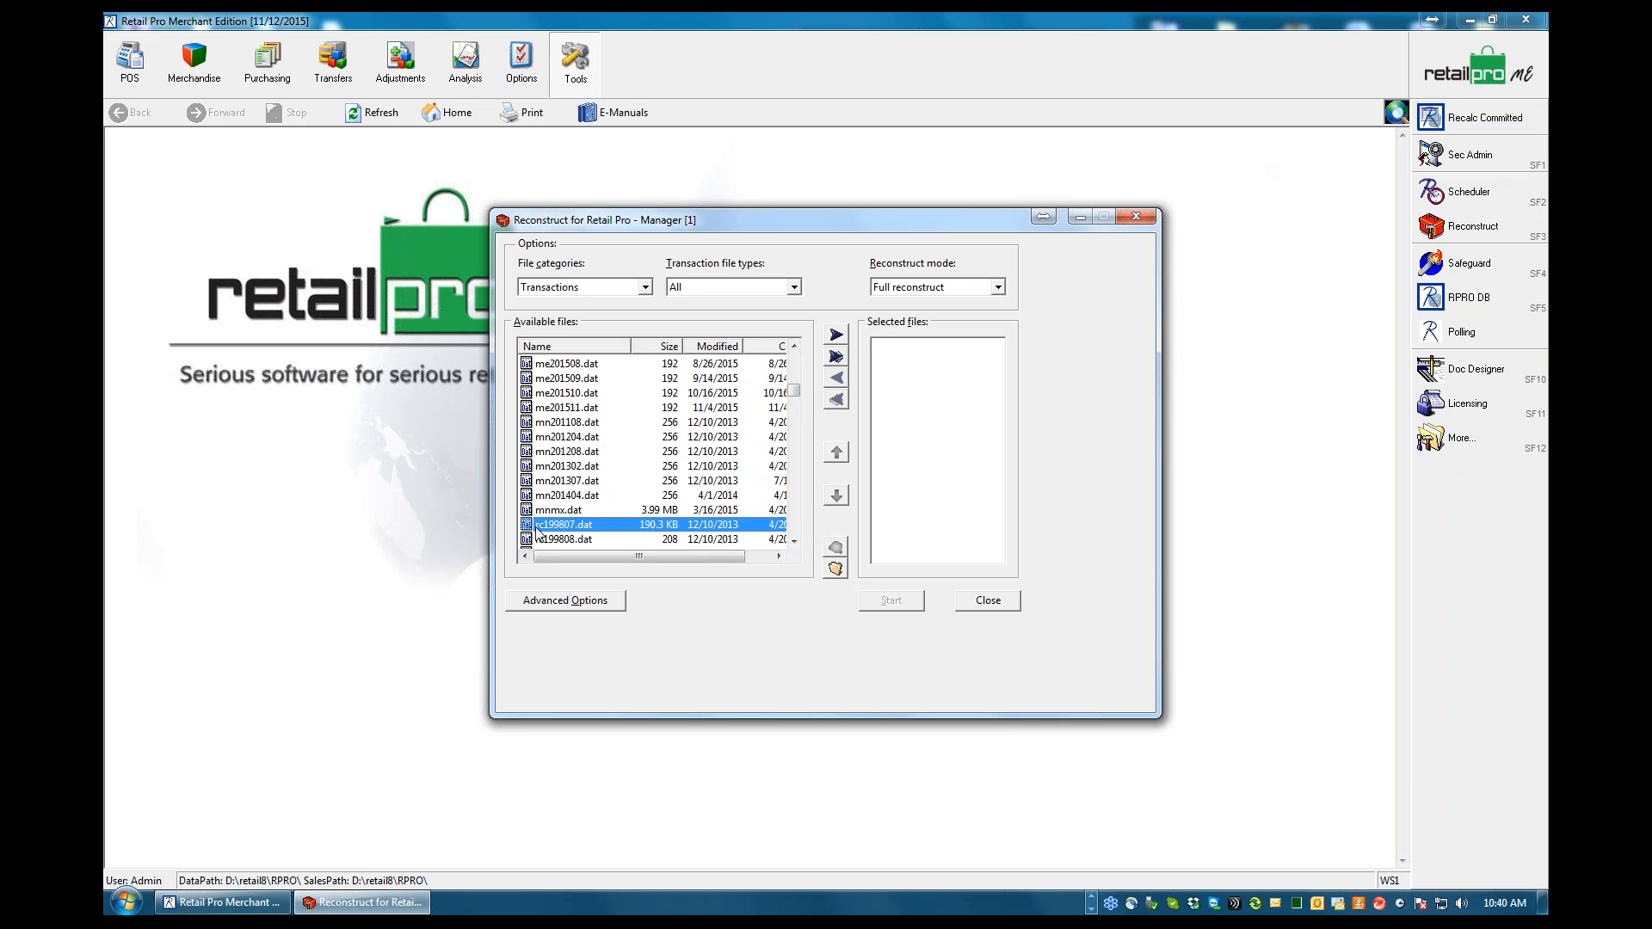
click(794, 542)
click(795, 541)
drag(794, 541, 795, 542)
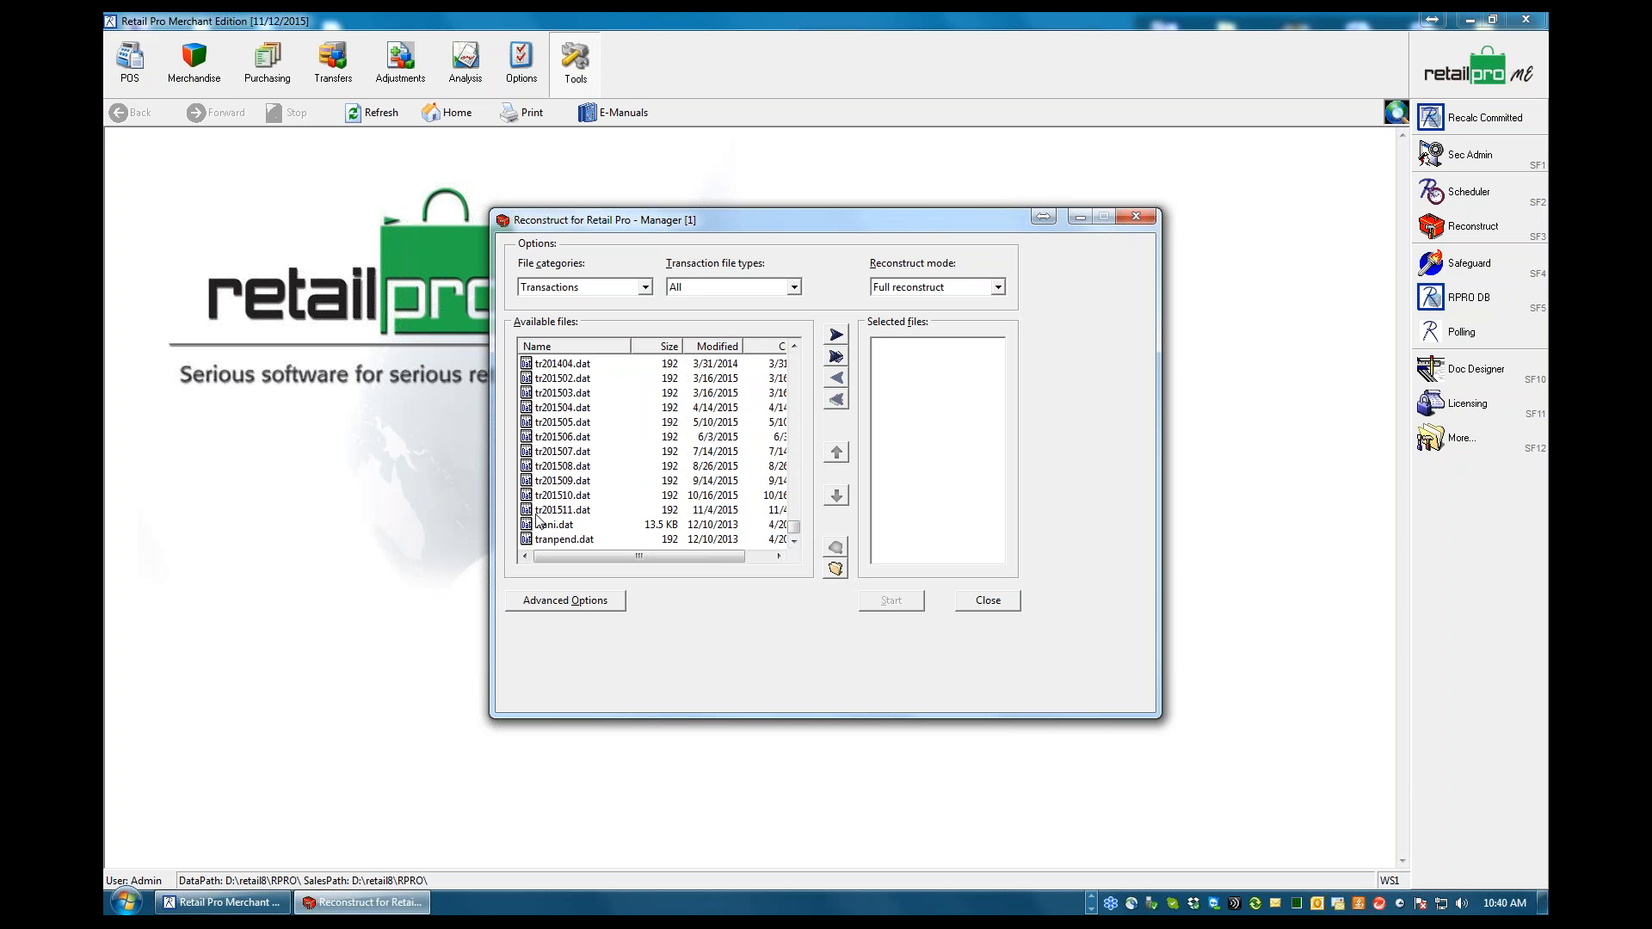
click(558, 440)
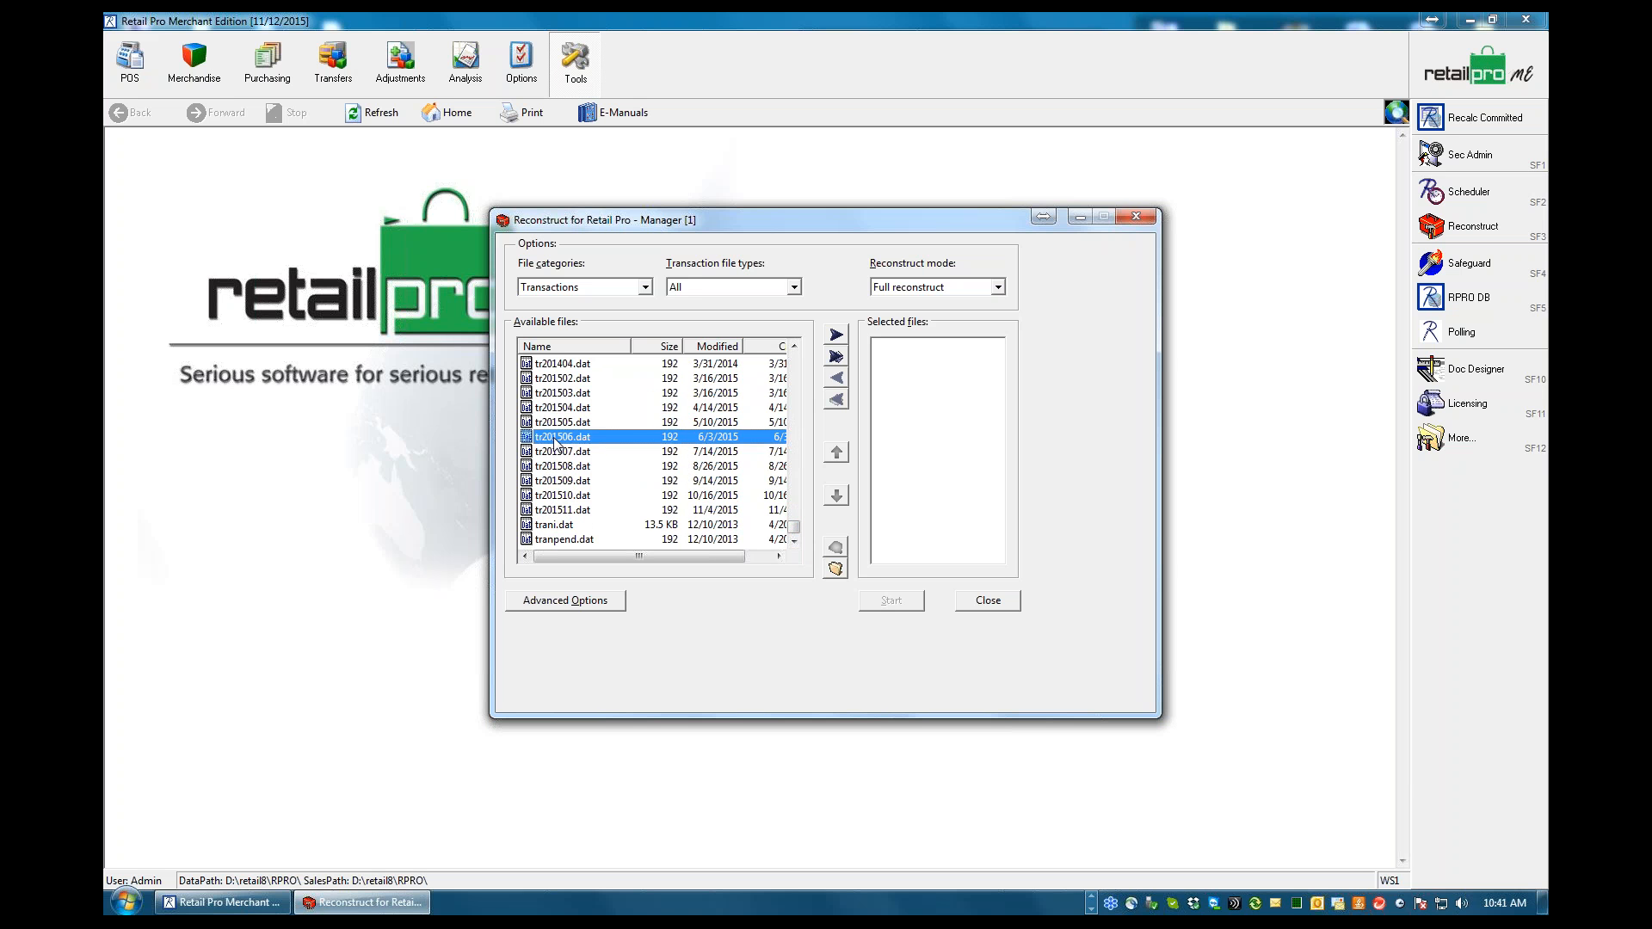
Find sa201404.dat among the transaction files and add it to the files selected for reconstruction
click(794, 347)
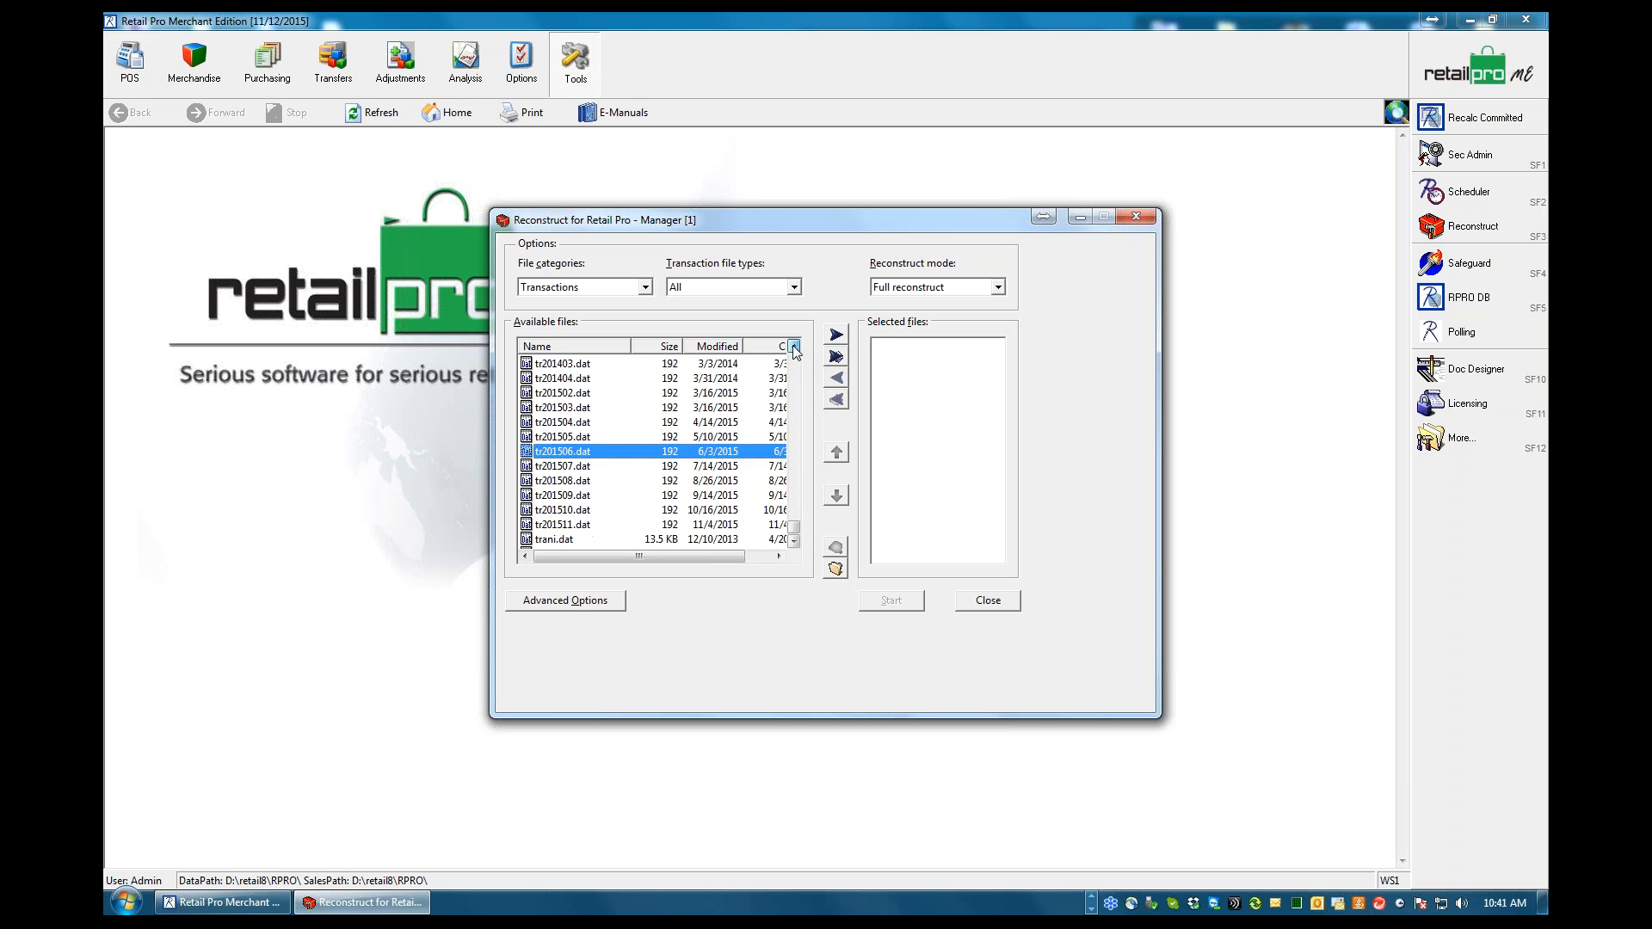
click(794, 347)
click(794, 347)
click(793, 347)
click(793, 347)
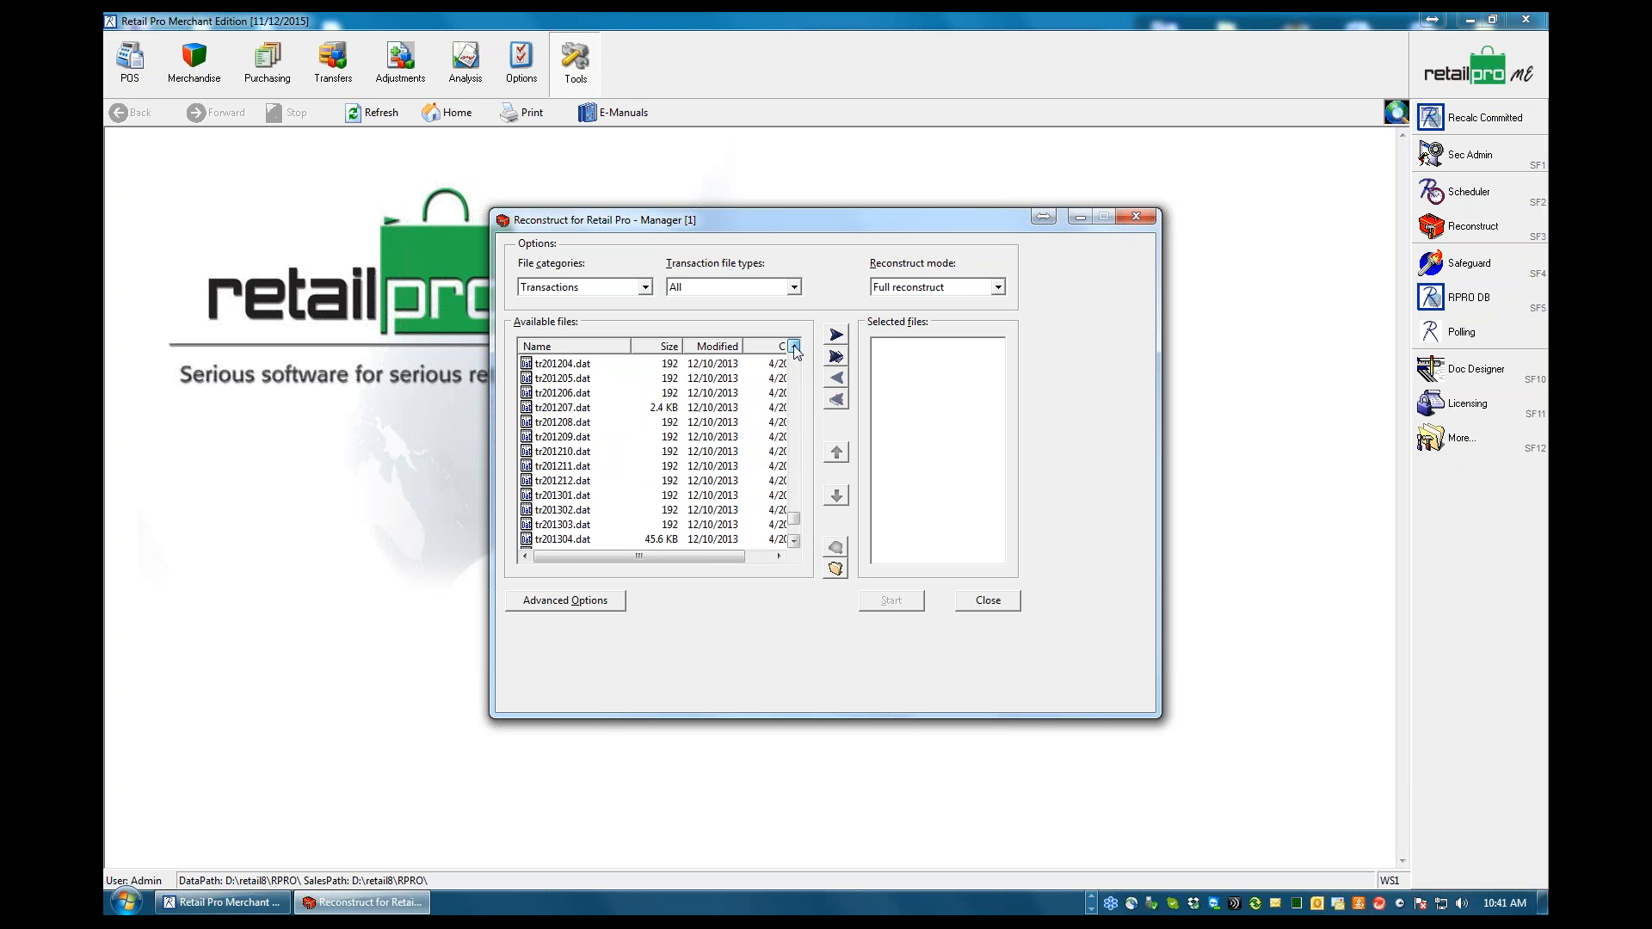
click(793, 347)
click(793, 347)
click(794, 347)
click(794, 347)
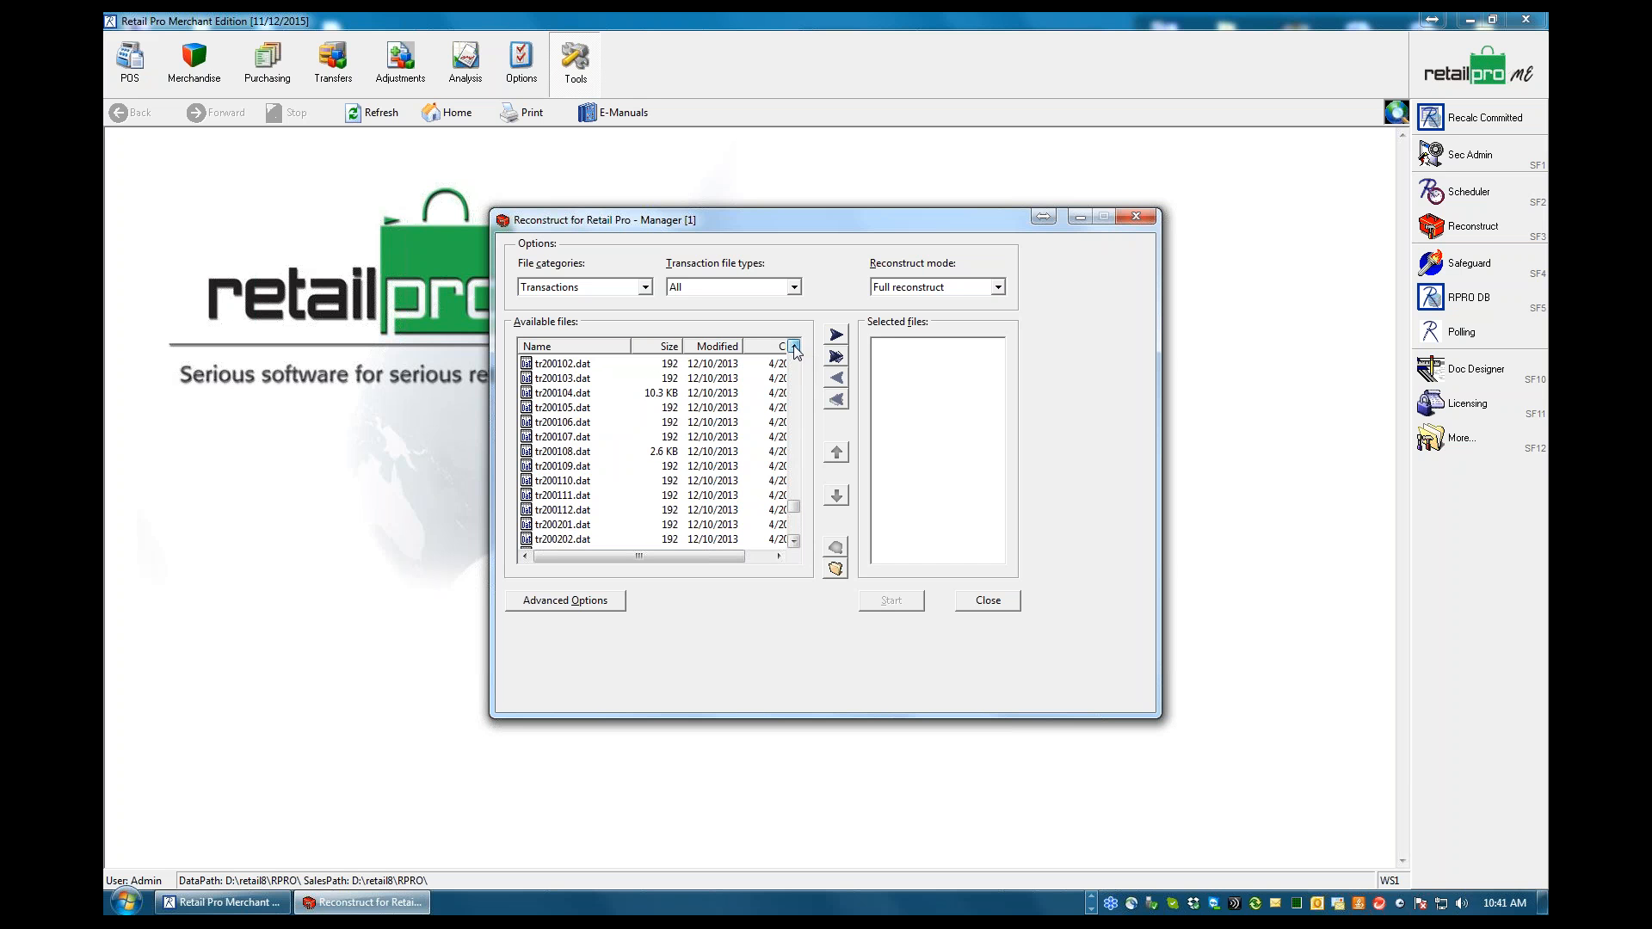
click(793, 347)
click(793, 347)
click(793, 347)
click(794, 347)
click(793, 347)
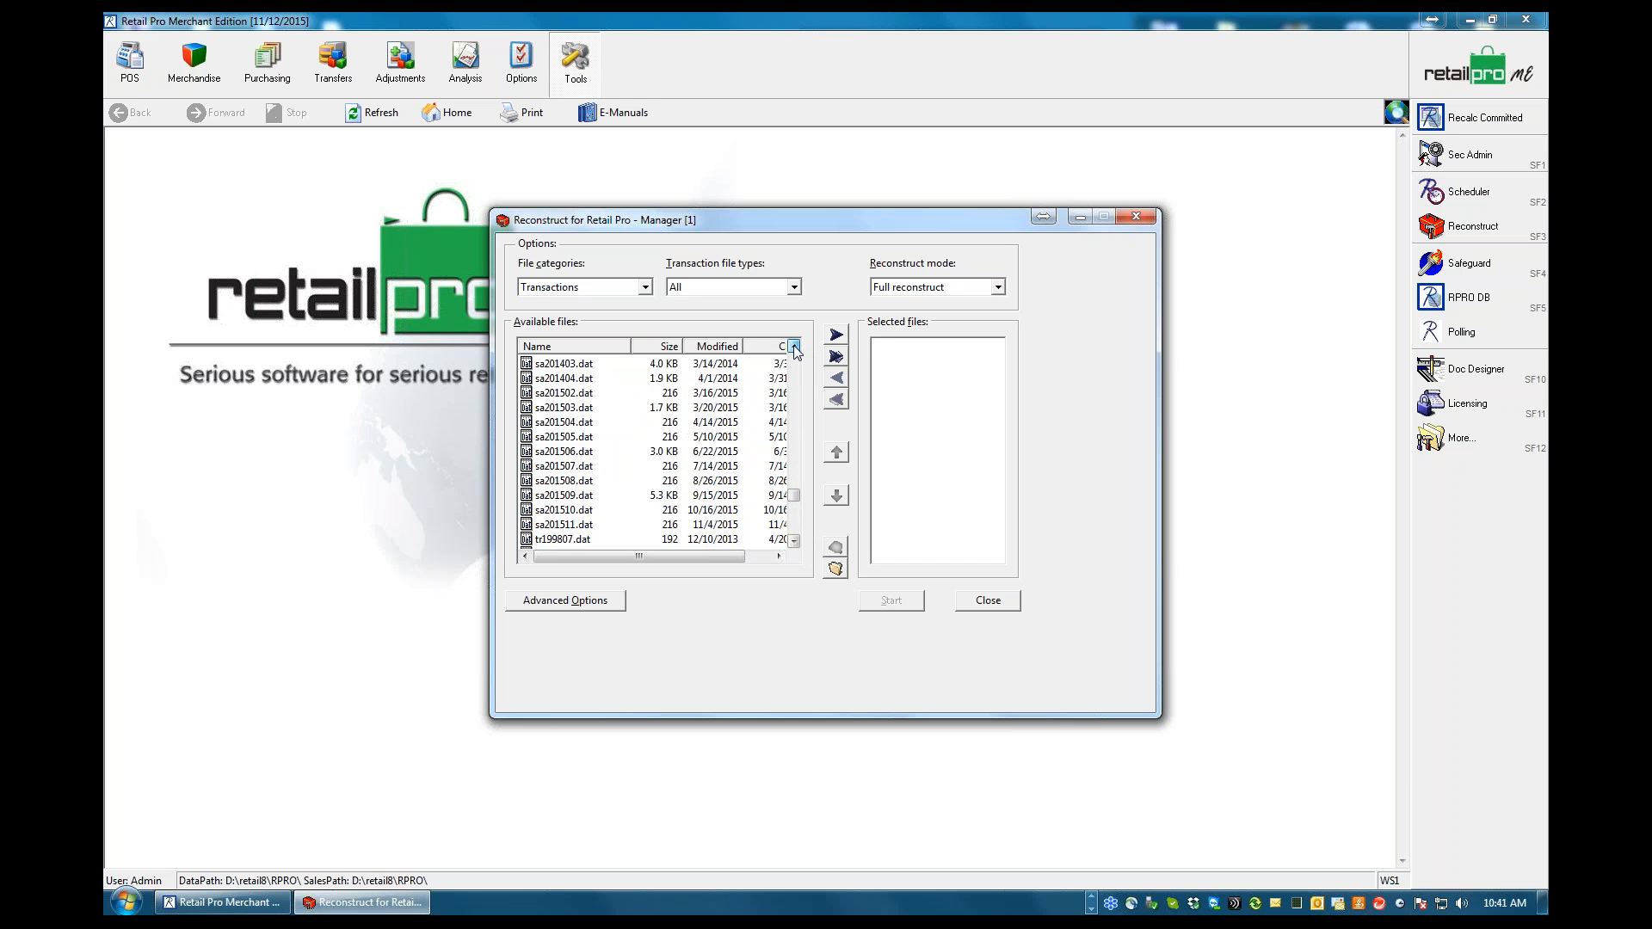
click(793, 346)
click(793, 347)
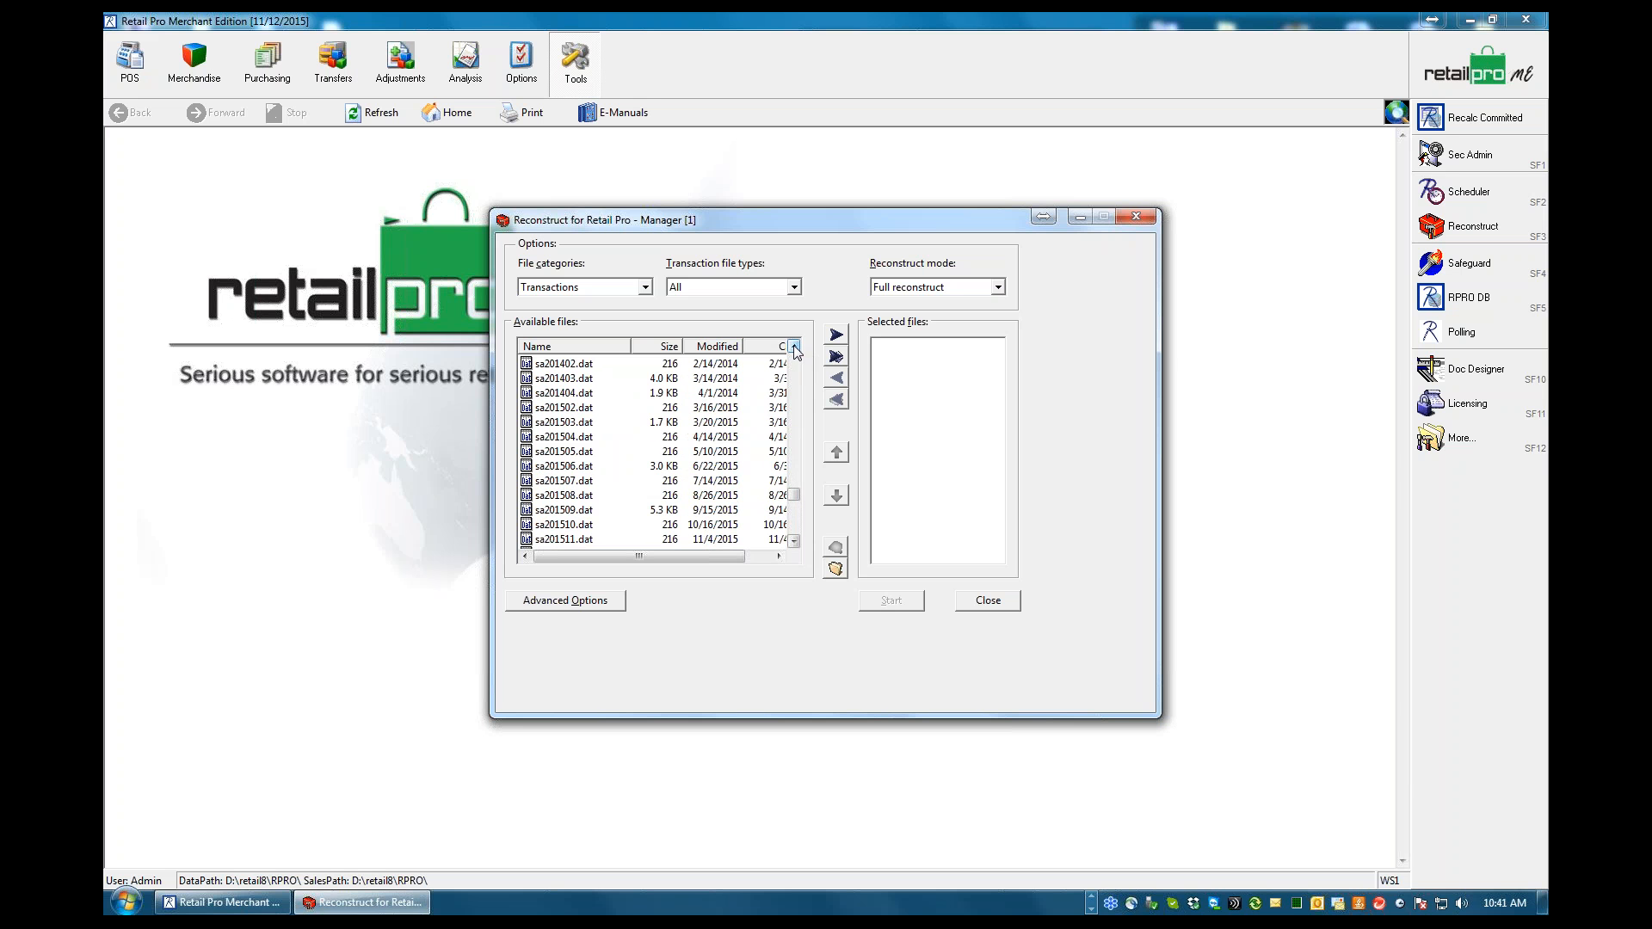
click(558, 393)
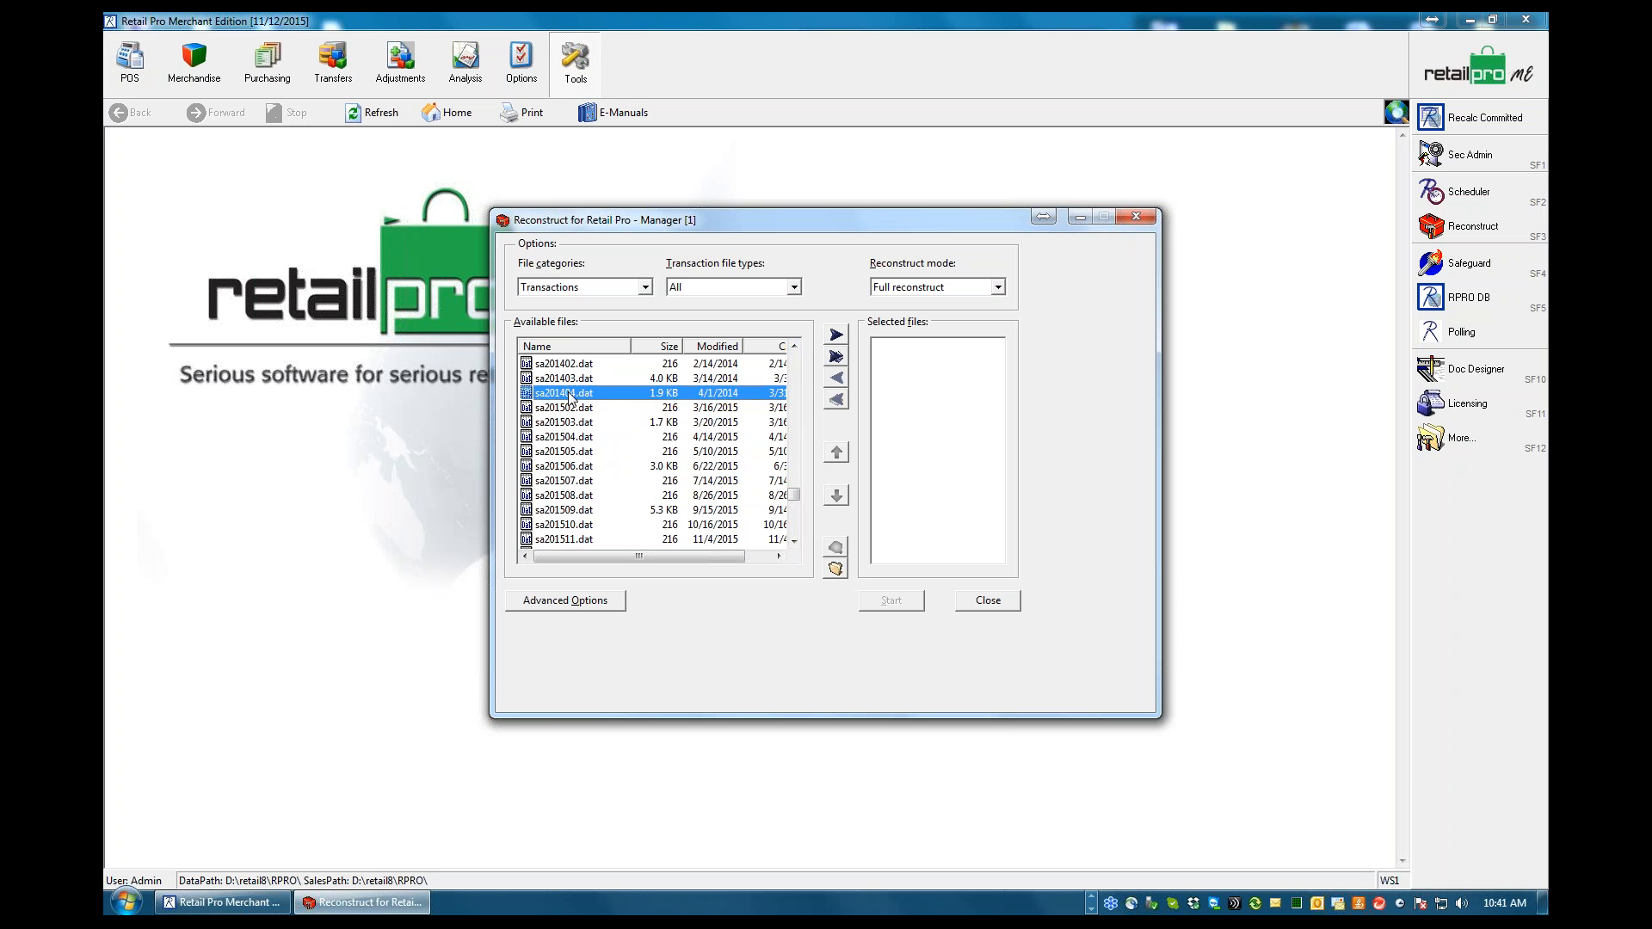
click(838, 336)
Choose Full reconstruct as the reconstruct mode and start reconstructing the selected file
click(1000, 287)
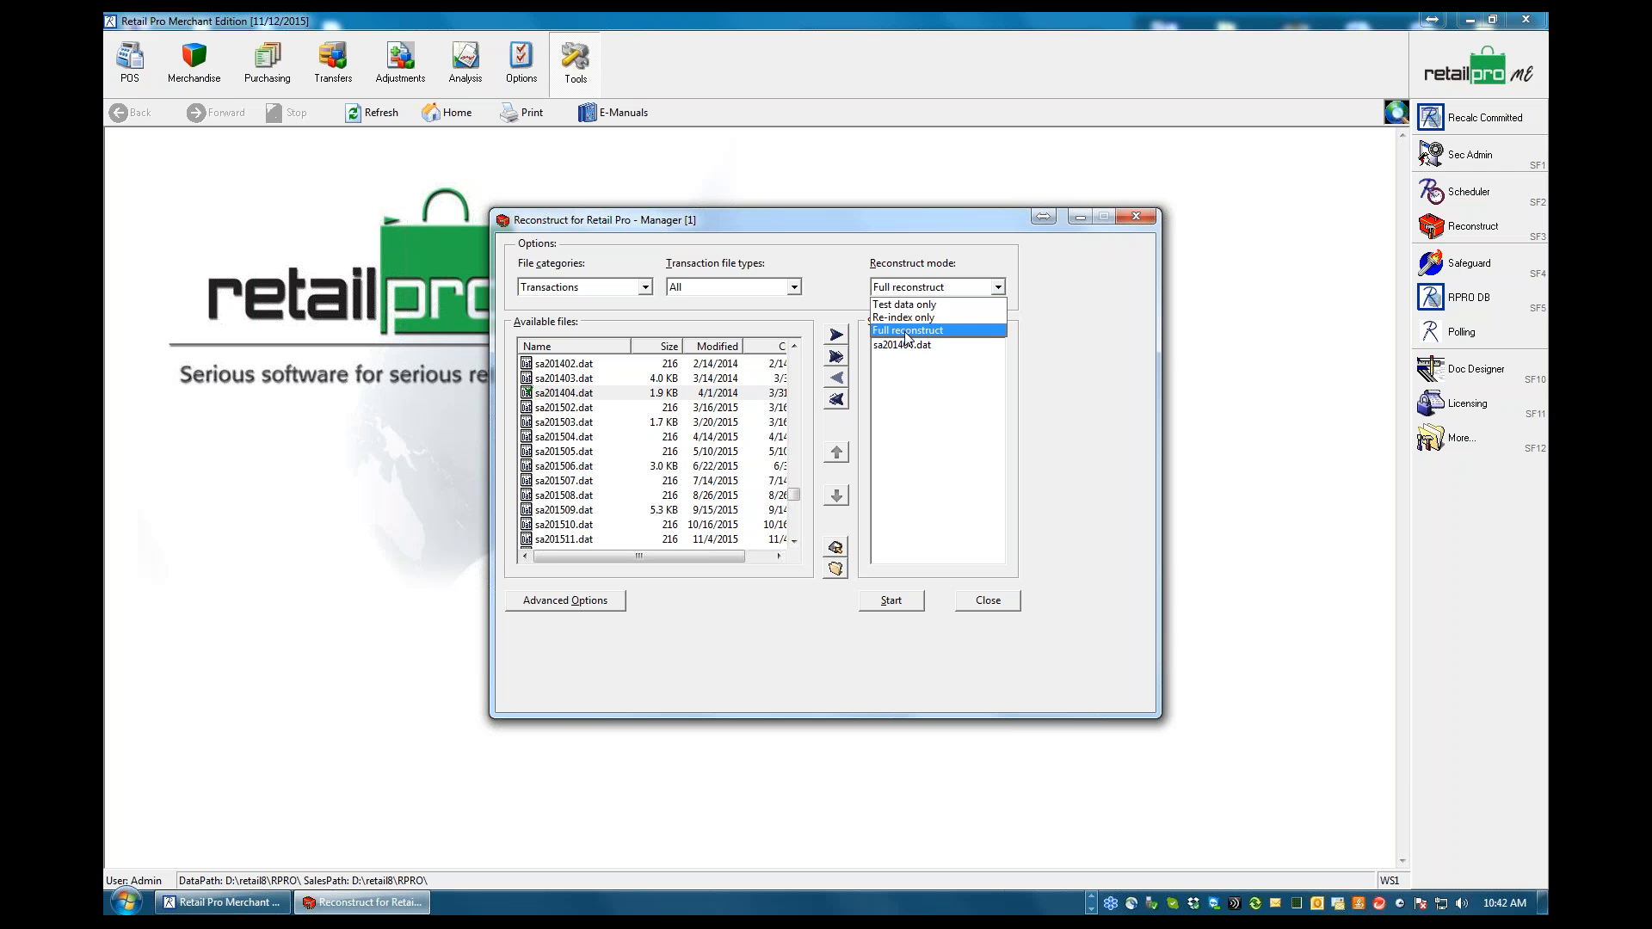
click(906, 332)
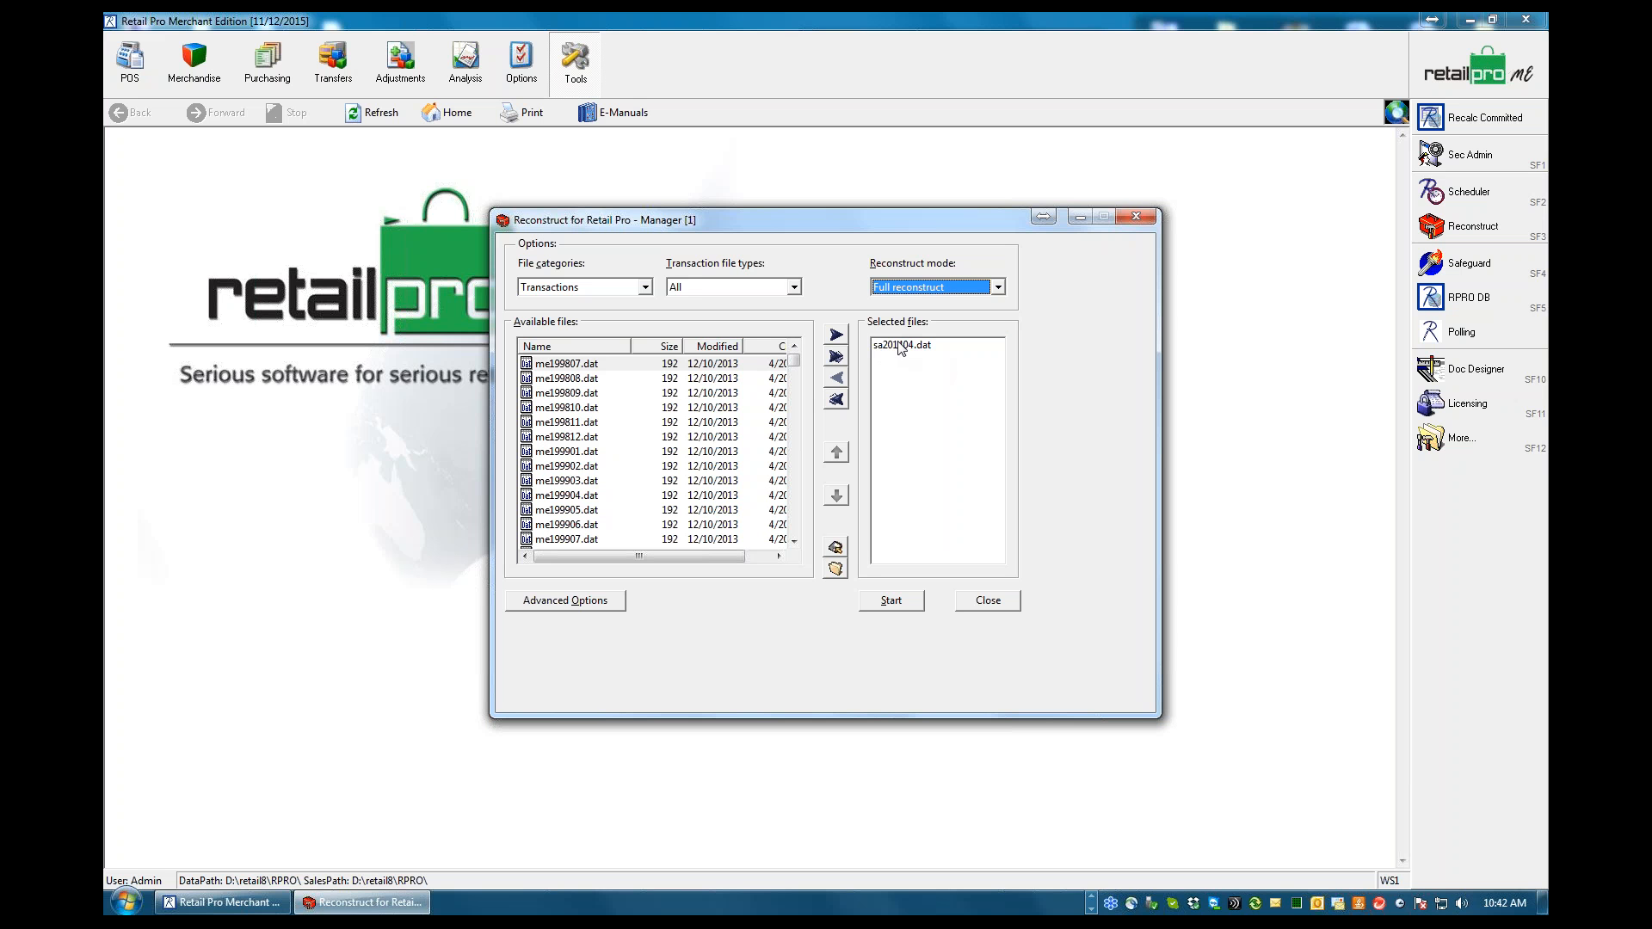
click(892, 601)
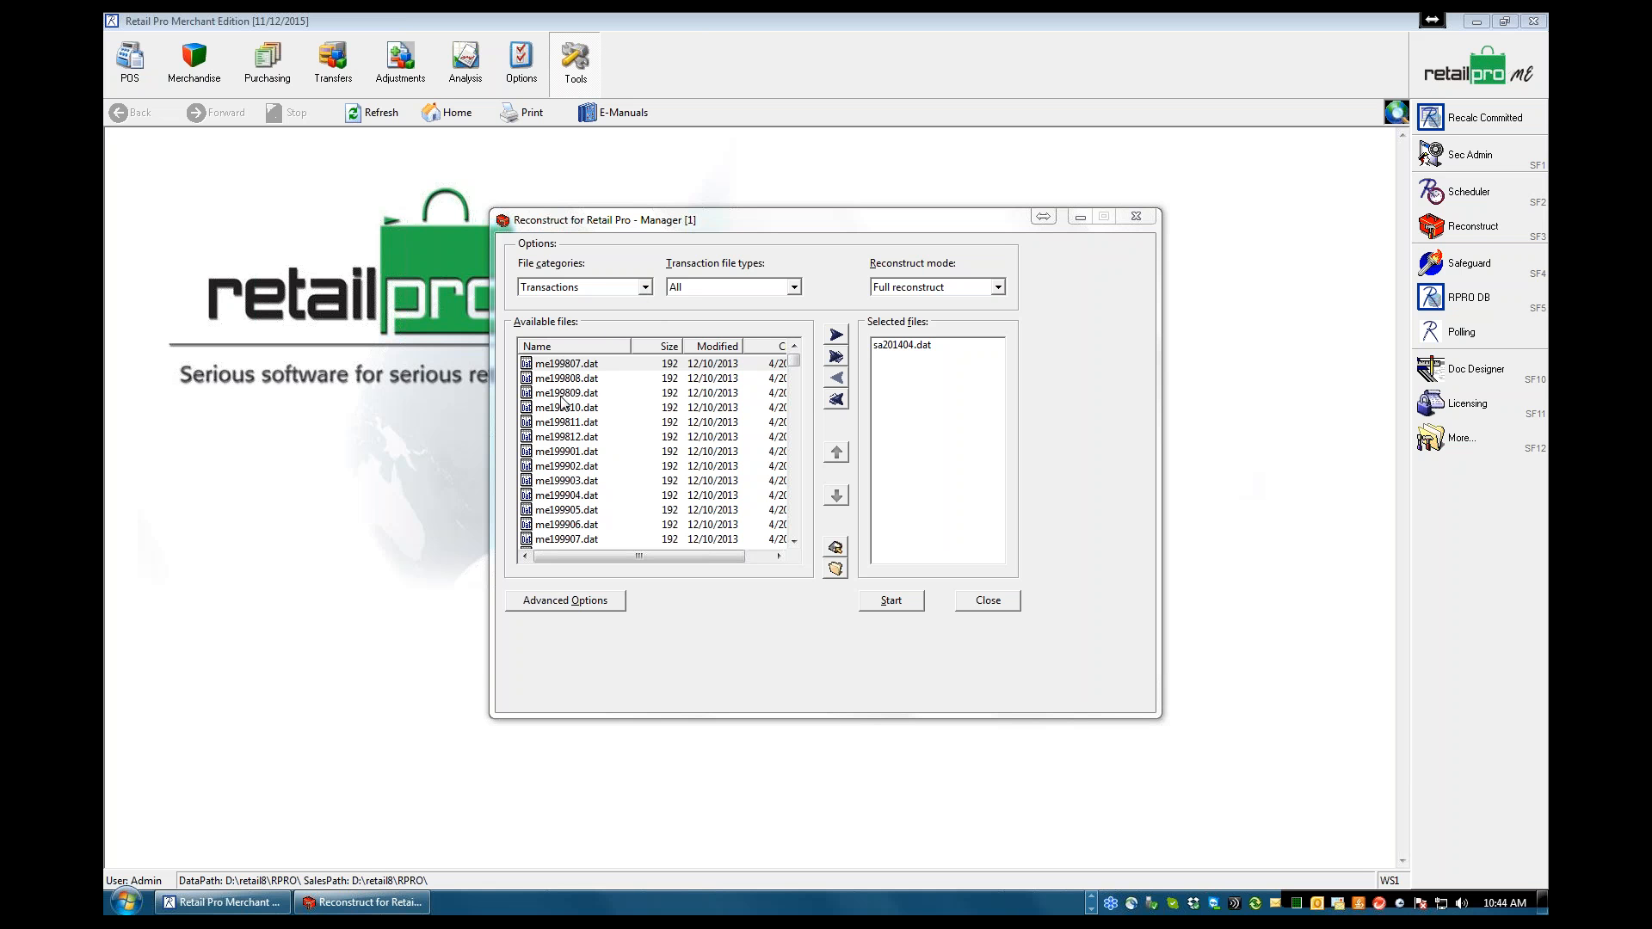
List the Inventory file category and add invex.dat and invn.dat to the files selected for reconstruction
click(647, 289)
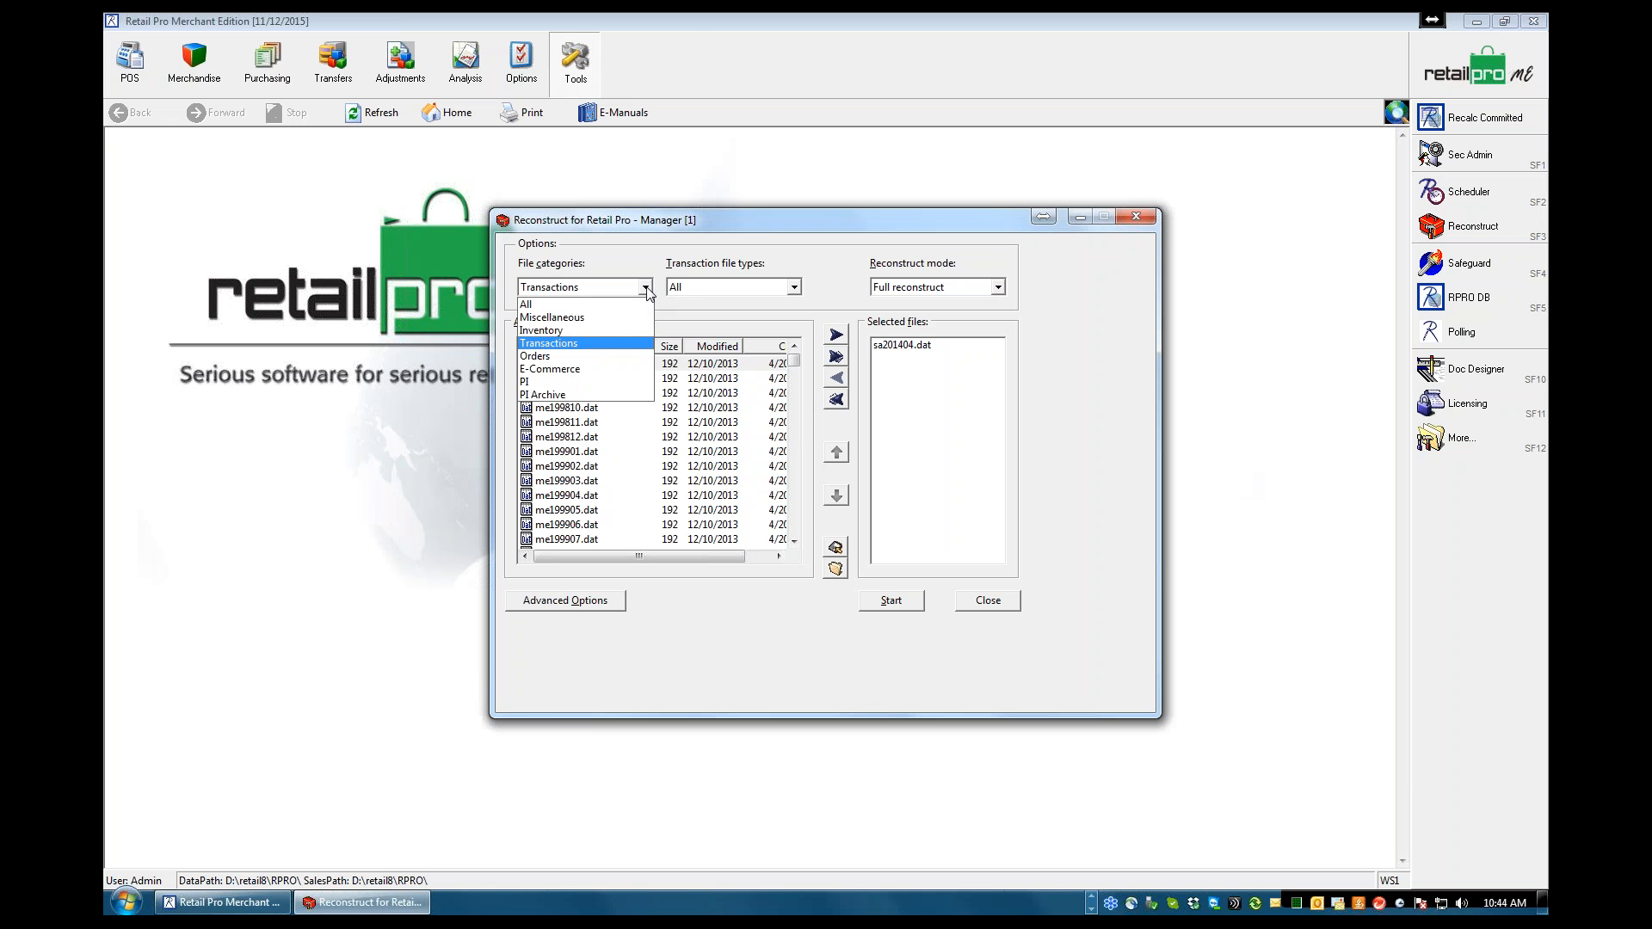
click(544, 334)
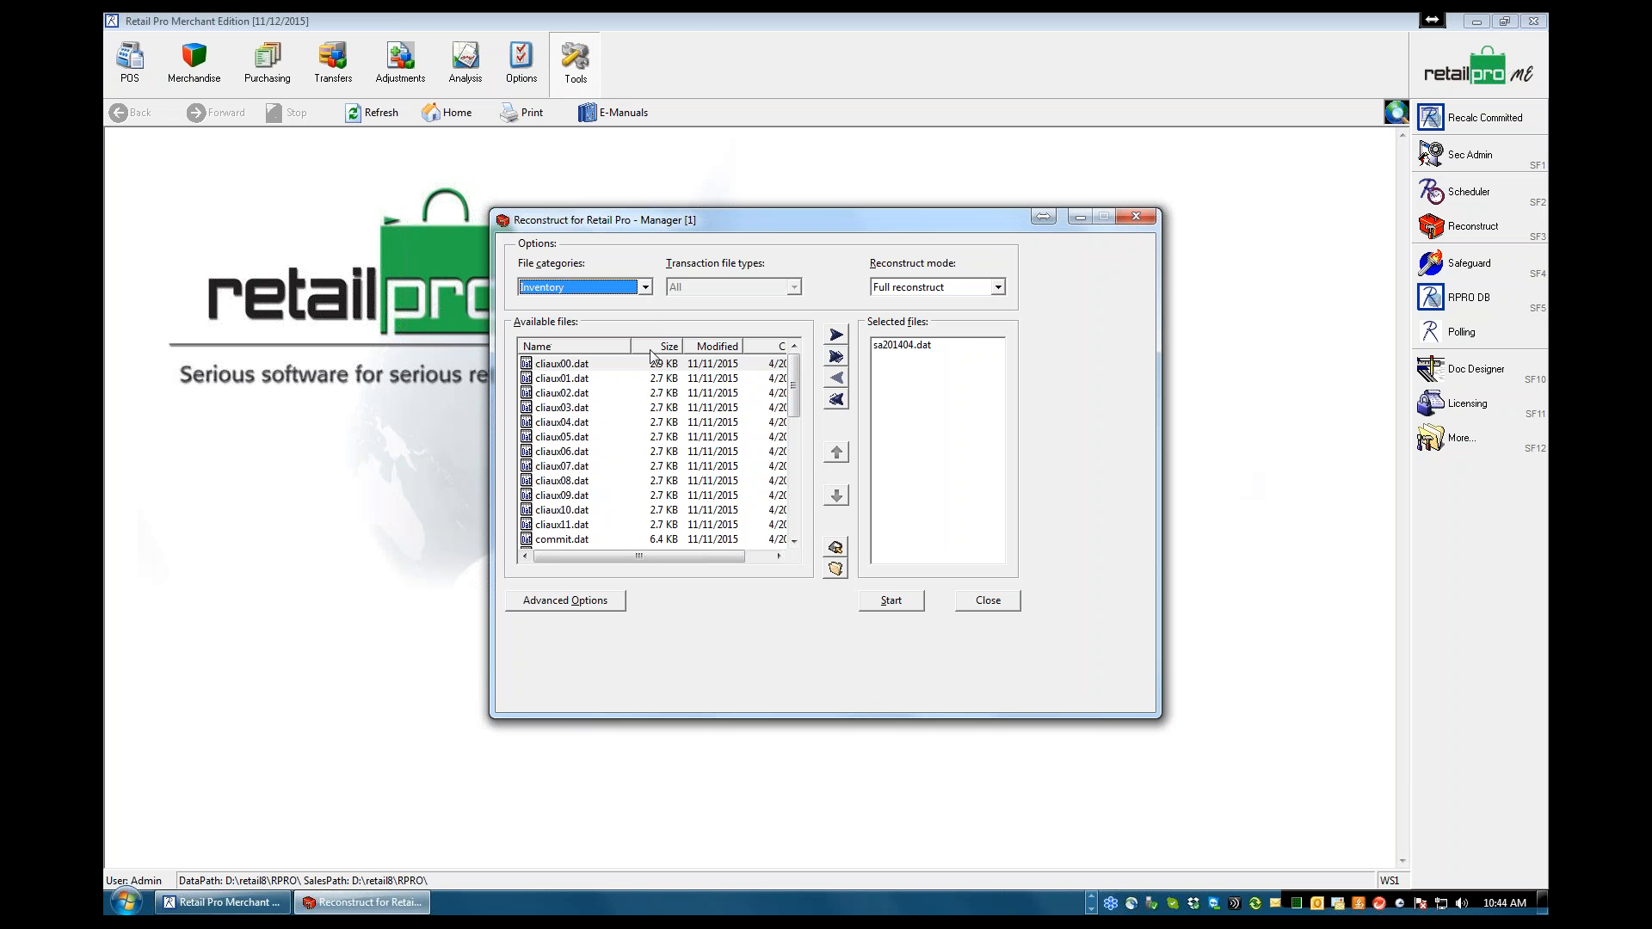
click(794, 541)
click(794, 540)
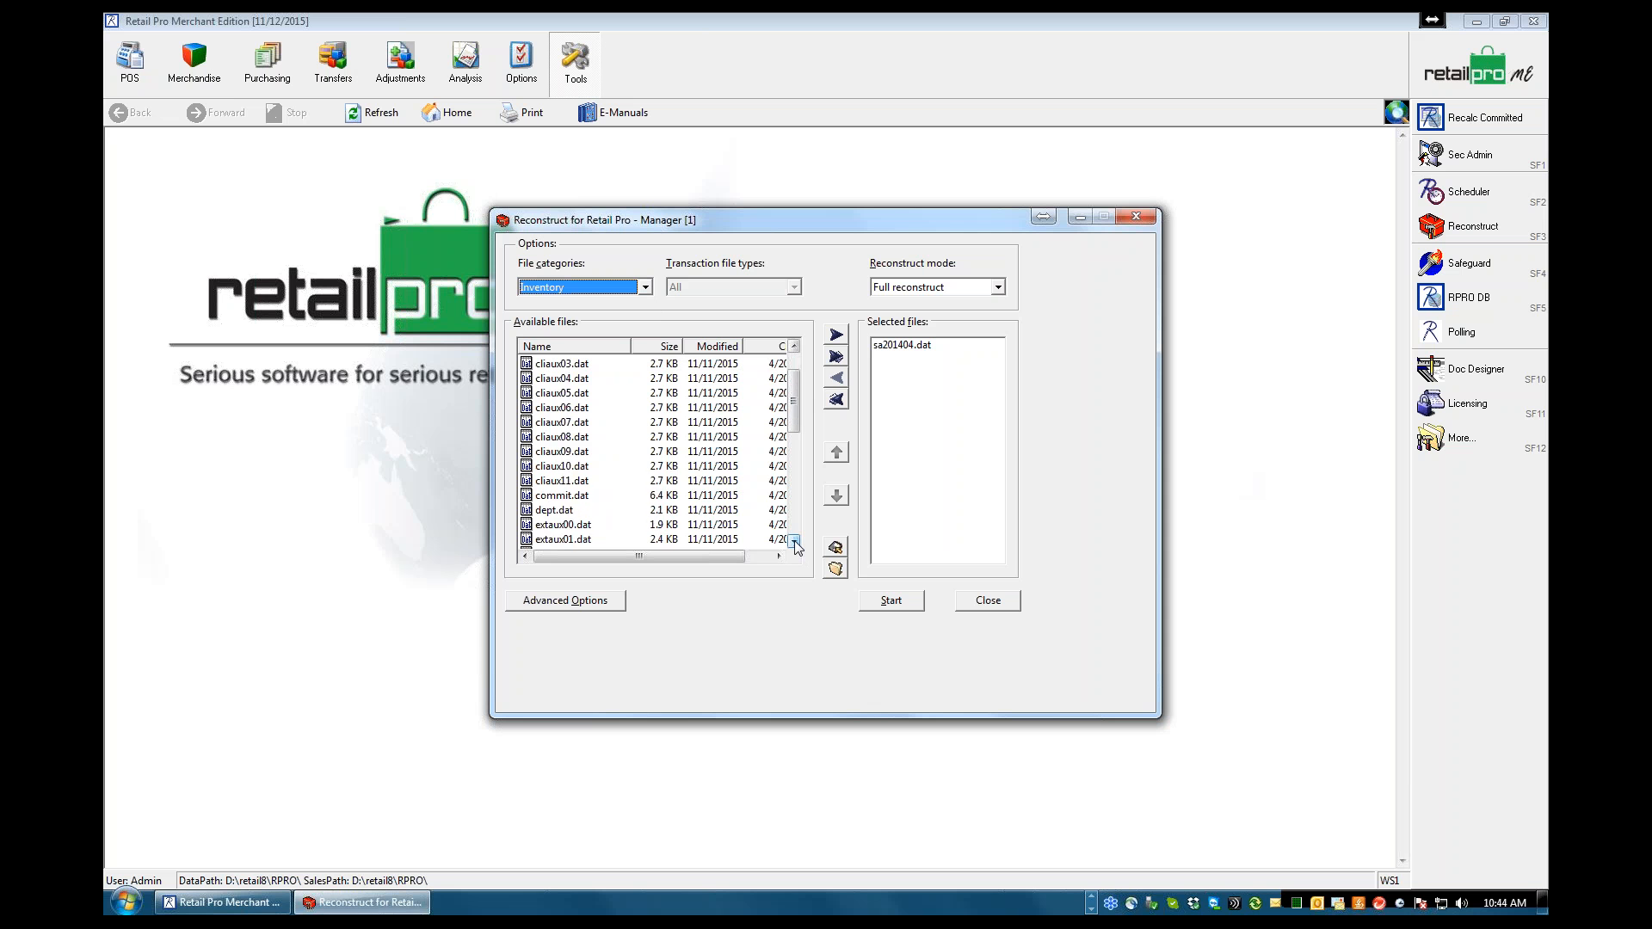
click(794, 541)
click(794, 540)
click(795, 540)
drag(794, 540, 794, 541)
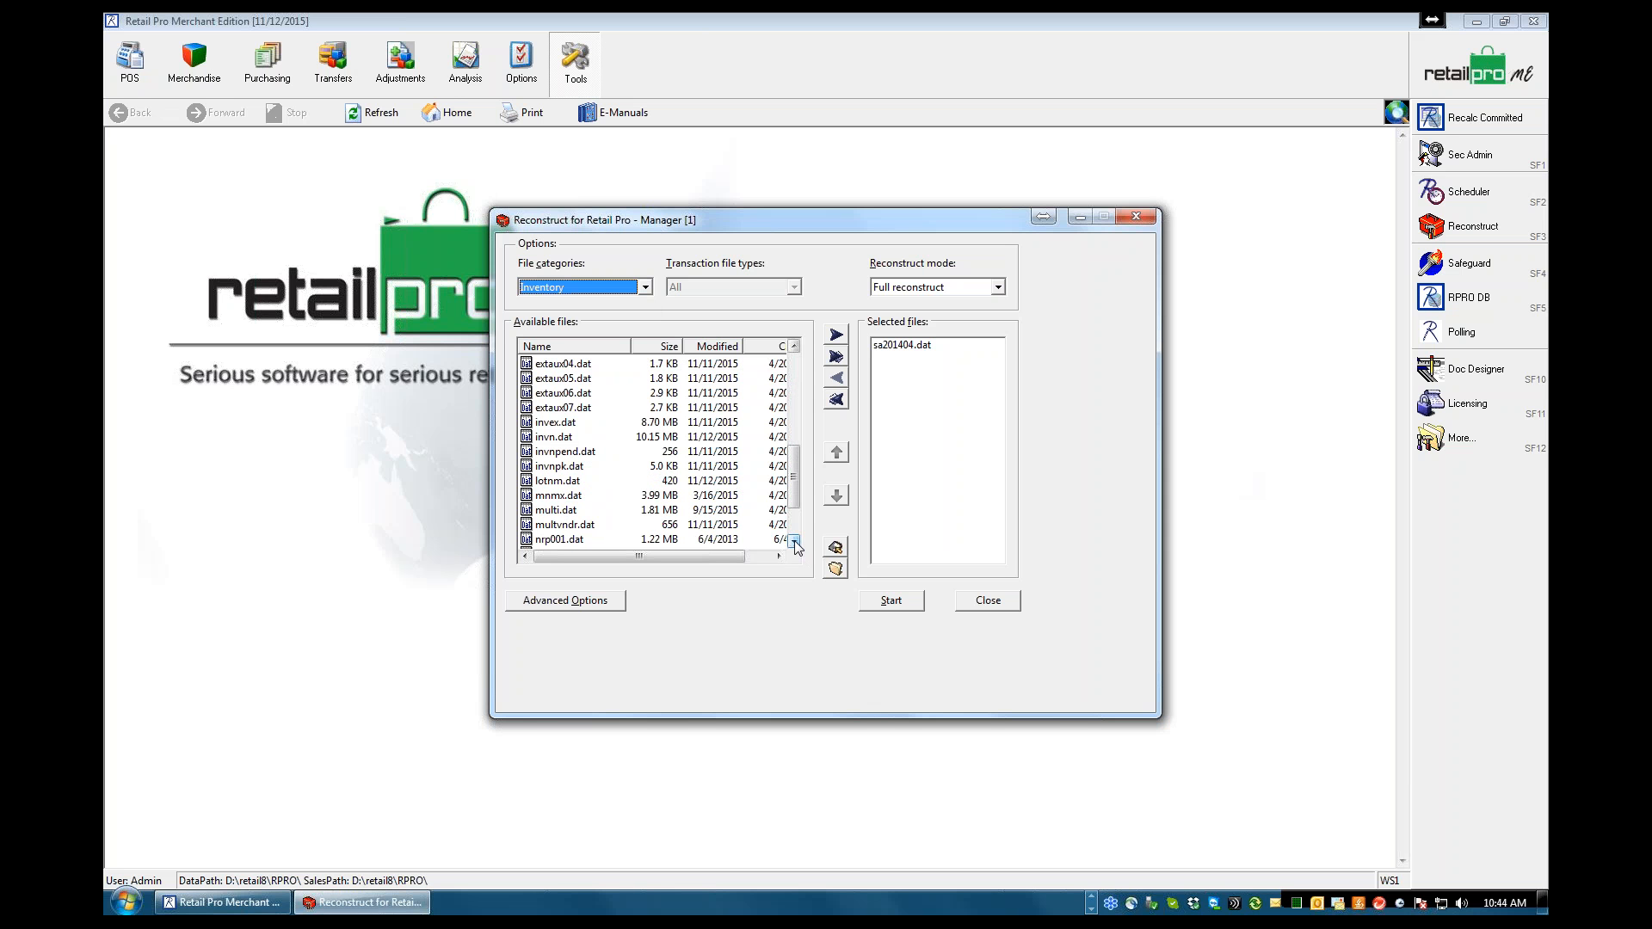
click(552, 426)
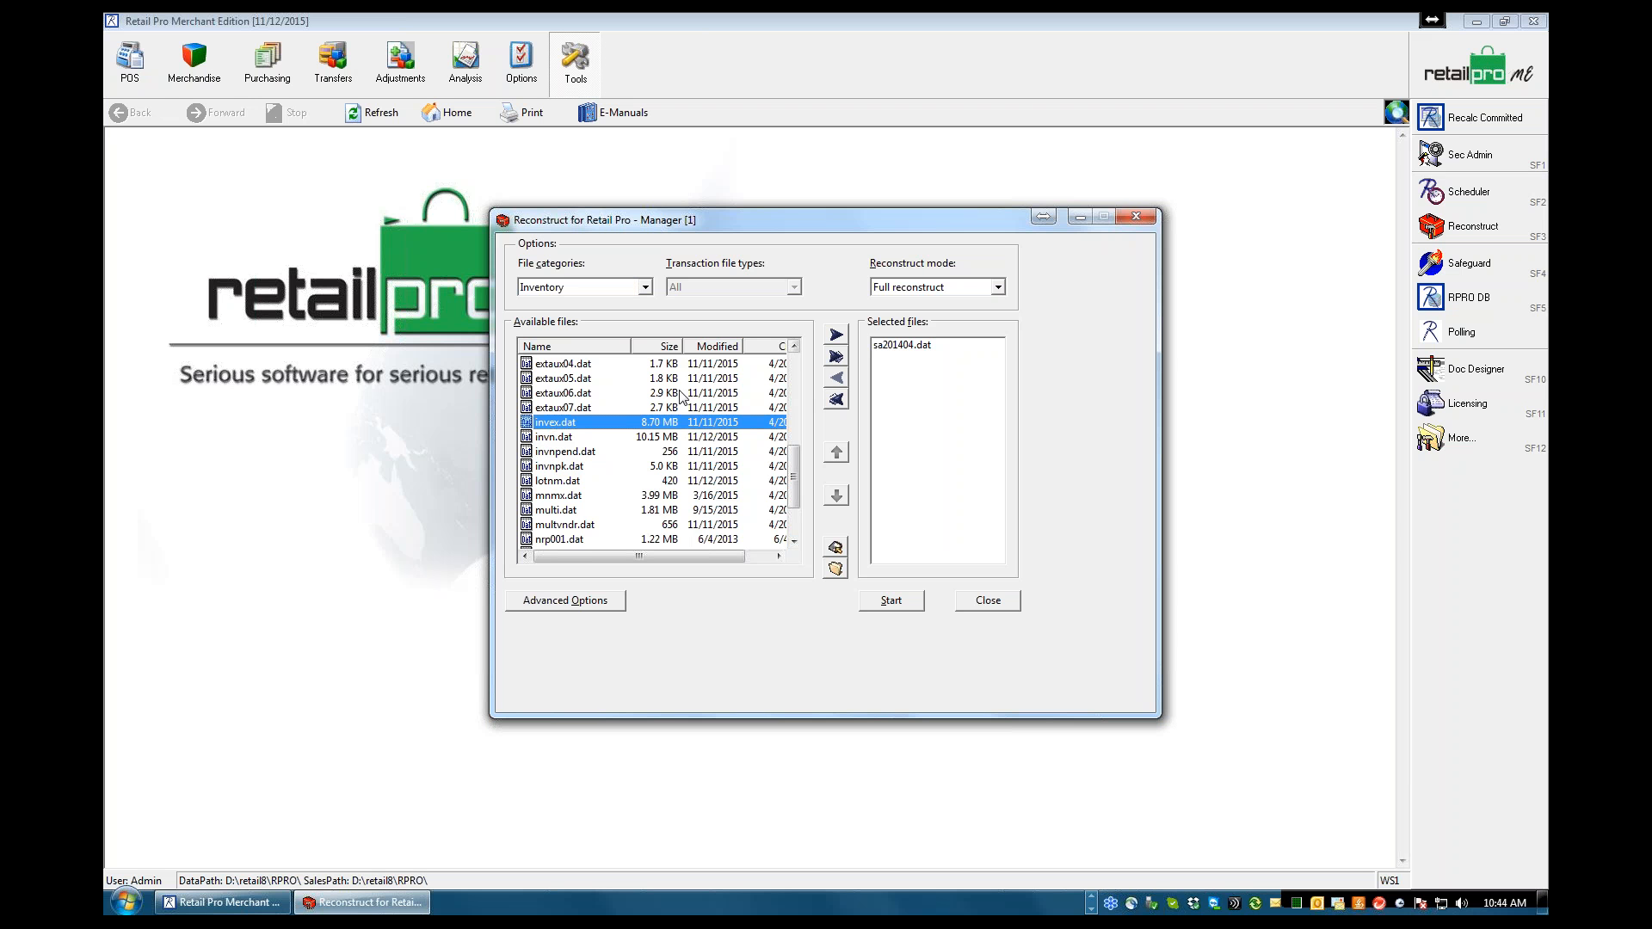
click(827, 355)
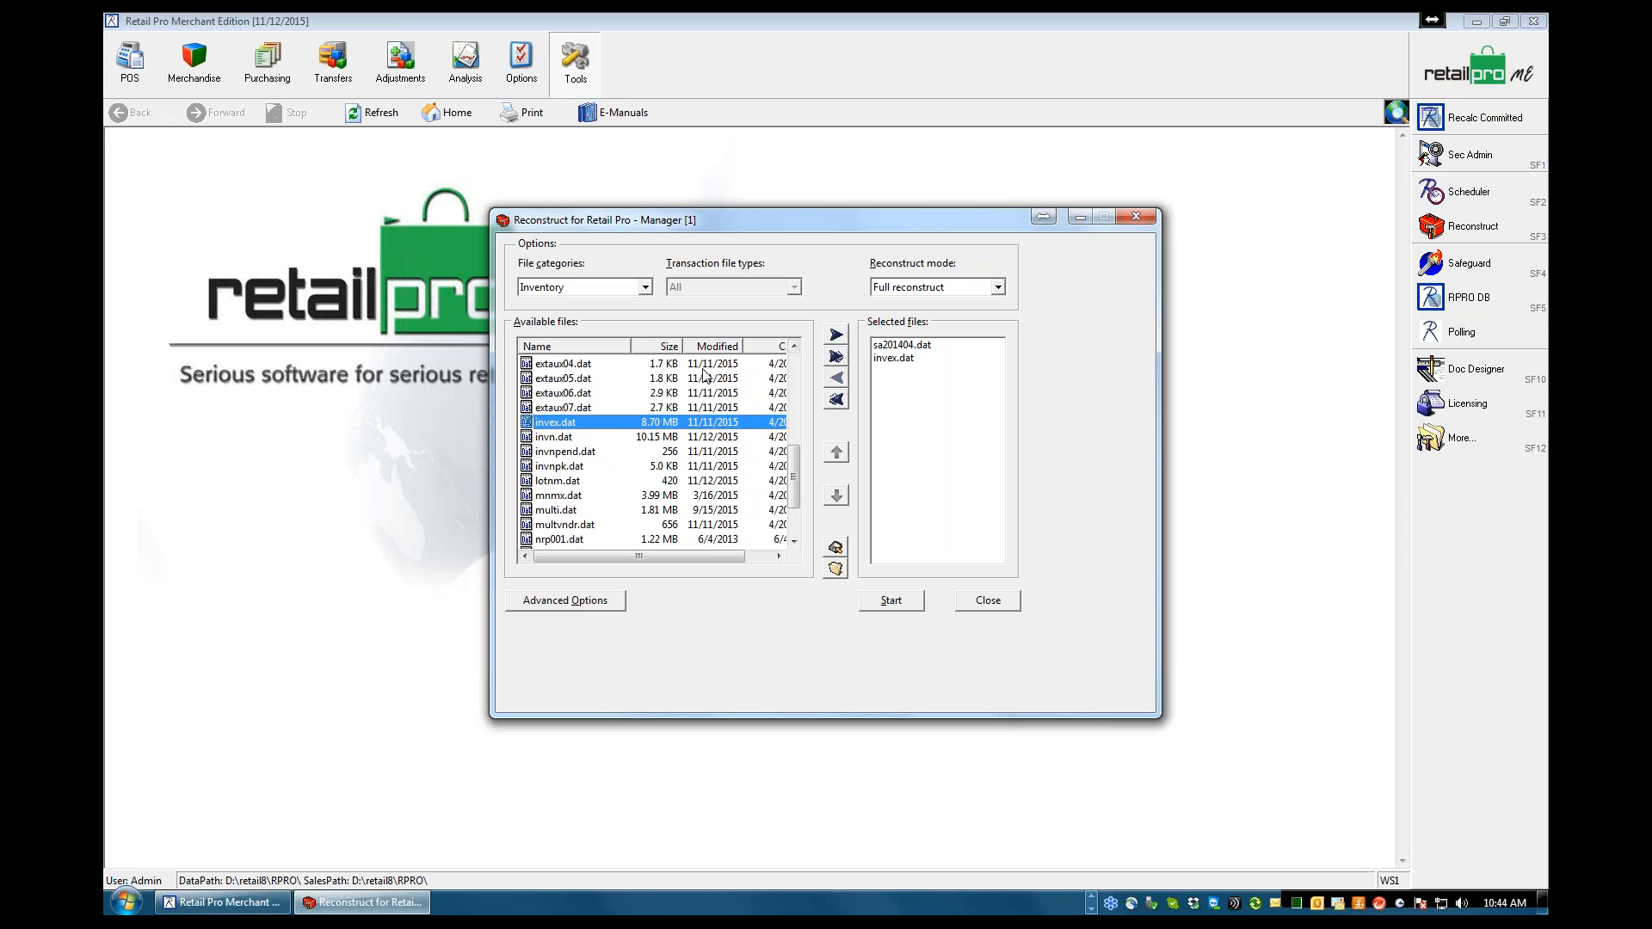
click(551, 440)
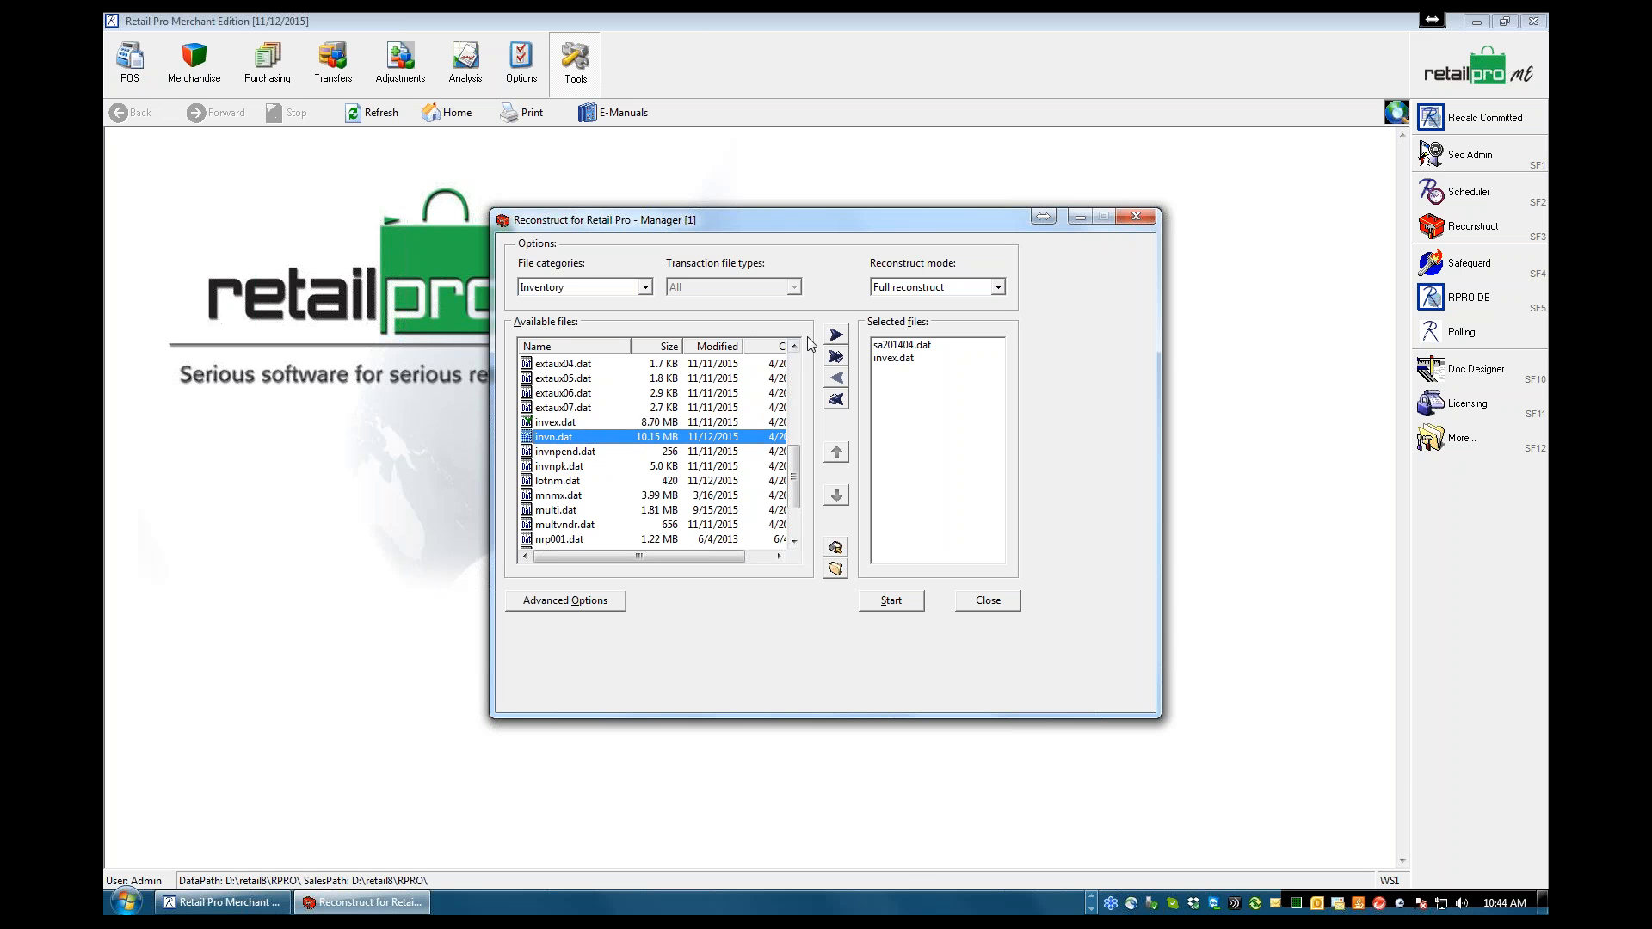
click(840, 334)
drag(793, 464, 798, 372)
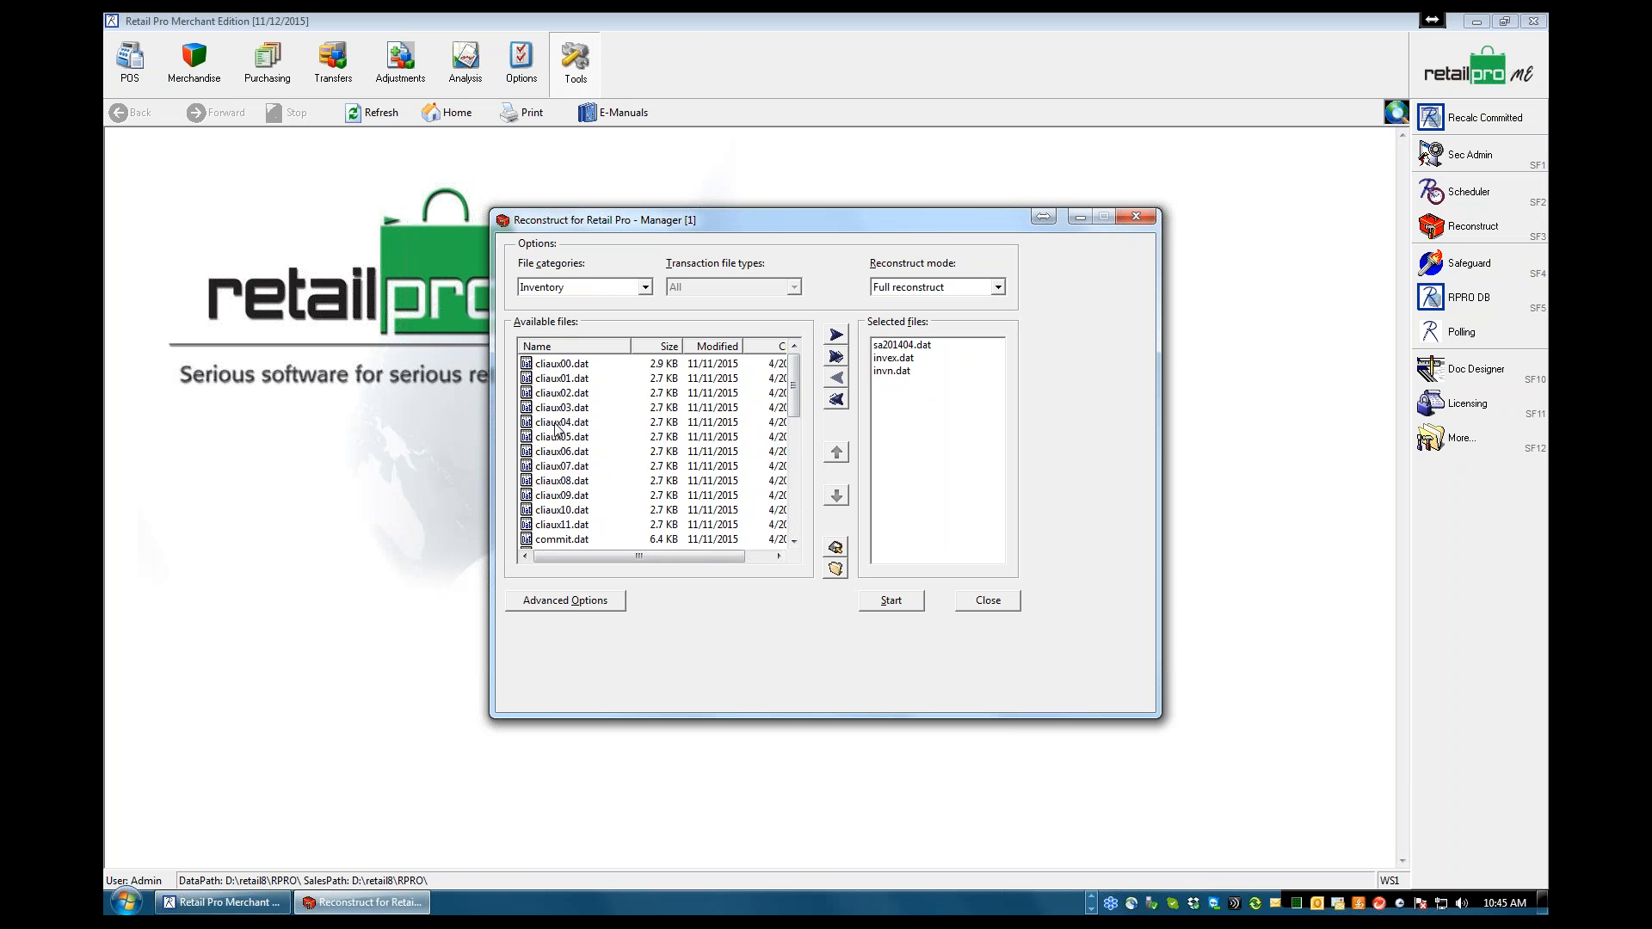
Add every listed Inventory file to the files selected for reconstruction and look over the inventory file names
click(836, 358)
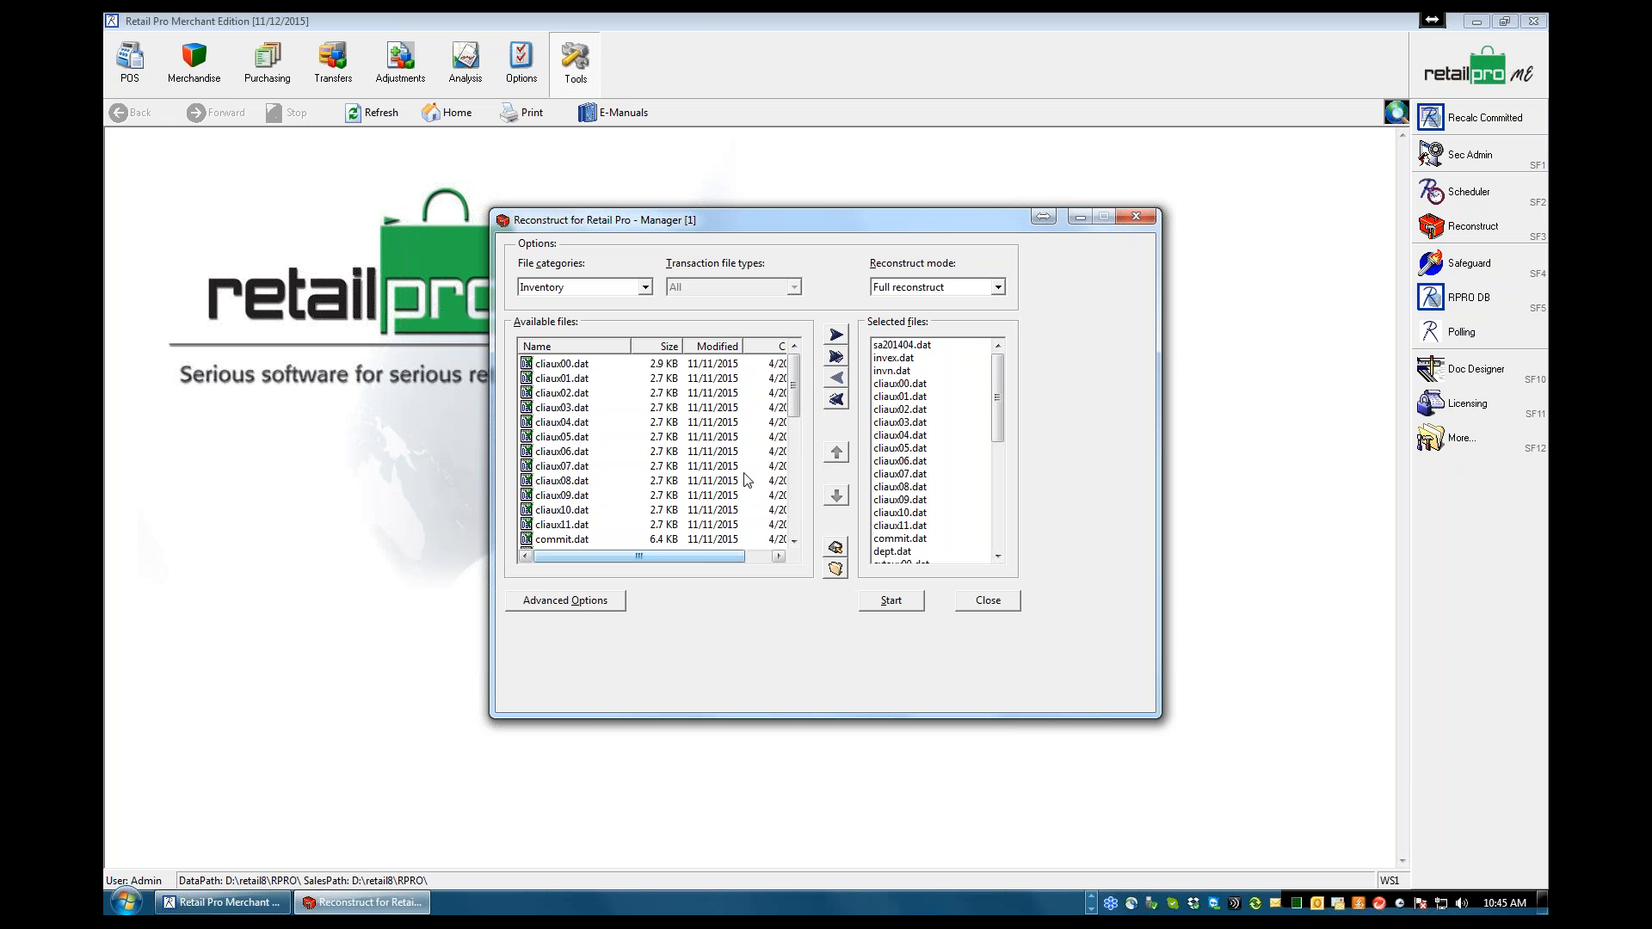
drag(795, 396, 797, 509)
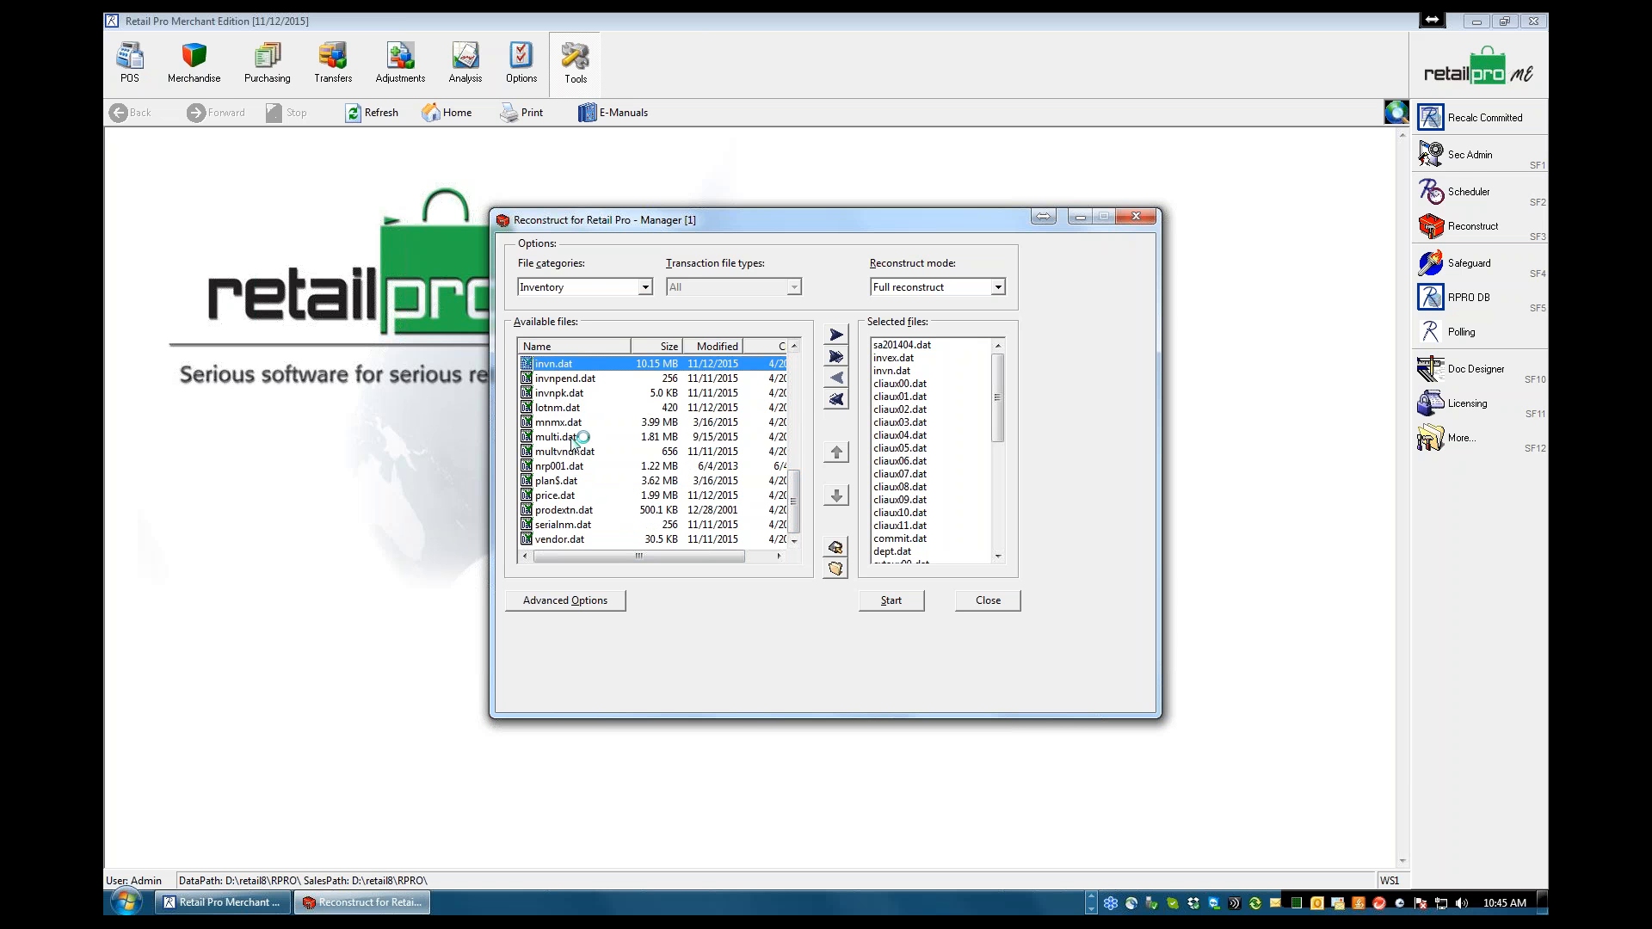
drag(794, 488, 794, 370)
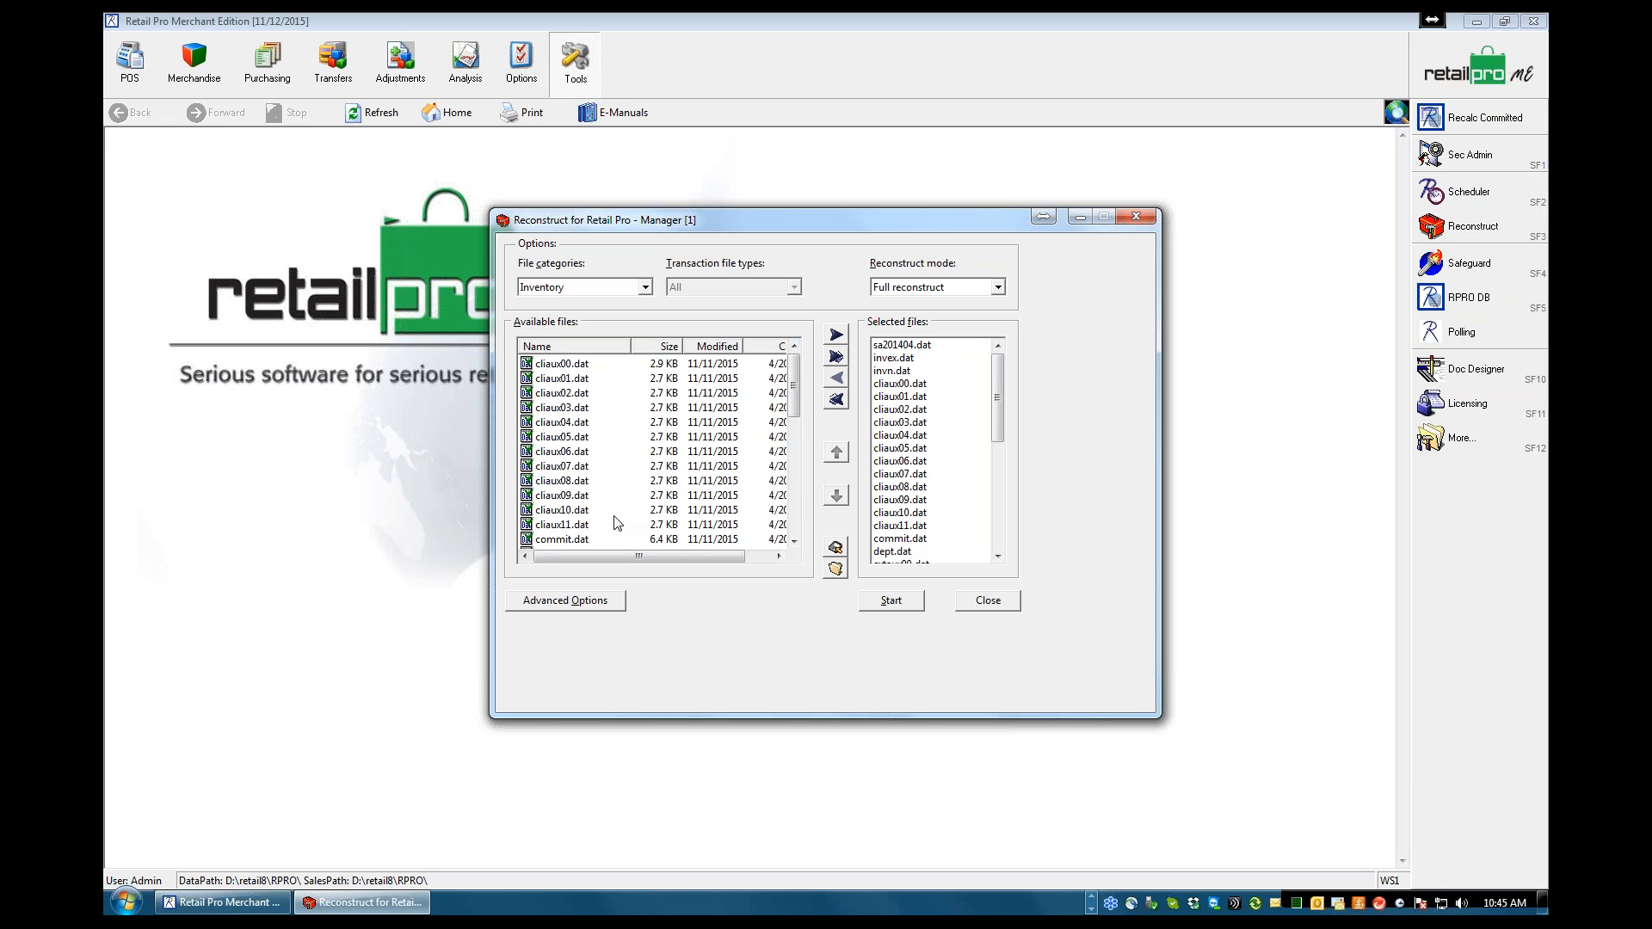
click(795, 541)
click(795, 541)
click(794, 541)
click(794, 540)
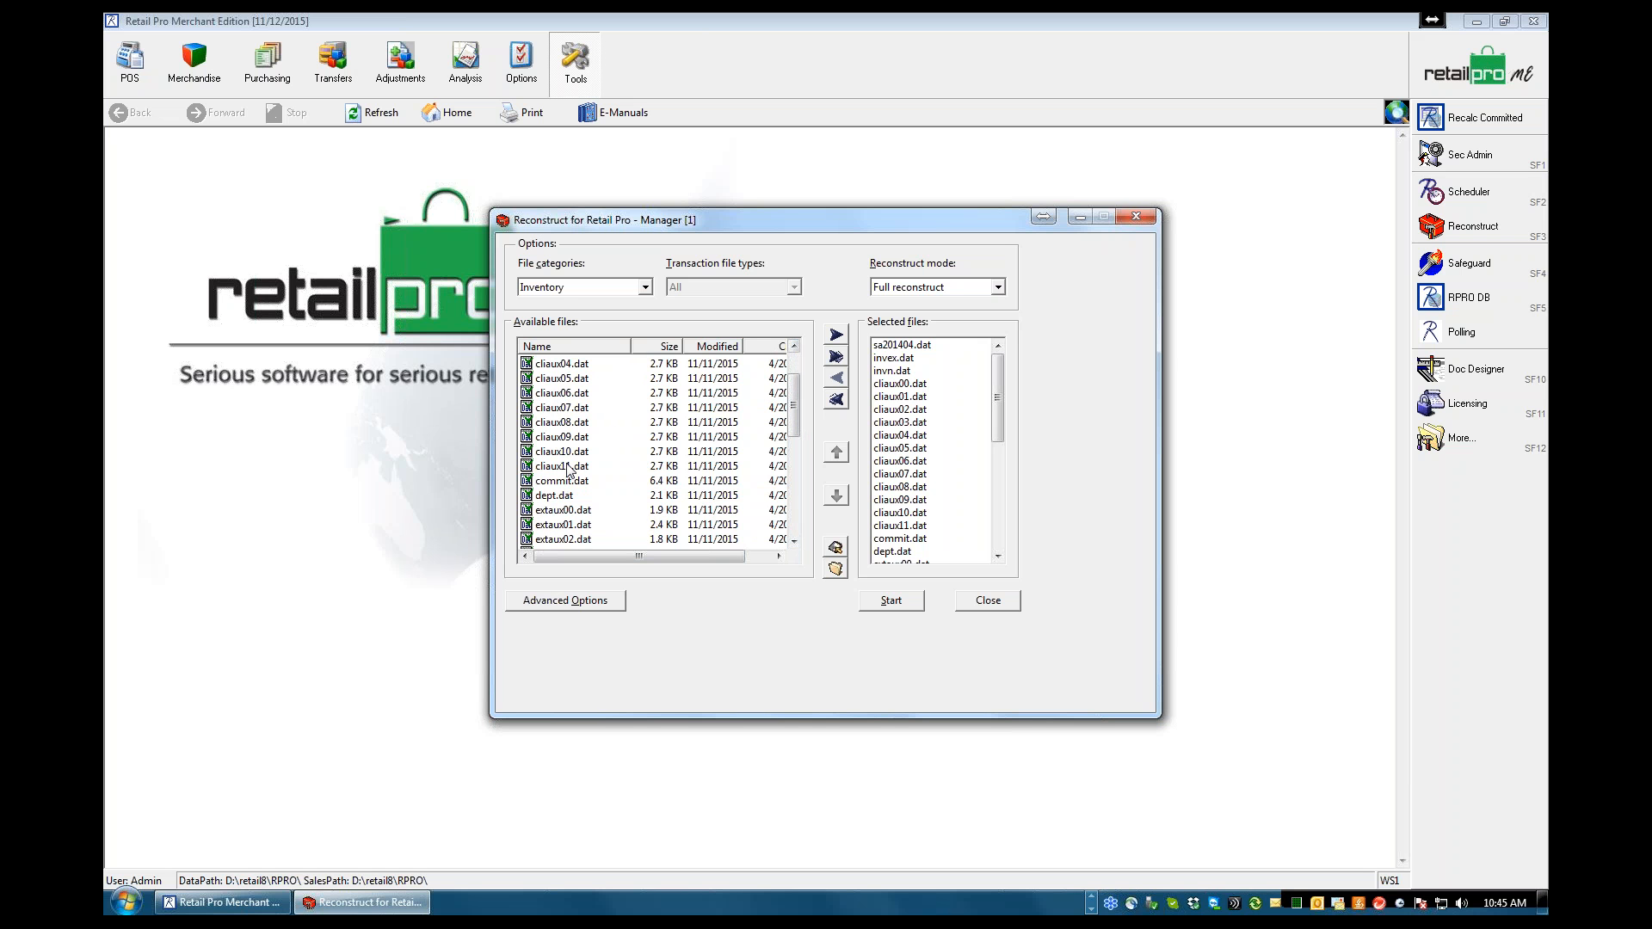
Remove cliaux00.dat through cliaux11.dat from the files selected for reconstruction
double_click(895, 387)
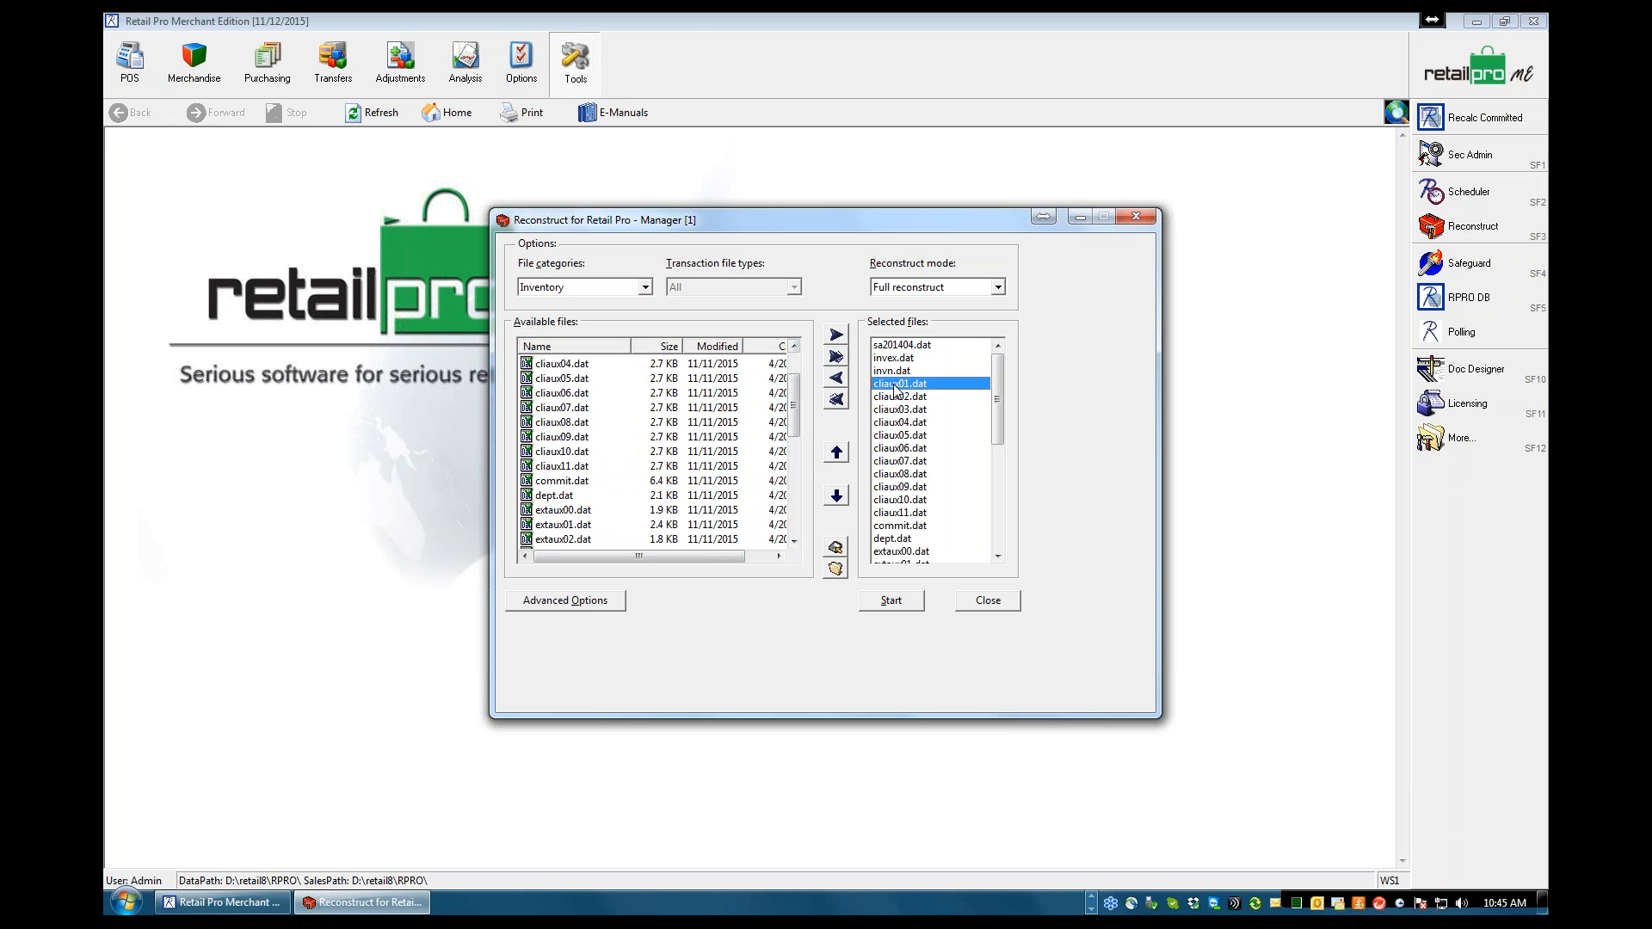
double_click(895, 386)
double_click(895, 386)
double_click(895, 387)
double_click(895, 386)
double_click(895, 386)
double_click(895, 386)
double_click(895, 386)
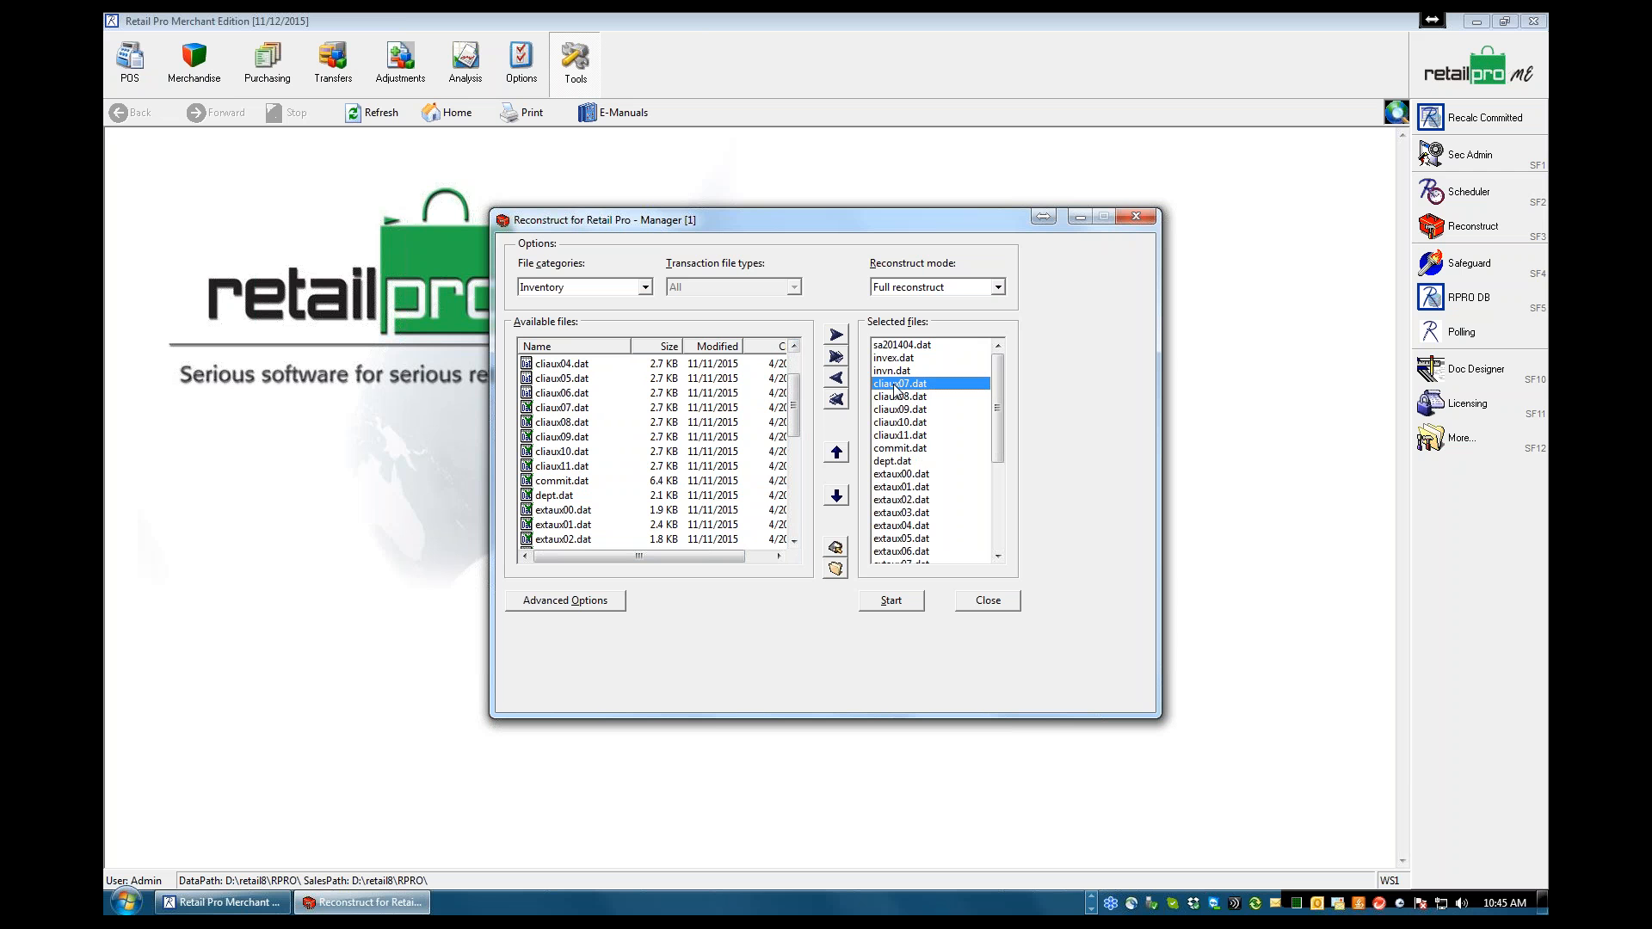
double_click(895, 387)
double_click(895, 386)
double_click(895, 386)
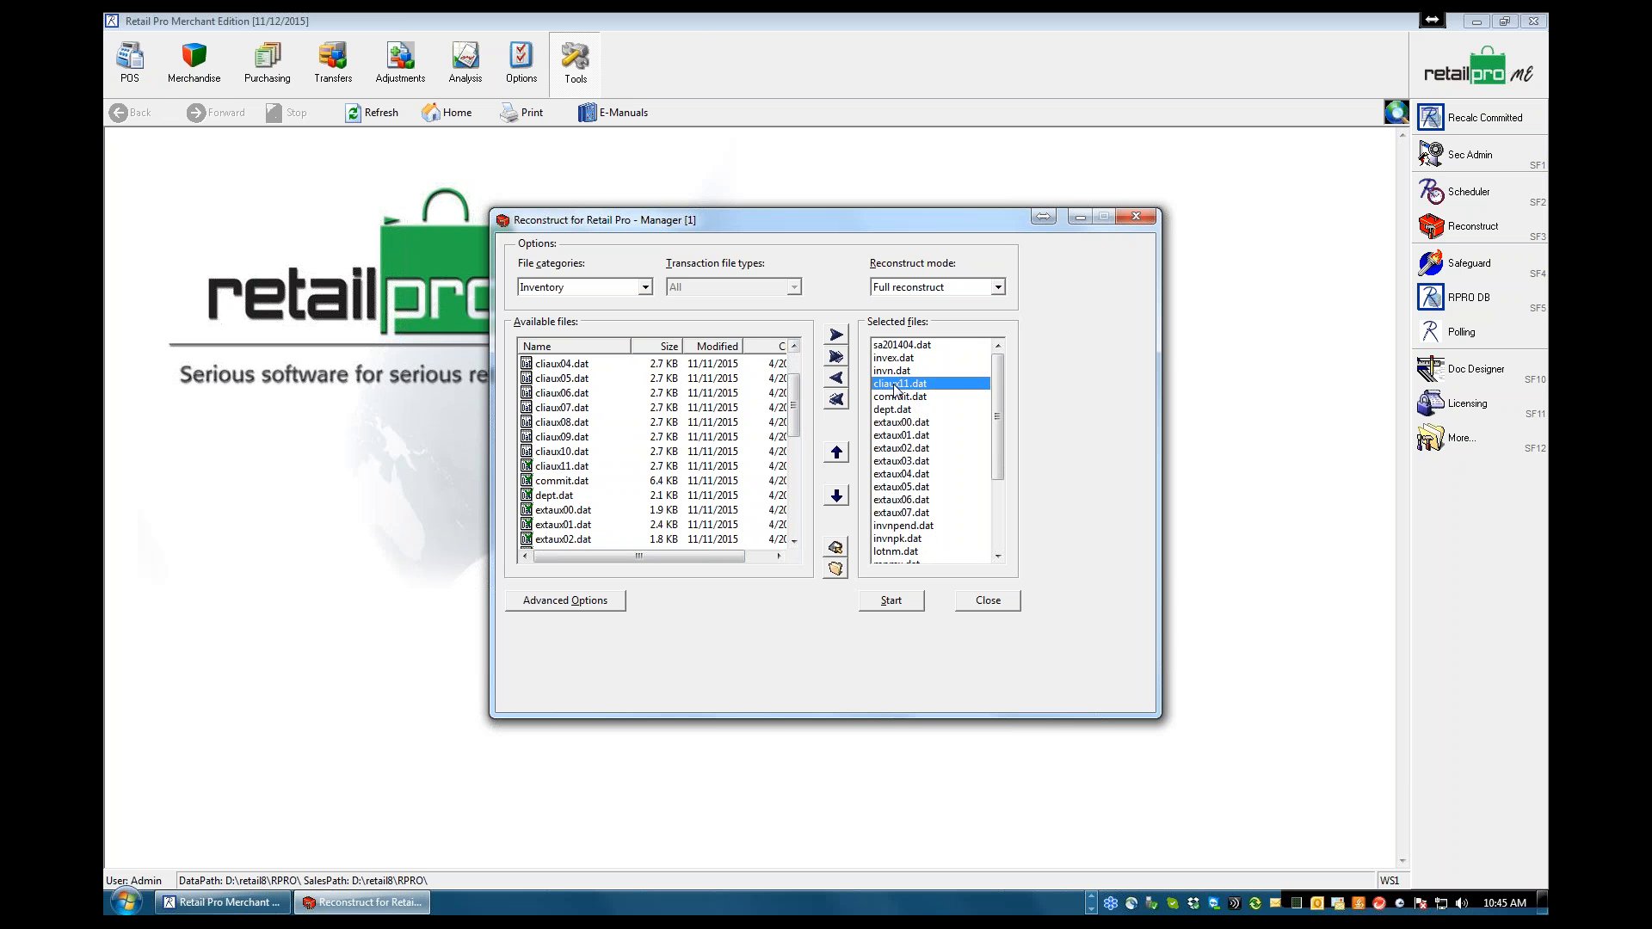
double_click(895, 387)
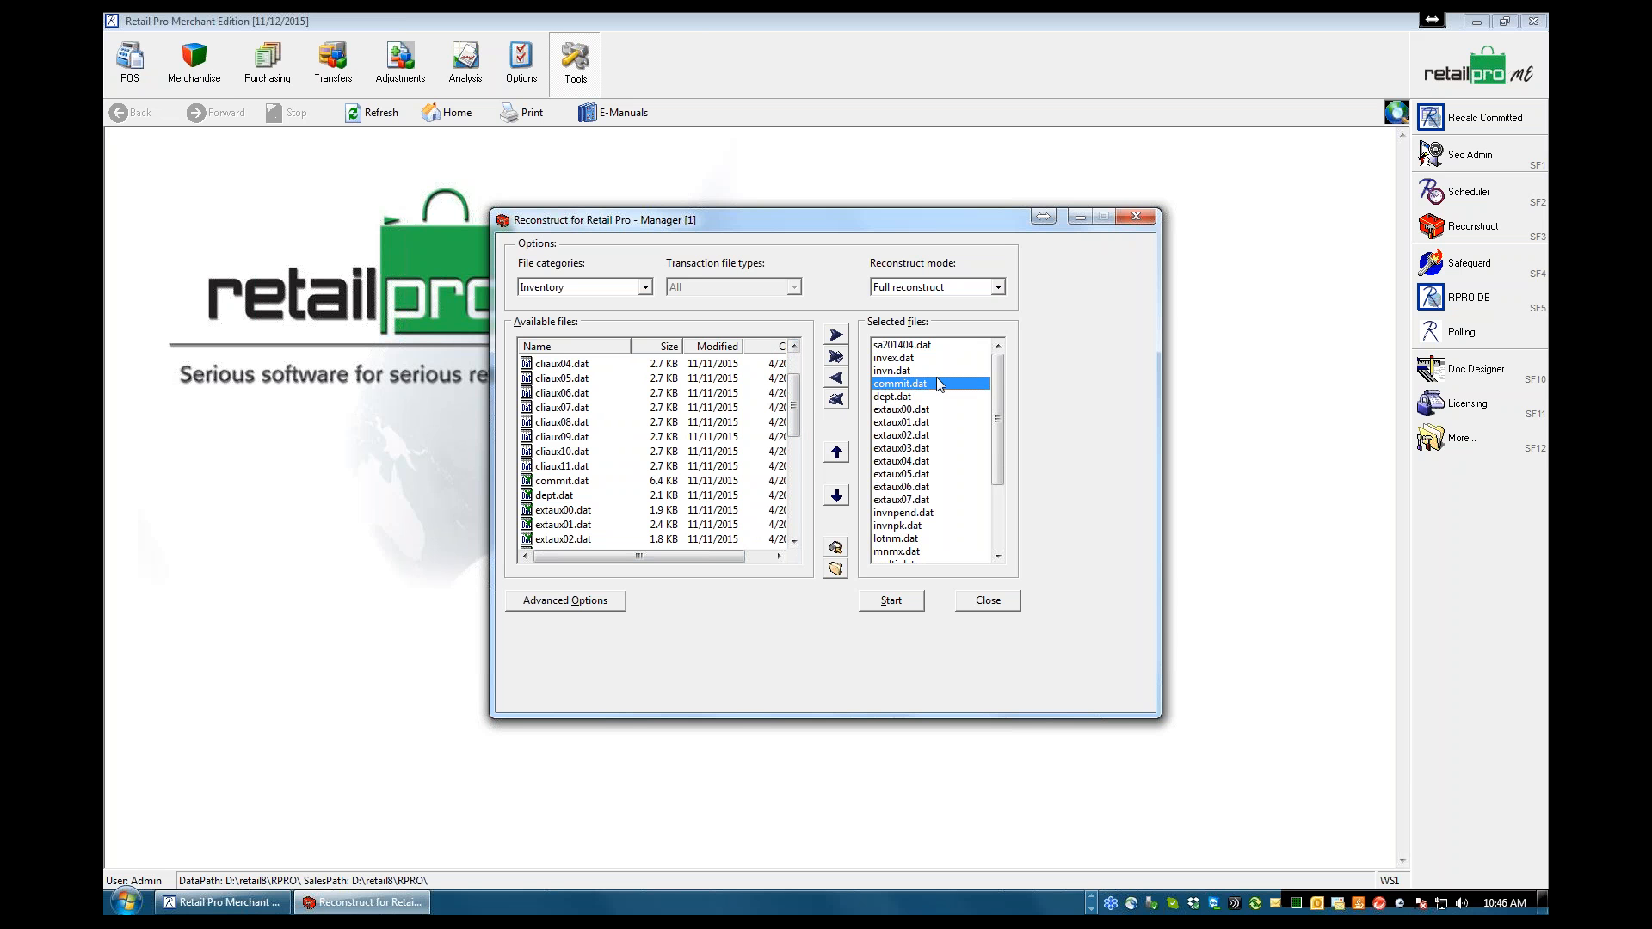
Run the full reconstruct on the selected files after reviewing the log file and backup mode settings in the confirmation
click(891, 603)
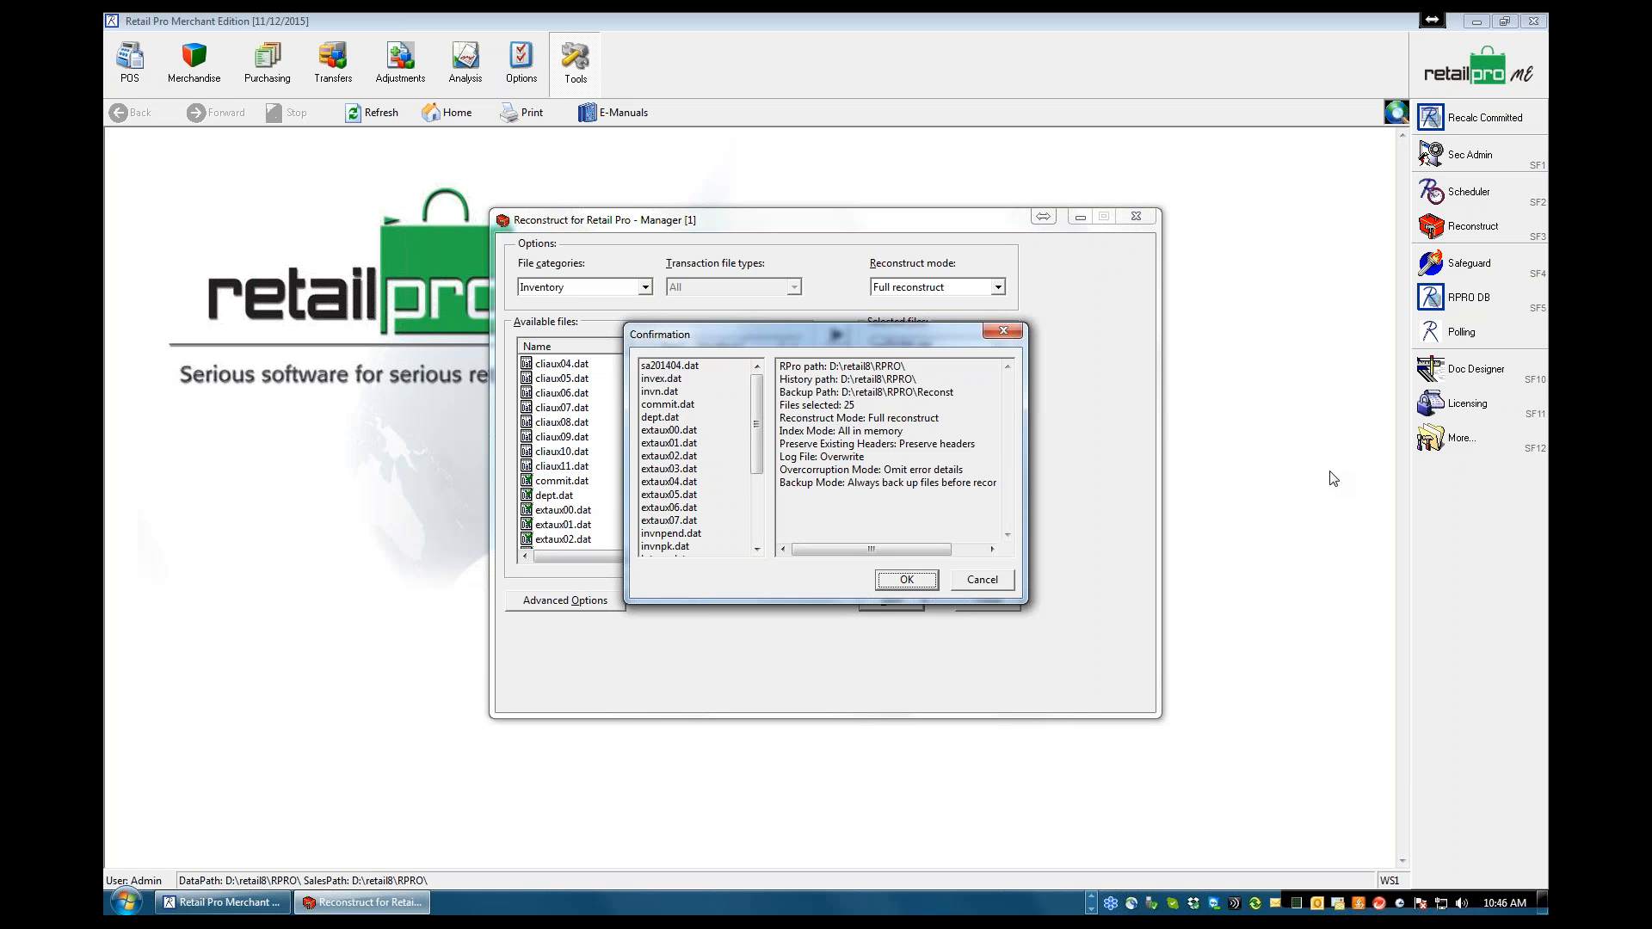
click(1289, 488)
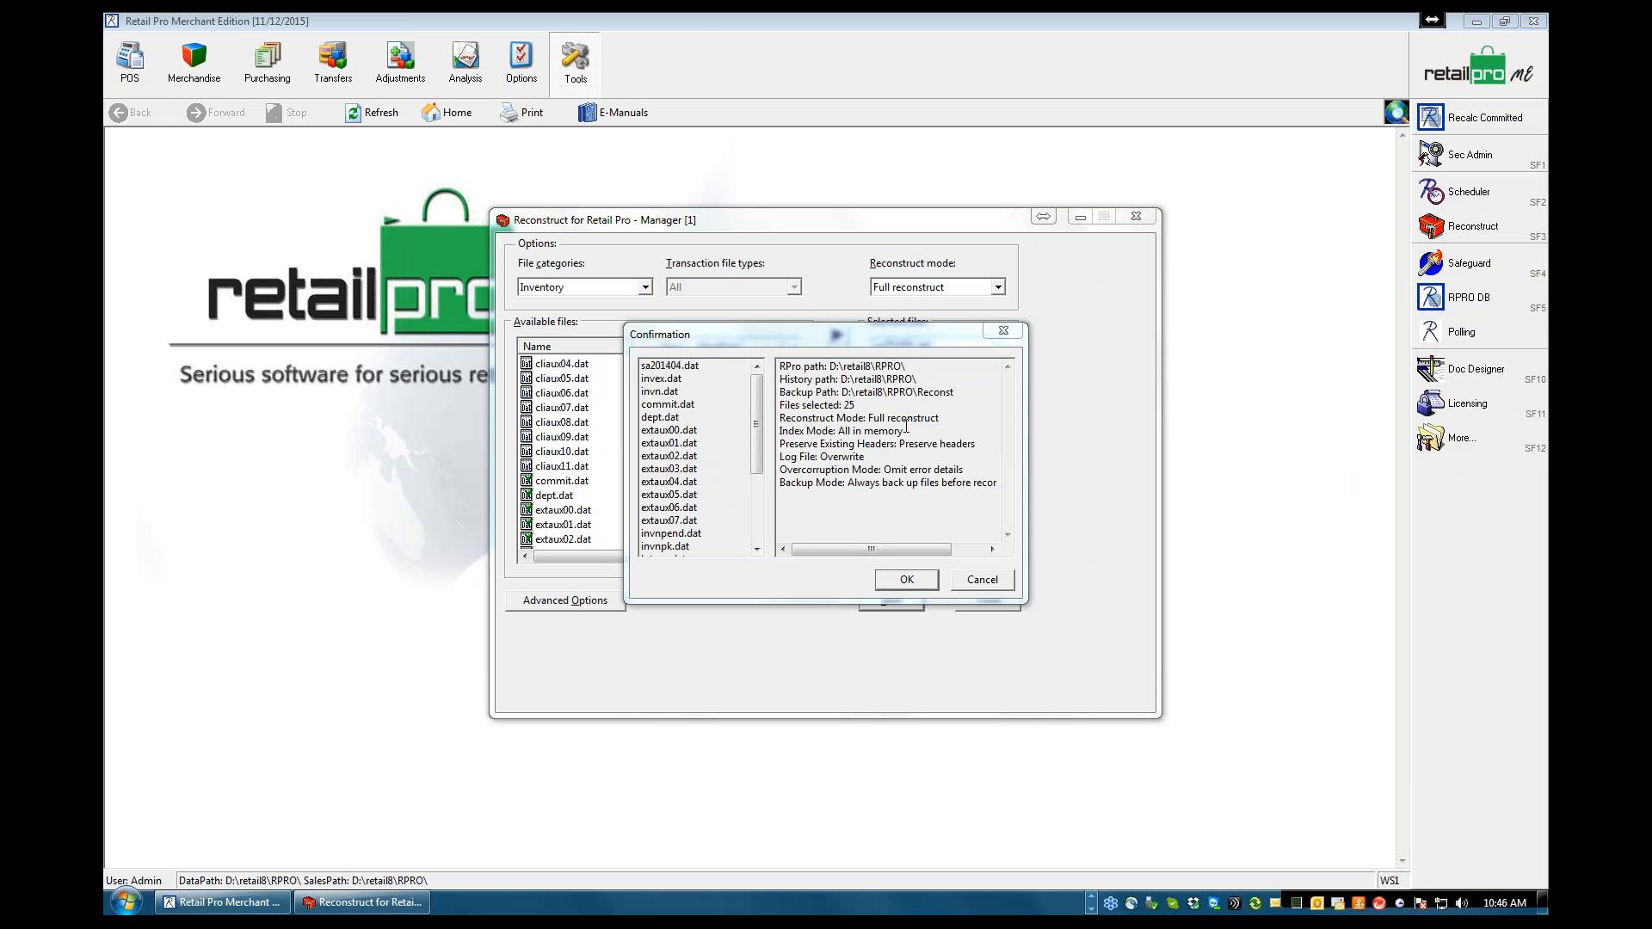
drag(874, 454, 762, 467)
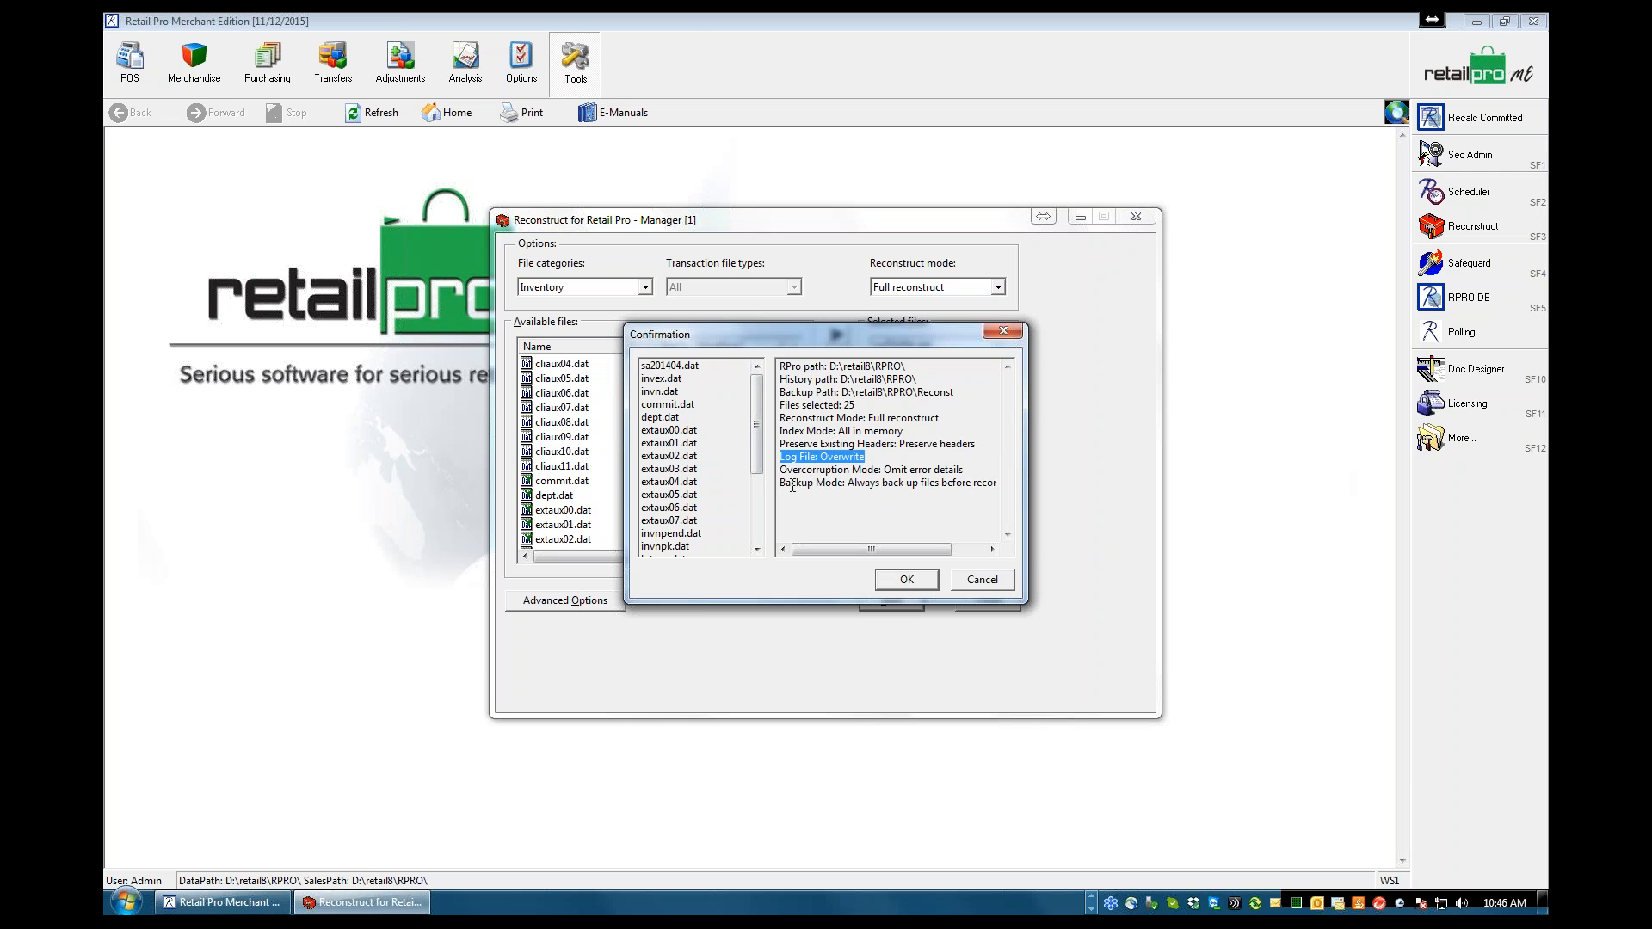
drag(999, 484, 955, 482)
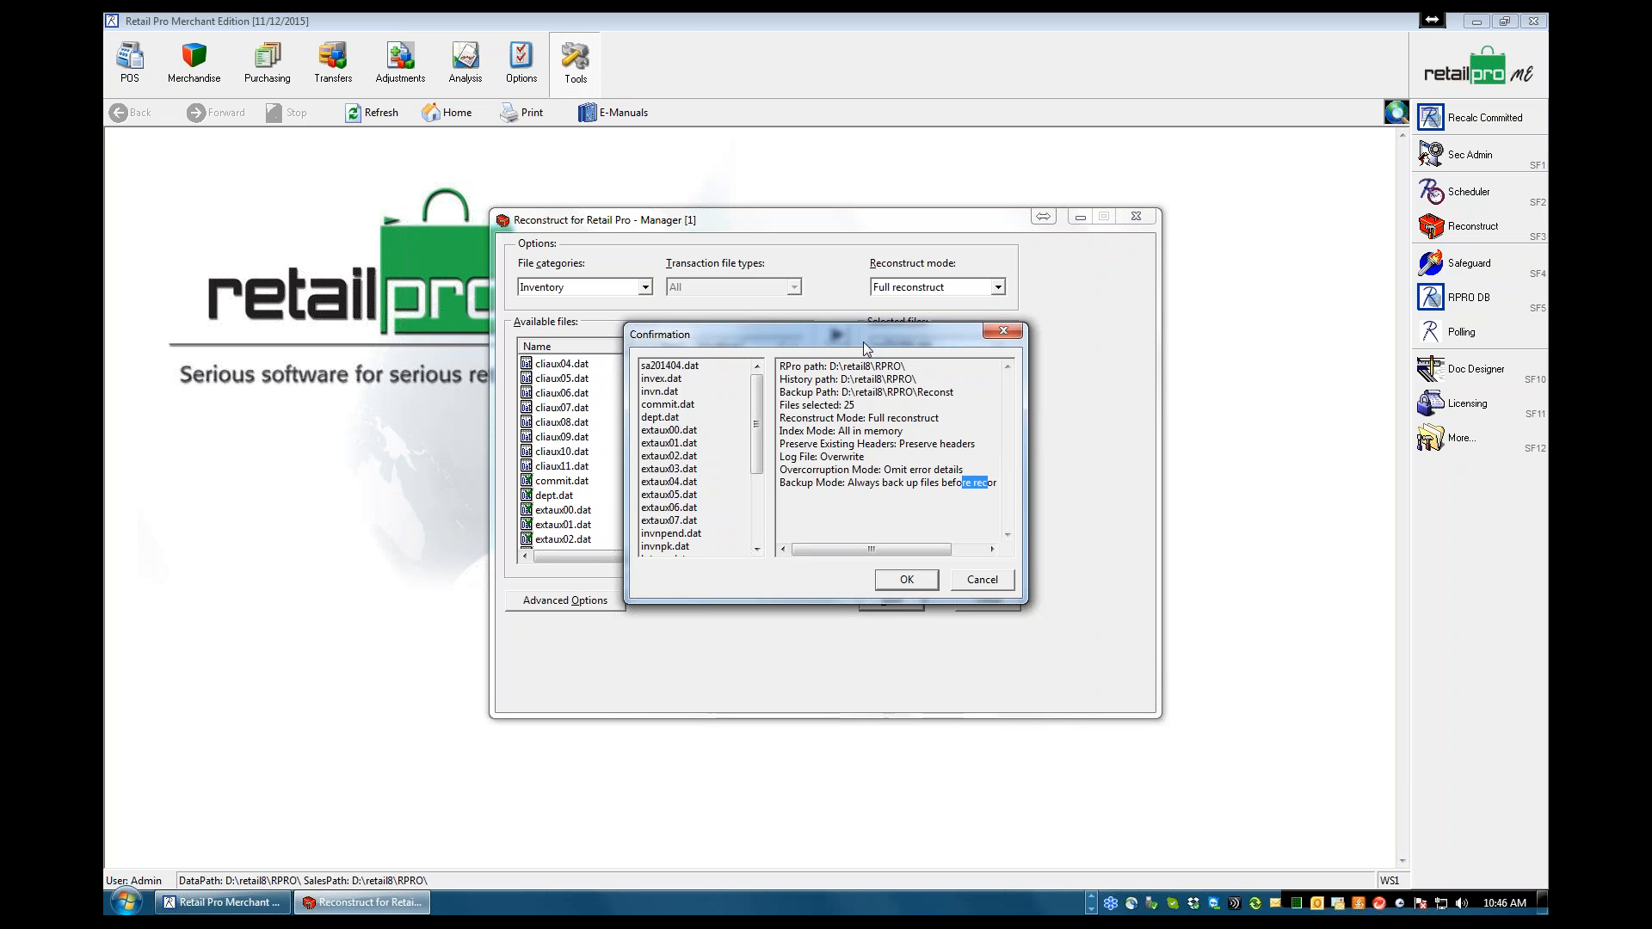
drag(865, 348, 768, 499)
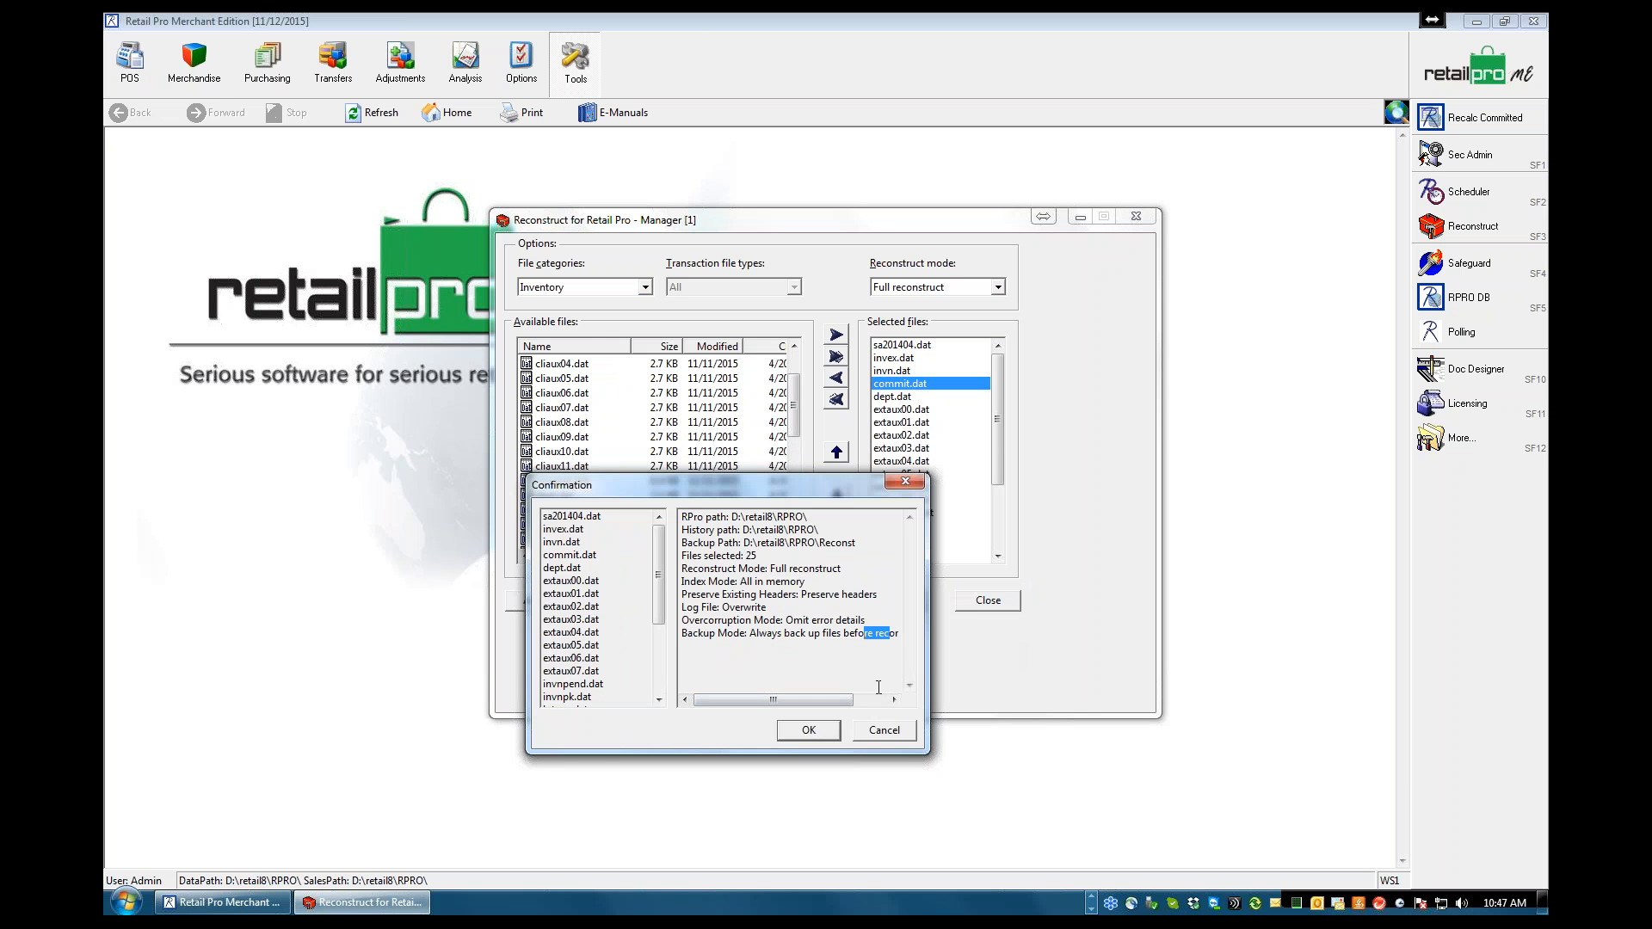
click(807, 731)
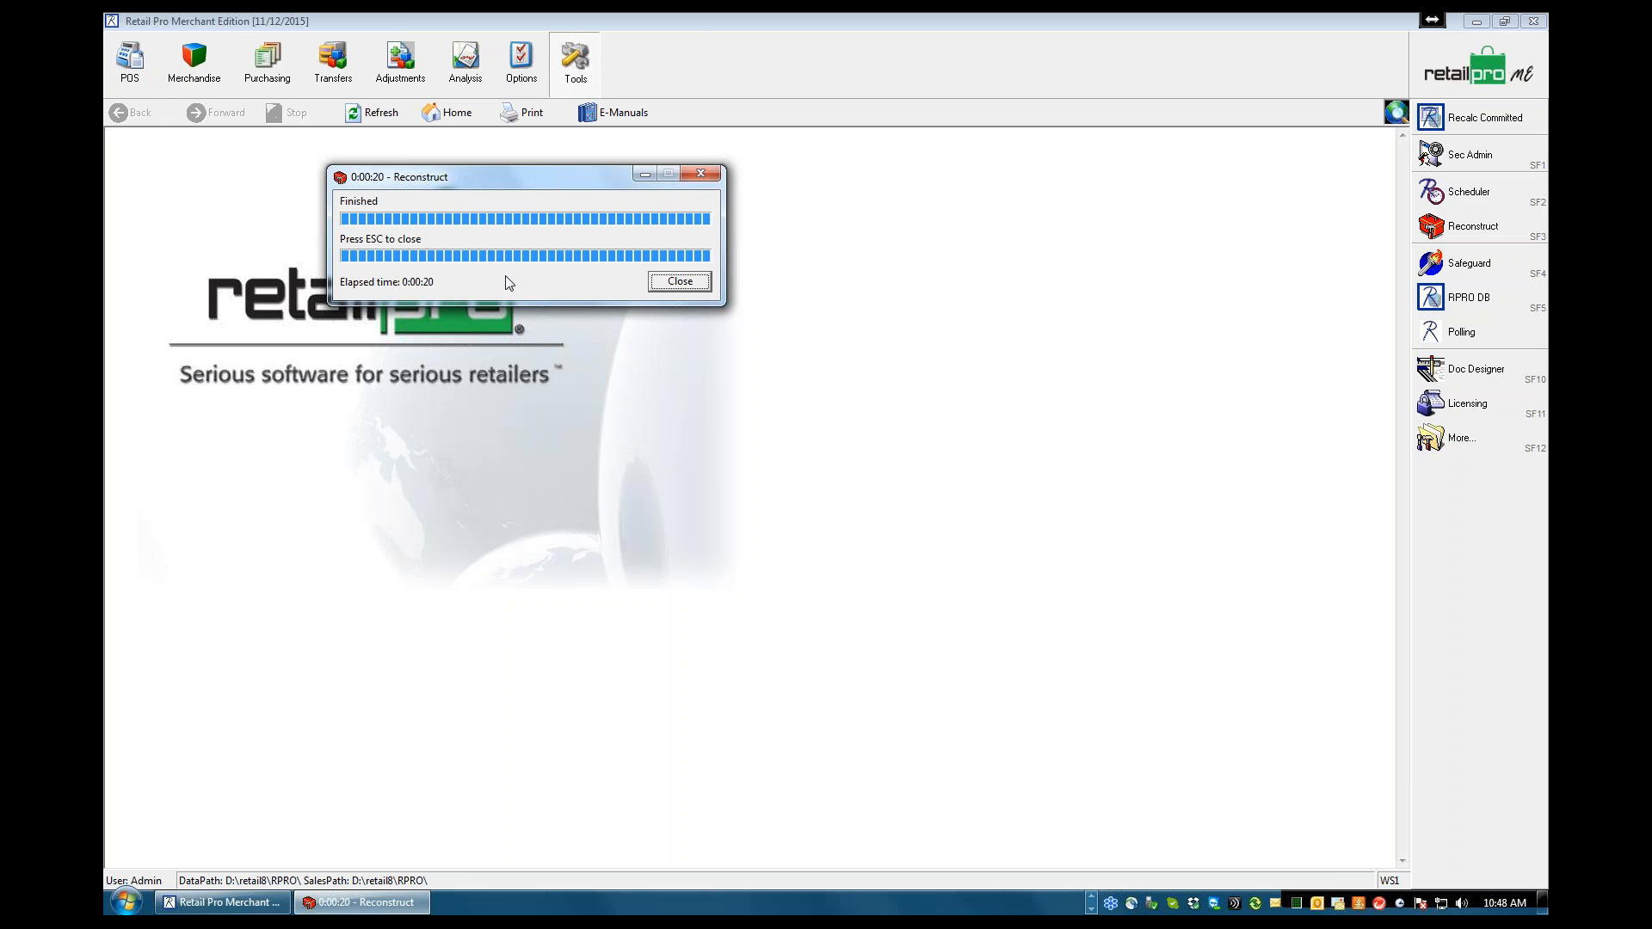
click(680, 282)
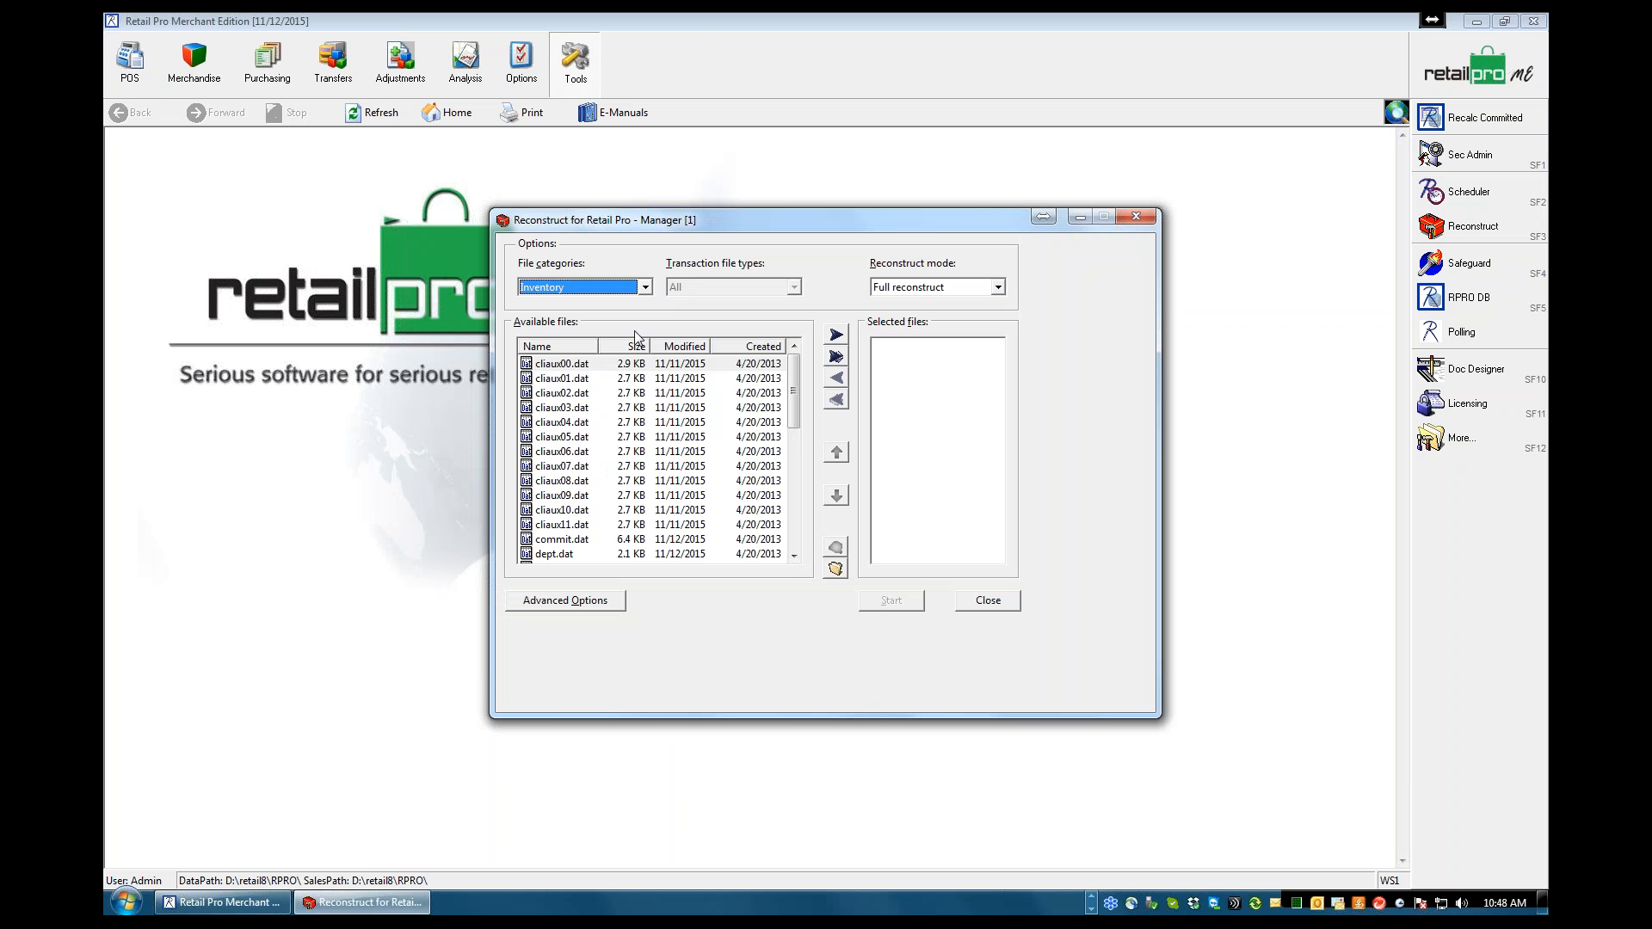
List the All file category and examine the names of the available data files
click(645, 289)
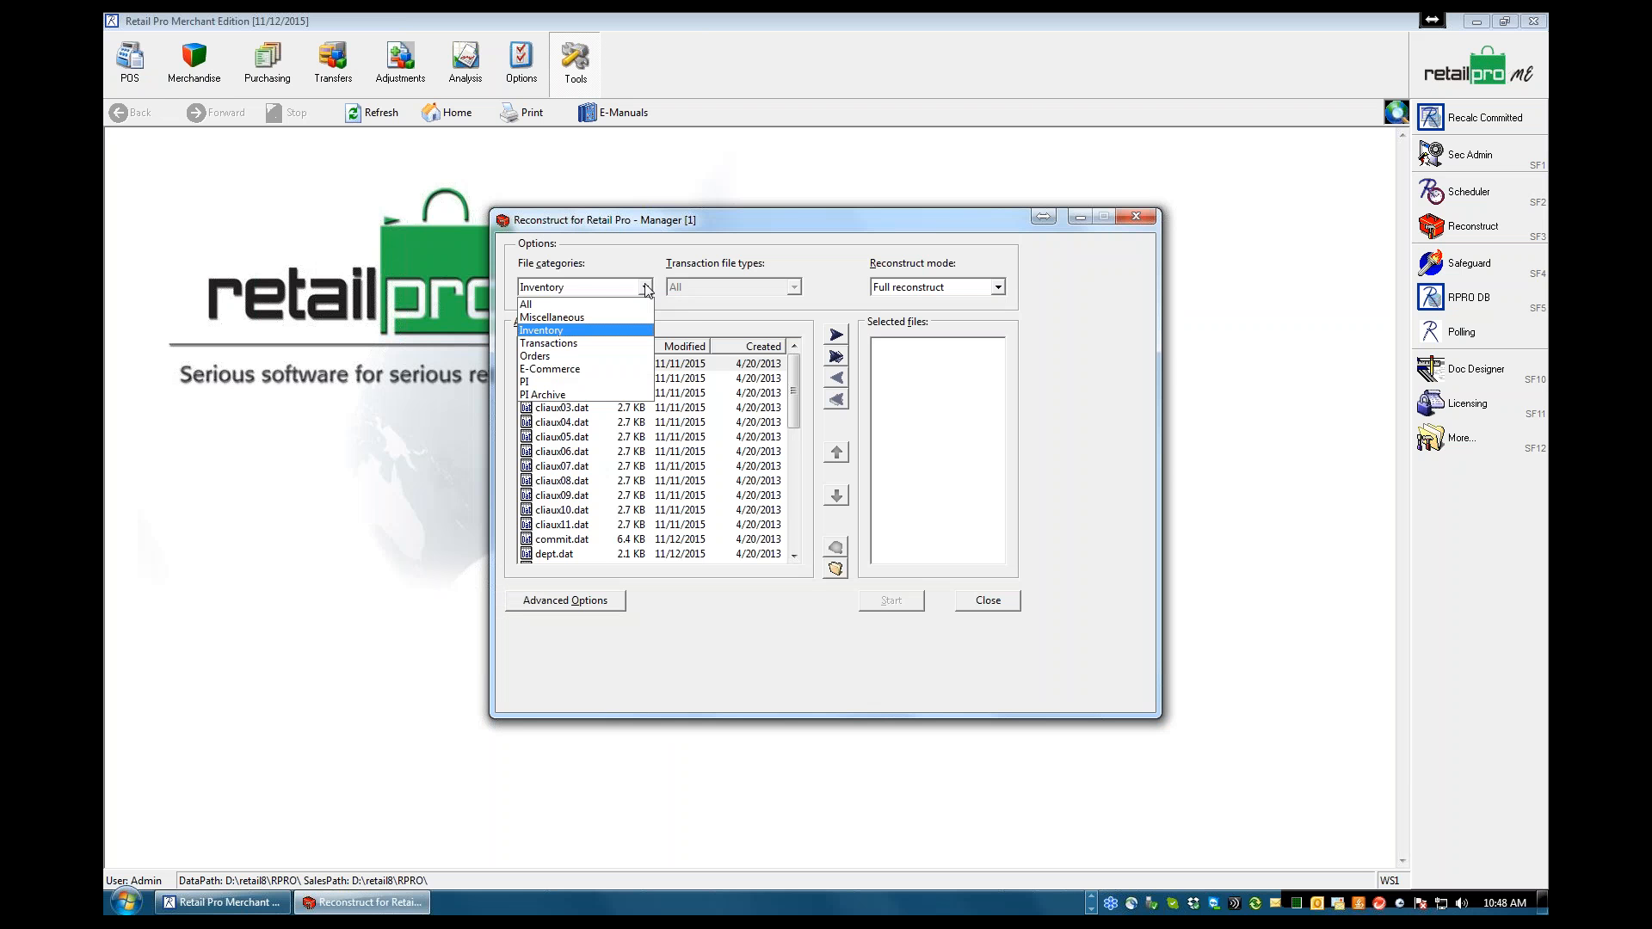
click(528, 305)
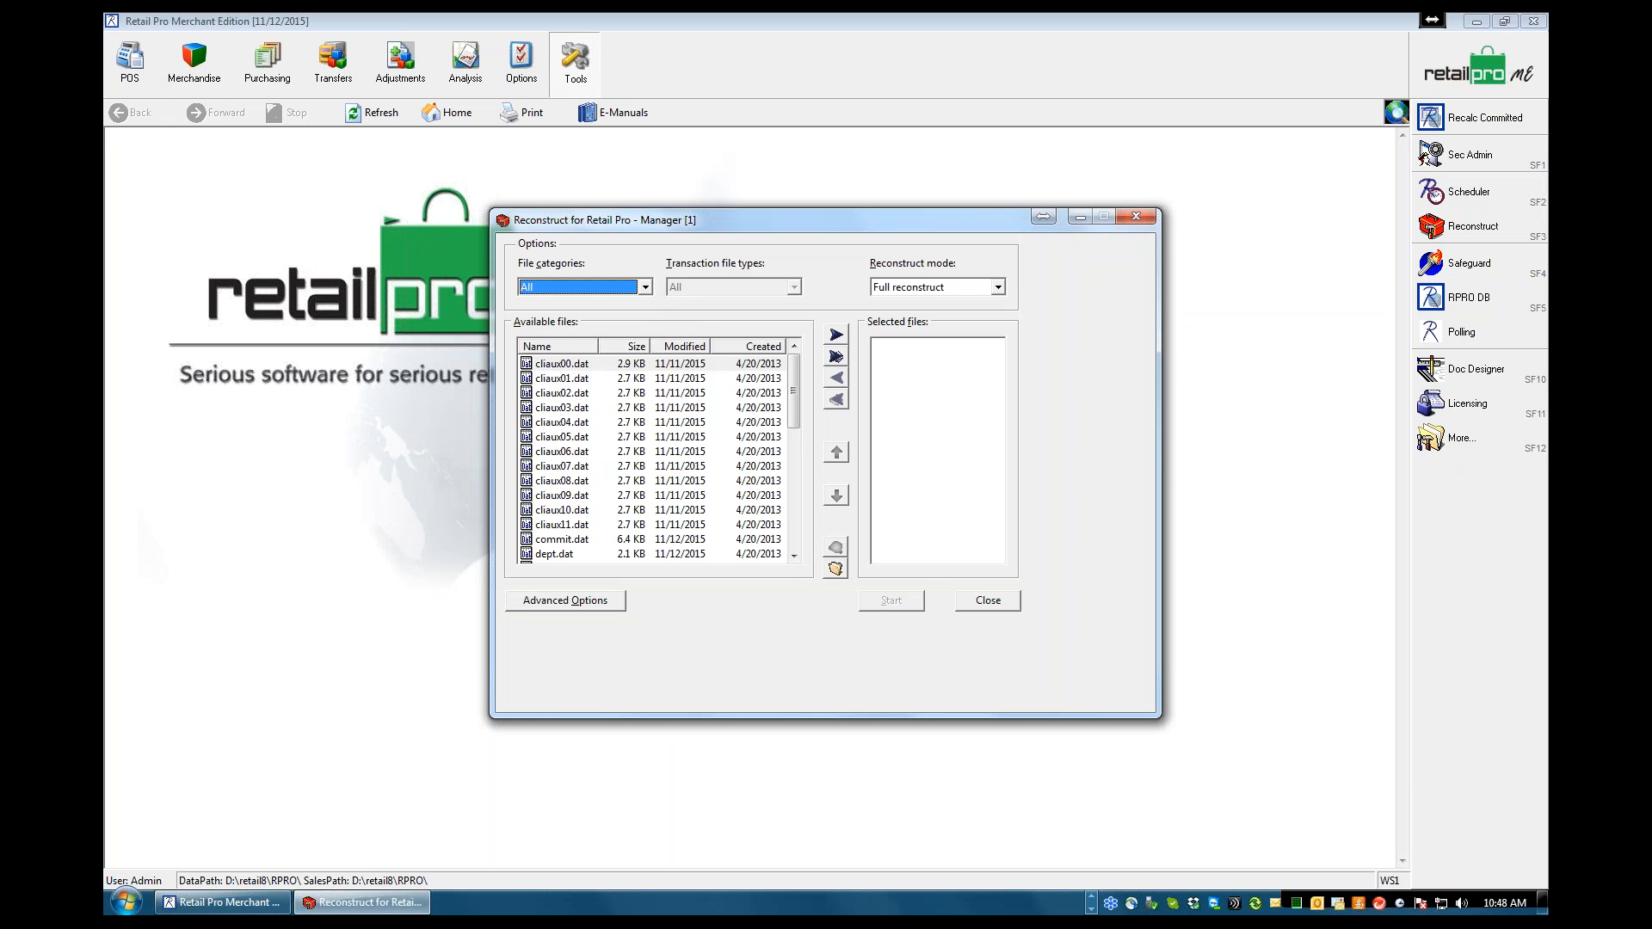
click(794, 556)
click(794, 556)
click(794, 556)
click(794, 556)
click(794, 556)
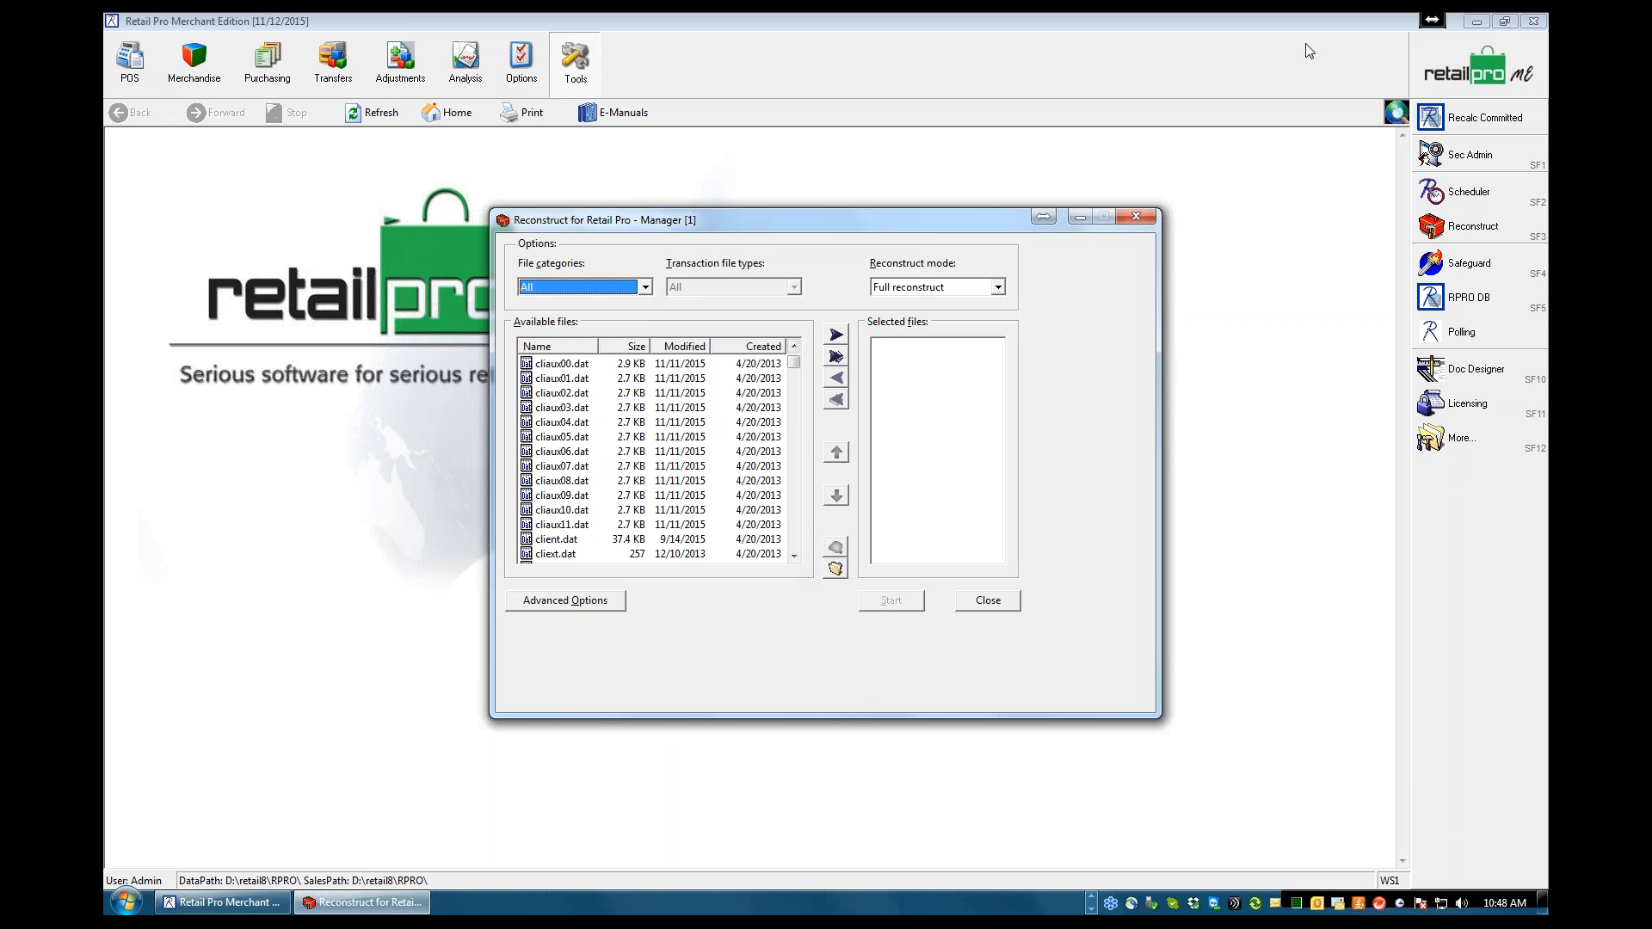
click(1272, 71)
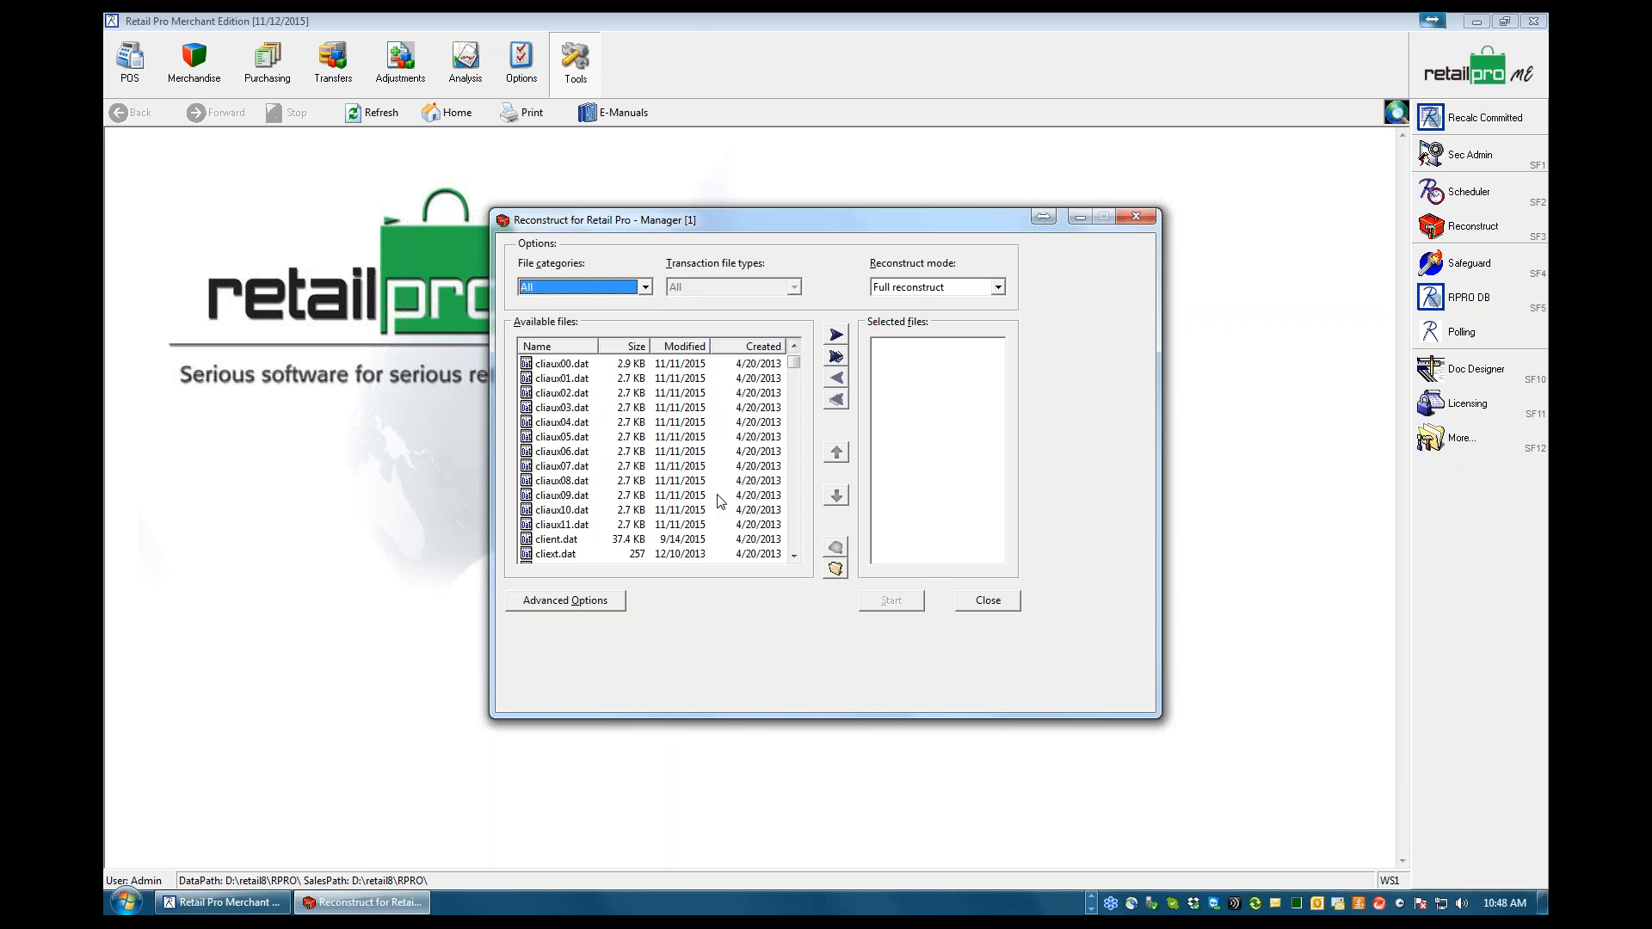
click(794, 557)
click(794, 558)
click(794, 557)
click(794, 557)
click(795, 558)
click(795, 557)
click(795, 558)
click(794, 557)
click(794, 558)
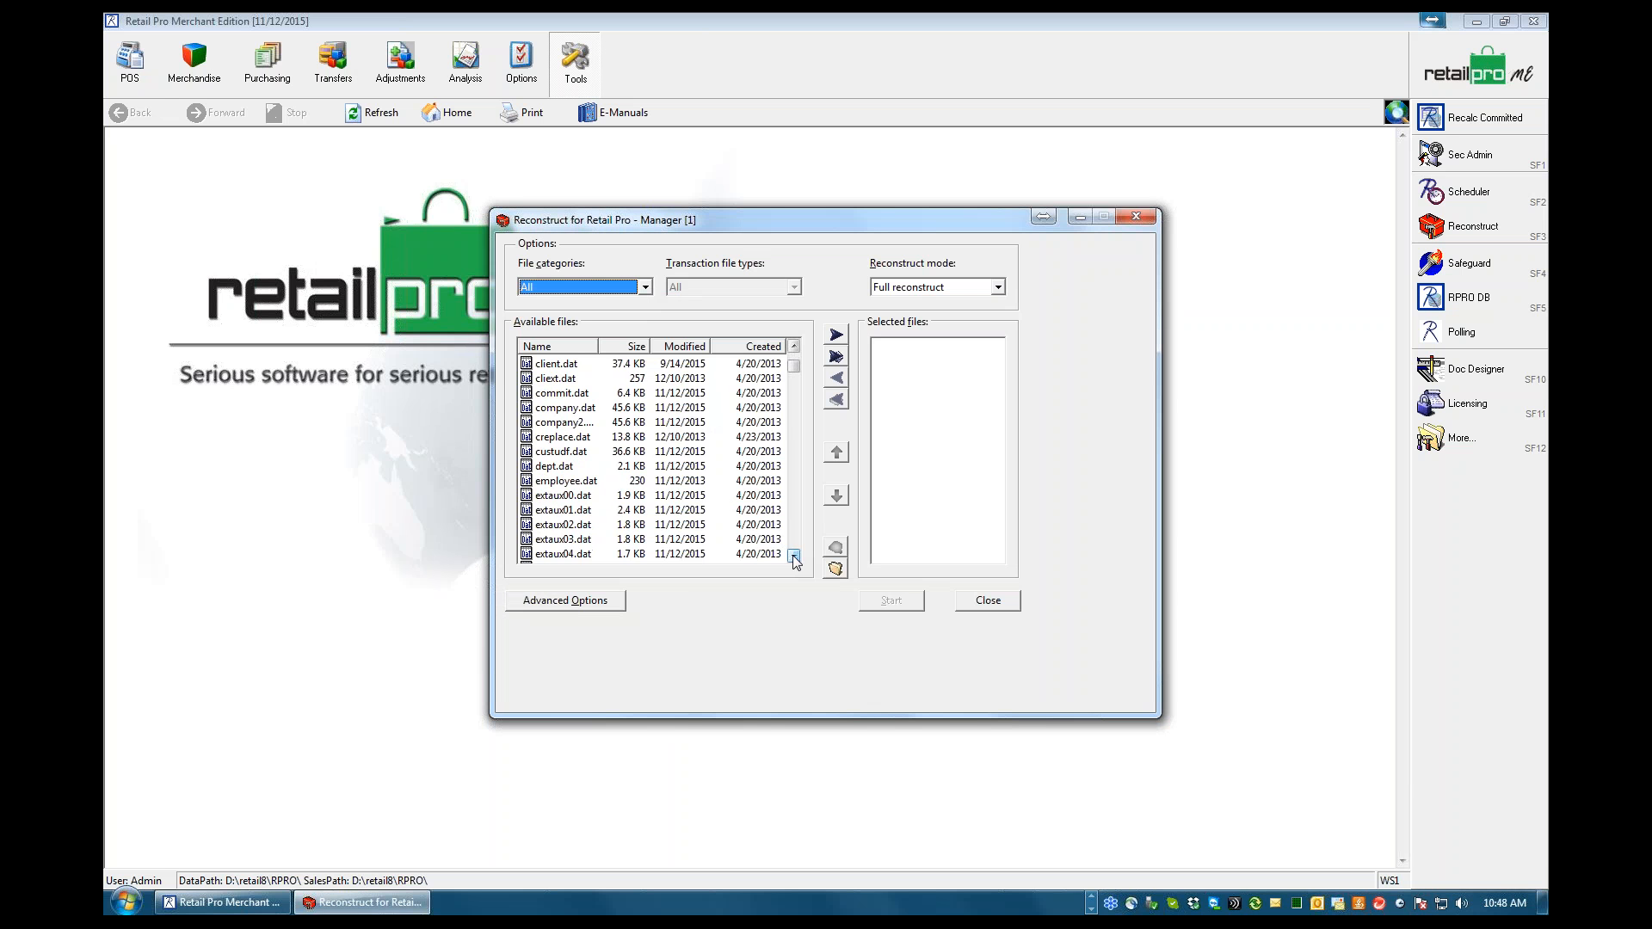
List the Miscellaneous file category and add all of its files to the files selected for reconstruction
click(645, 287)
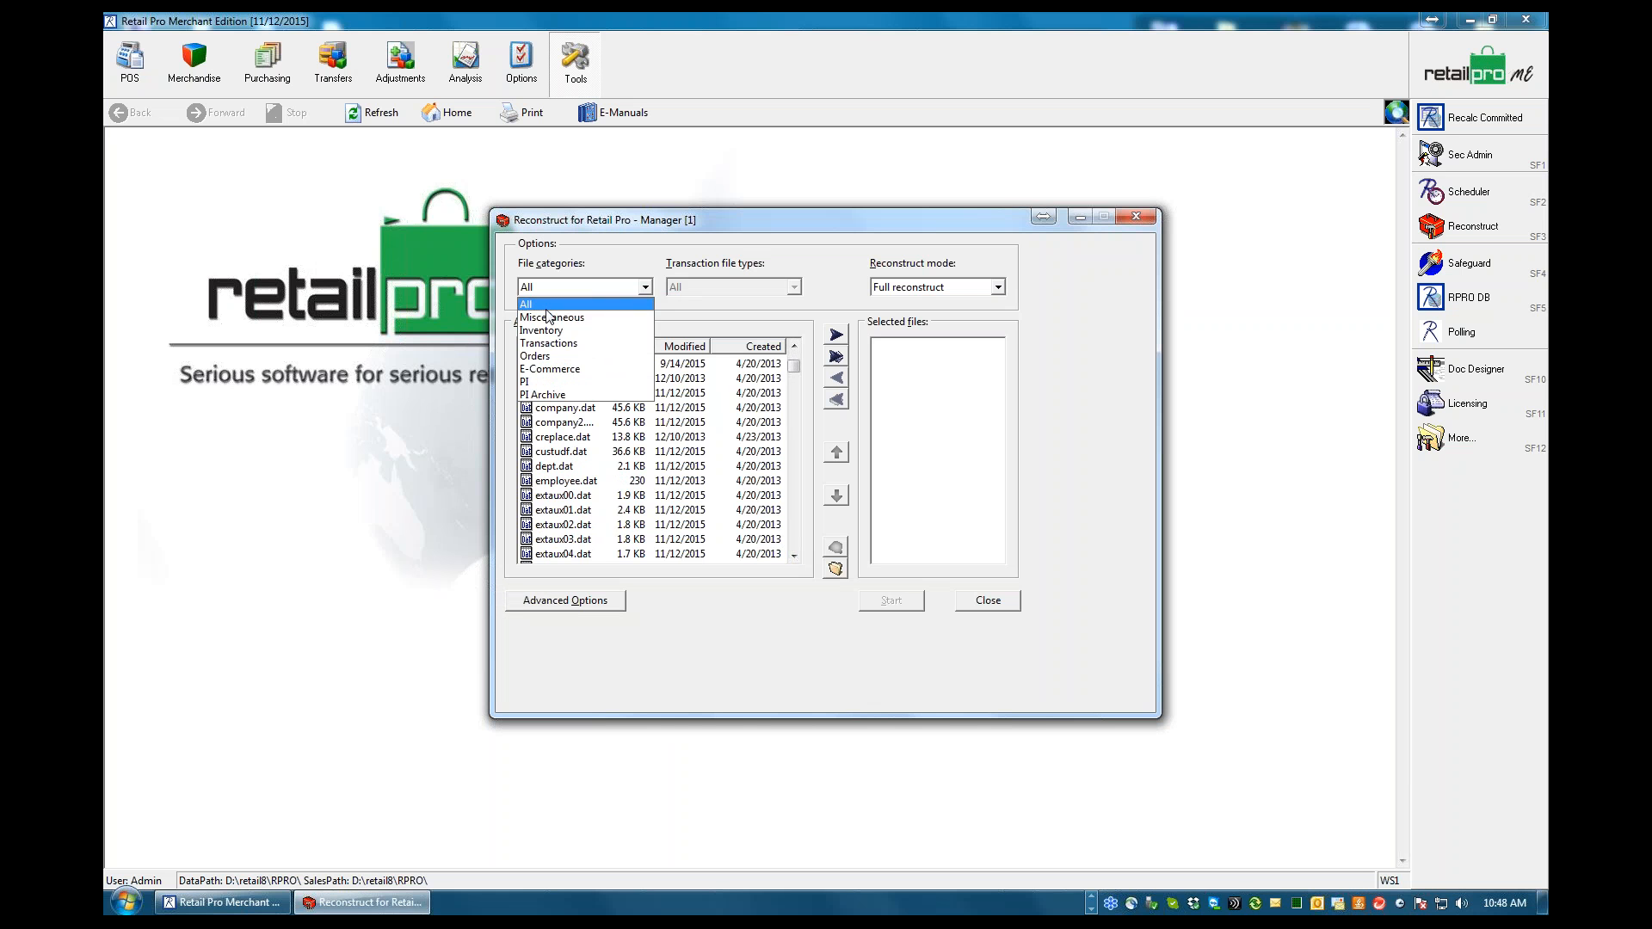
click(551, 317)
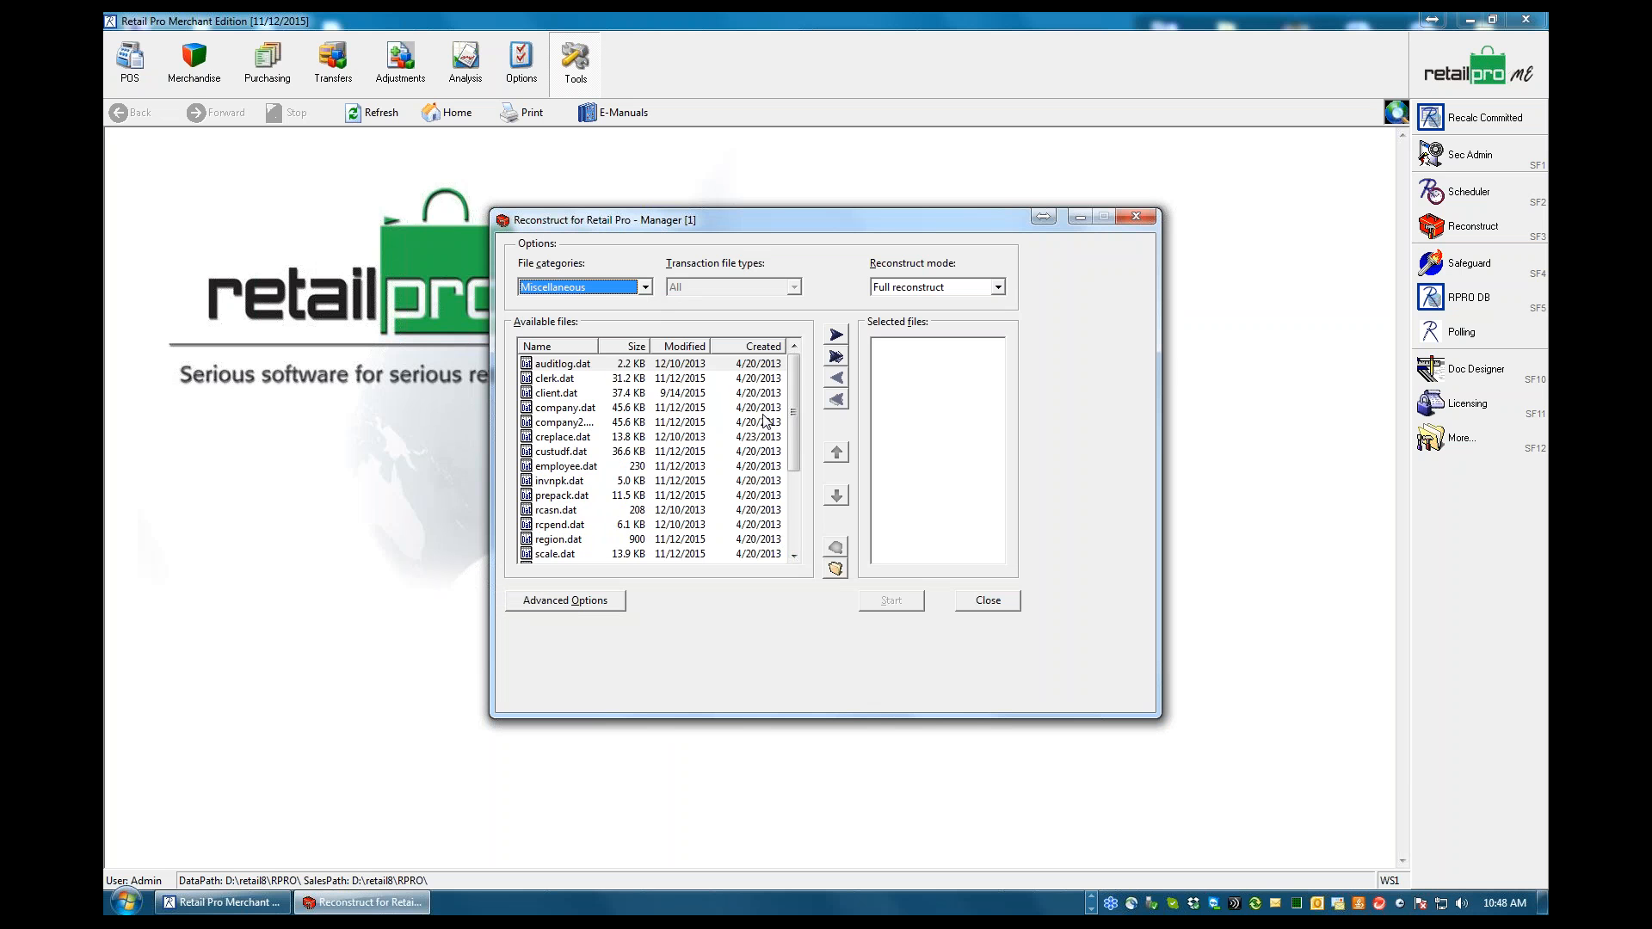
drag(790, 431, 795, 514)
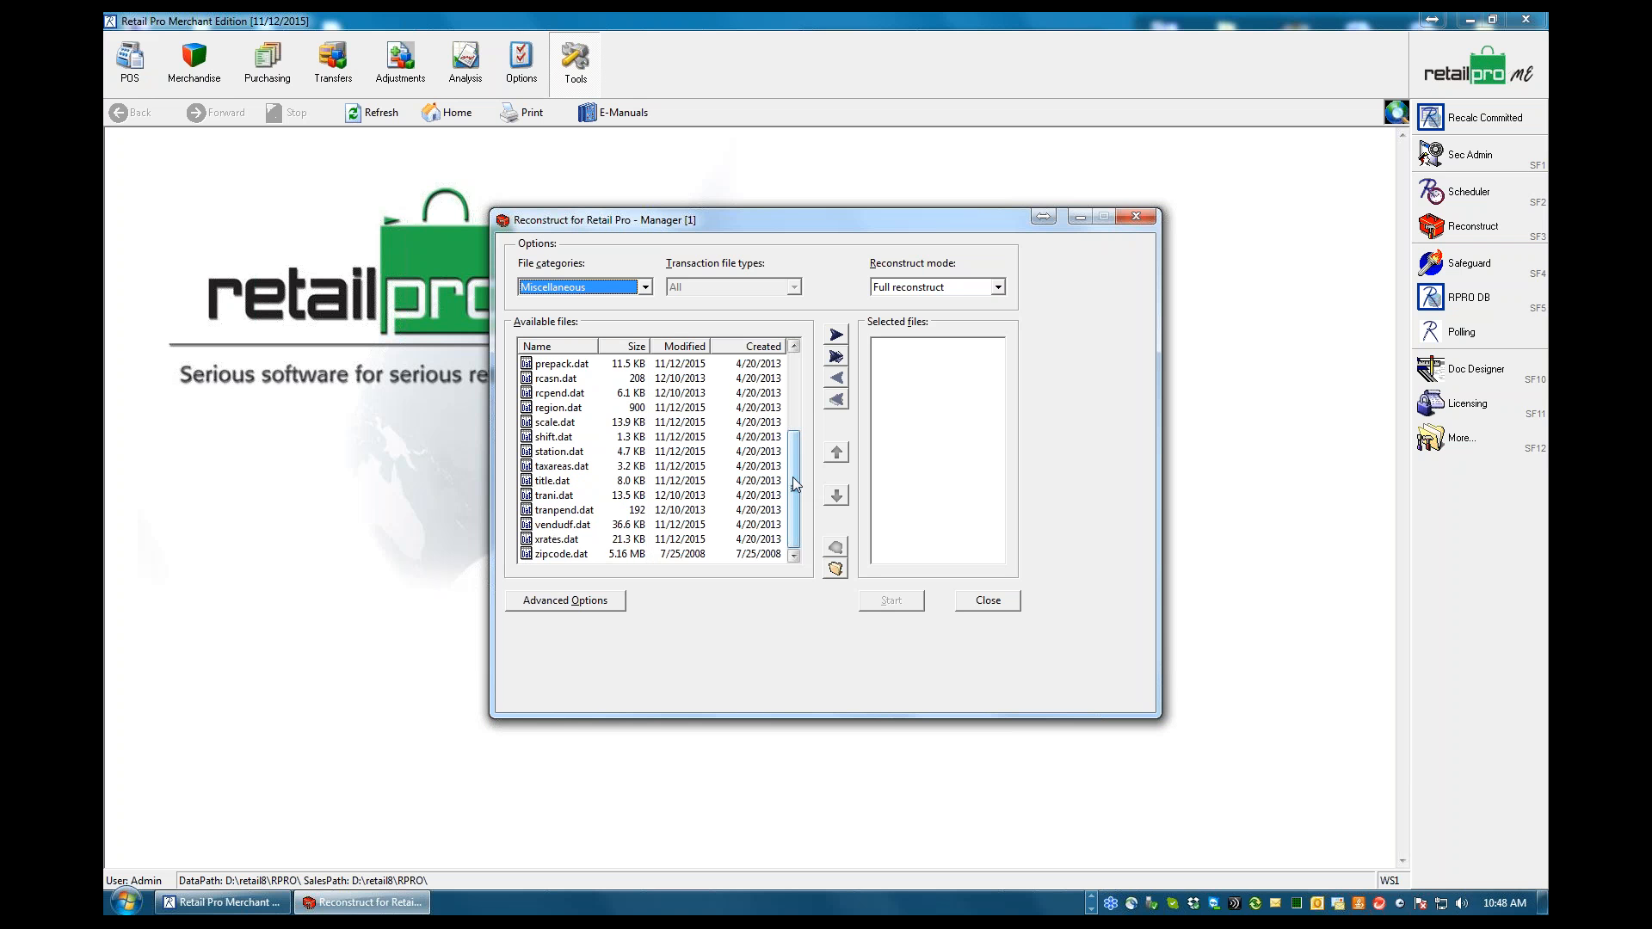
drag(793, 477, 792, 389)
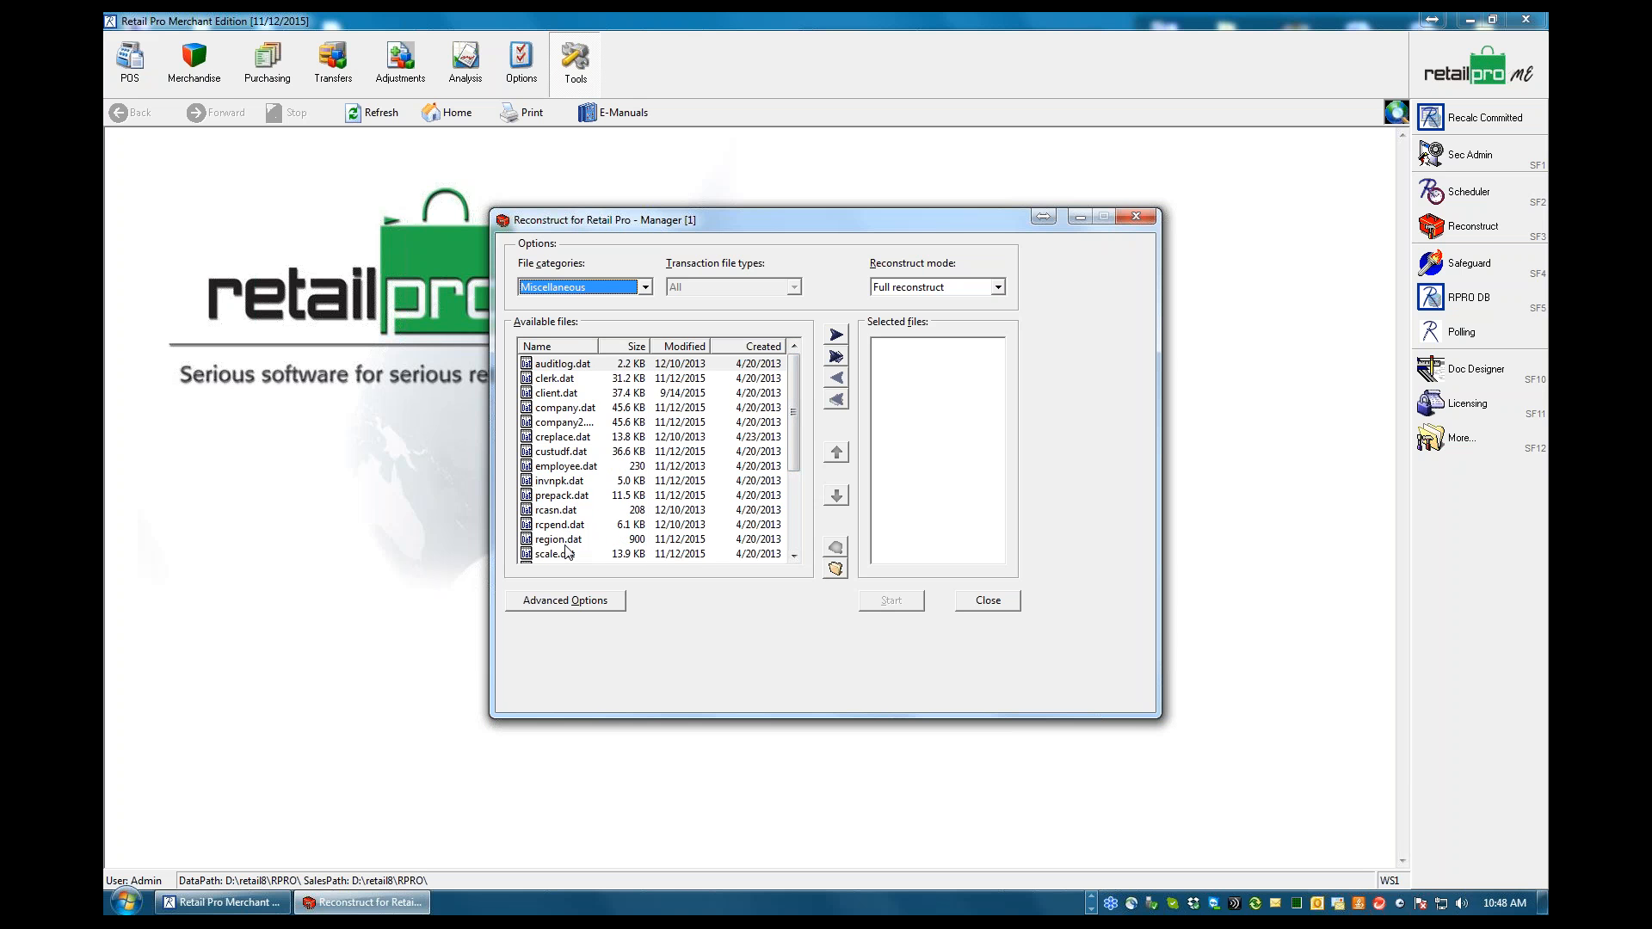
click(548, 380)
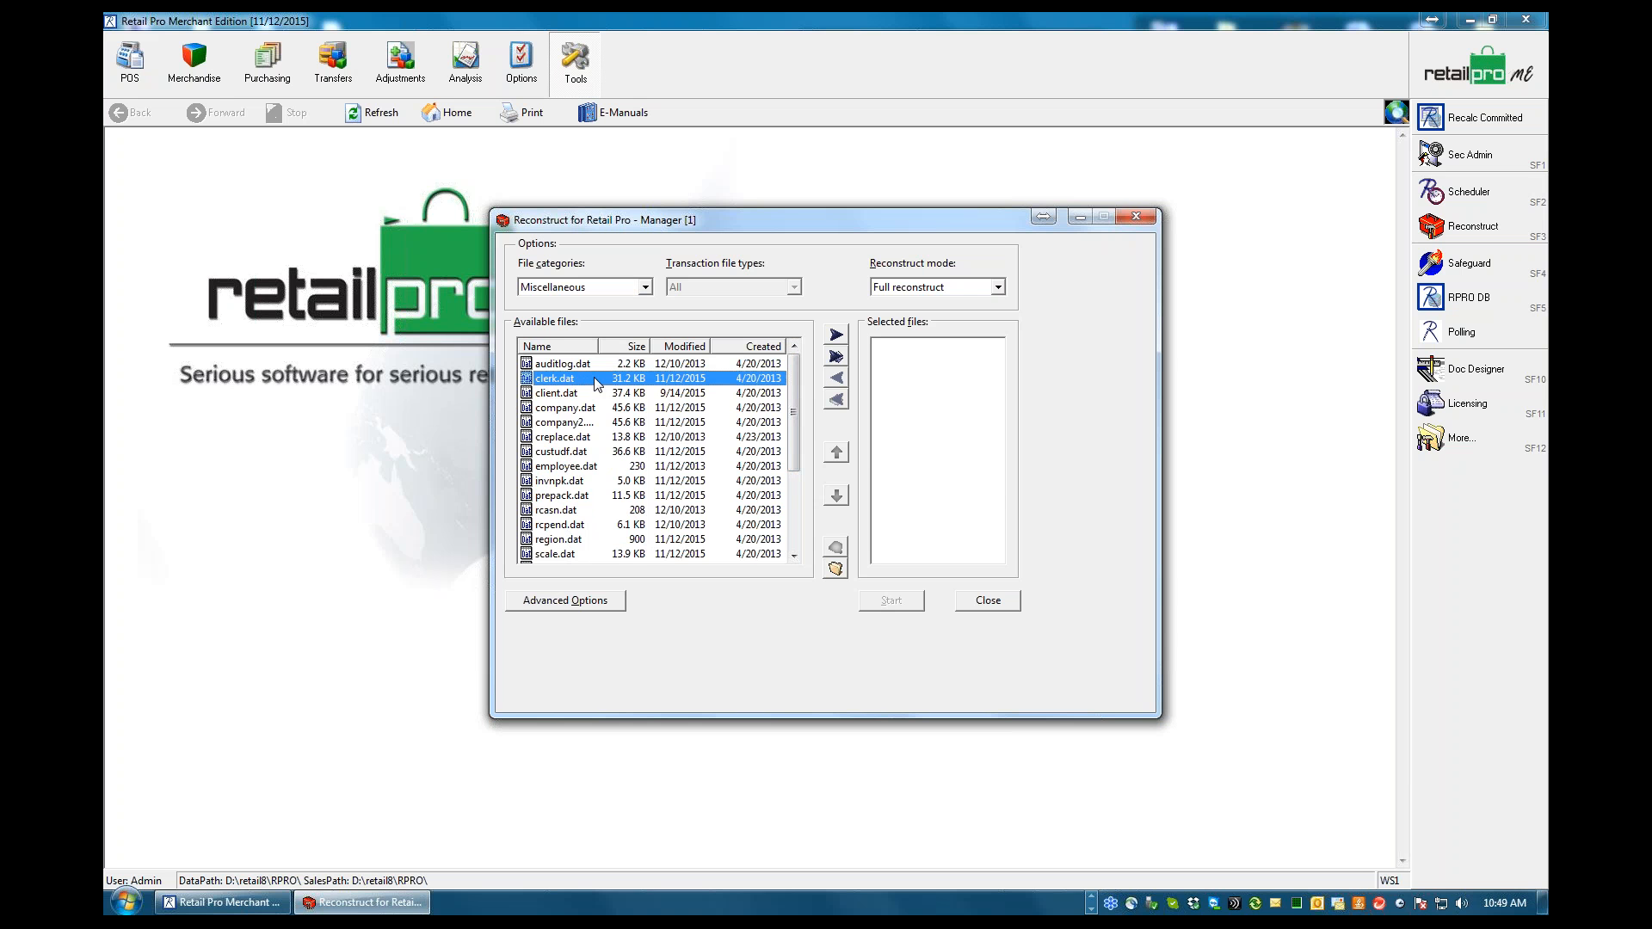
click(836, 356)
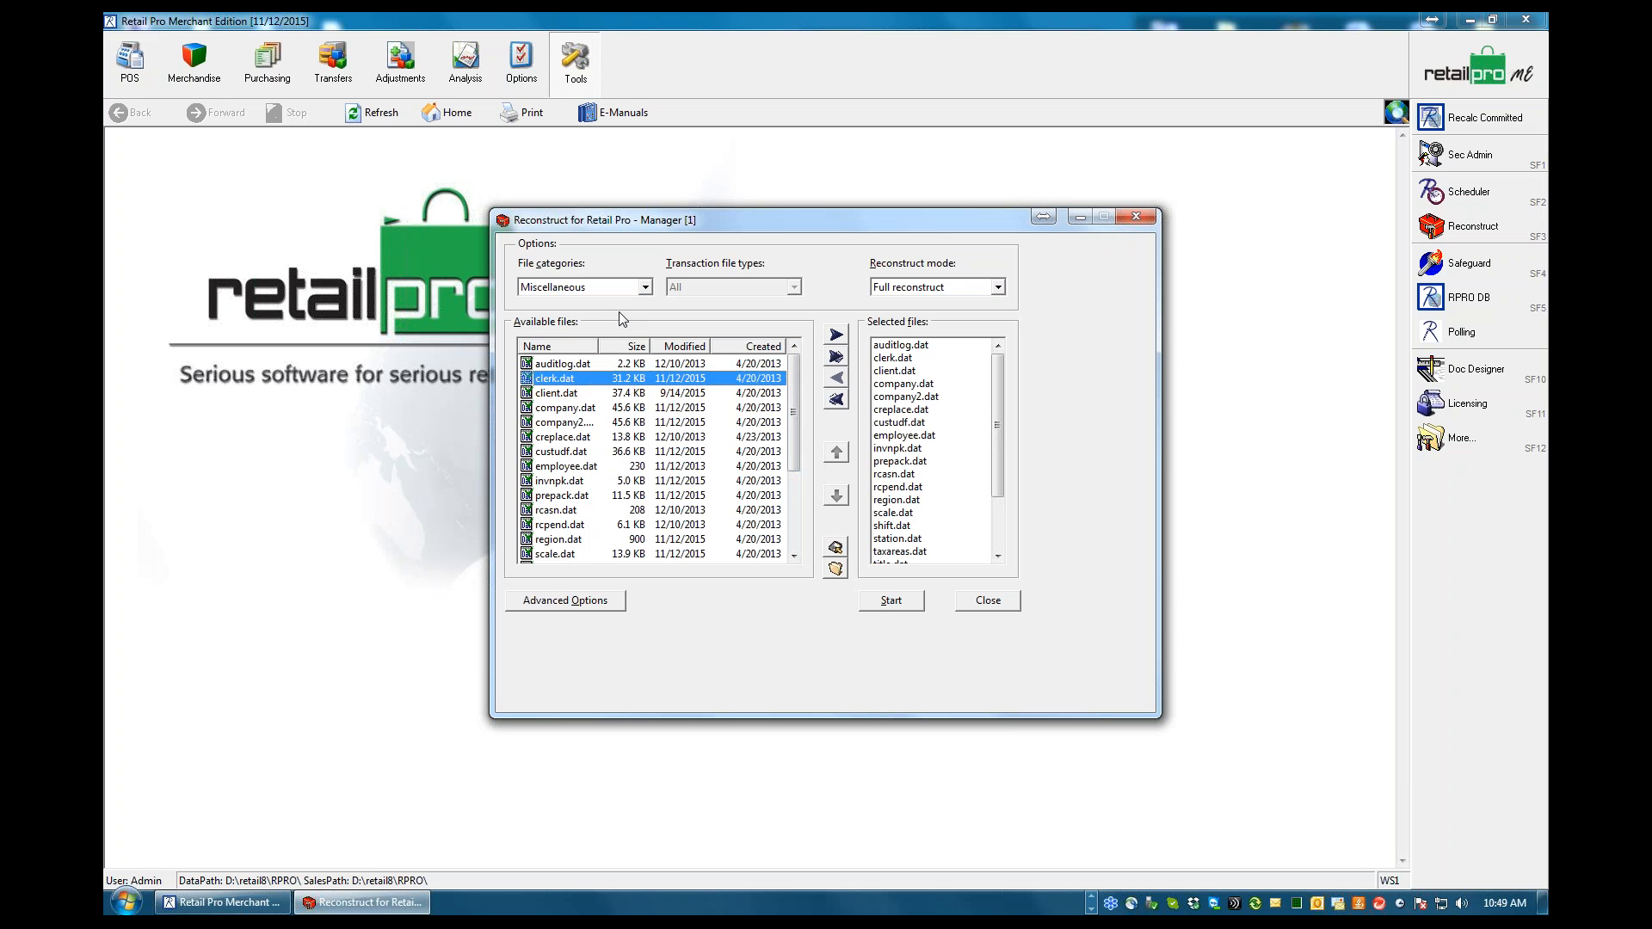
List the Inventory file category and add all of its files to the selection as well
click(644, 287)
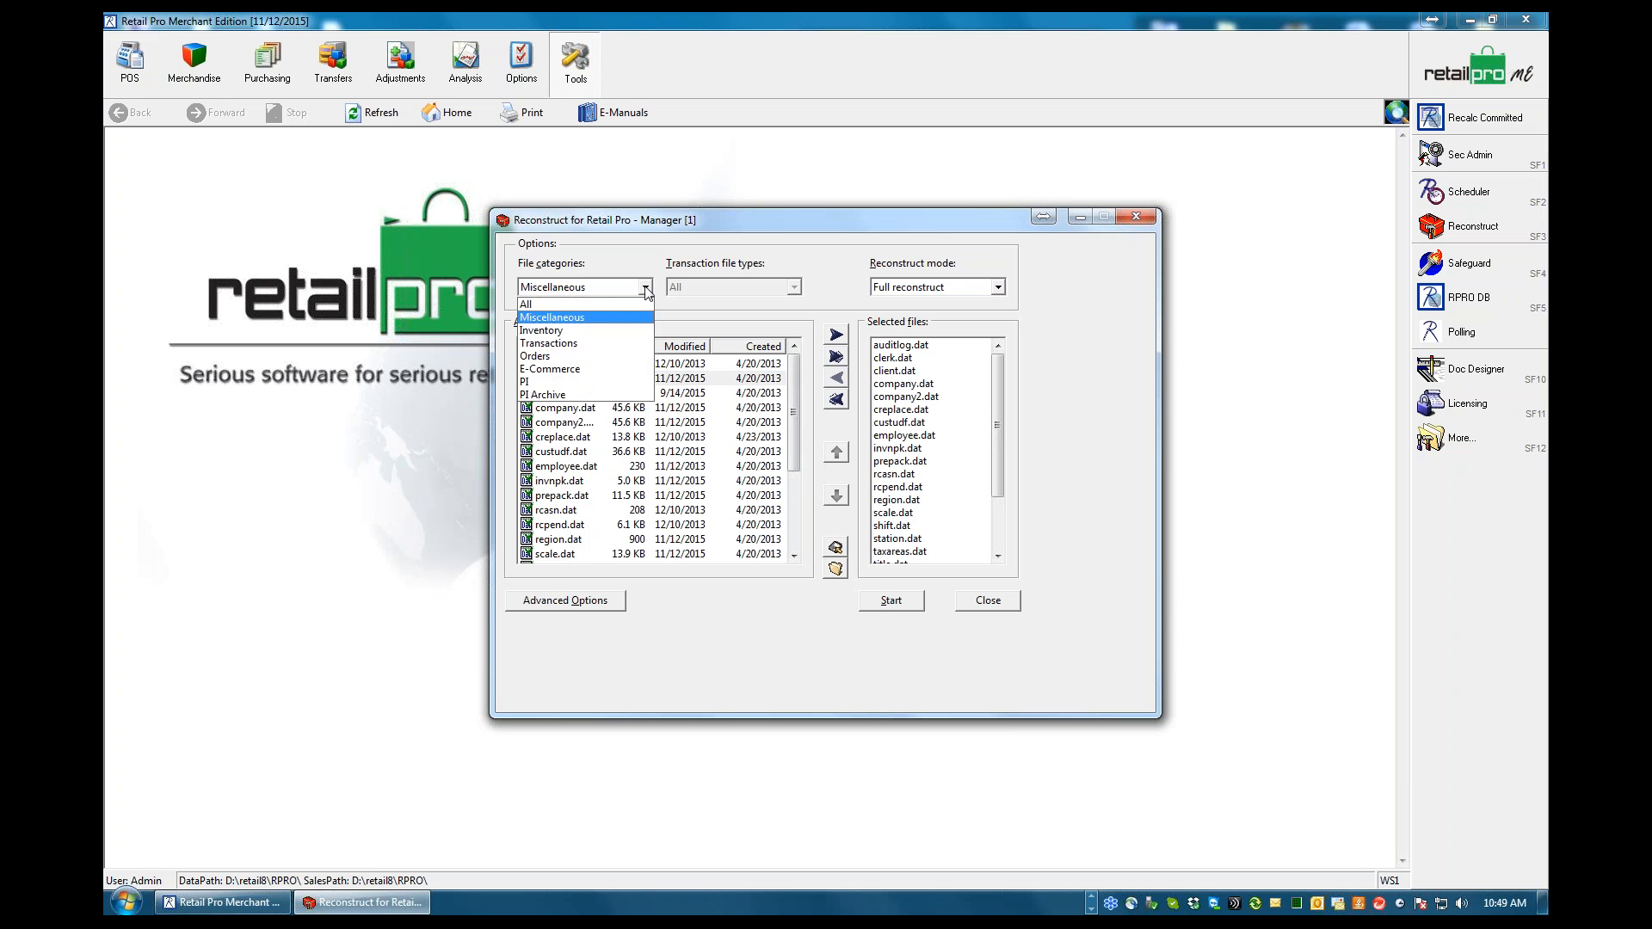
click(540, 331)
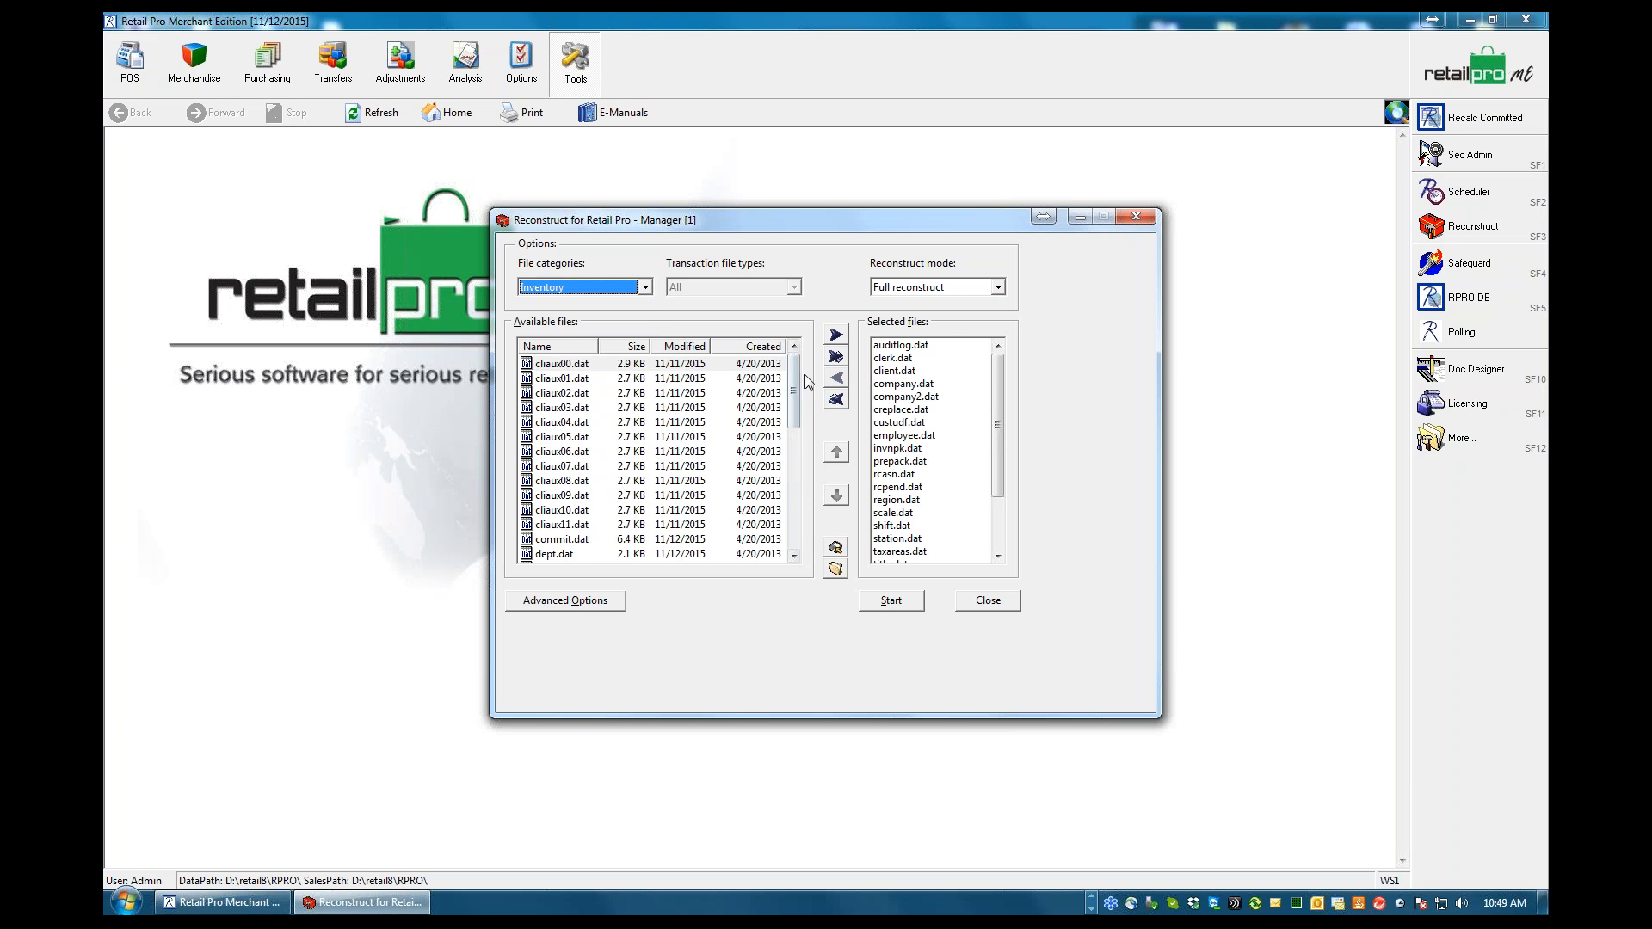
click(834, 355)
Examine the files in the Orders category, and find and select sa201511.dat in the Transactions category
click(645, 287)
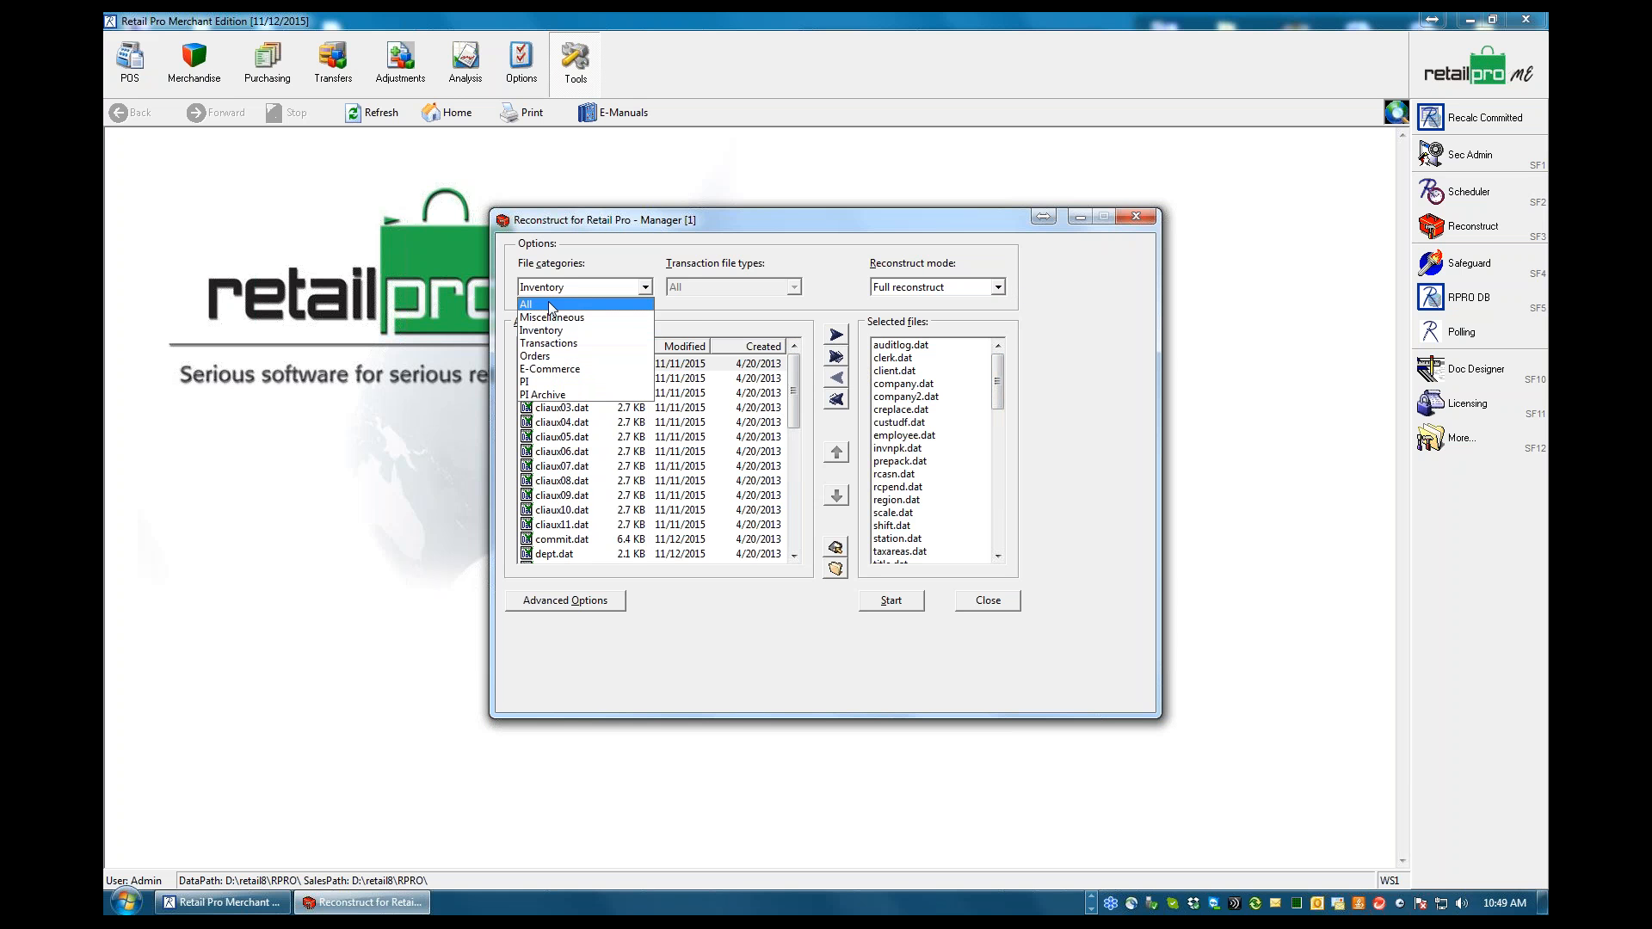
click(538, 359)
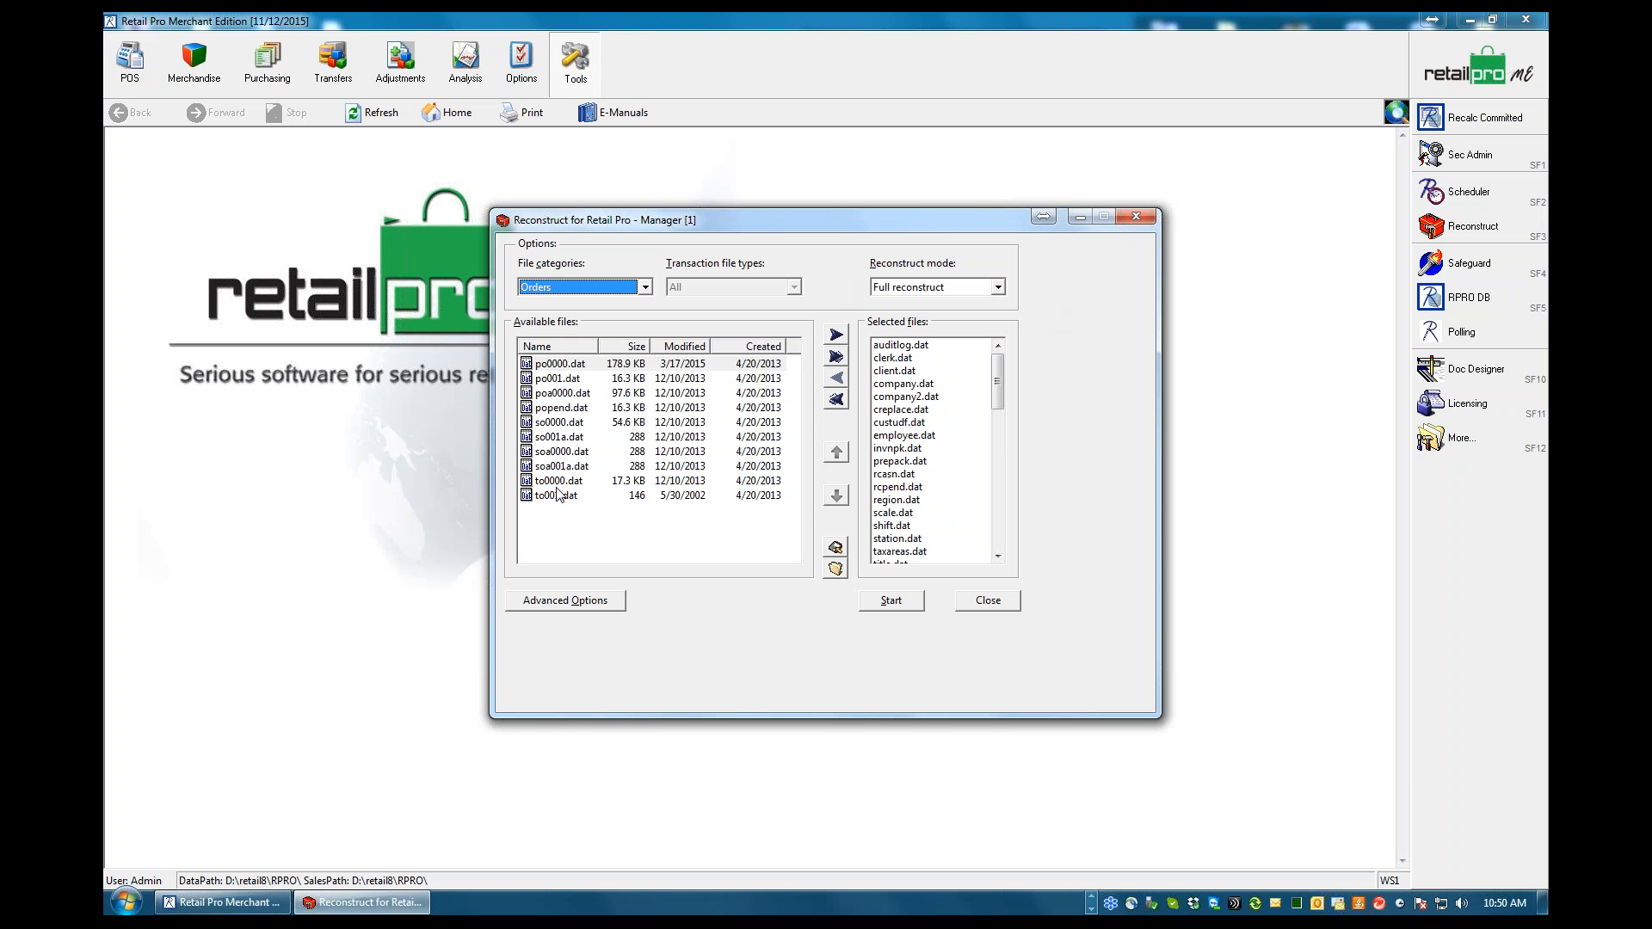
click(646, 288)
click(551, 353)
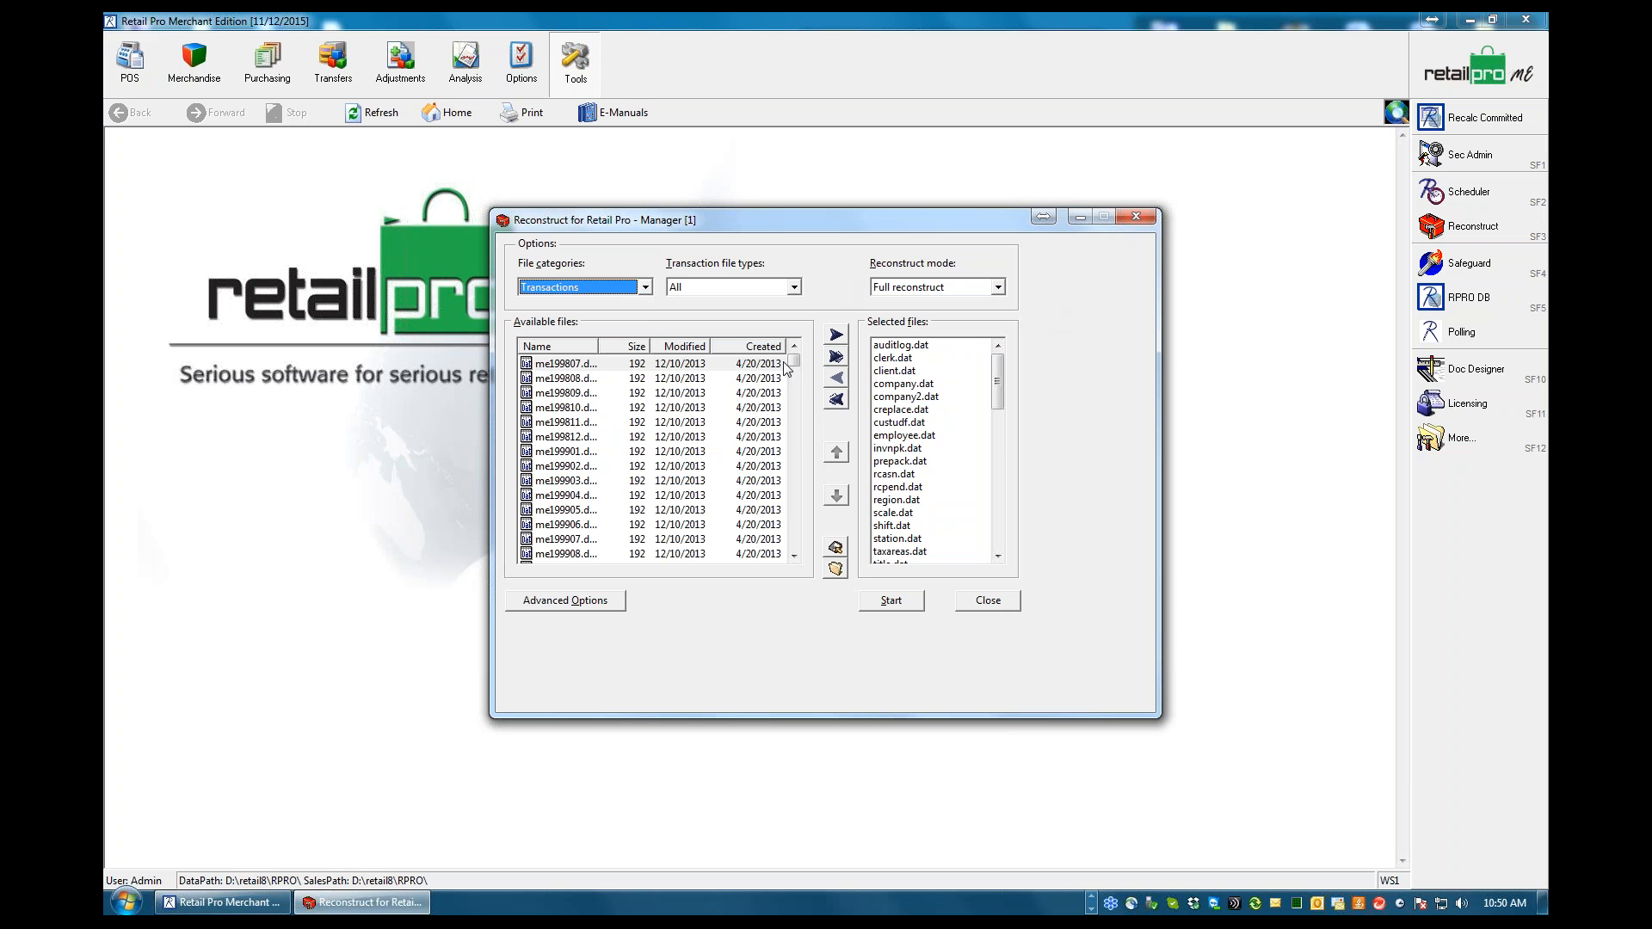
drag(790, 365, 812, 509)
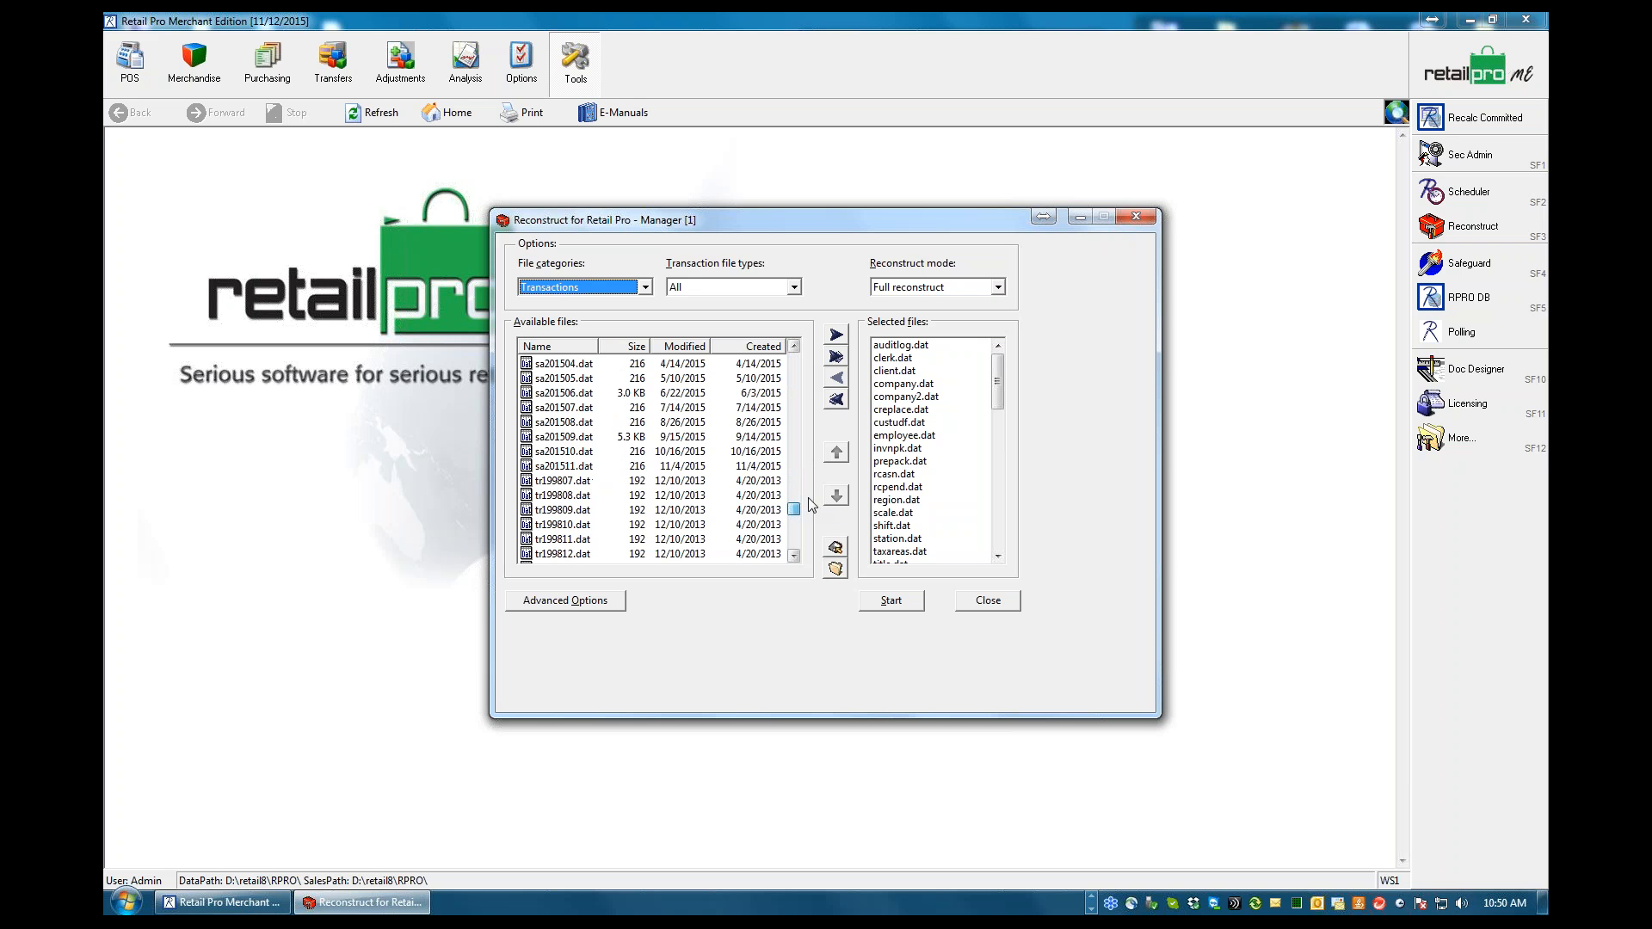
click(550, 469)
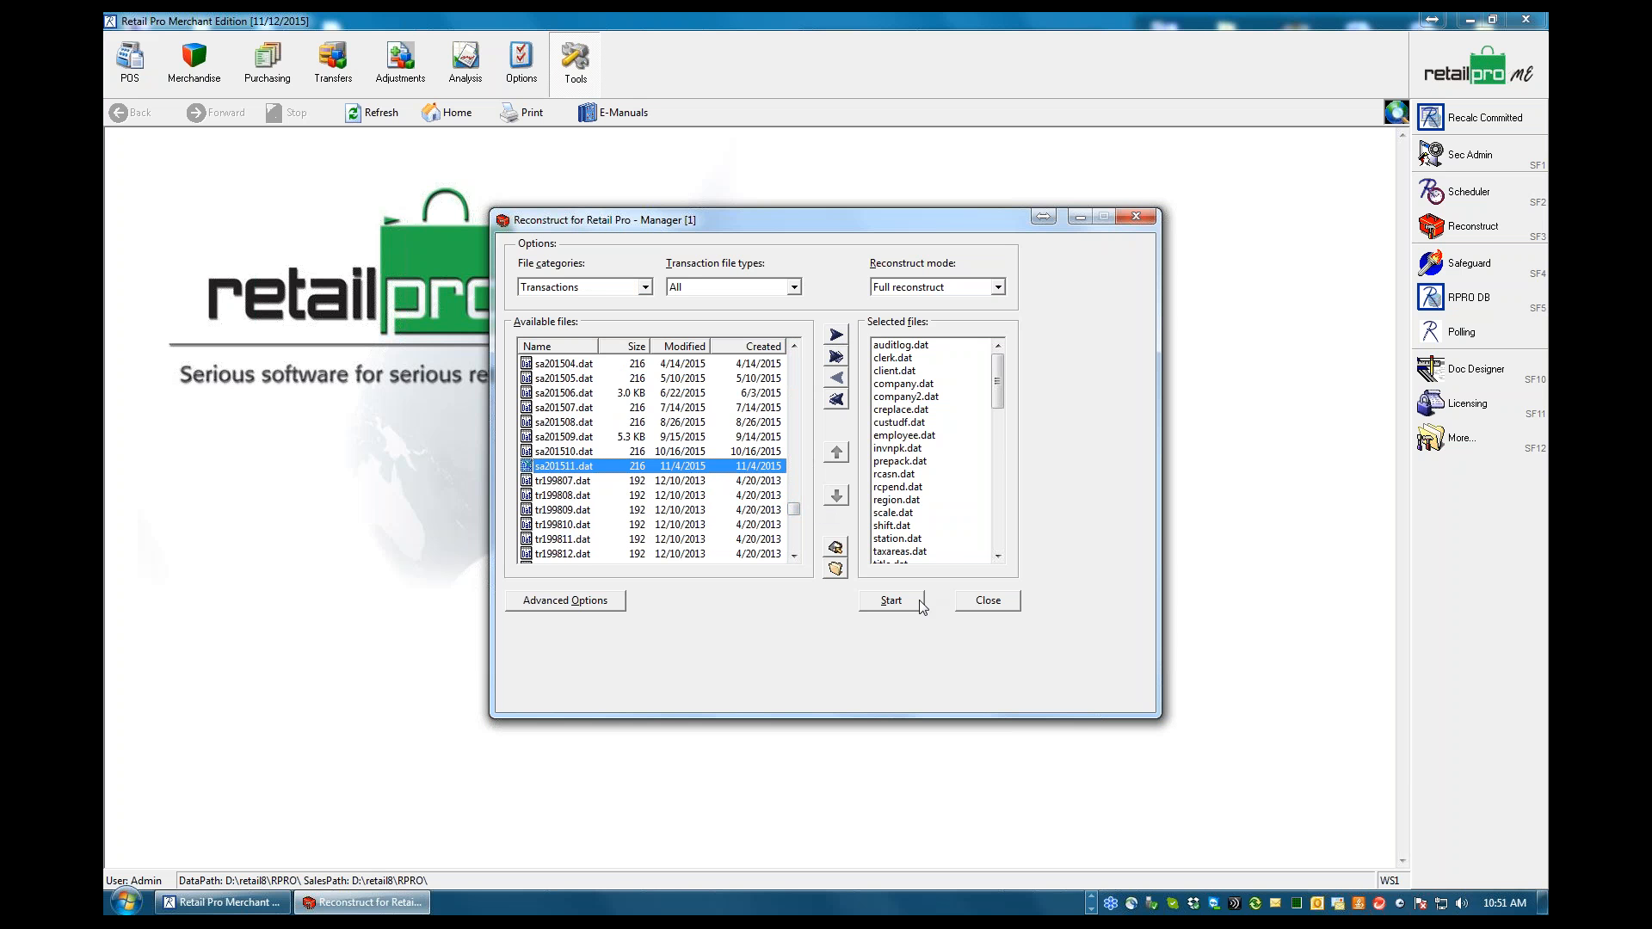
Exit Reconstruct without starting another run
click(994, 606)
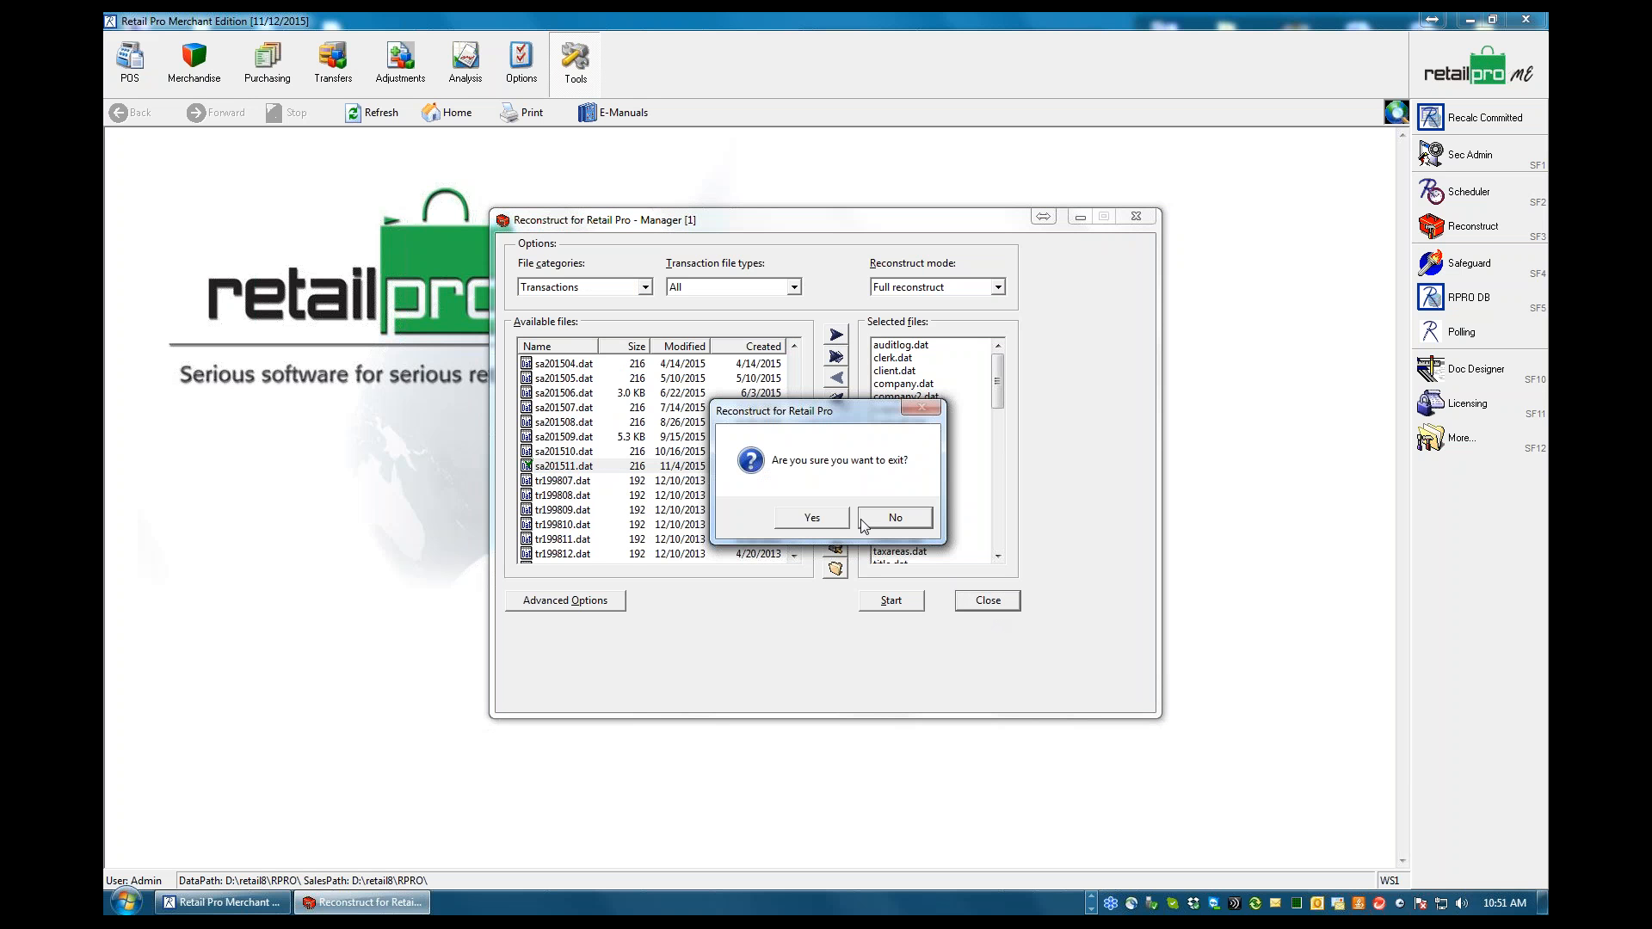
click(816, 519)
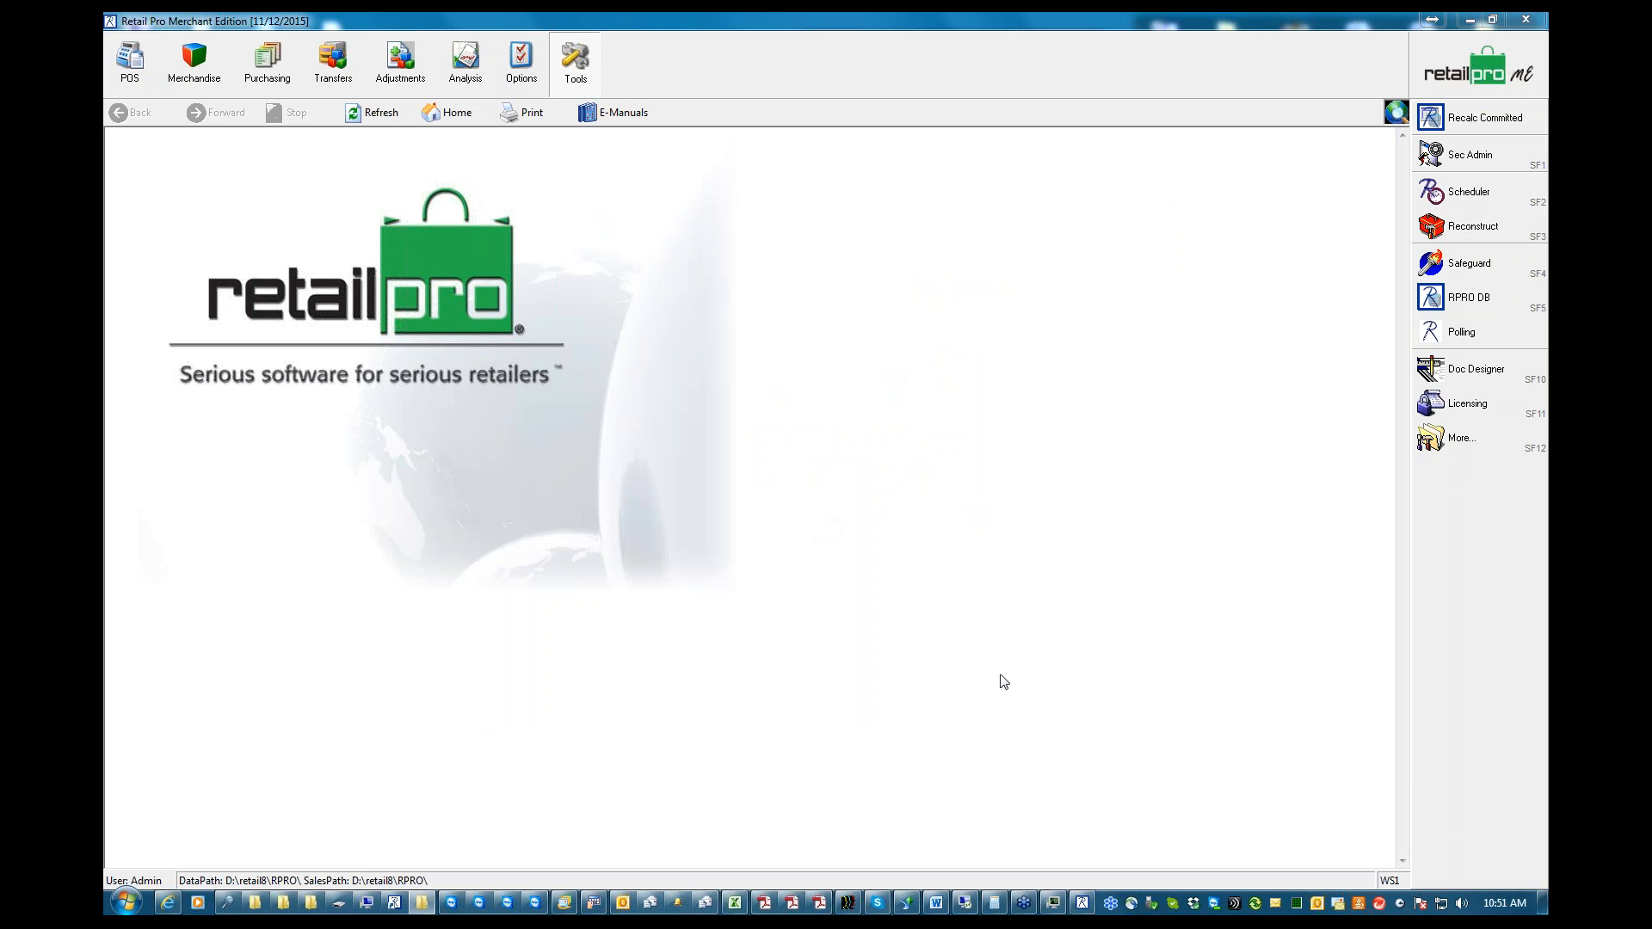
Check the Basic Tech Support outline in Word, return to the desktop and dismiss the Rpro8.exe shortcut's properties
click(936, 904)
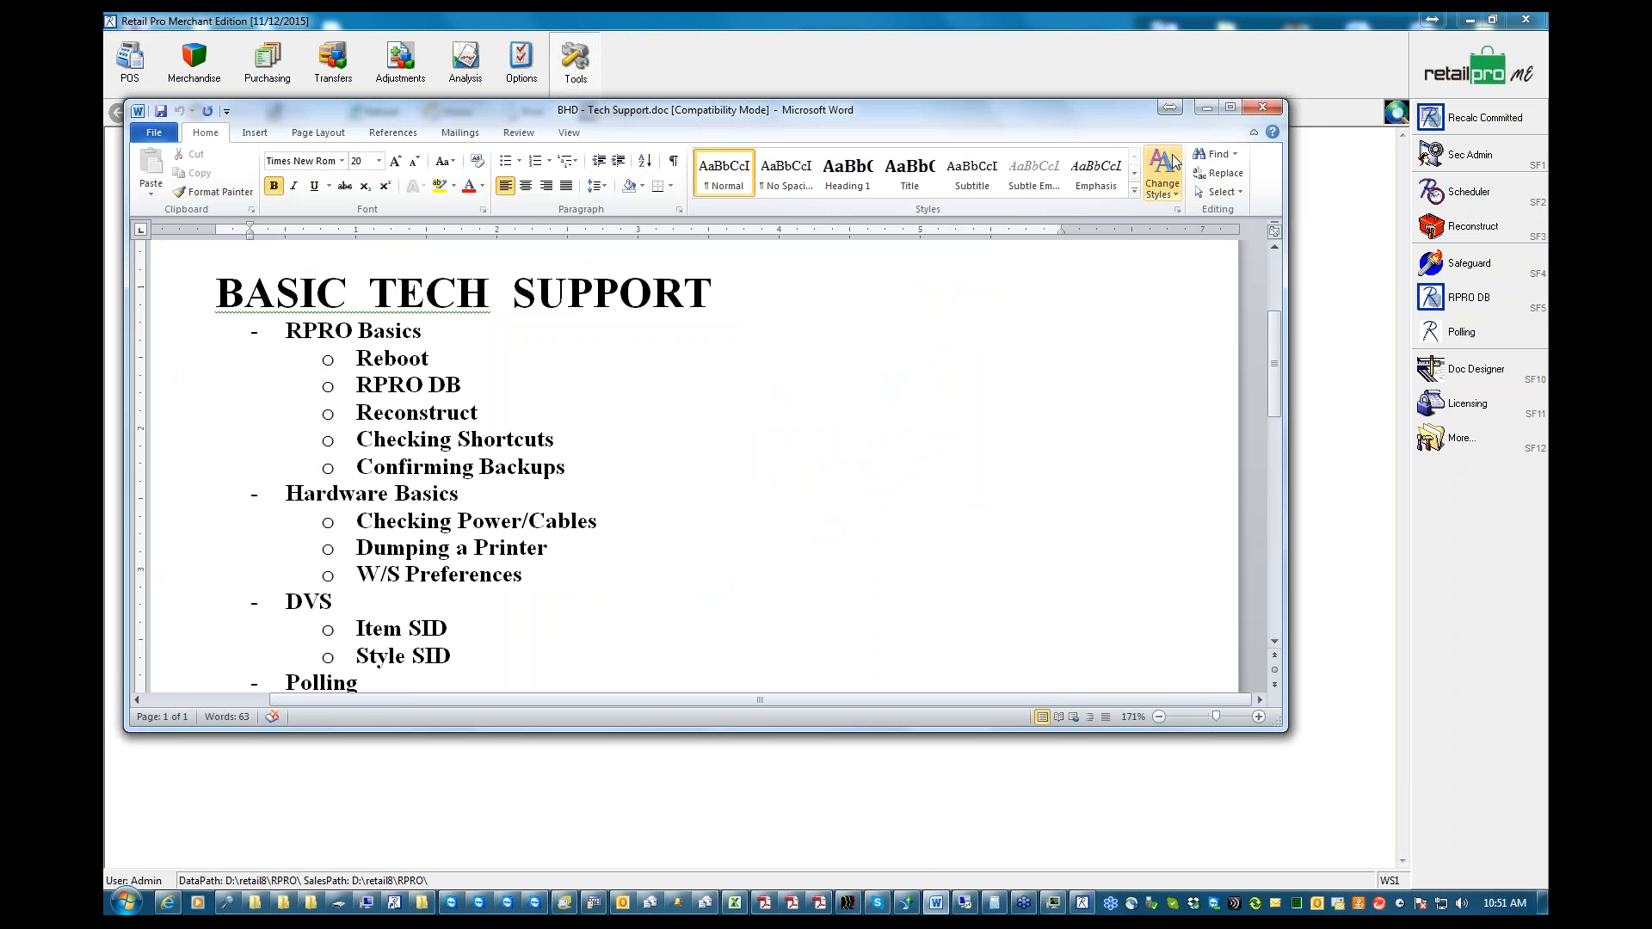
click(1205, 109)
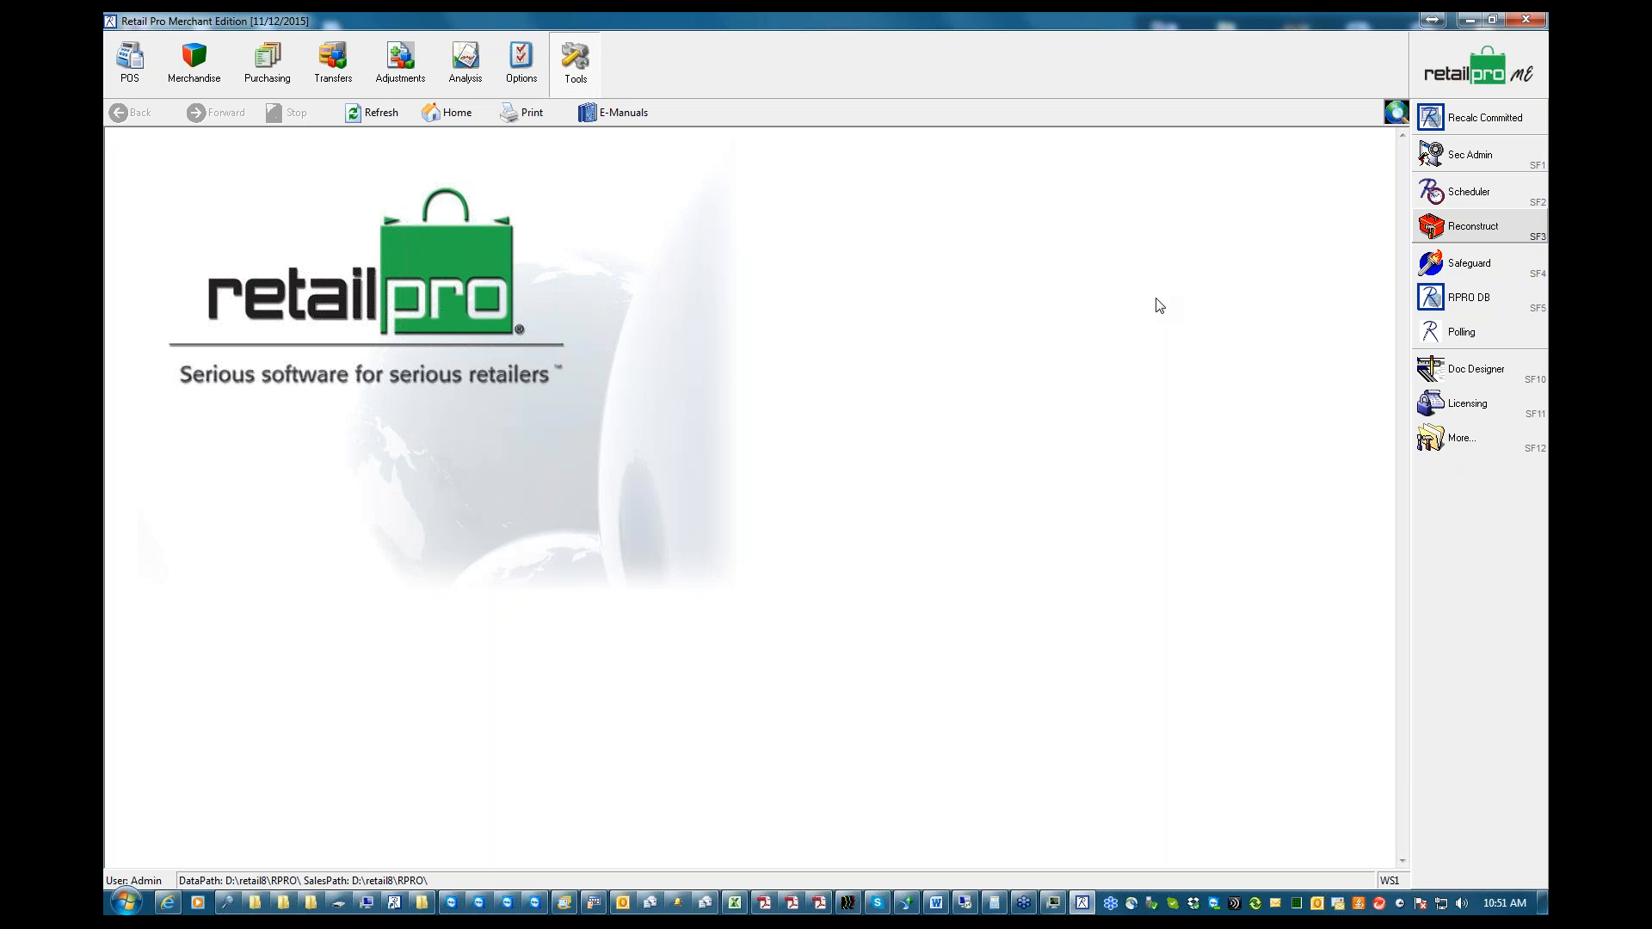
click(1469, 19)
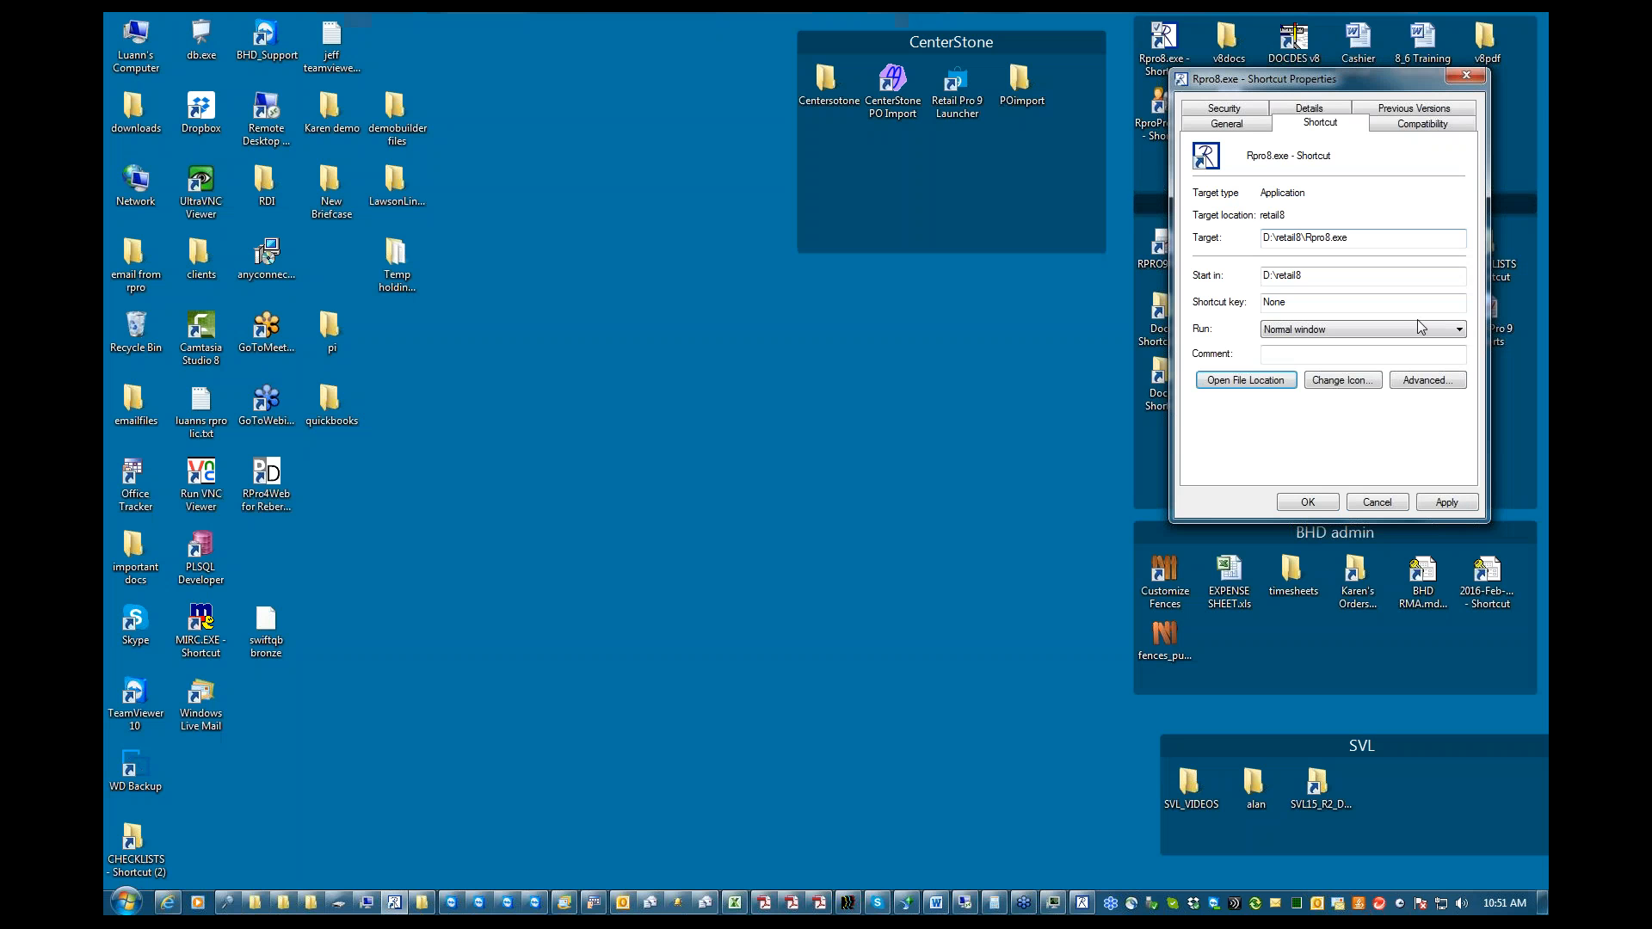
click(1380, 504)
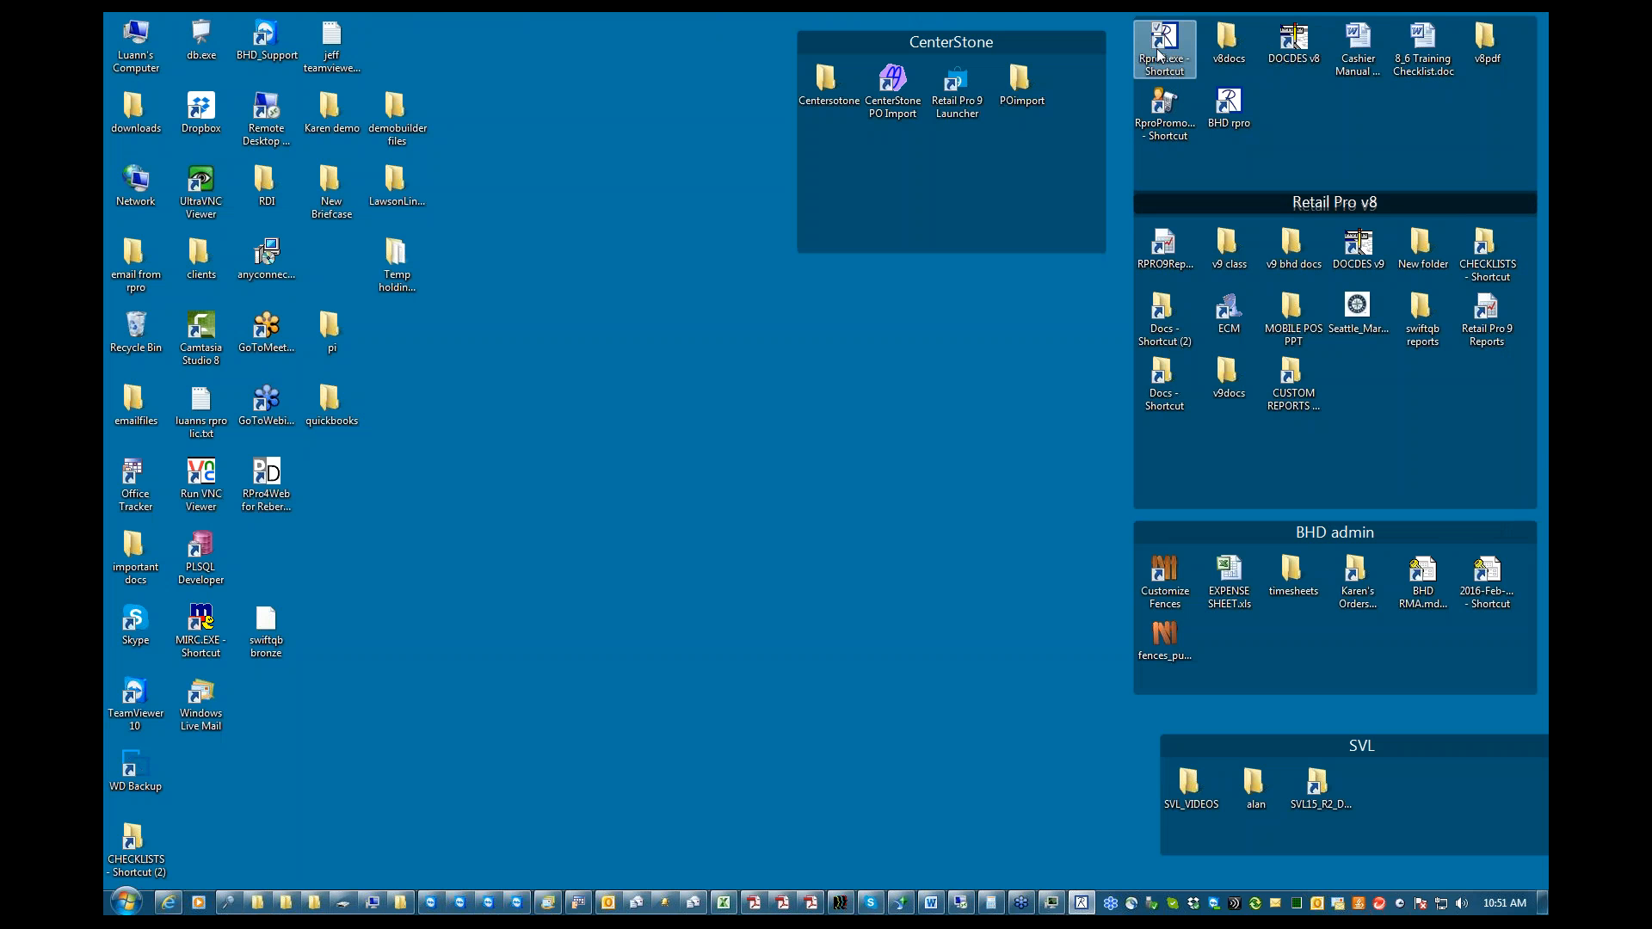
Move the Rpro8.exe shortcut to an empty area of the desktop and inspect the target path in its properties
drag(1162, 45, 822, 422)
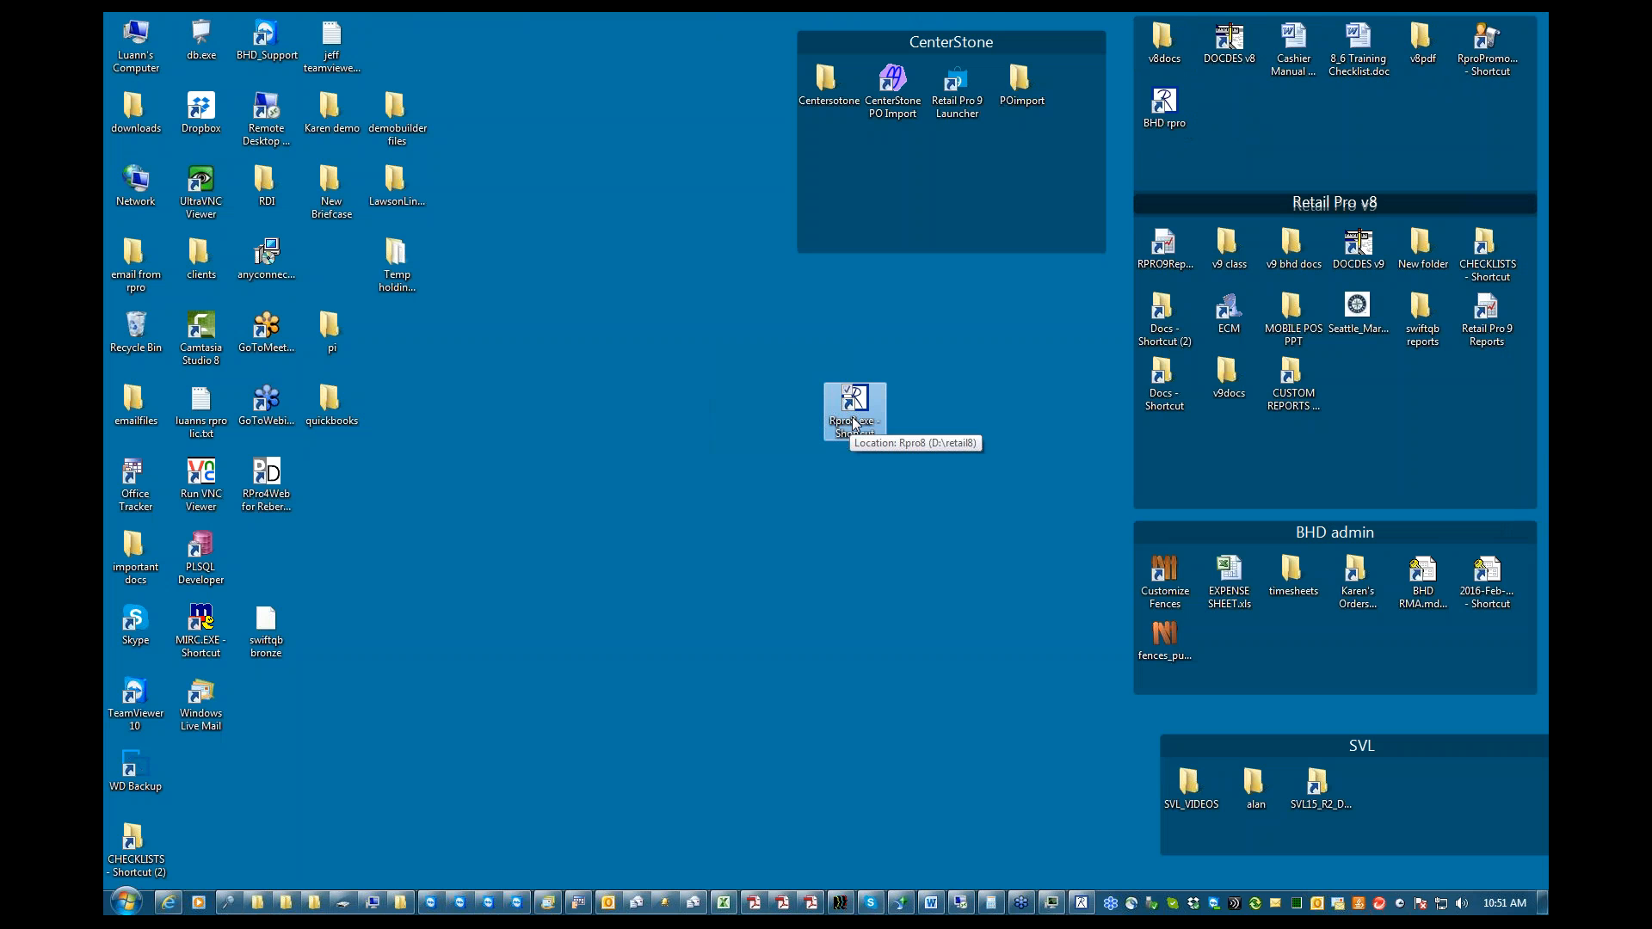
right_click(854, 421)
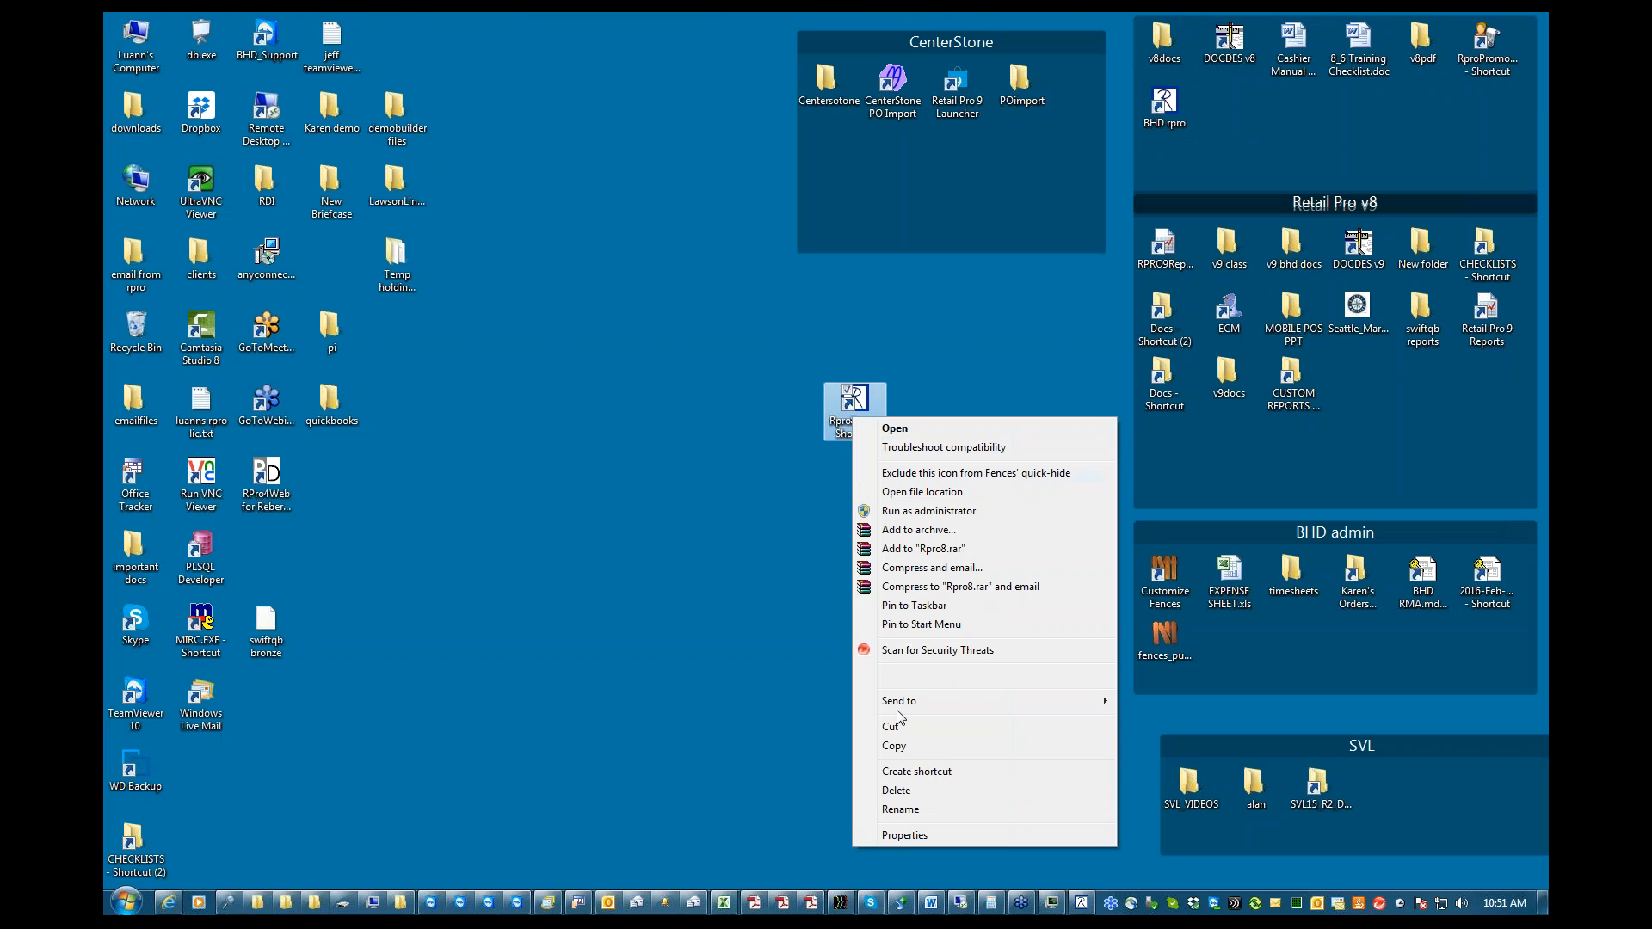
click(904, 836)
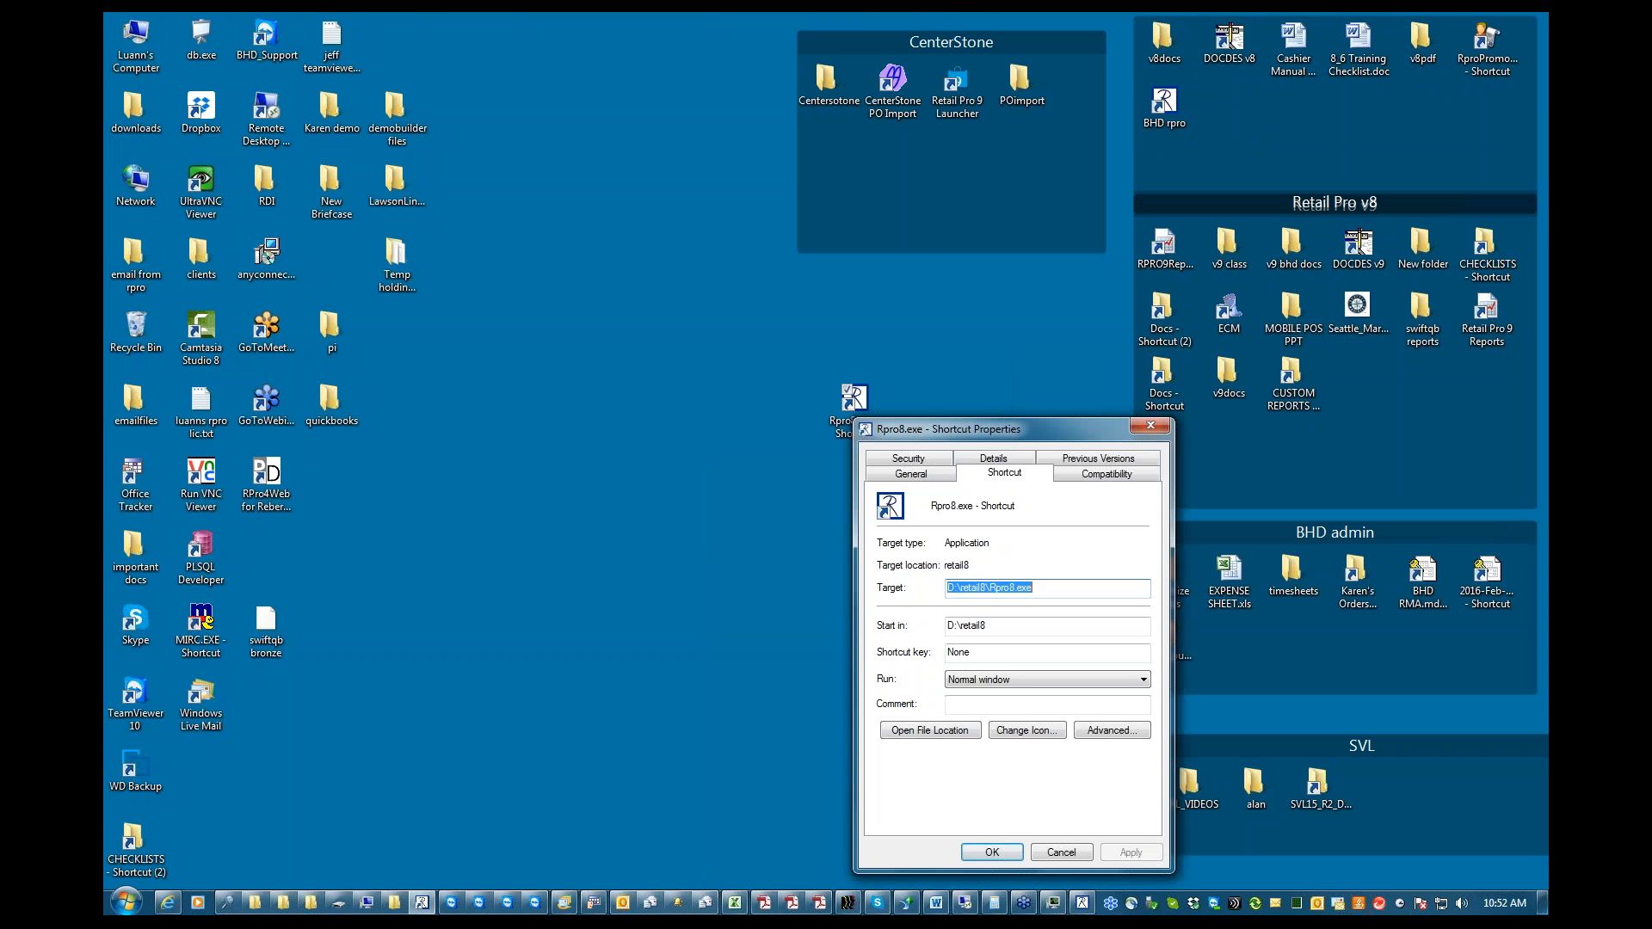
click(955, 586)
click(1061, 854)
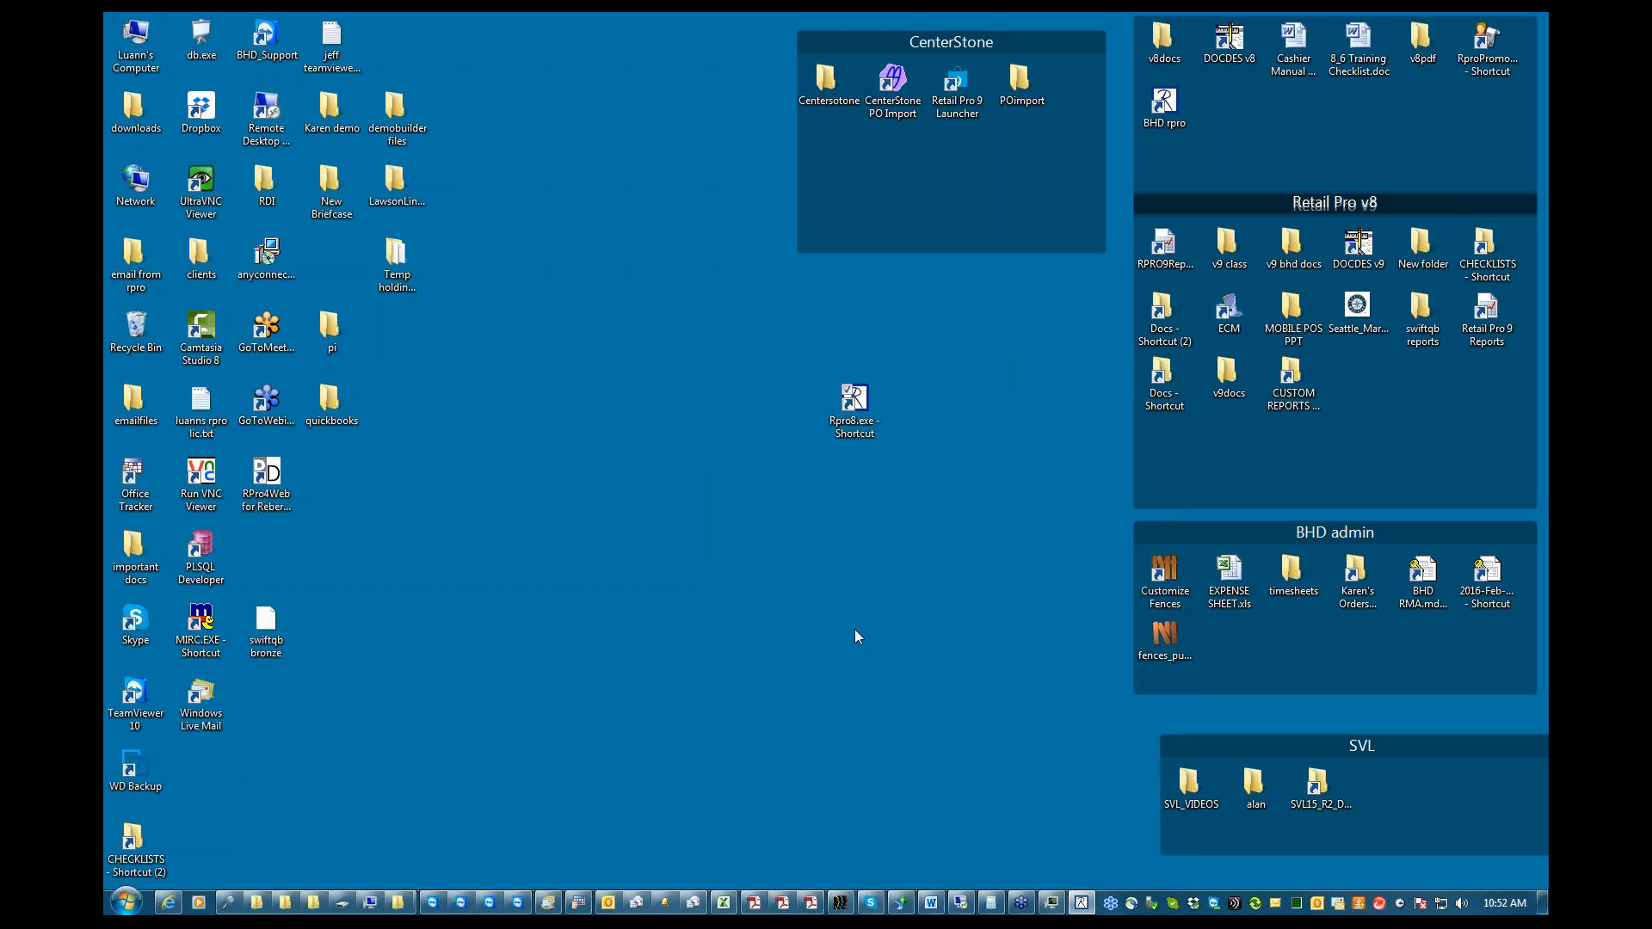
Delete the Rpro8.exe shortcut from the desktop
click(859, 434)
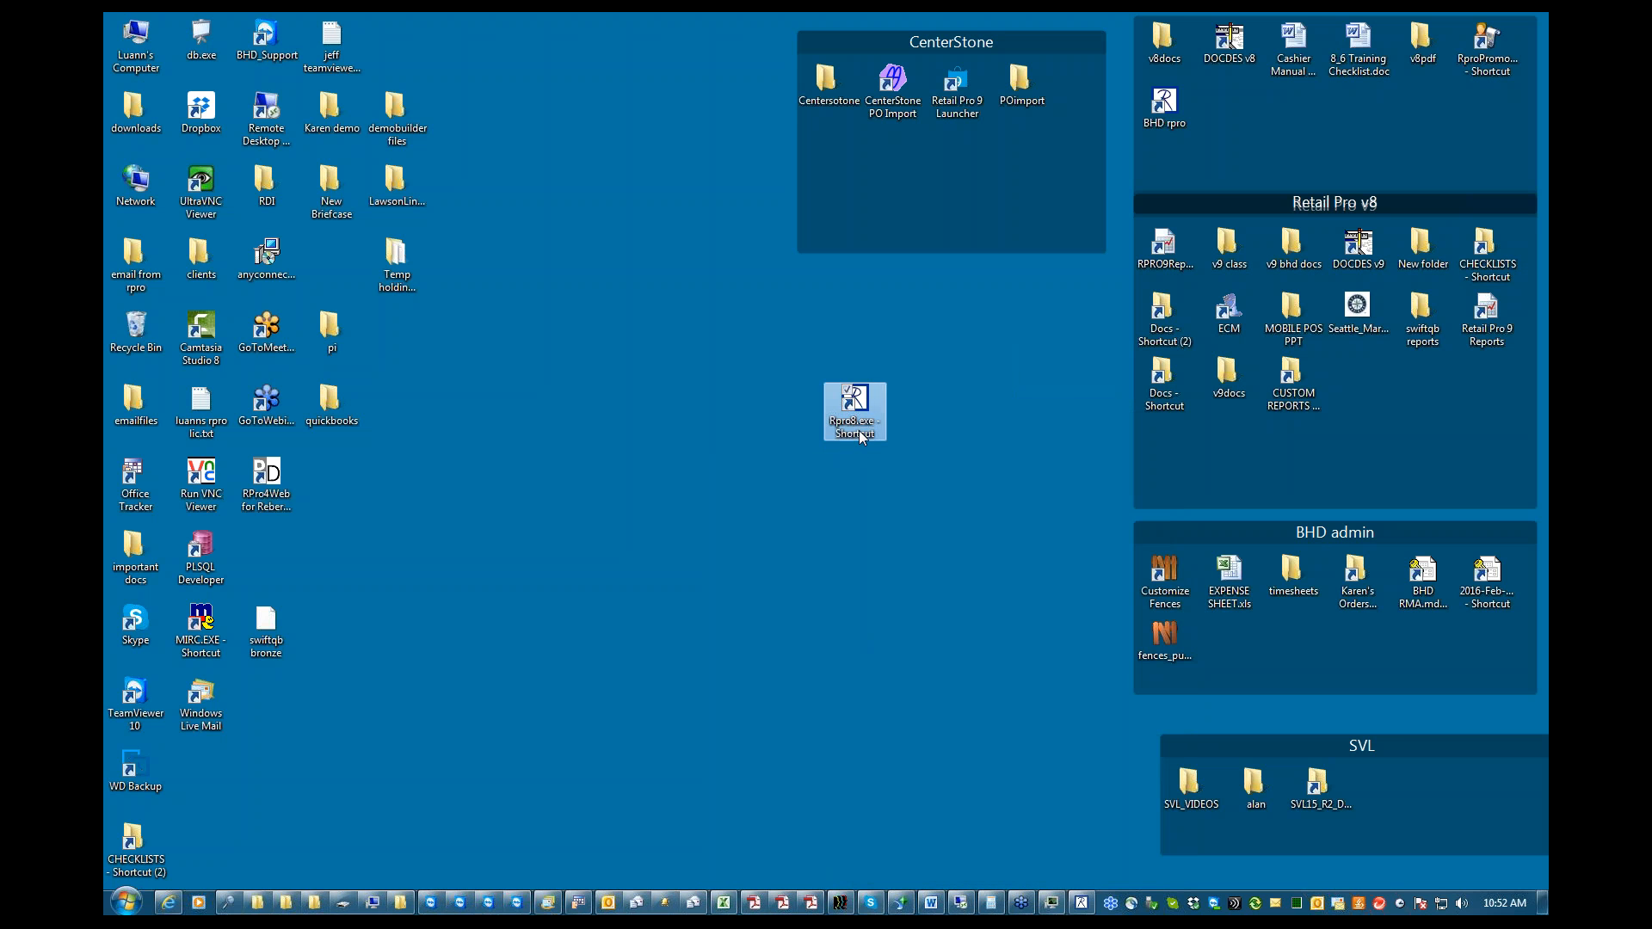
right_click(860, 438)
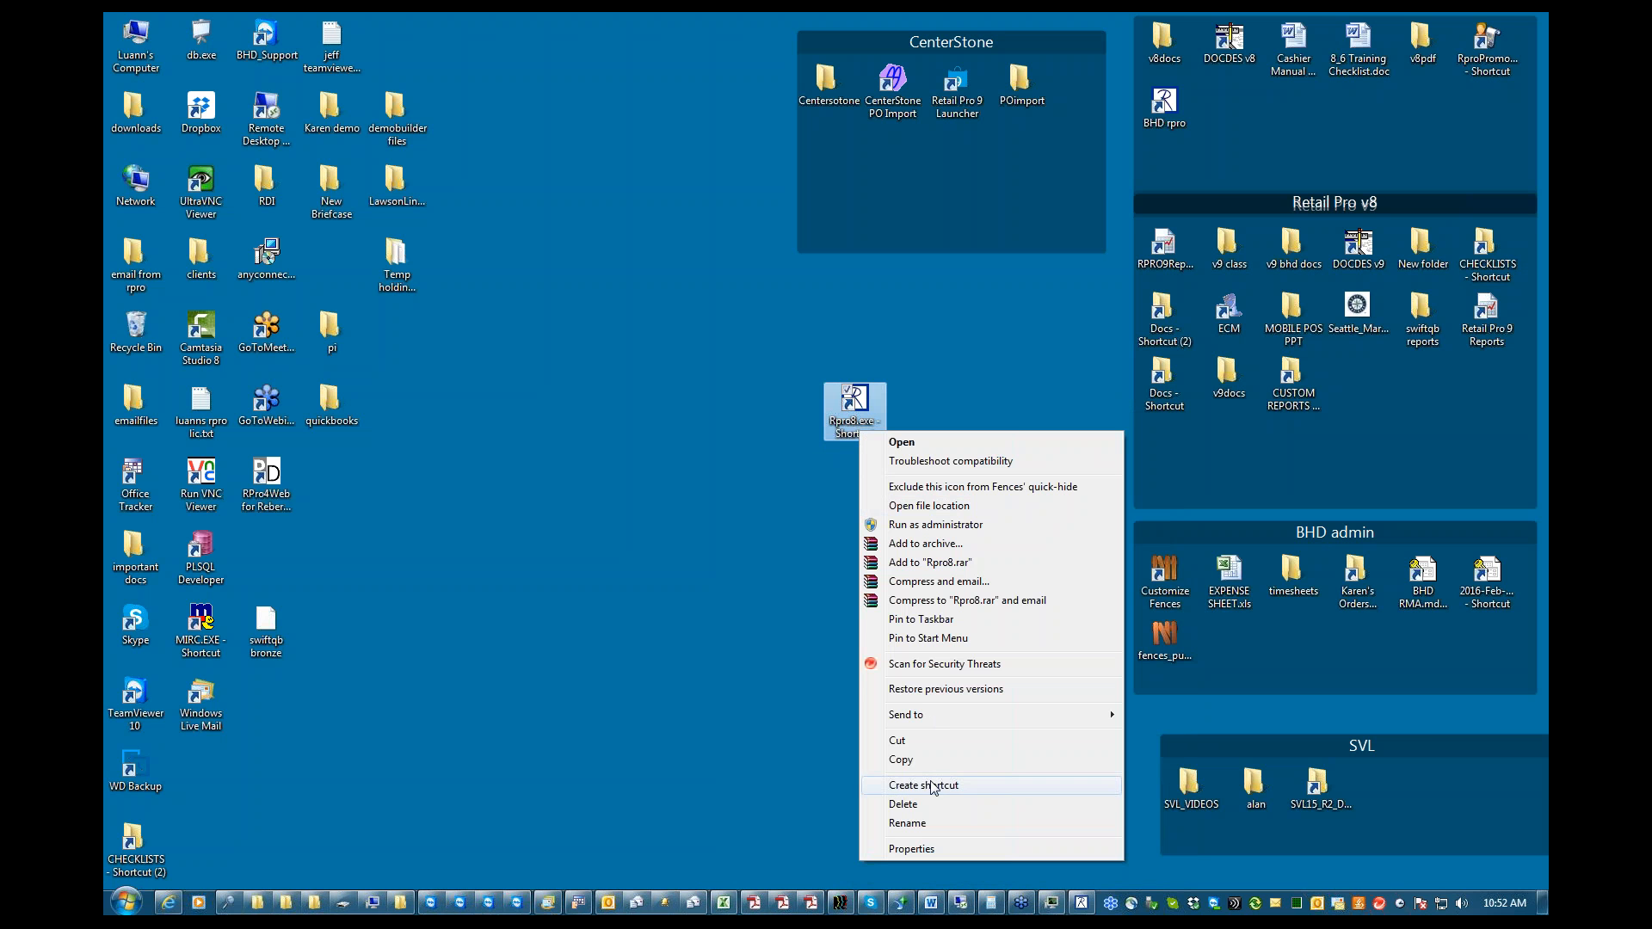
click(914, 804)
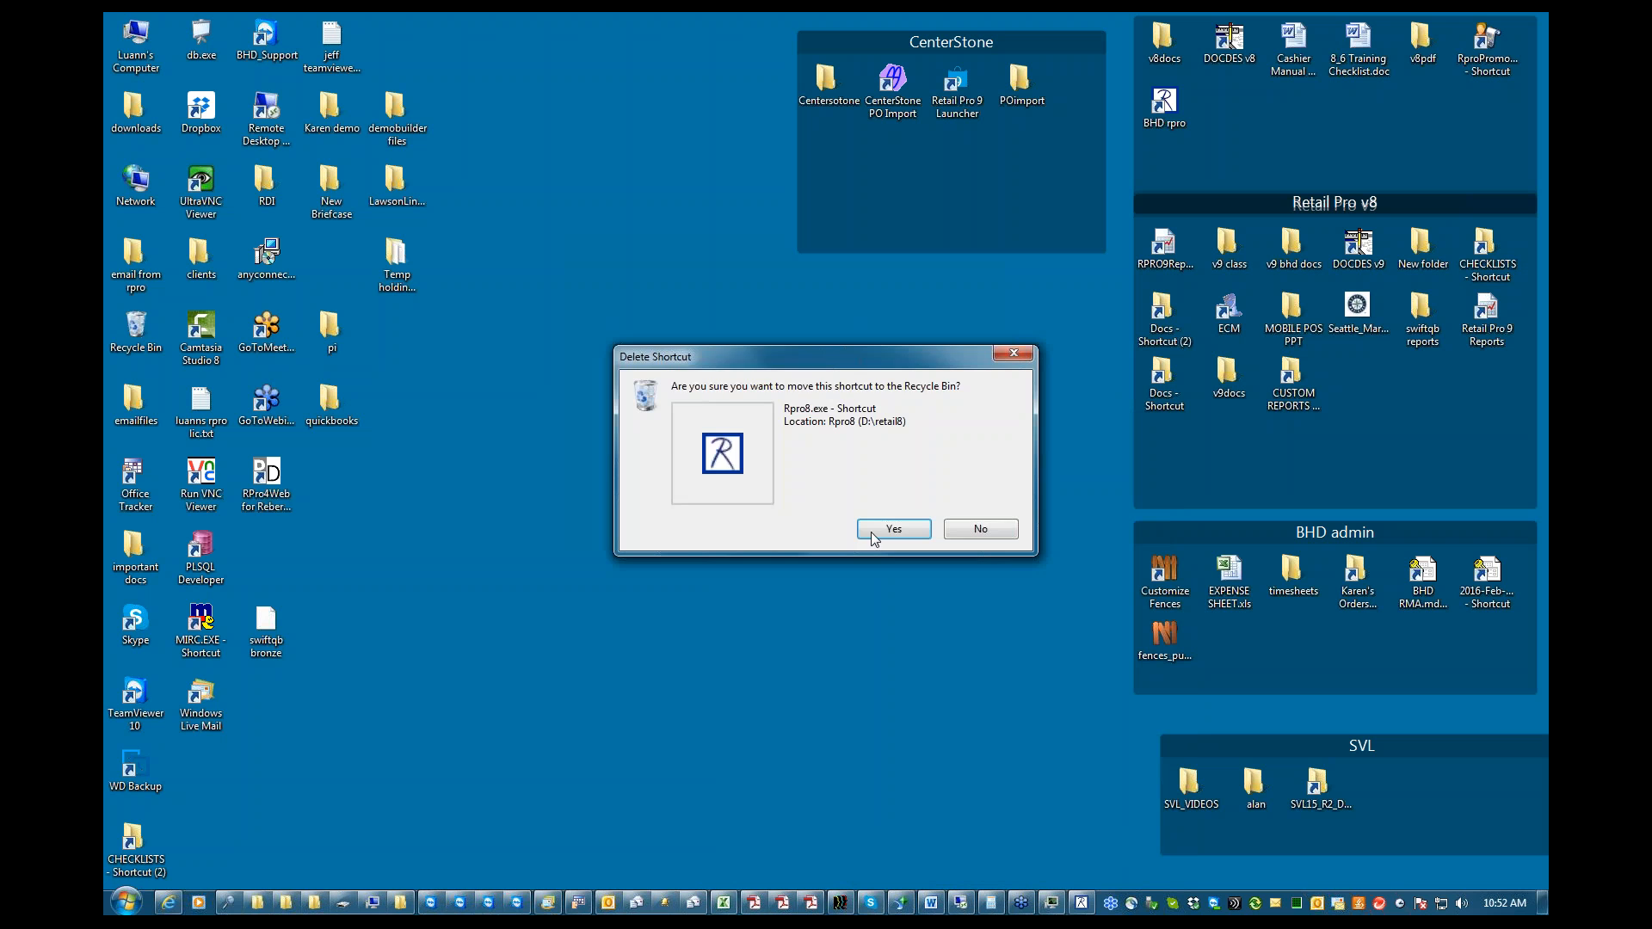
click(888, 527)
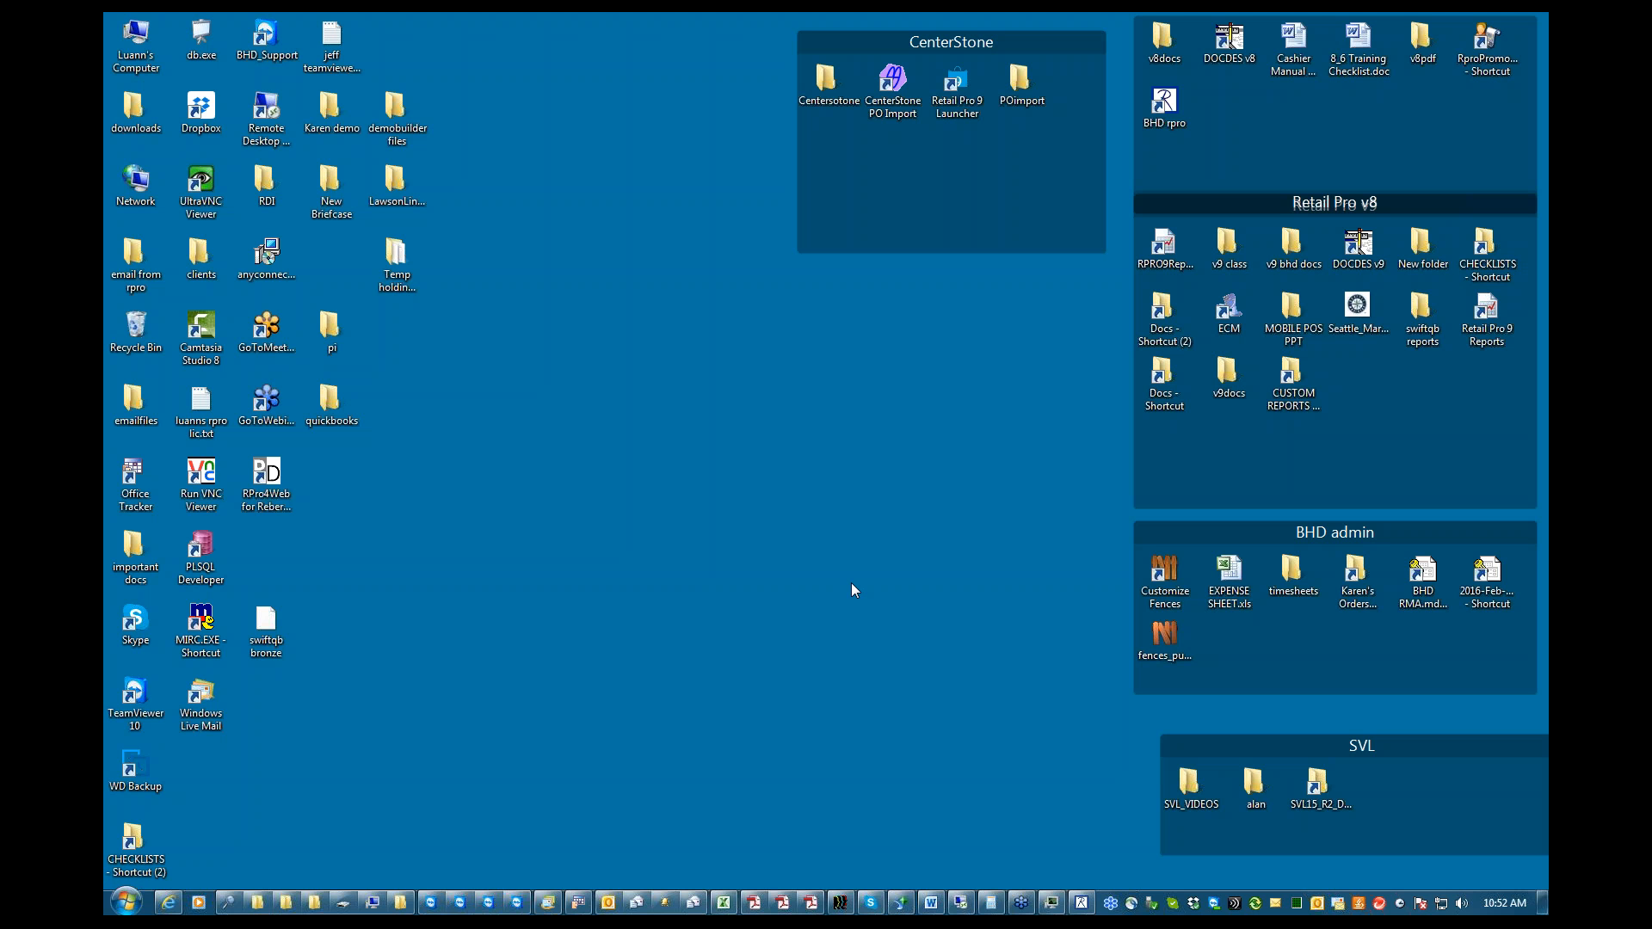
Locate Rpro8.exe in the retail8 folder on the D: drive and create a desktop shortcut to it
double_click(135, 43)
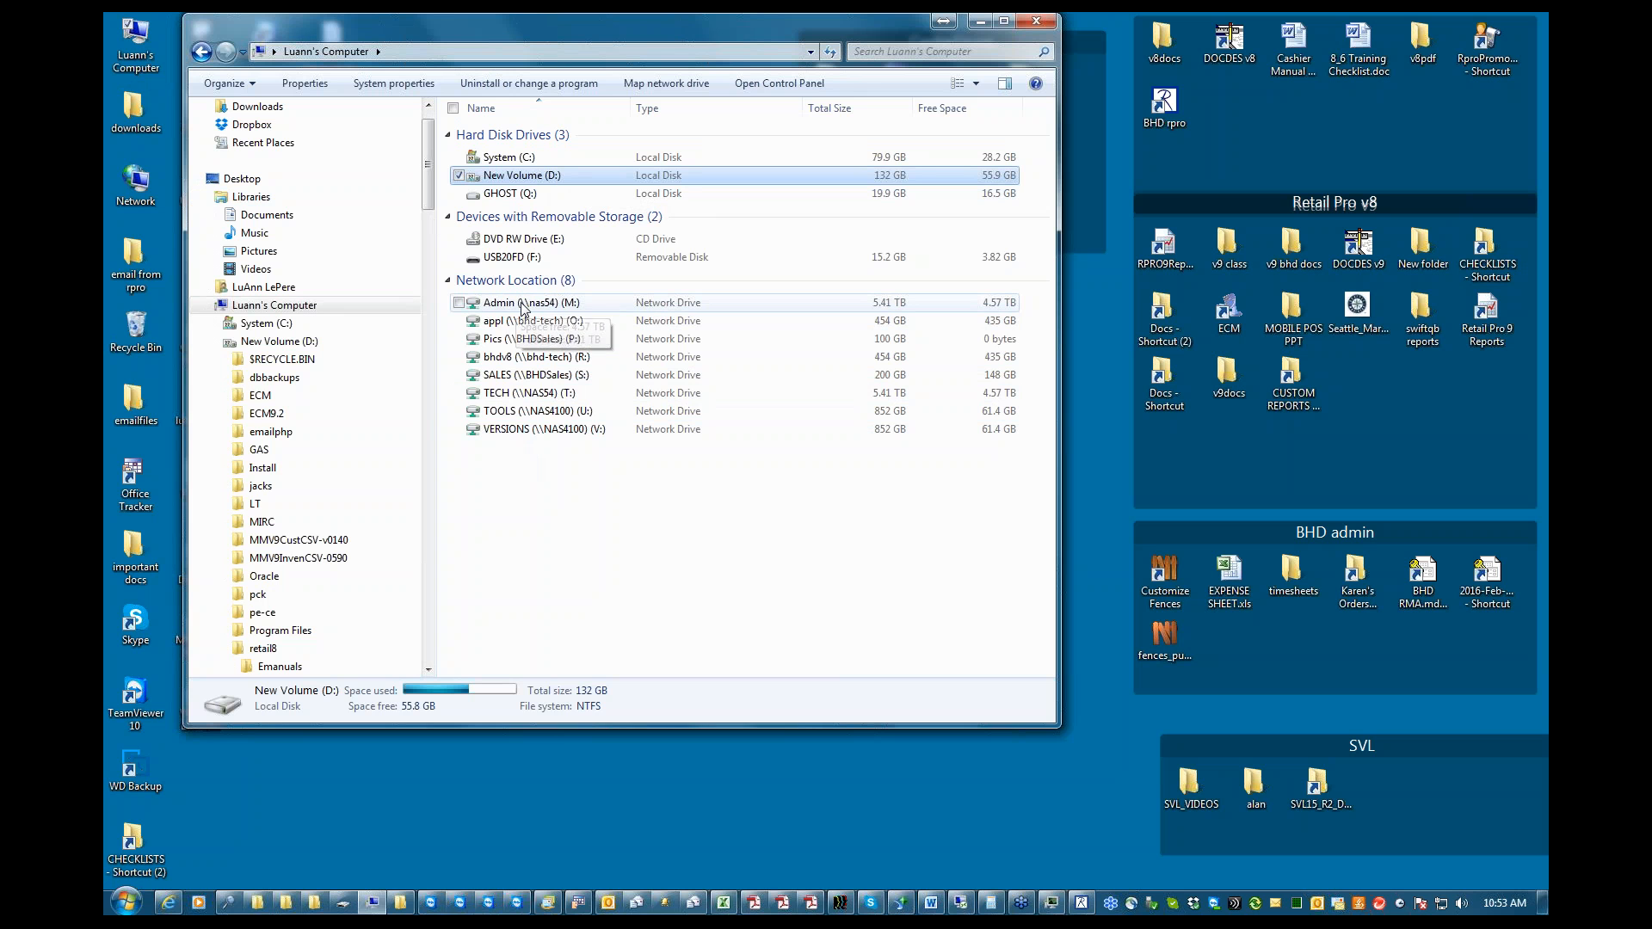
double_click(516, 175)
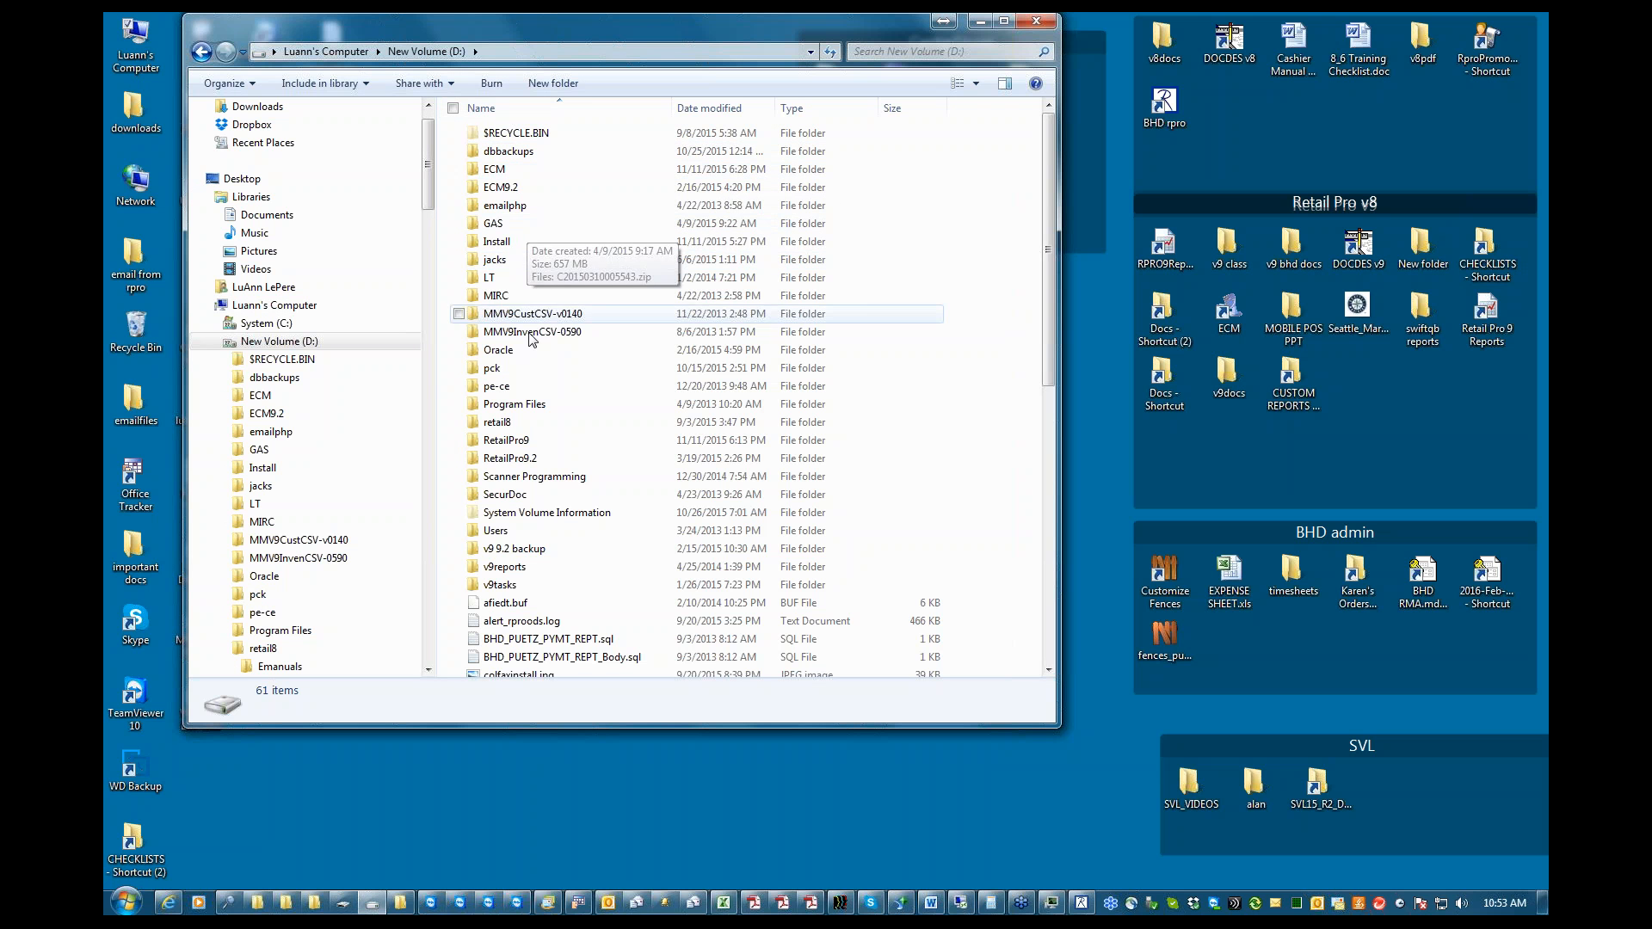
double_click(501, 426)
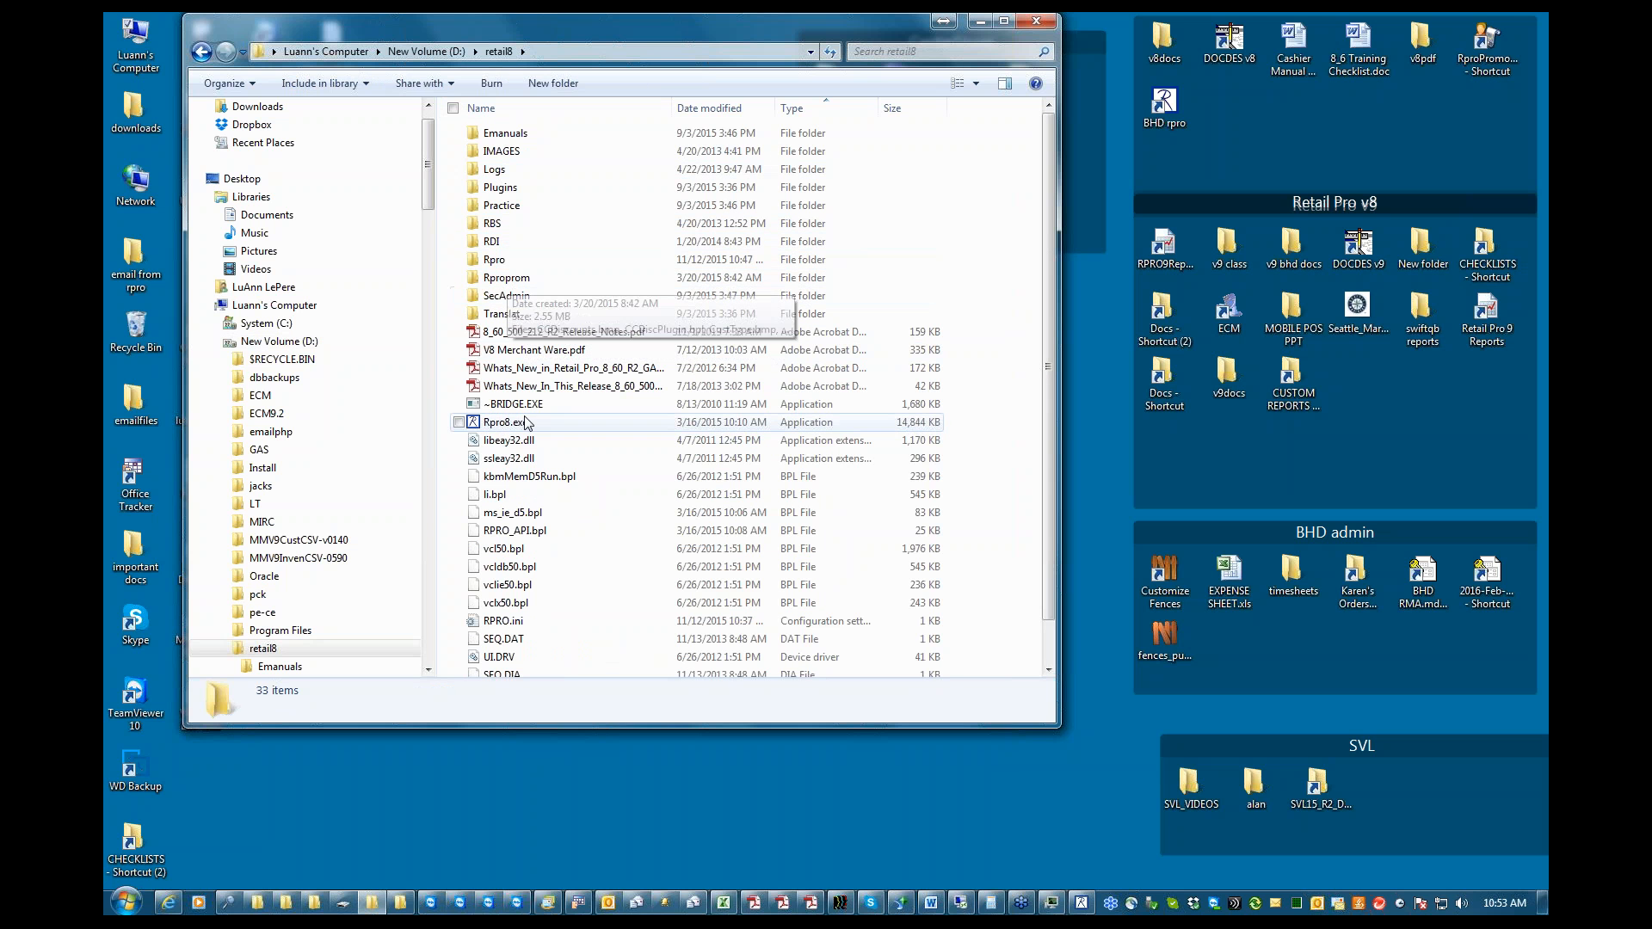
mouse_move(503, 427)
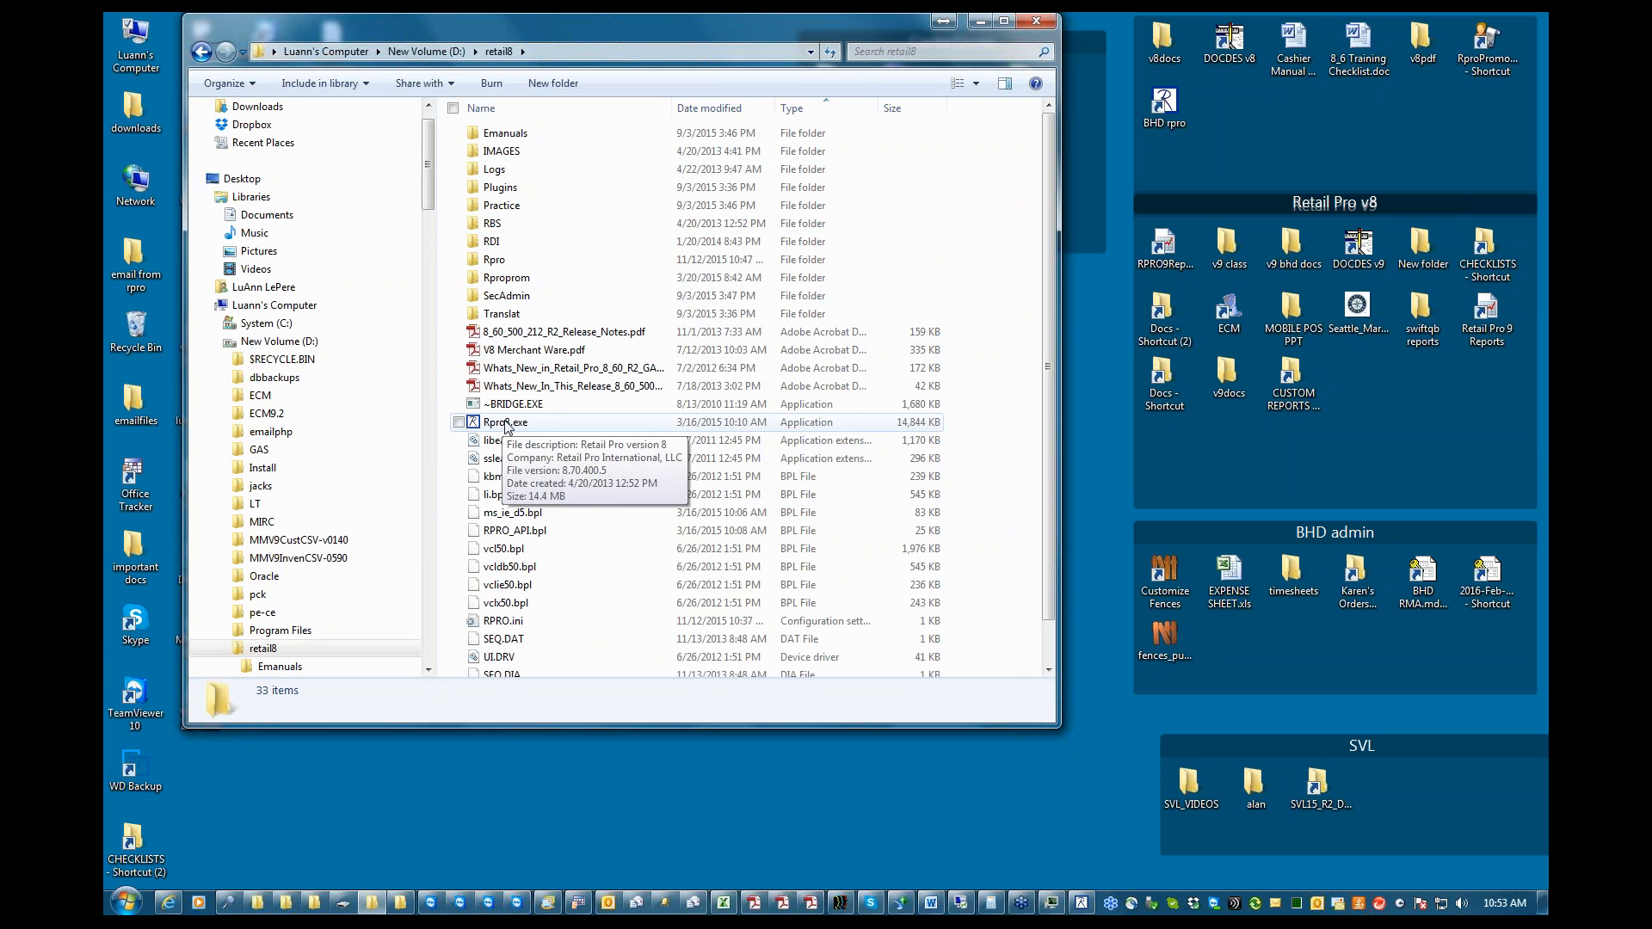
right_click(506, 424)
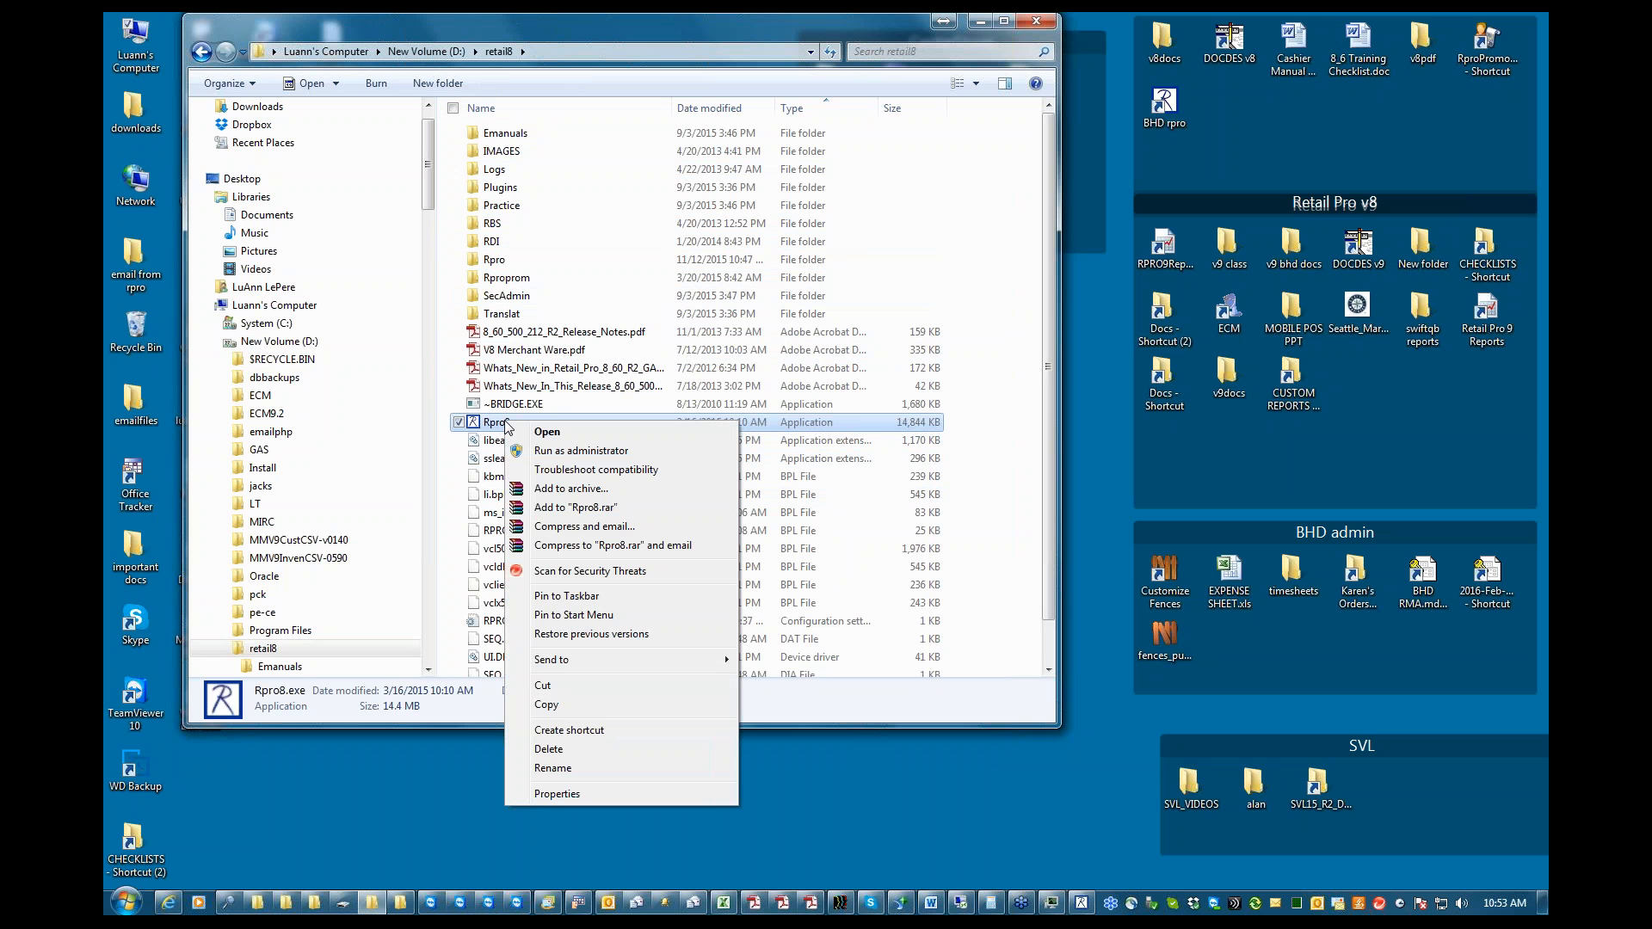
mouse_move(568, 664)
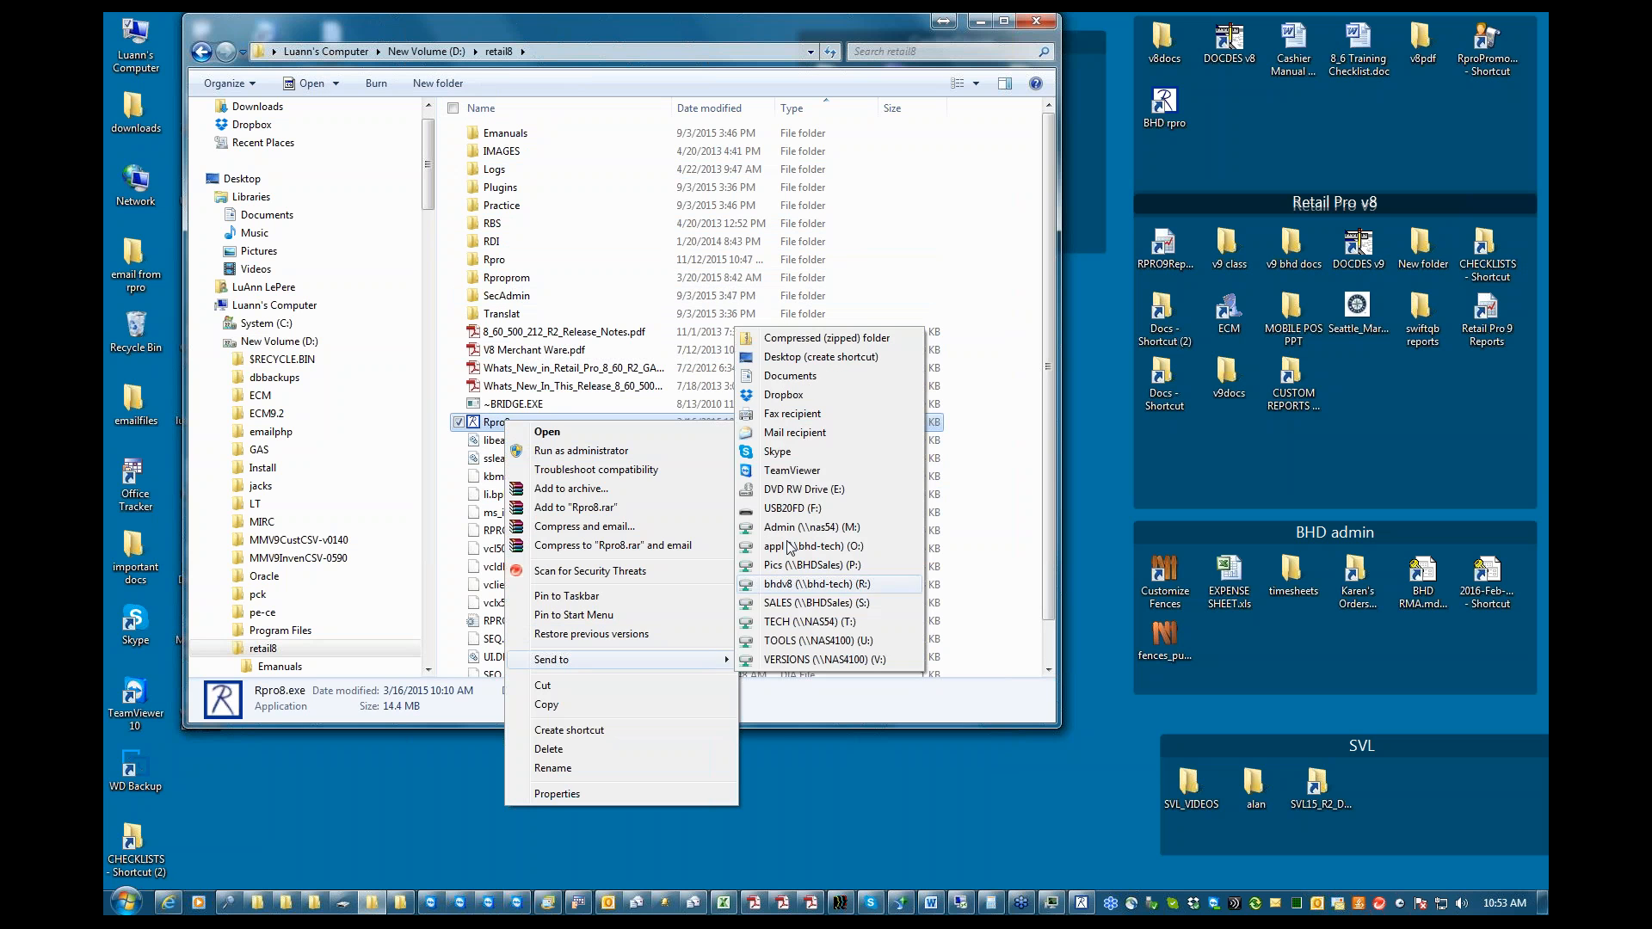
click(837, 362)
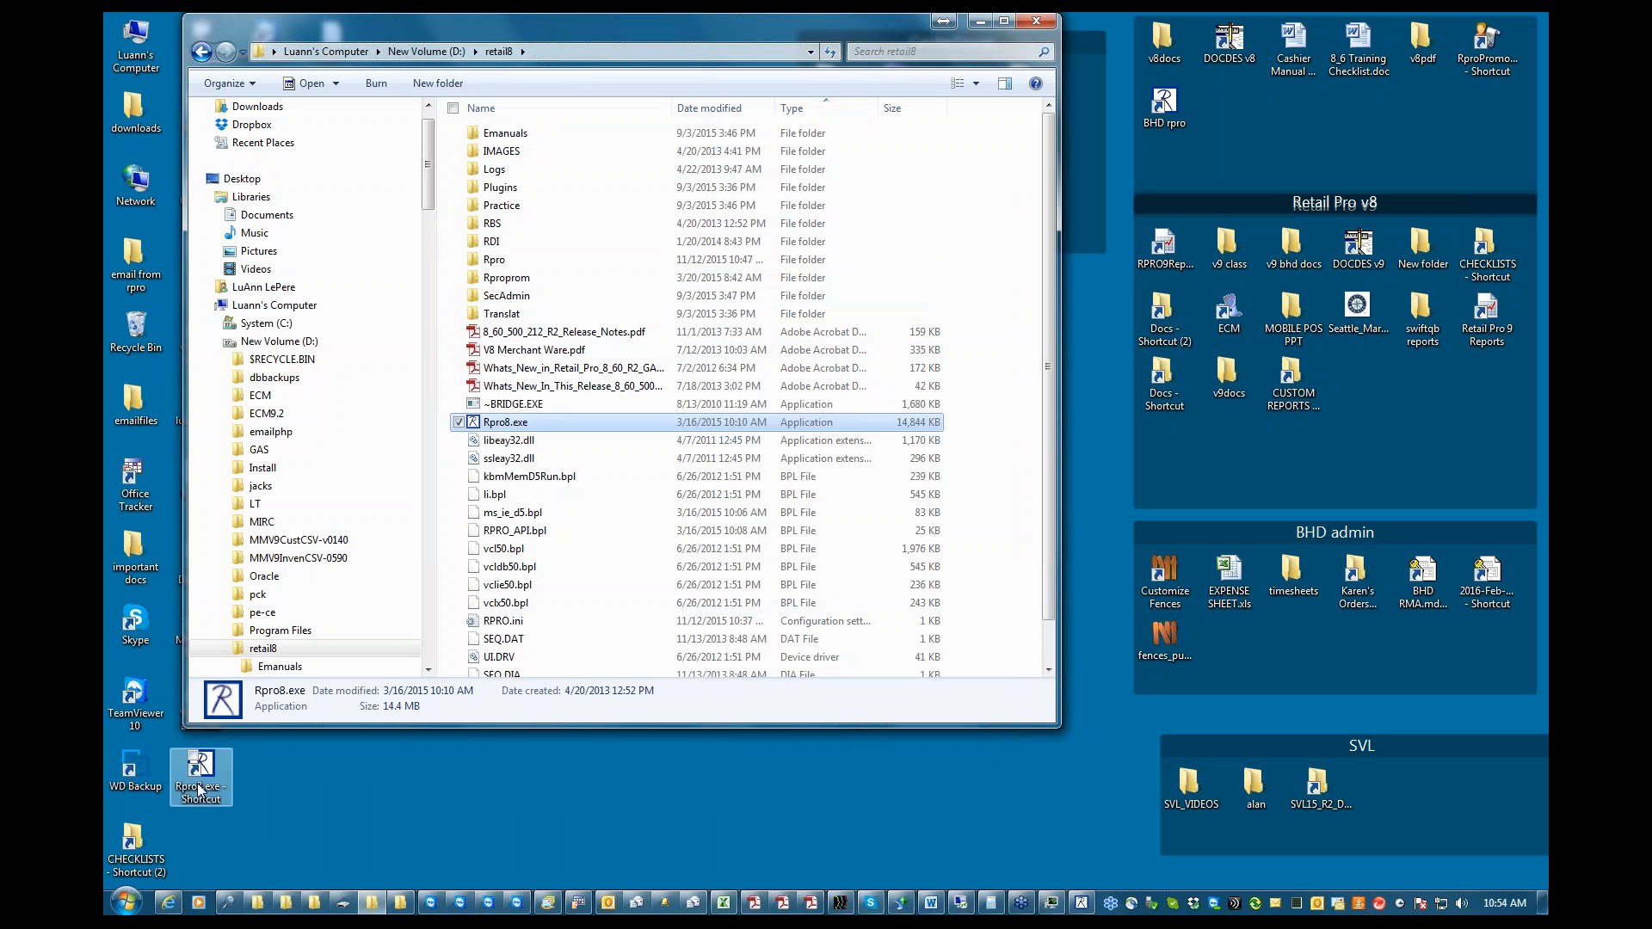
Place the new Rpro8.exe shortcut beside BHD rpro, test it by launching Retail Pro, and return to the desktop
click(981, 21)
drag(209, 779, 1205, 157)
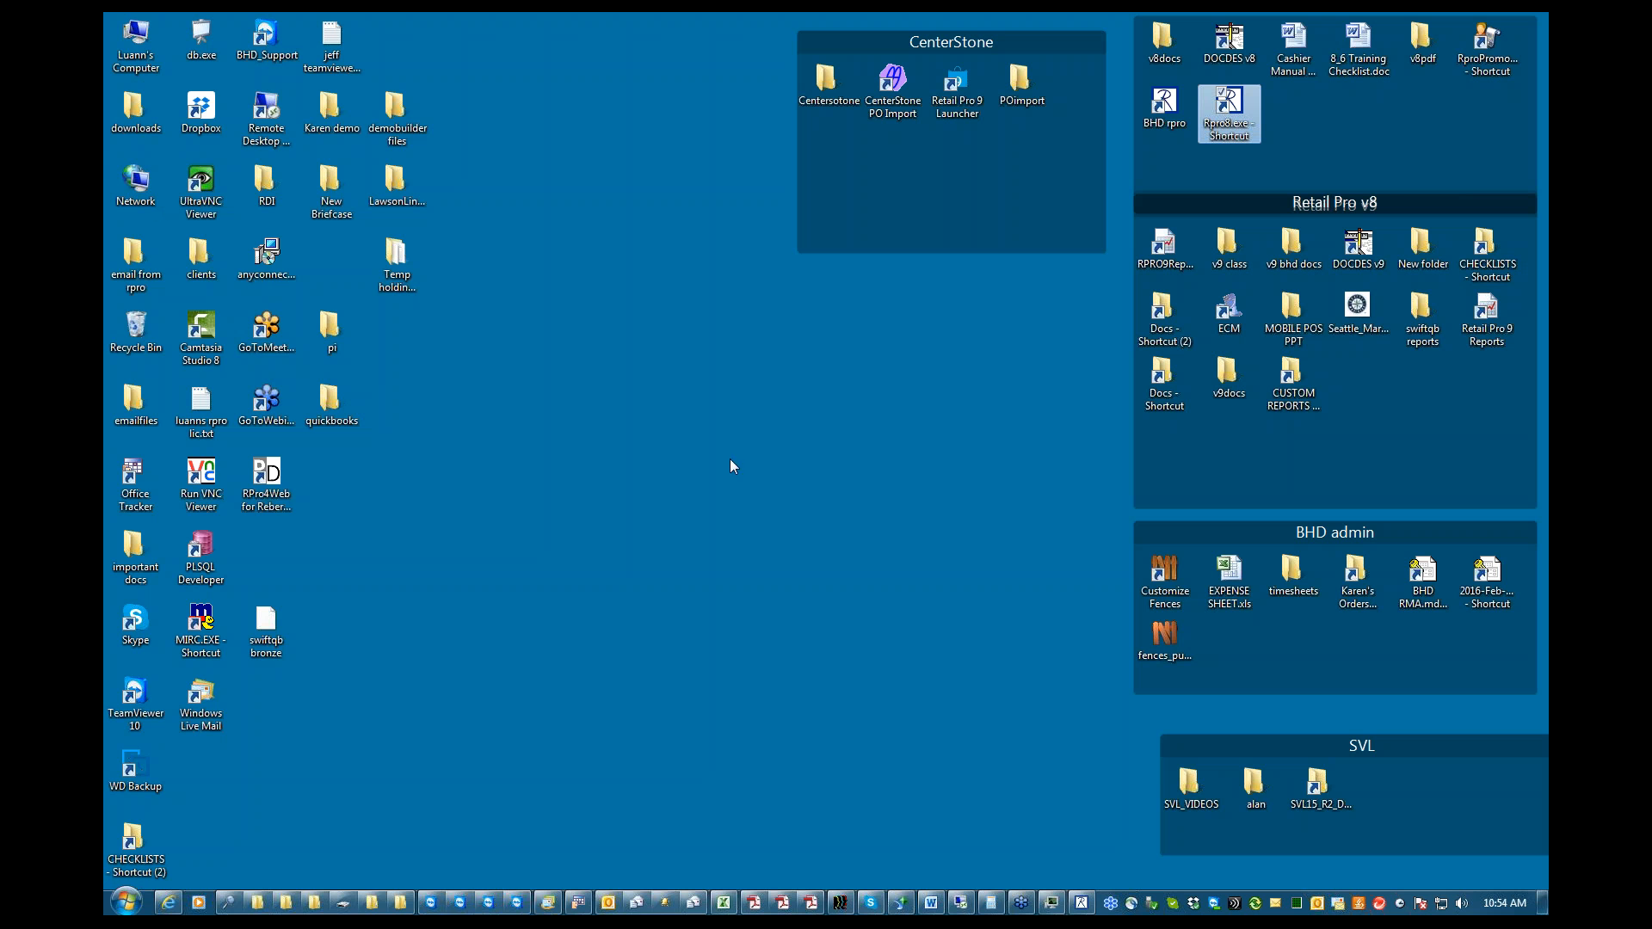
double_click(1231, 120)
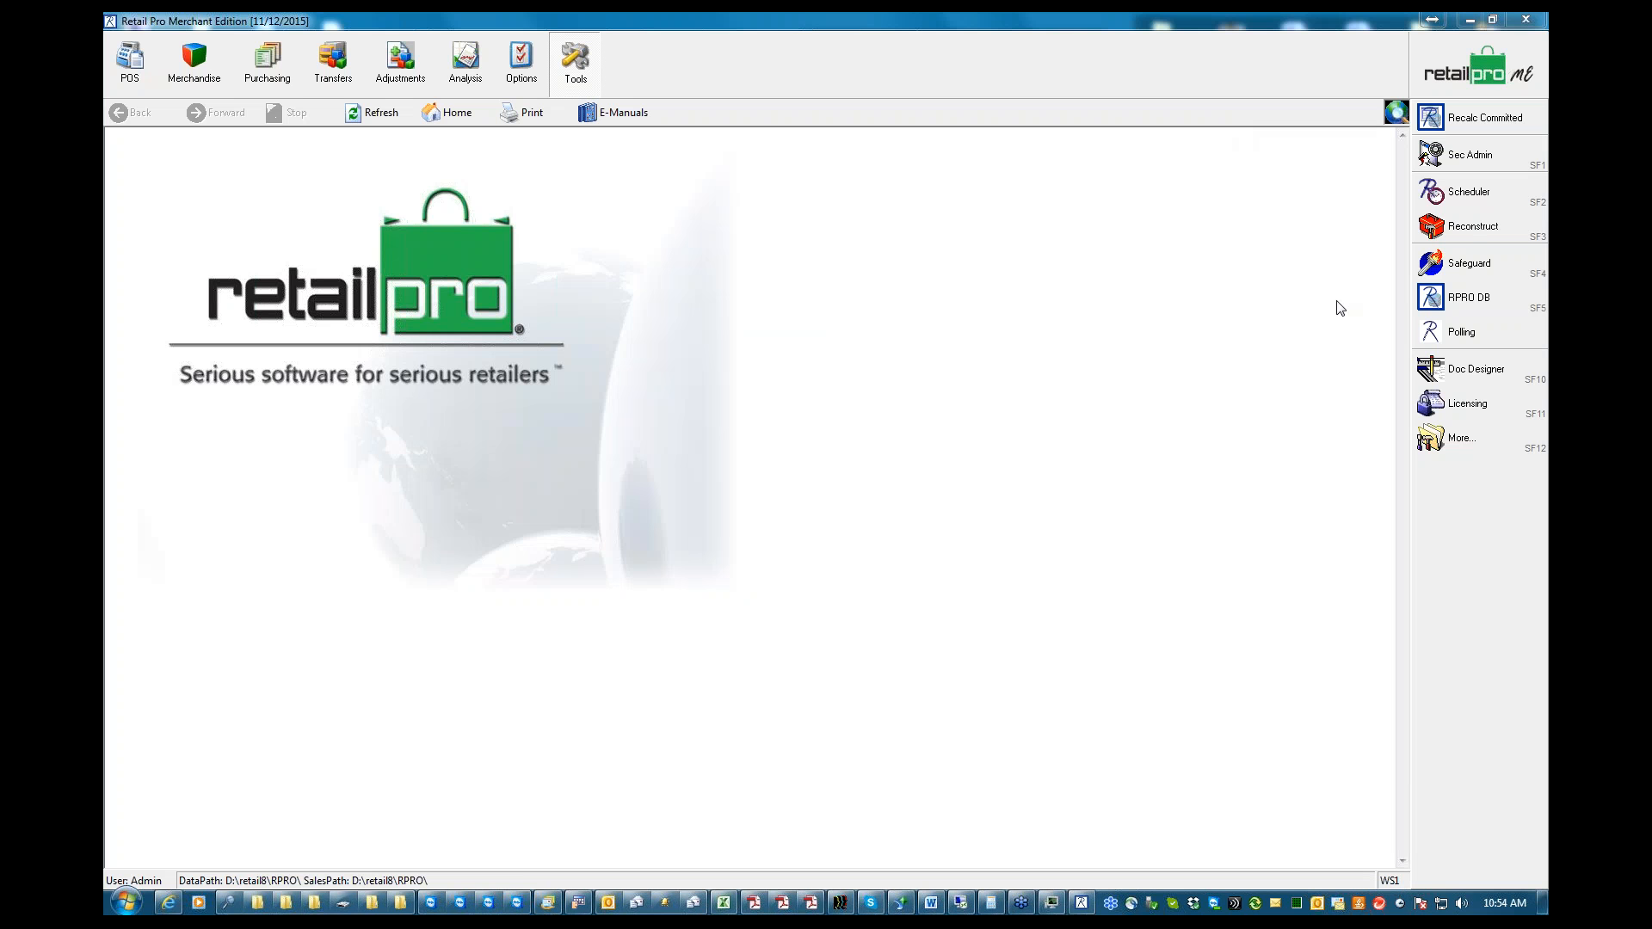
click(1469, 20)
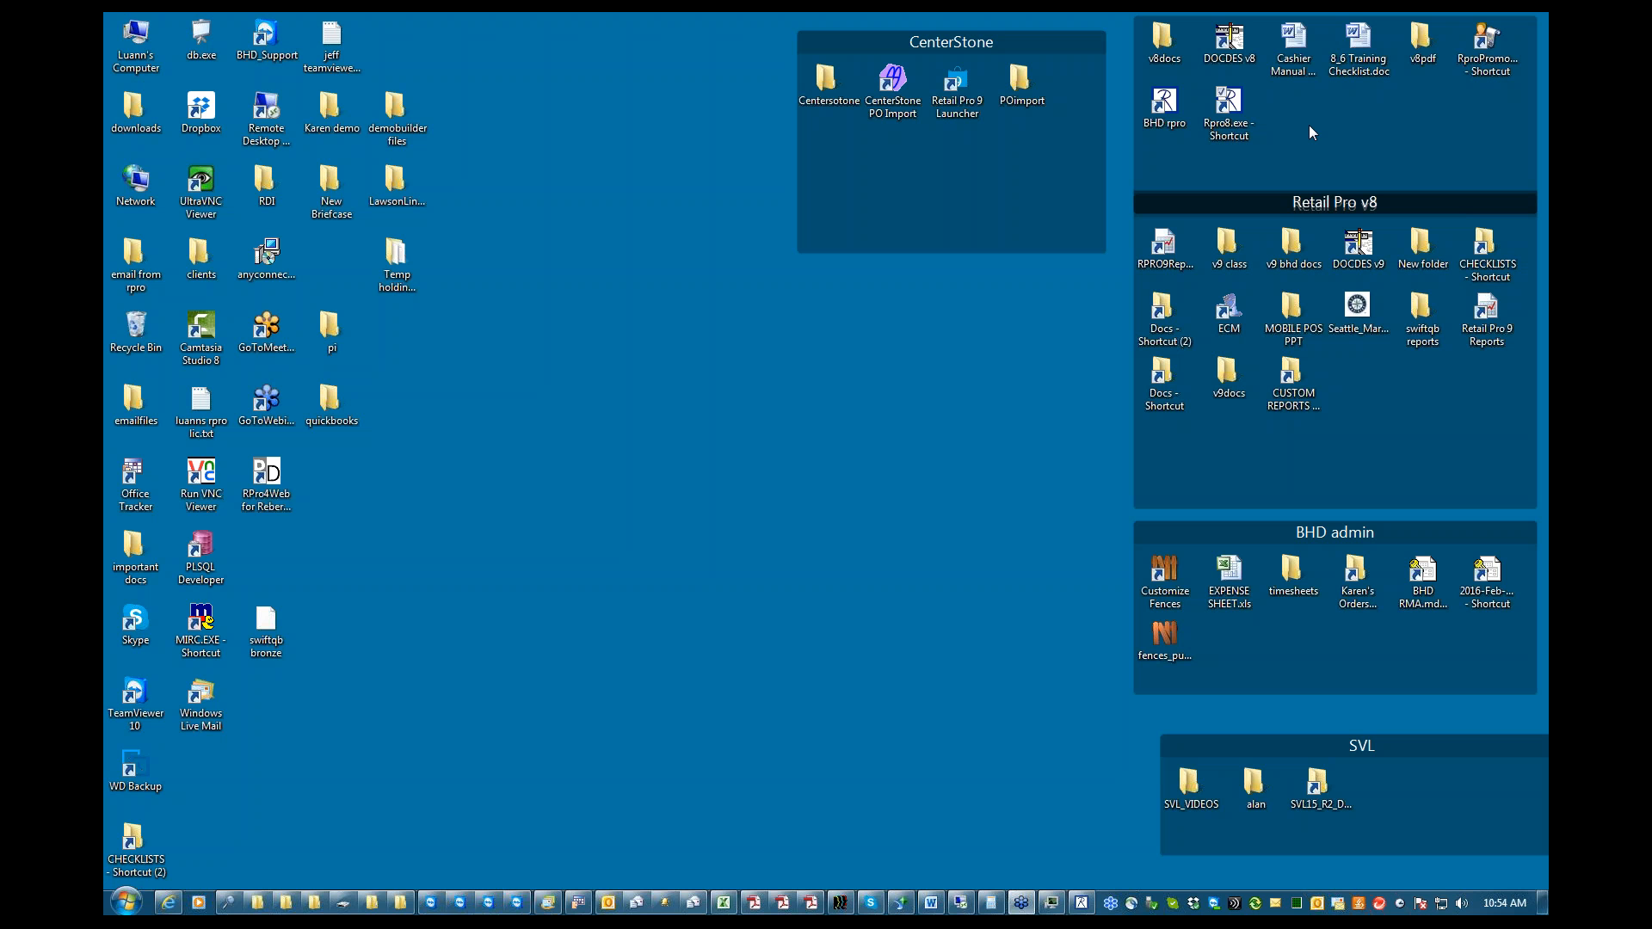
Disconnect the TOOLS (\\NAS4100) network drive mapped as U:
double_click(120, 50)
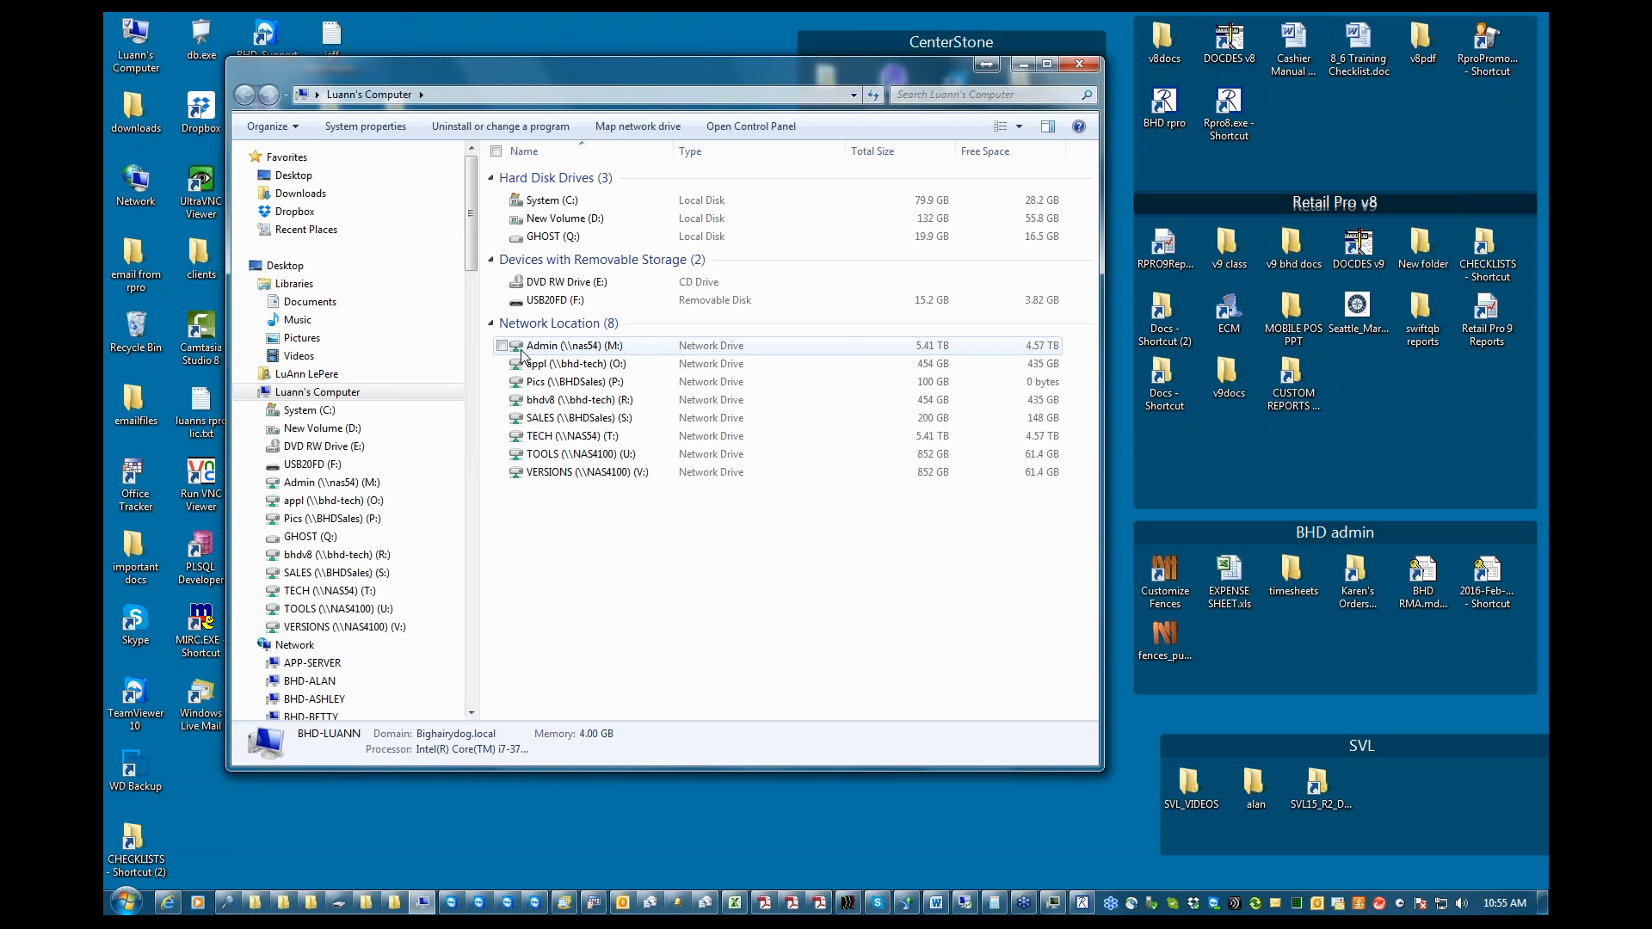
right_click(555, 436)
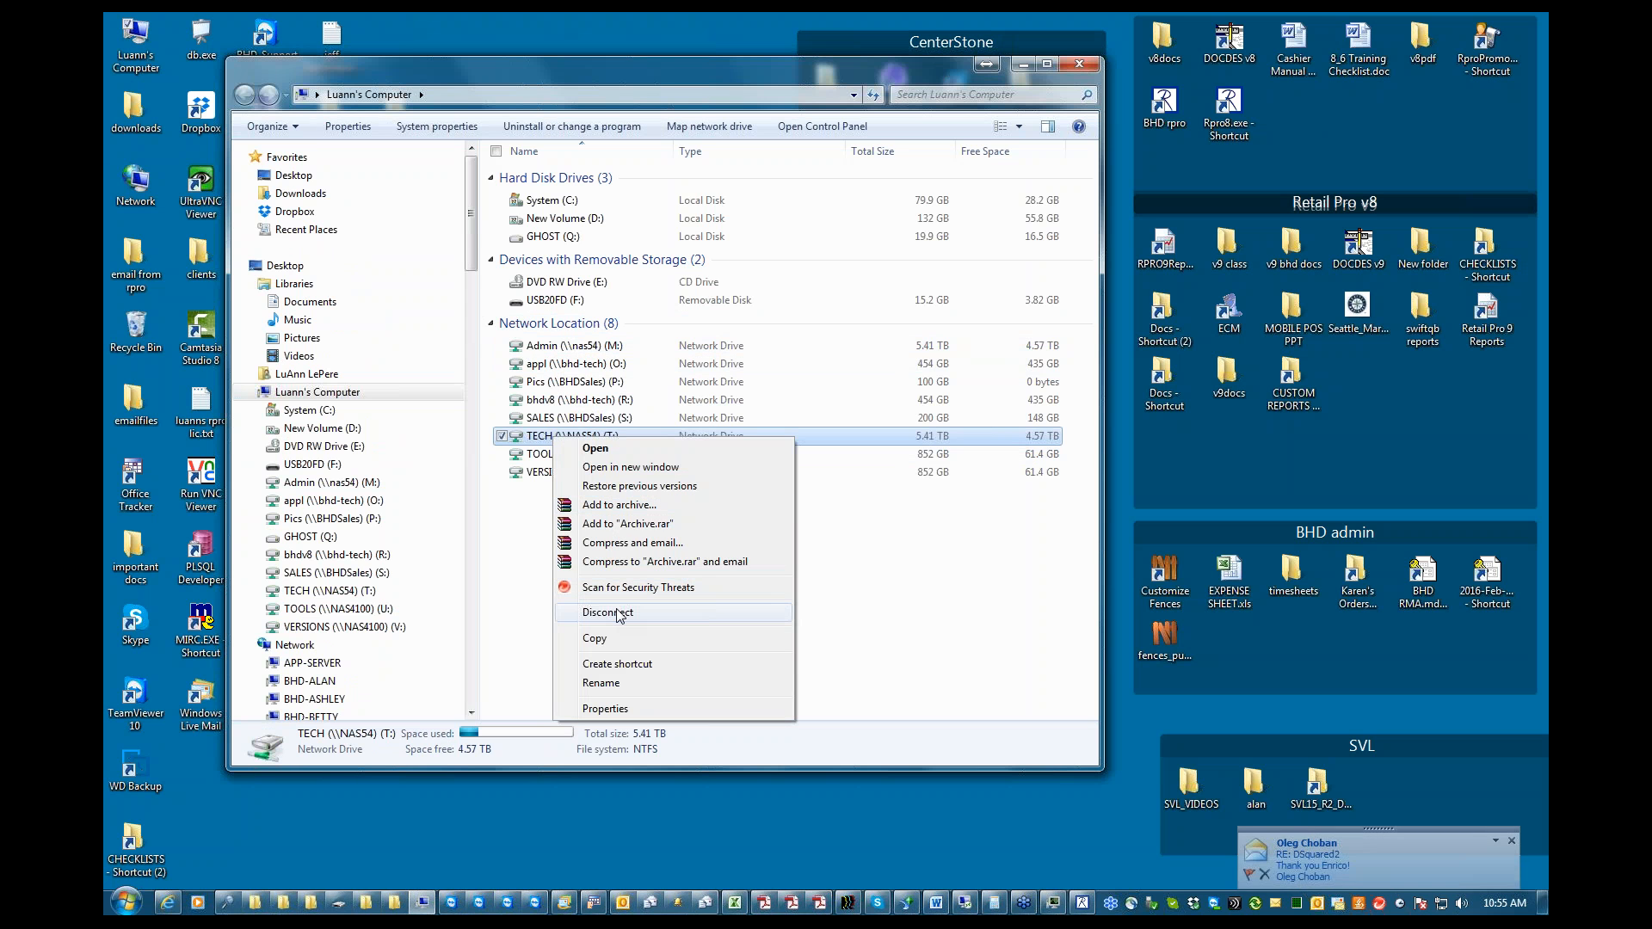
click(520, 571)
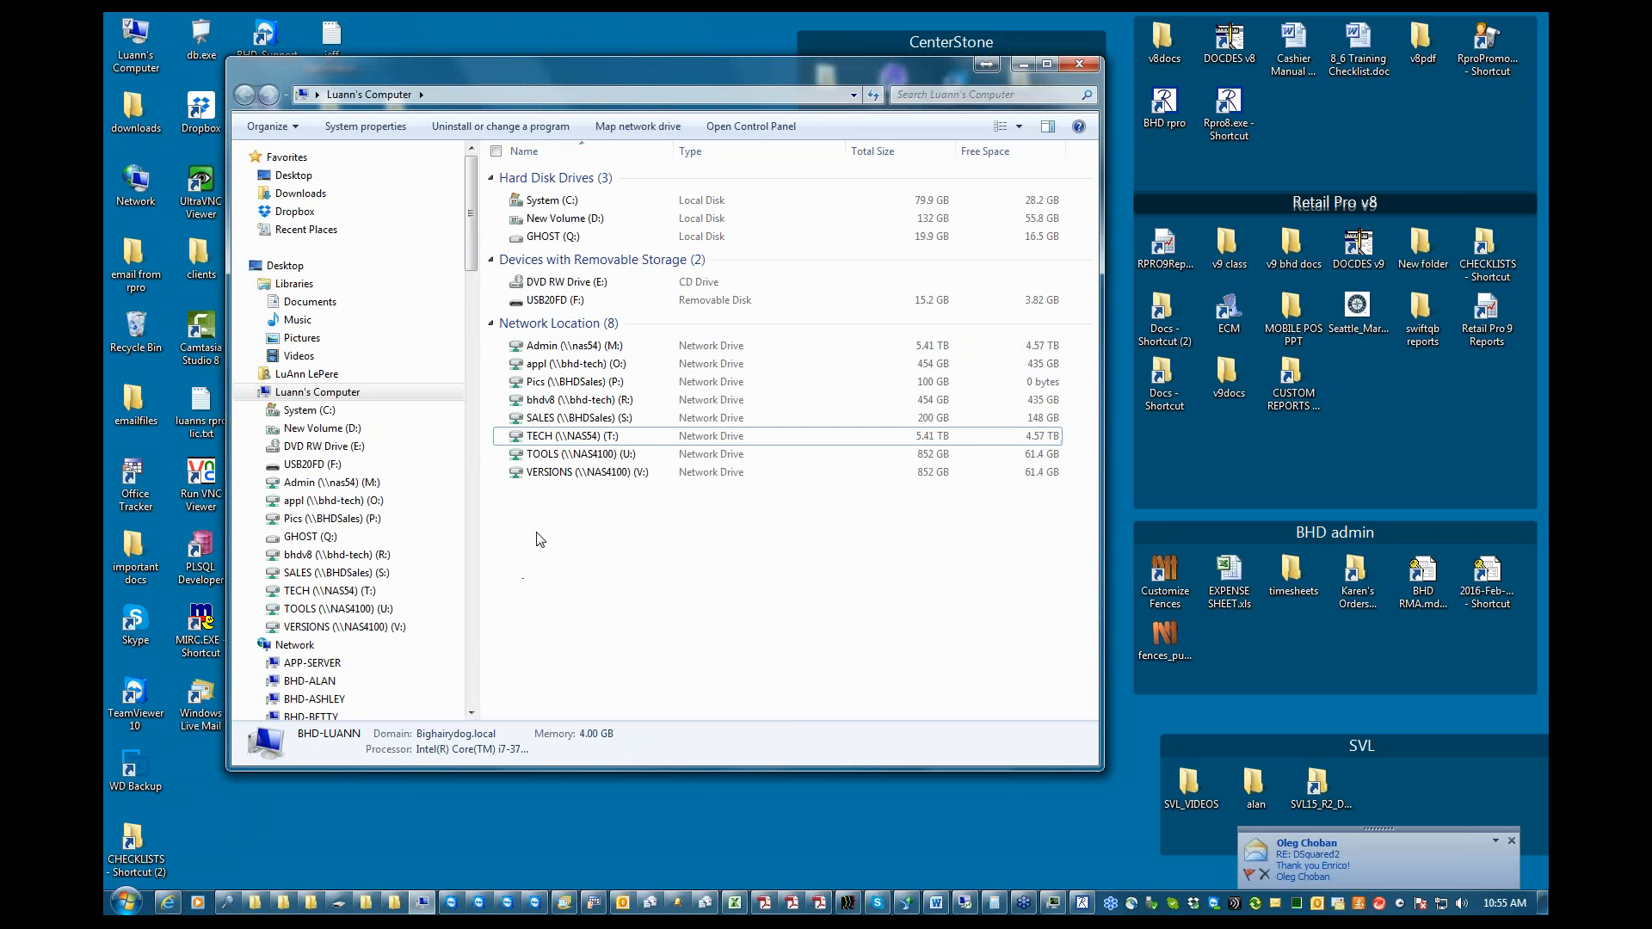
click(565, 454)
right_click(566, 454)
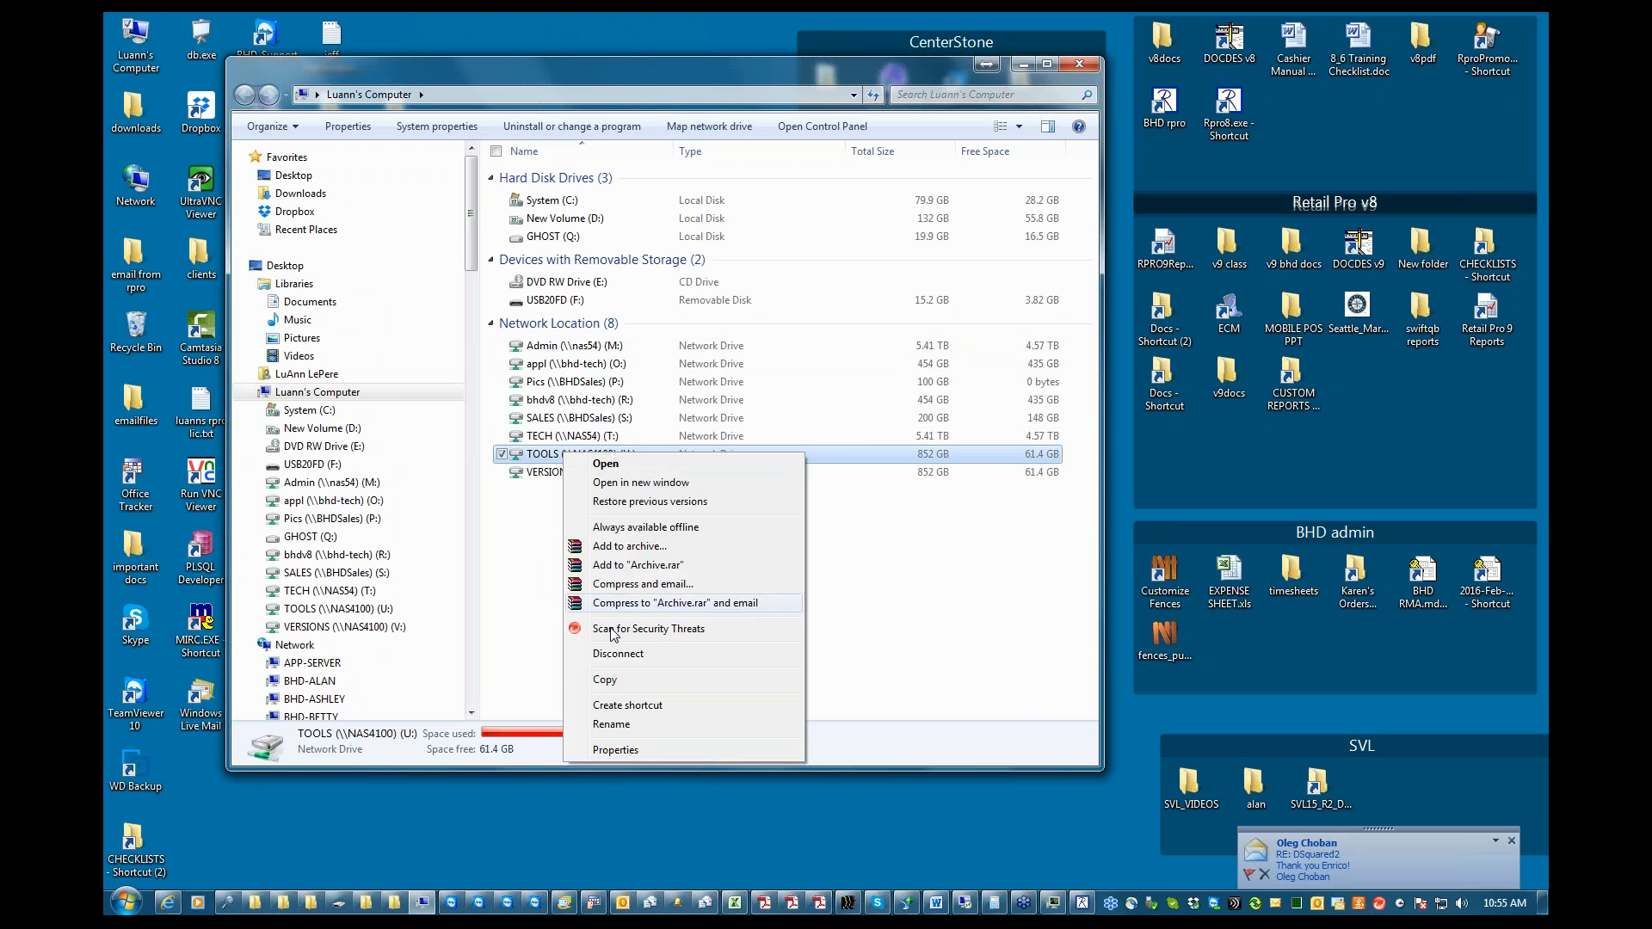
click(603, 653)
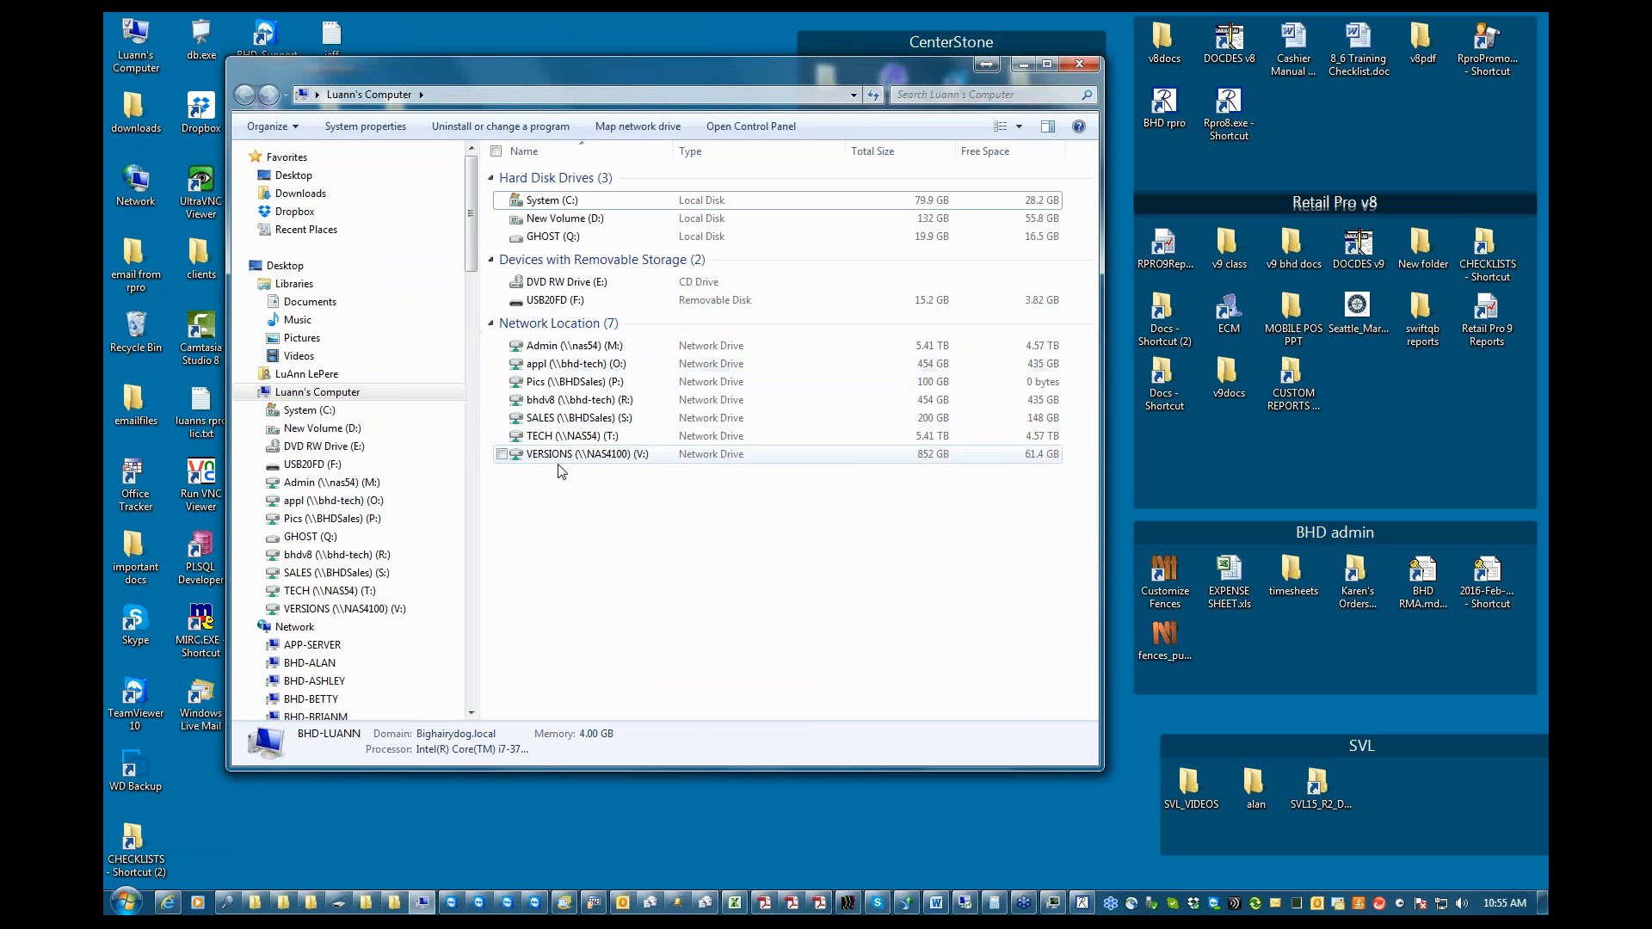
Map the network folder \\nas54\TECH to drive letter U:
click(656, 127)
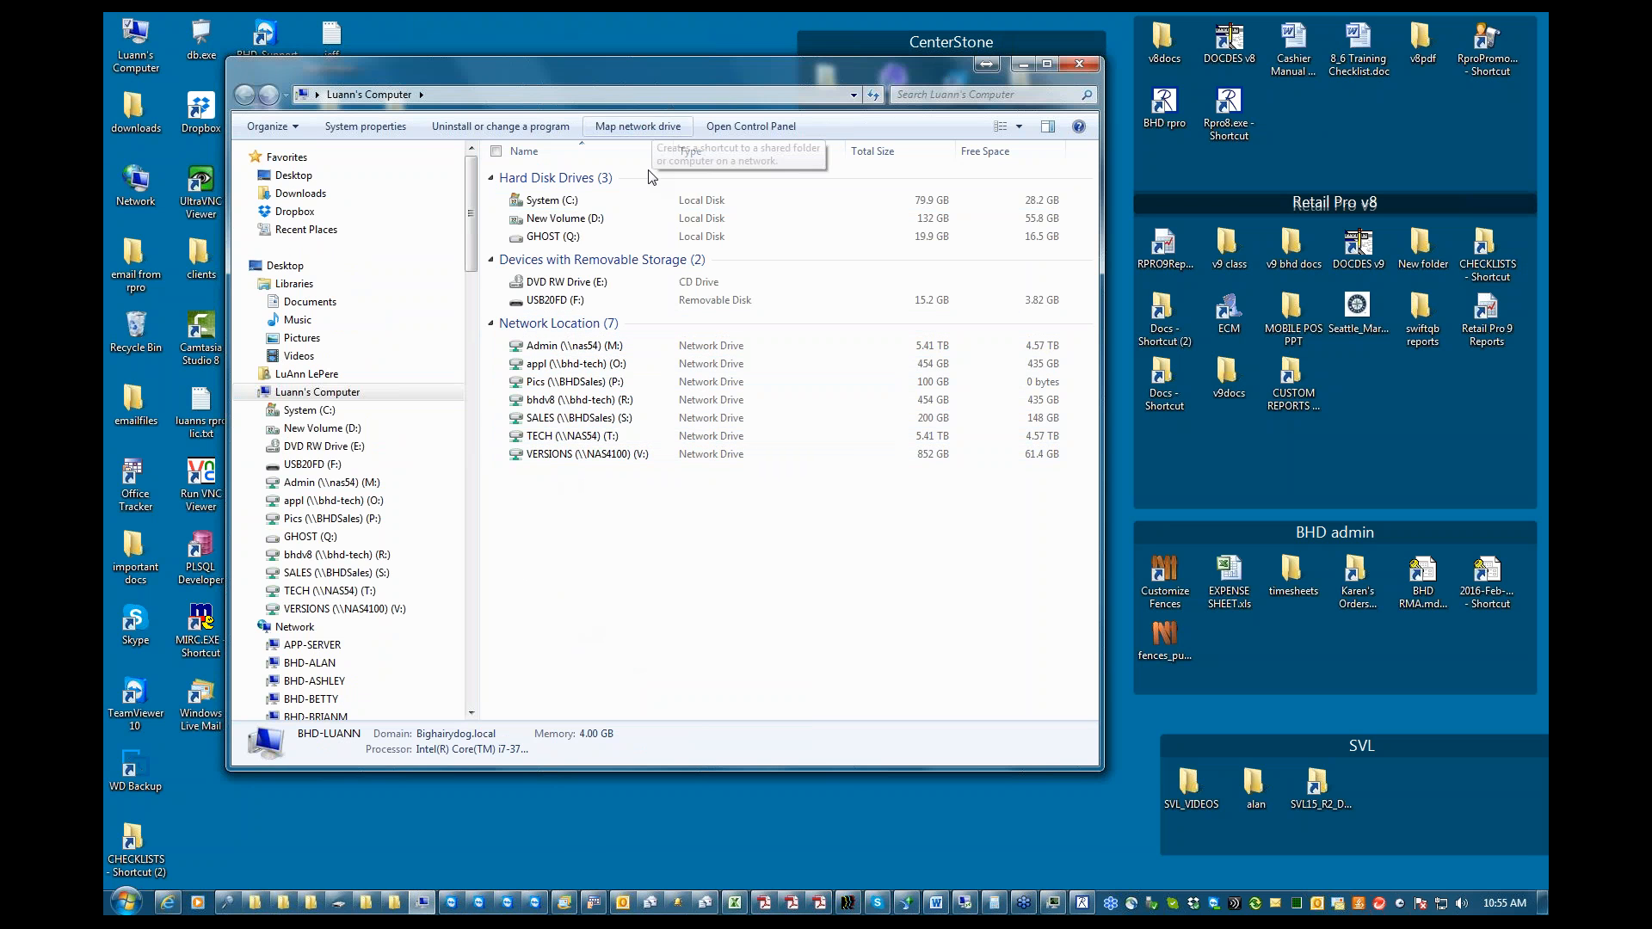
click(806, 402)
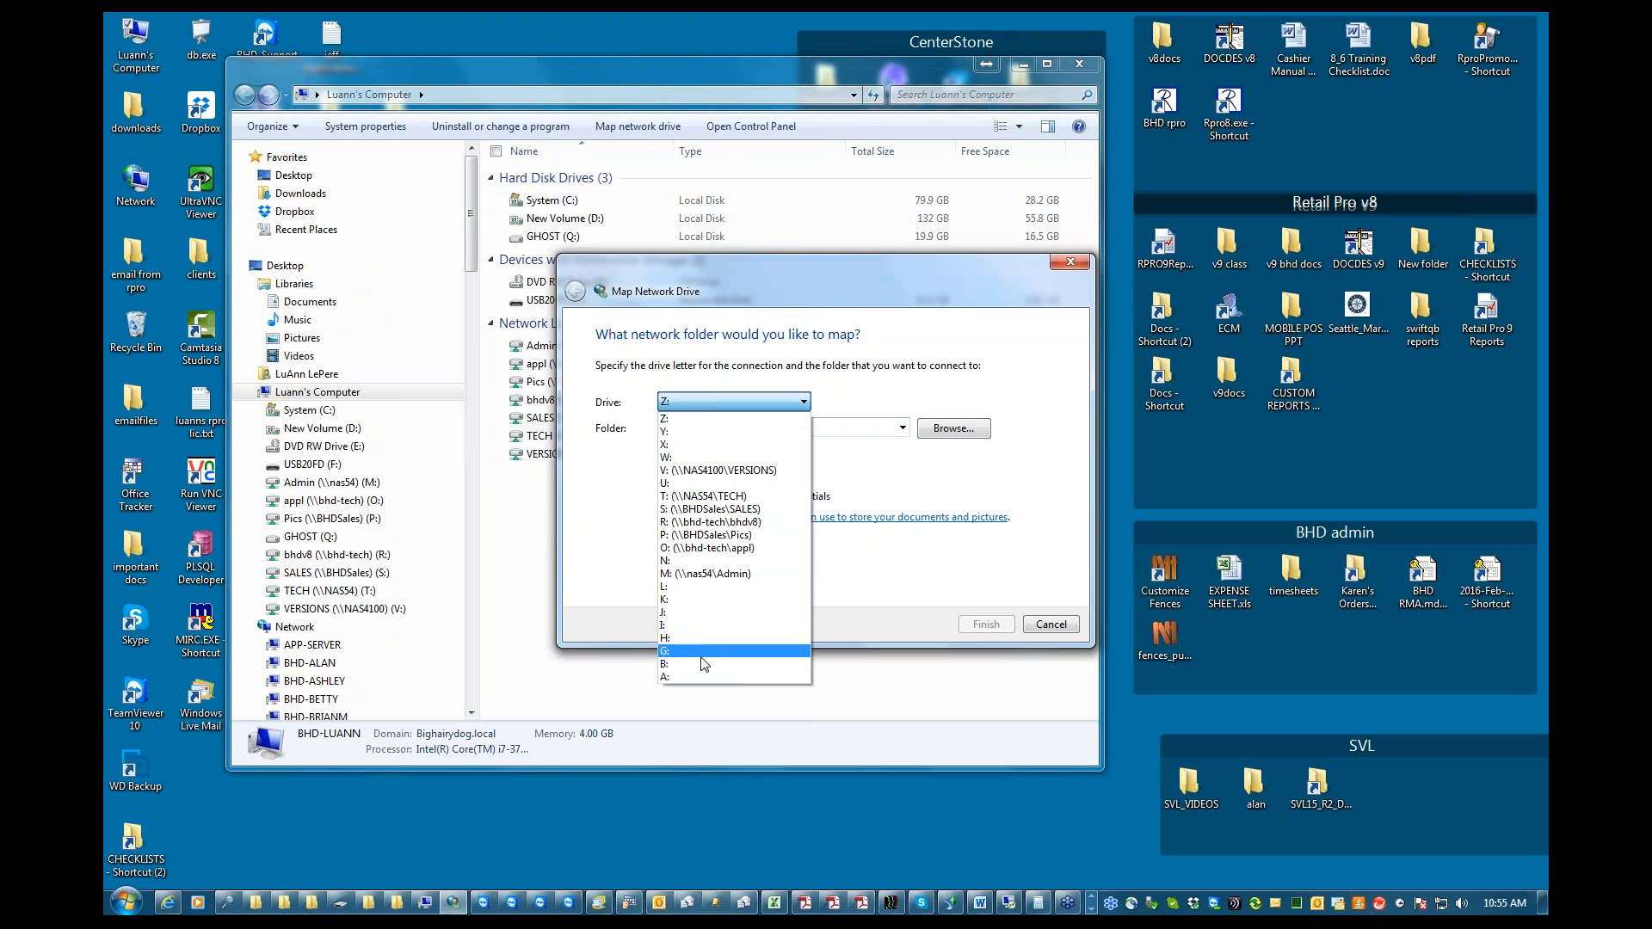
click(697, 484)
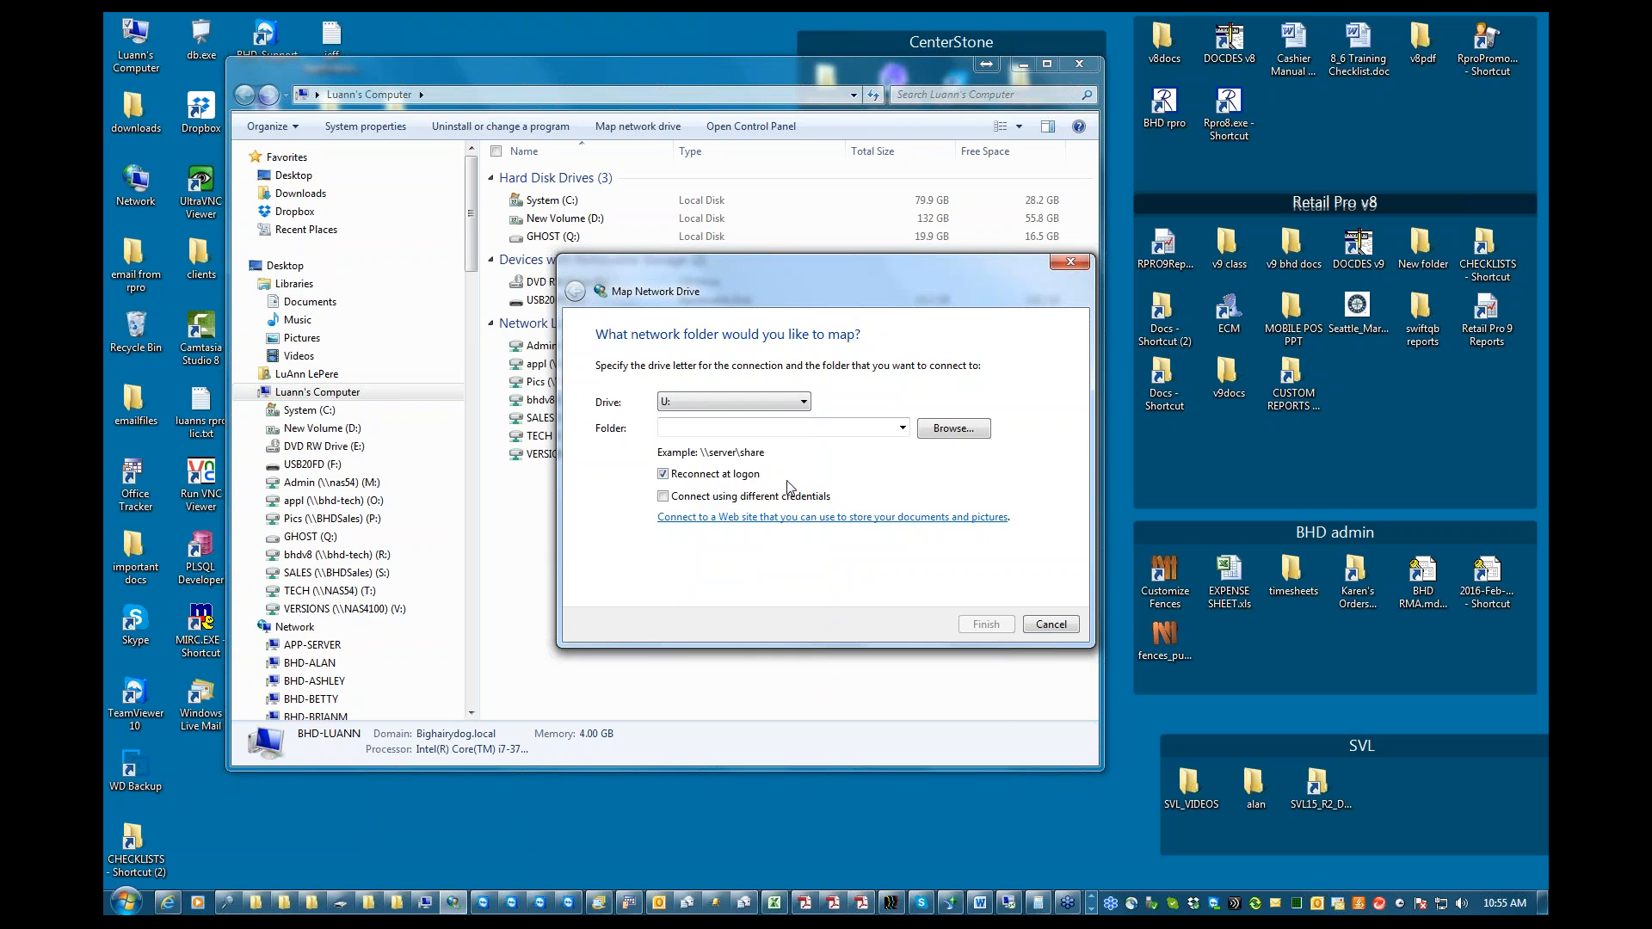
click(903, 427)
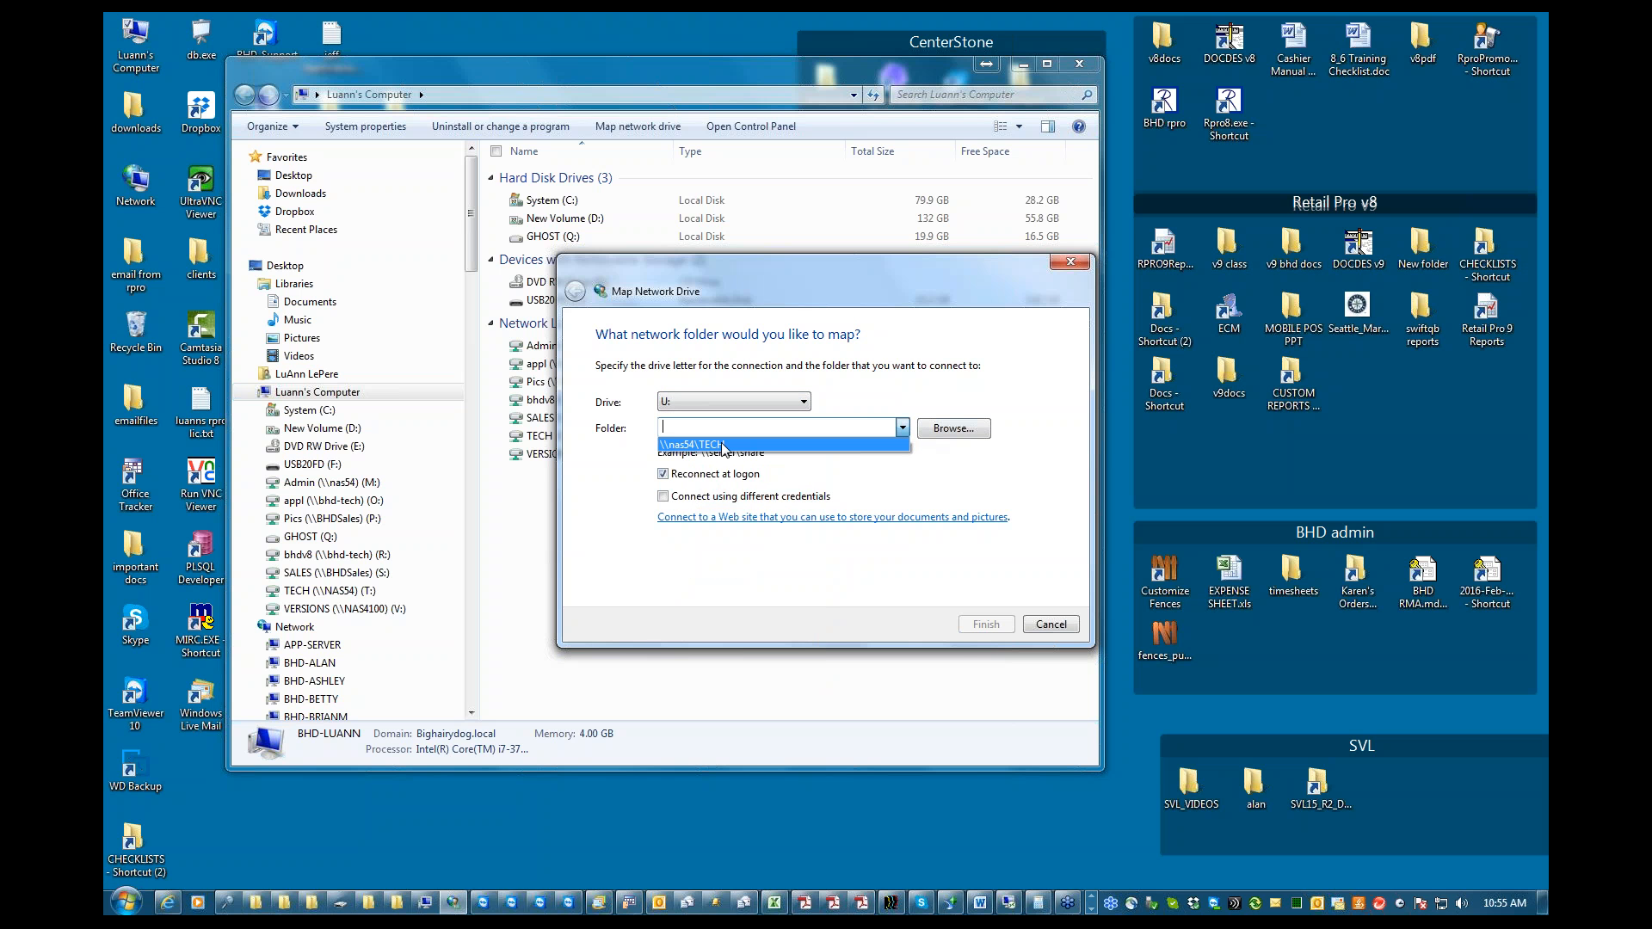
click(723, 445)
click(987, 624)
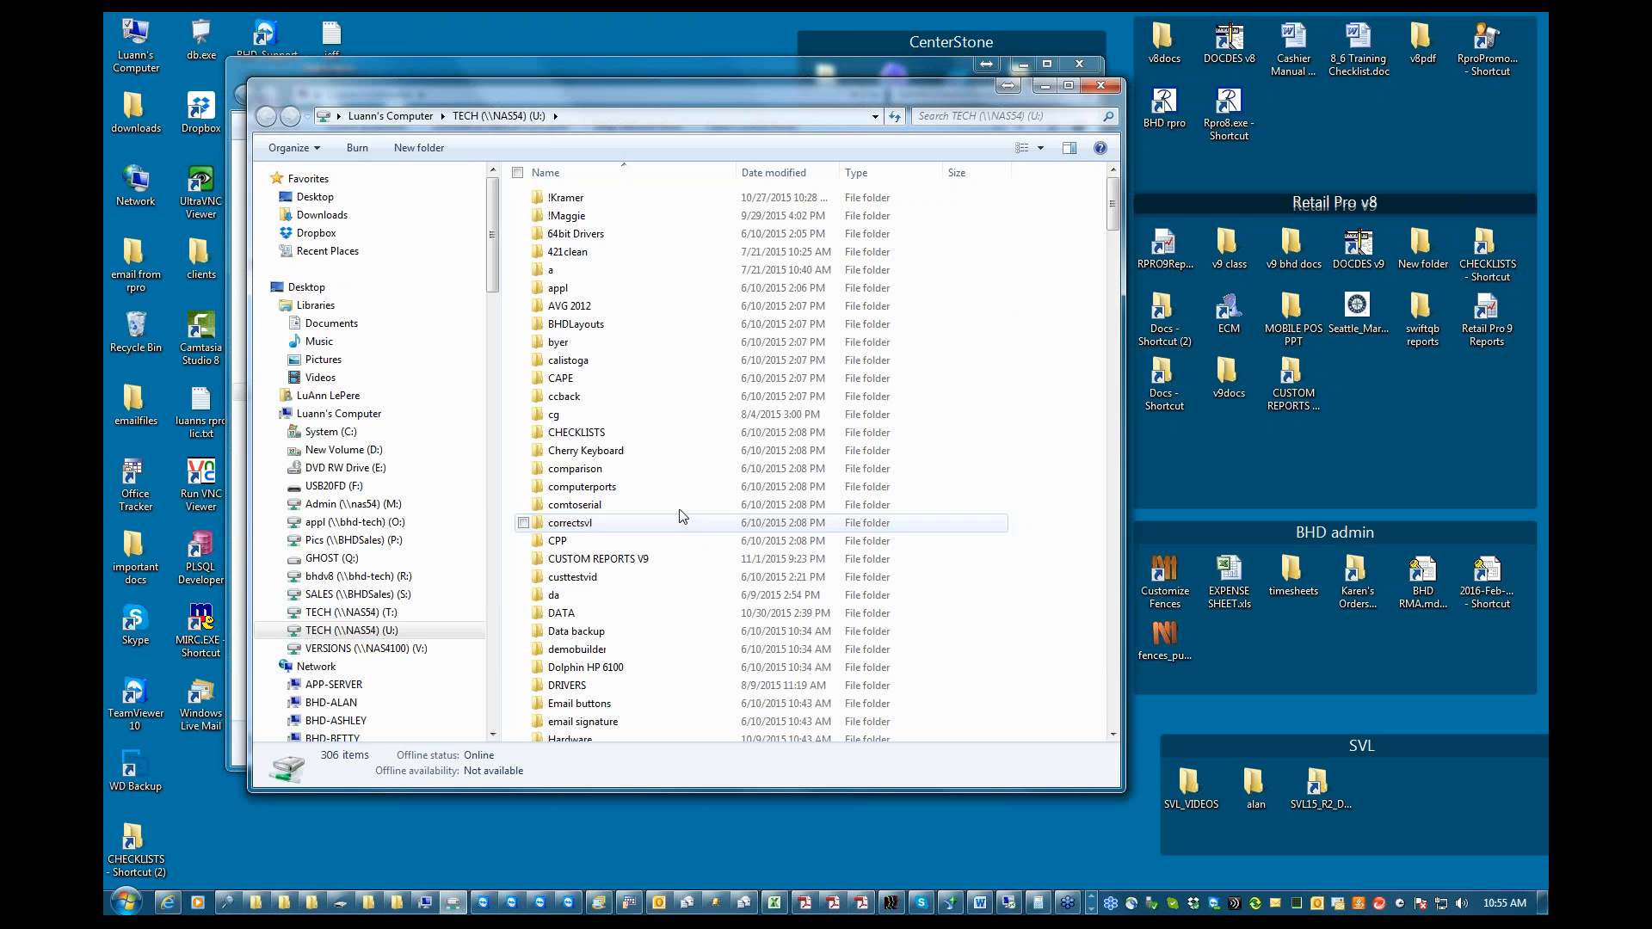
Examine the contents of the bhdv8 (\\bhd-tech) network drive R: and minimize its window
click(390, 115)
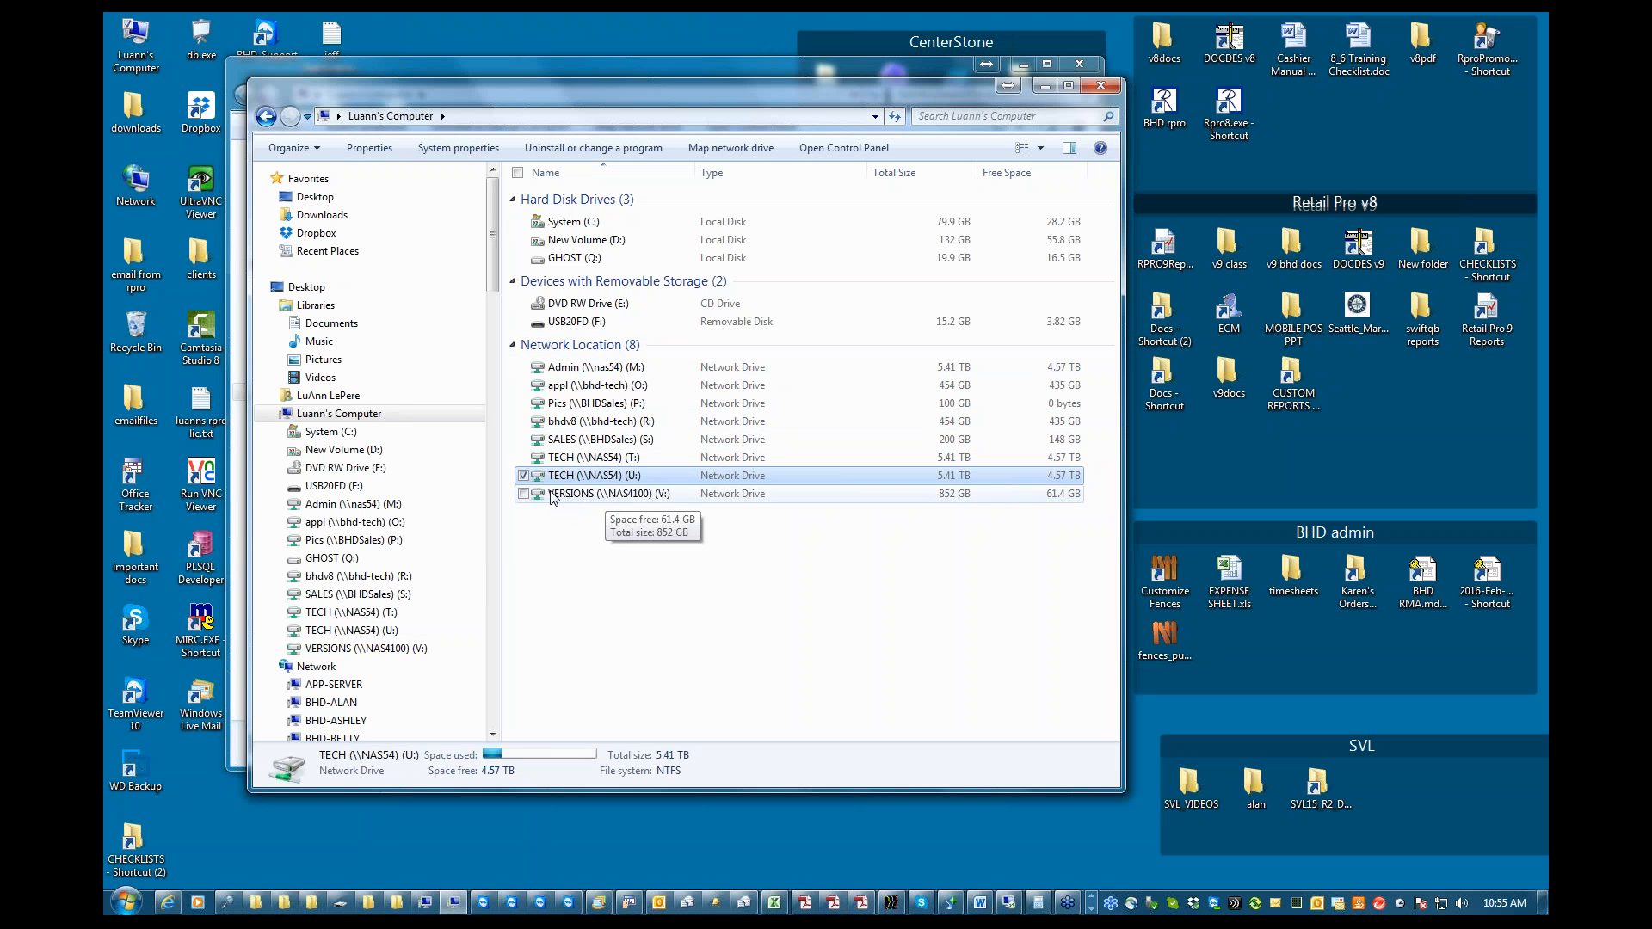
double_click(580, 423)
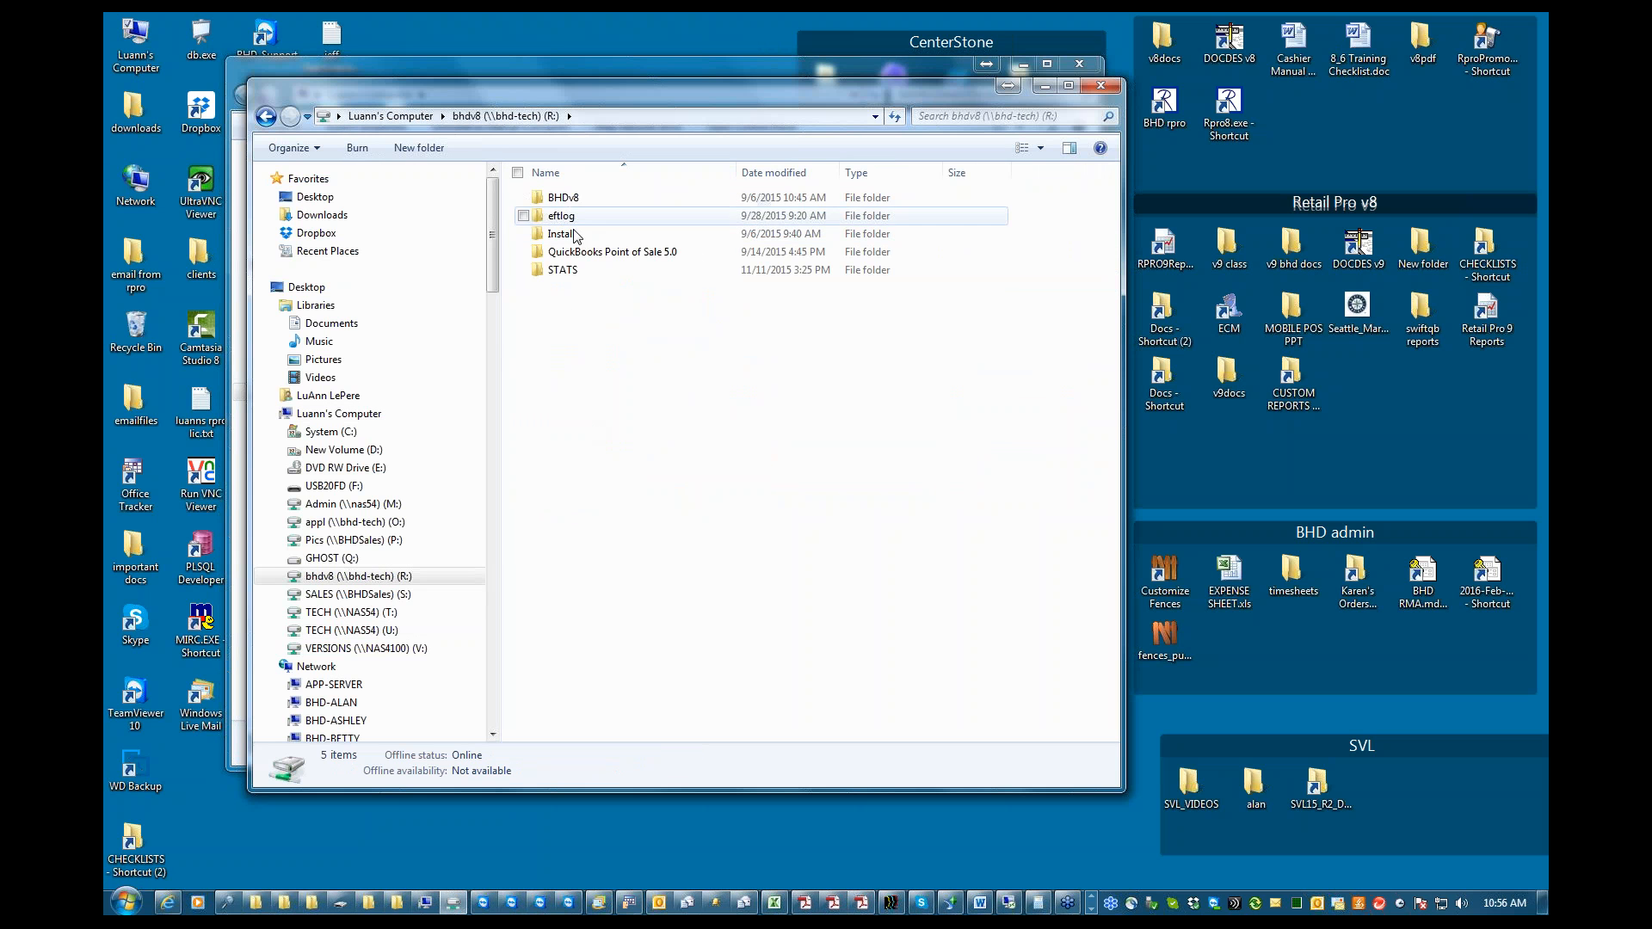
click(1045, 86)
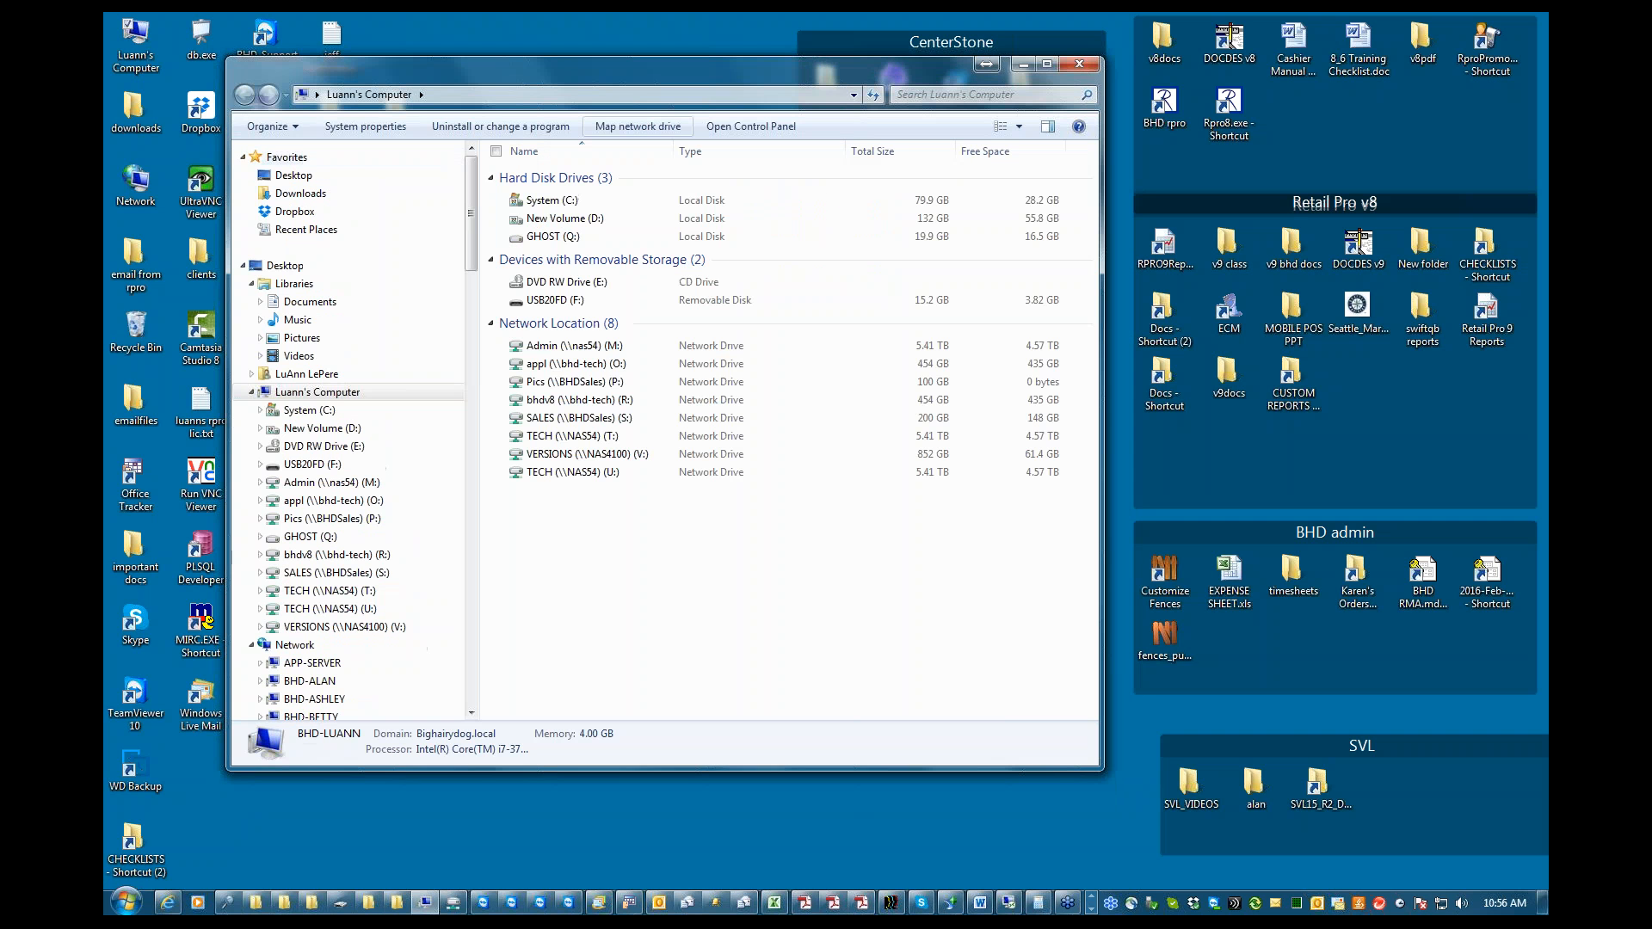
Review the mapped network drives in Luann's Computer and launch Retail Pro from the Rpro8.exe desktop shortcut
click(138, 43)
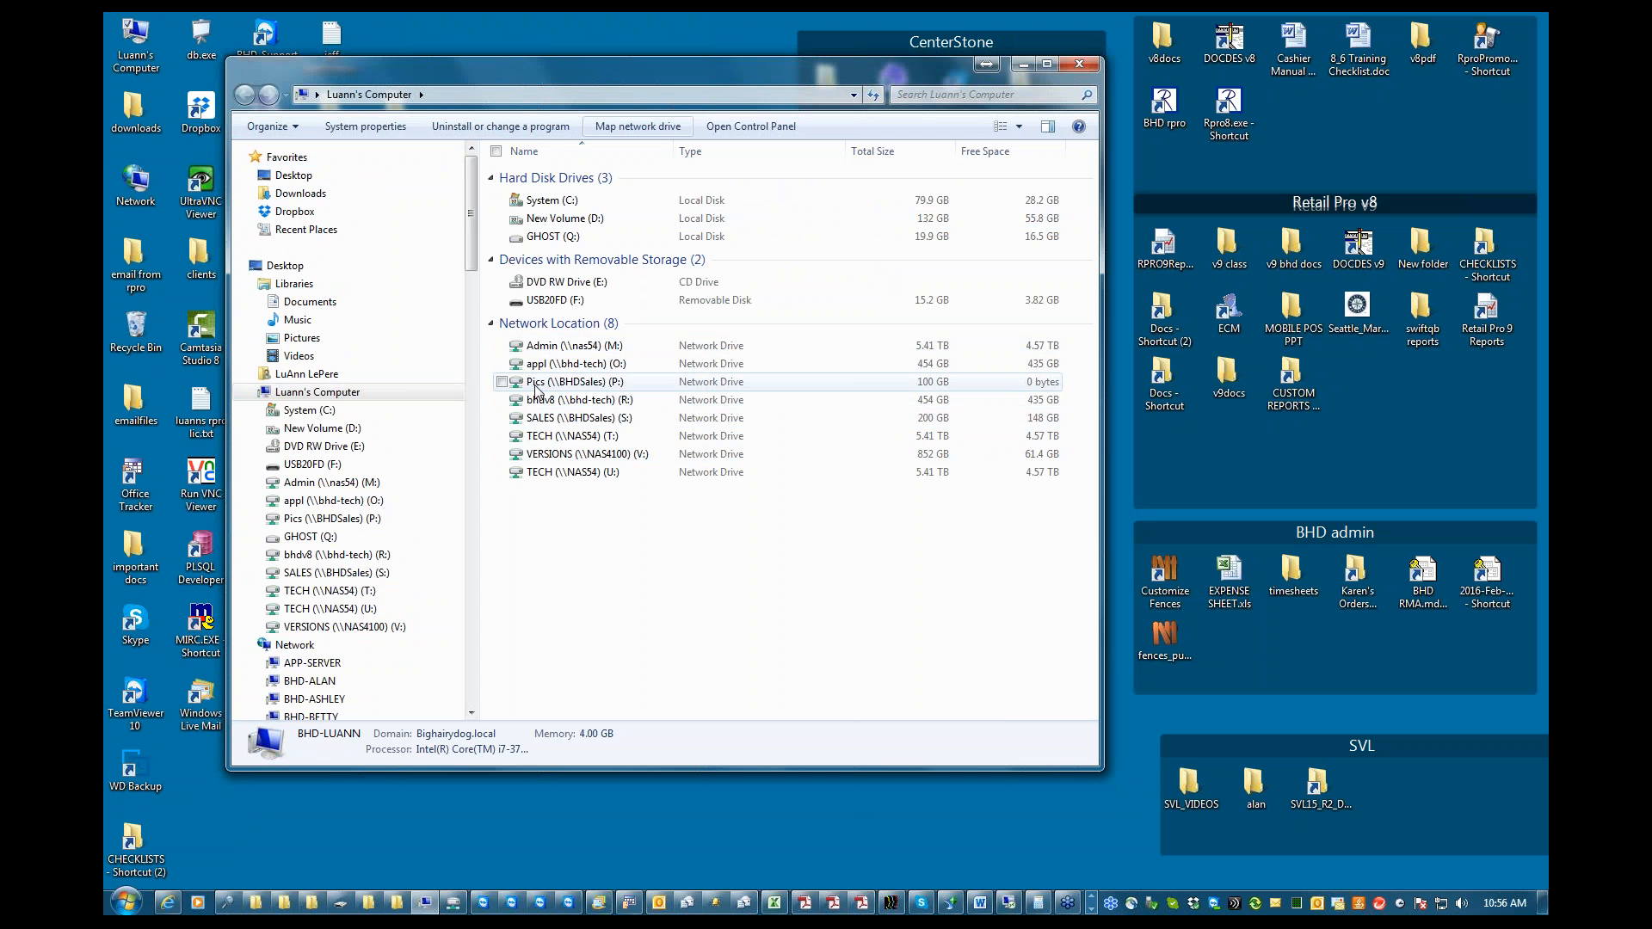
mouse_move(537, 389)
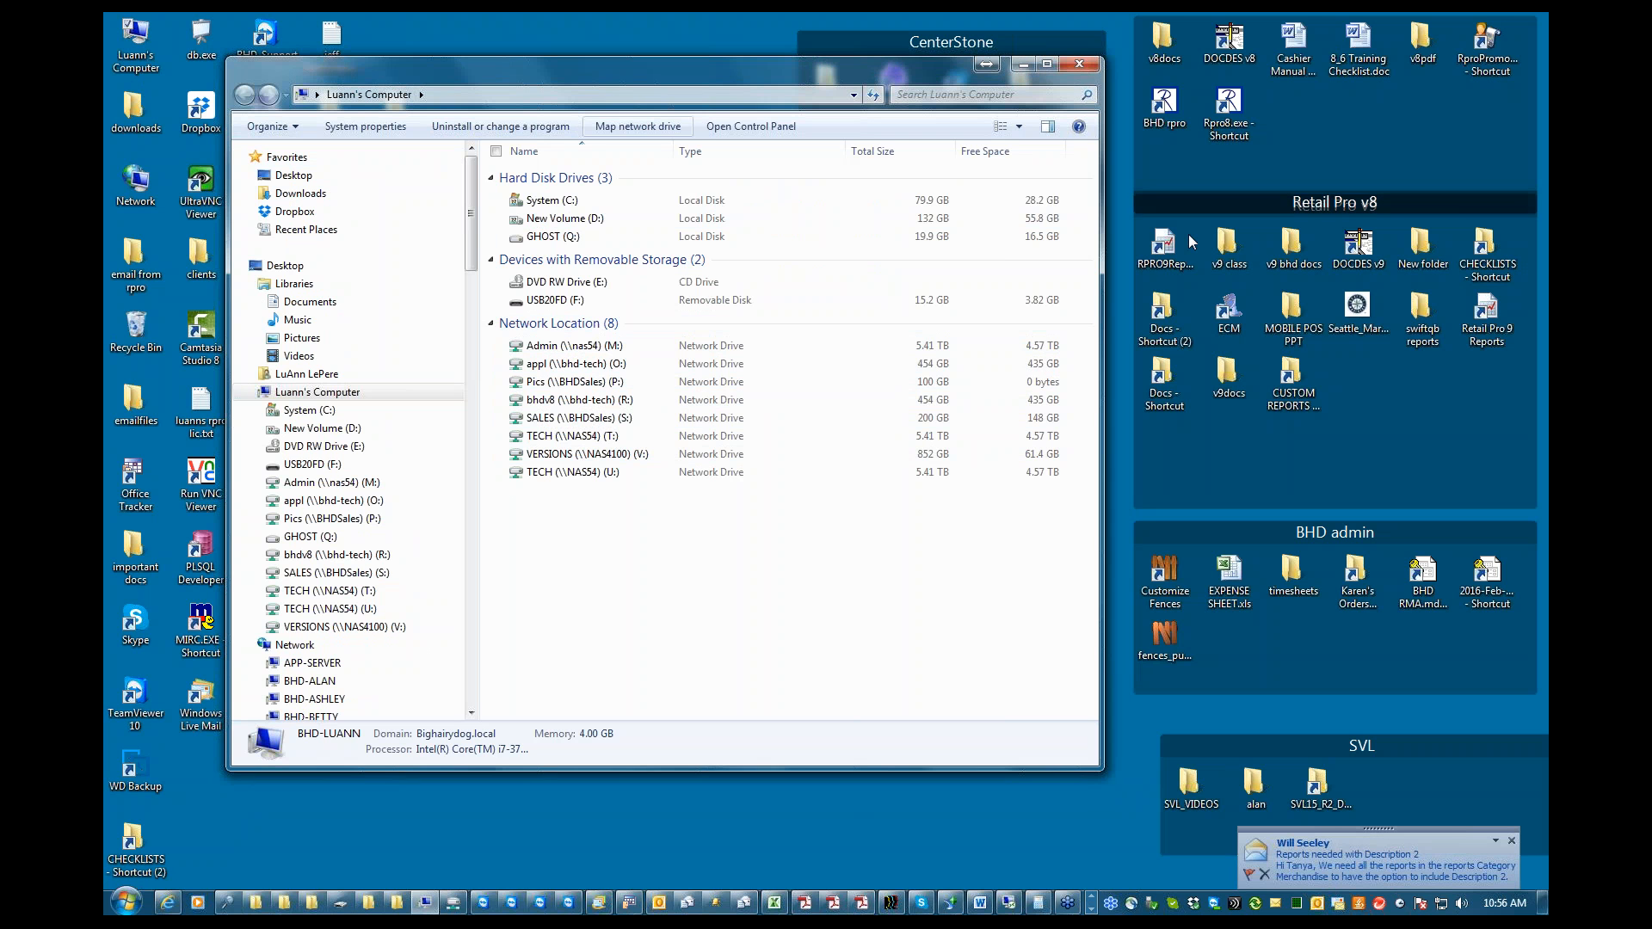
double_click(1231, 112)
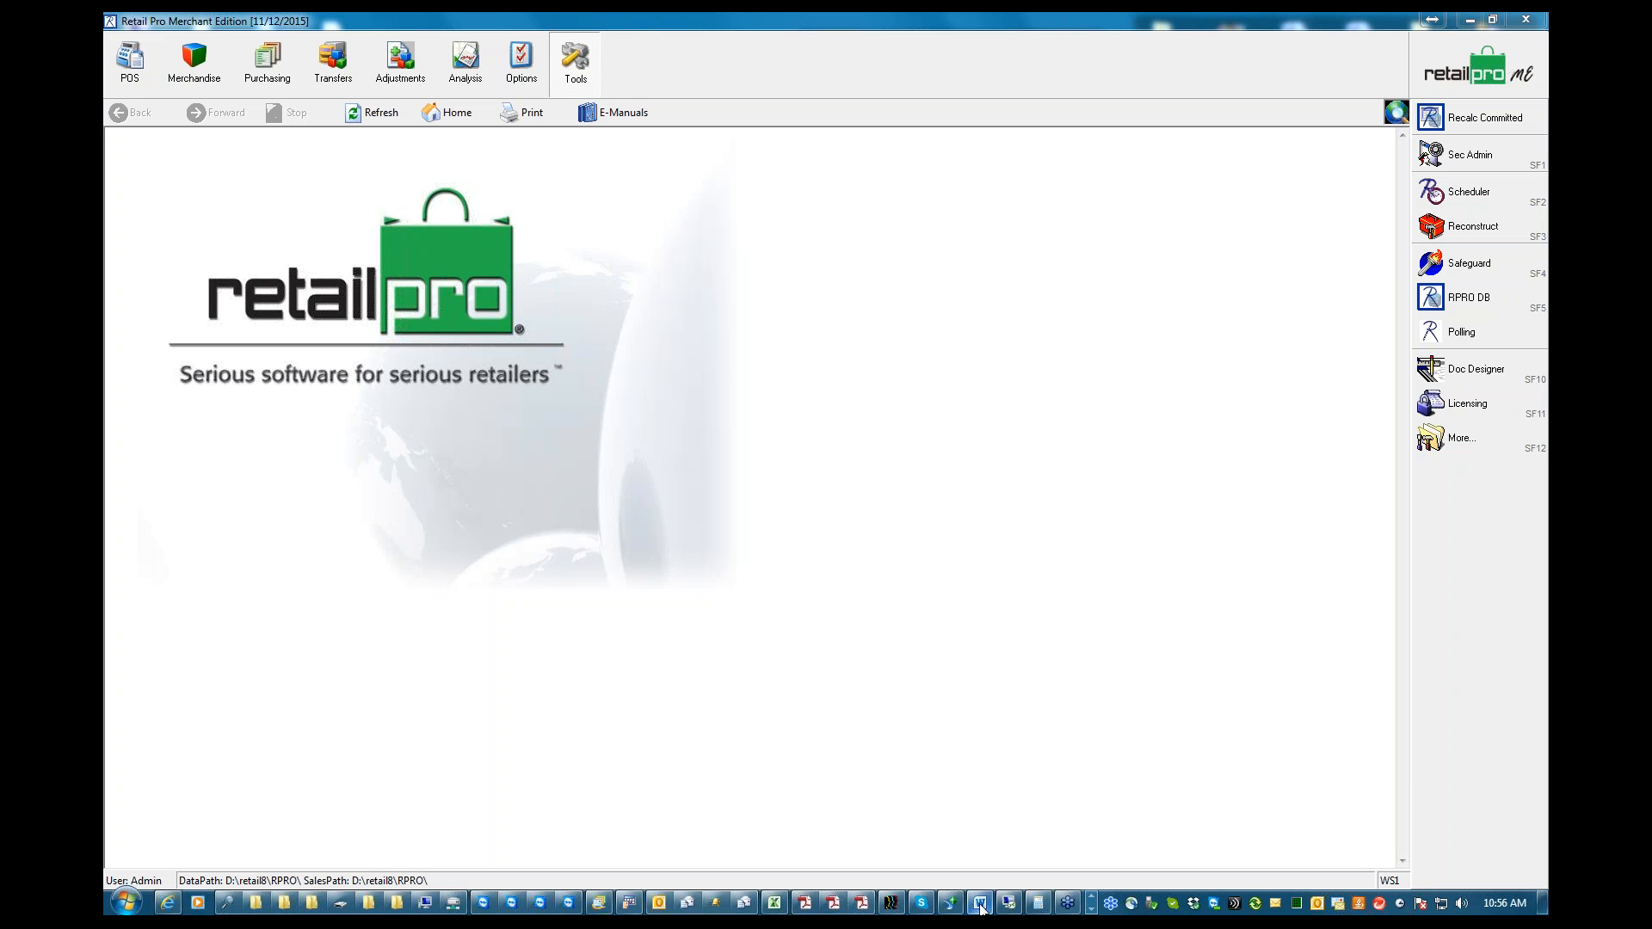
Switch to Word to check the BHD - Tech Support.doc outline, and minimize both the document and Retail Pro
mouse_move(981, 908)
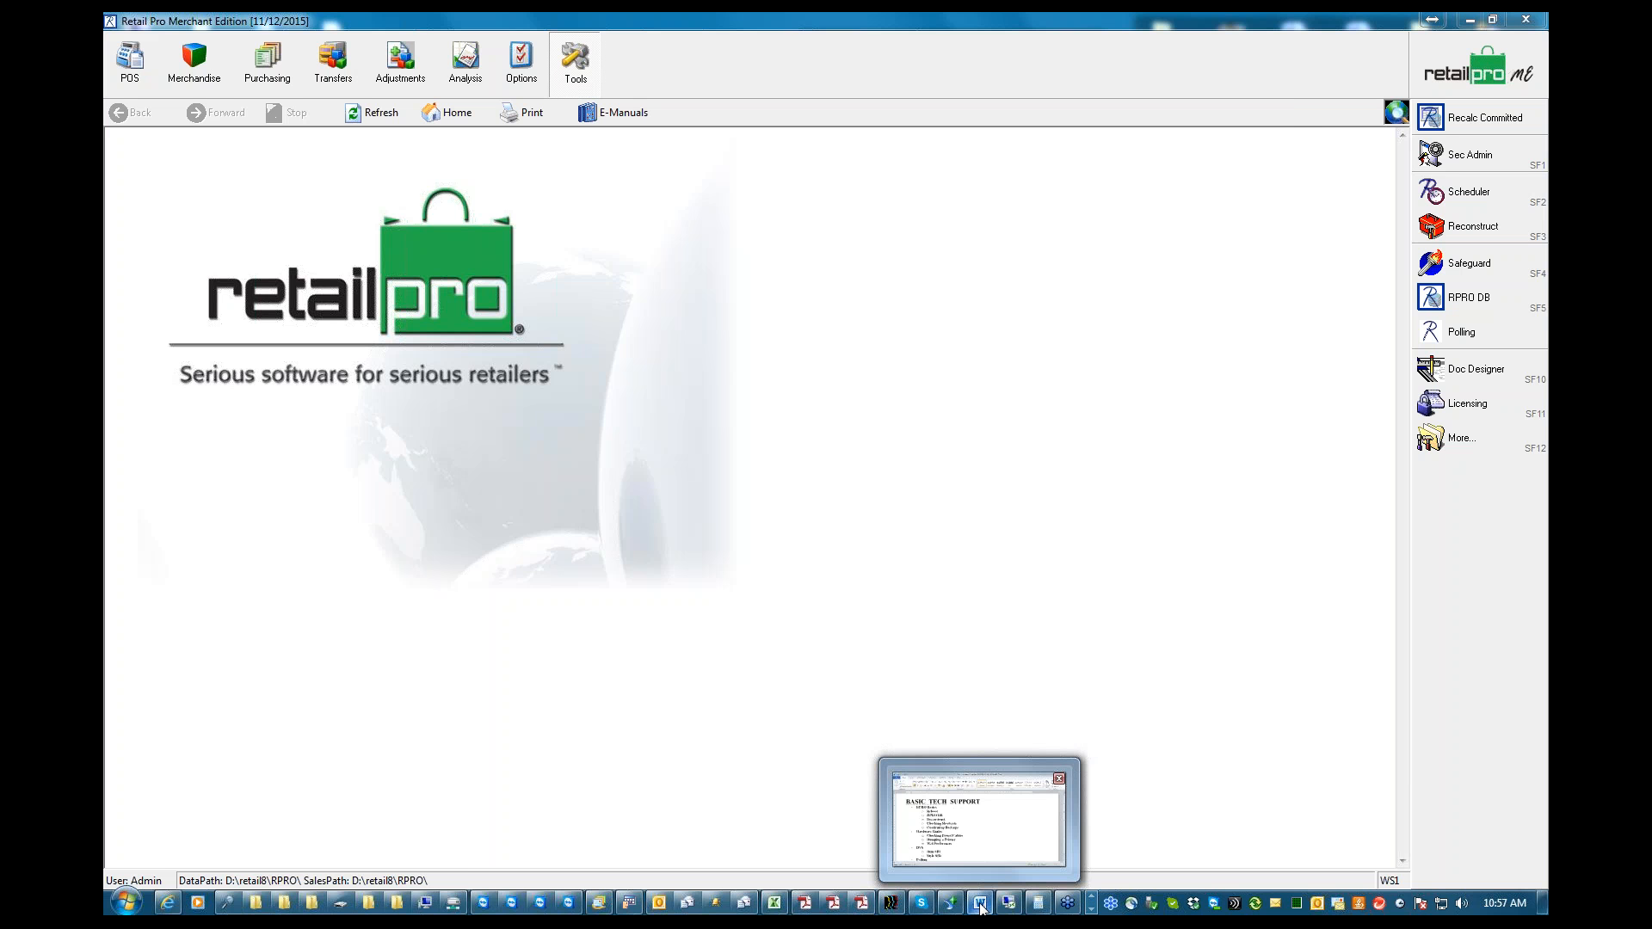
click(981, 906)
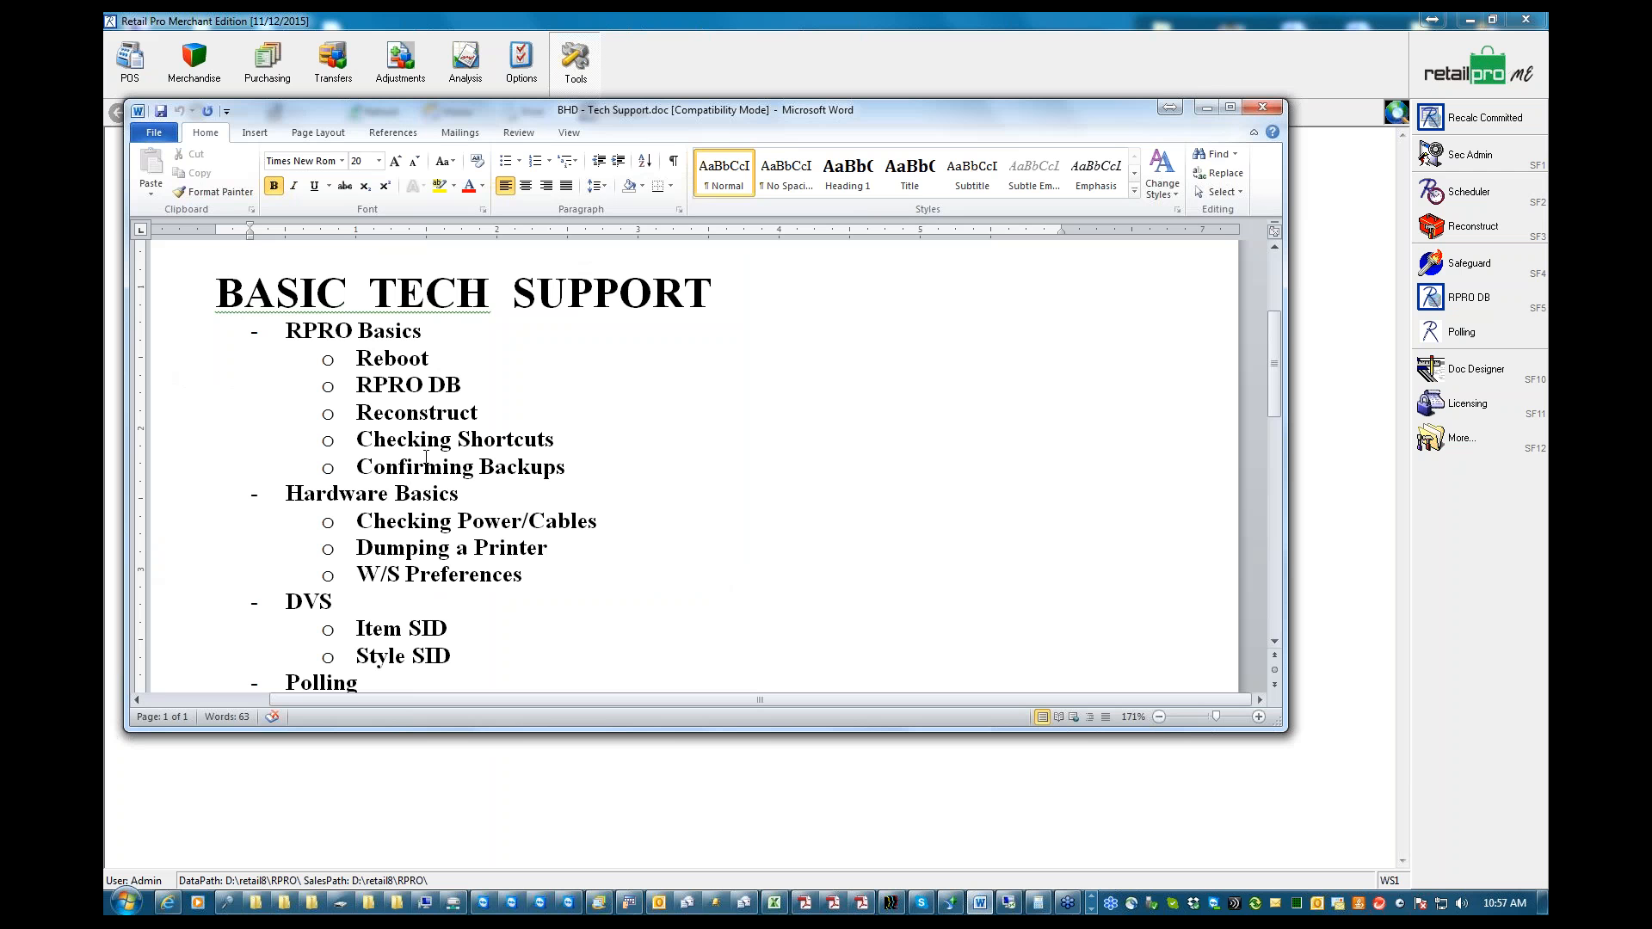
click(1205, 108)
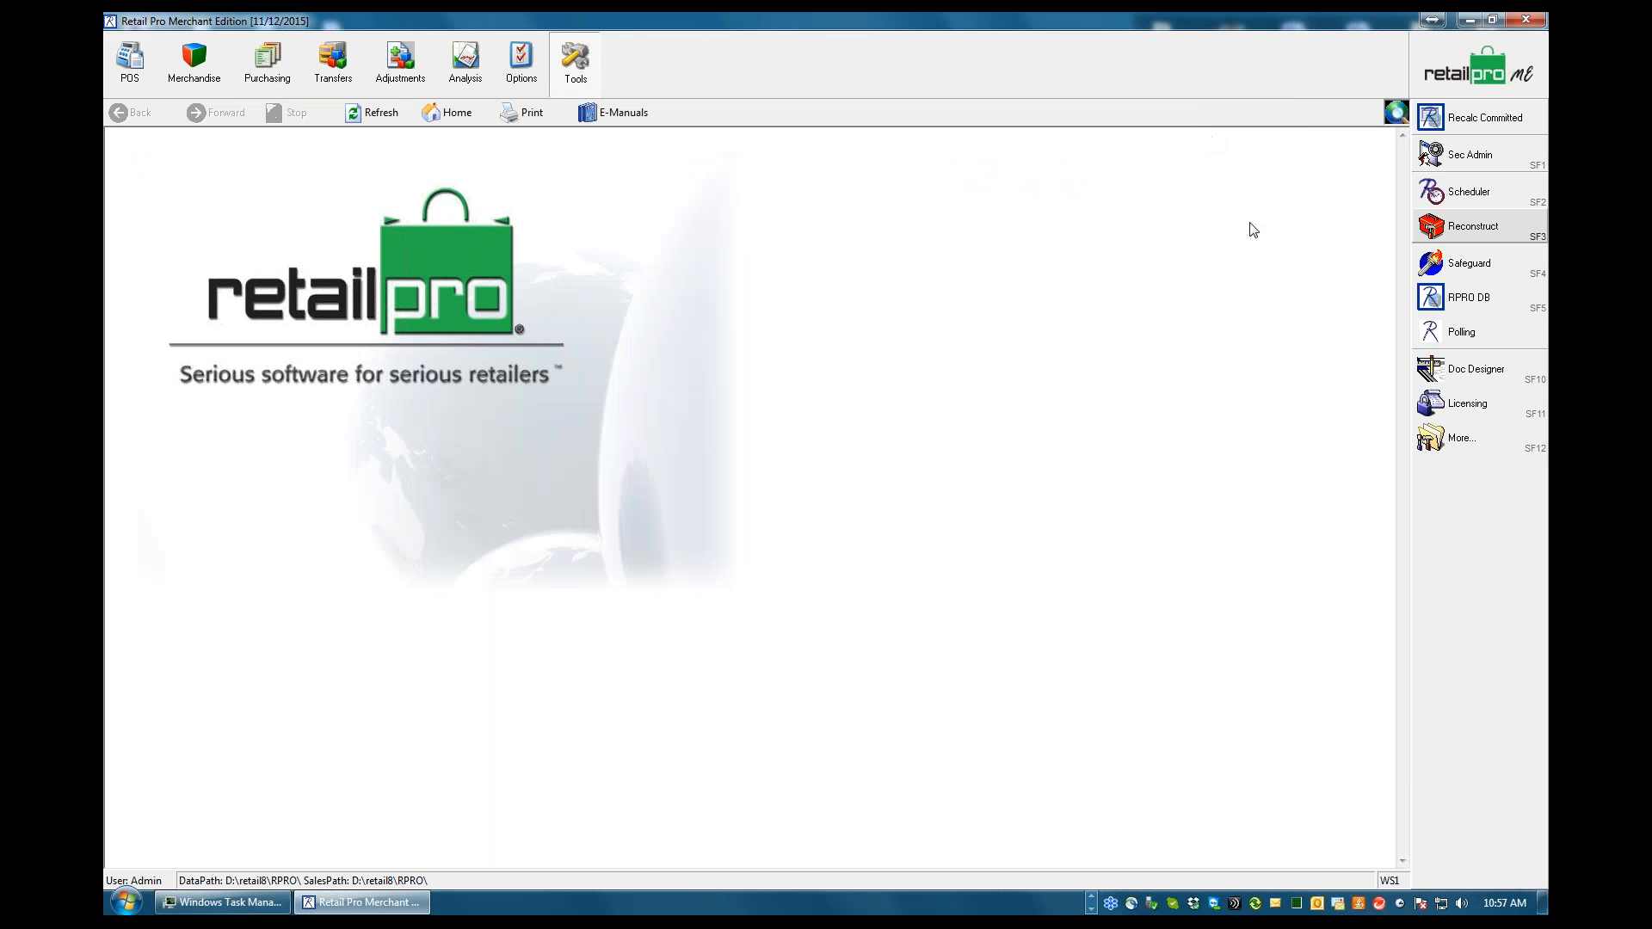
click(1472, 20)
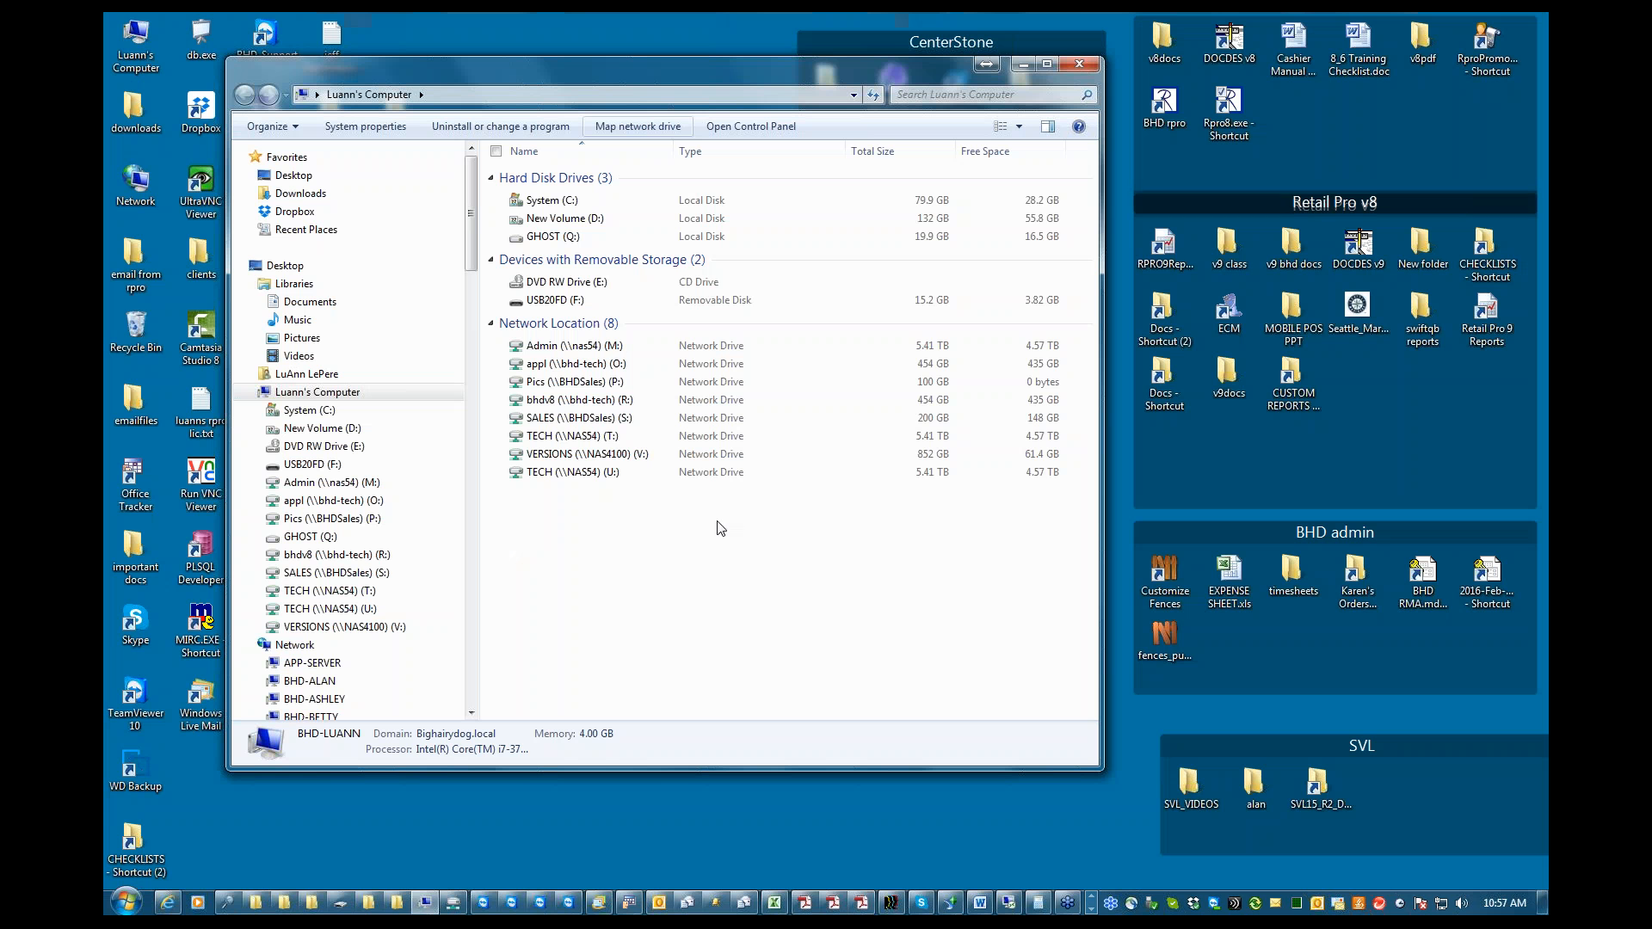
Open the Rpro folder inside retail8 on the New Volume (D:) drive and look through its data files
click(558, 220)
double_click(559, 220)
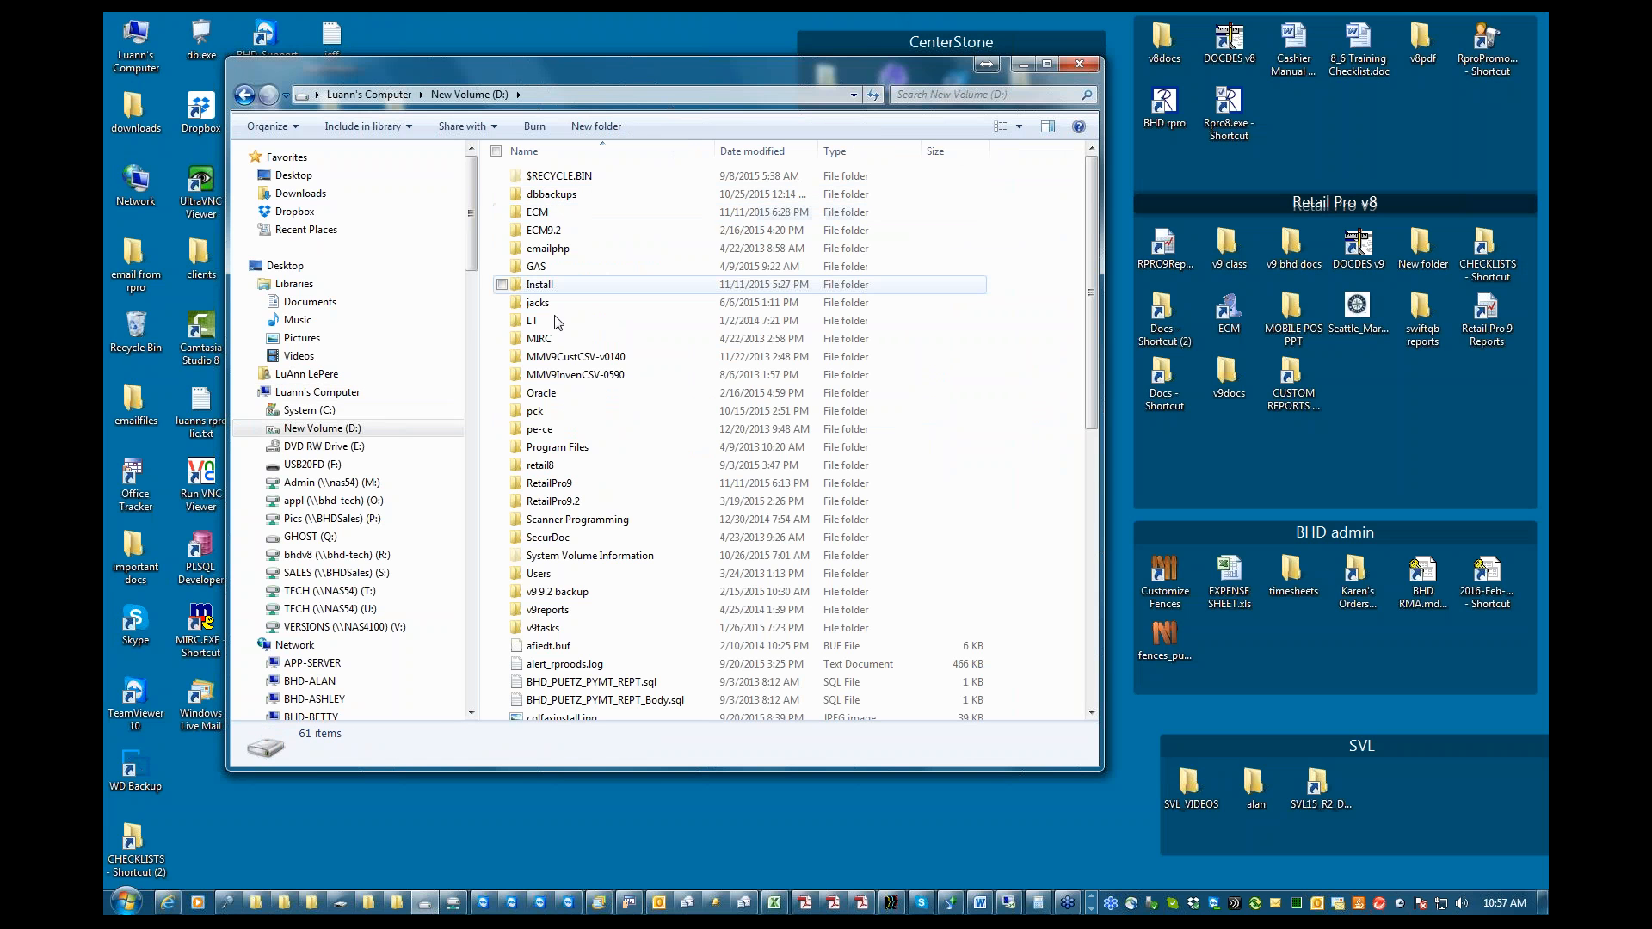
double_click(541, 466)
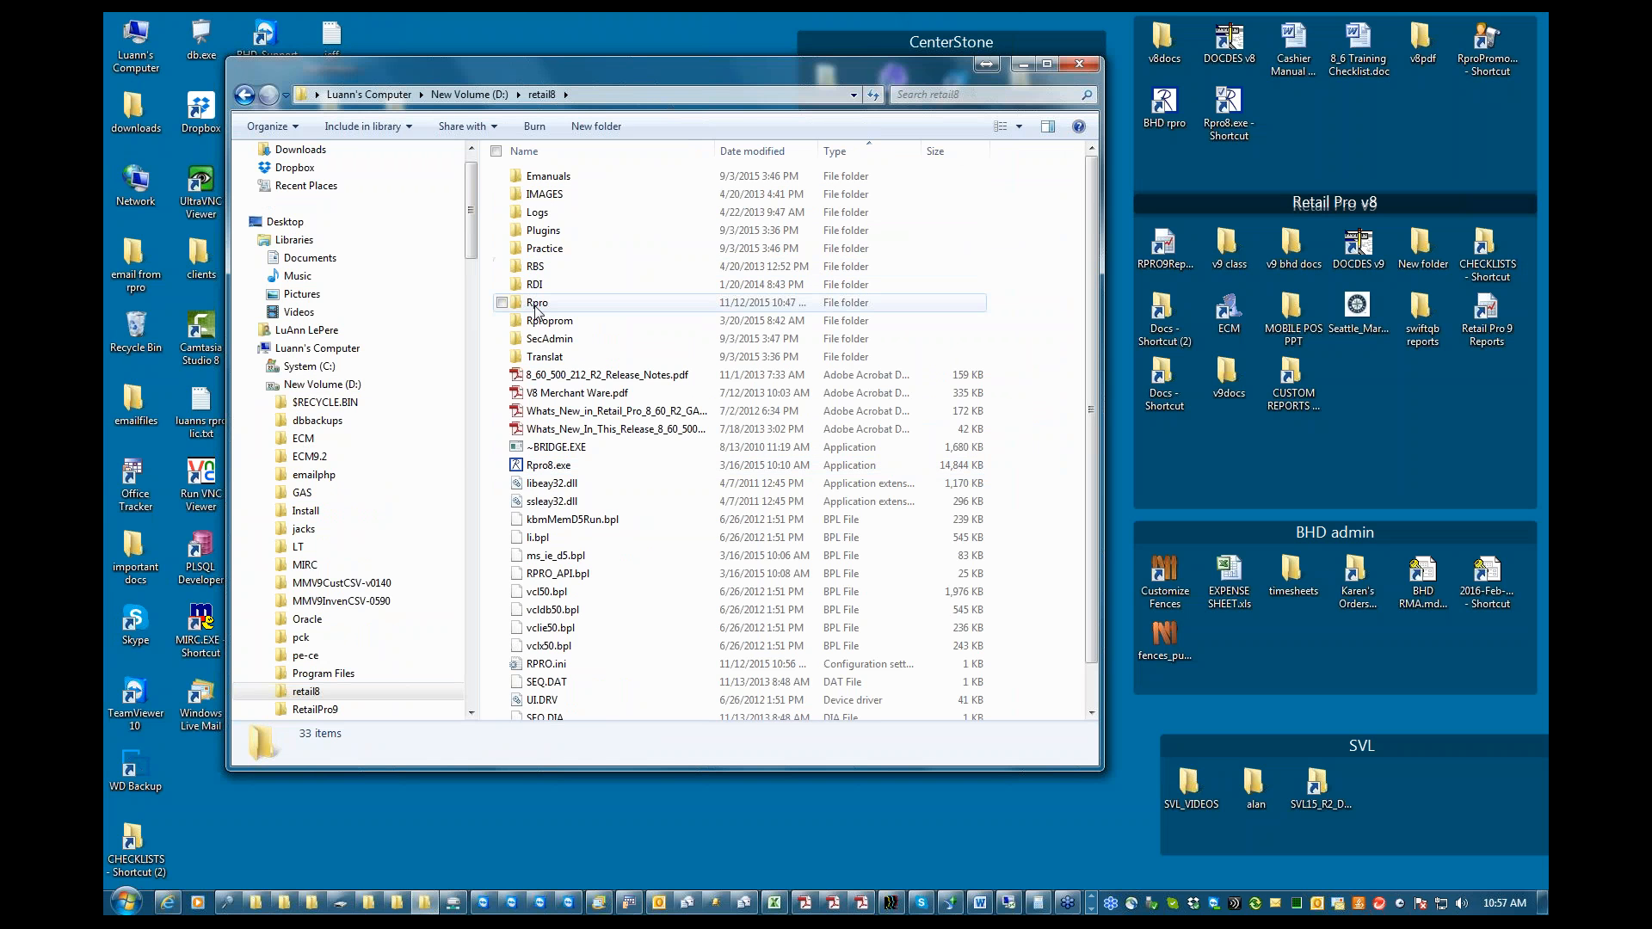
double_click(540, 308)
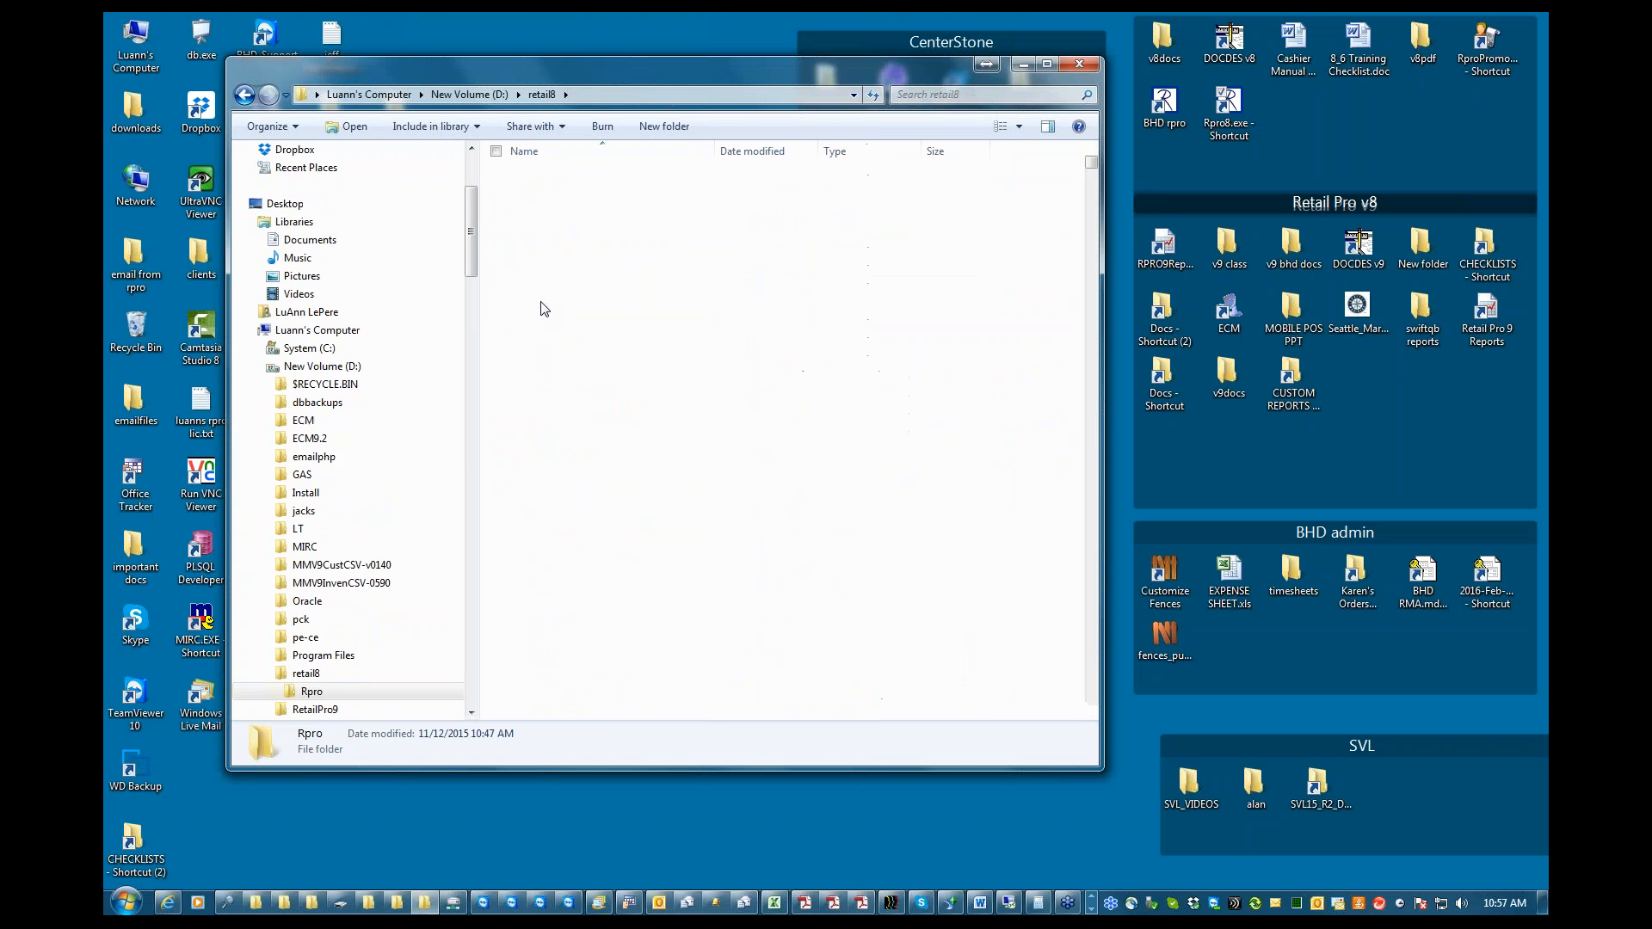
drag(1091, 162, 1093, 236)
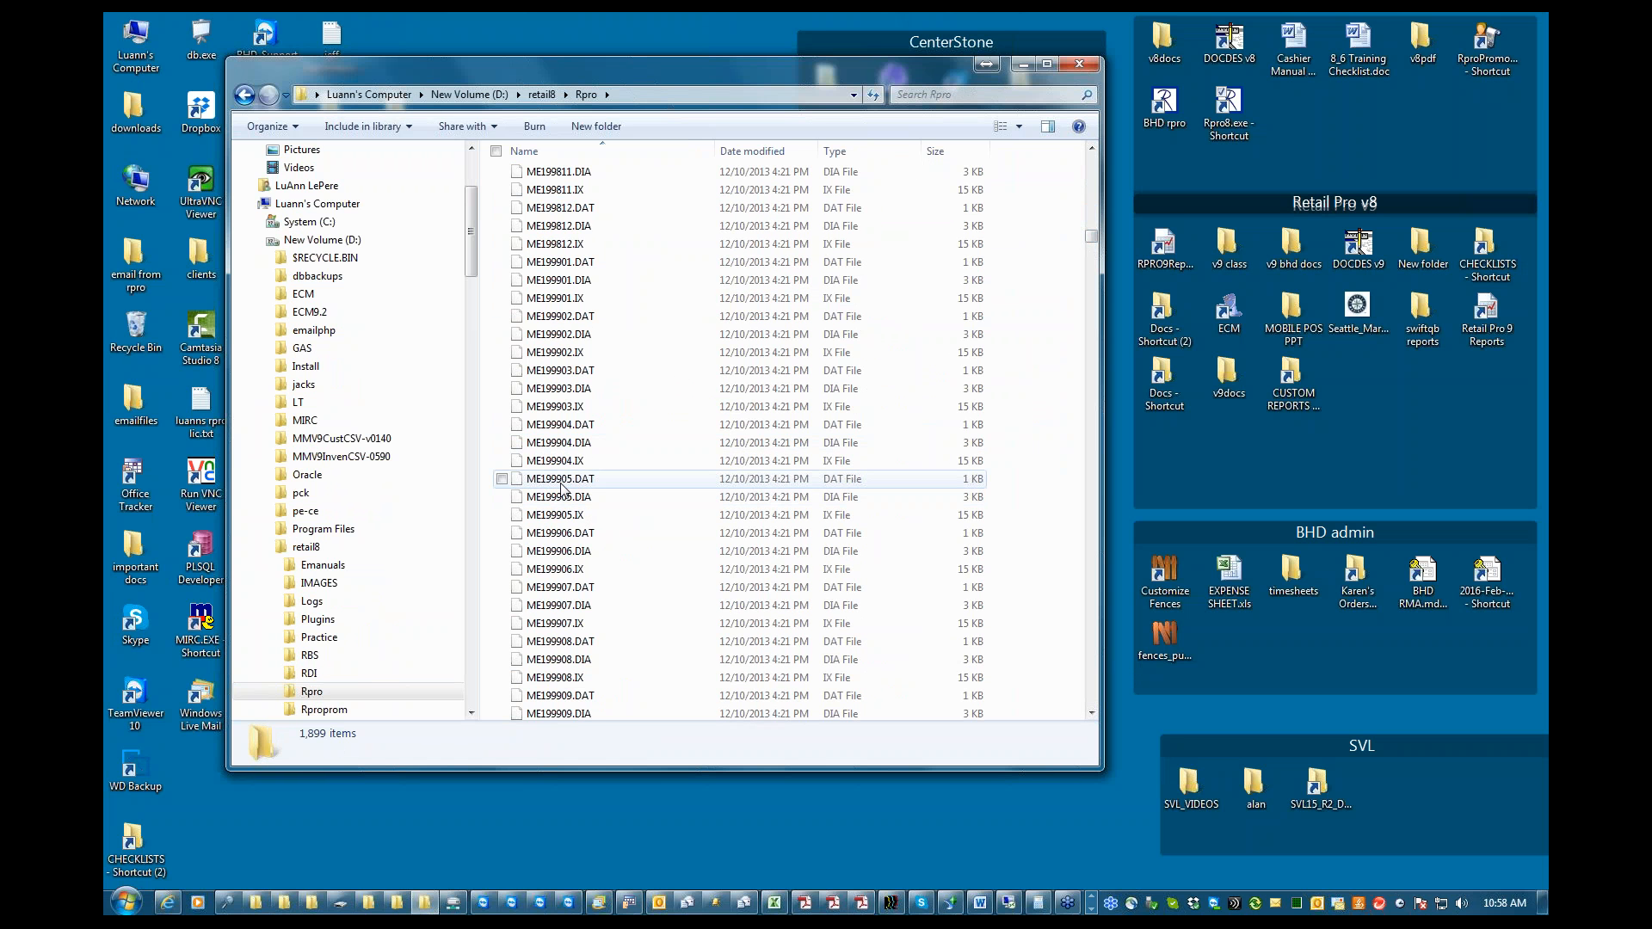
click(617, 480)
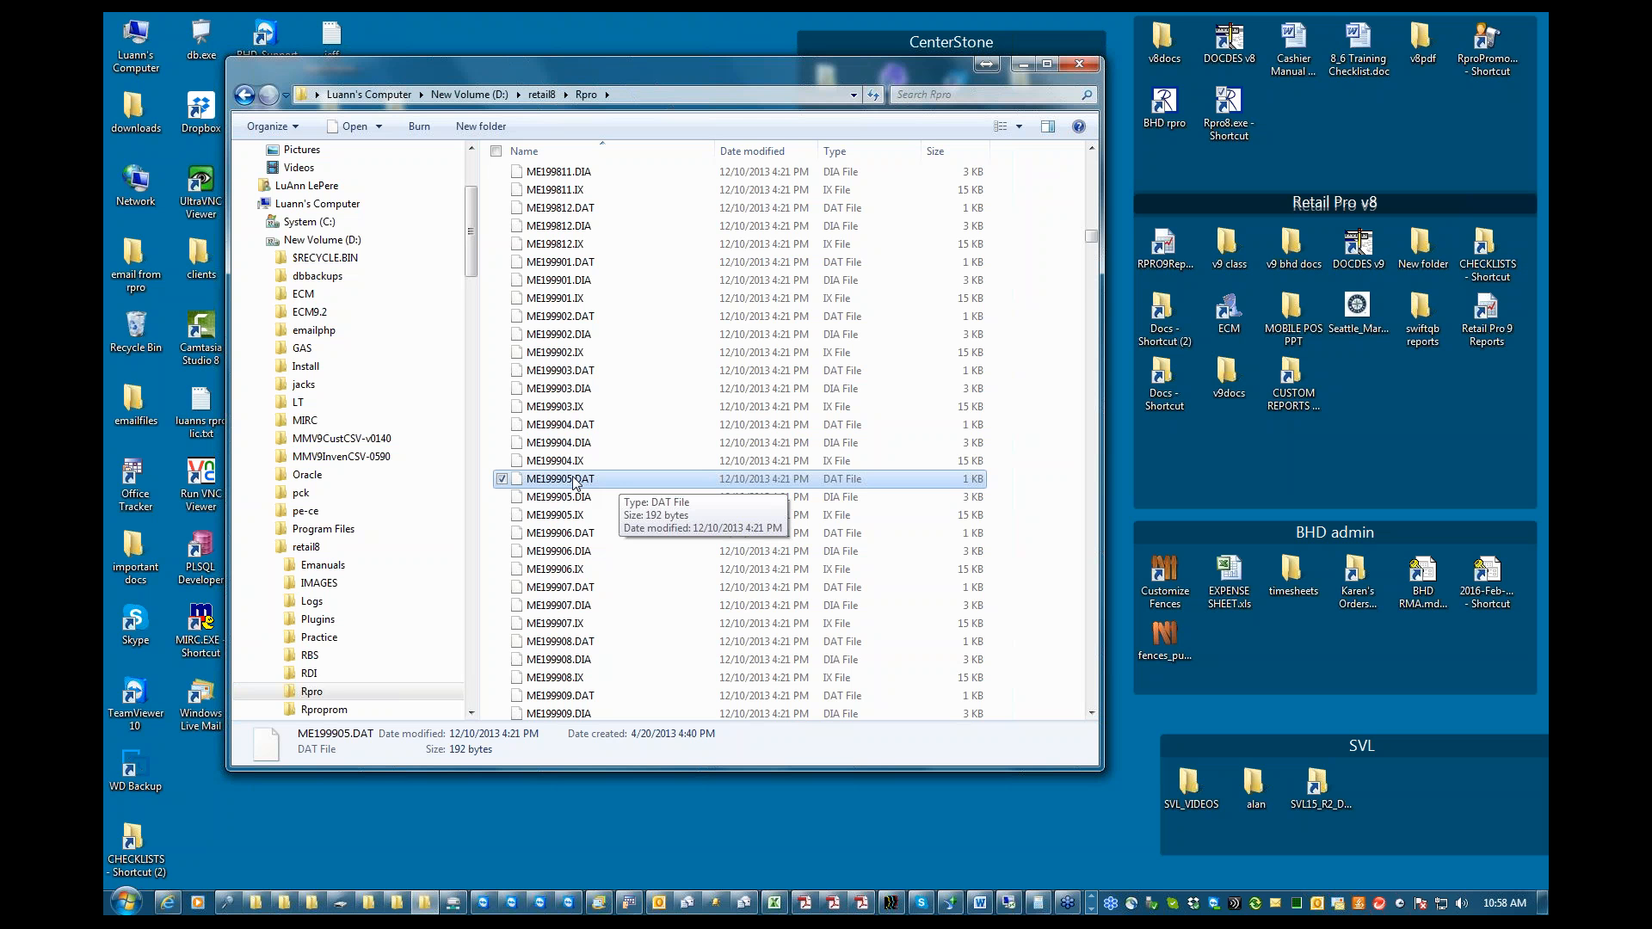
Reopen the Rpro folder from retail8, inspect the SecurDoc folder's properties, and switch back to the BHD - Tech Support.doc outline in Word
click(542, 95)
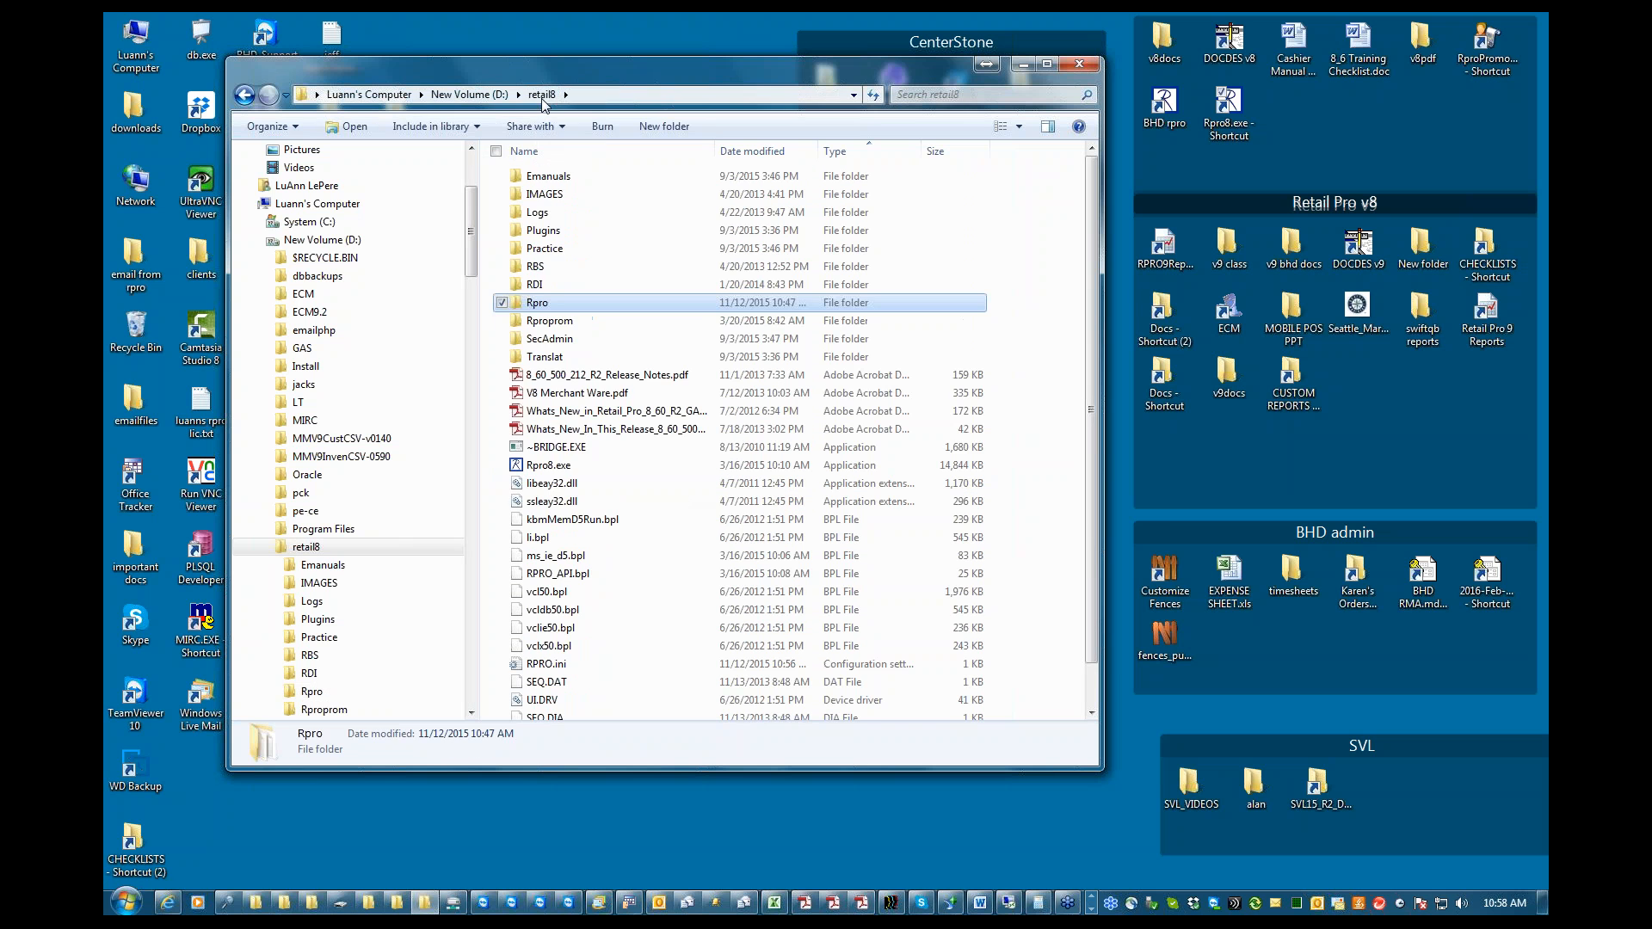
double_click(538, 303)
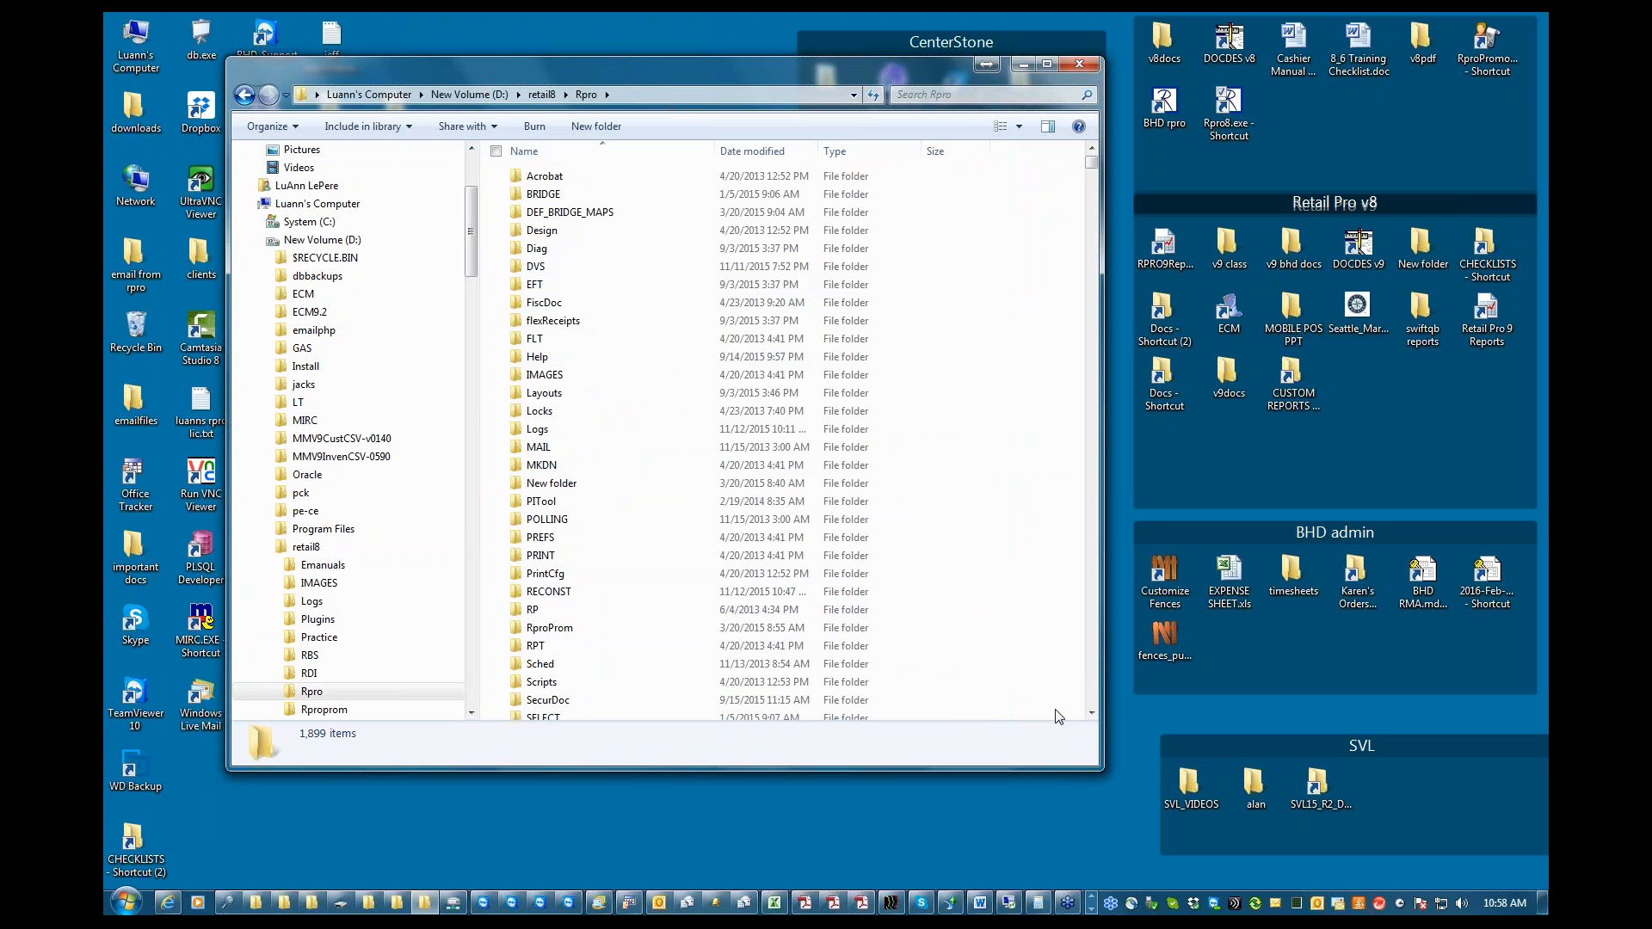
click(1091, 713)
click(1091, 712)
click(1091, 712)
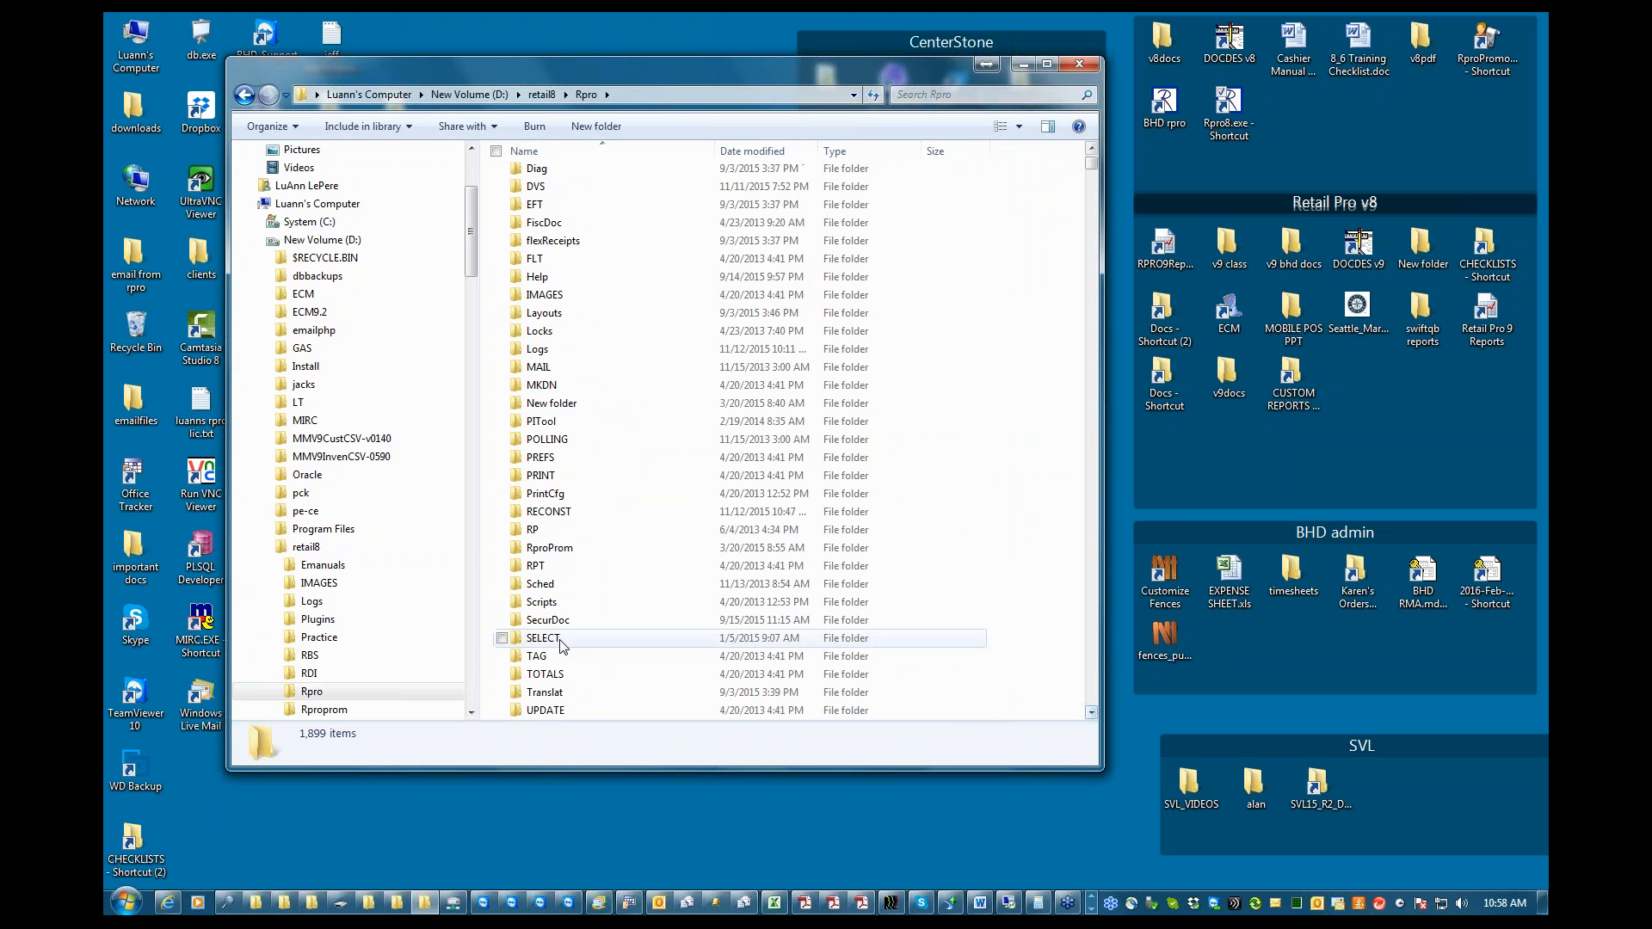
right_click(540, 620)
click(592, 607)
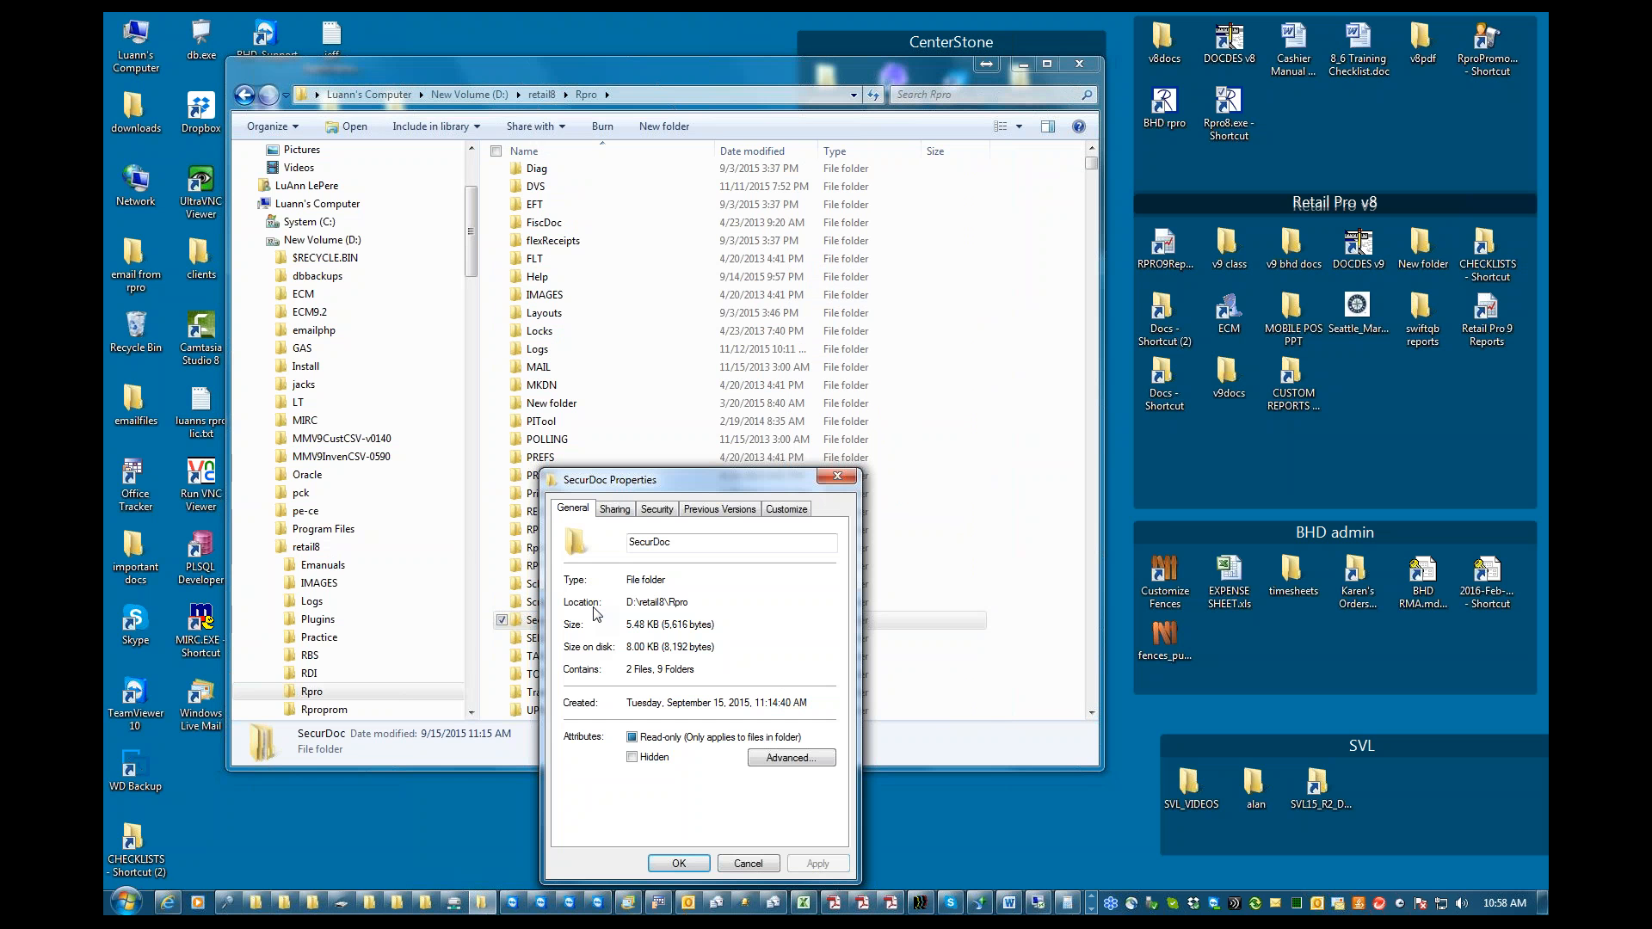
click(748, 863)
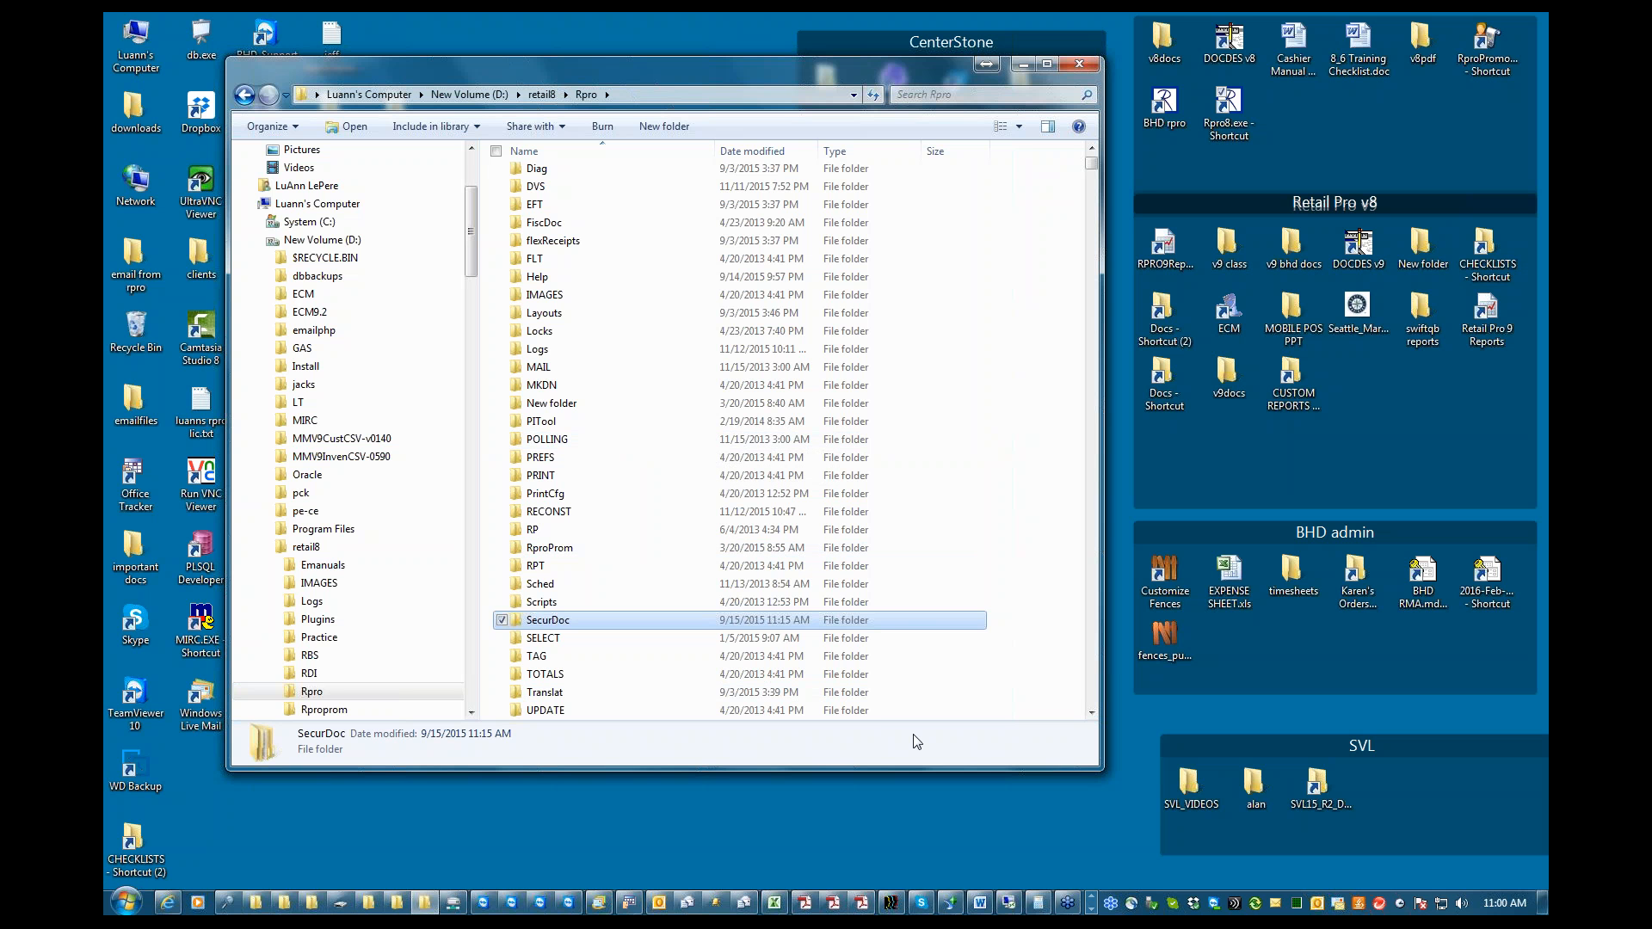
click(981, 905)
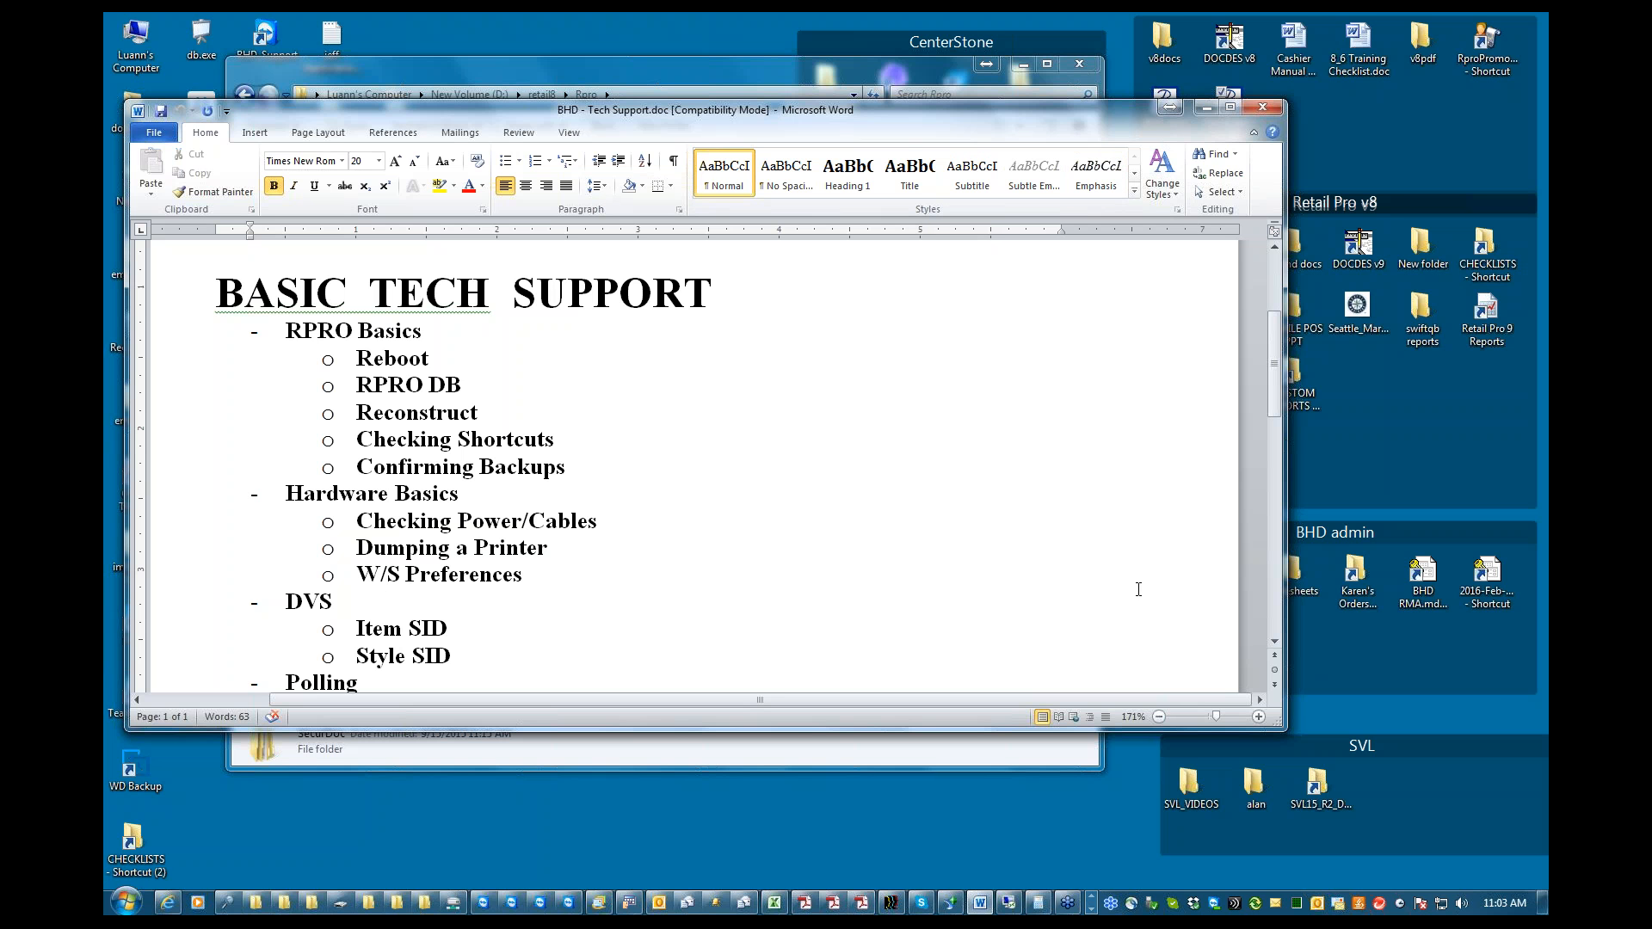
Switch to Retail Pro and open the workstation preferences (W/S Preferences)
click(1092, 910)
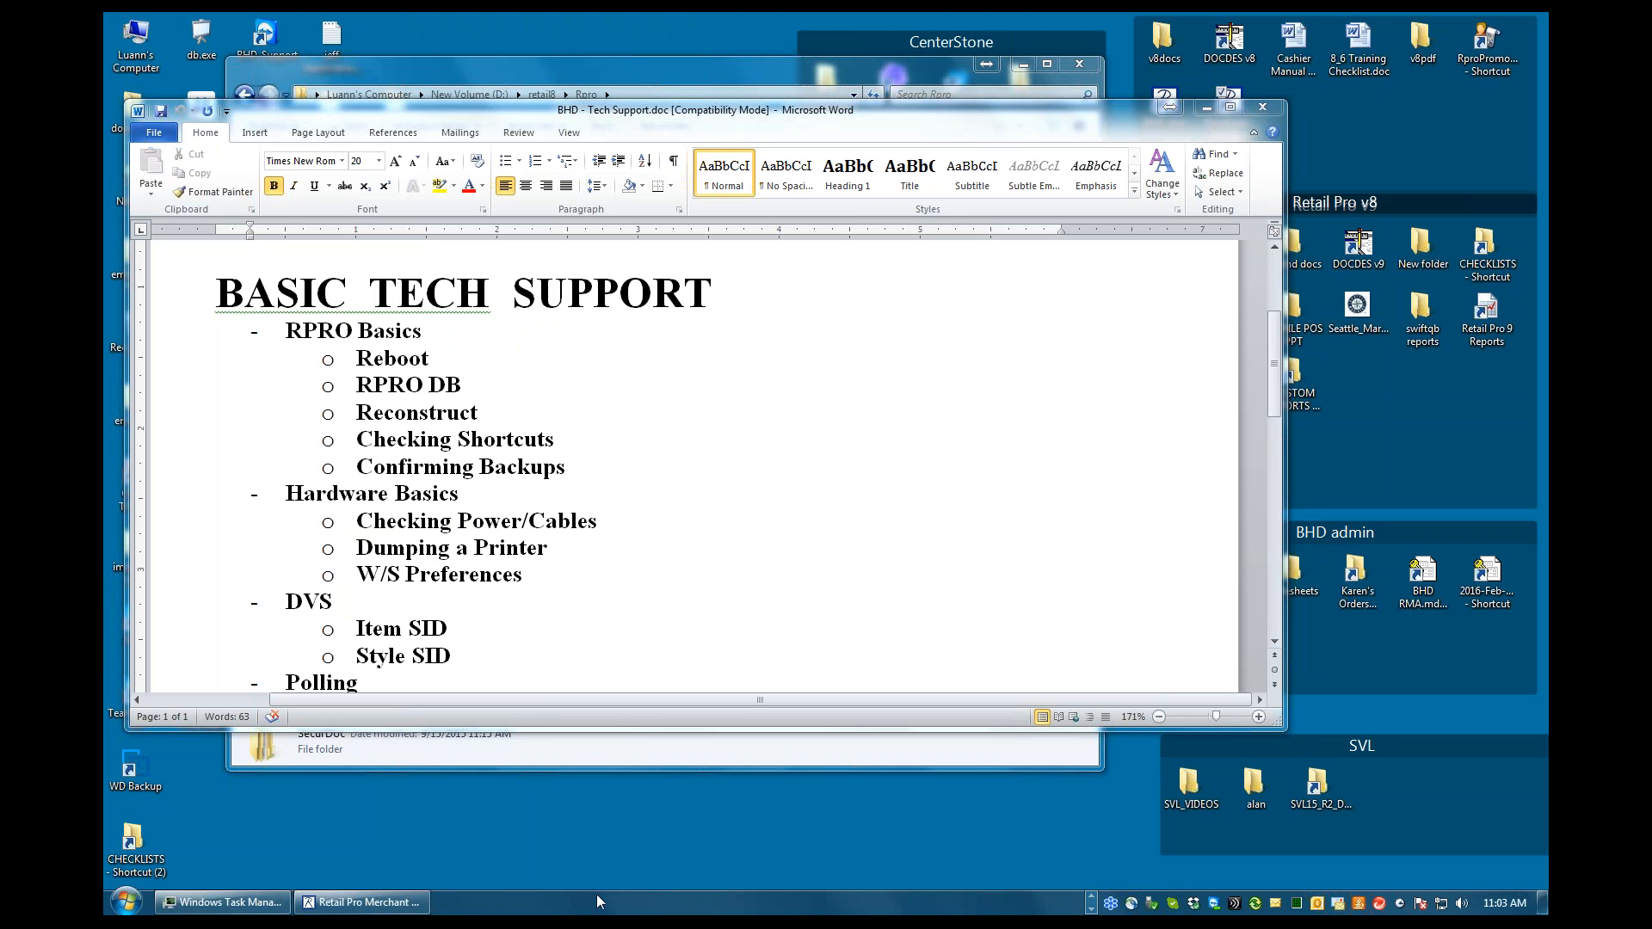
click(370, 903)
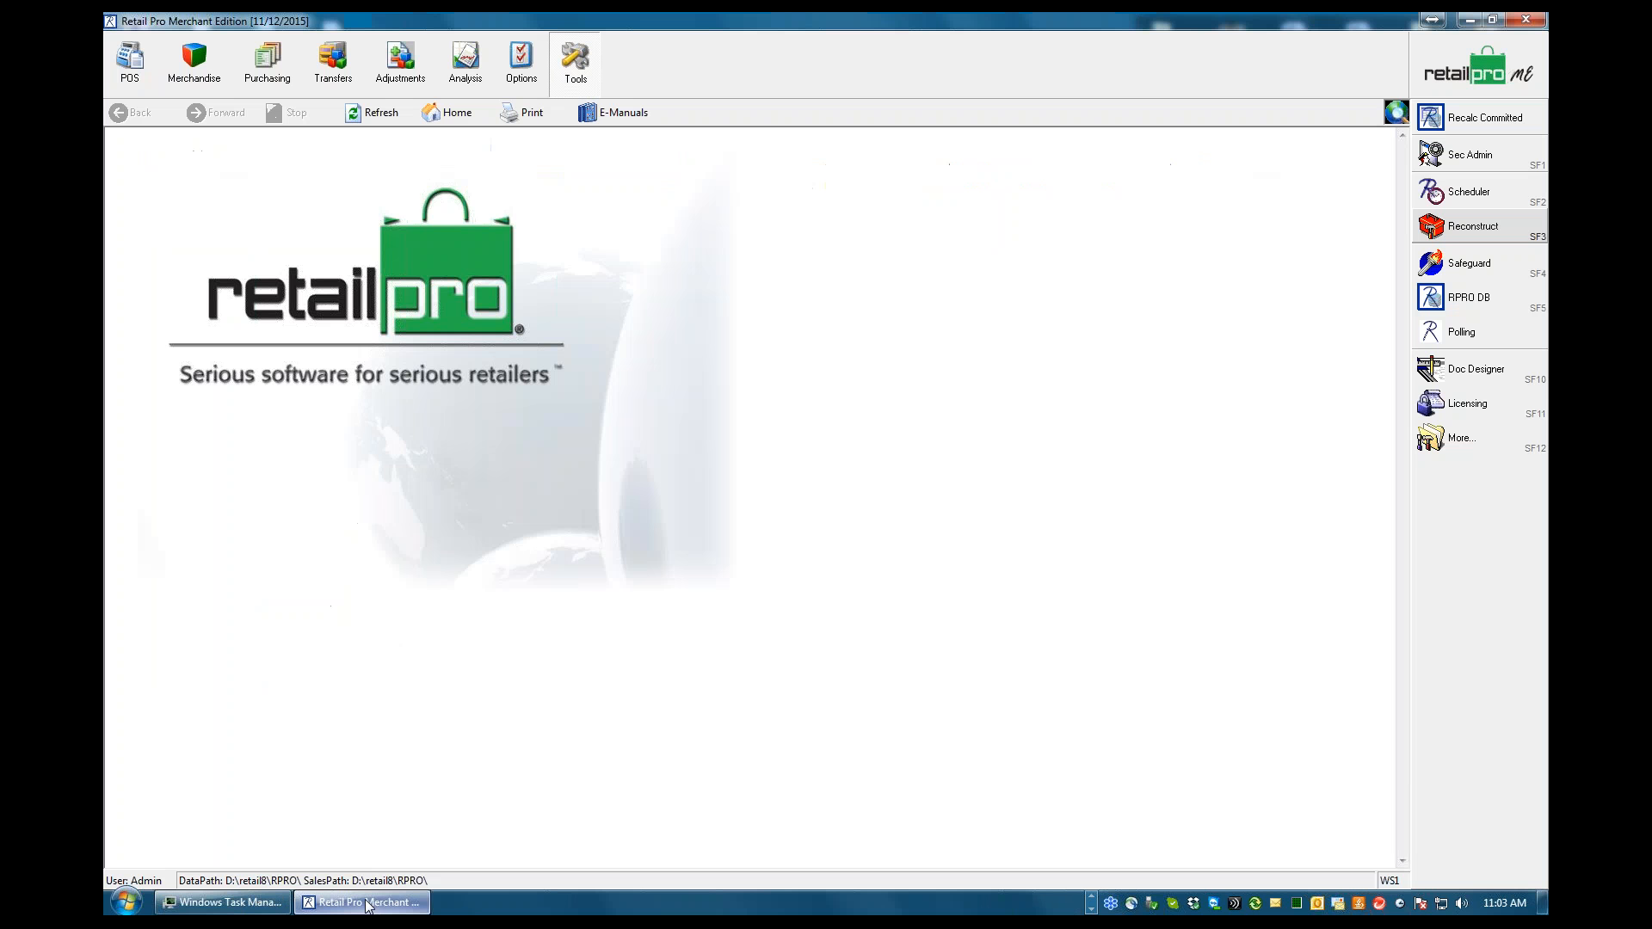
click(510, 80)
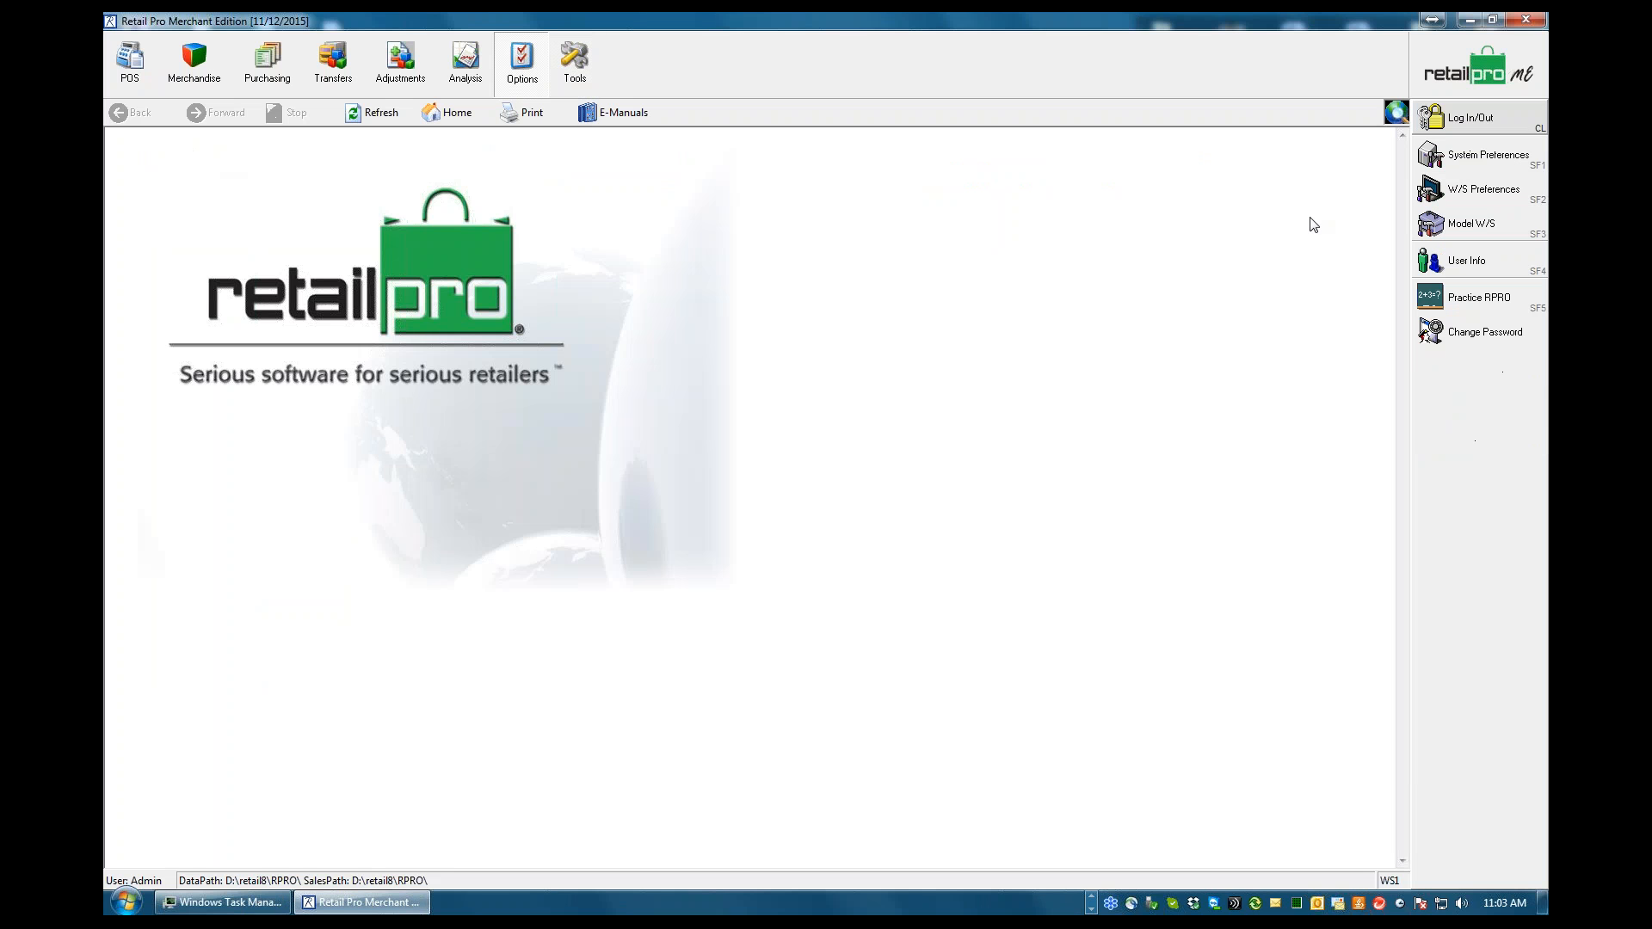
click(1478, 190)
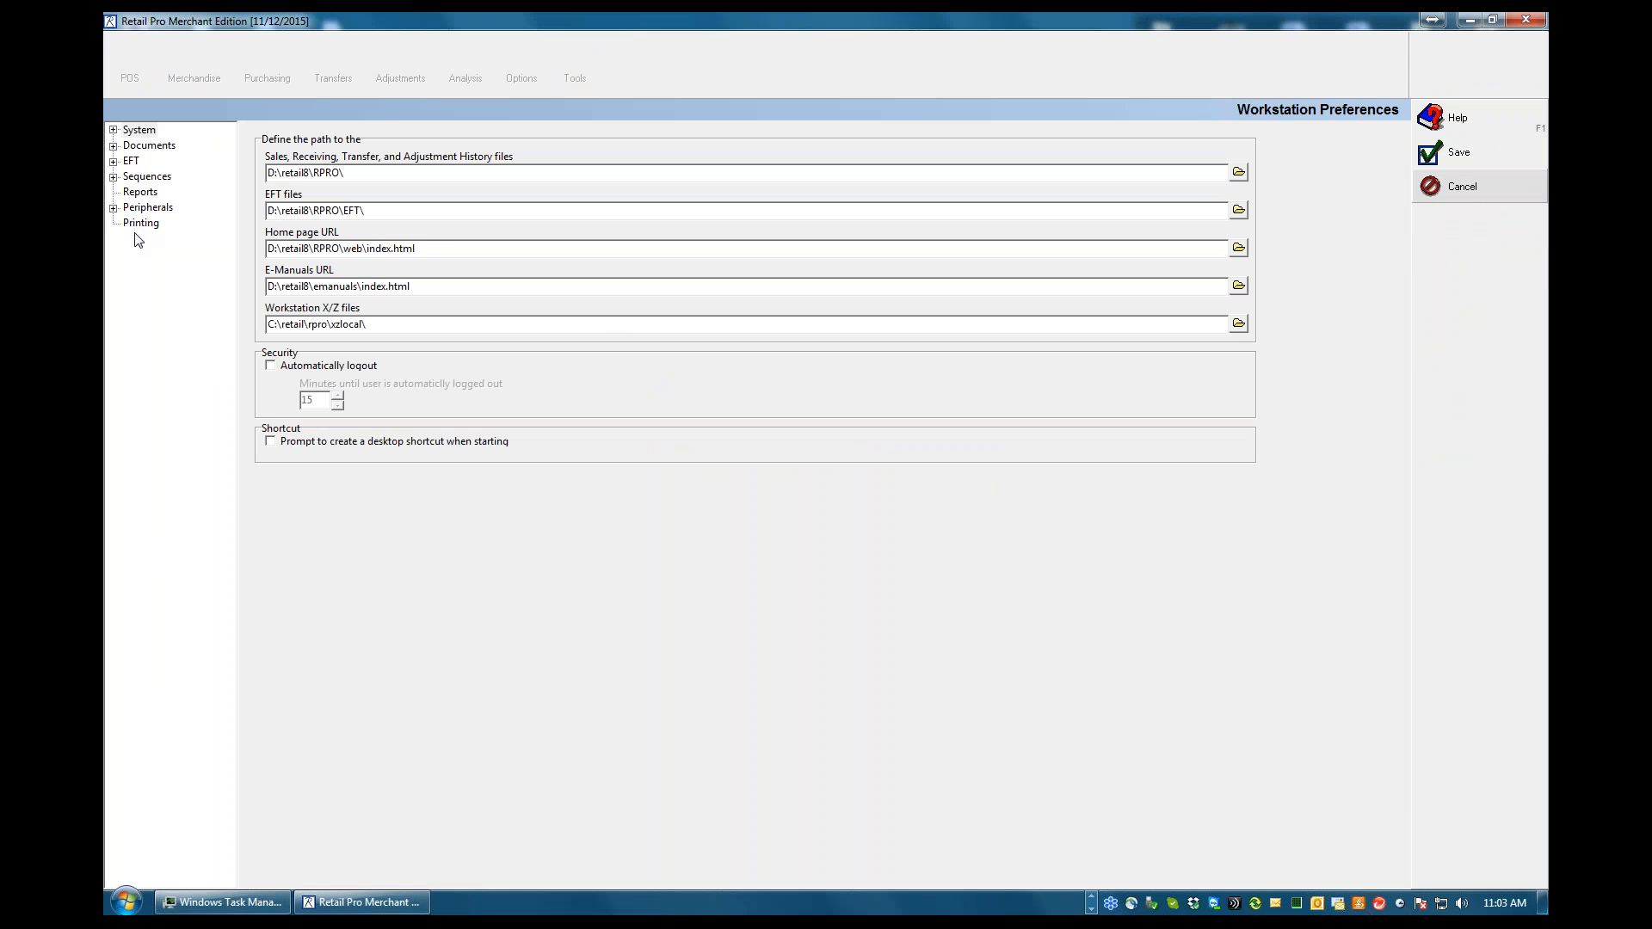
Review the peripheral settings for EFT Devices, Shopper Display and Cash Drawer, including the cash drawer connection choices
click(113, 208)
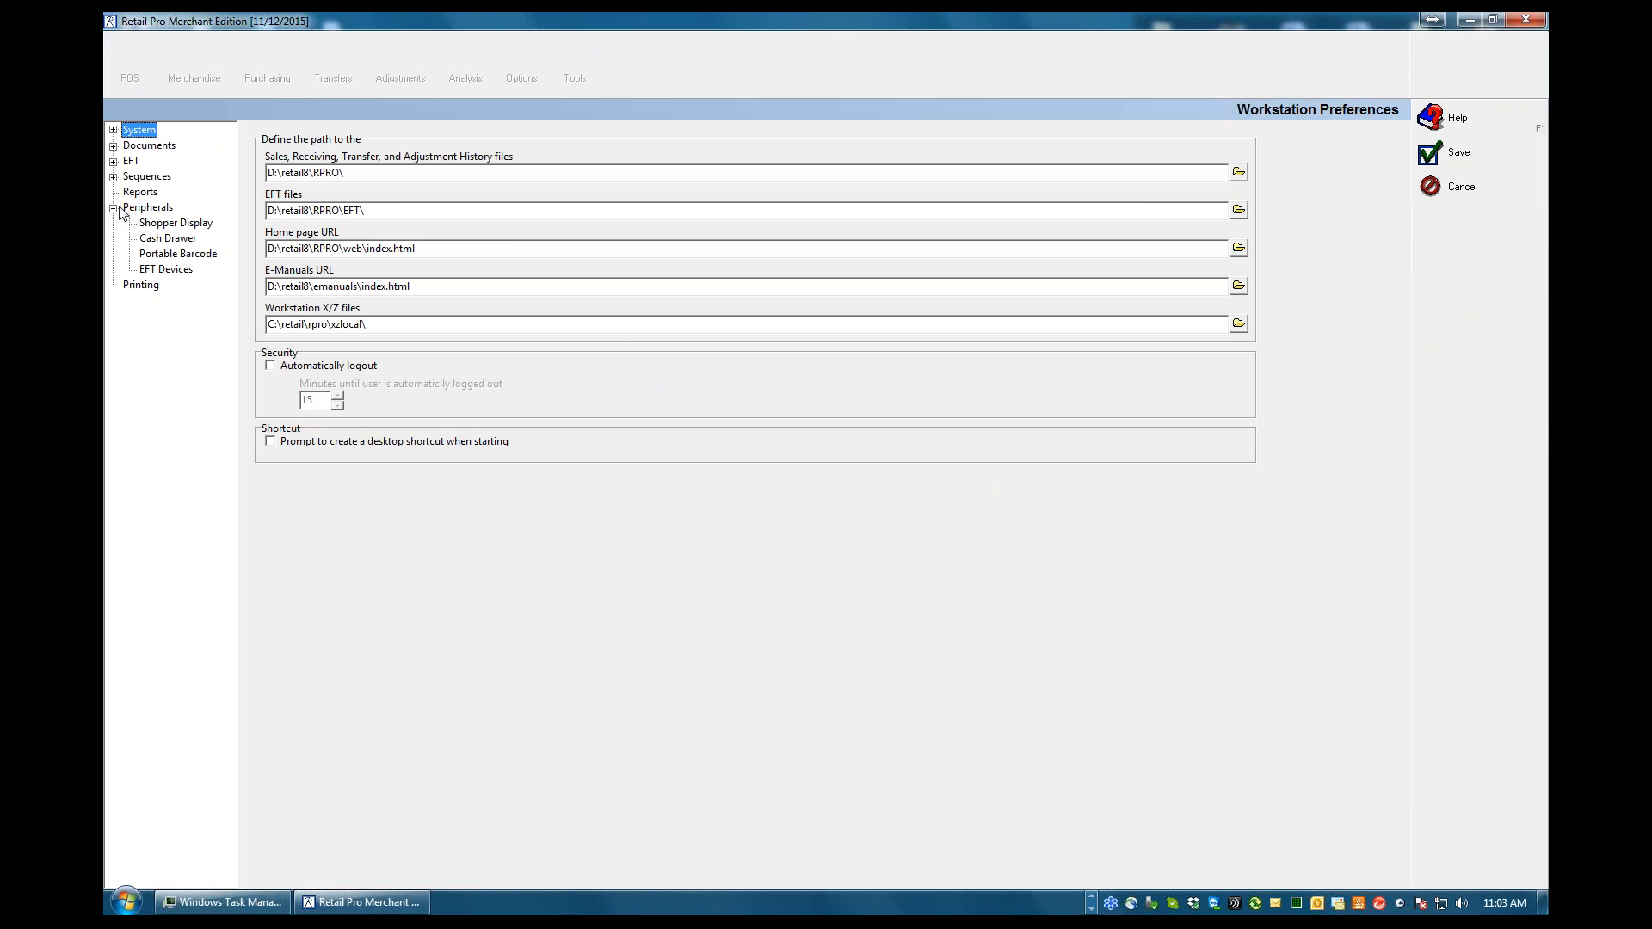
click(164, 271)
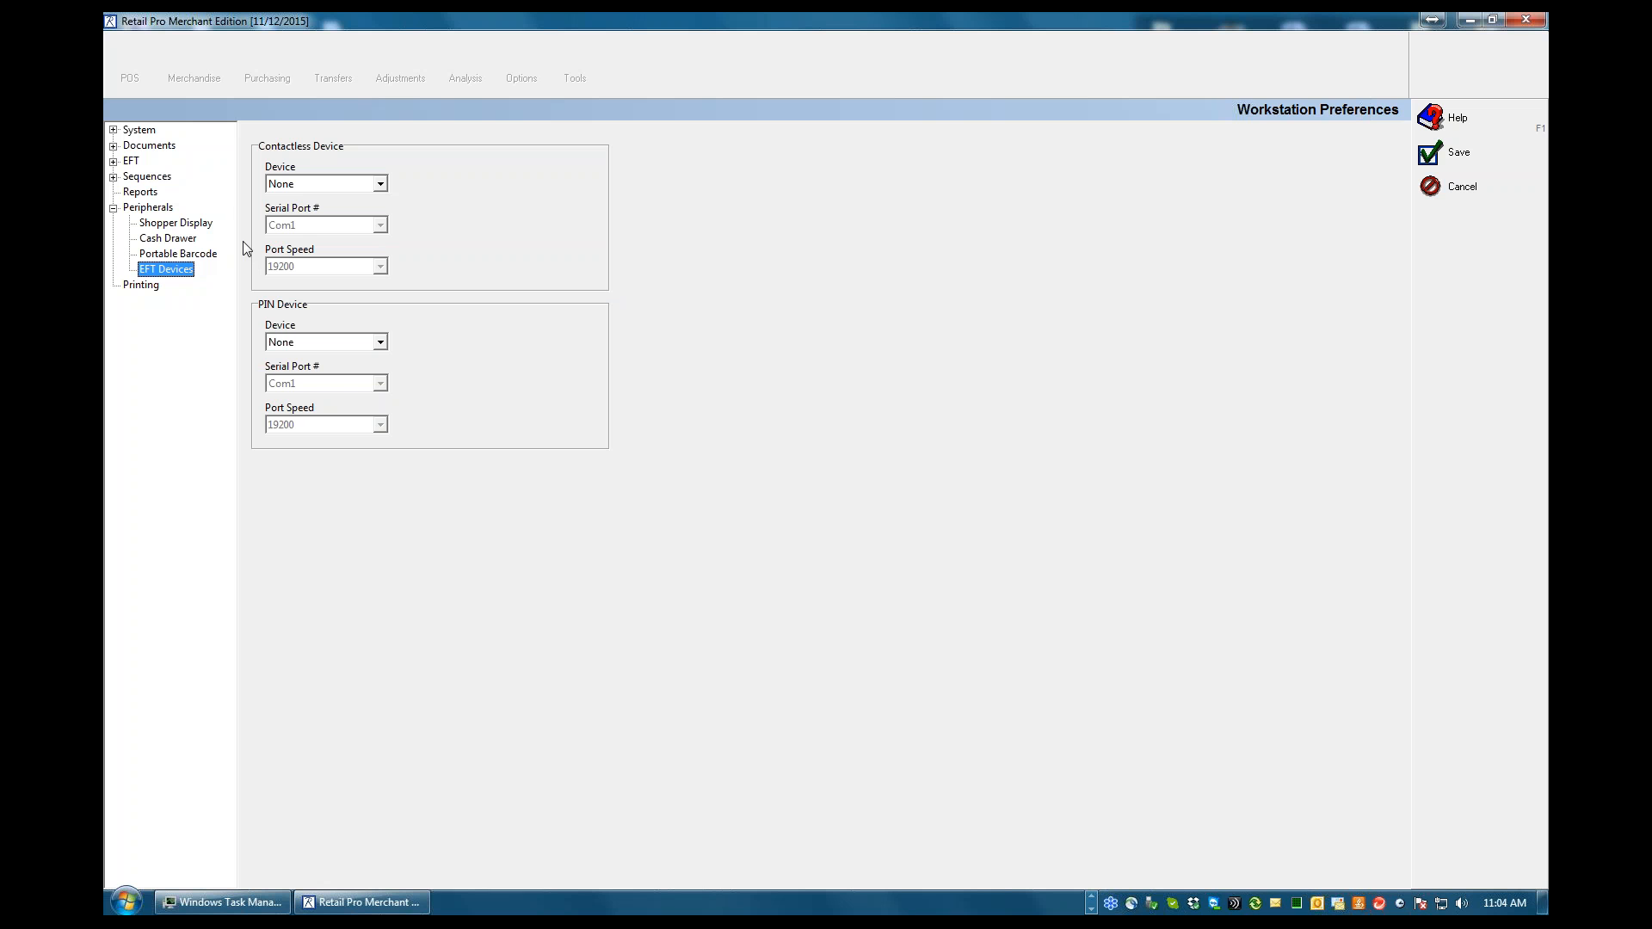
click(144, 225)
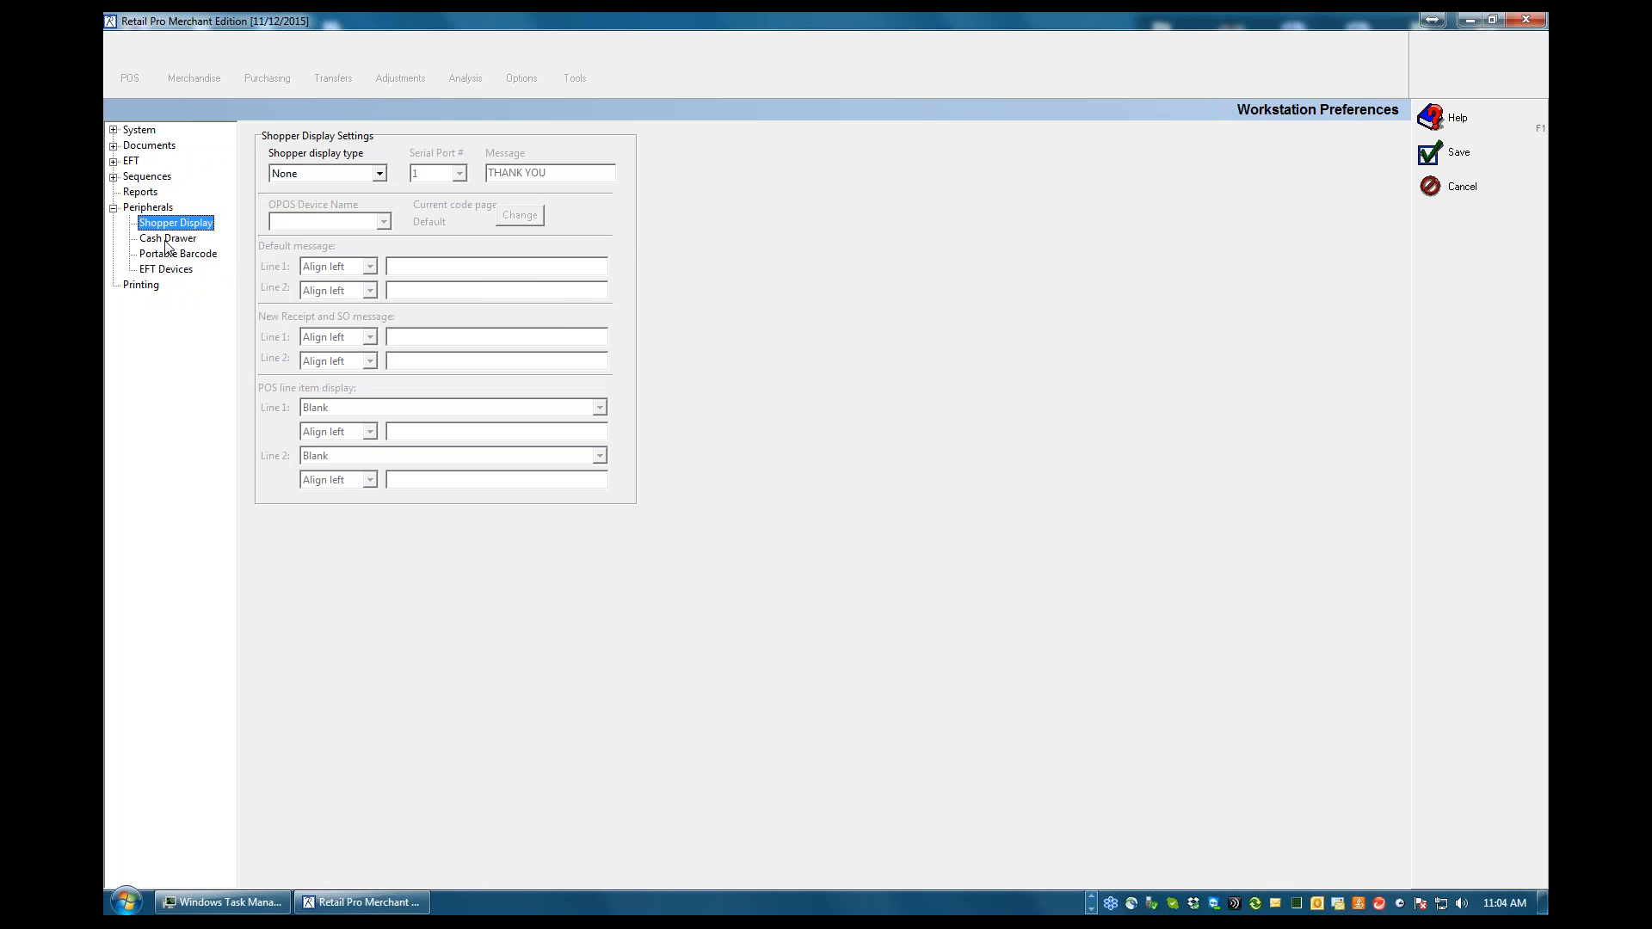
click(166, 240)
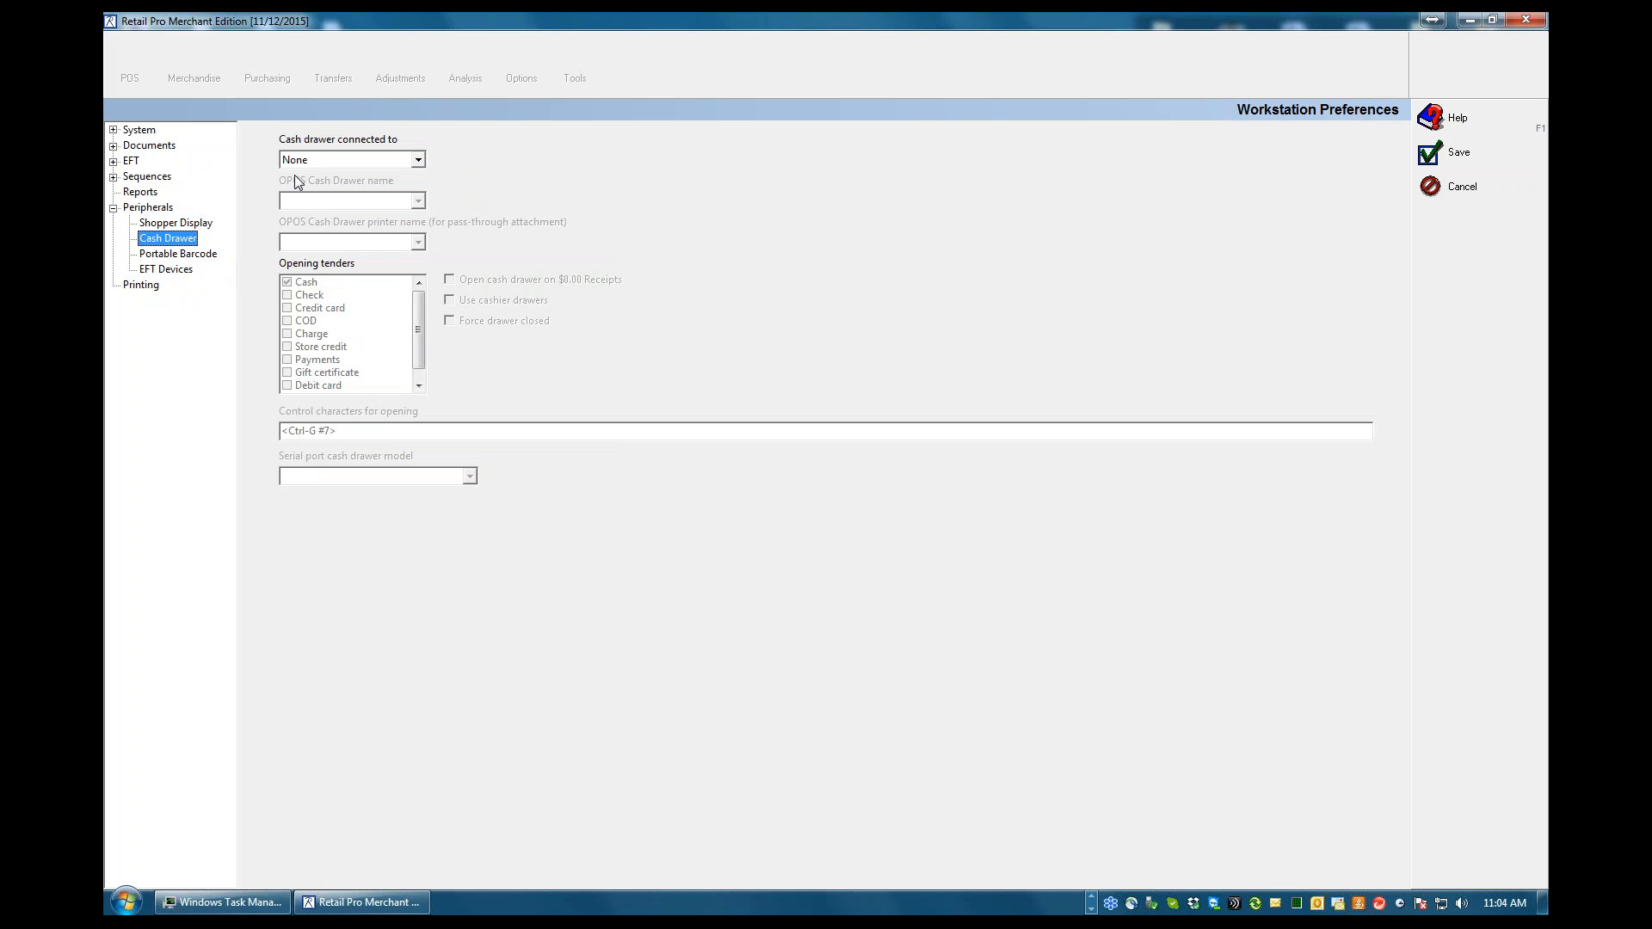
click(418, 159)
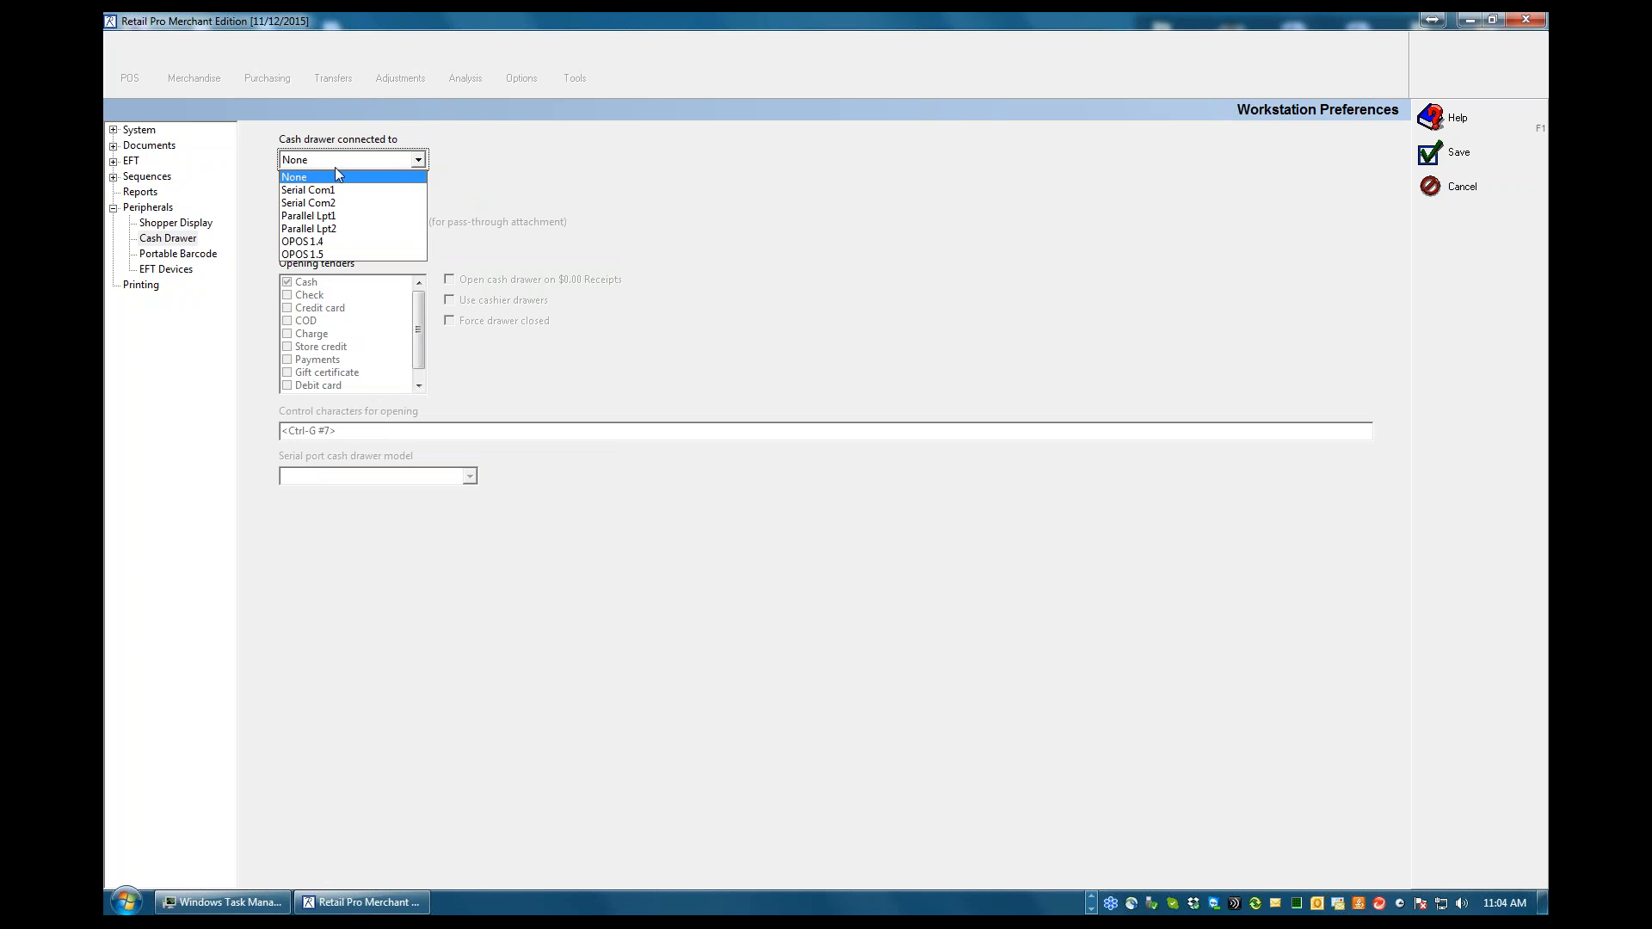
click(166, 256)
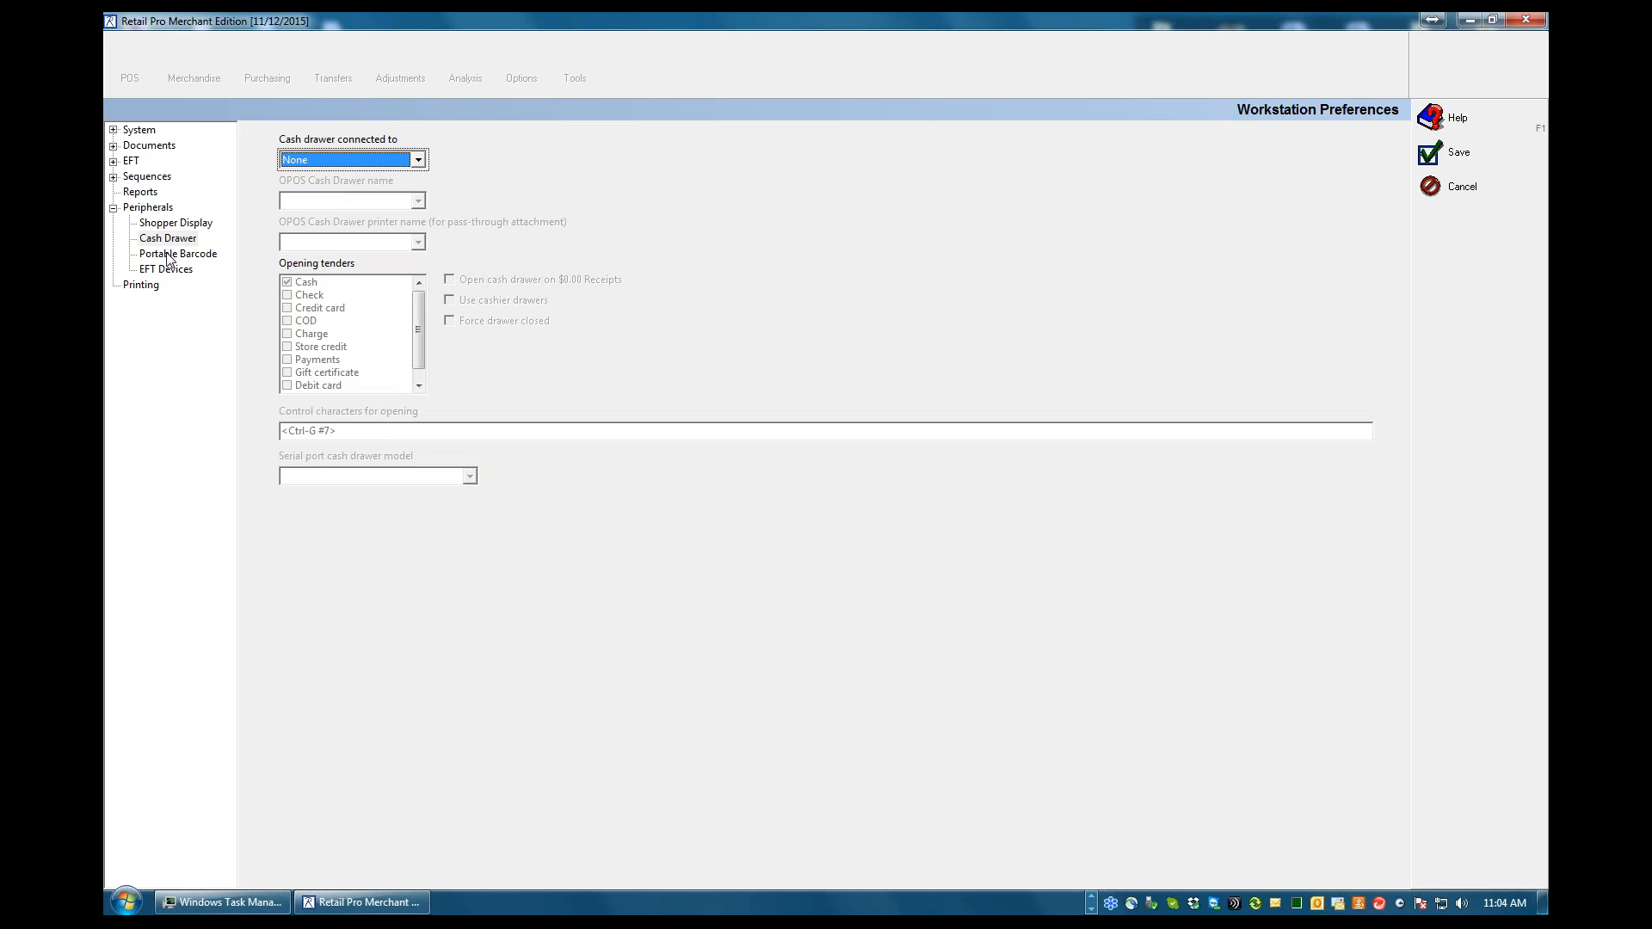
Set the portable barcode reader type to Palm in the peripheral preferences
click(160, 256)
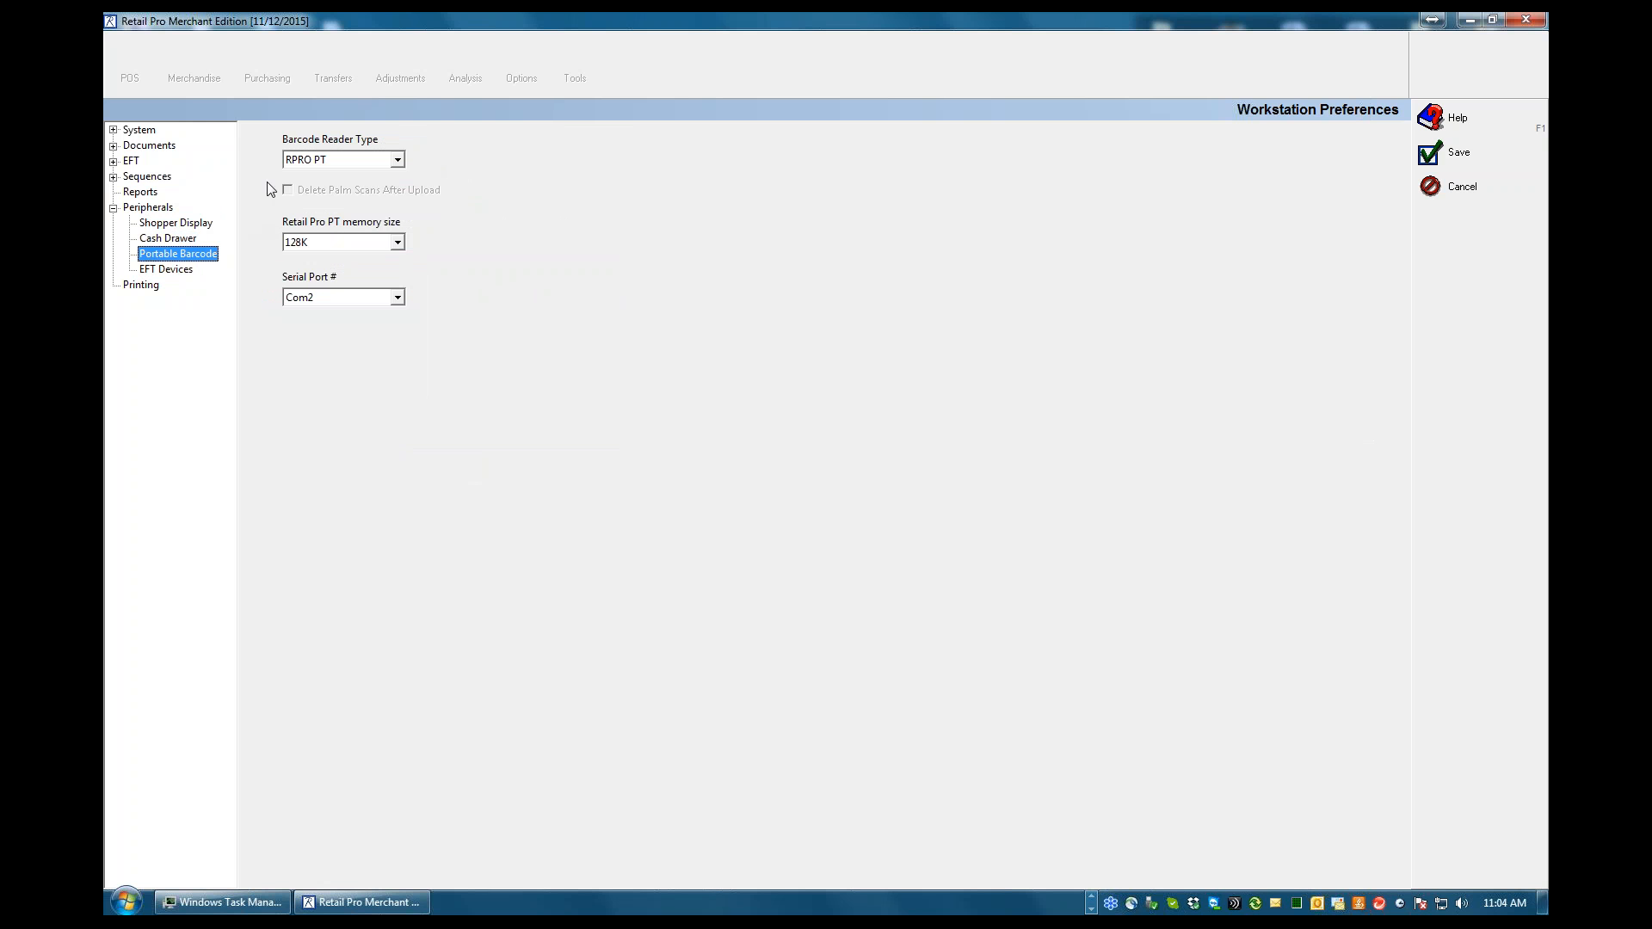
click(398, 162)
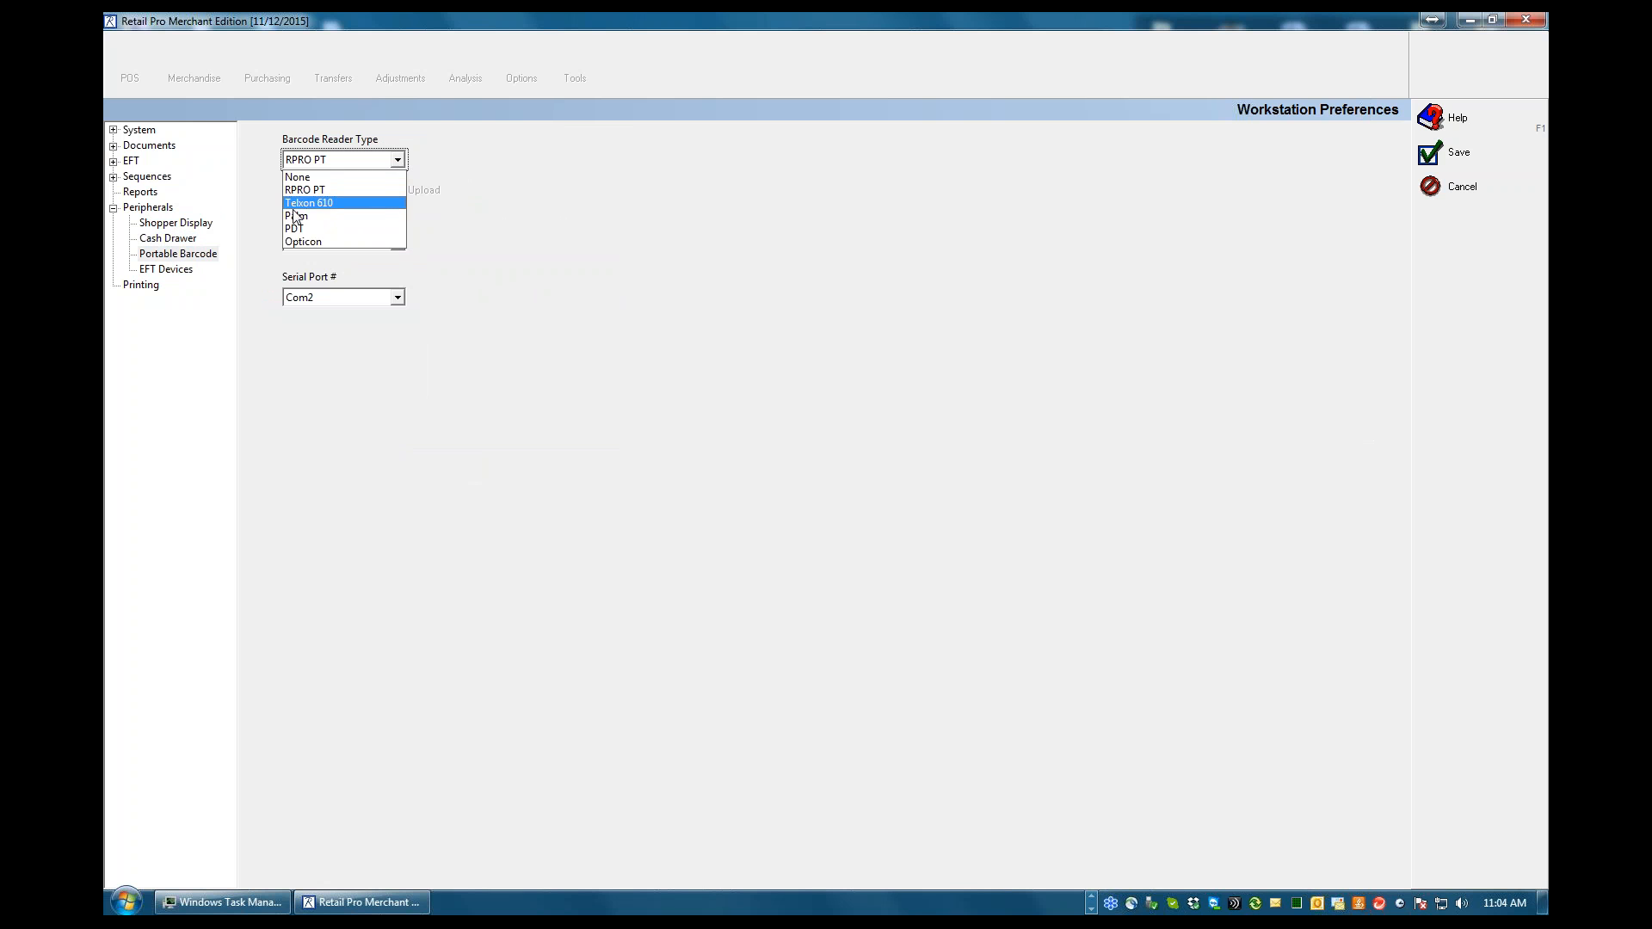
click(384, 201)
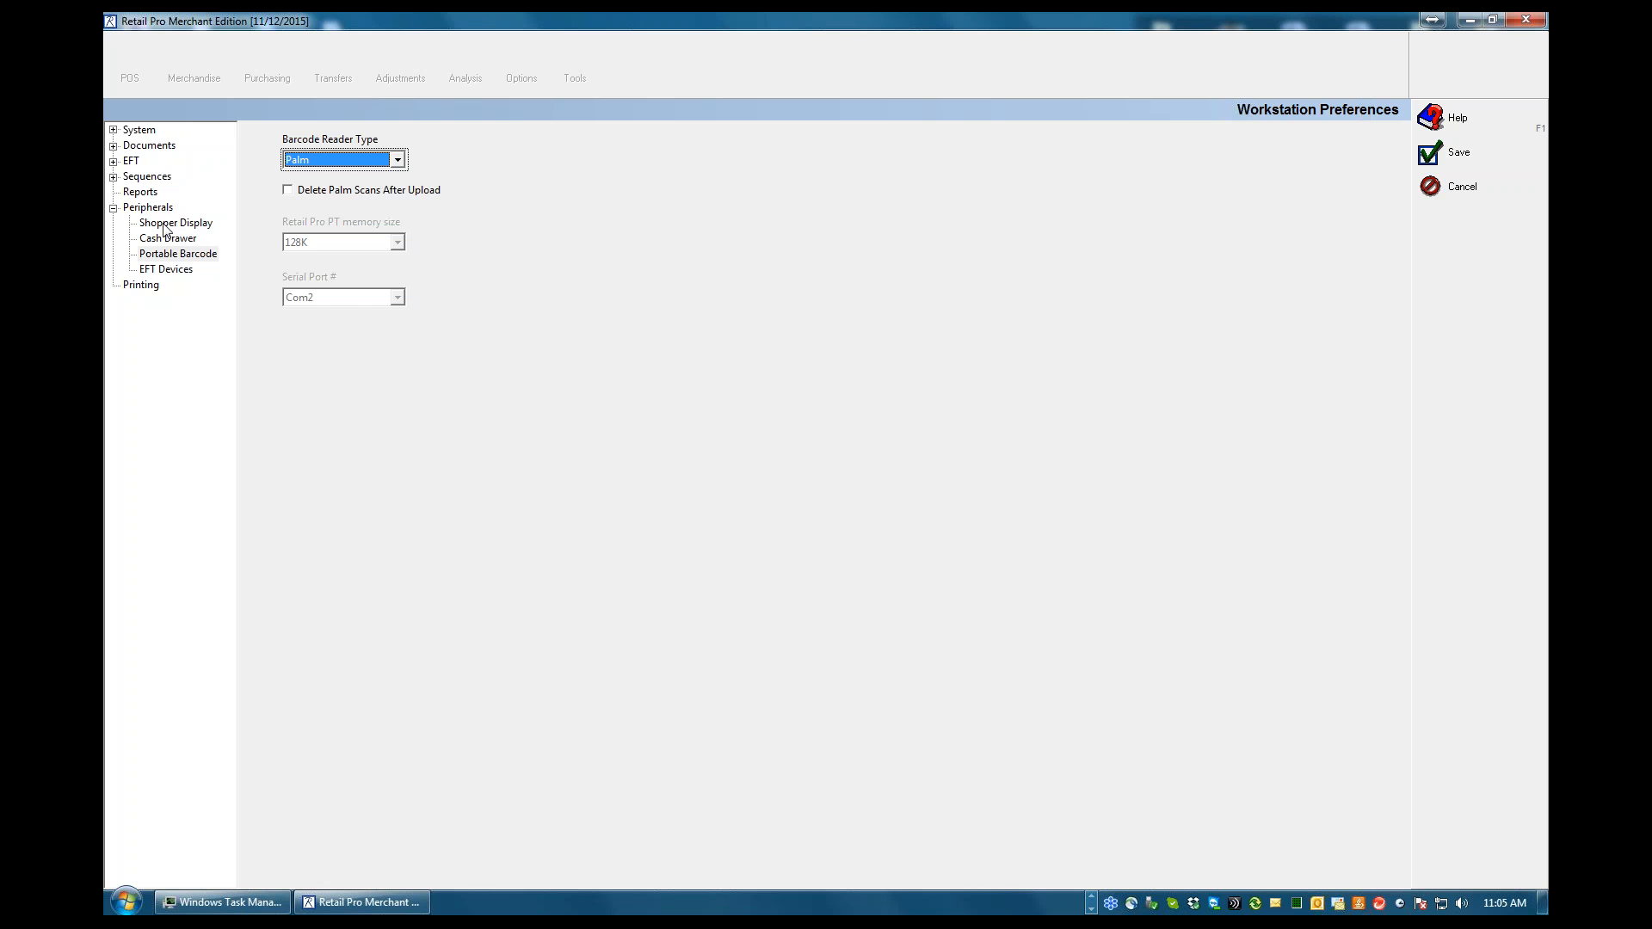
Revisit the Shopper Display and Cash Drawer settings and examine the available serial, parallel and OPOS drawer connections
click(168, 225)
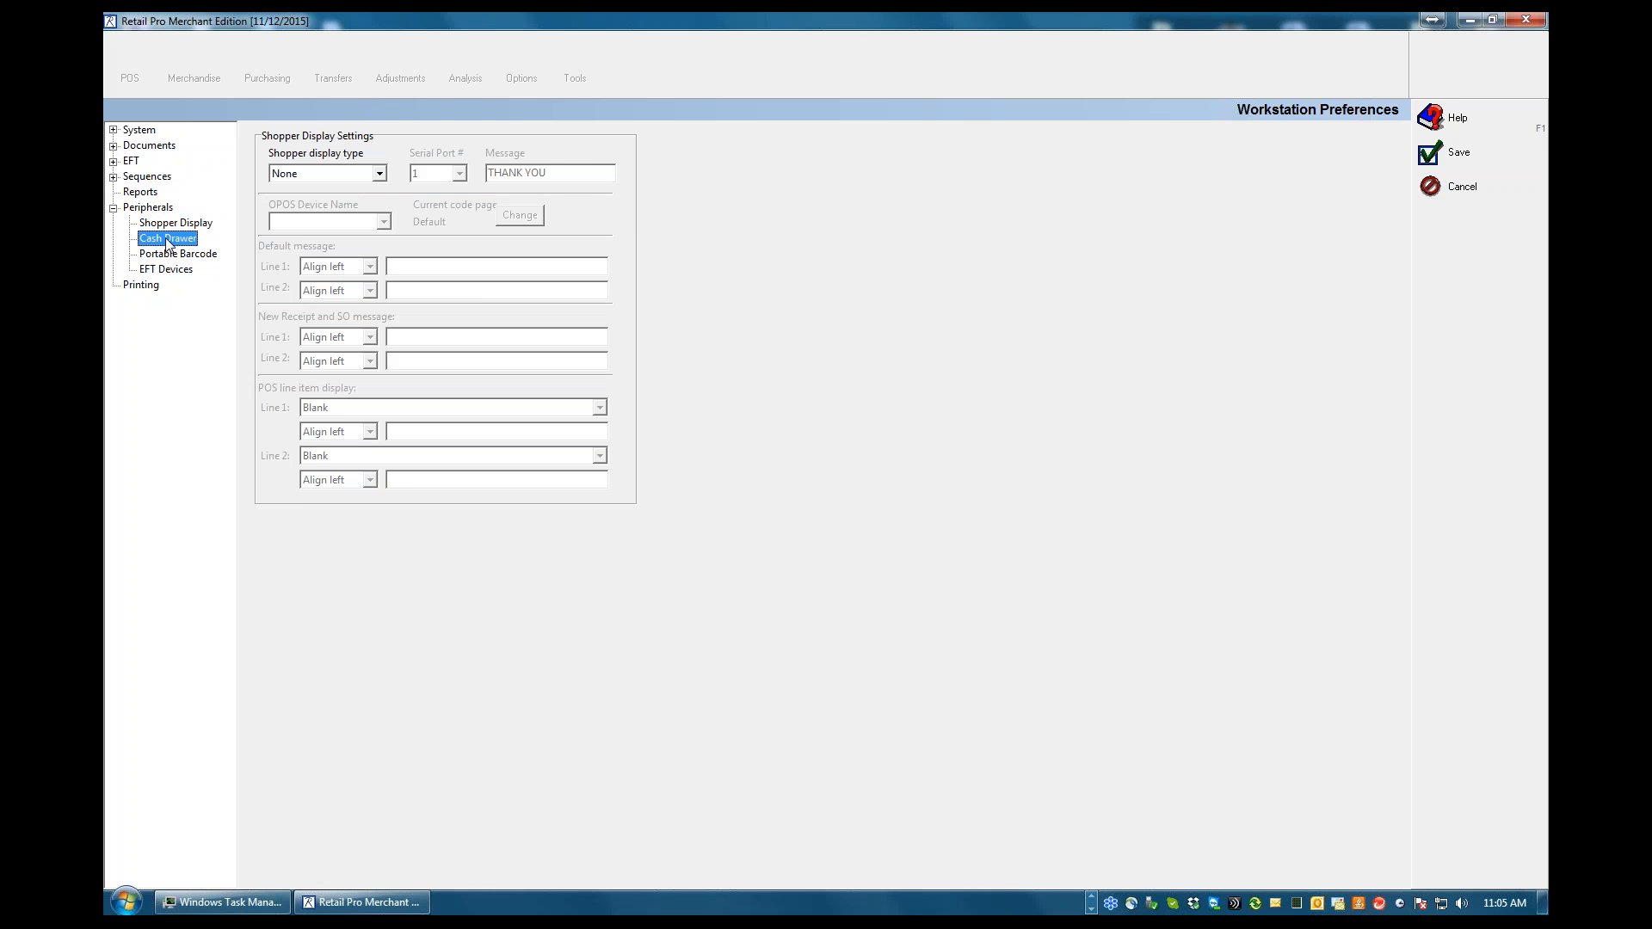
click(166, 238)
click(418, 161)
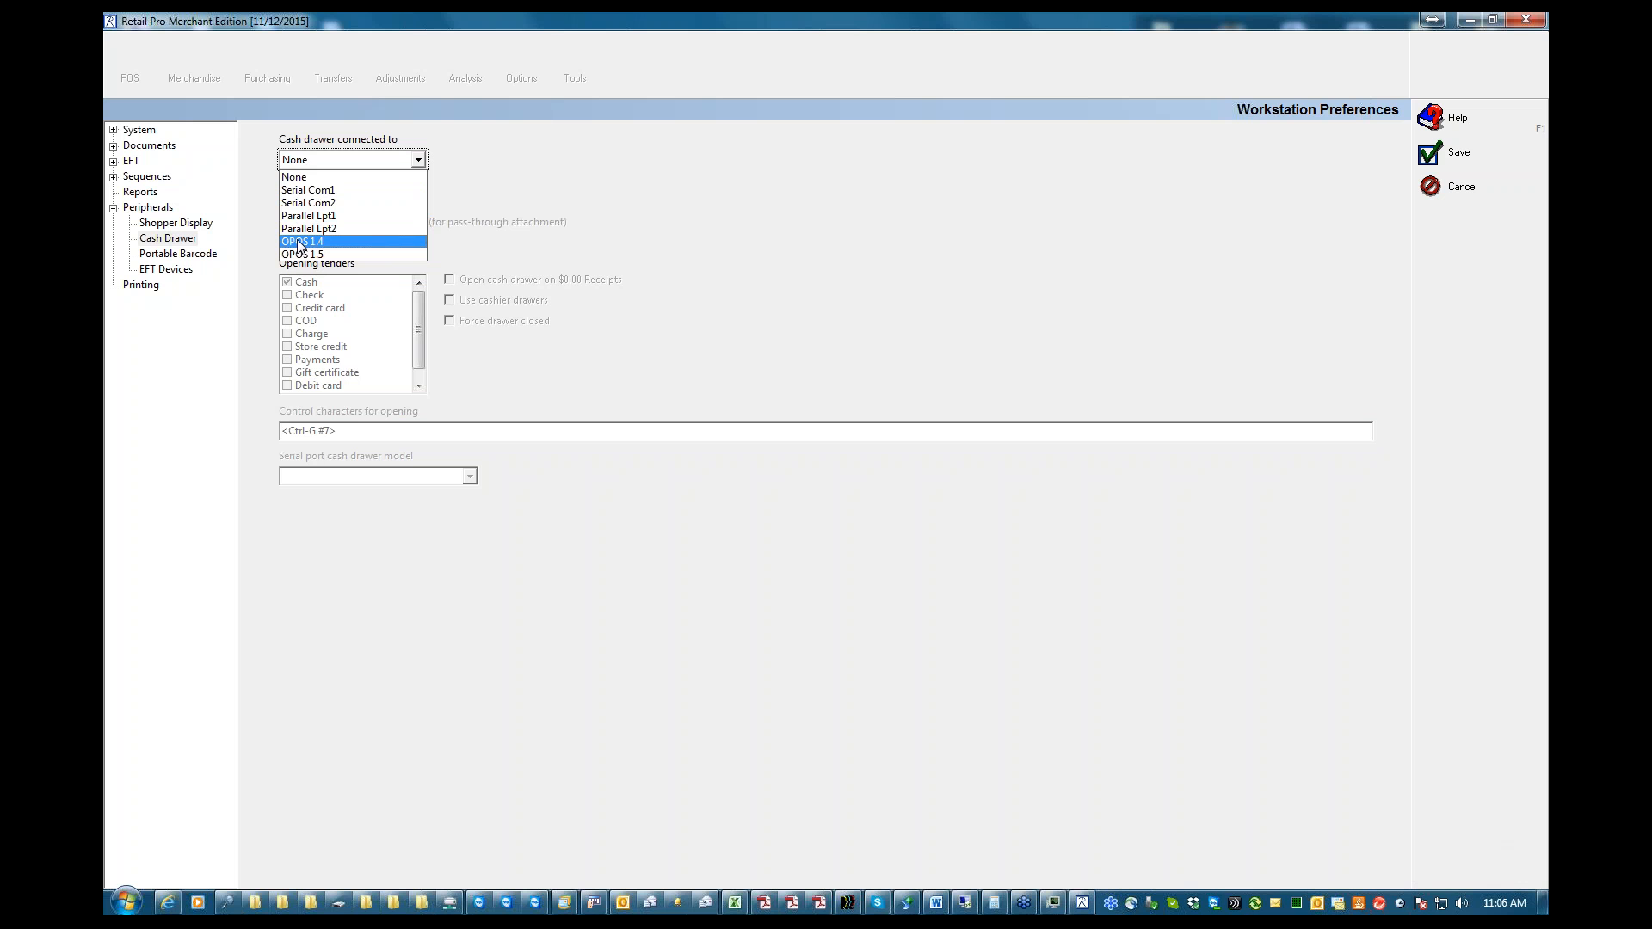
click(246, 166)
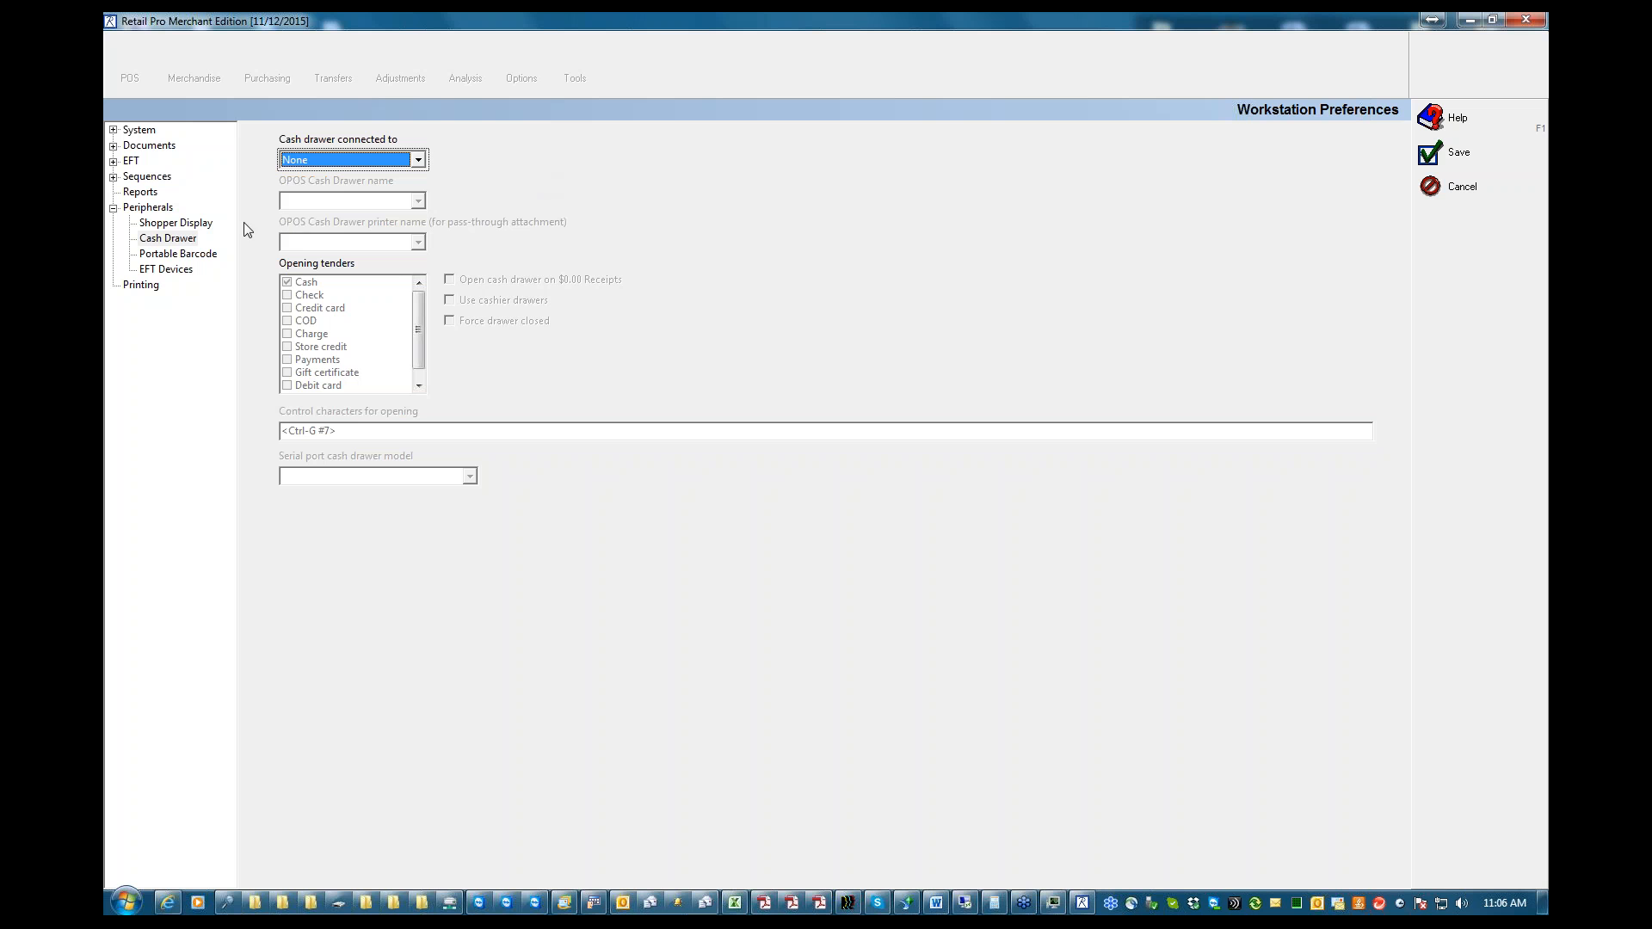
Collapse the Peripherals group and view the workstation's Printing preferences for the Credit Card Receipts area
click(113, 207)
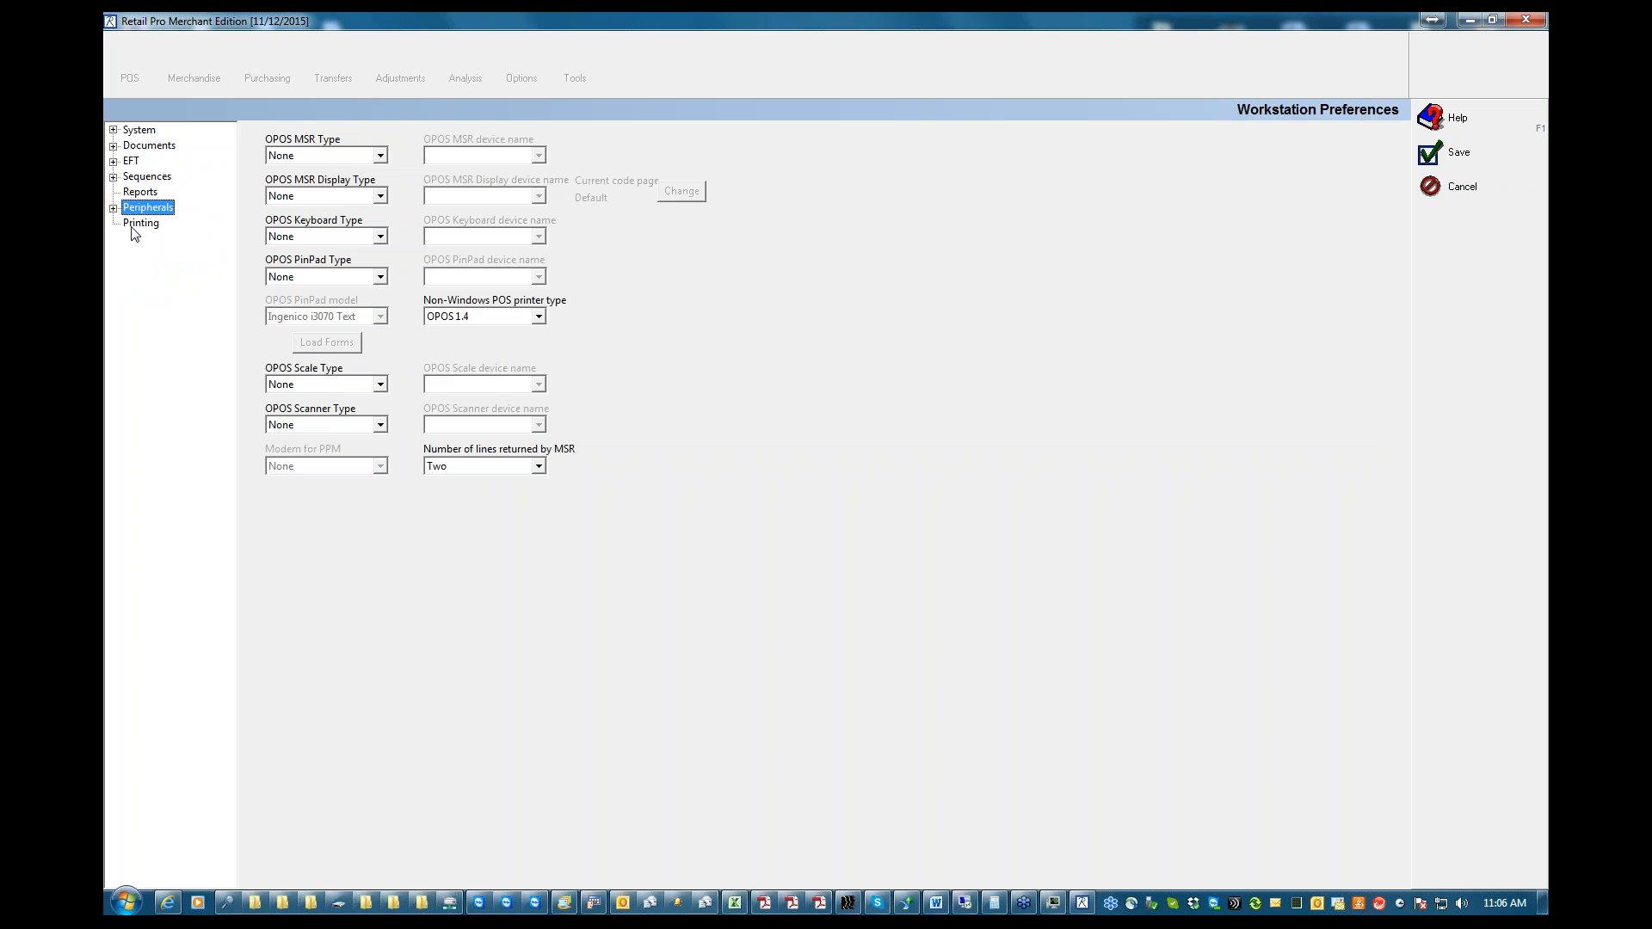
click(140, 222)
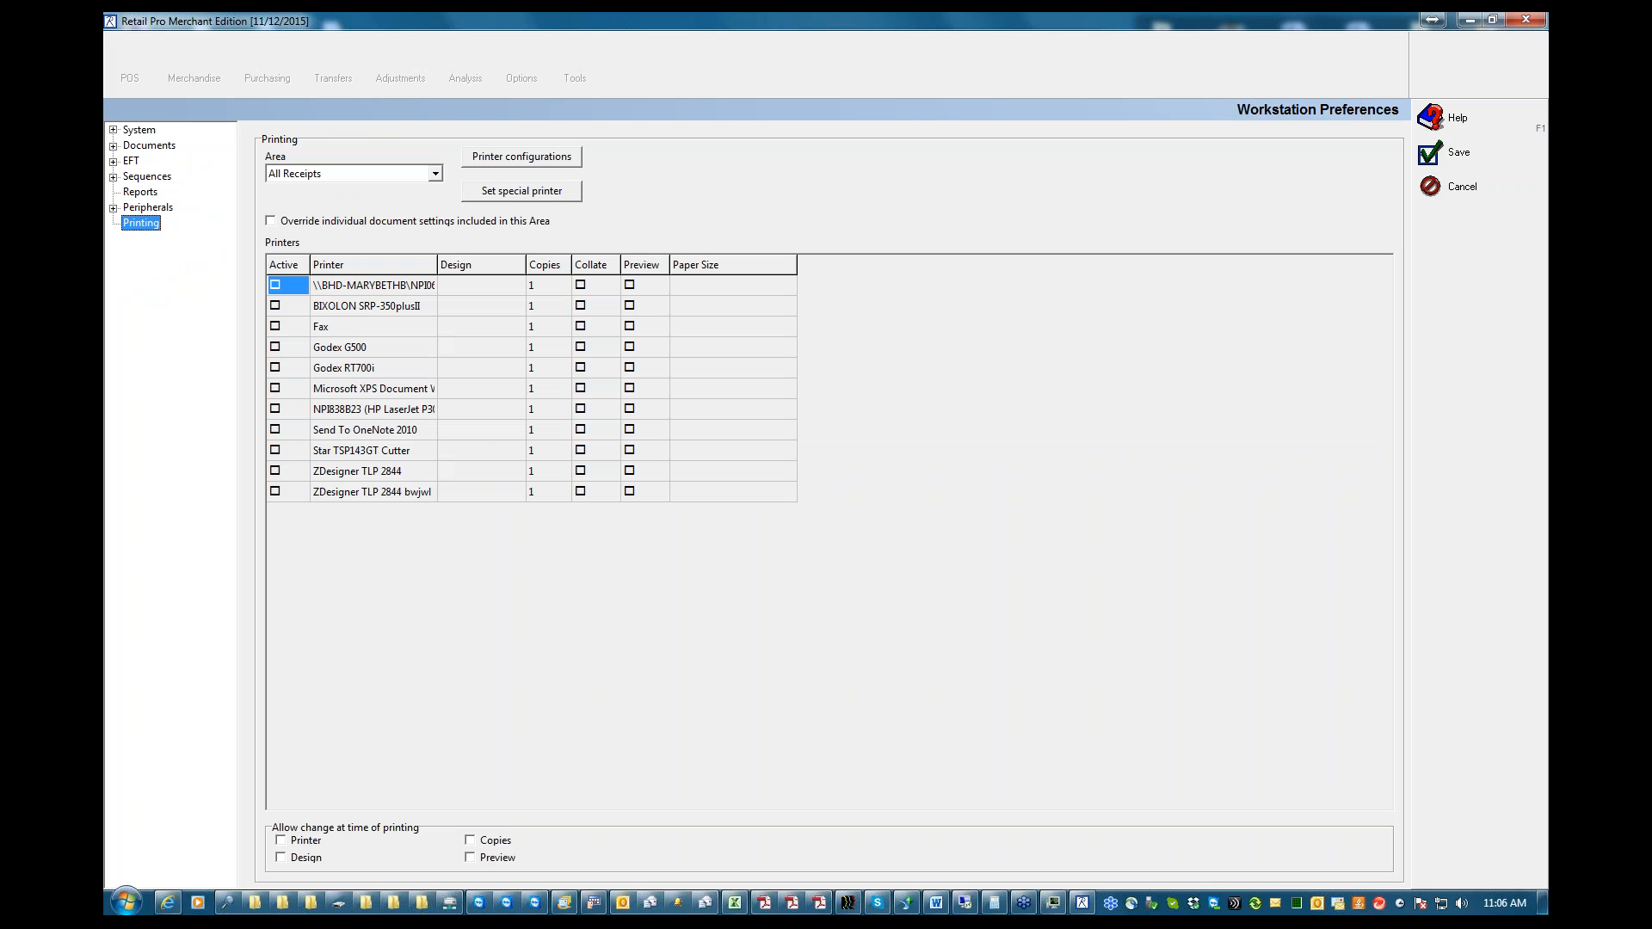
click(436, 174)
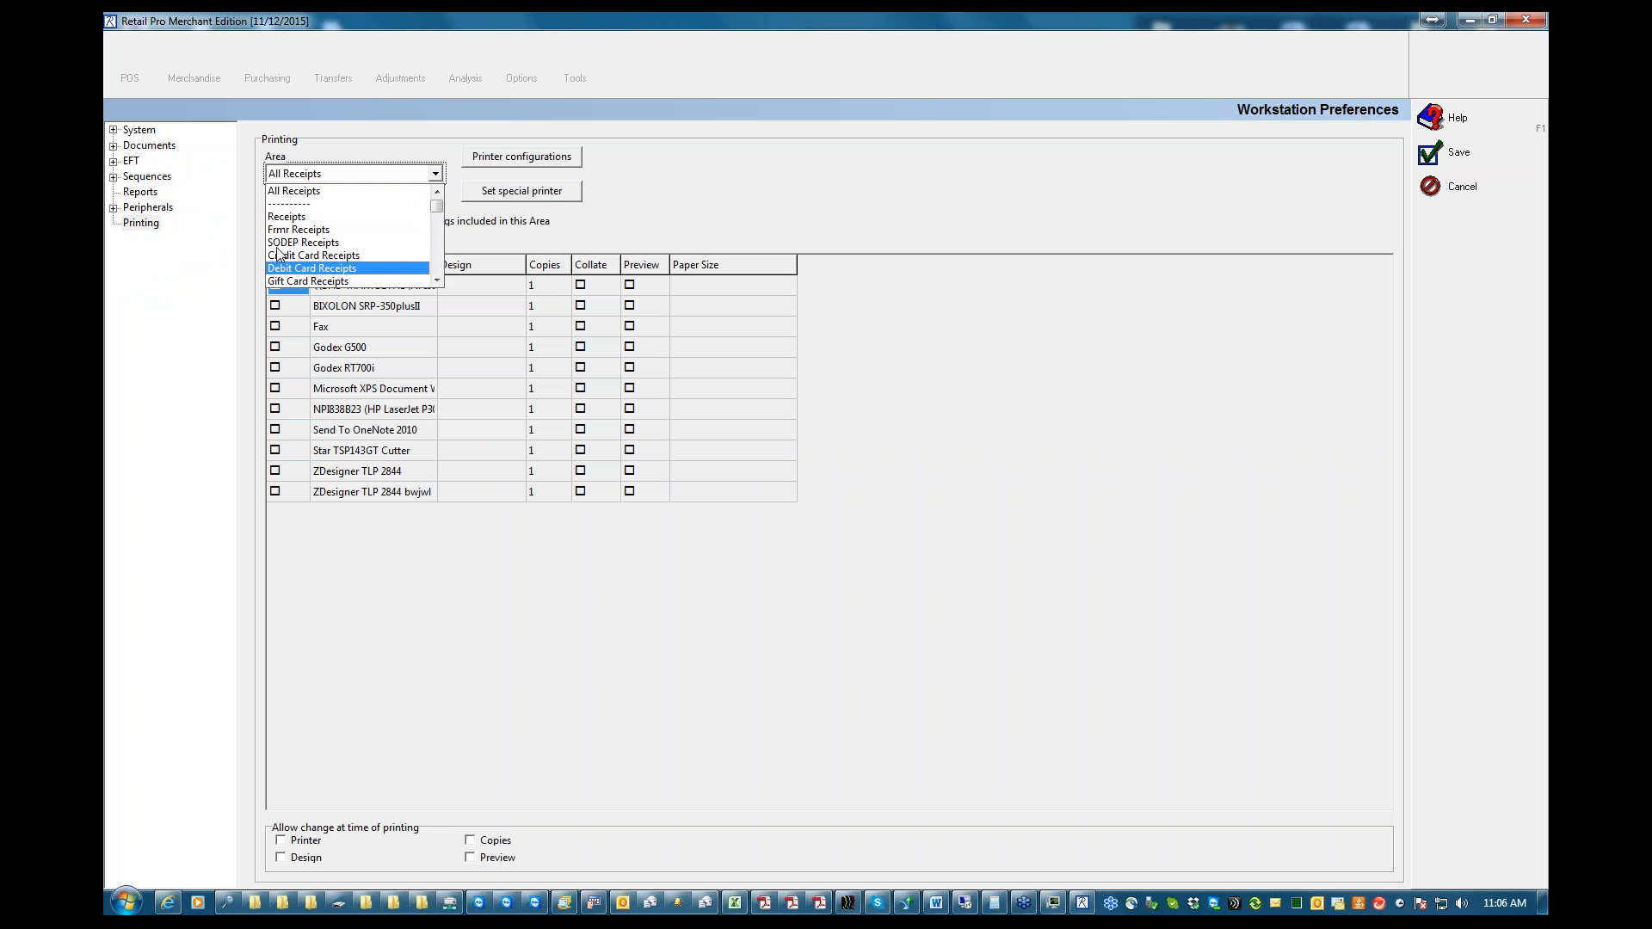
click(306, 256)
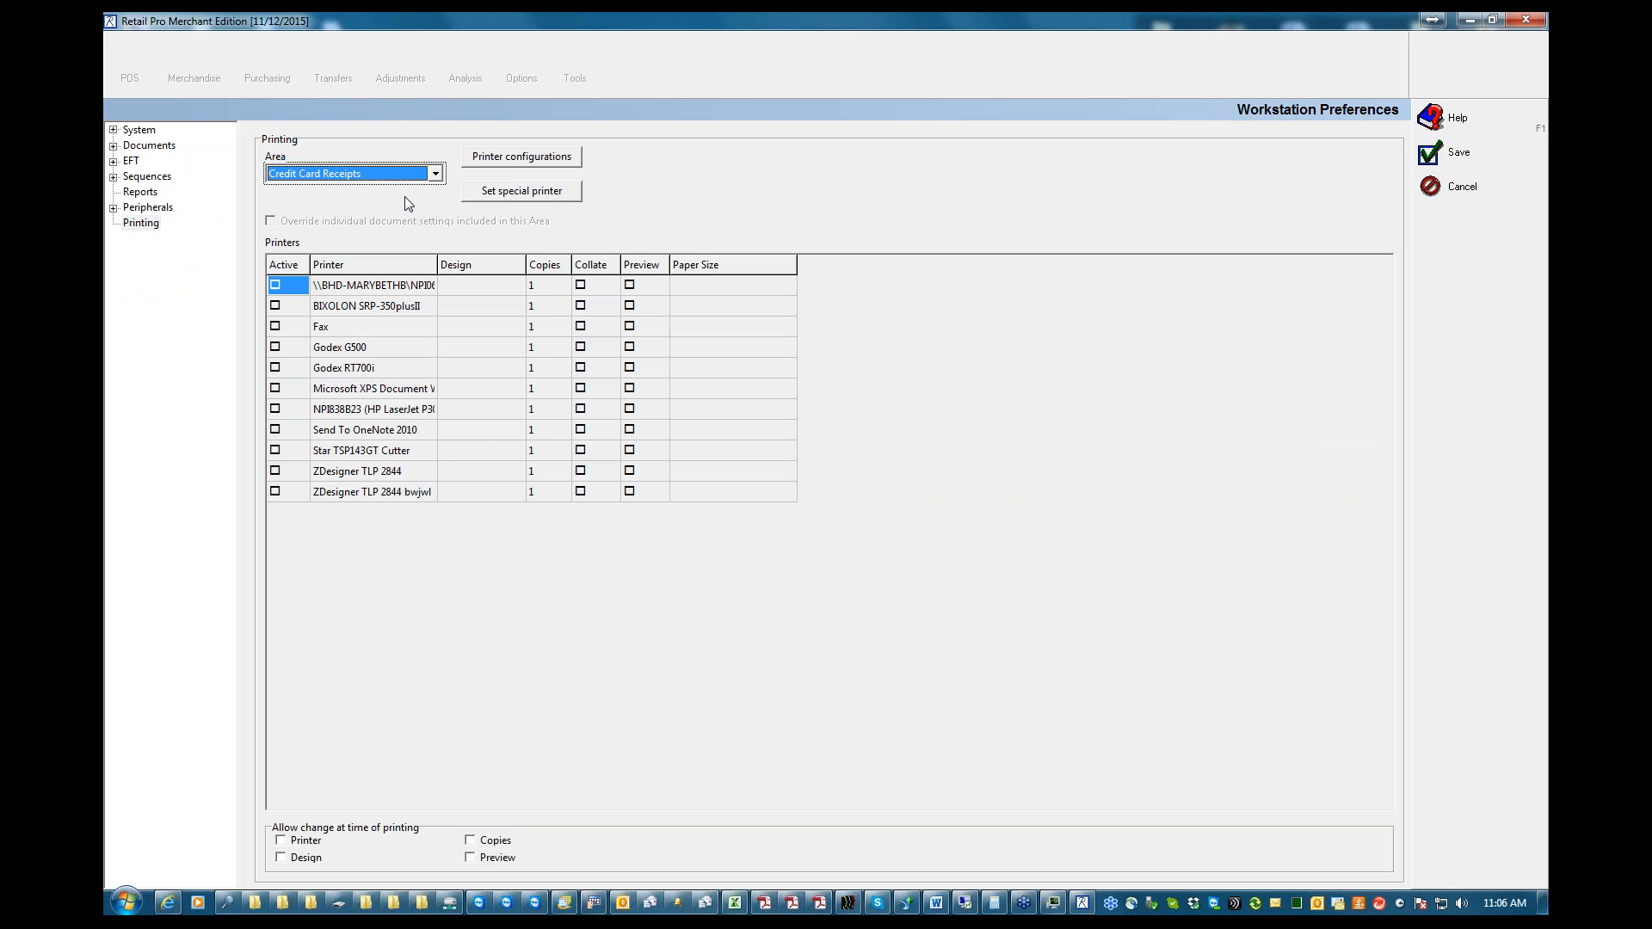
Set the area in the Printing preferences back to All Receipts
click(435, 174)
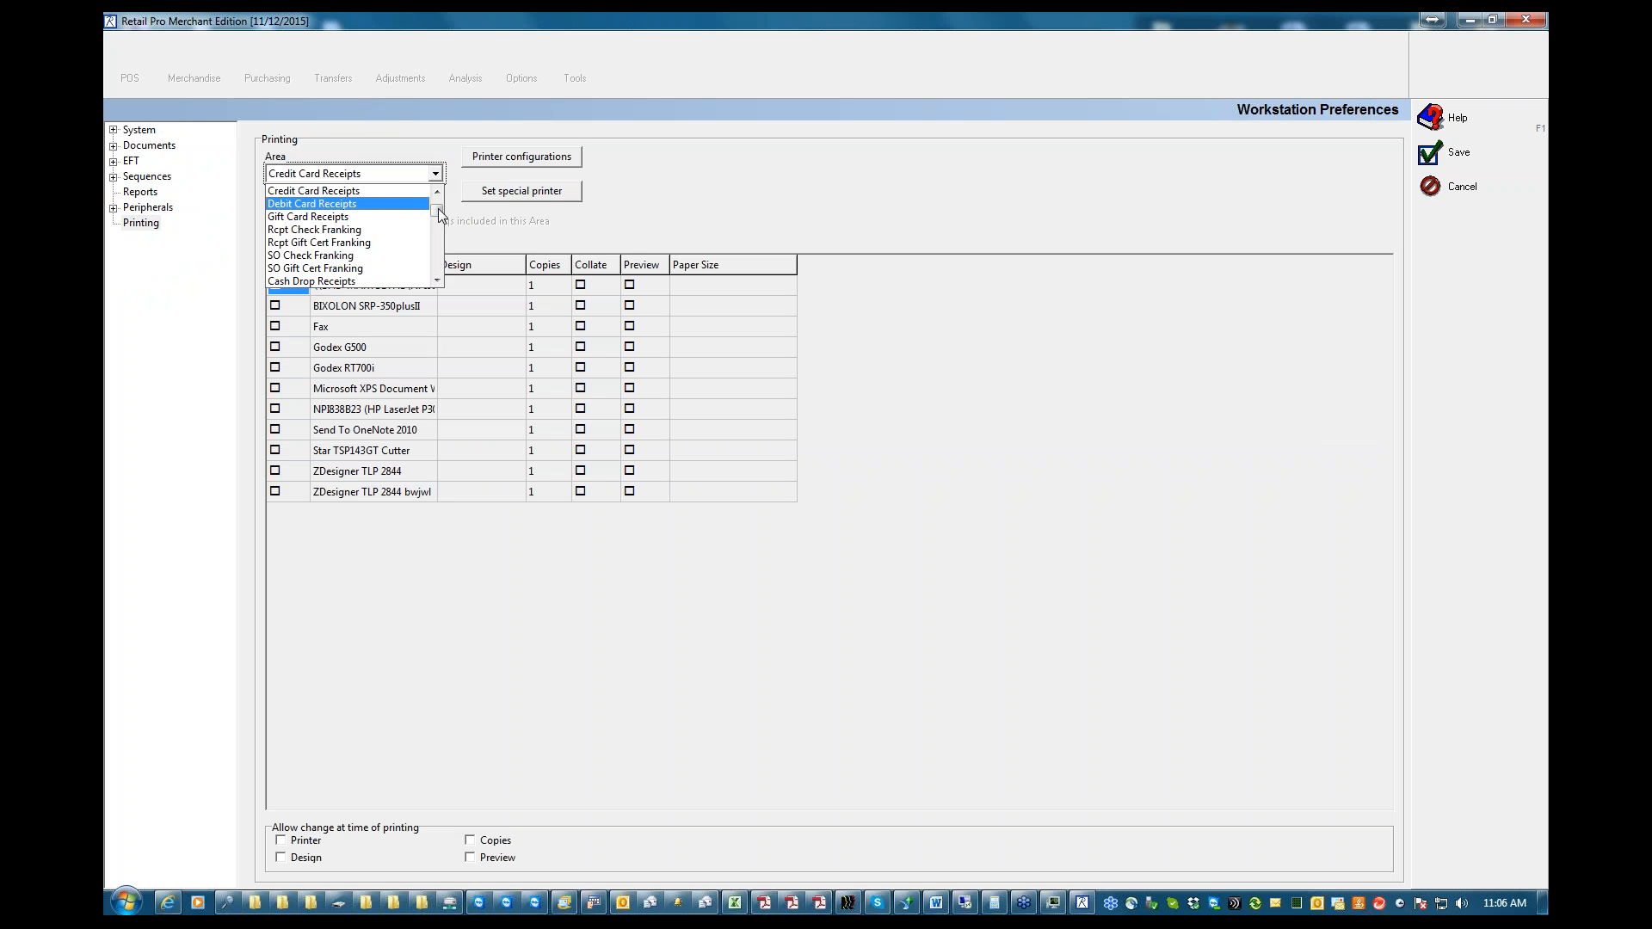
drag(440, 208, 443, 193)
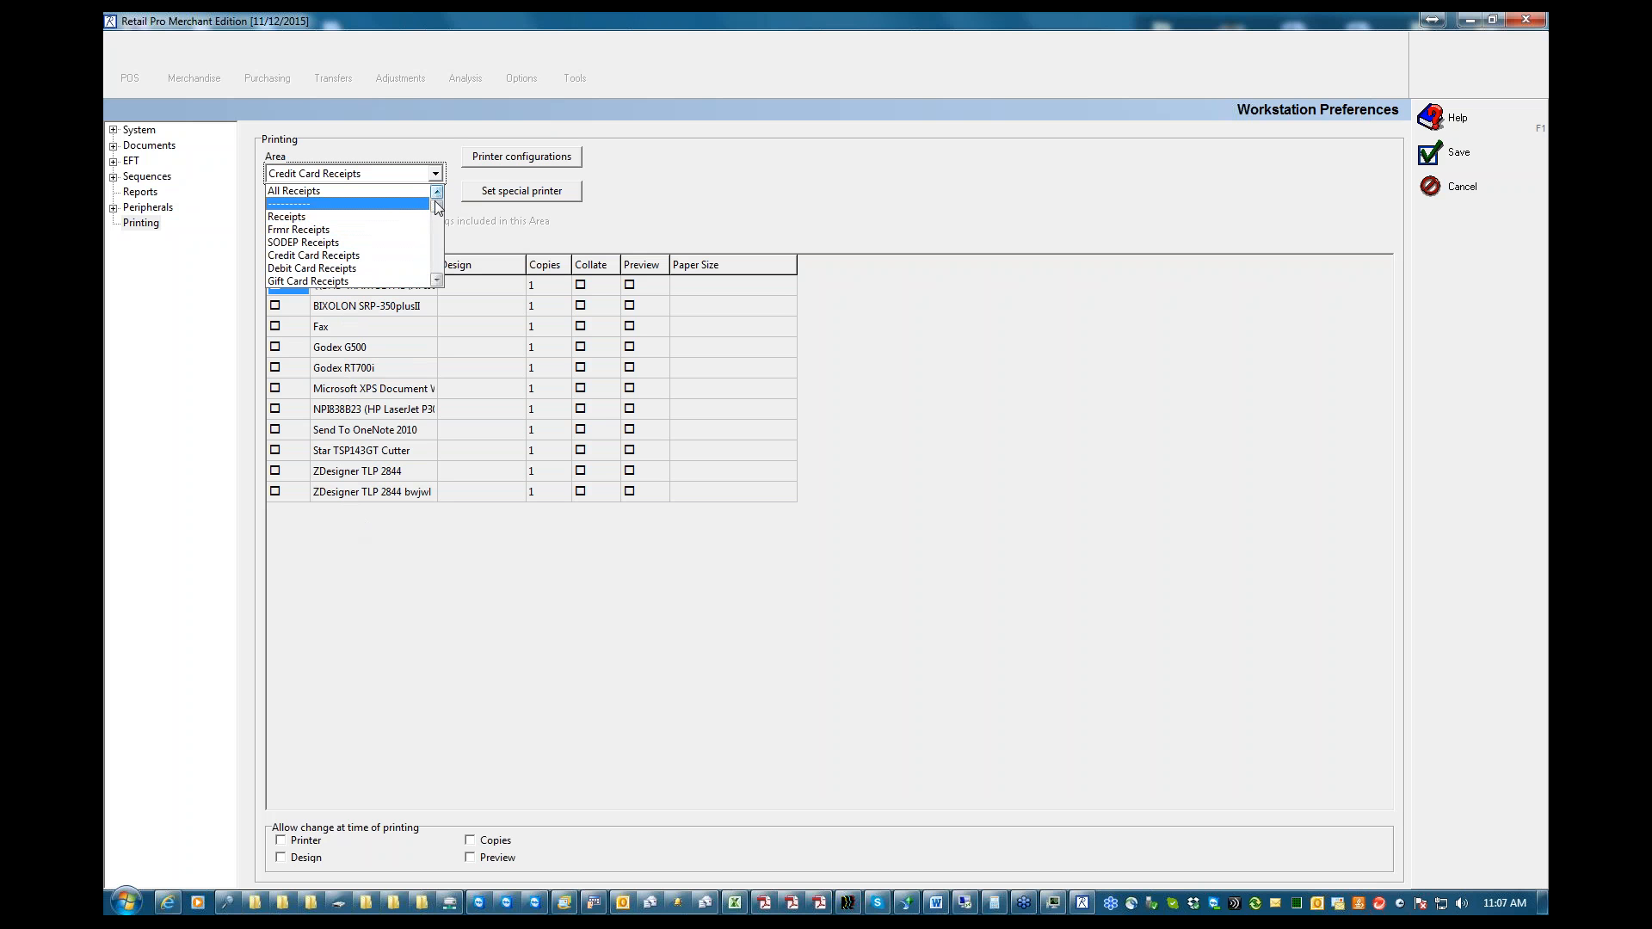
click(389, 191)
Set the area in the Printing preferences to Inventory Tags
click(435, 174)
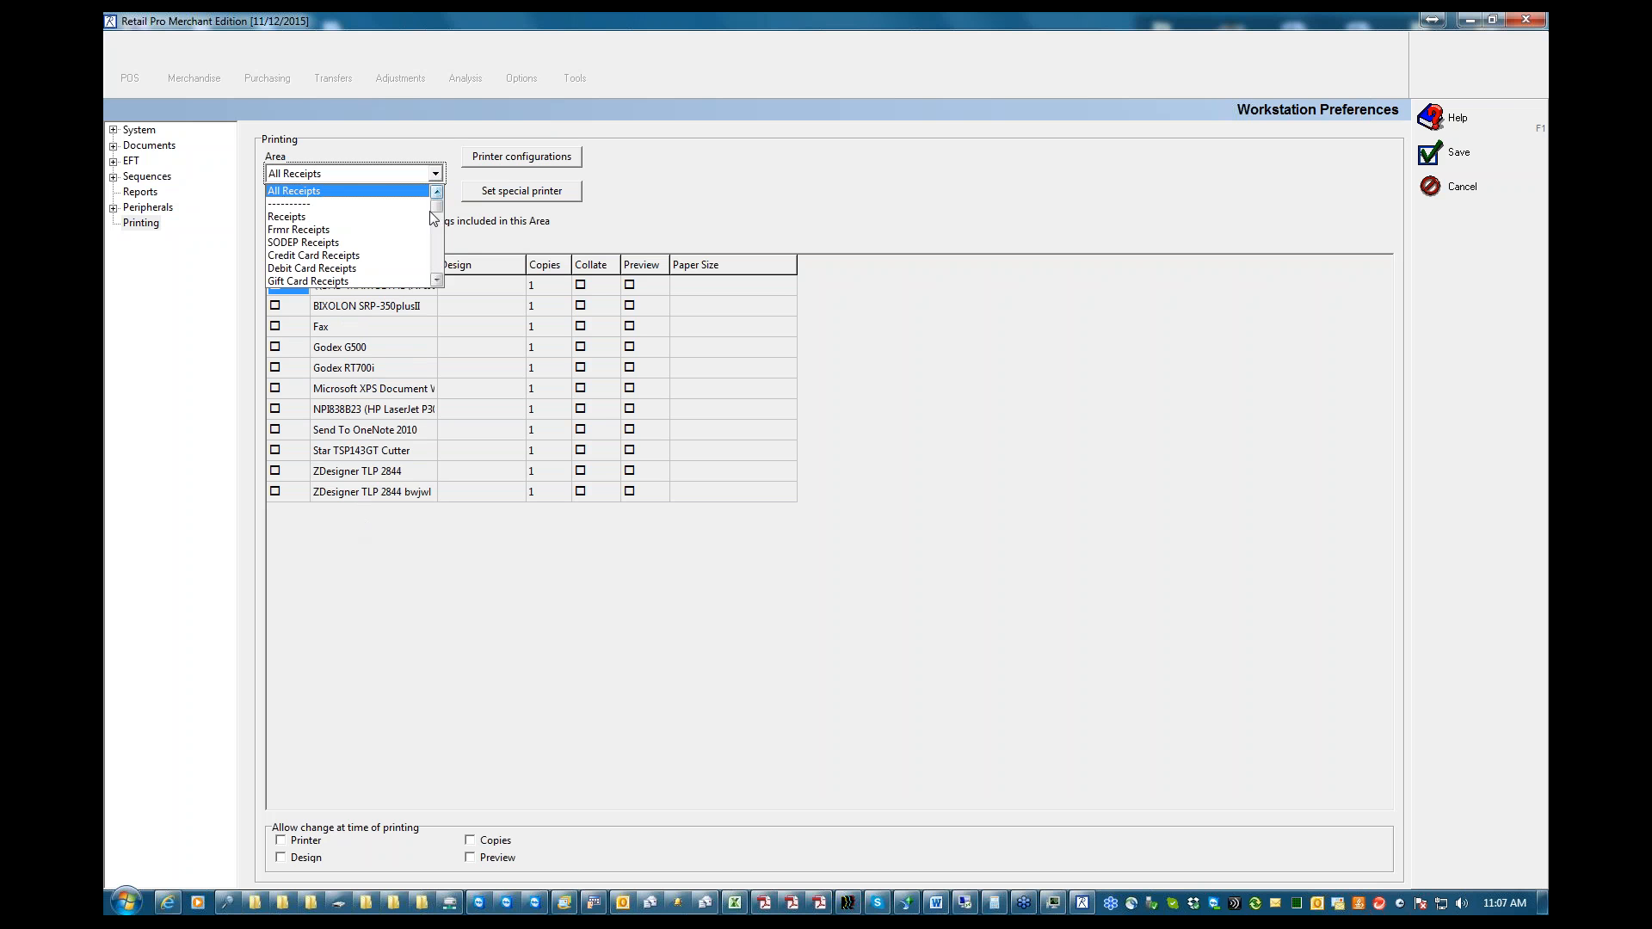
click(437, 280)
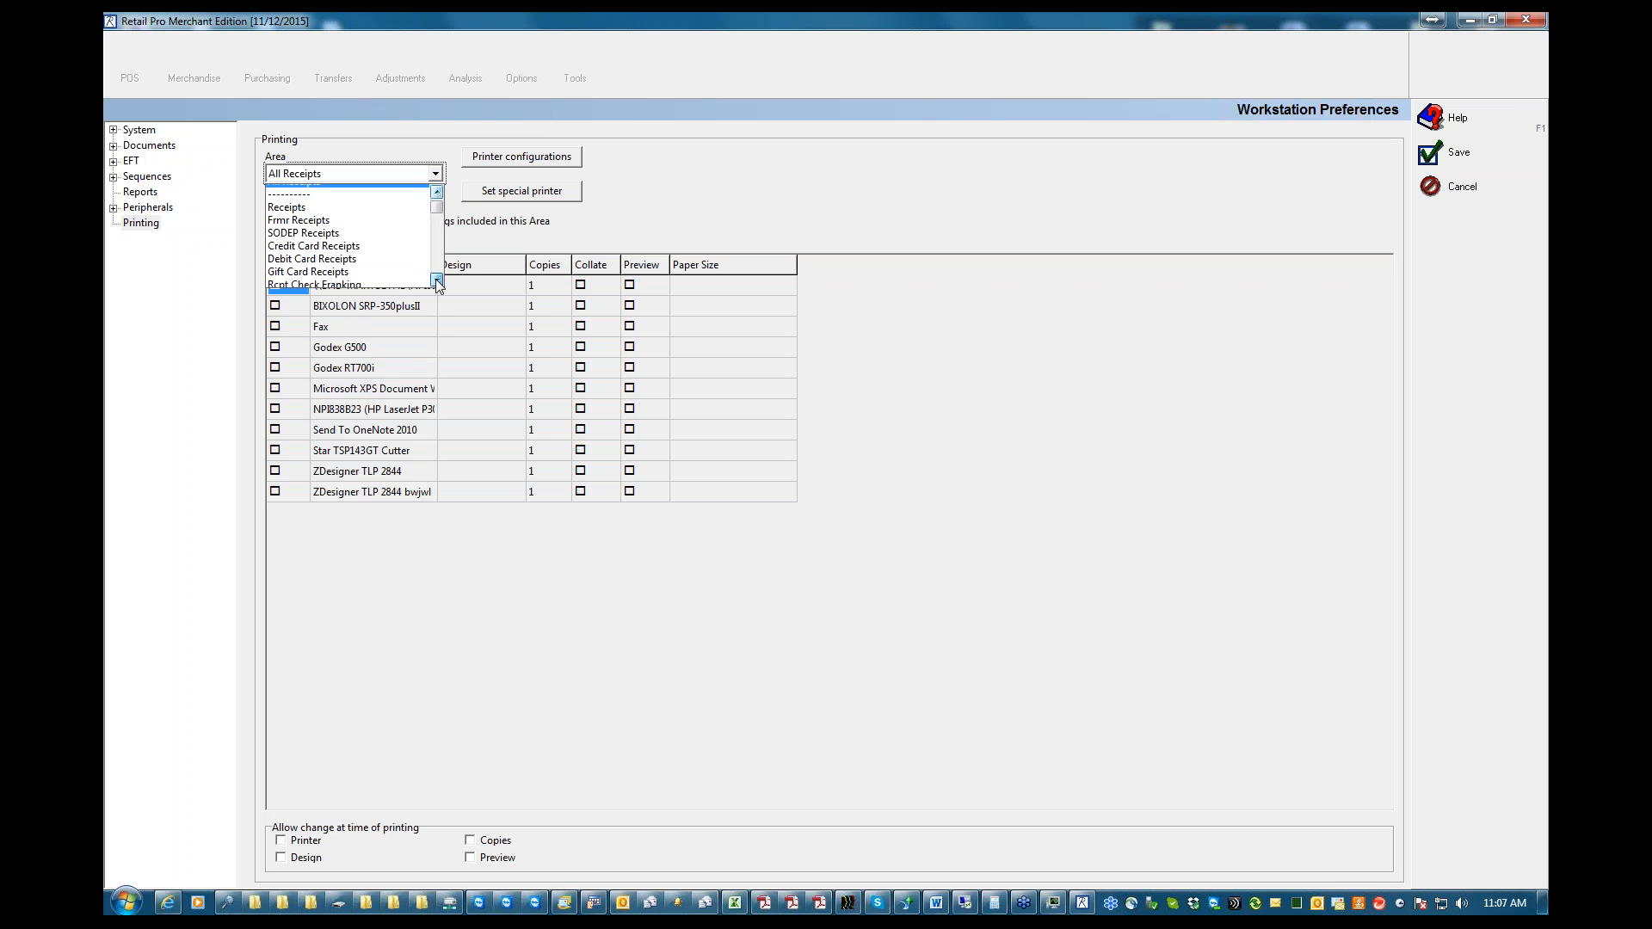
click(437, 281)
click(438, 281)
click(438, 280)
click(437, 280)
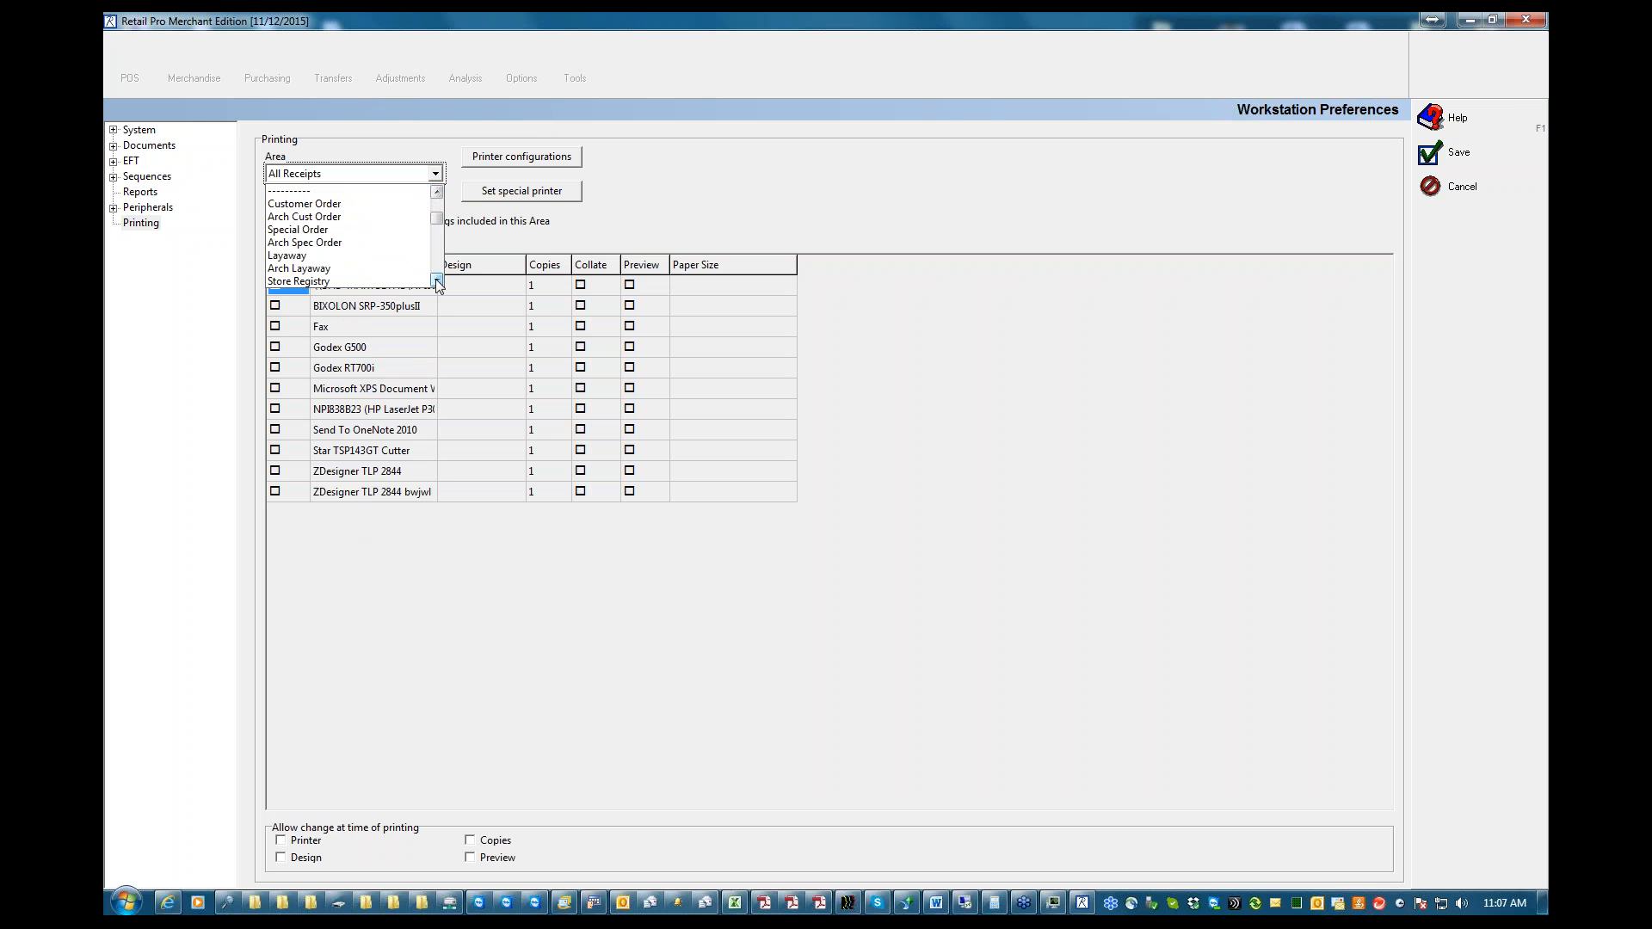
click(437, 280)
click(437, 280)
click(437, 281)
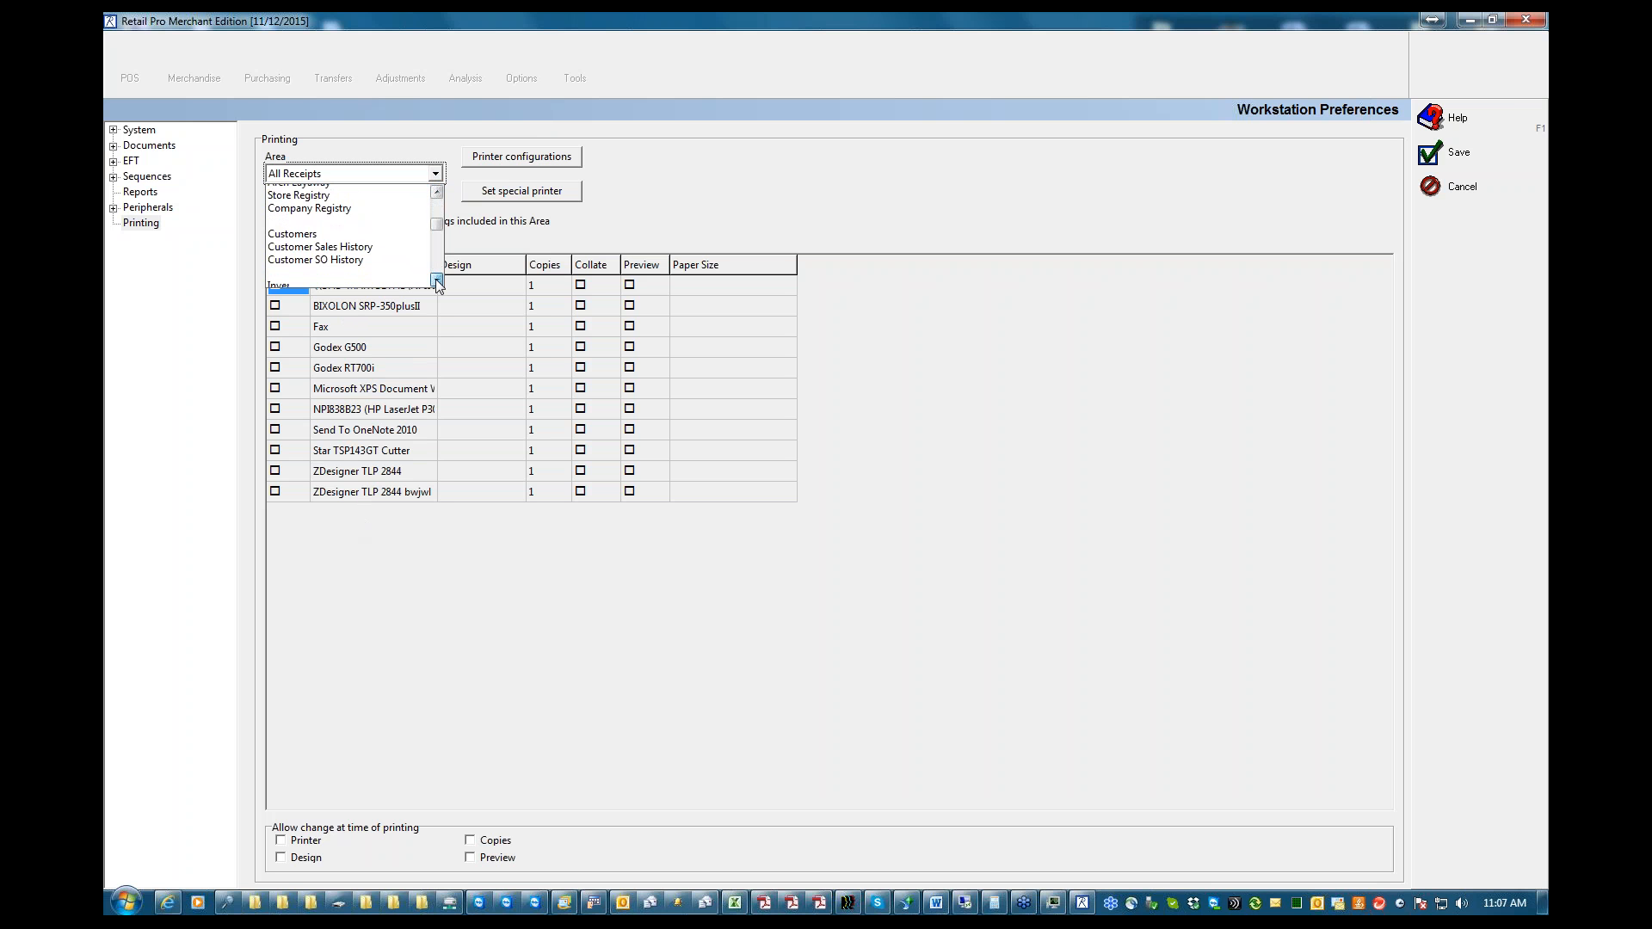
click(438, 281)
click(437, 281)
click(438, 280)
click(437, 280)
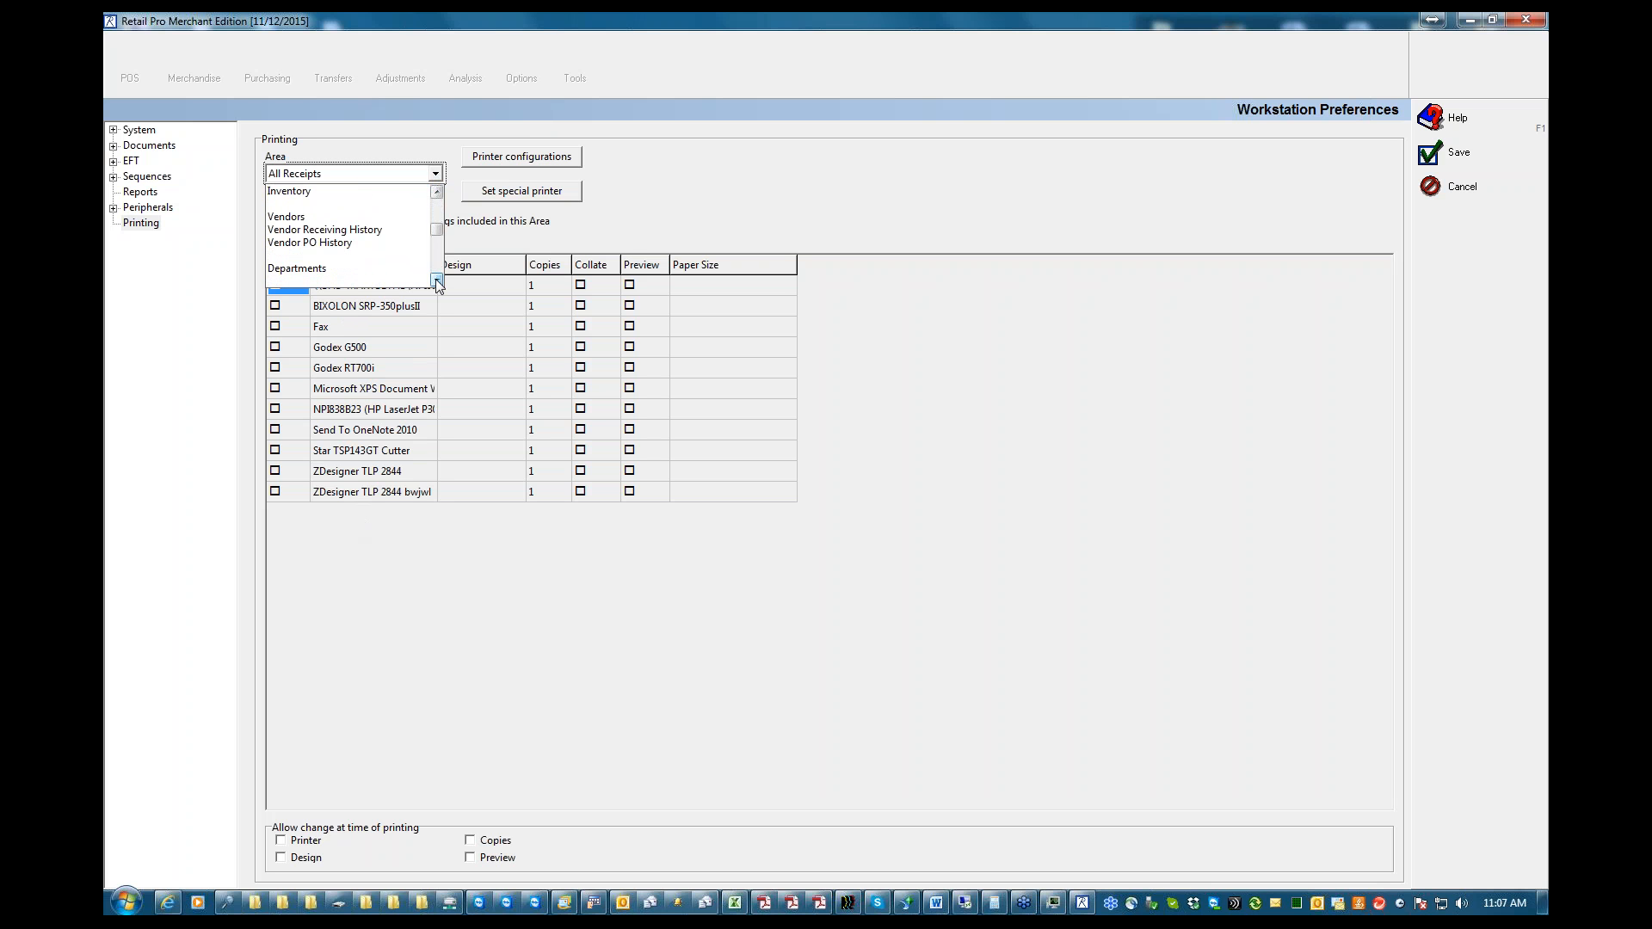
click(437, 280)
click(437, 280)
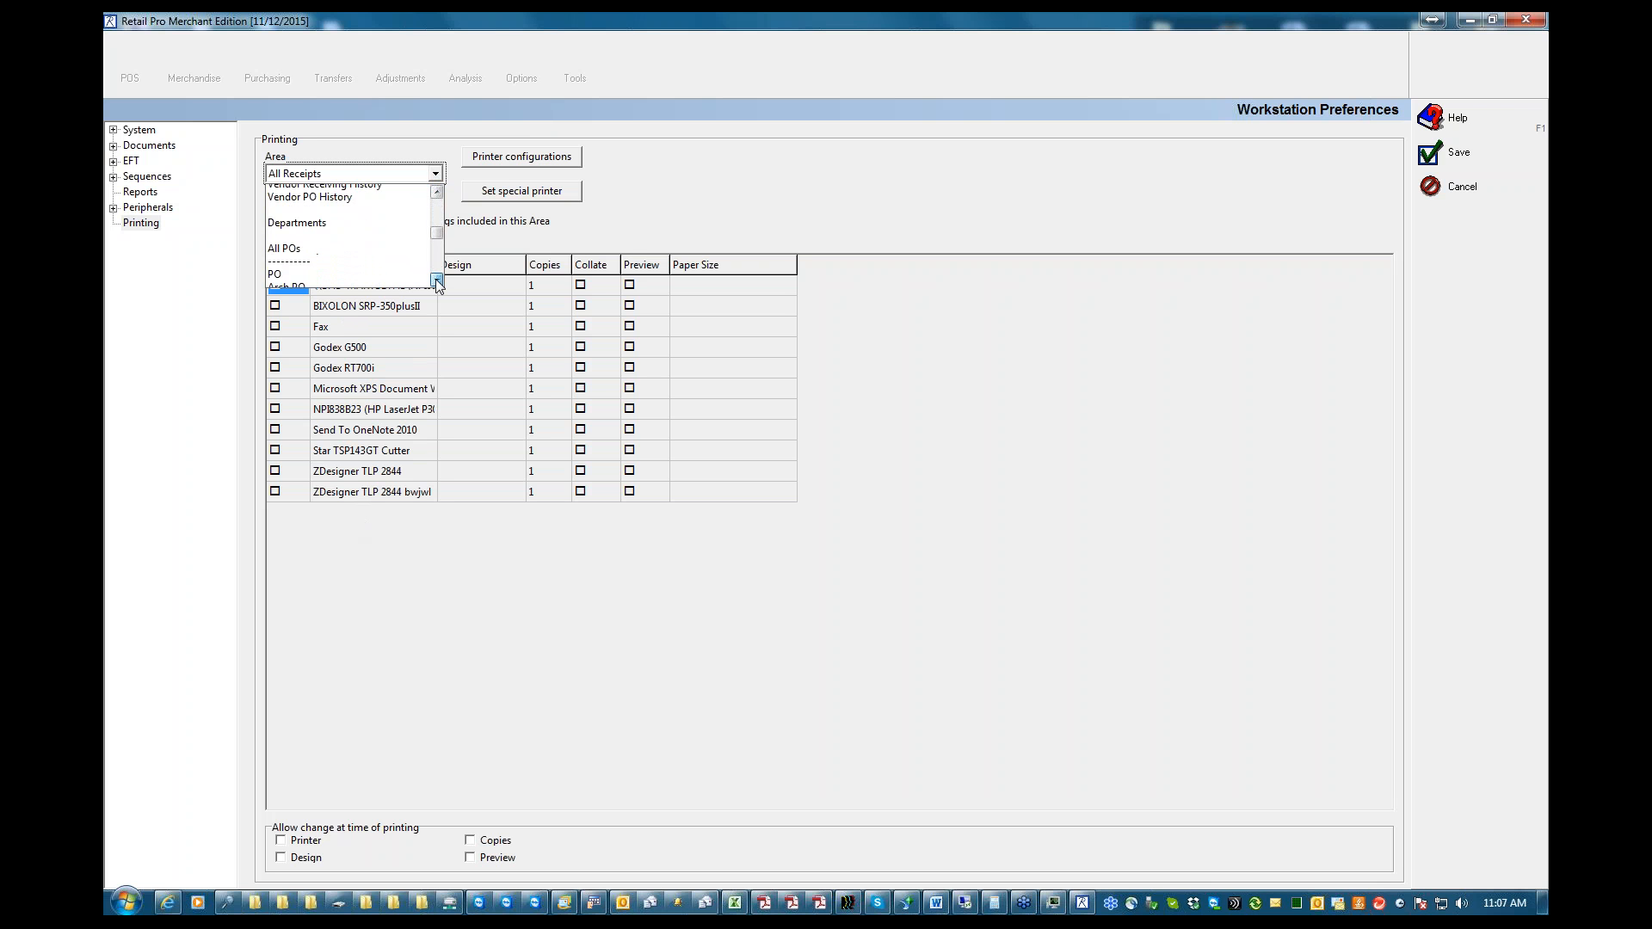
click(437, 281)
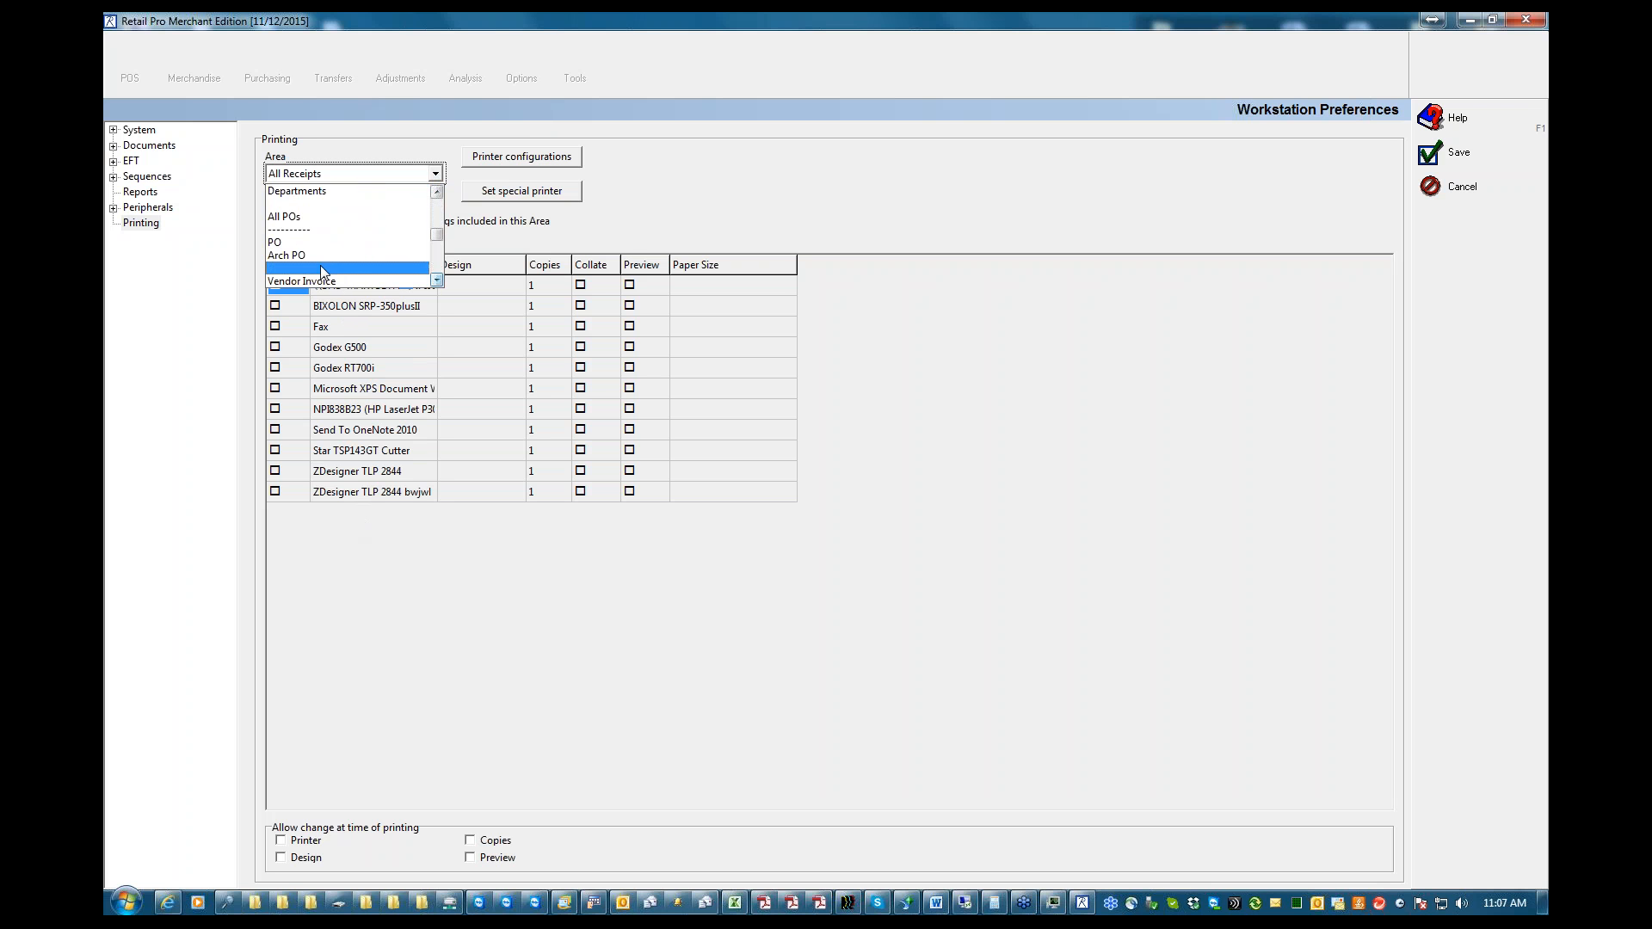
click(437, 281)
click(438, 280)
click(437, 280)
click(437, 280)
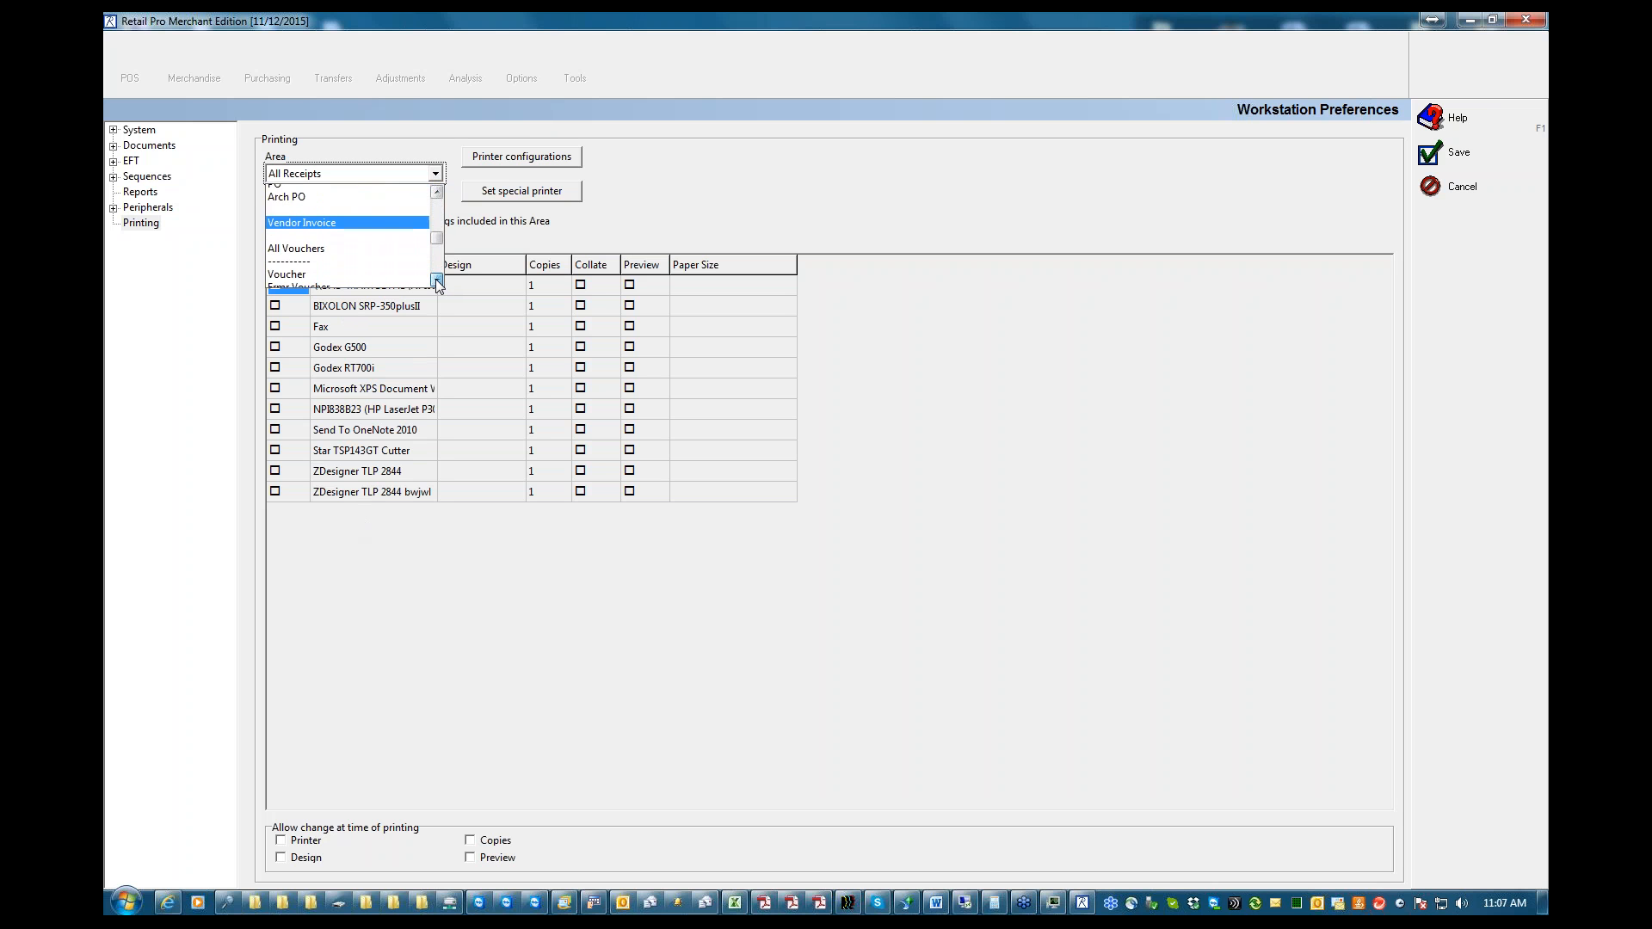
click(438, 281)
click(437, 281)
click(437, 280)
click(437, 281)
click(437, 281)
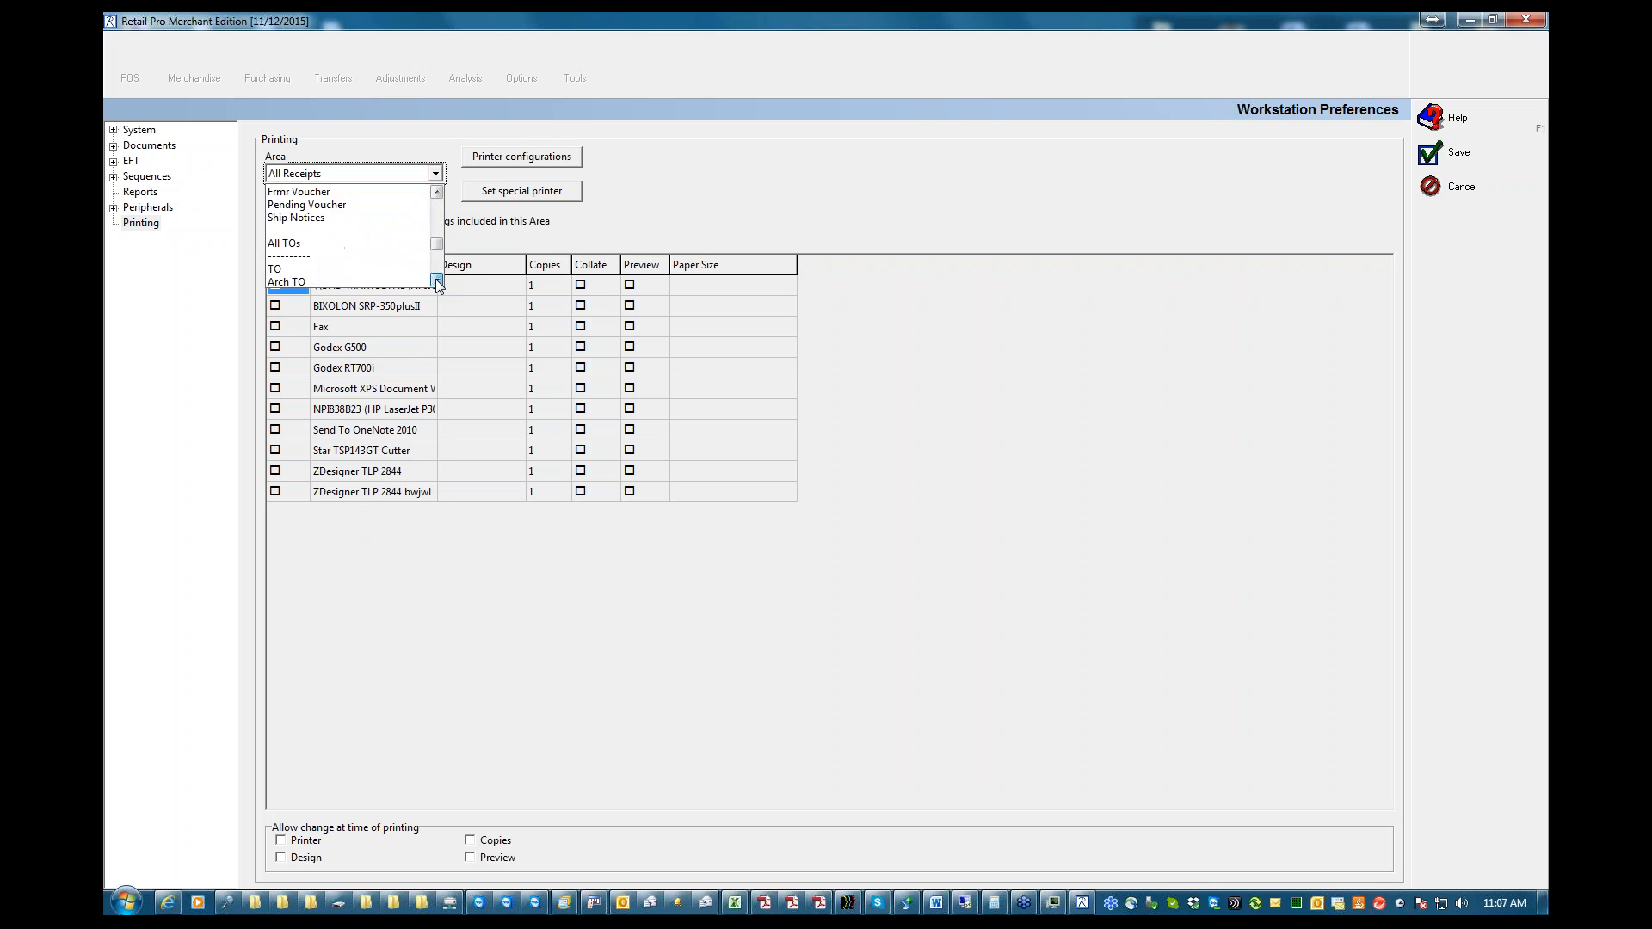
click(437, 280)
click(437, 280)
click(438, 280)
click(437, 280)
click(437, 280)
click(437, 281)
click(437, 281)
click(437, 281)
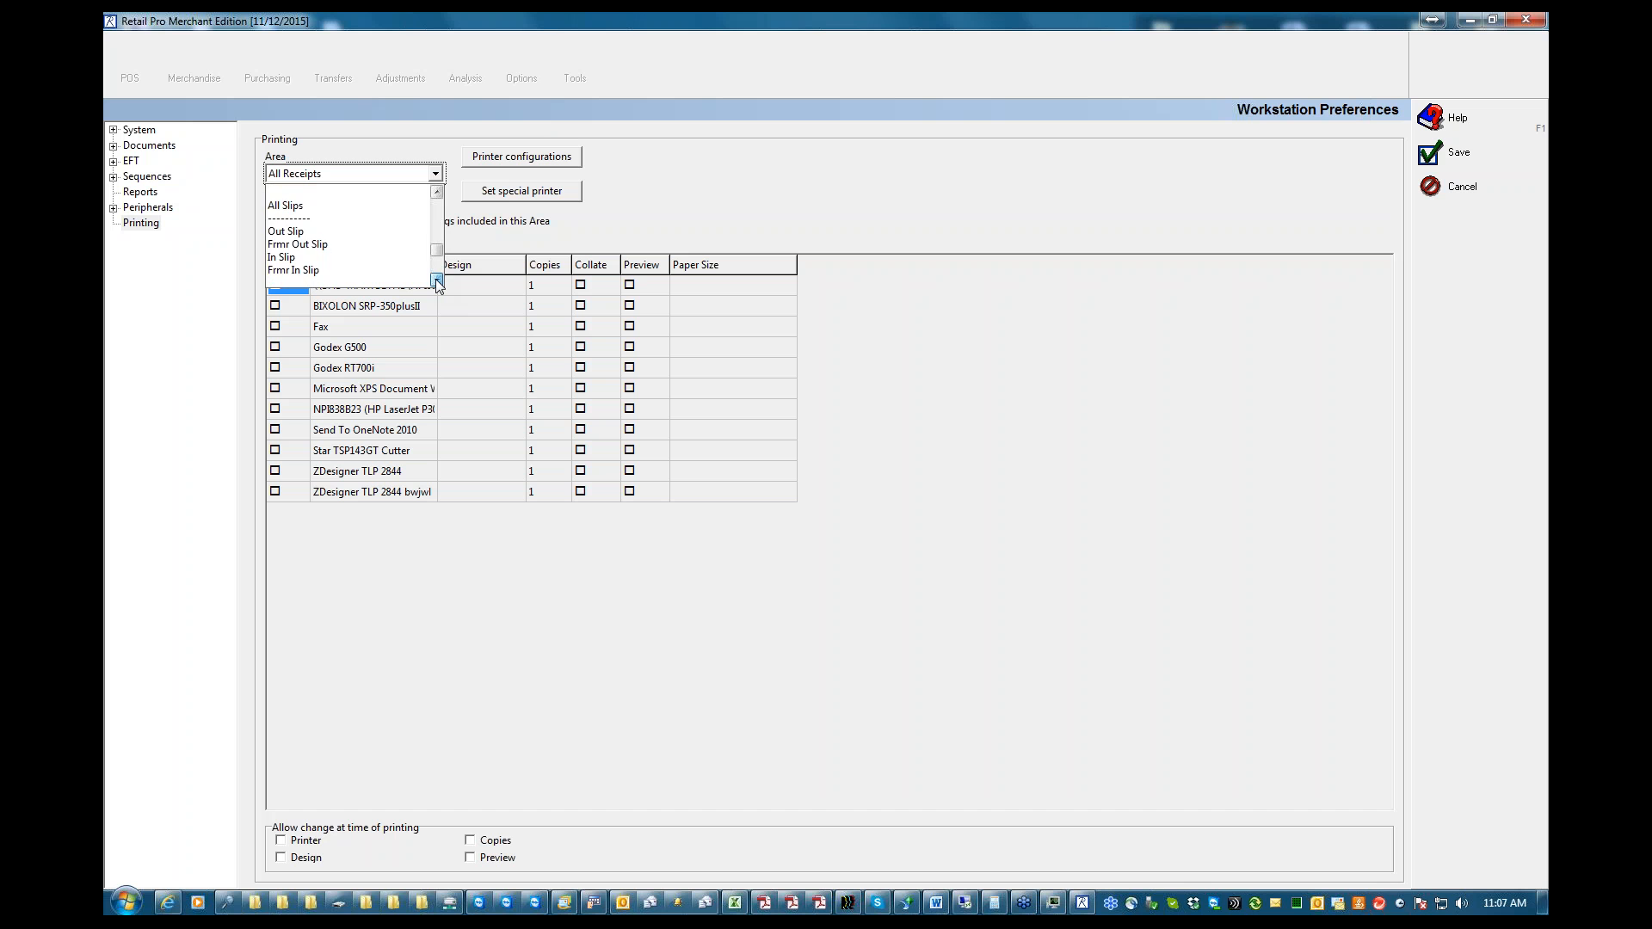
click(437, 280)
click(437, 280)
click(437, 281)
click(437, 281)
click(437, 281)
click(438, 281)
click(438, 280)
click(437, 281)
click(437, 281)
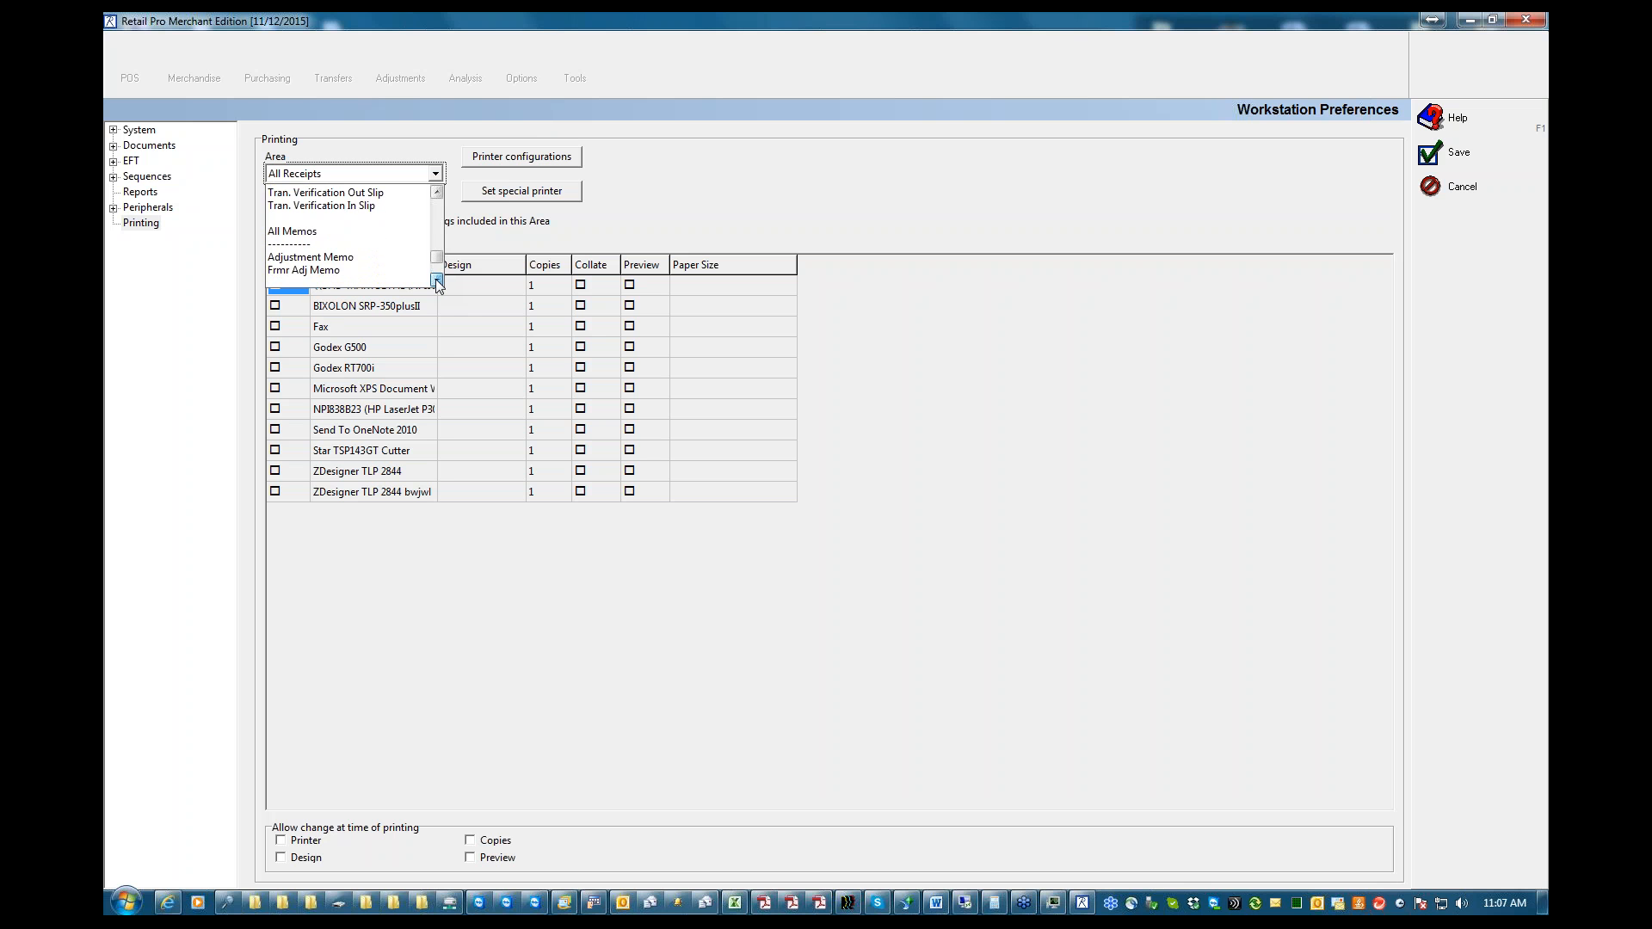
click(437, 281)
click(437, 281)
click(438, 280)
click(437, 280)
click(437, 280)
click(438, 281)
click(438, 280)
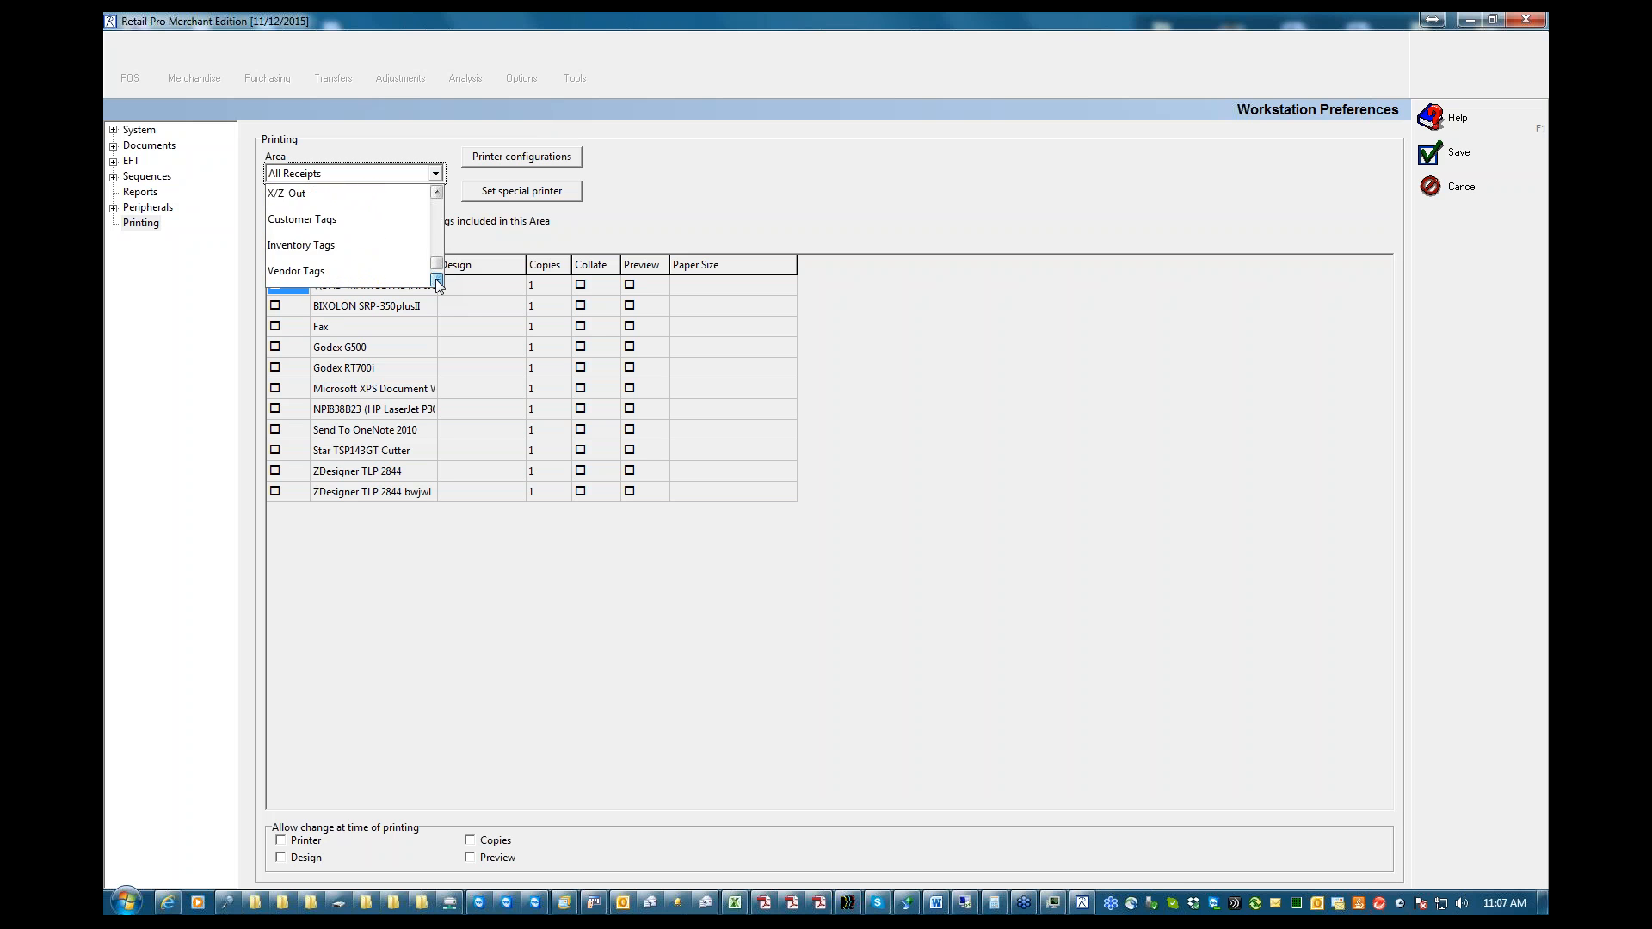
click(437, 281)
click(437, 280)
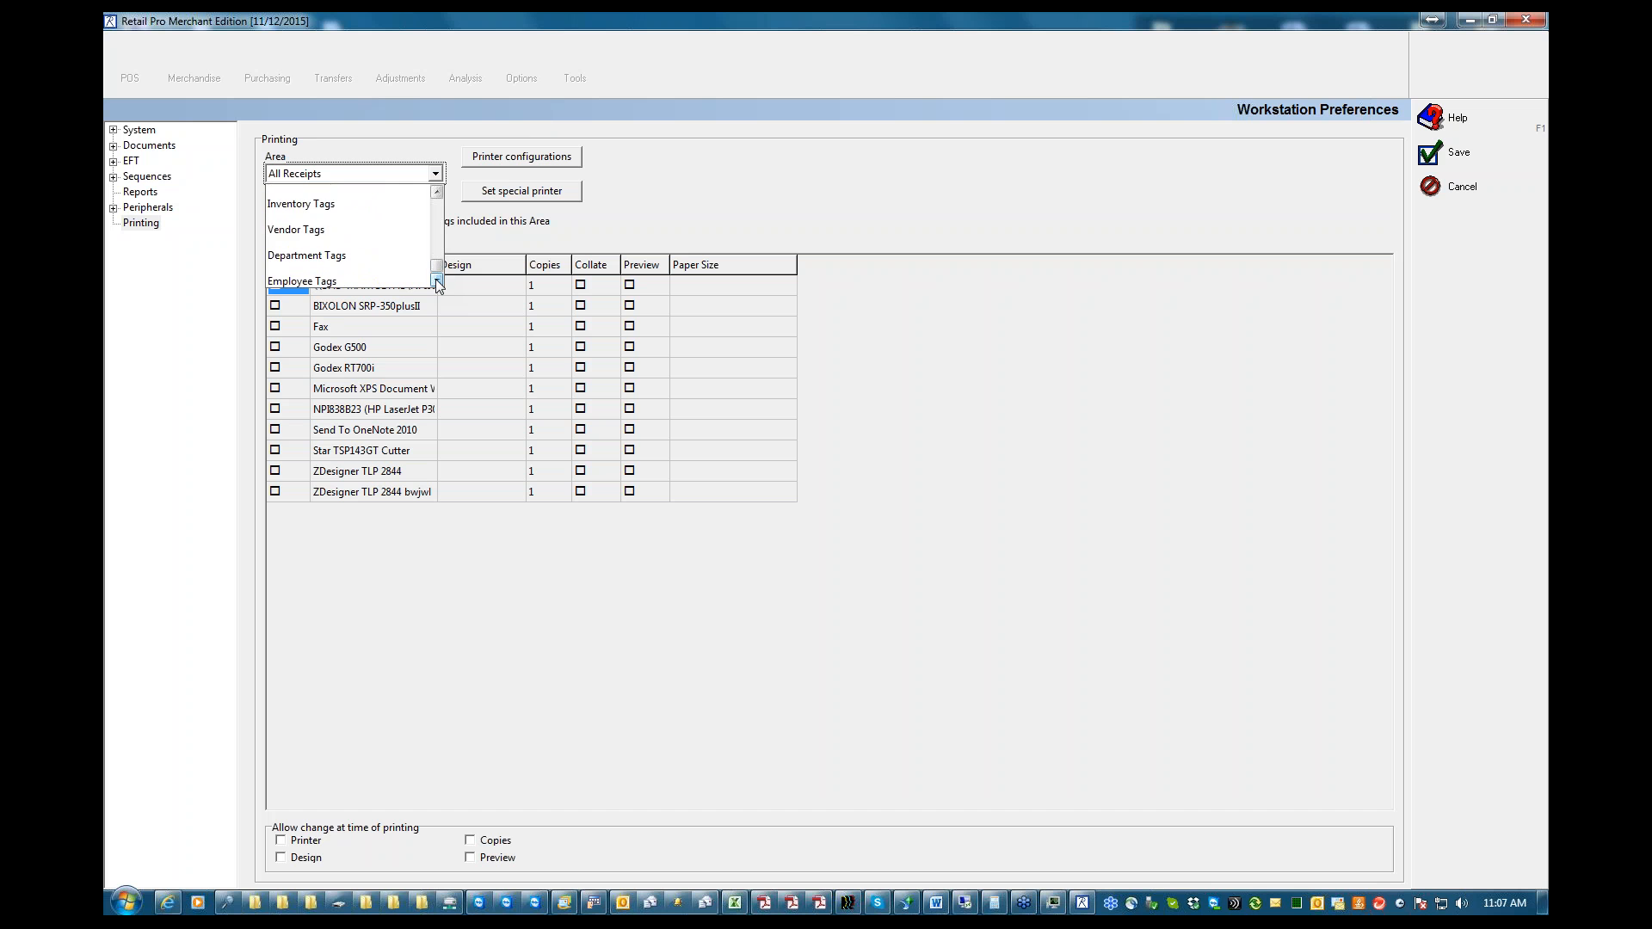
click(312, 206)
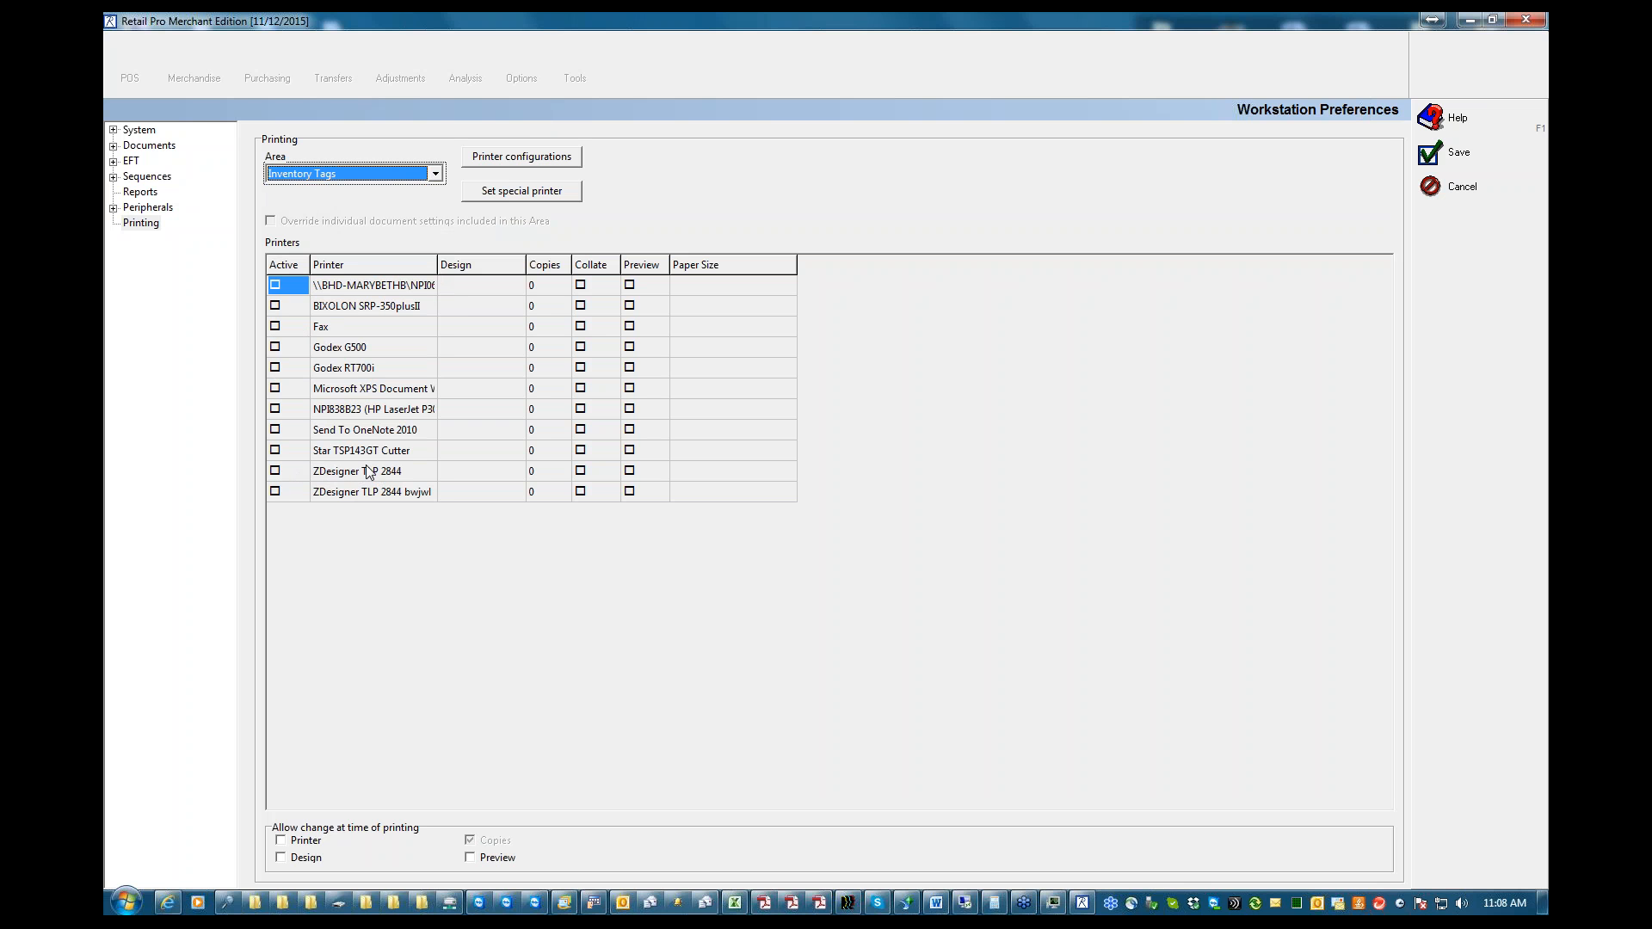
Activate the ZDesigner TLP 2844 printer for inventory tags and allow changing the printer at time of printing
click(275, 475)
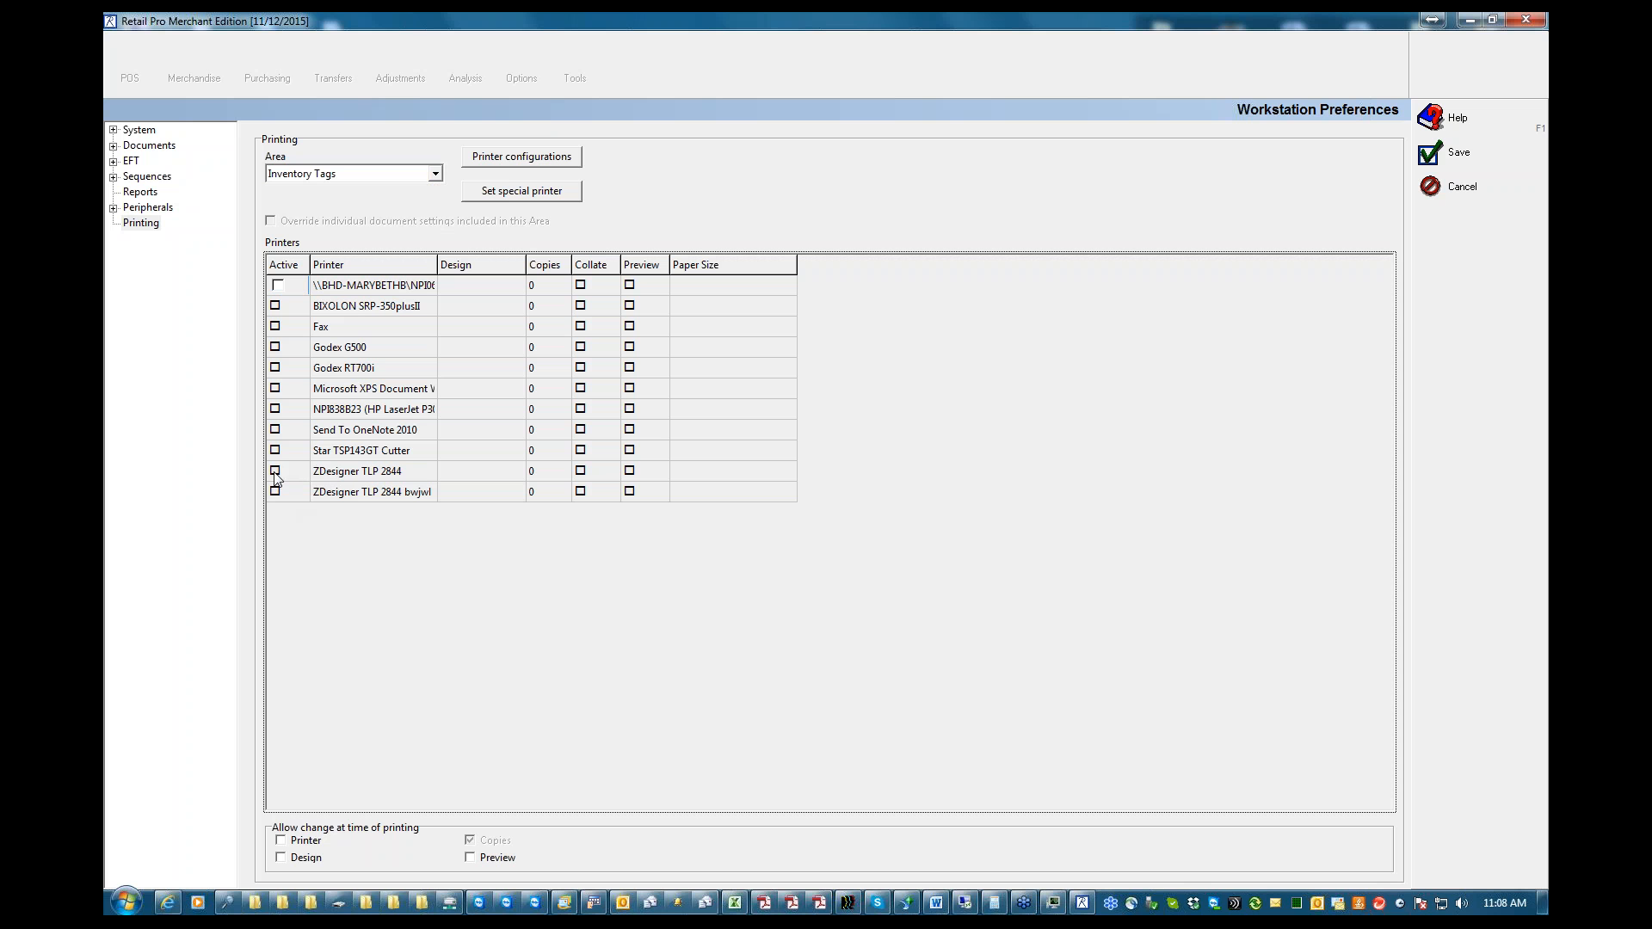
click(276, 472)
click(282, 841)
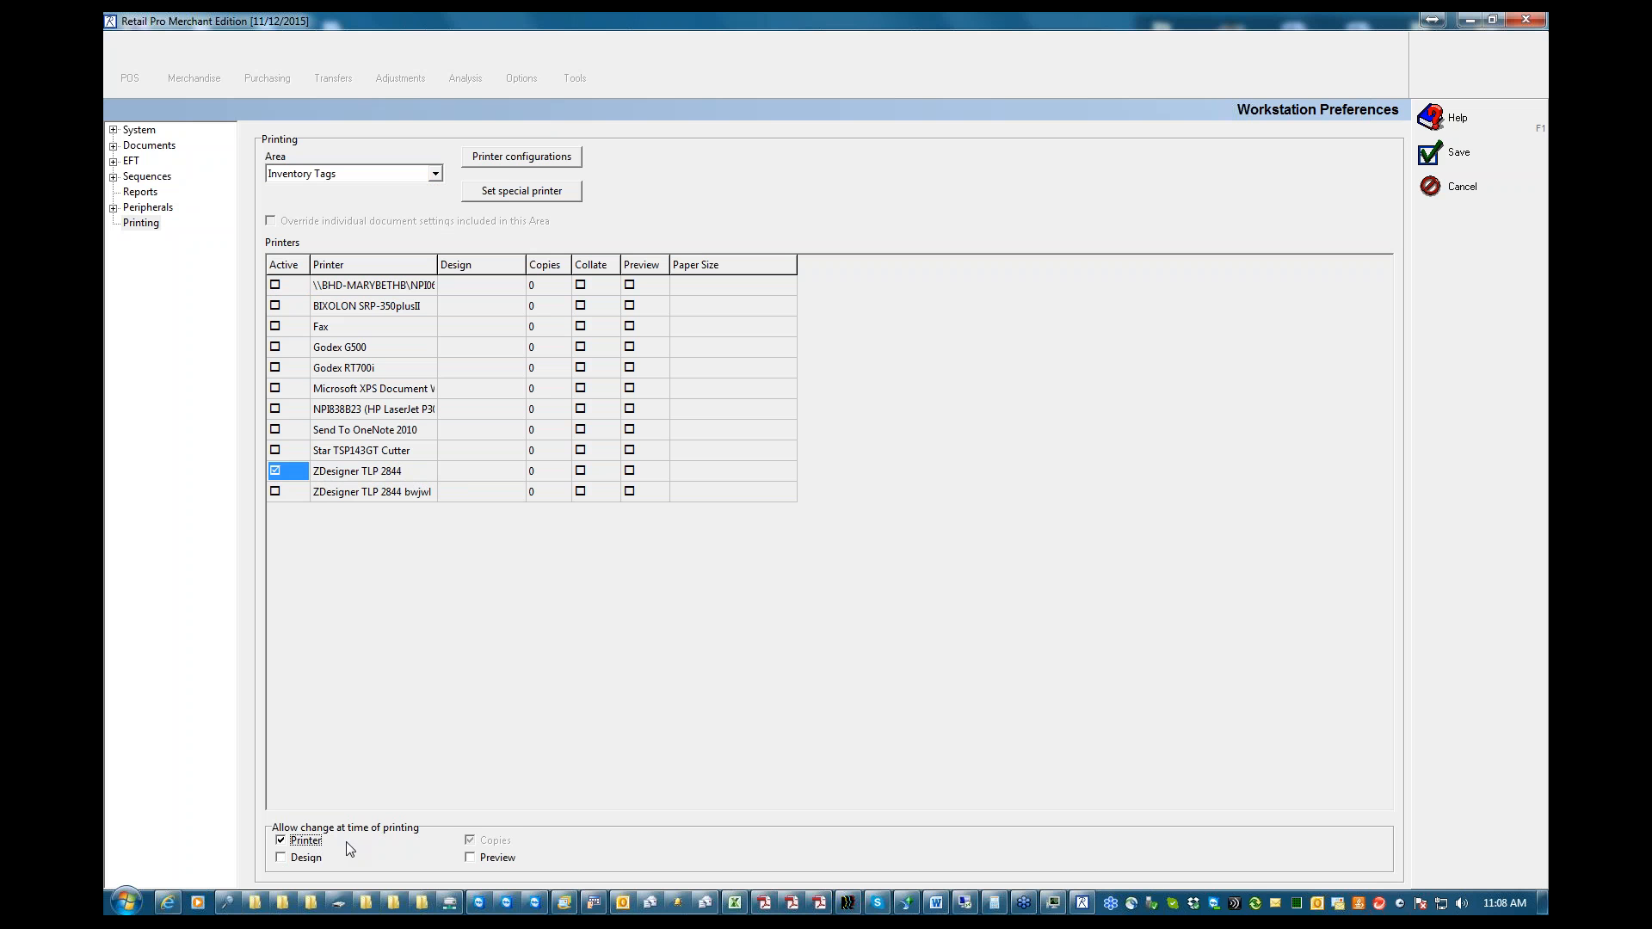
click(358, 471)
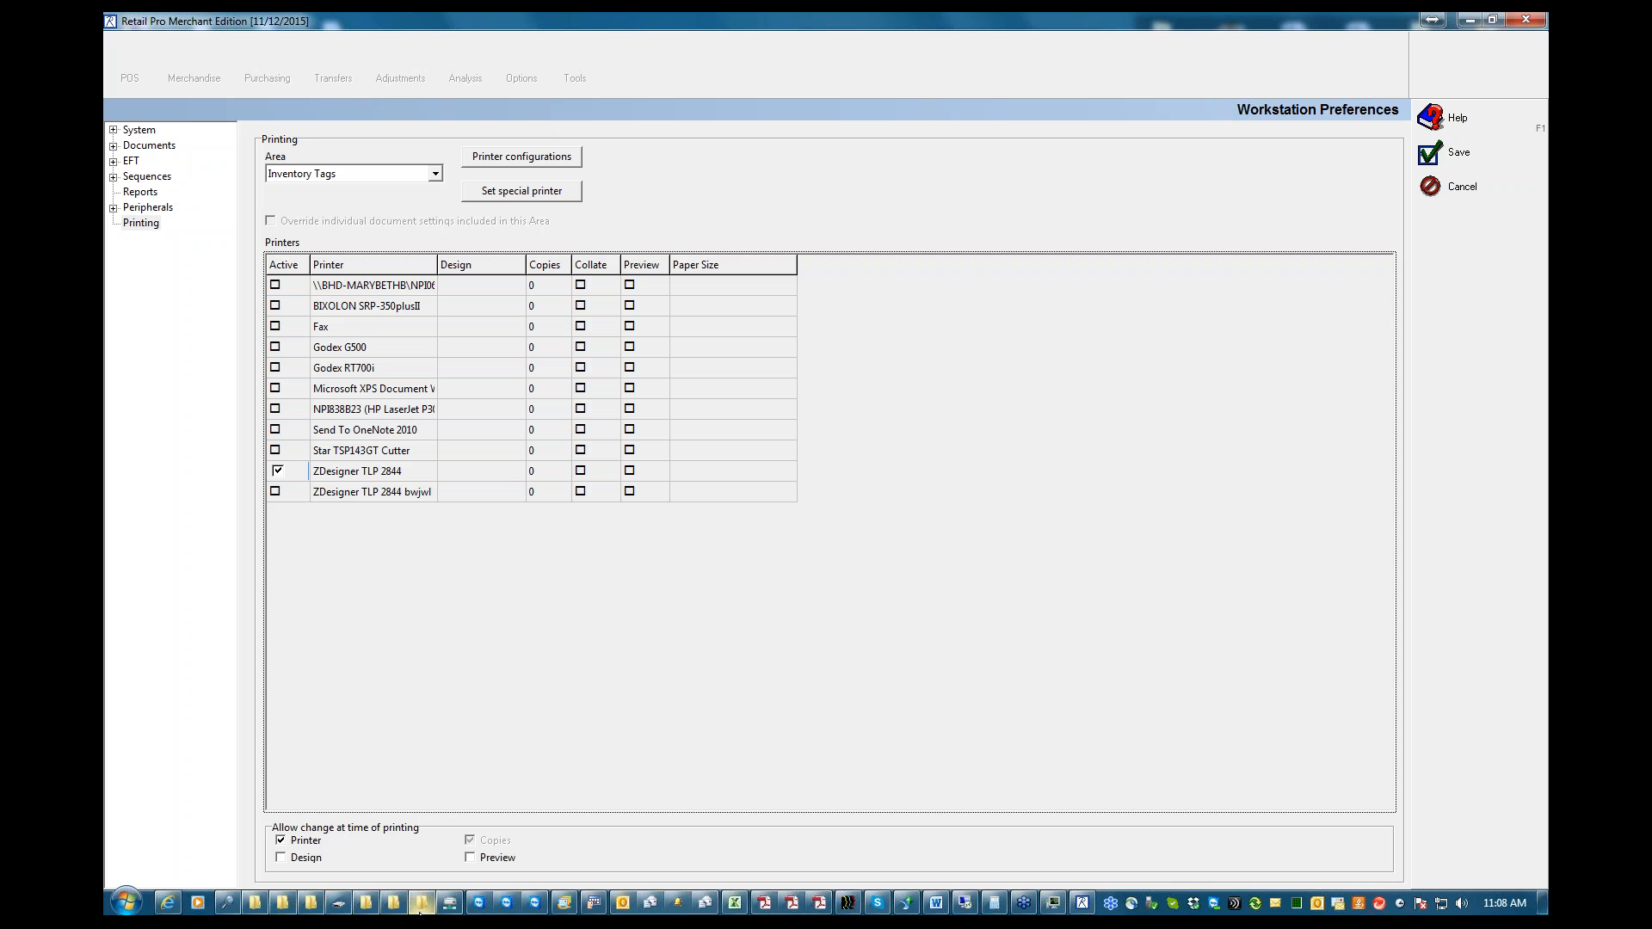
Assign the !SFGfull design to the ZDesigner TLP 2844 printer and allow changing the design at time of printing
click(514, 473)
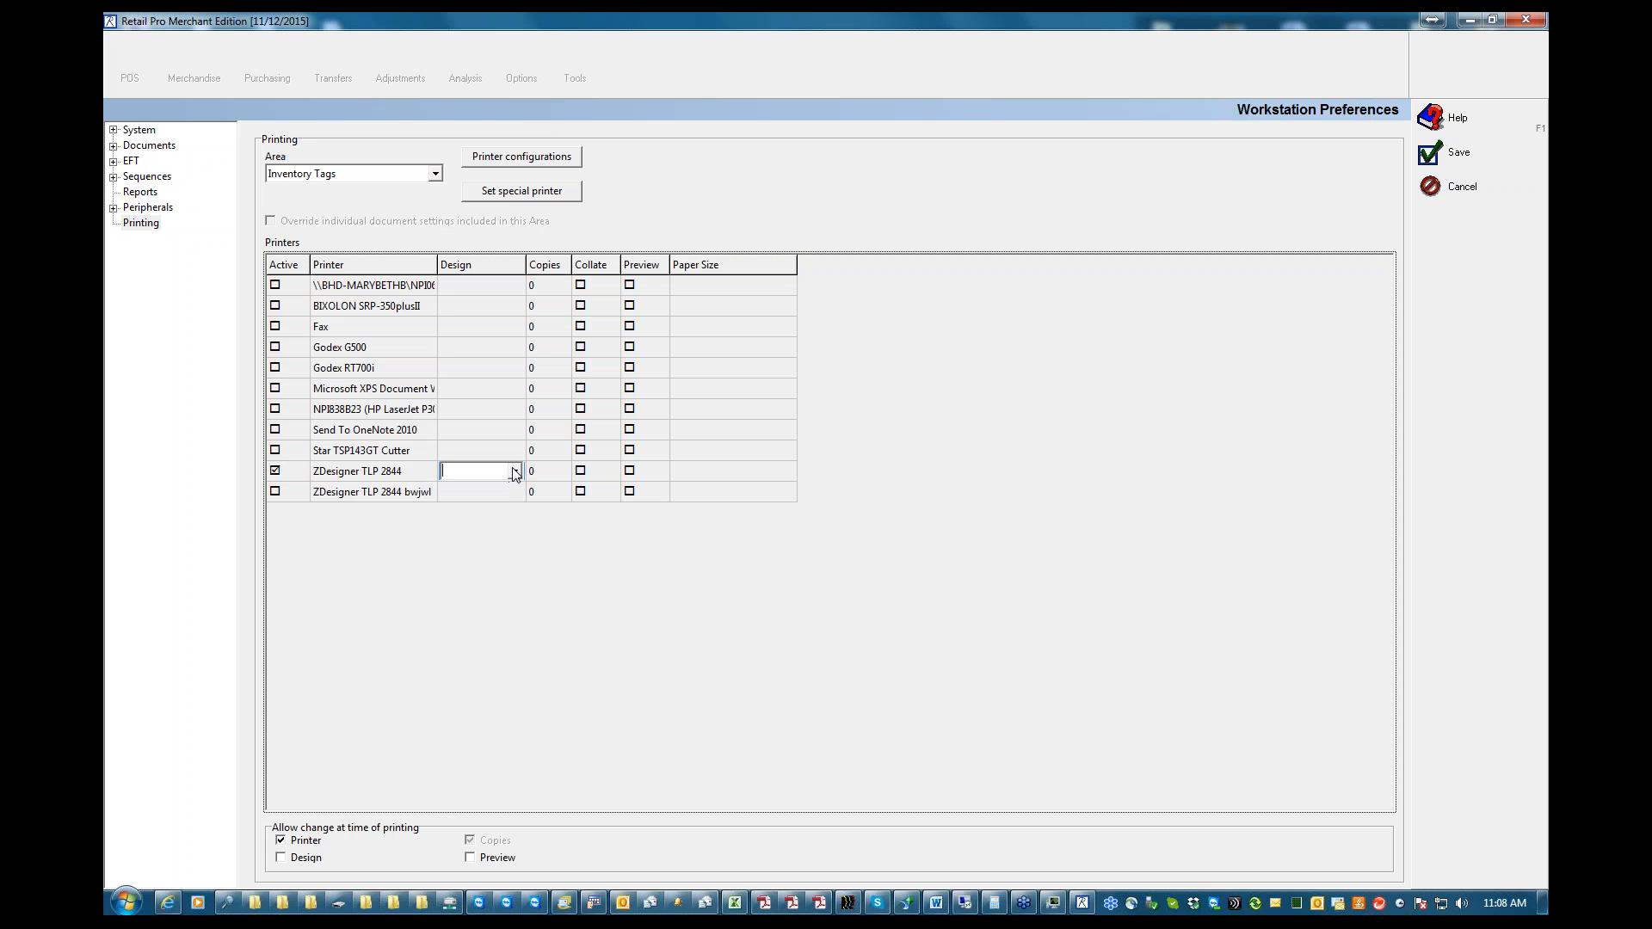
click(515, 472)
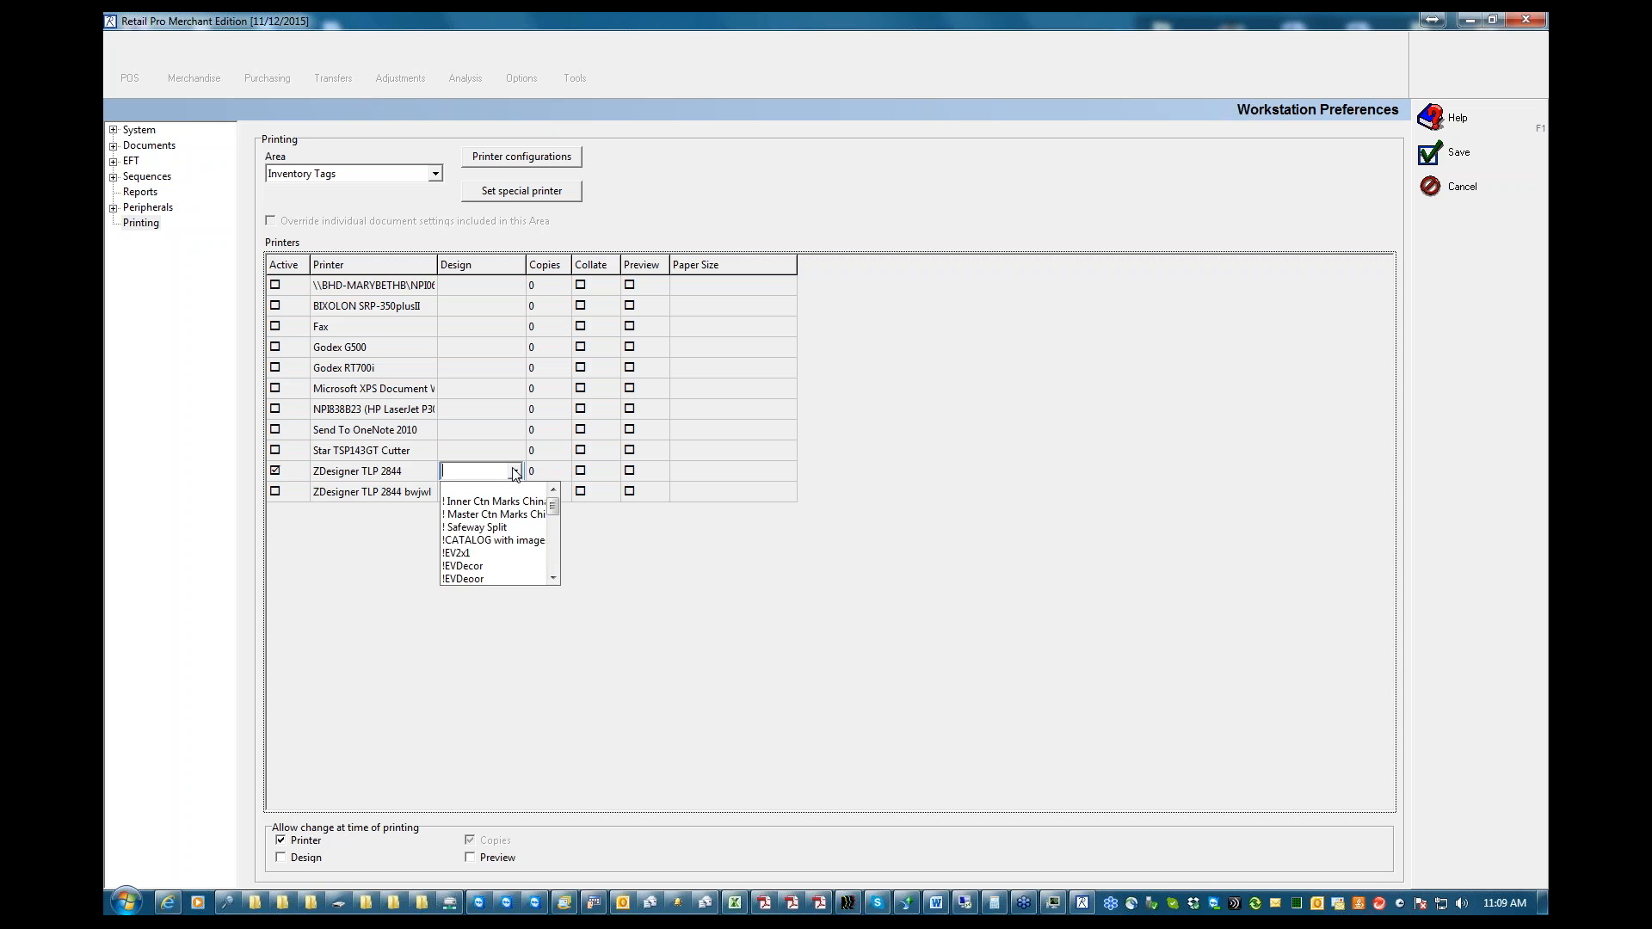
click(554, 579)
click(554, 580)
click(553, 579)
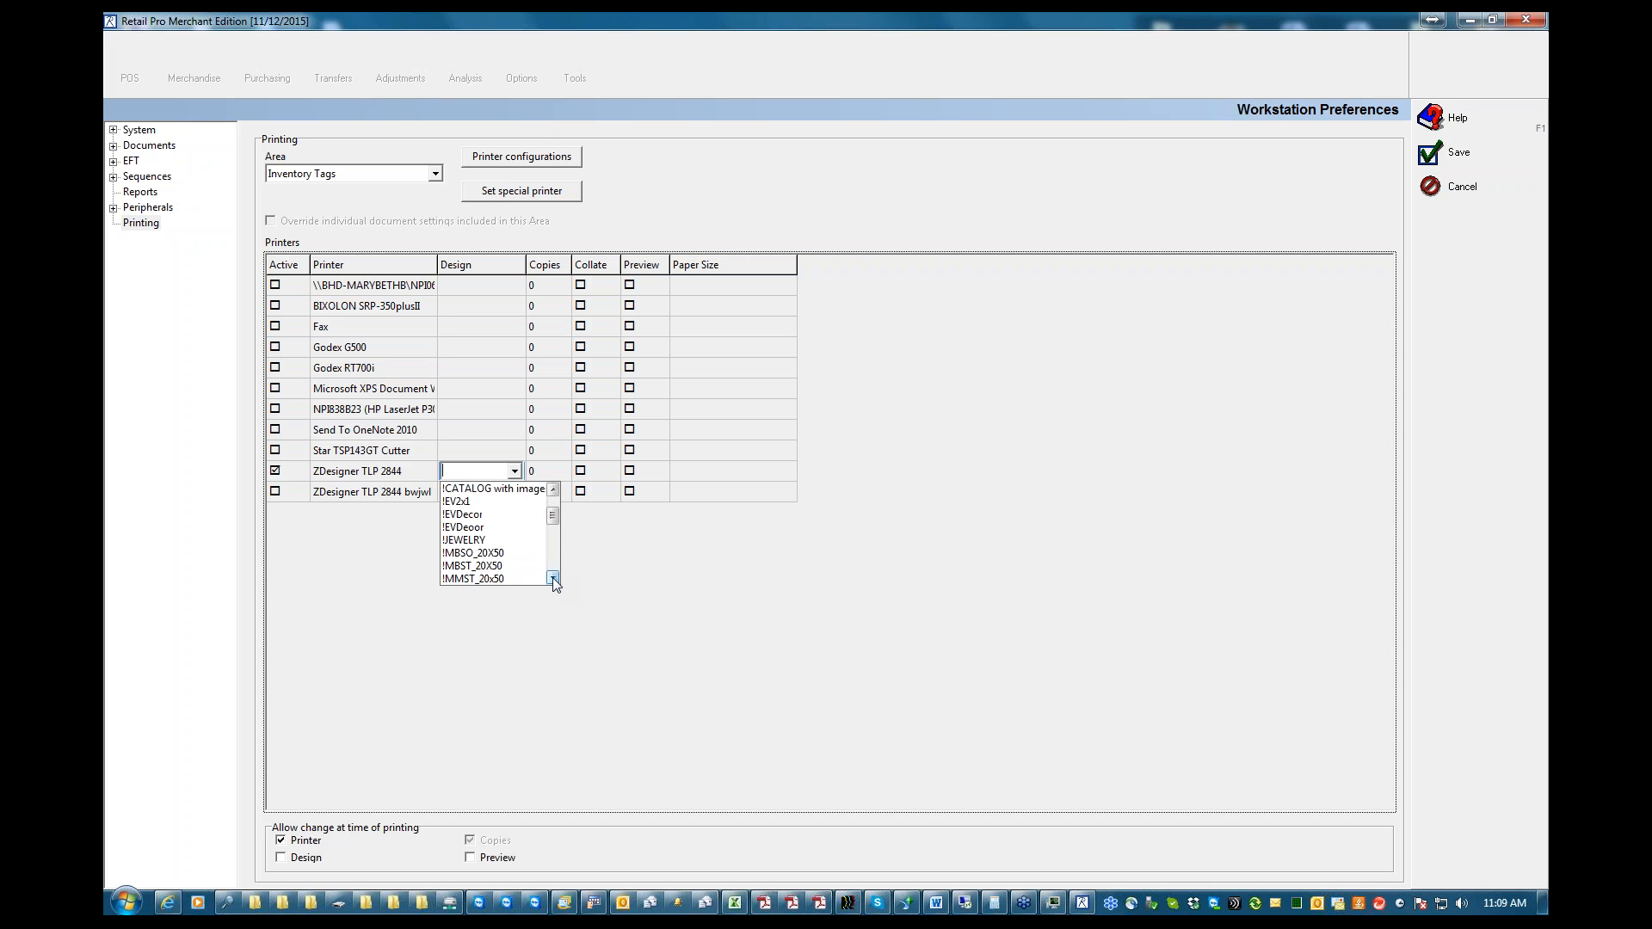
click(554, 579)
click(553, 579)
click(553, 580)
click(553, 579)
click(553, 579)
click(553, 579)
click(553, 579)
click(553, 579)
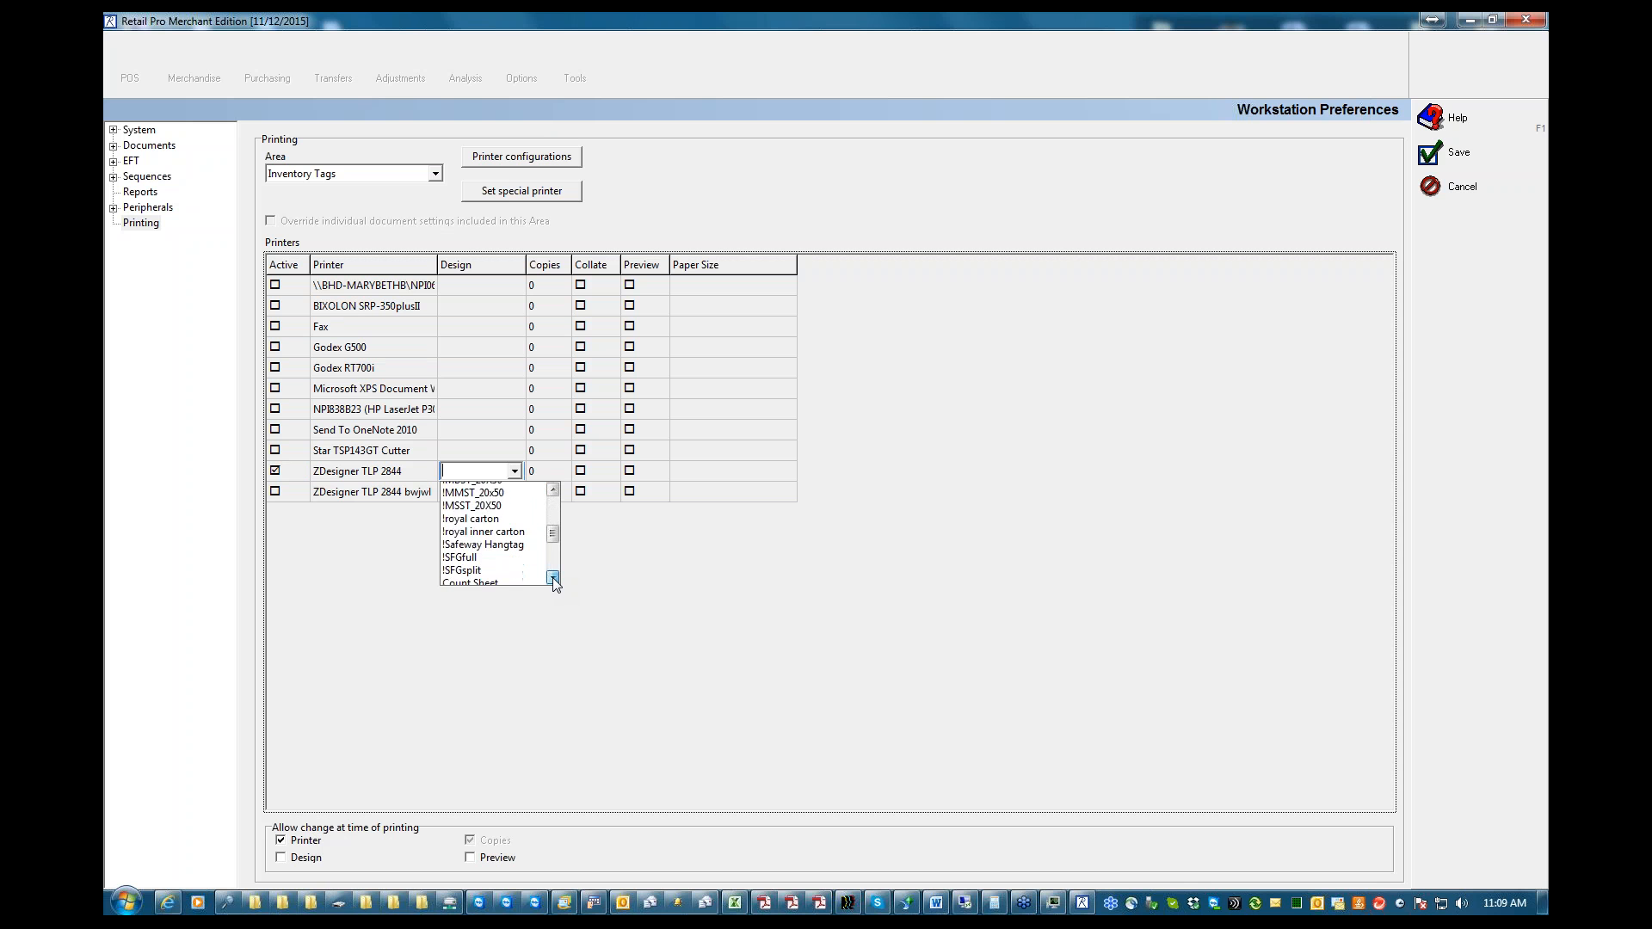
click(553, 579)
click(553, 579)
click(553, 579)
click(553, 579)
click(458, 510)
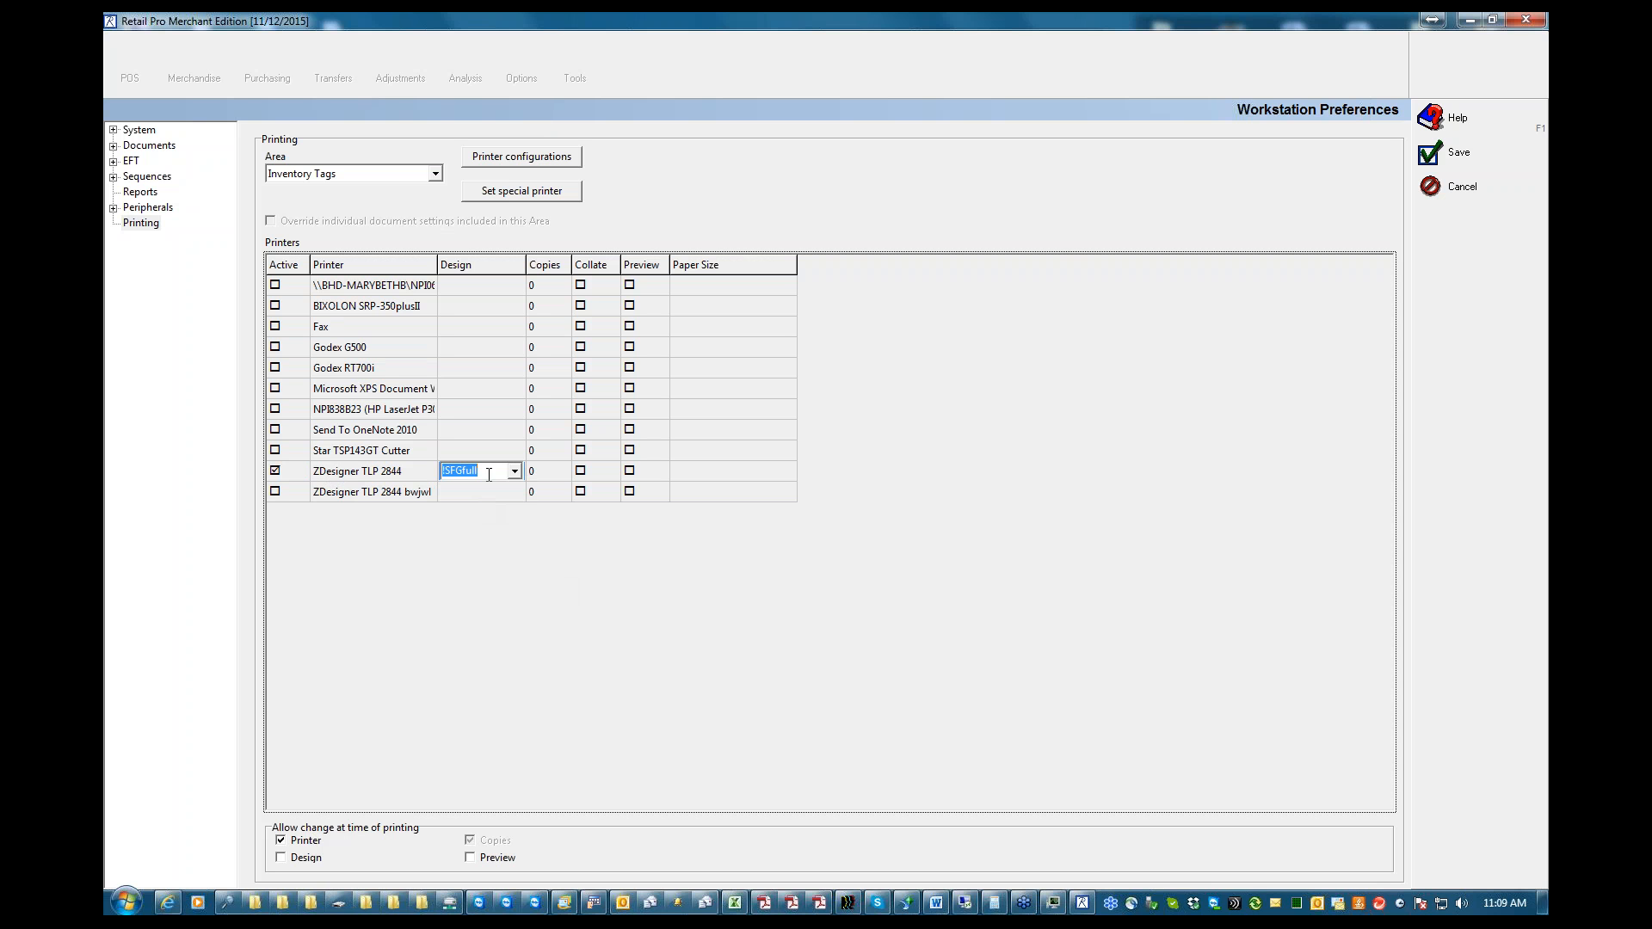
click(515, 472)
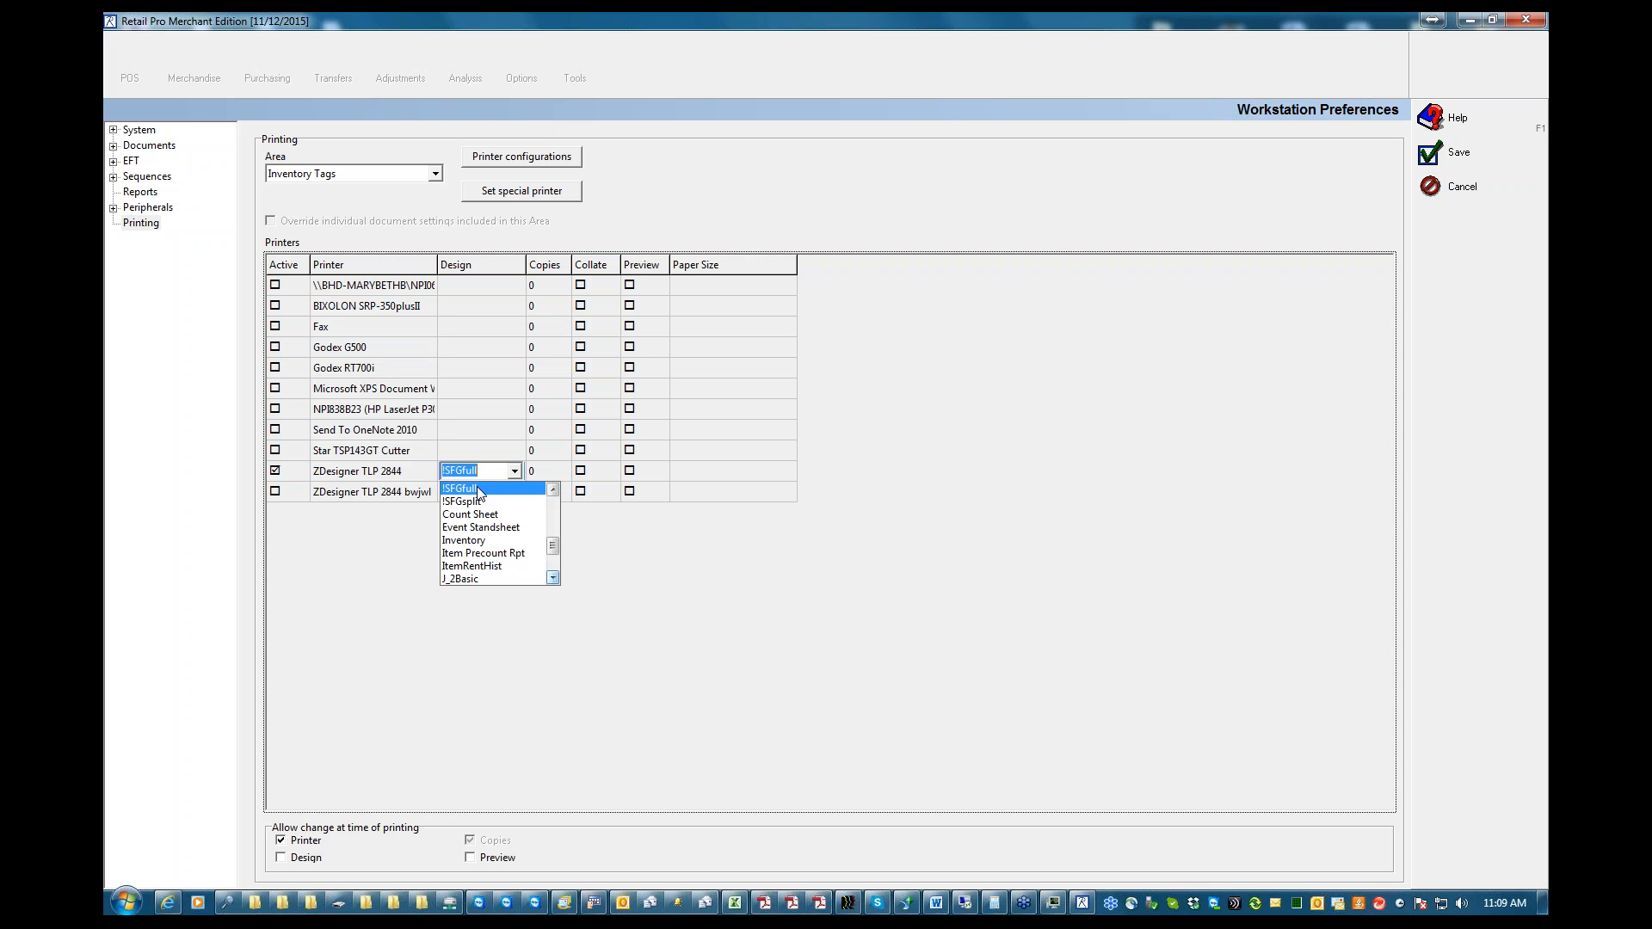
click(478, 471)
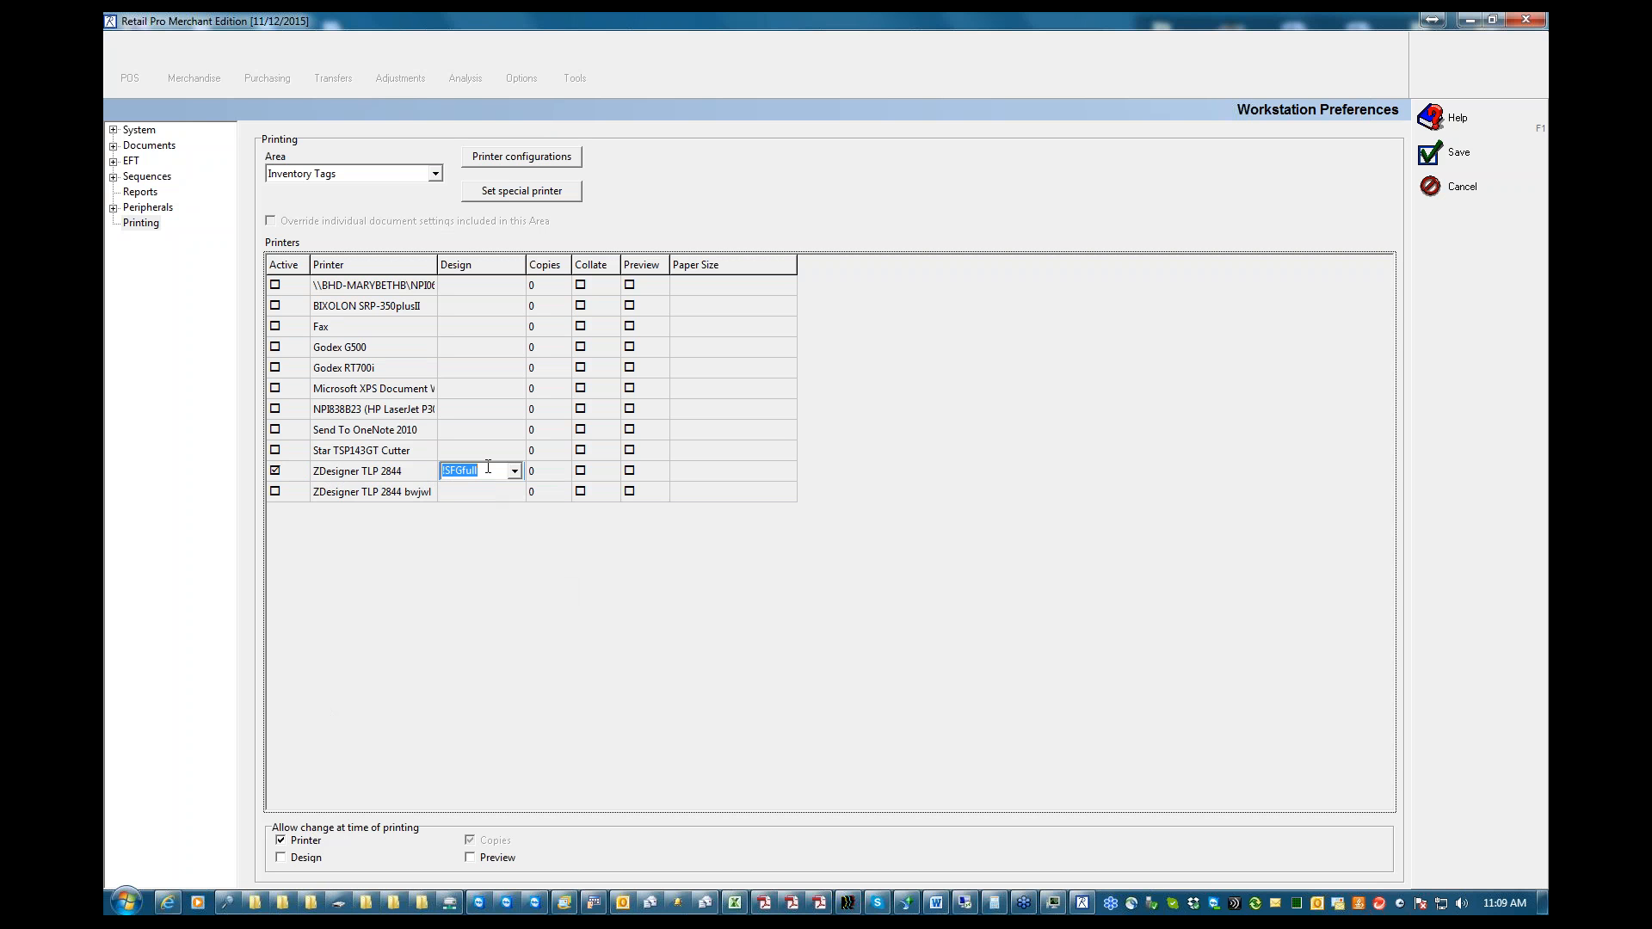
click(285, 860)
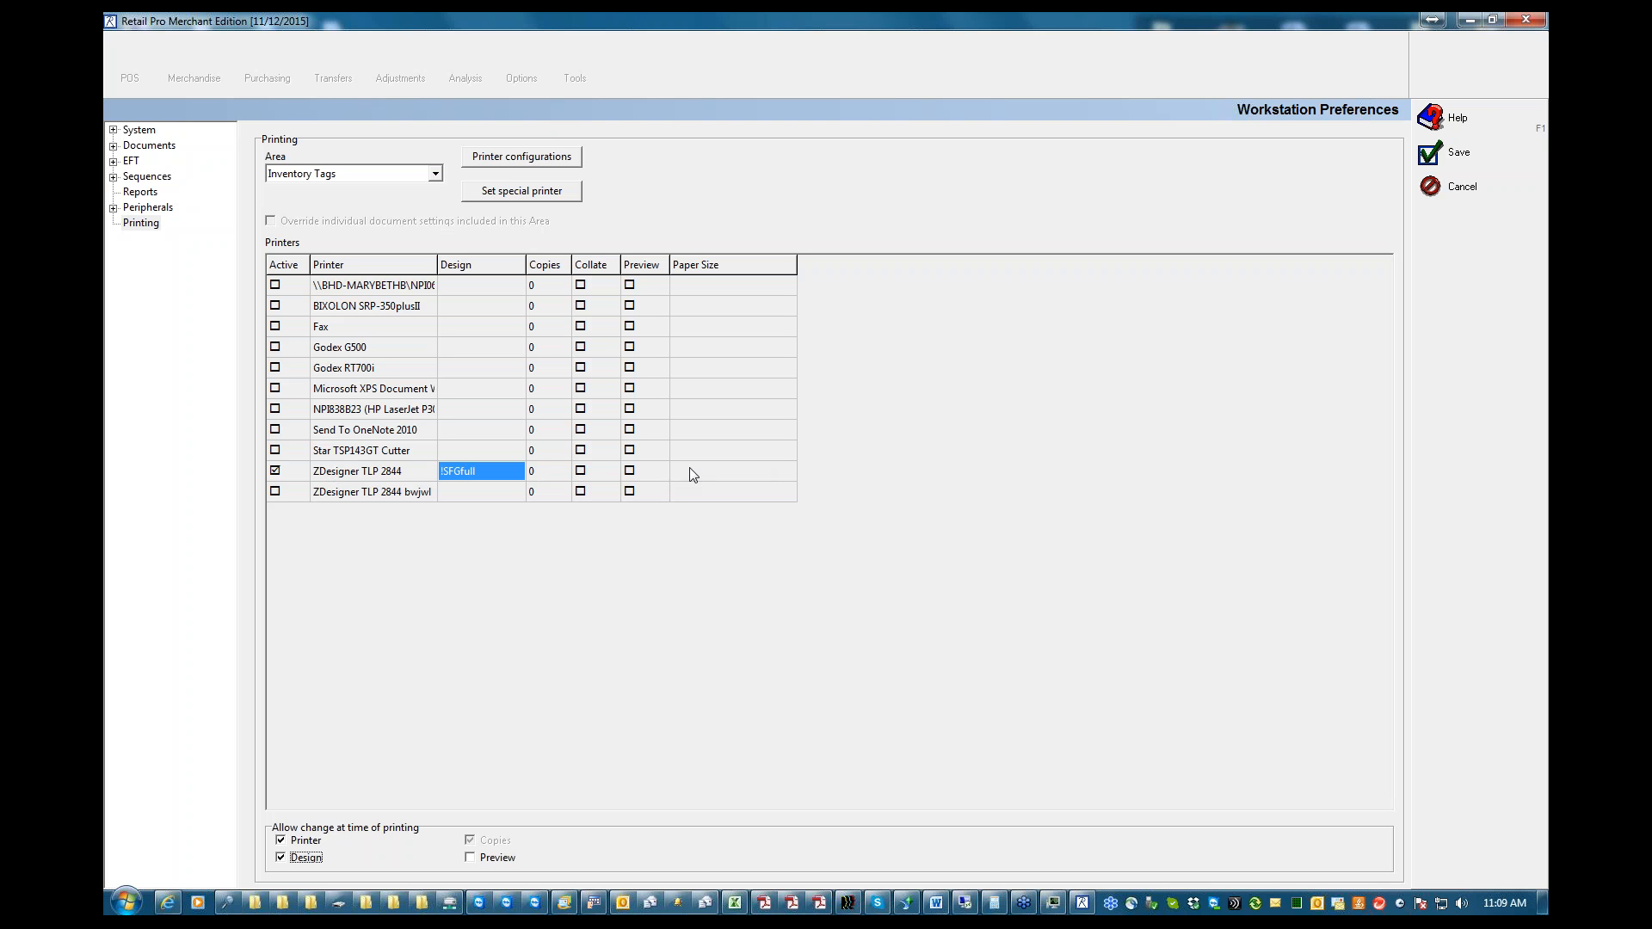
Turn the Preview option for the ZDesigner TLP 2844 printer on and back off
click(630, 471)
click(629, 472)
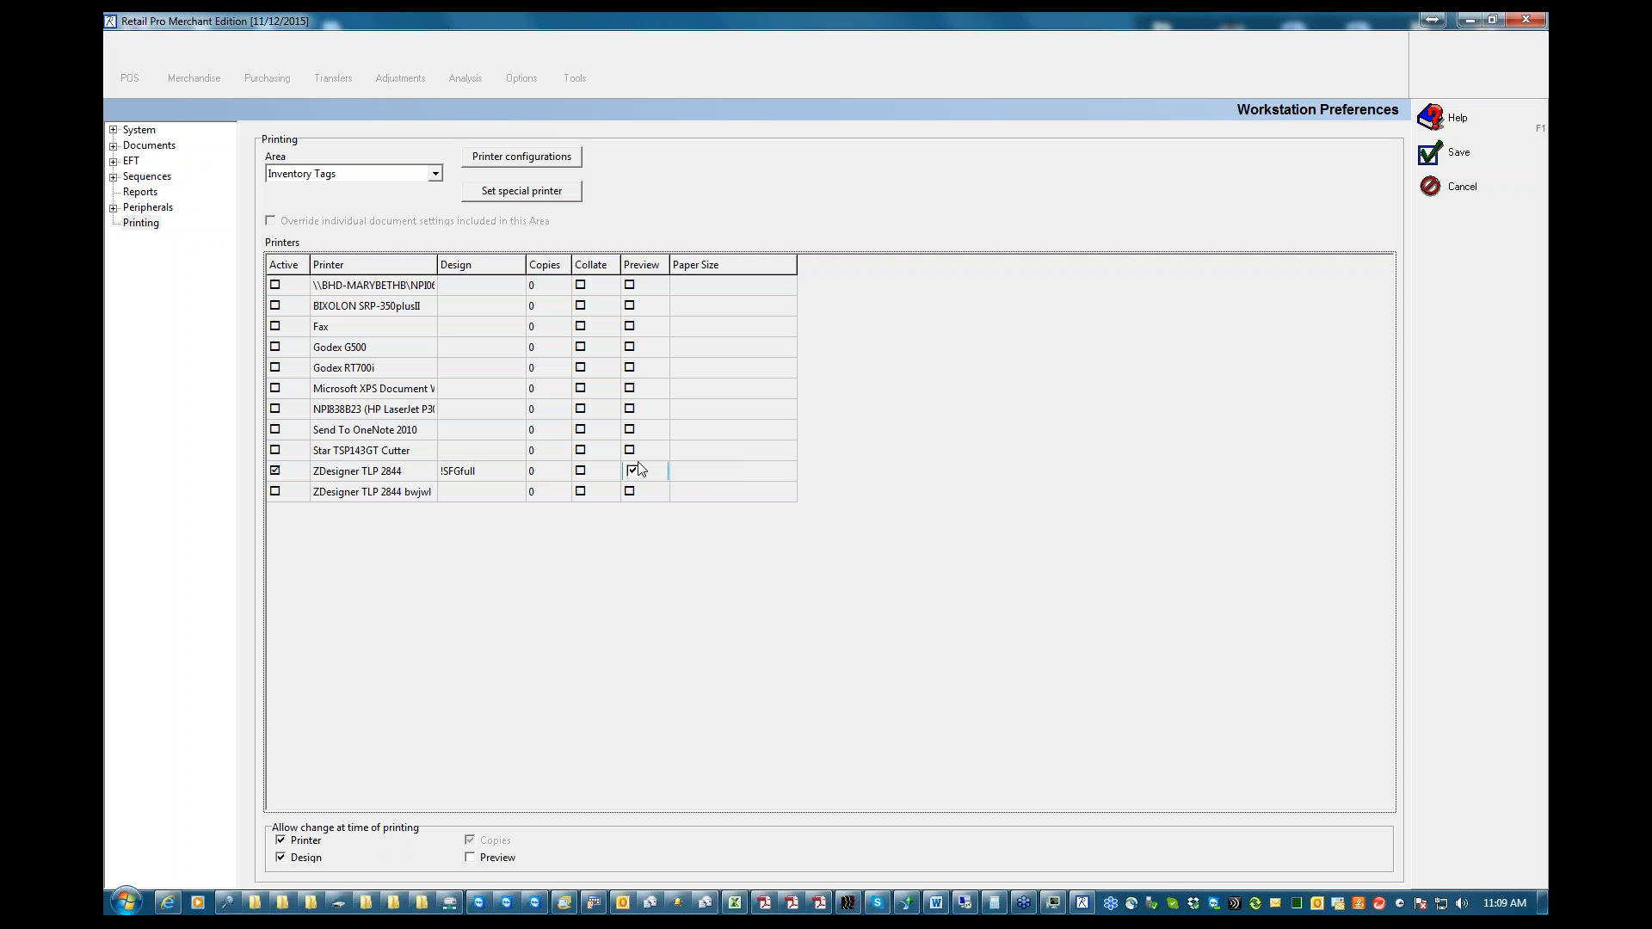
click(633, 473)
Set the paper size for the ZDesigner TLP 2844 printer to User defined
key(Tab)
click(785, 471)
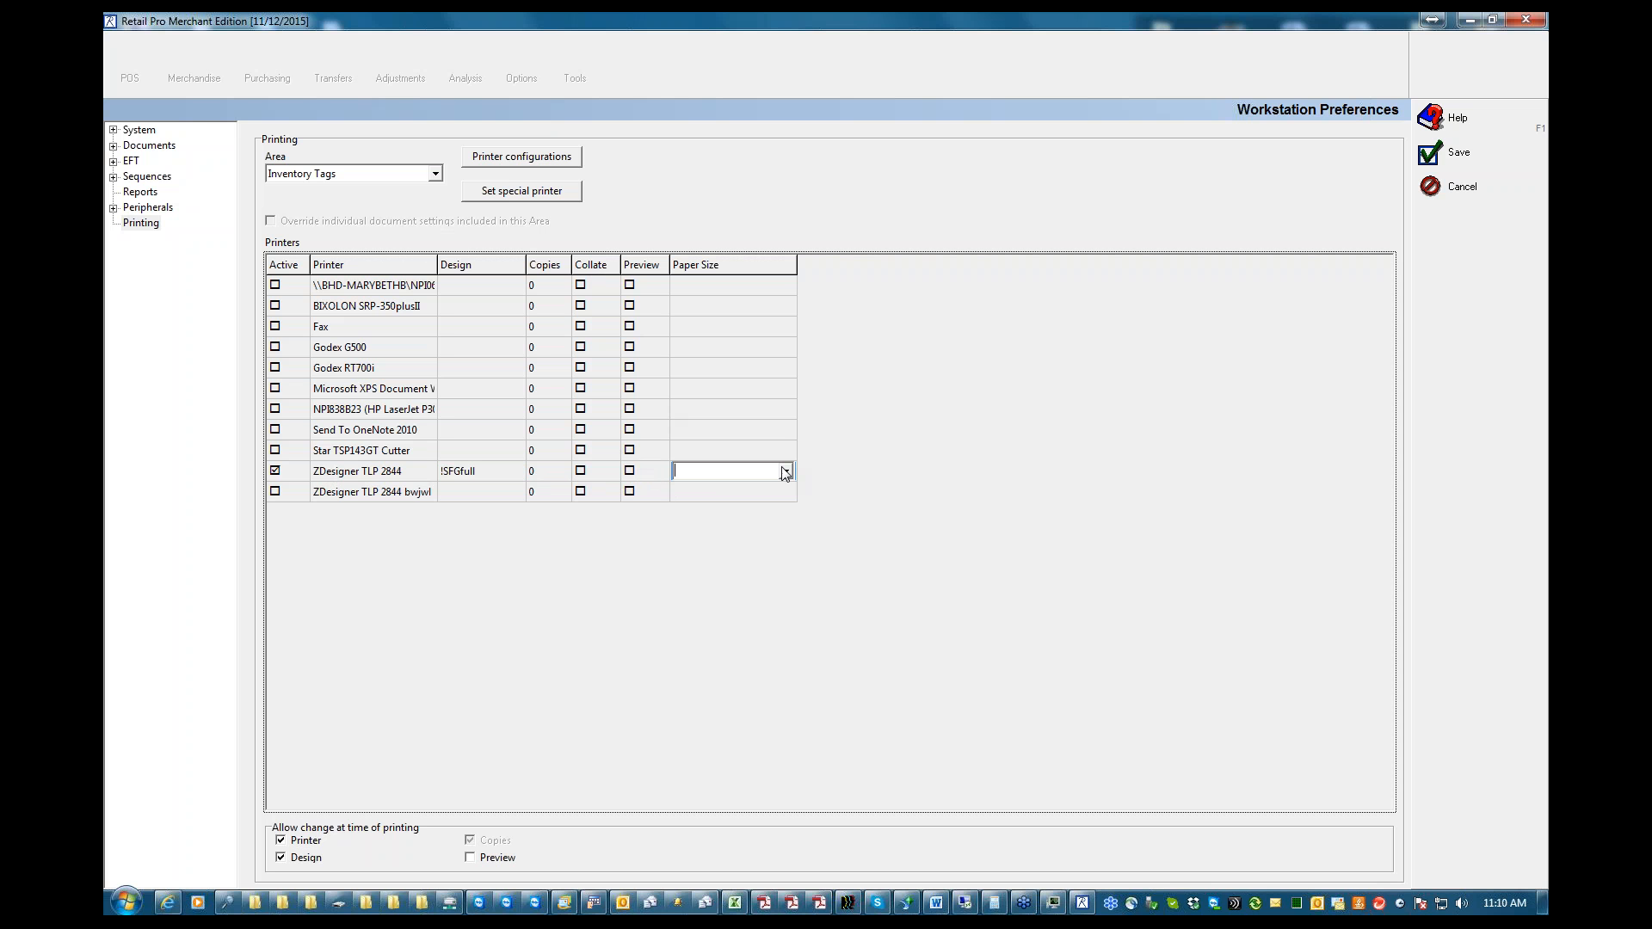
click(723, 505)
Examine the paper sizes offered for the HP LaserJet printer without choosing one
click(384, 414)
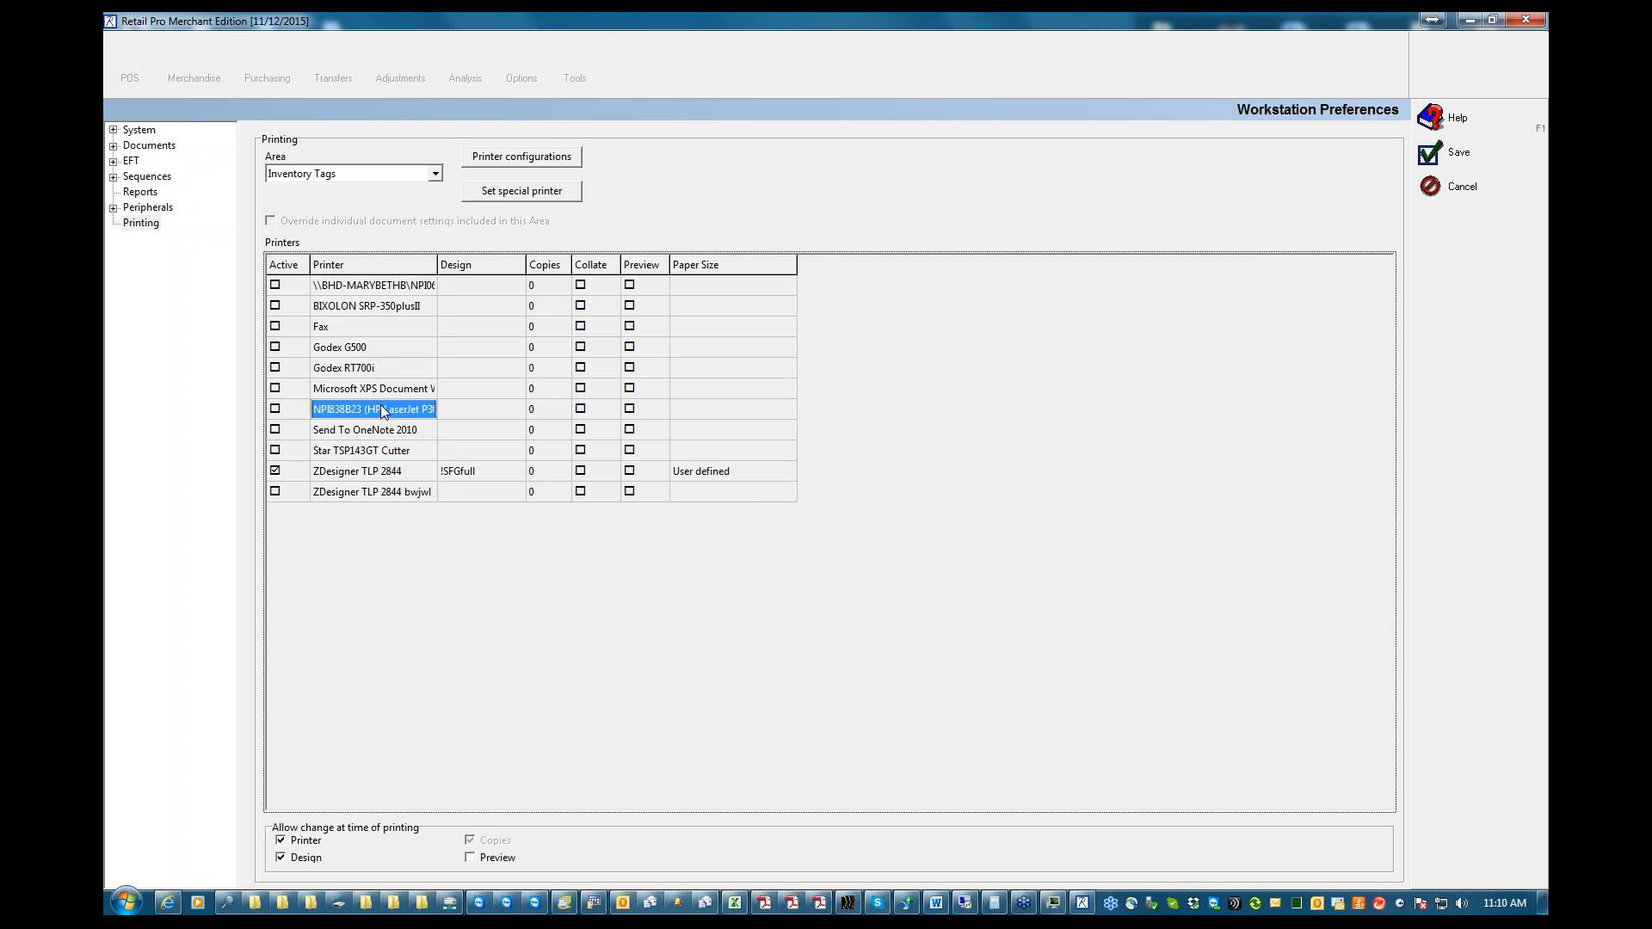
click(726, 411)
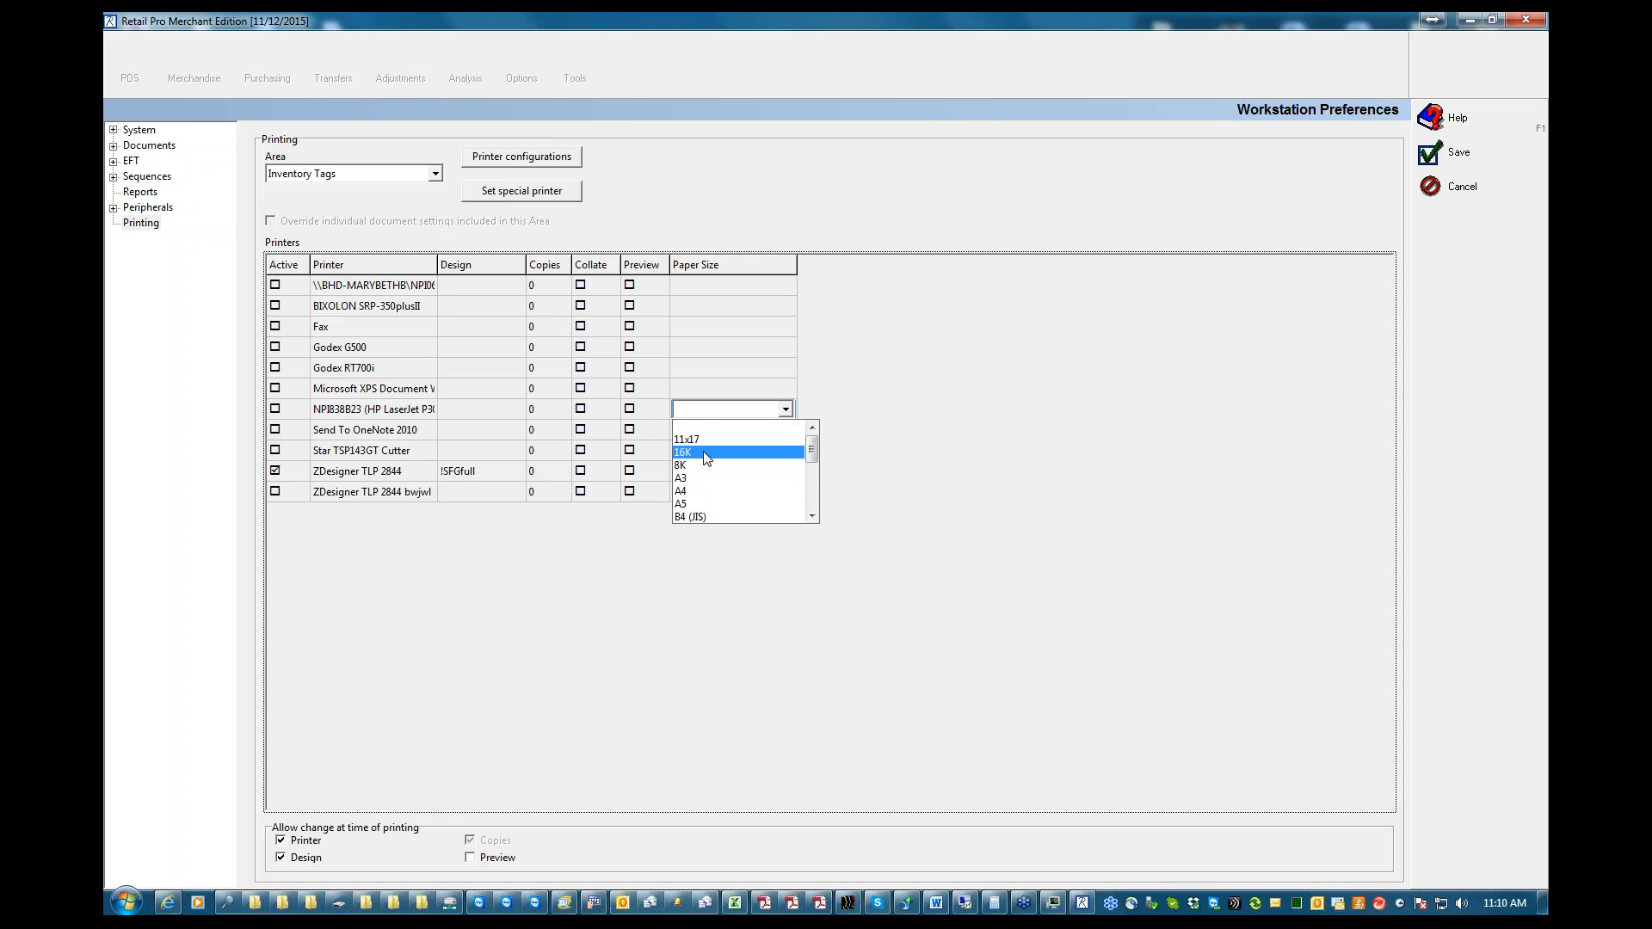
mouse_move(811, 449)
mouse_down()
mouse_move(820, 506)
mouse_move(813, 430)
mouse_up()
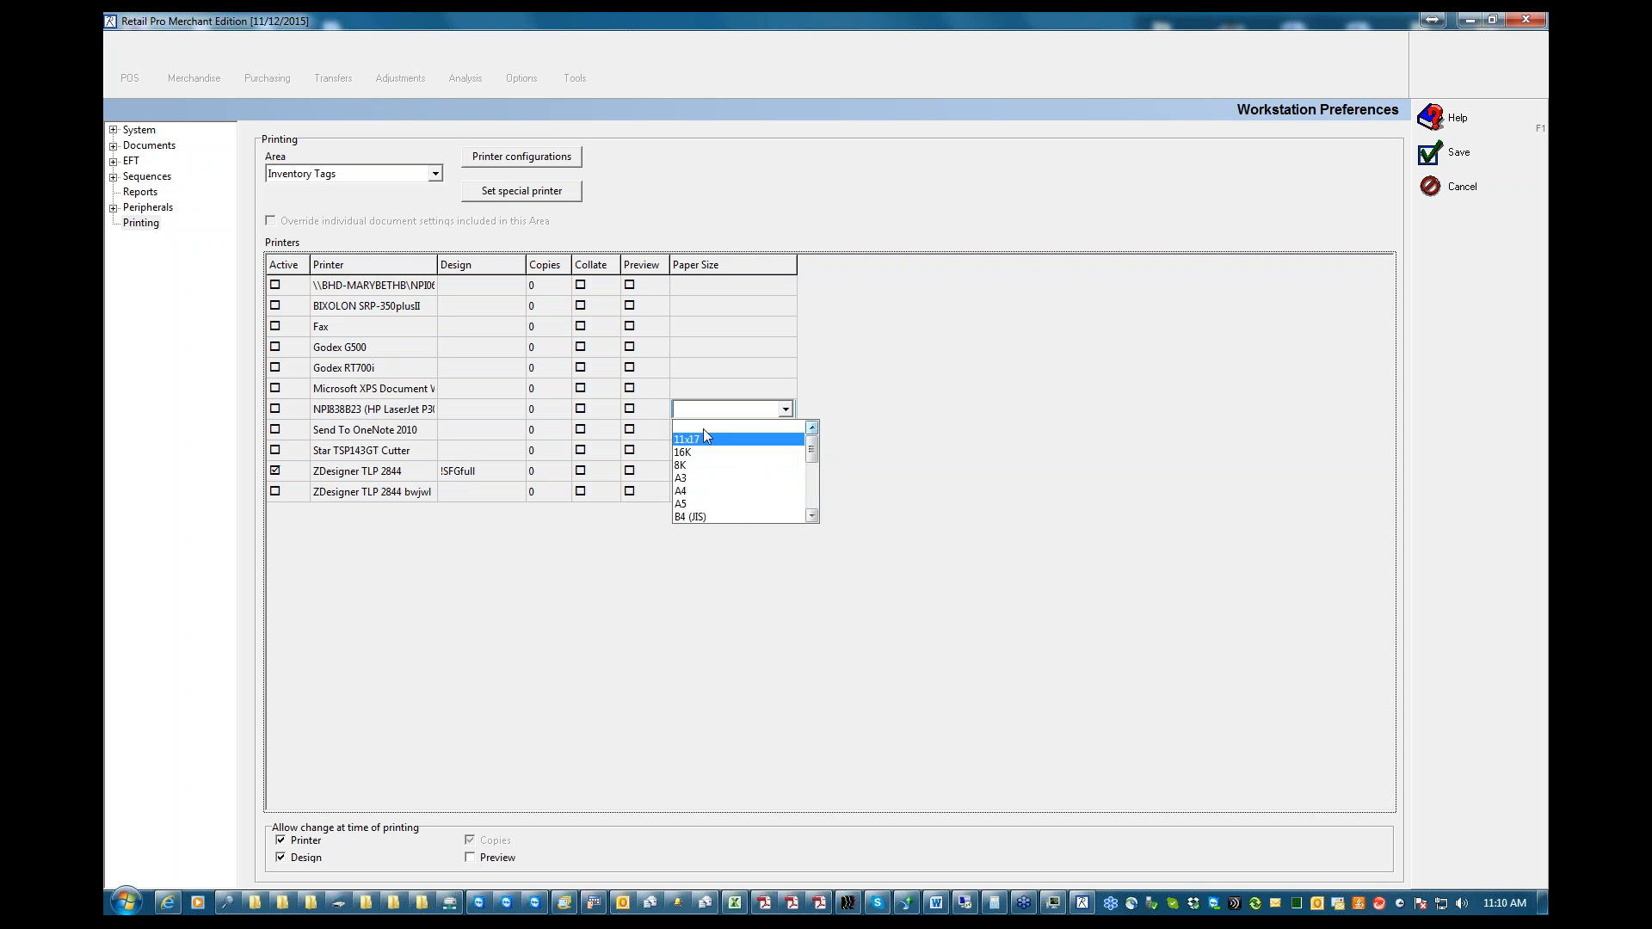
click(707, 386)
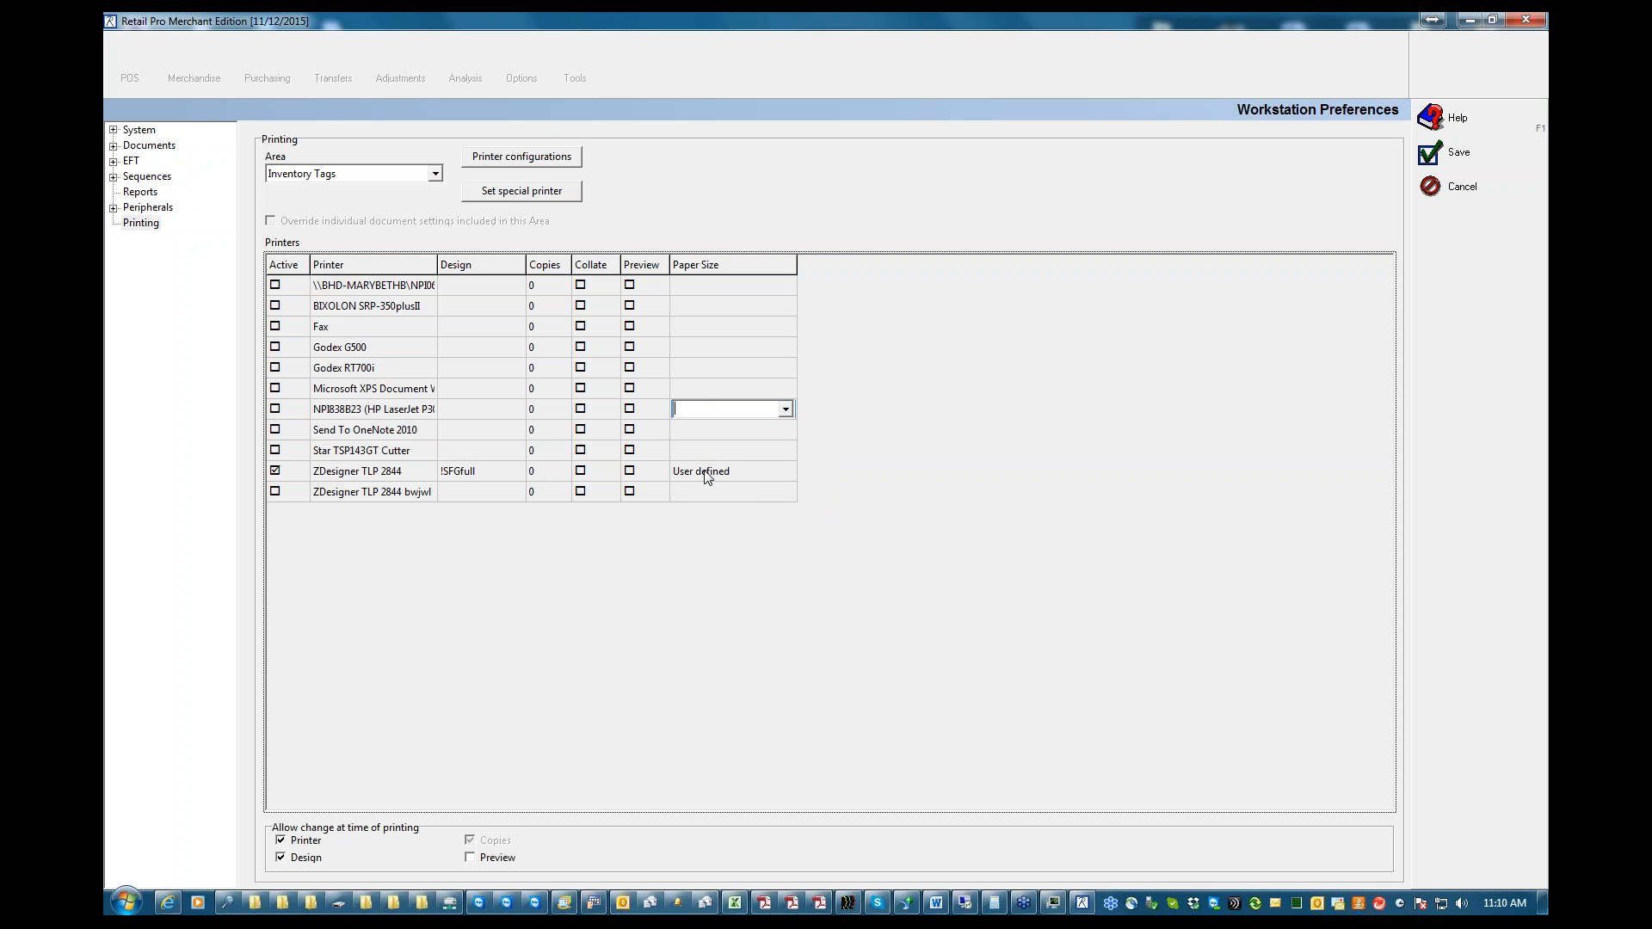
Clear the paper size for the ZDesigner TLP 2844 printer and save the workstation preferences
click(744, 472)
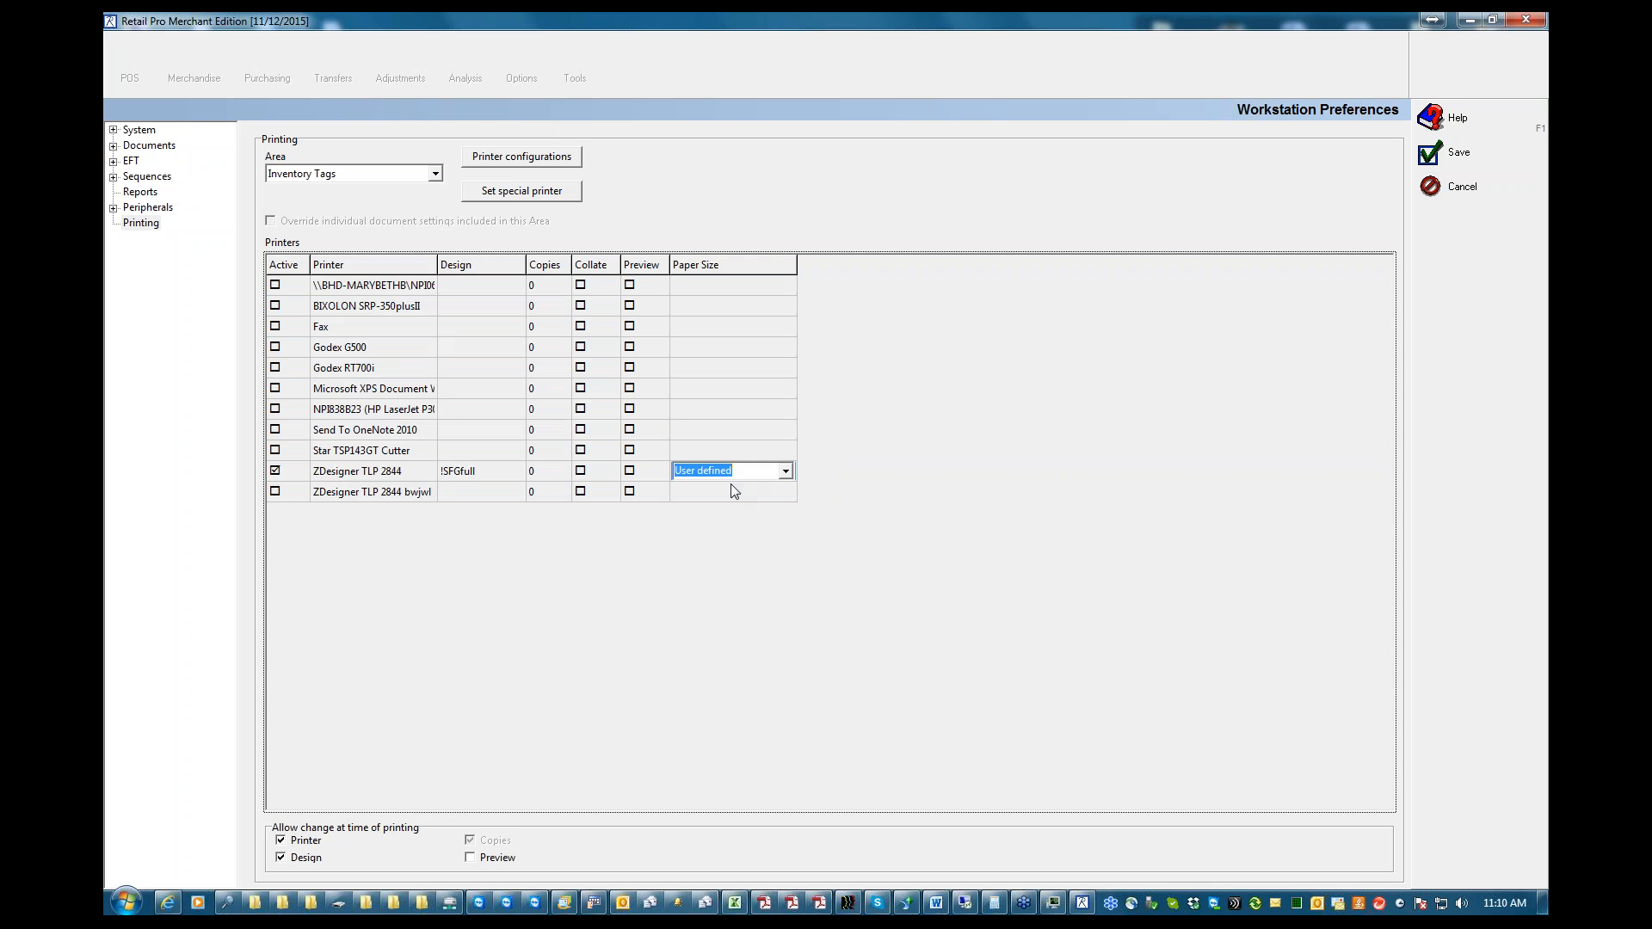
click(786, 473)
click(710, 486)
click(487, 479)
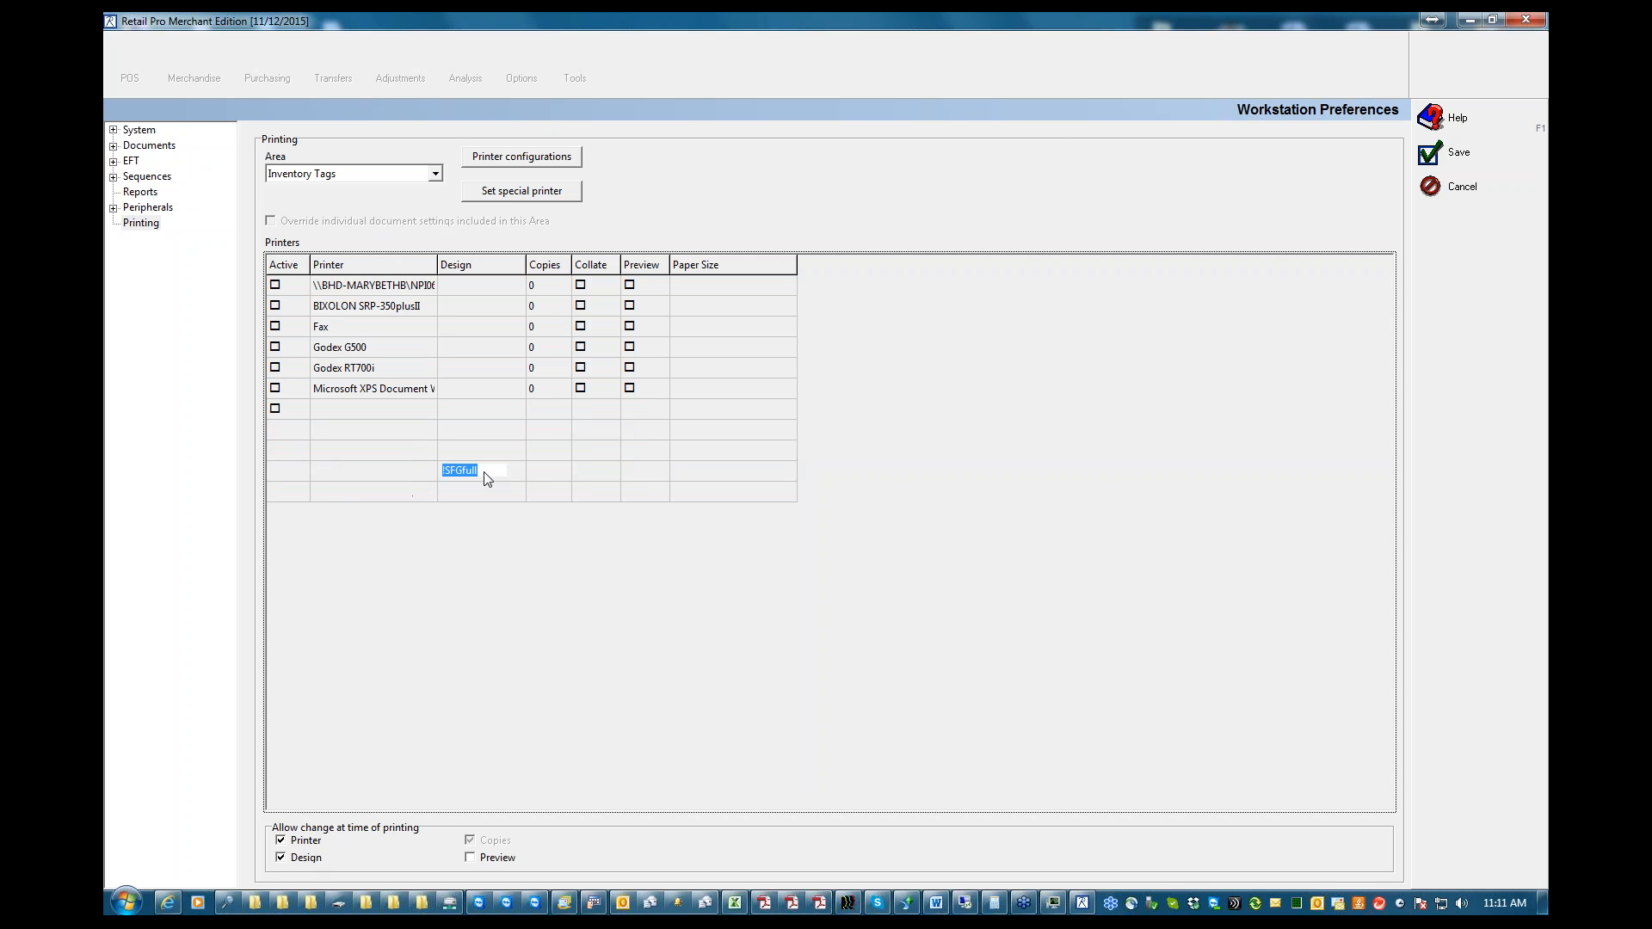
click(1429, 155)
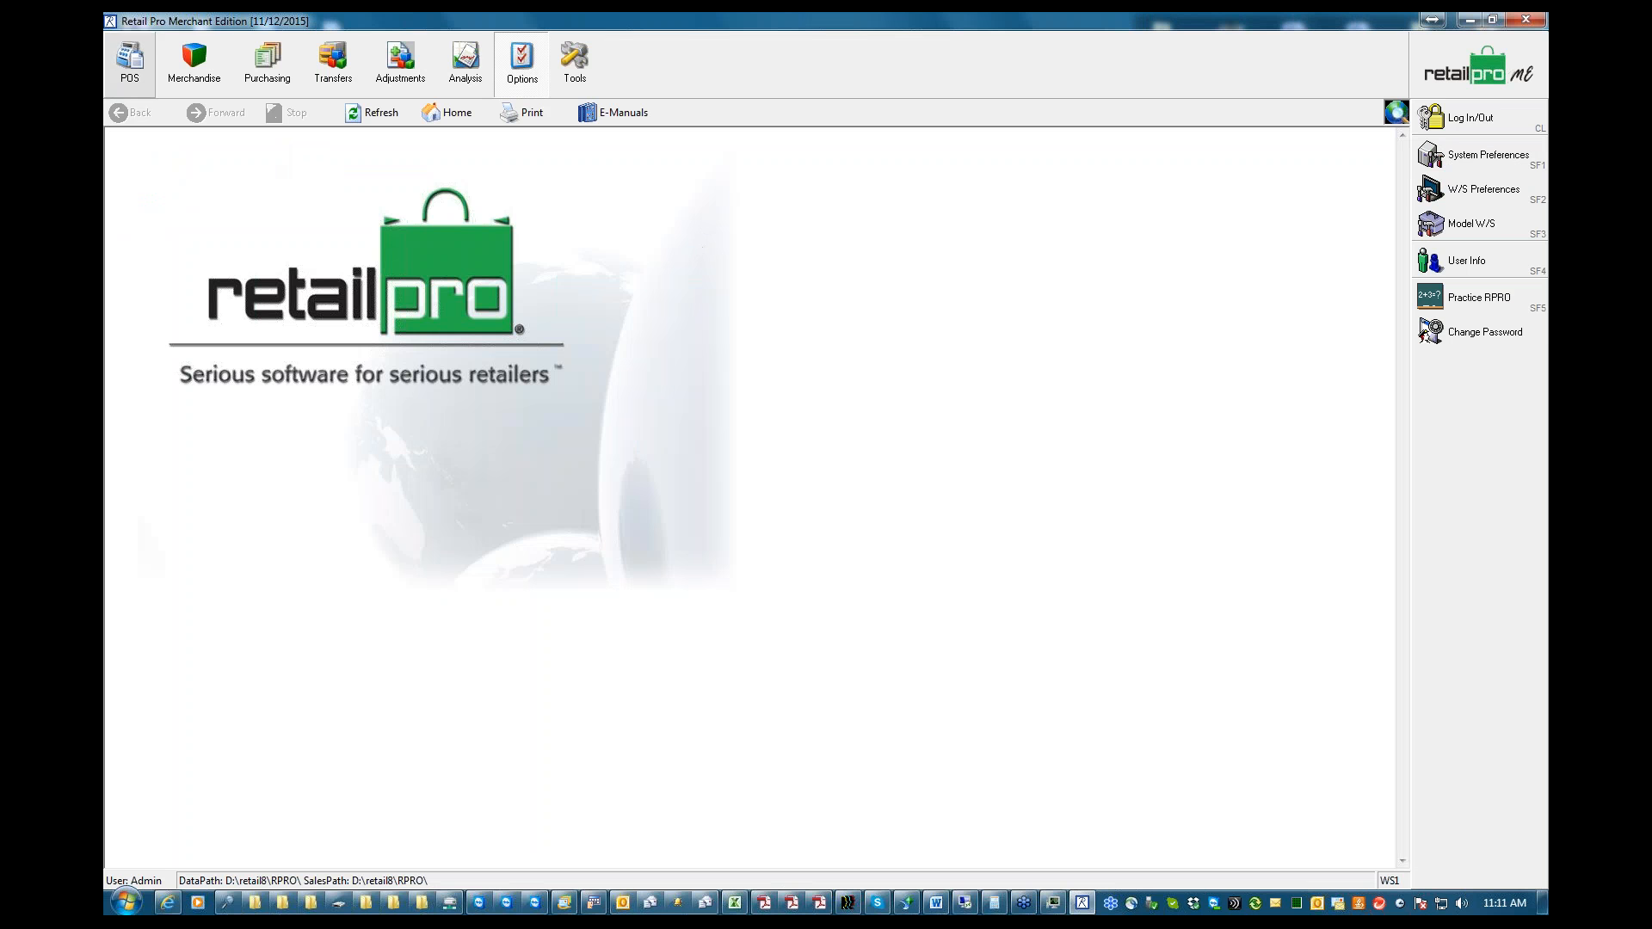
Open tag printing for the selected inventory item with the !SFGfull tag design
click(194, 62)
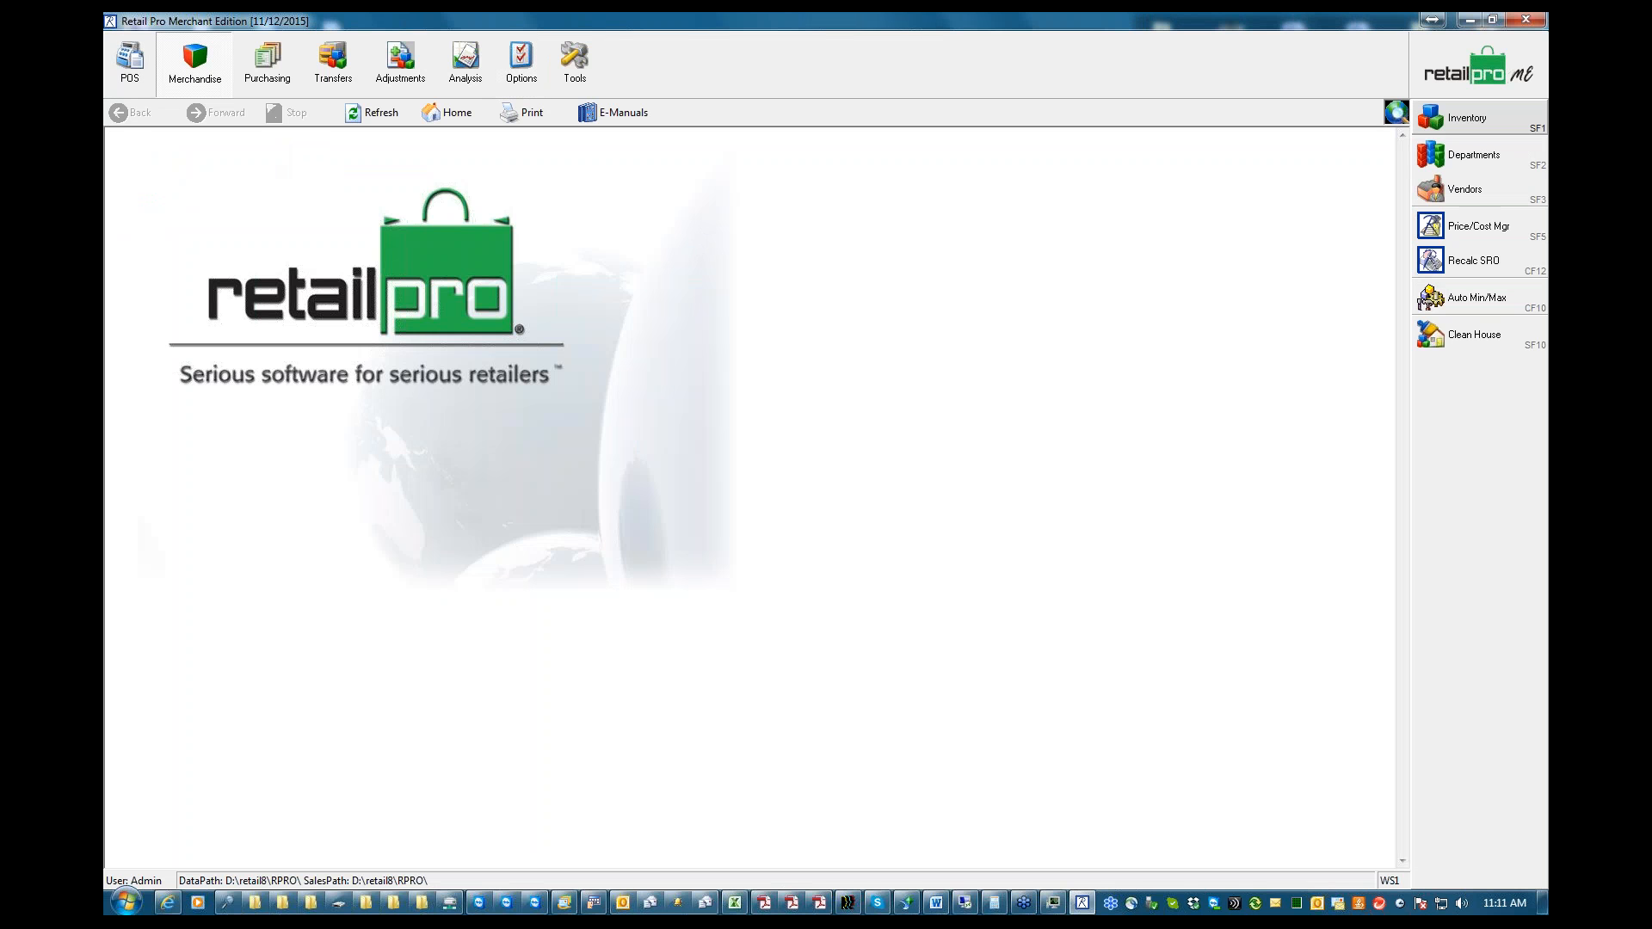
click(1454, 122)
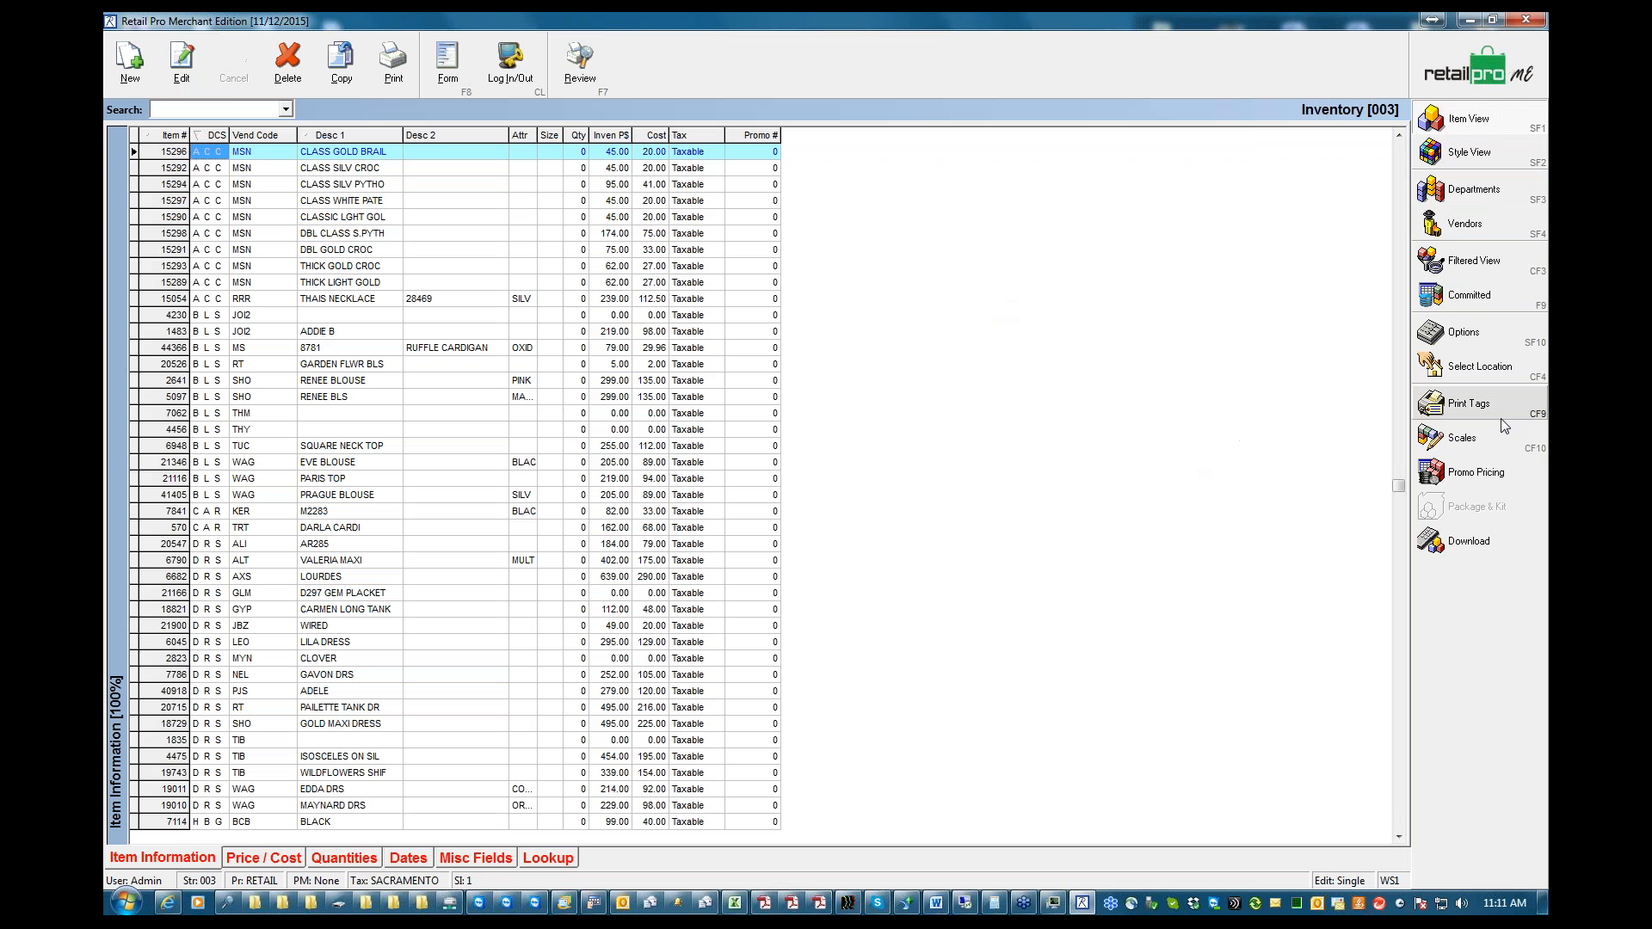
click(1455, 408)
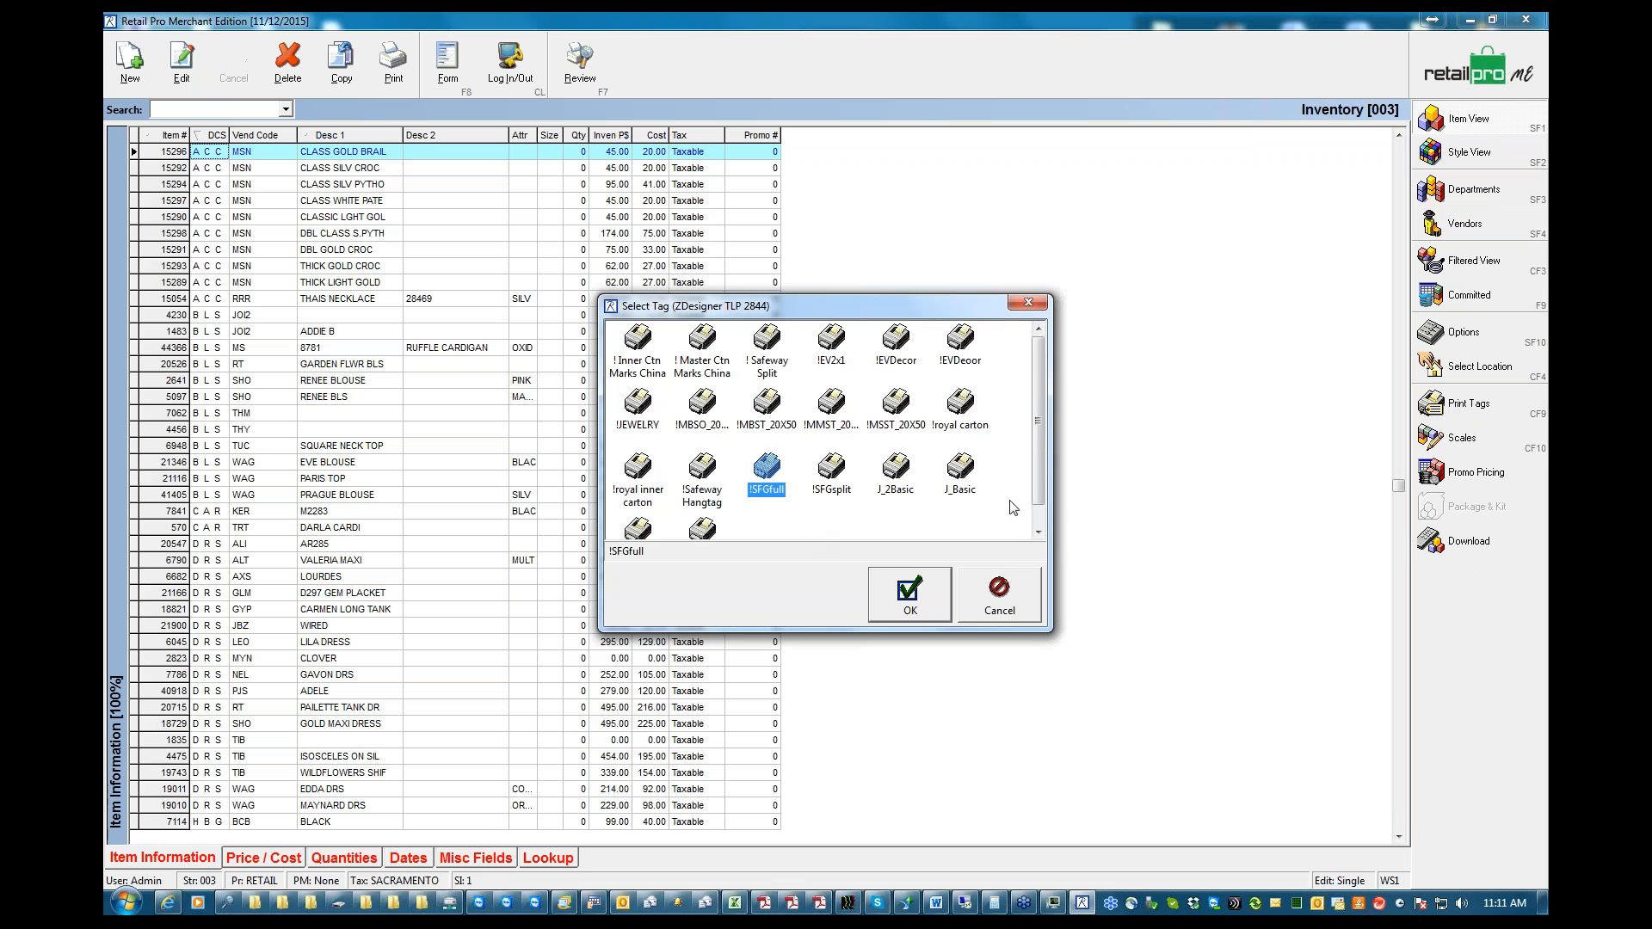
mouse_move(1039, 475)
mouse_down()
mouse_move(1040, 508)
mouse_move(1043, 458)
mouse_up()
click(909, 593)
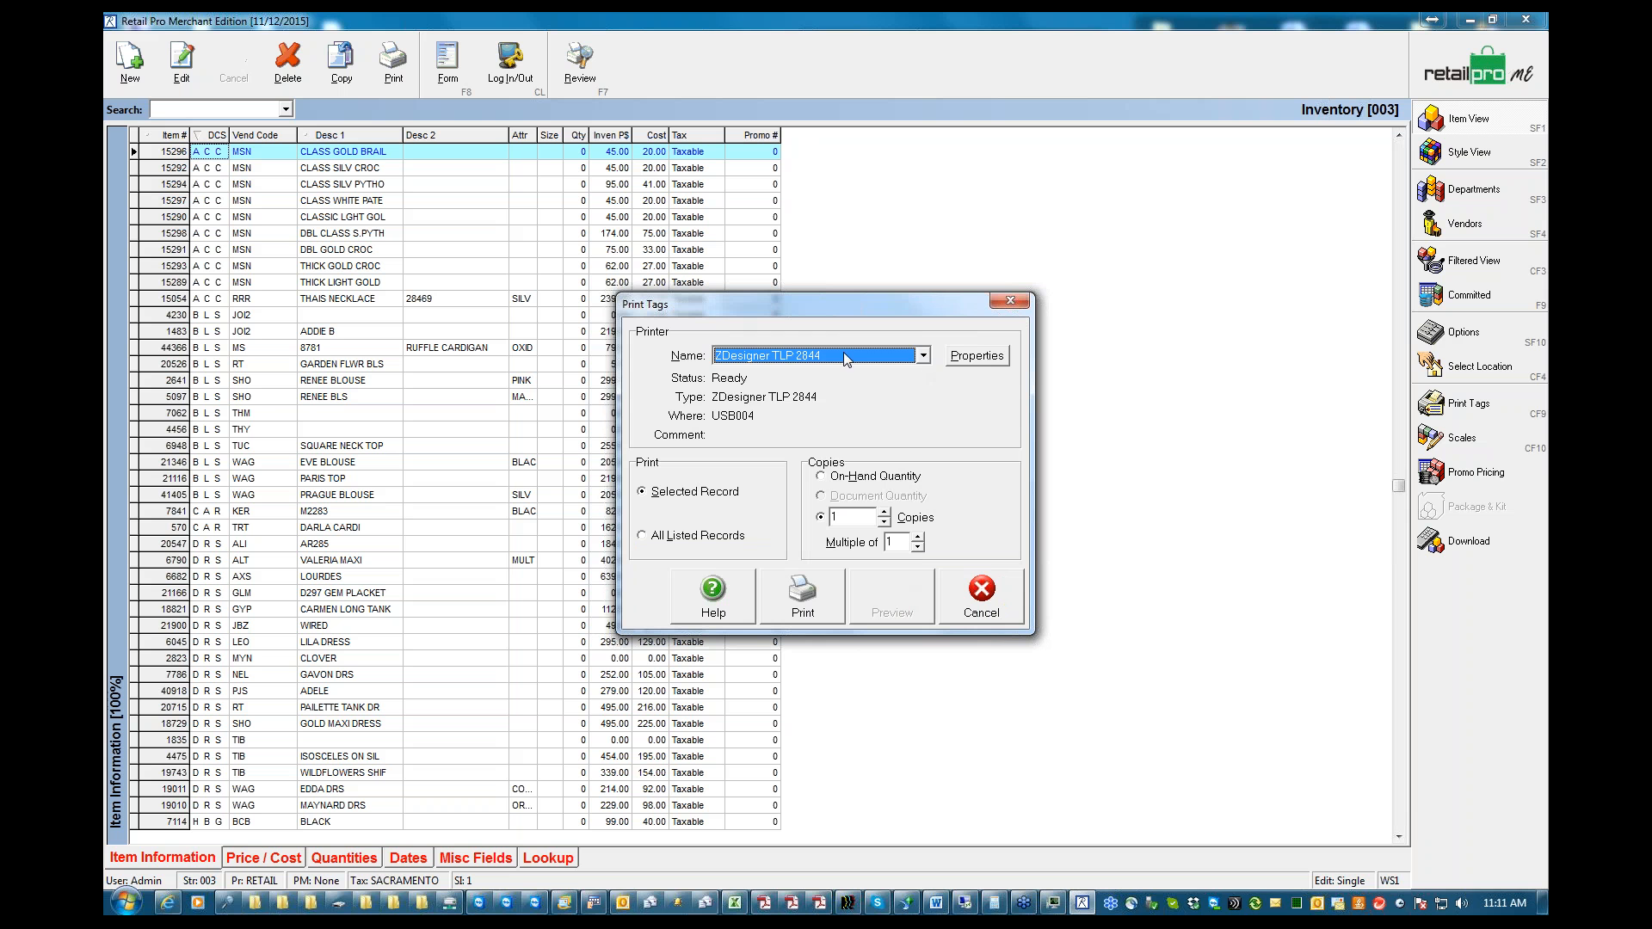
Check the printers offered for tags, keep ZDesigner TLP 2844, and leave tag printing and the inventory without printing
click(923, 357)
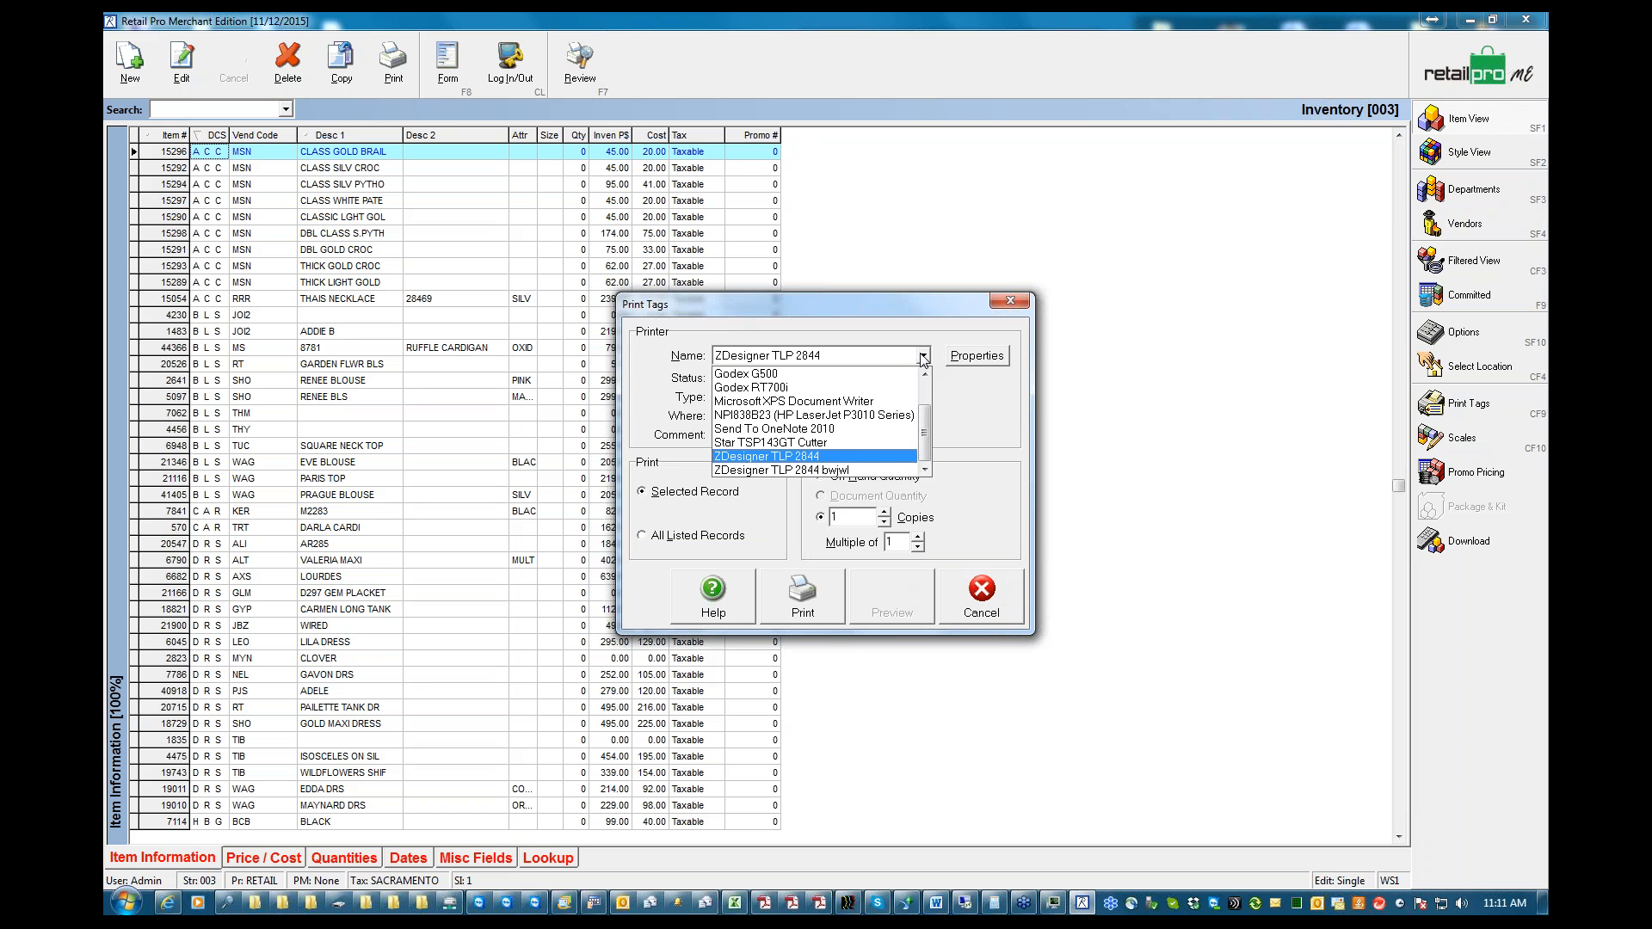
click(824, 457)
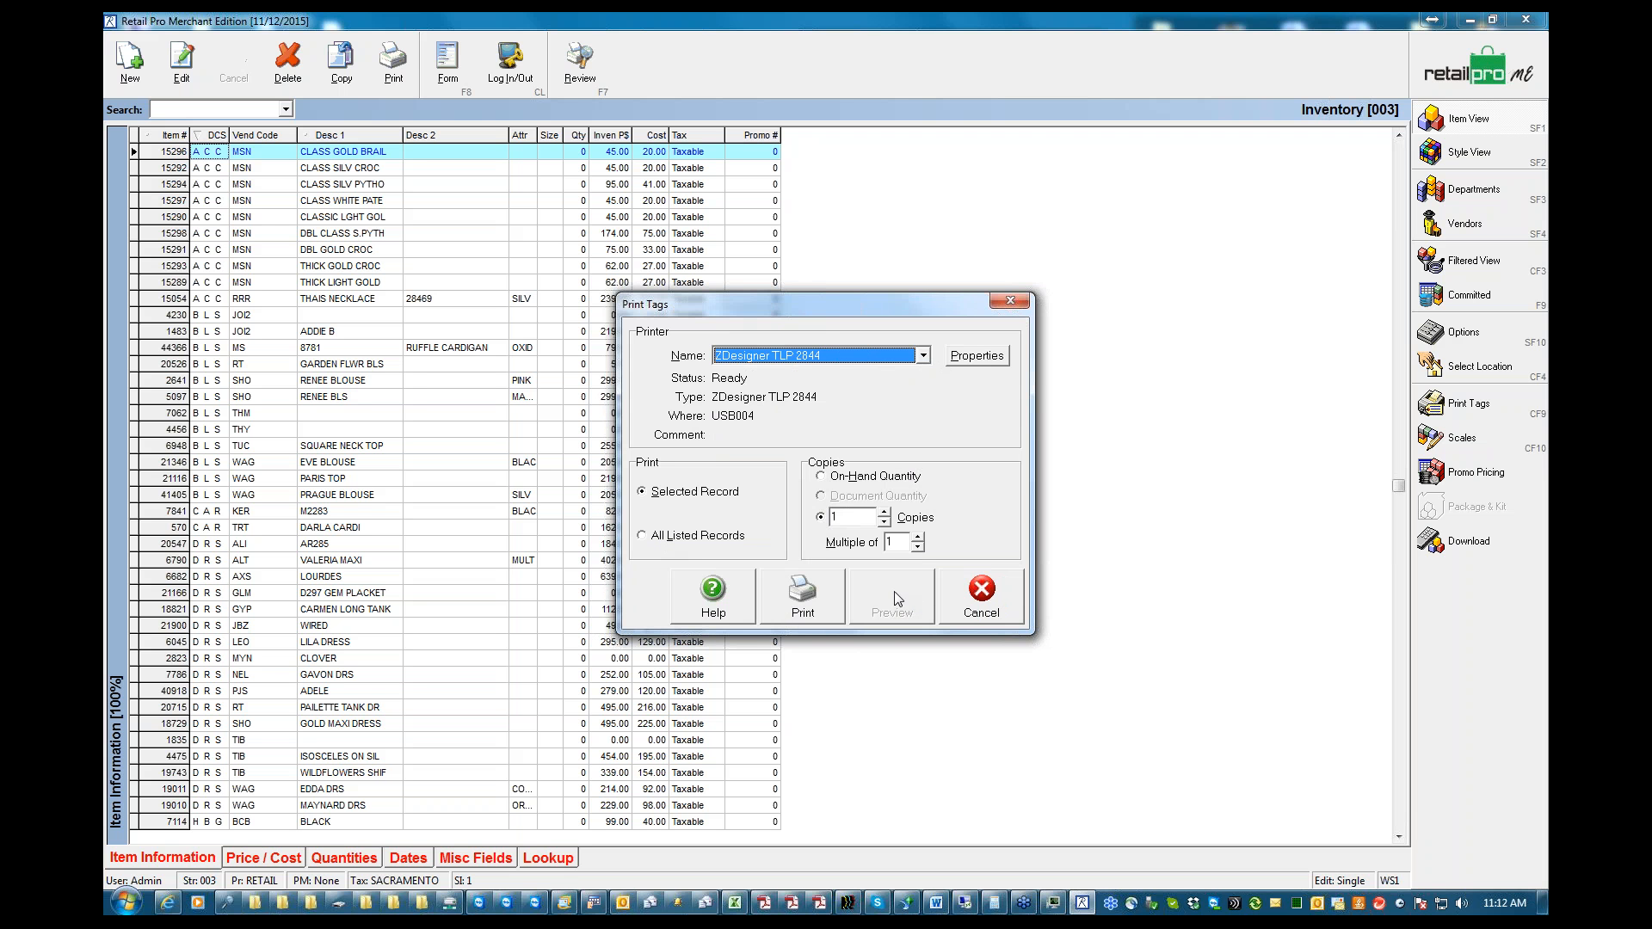
click(972, 596)
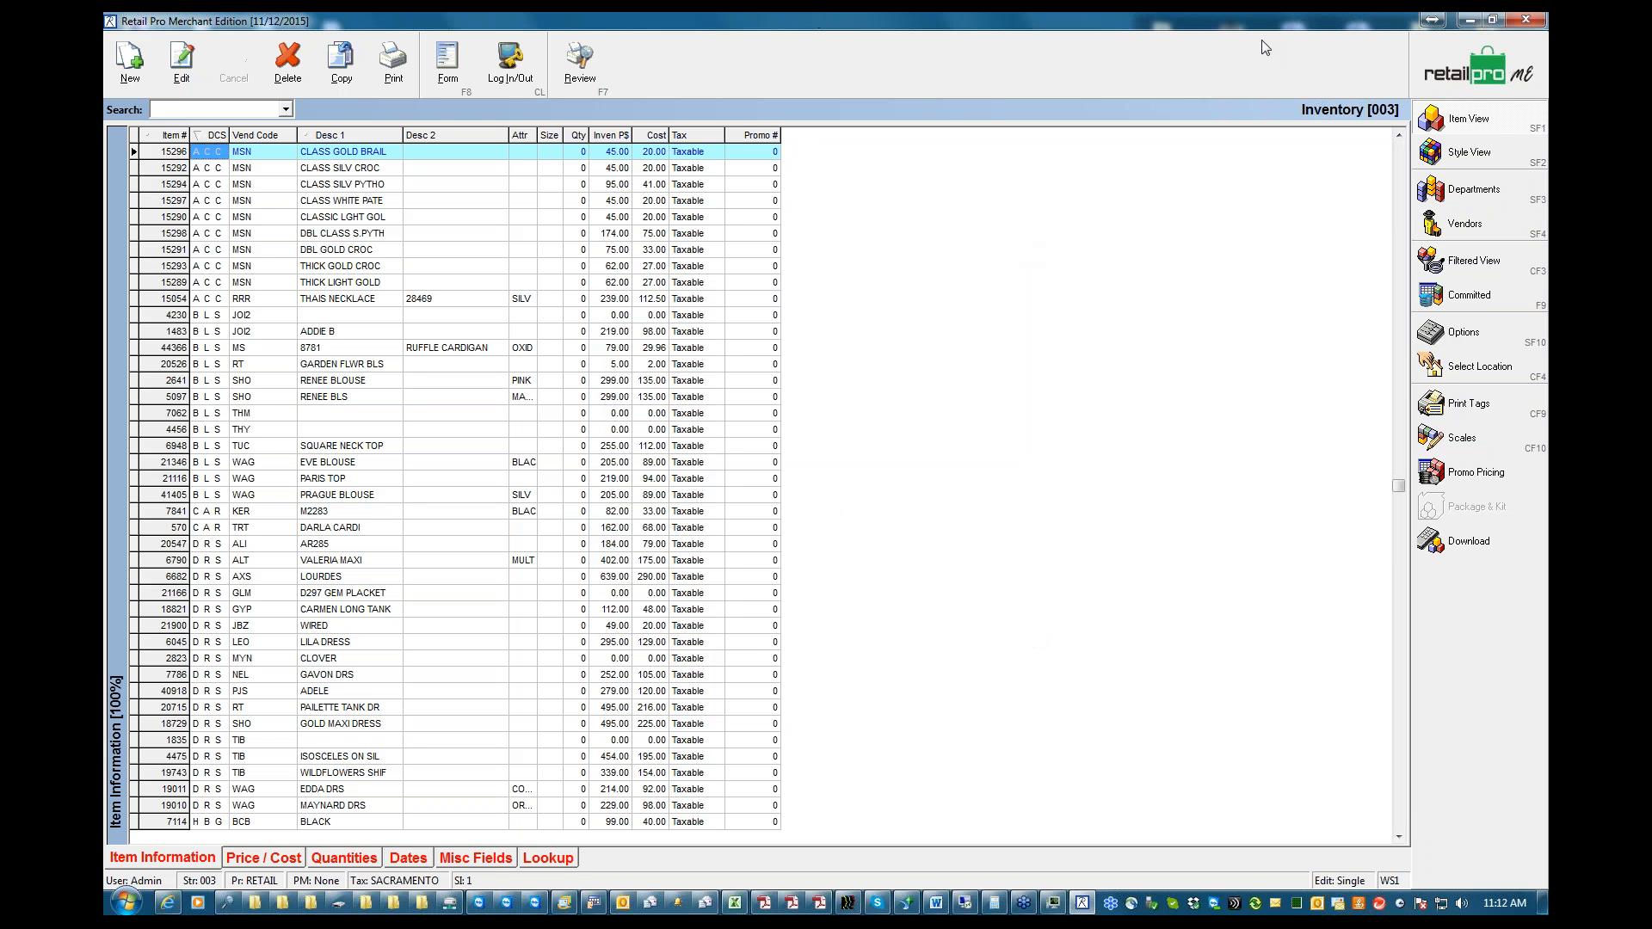
click(1487, 69)
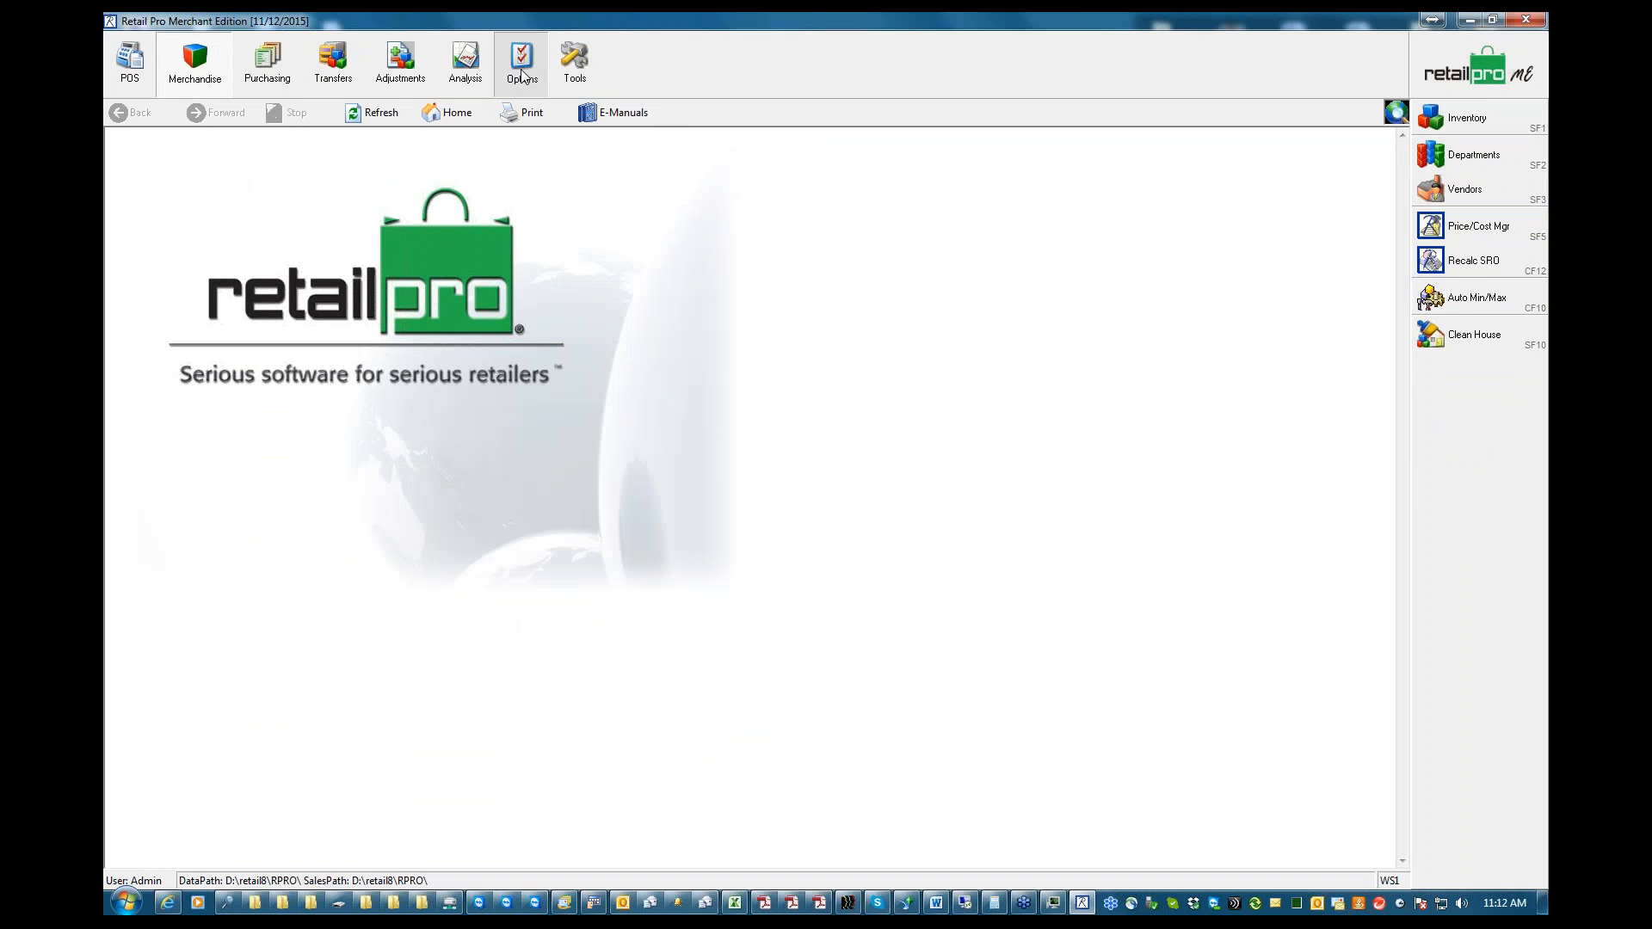
Open the Printing section of the workstation preferences
click(522, 75)
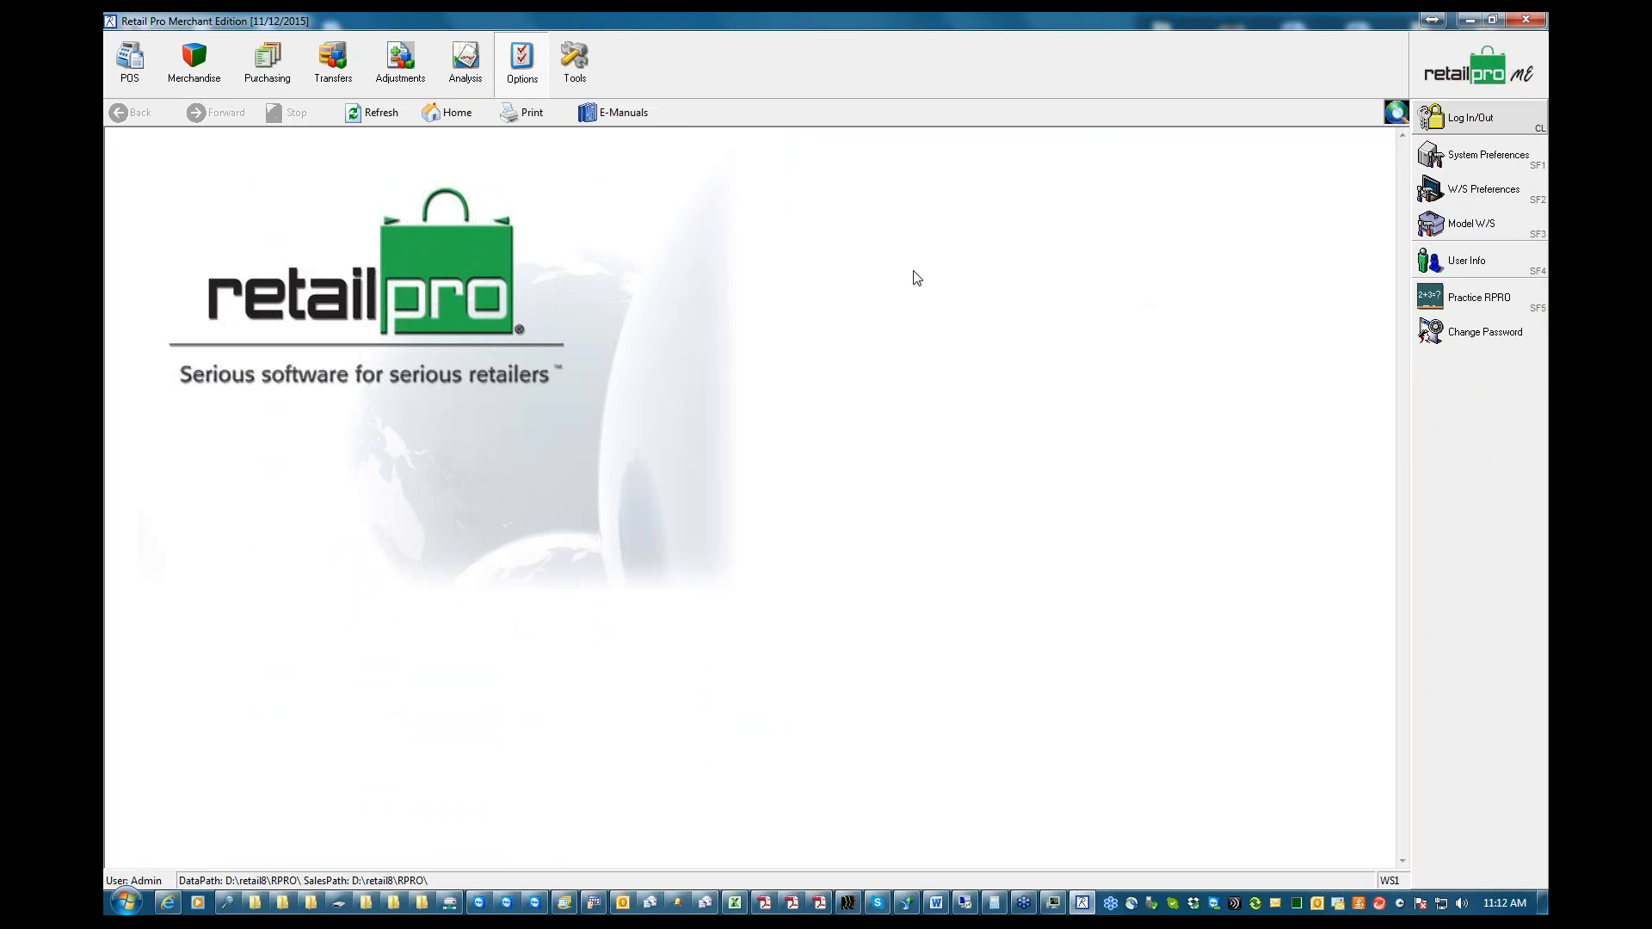
click(1461, 197)
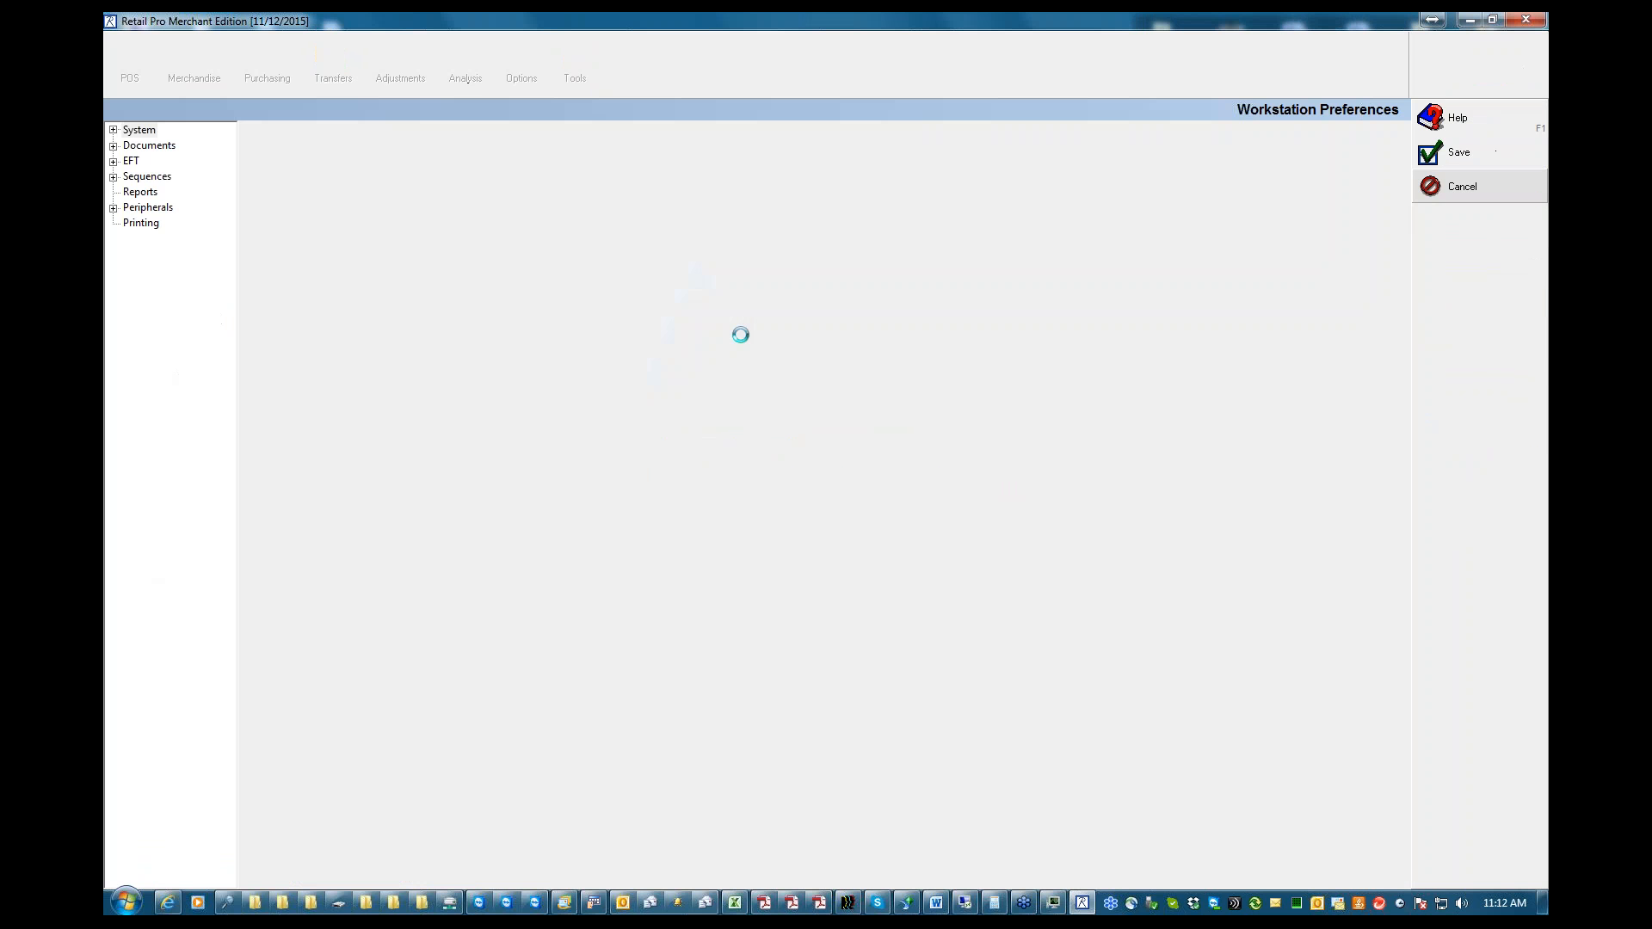
click(140, 225)
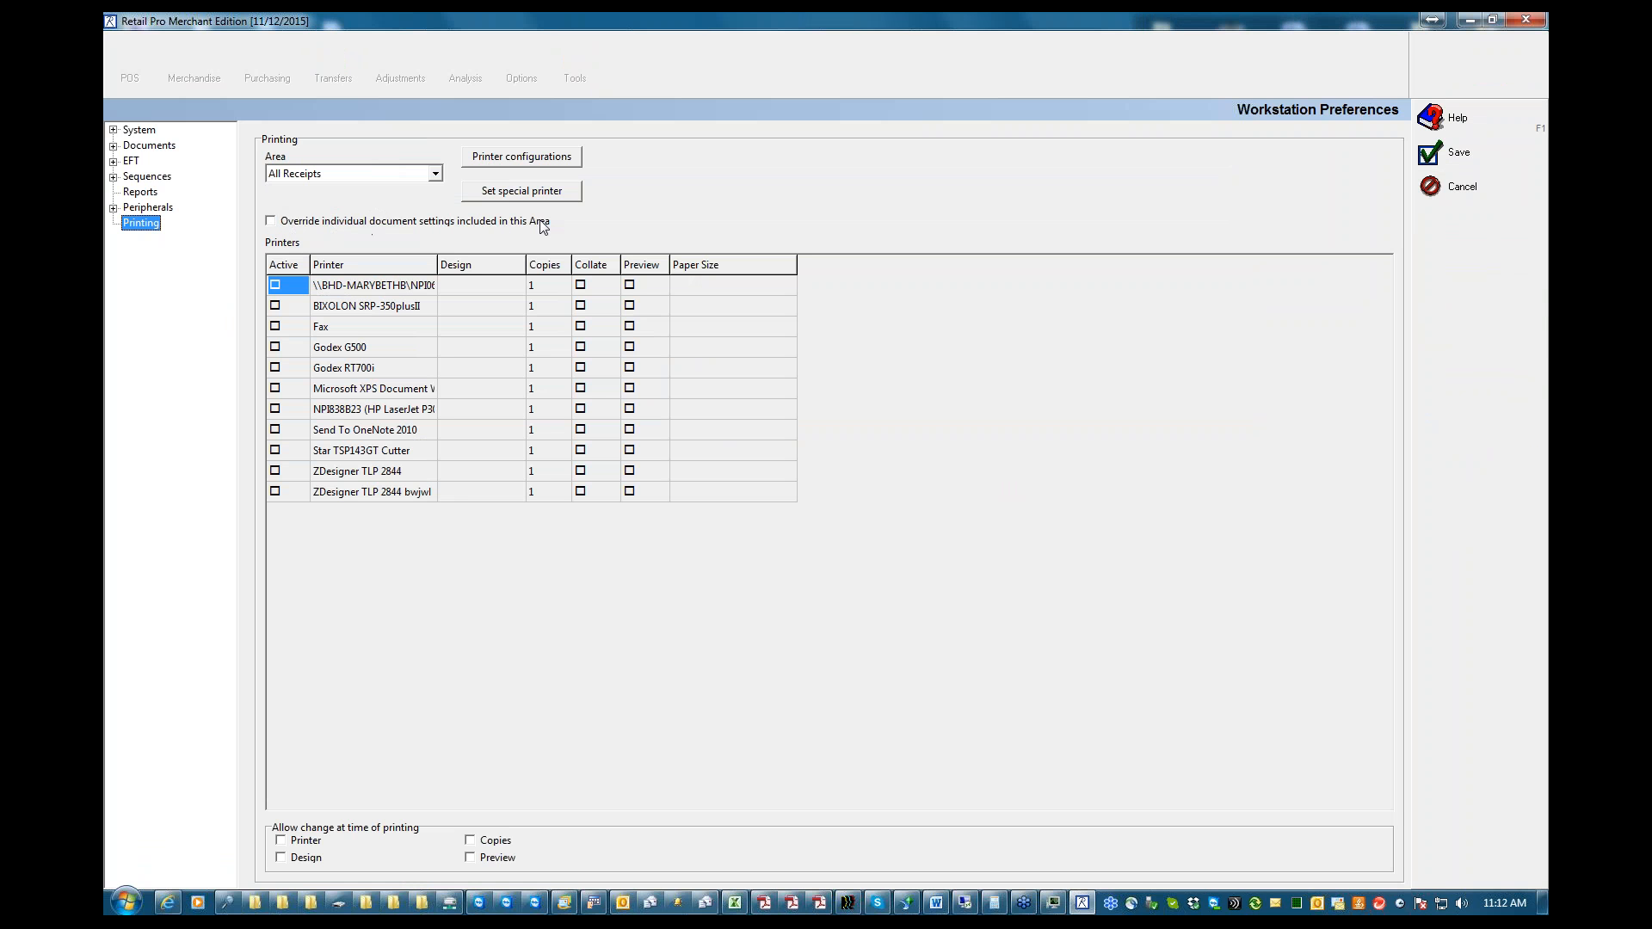
Switch the printing area to Receipts, on to SODEP Receipts, and back to All Receipts
click(436, 175)
key(Down)
key(Down)
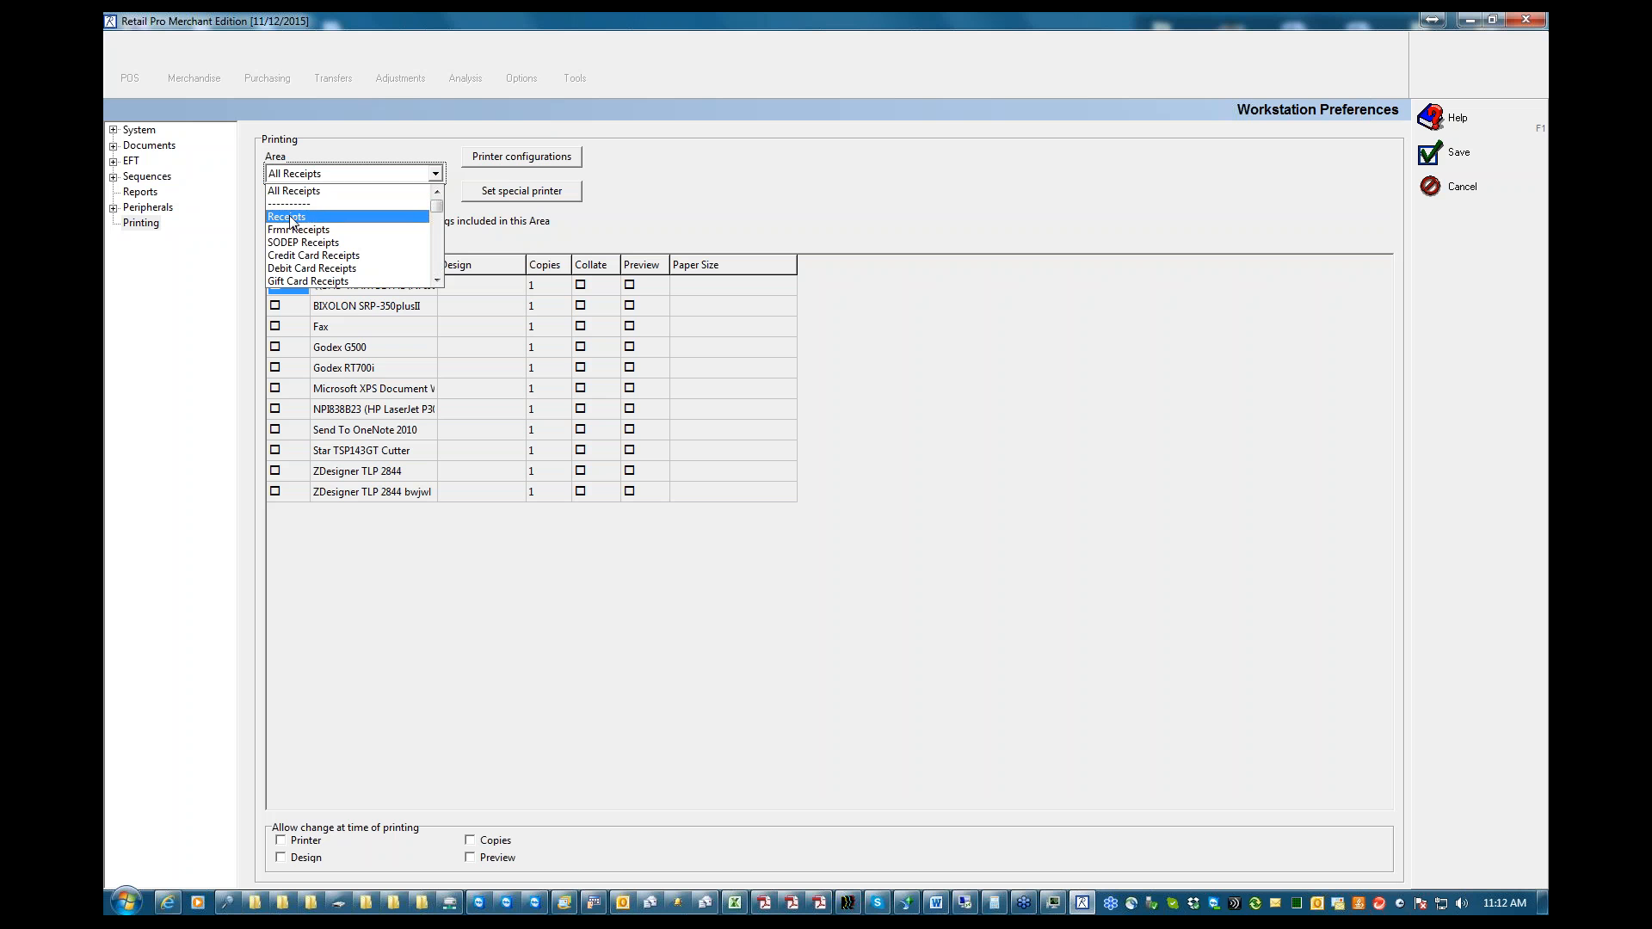
key(Return)
click(434, 175)
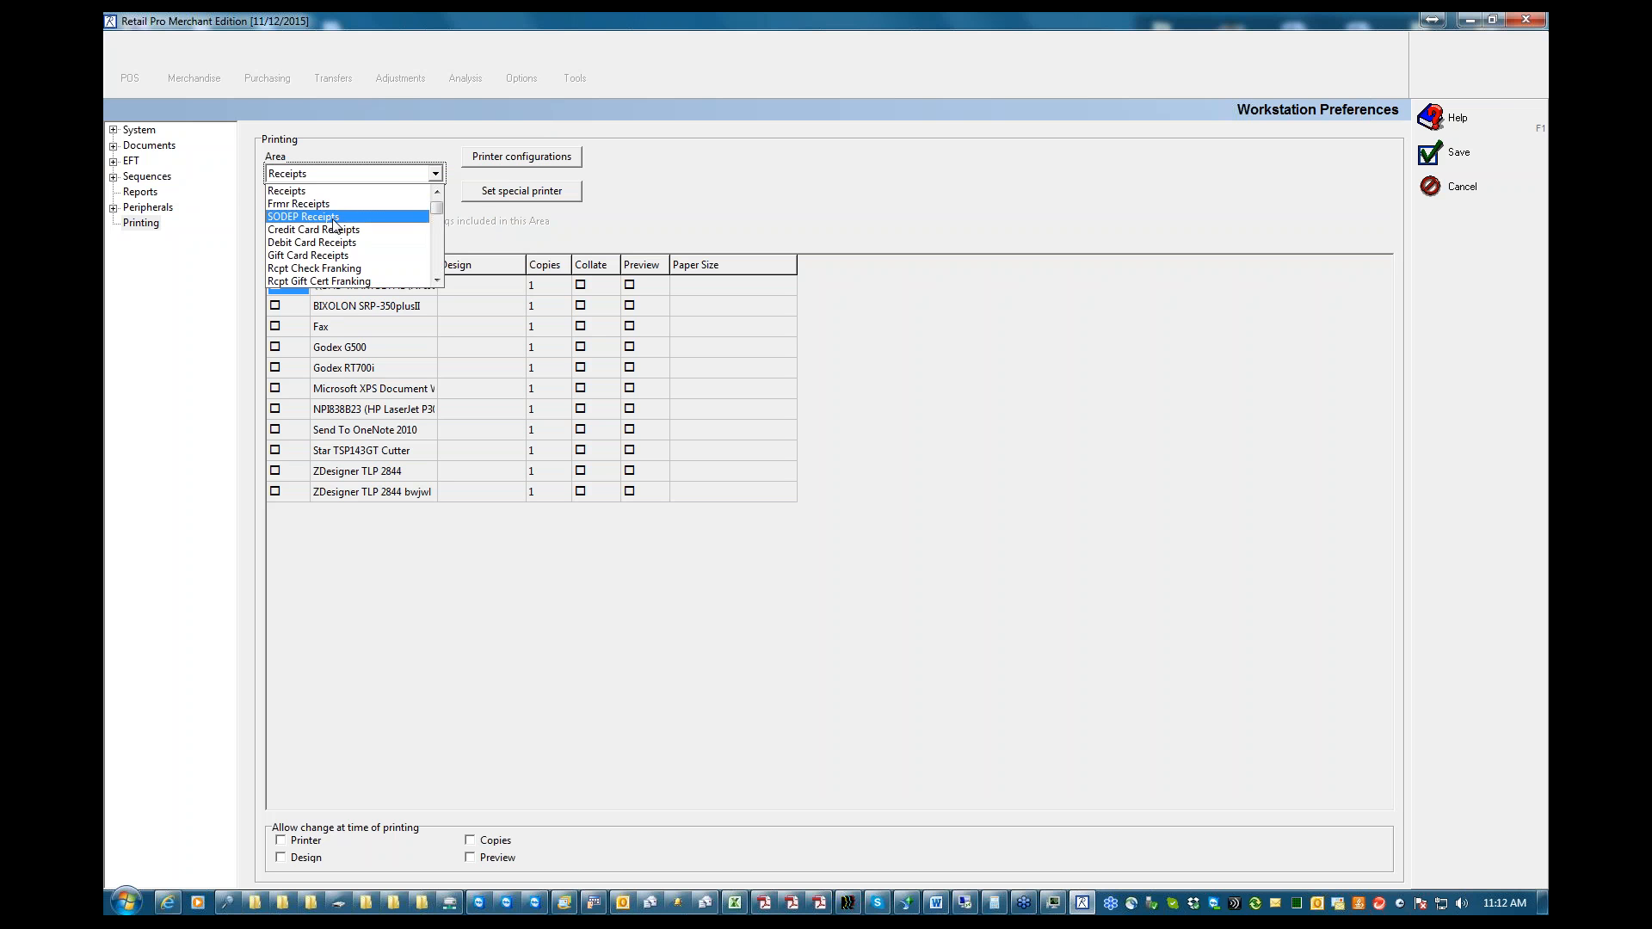
click(333, 219)
click(434, 181)
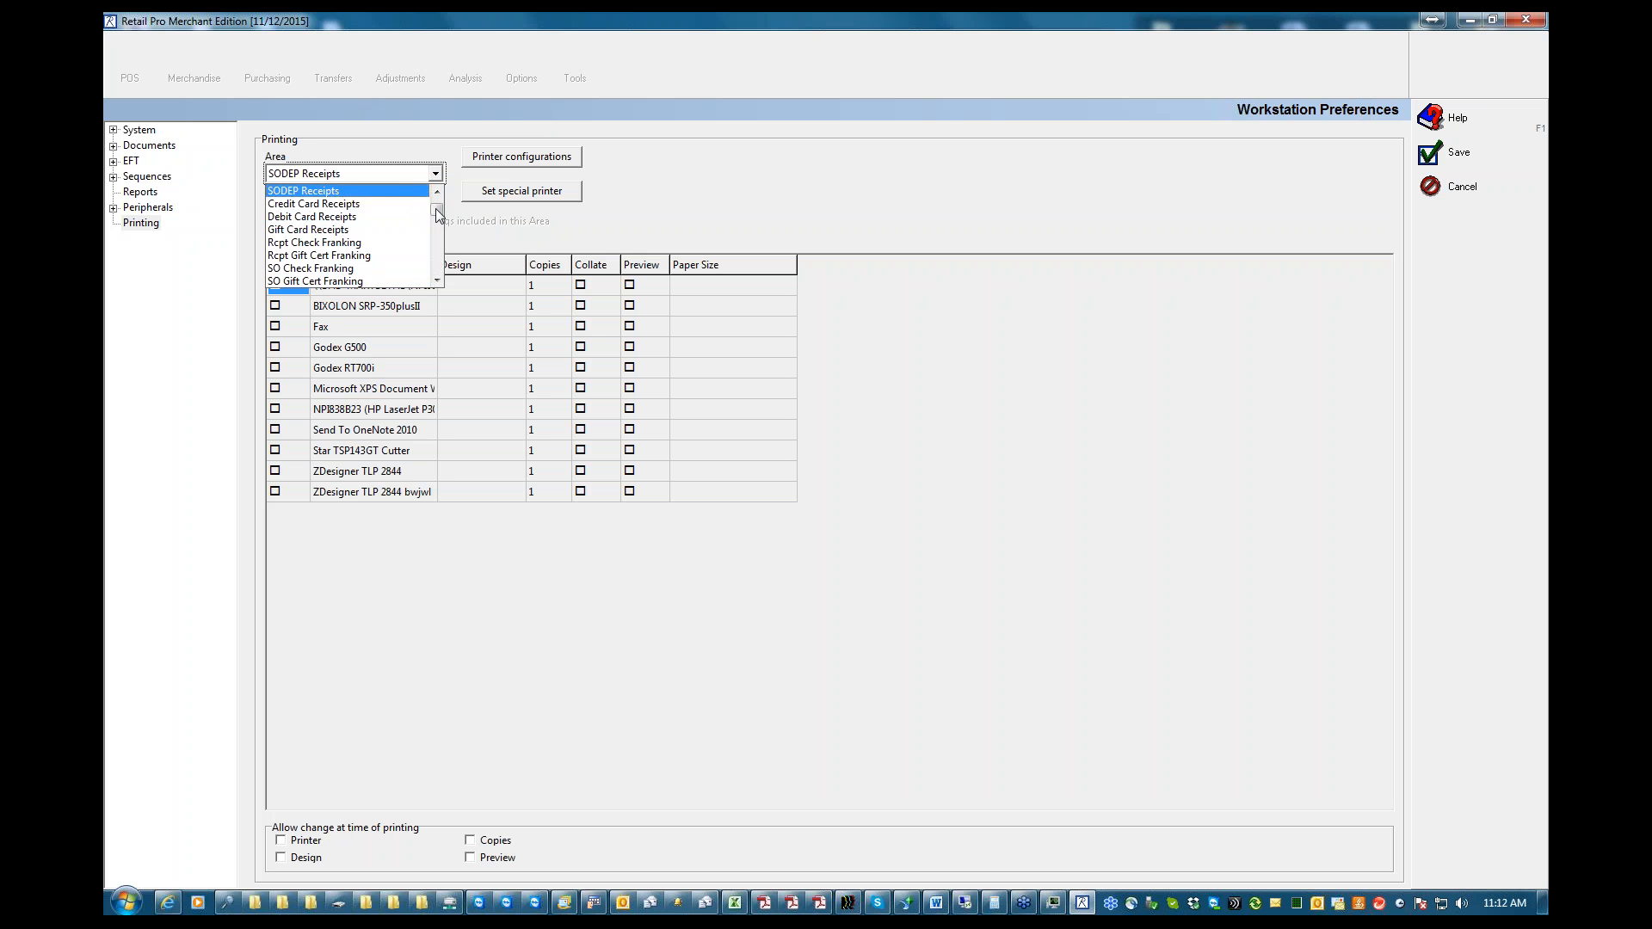
scroll(437, 207, up, 1)
click(337, 191)
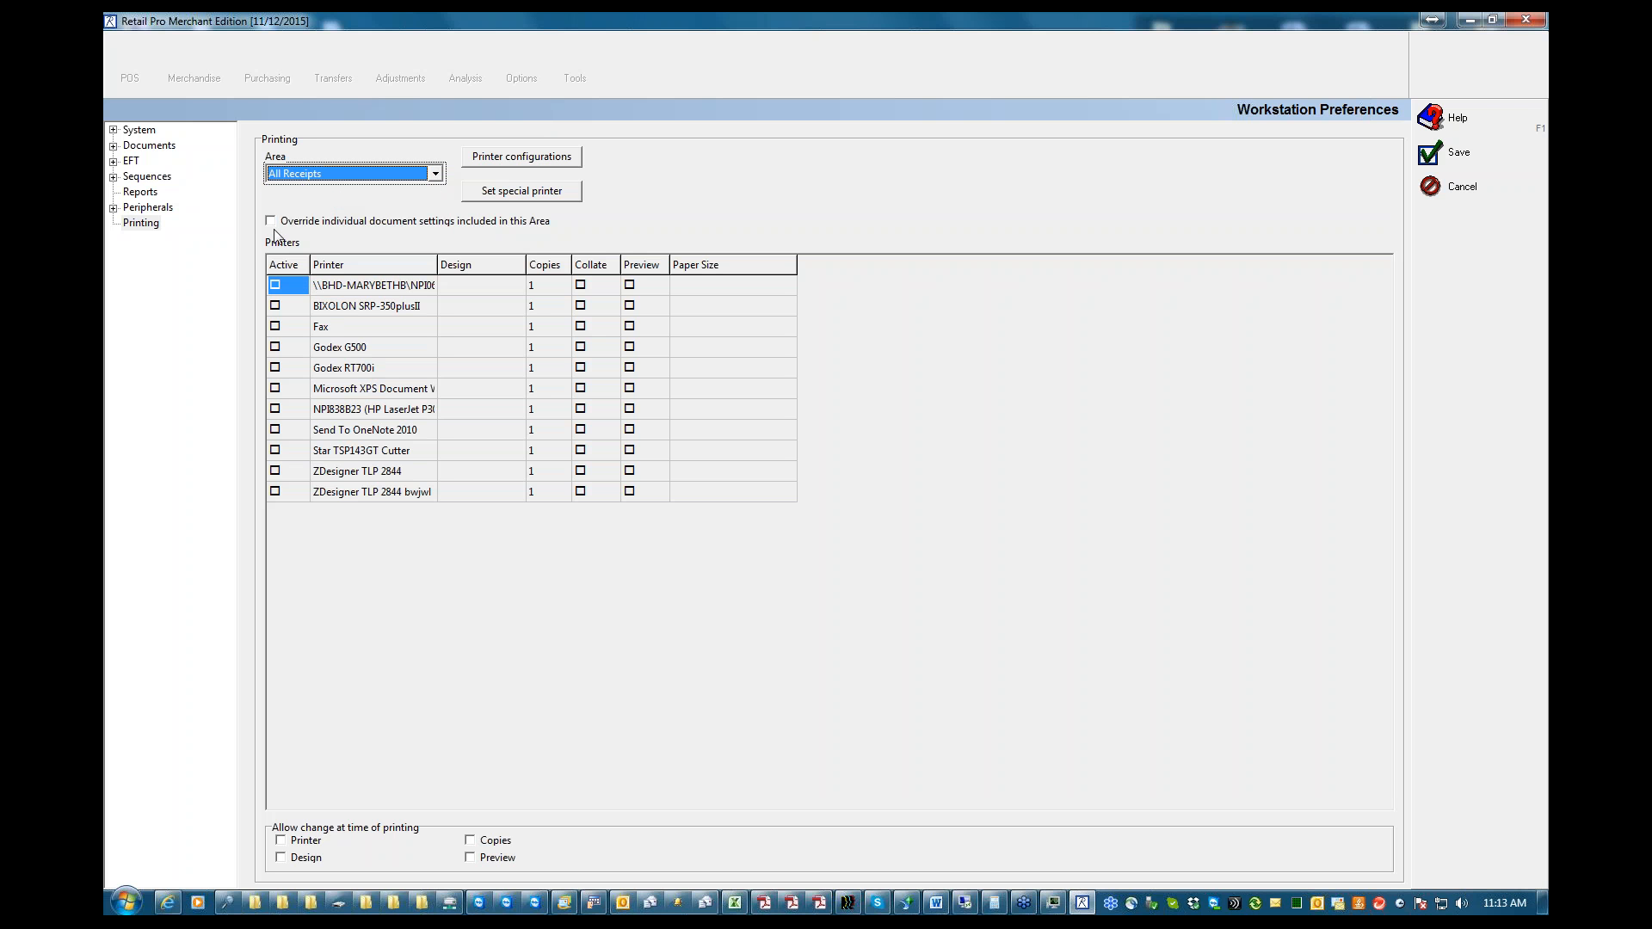
Override the individual document settings for the All Receipts printing area
click(342, 222)
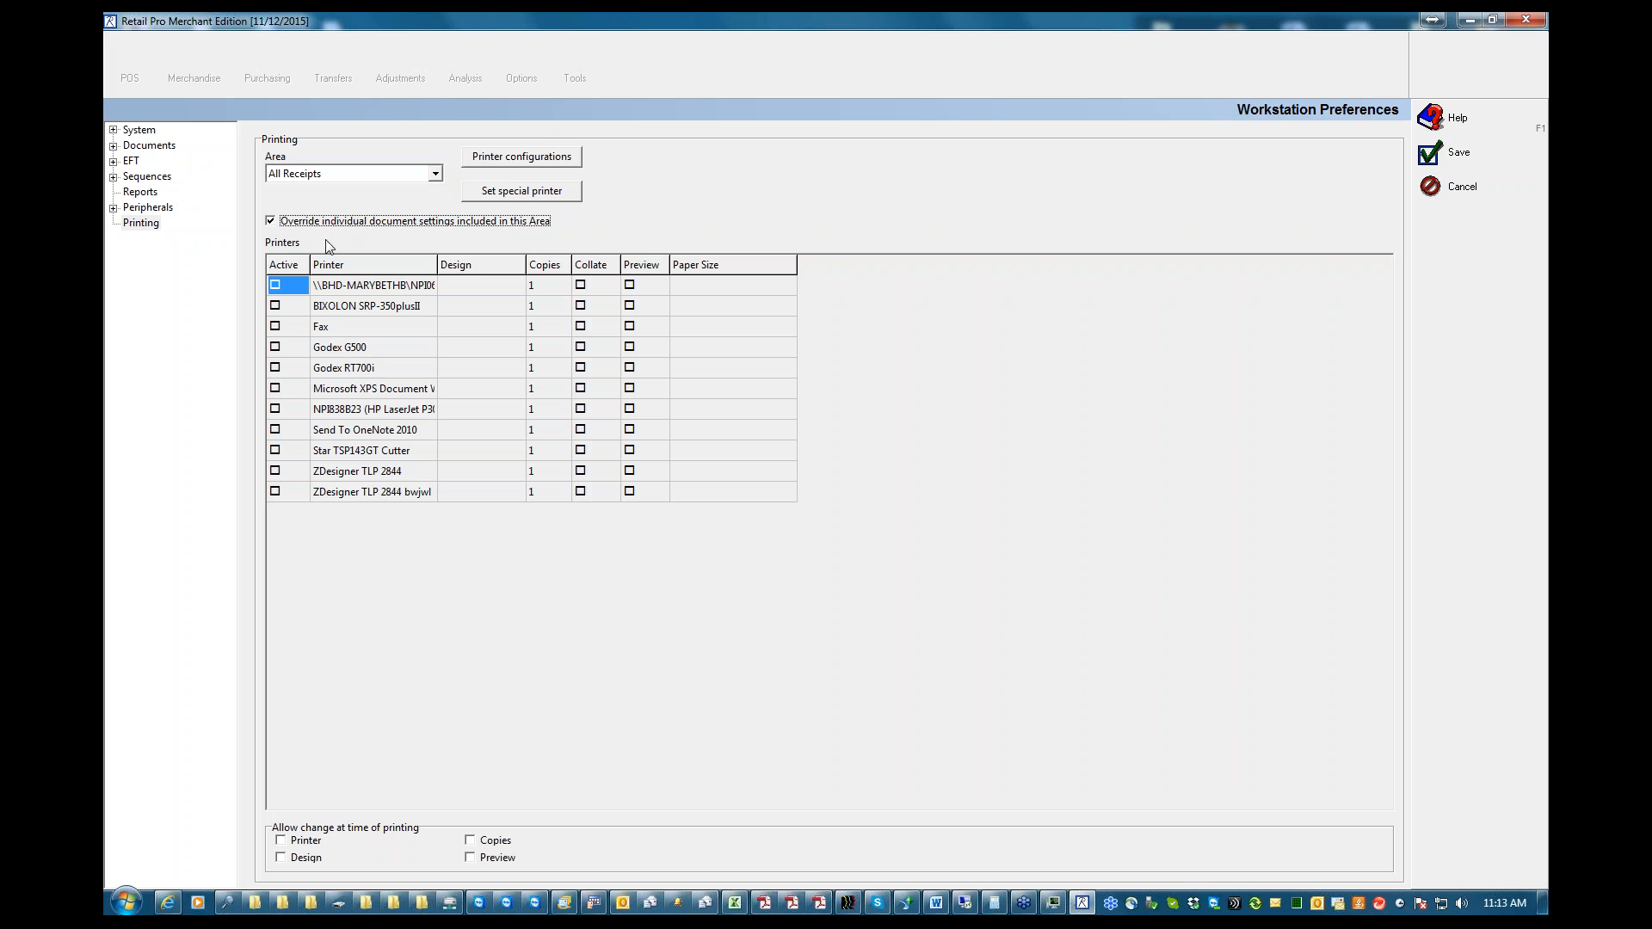
click(435, 173)
click(376, 196)
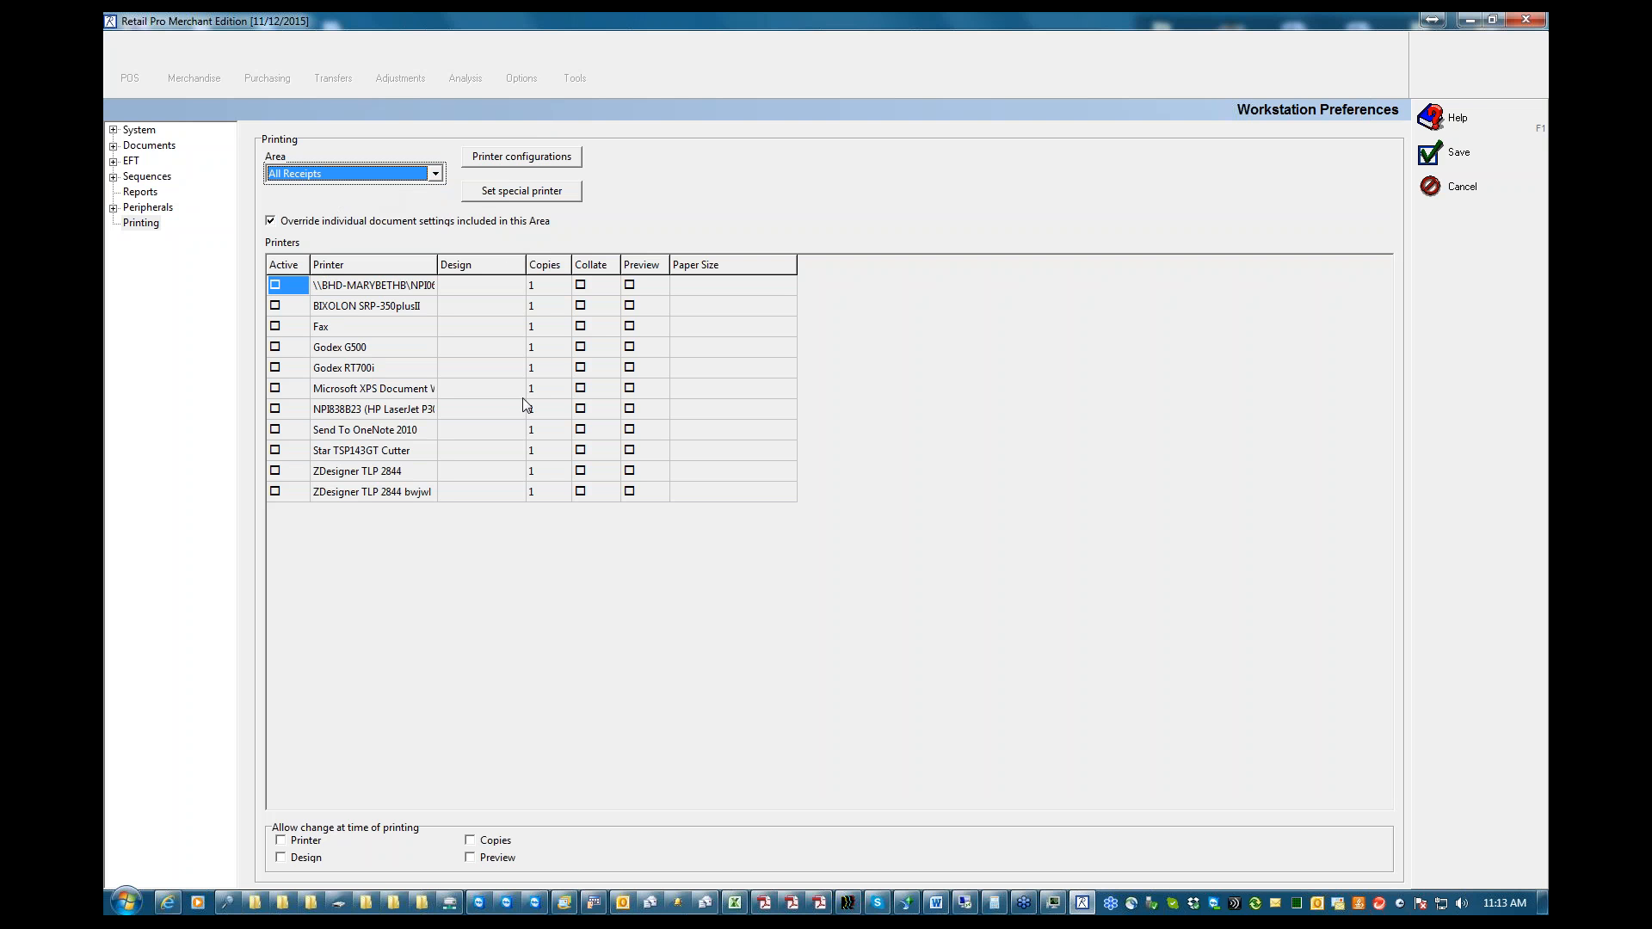
Activate the BIXOLON SRP-350plusII printer for All Receipts with the !FYL40CC design and save the workstation preferences
click(279, 307)
click(276, 306)
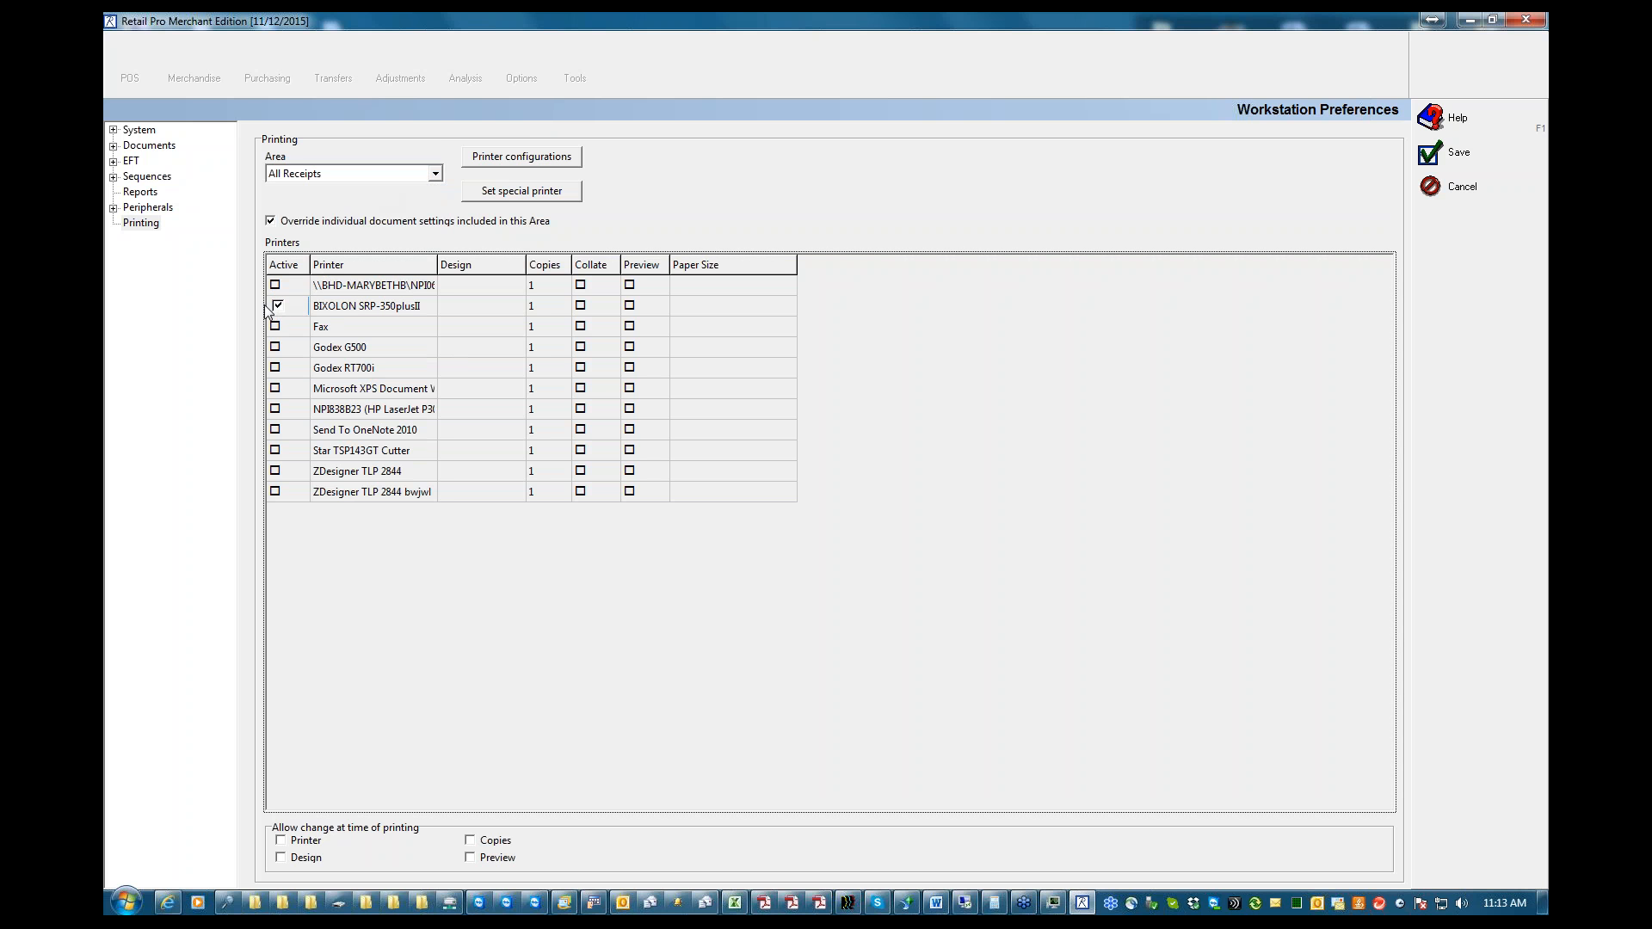
click(512, 309)
click(513, 307)
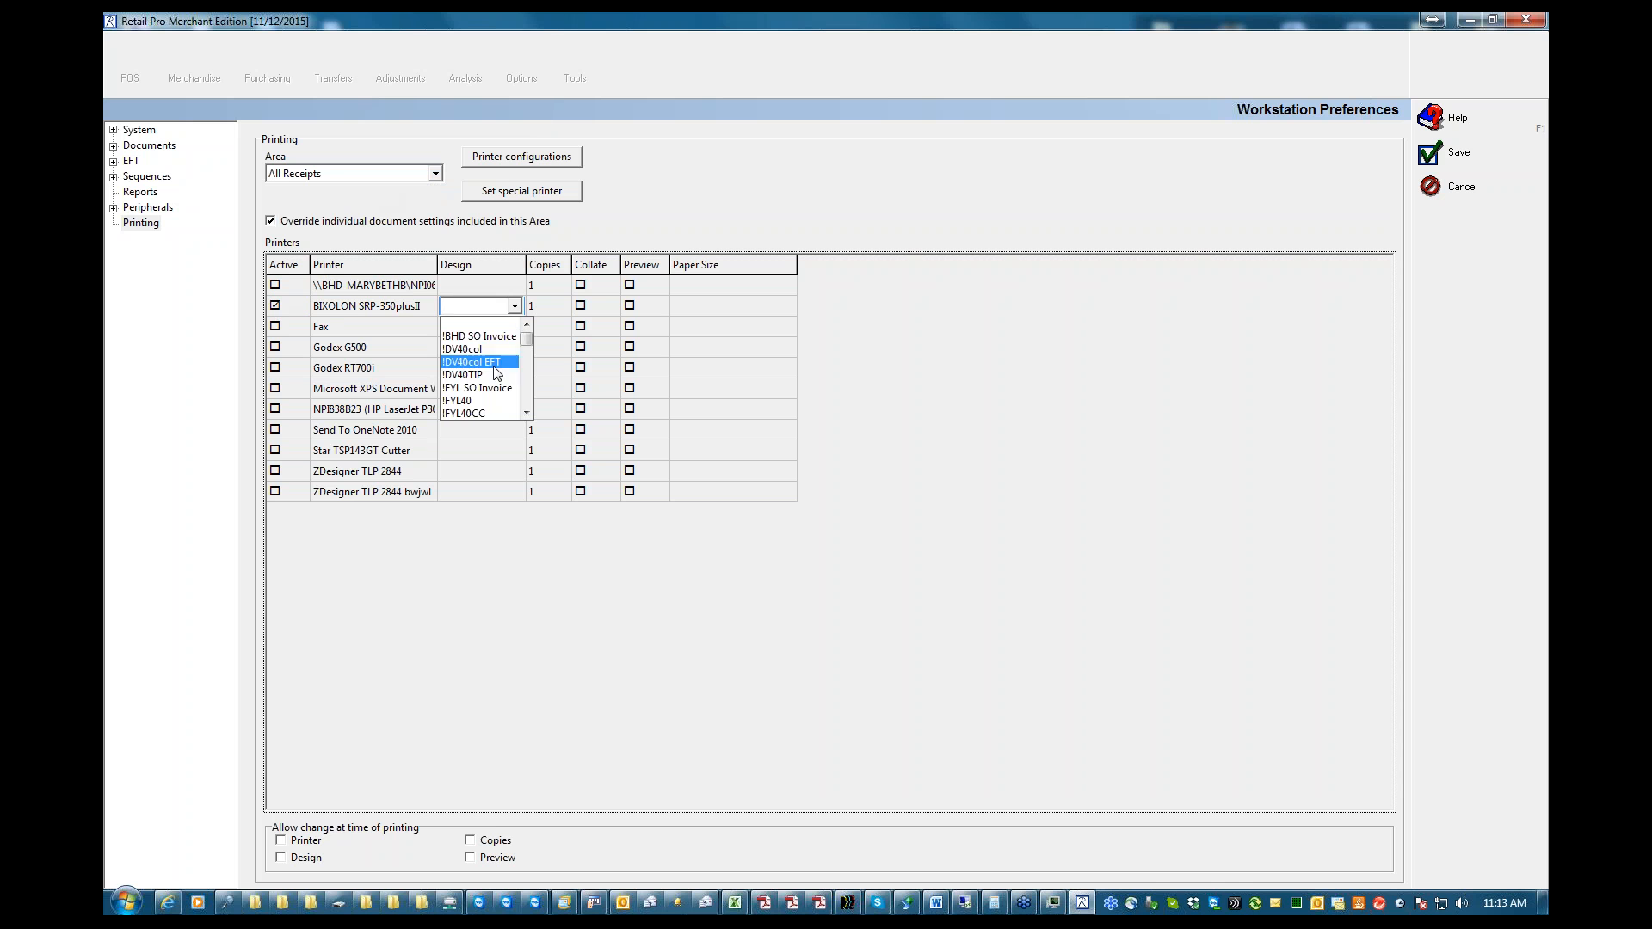
click(482, 412)
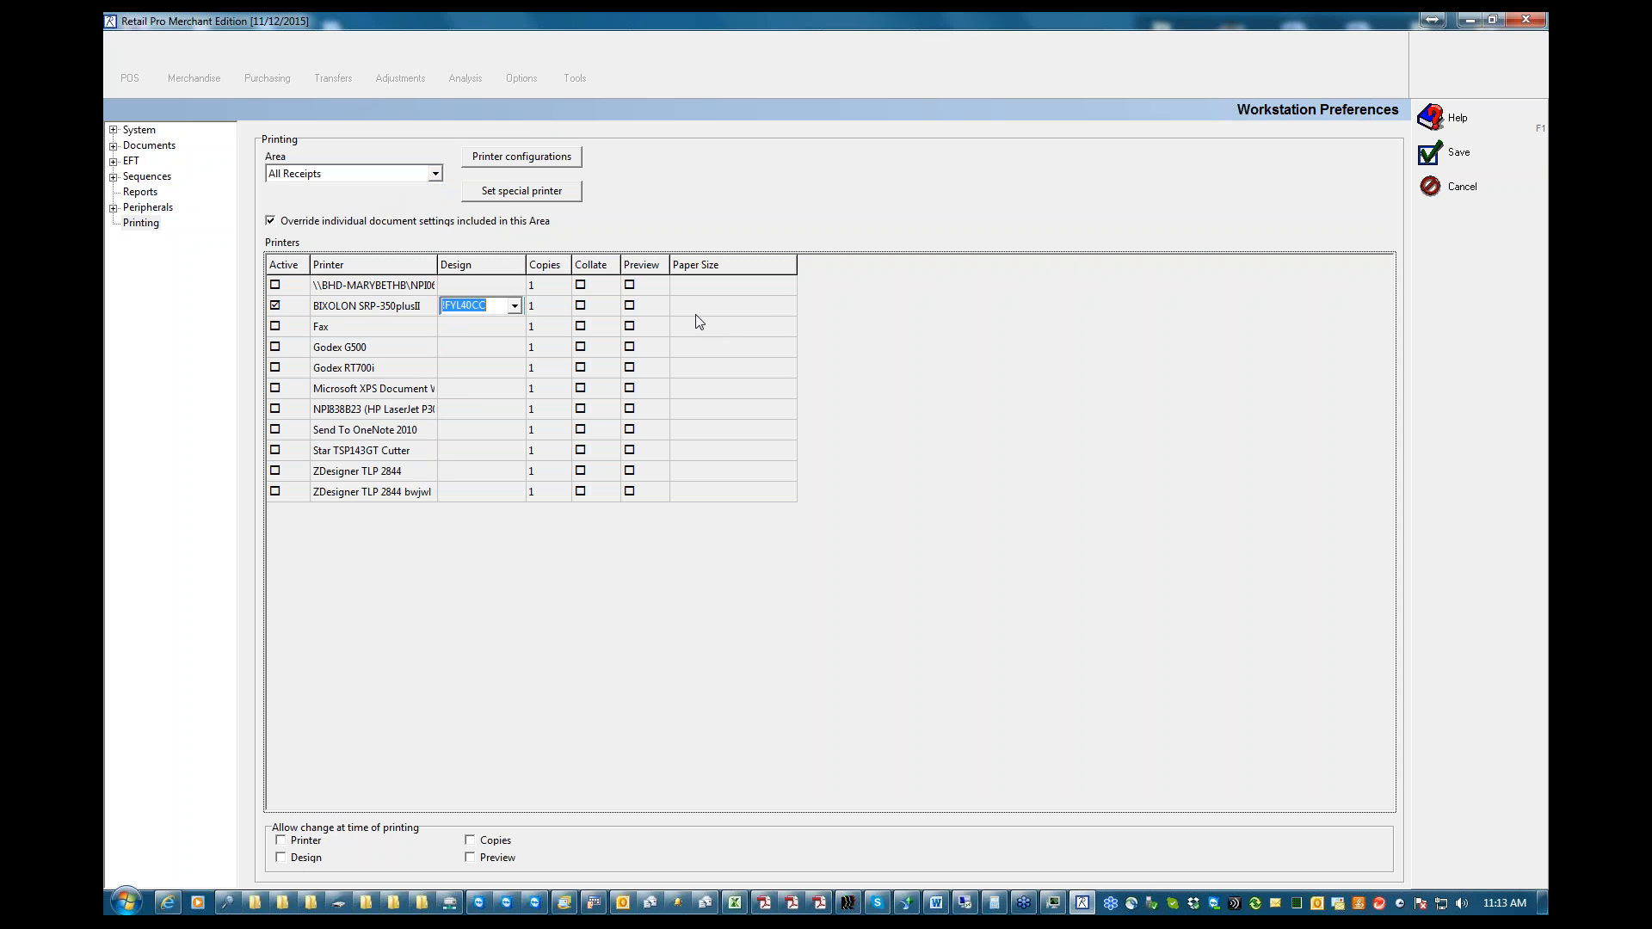
click(1436, 153)
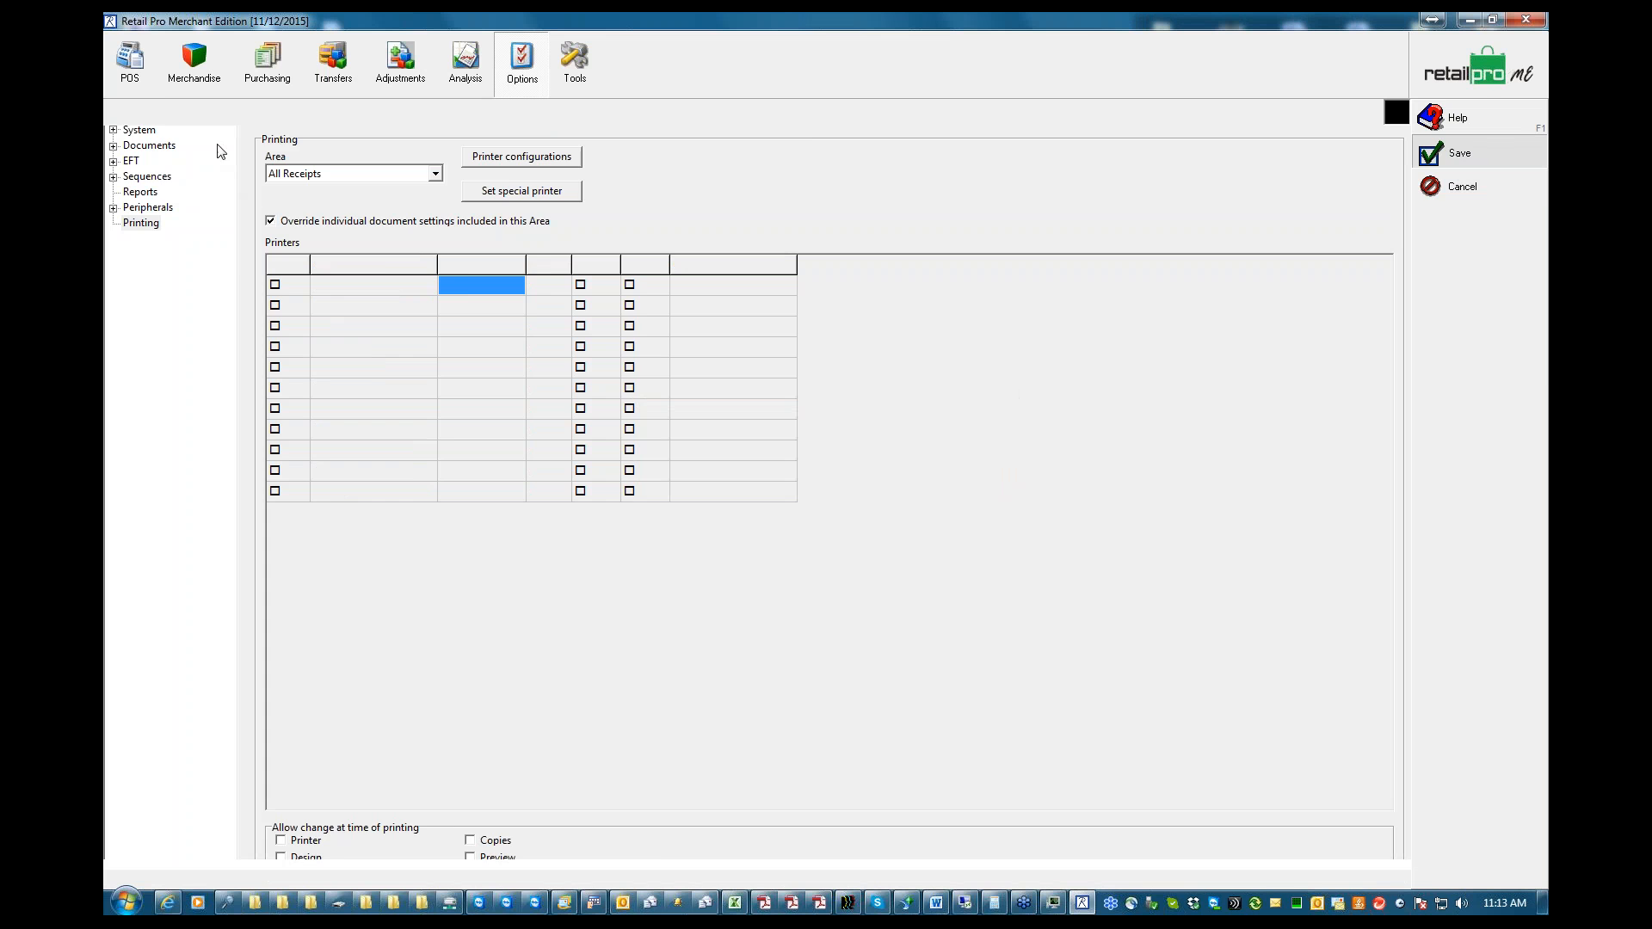
Display the April 2014 point-of-sale receipts and return to the home screen
click(127, 76)
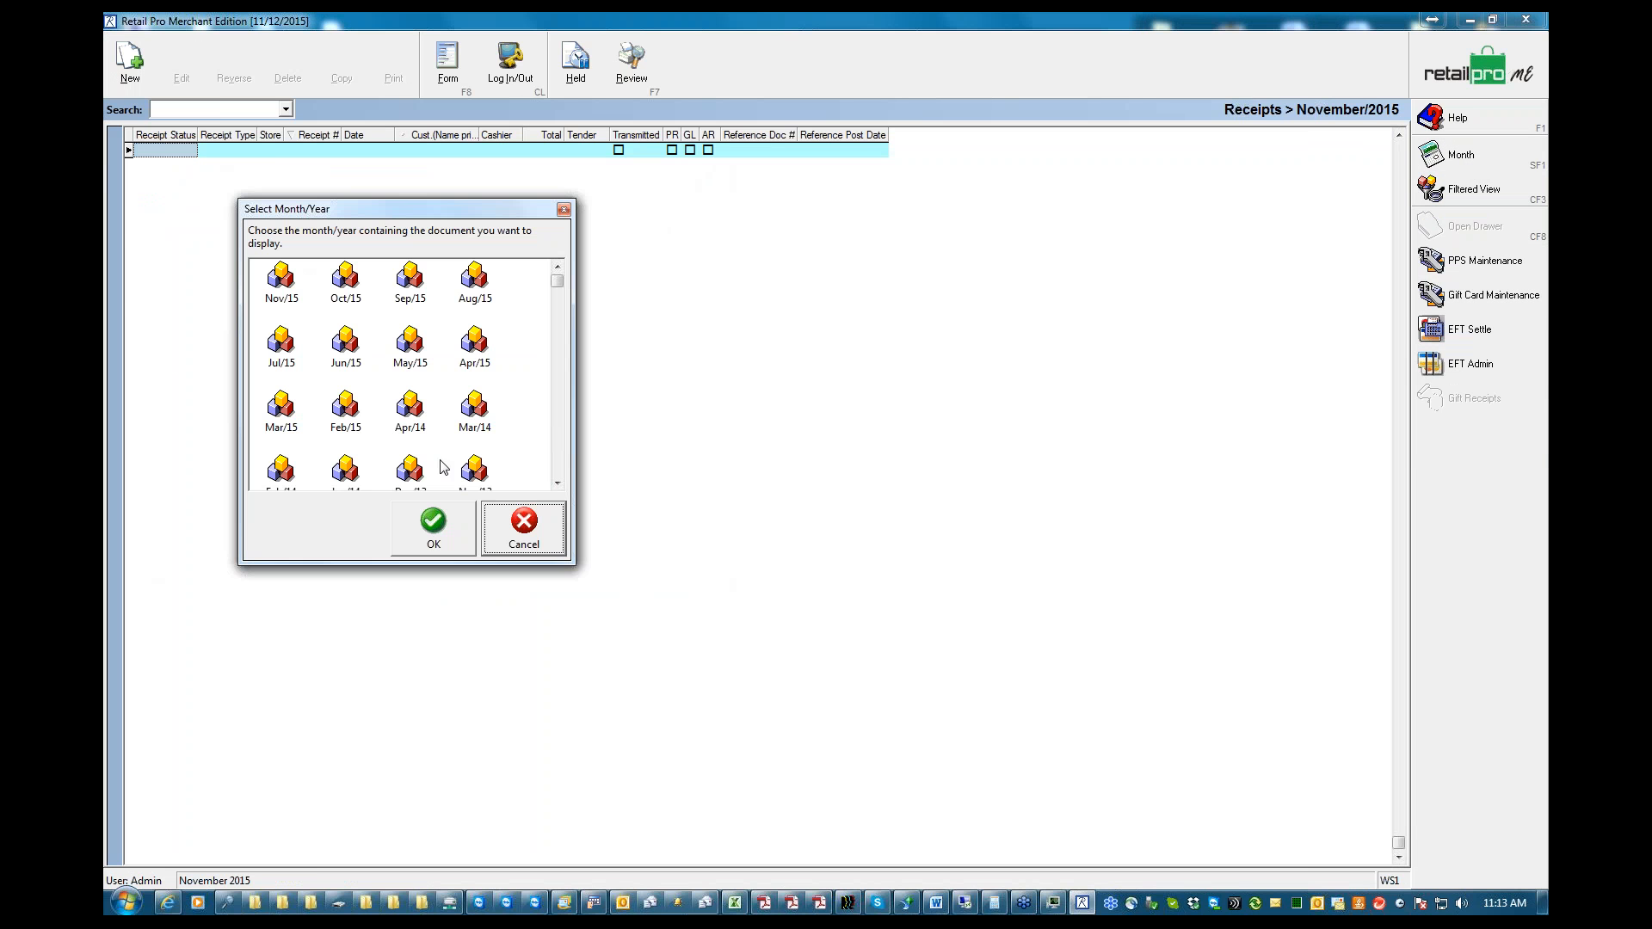
click(411, 421)
click(445, 529)
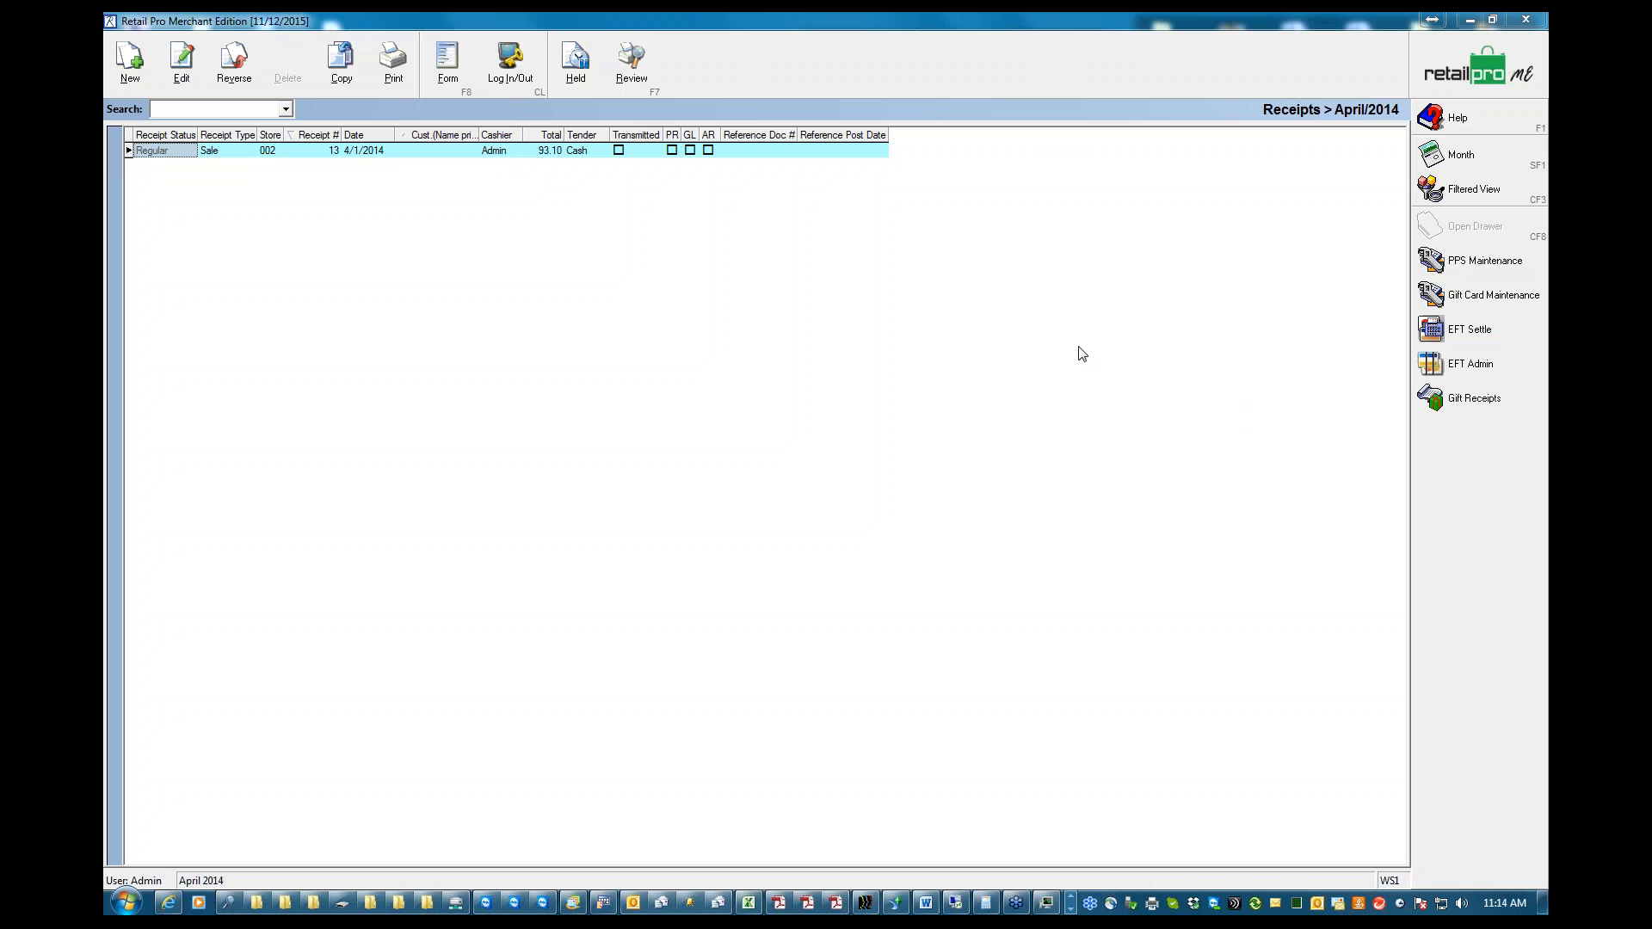
click(1466, 72)
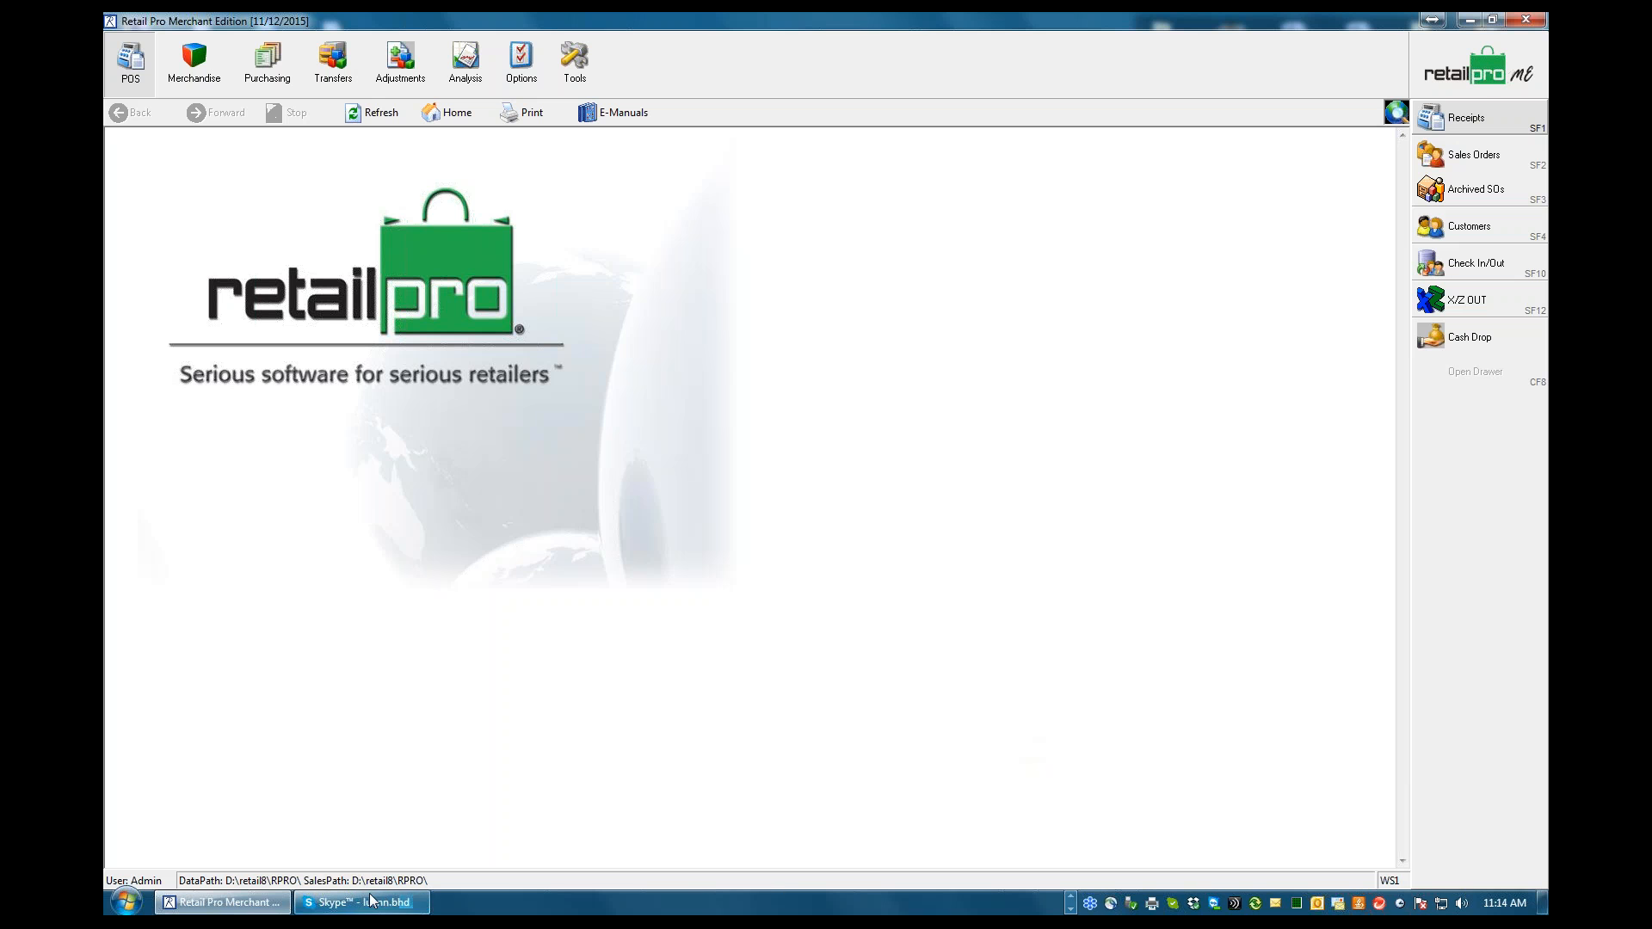
Switch to Word to review the remaining Basic Tech Support outline topics, and return to the Retail Pro start page
click(1070, 904)
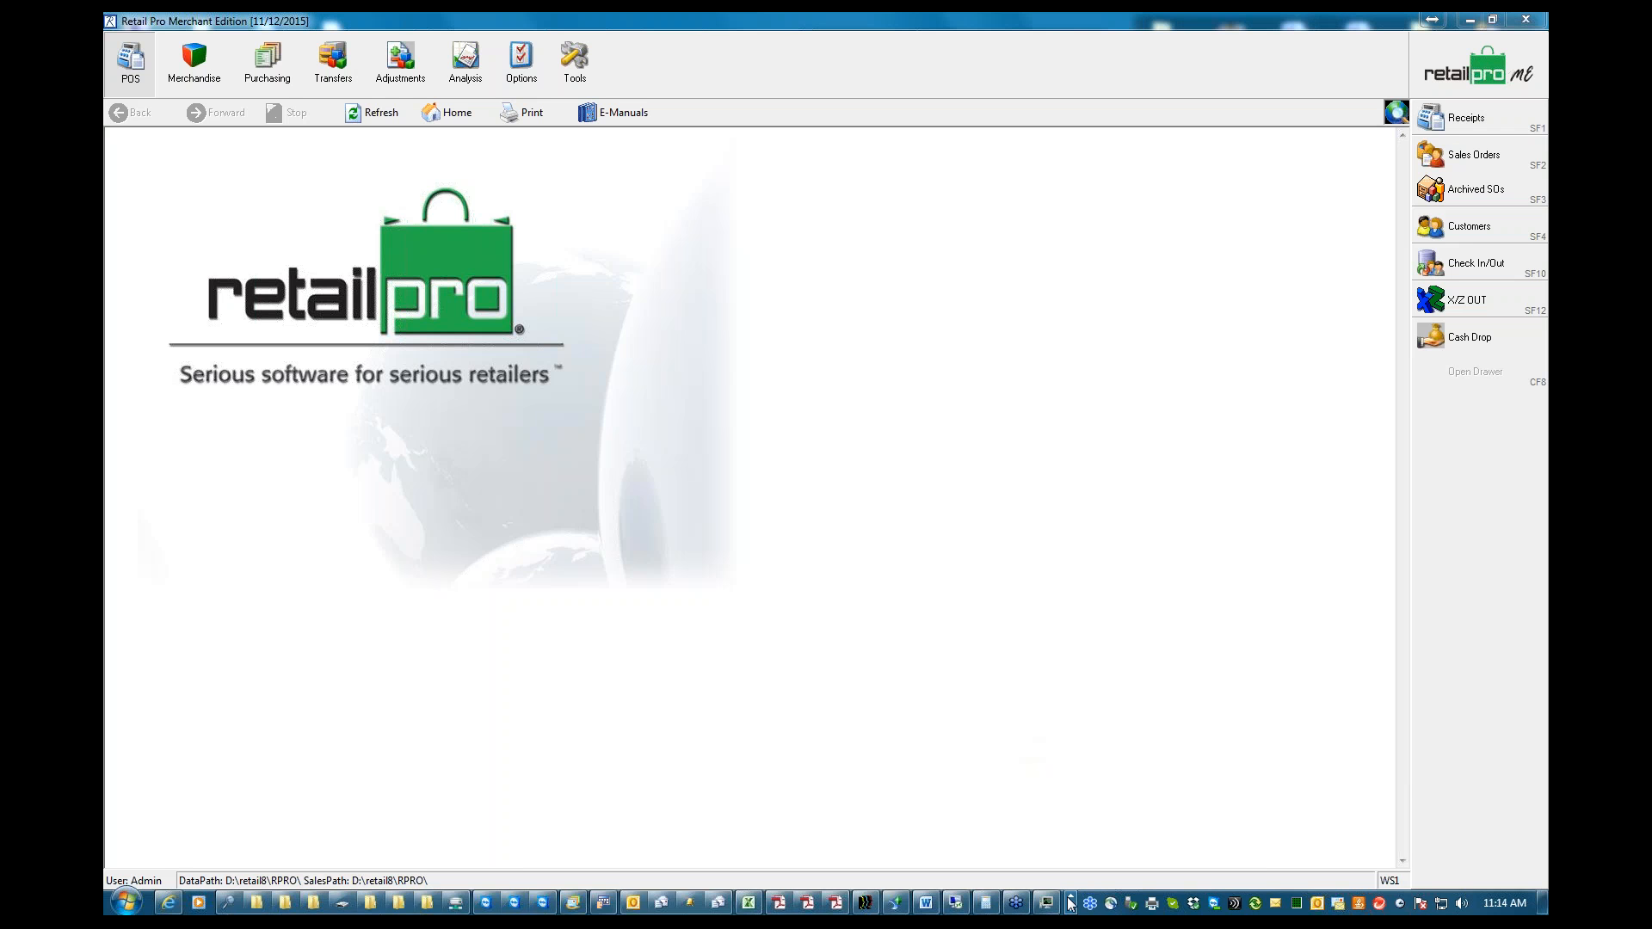
click(926, 903)
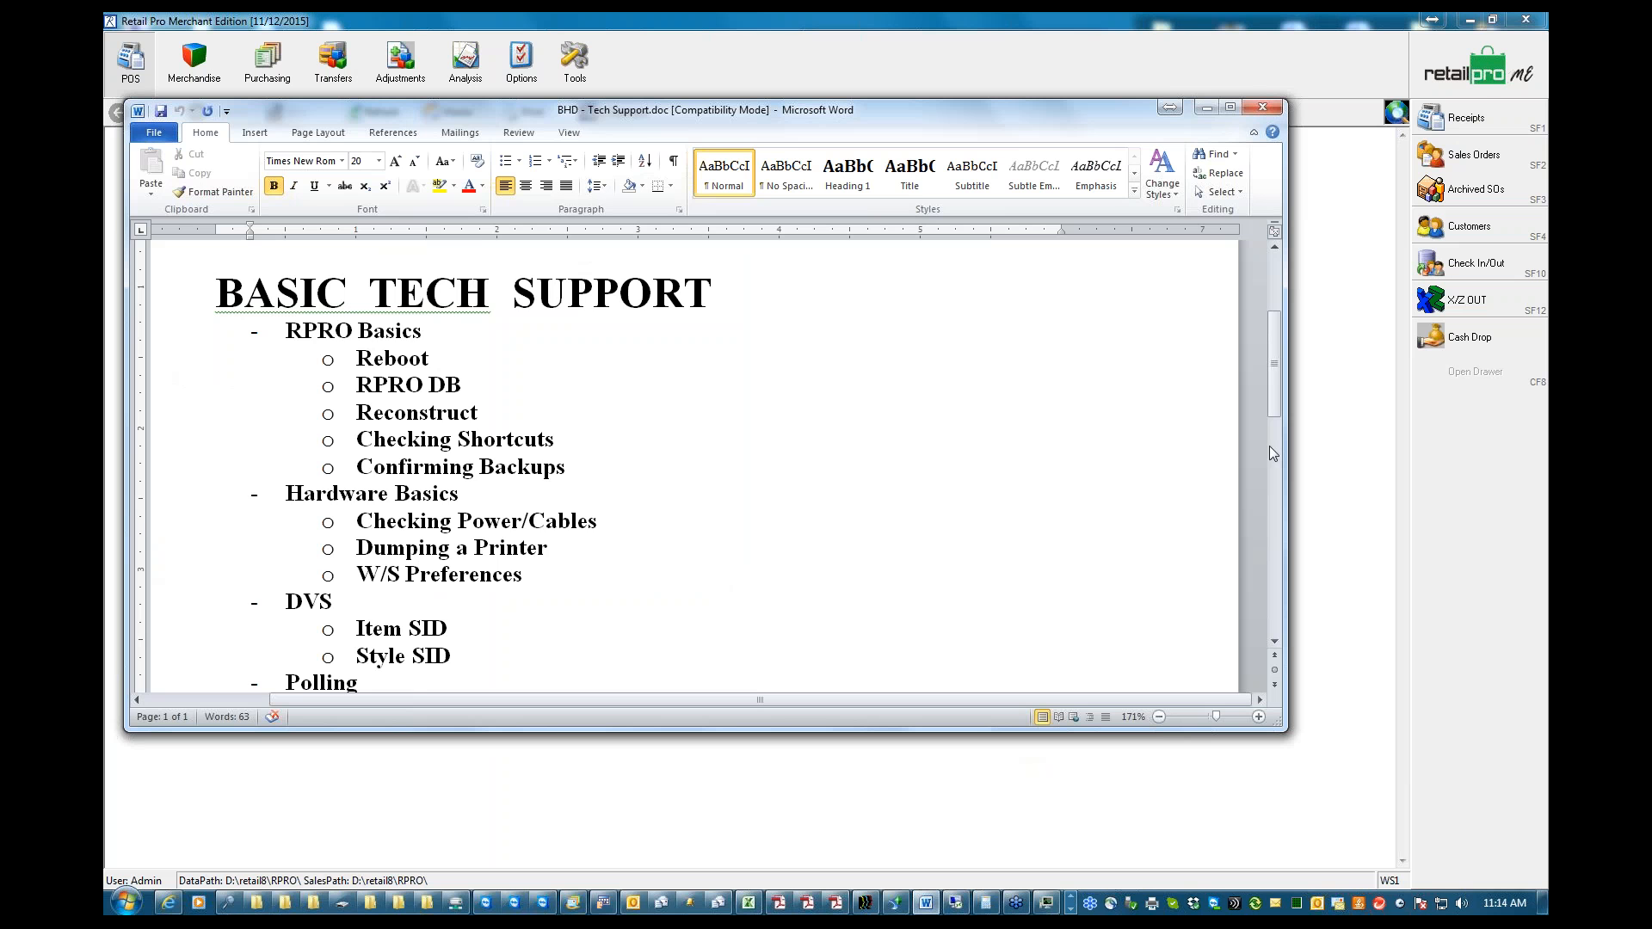
drag(1274, 399, 1274, 461)
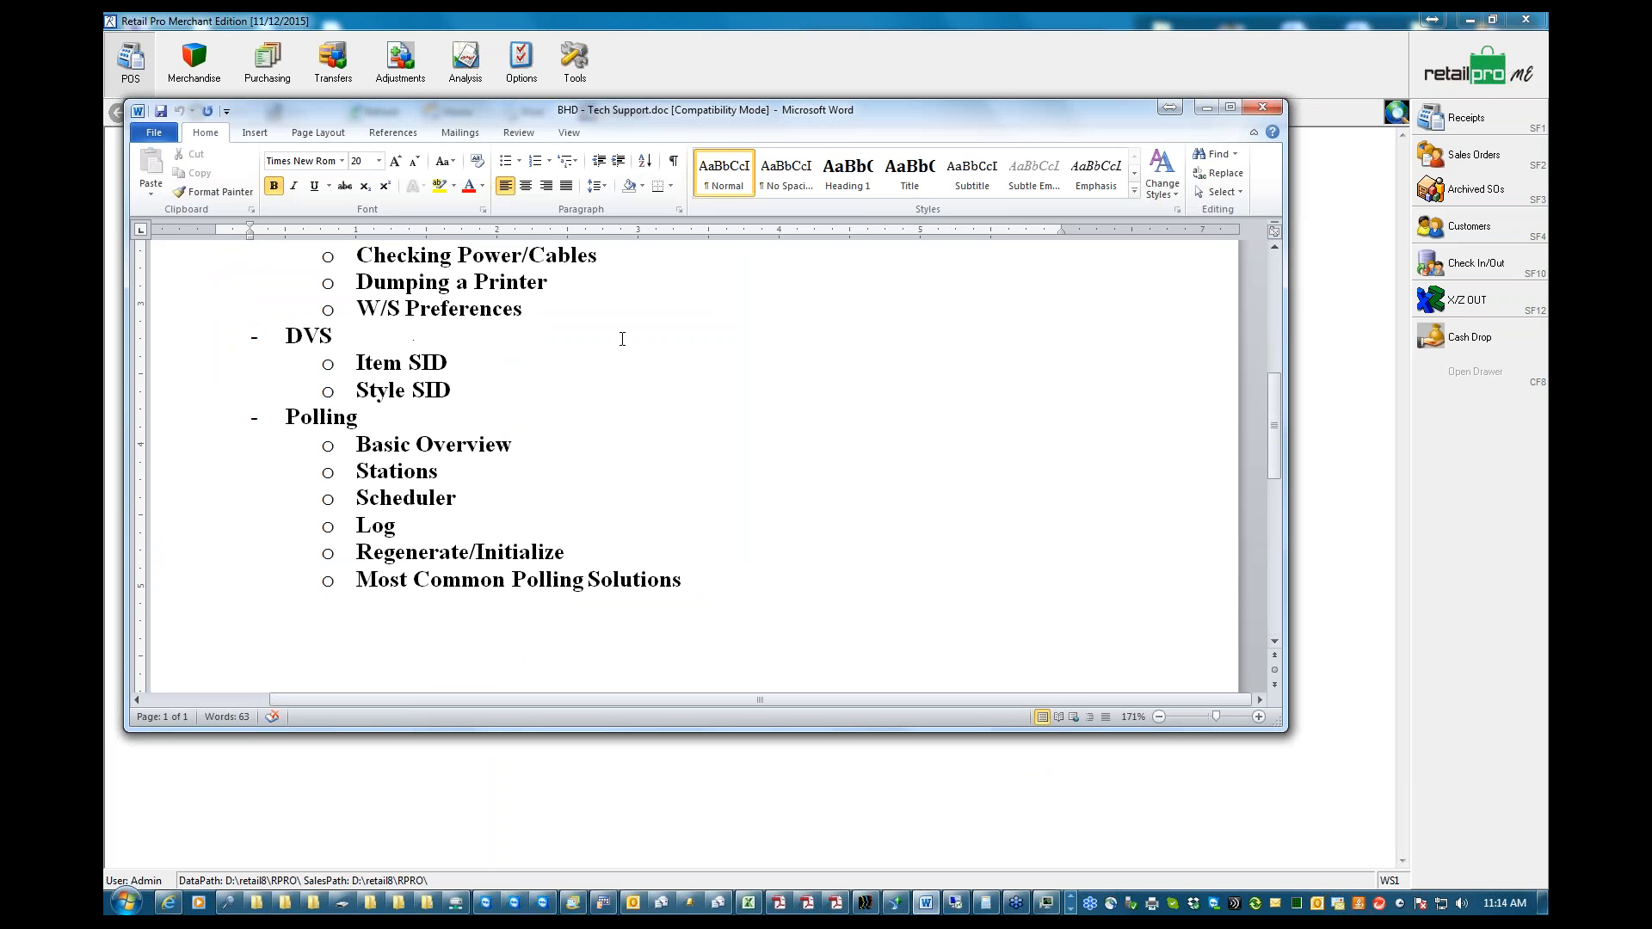
click(1207, 110)
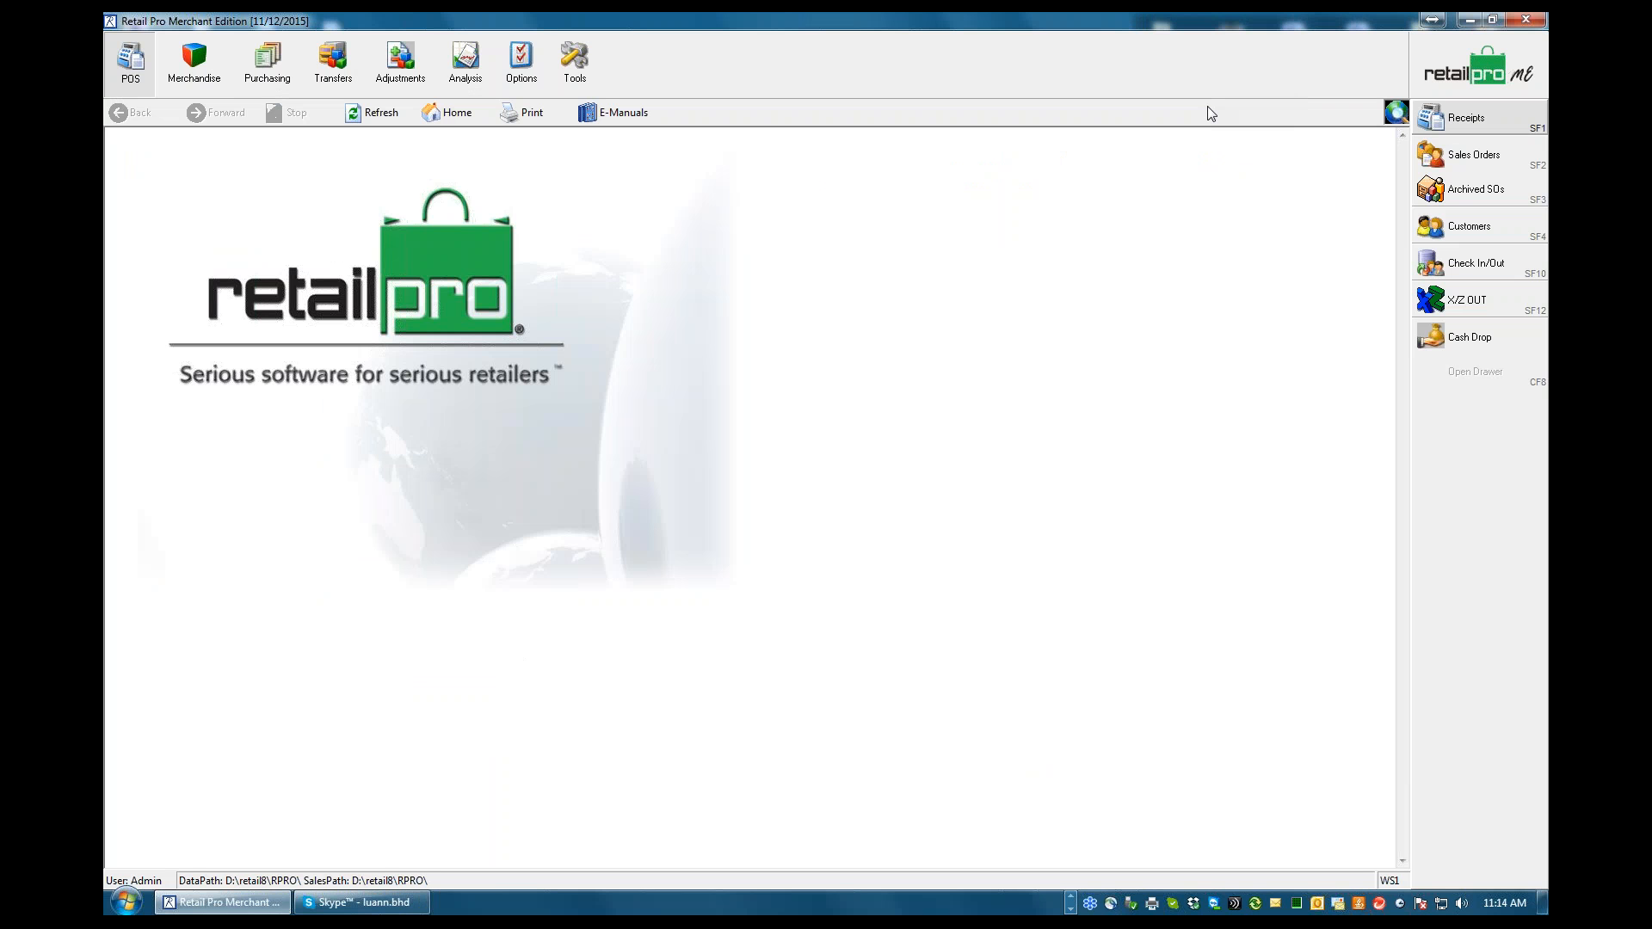
click(1467, 72)
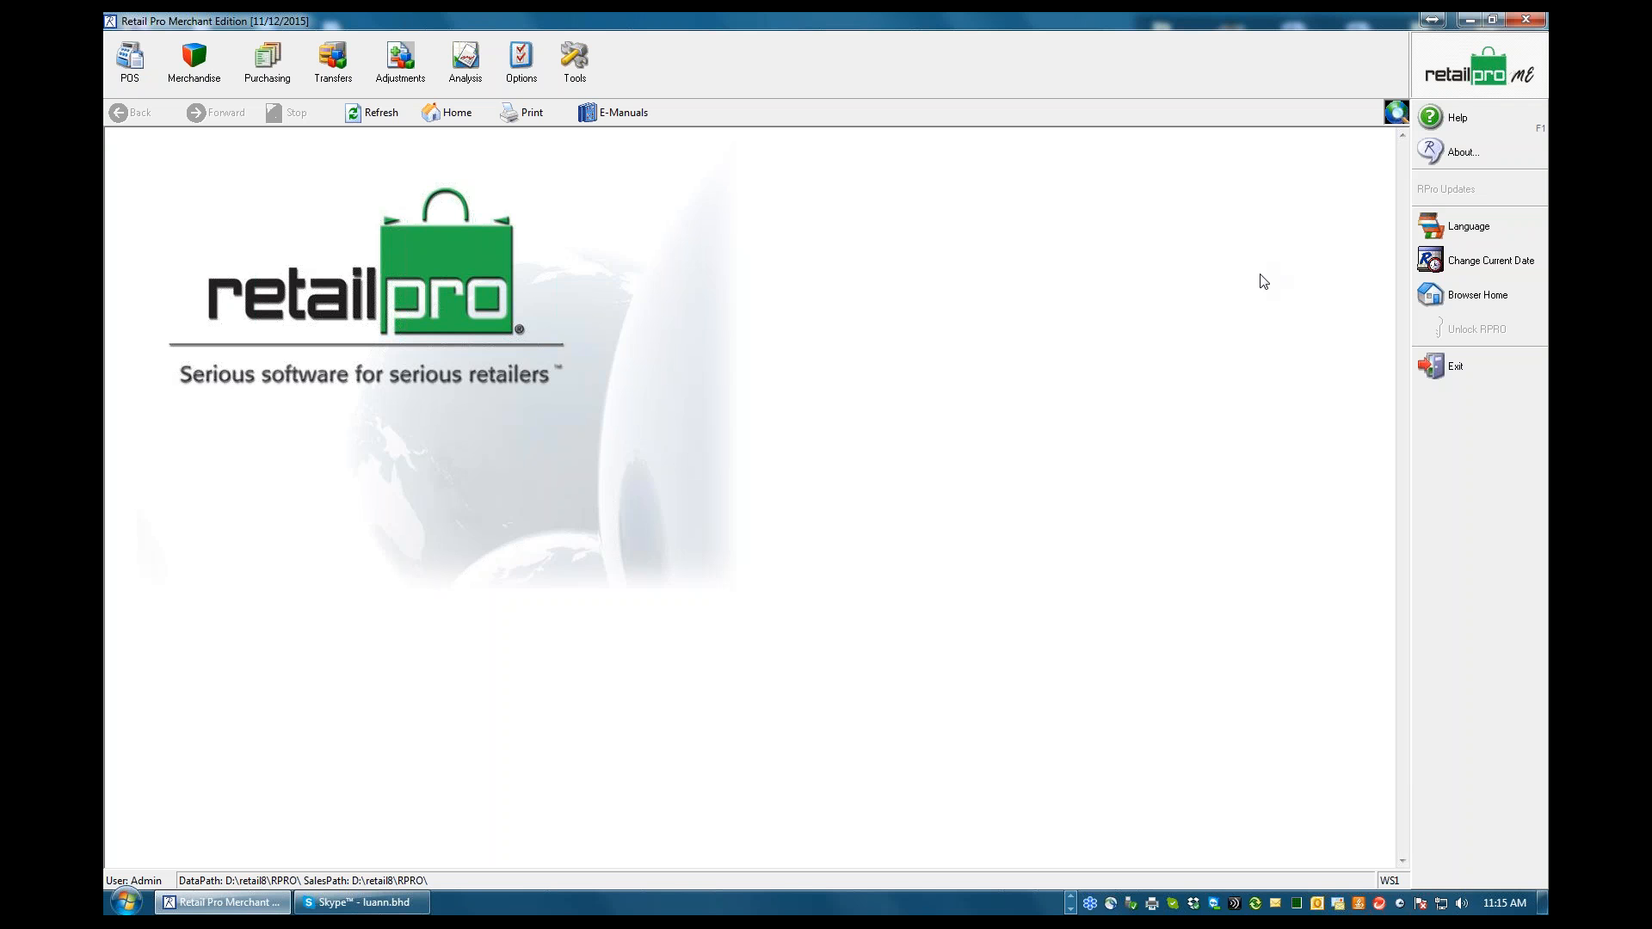
Switch to Adobe Reader, bring up the TS17_DVS.pdf manual and go to its first page
click(1072, 902)
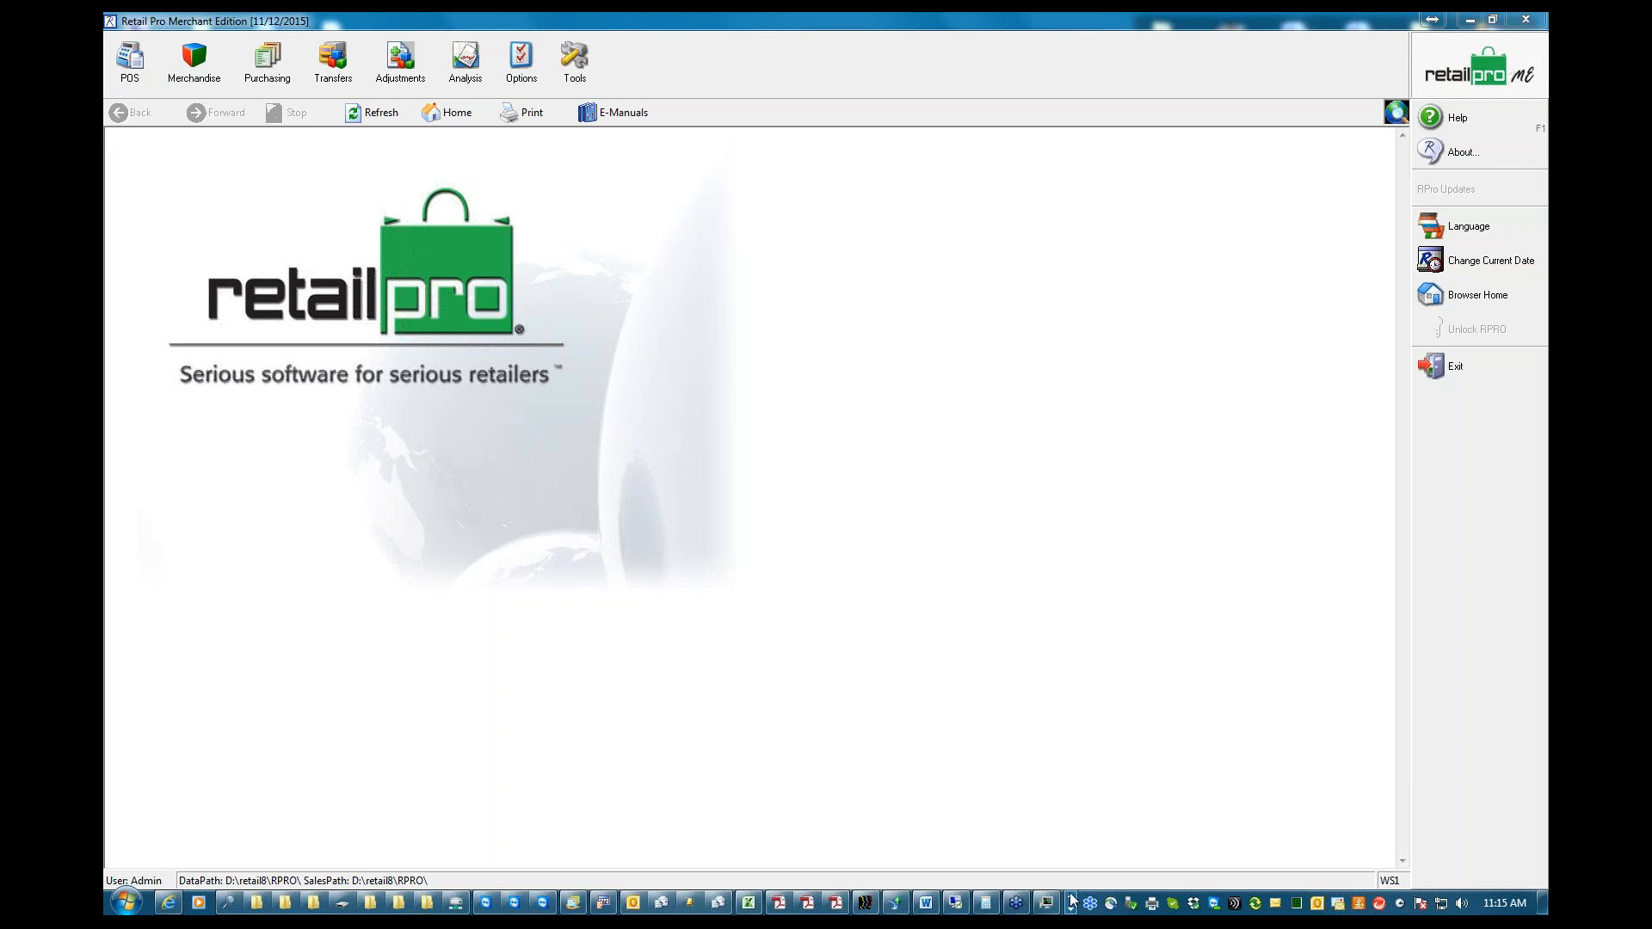
click(835, 902)
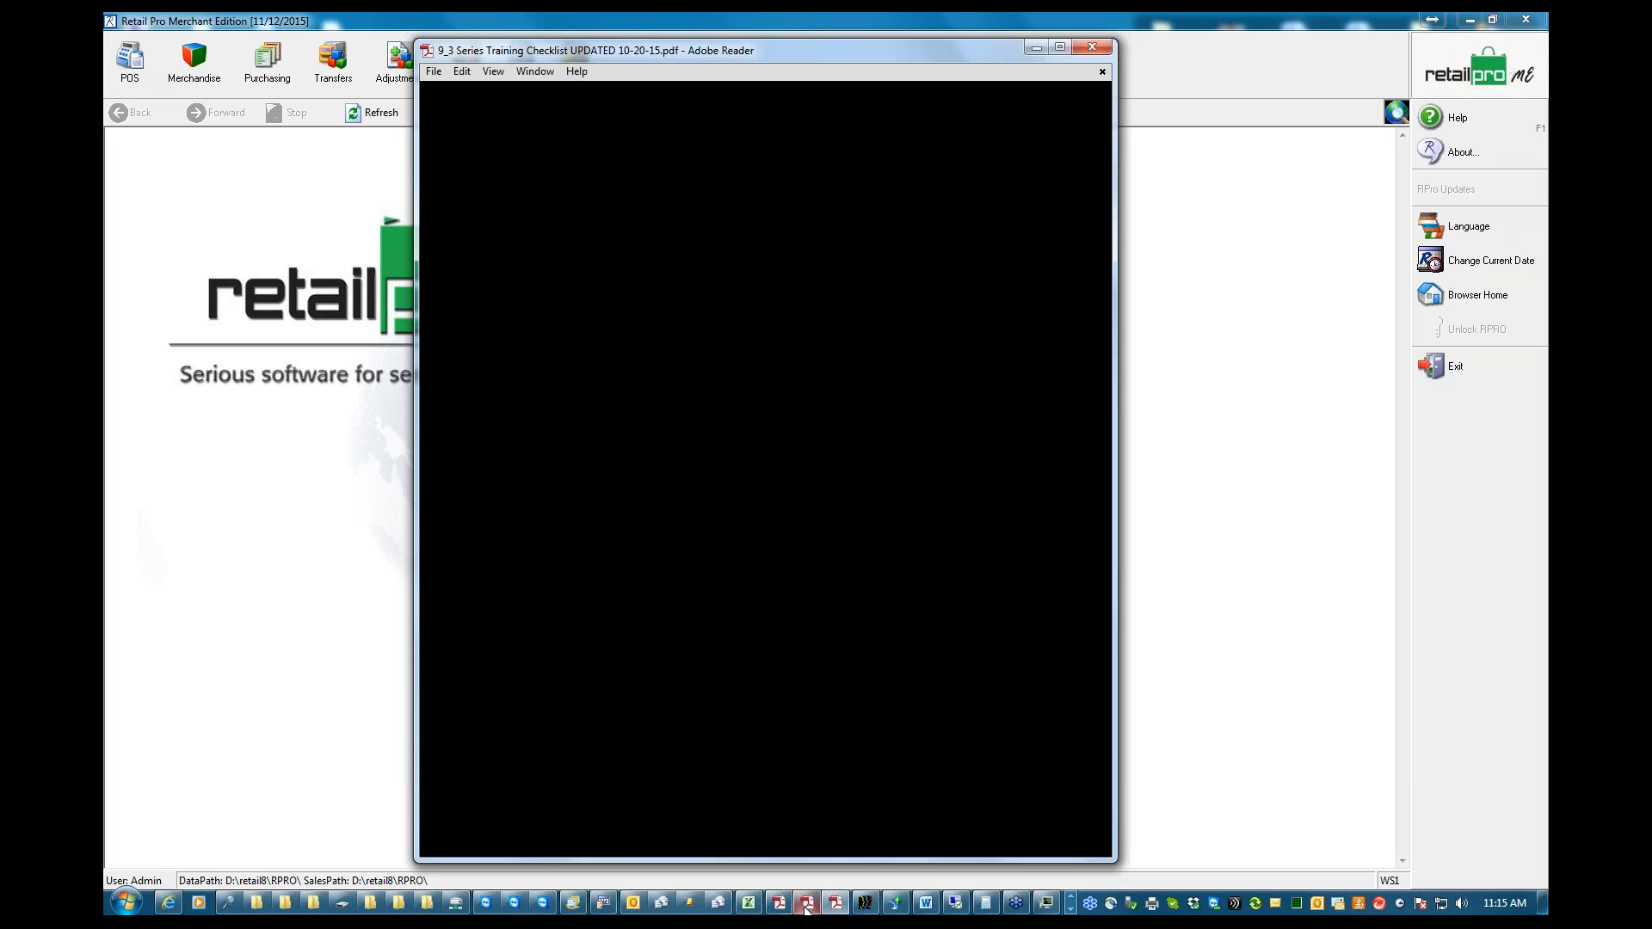
click(807, 908)
mouse_move(801, 909)
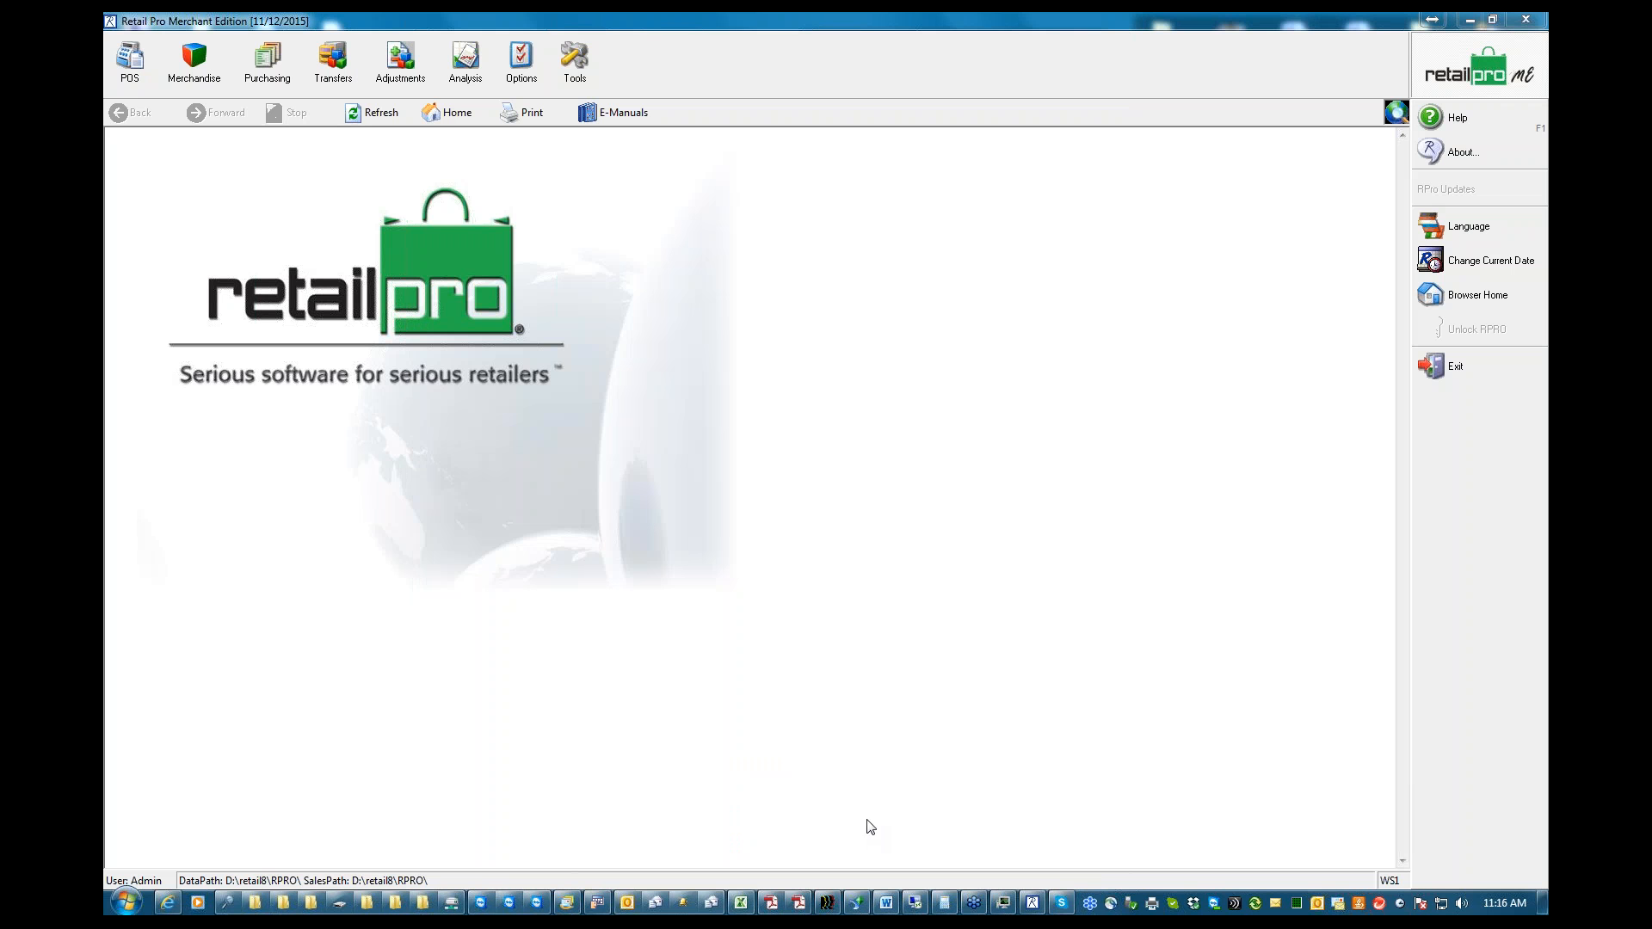
click(796, 904)
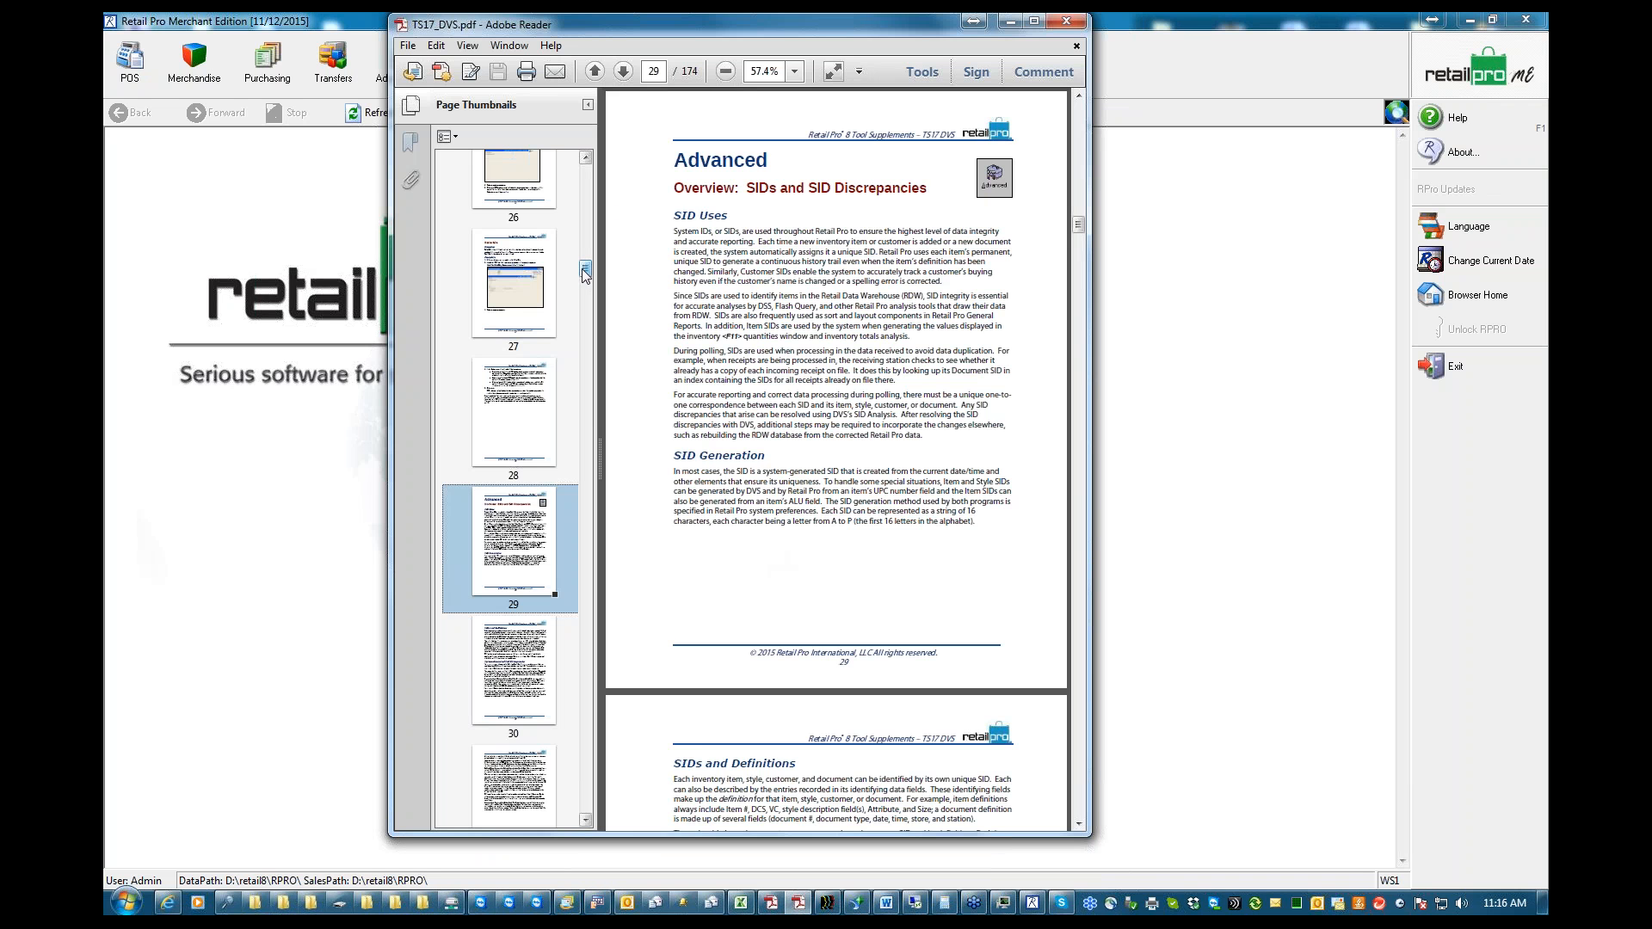
drag(585, 267, 582, 162)
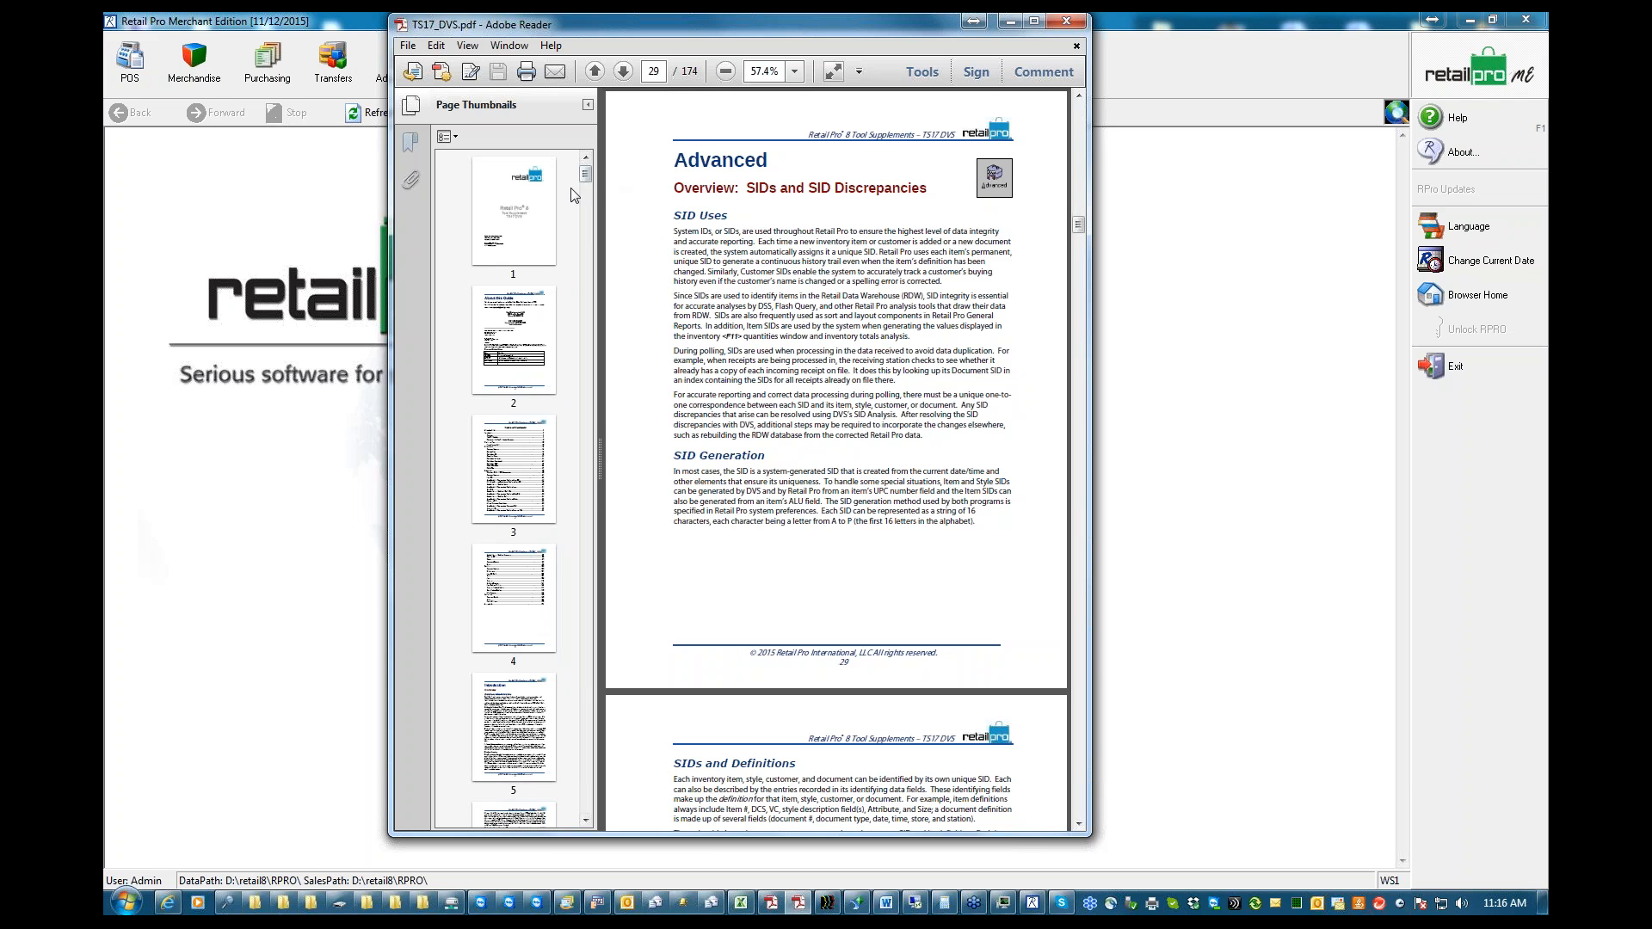
click(513, 207)
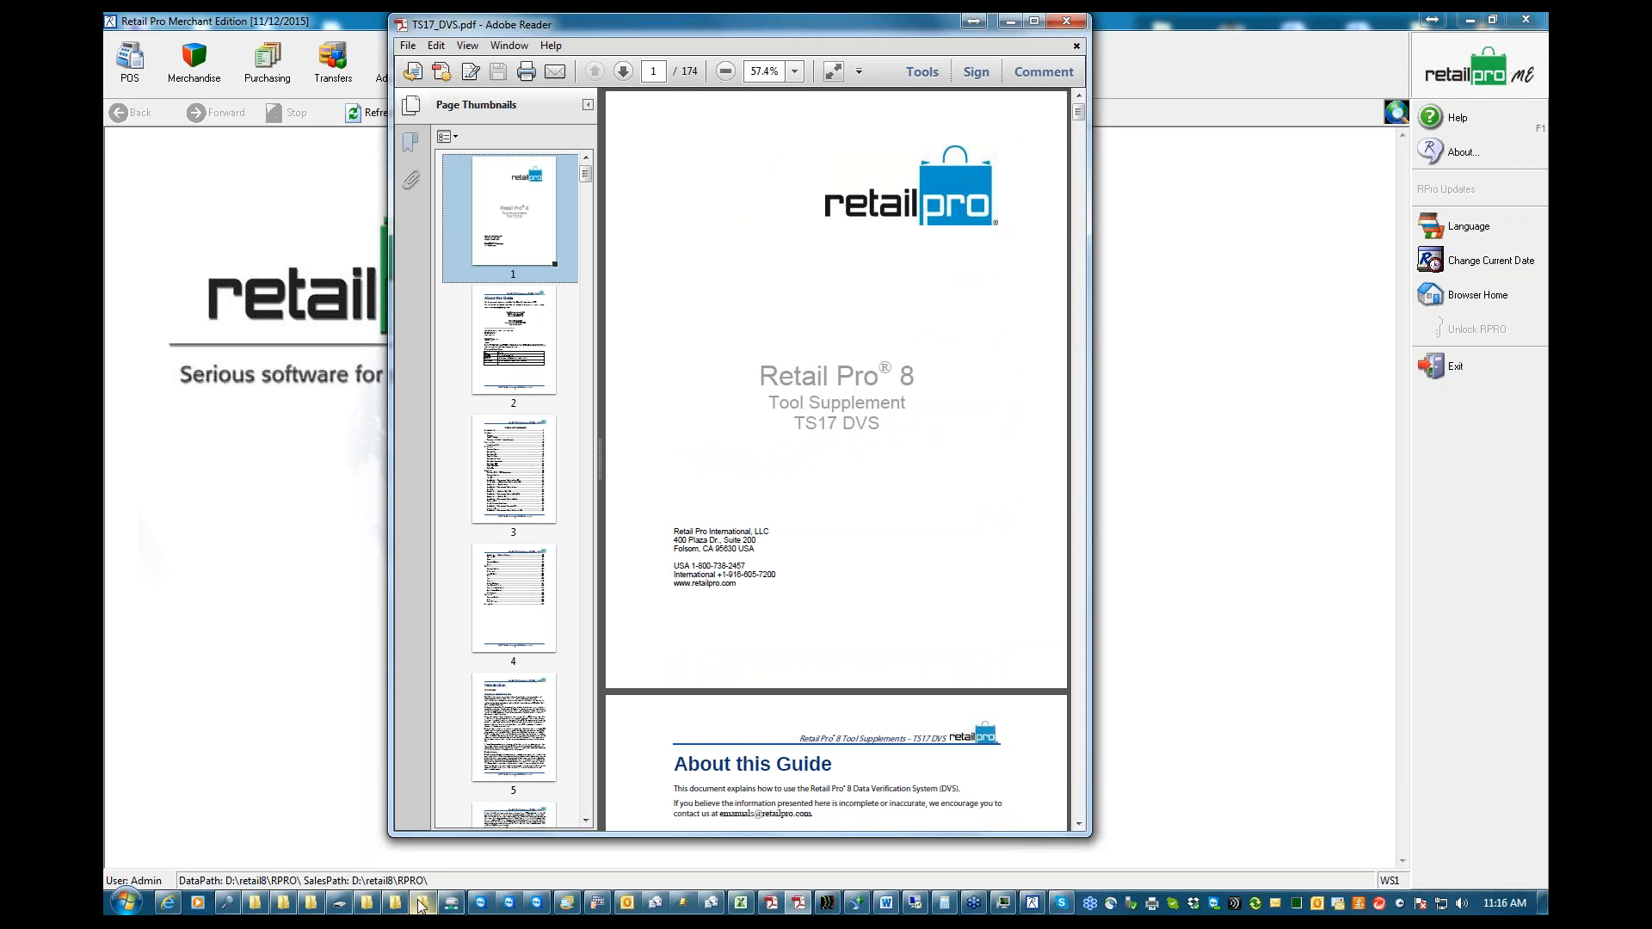
Switch to Windows Explorer and browse to the Docs folder inside D:\retail8\Emanuals
click(391, 905)
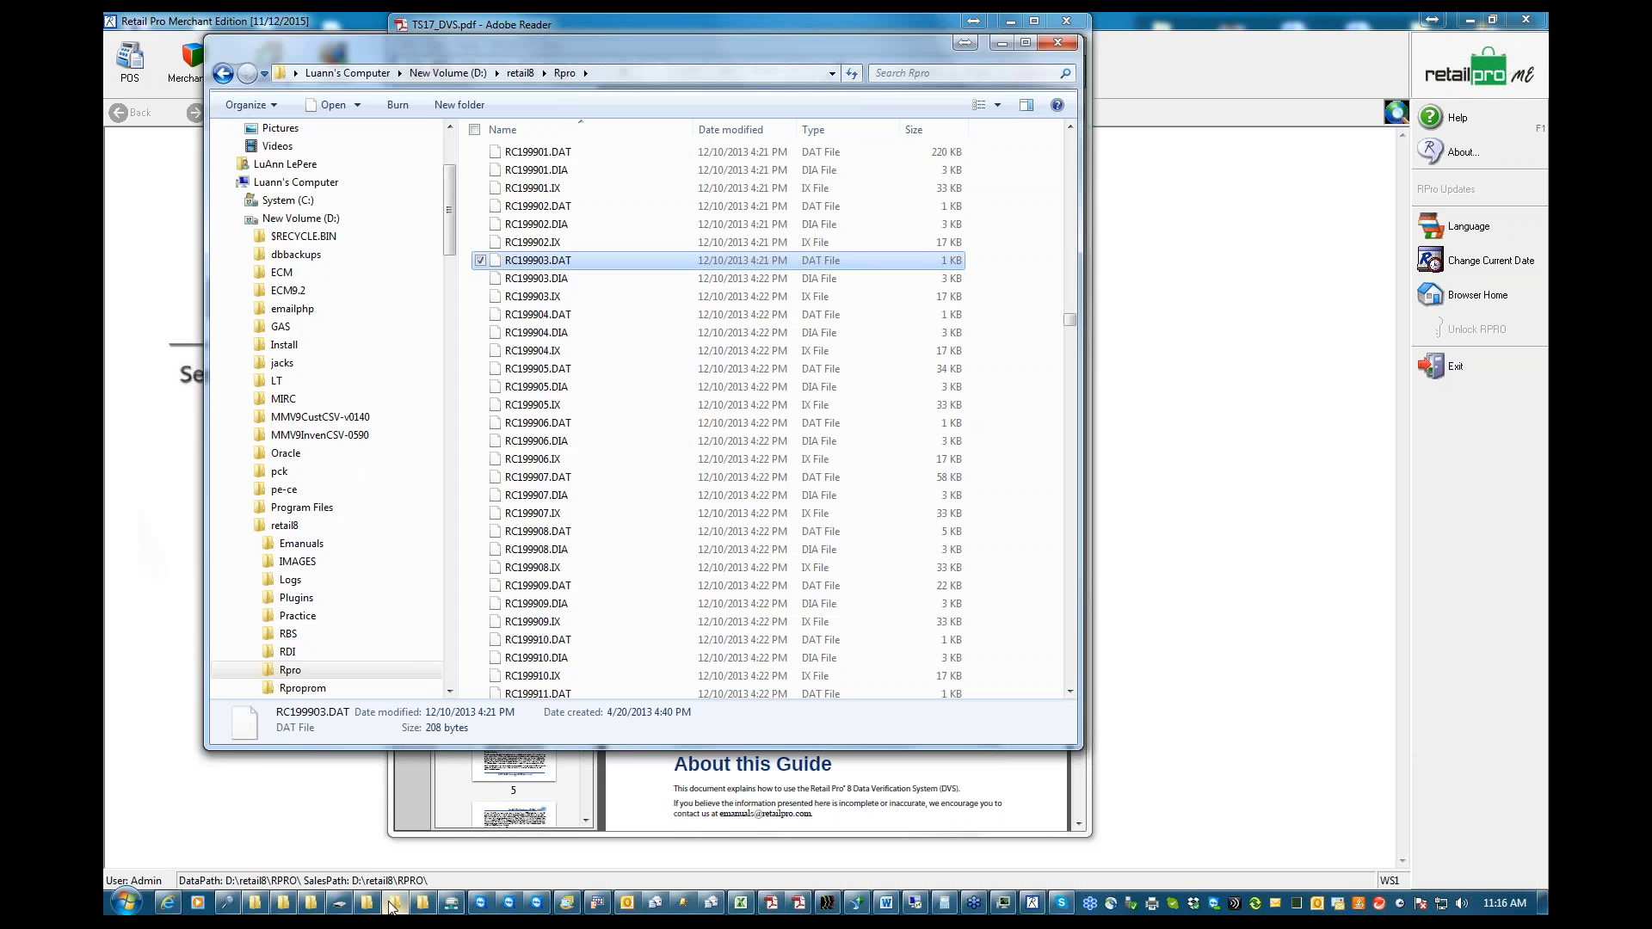
click(364, 904)
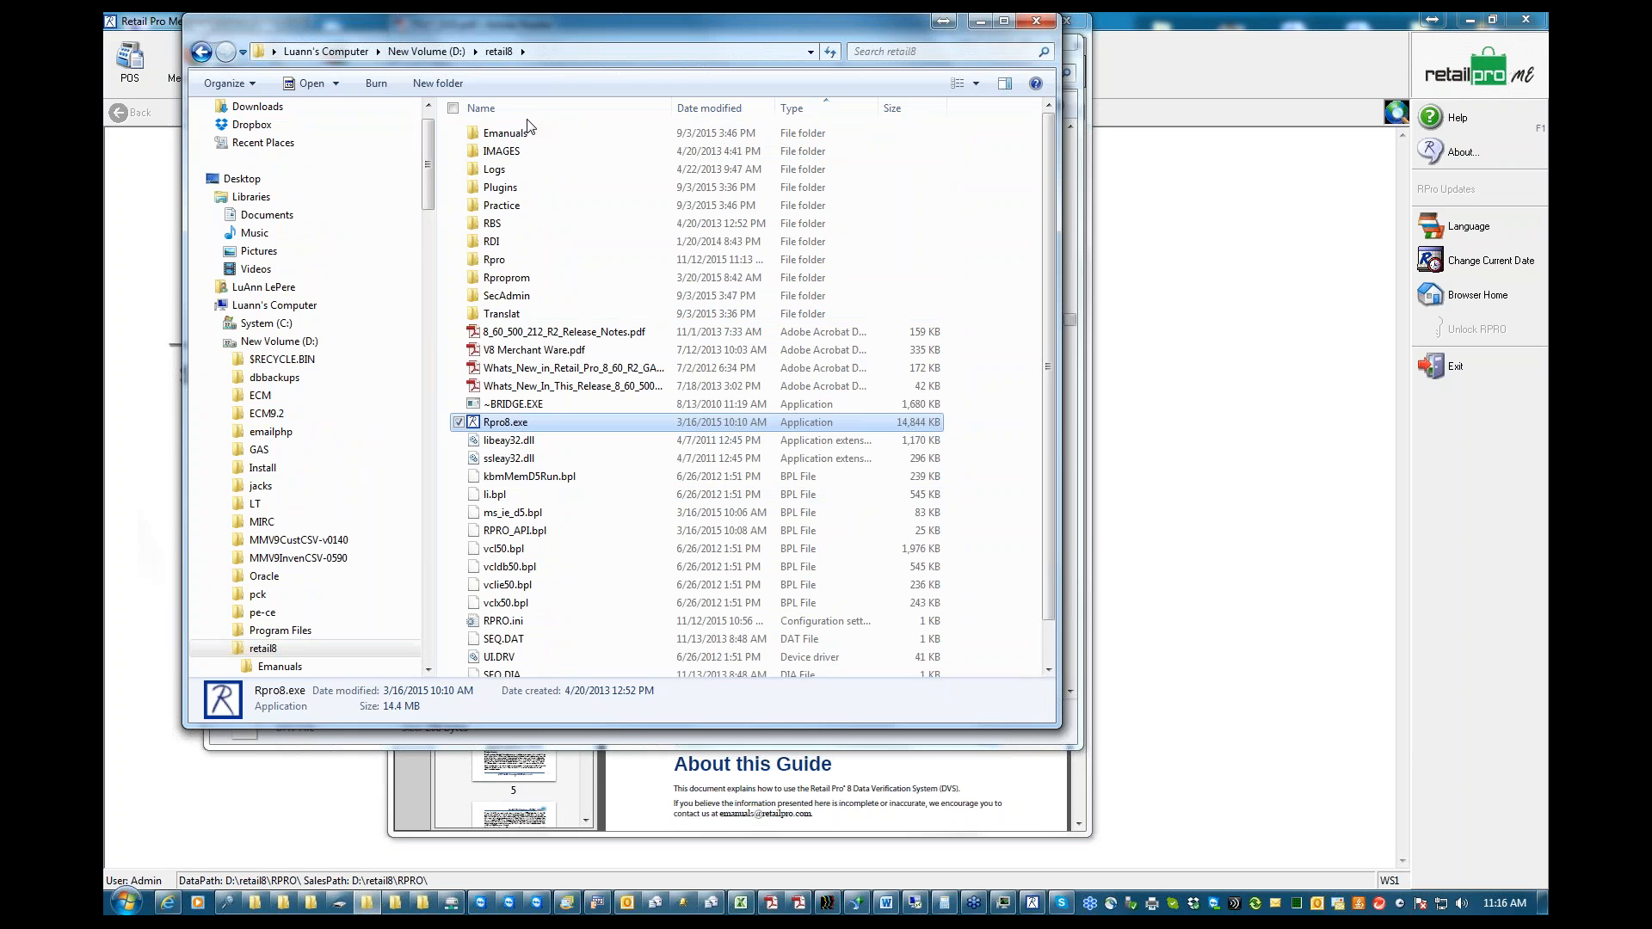
click(427, 52)
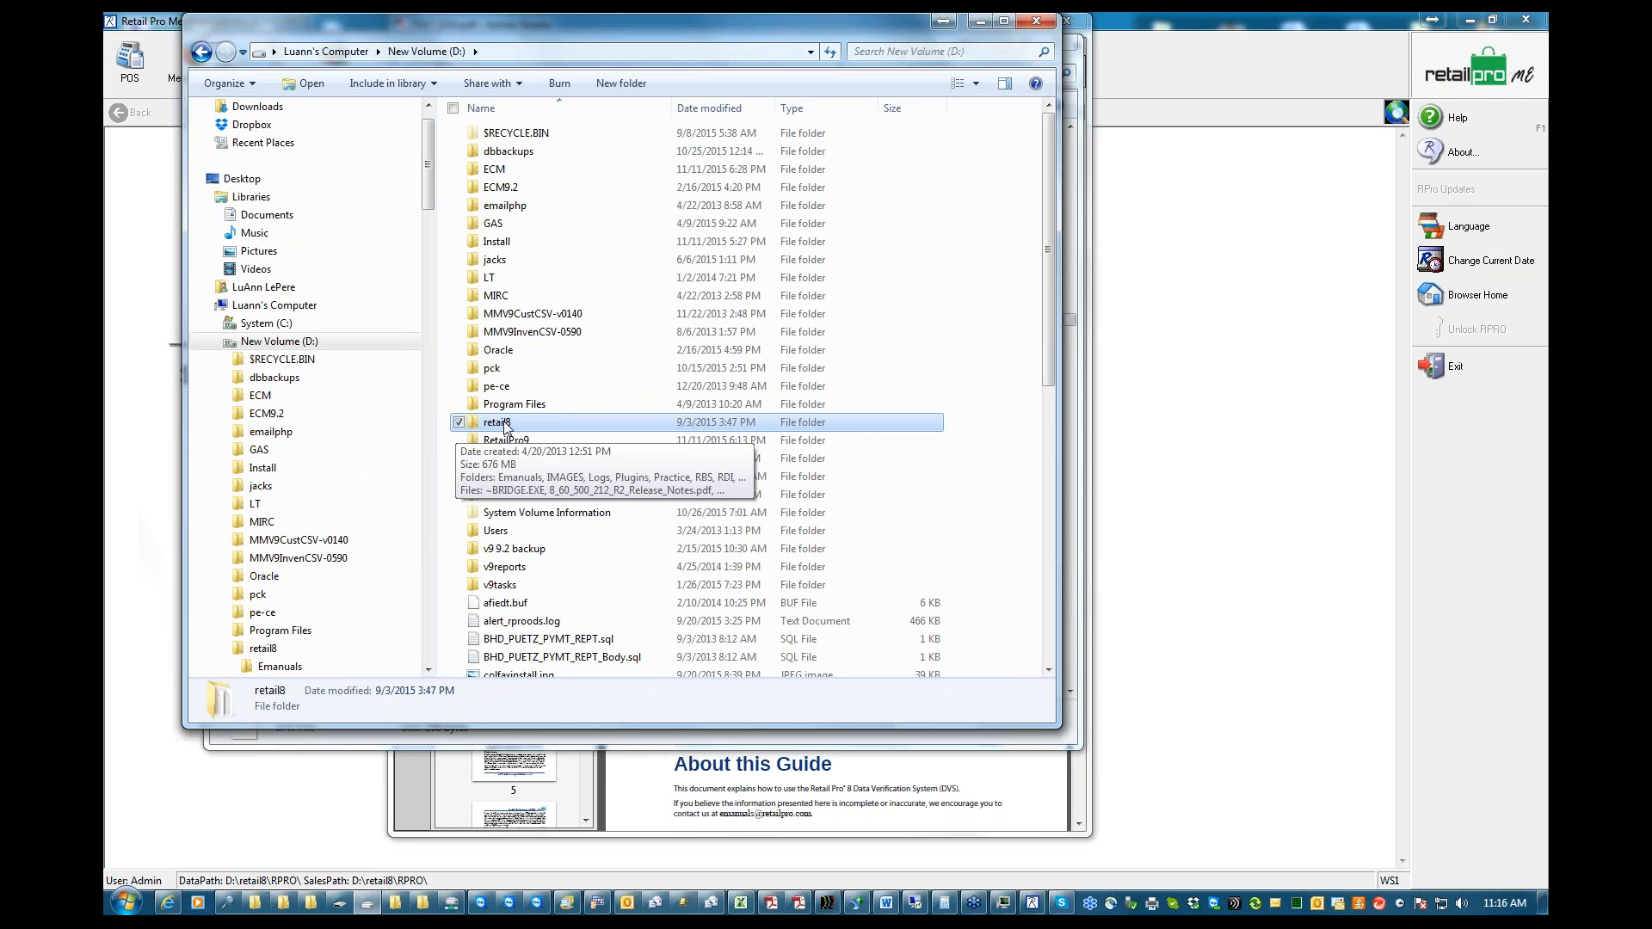
click(499, 422)
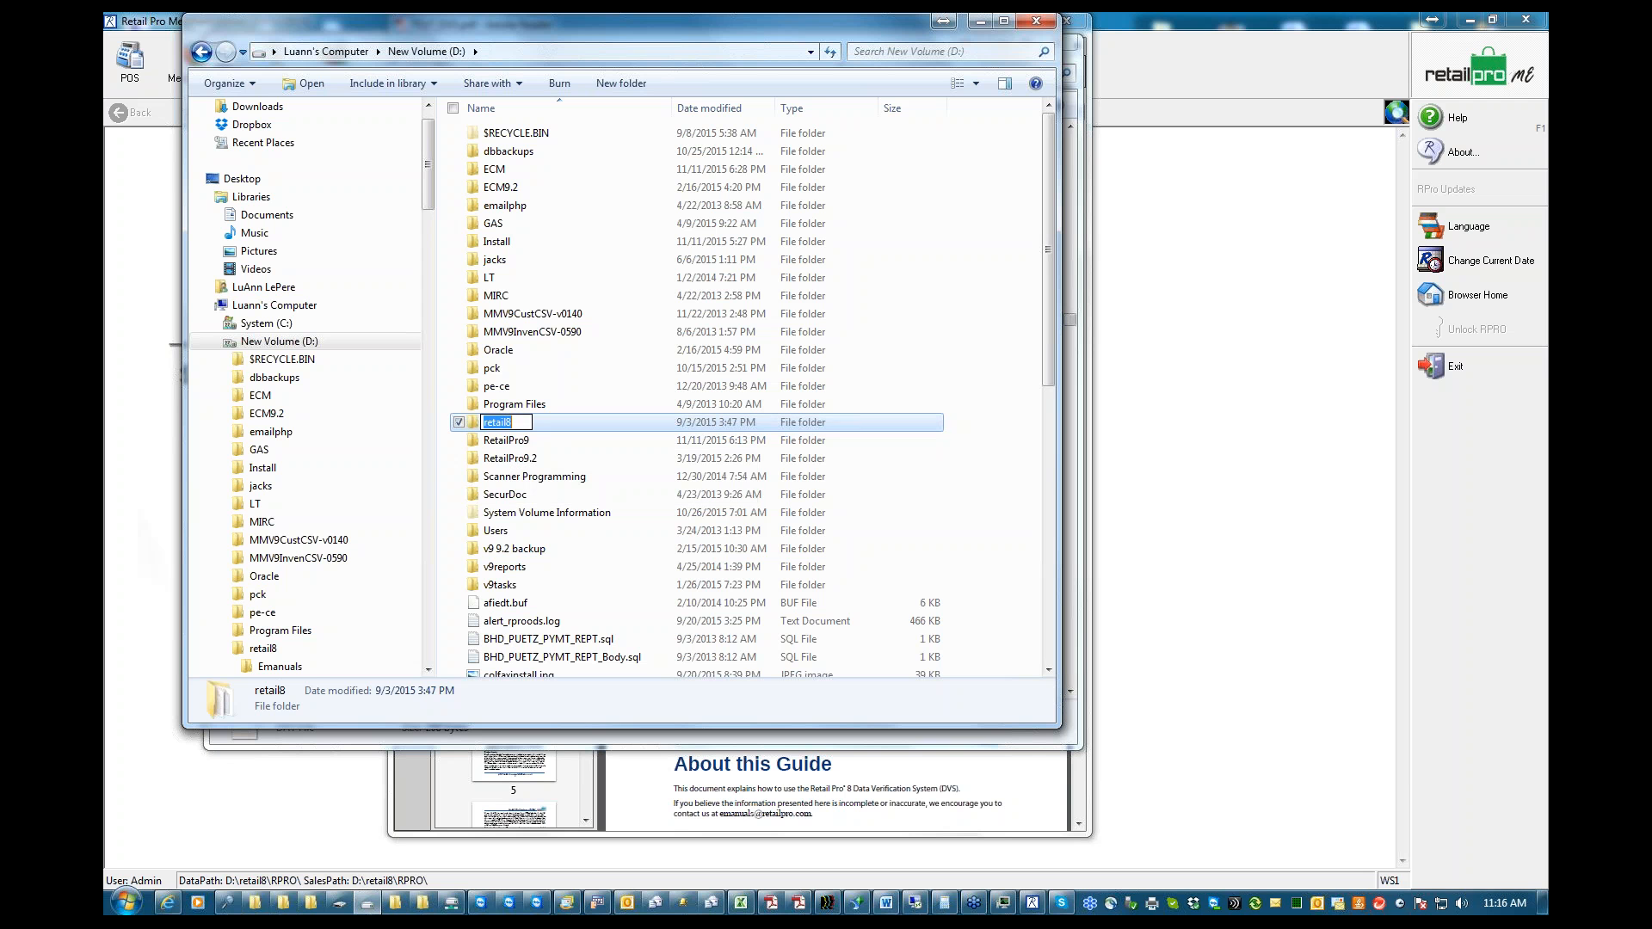
double_click(541, 421)
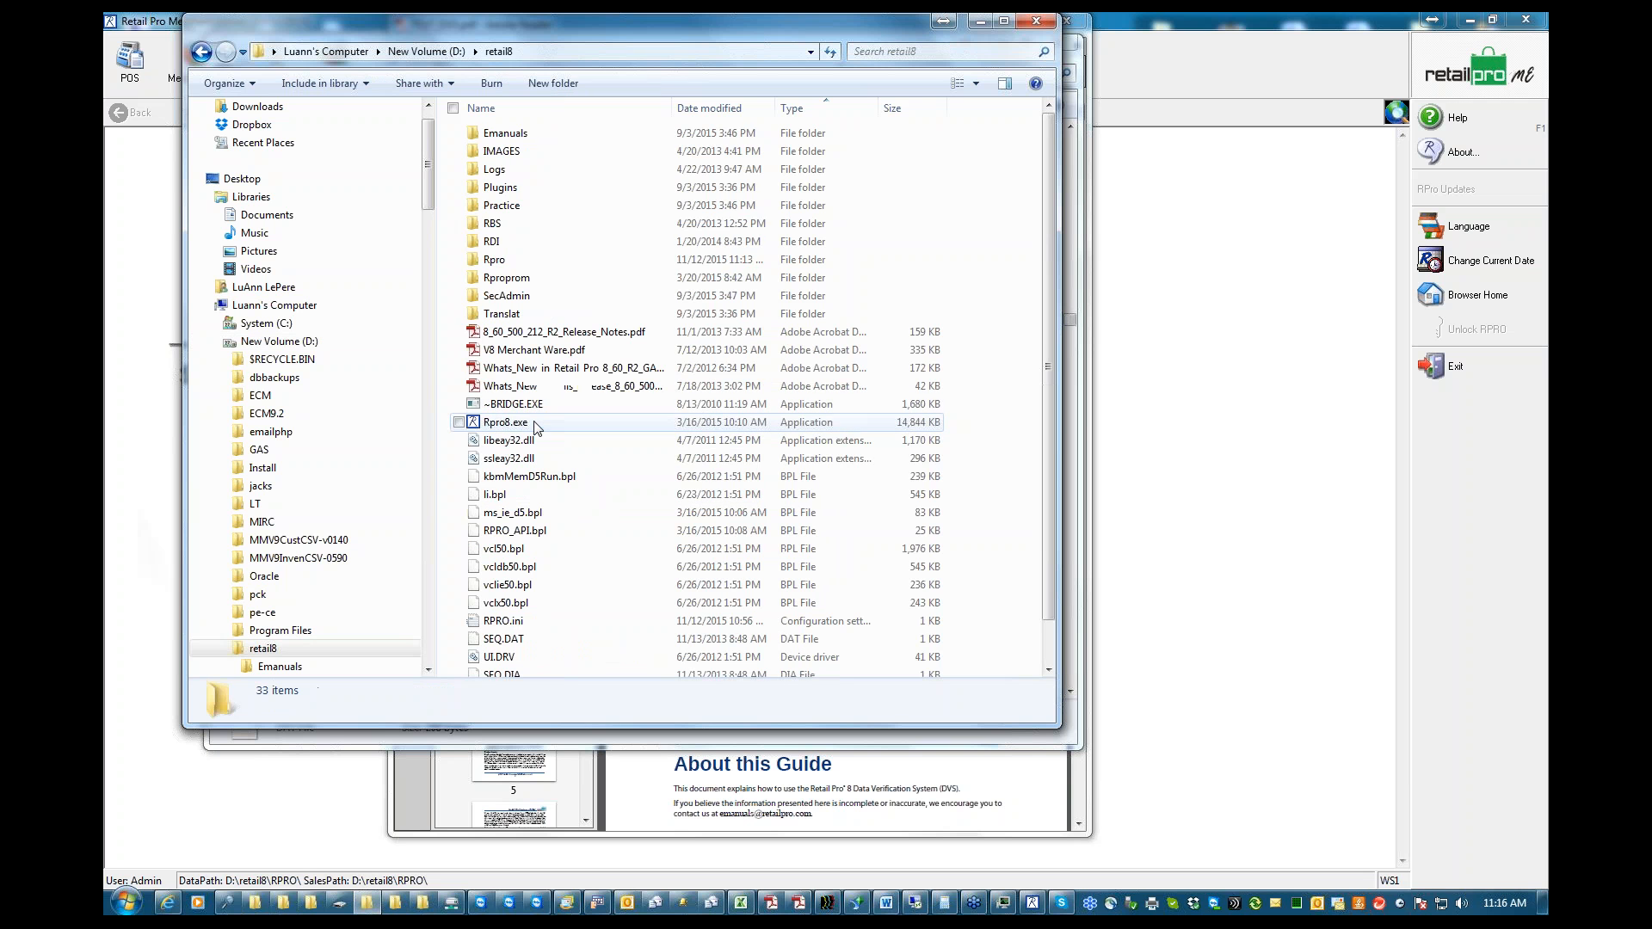
mouse_move(508, 136)
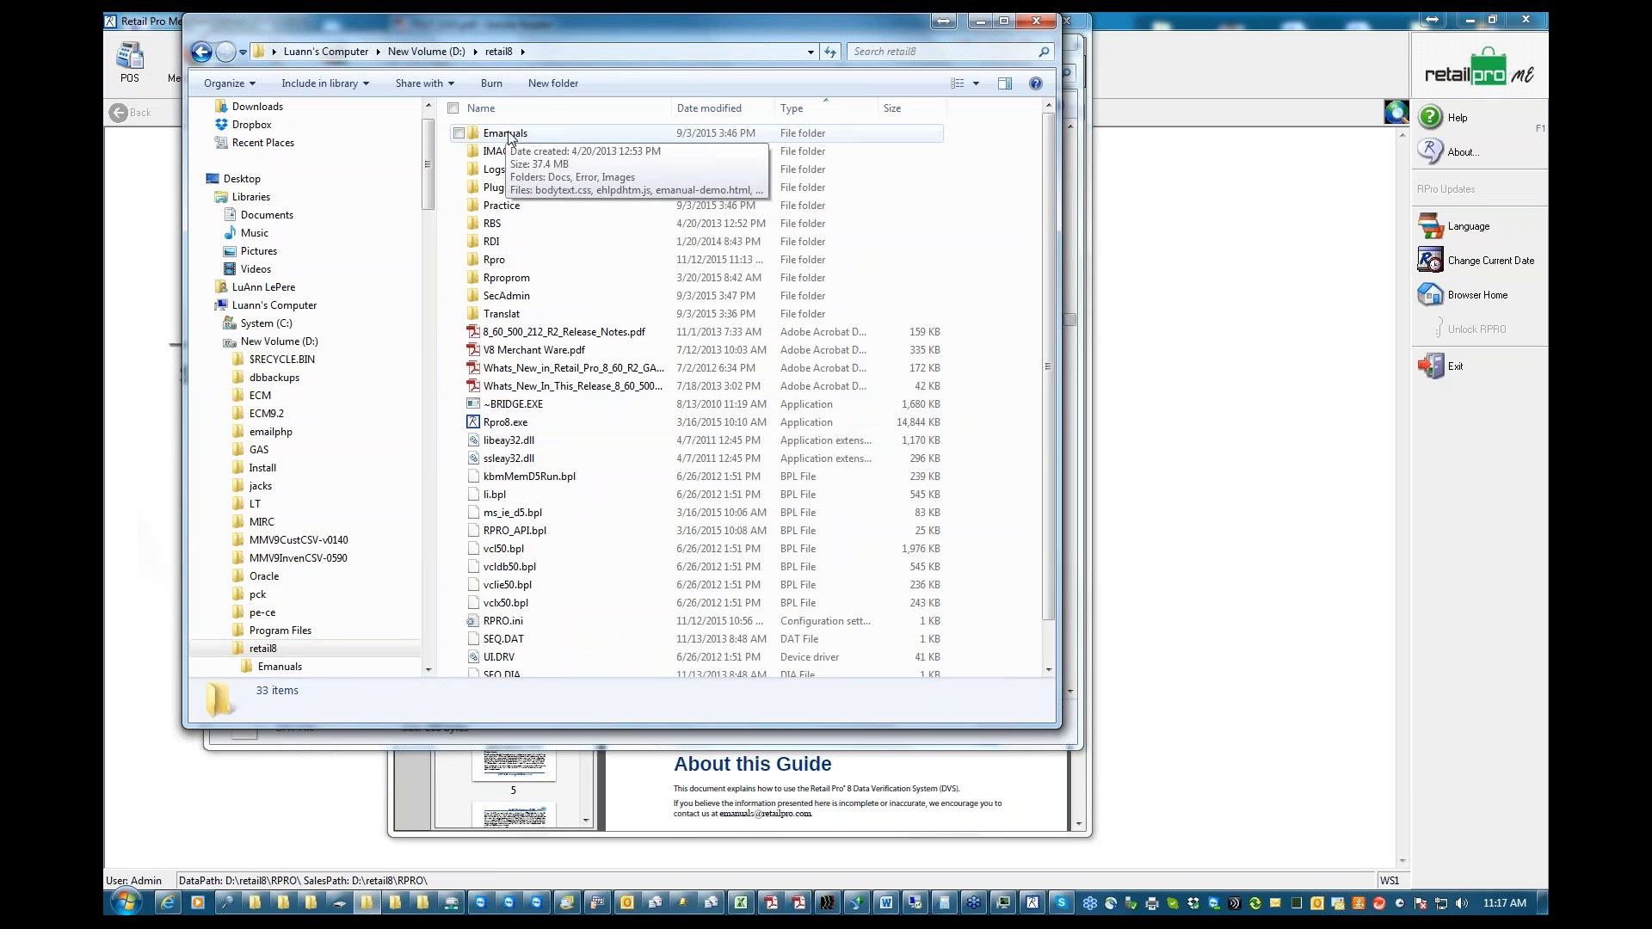
double_click(507, 134)
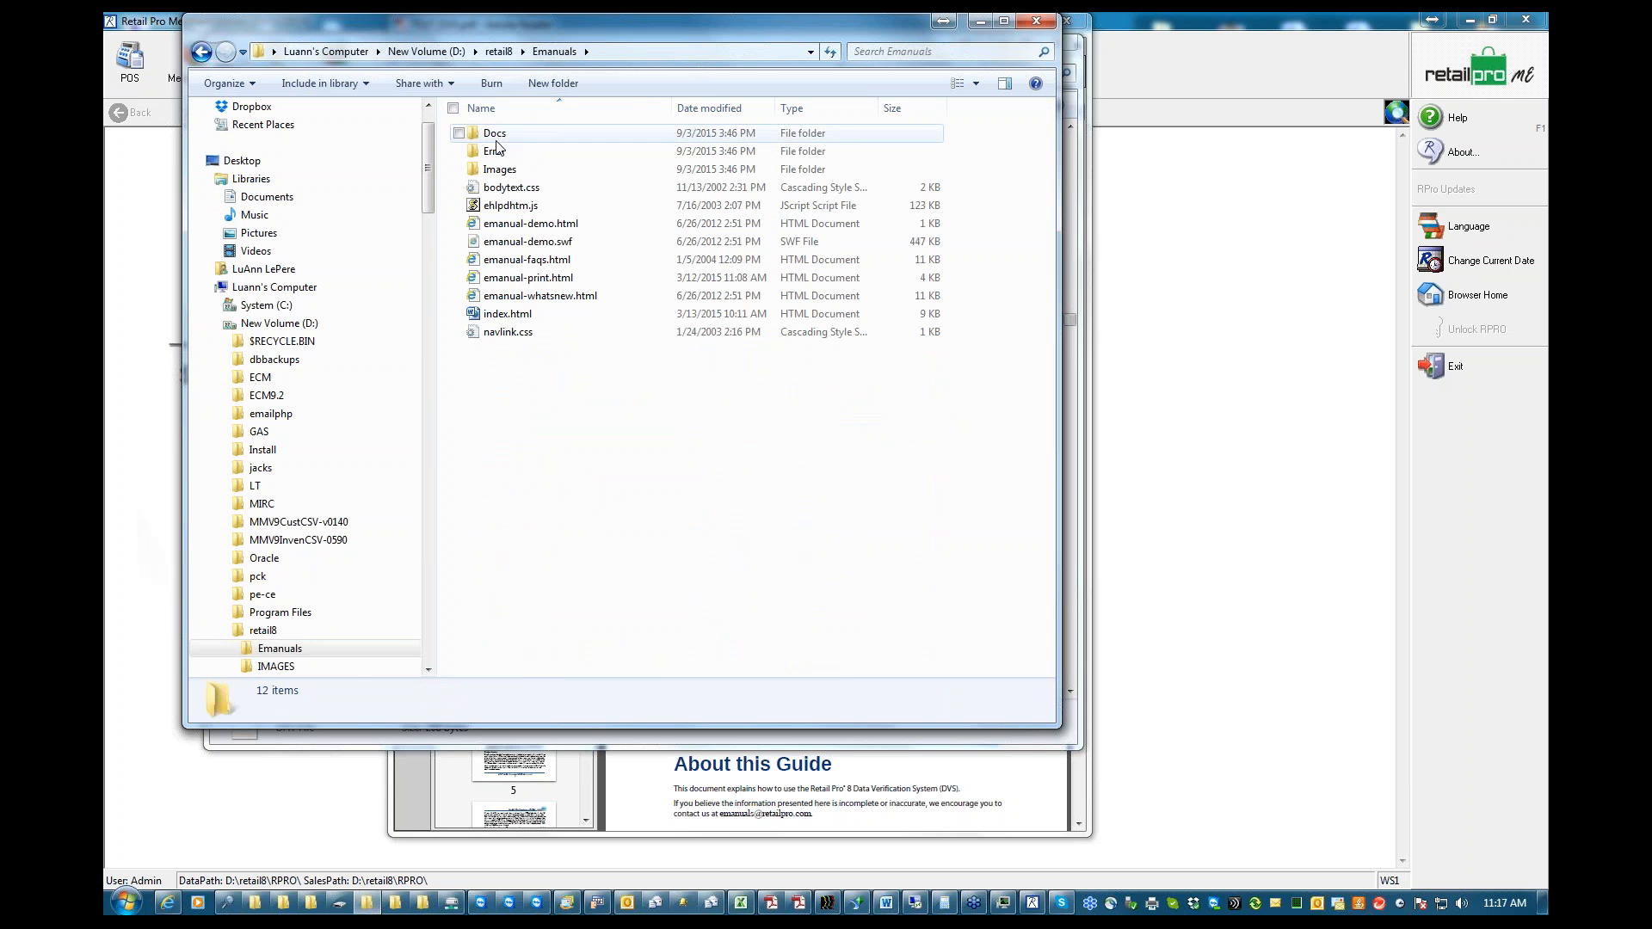
click(498, 134)
double_click(497, 135)
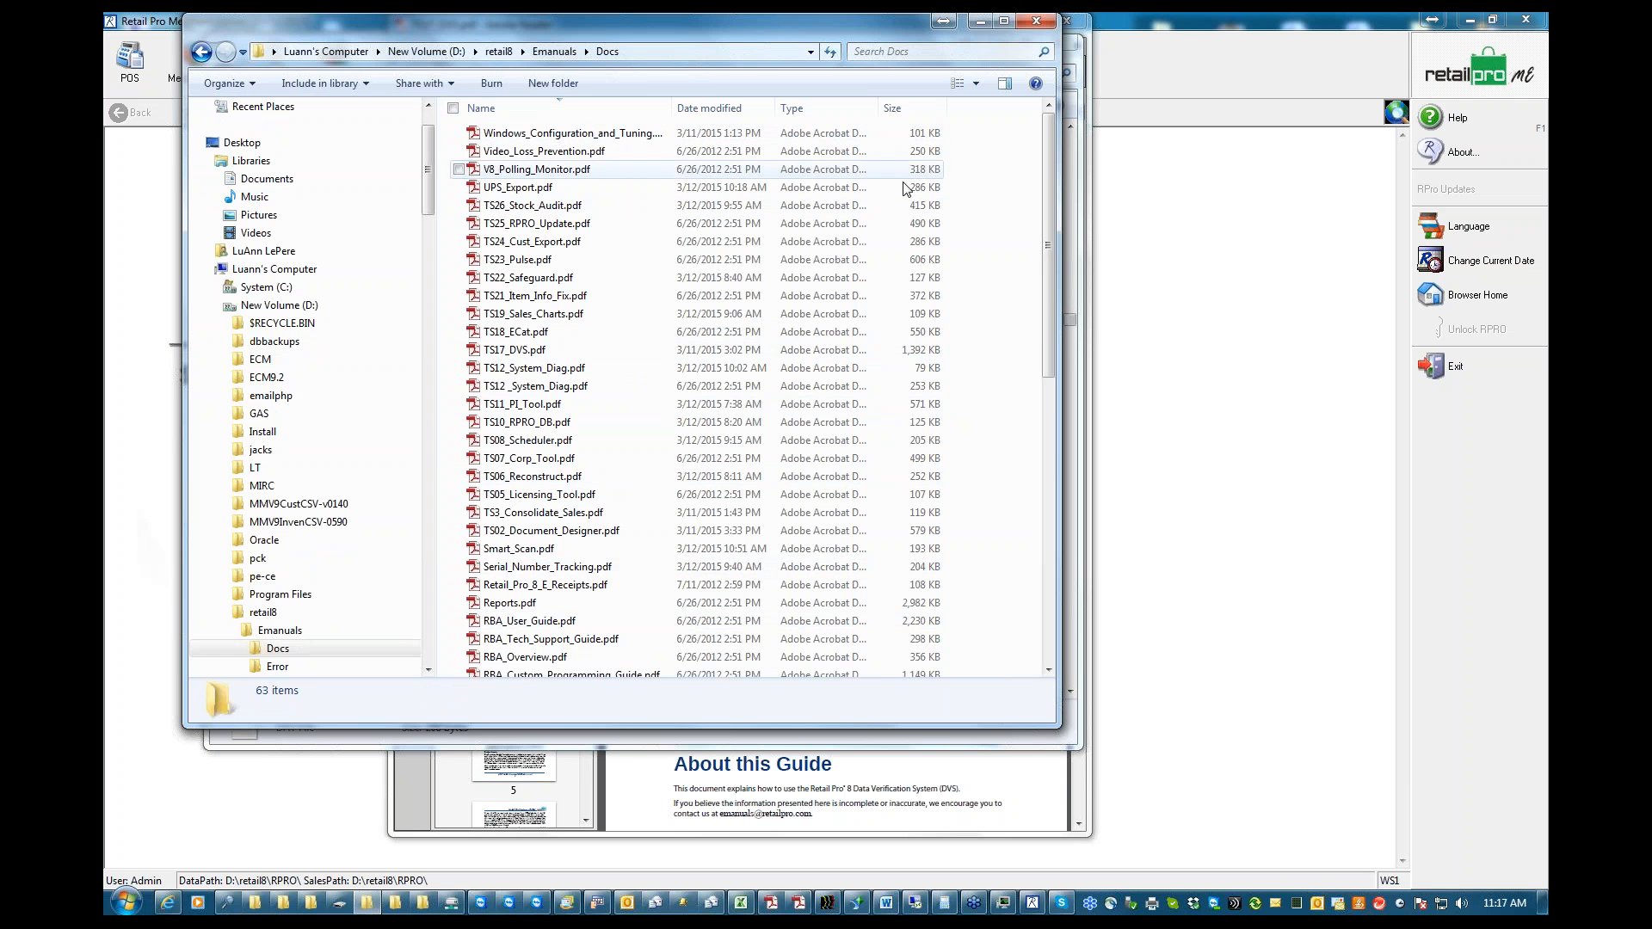
Look through the PDF manuals in the Docs folder, and minimize the Explorer and Adobe Reader windows to return to Retail Pro
drag(1047, 198, 1064, 525)
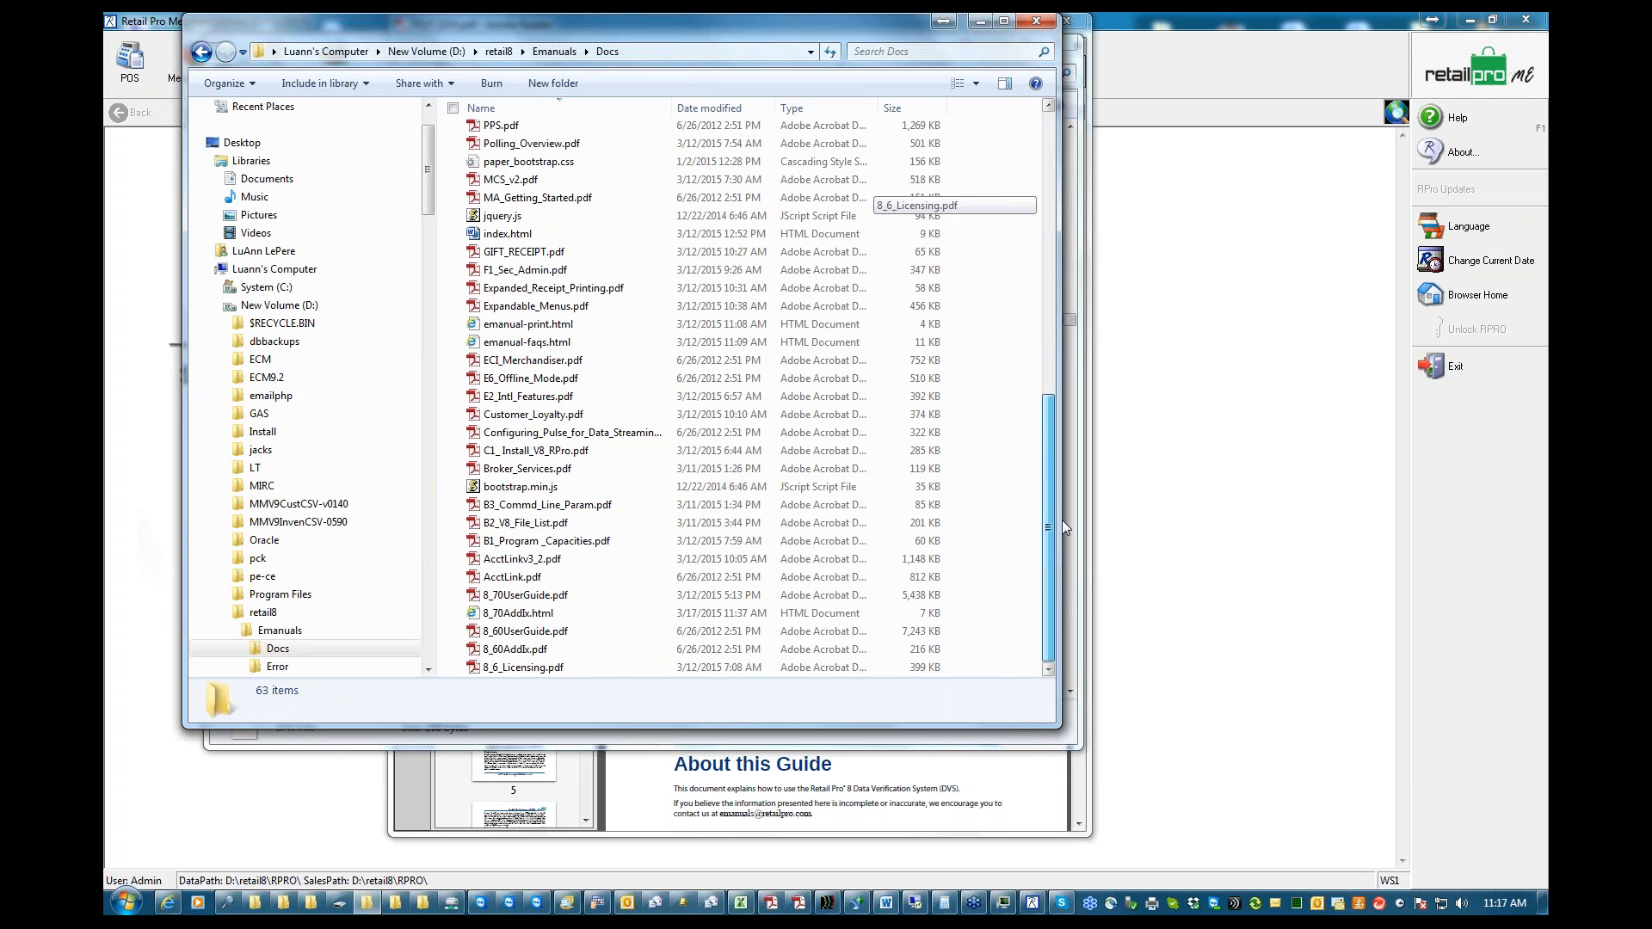
drag(1063, 525, 1064, 193)
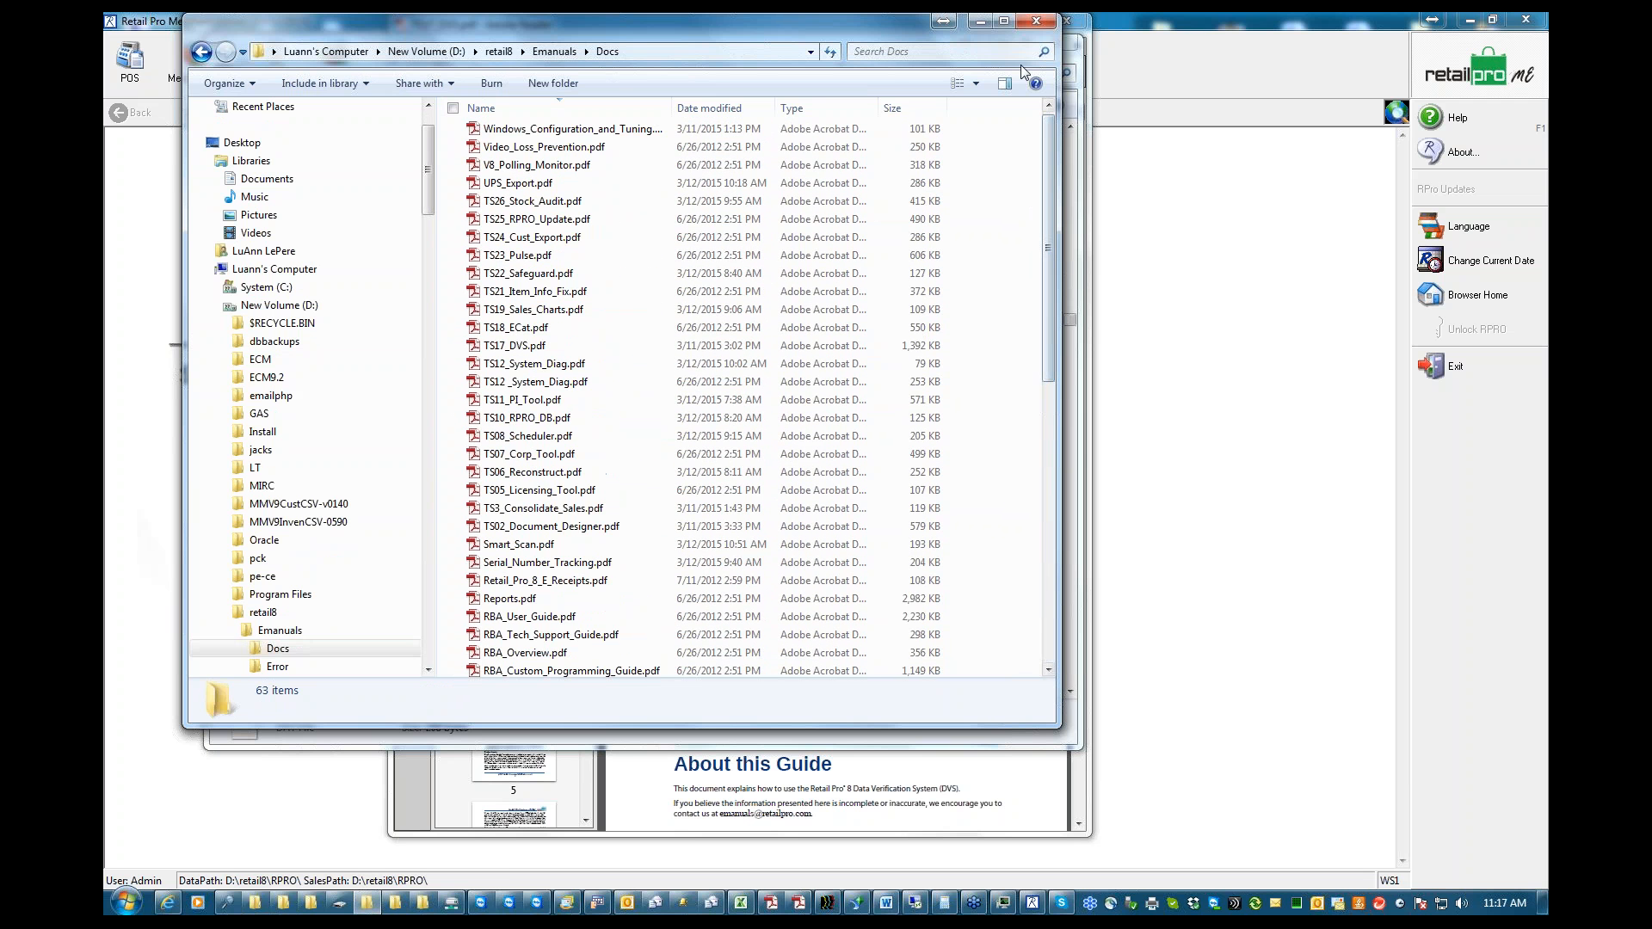
click(981, 21)
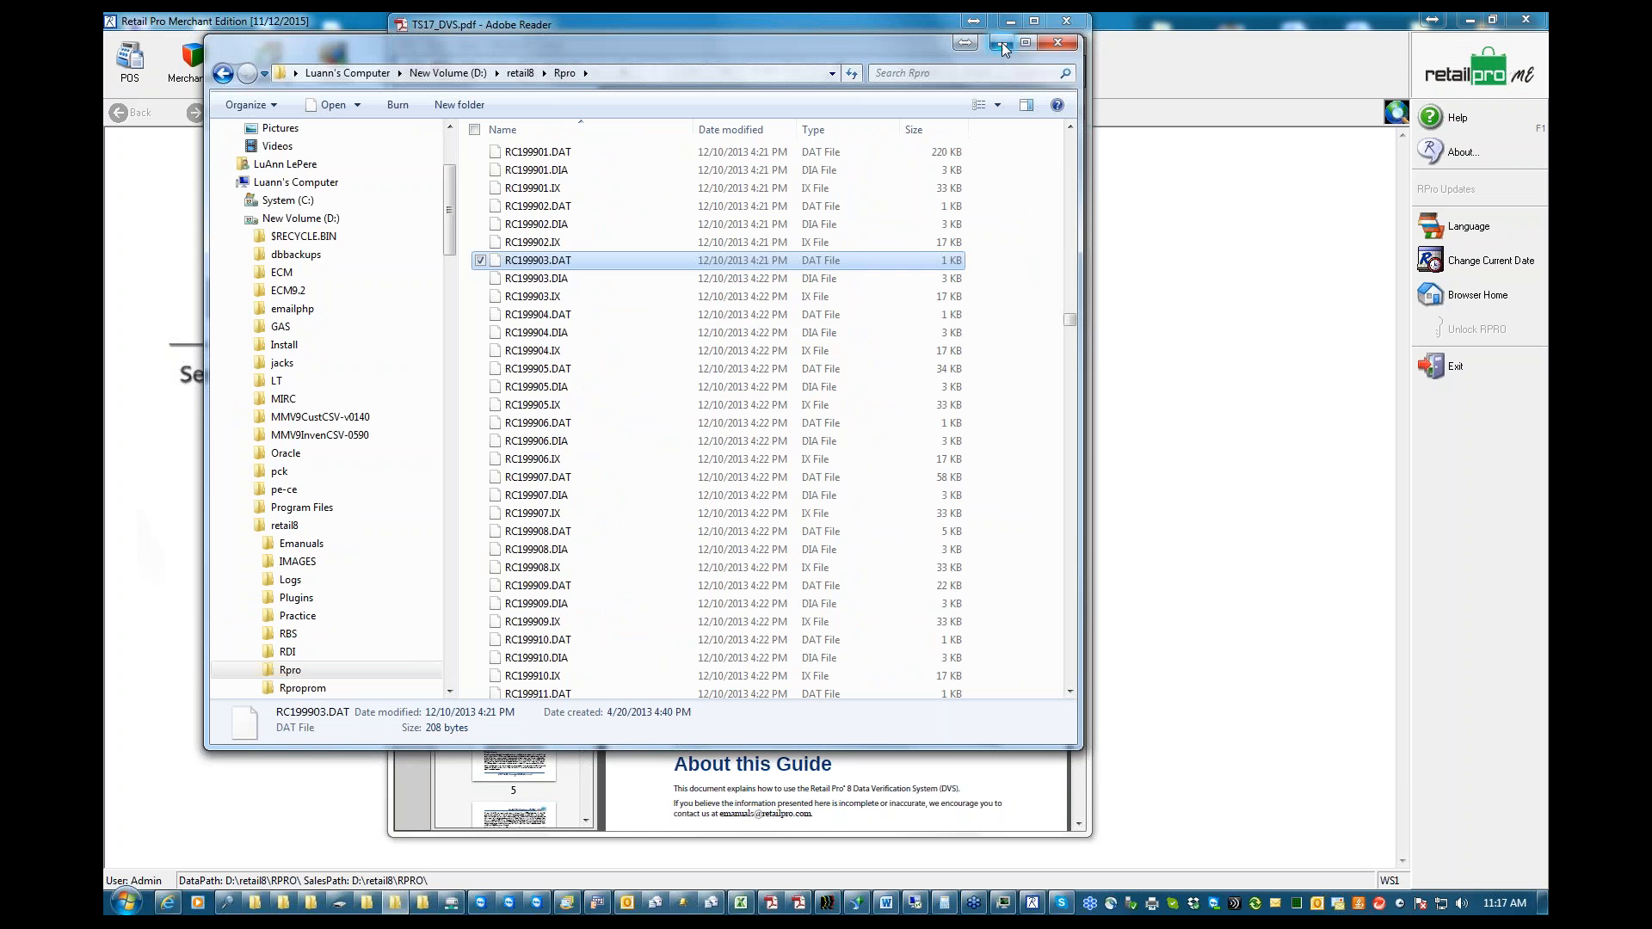
click(1001, 44)
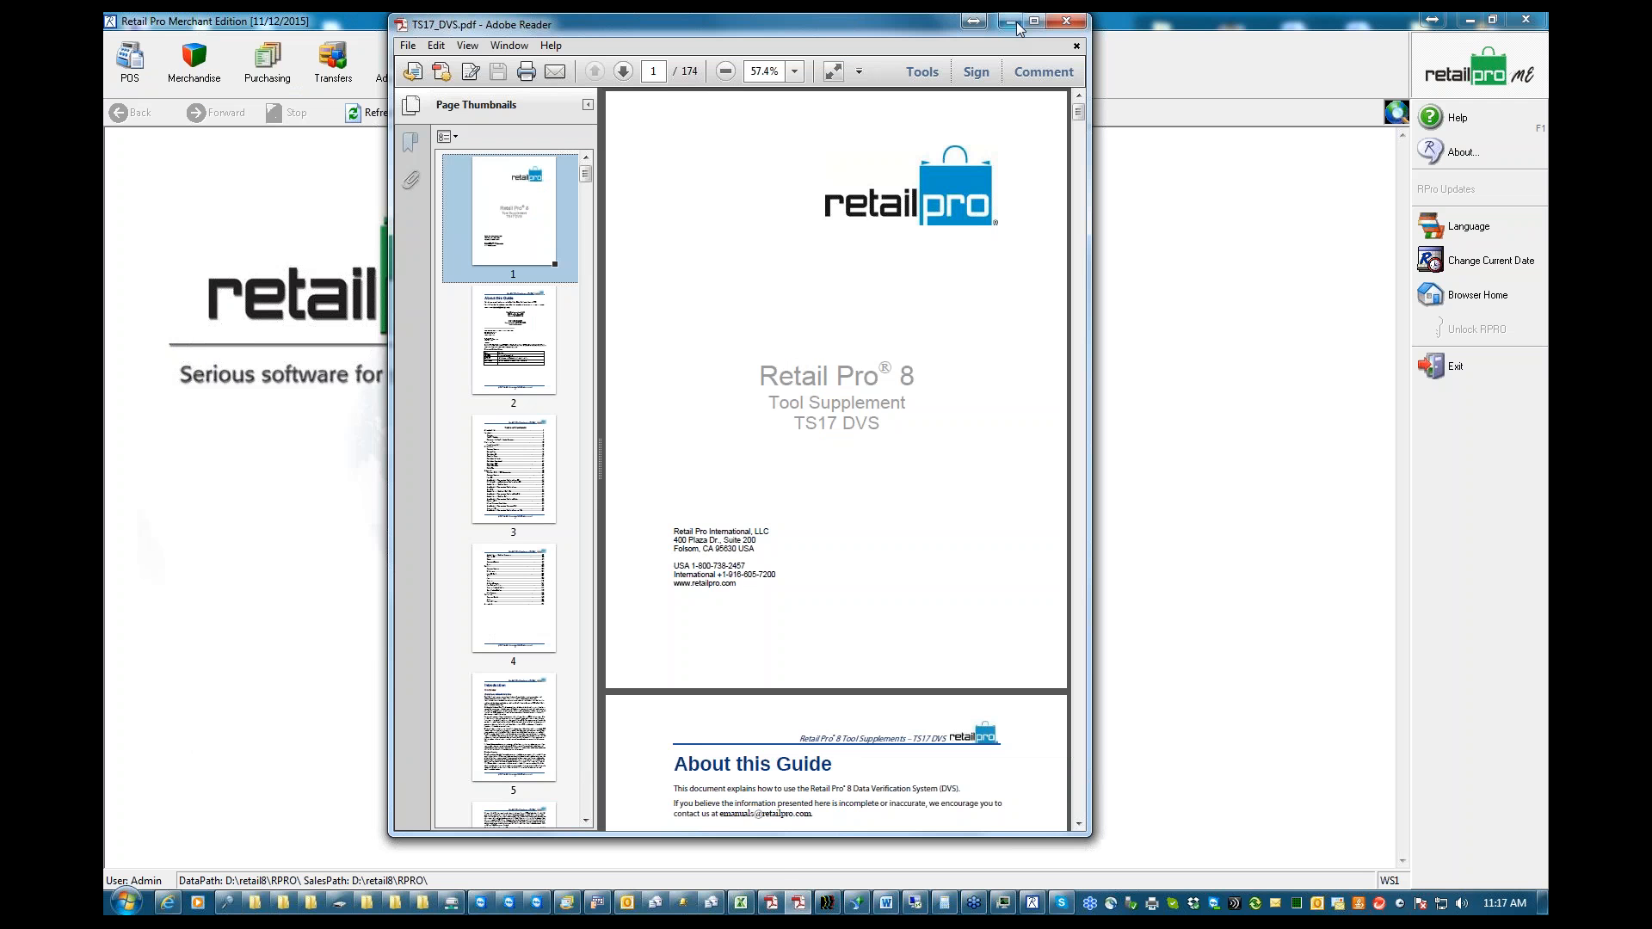
click(1011, 24)
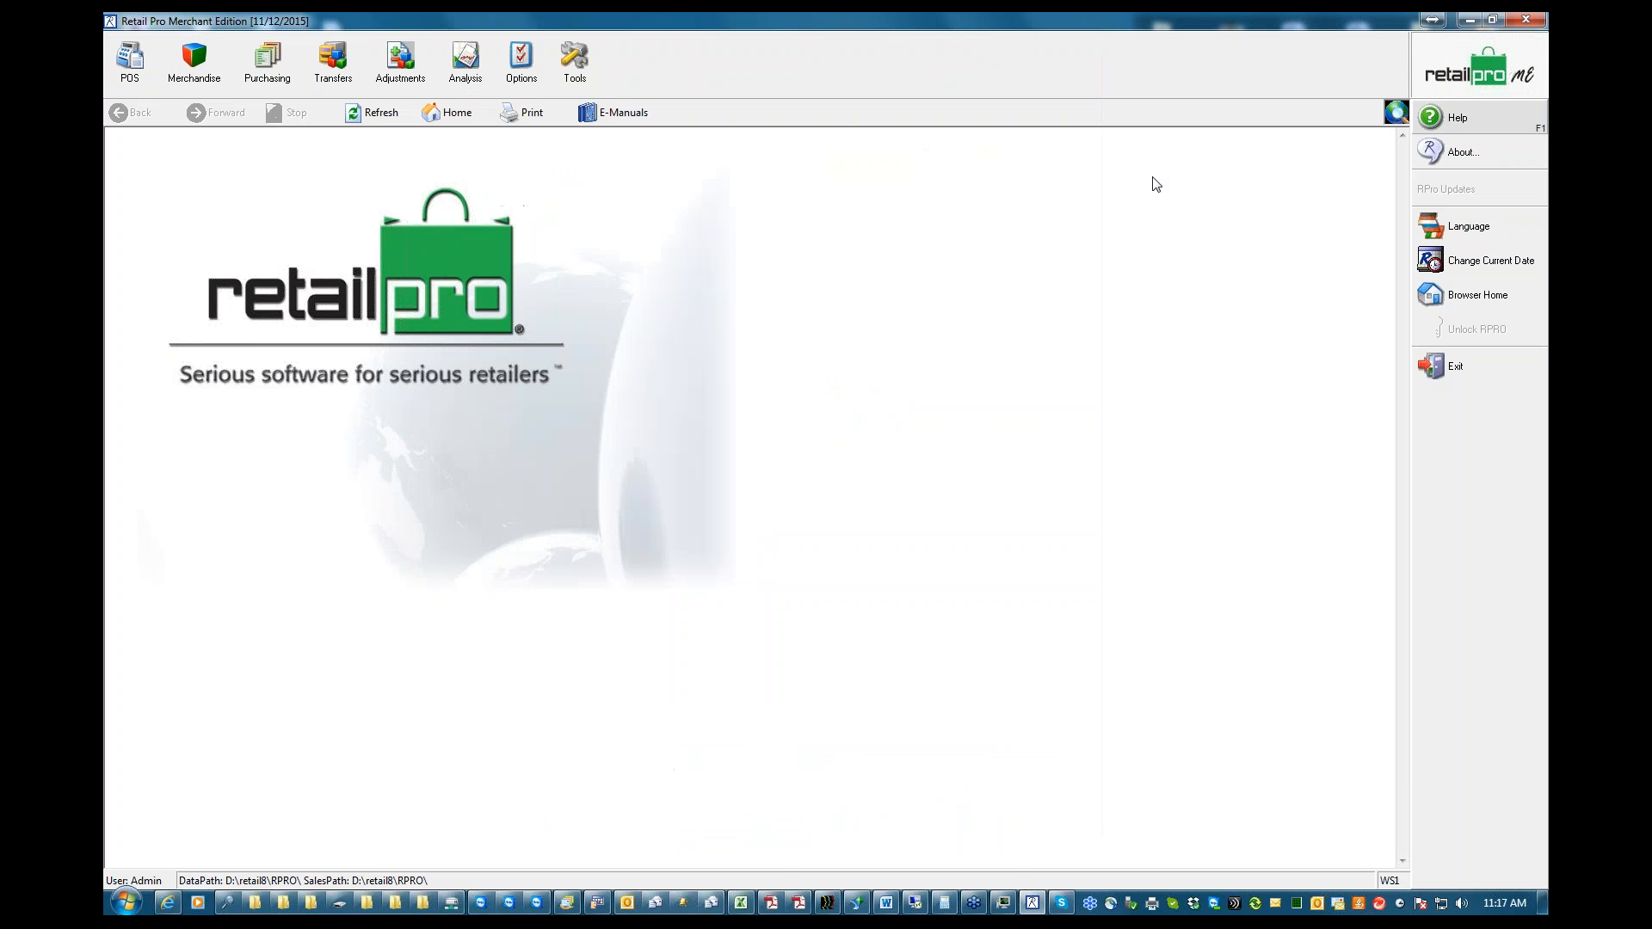
Display the E-Manuals page, try to open its Supplemental Documentation, and close the browser window
click(619, 115)
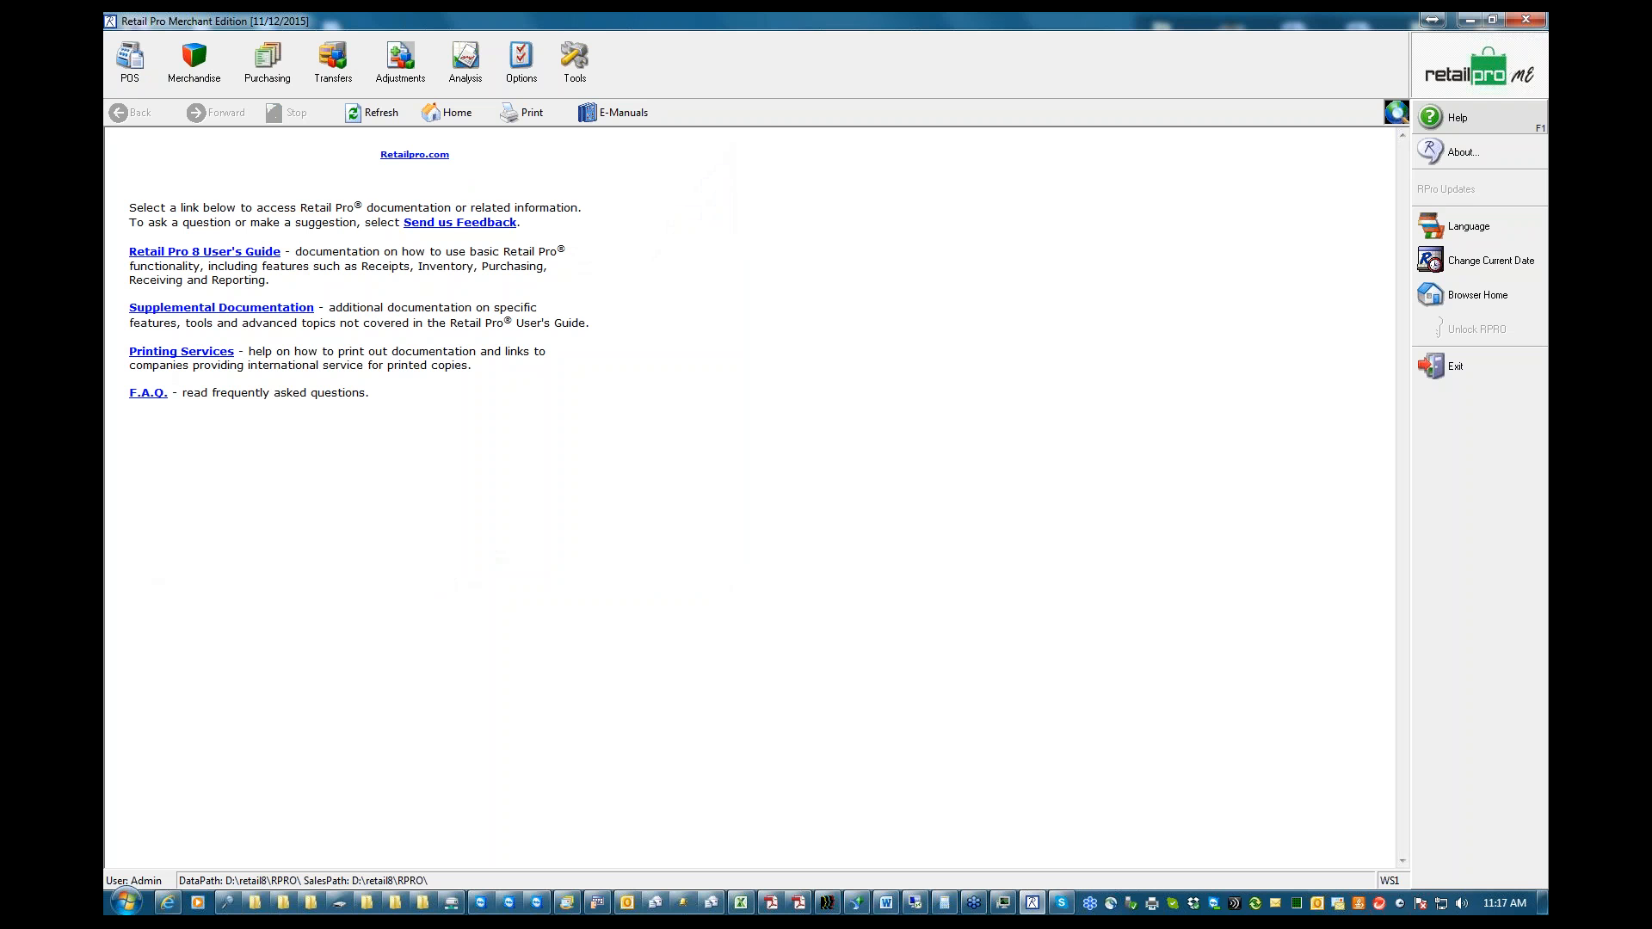
click(247, 315)
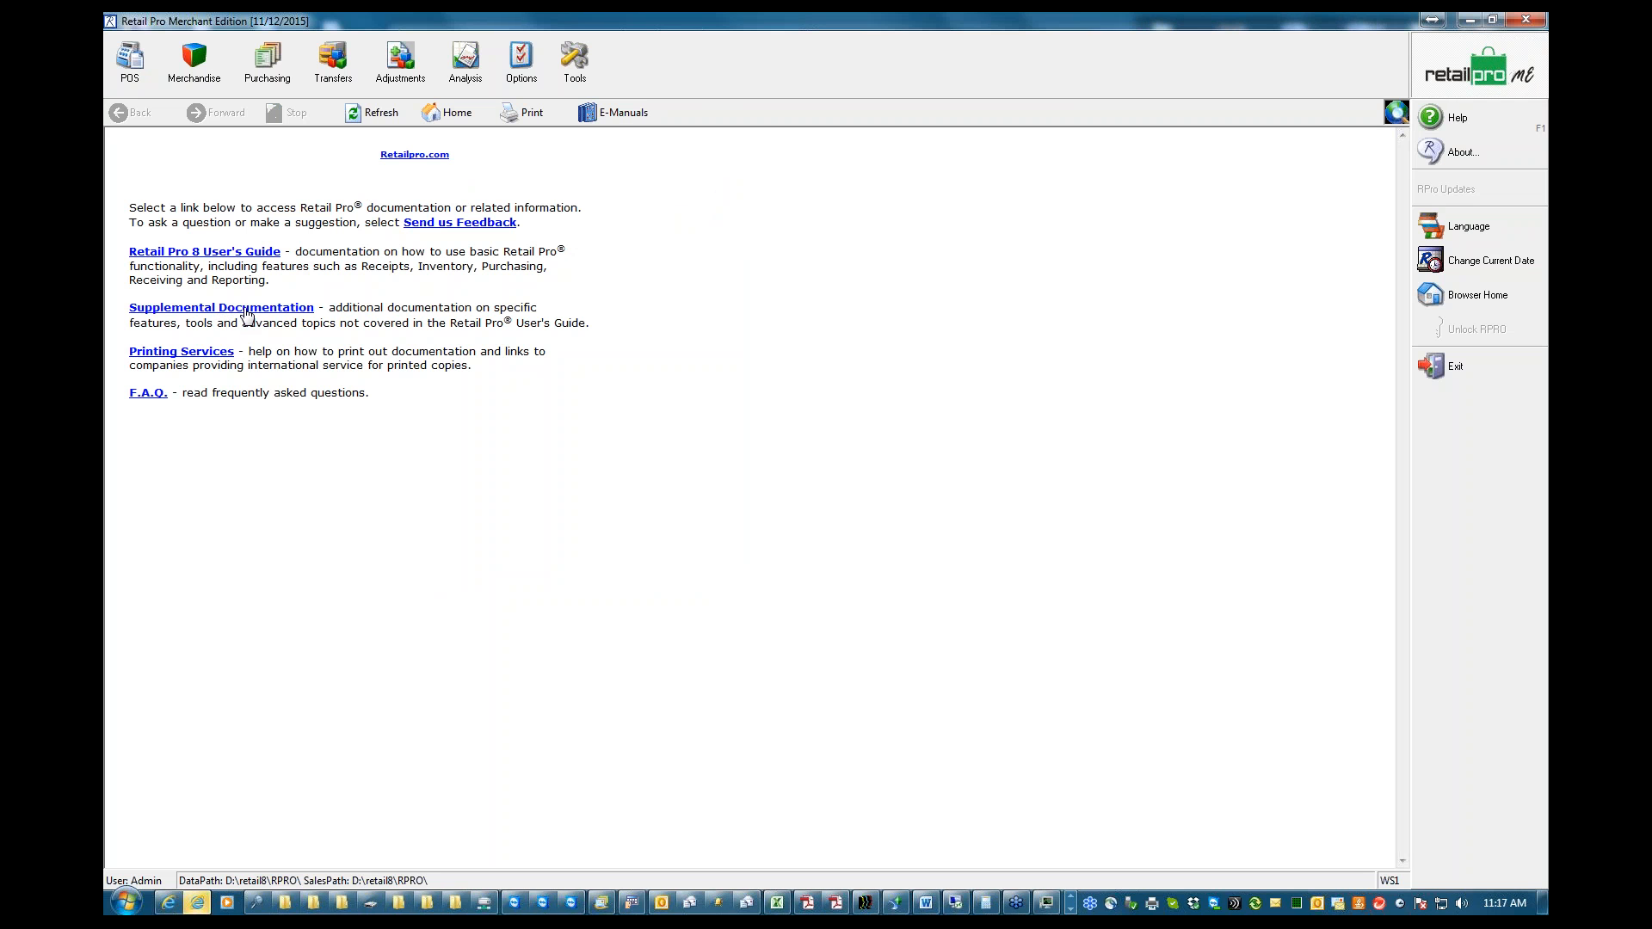
click(197, 903)
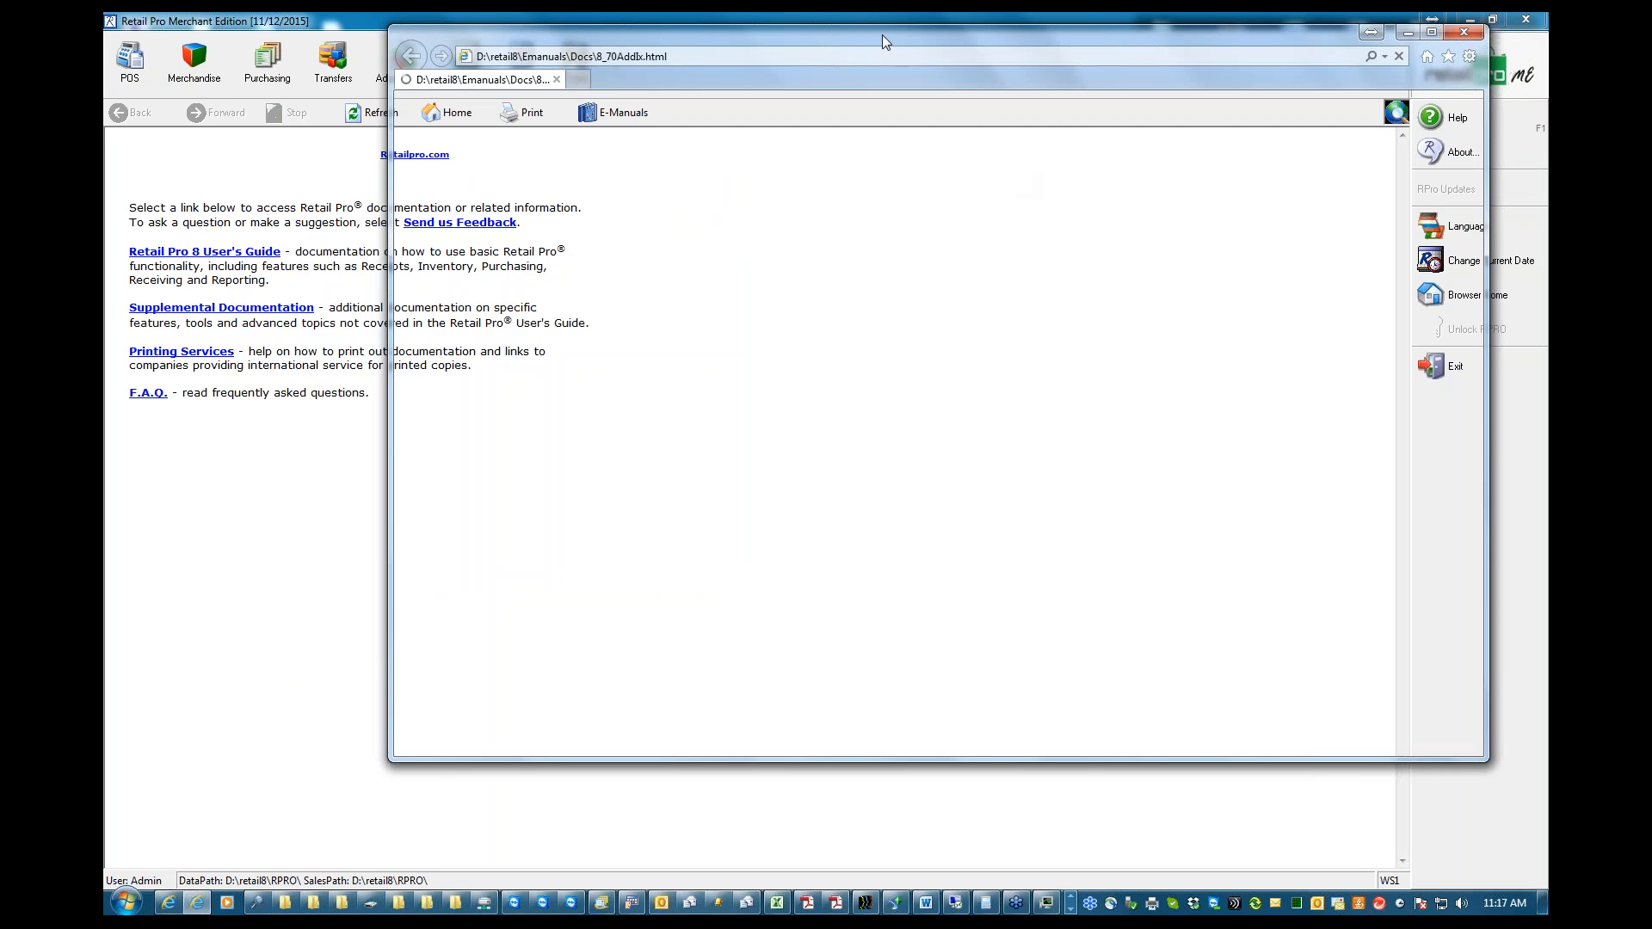
drag(881, 34, 787, 57)
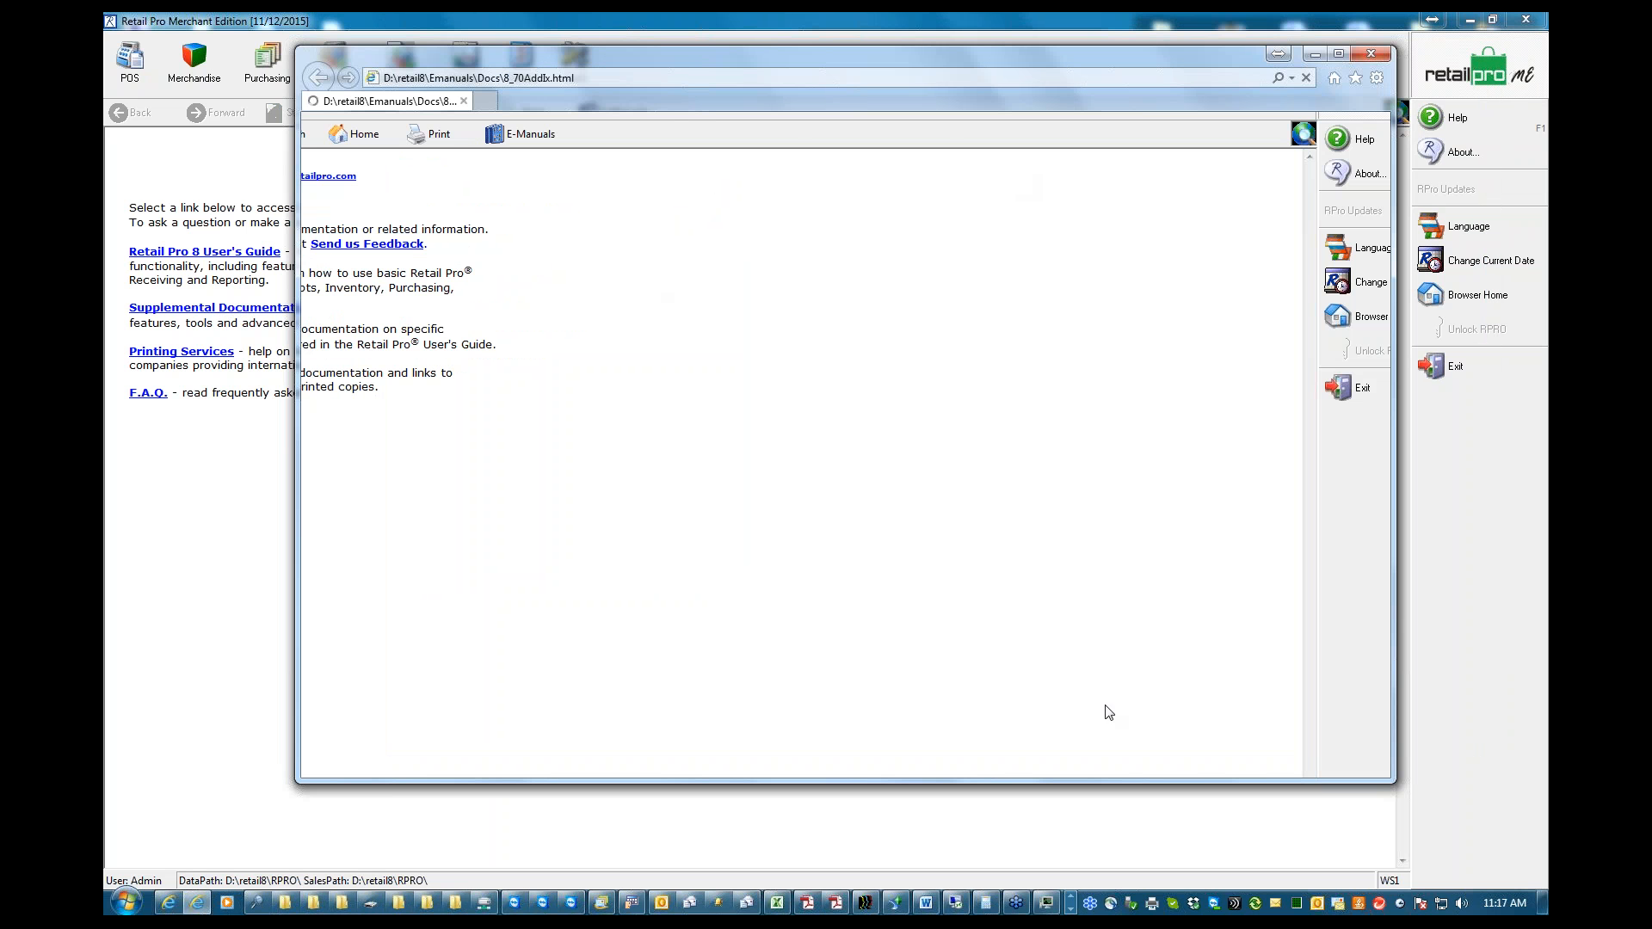
click(1371, 54)
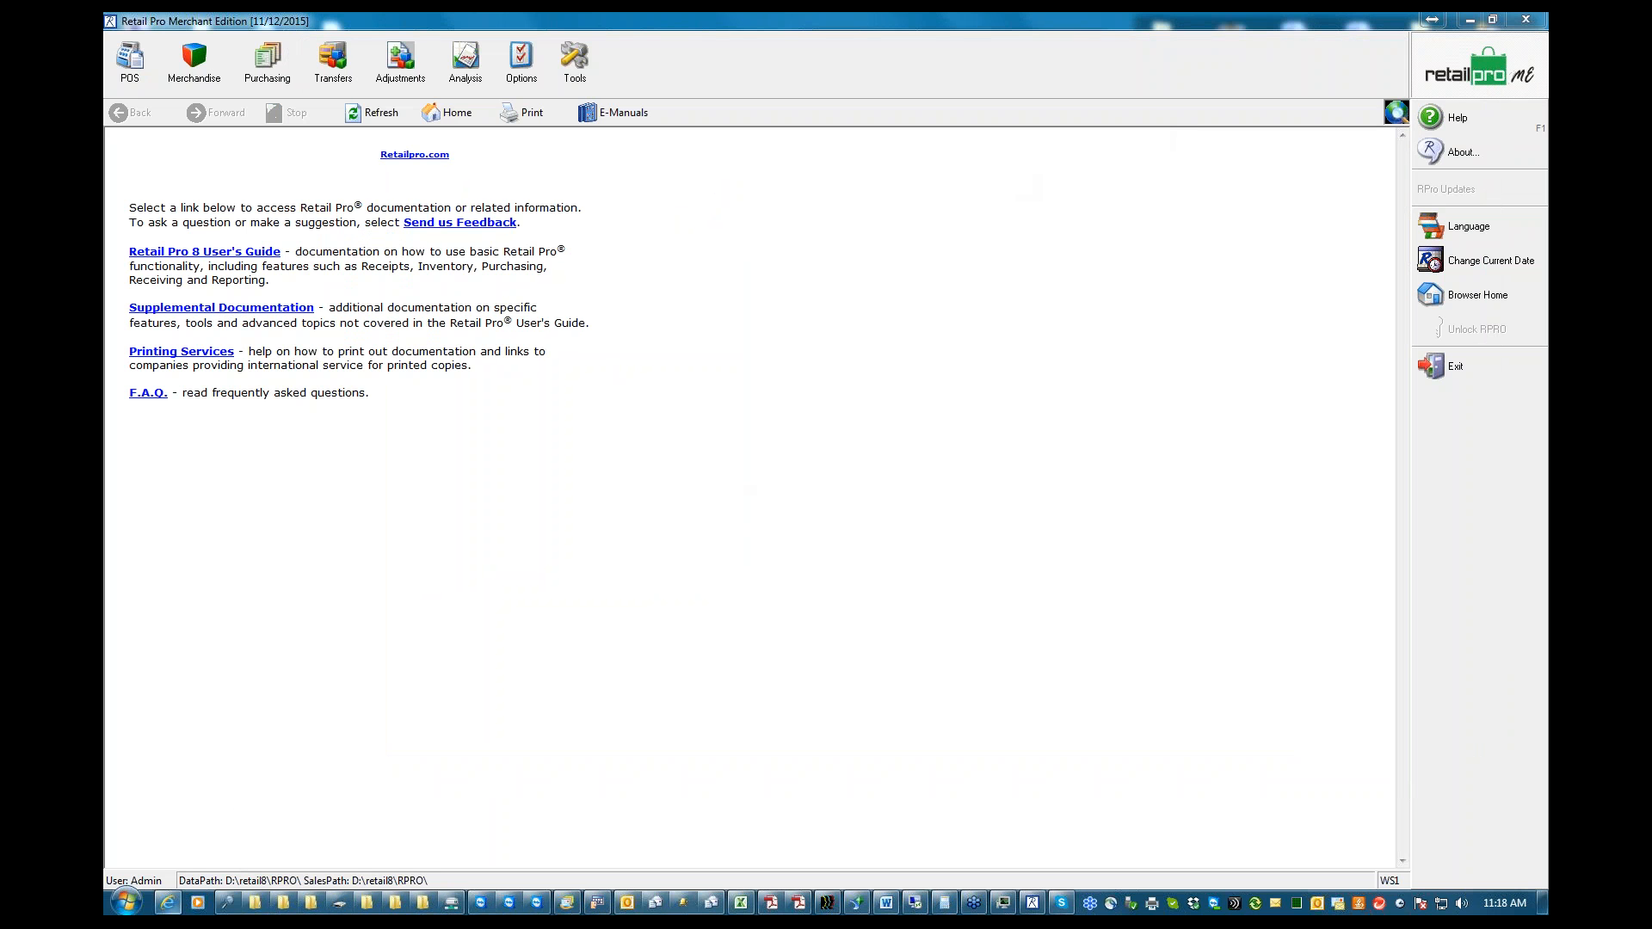
Open Supplemental Documentation from the E-Manuals page and allow its blocked content to run
click(167, 309)
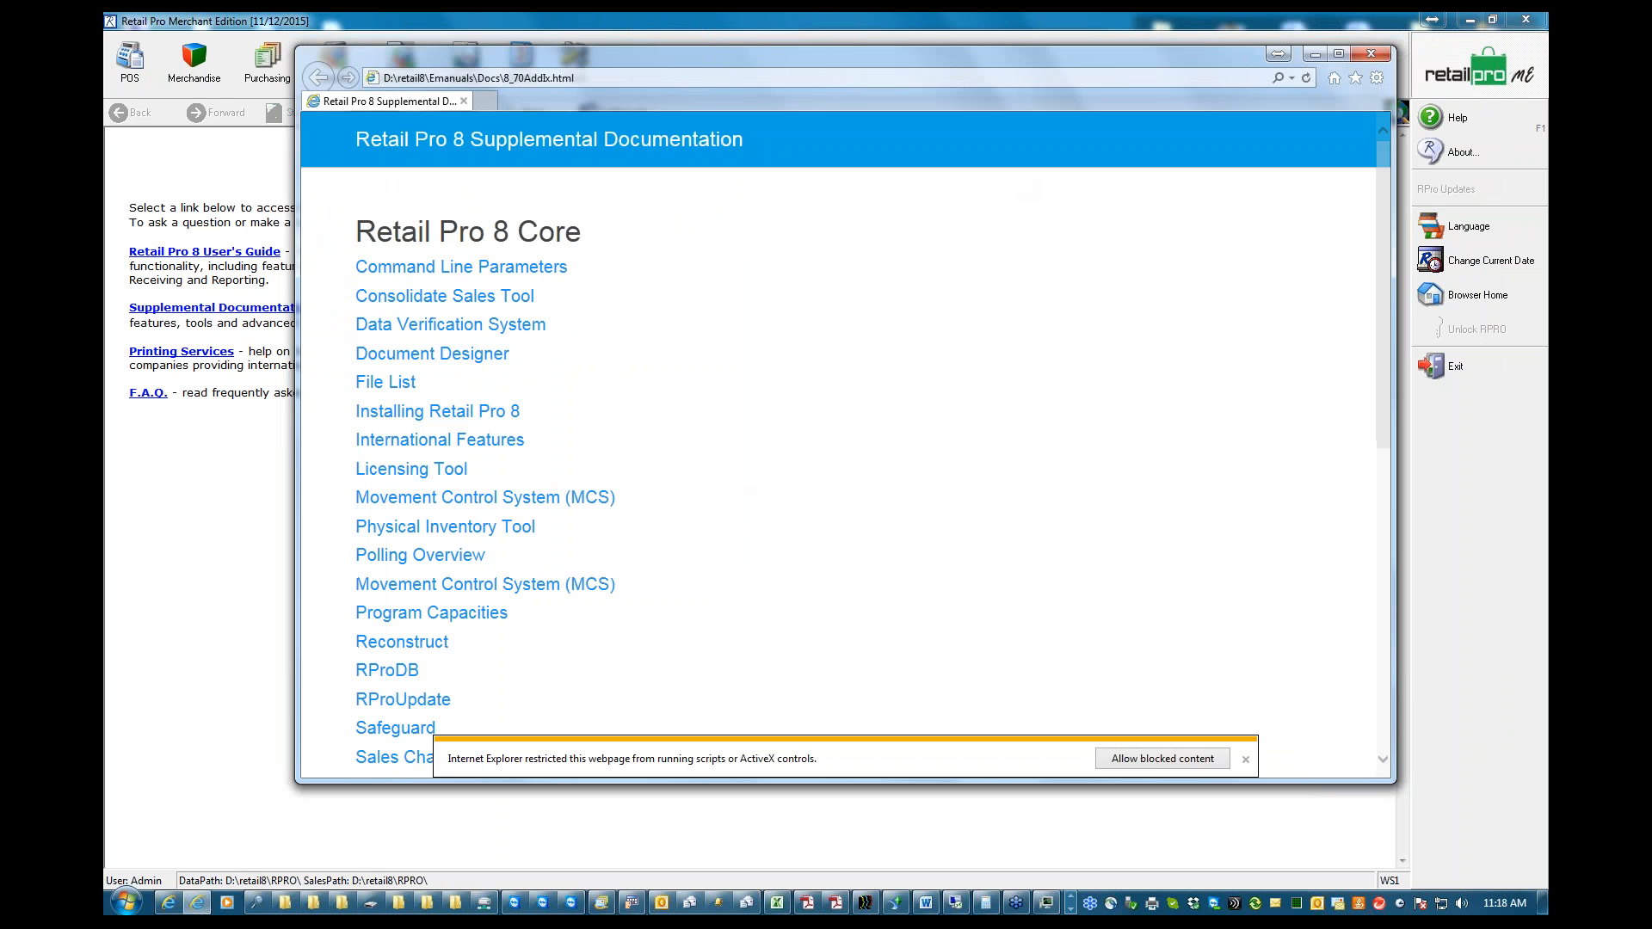
click(1162, 758)
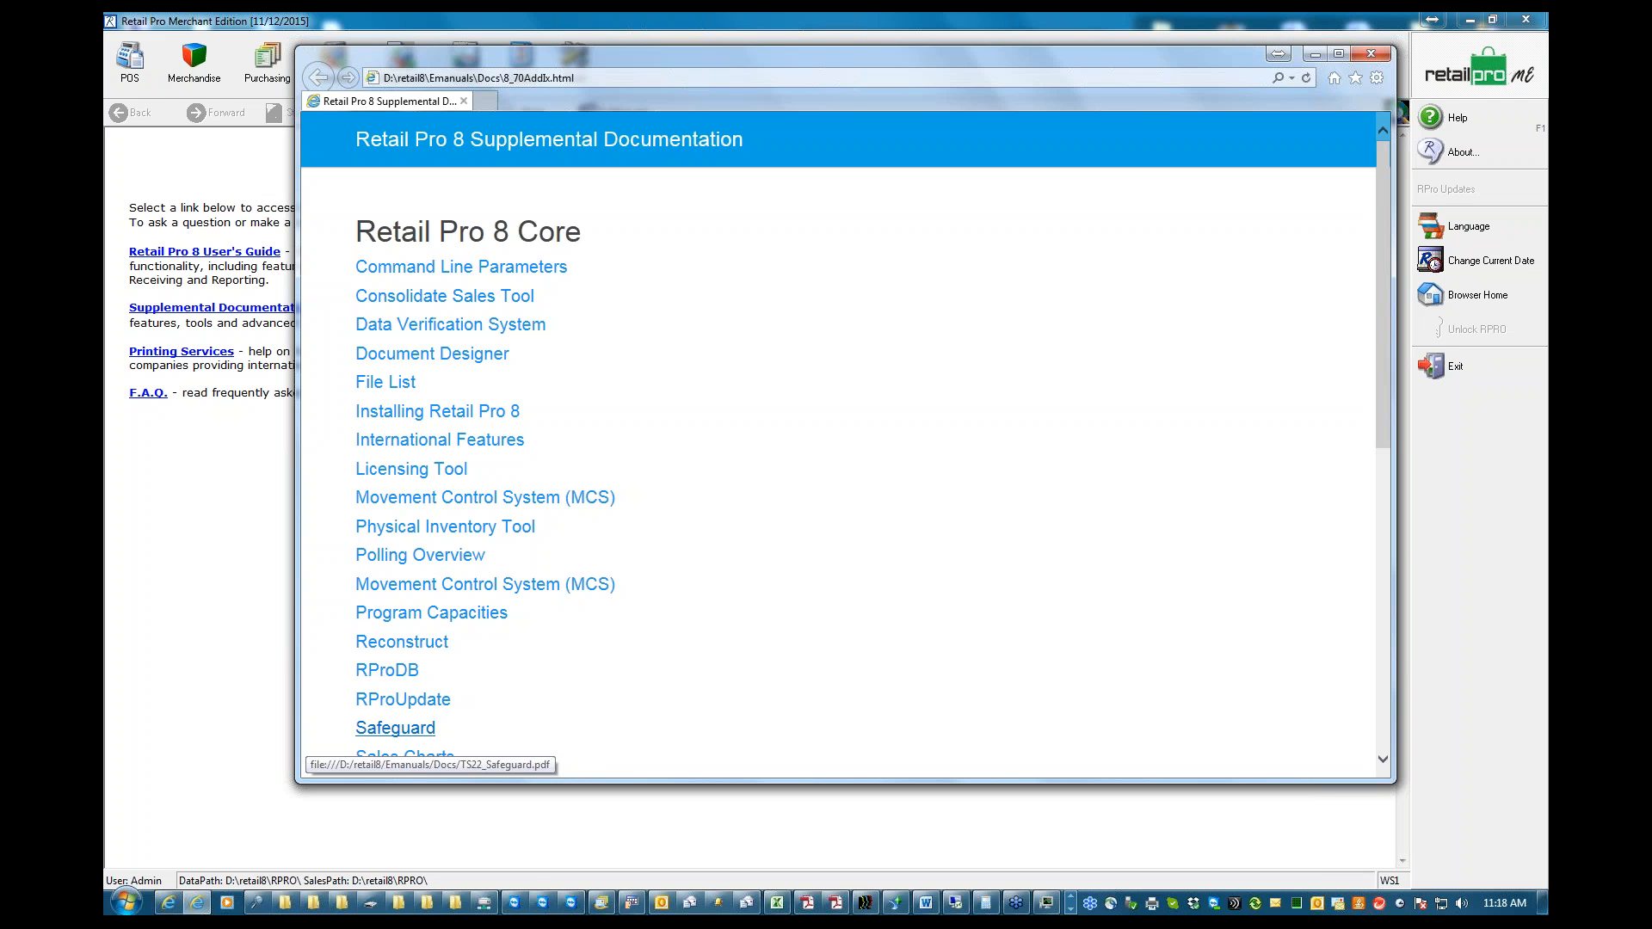
drag(1380, 306, 1384, 339)
drag(674, 59, 786, 103)
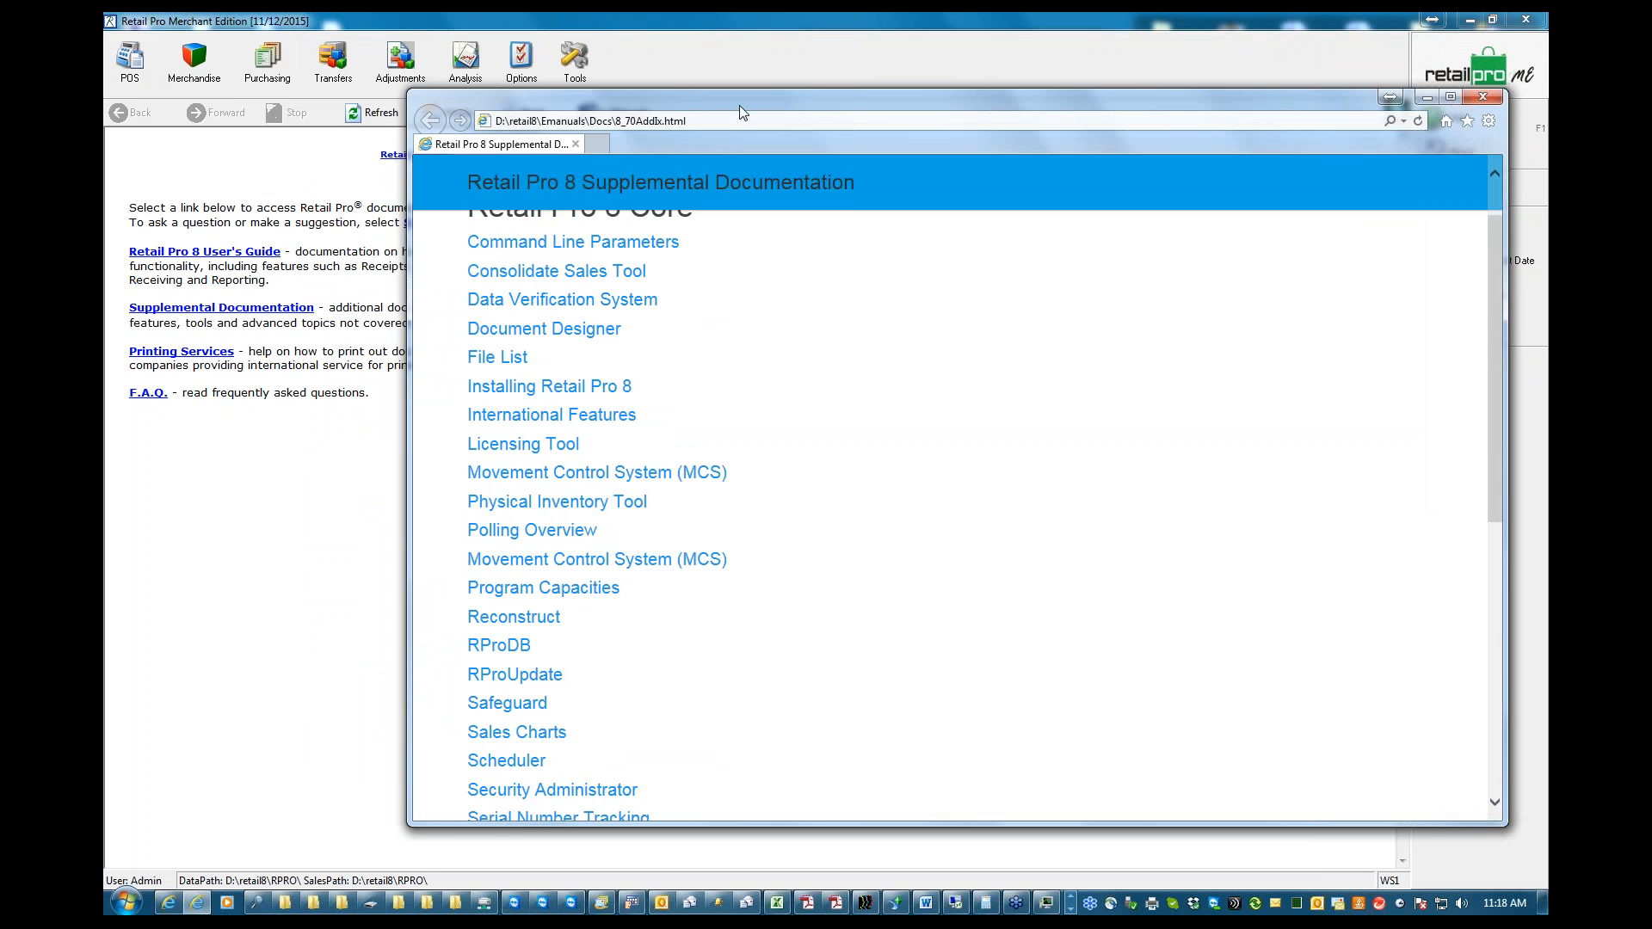
drag(746, 101, 640, 94)
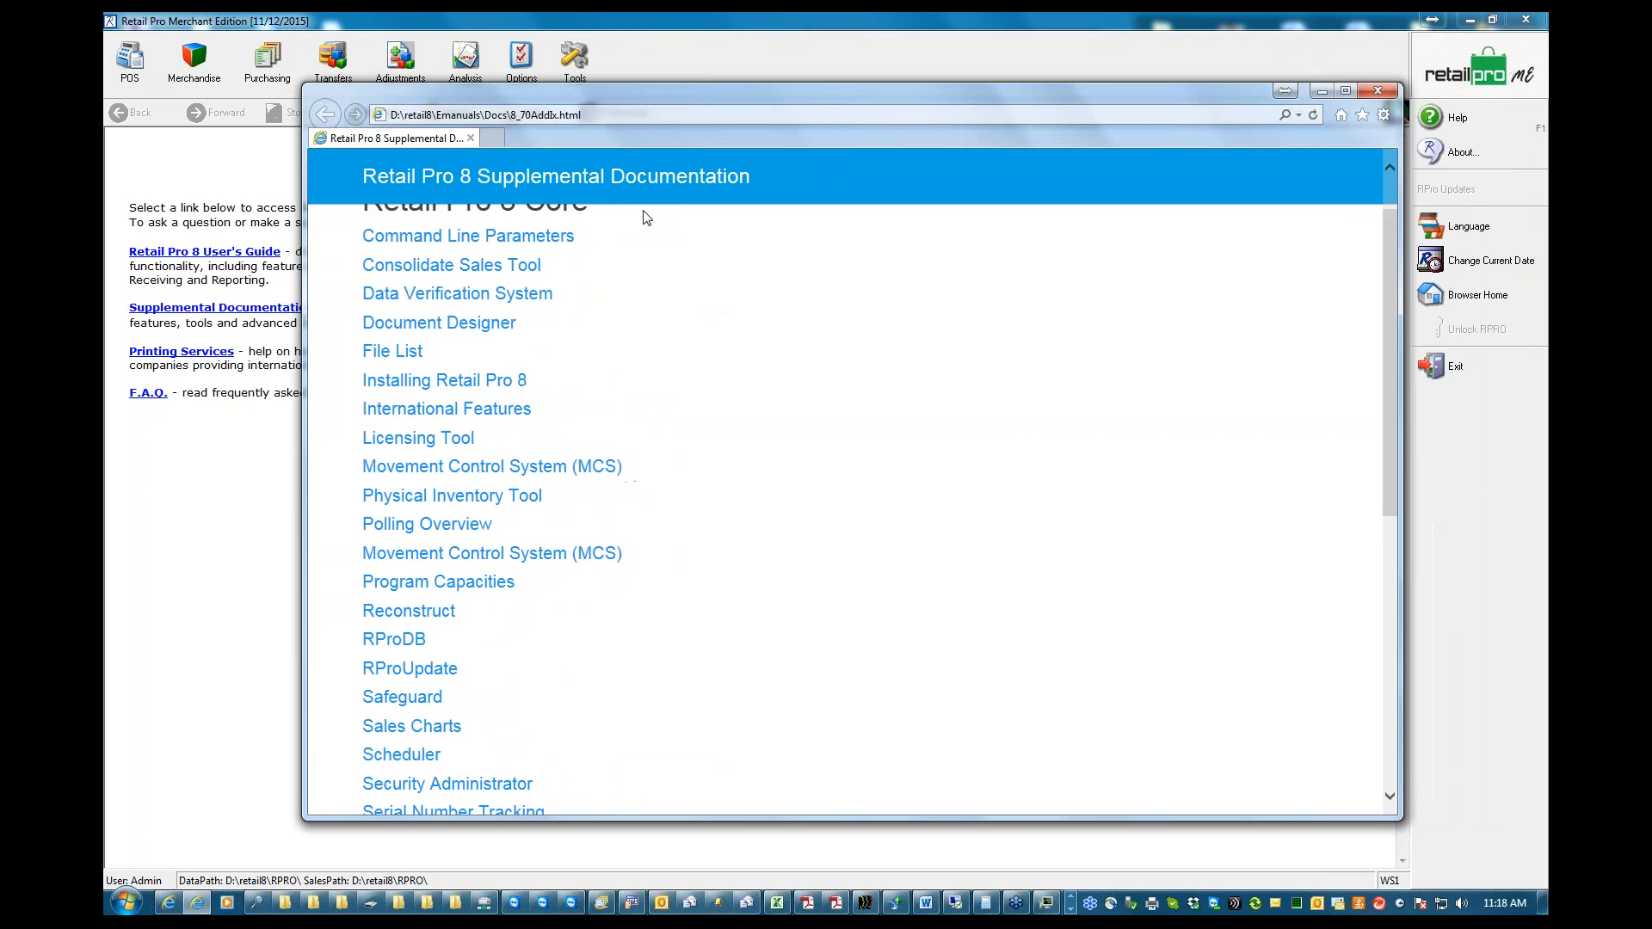
Look over the supplemental documents, view the Data Verification System manual, and leave the manual and documentation list
click(454, 330)
mouse_move(1392, 391)
mouse_down()
mouse_move(1403, 673)
mouse_move(1403, 372)
mouse_up()
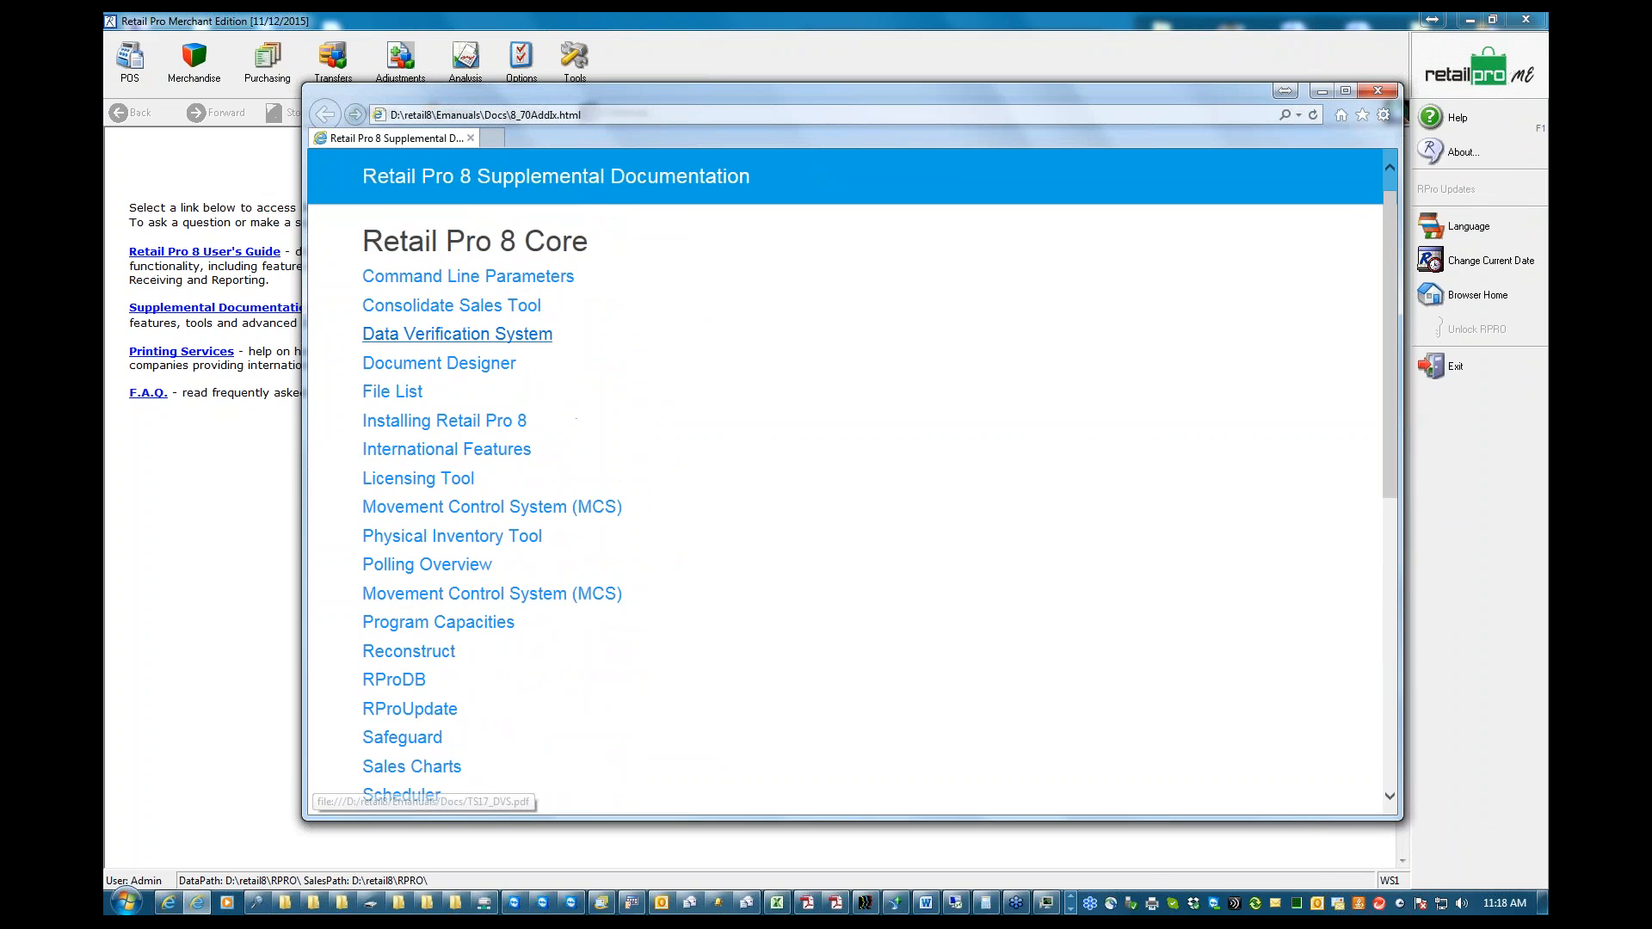
click(447, 344)
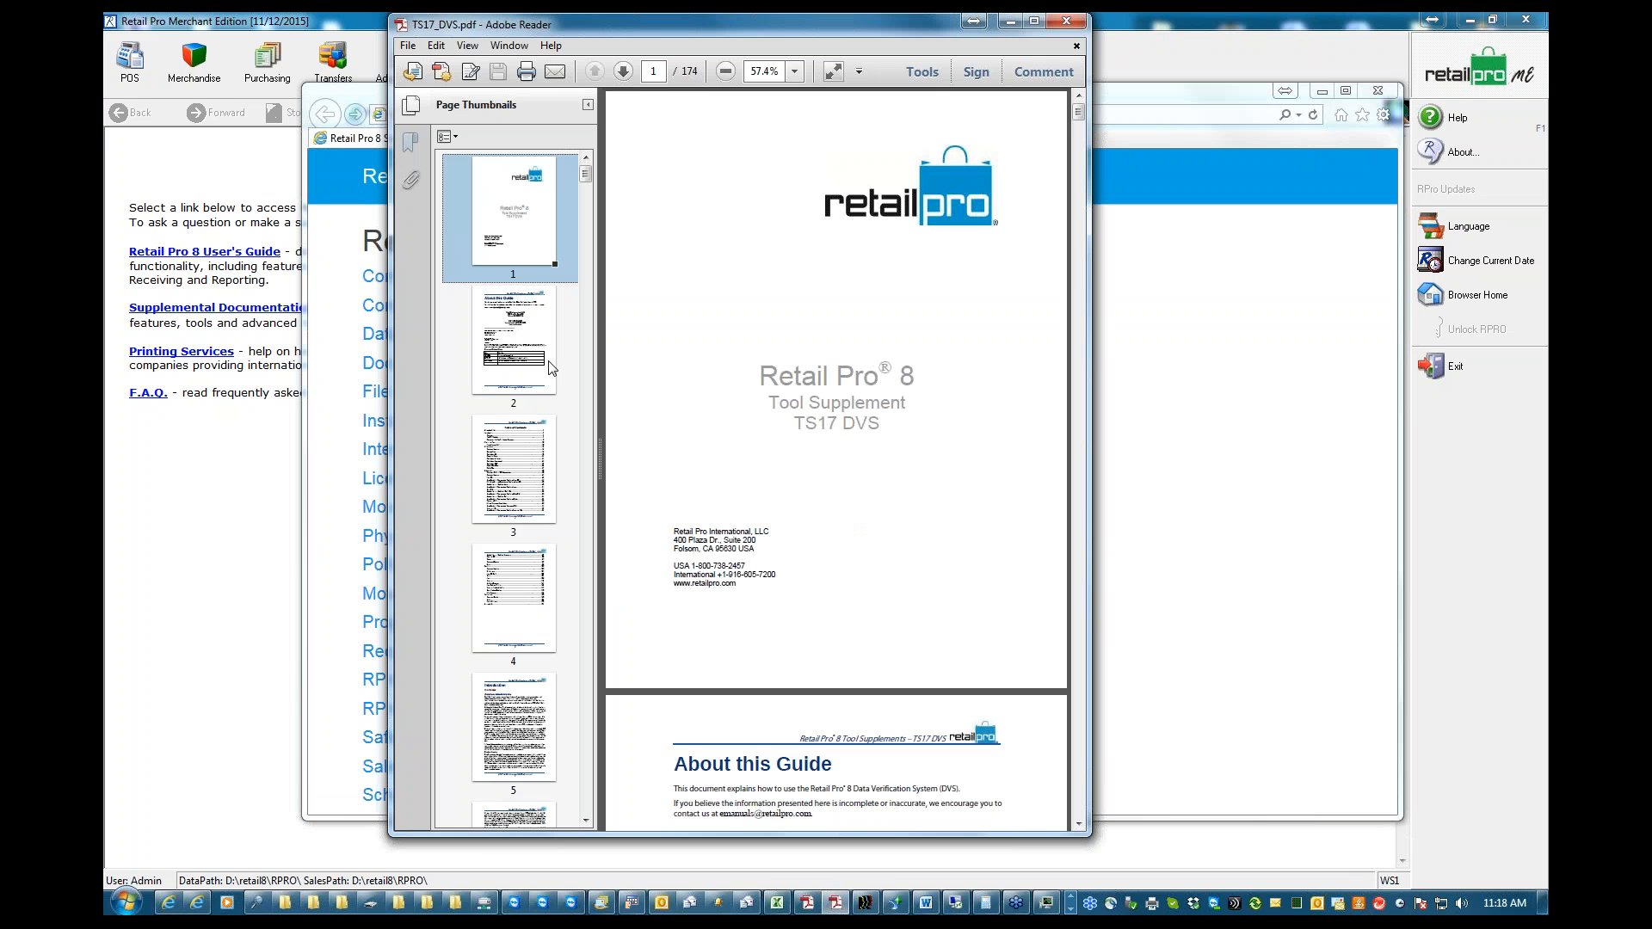
mouse_move(1079, 116)
mouse_down()
mouse_move(1078, 133)
mouse_move(1080, 116)
mouse_up()
click(1011, 19)
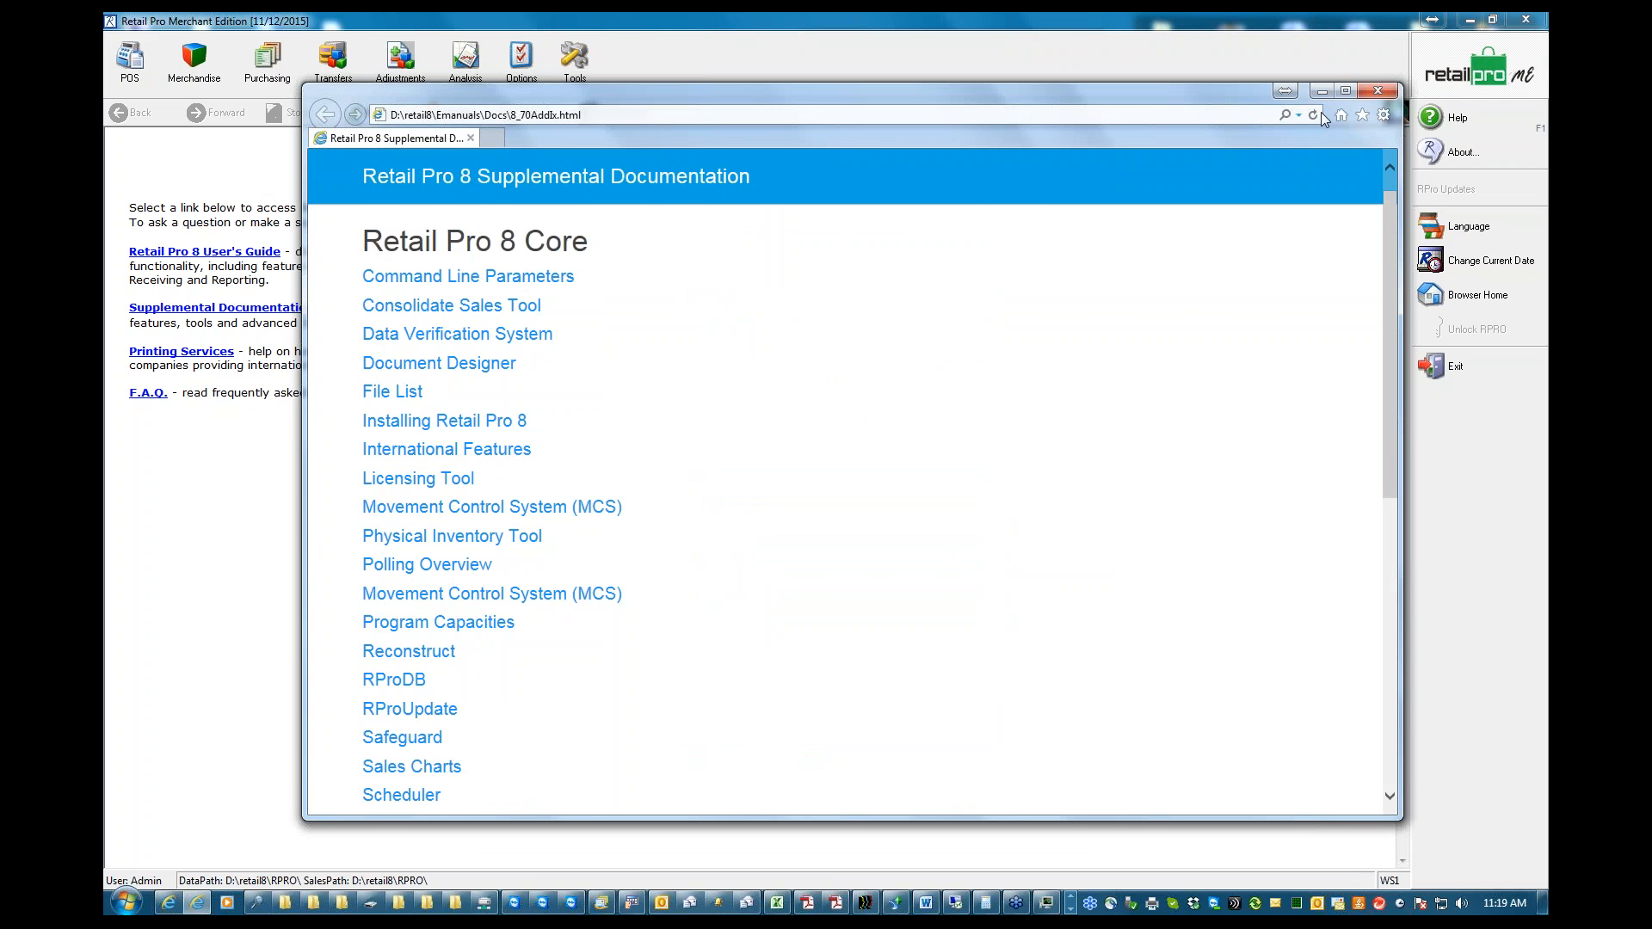
click(1381, 92)
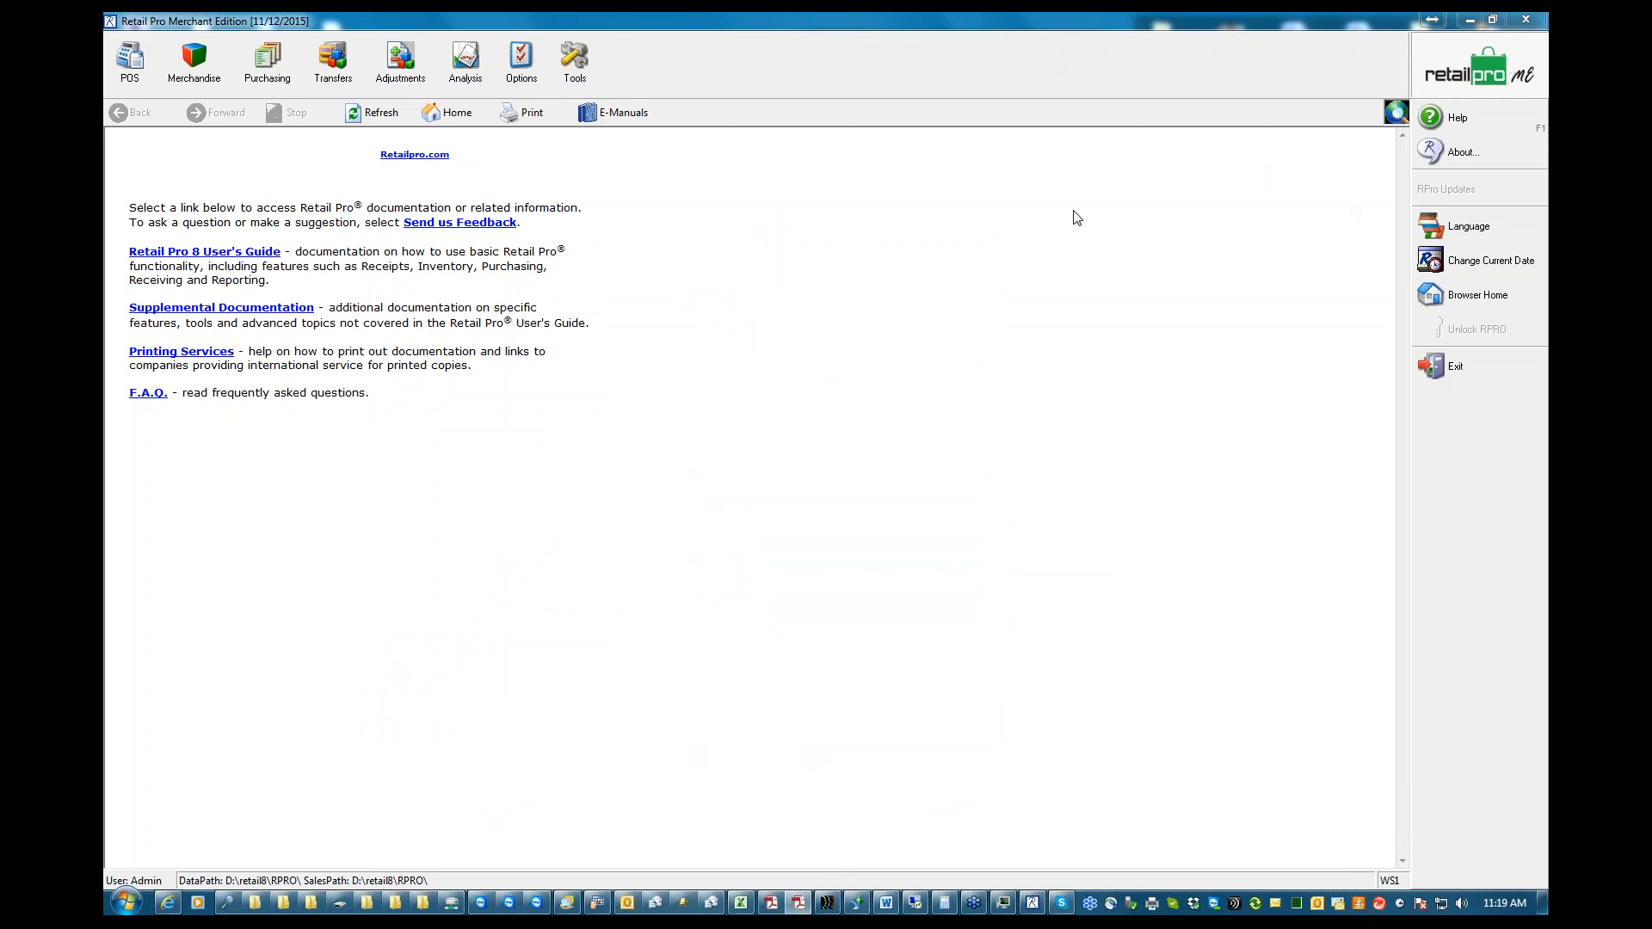
Launch the Data Verification System from Retail Pro's additional tools and make its window taller
click(574, 76)
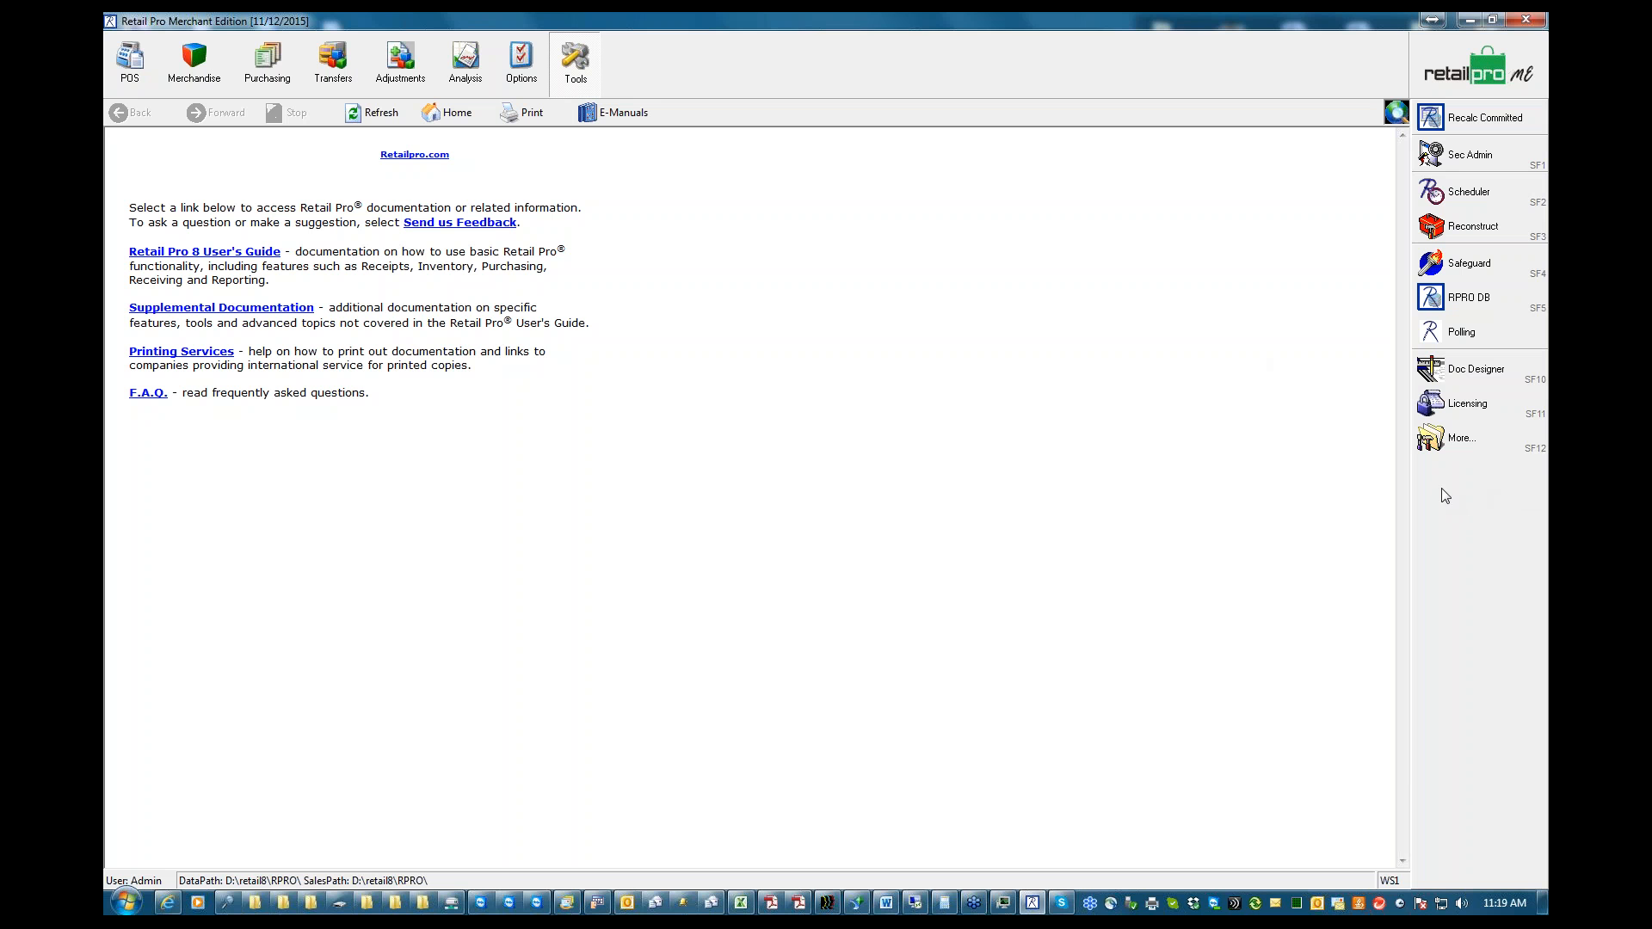
click(1430, 441)
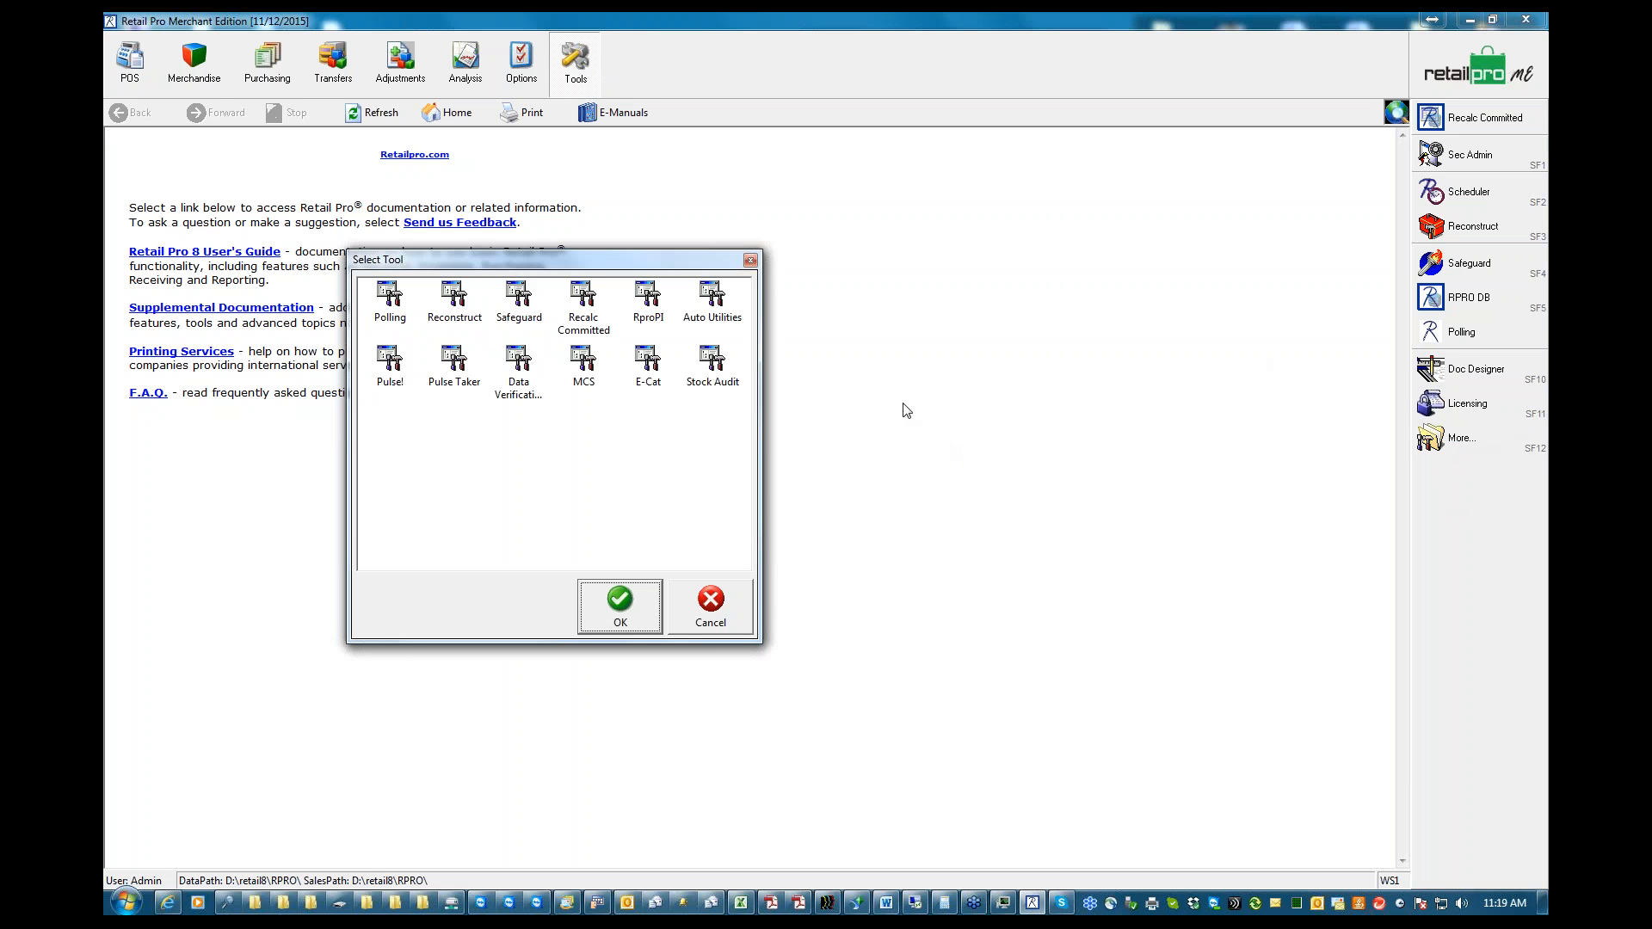
double_click(518, 359)
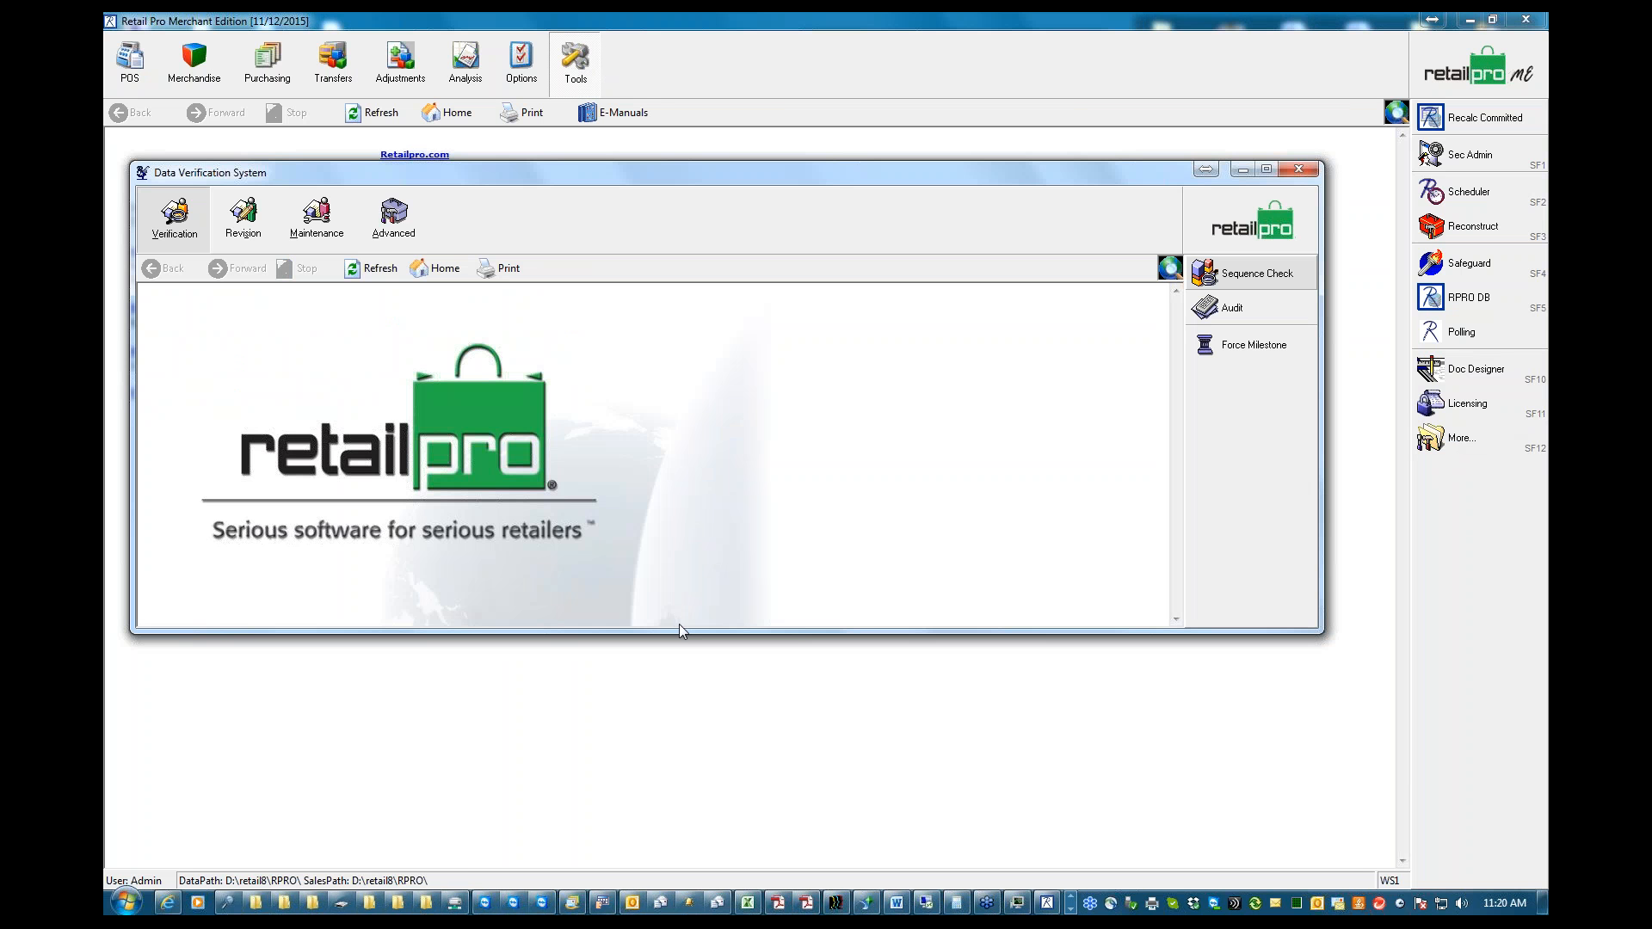
drag(675, 633, 671, 690)
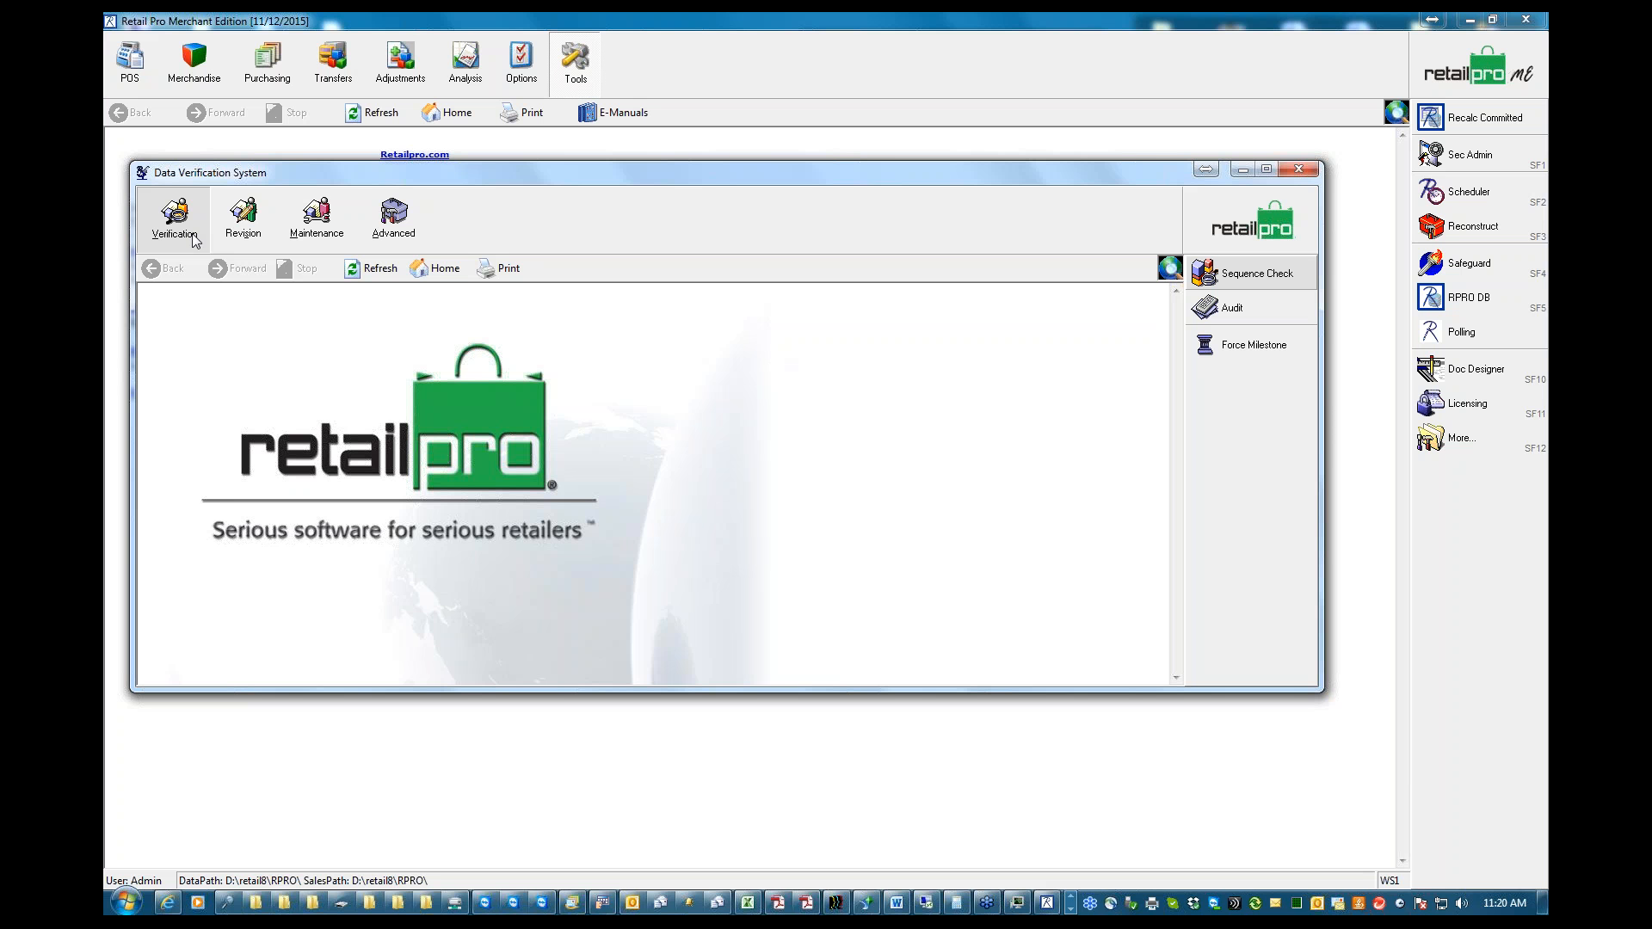
View the Sequence Check for receipts under Verification, and return to the Data Verification System home screen
click(161, 240)
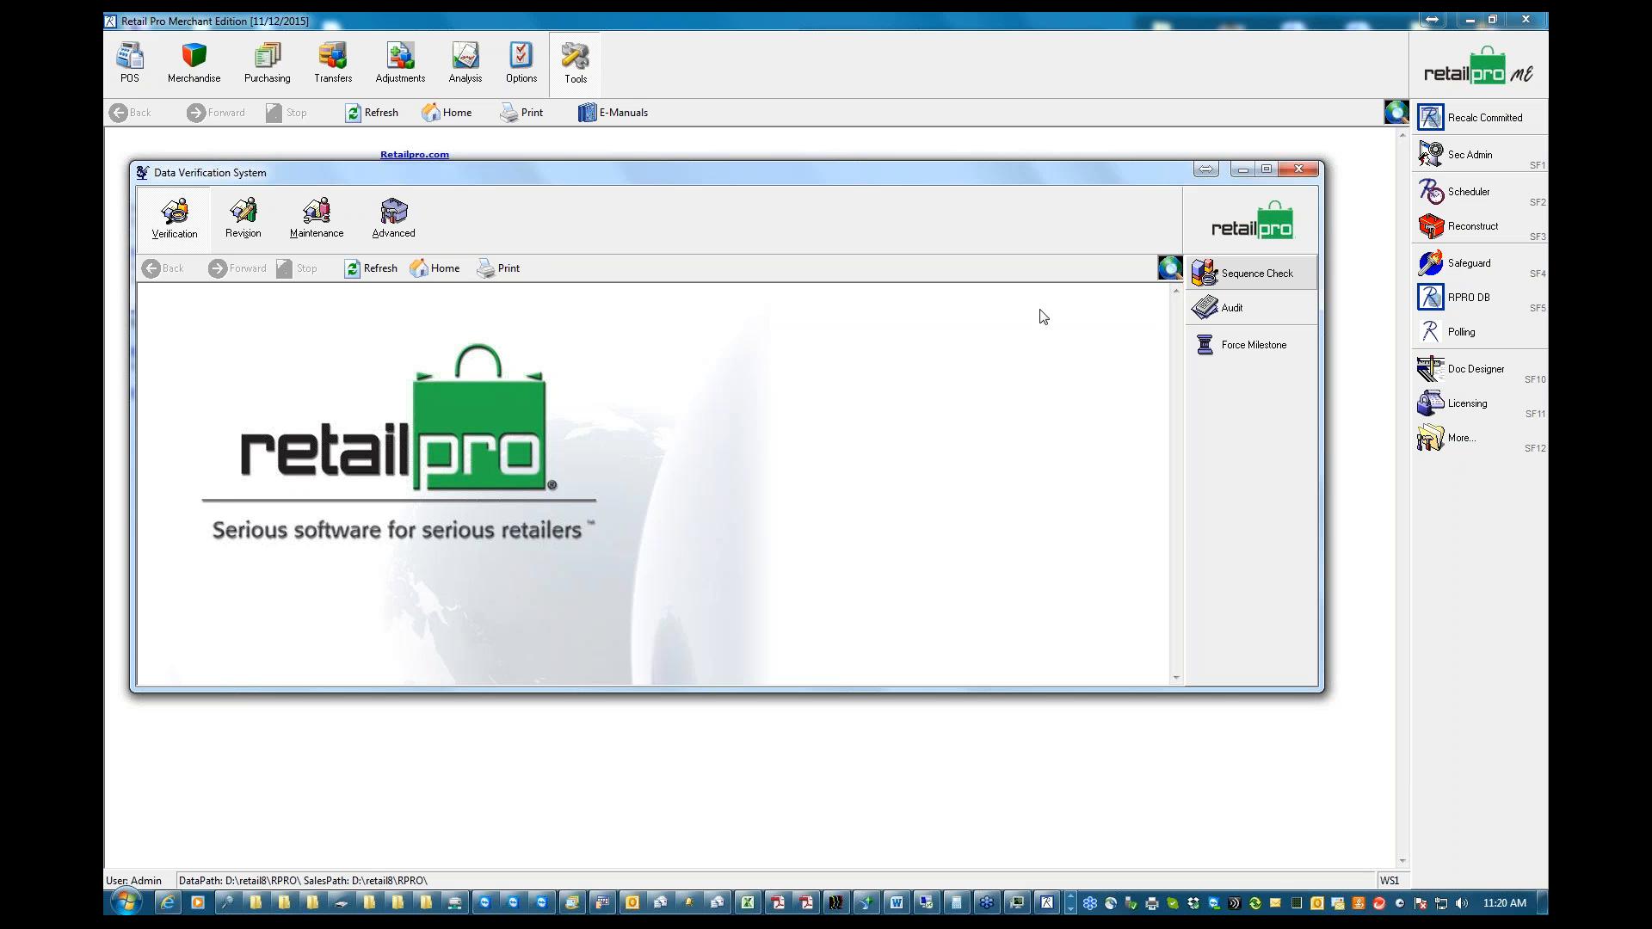
click(1252, 276)
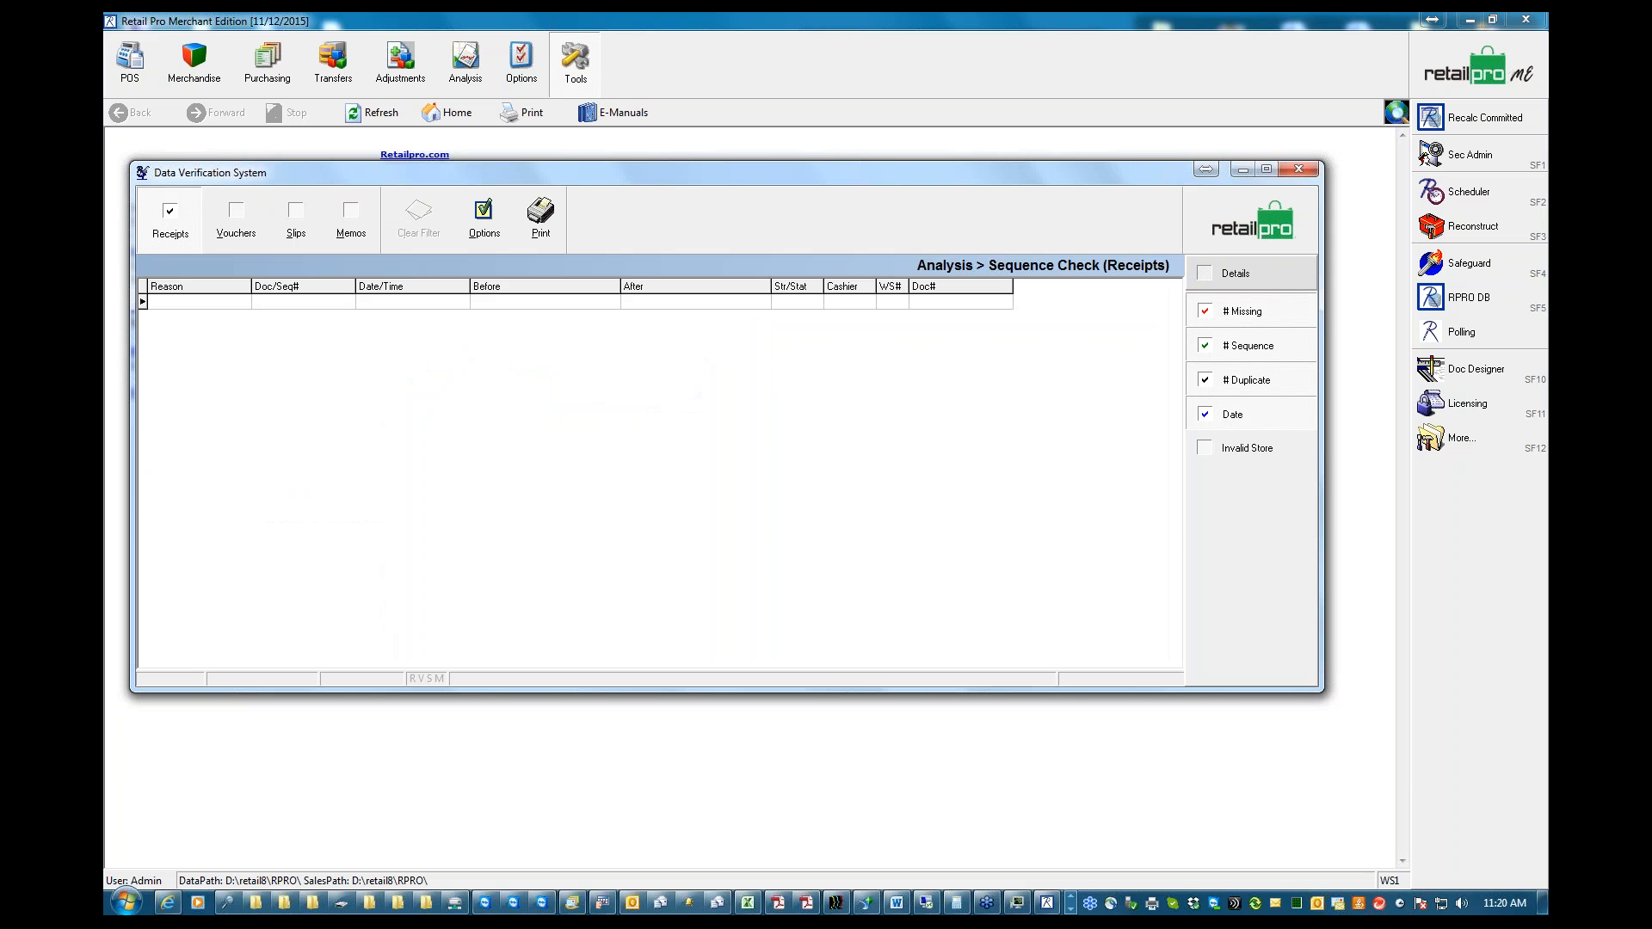
click(1254, 226)
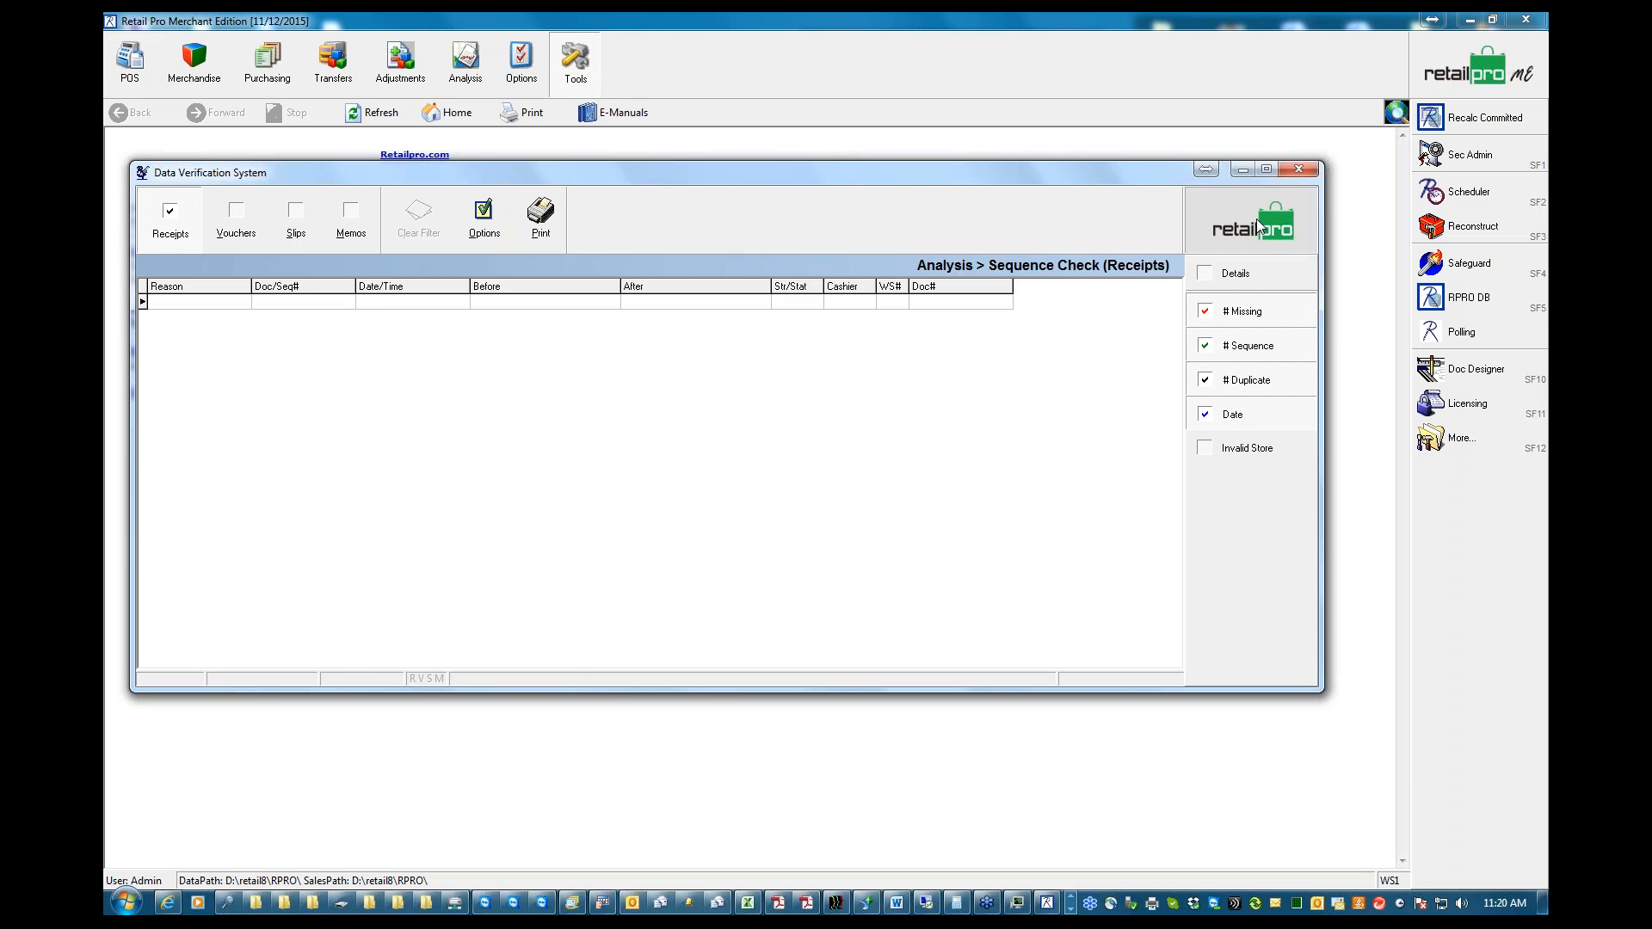
click(790, 496)
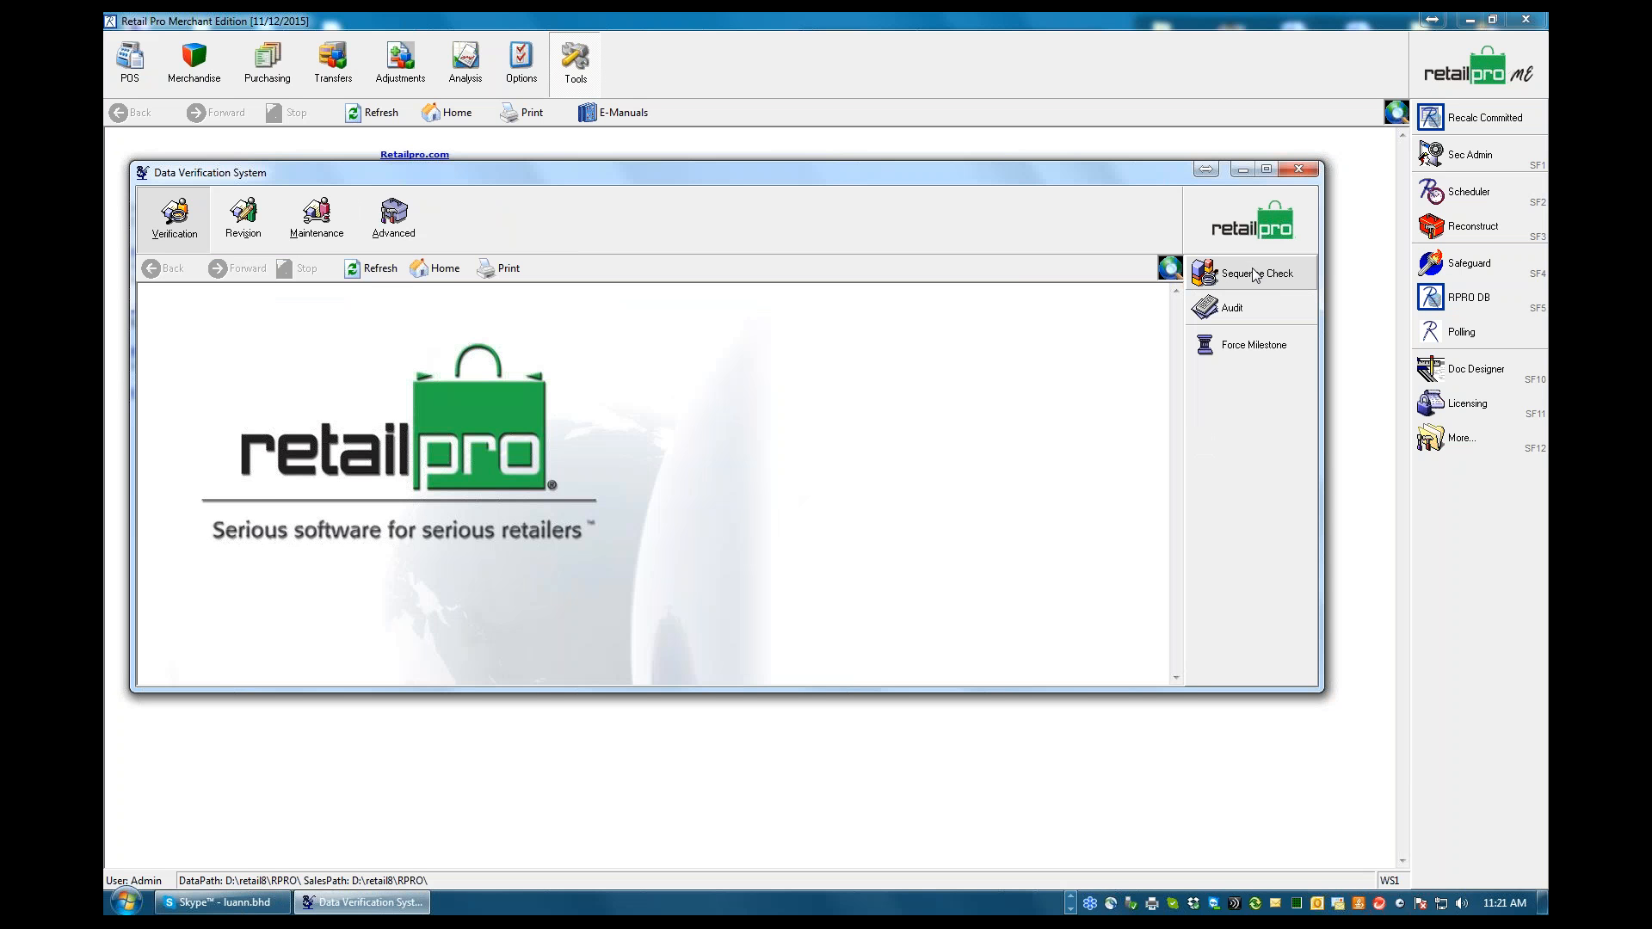
Run the Item SID Check from the Revision item/style tools with its existing options, and acknowledge the result
click(244, 247)
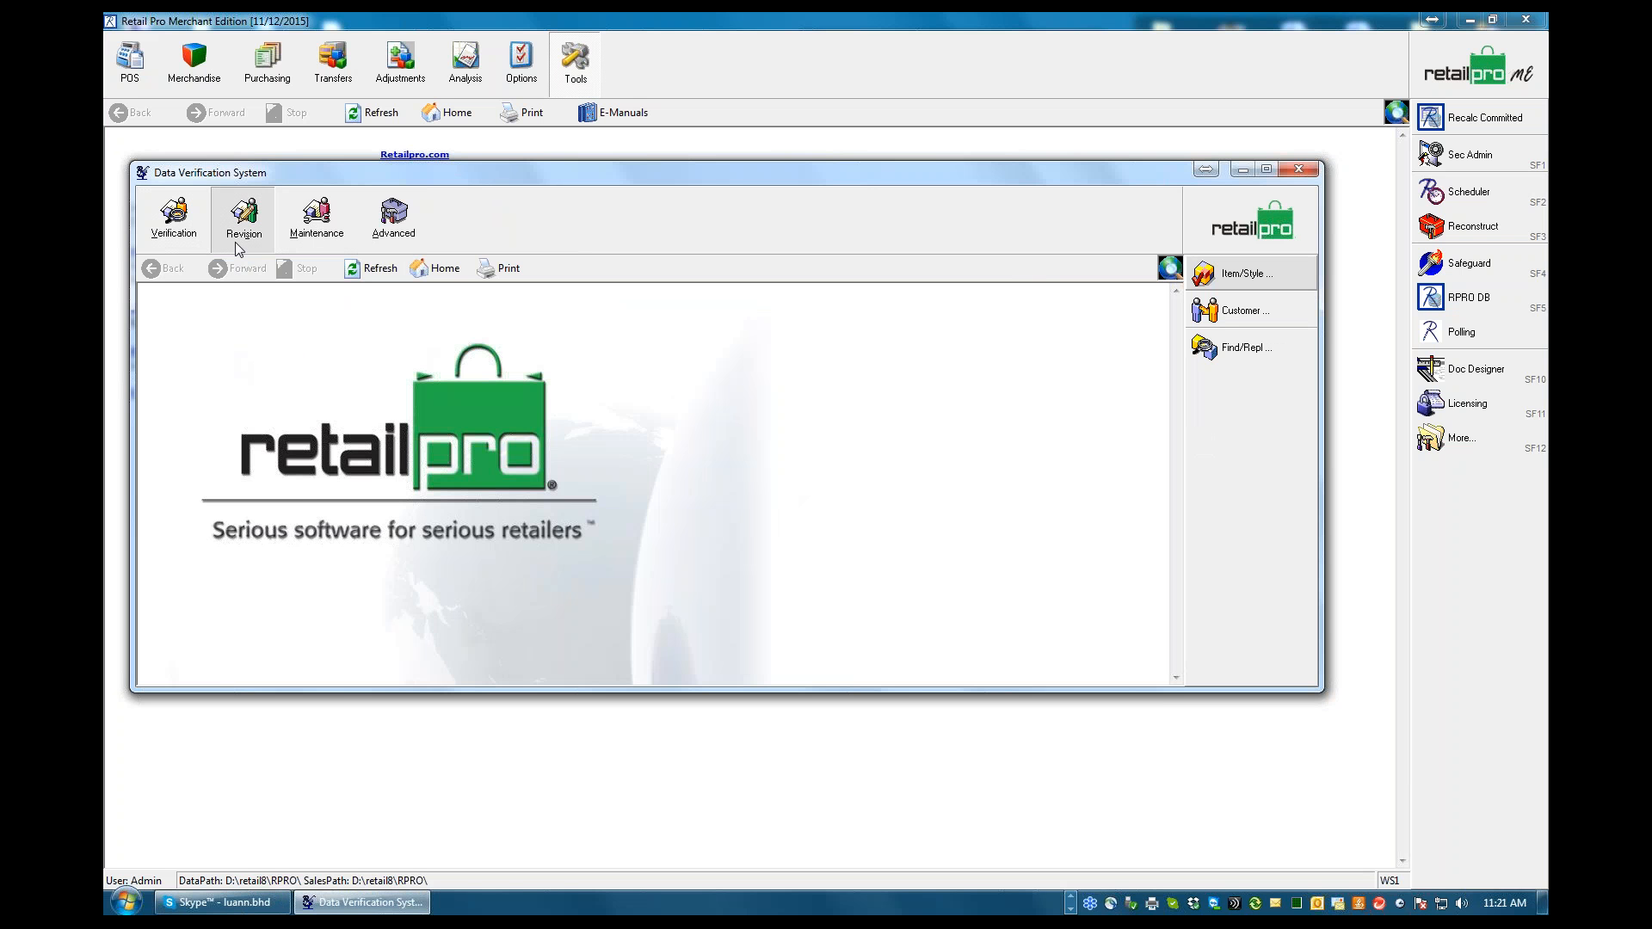
click(1248, 277)
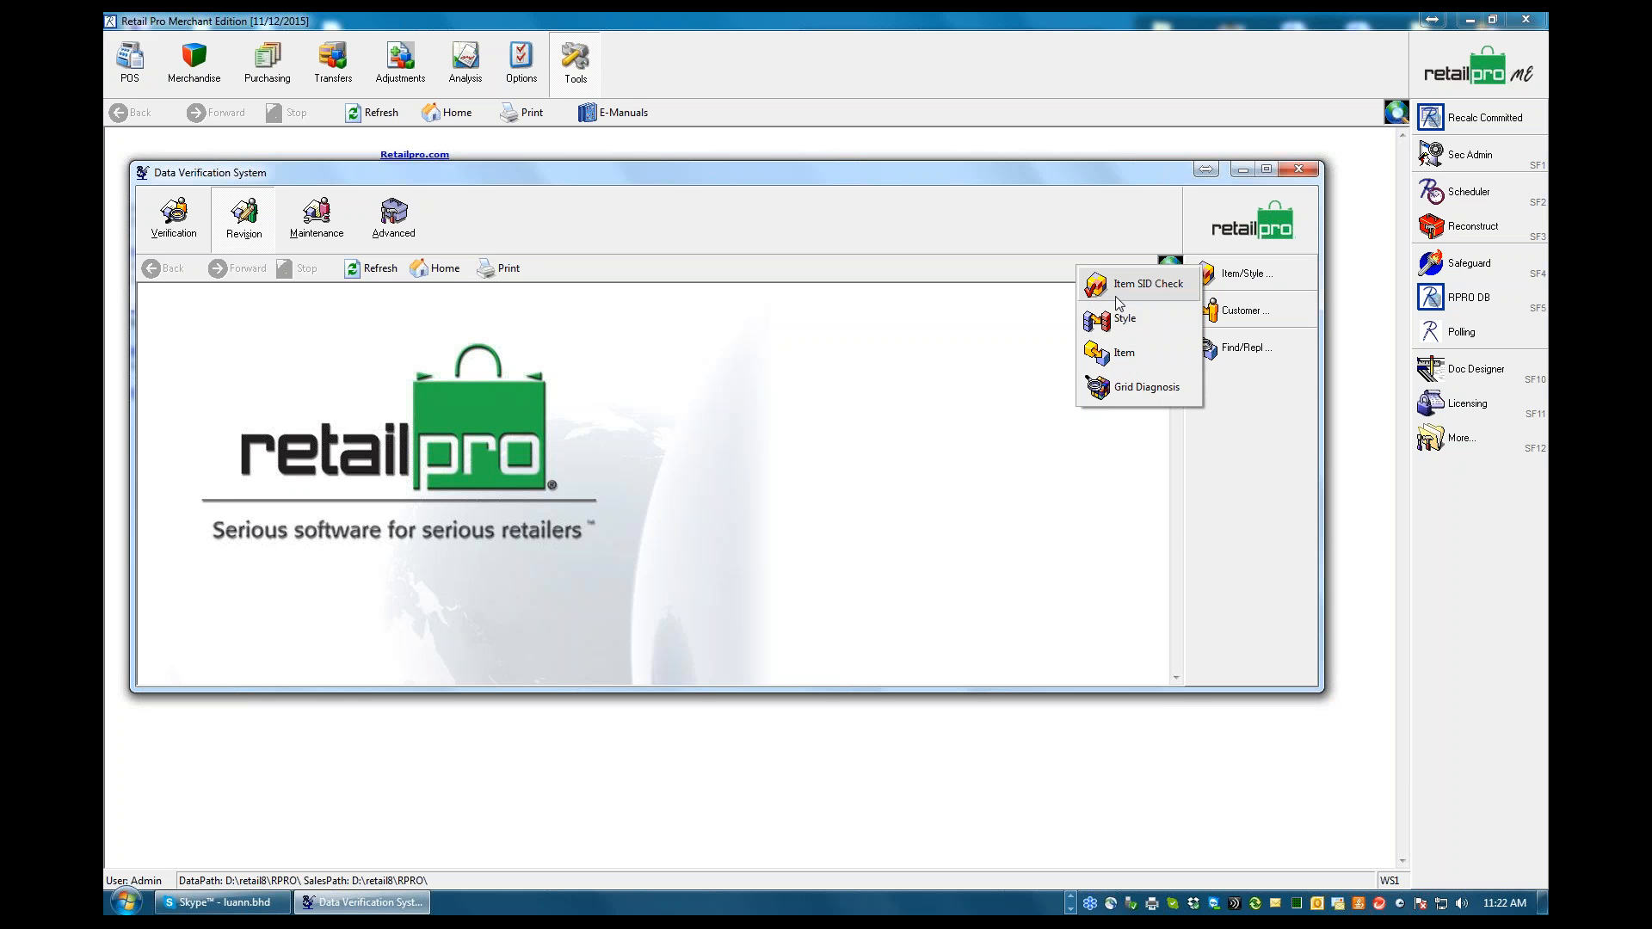
click(1132, 290)
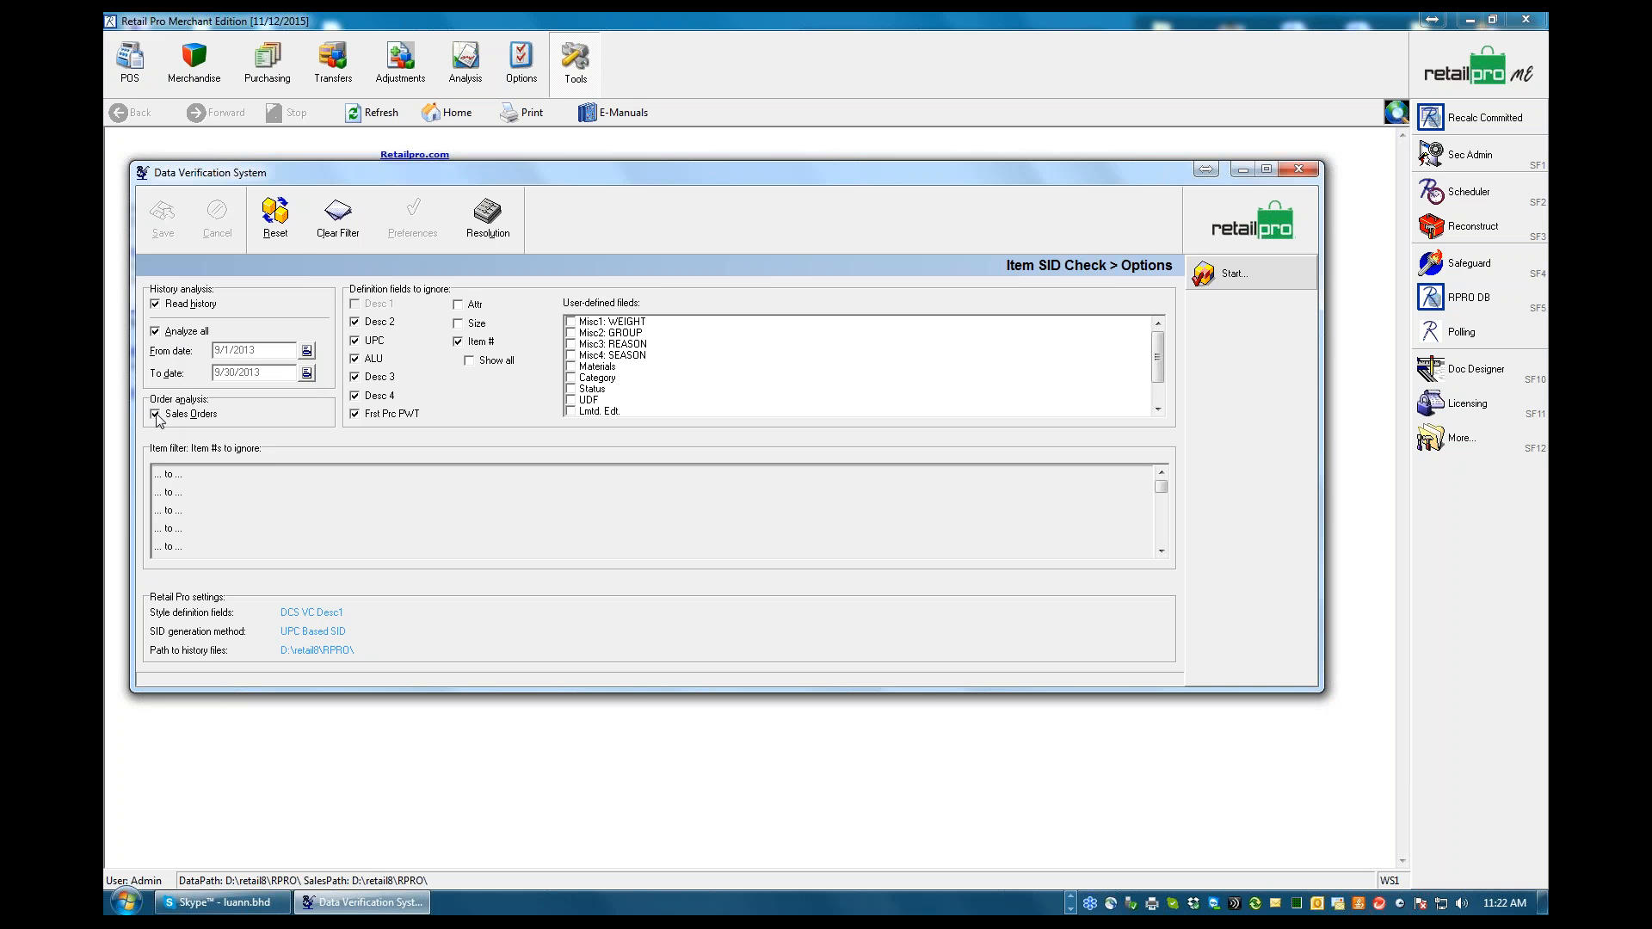
click(161, 474)
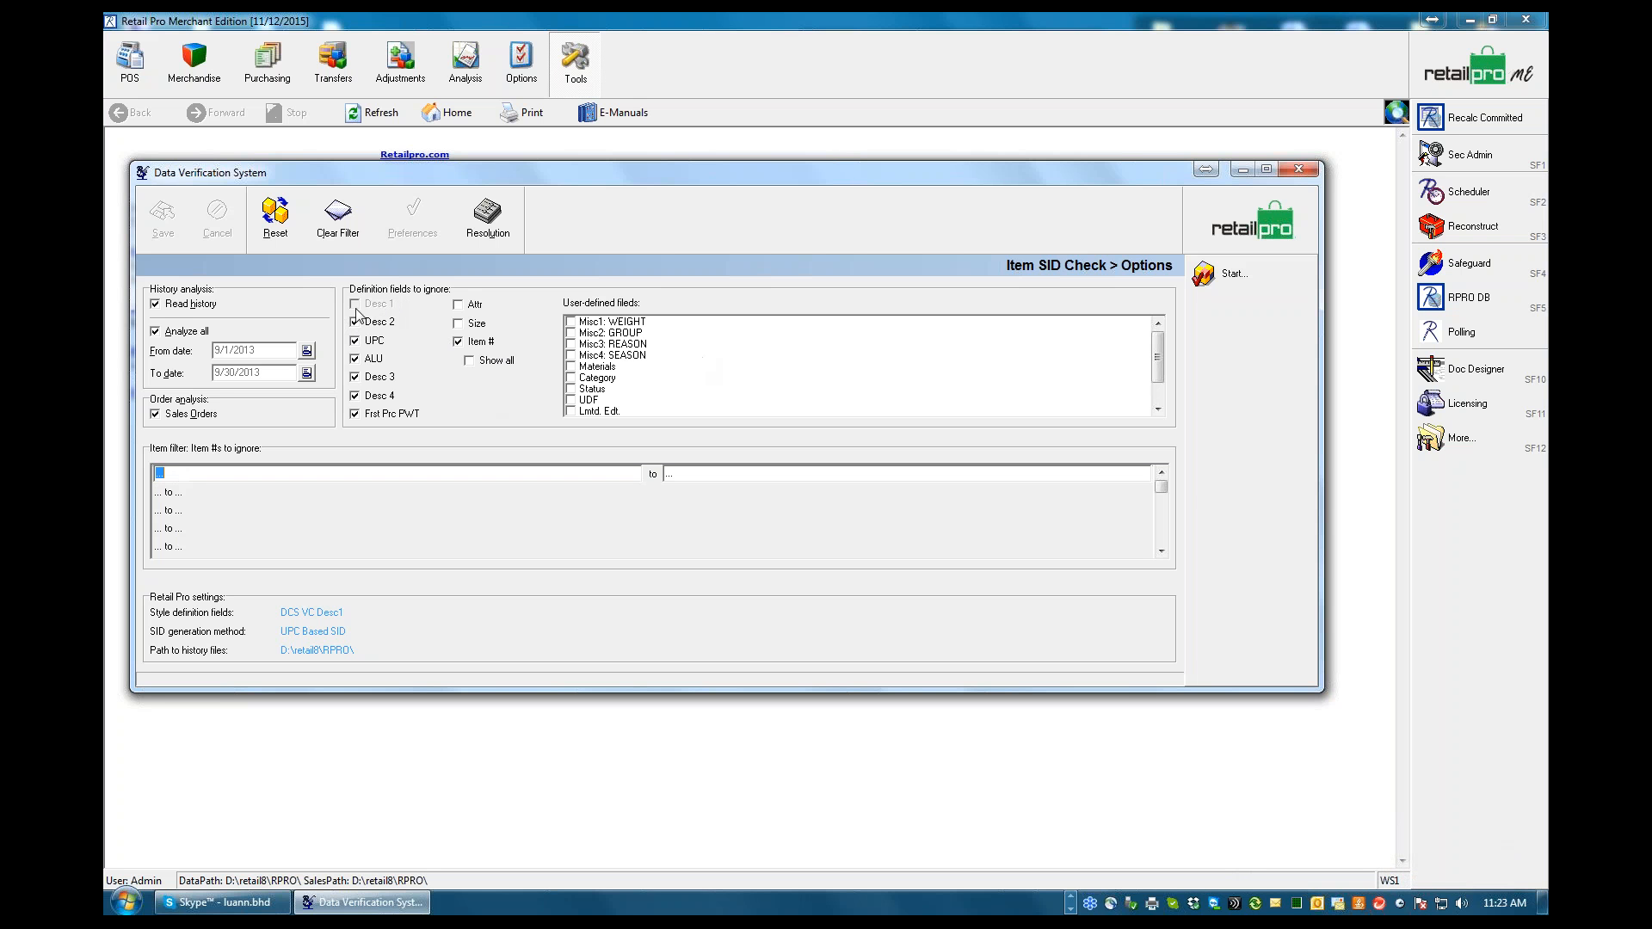
click(1215, 275)
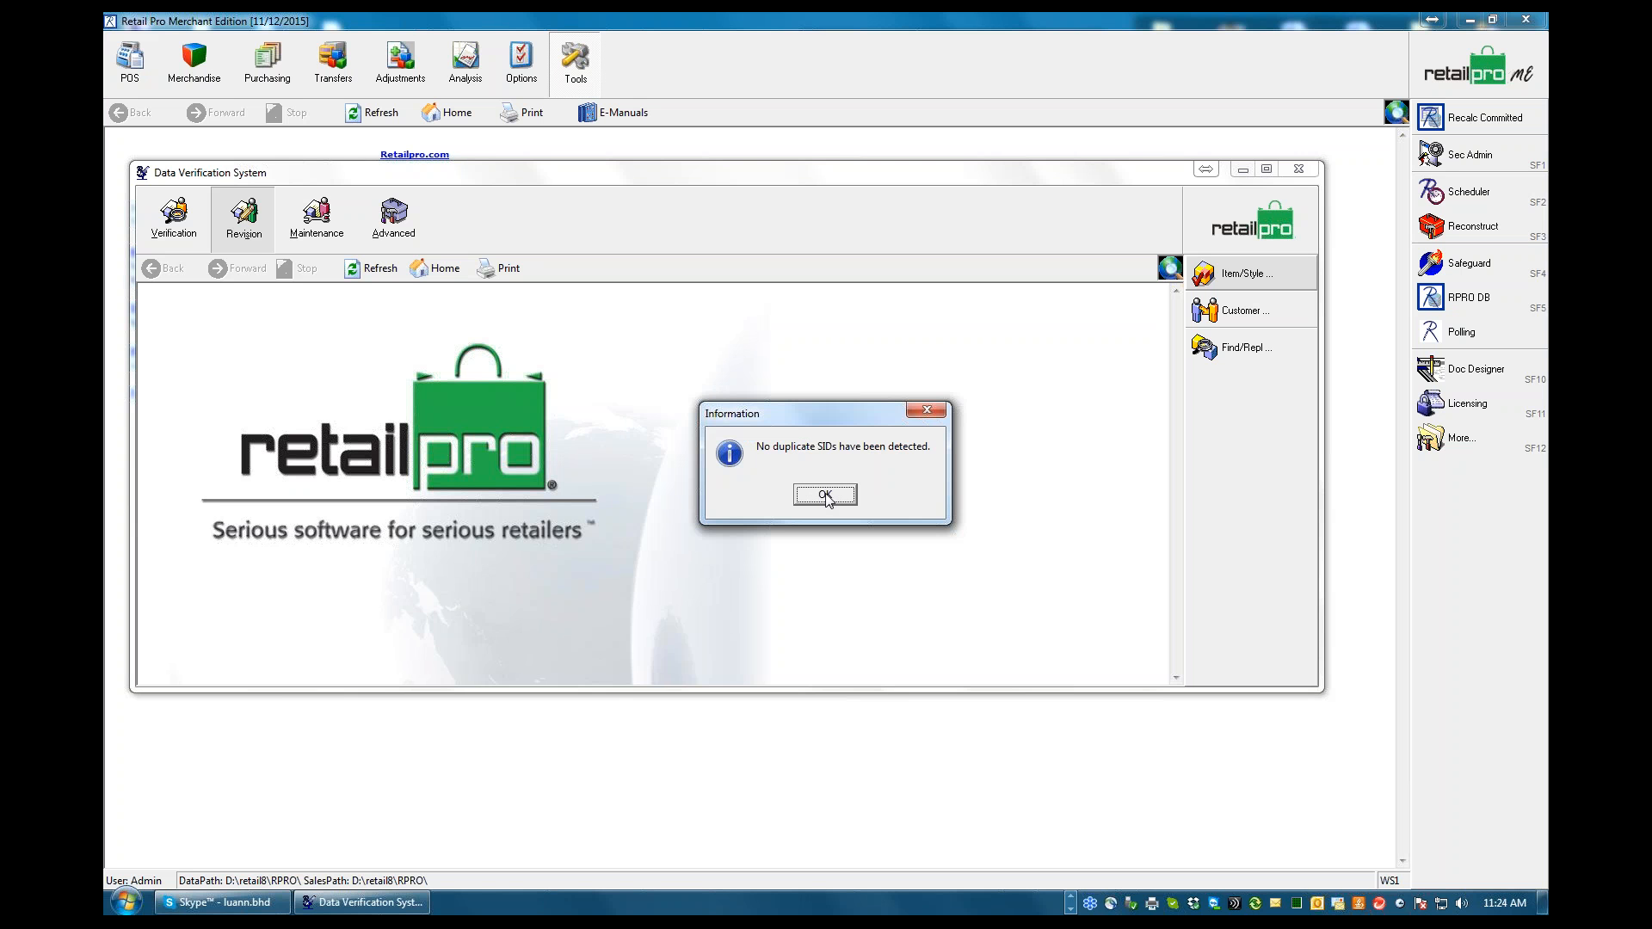
click(826, 496)
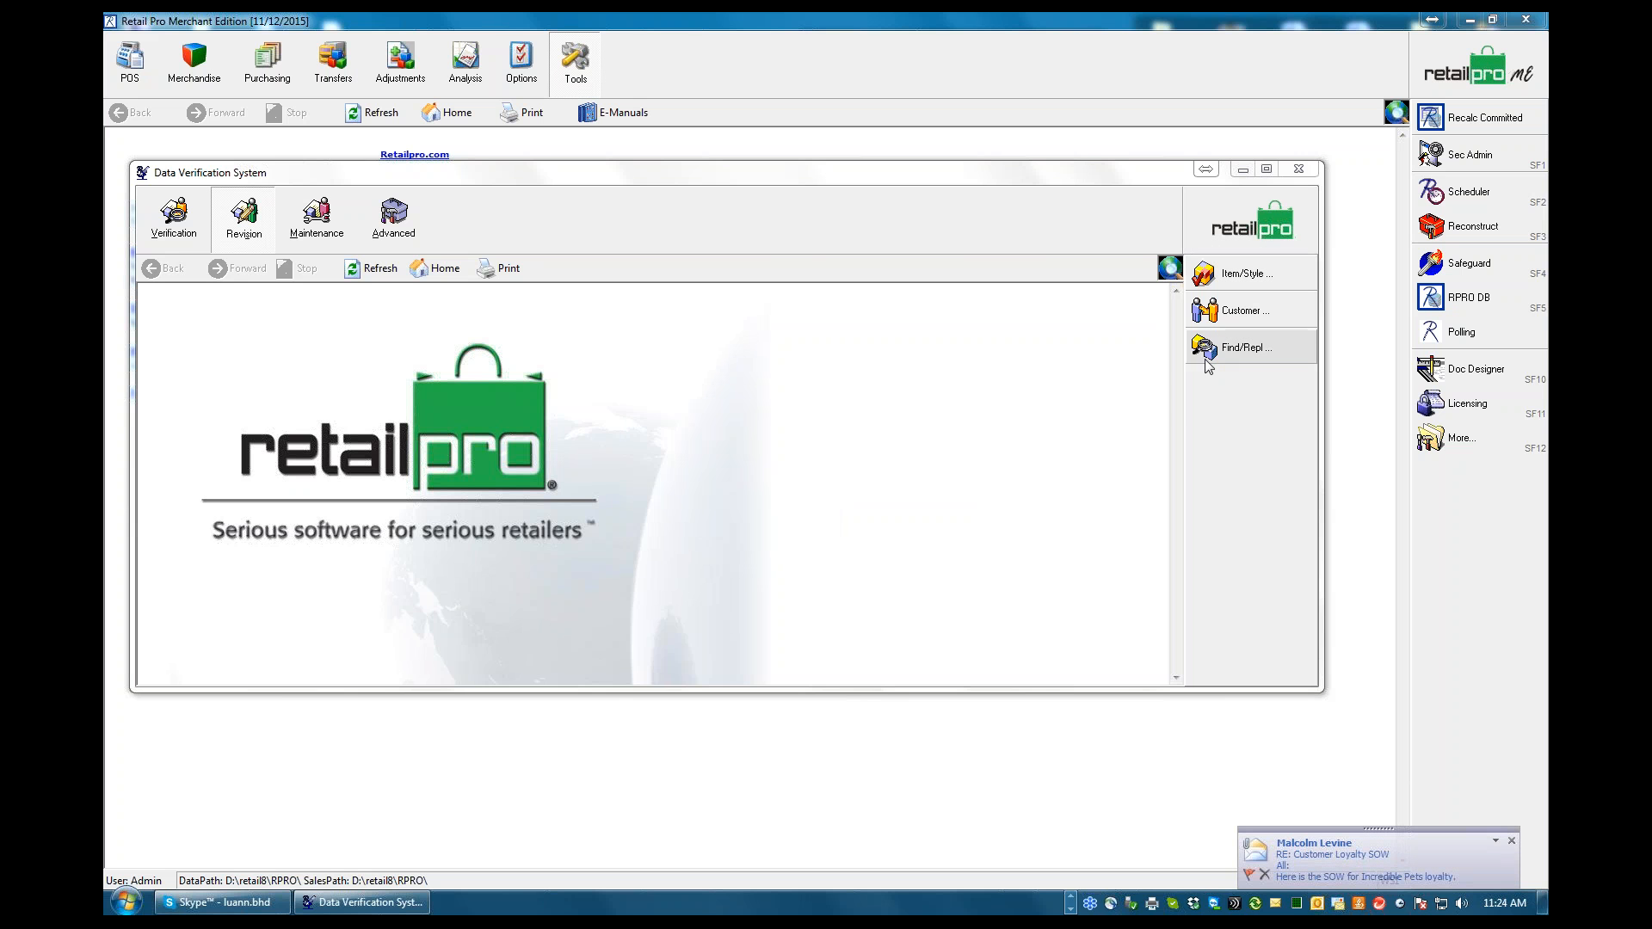
Open the Customer Revision options and turn off Analyze all so a date range can be used
click(1239, 312)
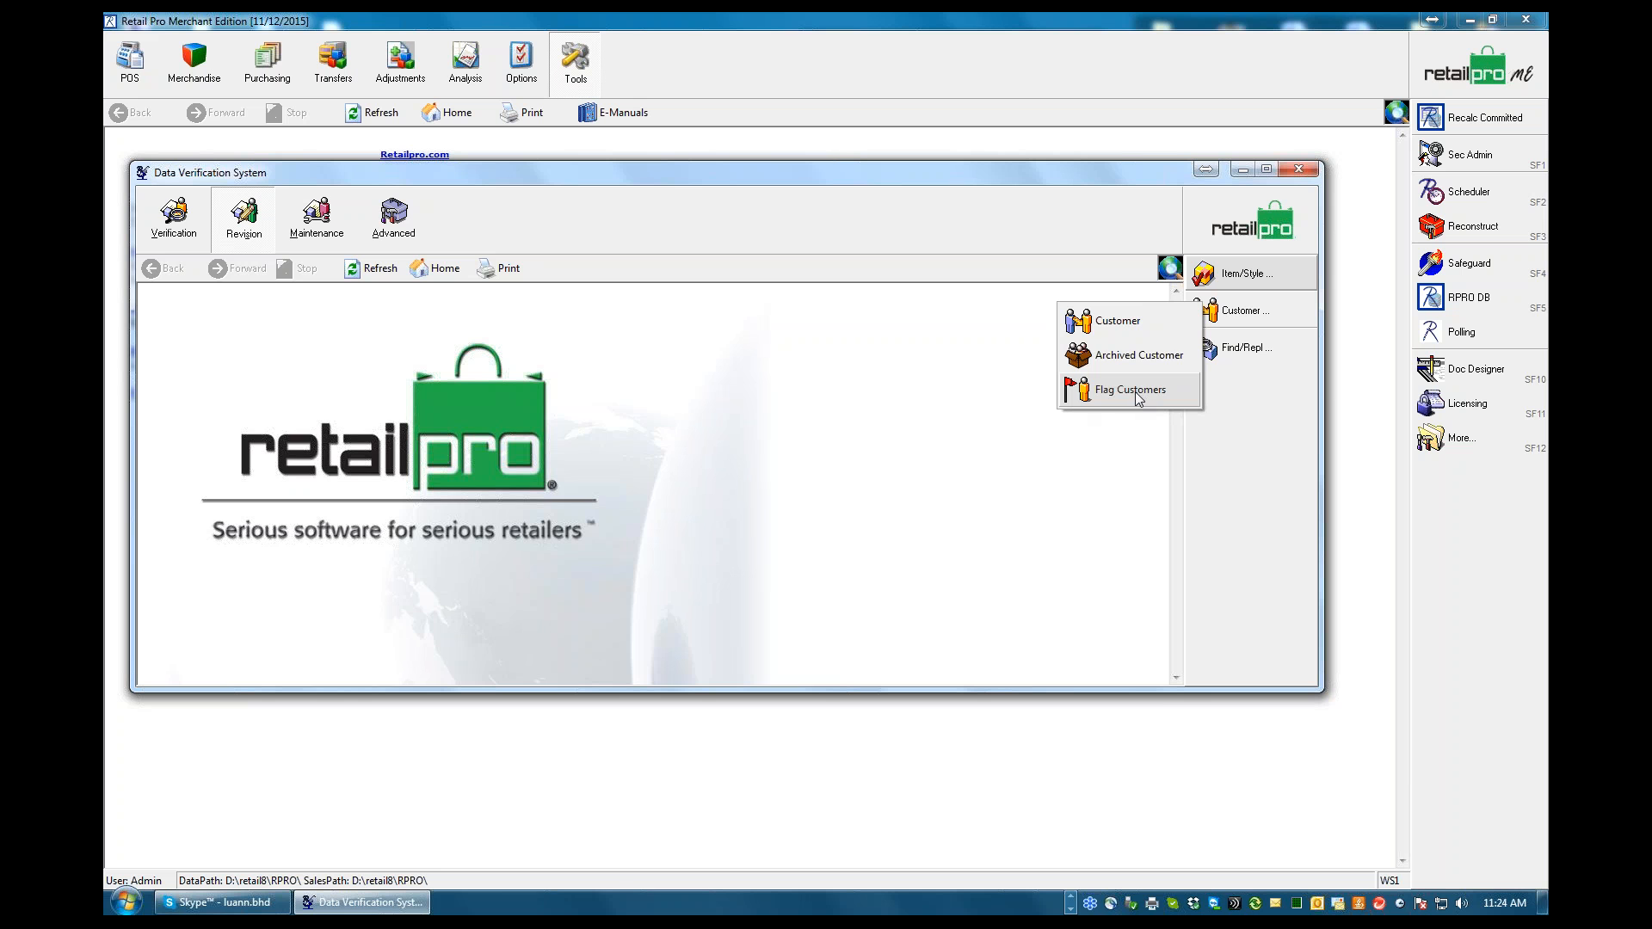
click(1135, 324)
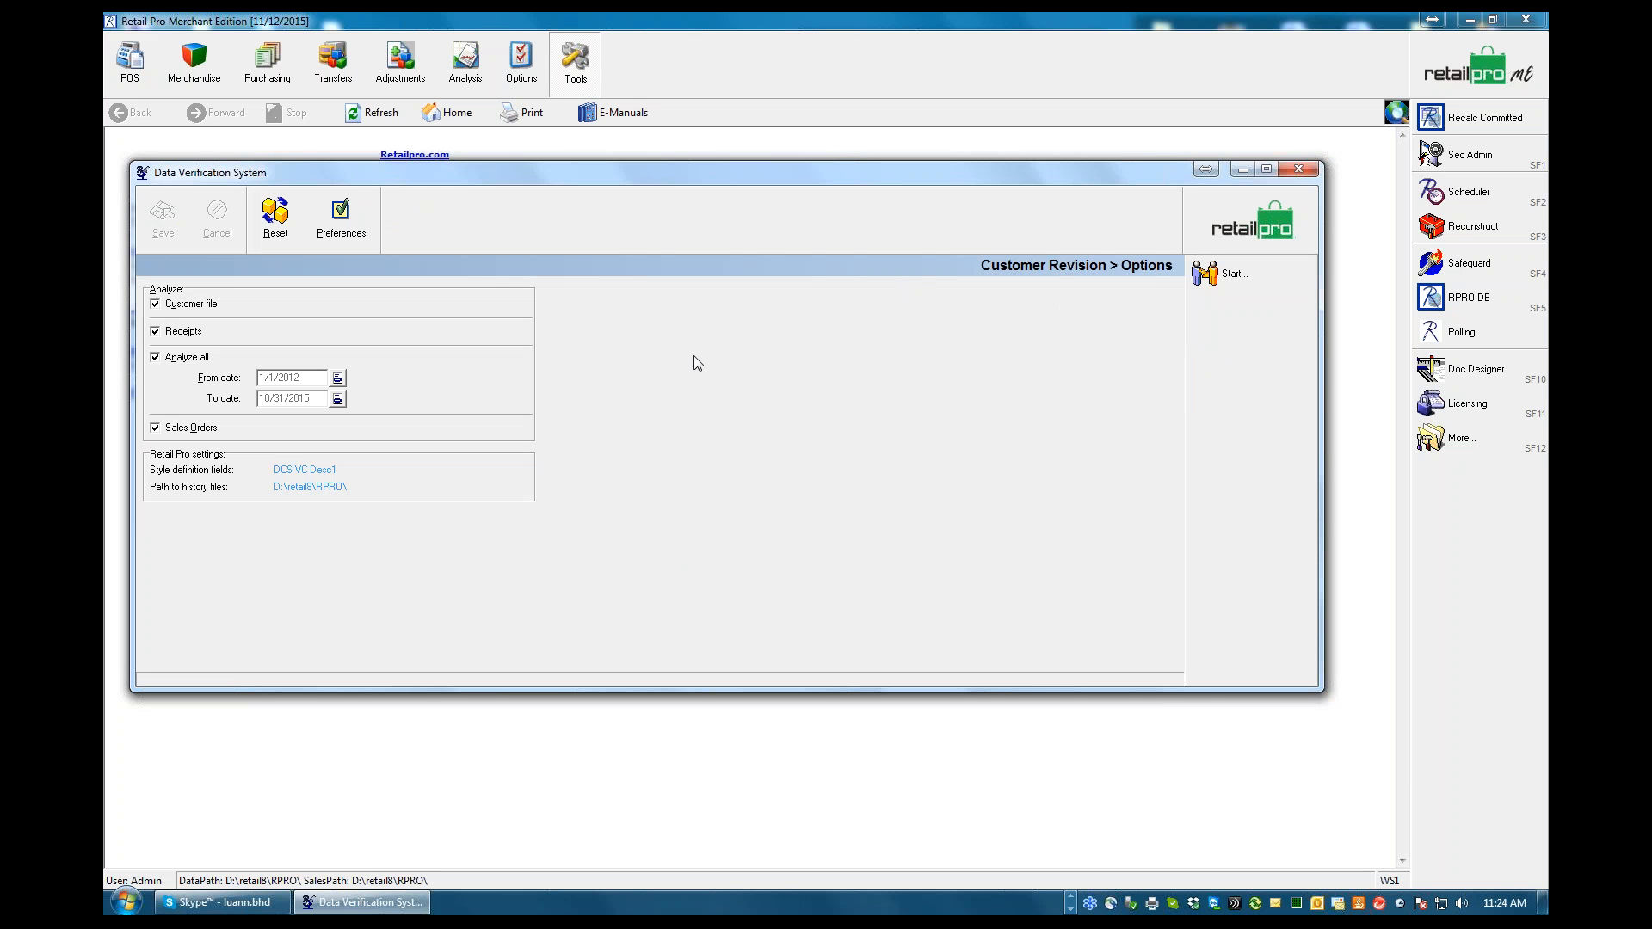
click(156, 359)
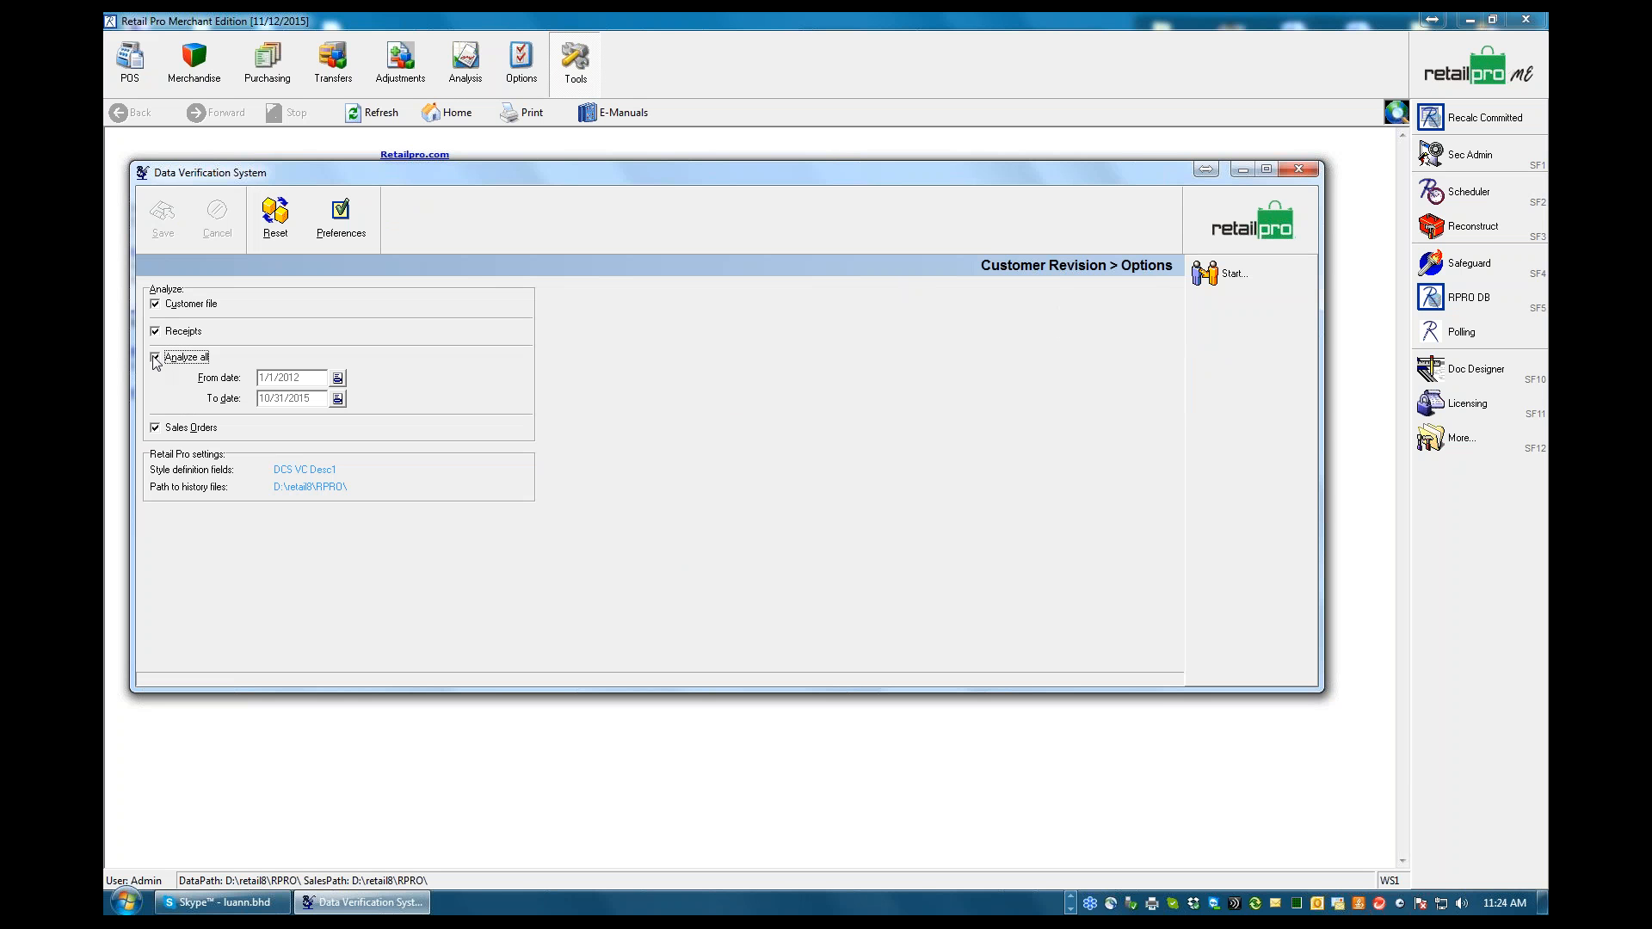
Set the customer analysis From date to 1/1/2013 and save the options
click(337, 378)
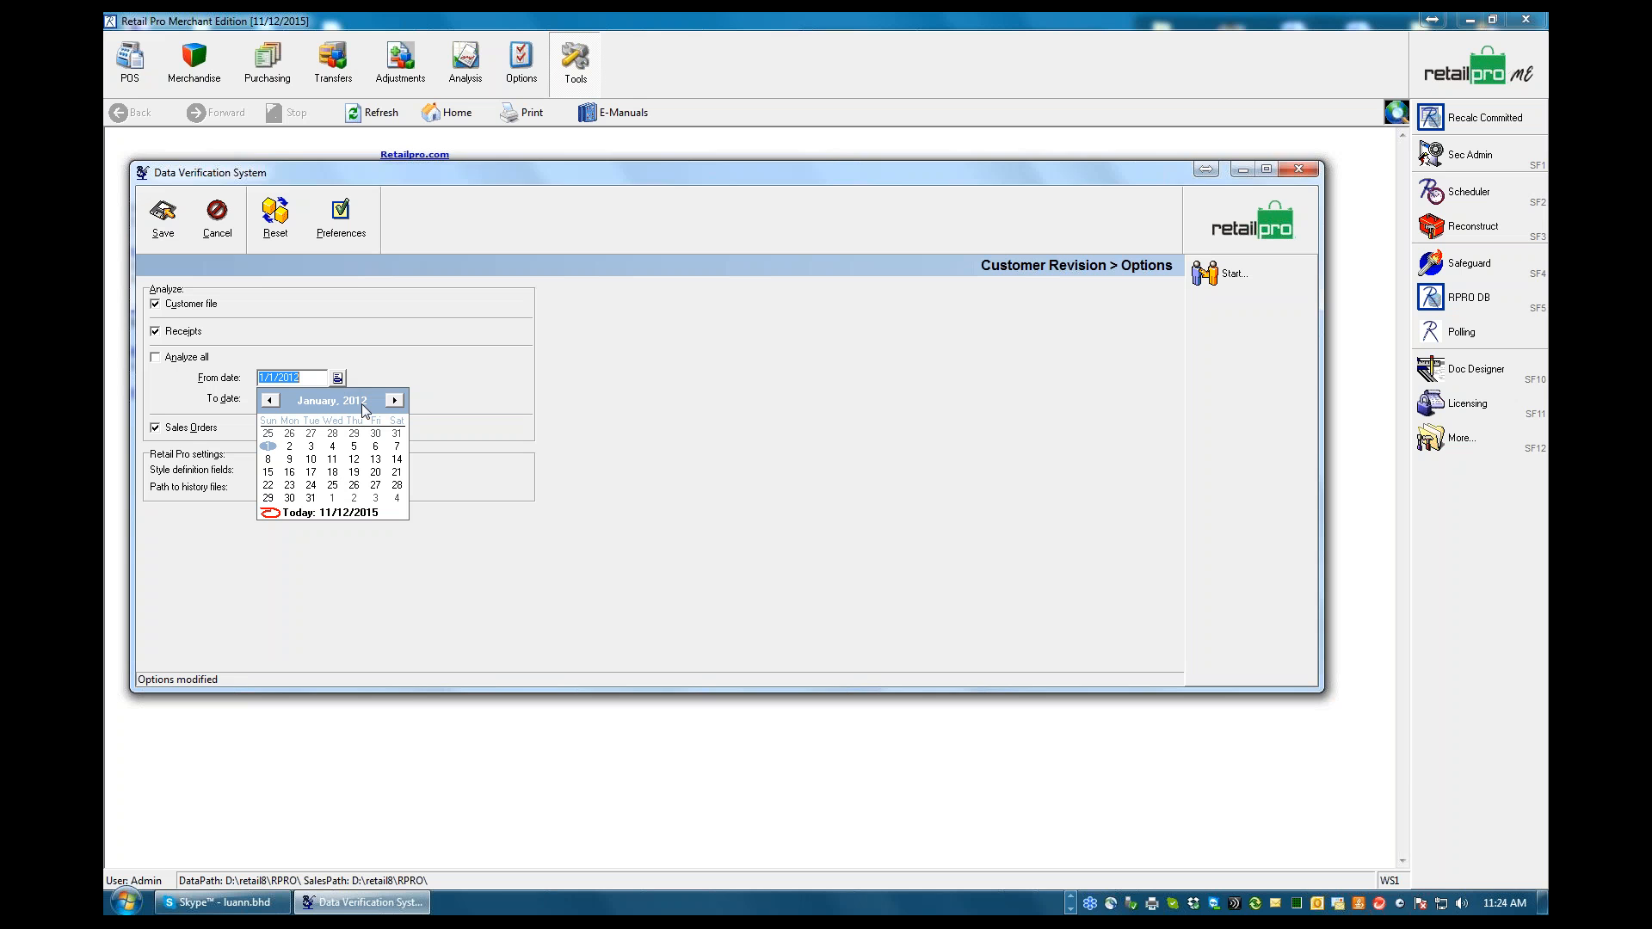
click(357, 401)
click(382, 403)
click(379, 395)
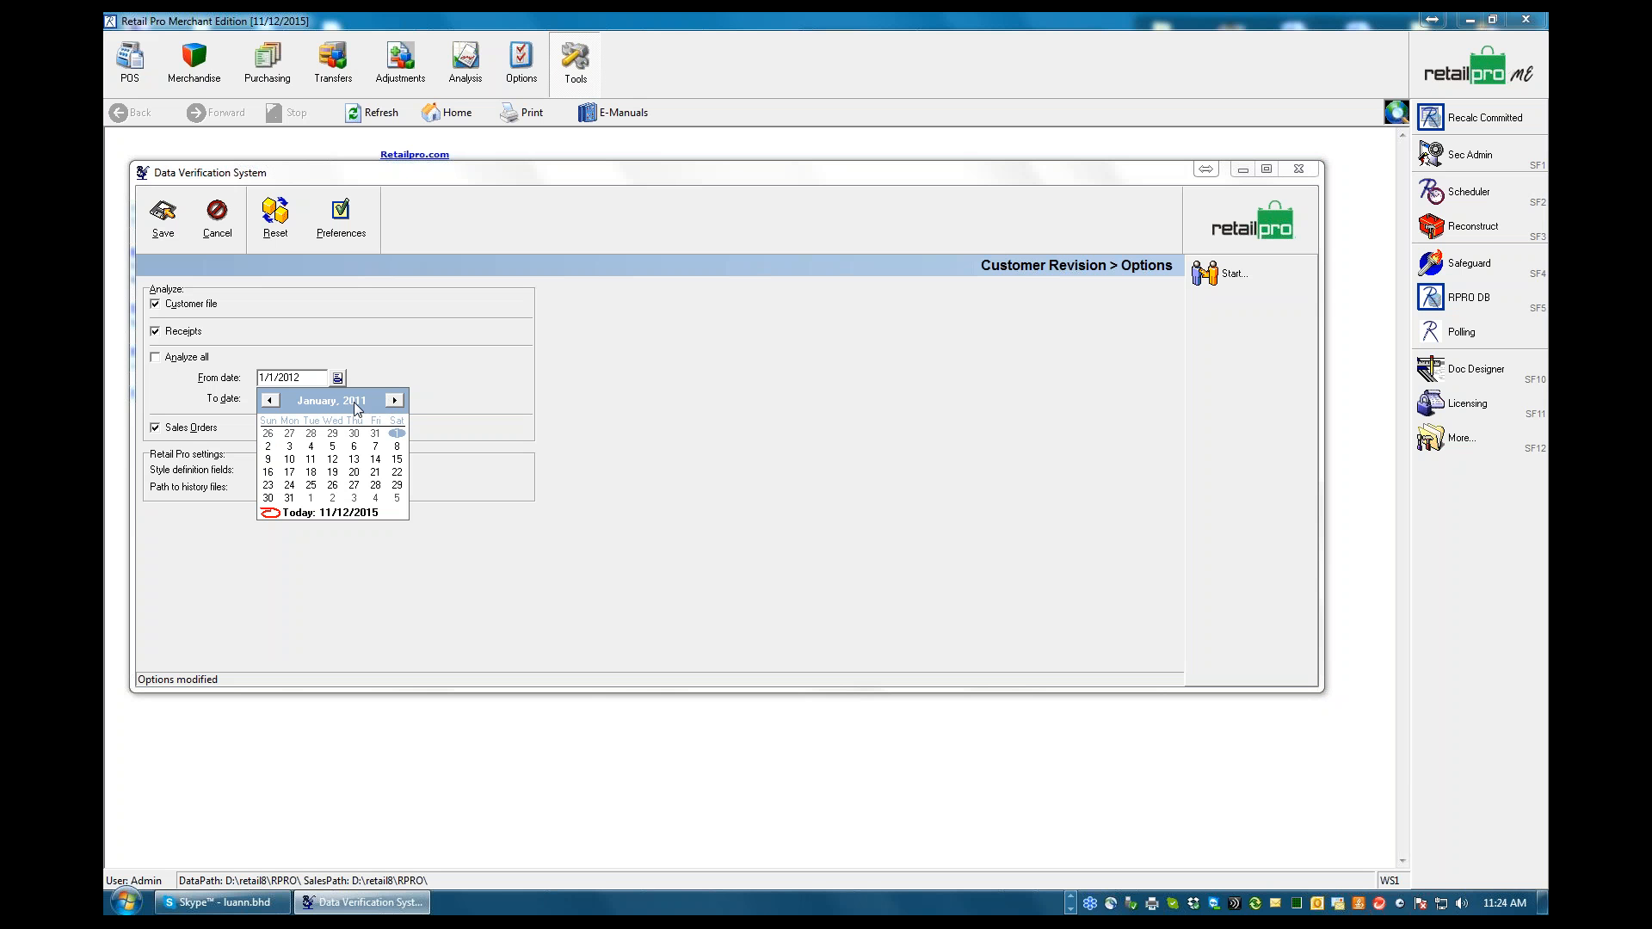
click(357, 401)
click(381, 398)
click(381, 397)
click(310, 433)
click(310, 434)
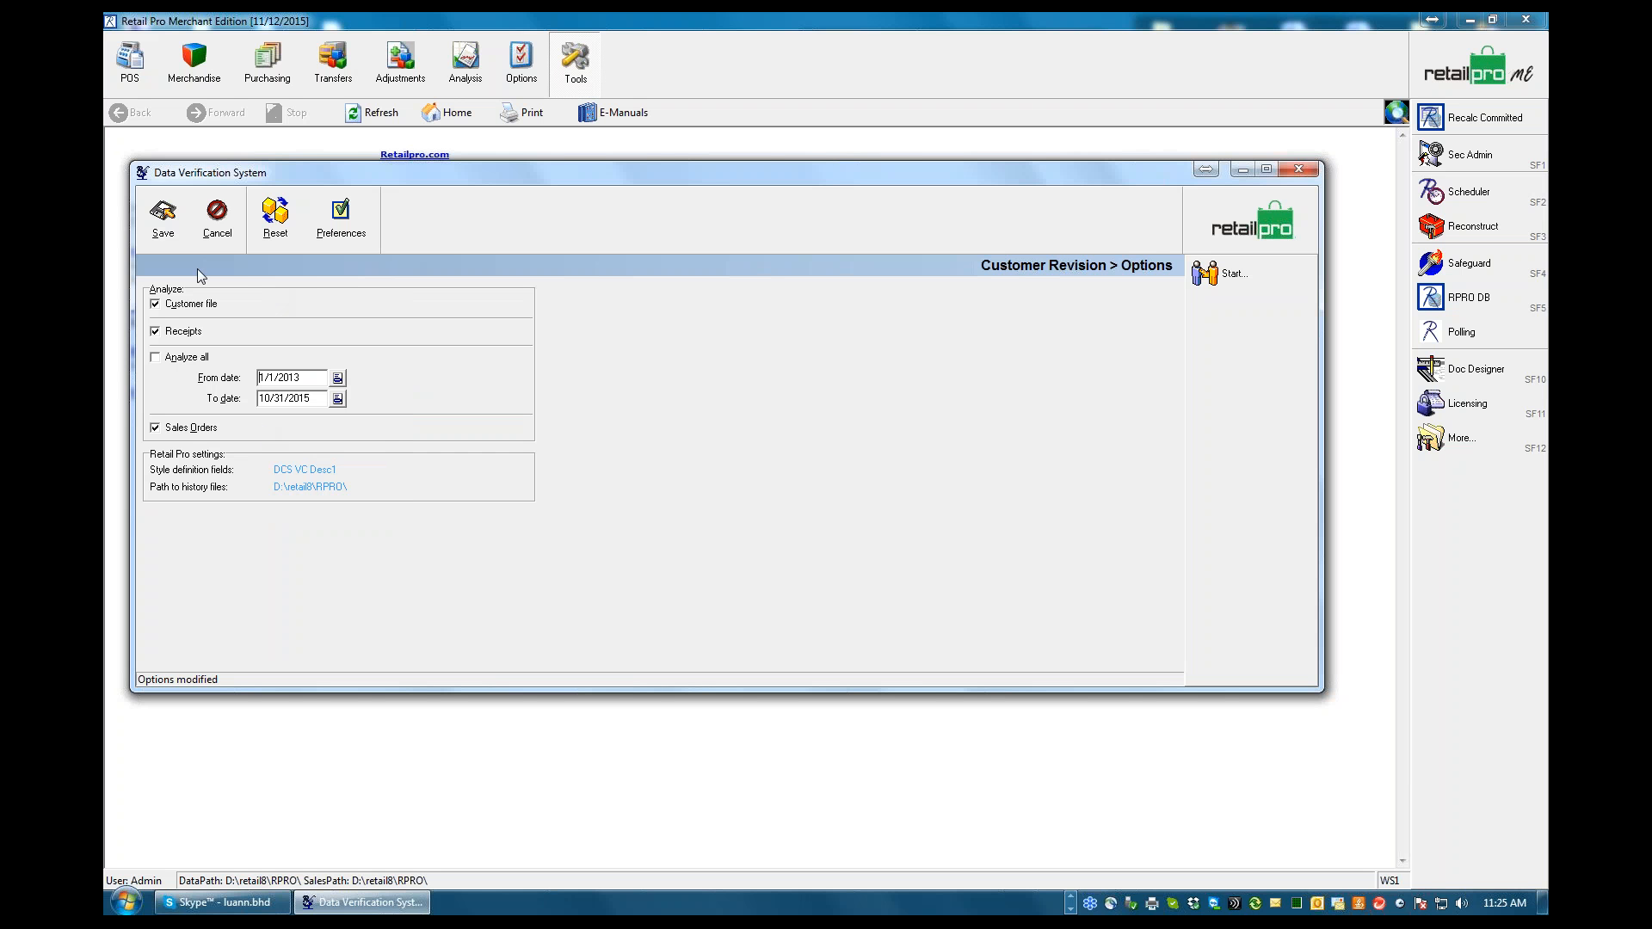
click(163, 226)
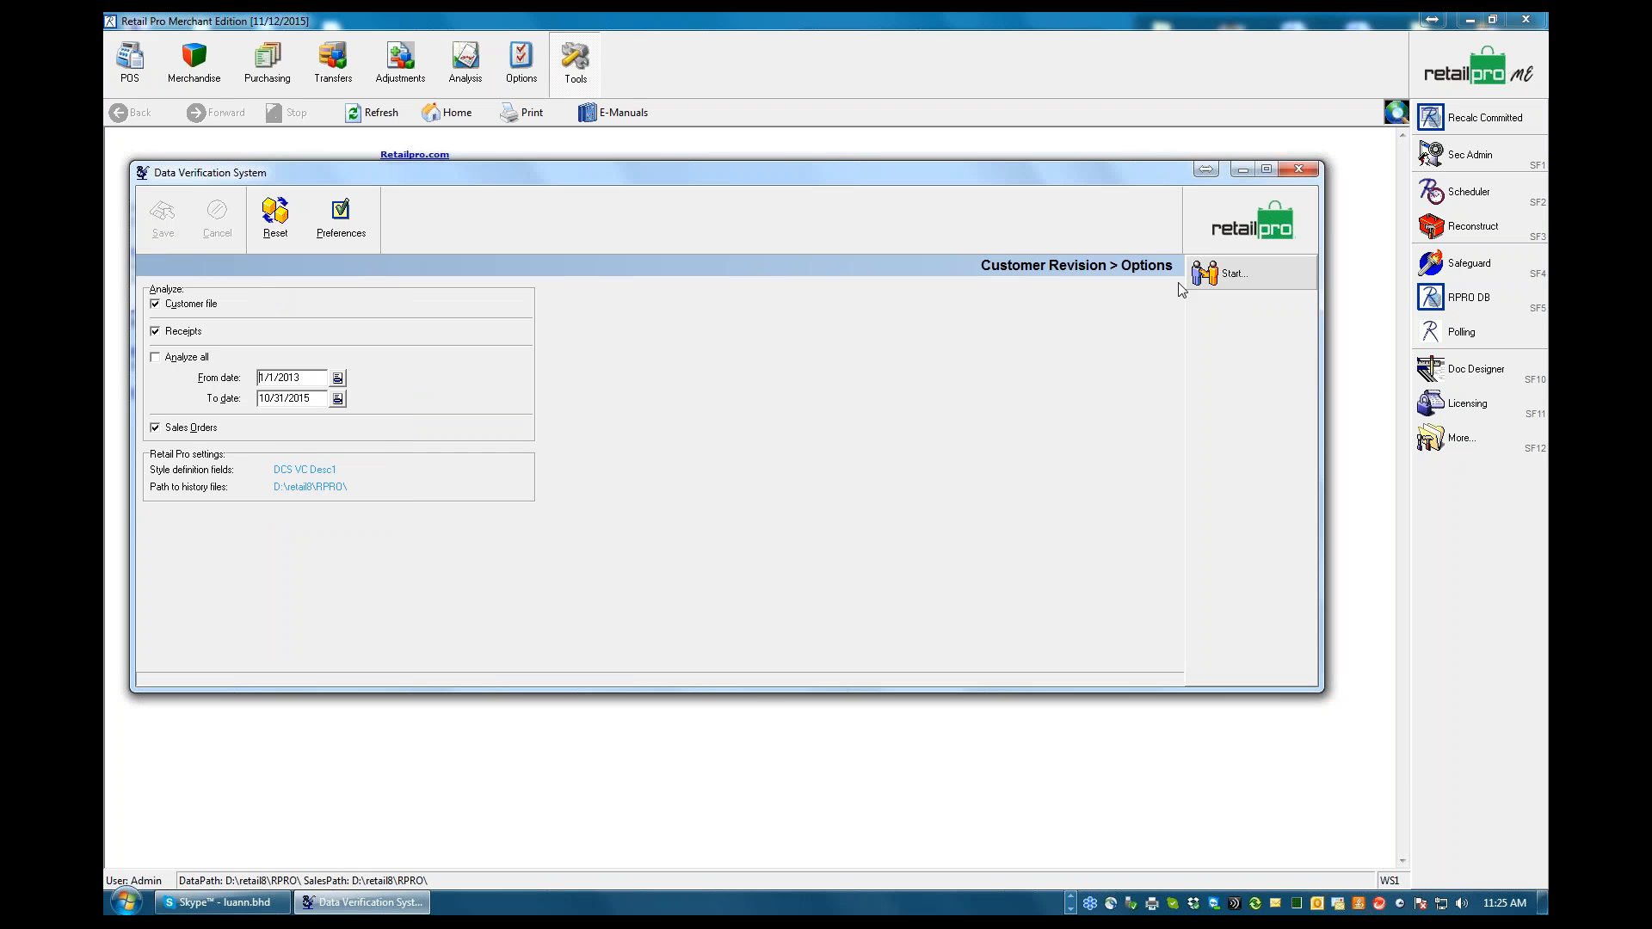
Start the Customer Revision analysis and look through the customer list down to its end
click(1222, 276)
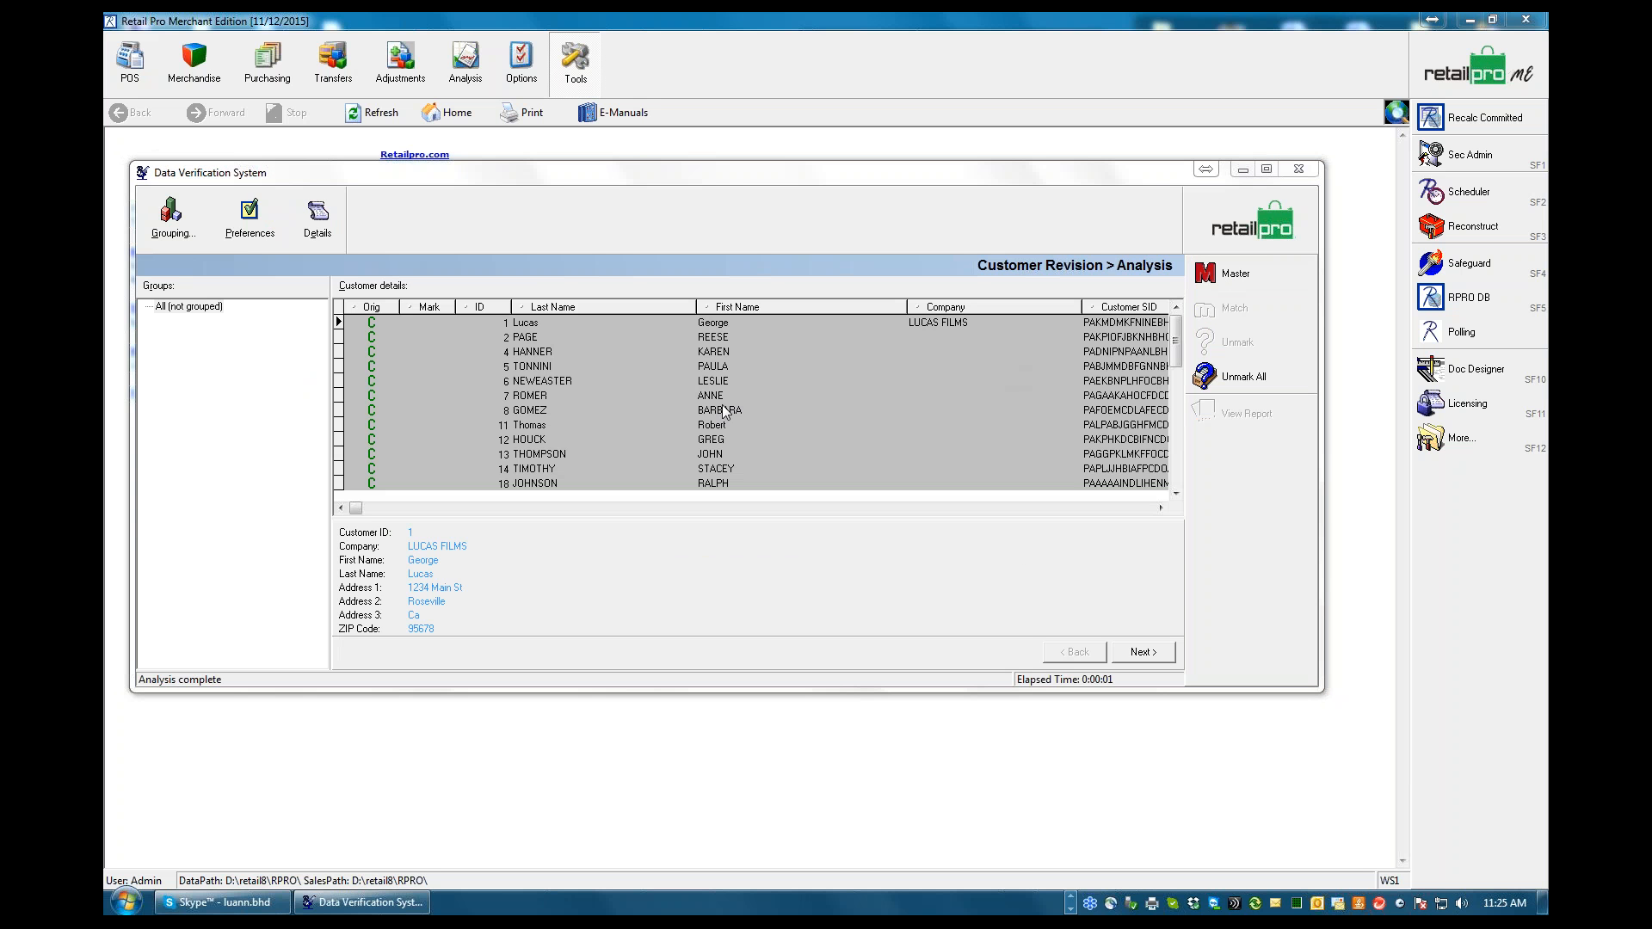
mouse_move(1176, 353)
mouse_down()
mouse_move(1176, 471)
mouse_move(1177, 347)
mouse_up()
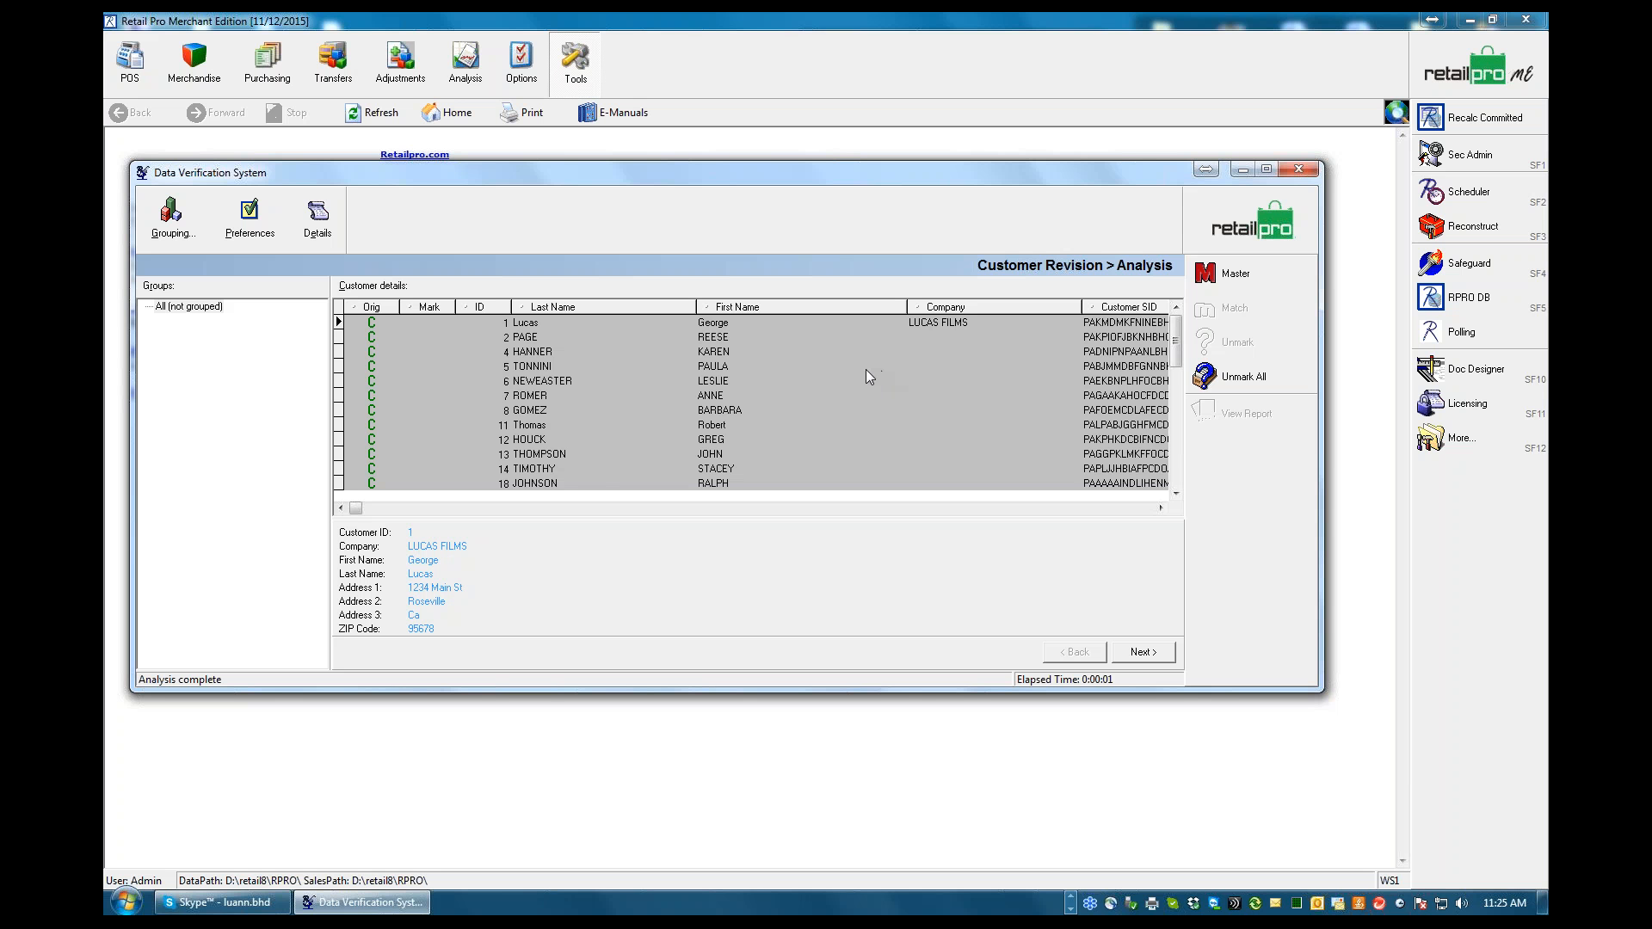
click(1169, 351)
drag(1180, 365, 1179, 458)
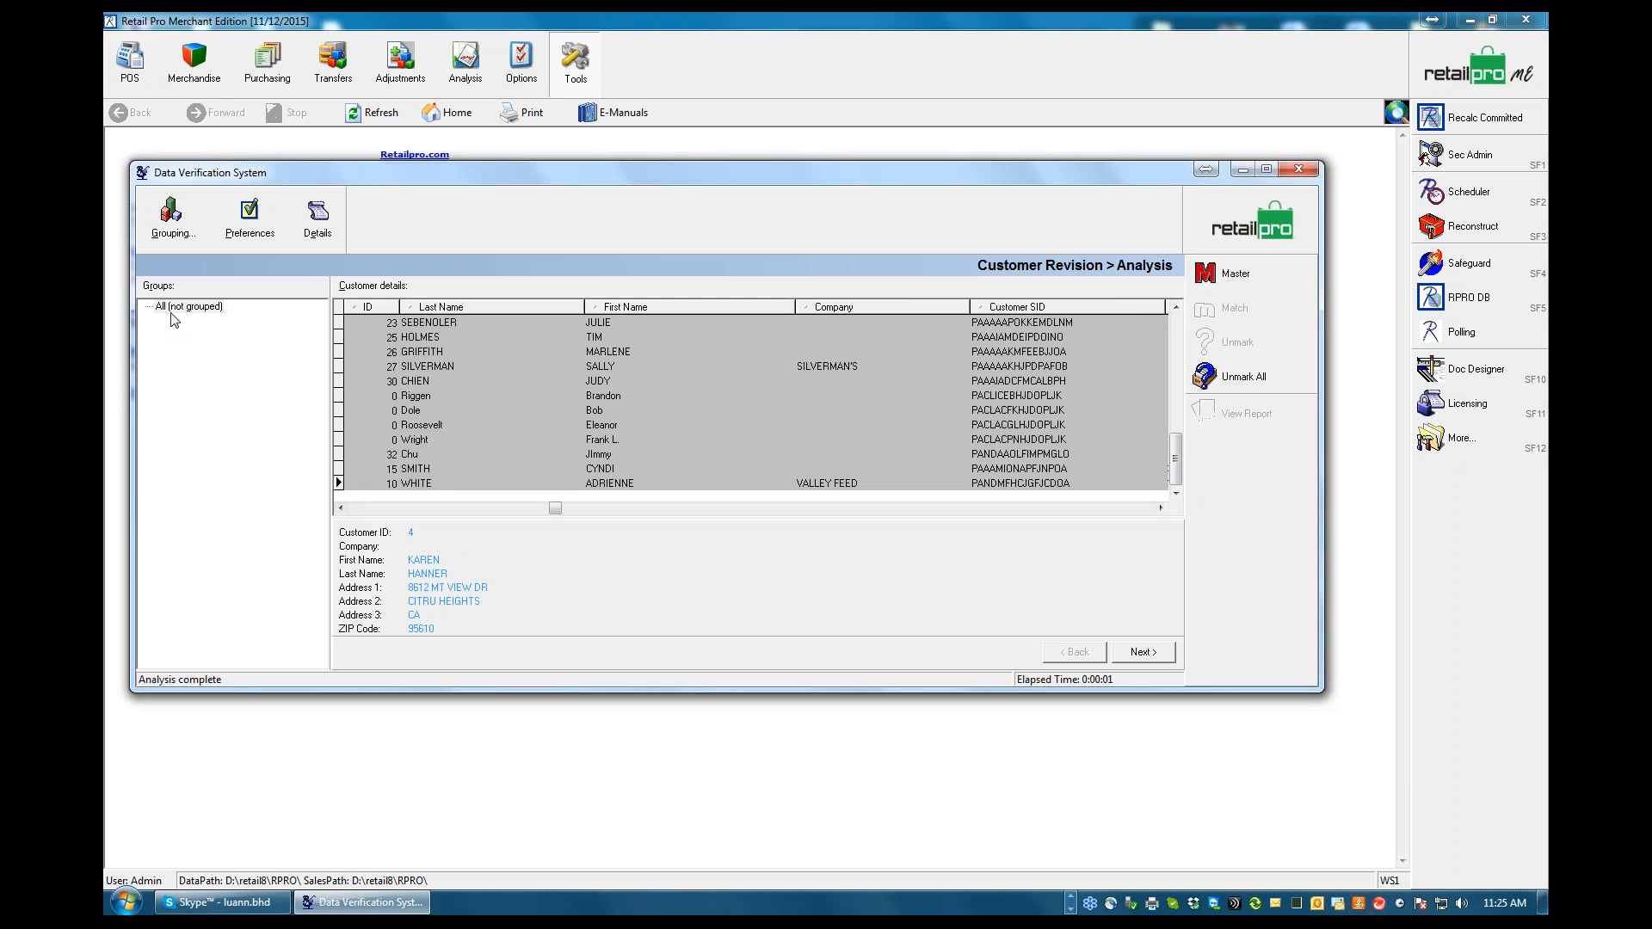
Group the analyzed customers by exact match on First Name and Last Name, and check the customer list
click(171, 225)
click(377, 313)
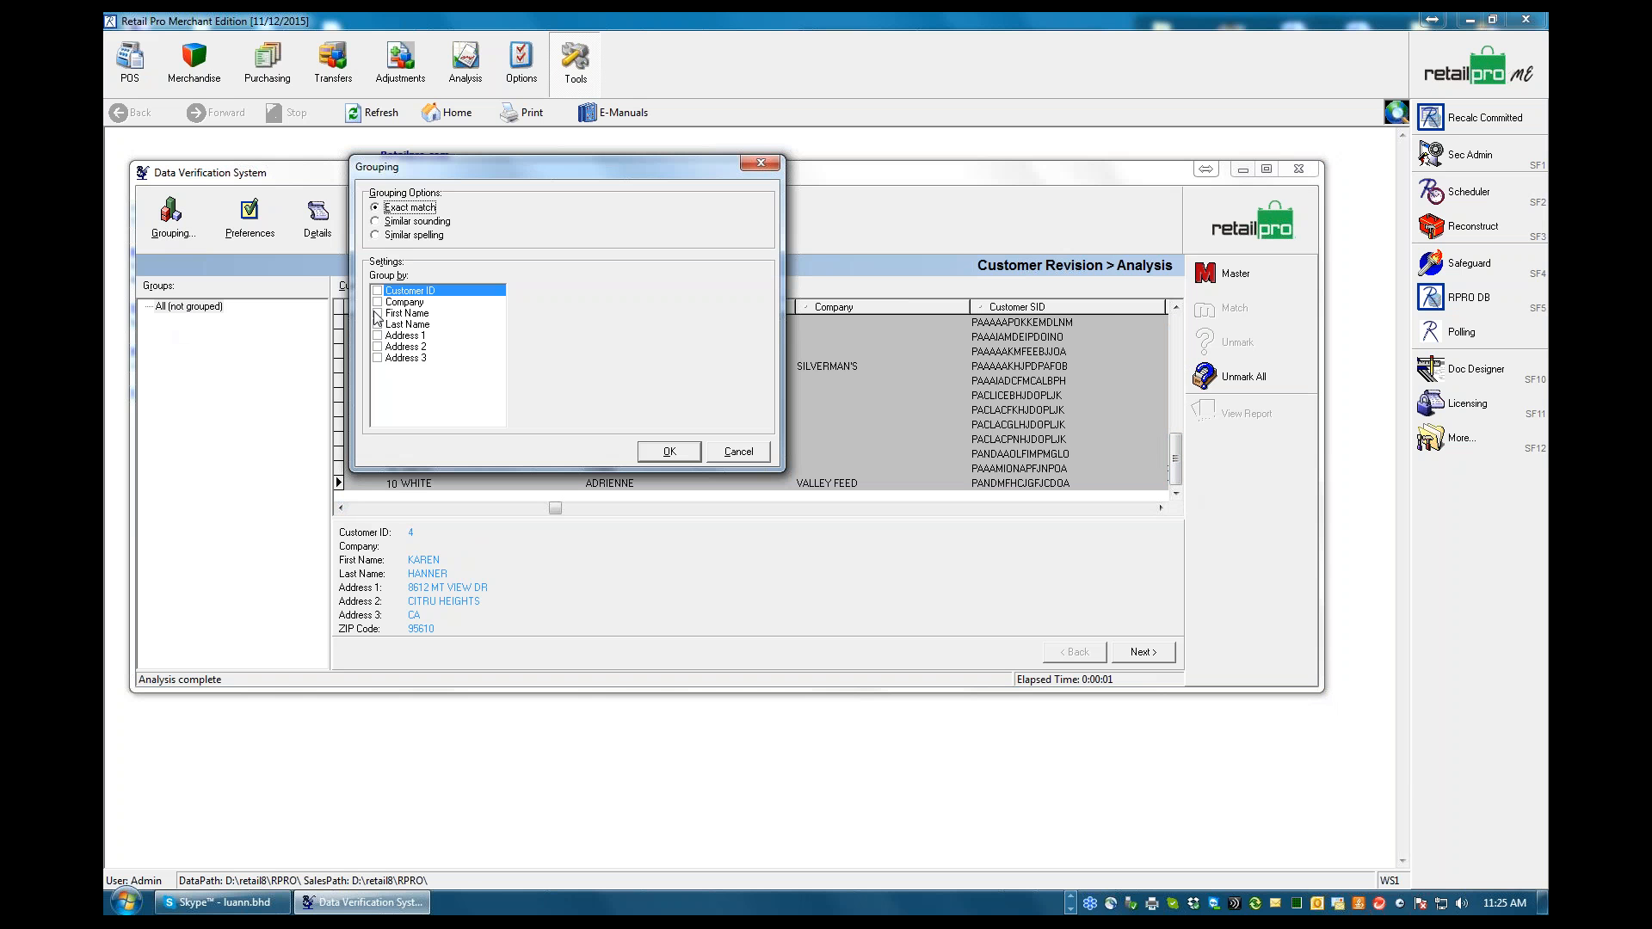
click(377, 324)
click(670, 452)
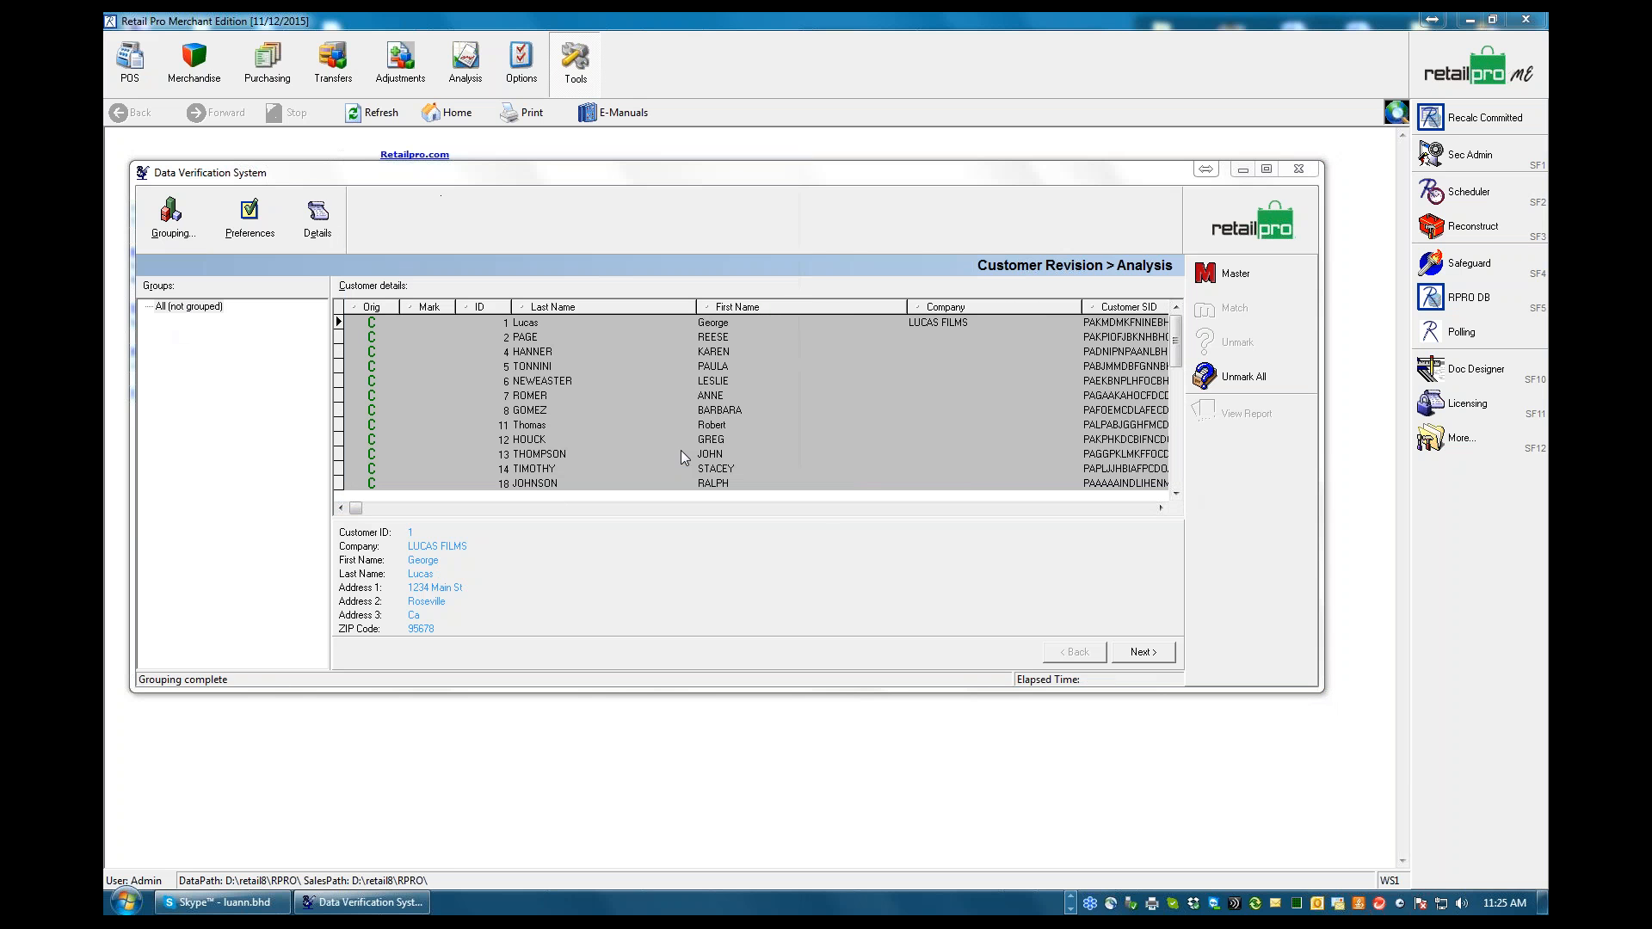
drag(1181, 387, 1197, 317)
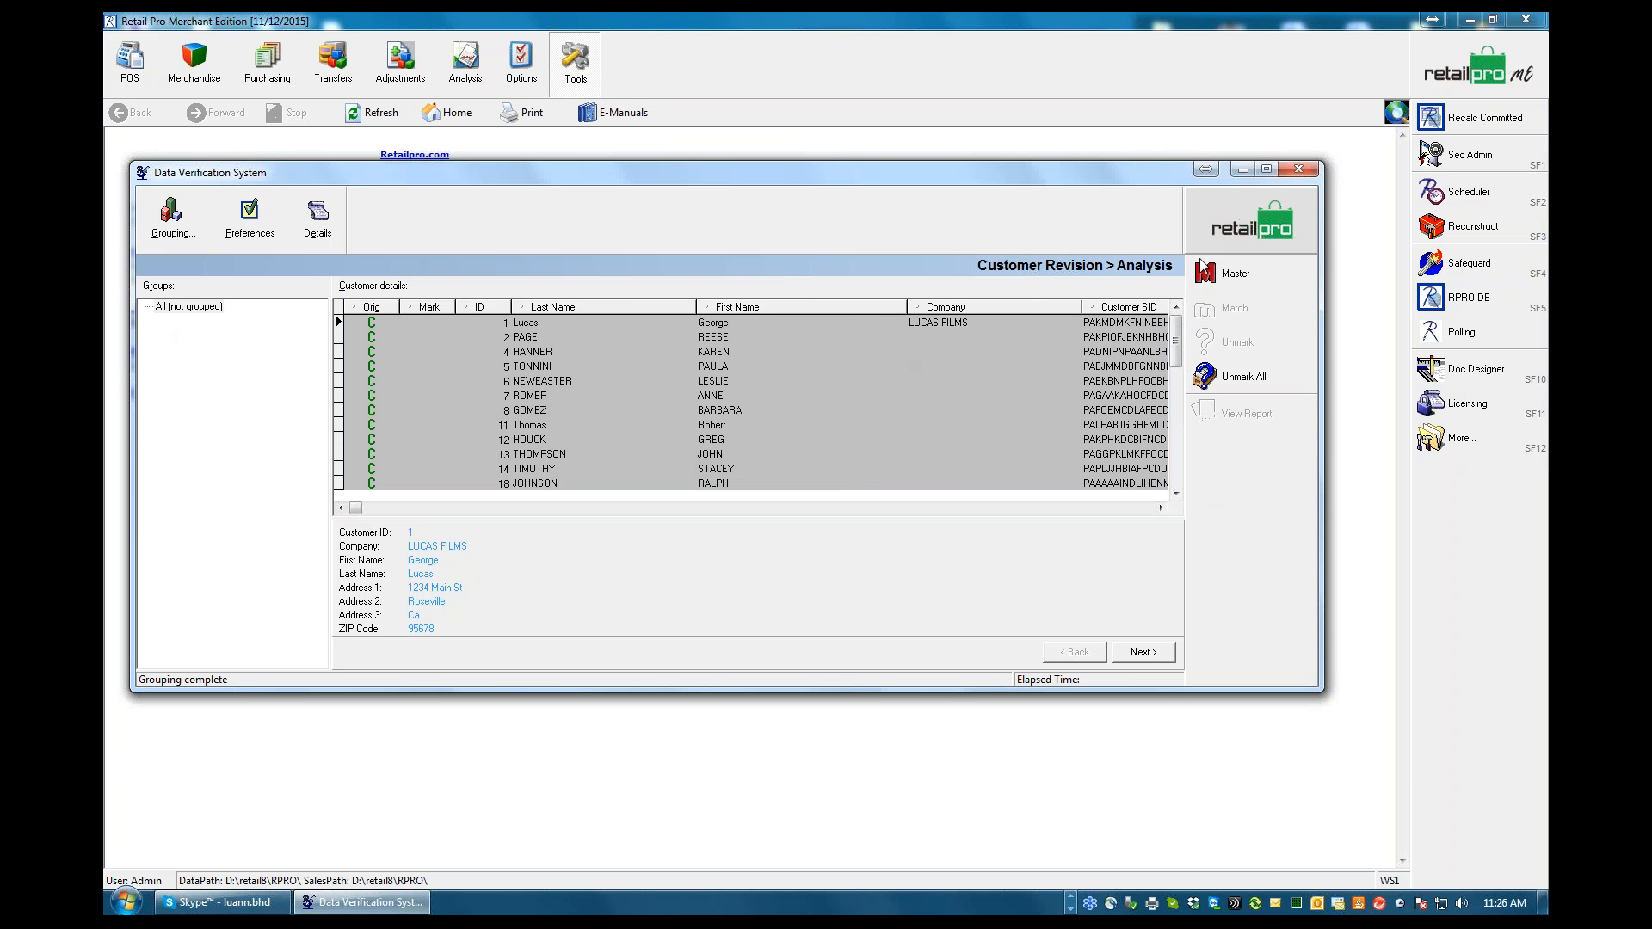
Switch to the TS17_DVS.pdf manual in Adobe Reader and look through its table of contents for the Revision topics
click(1071, 902)
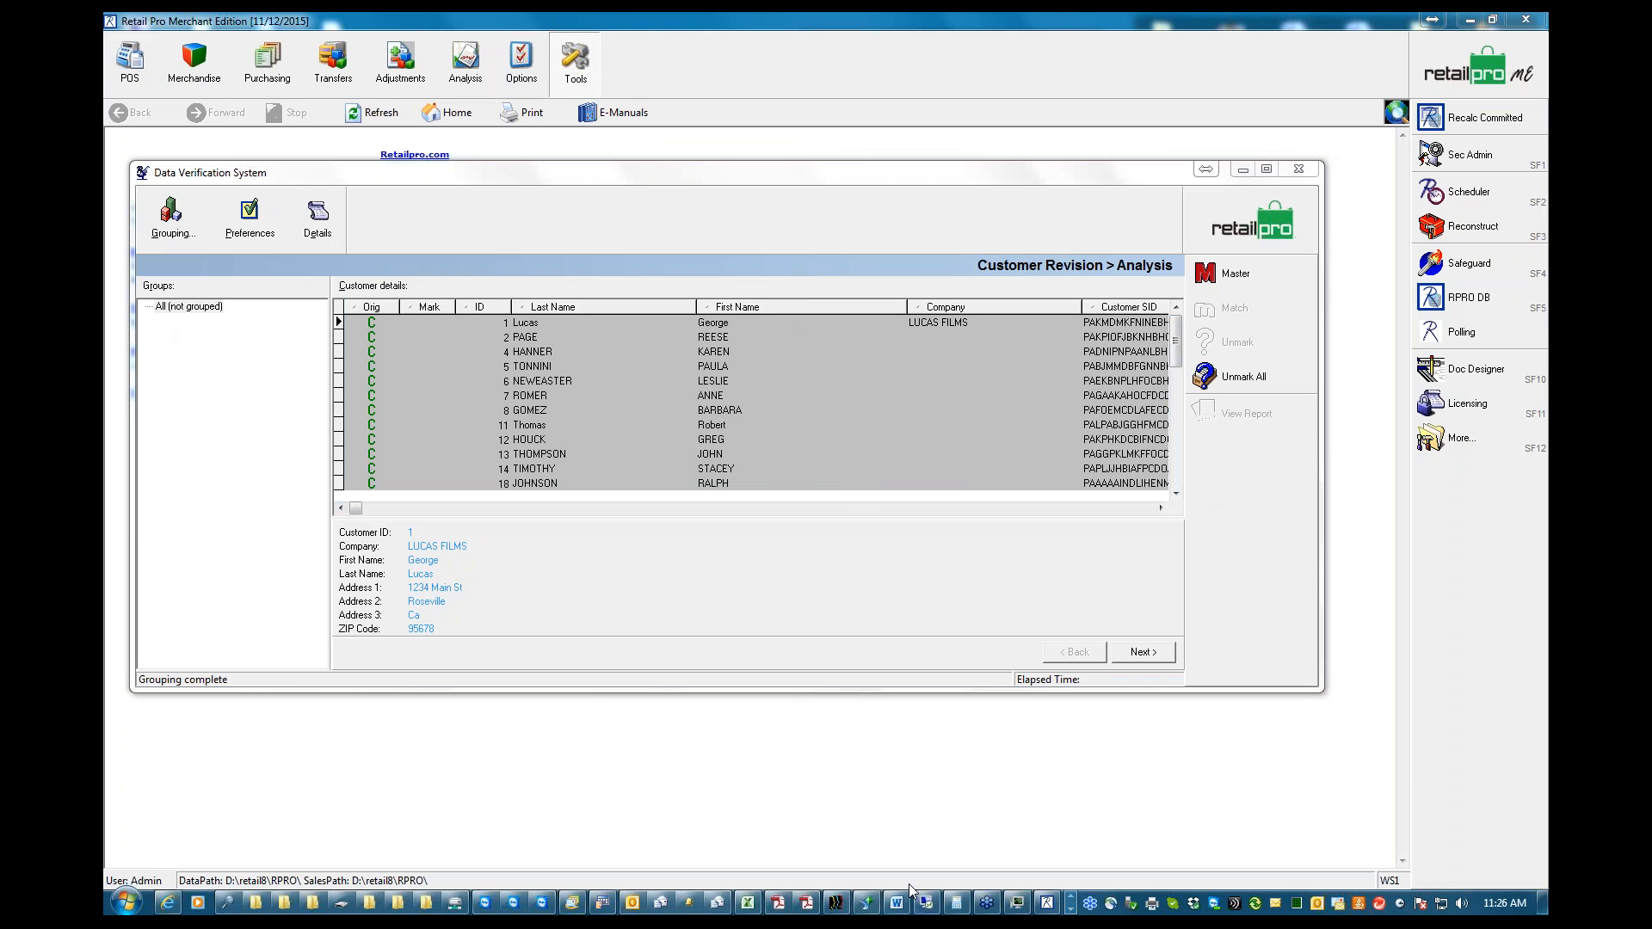
click(809, 903)
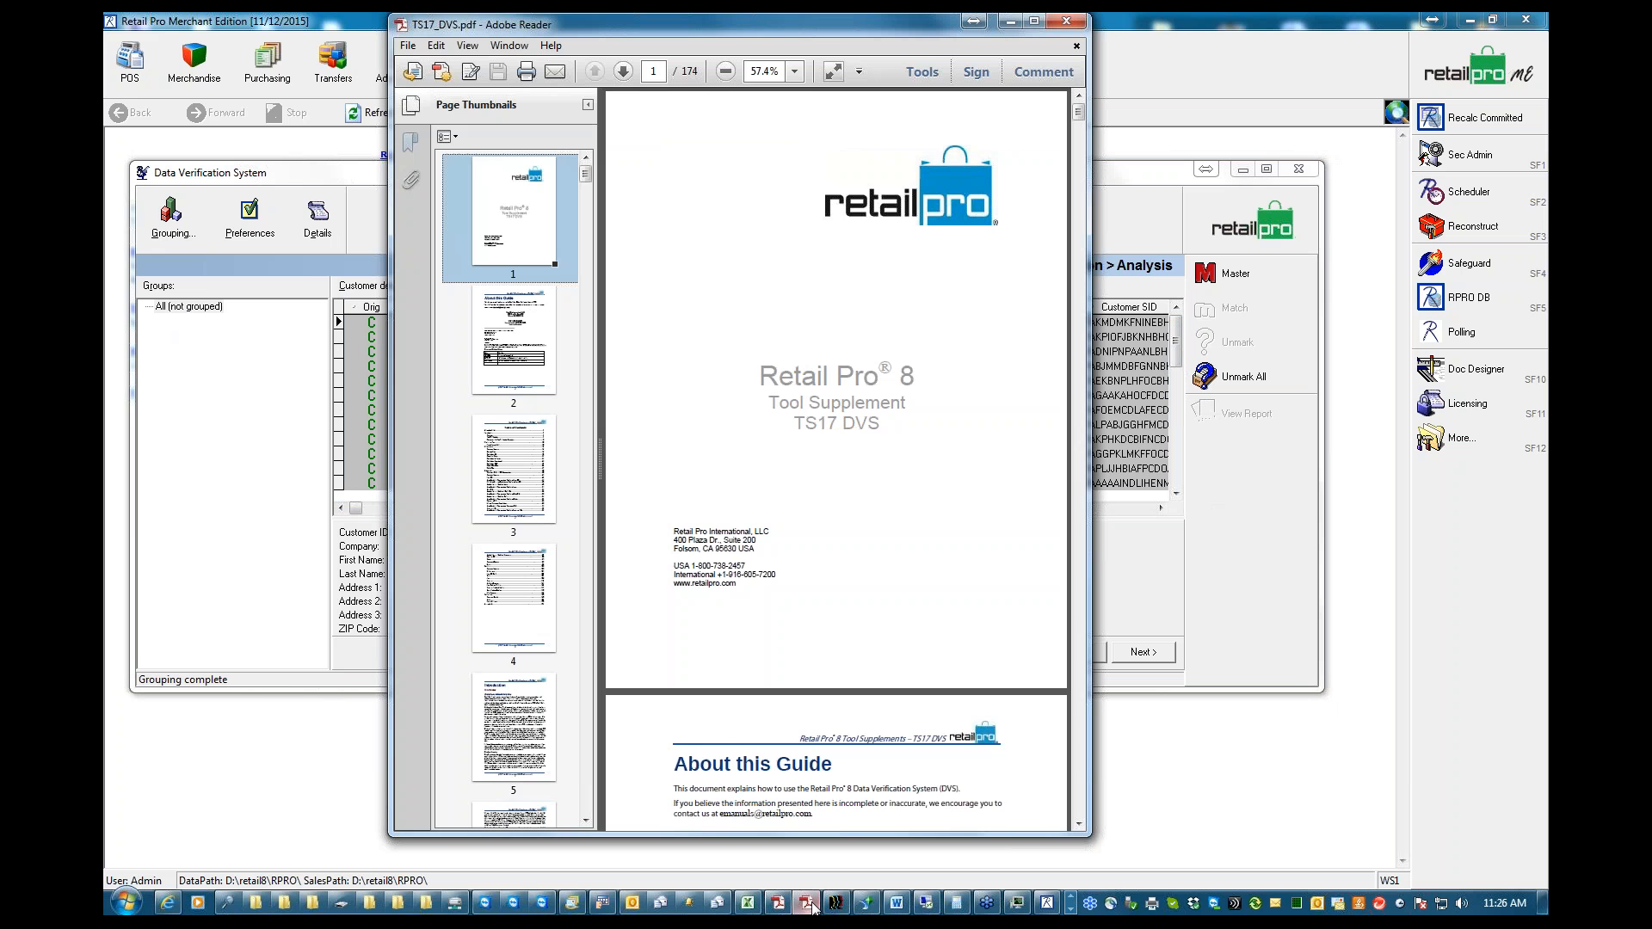
click(505, 476)
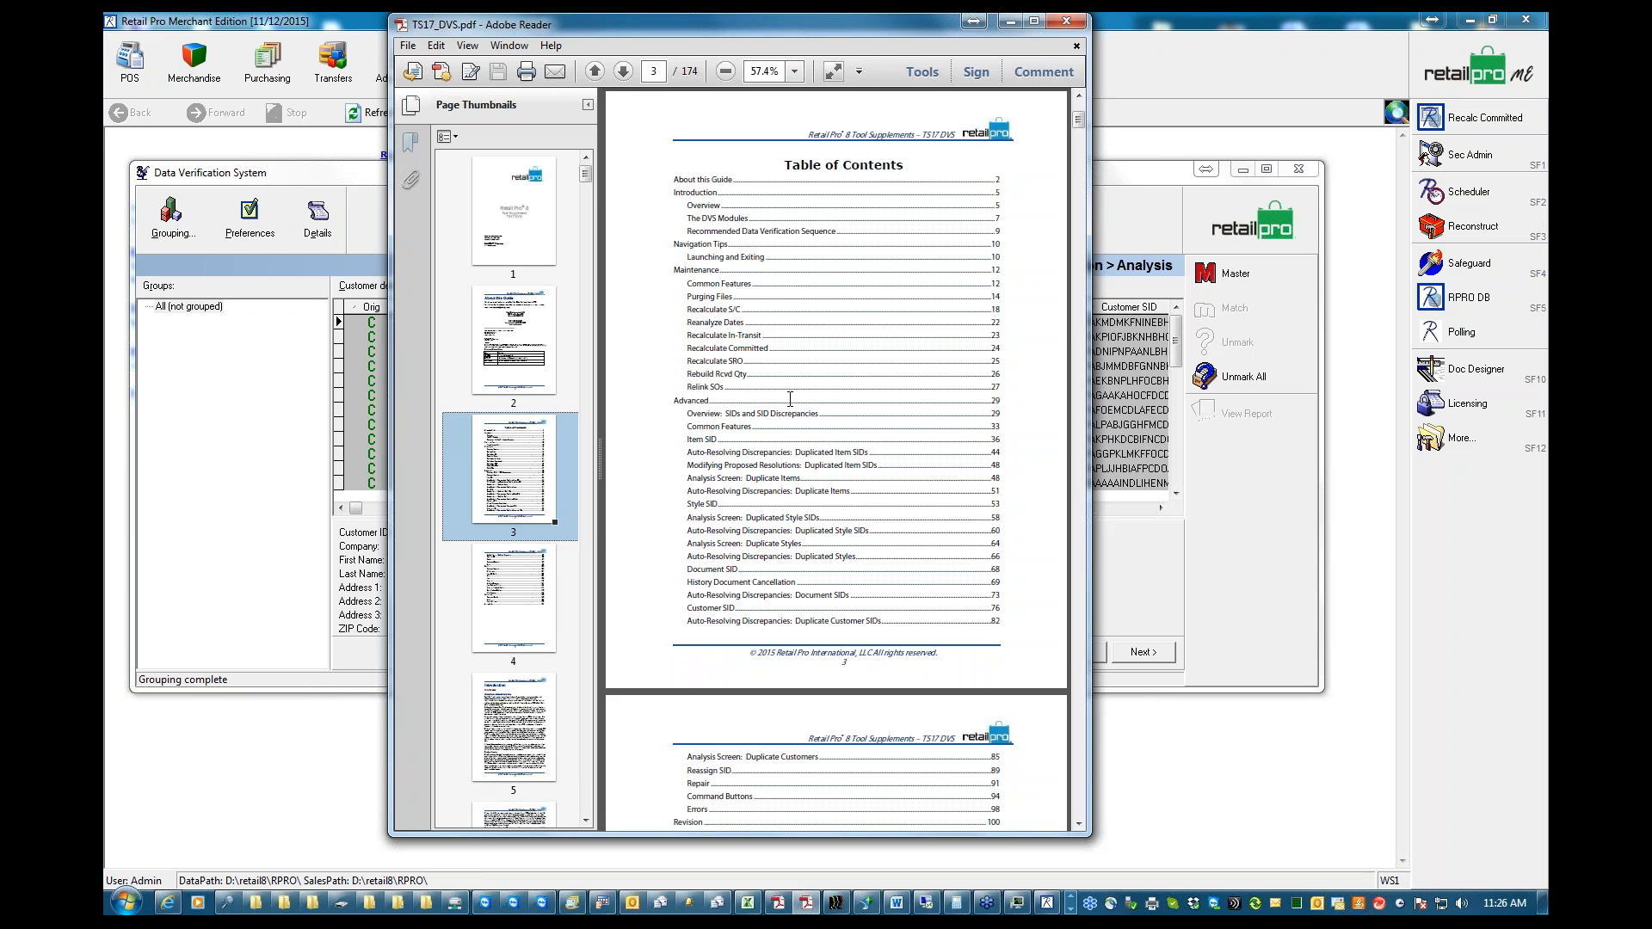
click(1079, 823)
click(1080, 825)
click(1080, 825)
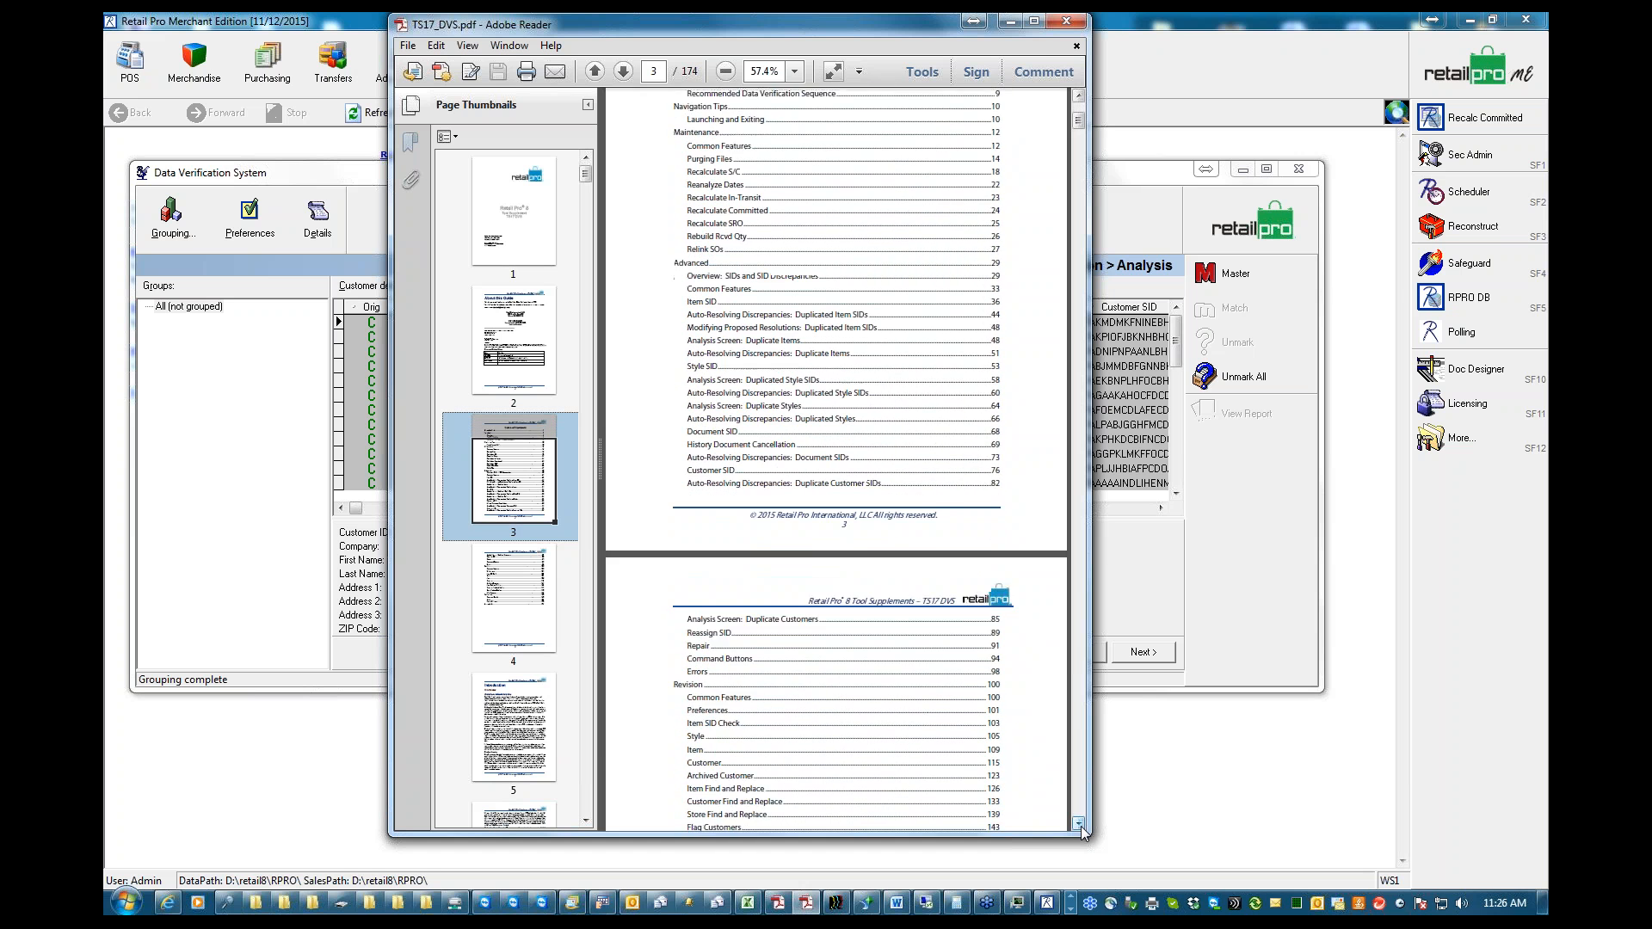
click(1080, 825)
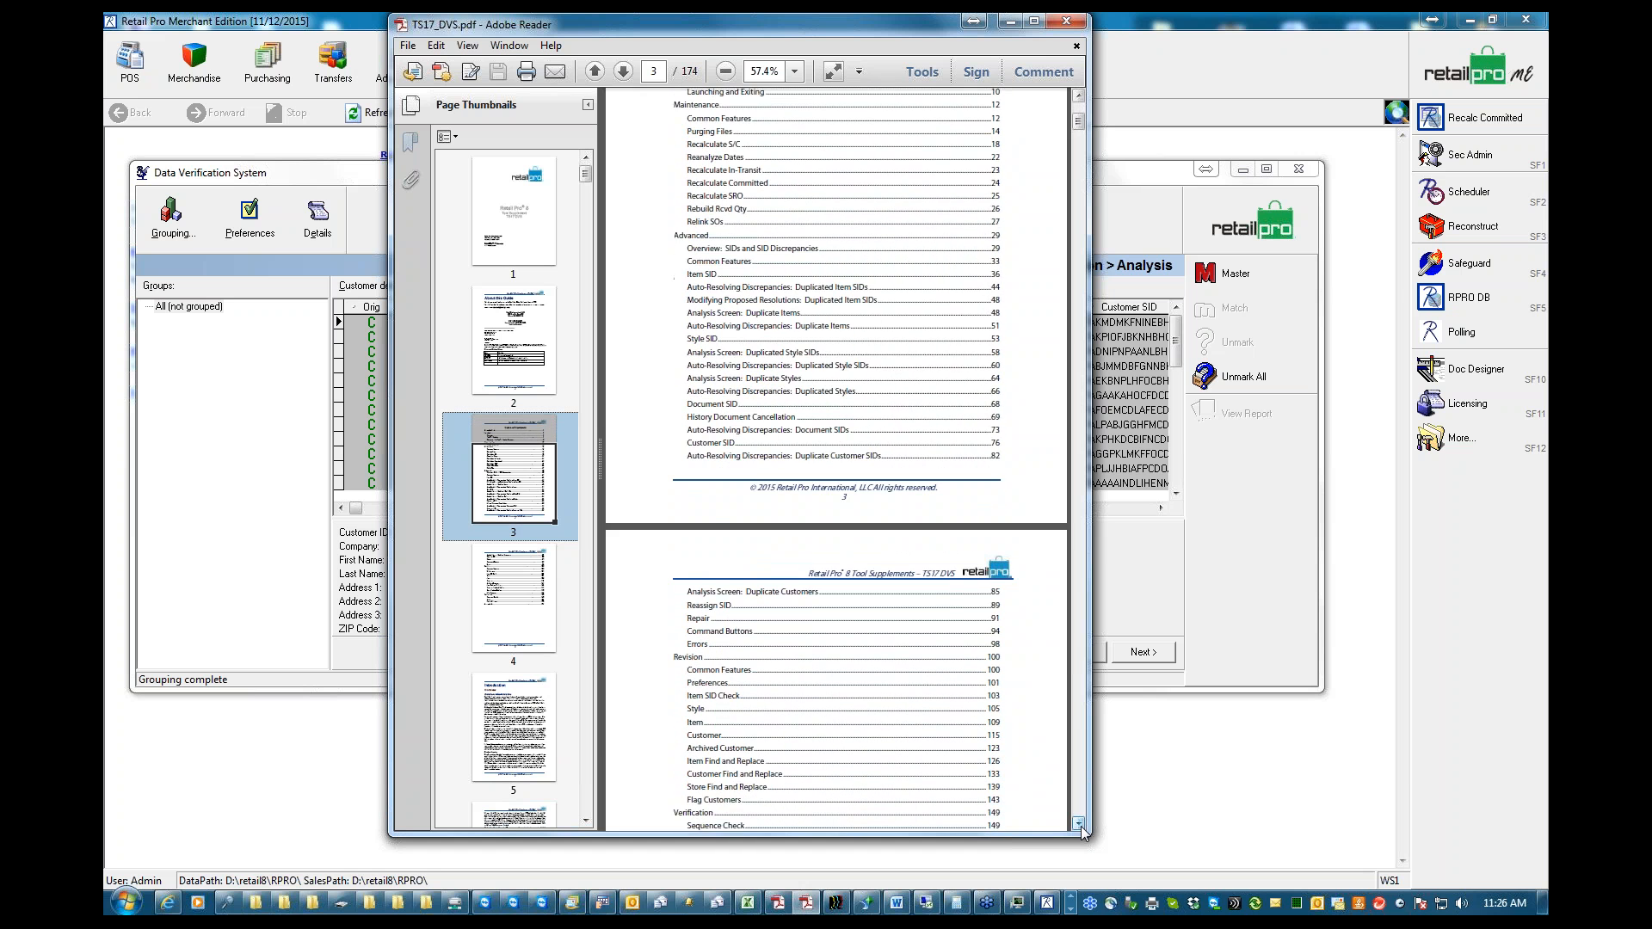
Go to page 115 of the manual, view the Customer overview and procedure, and minimize the manual
click(654, 72)
text(115)
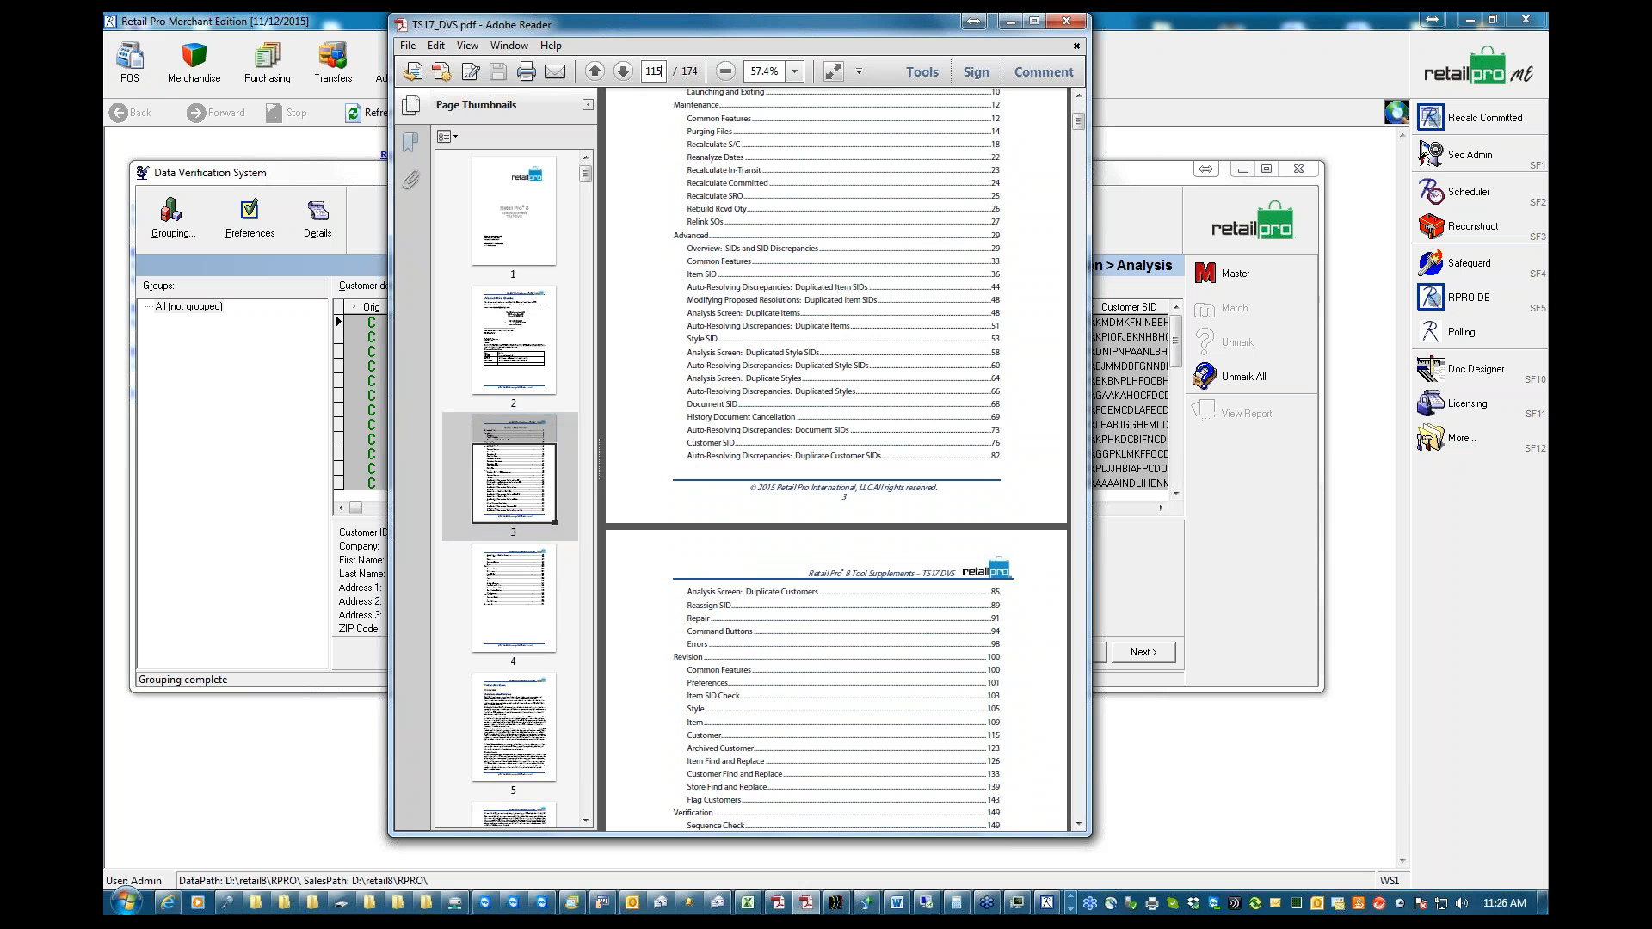
key(Return)
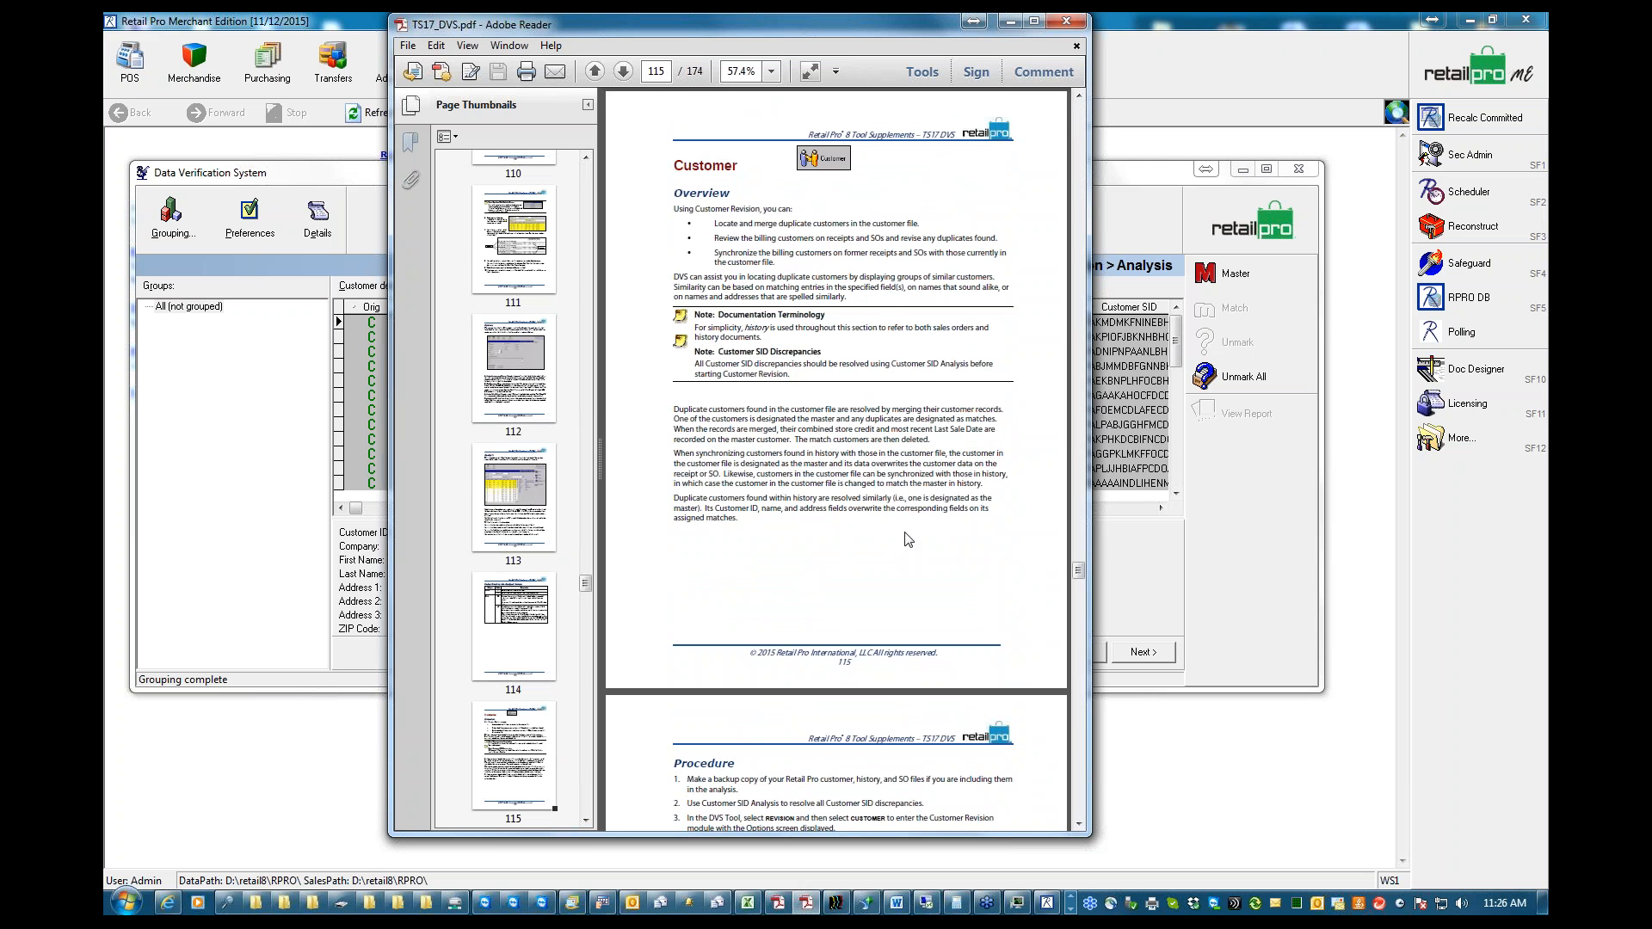
drag(1079, 569, 1078, 573)
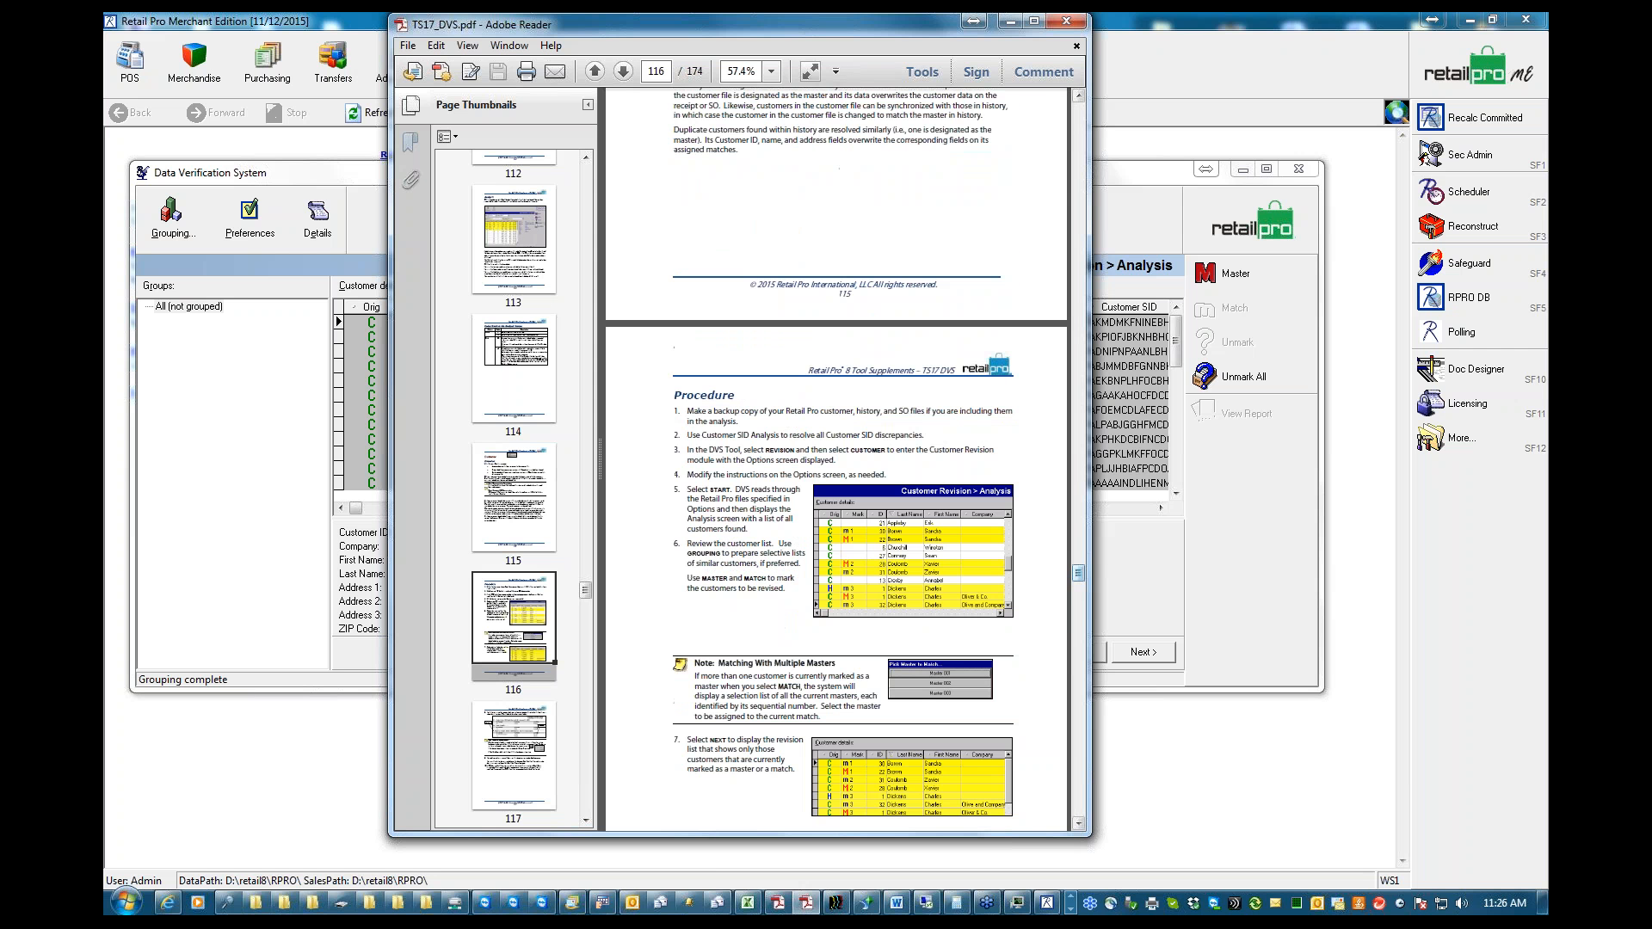
click(1011, 21)
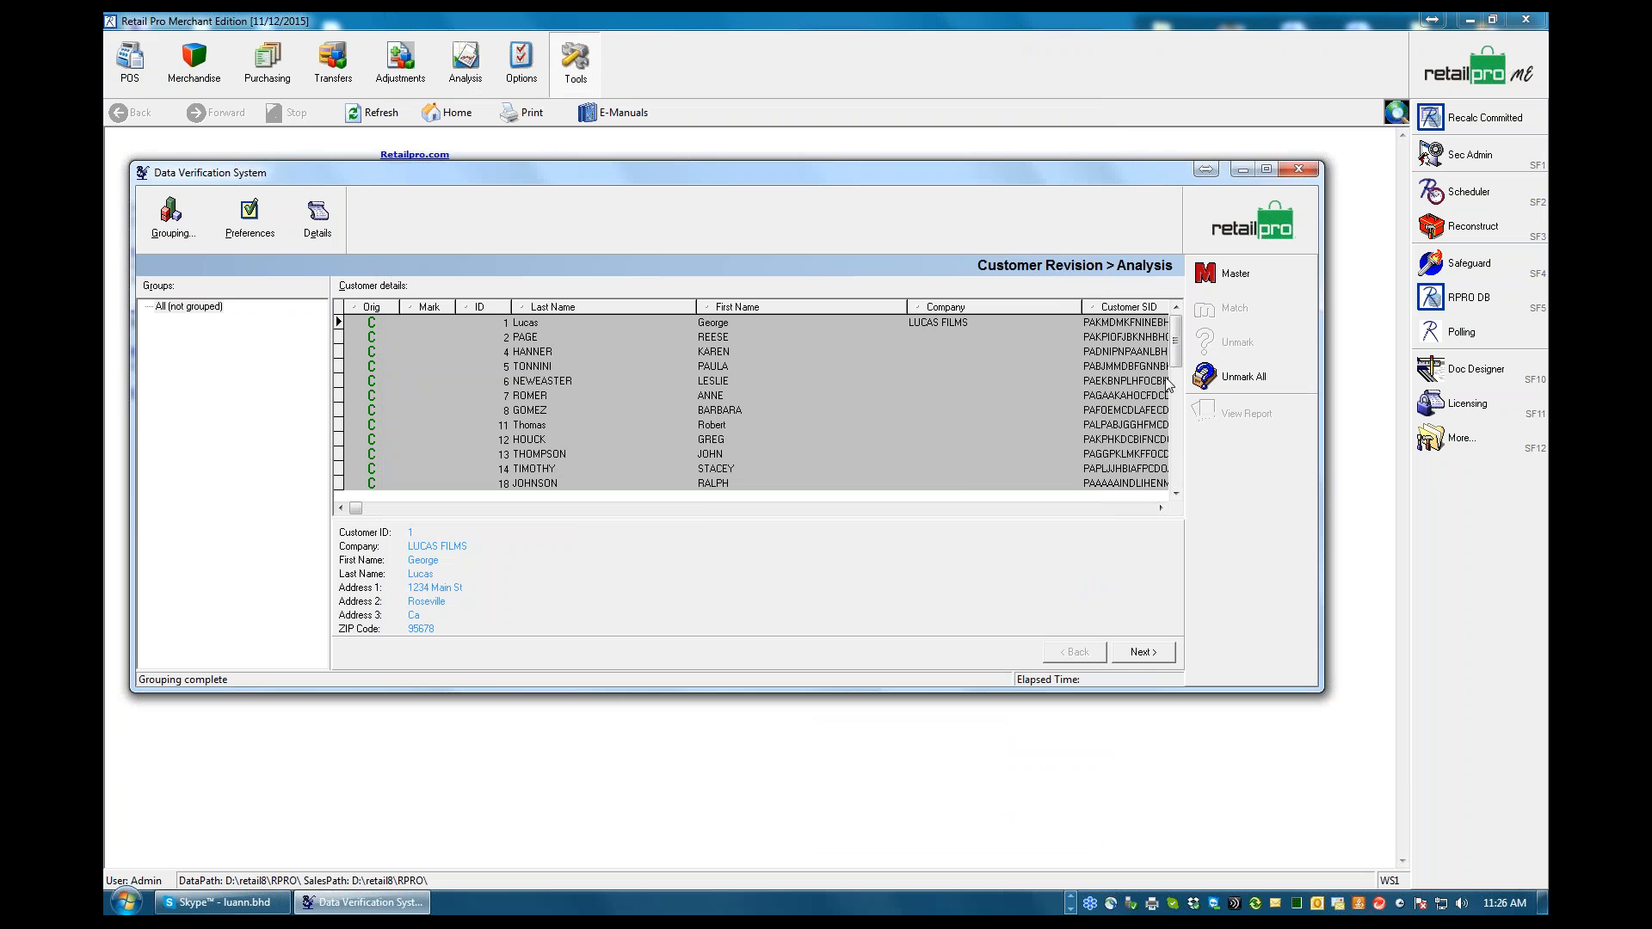
Exit the Customer Revision analysis and close the Data Verification System
click(1258, 210)
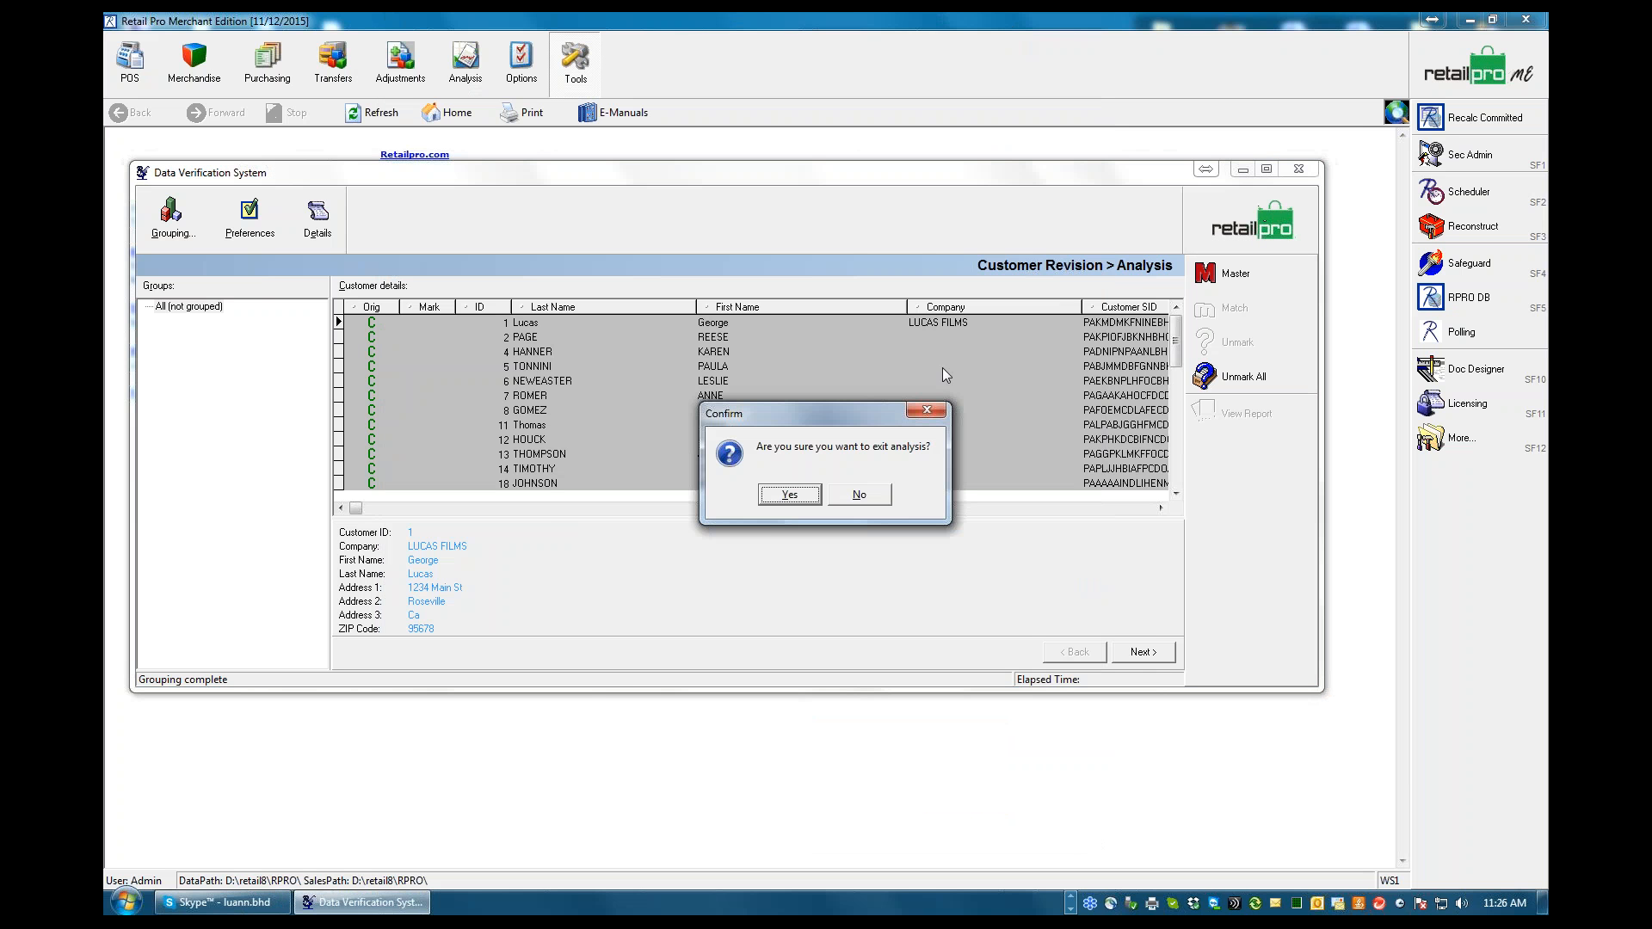
click(784, 499)
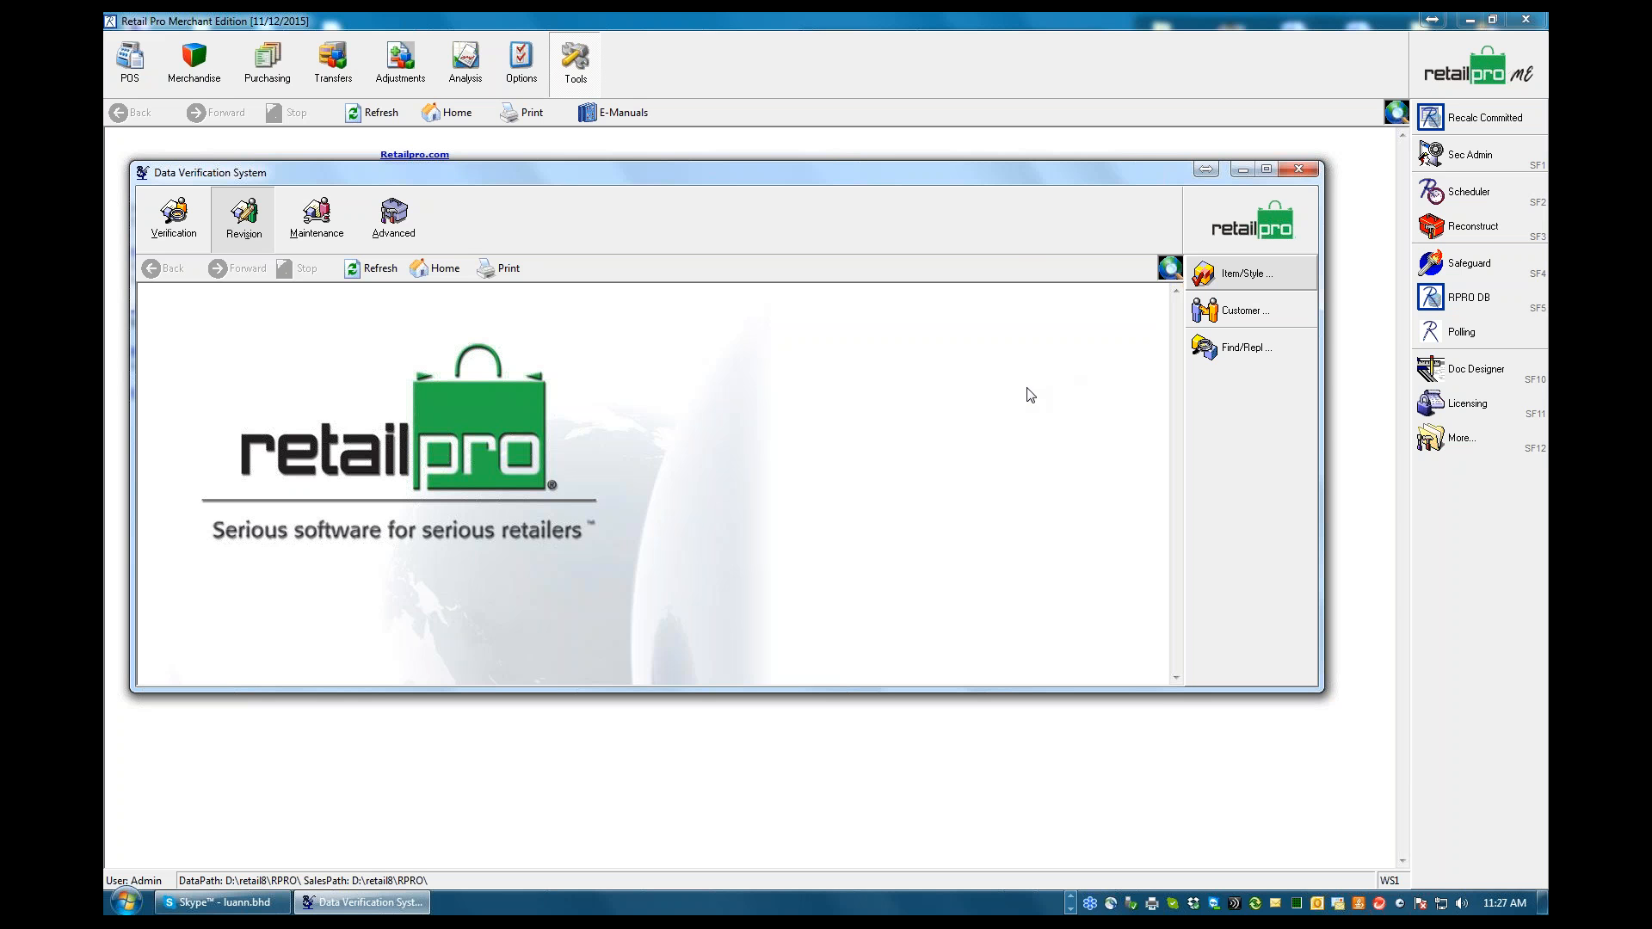
click(1258, 228)
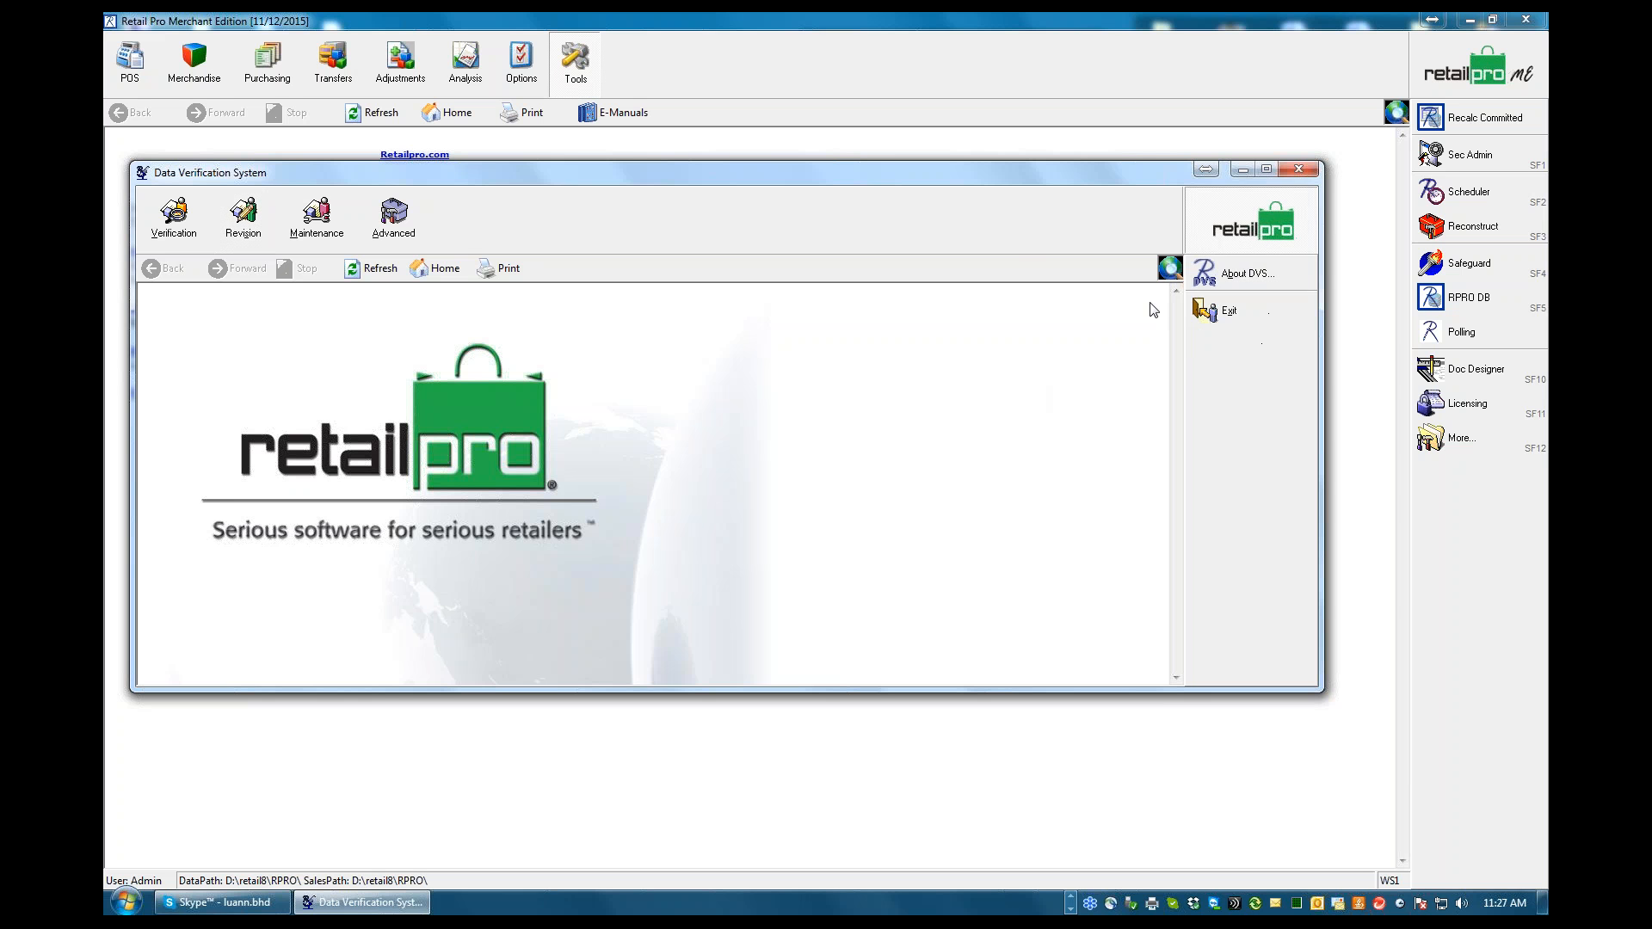
click(1229, 311)
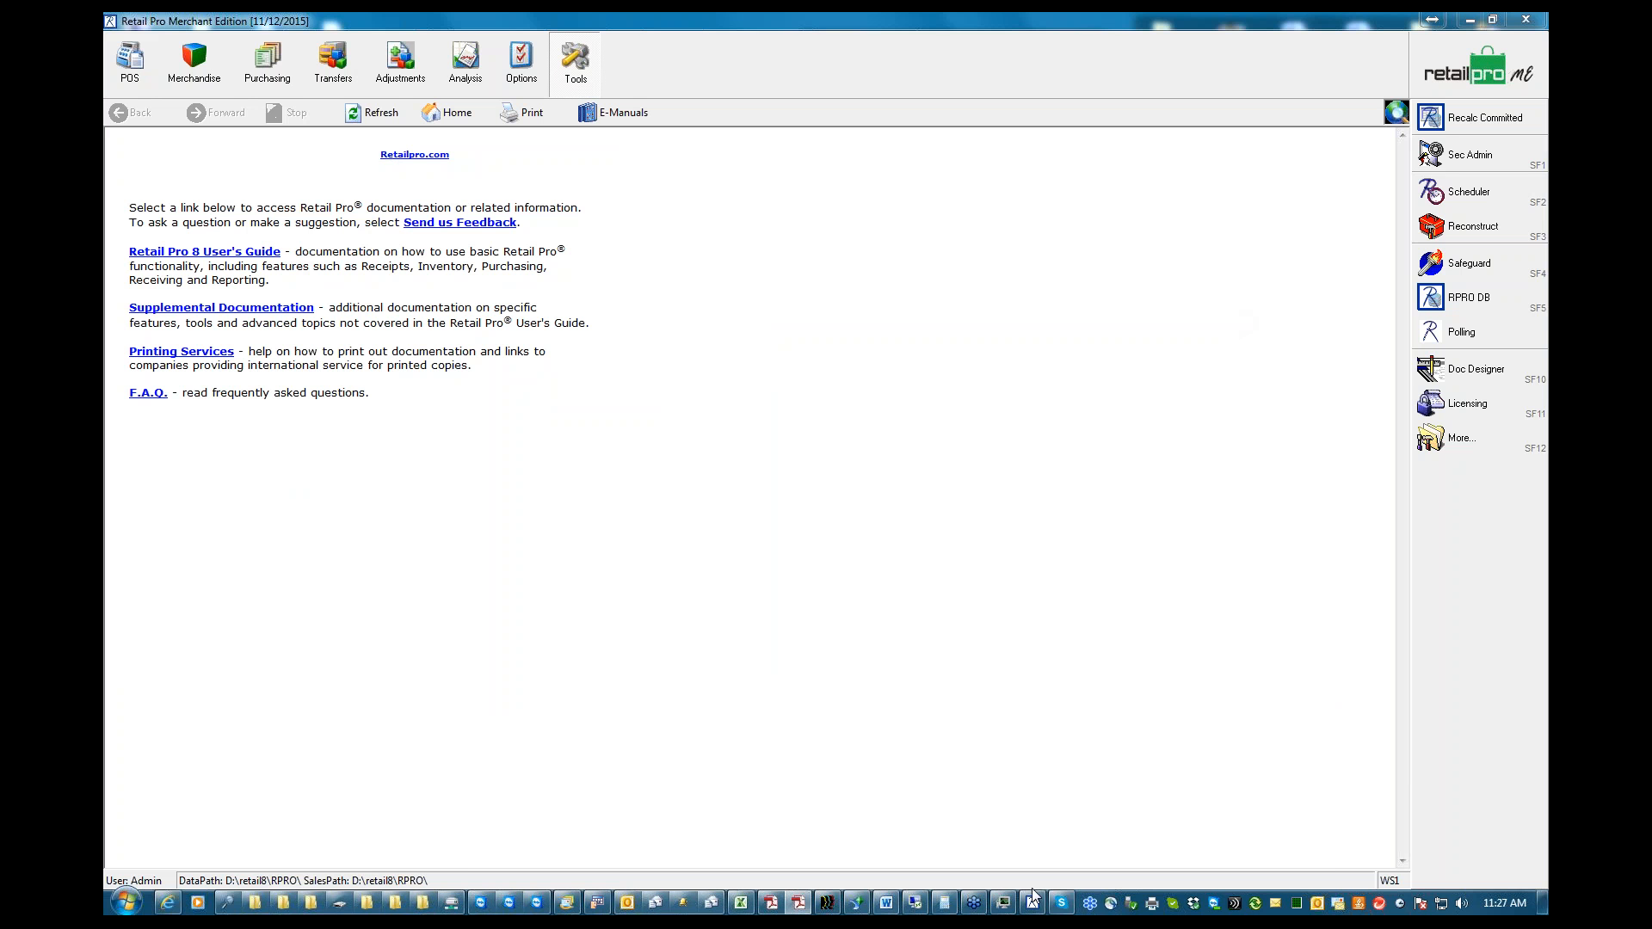
Switch to the BHD - Tech Support.doc outline in Word, review the DVS and Polling topics, and minimize it
click(886, 903)
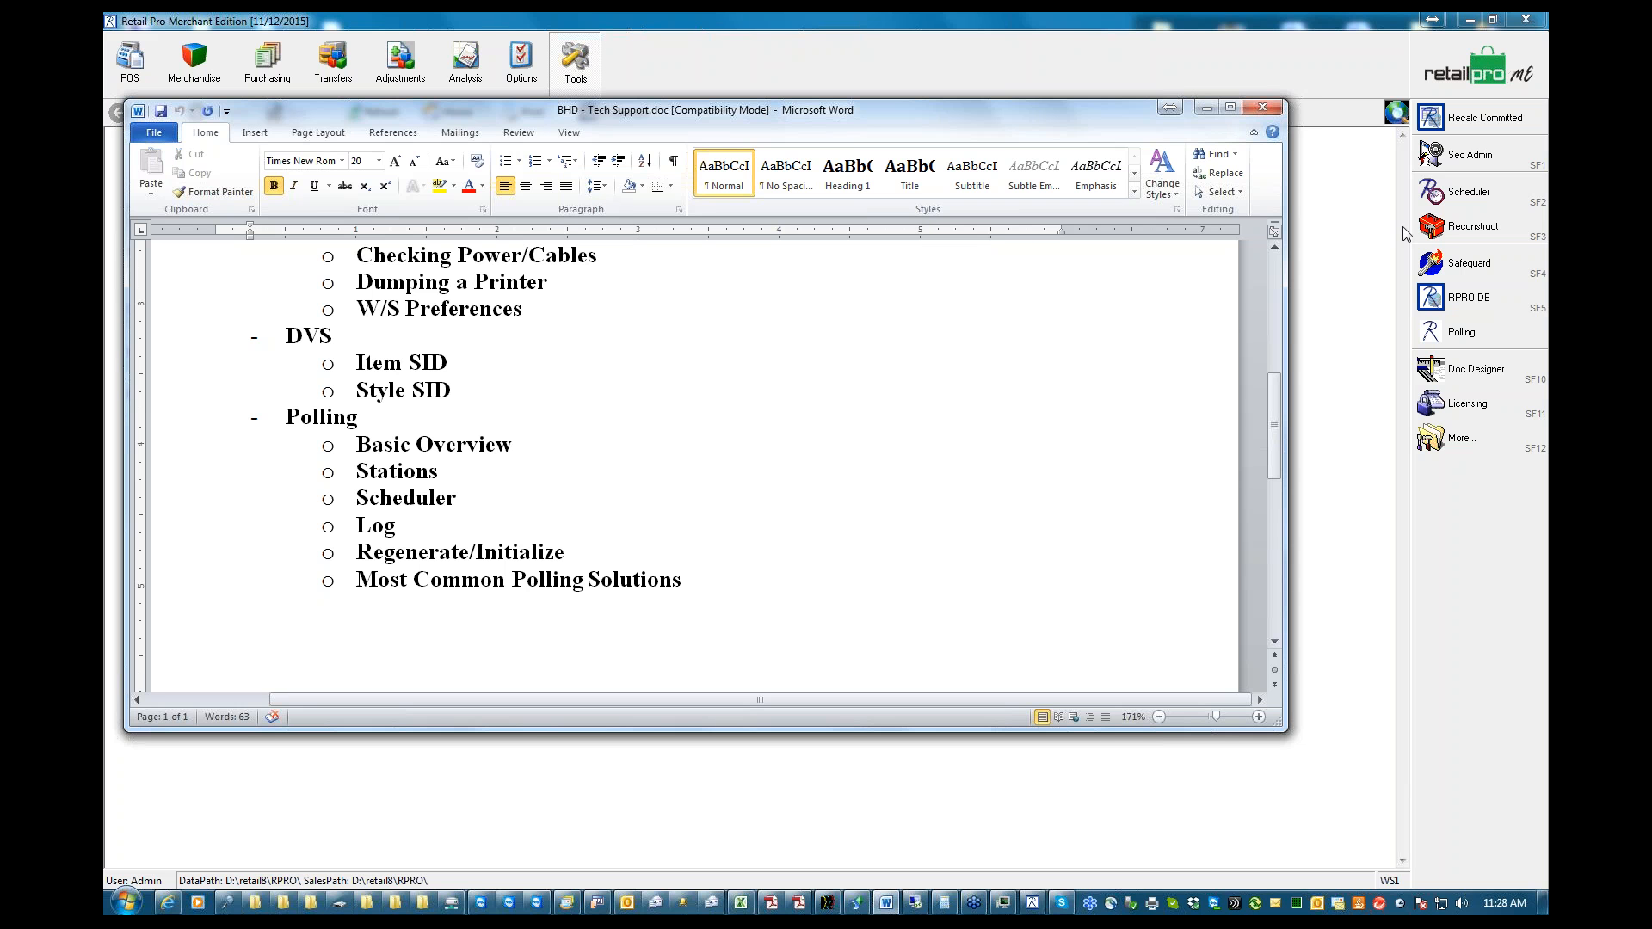
click(1537, 263)
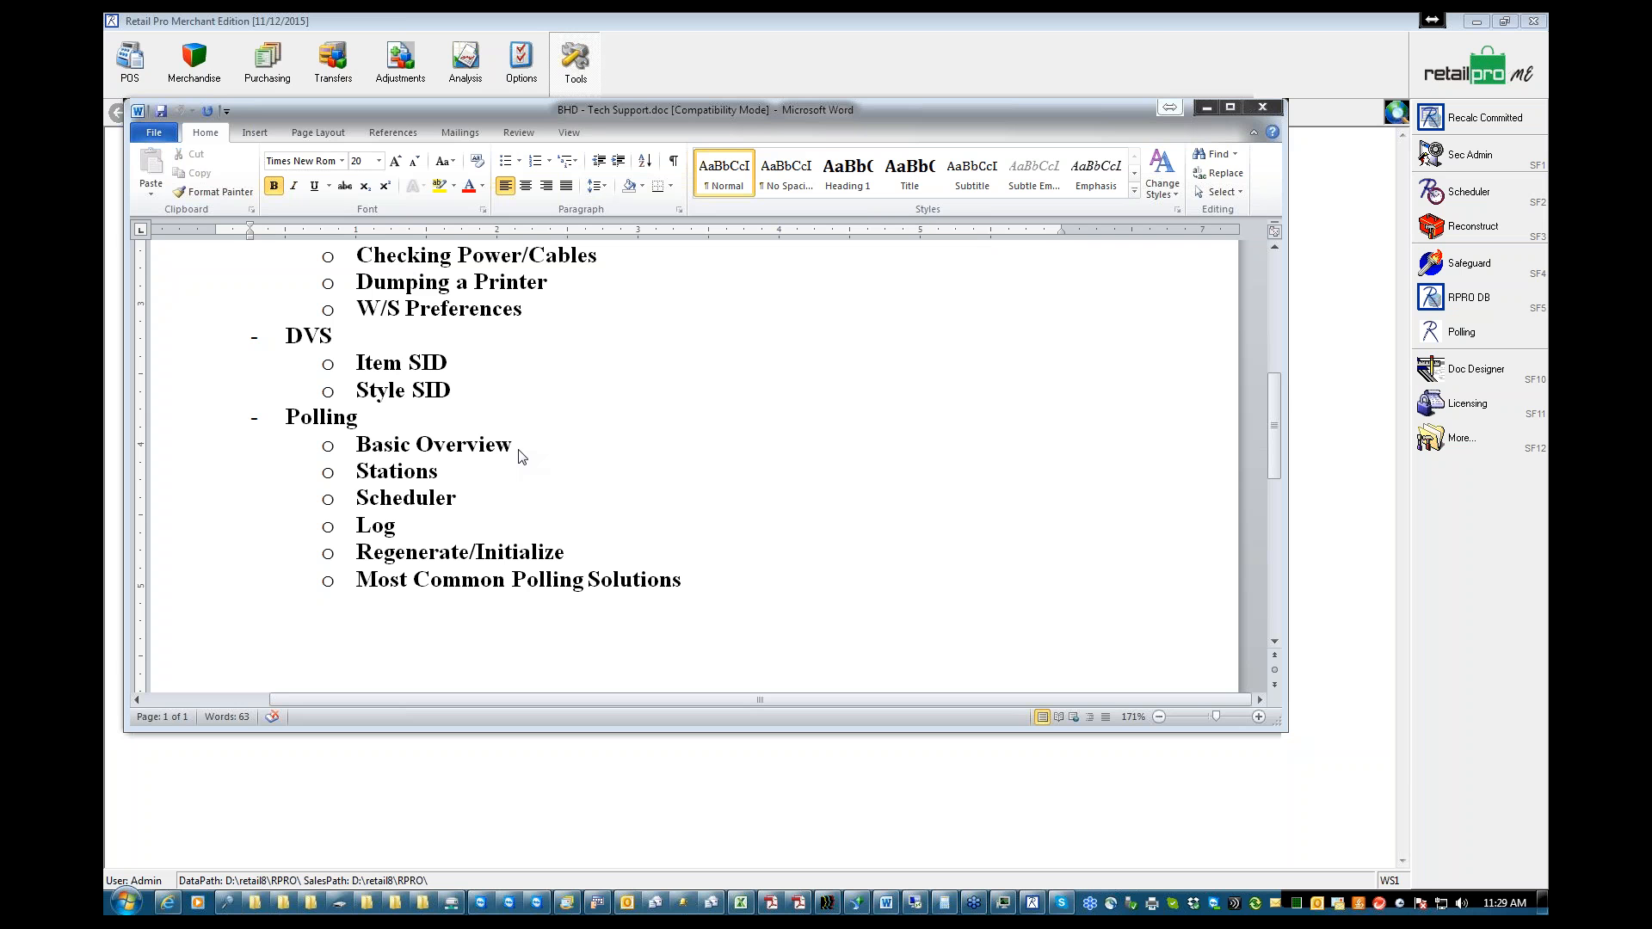
click(1208, 108)
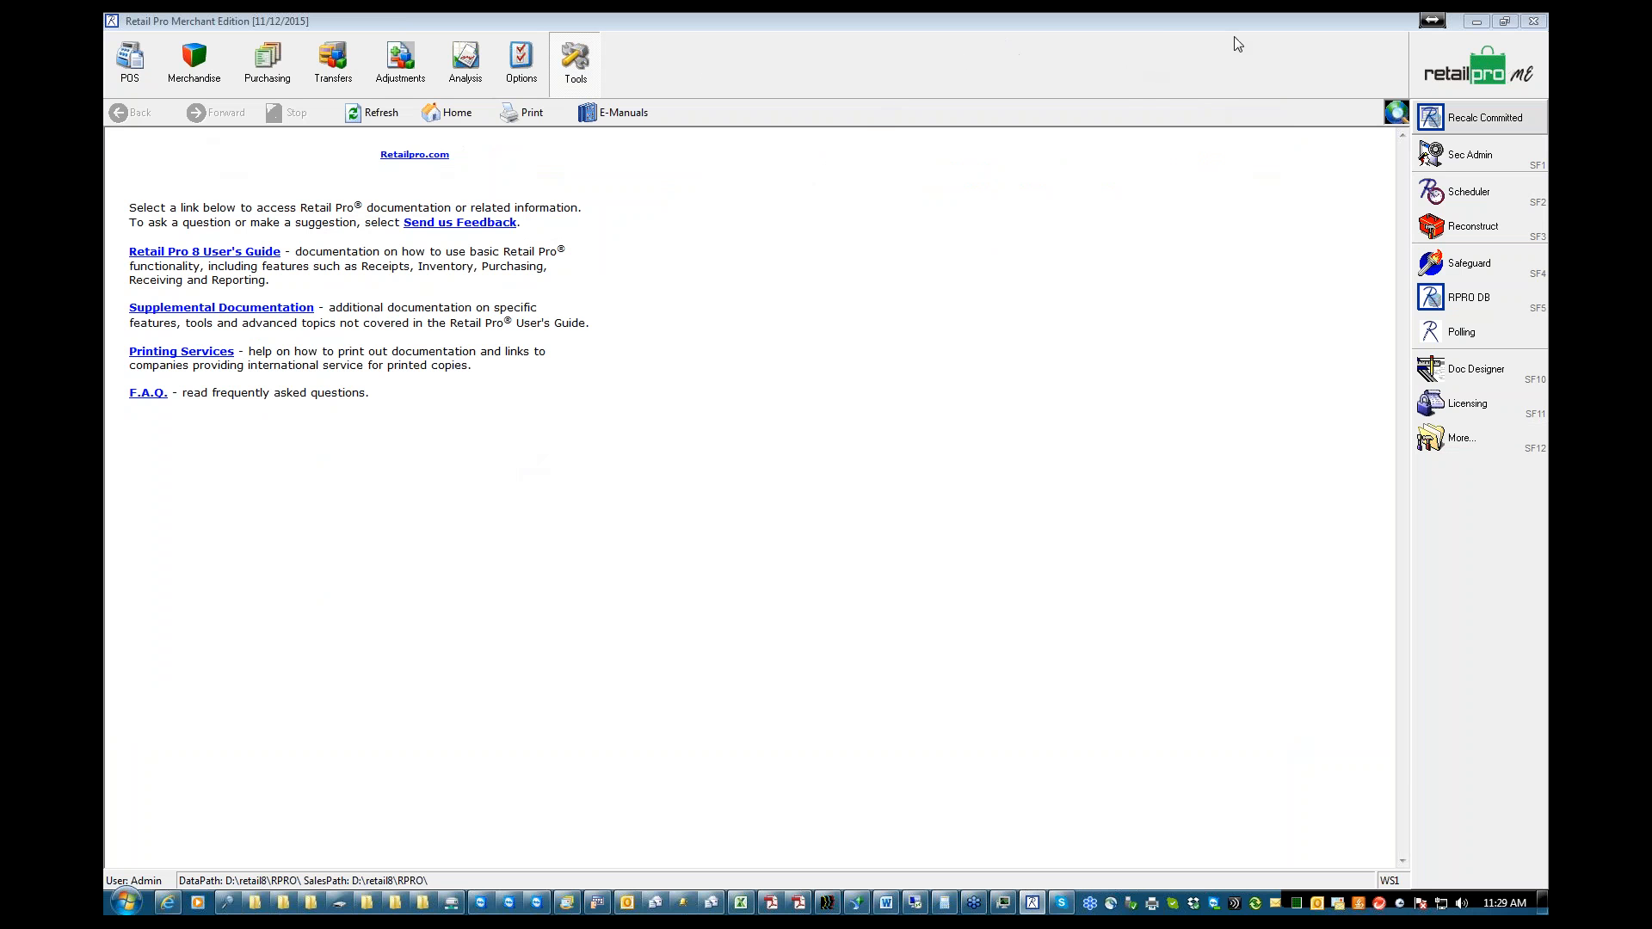
Open Polling from the Retail Pro tools and display the list of polling stations
click(1126, 89)
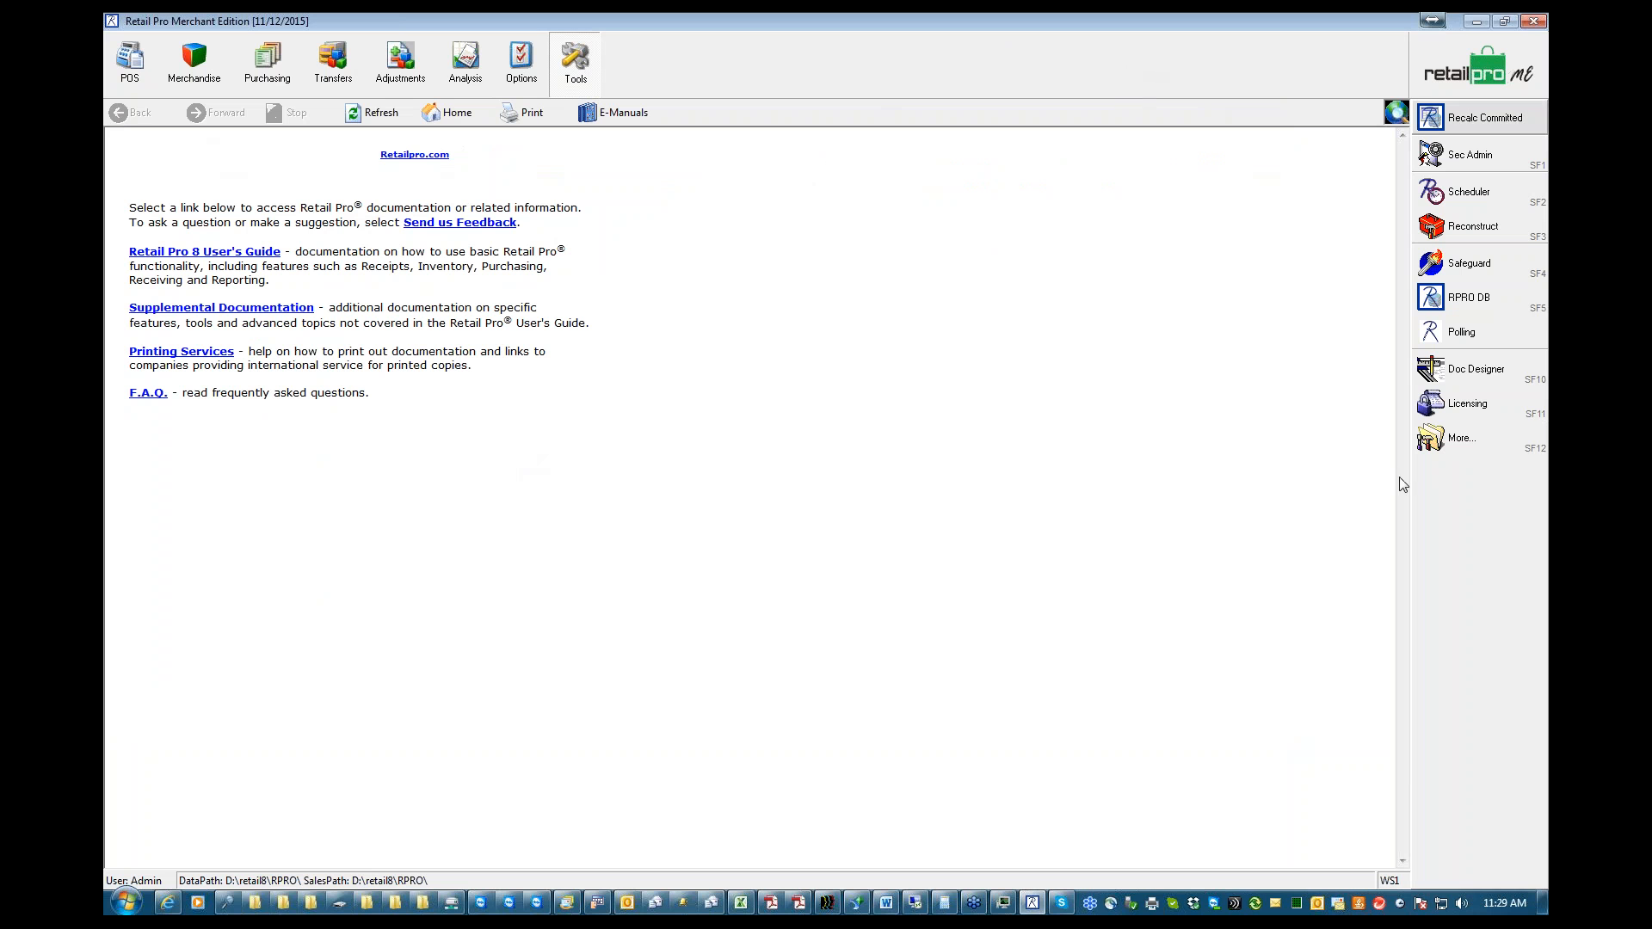
click(1465, 339)
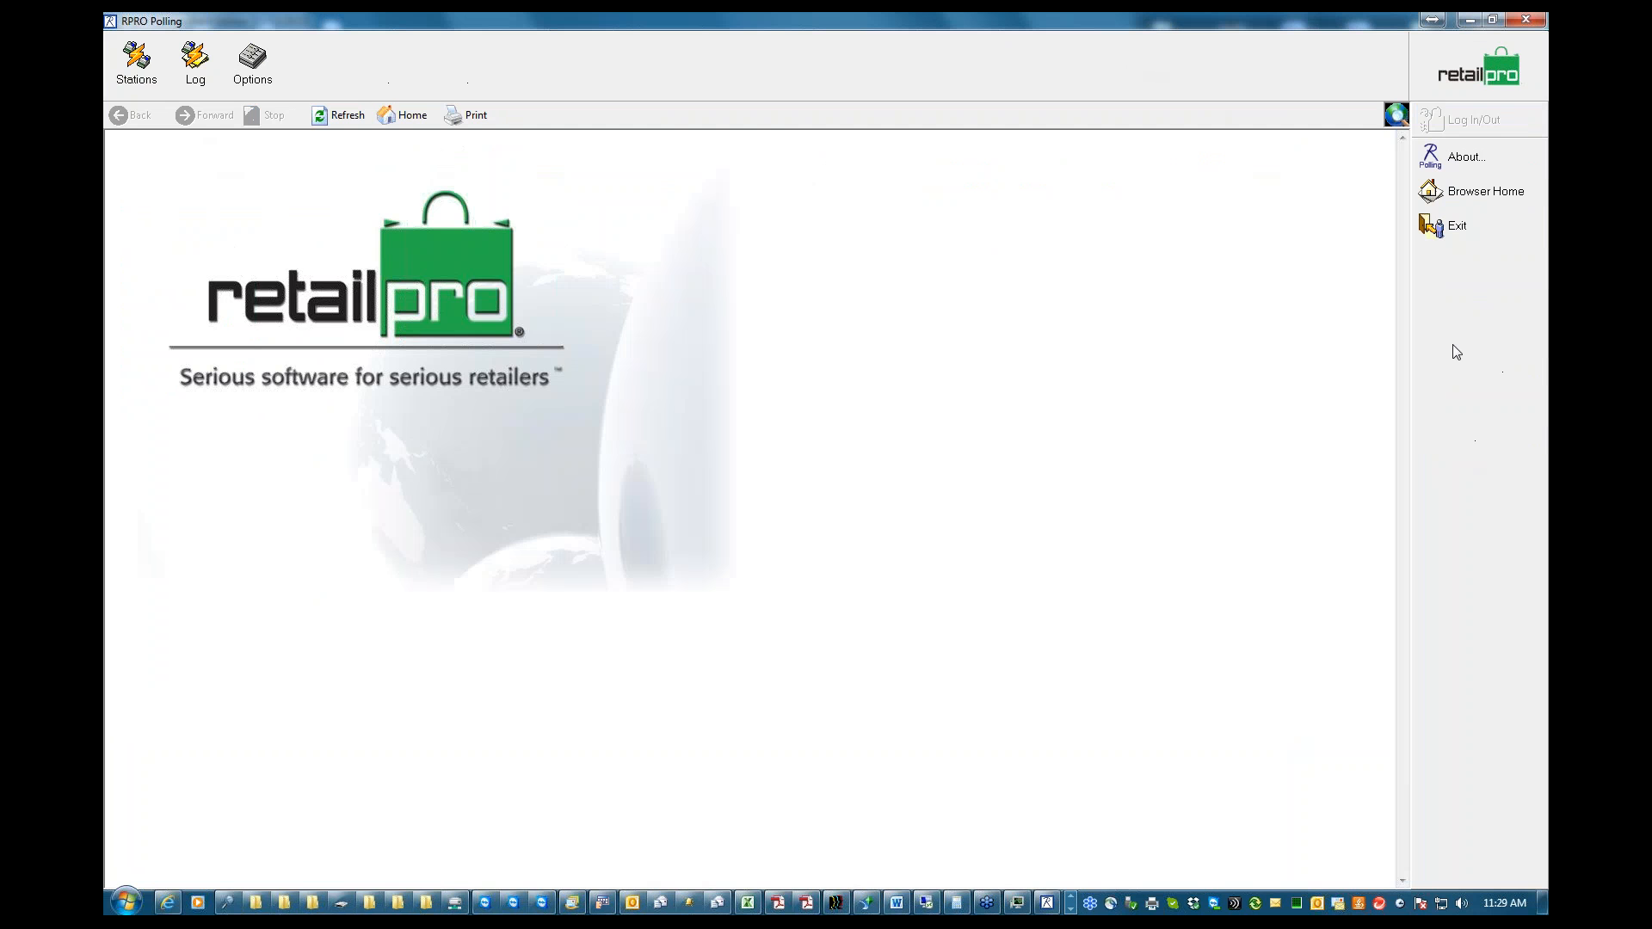
click(136, 62)
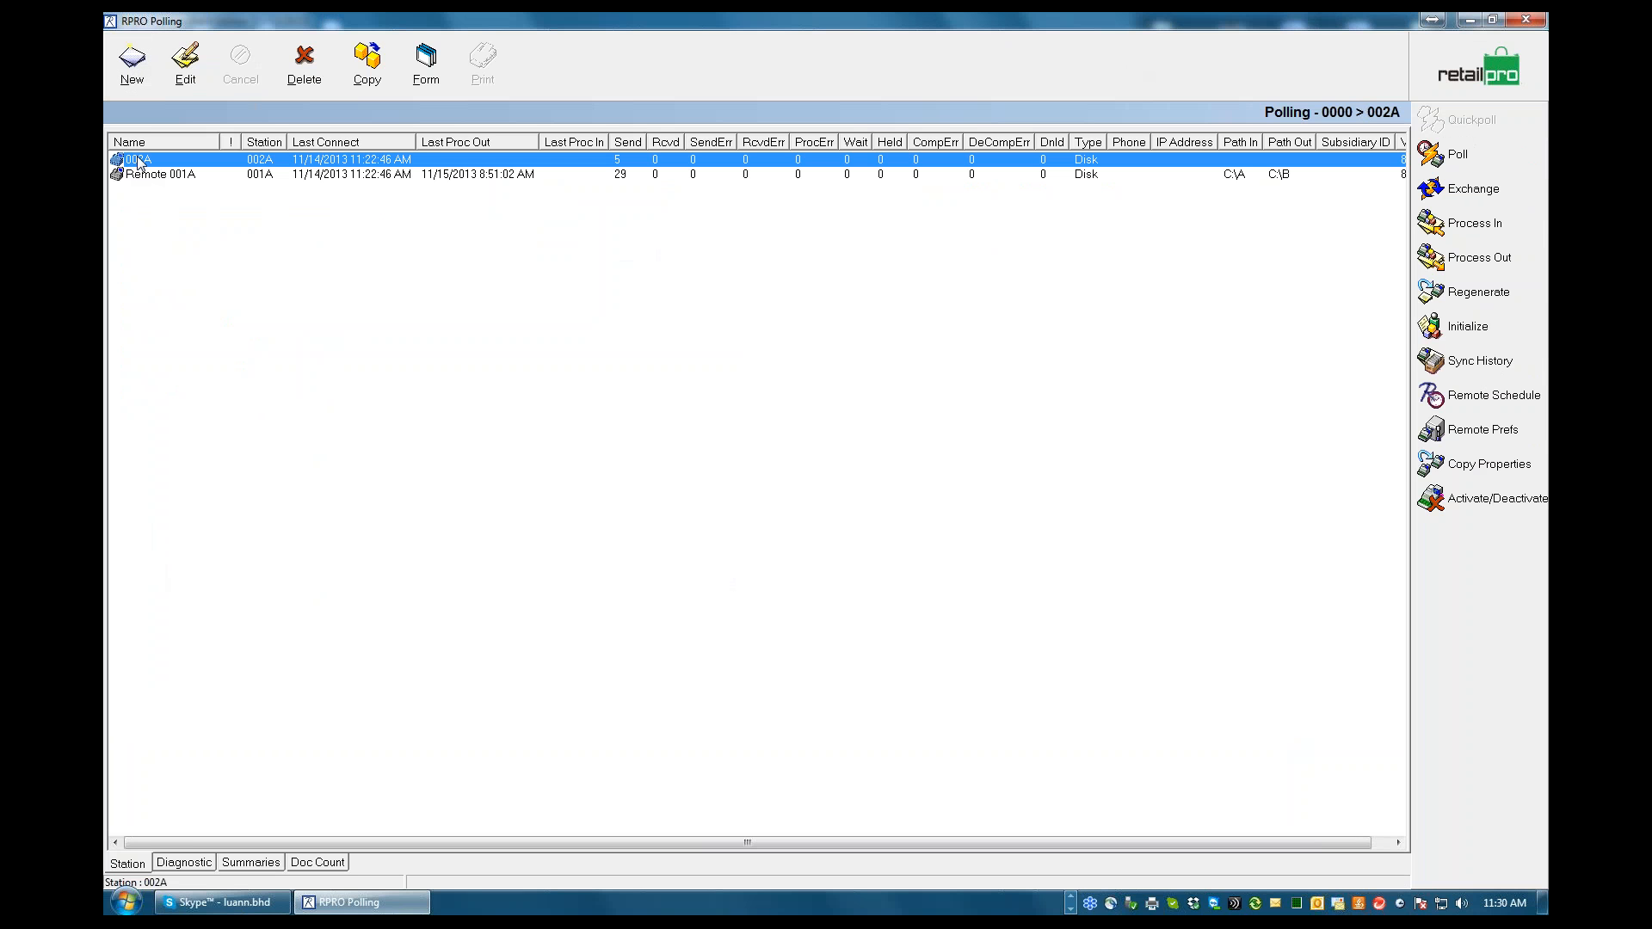
Compare stations 002A and Remote 001A in the list and view the Remote 001A properties form
click(161, 175)
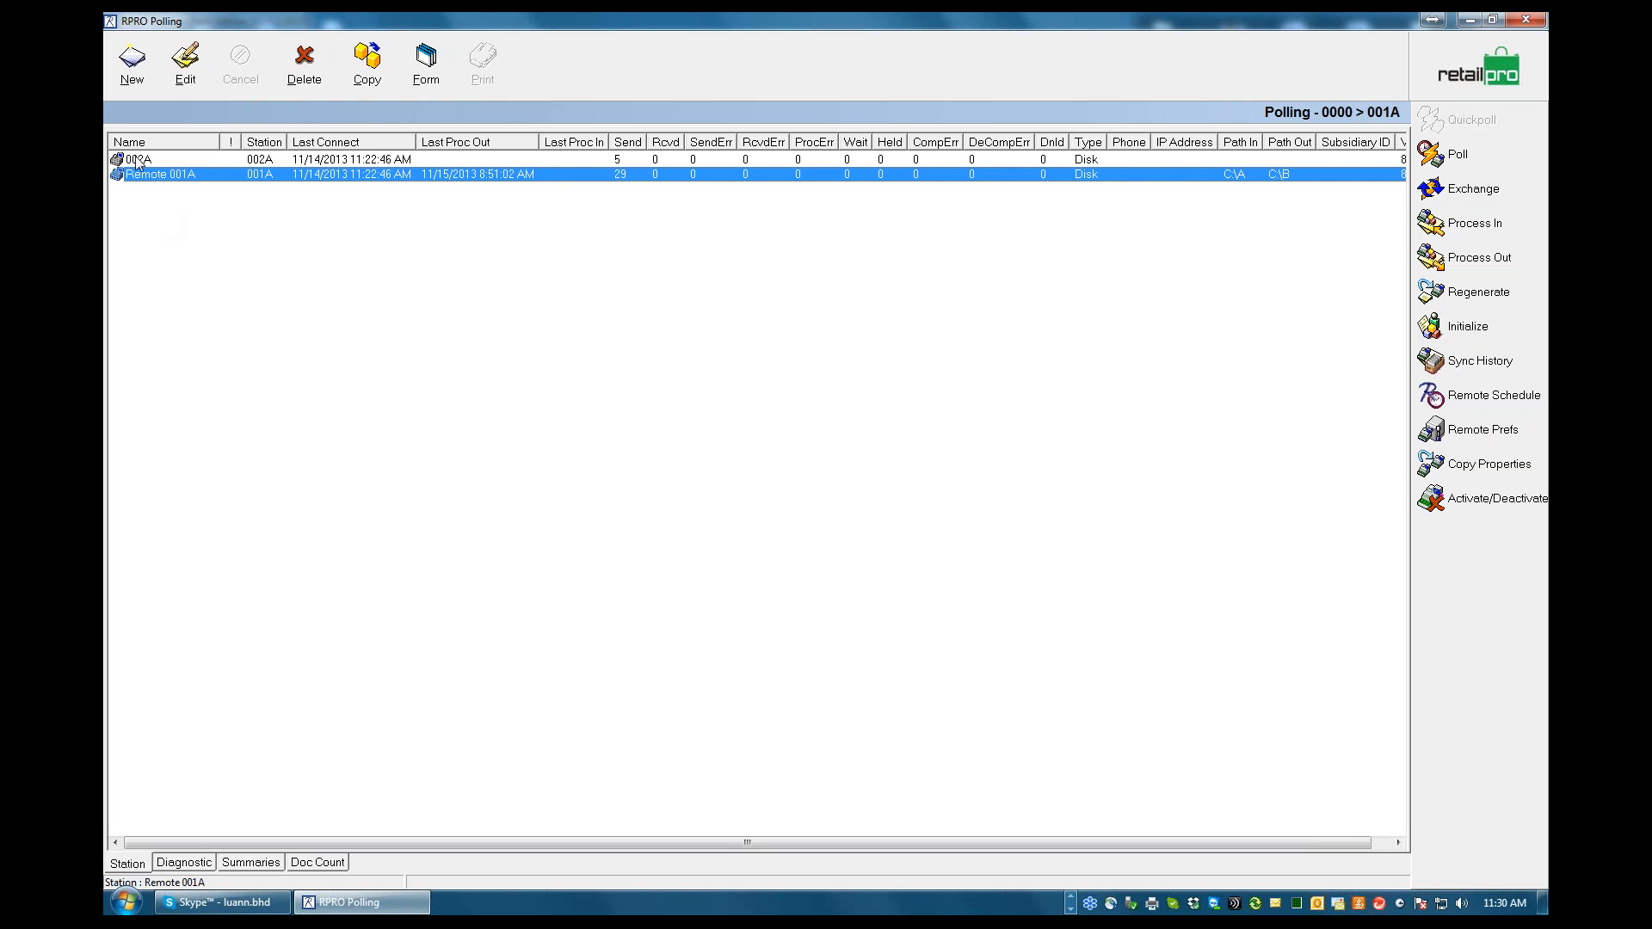
click(163, 160)
click(158, 174)
click(146, 176)
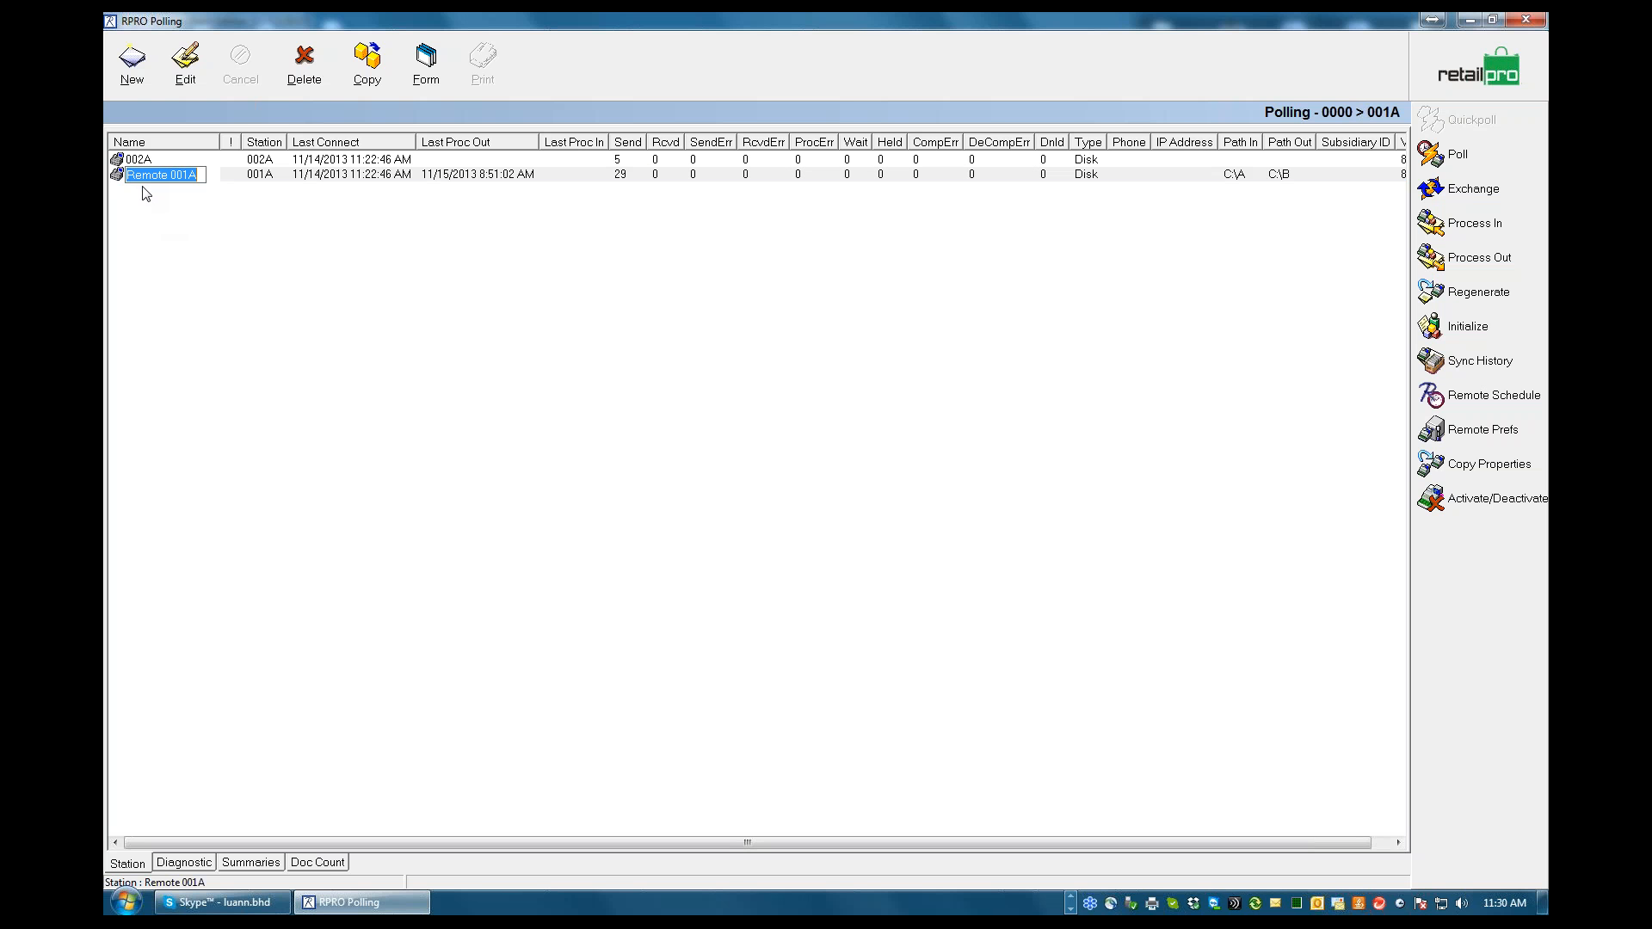
click(264, 161)
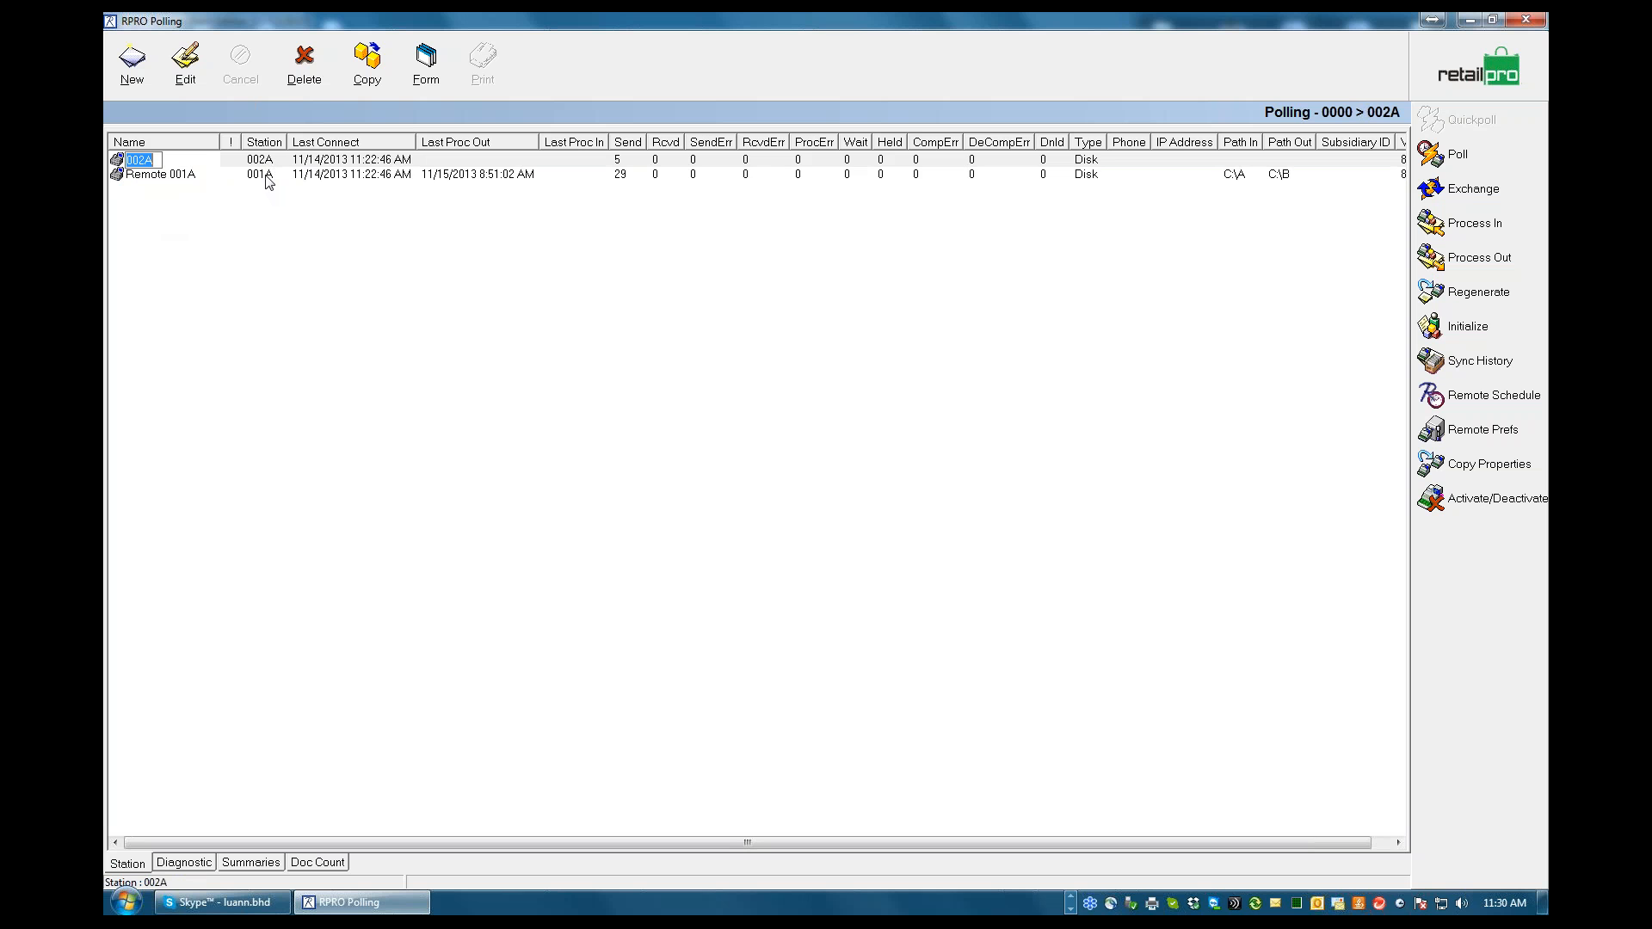
click(273, 177)
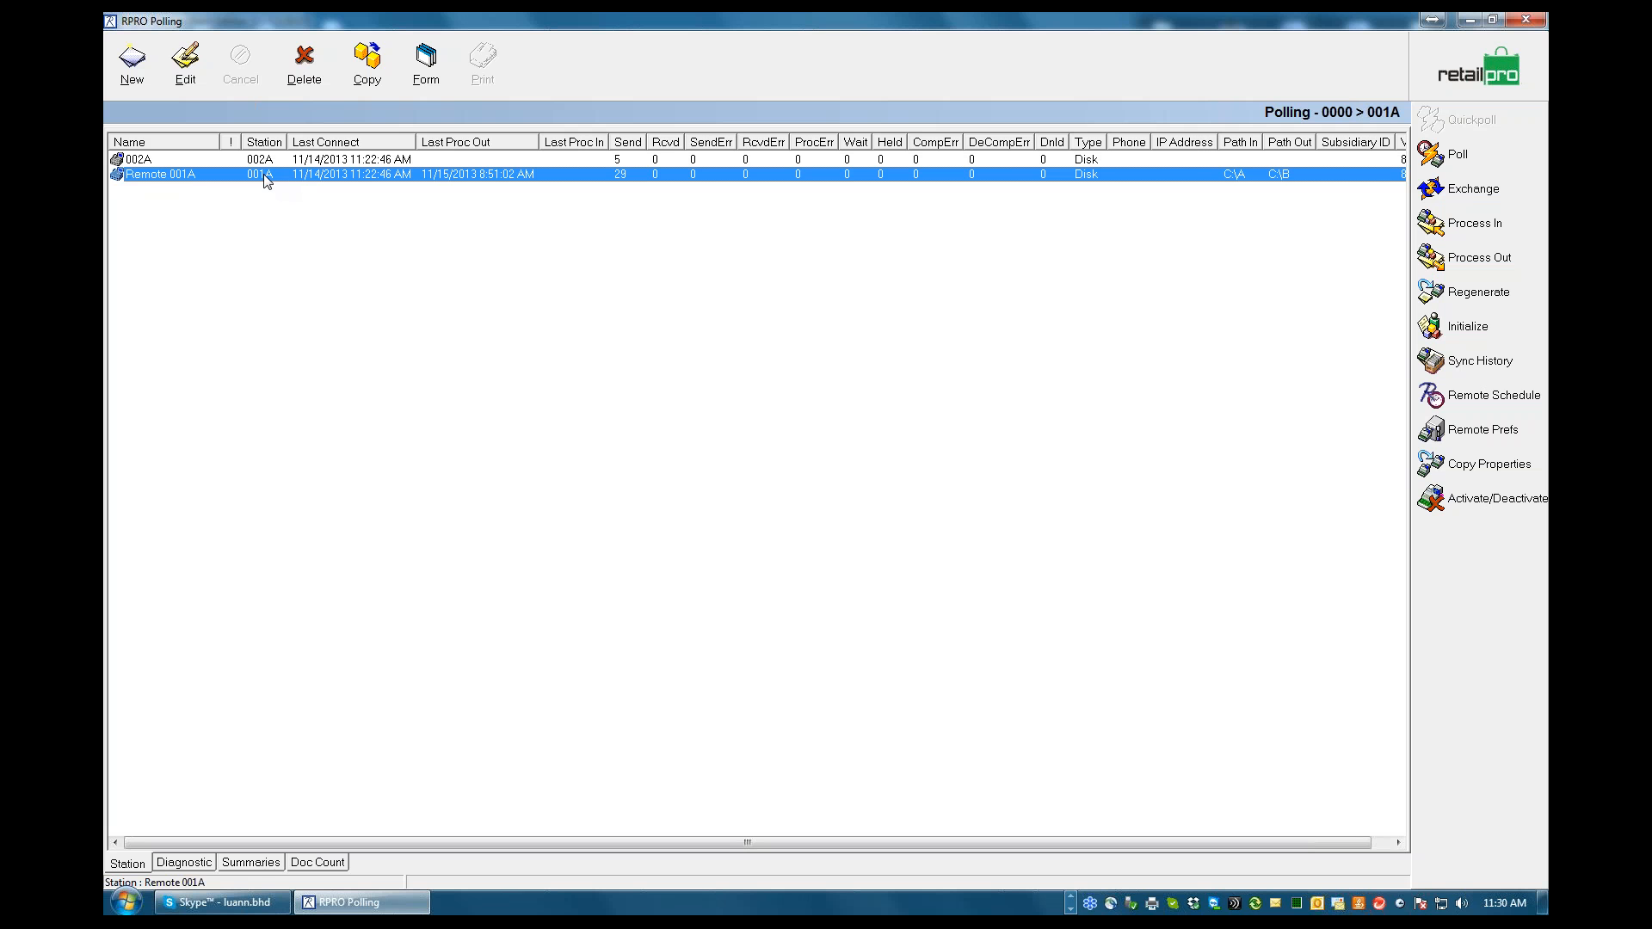
click(424, 78)
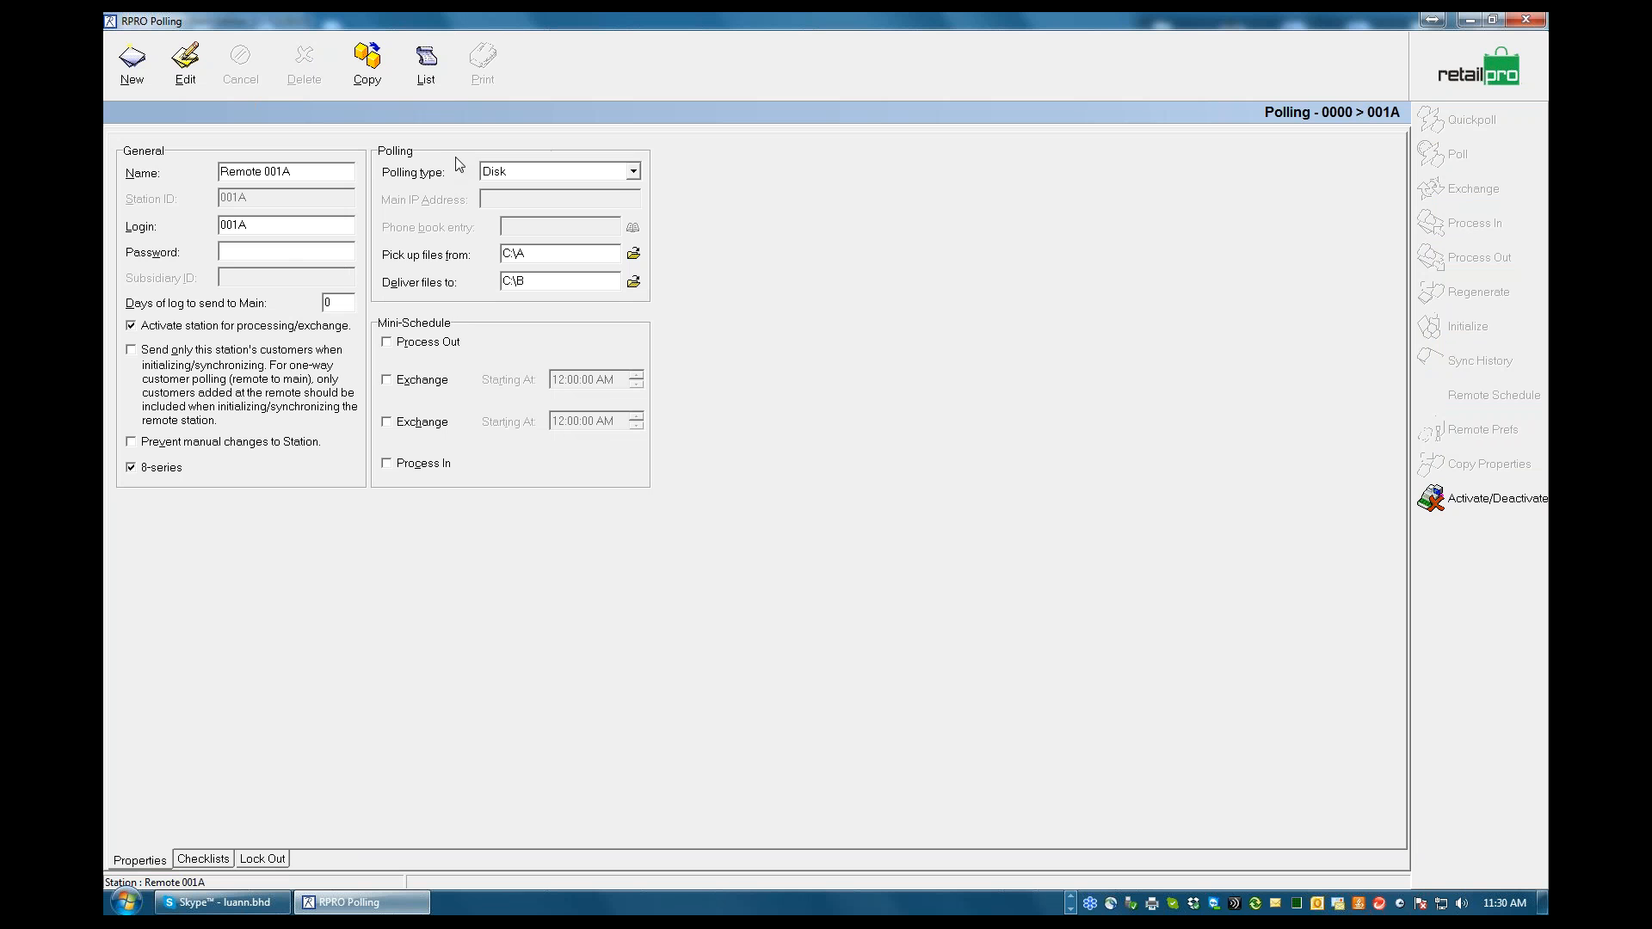
click(426, 67)
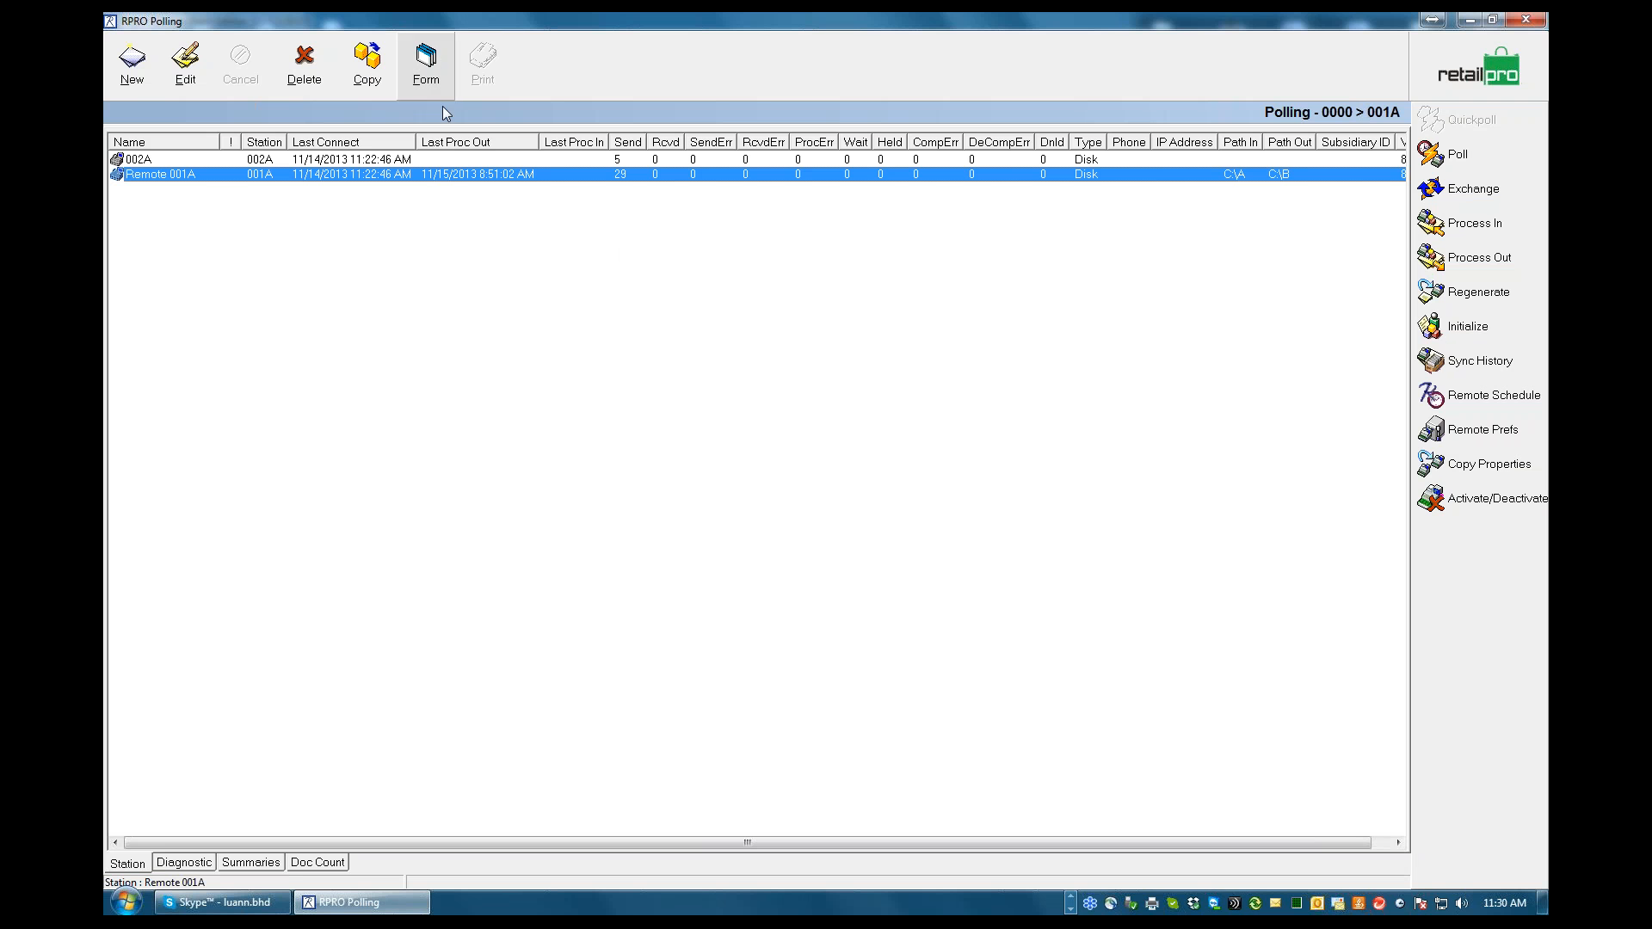
Set the polling type of station 002A to Internet and save the station
click(387, 160)
click(426, 67)
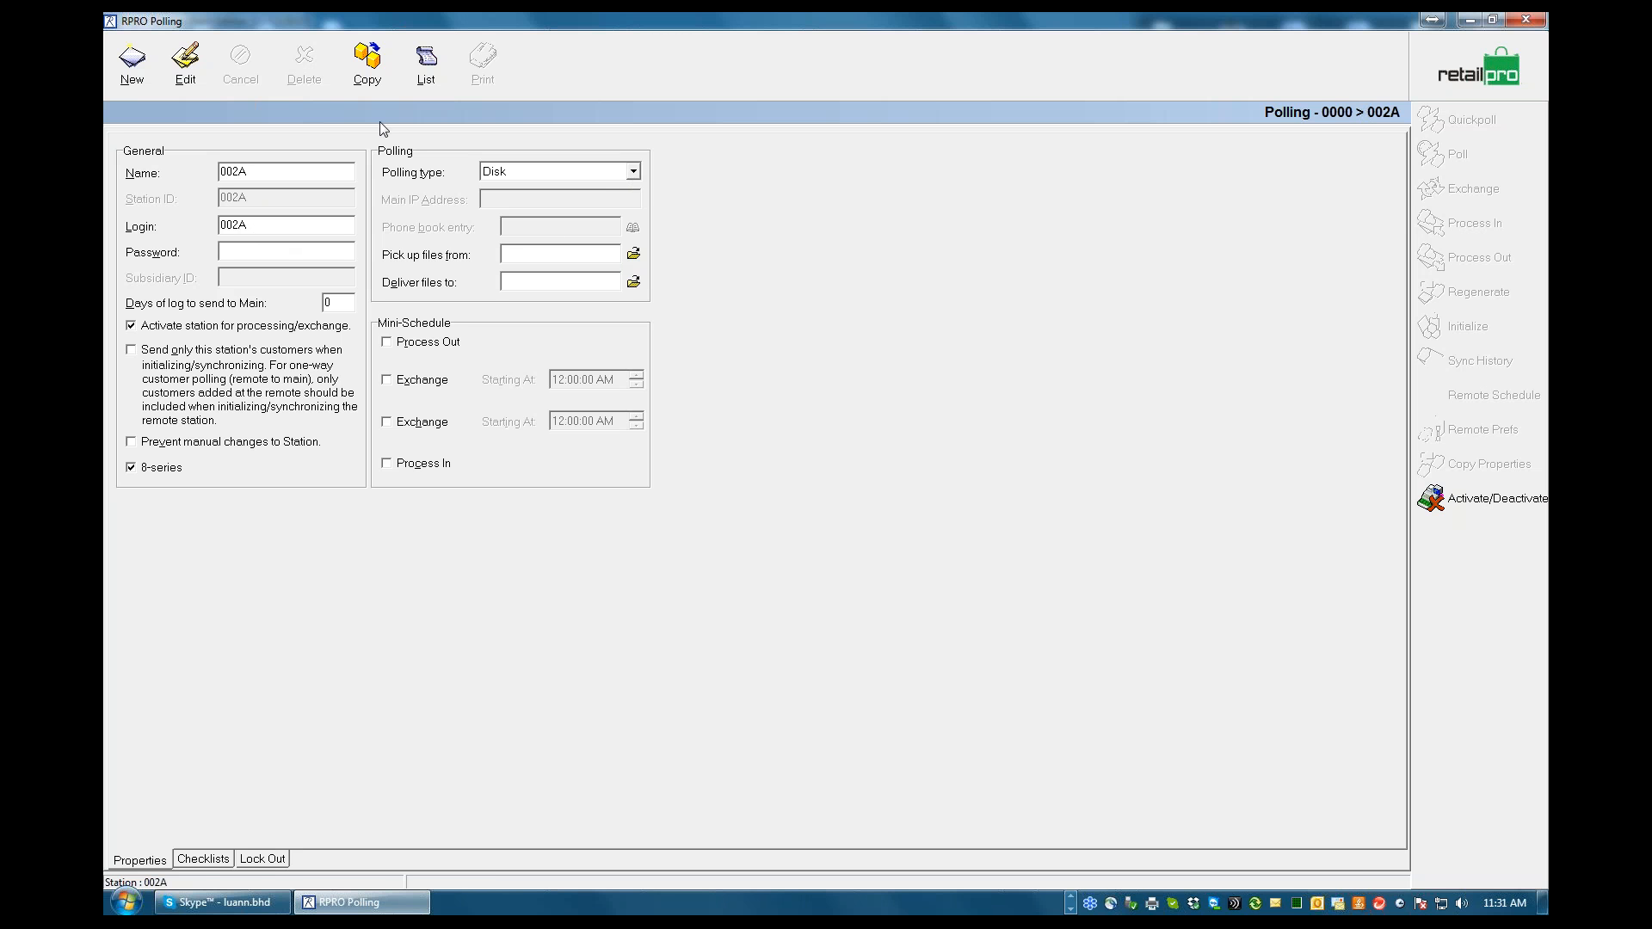
click(185, 62)
click(633, 173)
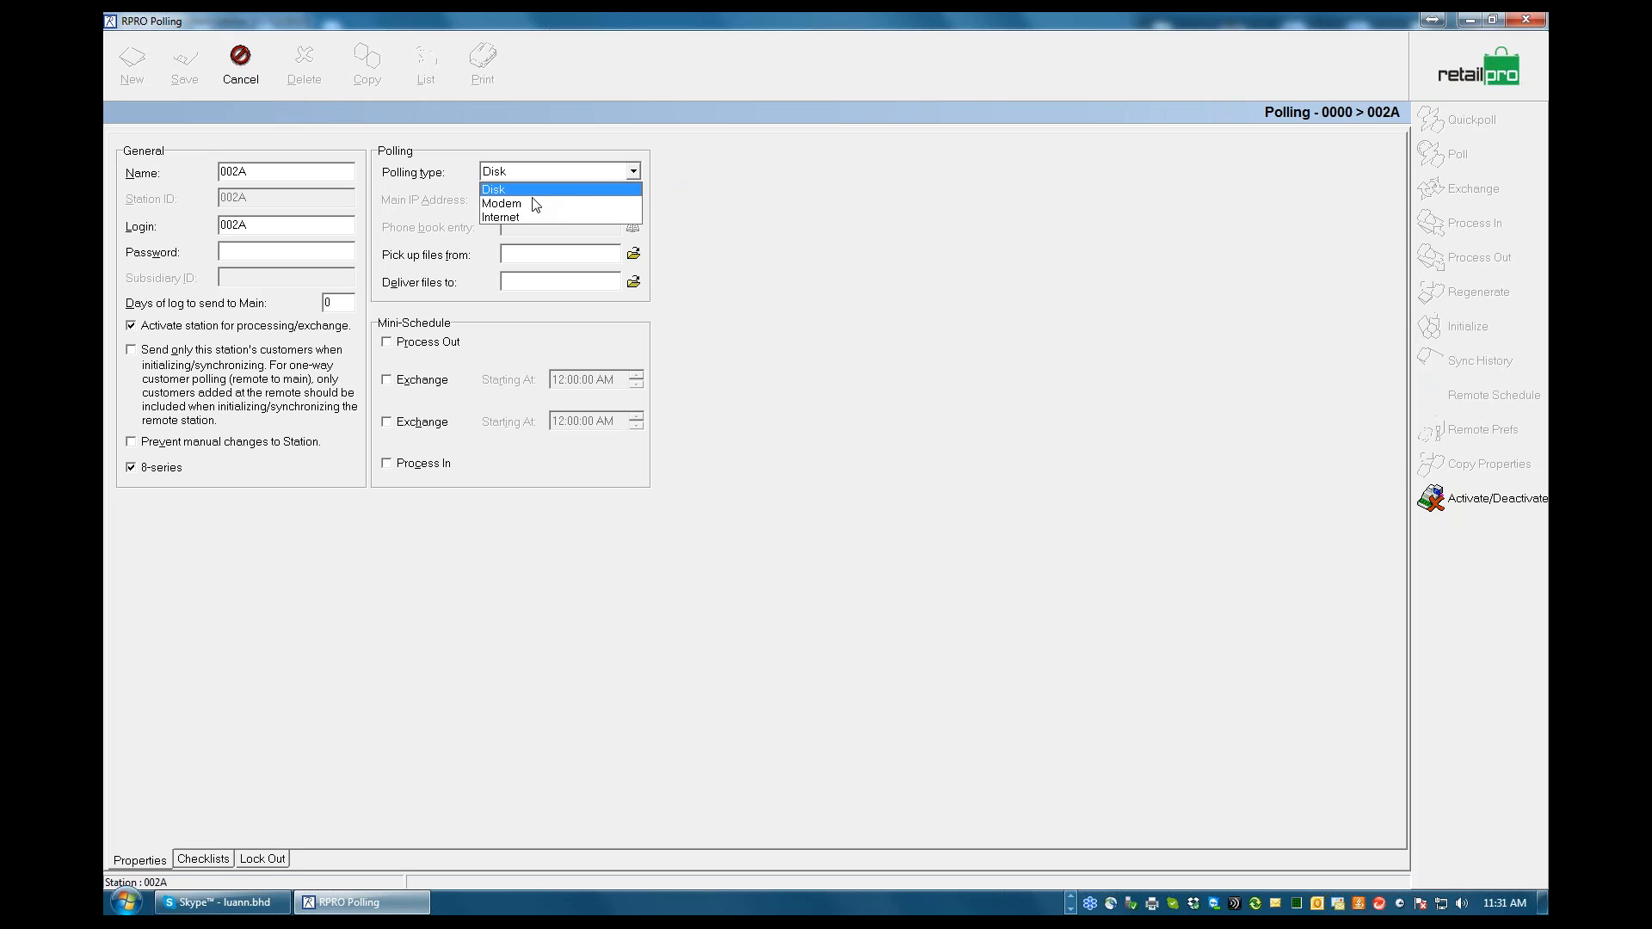
click(517, 214)
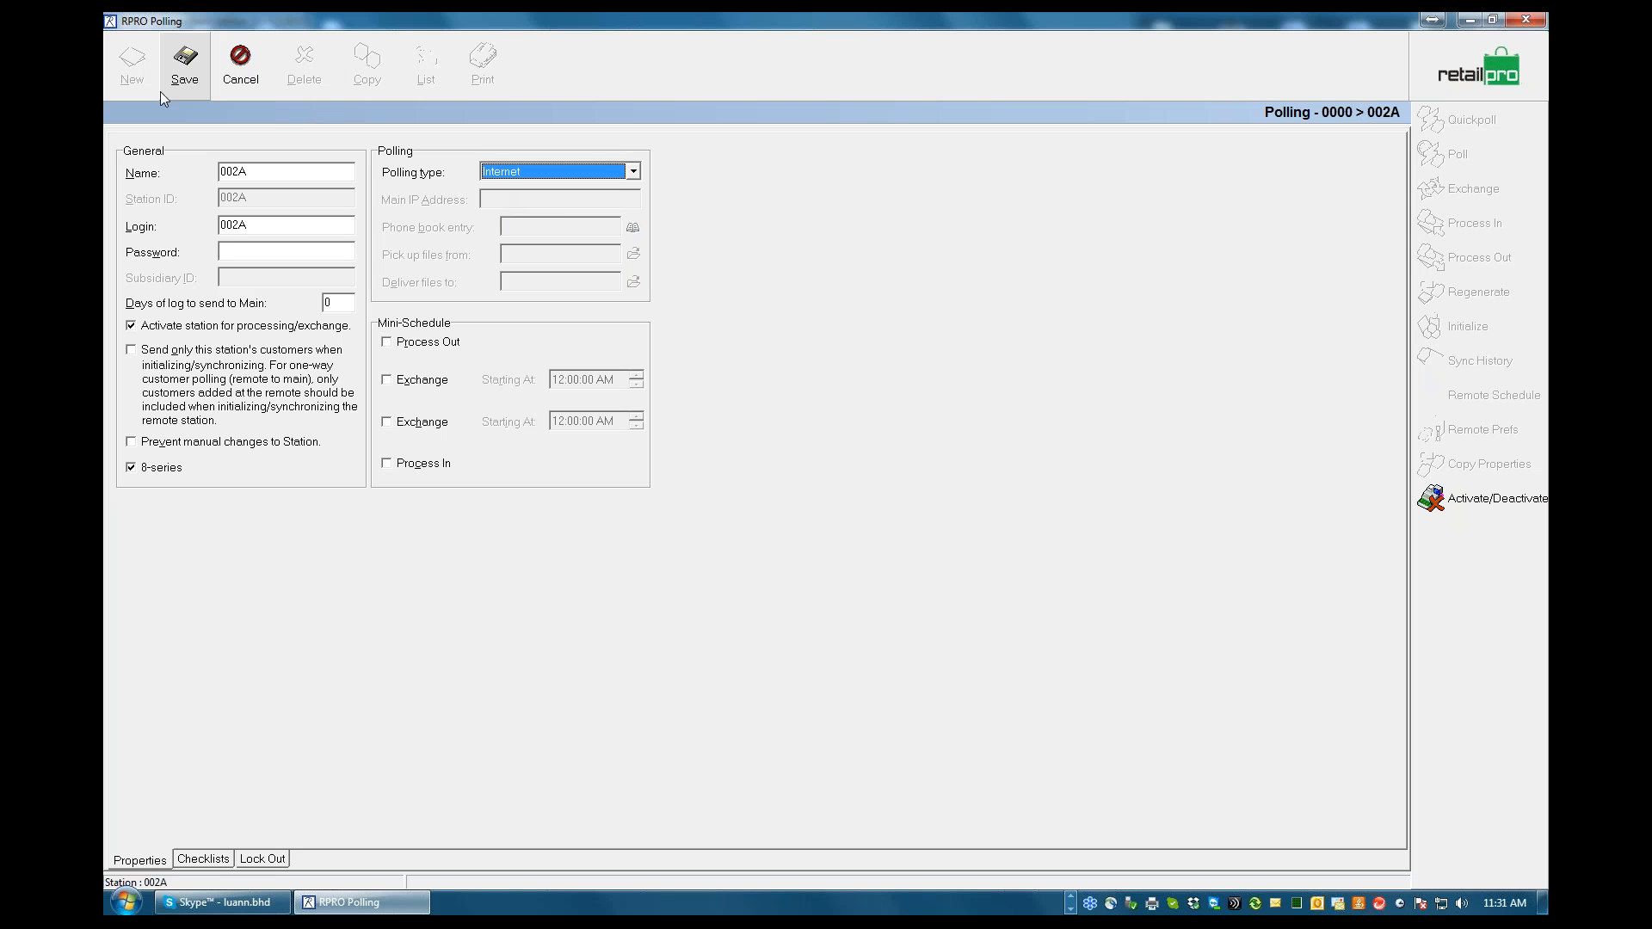
click(178, 69)
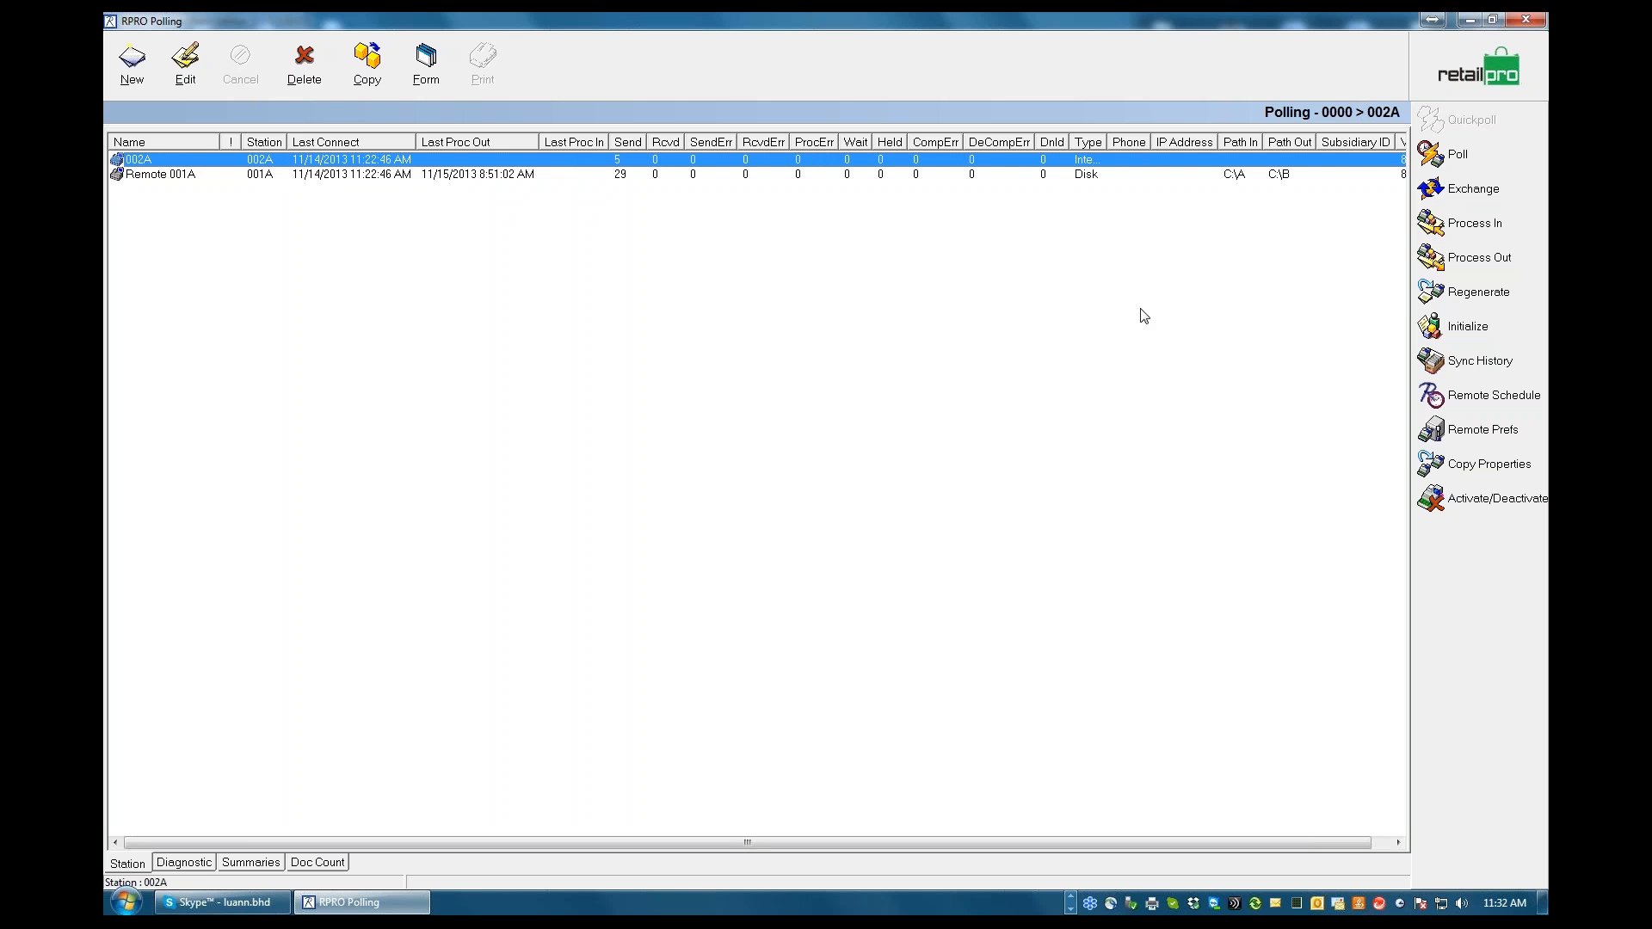
Try to run an Exchange, terminate it, and return to the RPRO Polling window
click(1477, 194)
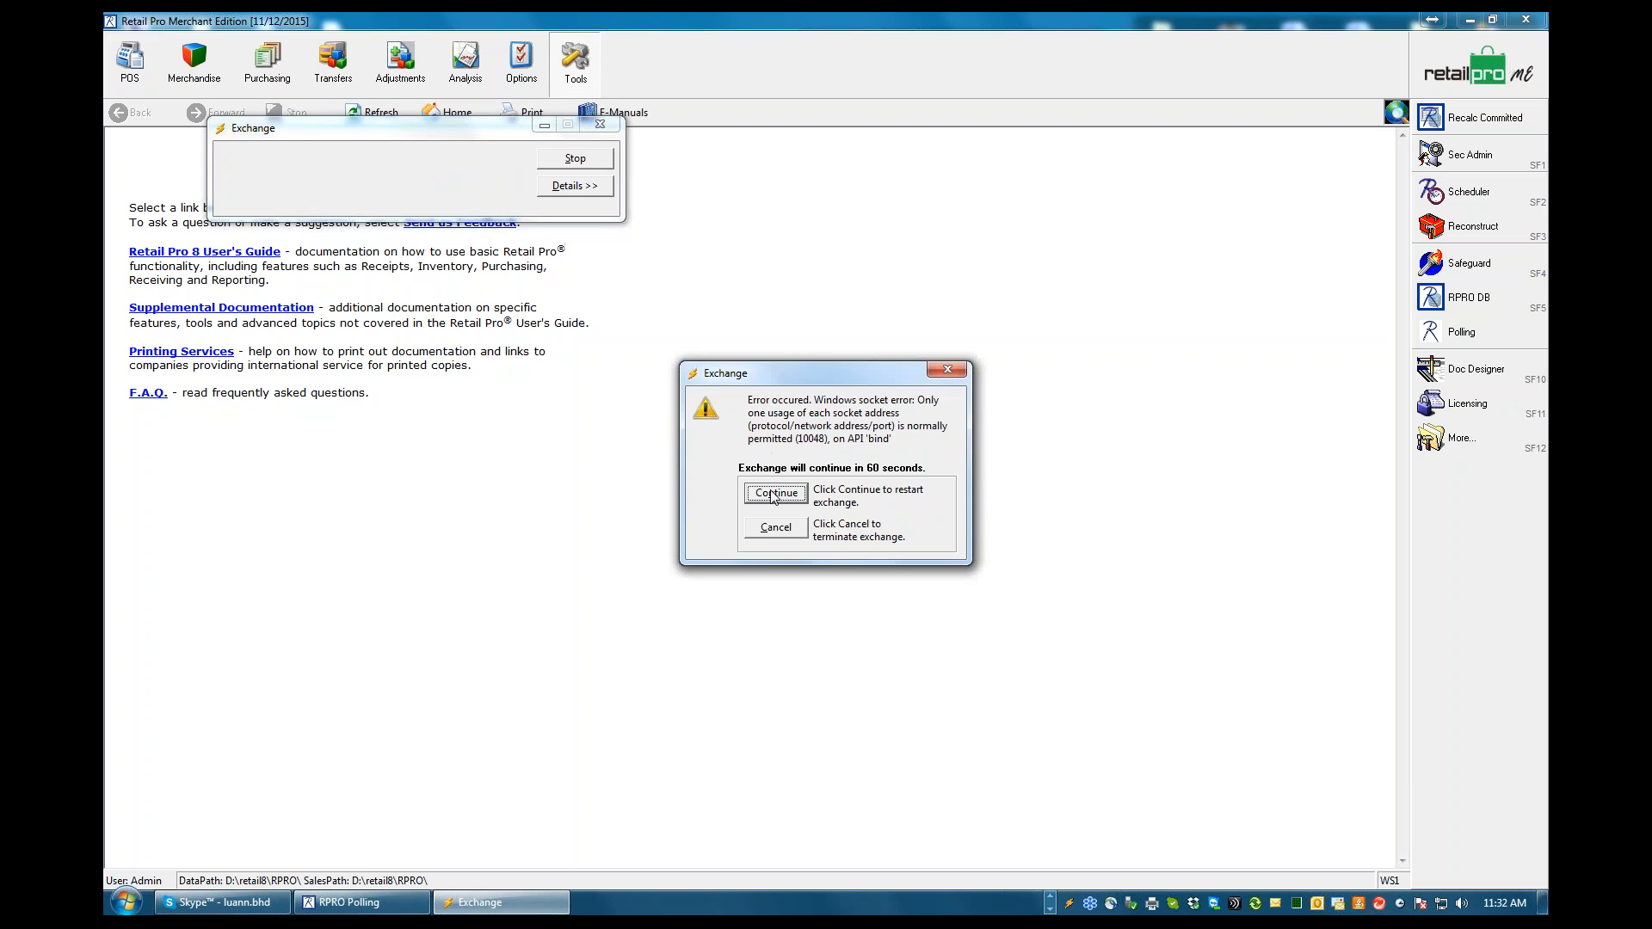
click(775, 527)
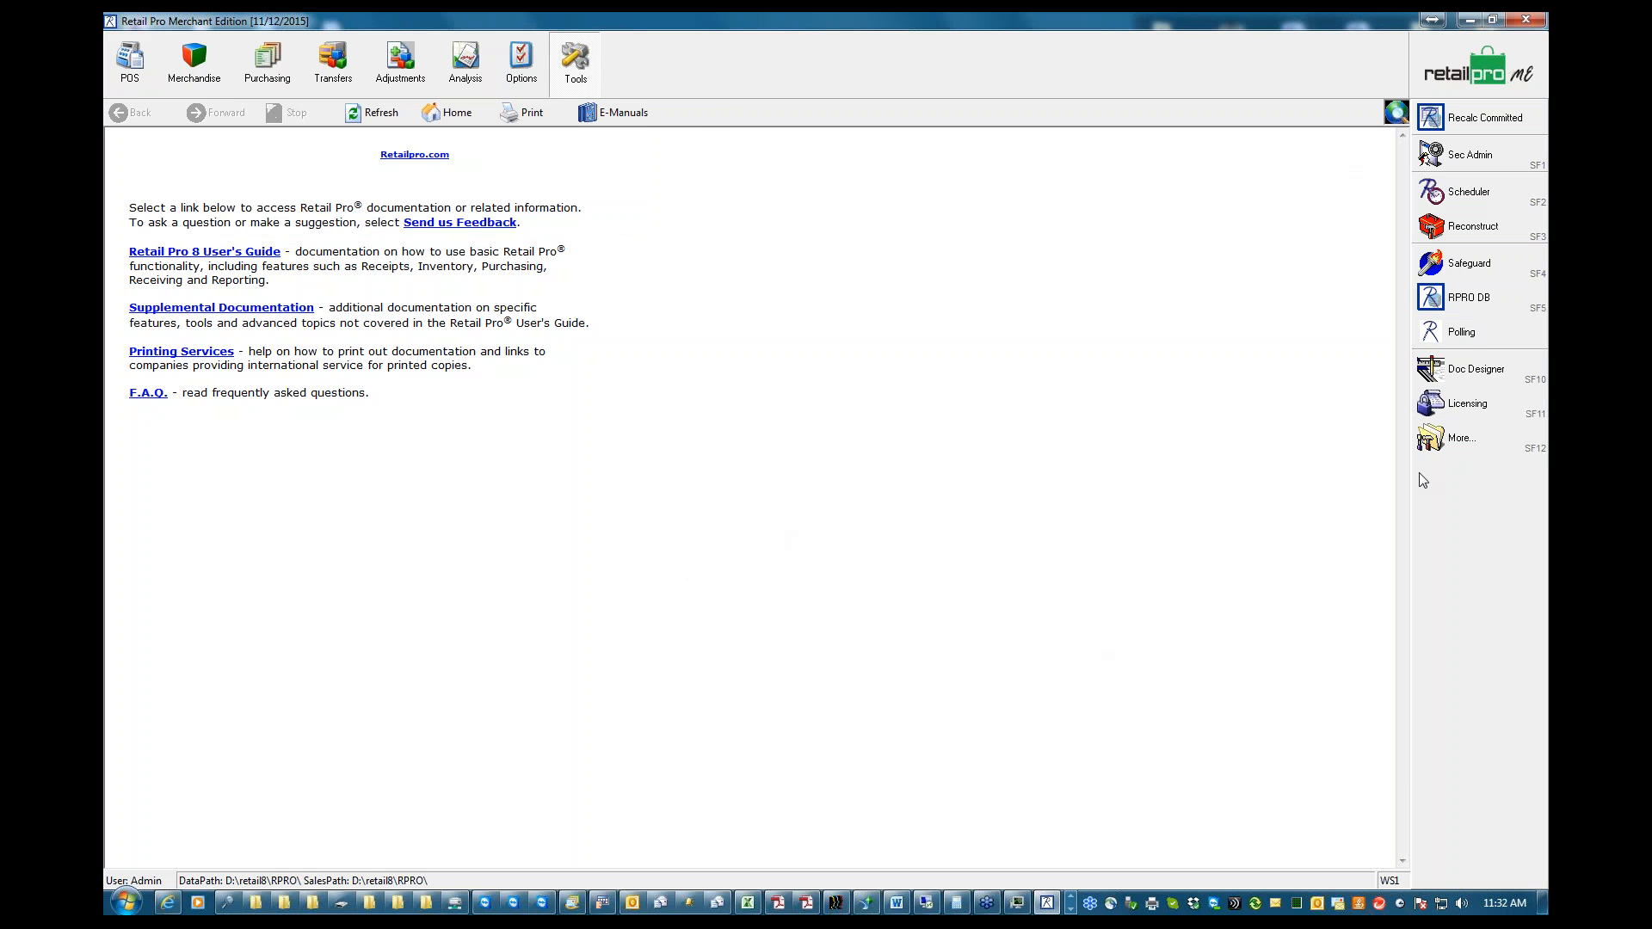
click(1071, 909)
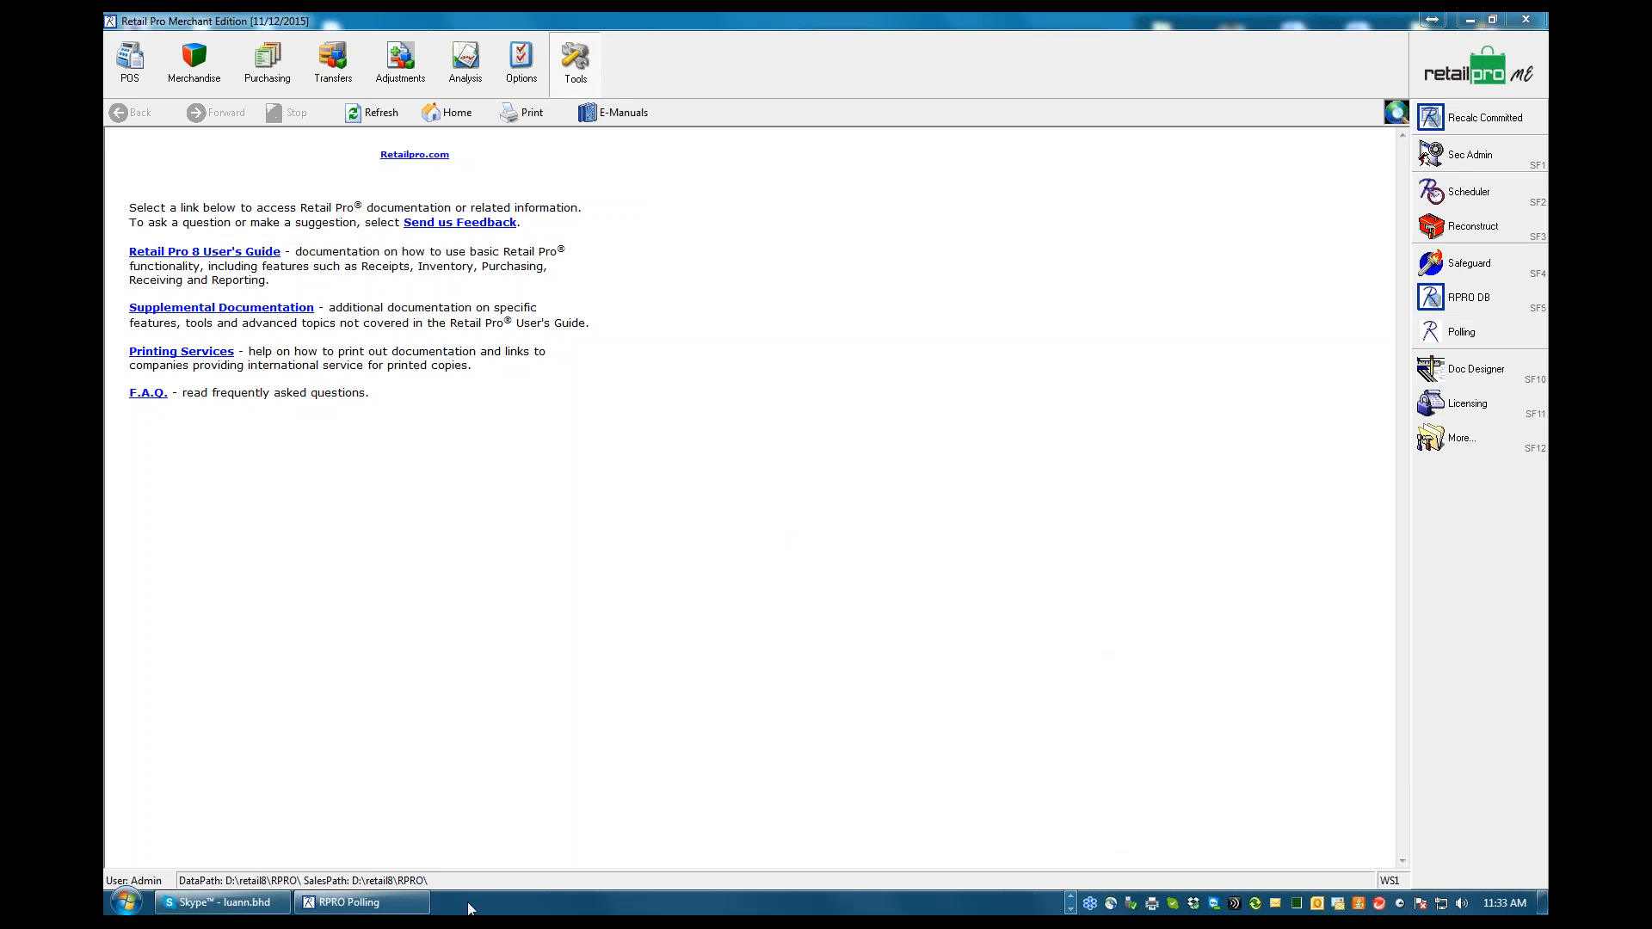
click(361, 902)
Set the polling type of station Remote 001A to Internet and save the station
click(366, 177)
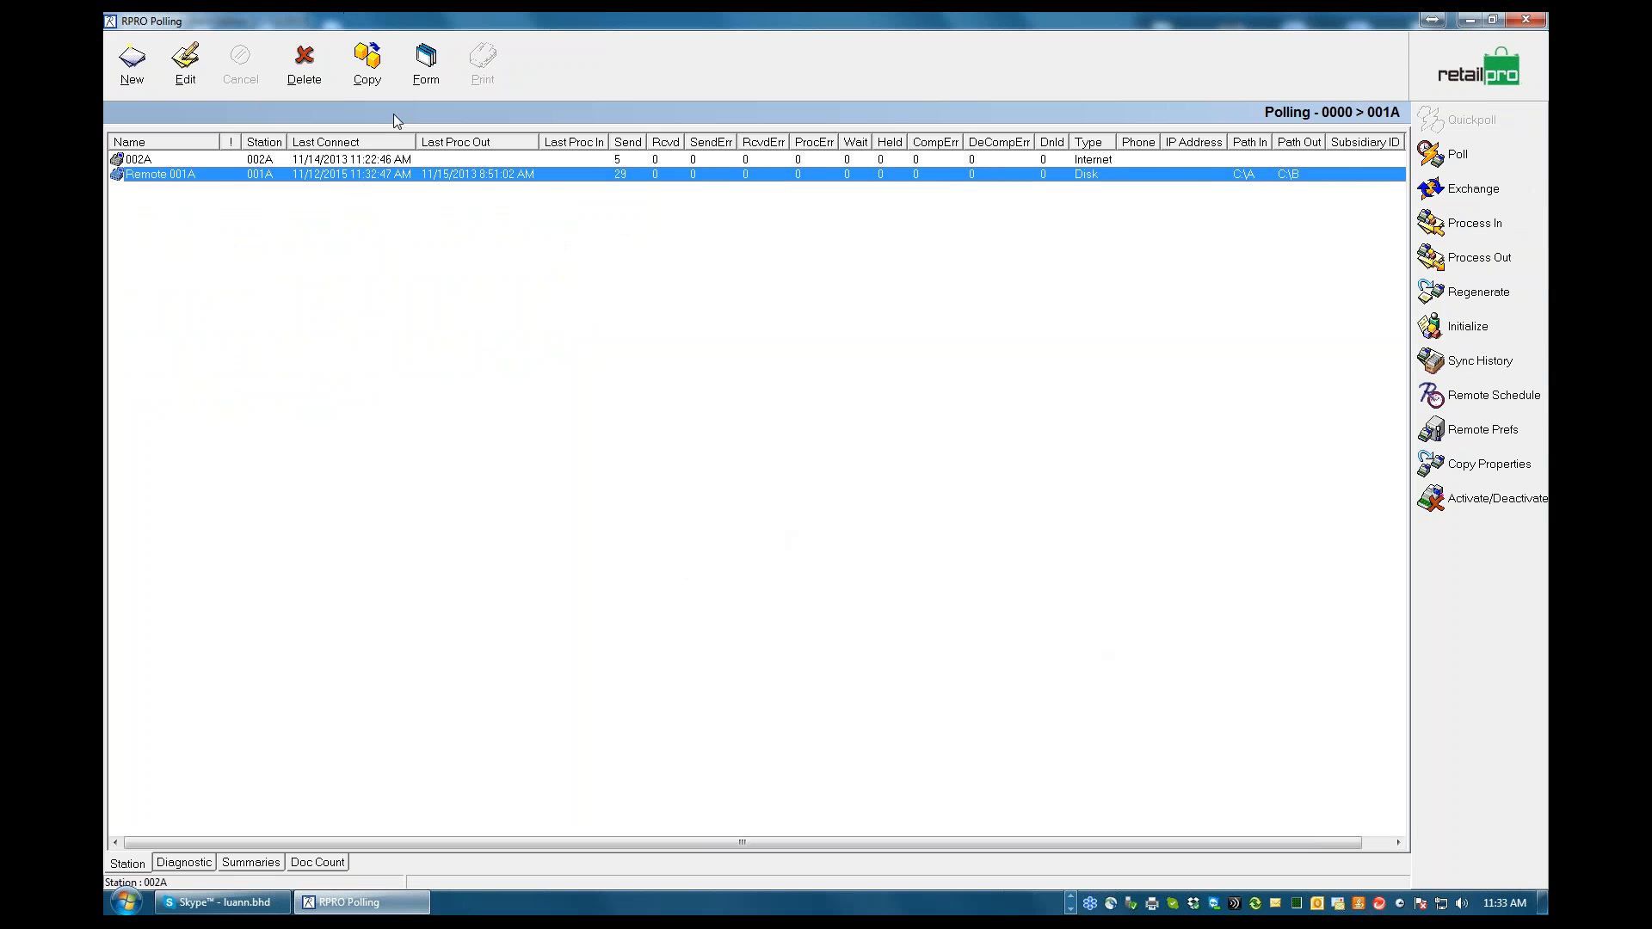
click(426, 62)
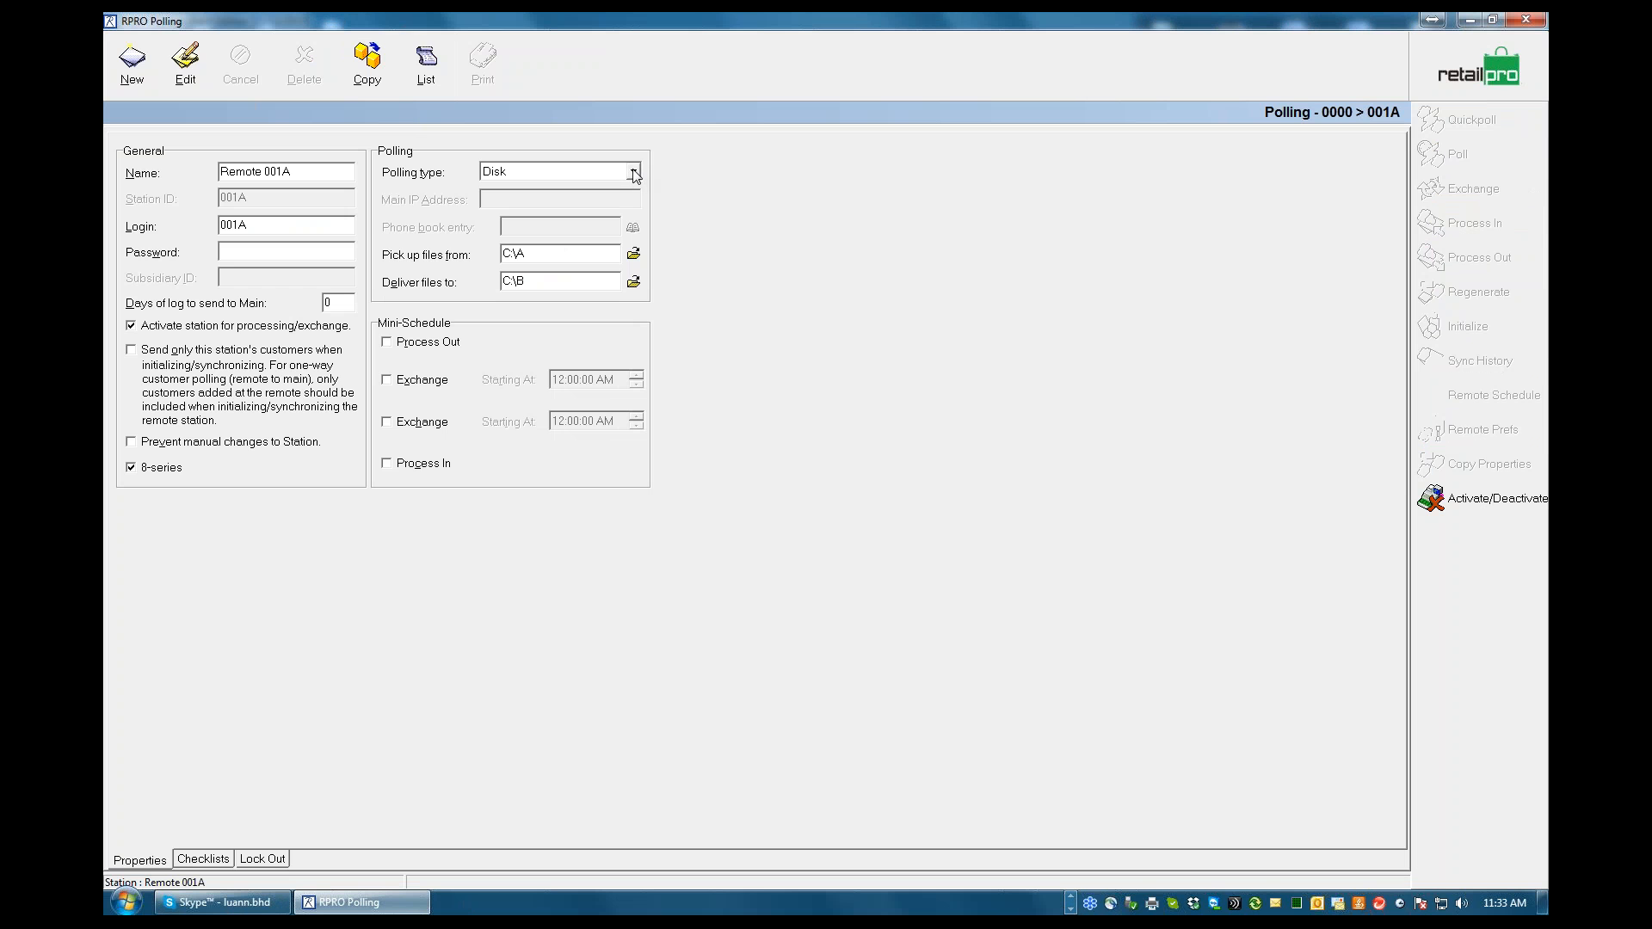
click(185, 61)
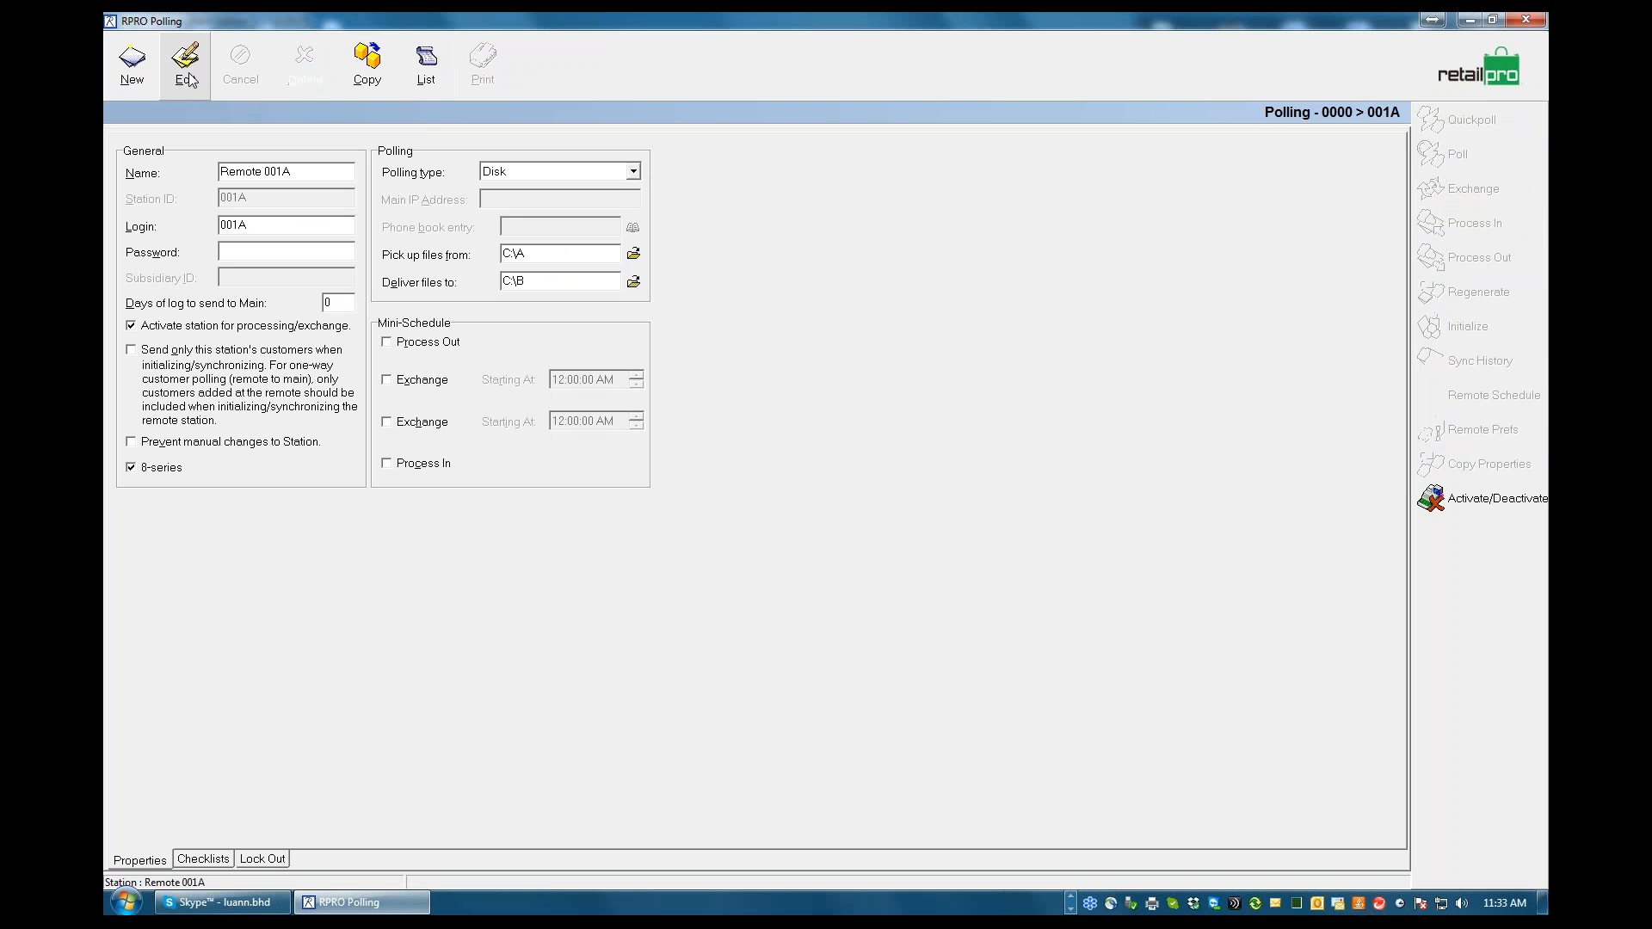
click(635, 171)
click(512, 220)
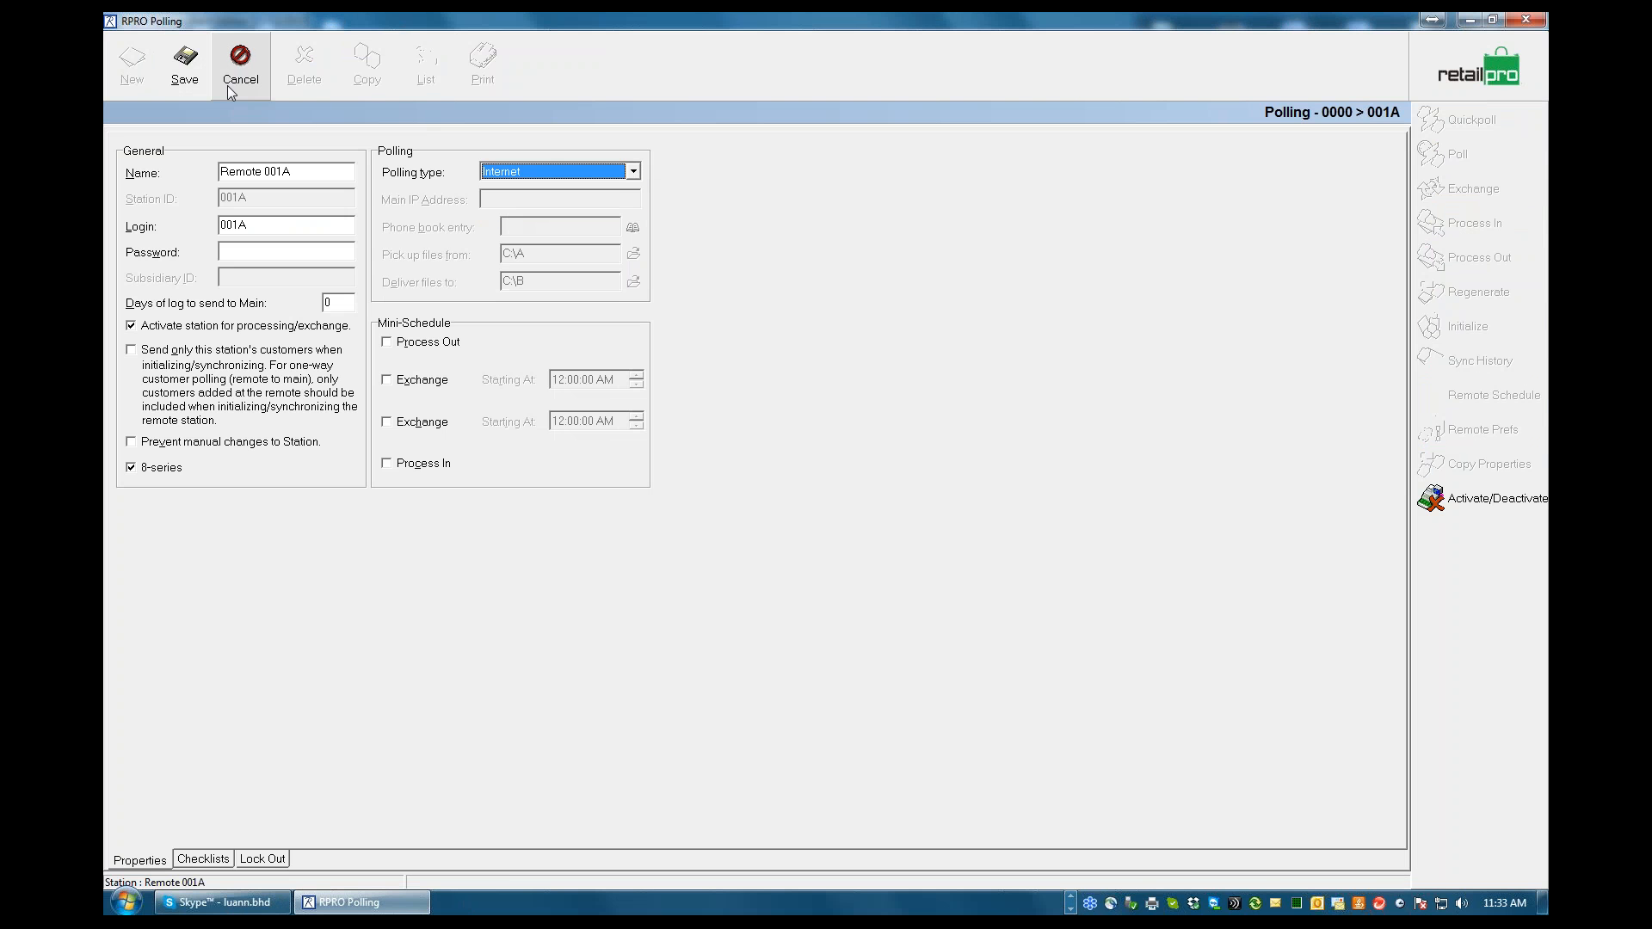
click(184, 62)
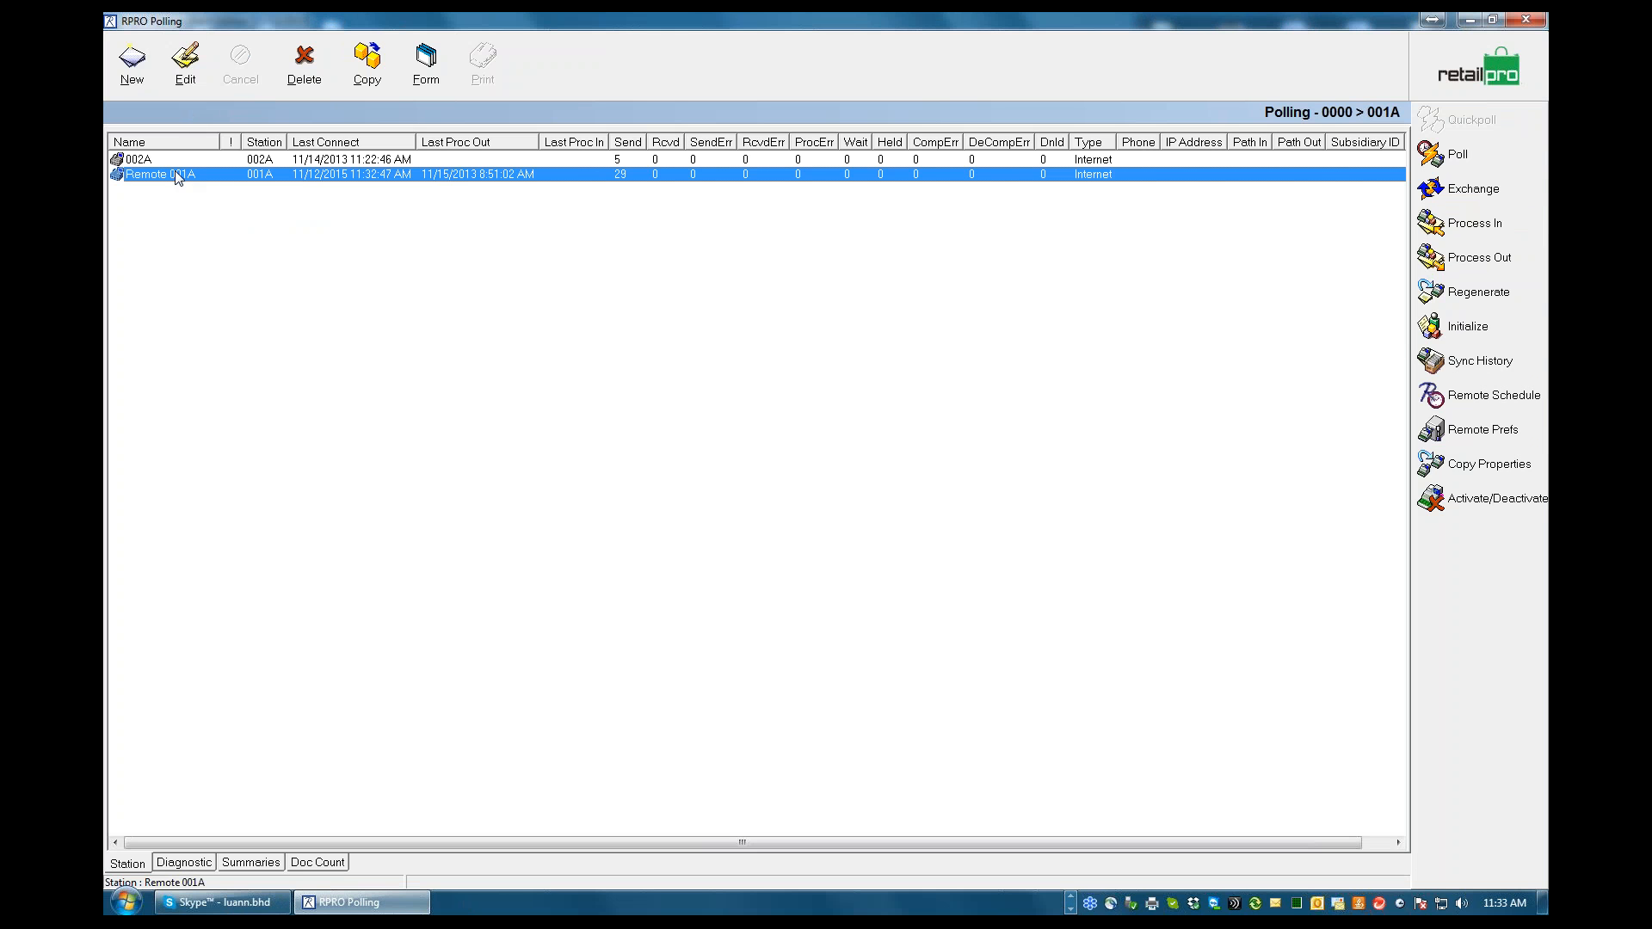
Start an Exchange from station Remote 001A that runs indefinitely, with corporate mode off
right_click(272, 170)
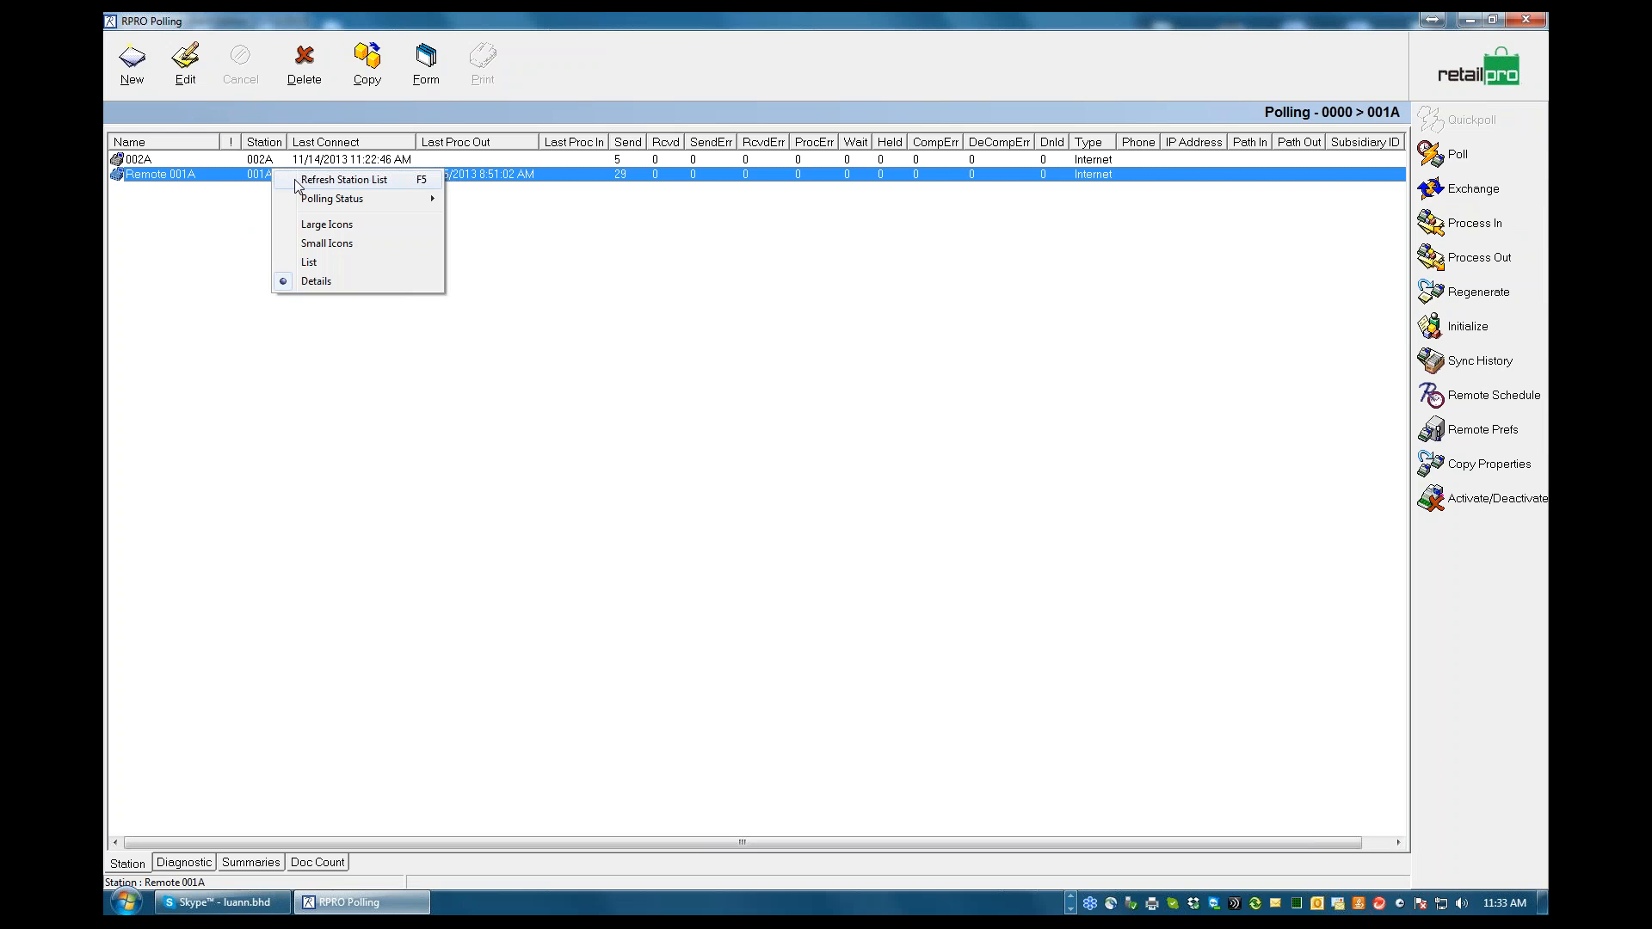
click(244, 179)
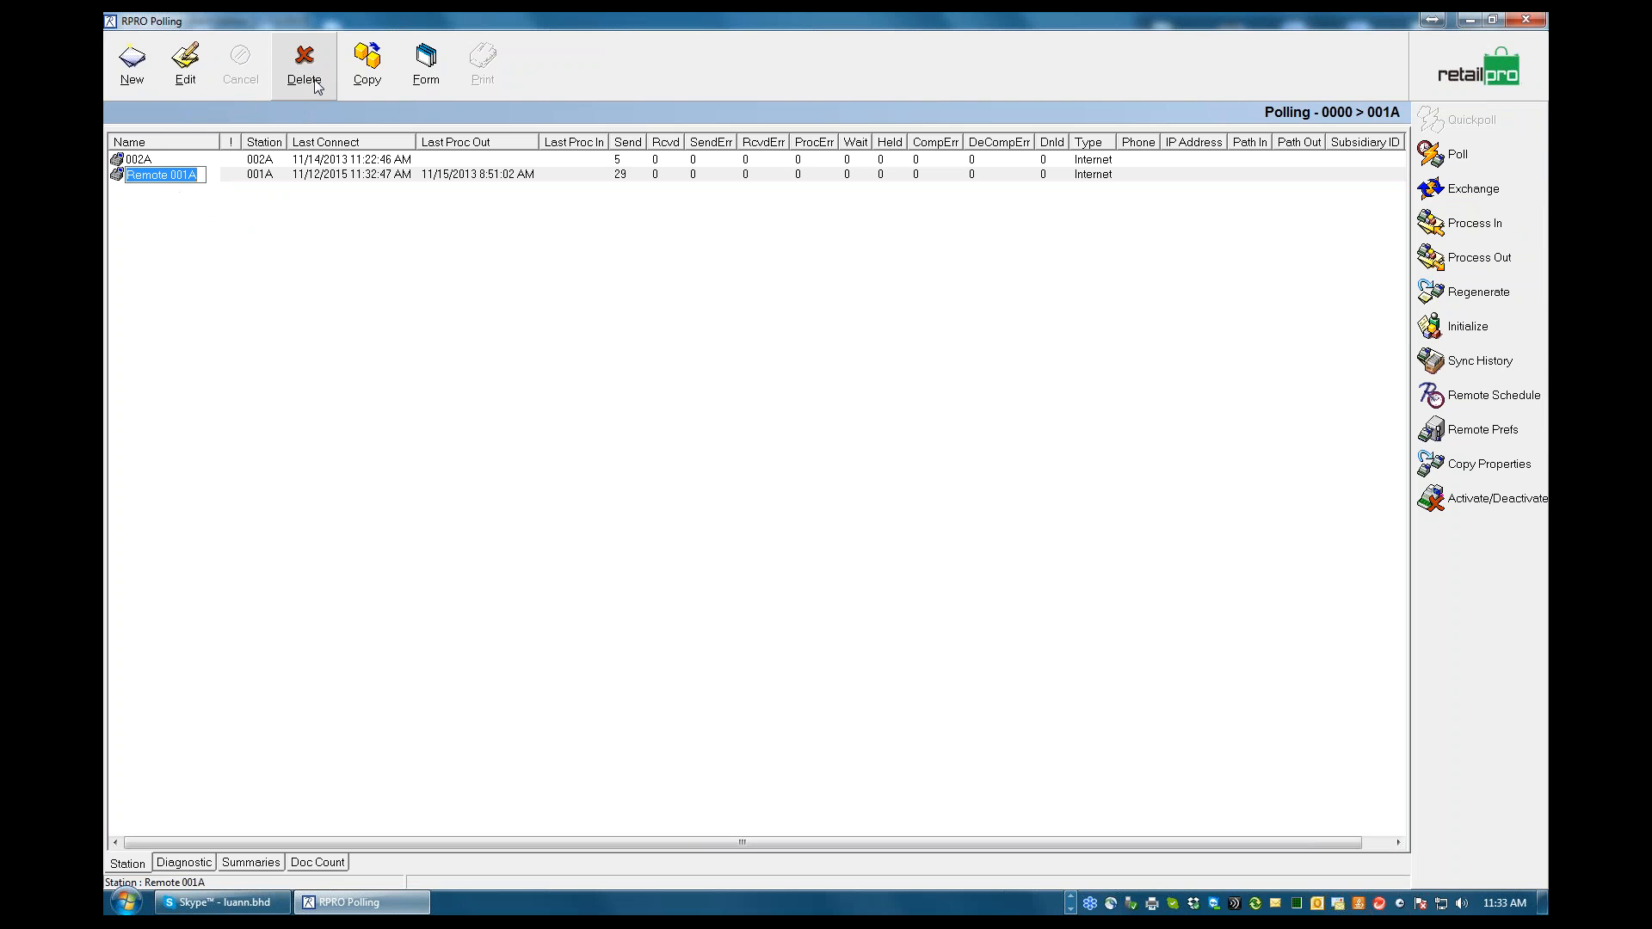
click(1463, 191)
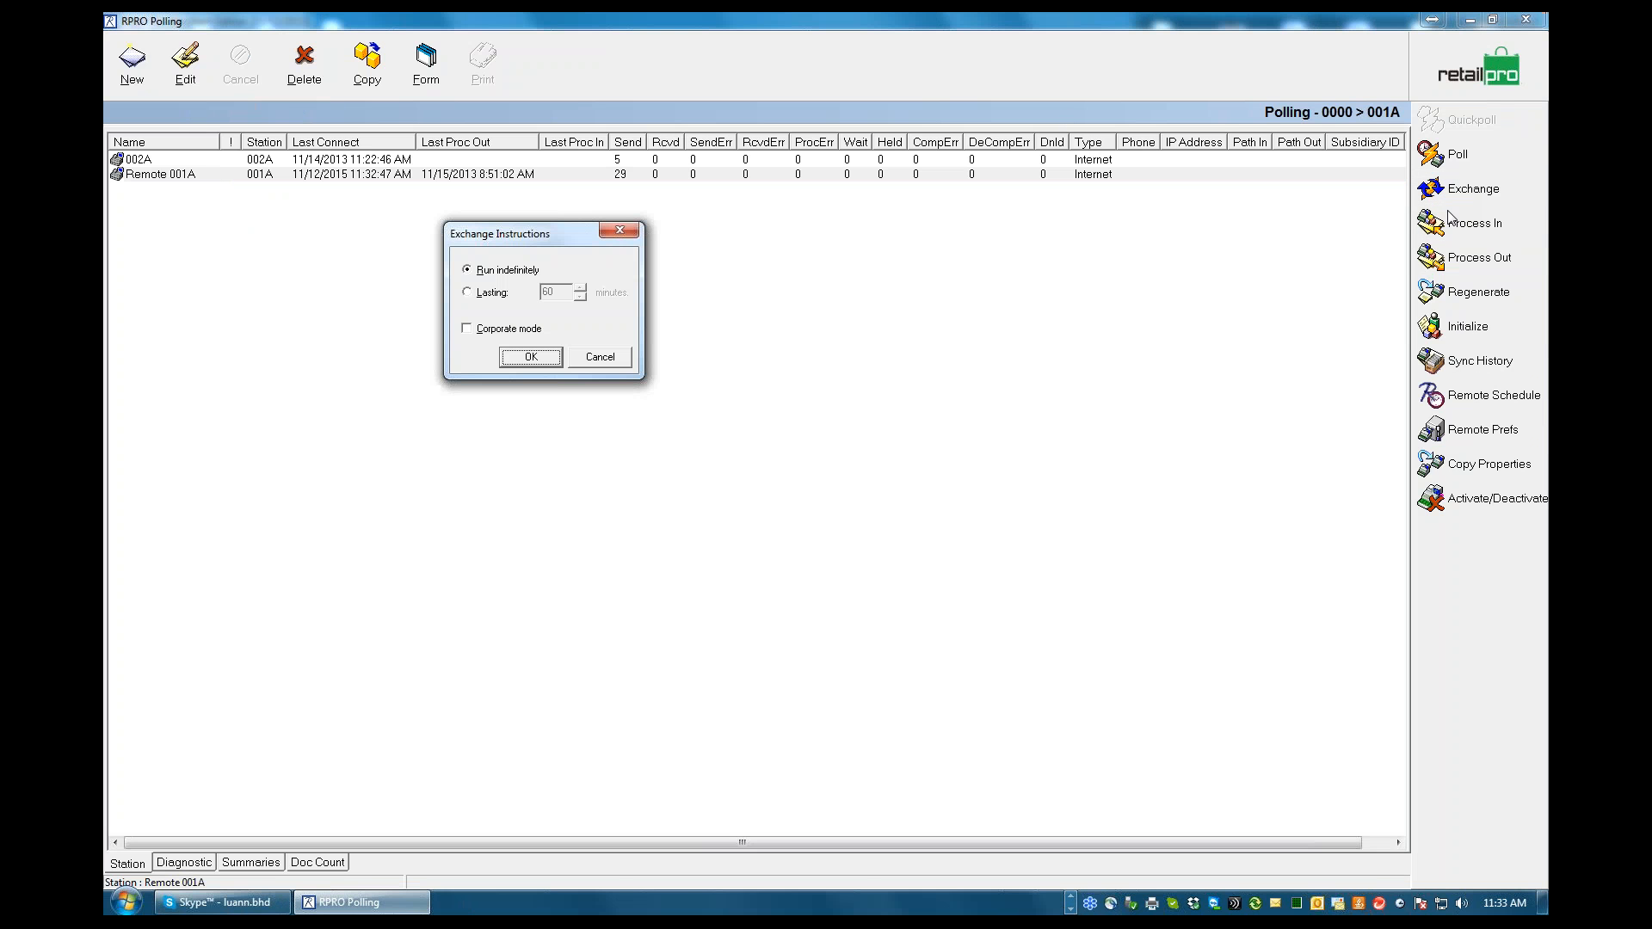
click(529, 360)
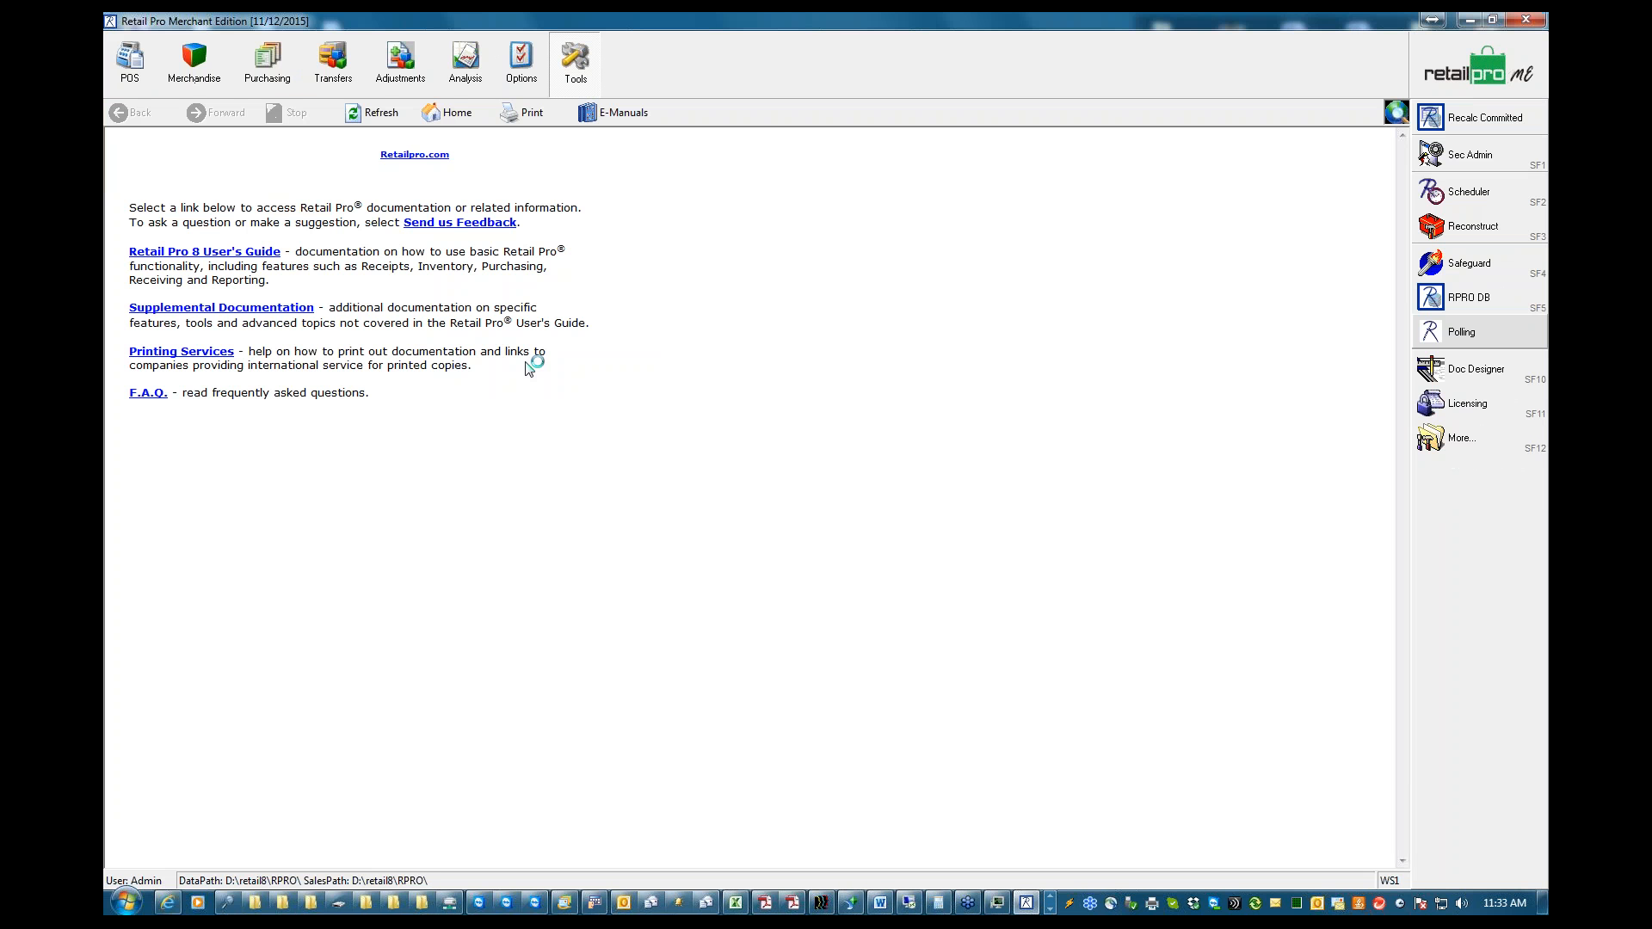
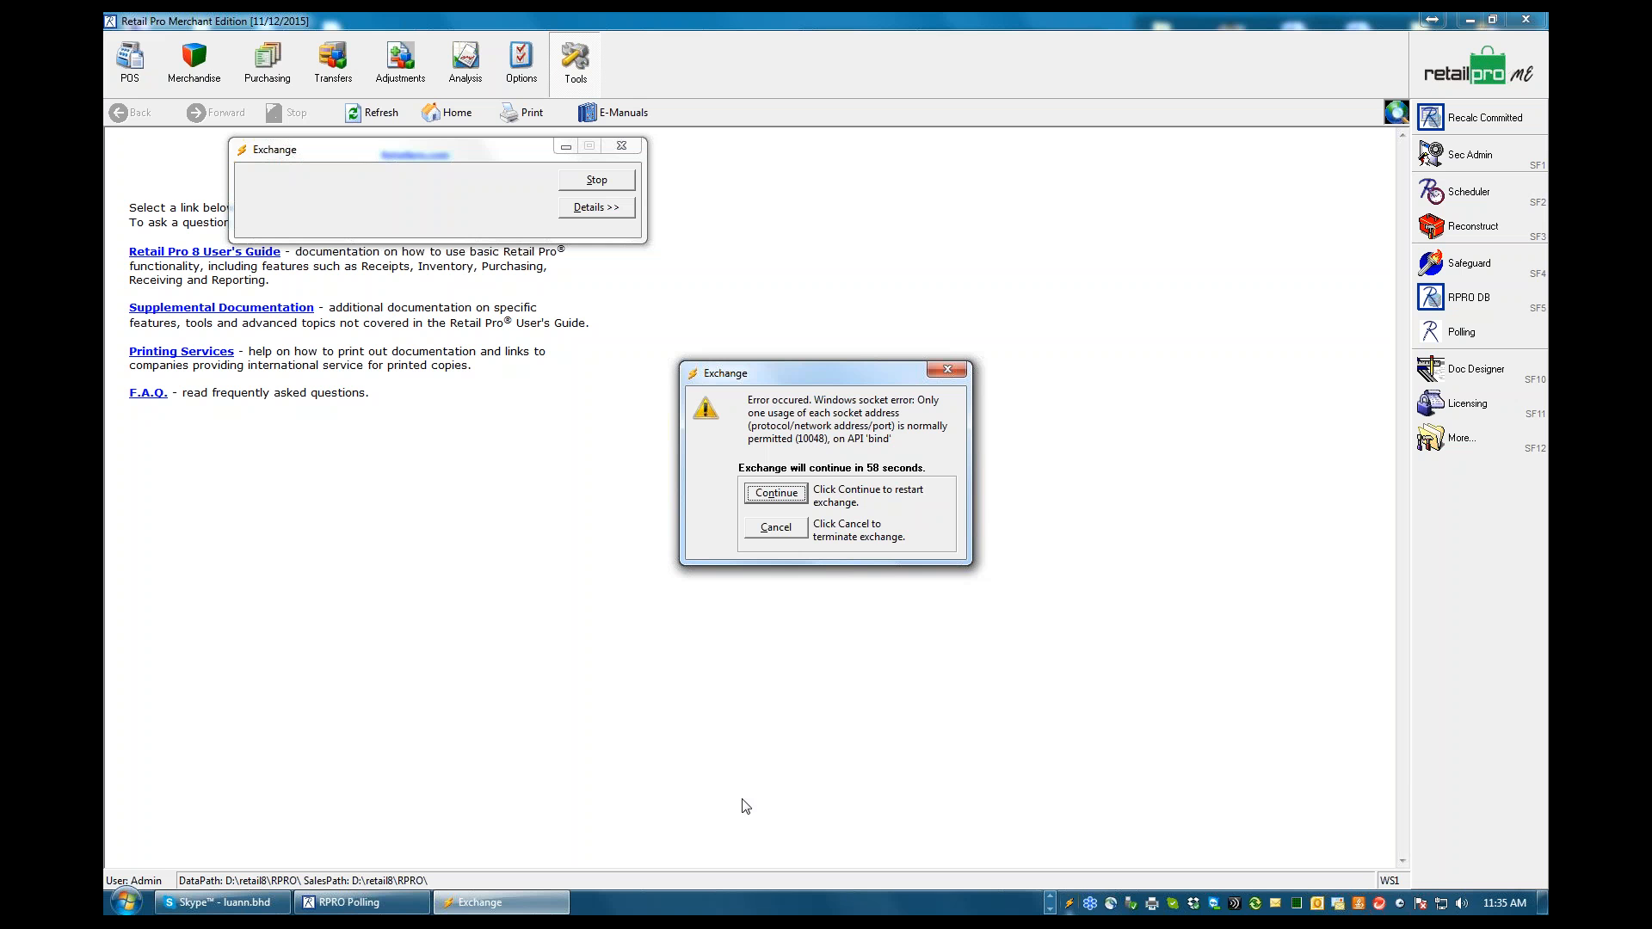
Terminate the Exchange instead of restarting it, and return to the RPRO Polling window
click(785, 528)
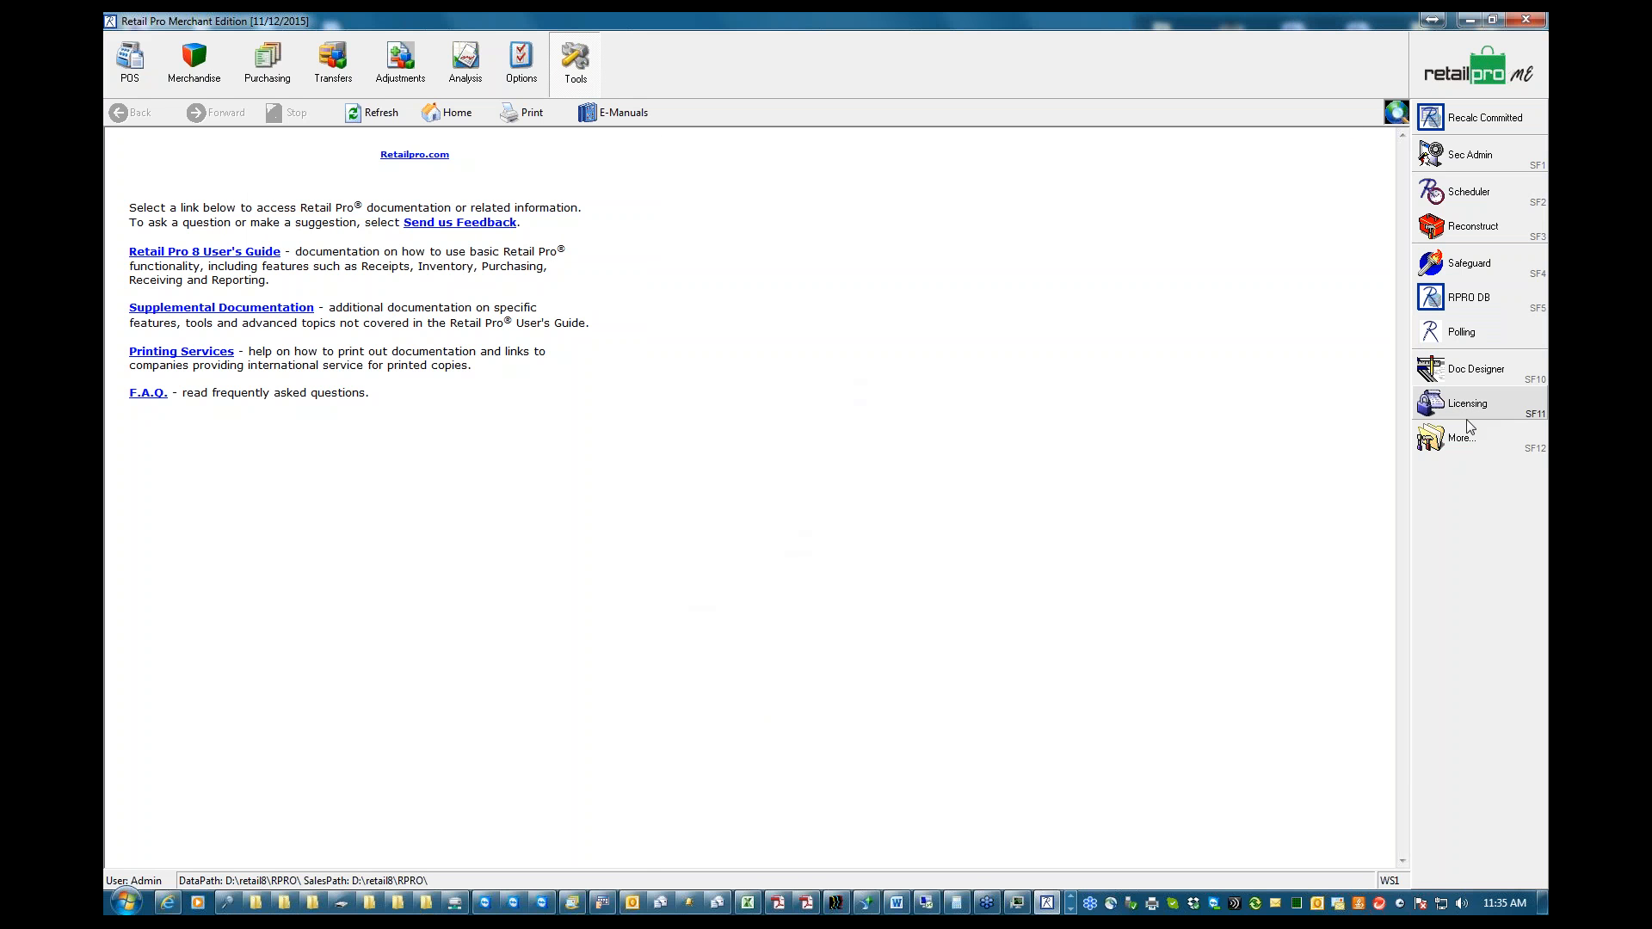
click(1070, 910)
click(341, 904)
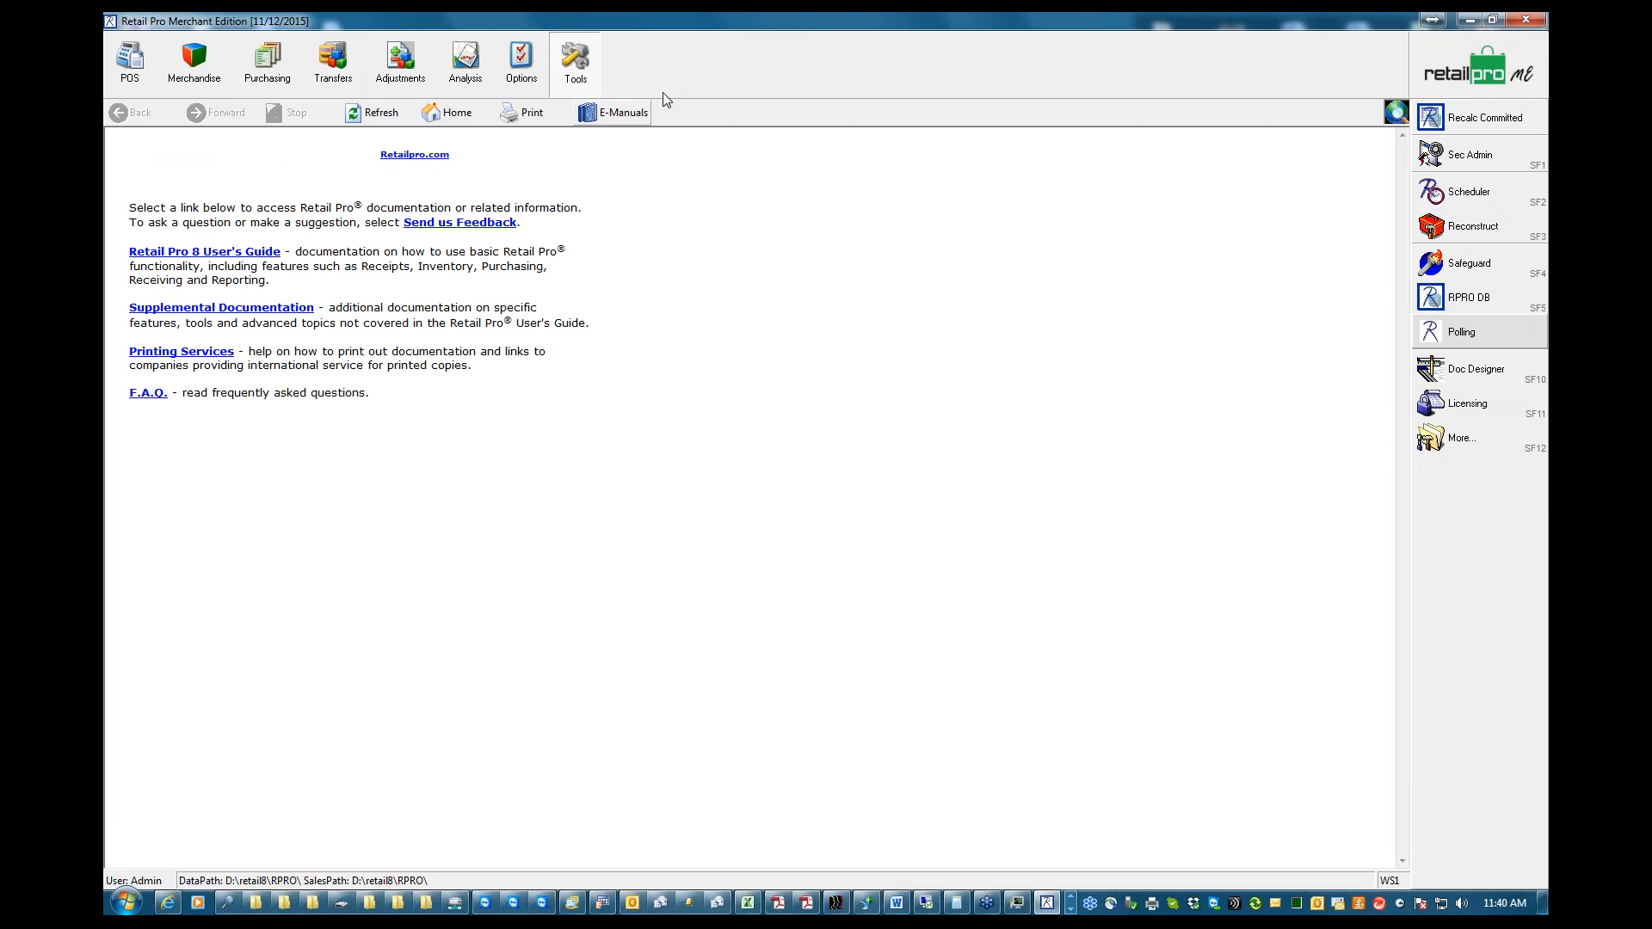
Start the Retail Pro Scheduler, show its properties window, and load the schedule file main.shd from the Sched folder
click(1471, 196)
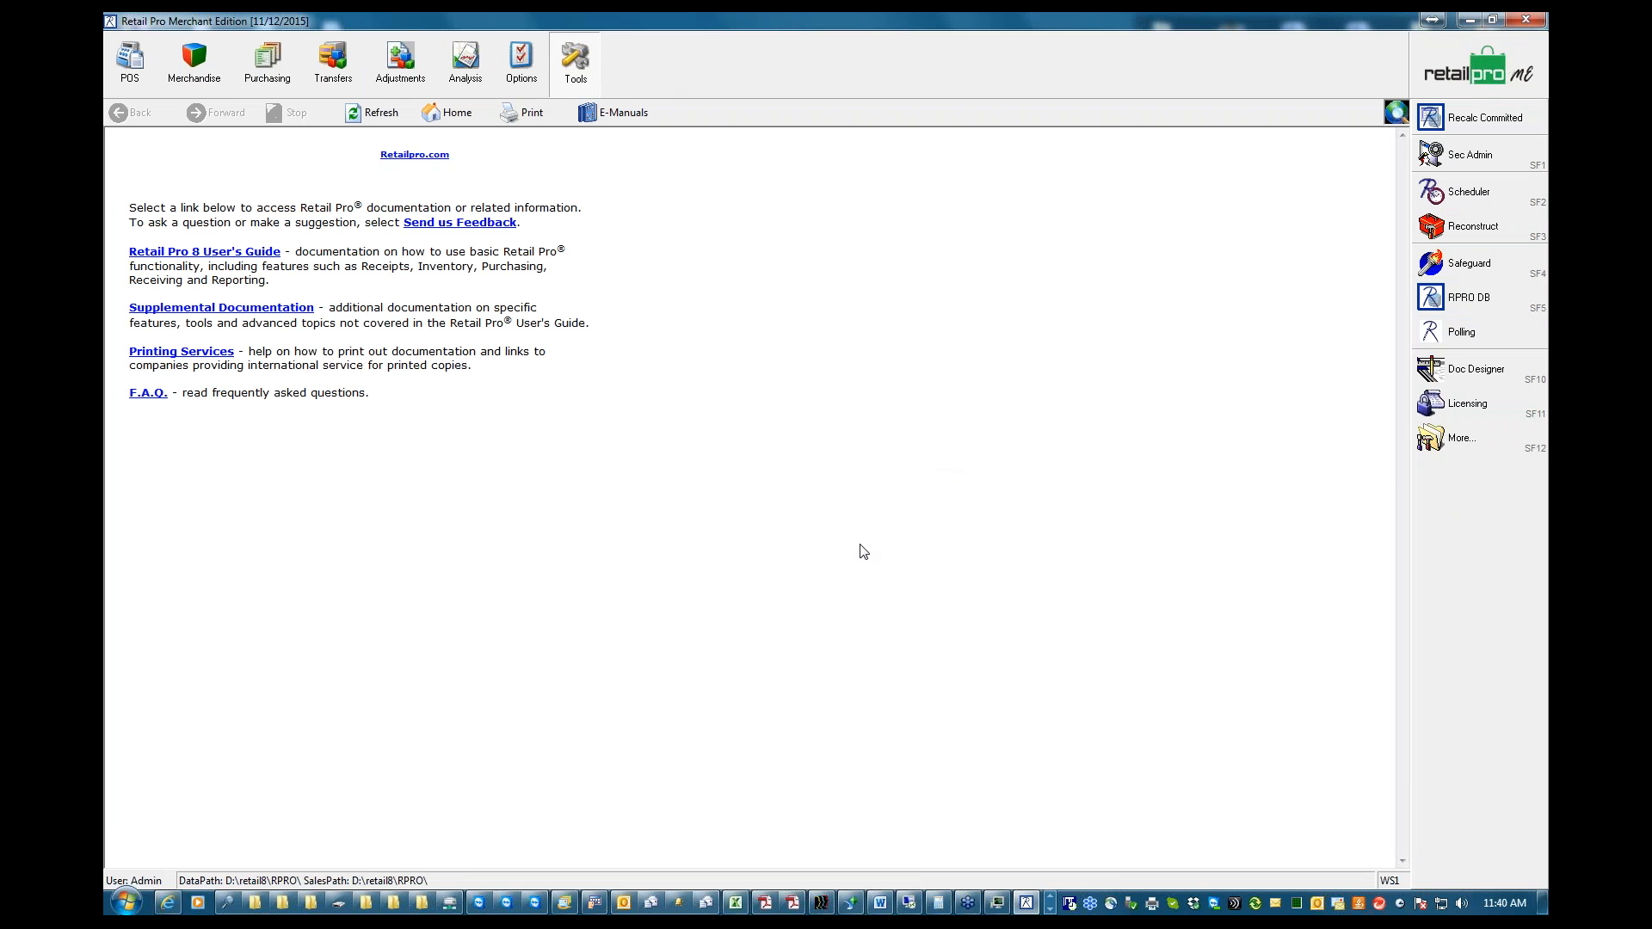
right_click(1070, 904)
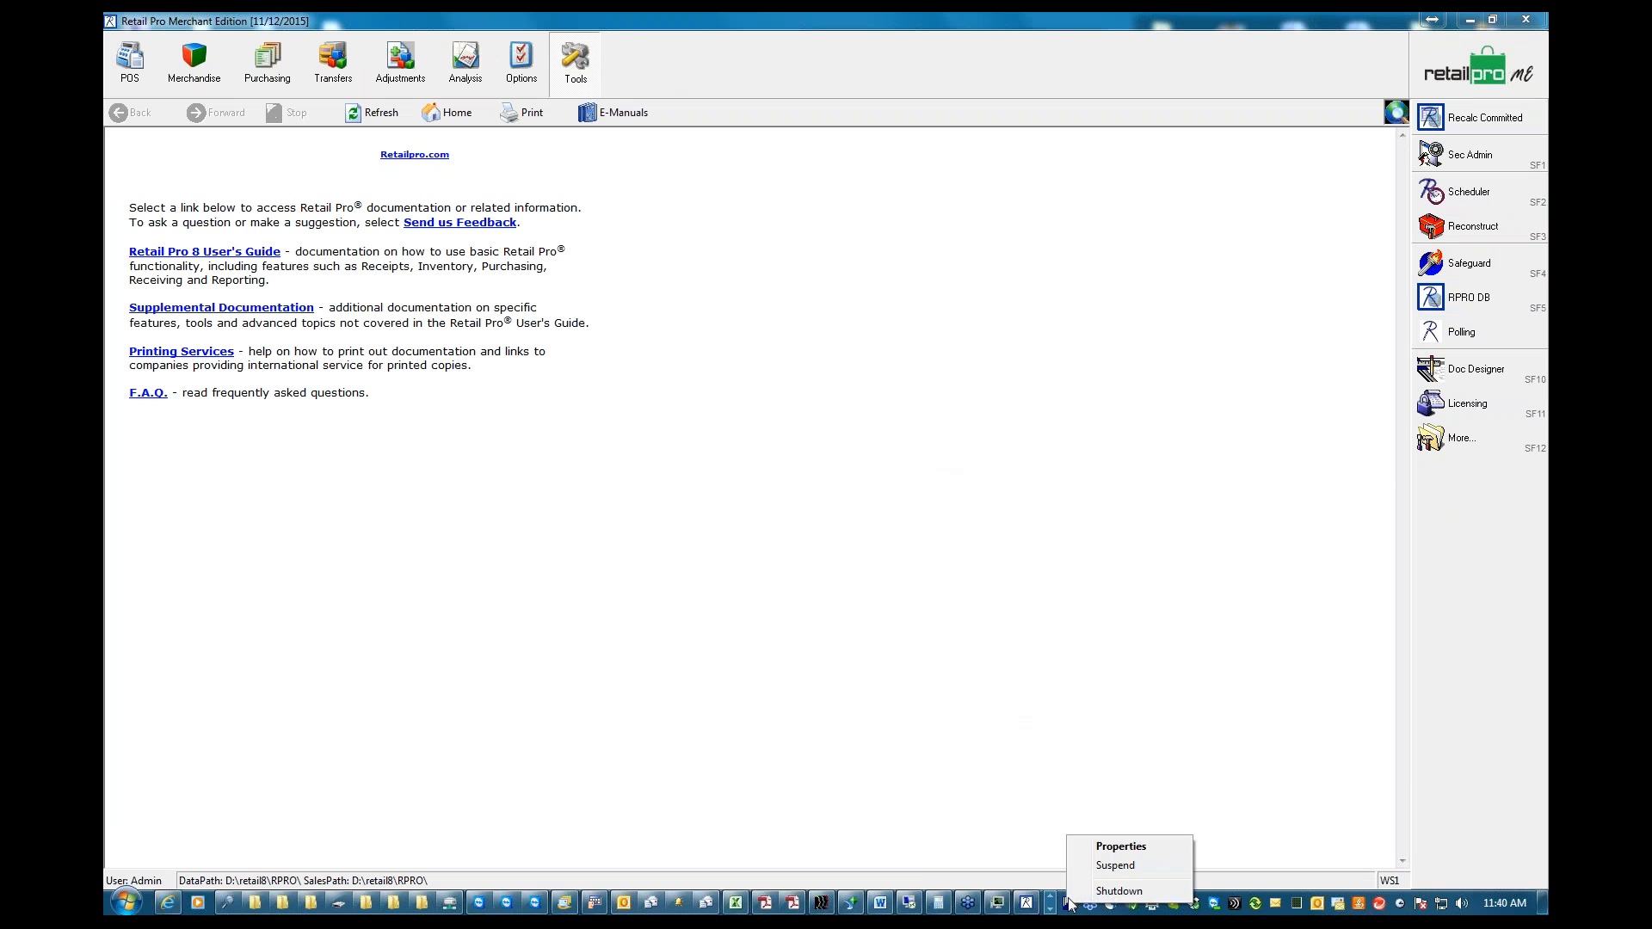
click(1097, 847)
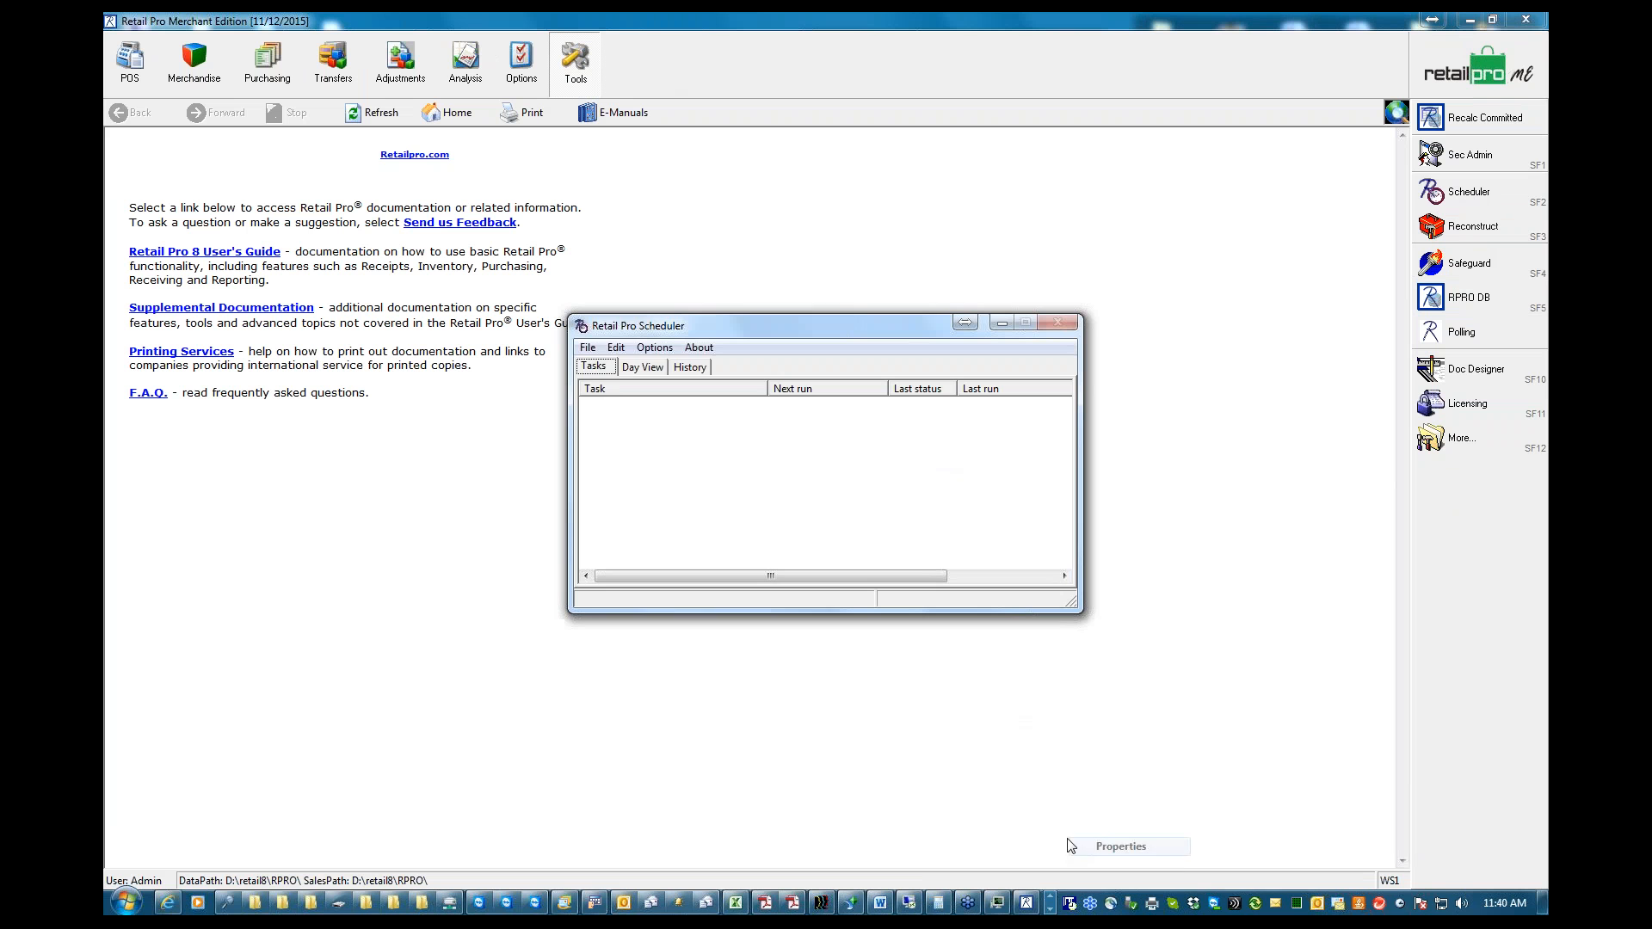
click(588, 348)
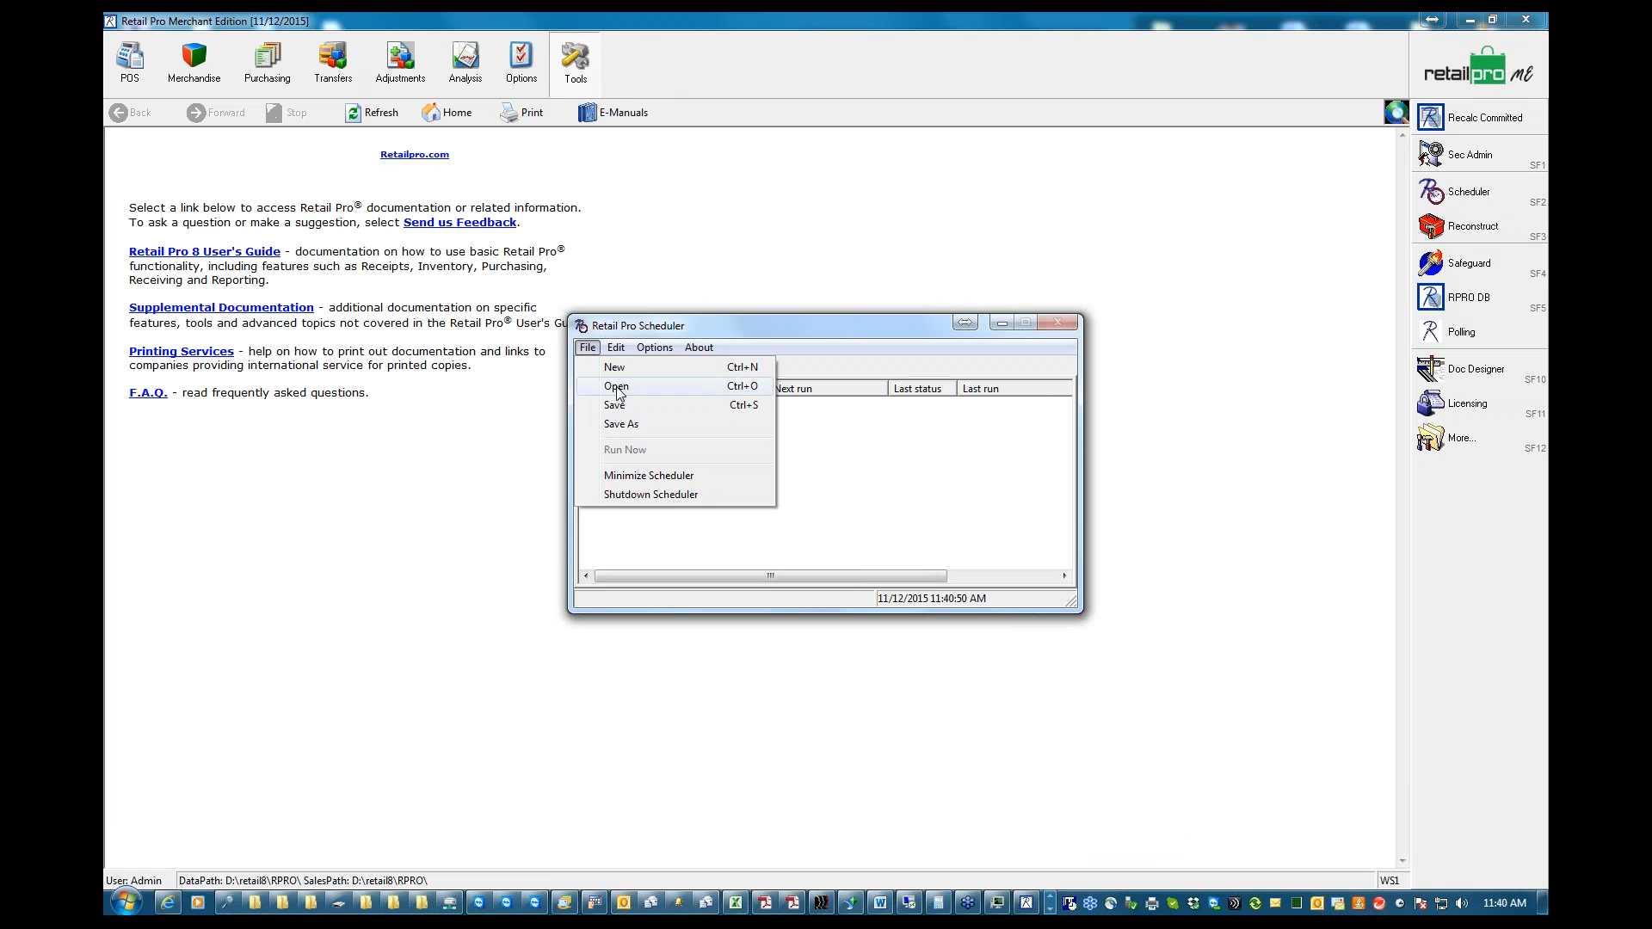
click(621, 386)
click(718, 321)
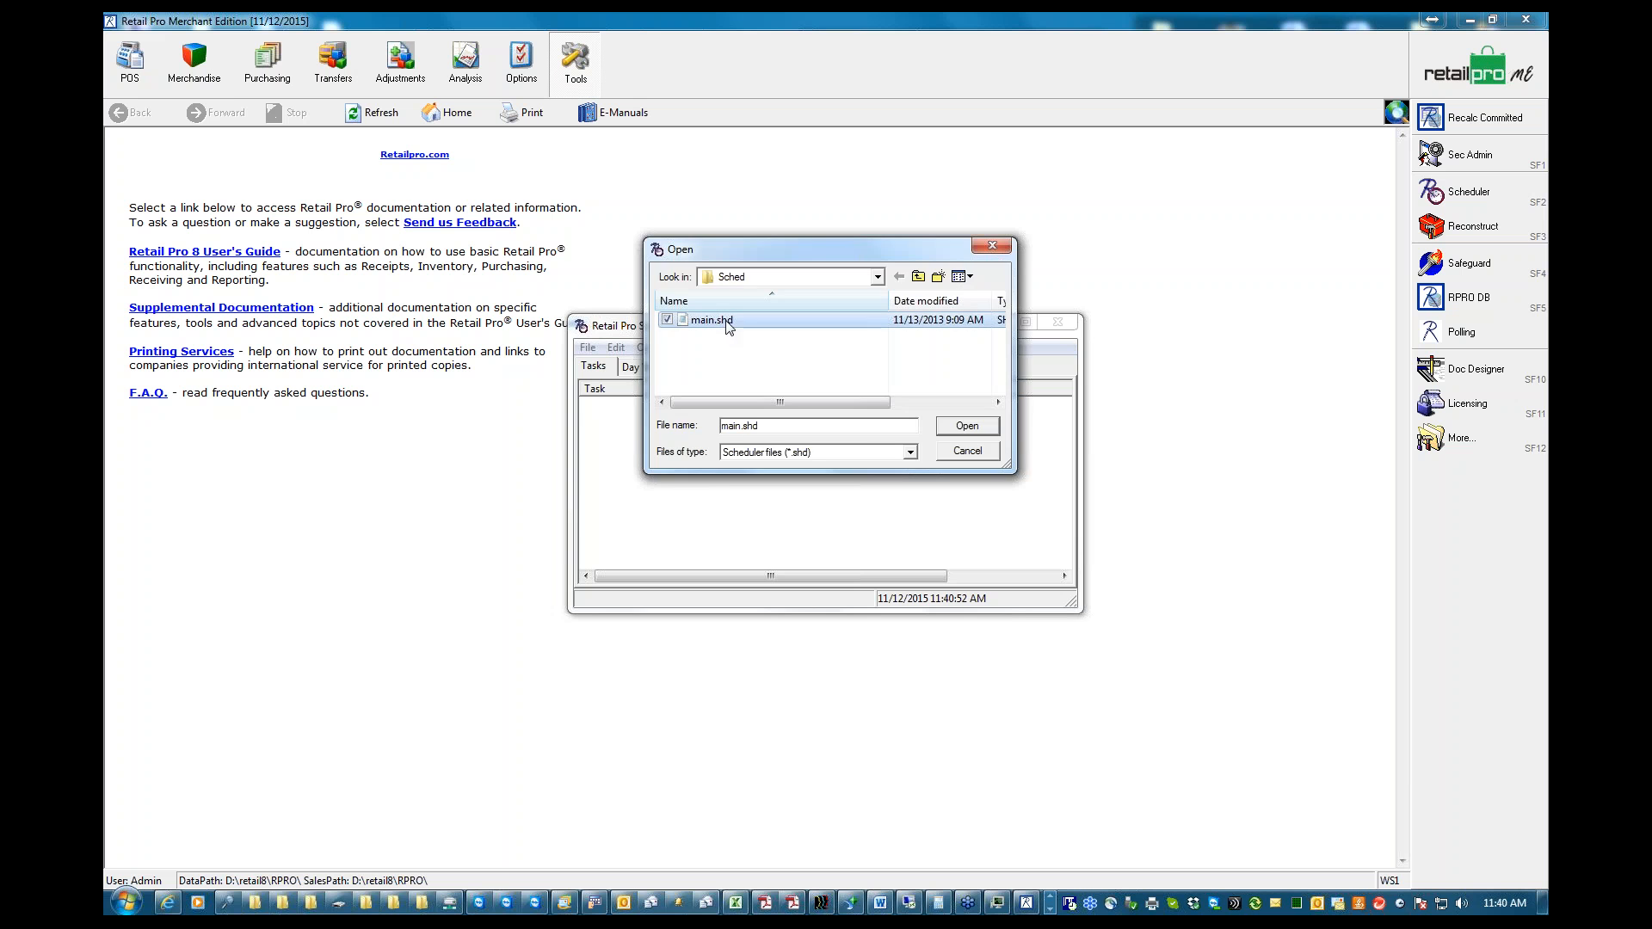
click(966, 427)
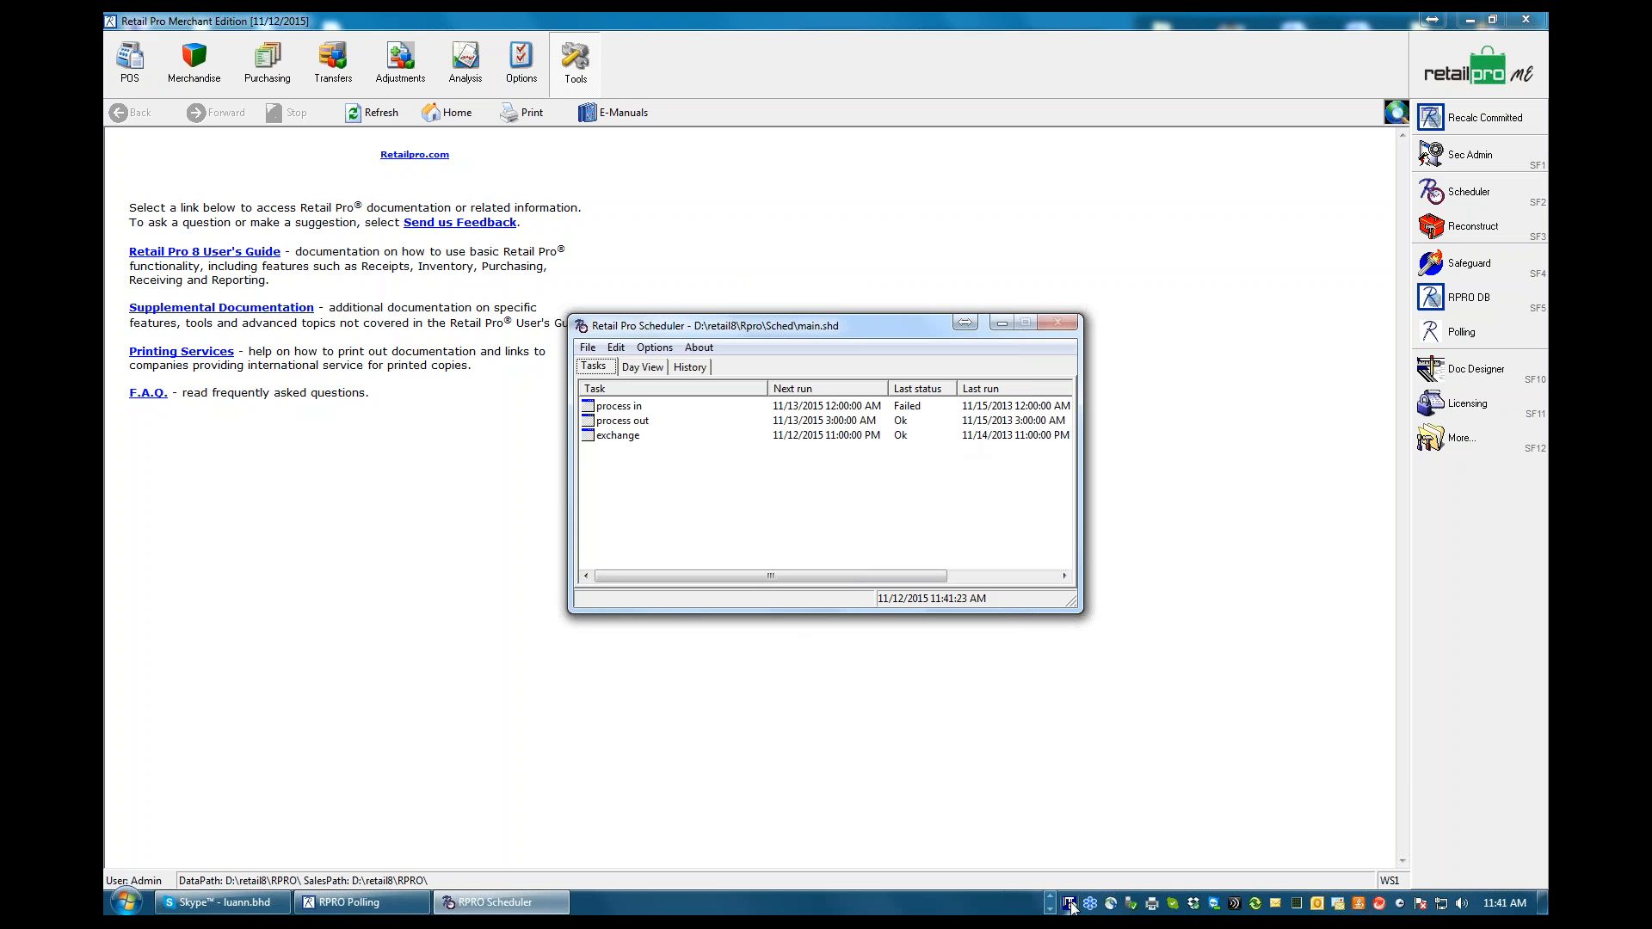
Review the general and schedule properties of the exchange task, and close them
right_click(613, 437)
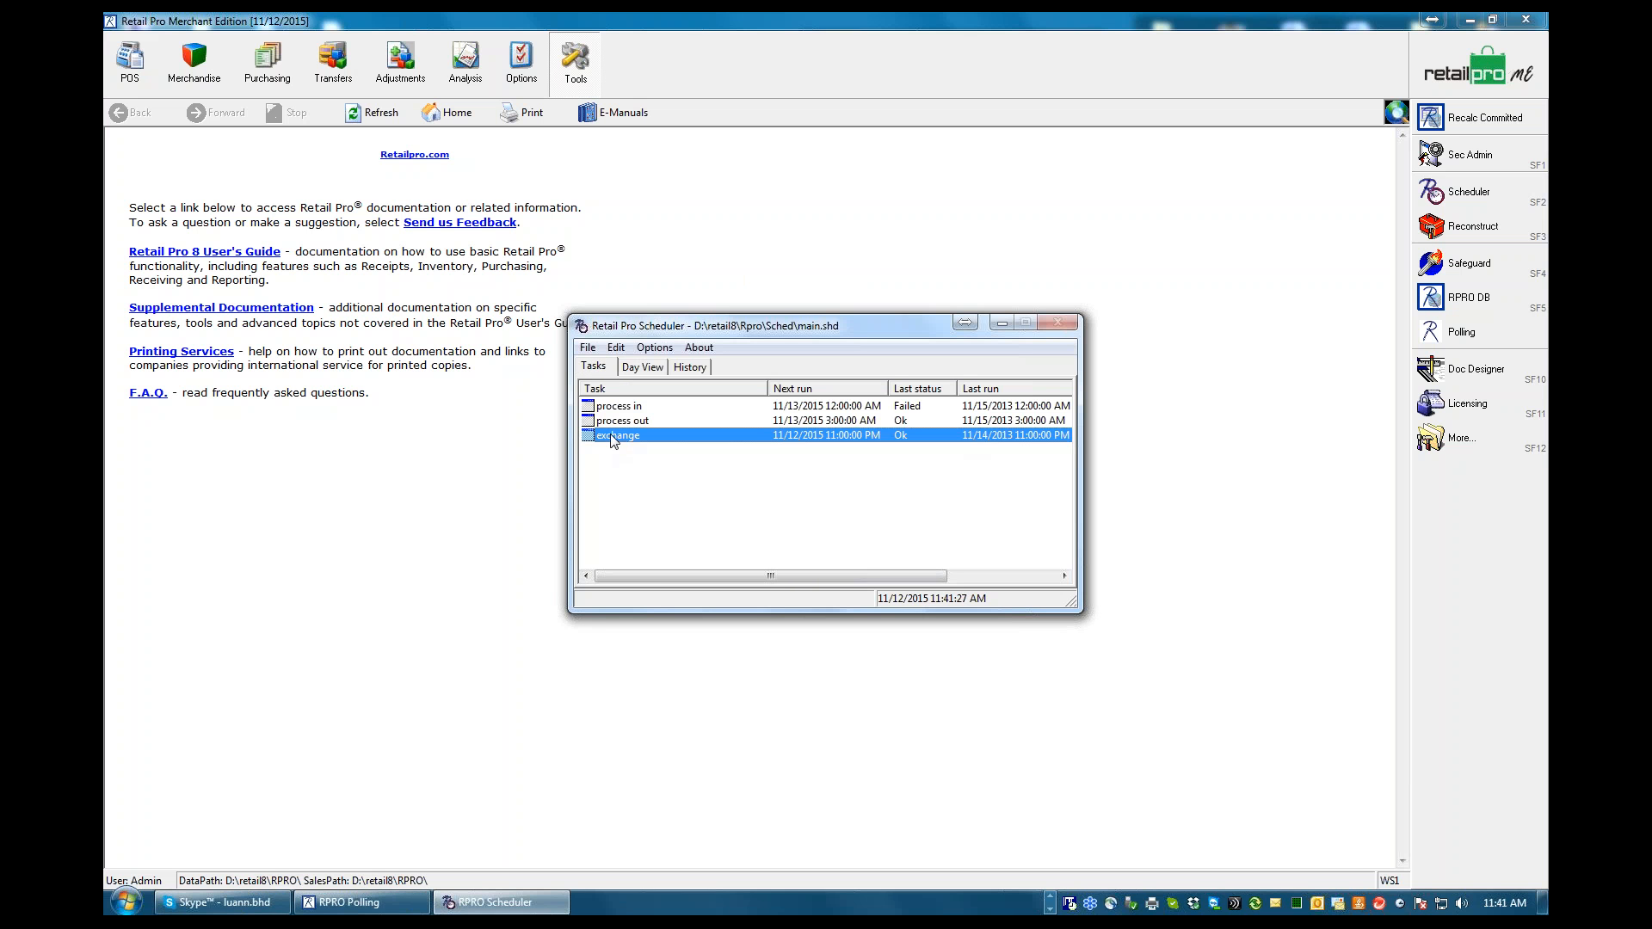
click(656, 448)
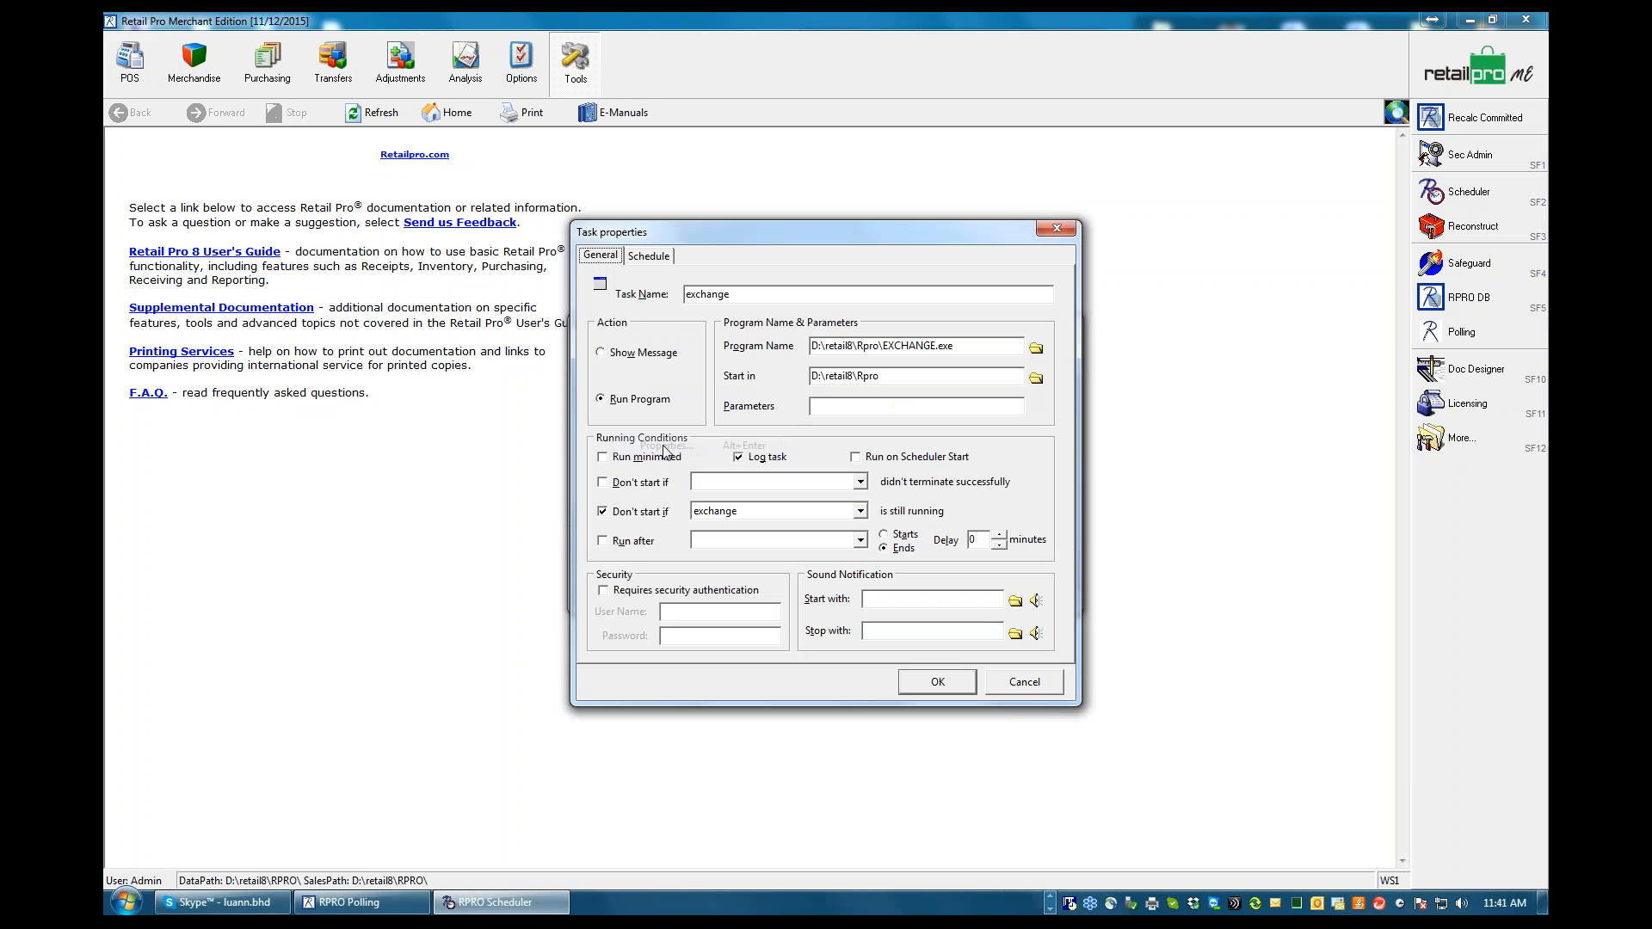
click(648, 255)
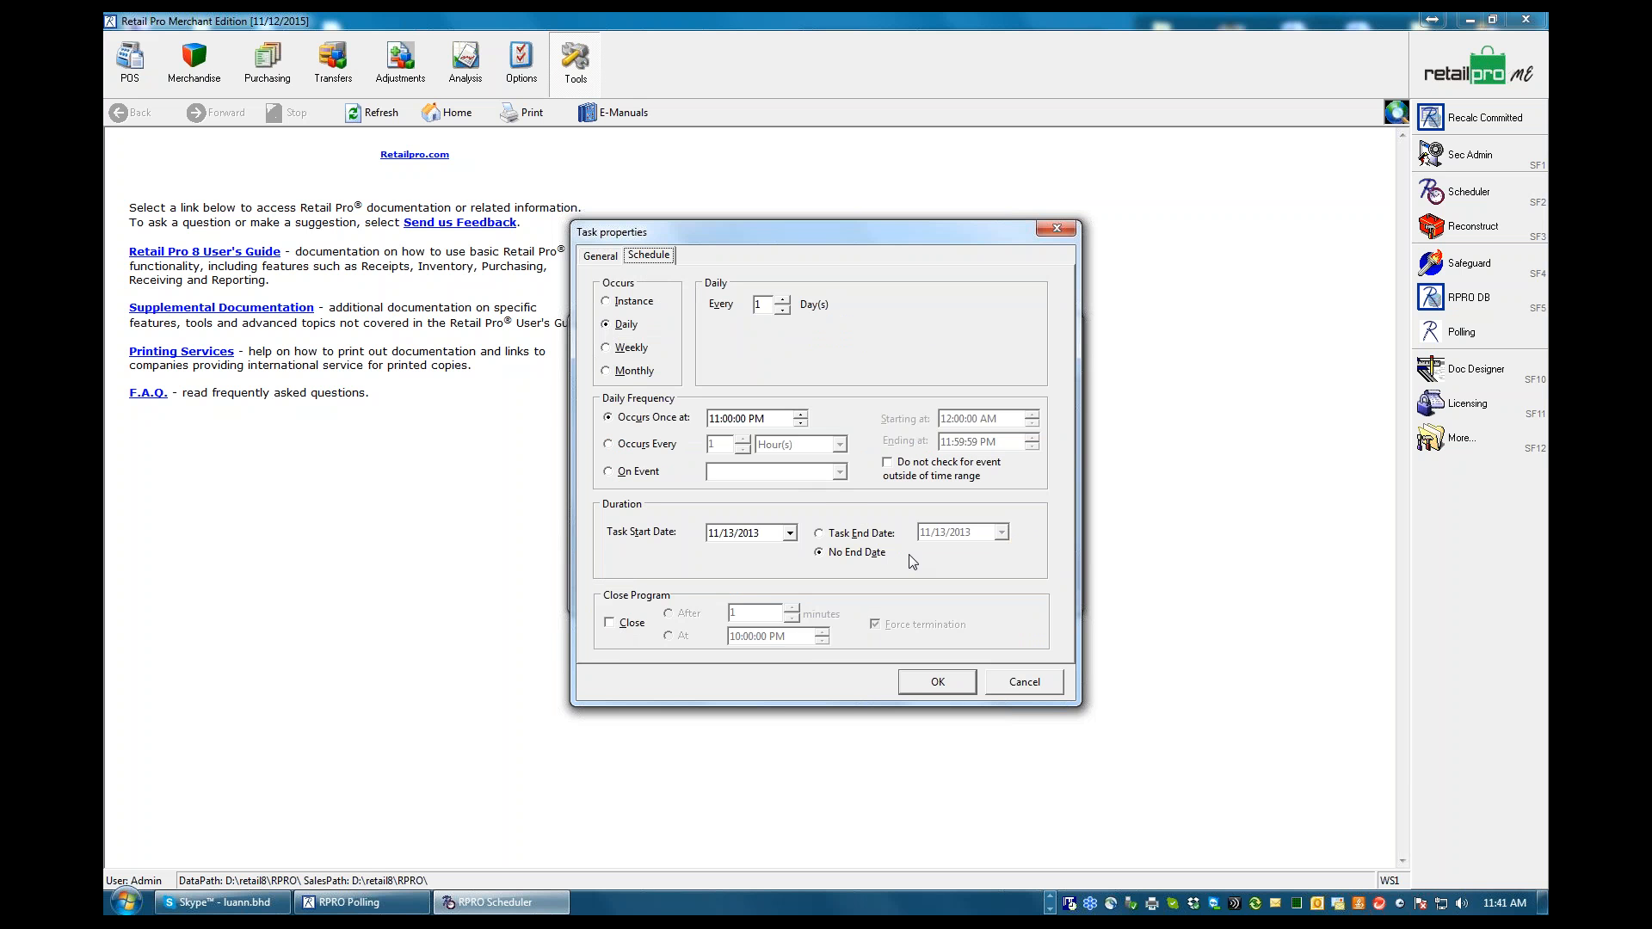
click(600, 256)
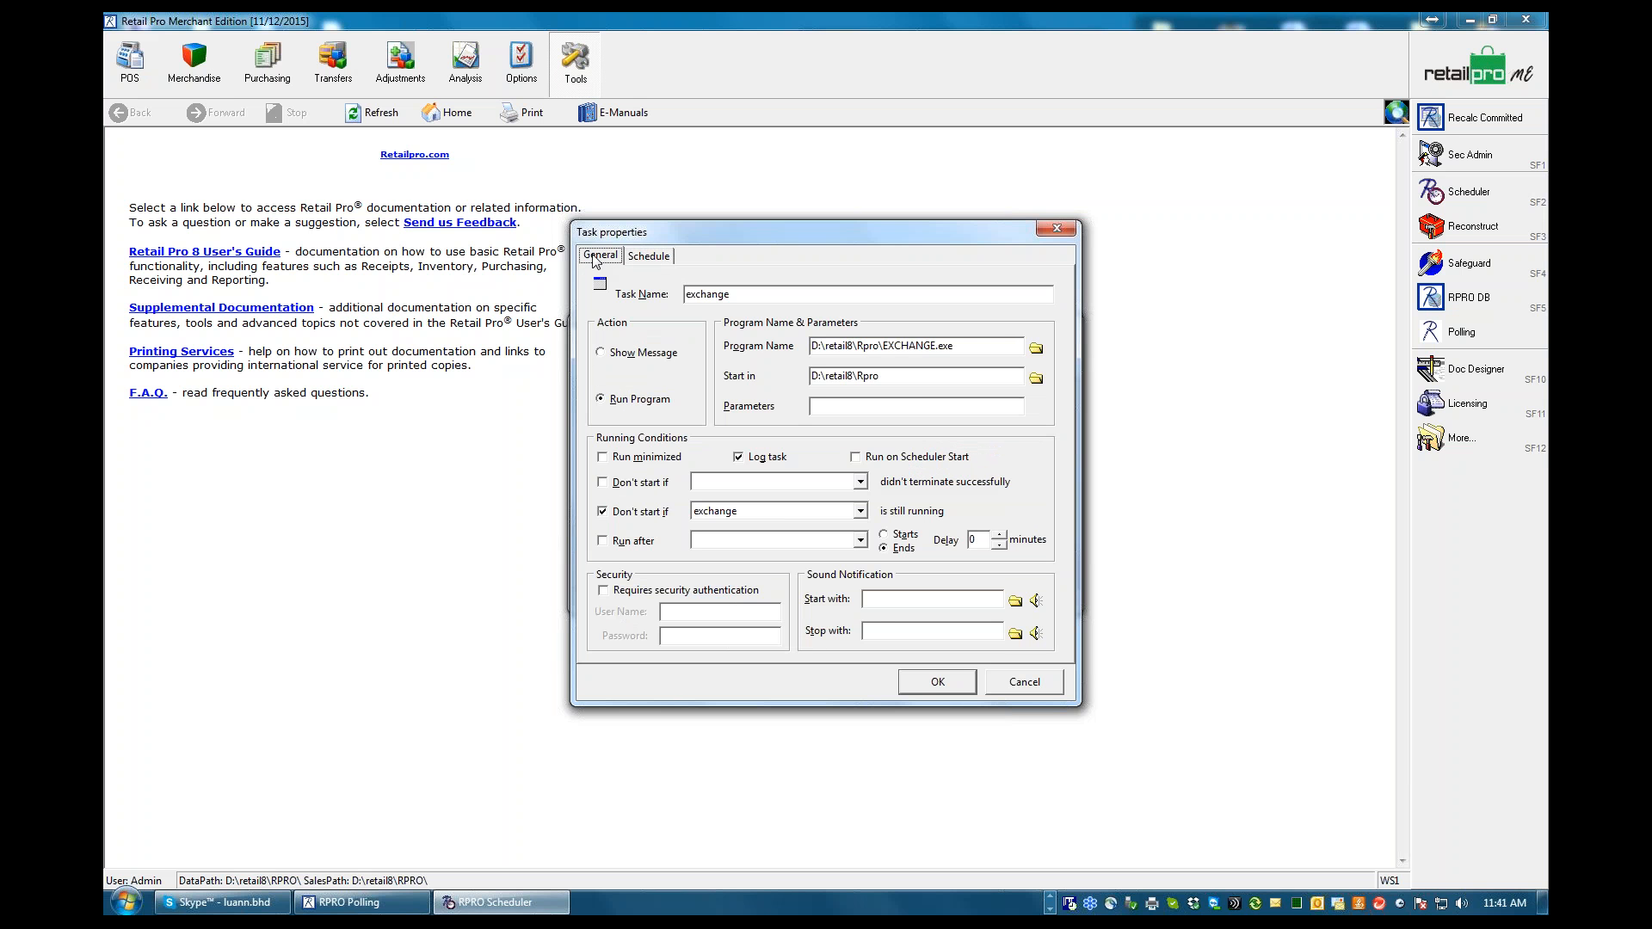
click(919, 685)
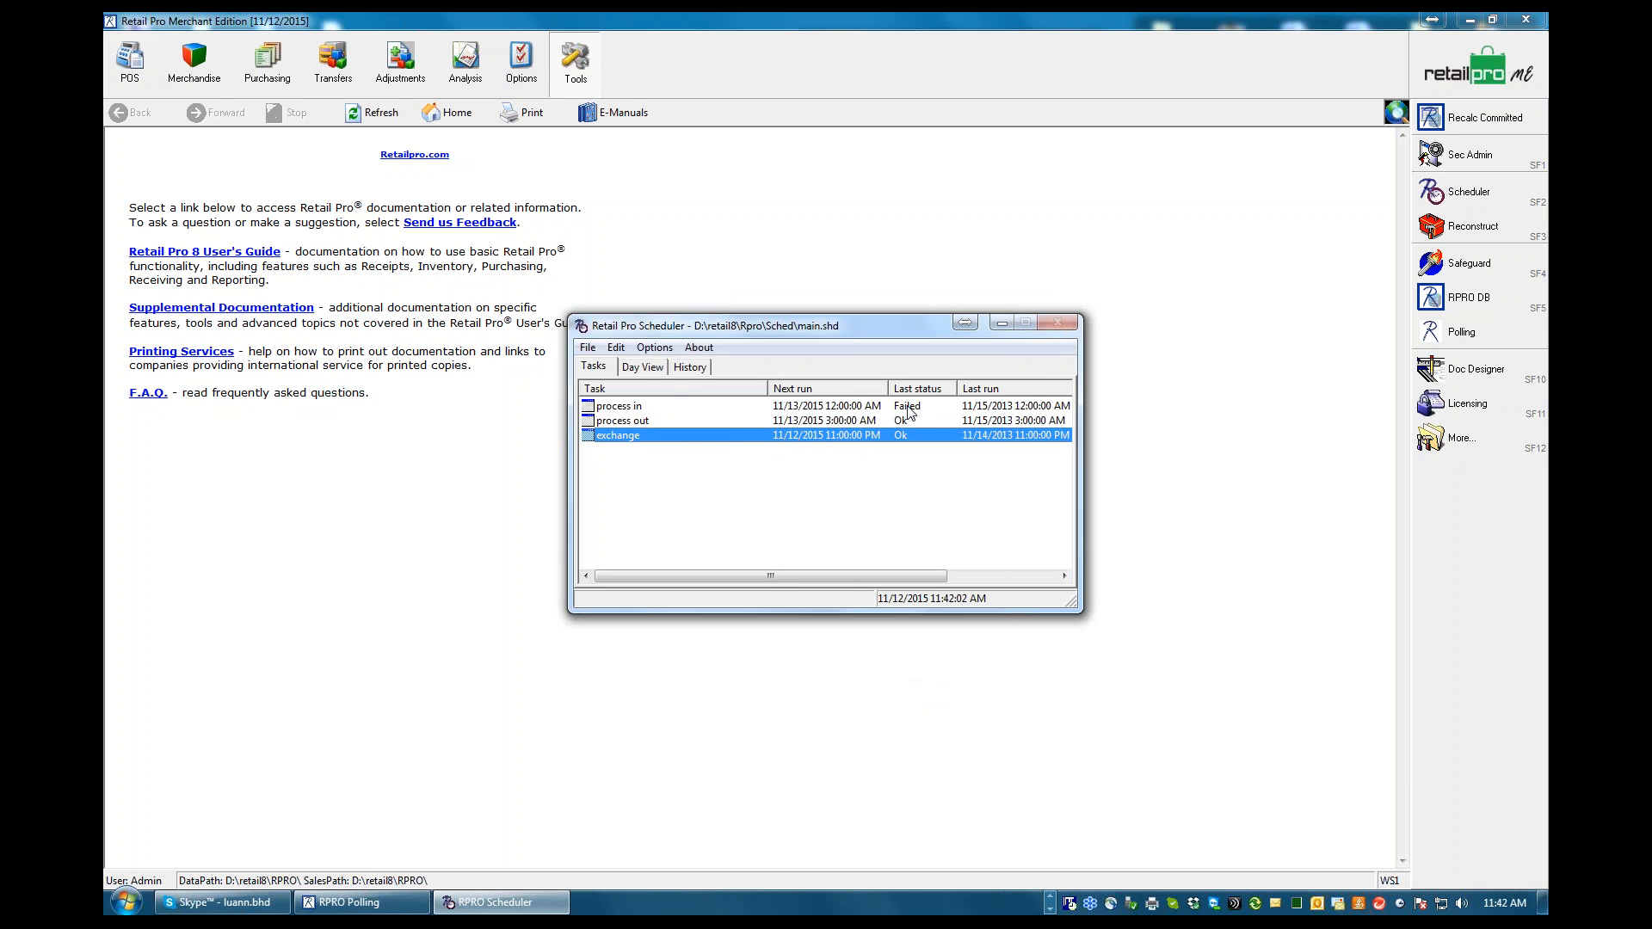
Check the next run times of the process in and process out tasks, and minimize the Scheduler
click(850, 409)
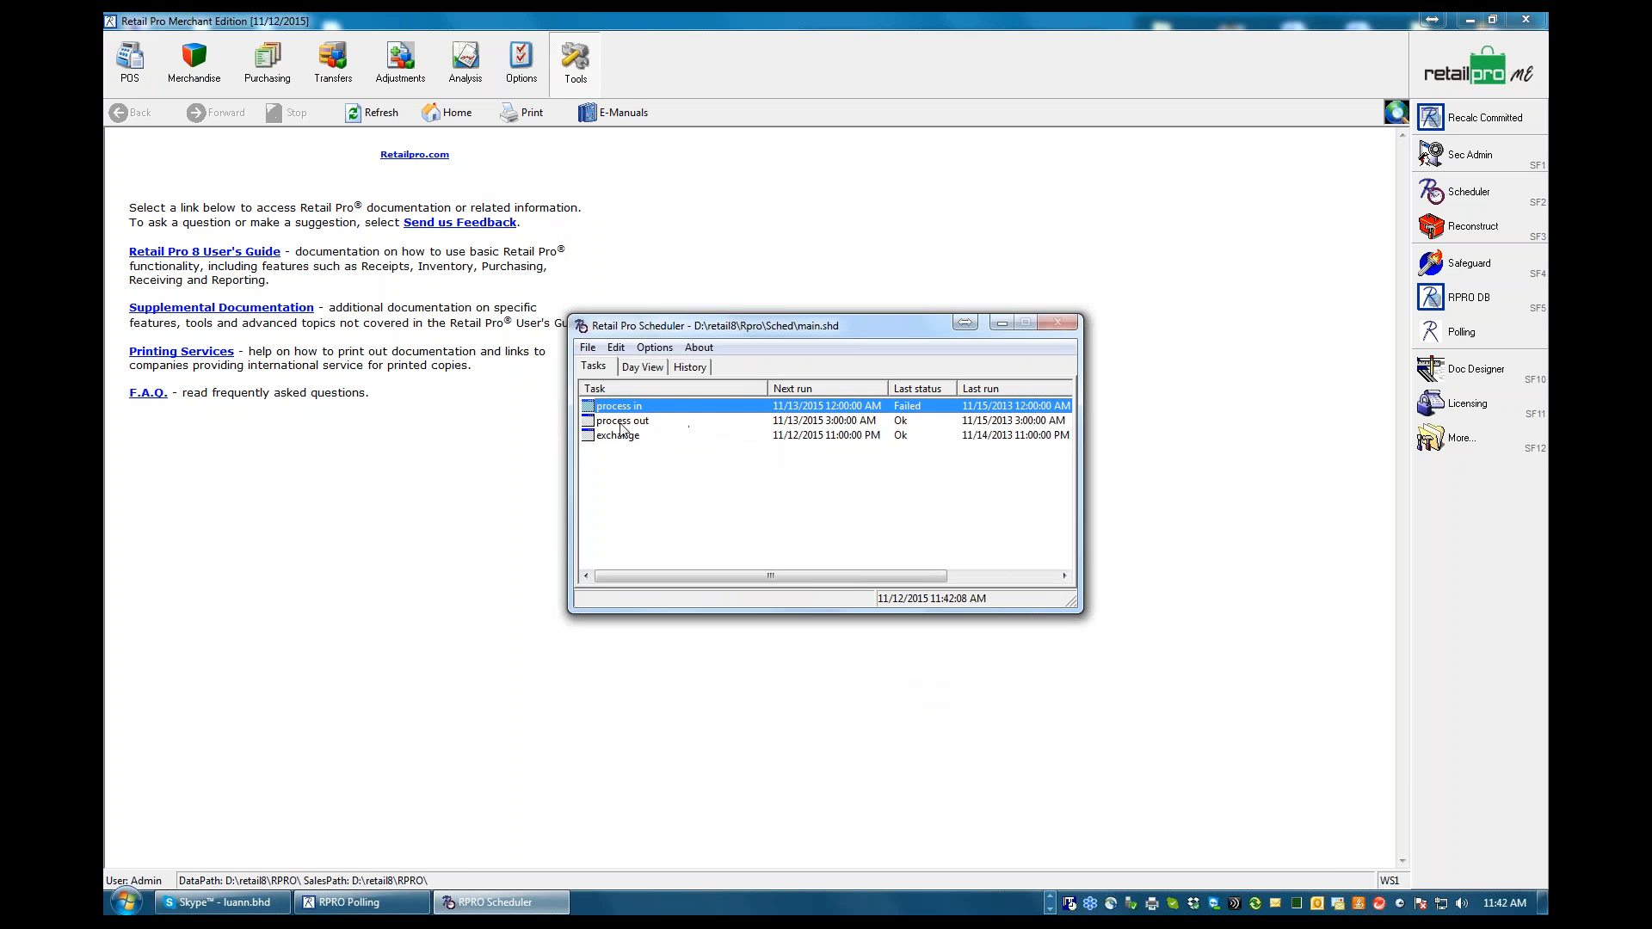
click(839, 422)
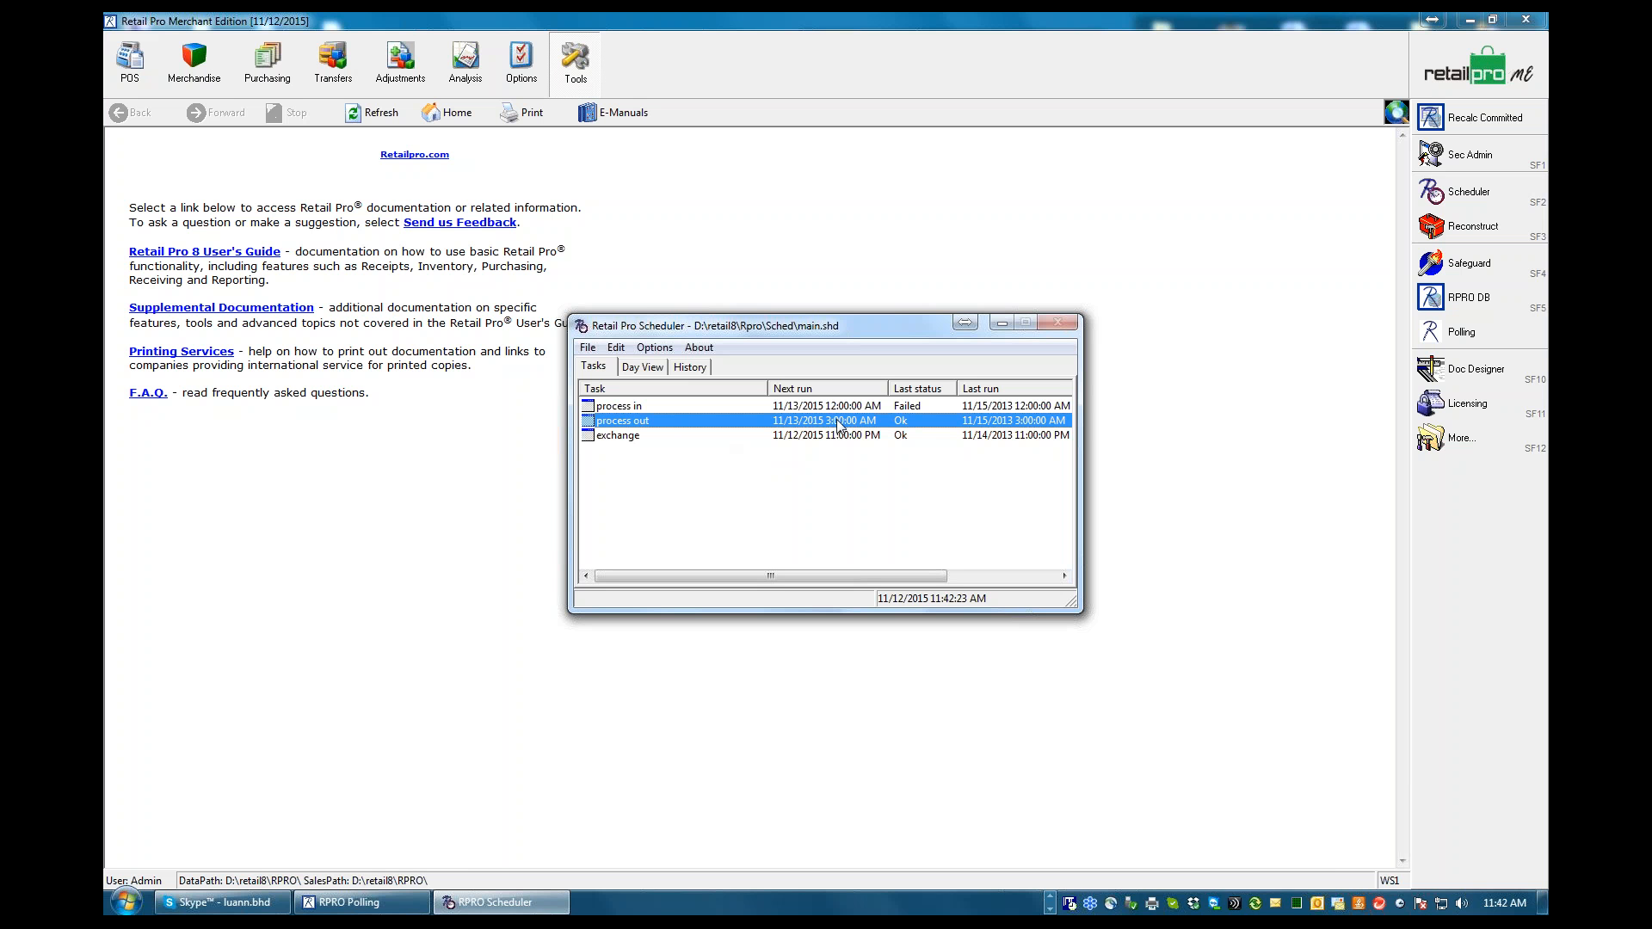
click(1001, 324)
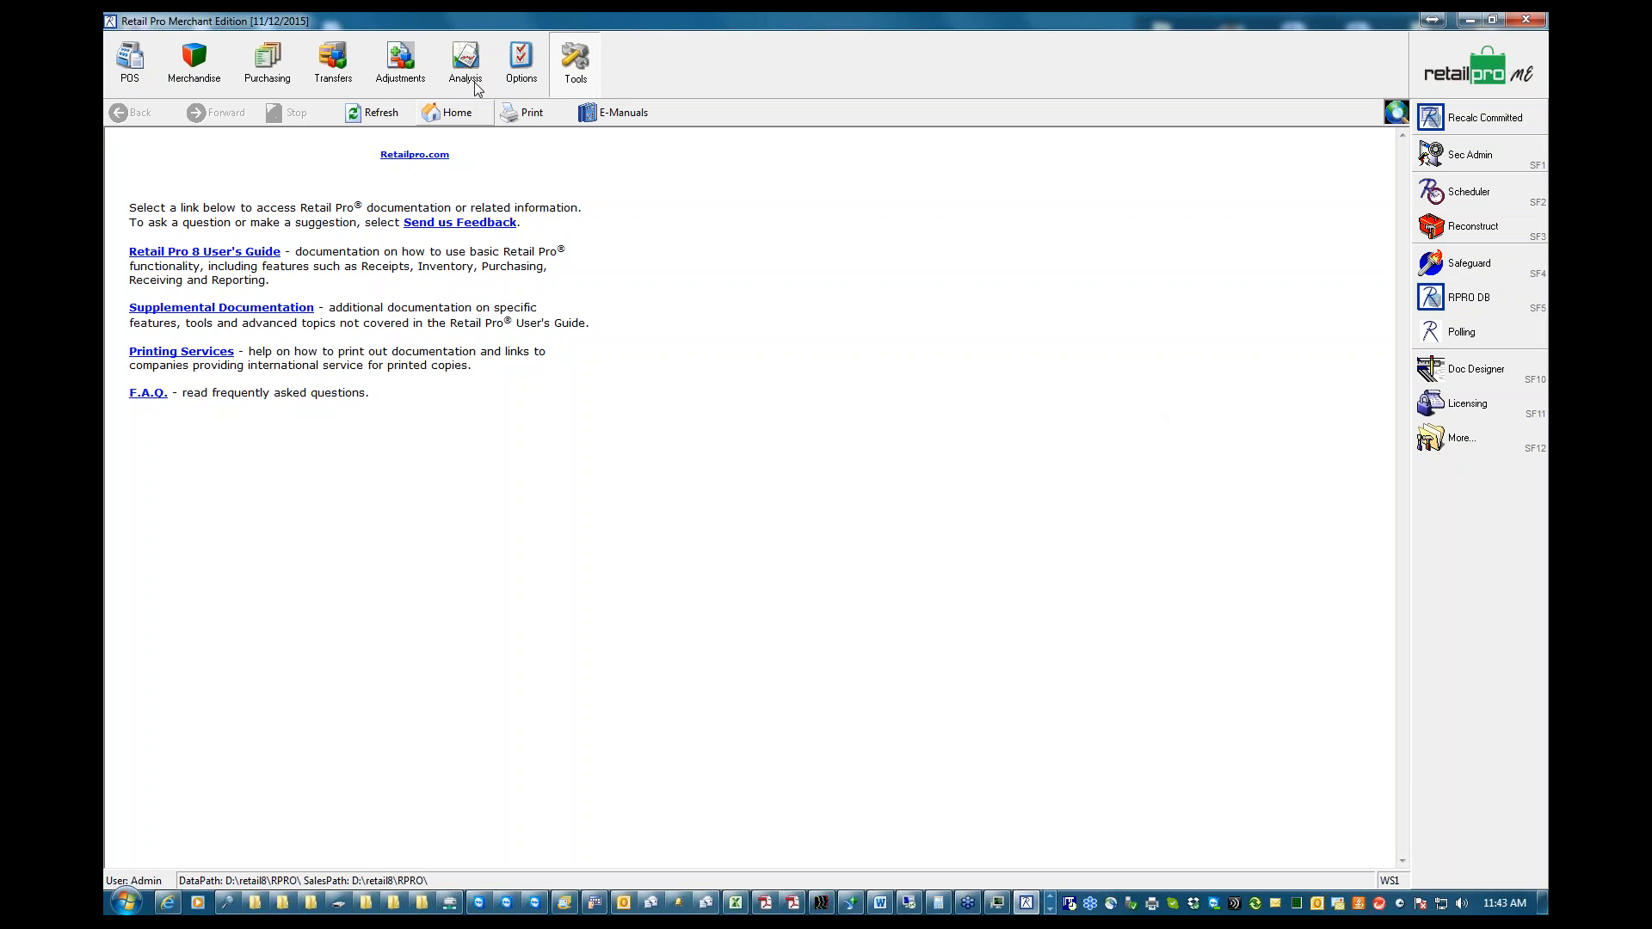
Look through the System, Sequences, EFT and Documents sections of the Workstation Preferences, and leave without saving
click(521, 71)
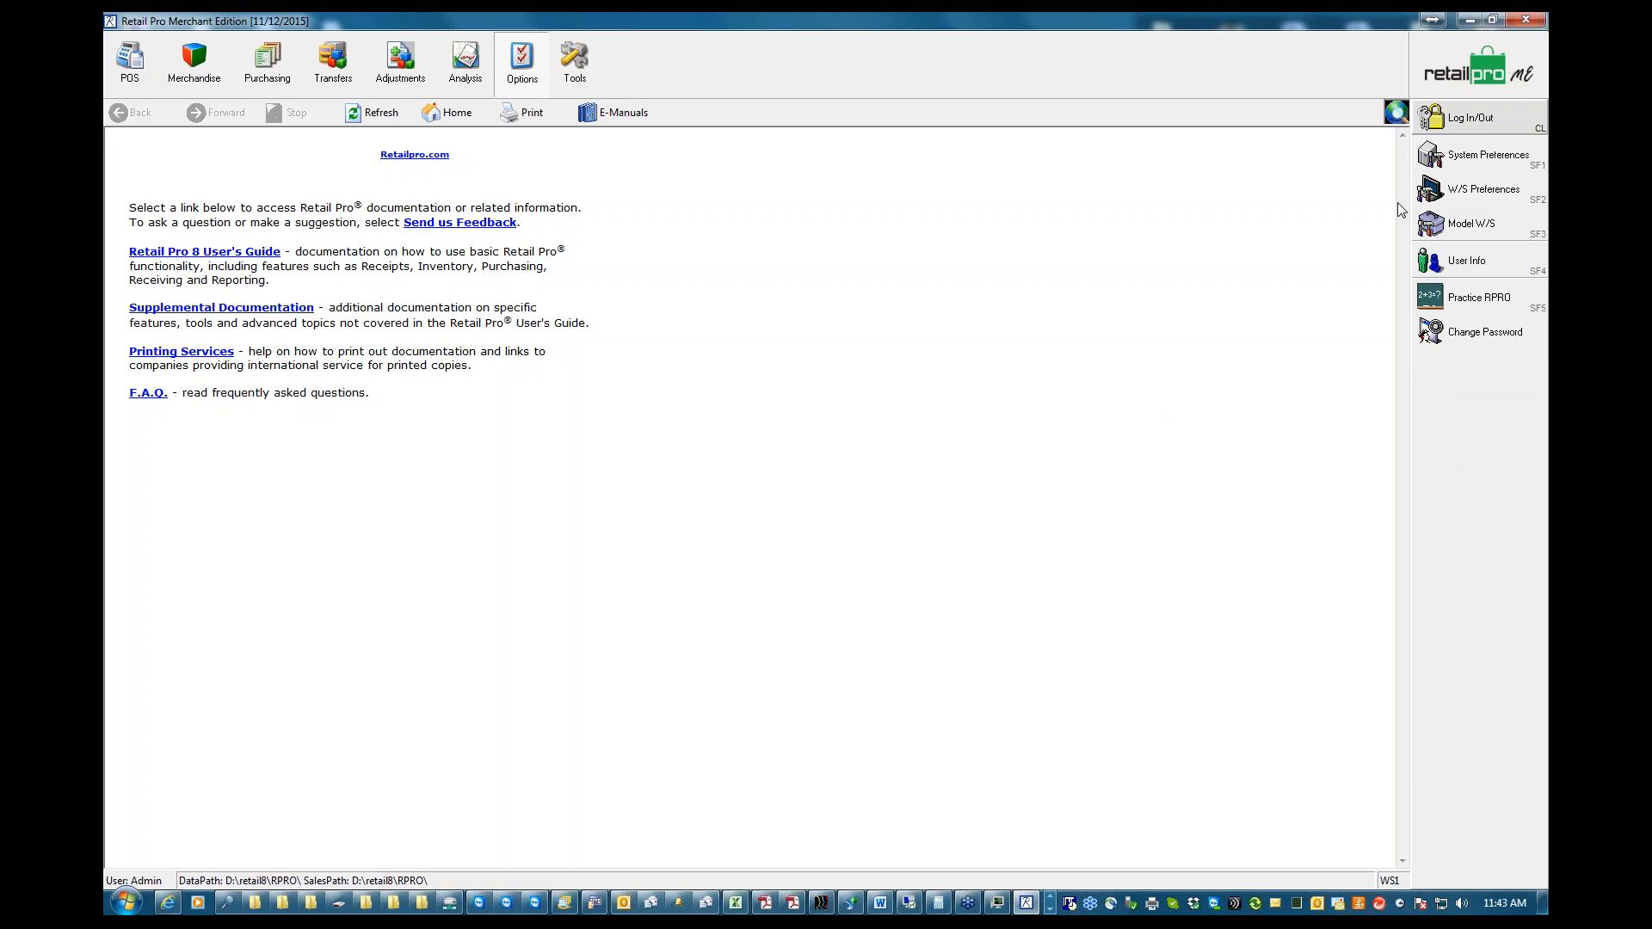
click(1482, 189)
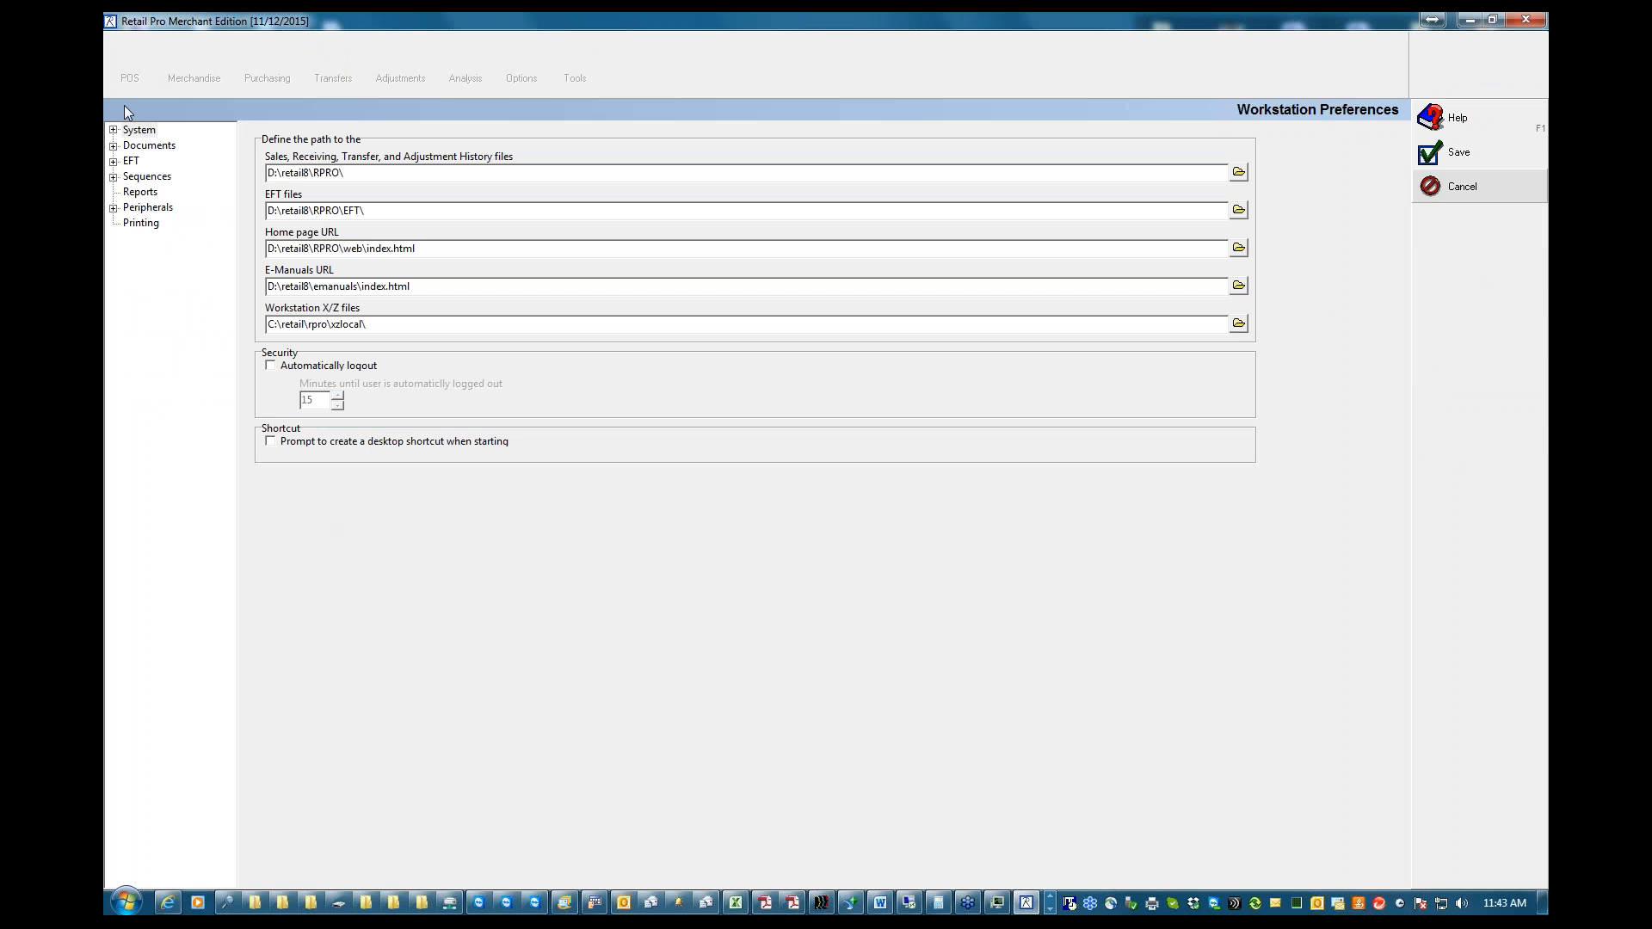
click(113, 130)
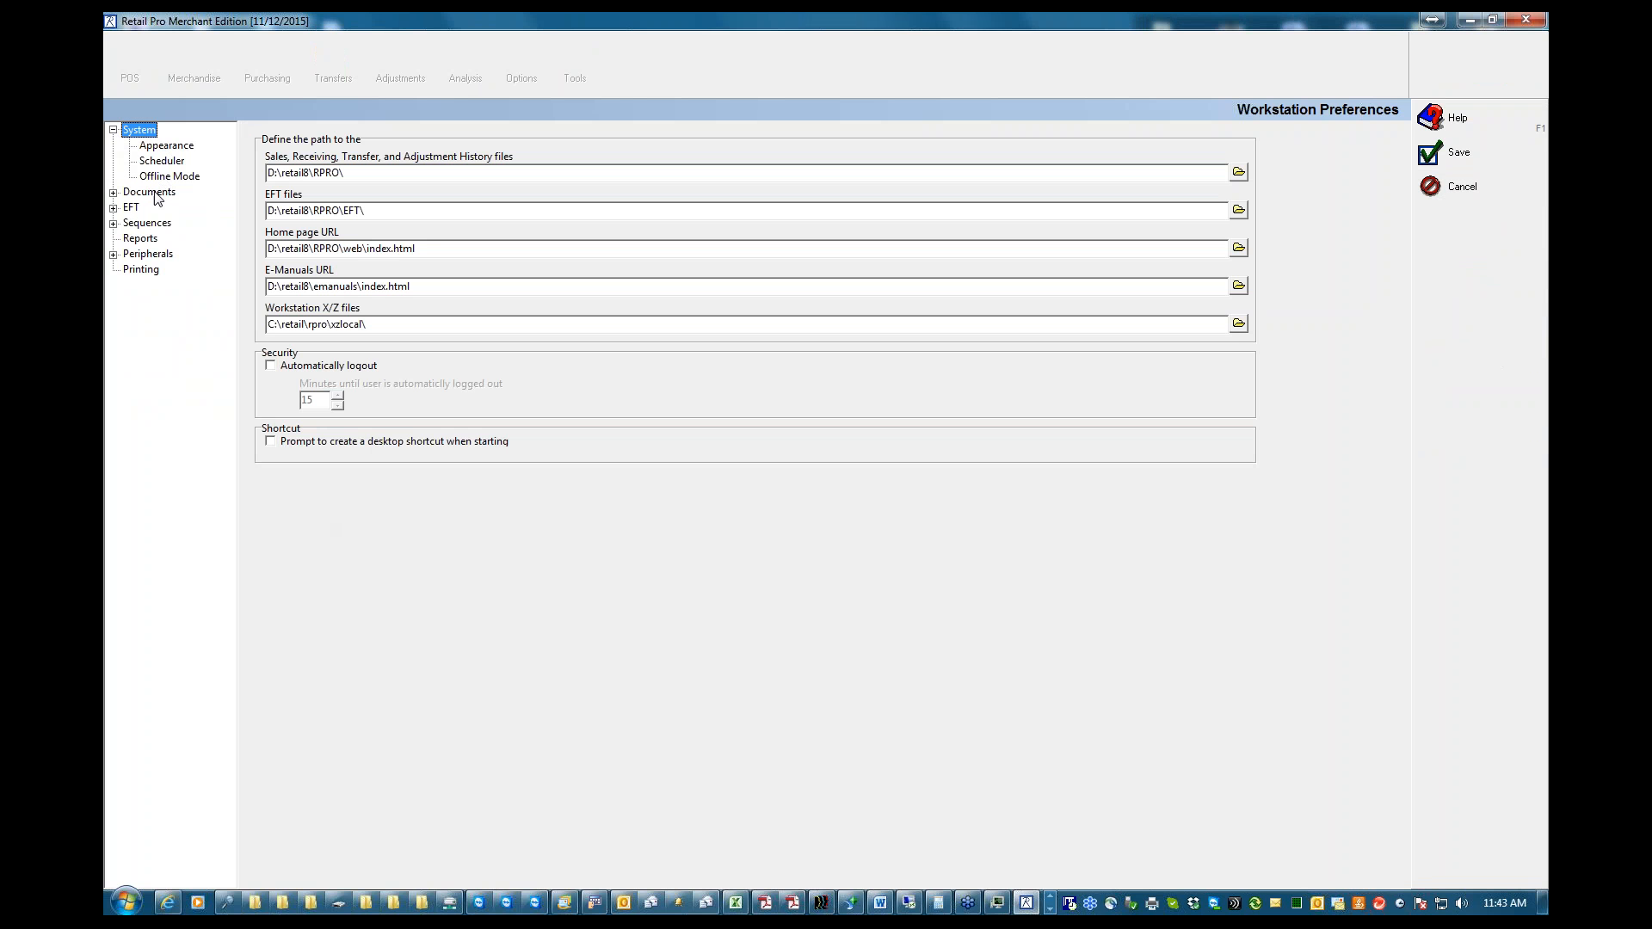
click(113, 223)
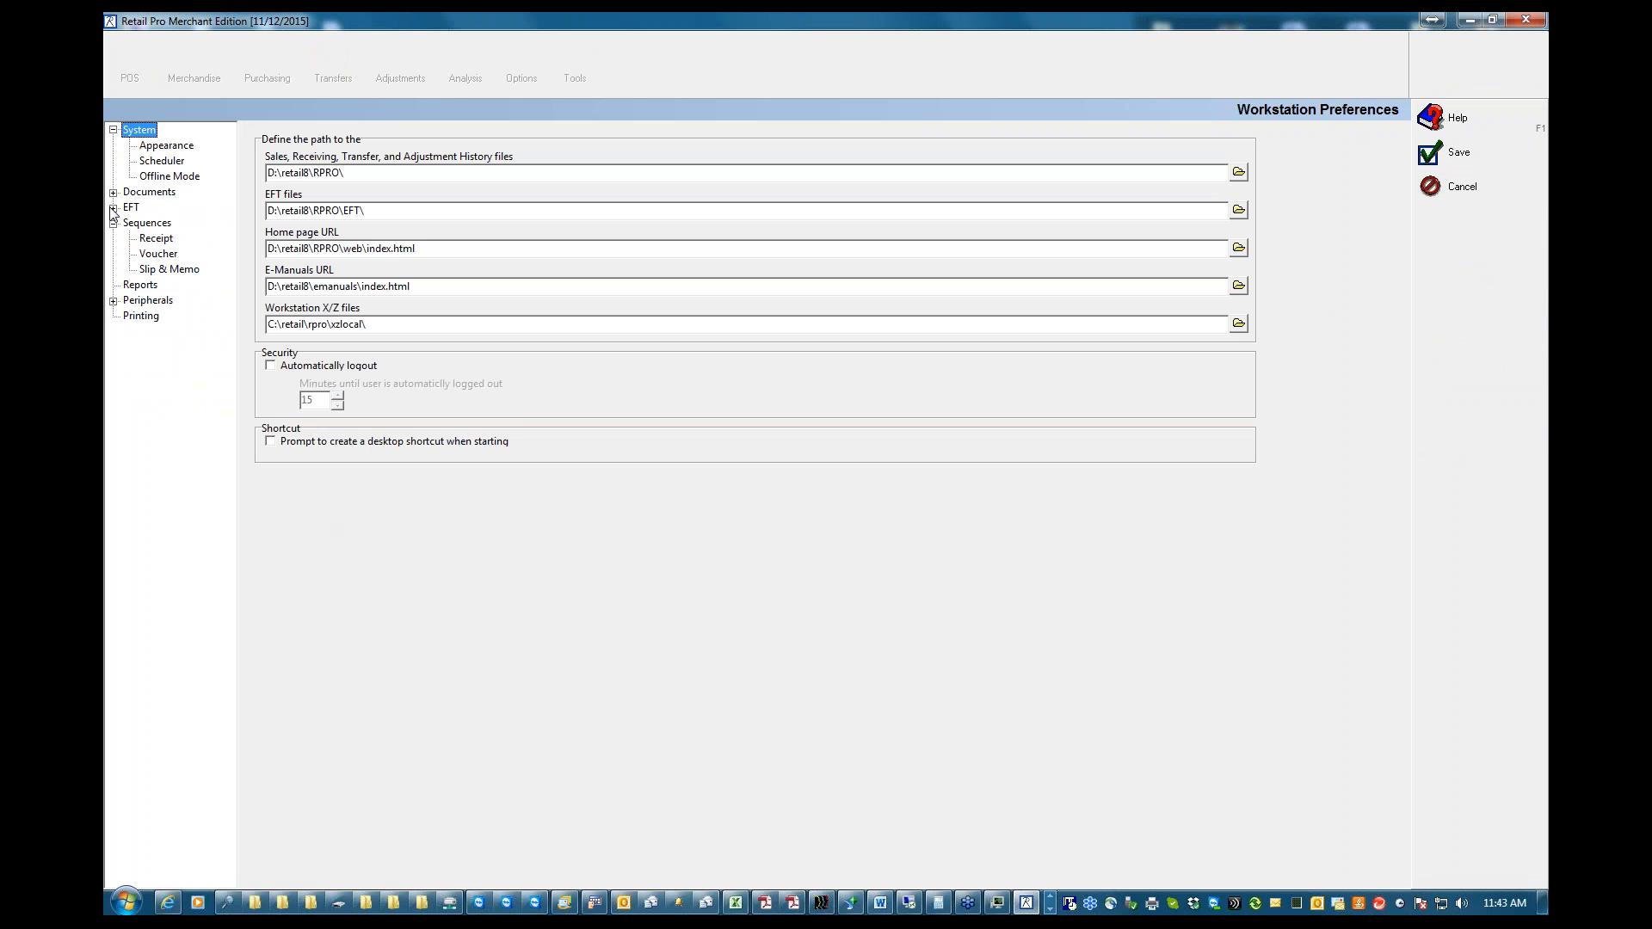
click(112, 208)
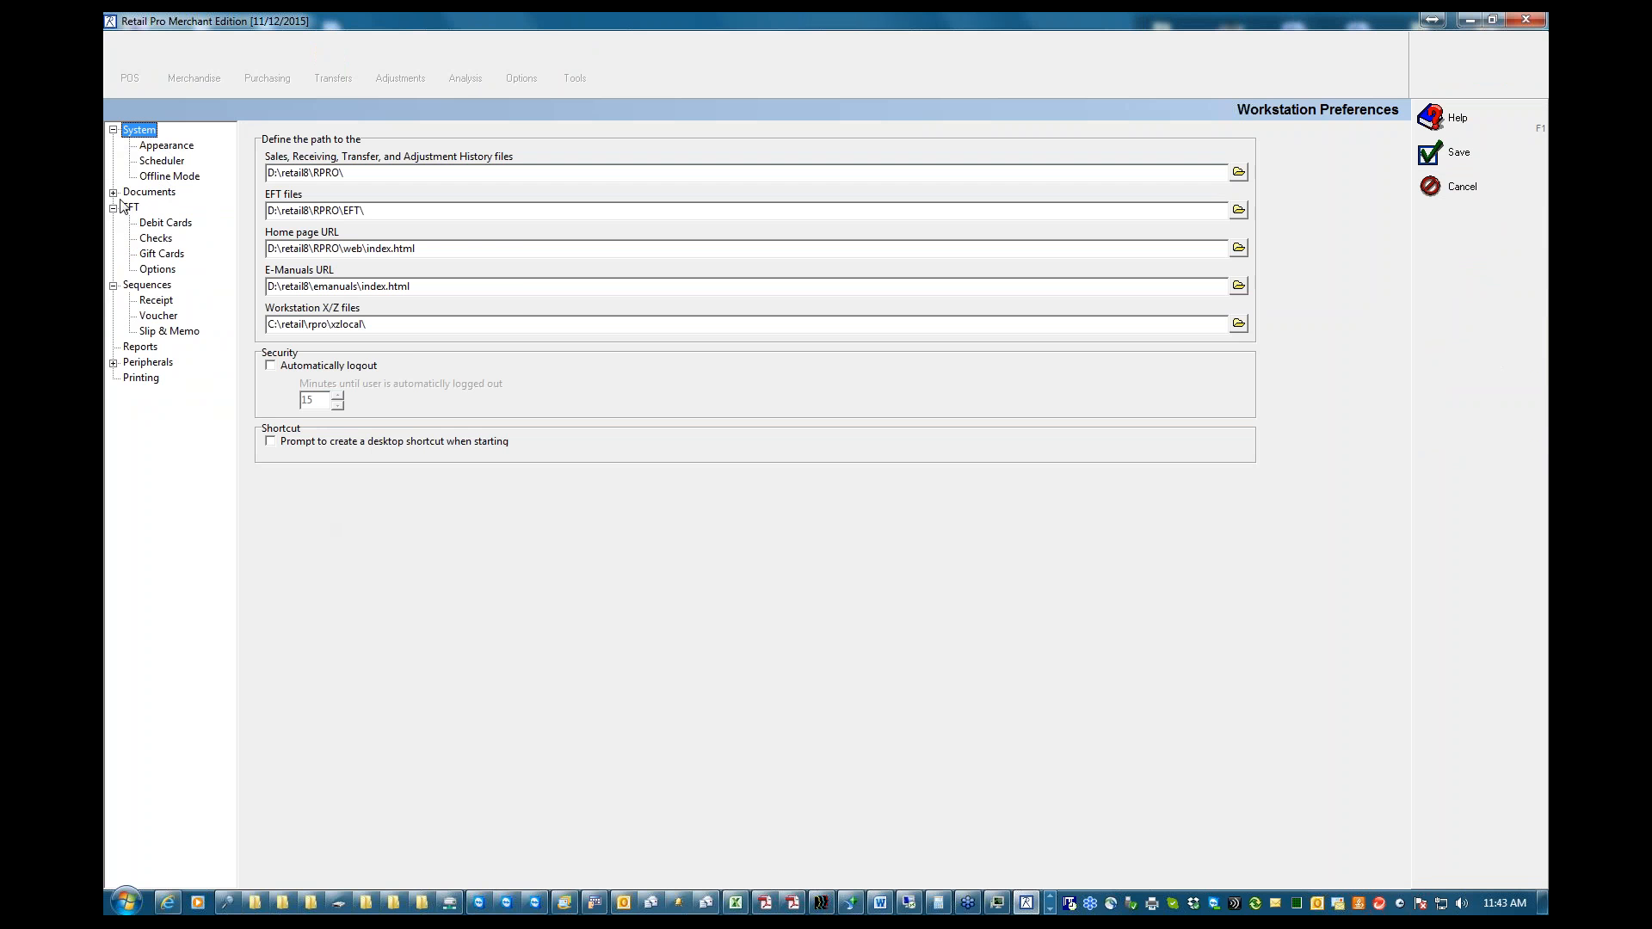
click(113, 193)
click(160, 211)
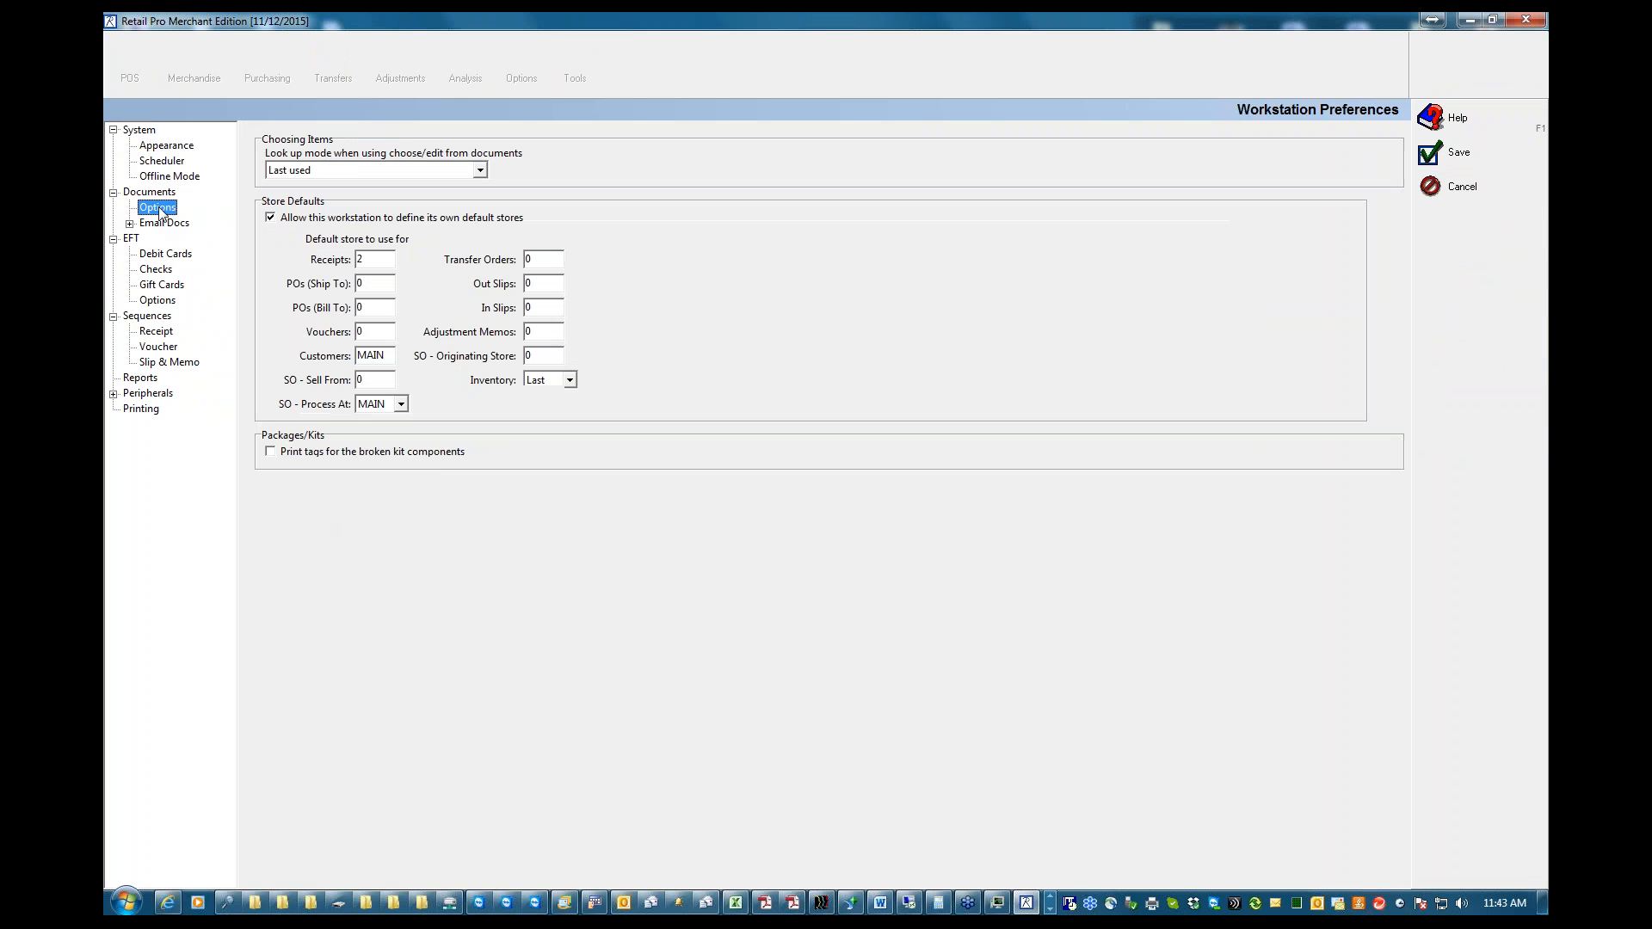
click(1461, 188)
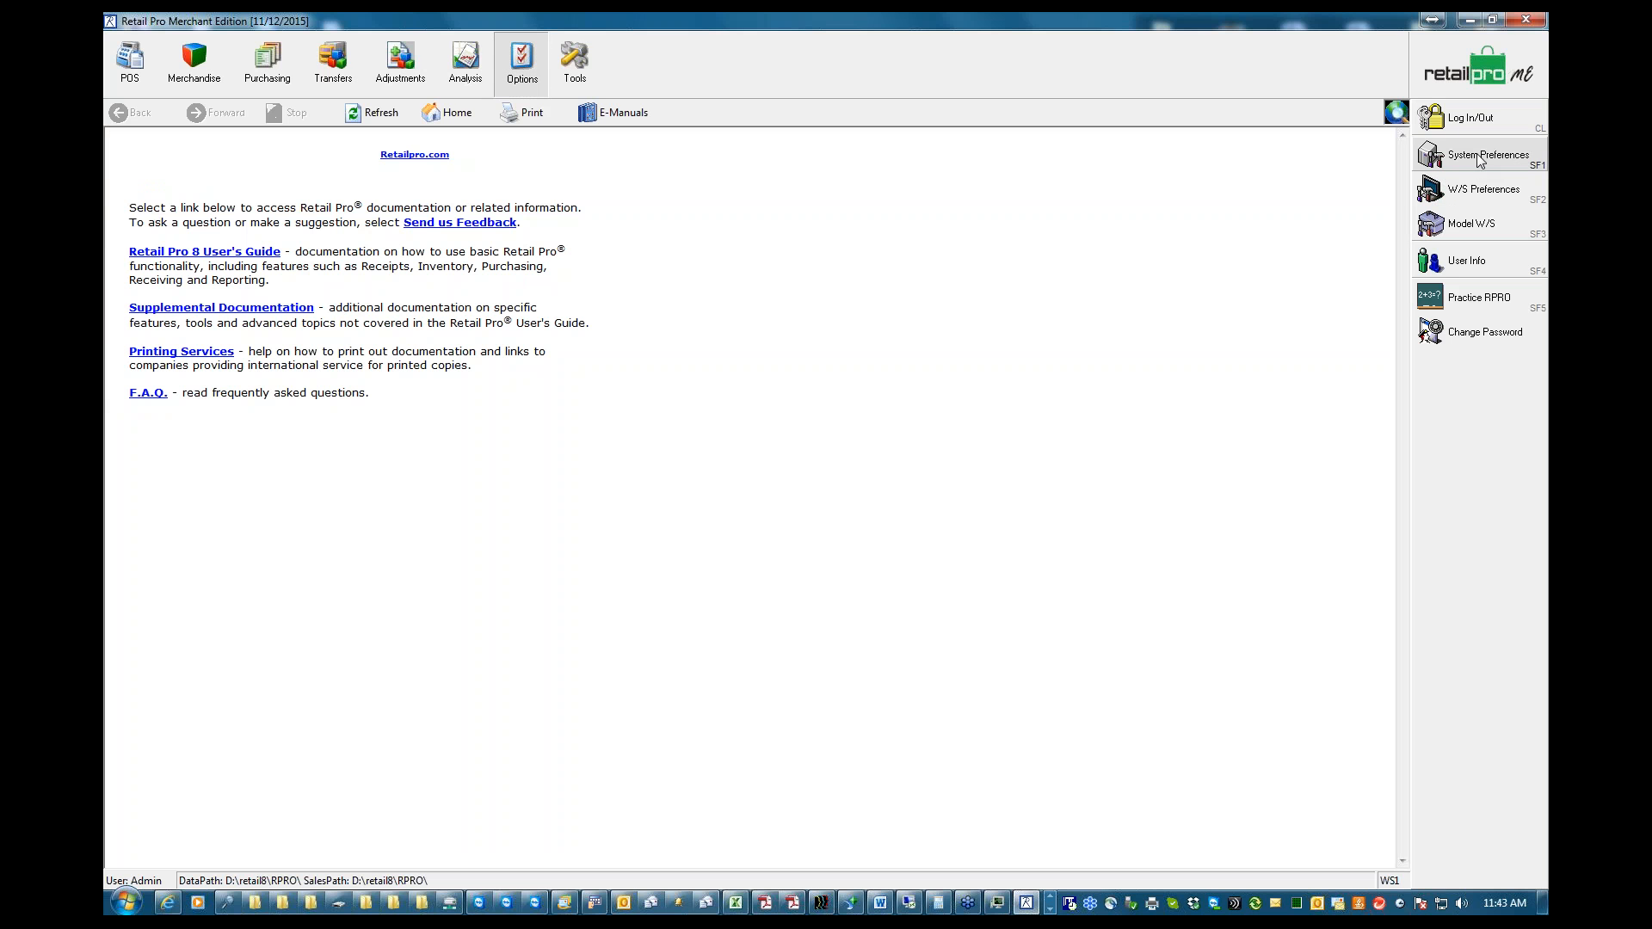
Enable a scheduled lock out period in the Polling system preferences, adjust its end time, and save
click(1479, 157)
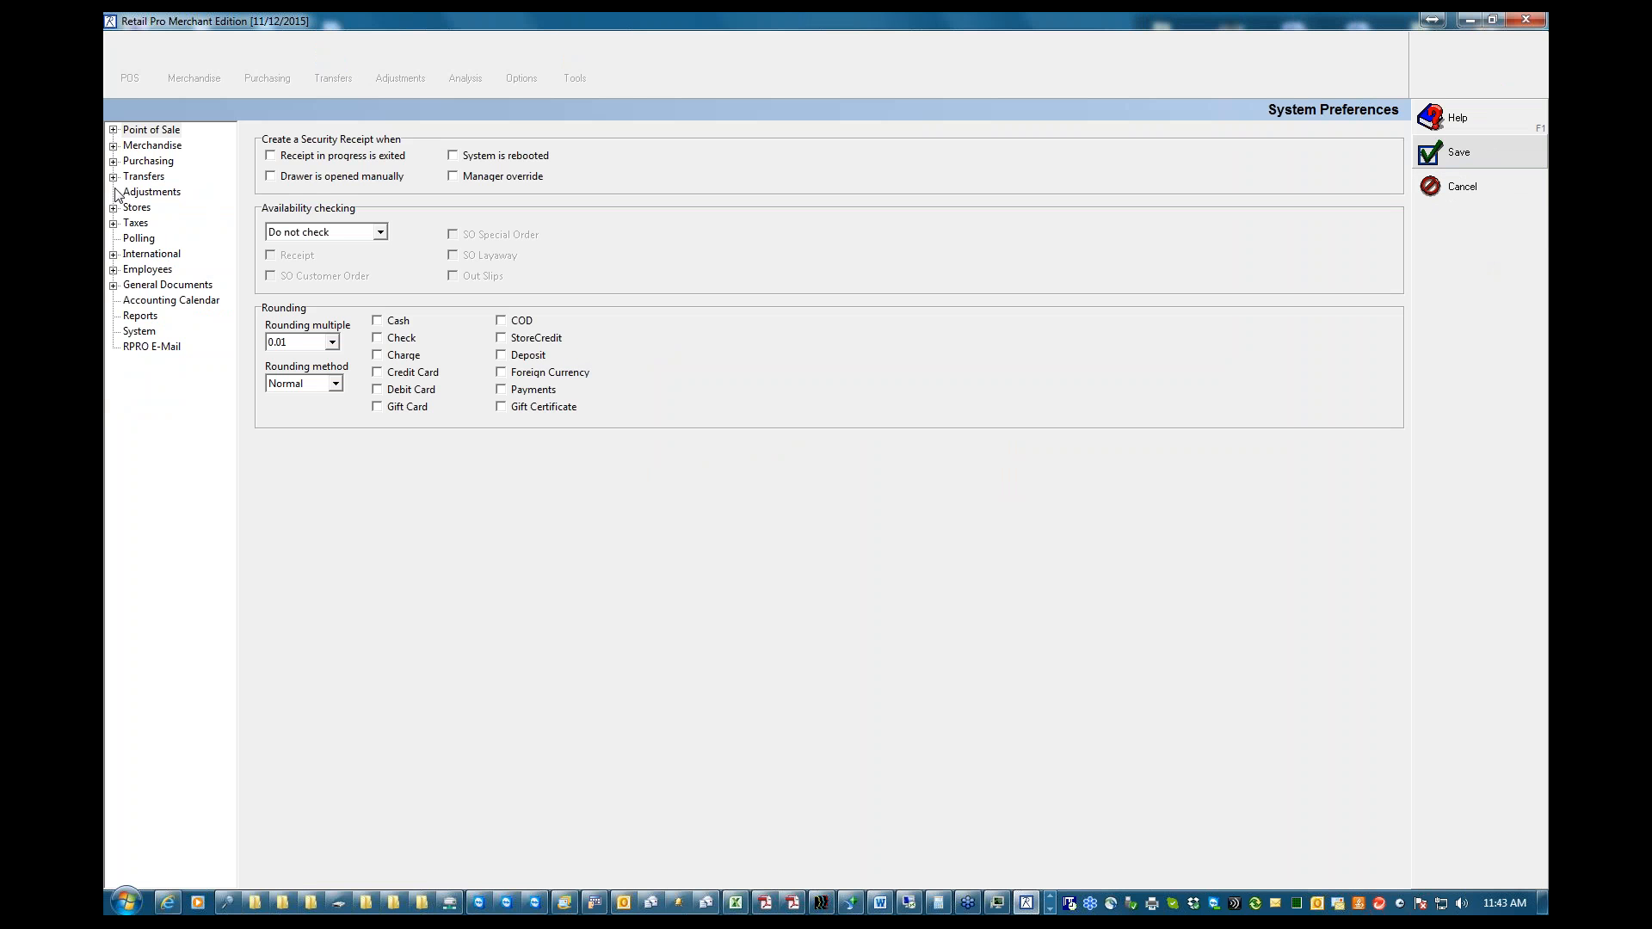
click(136, 239)
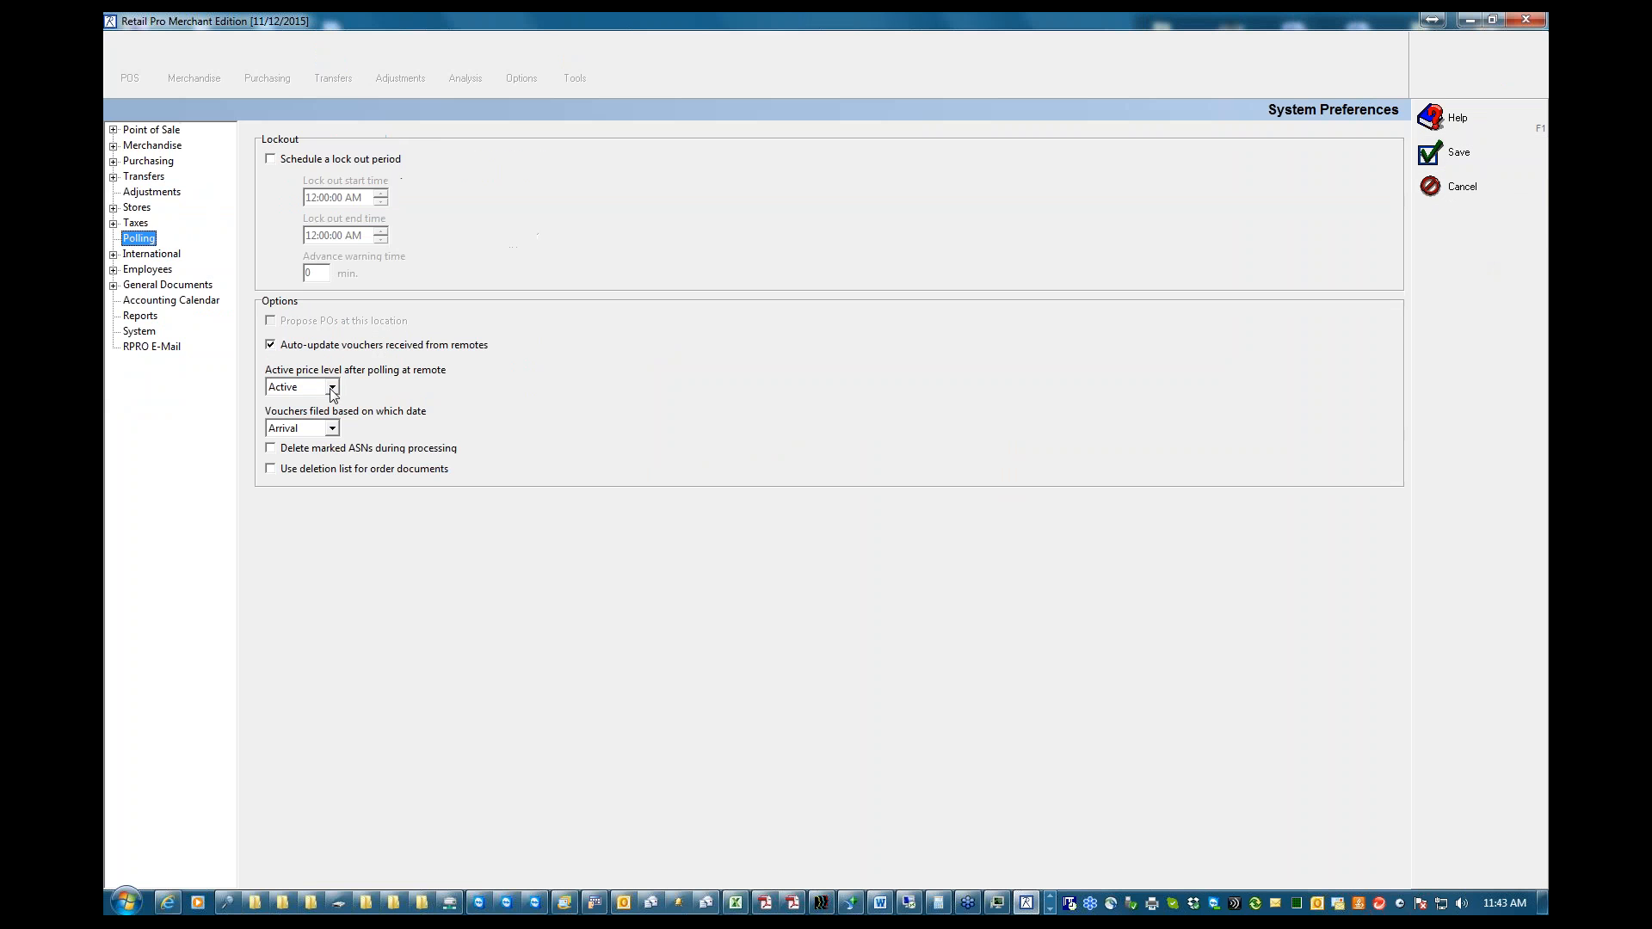
click(272, 162)
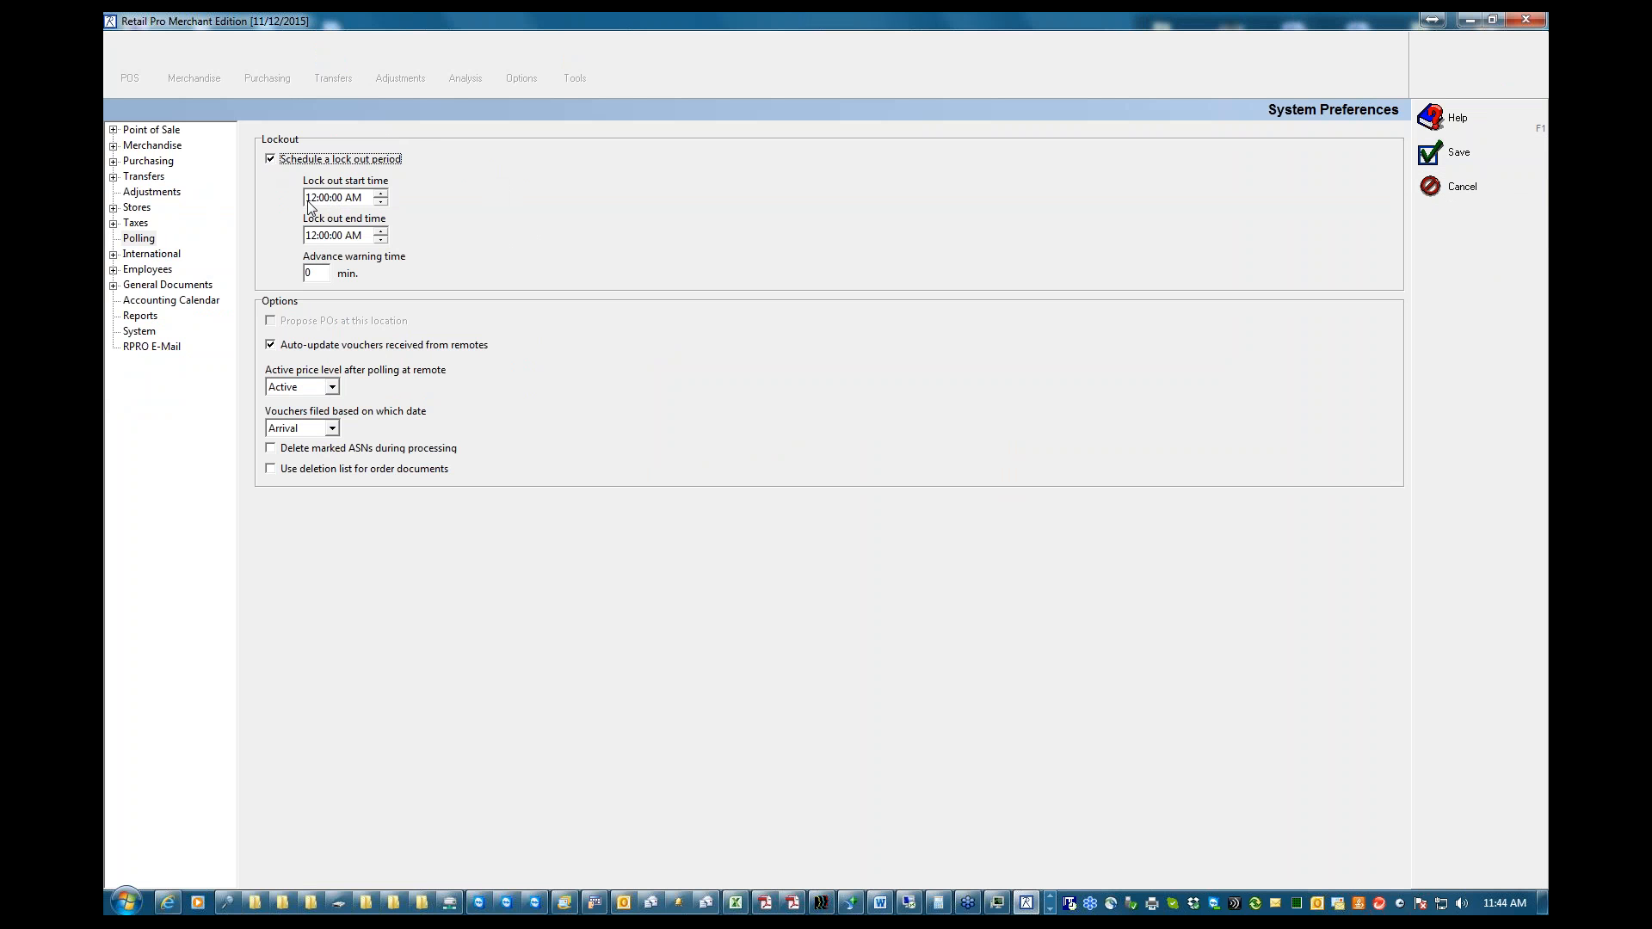
click(381, 240)
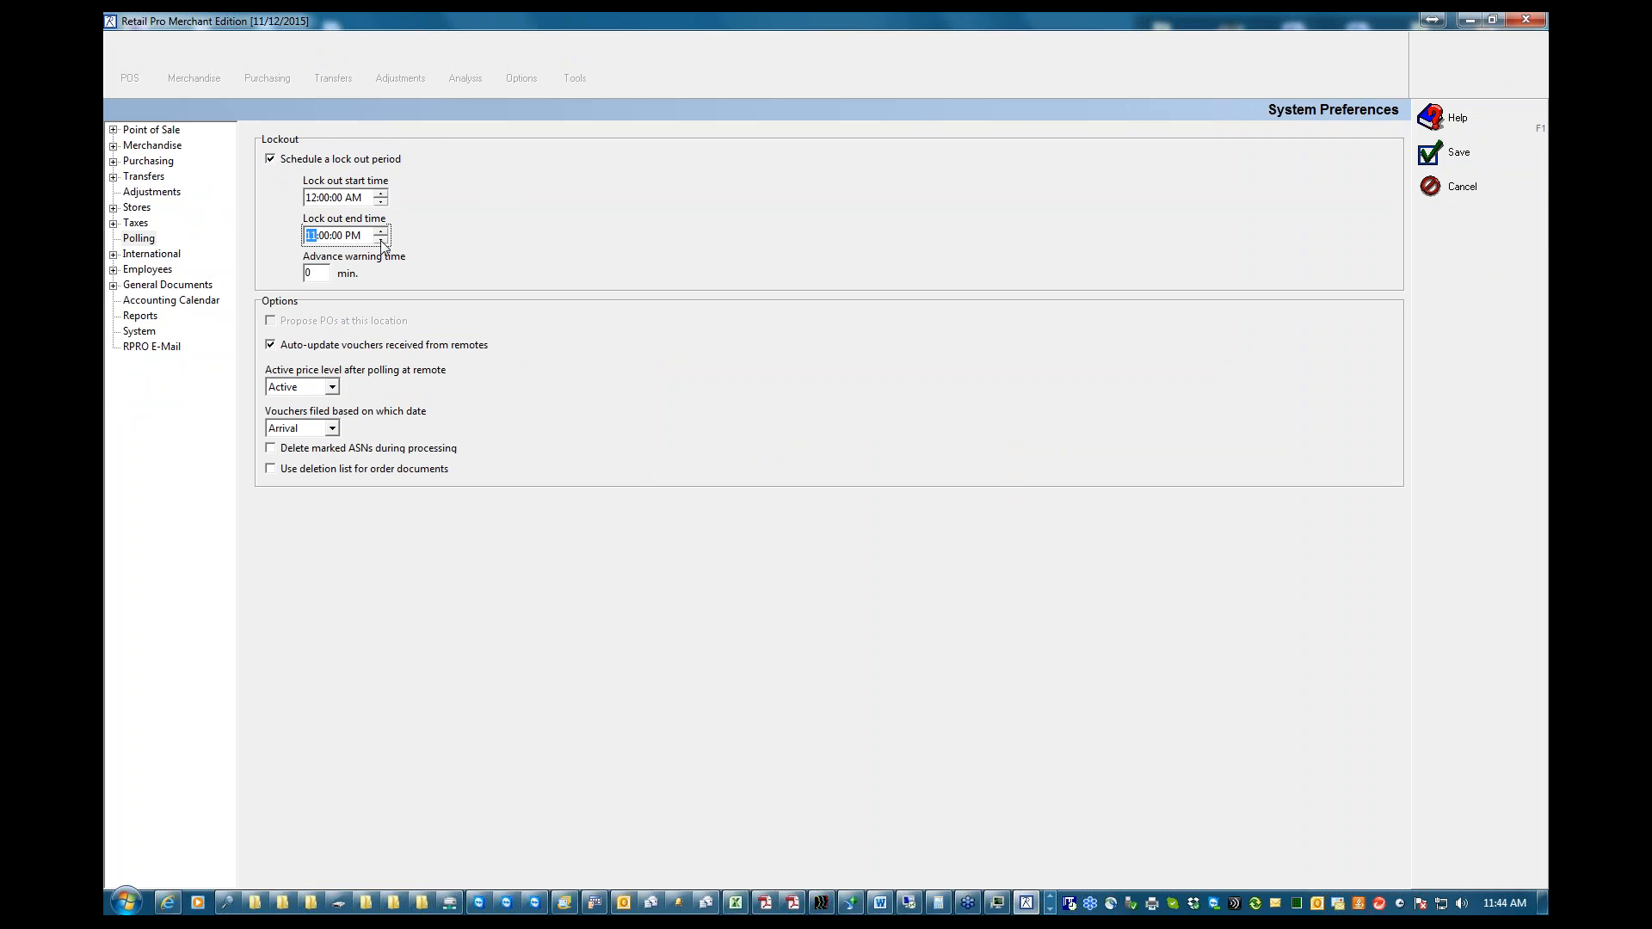
click(381, 232)
click(382, 231)
click(381, 232)
click(381, 231)
click(1456, 154)
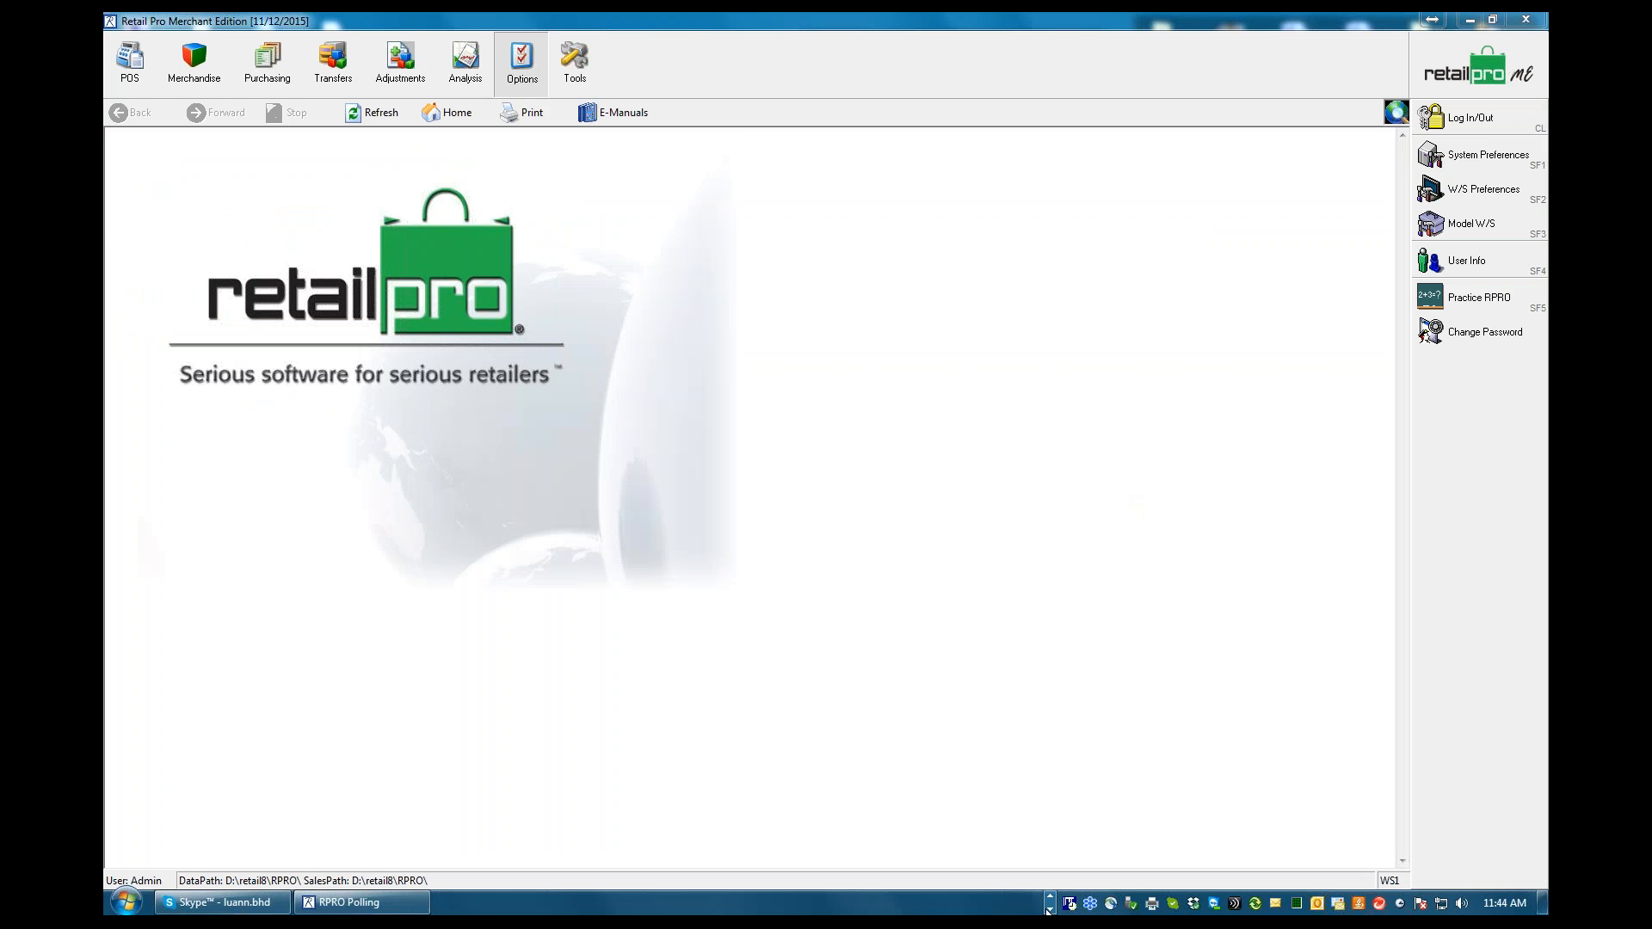
Switch to RPRO Polling, open the folder of files awaiting transmission for station 002A, and show its full path
click(340, 902)
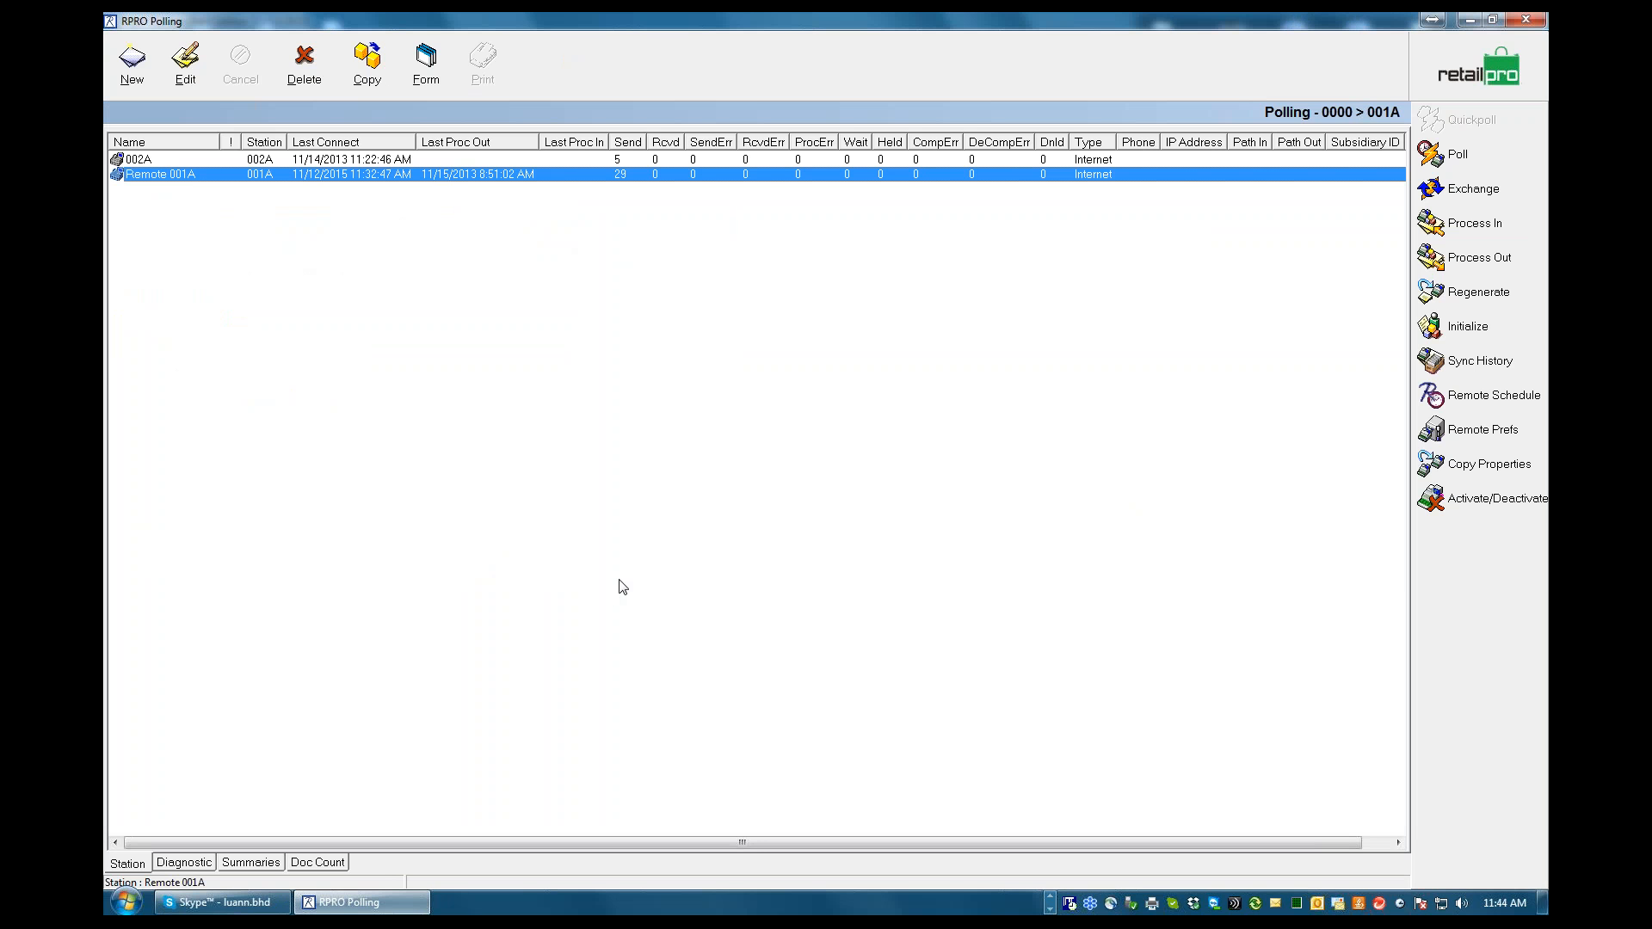
click(591, 175)
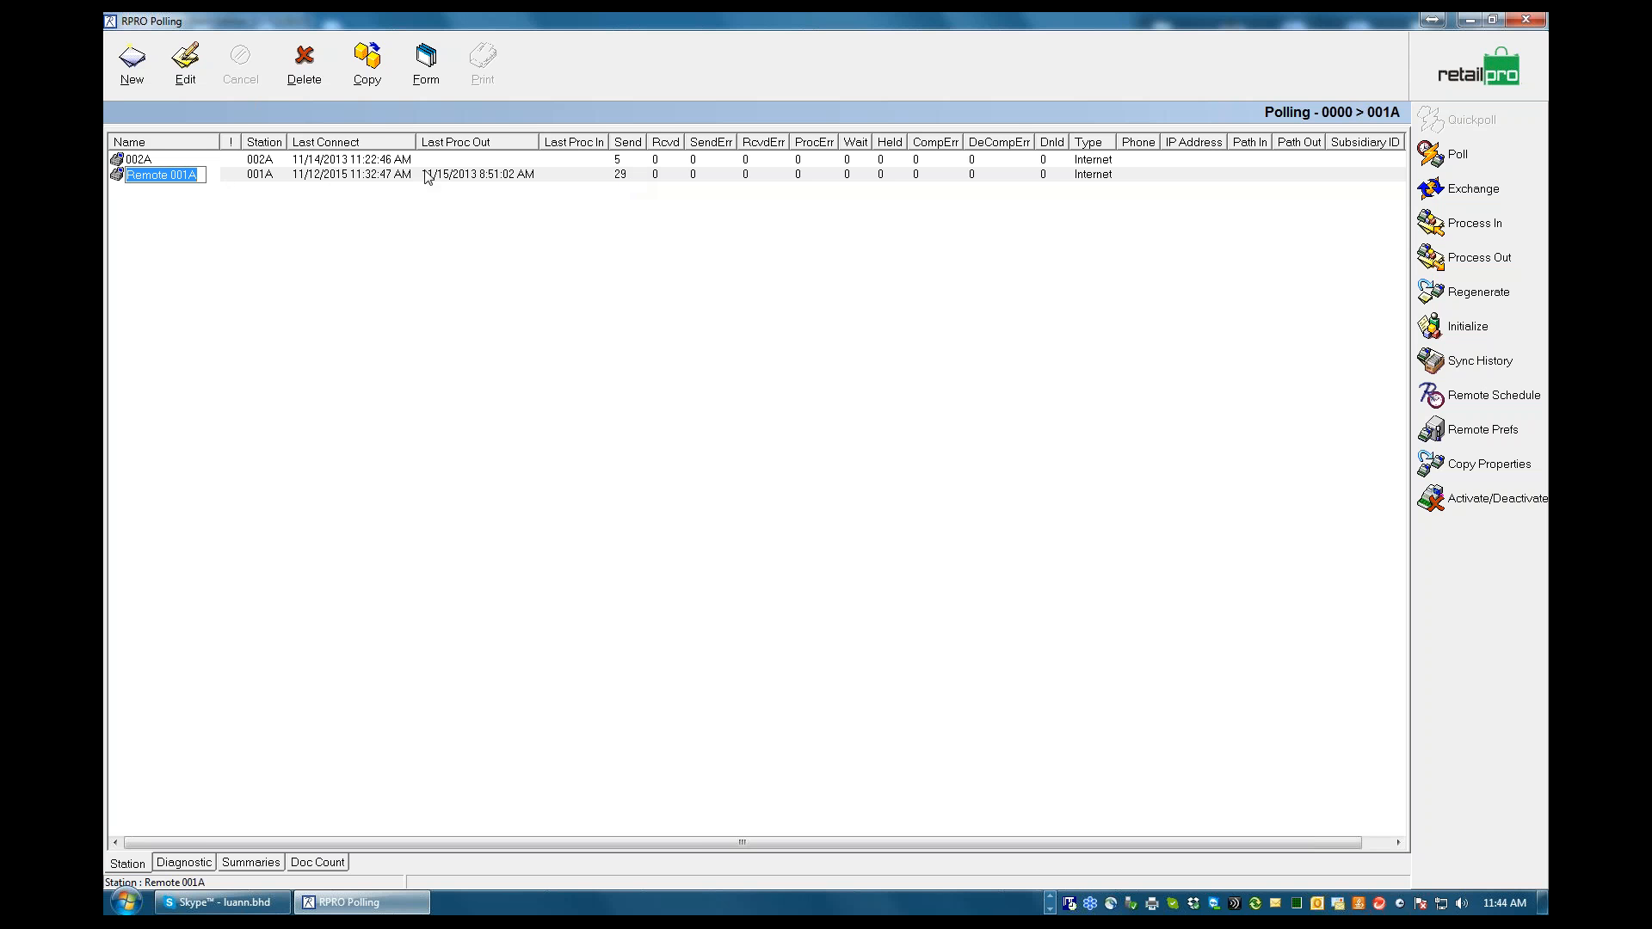
click(625, 162)
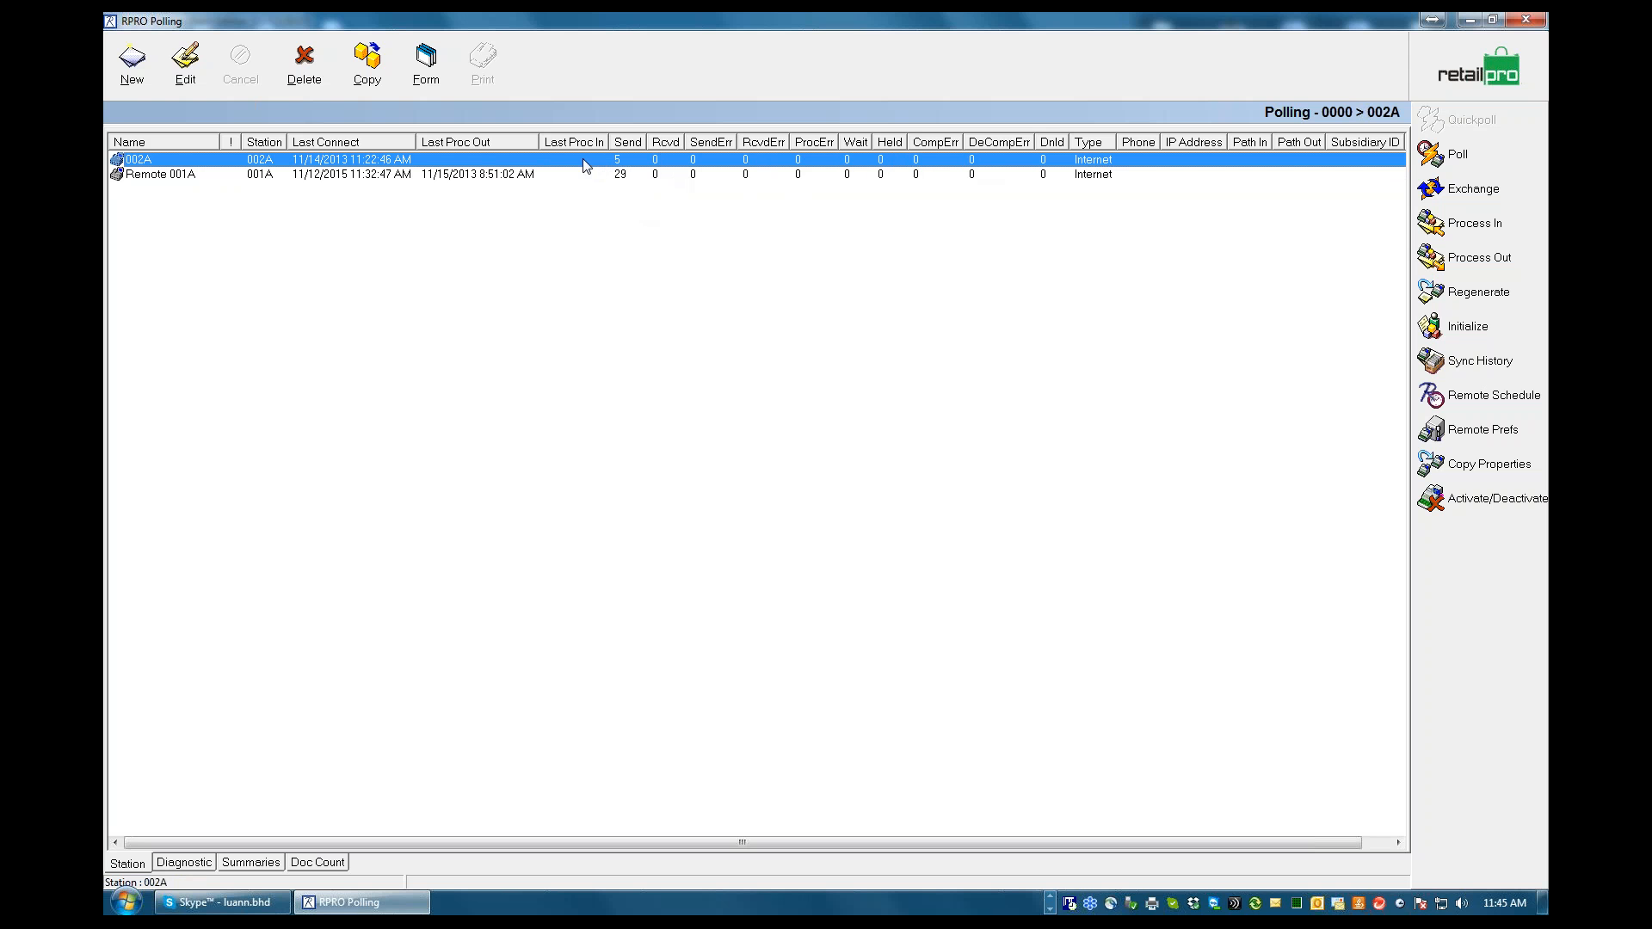
right_click(557, 164)
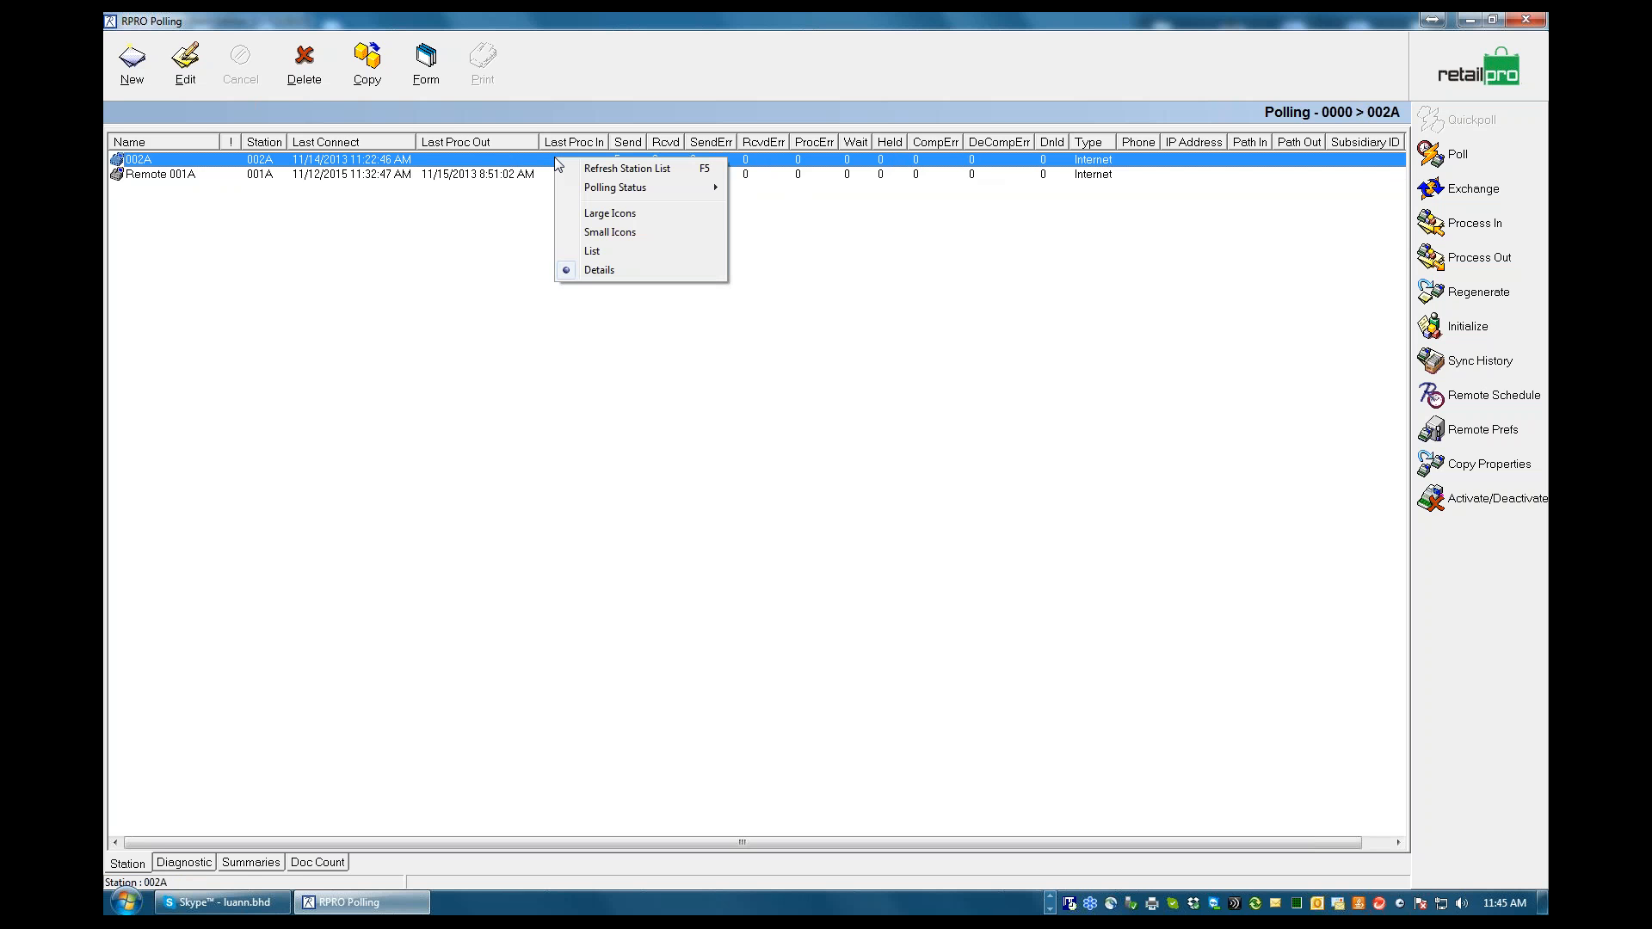
mouse_move(615, 189)
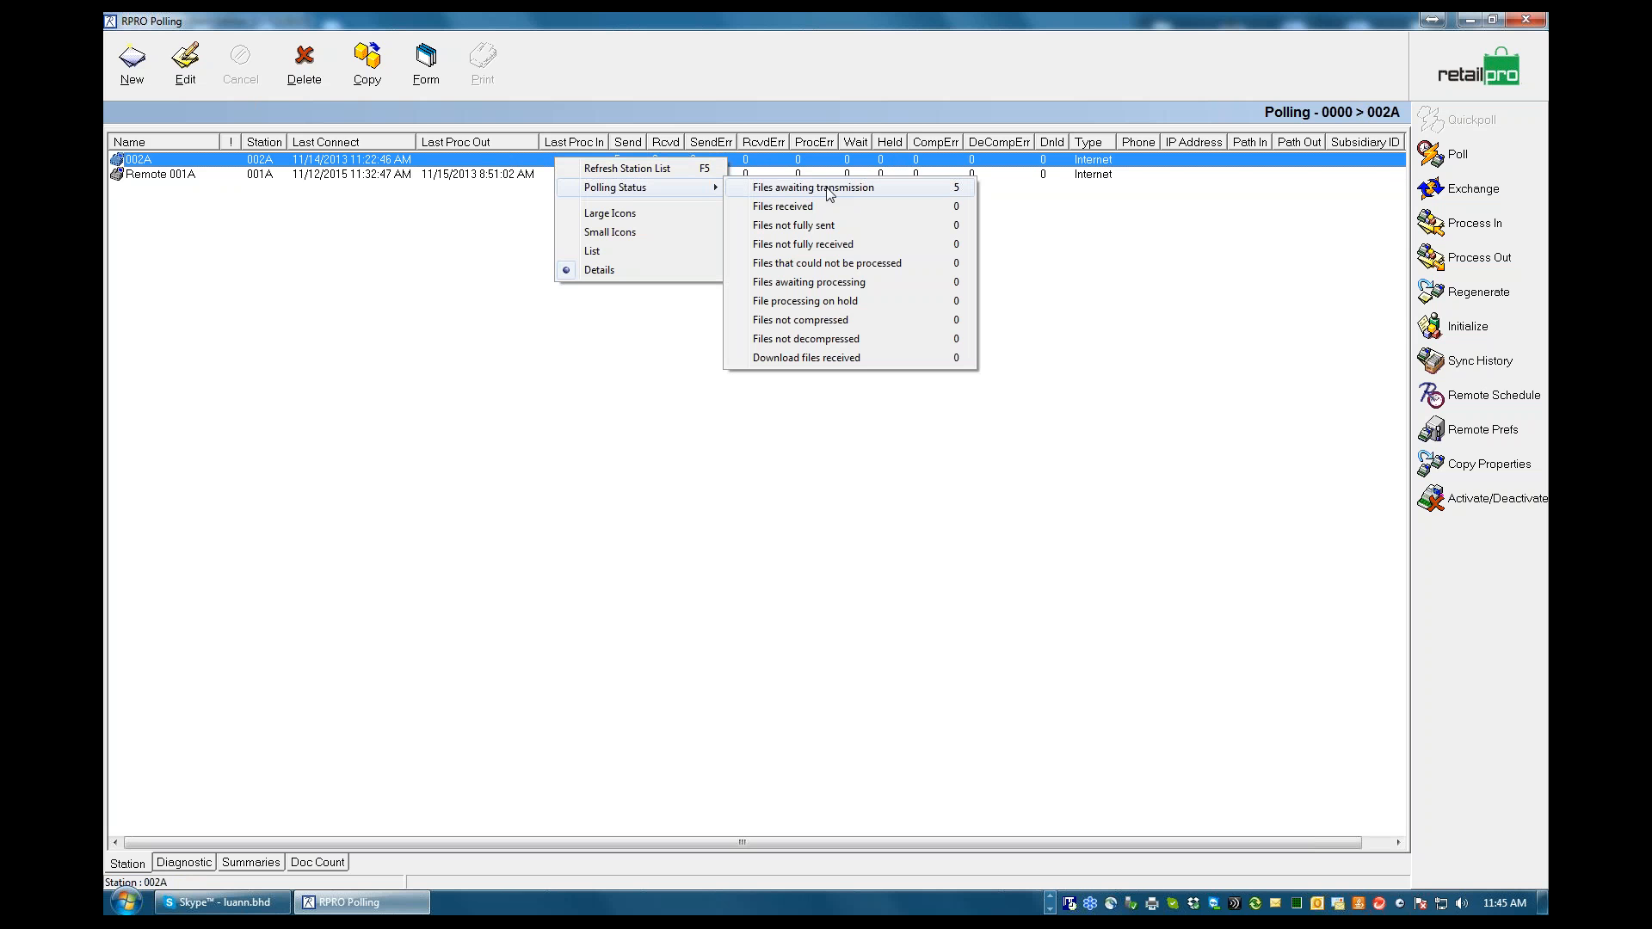
click(871, 191)
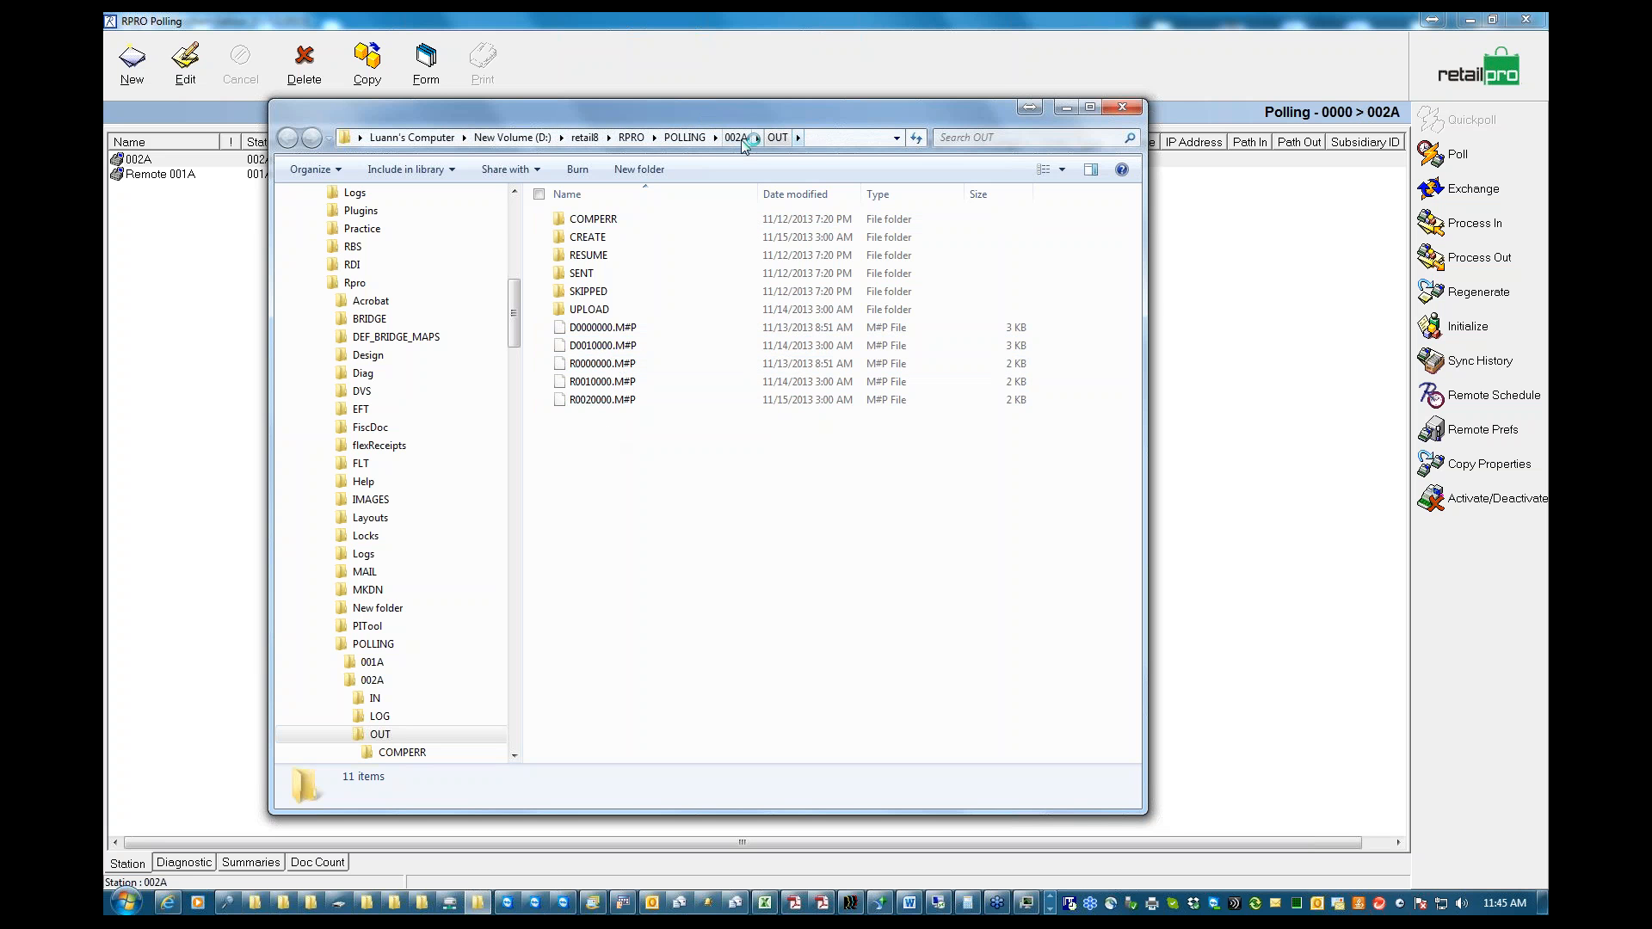
click(822, 139)
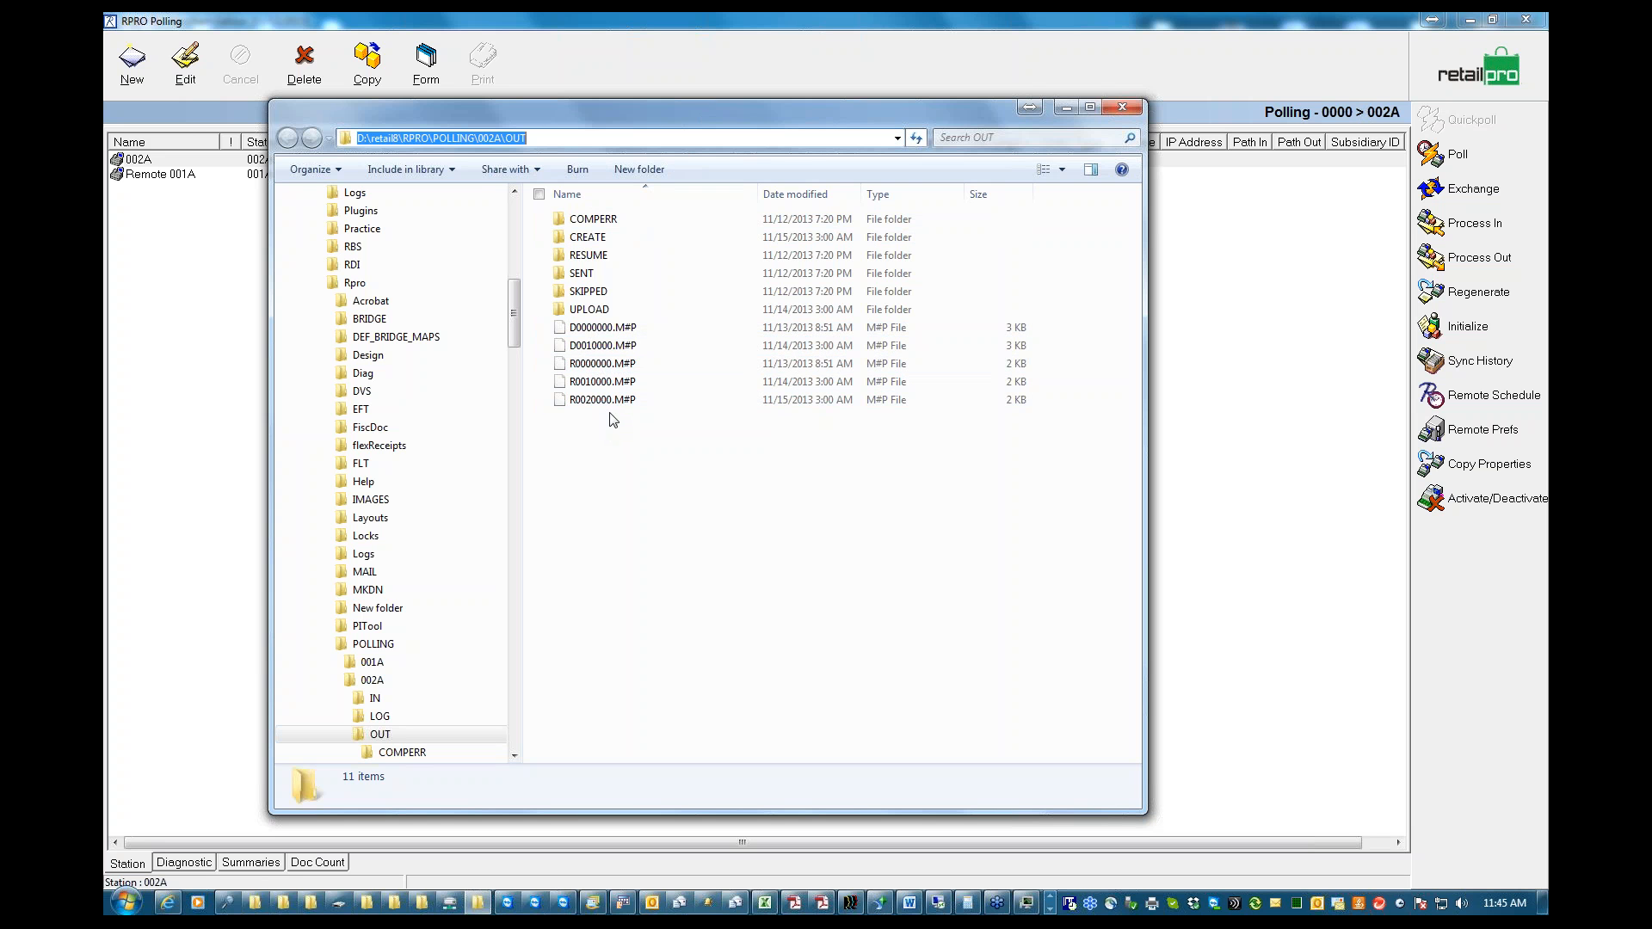
Check the contents of the SENT and COMPERR subfolders of station 002A's OUT folder, returning to OUT each time
click(583, 273)
double_click(583, 274)
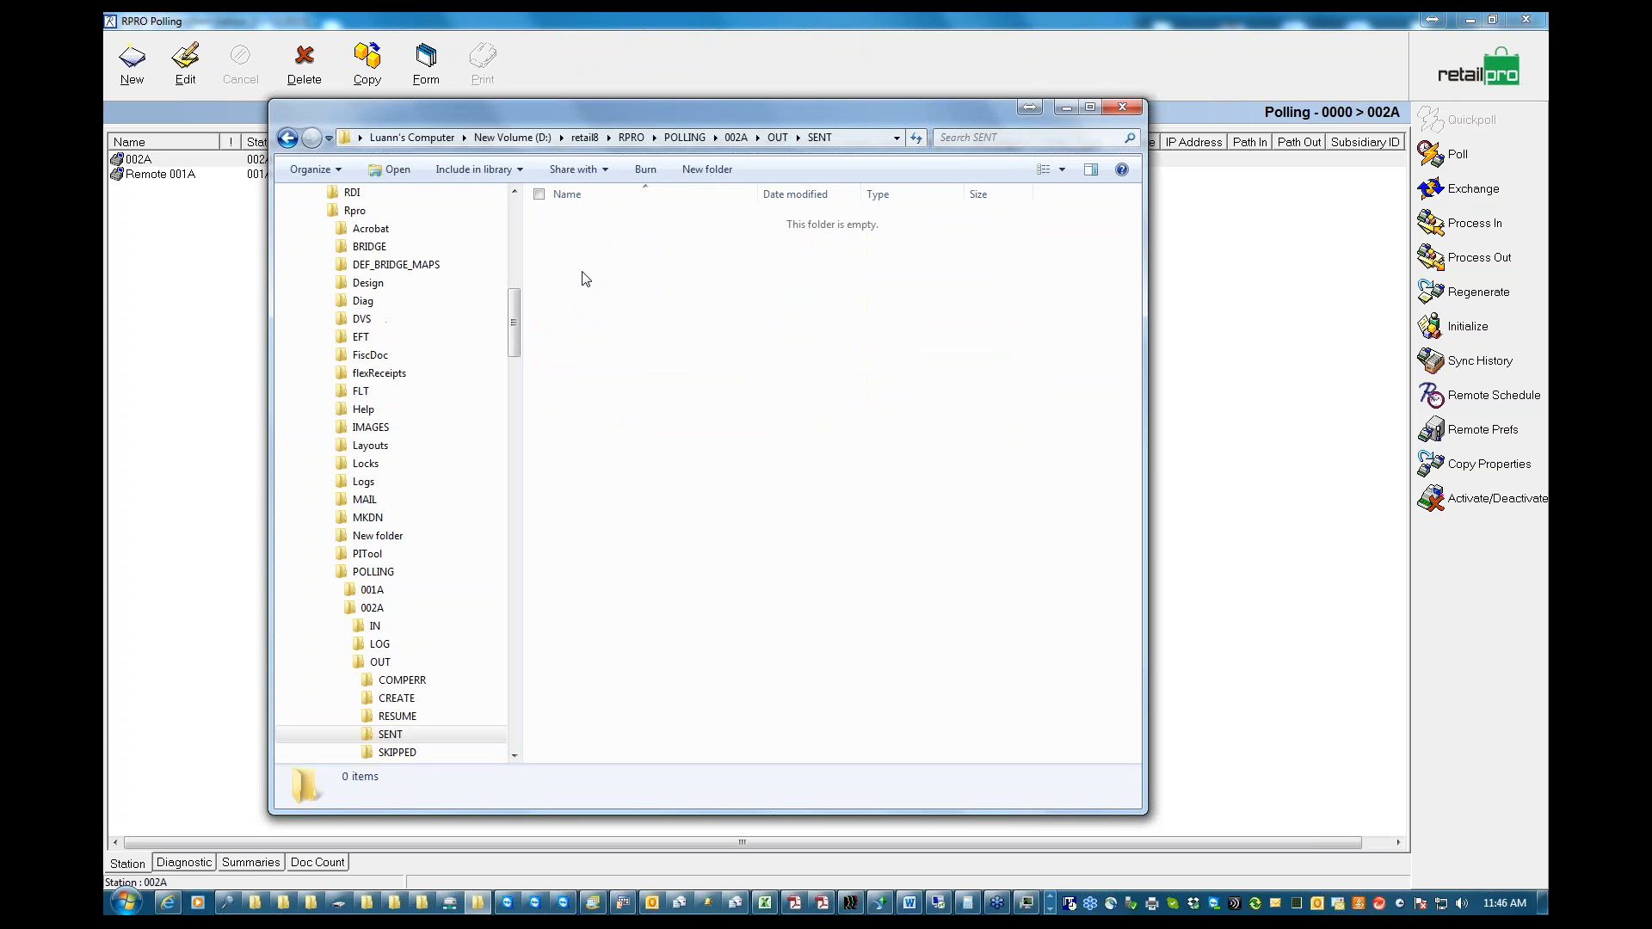
click(778, 138)
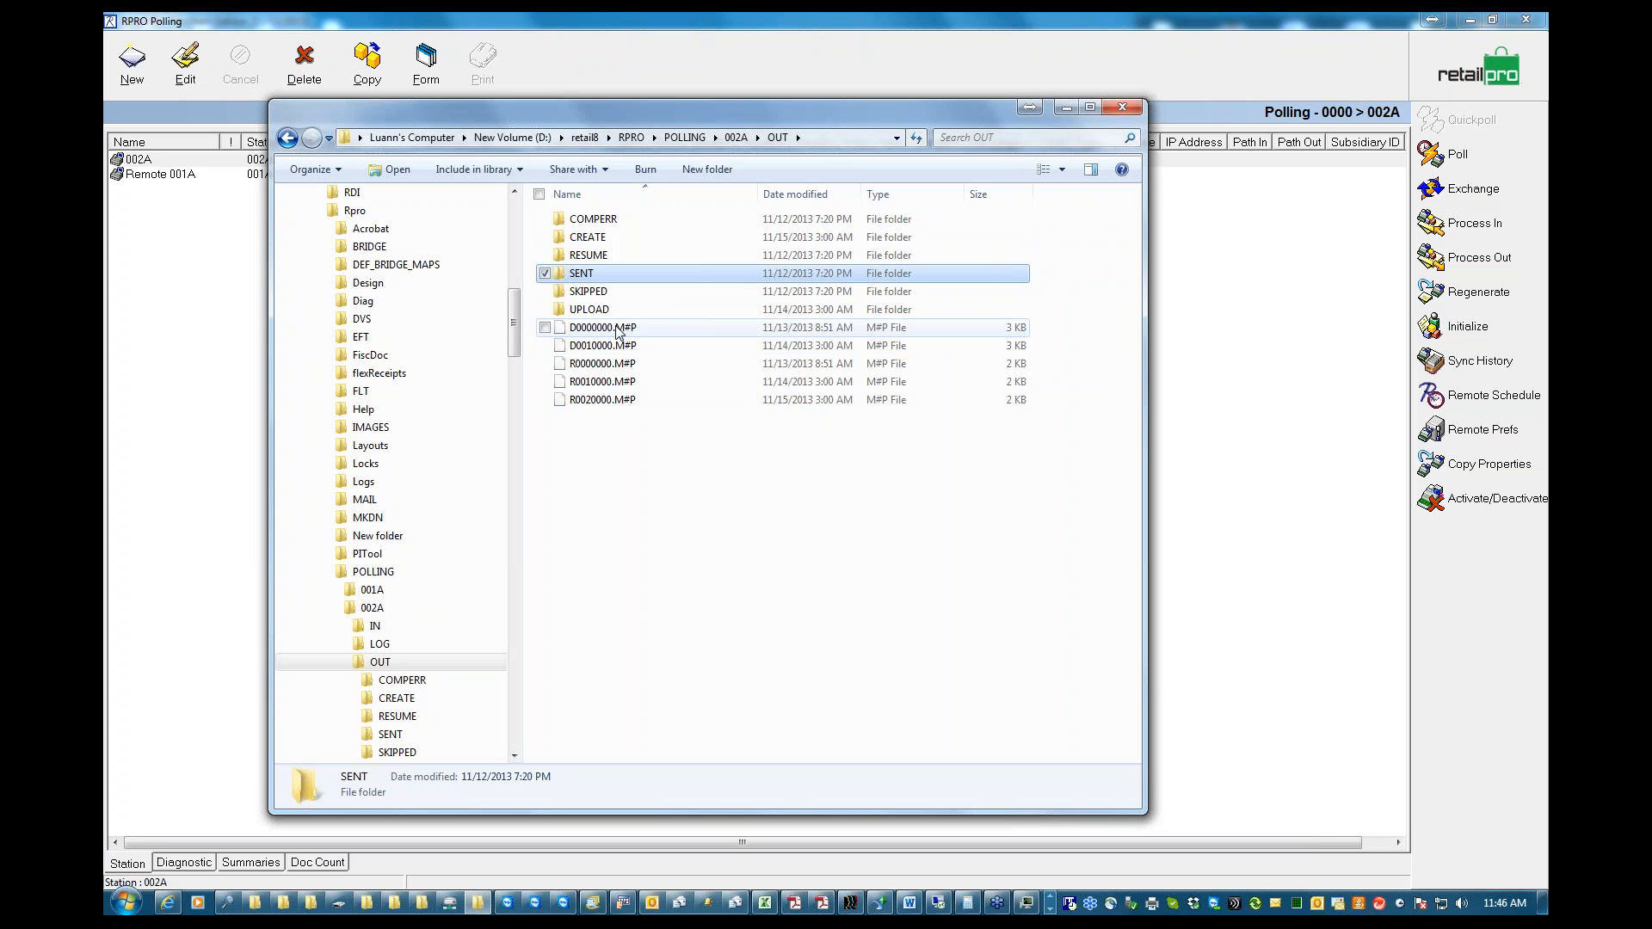
click(607, 221)
double_click(608, 221)
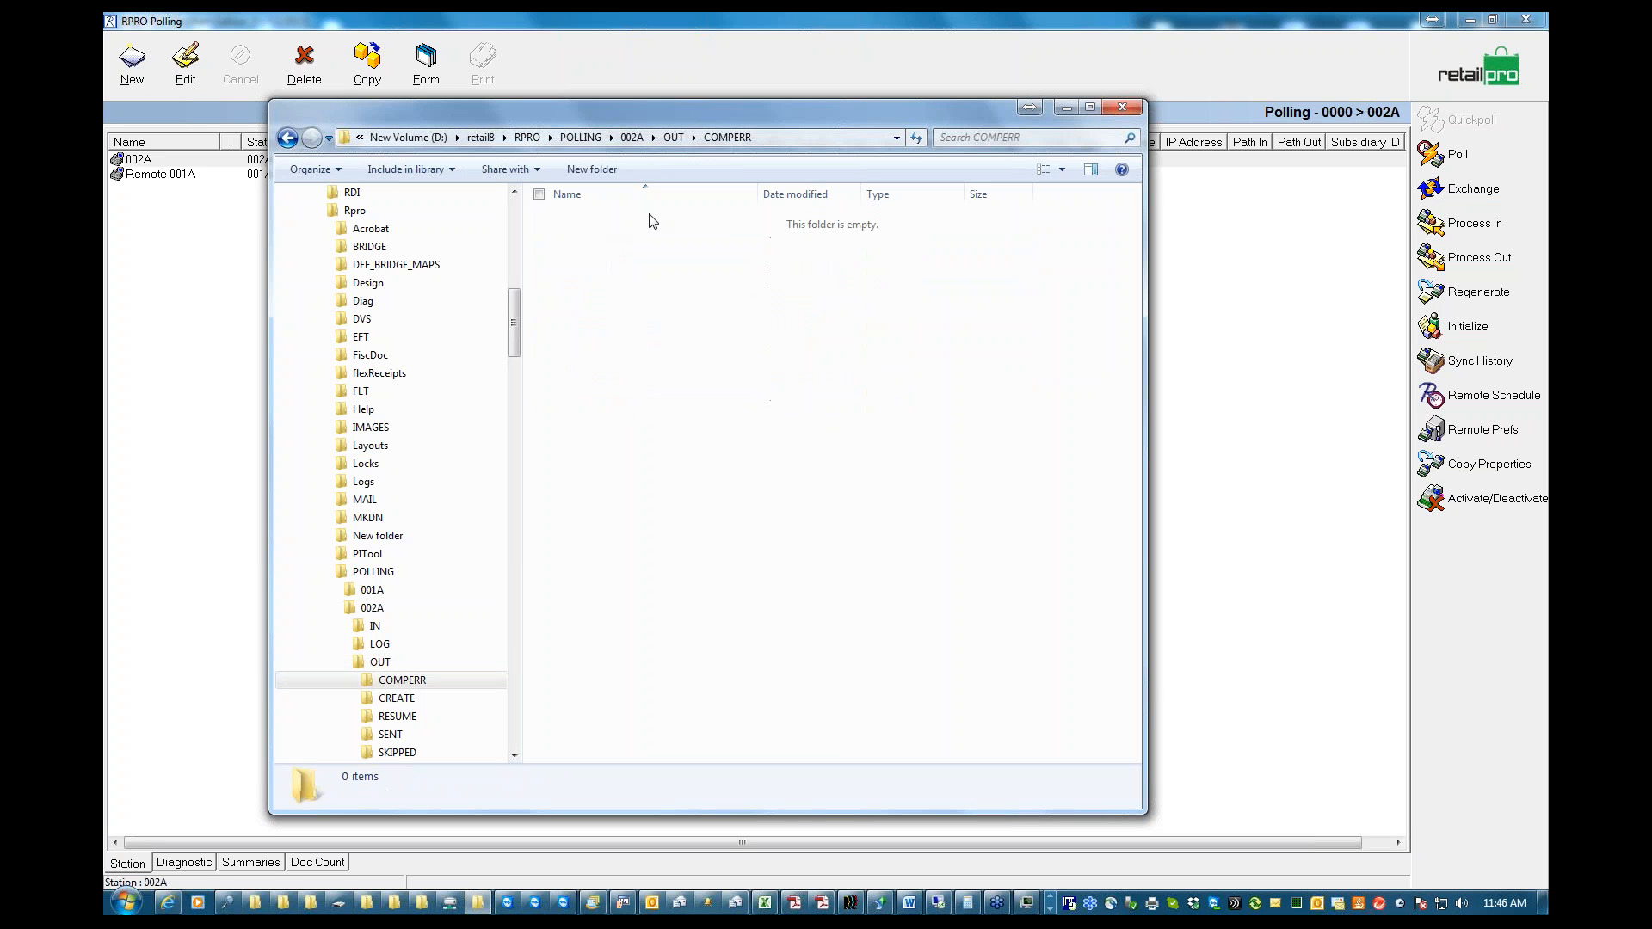
click(674, 139)
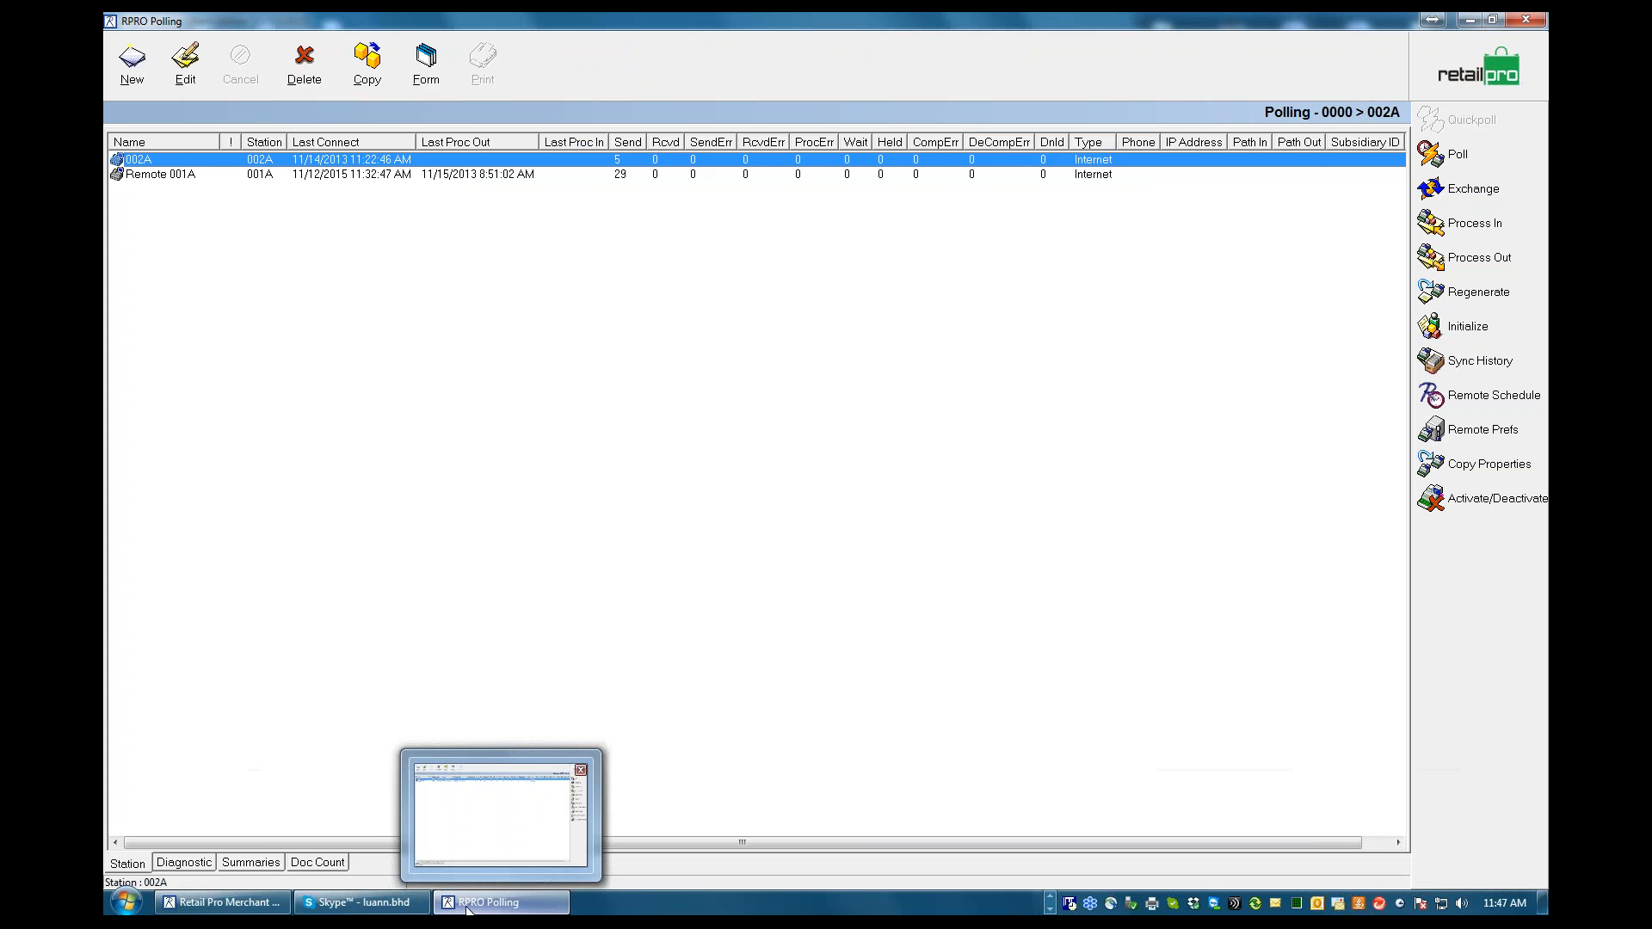
Bring up the retail8 program folder and open Polling_Overview.pdf from its Emanuals\Docs folder
click(1050, 898)
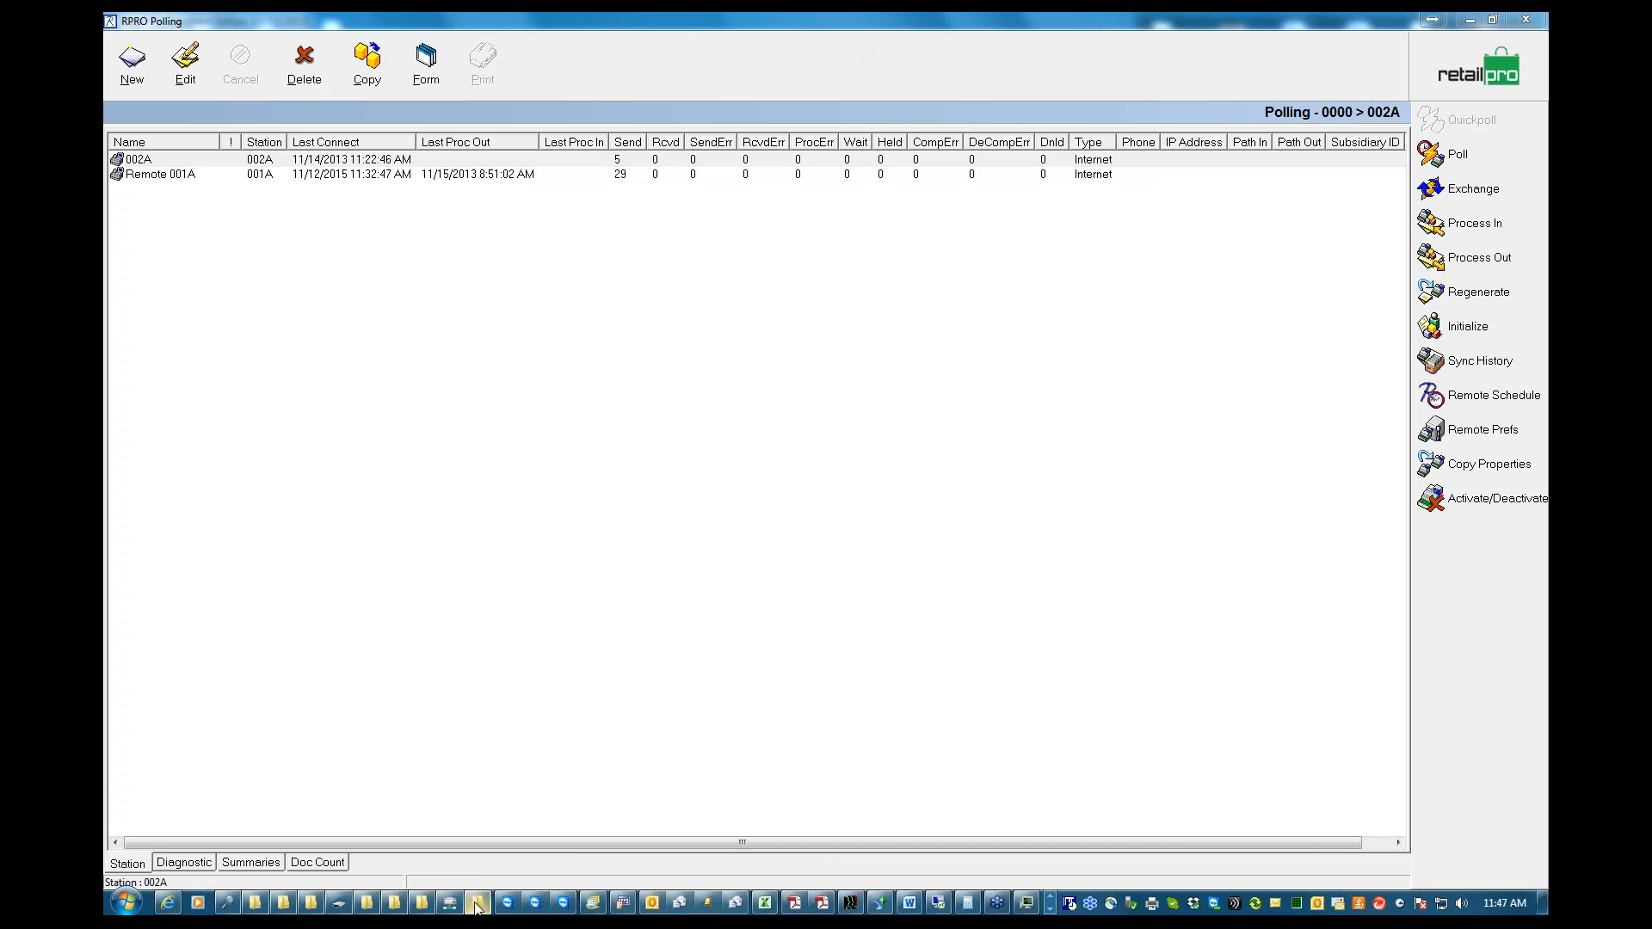
click(476, 903)
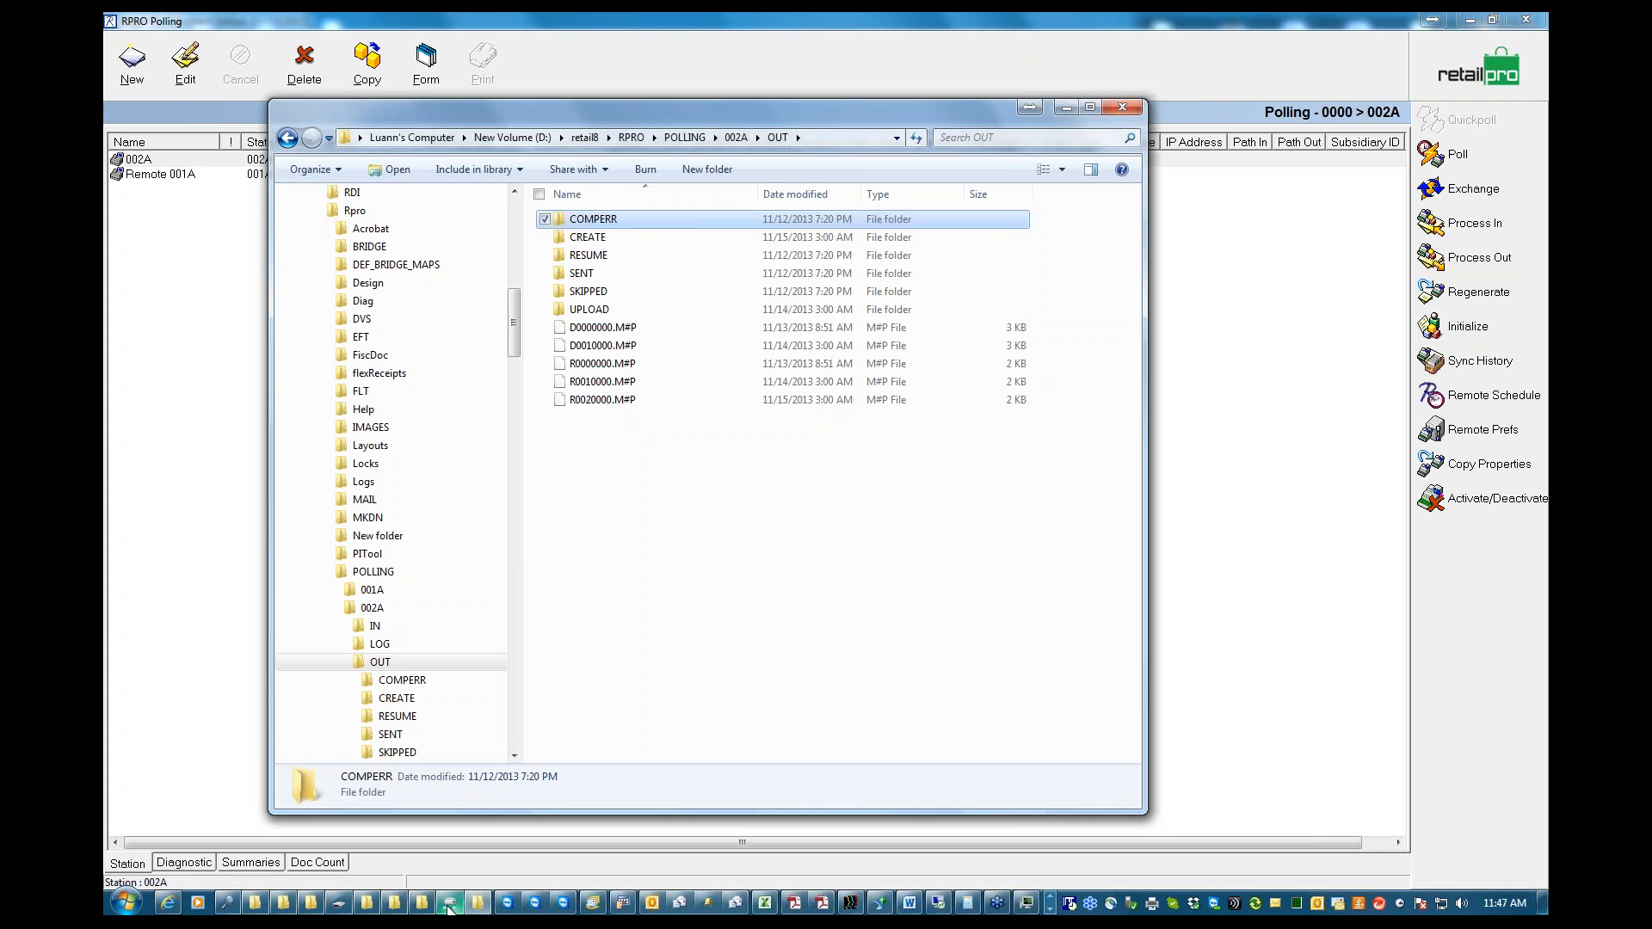
click(426, 905)
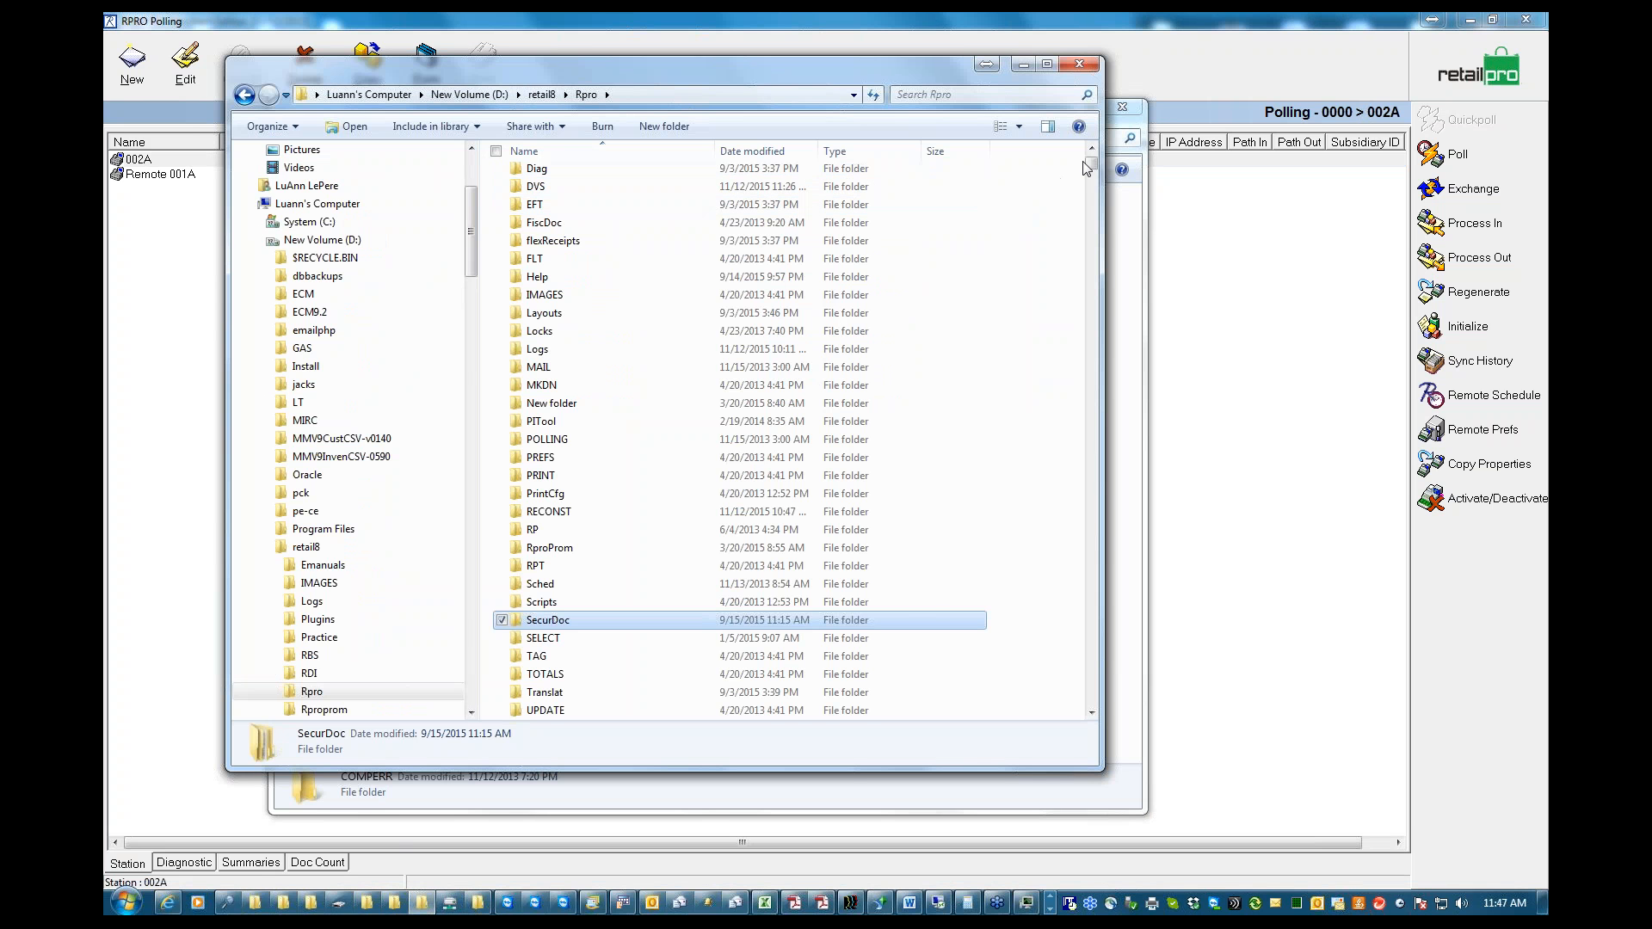
drag(1092, 161, 1092, 149)
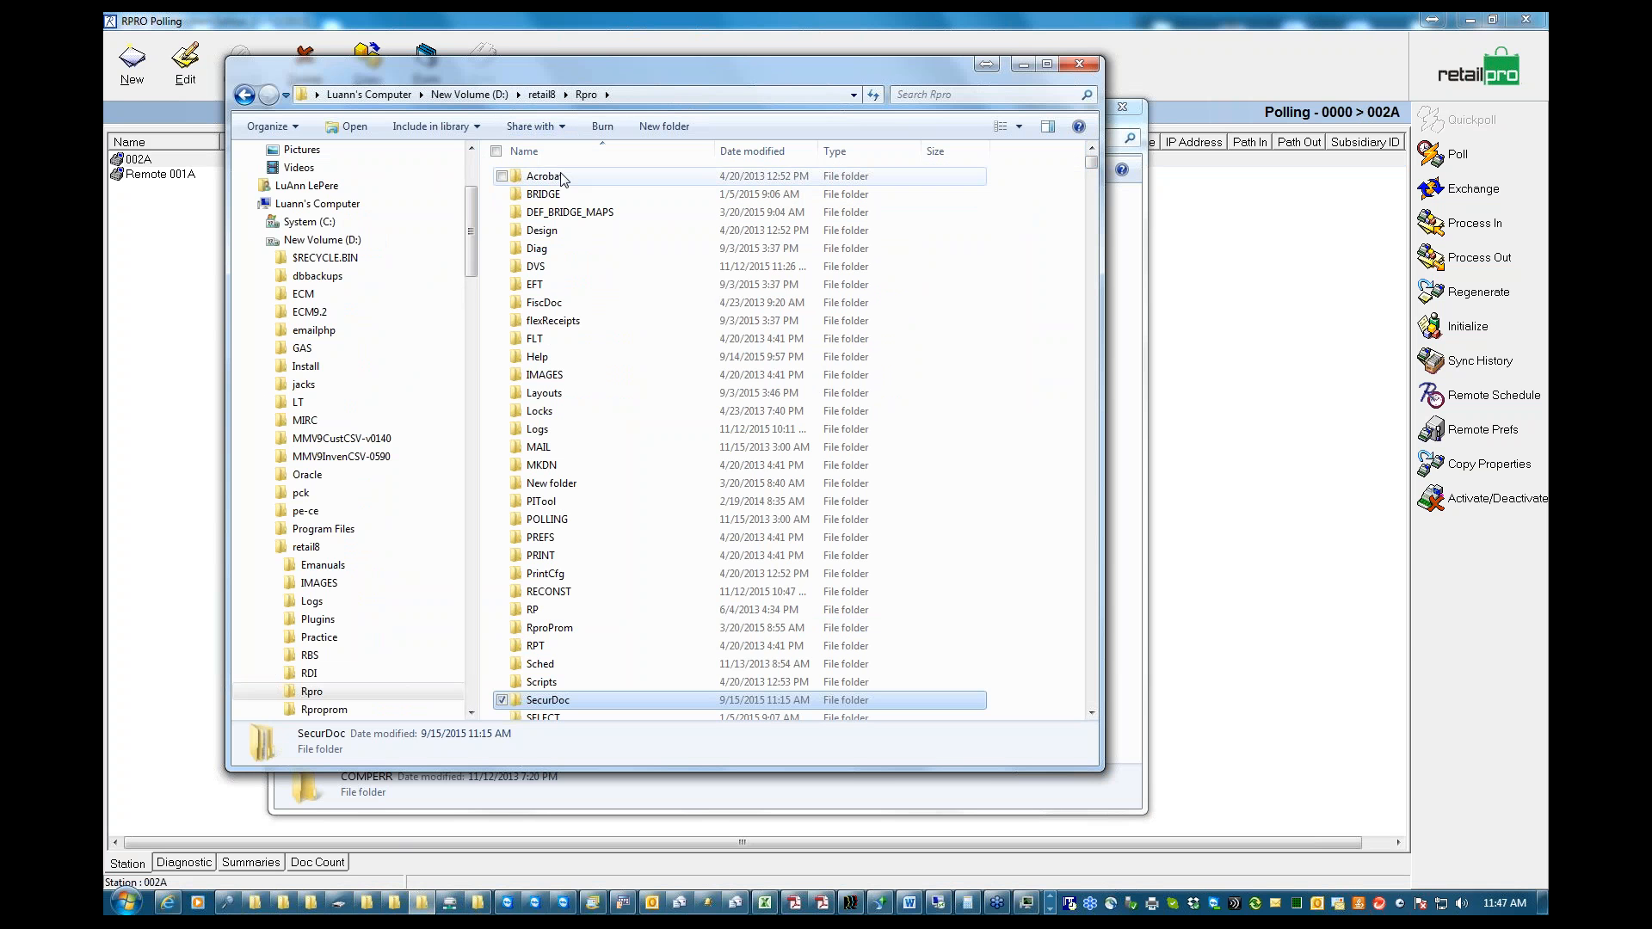
click(541, 95)
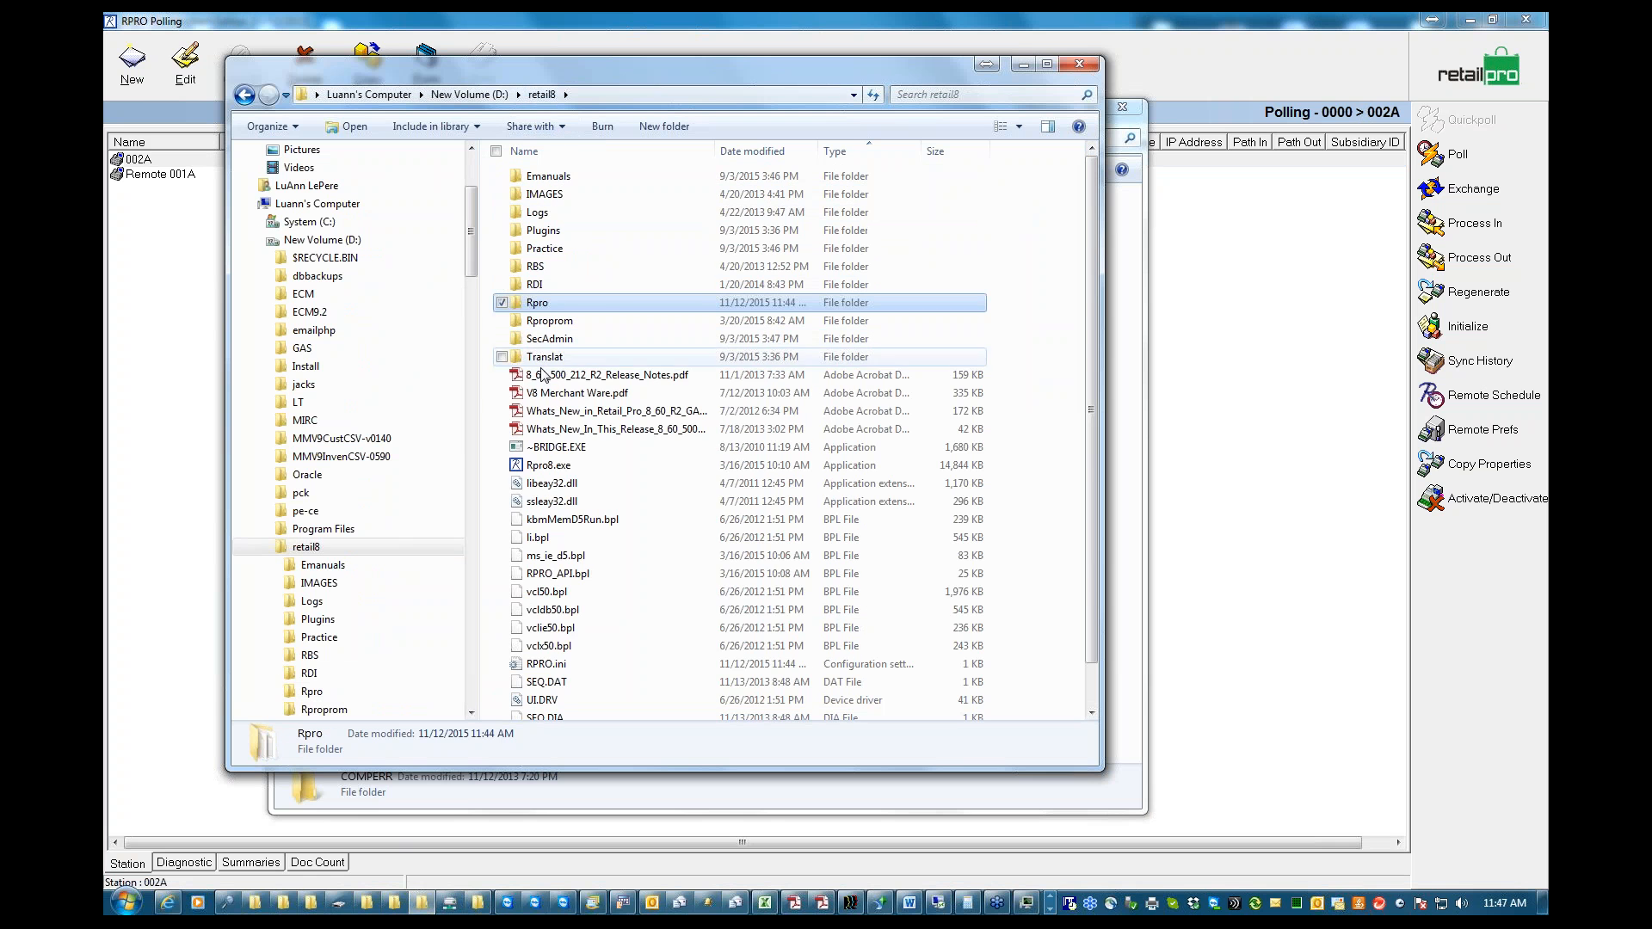
double_click(544, 175)
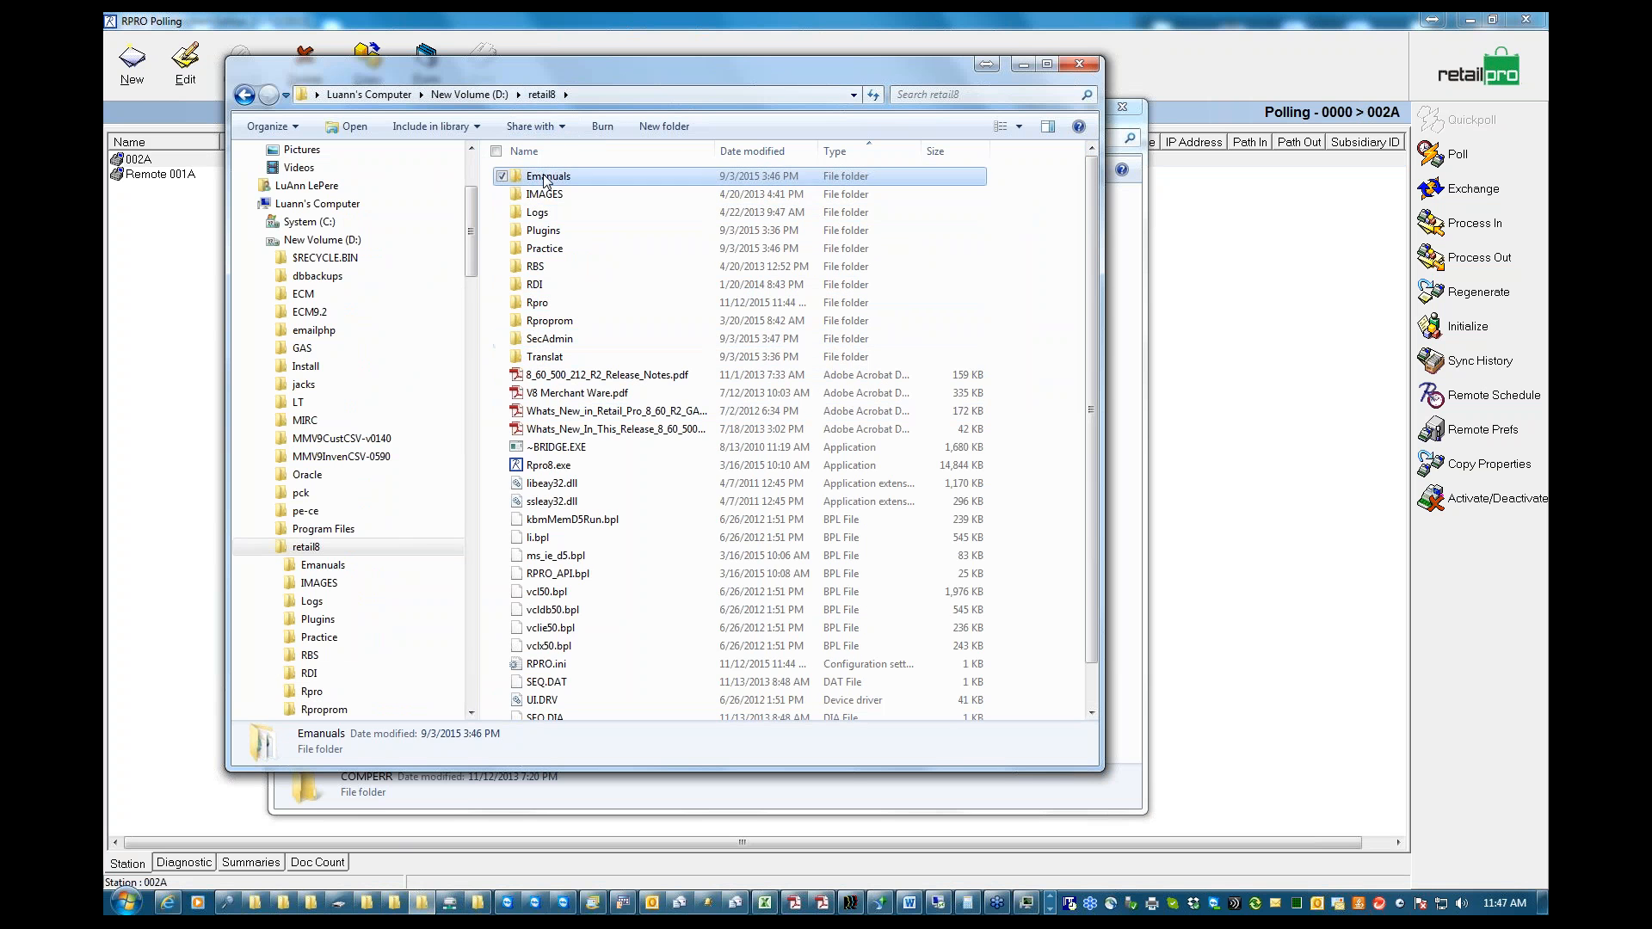
double_click(539, 176)
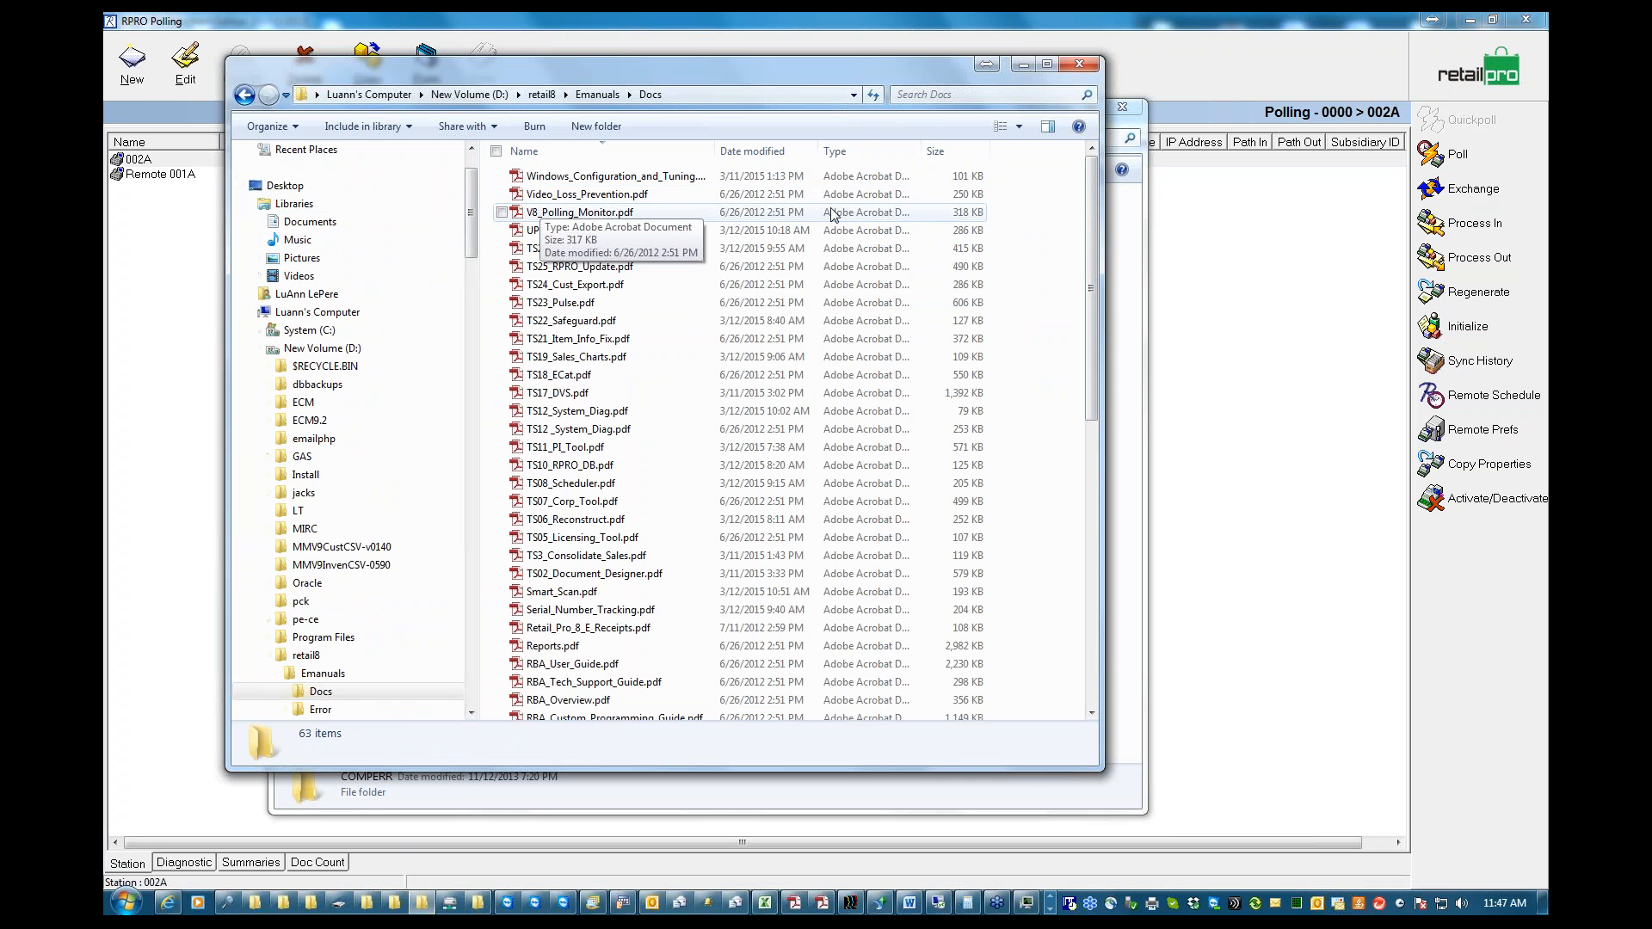
drag(1096, 210, 1112, 406)
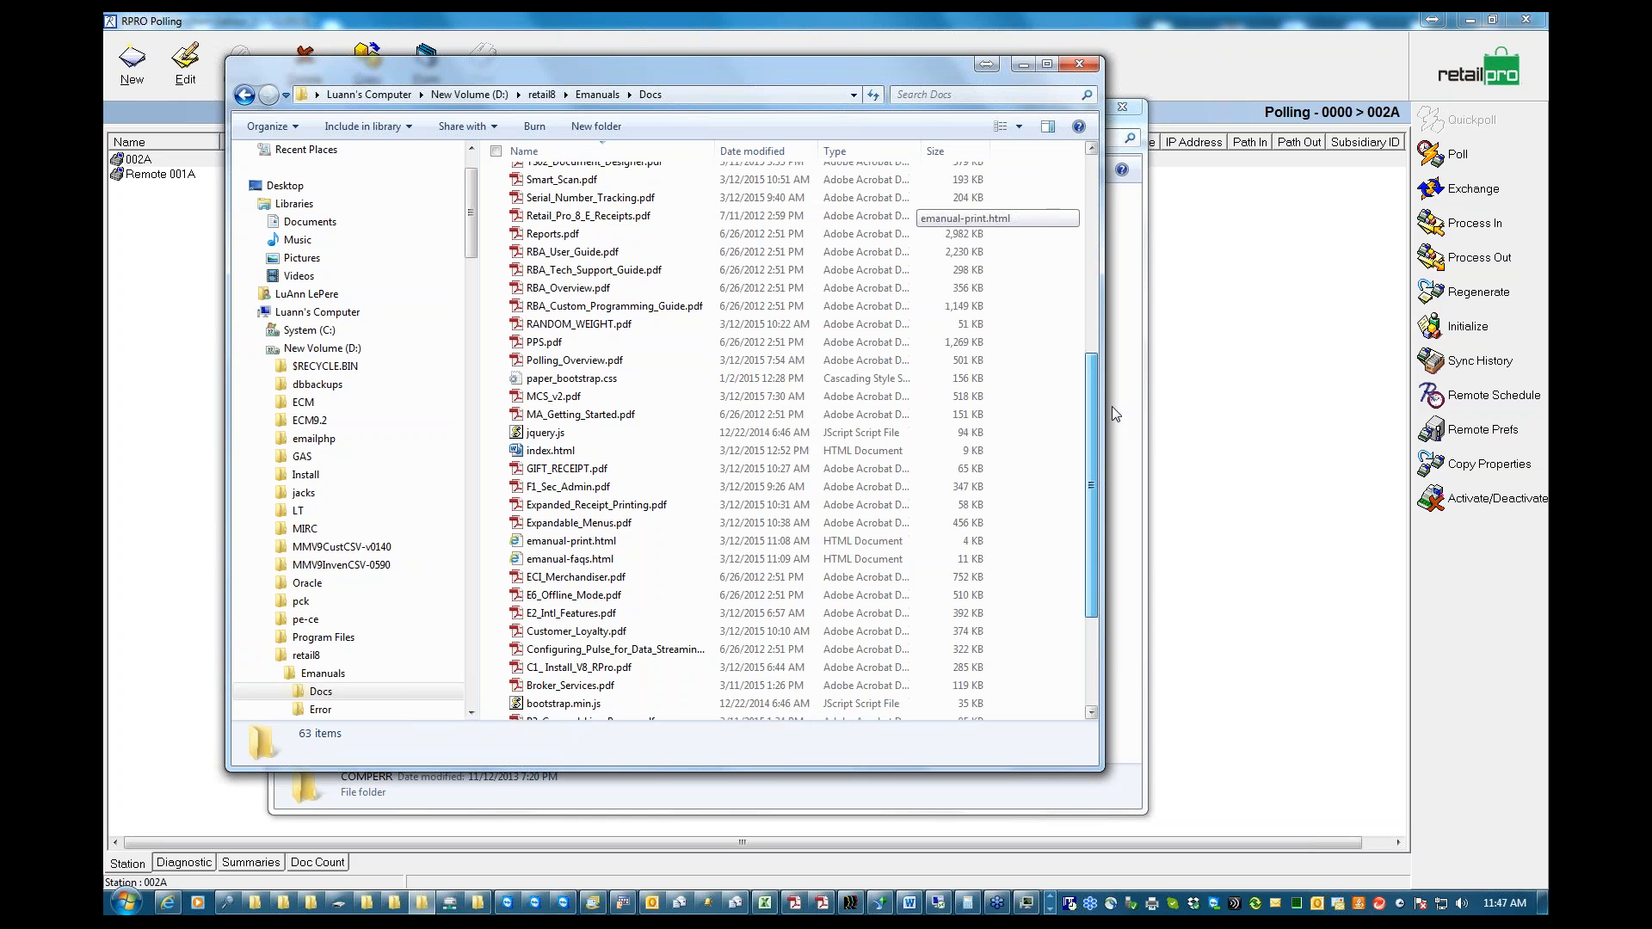
click(567, 359)
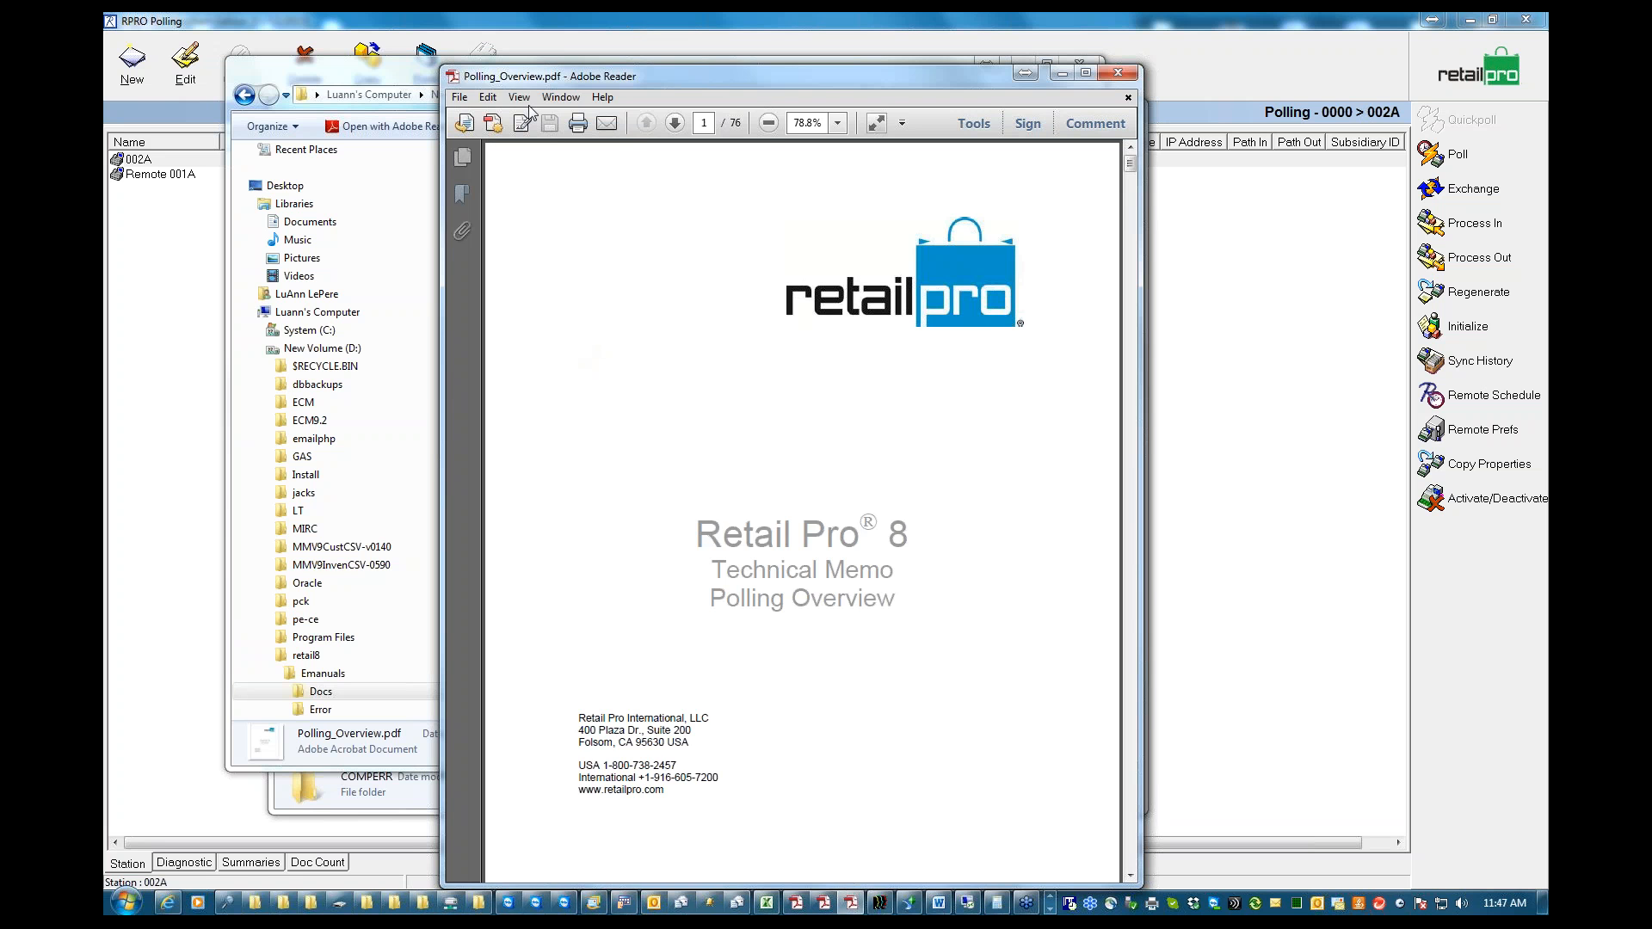
Page through the Polling Overview memo to its table of contents, and minimize the memo and both folder windows
click(672, 126)
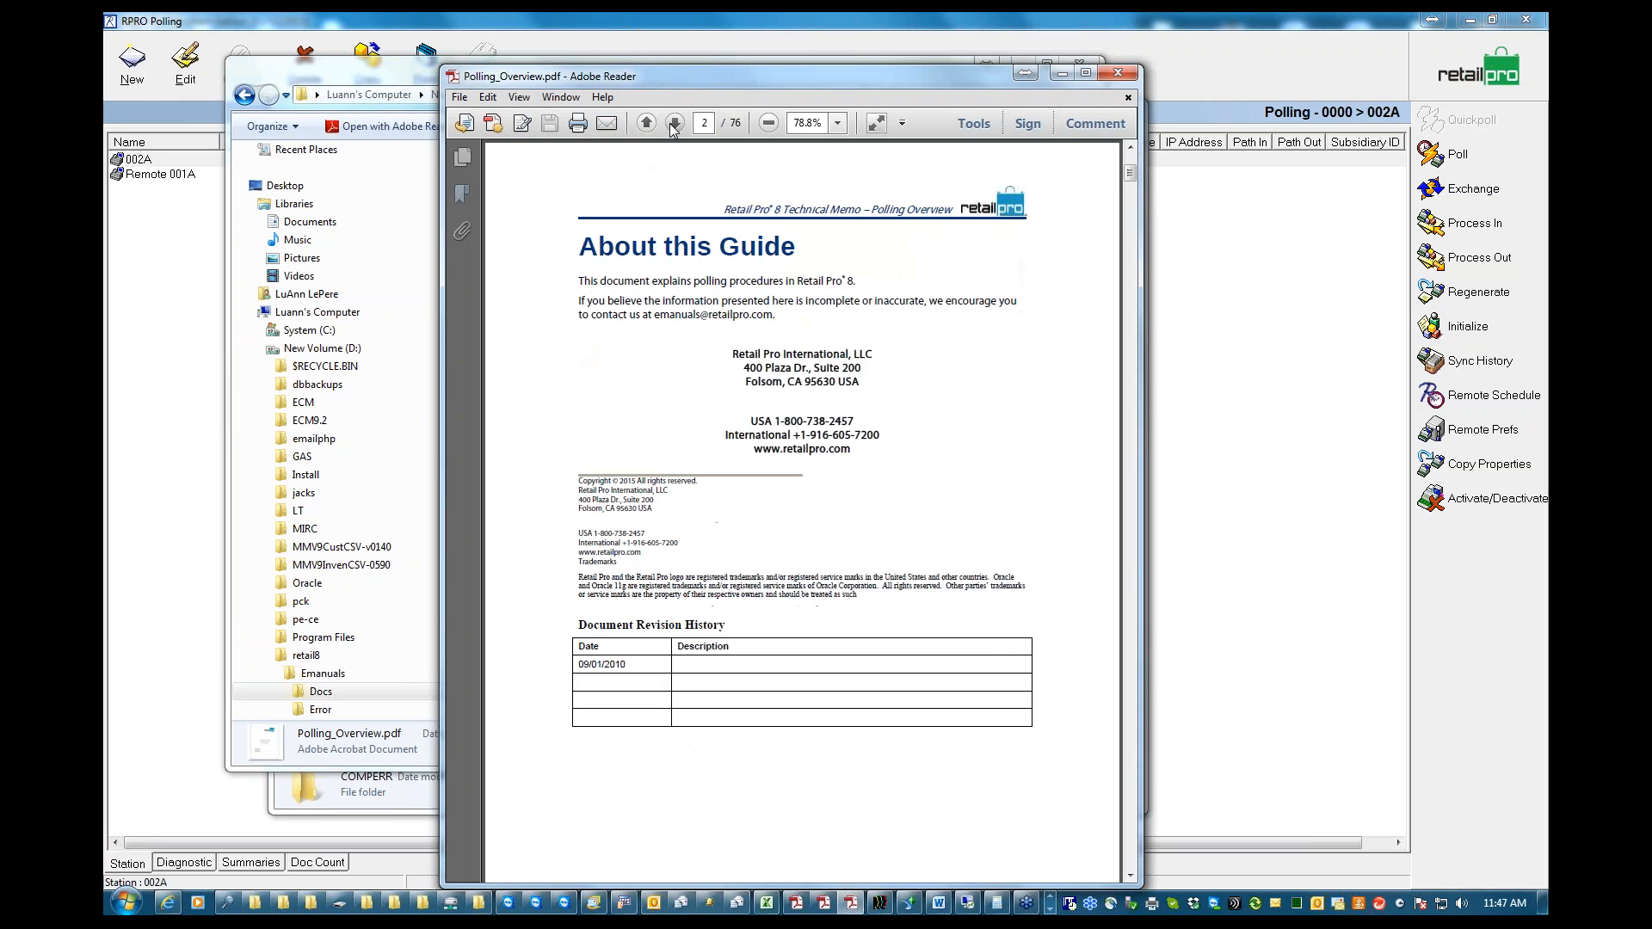
click(672, 125)
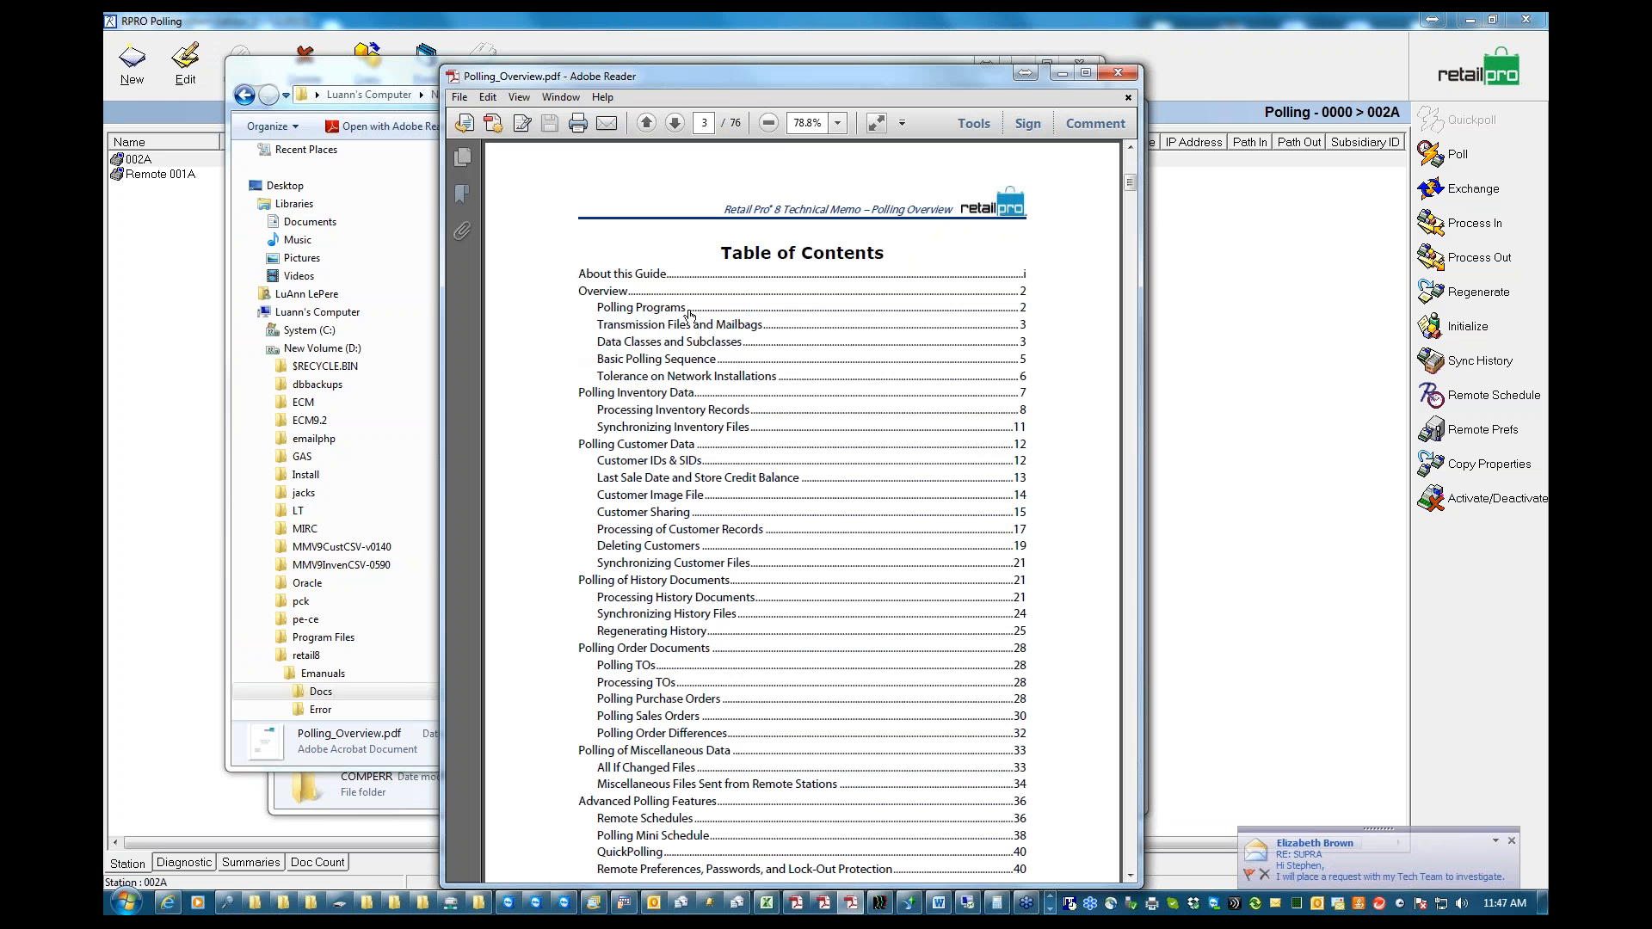
click(1065, 77)
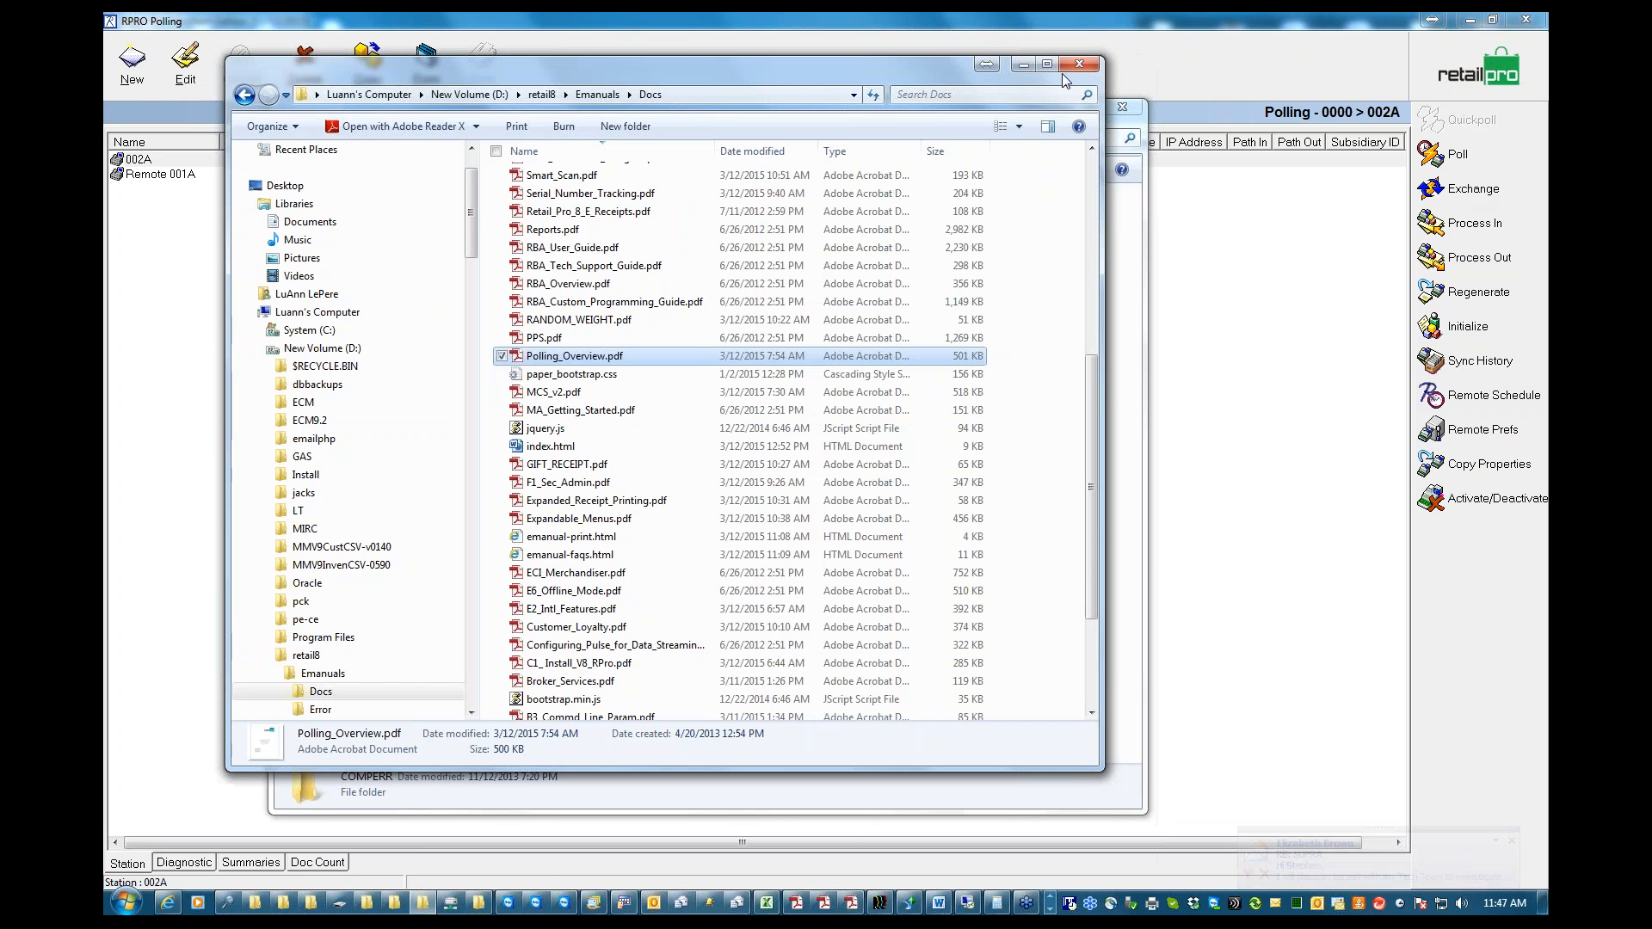
click(1024, 66)
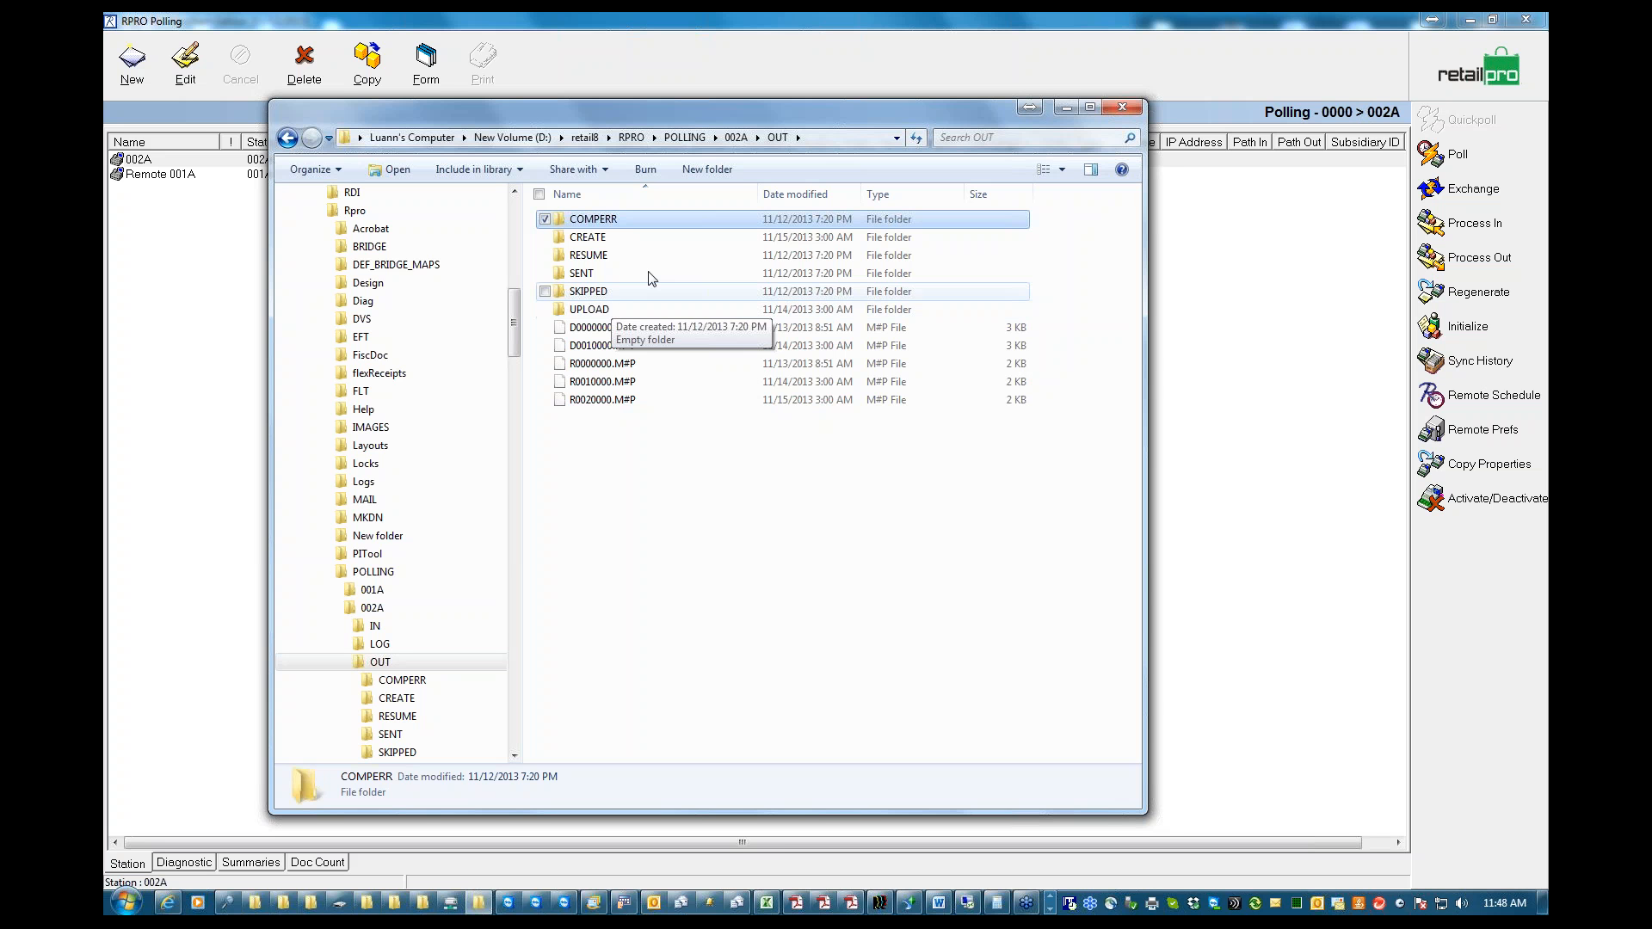
click(1067, 109)
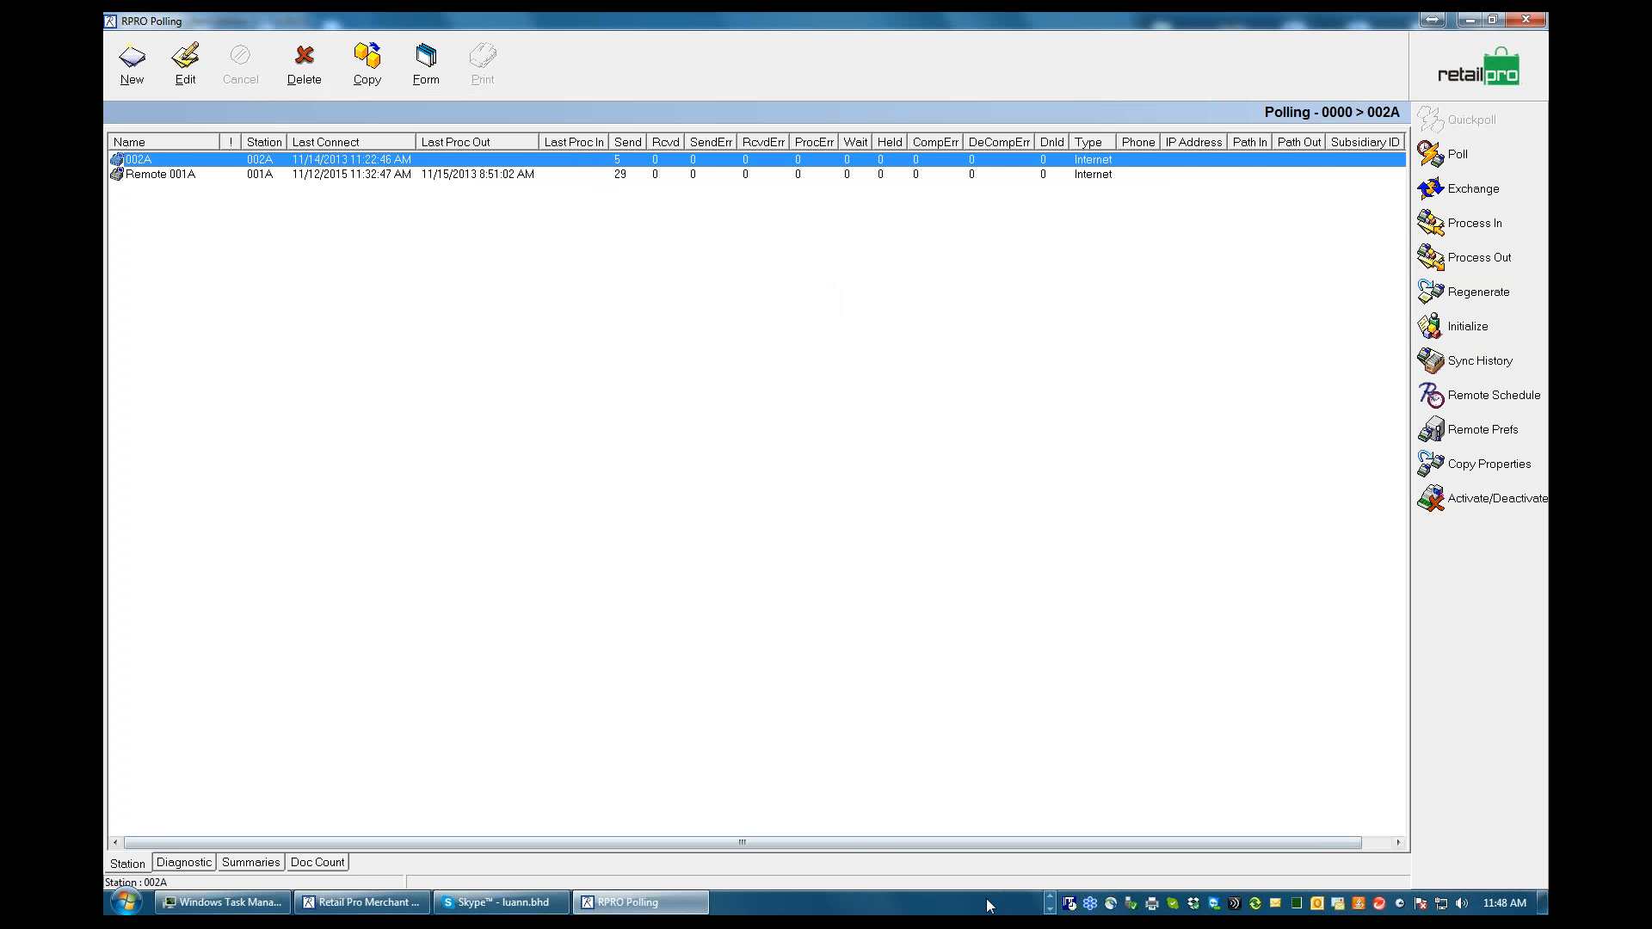
Switch to the BHD - Tech Support.doc outline in Word, highlight the Regenerate/Initialize topic, and minimize the document
click(1052, 902)
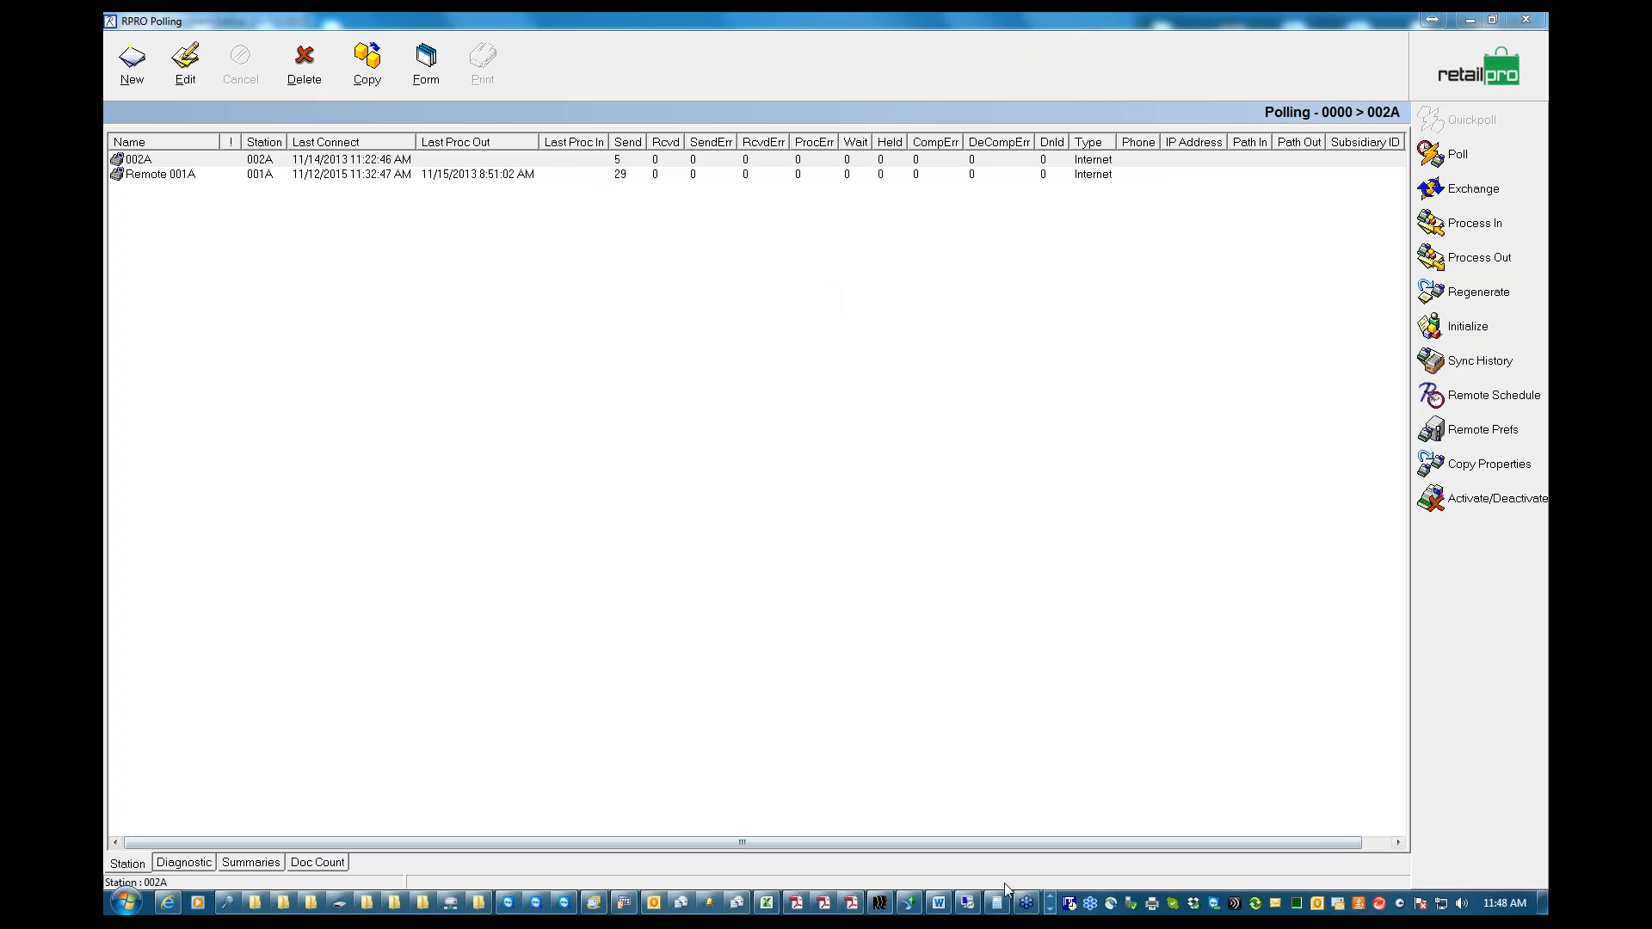
click(939, 903)
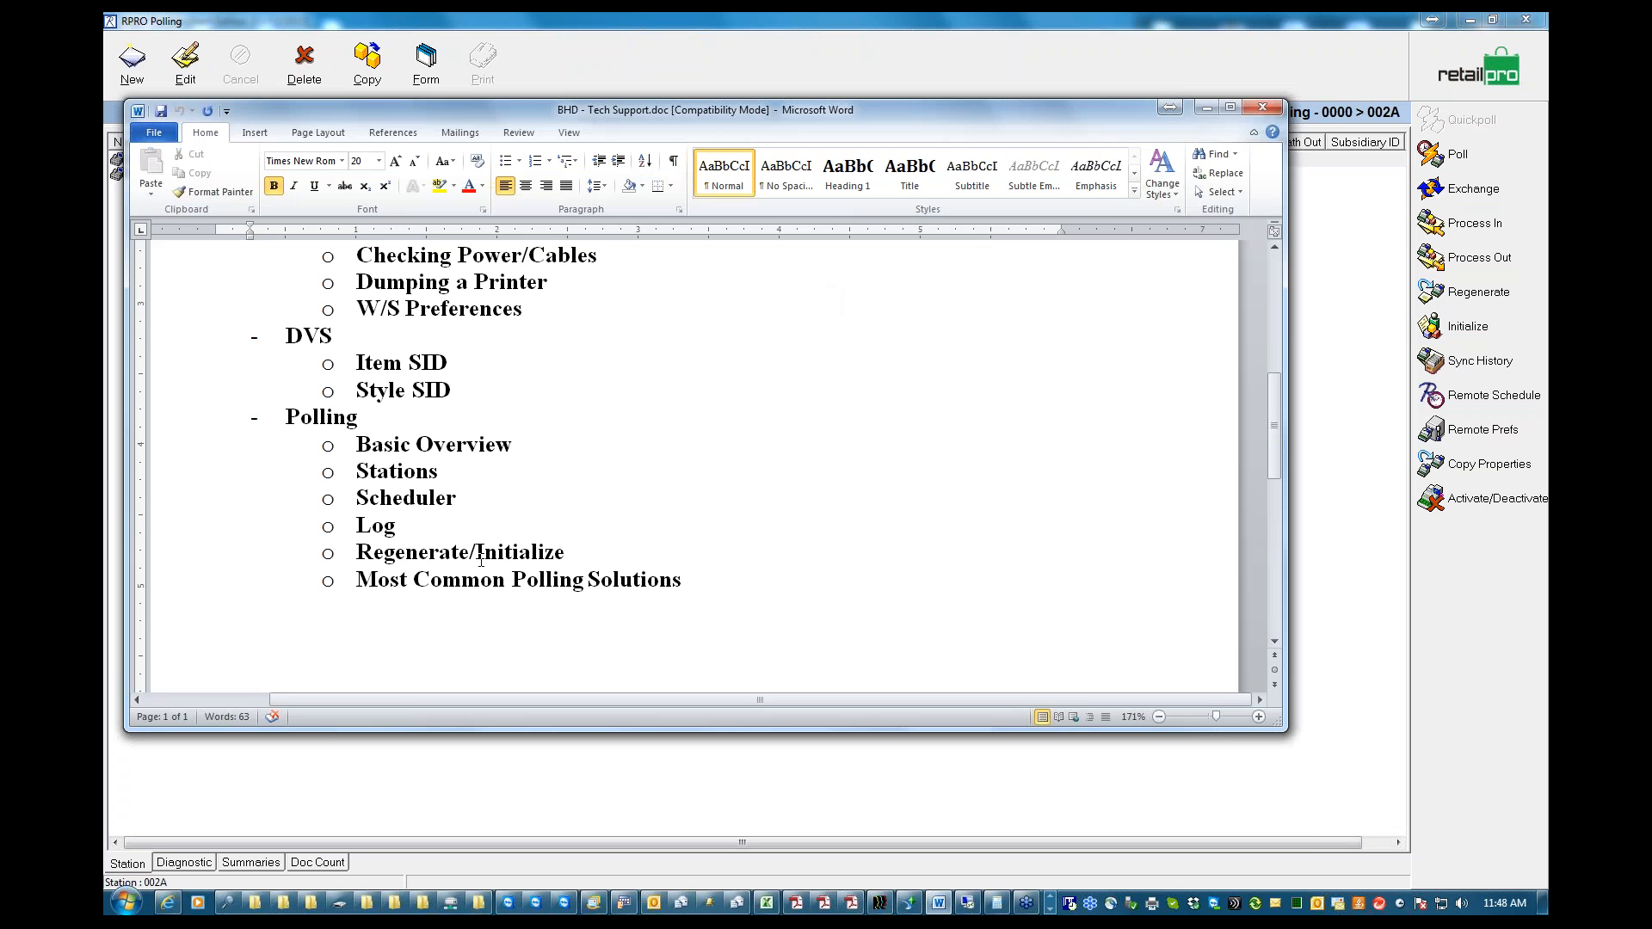
drag(572, 553, 297, 550)
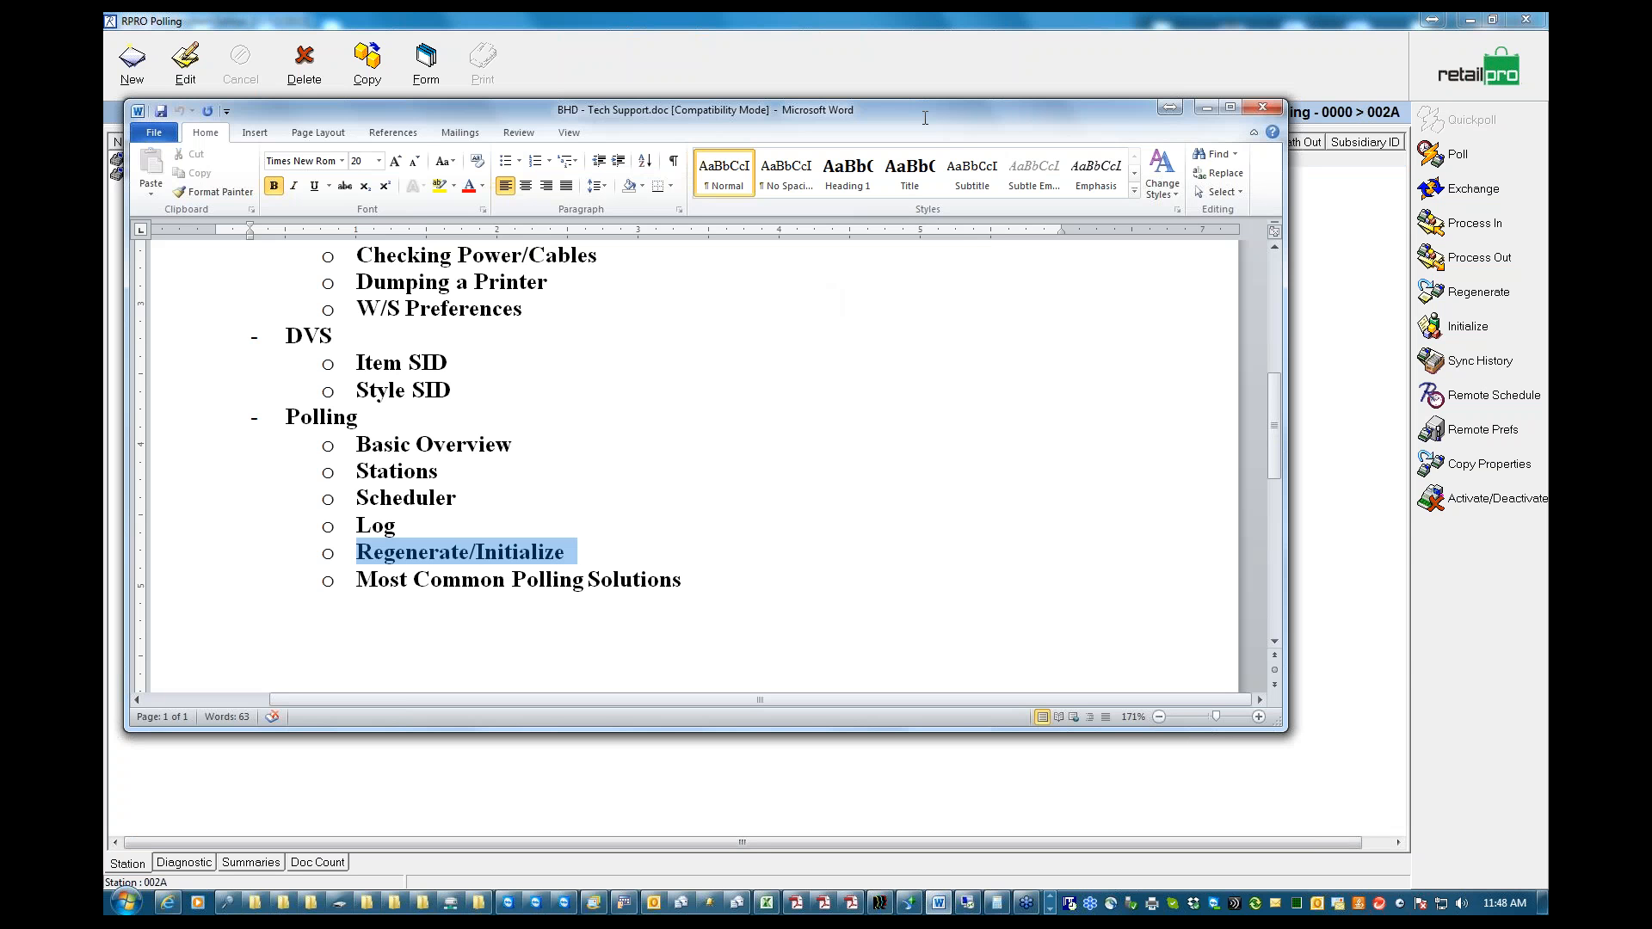
click(1205, 109)
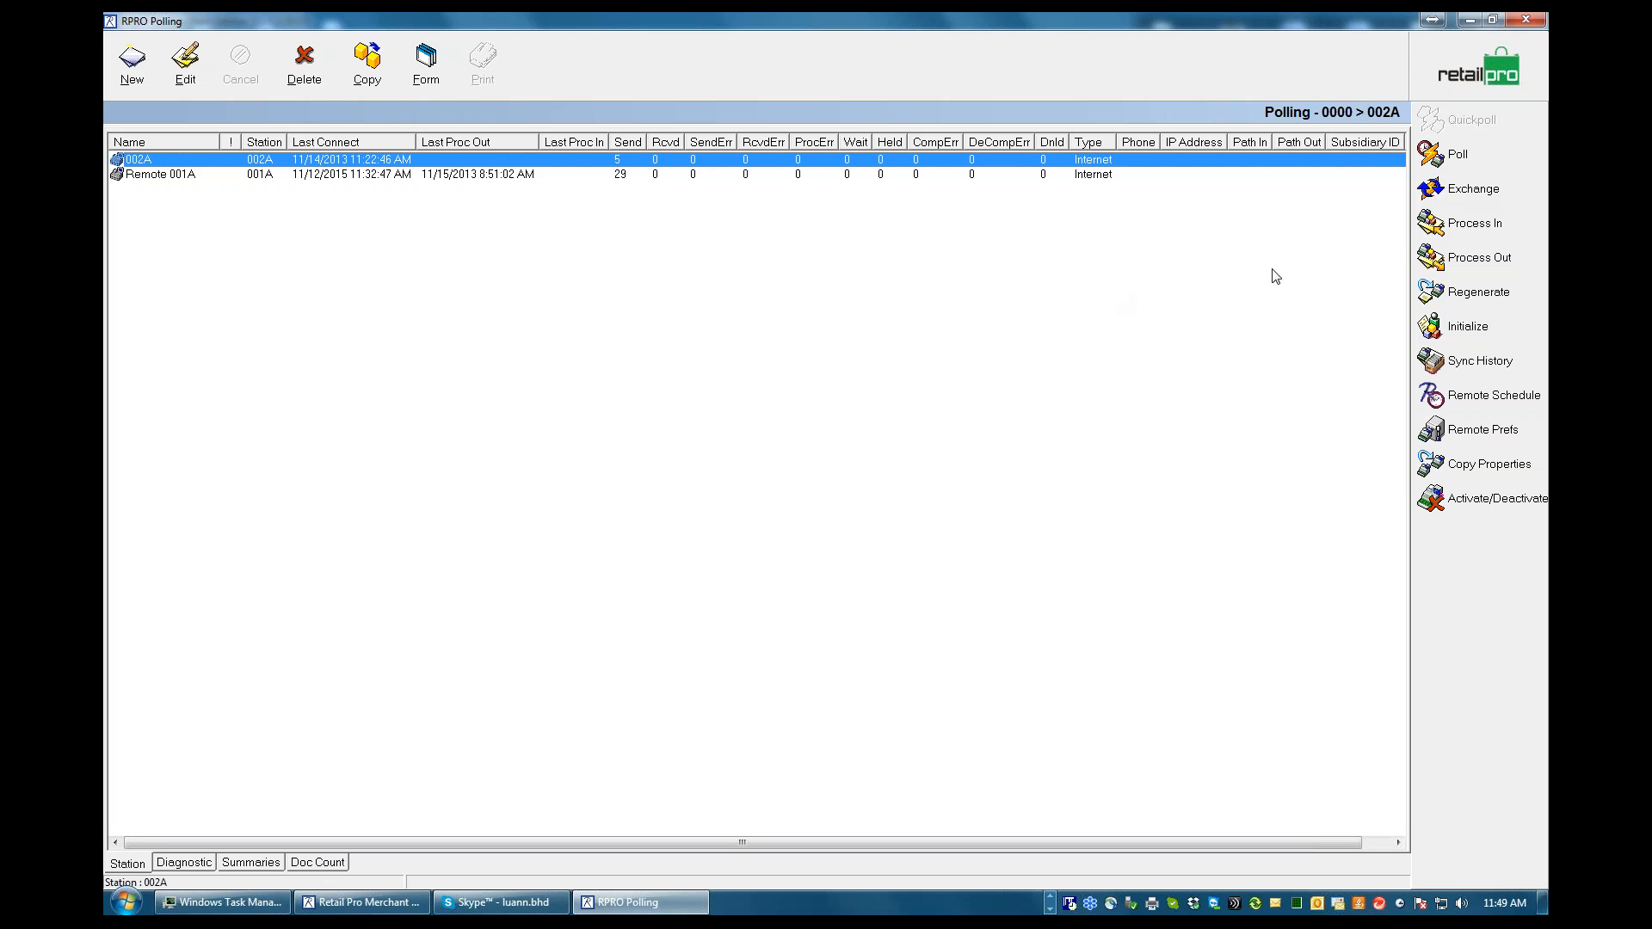
Open the remote initialization and include Inventory data, the Security group and only Employee from Preferences (8.5), and display the Customers group's data
click(1473, 335)
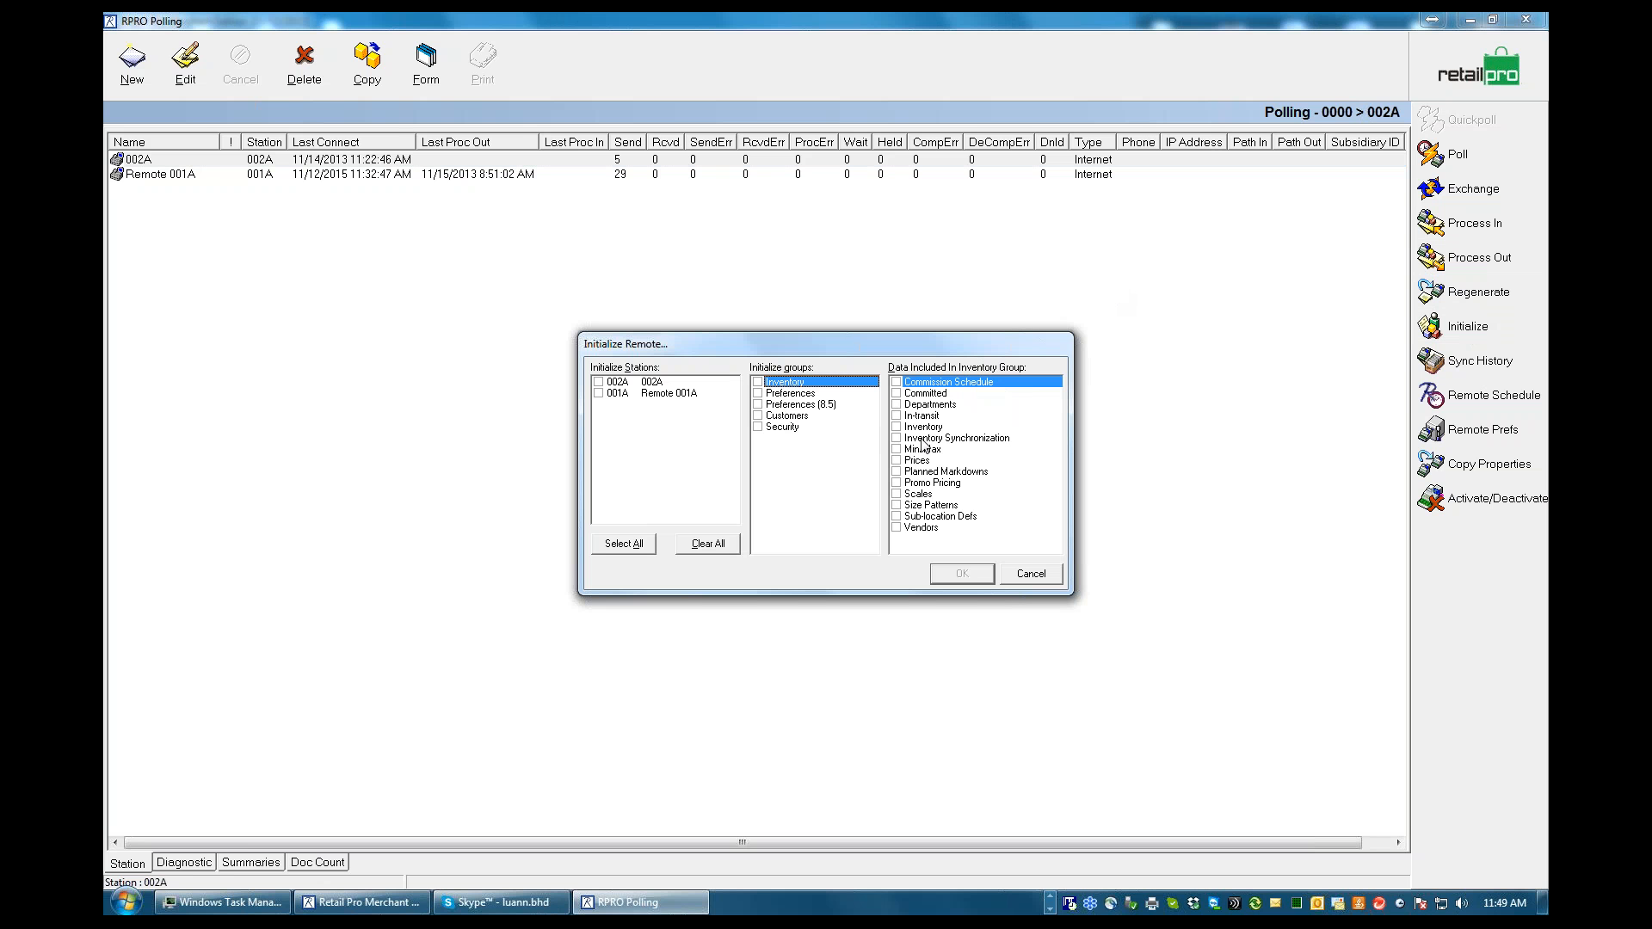
click(897, 428)
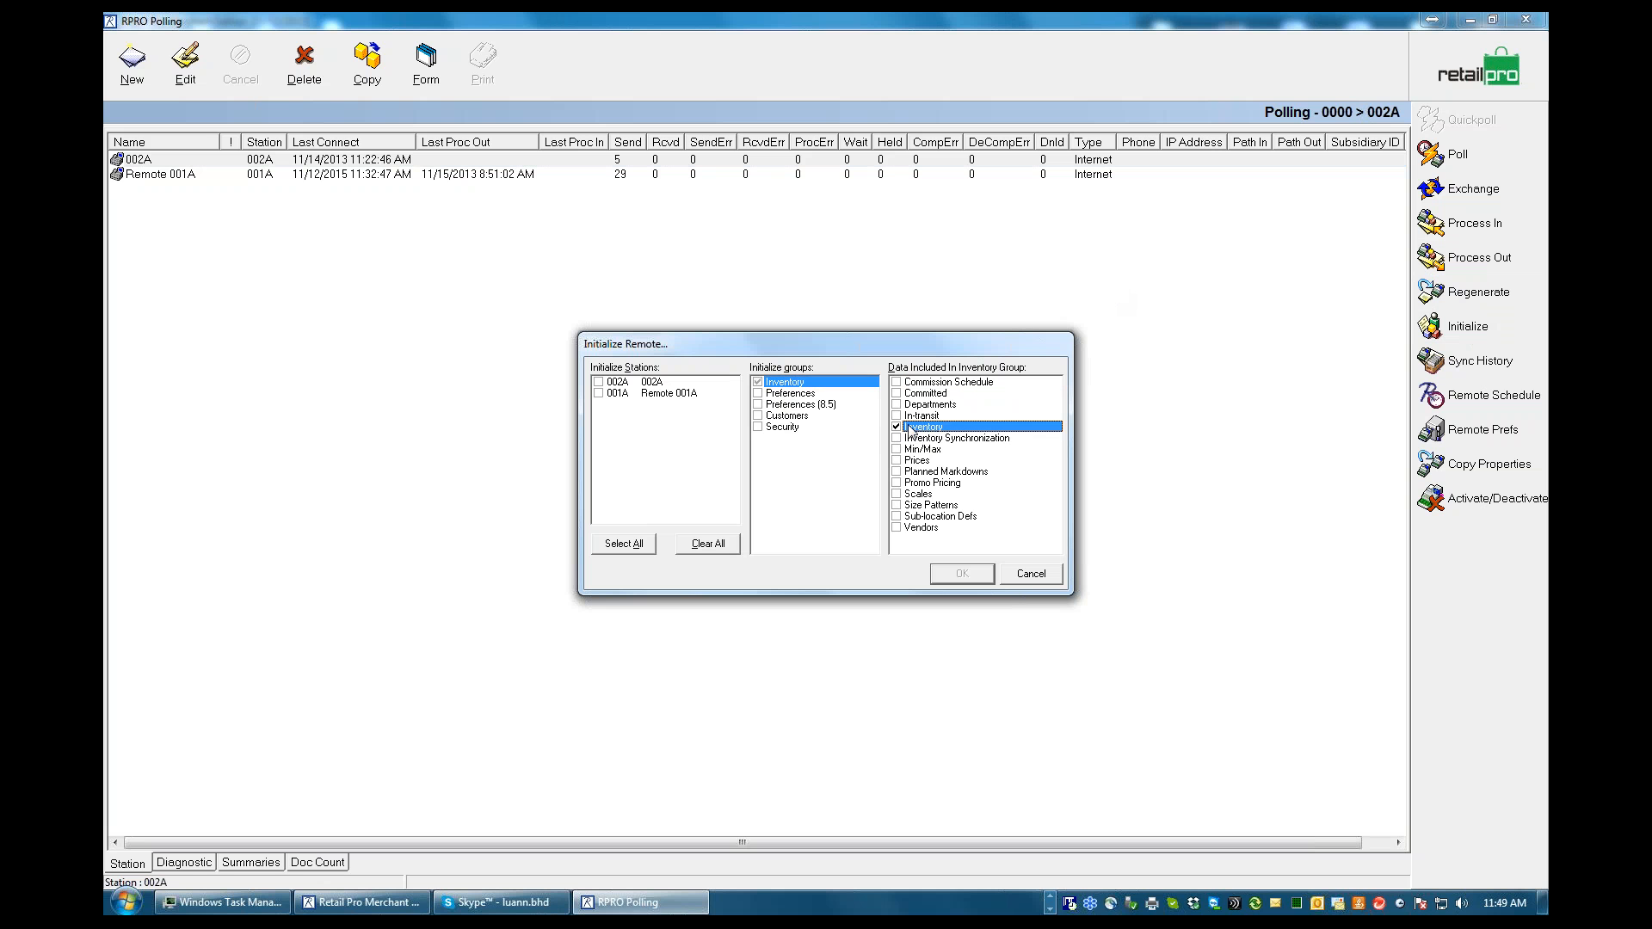
click(758, 427)
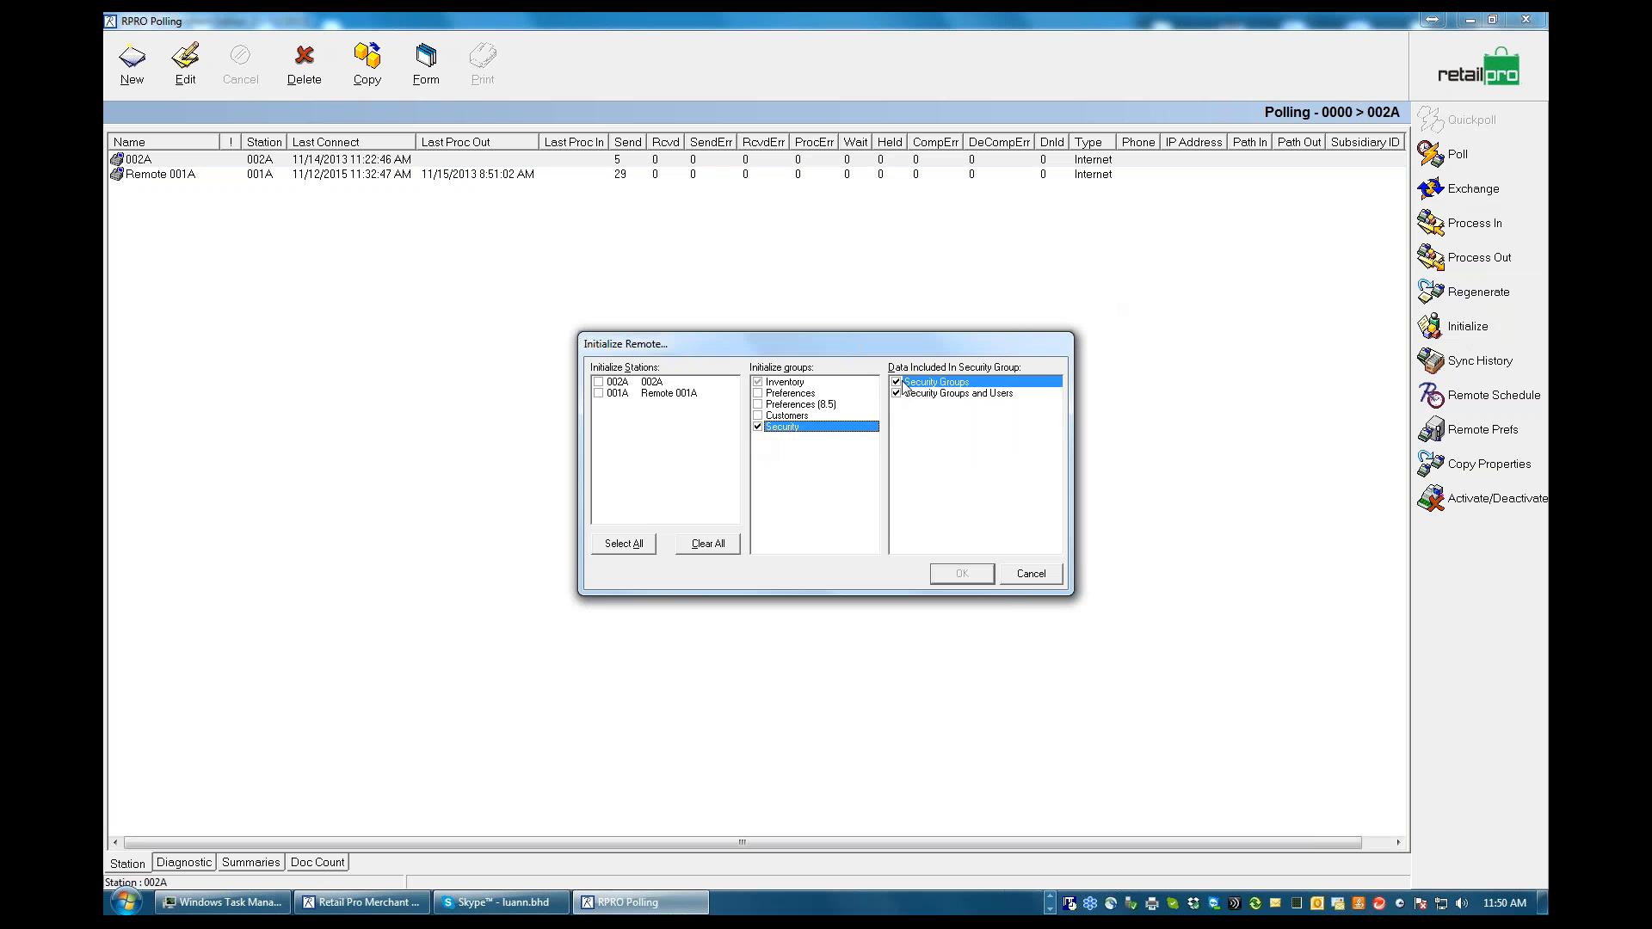
click(759, 405)
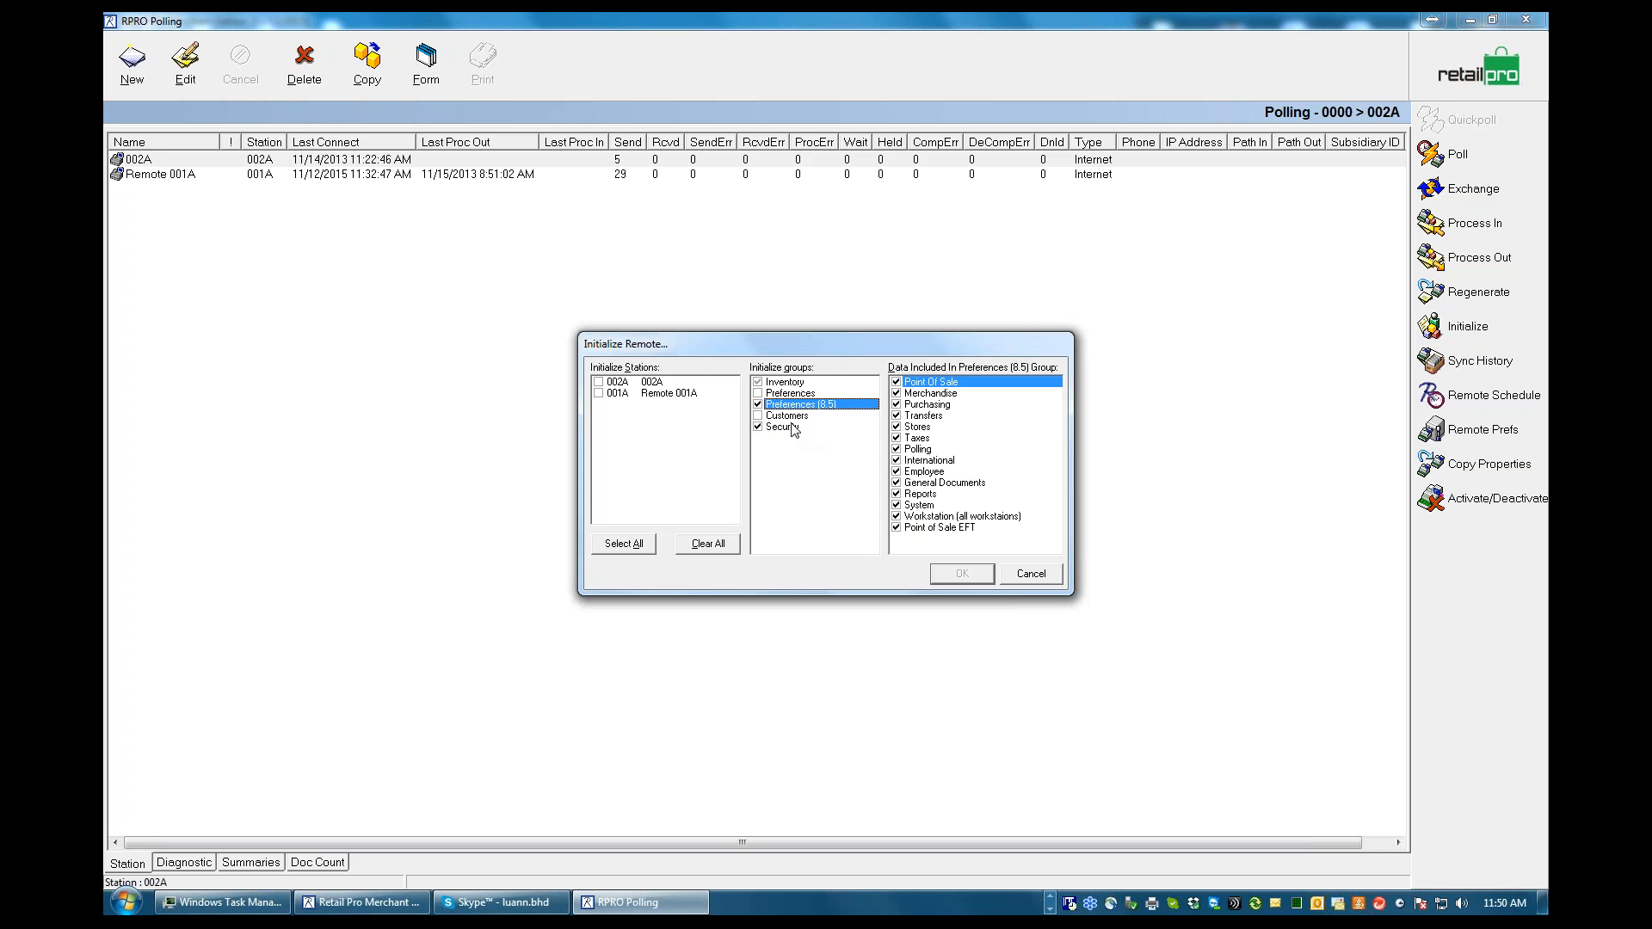
click(897, 472)
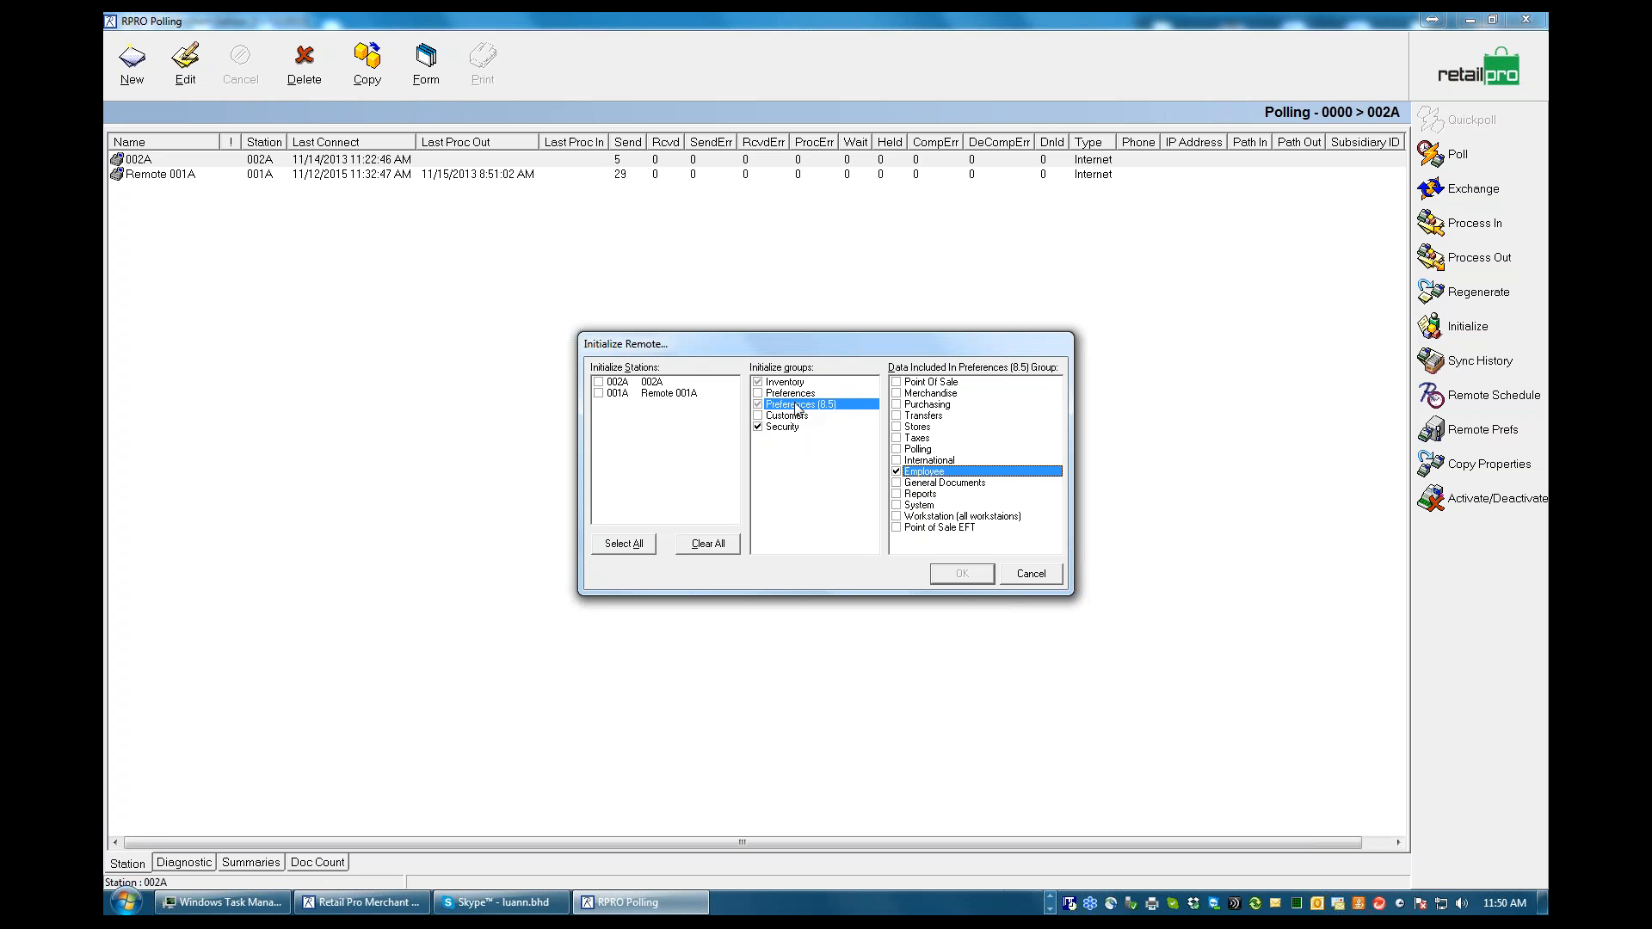
click(758, 427)
click(787, 418)
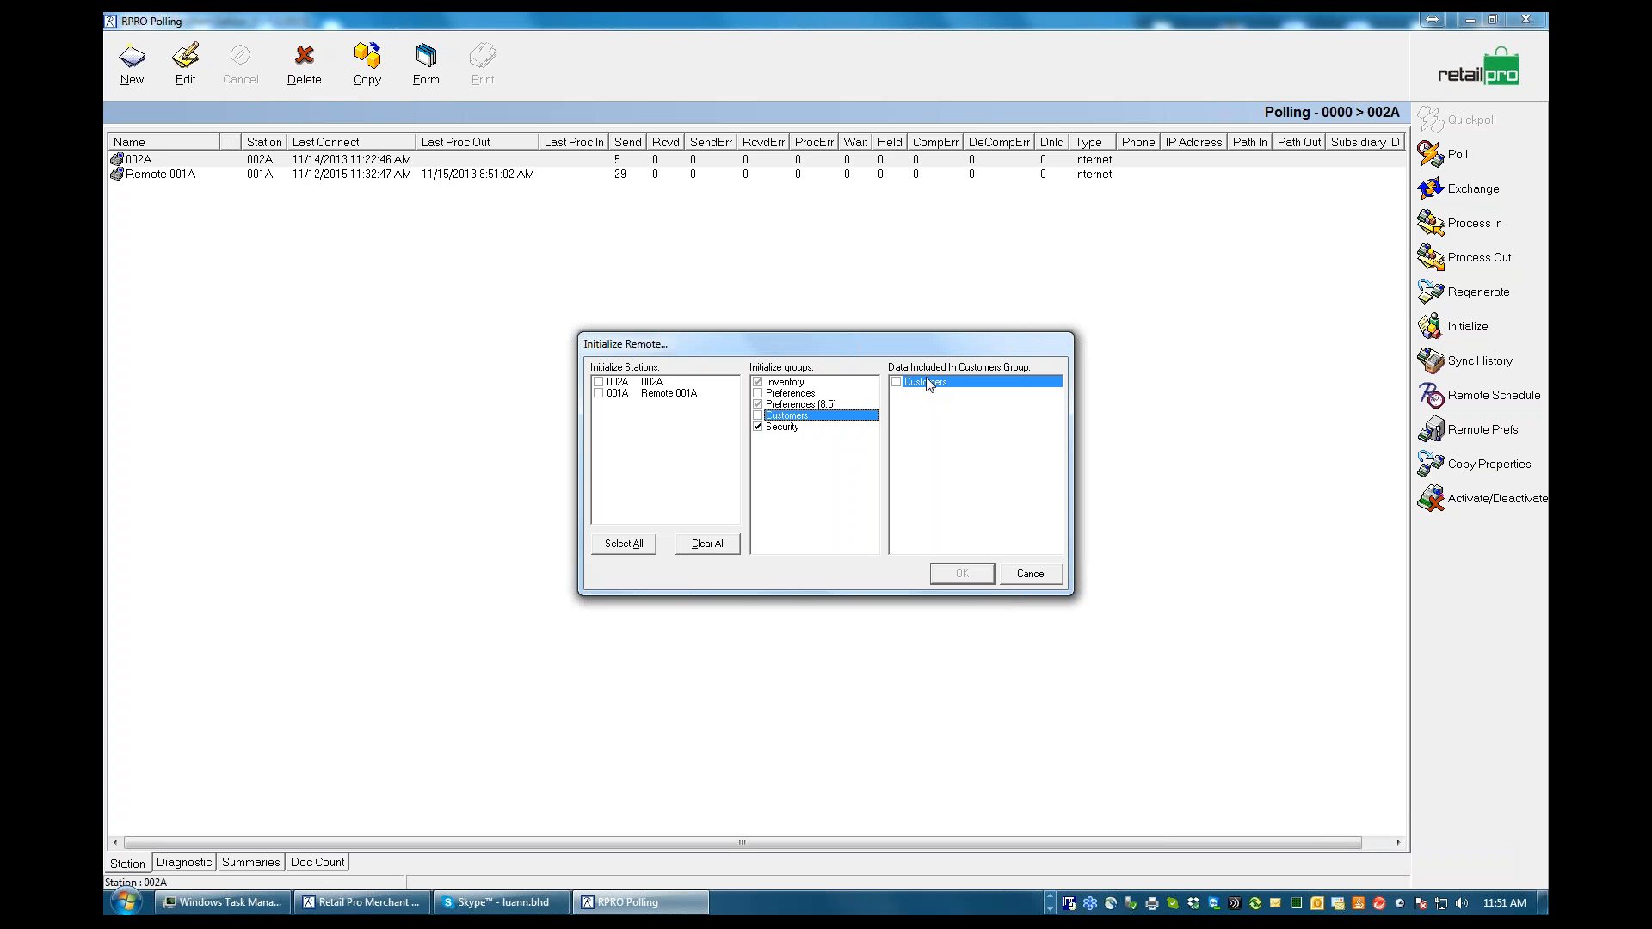
Review the Inventory and Security data groups, deselect Employee in Preferences (8.5), and cancel the remote initialization
click(784, 384)
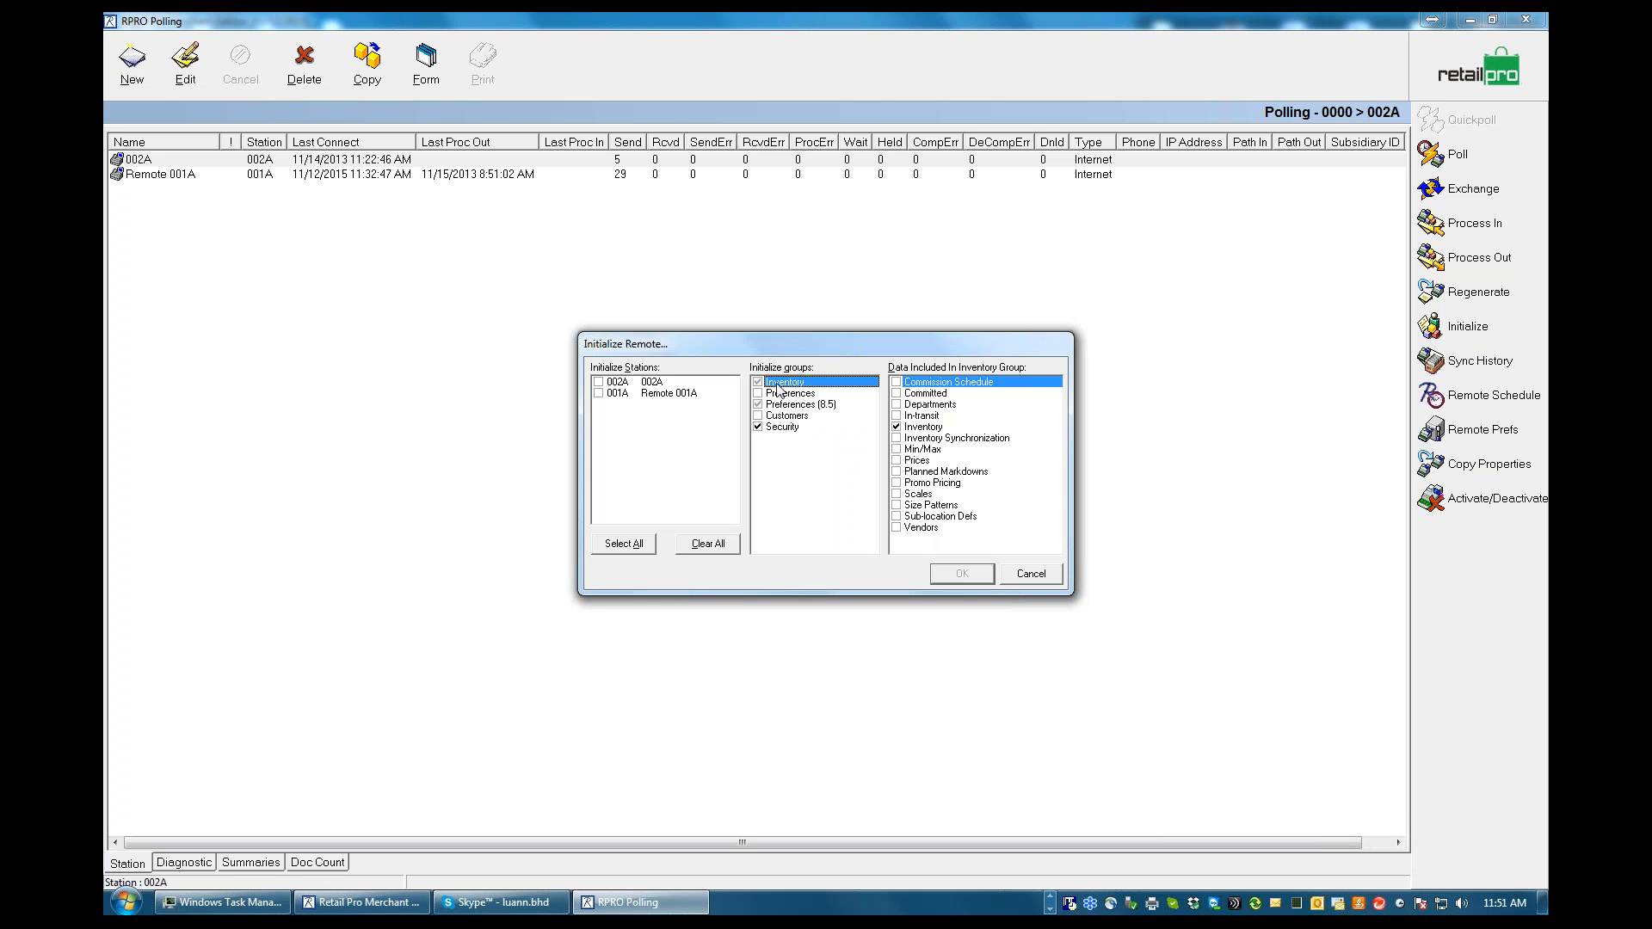
click(780, 428)
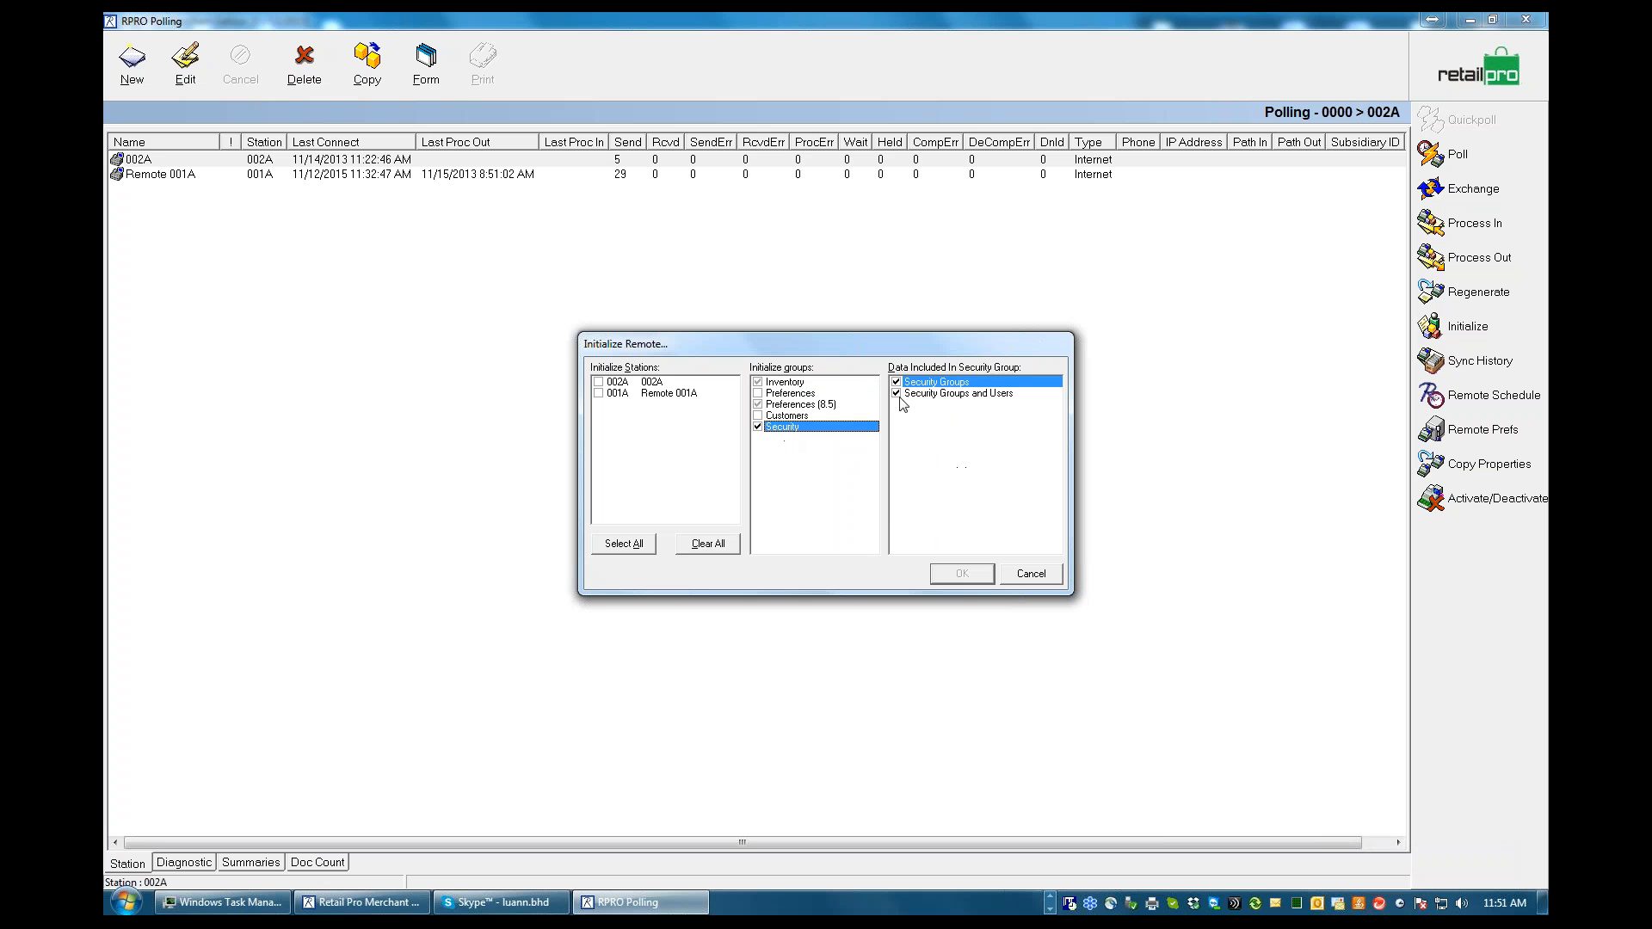
key(Up)
key(Up)
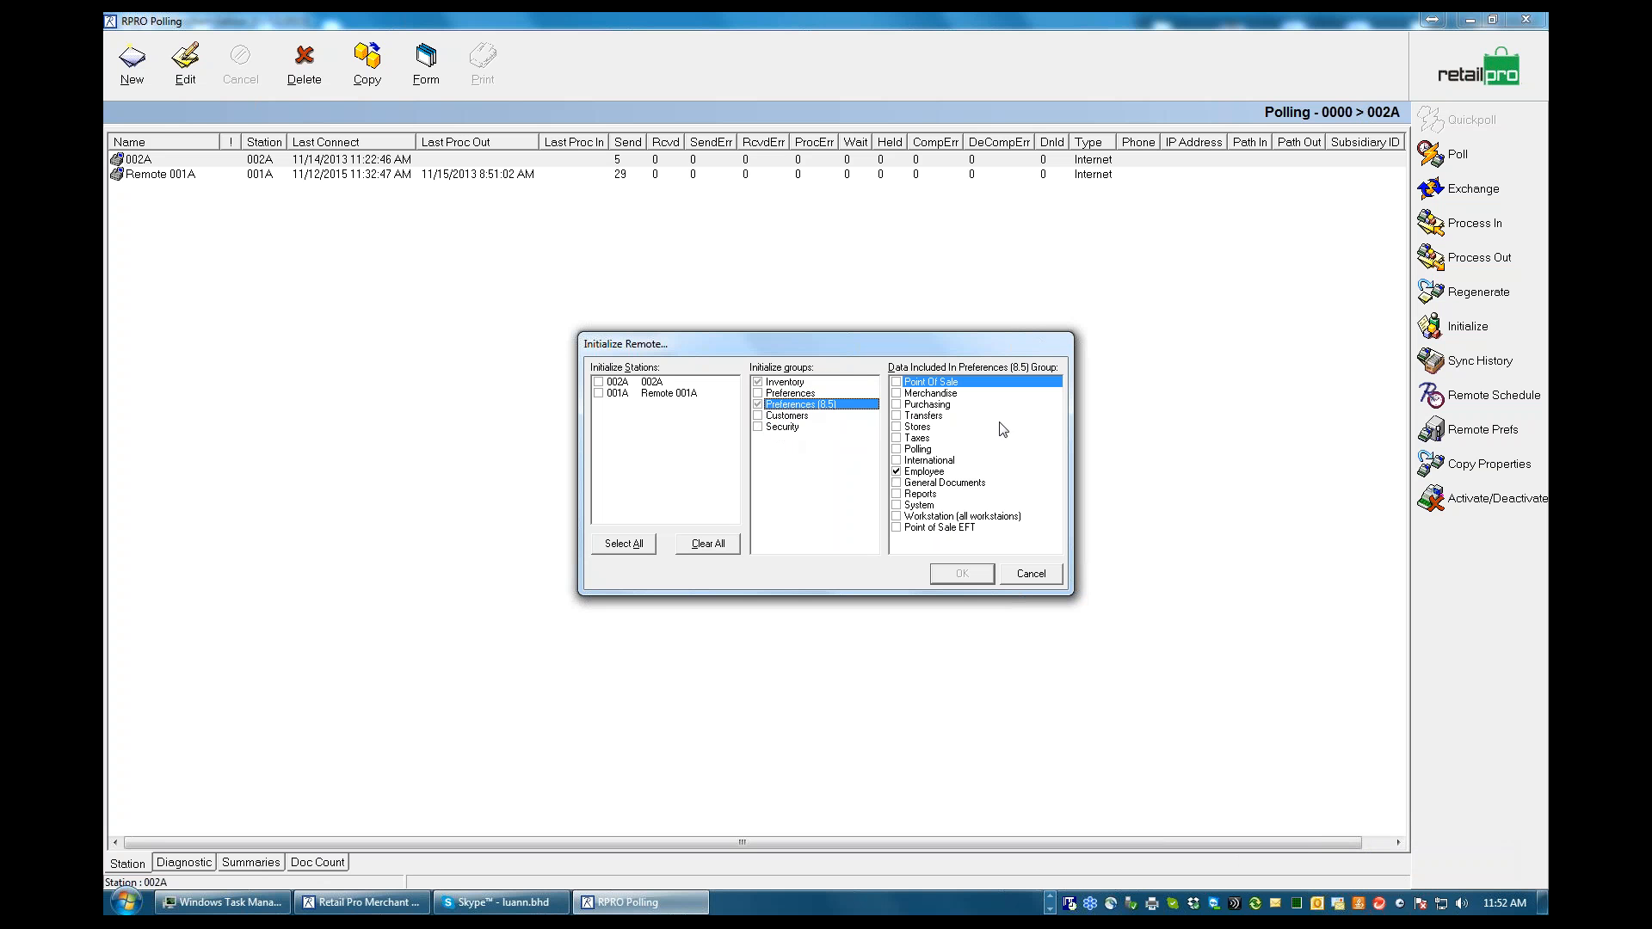
click(897, 473)
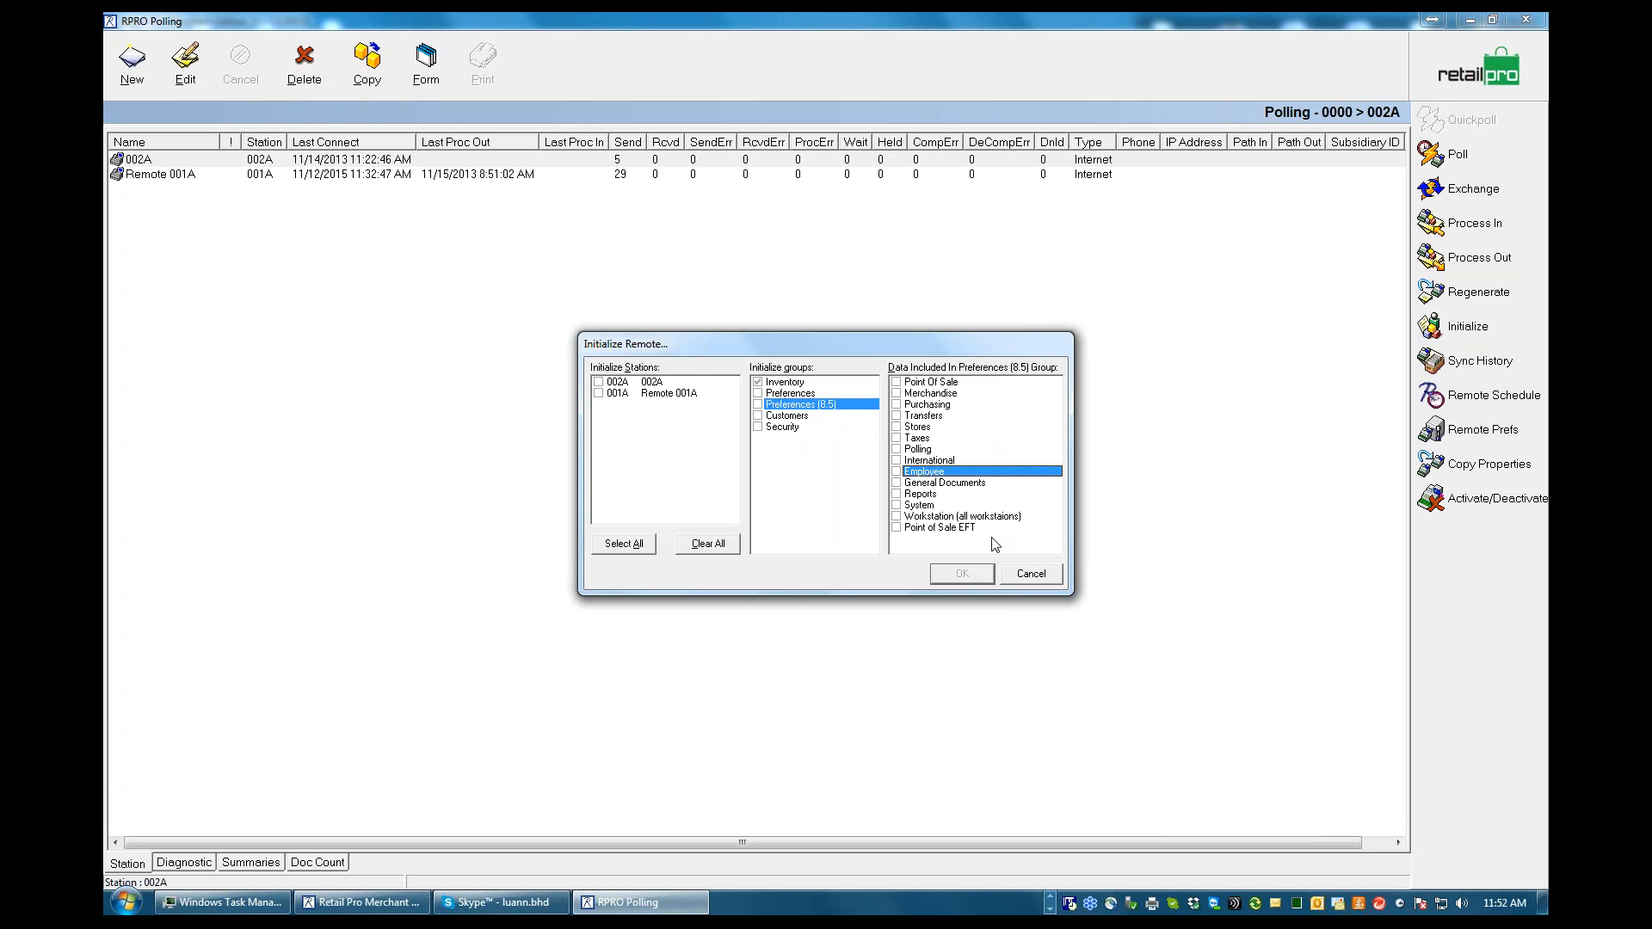
click(1033, 575)
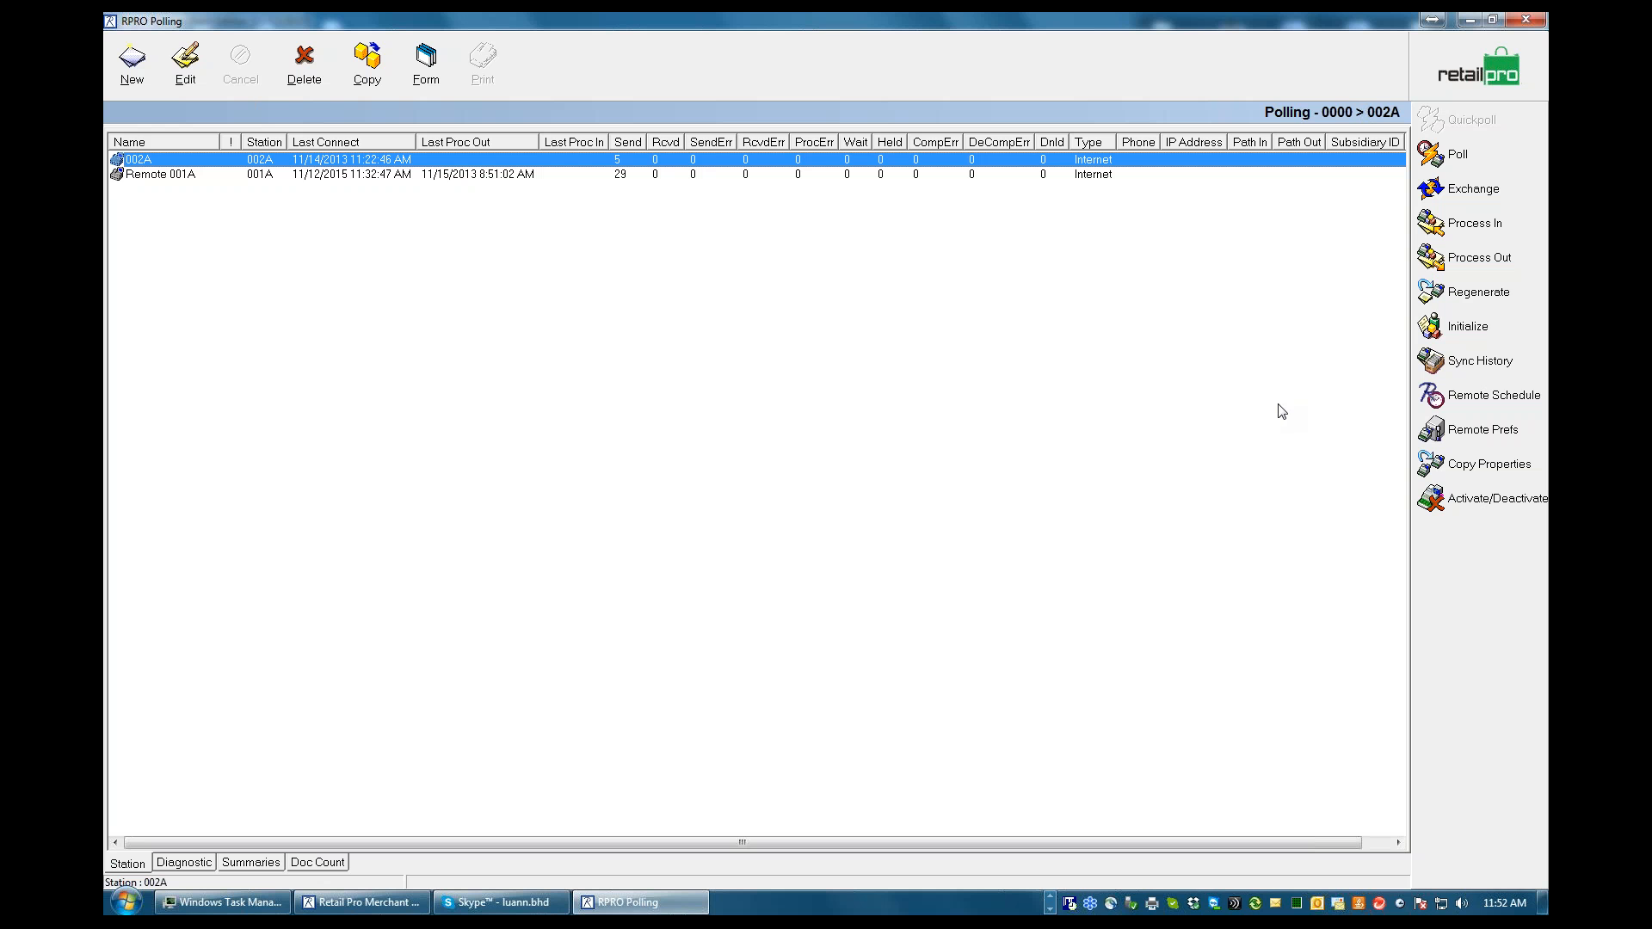
Open the document regeneration for station 002A, include Receipts, and set the from date to 1/1/2014
click(1477, 293)
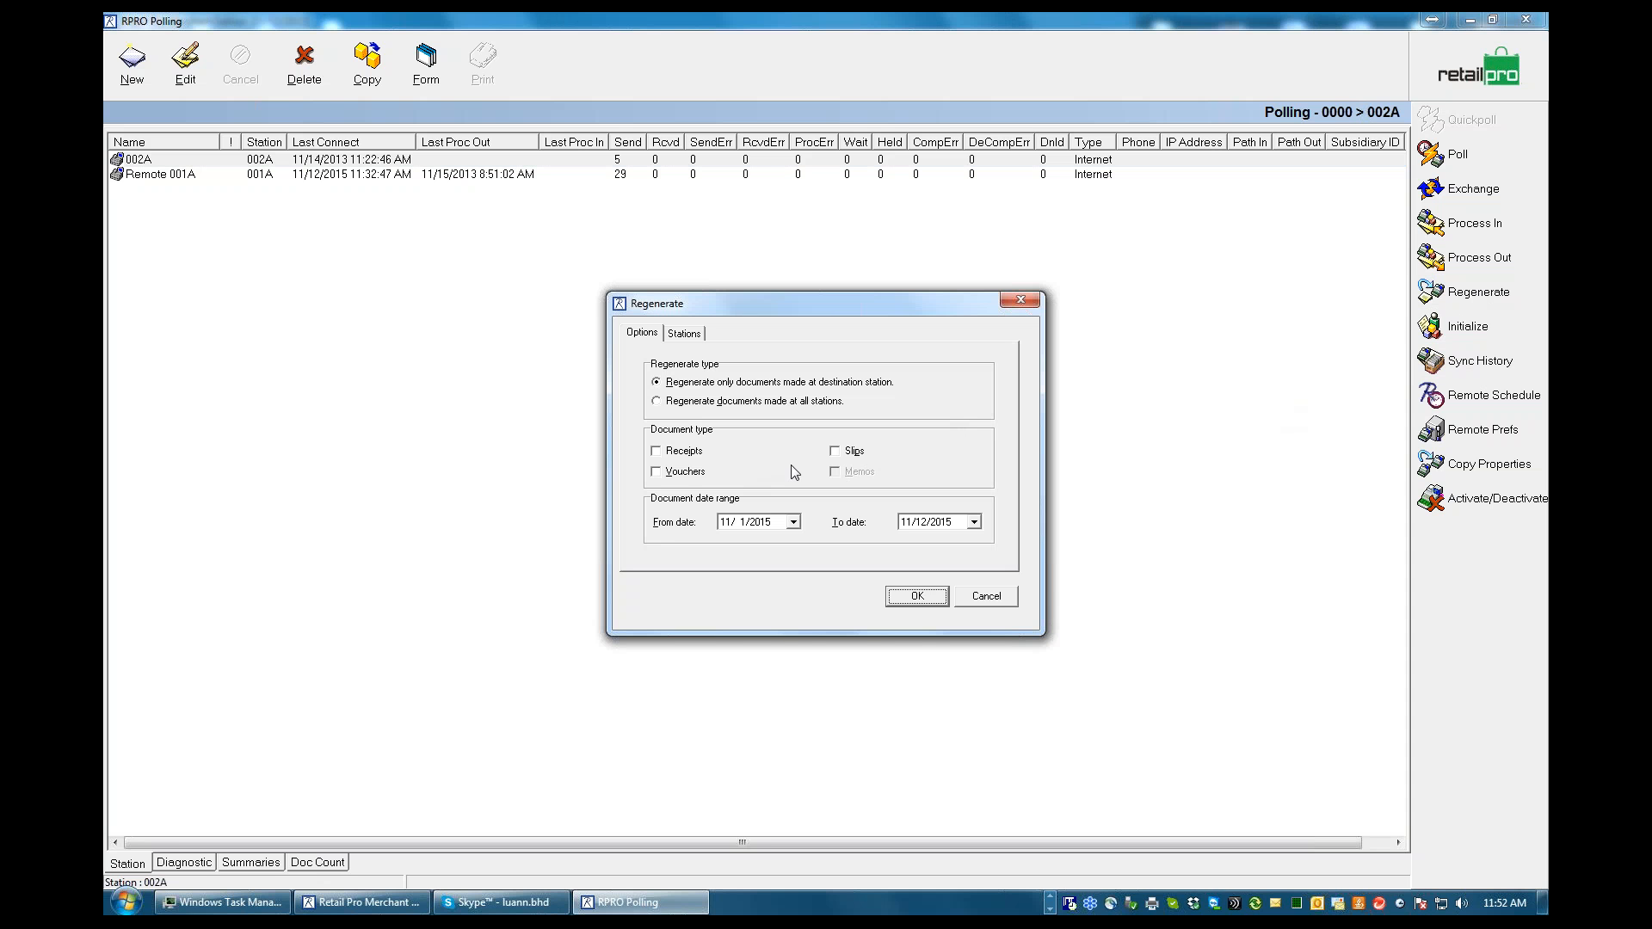
click(657, 453)
click(793, 522)
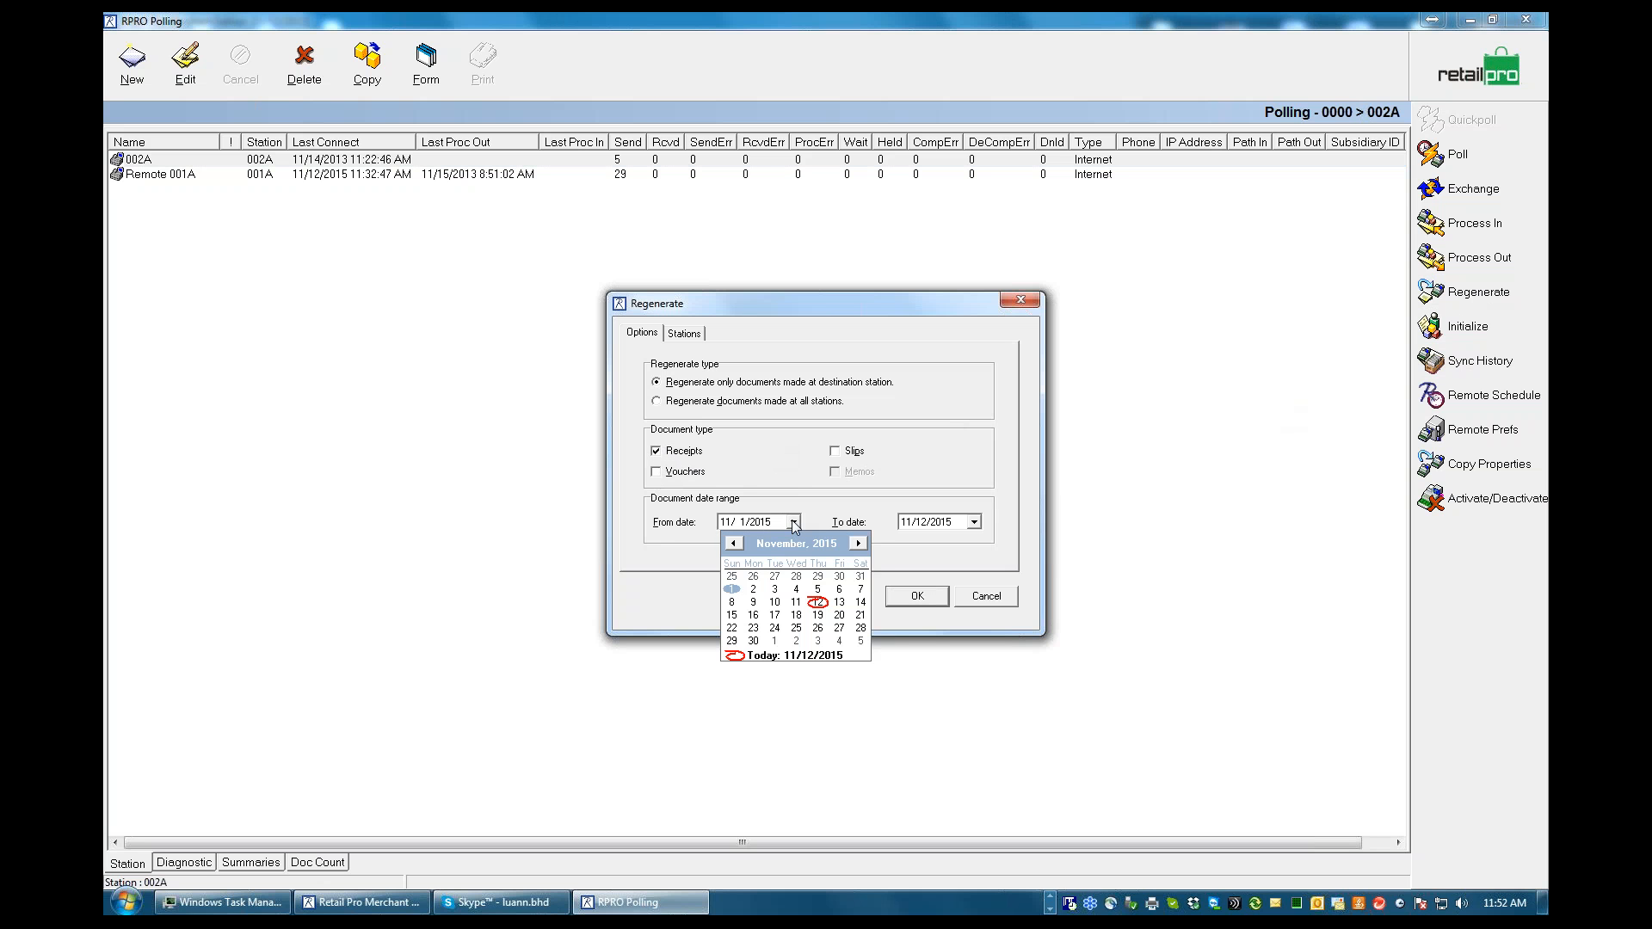
click(830, 544)
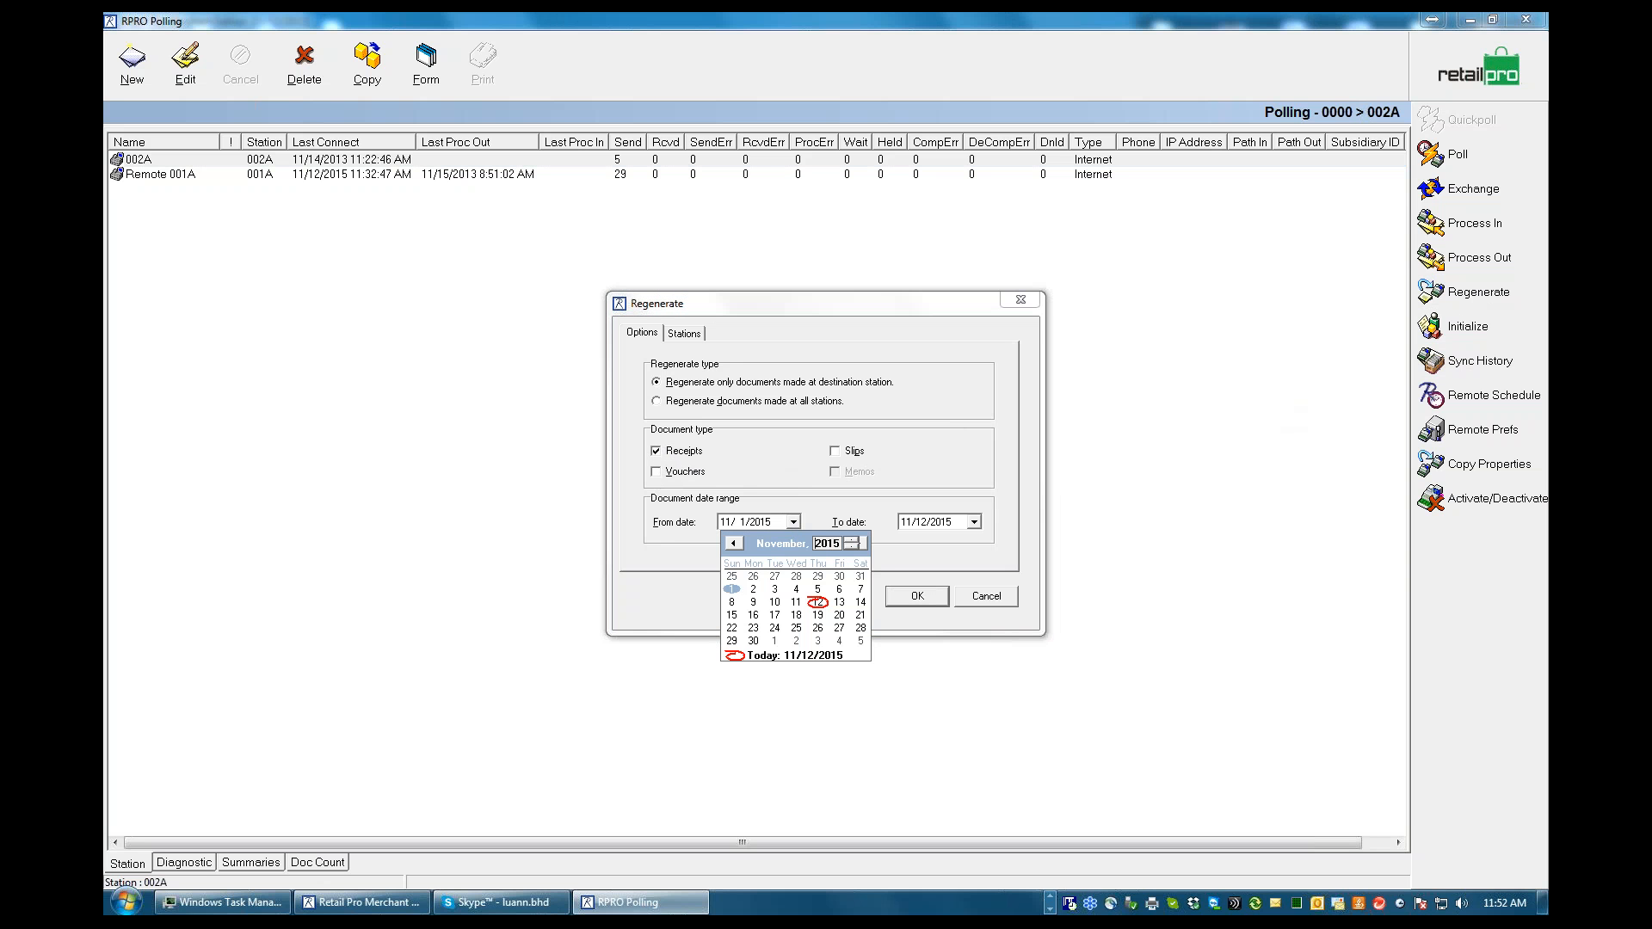
click(850, 548)
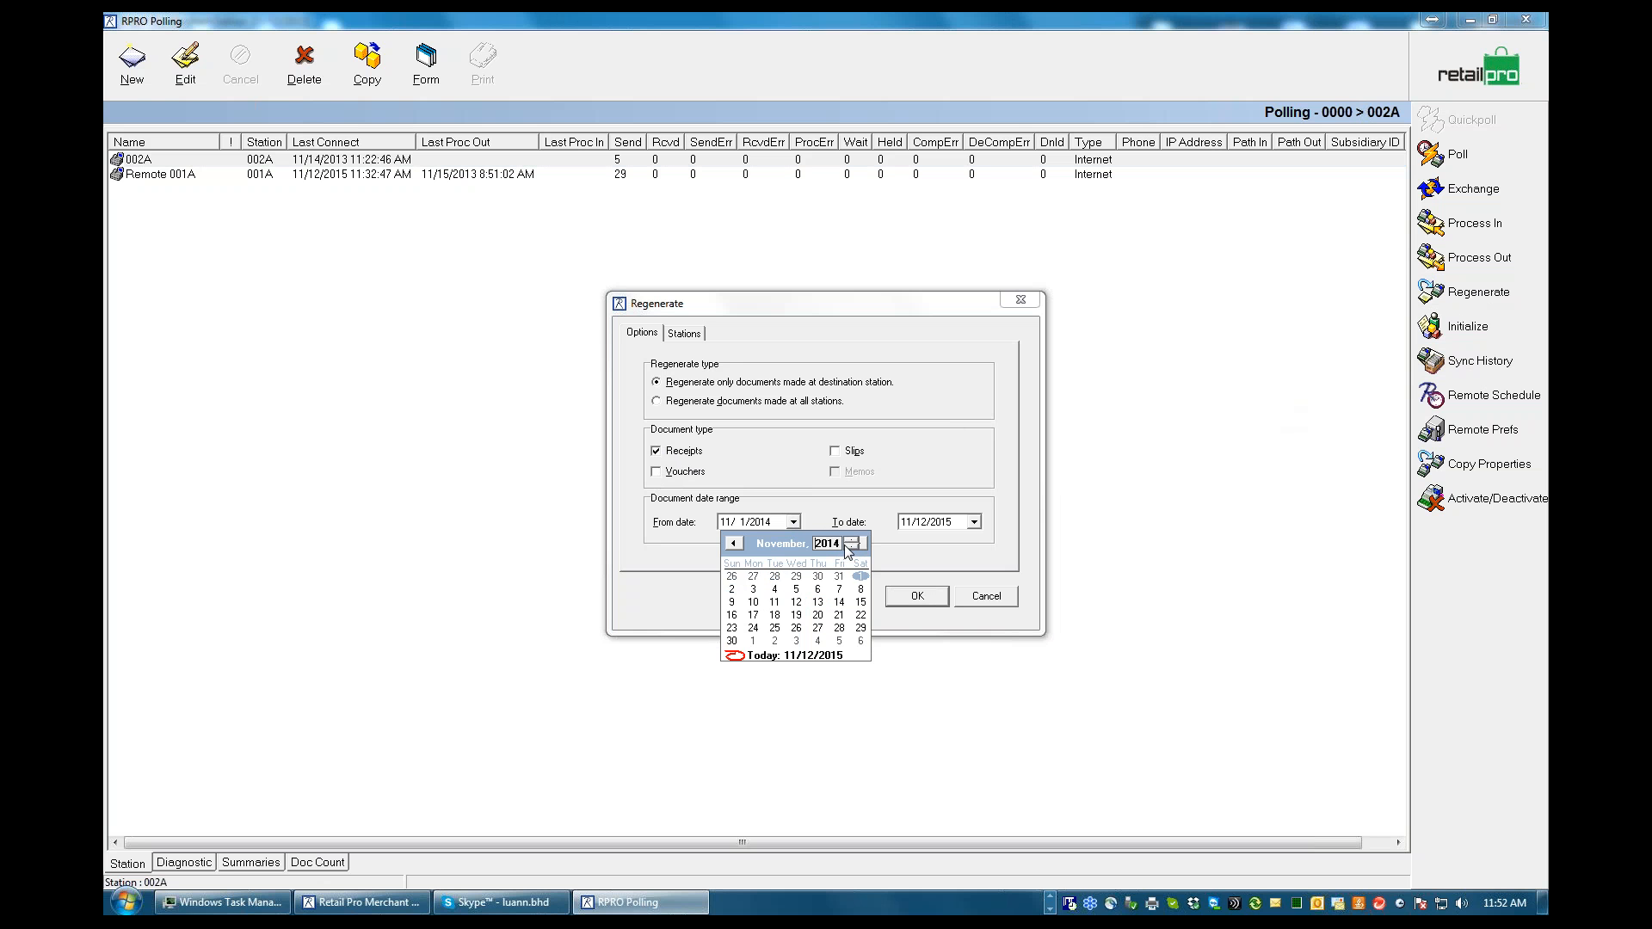
click(777, 544)
click(788, 561)
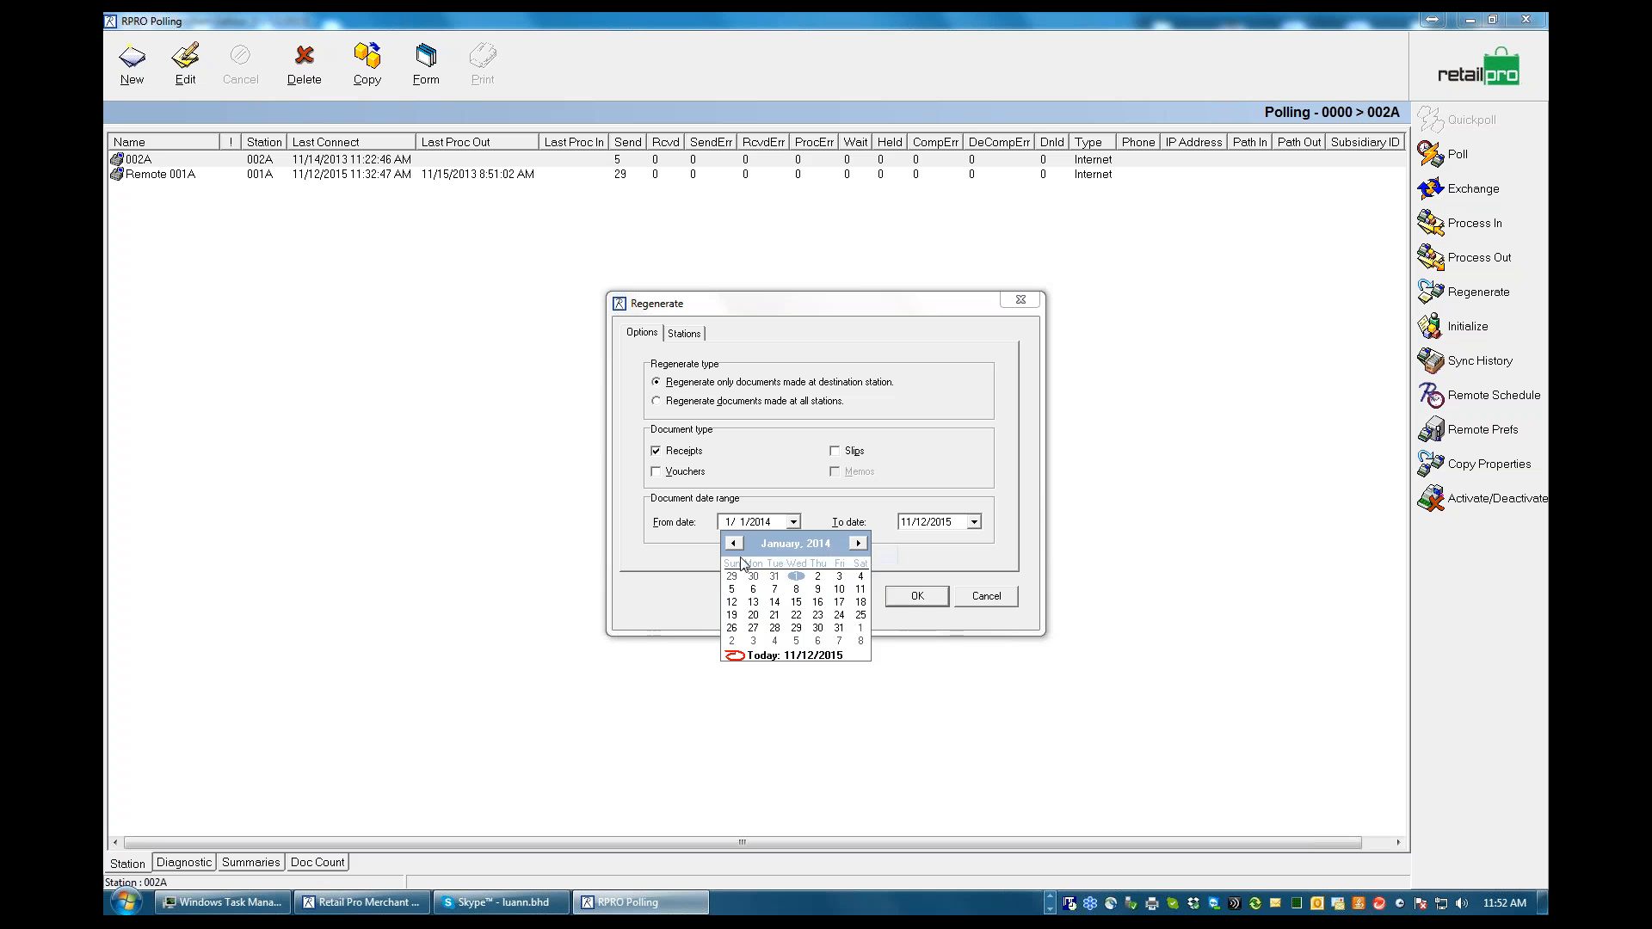
click(797, 577)
Set the to date of the receipt regeneration to 1/31/2014
click(973, 522)
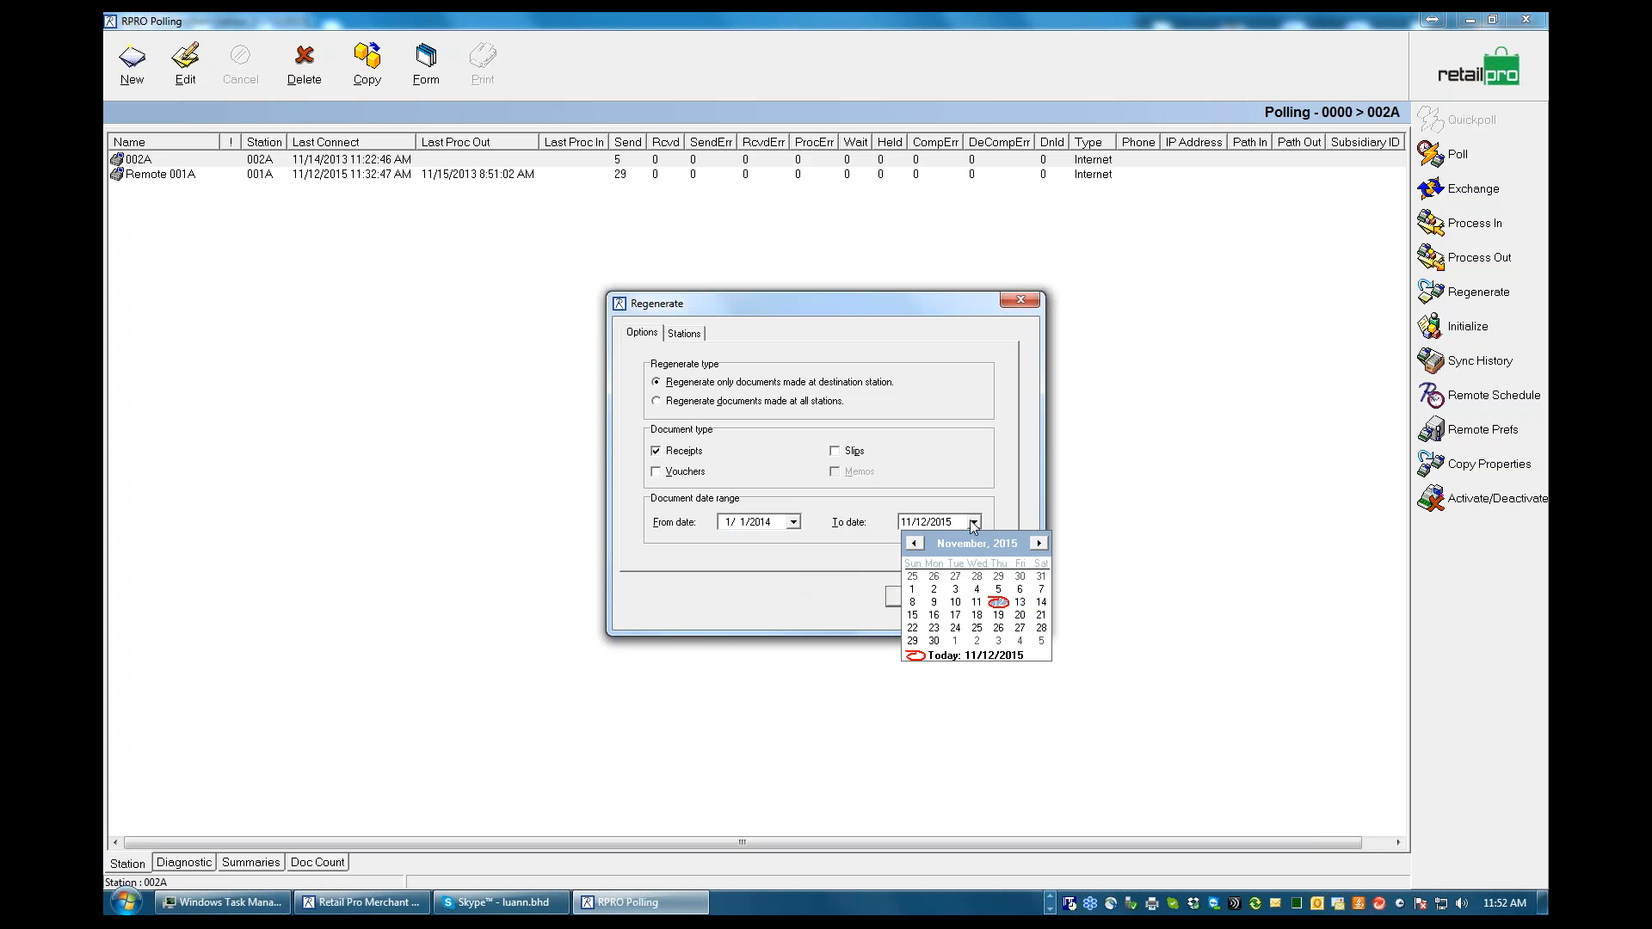
click(963, 544)
click(1012, 555)
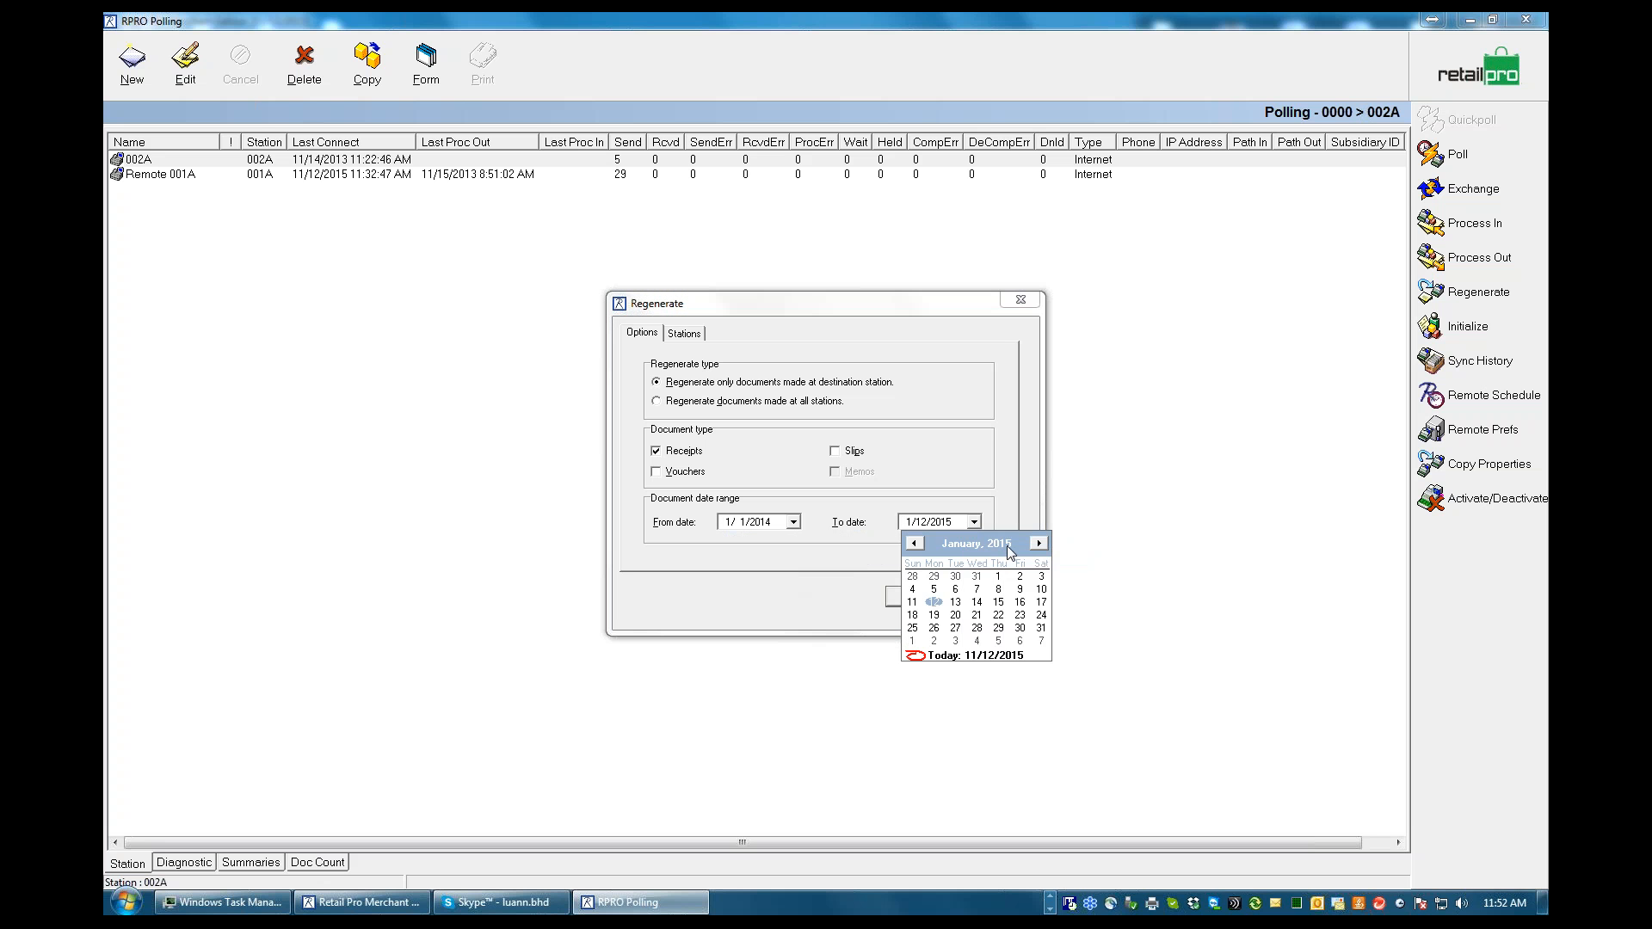
click(1006, 544)
click(1026, 547)
click(1020, 629)
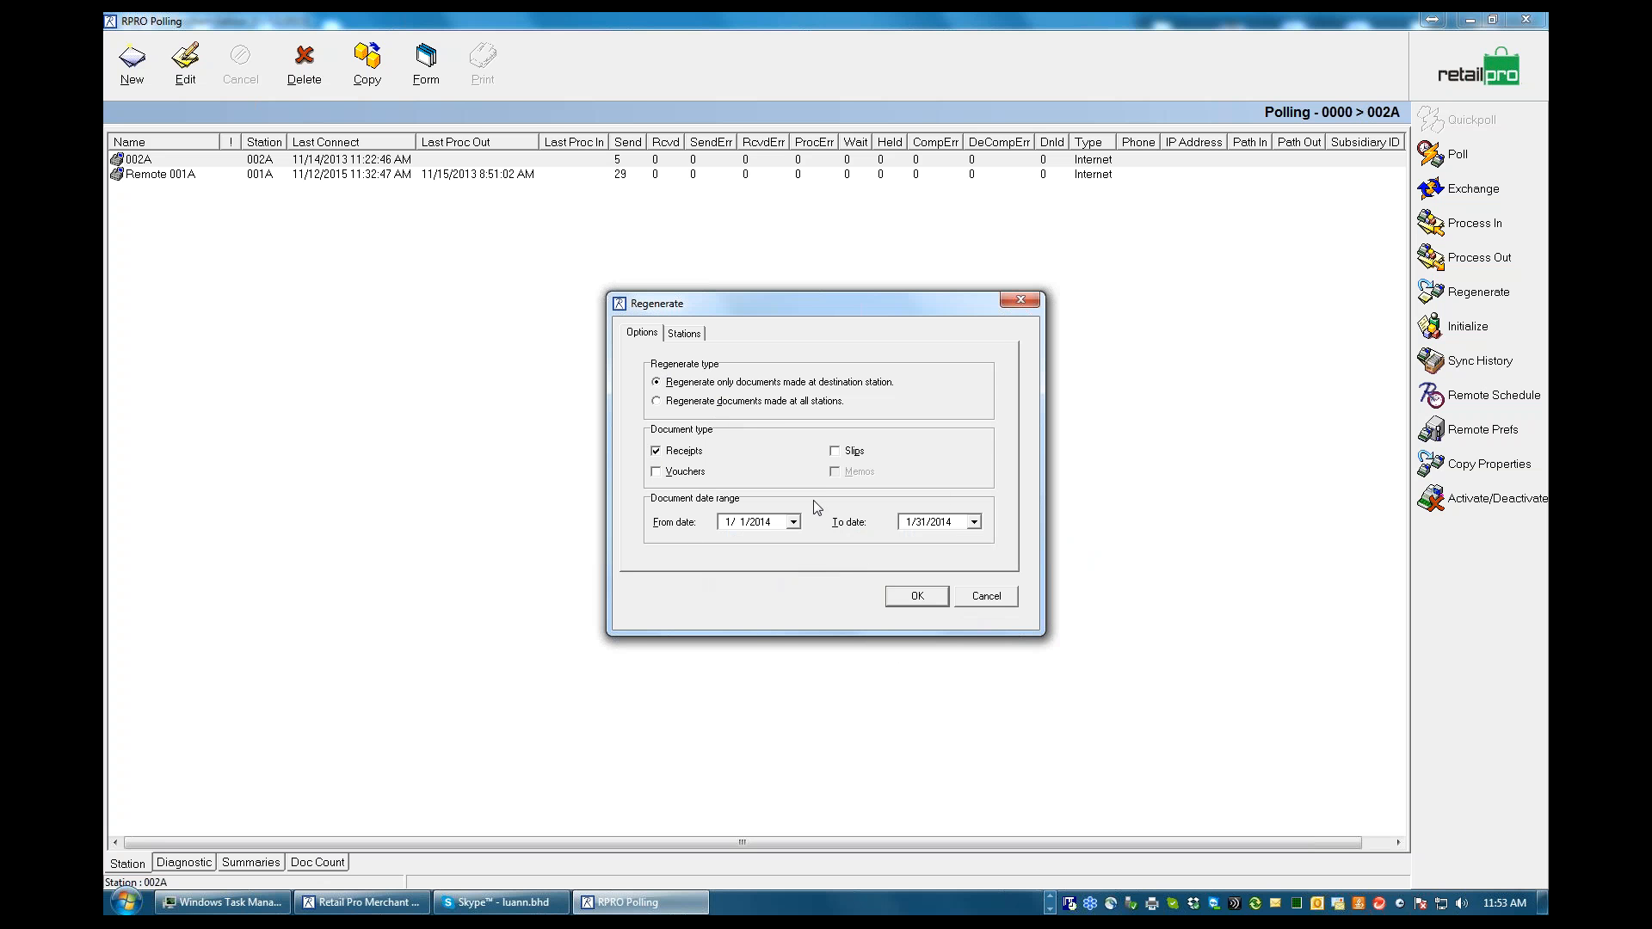
Review the stations available for regeneration, return to its options, and cancel the regeneration
click(685, 334)
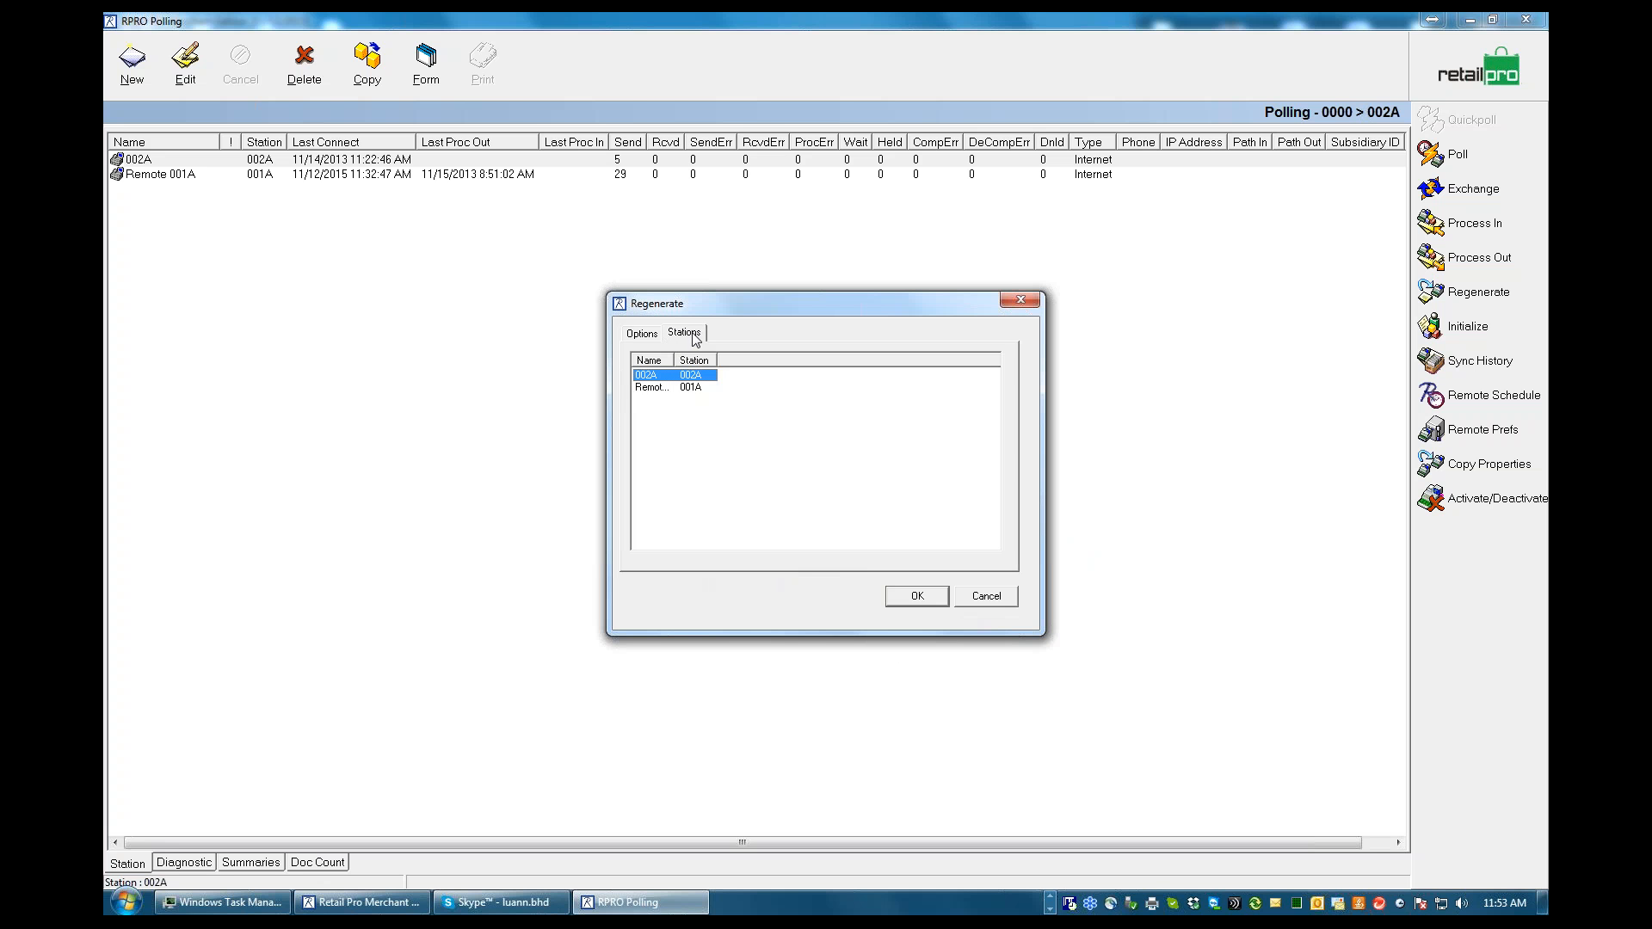
click(643, 335)
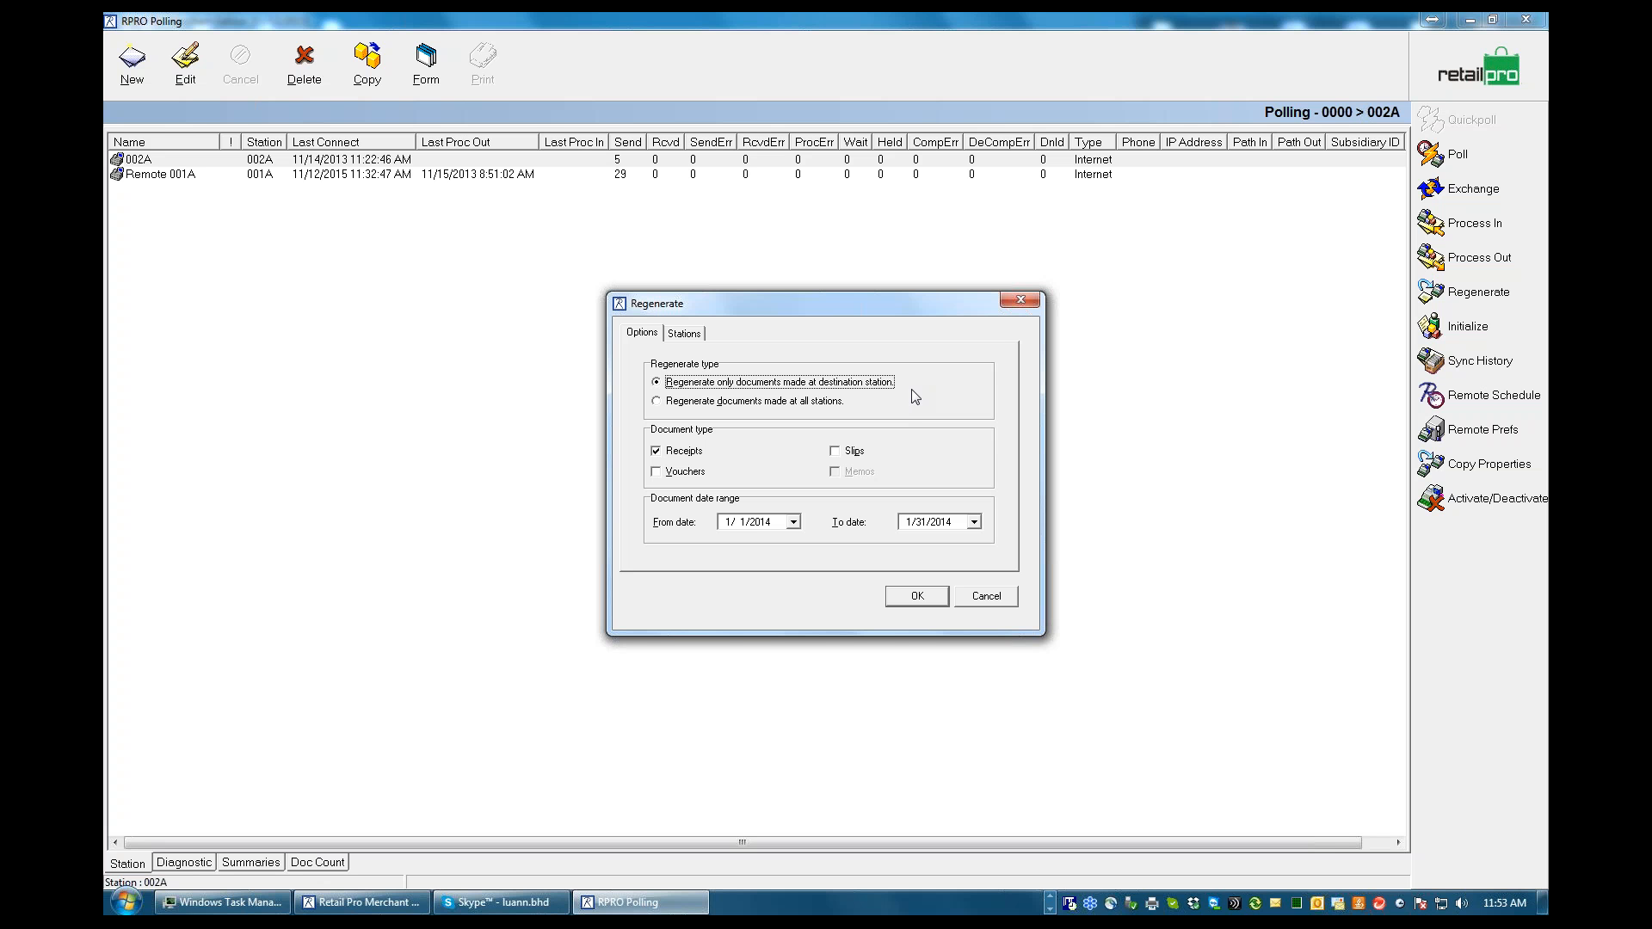
click(988, 601)
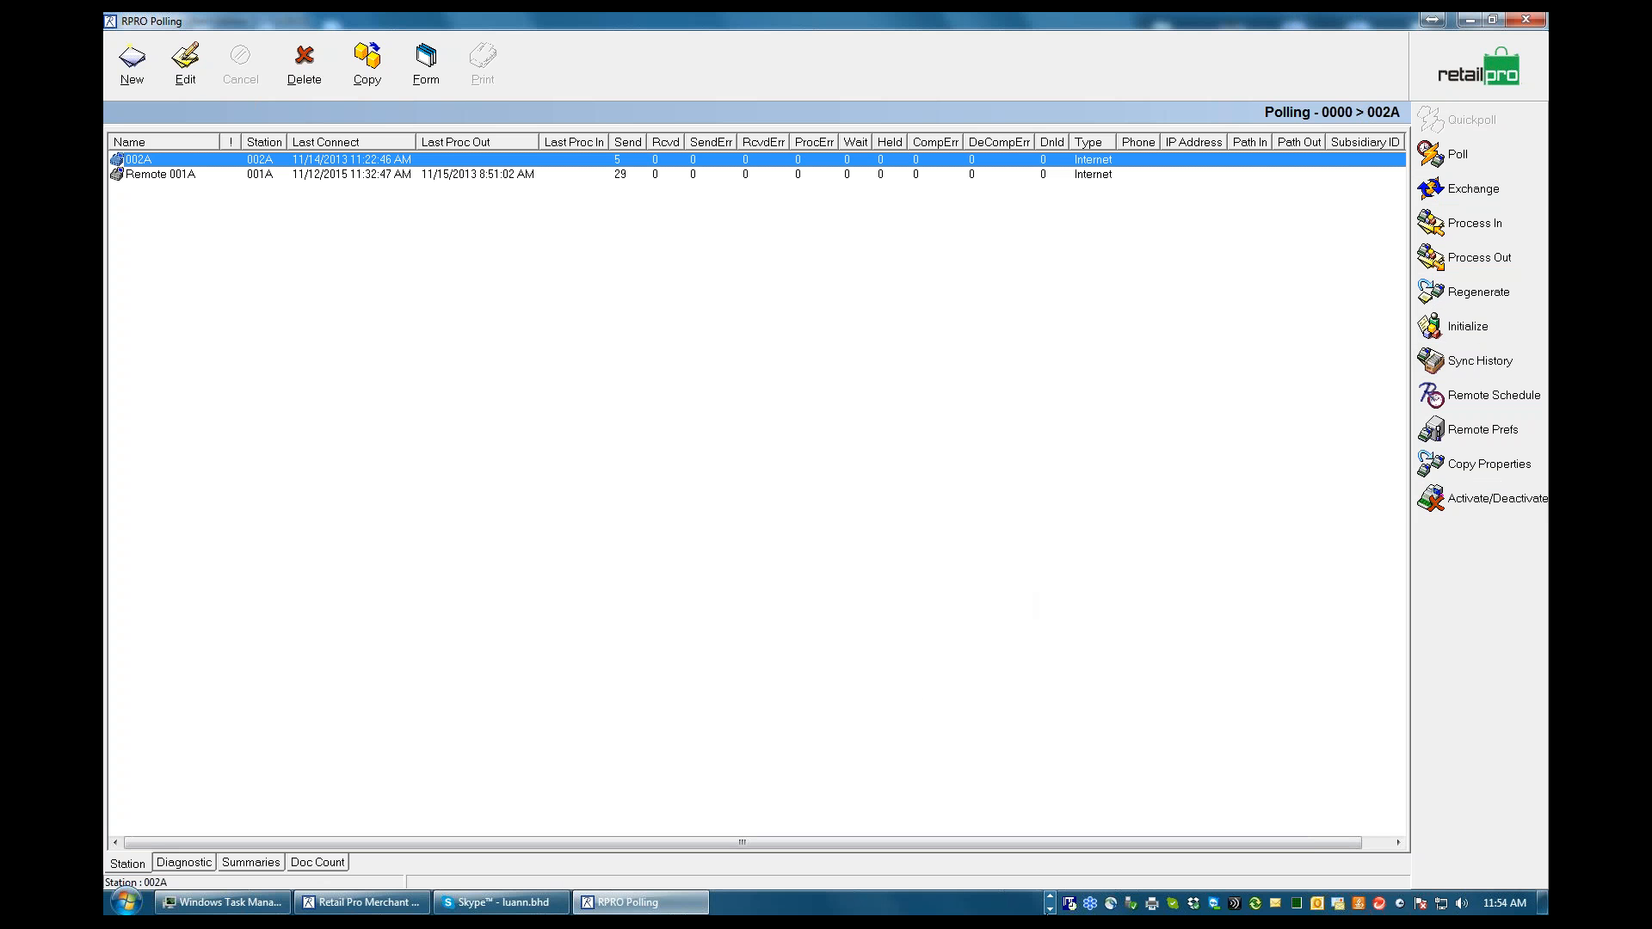
Switch to the BHD - Tech Support.doc outline in Word to check the Polling topics, and minimize the document
click(1050, 905)
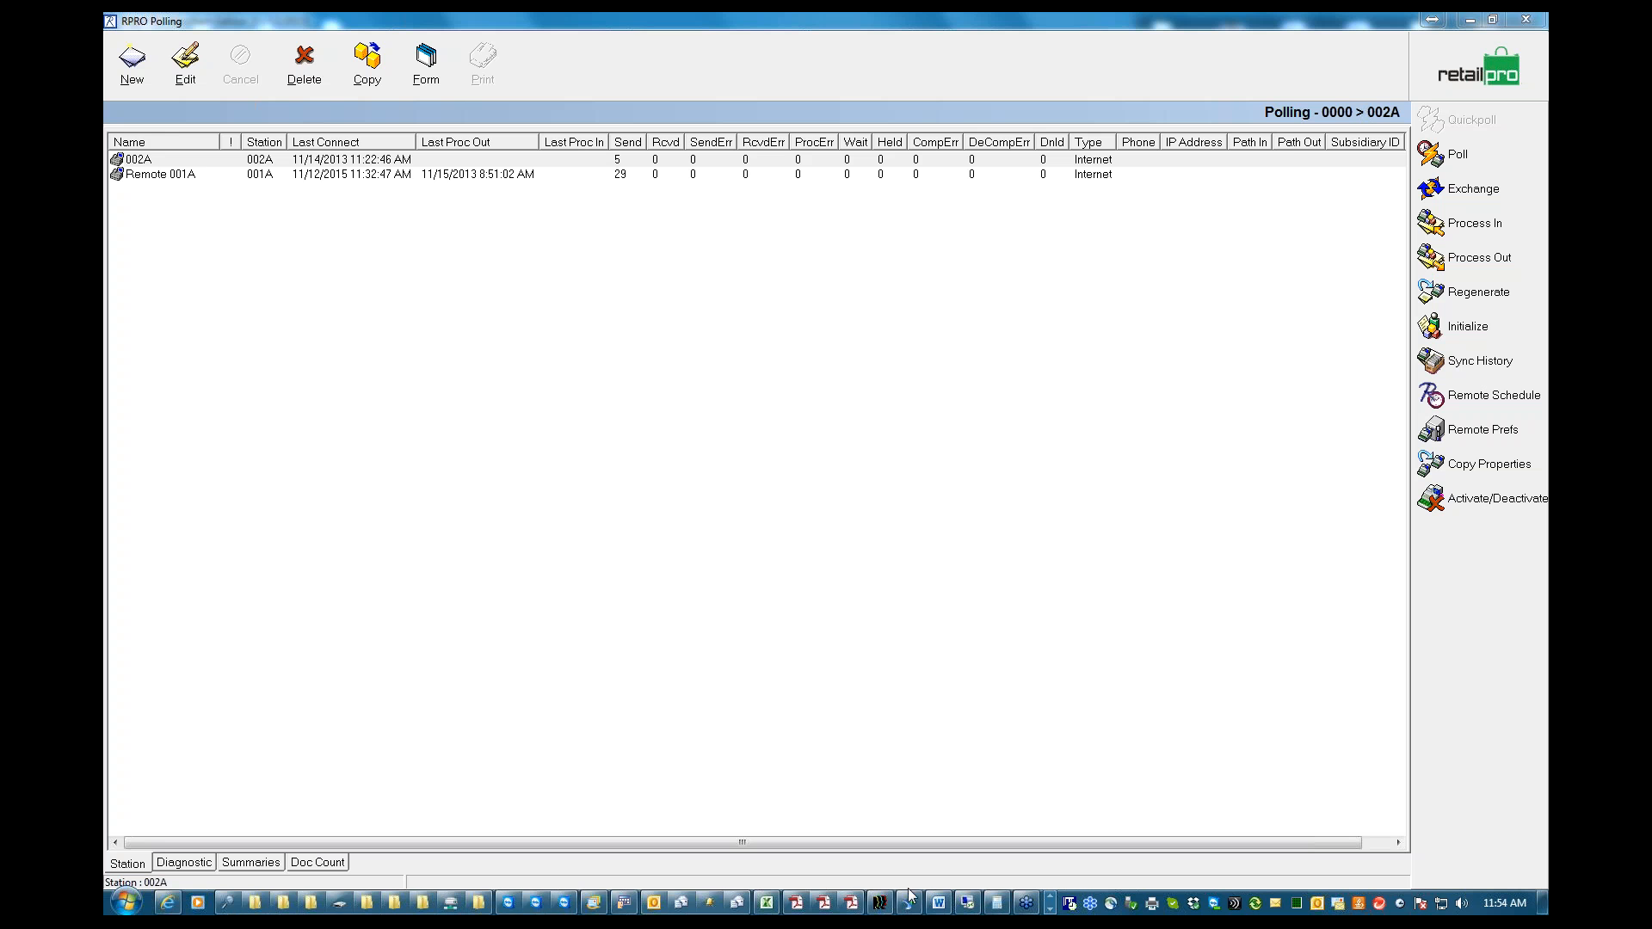
click(940, 904)
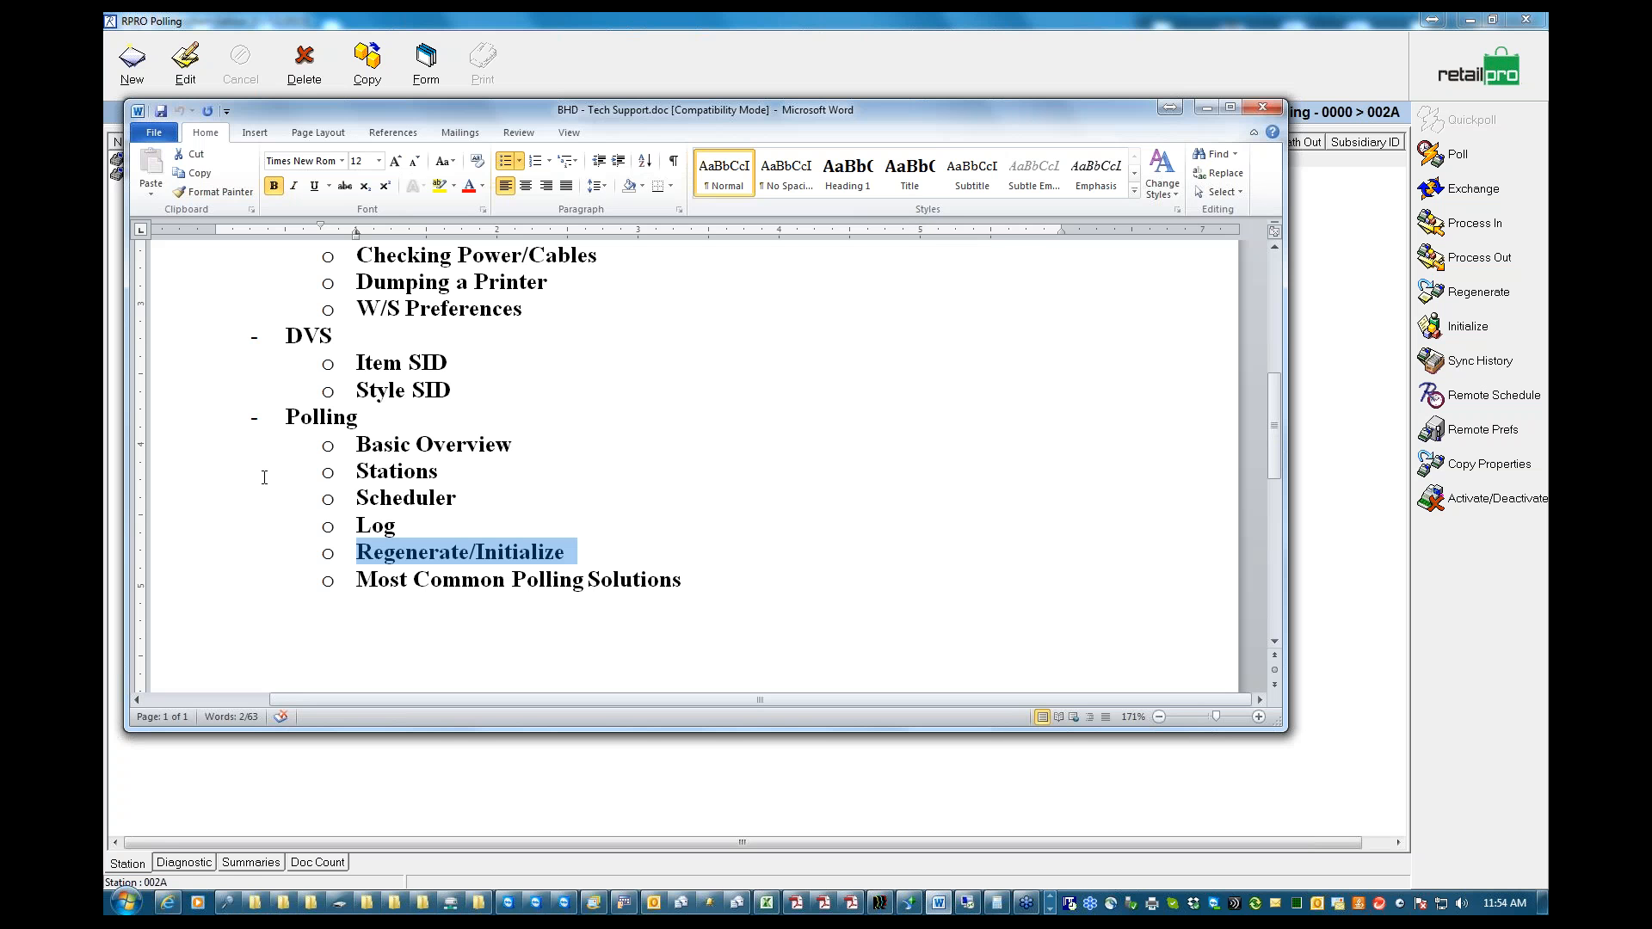
click(1208, 108)
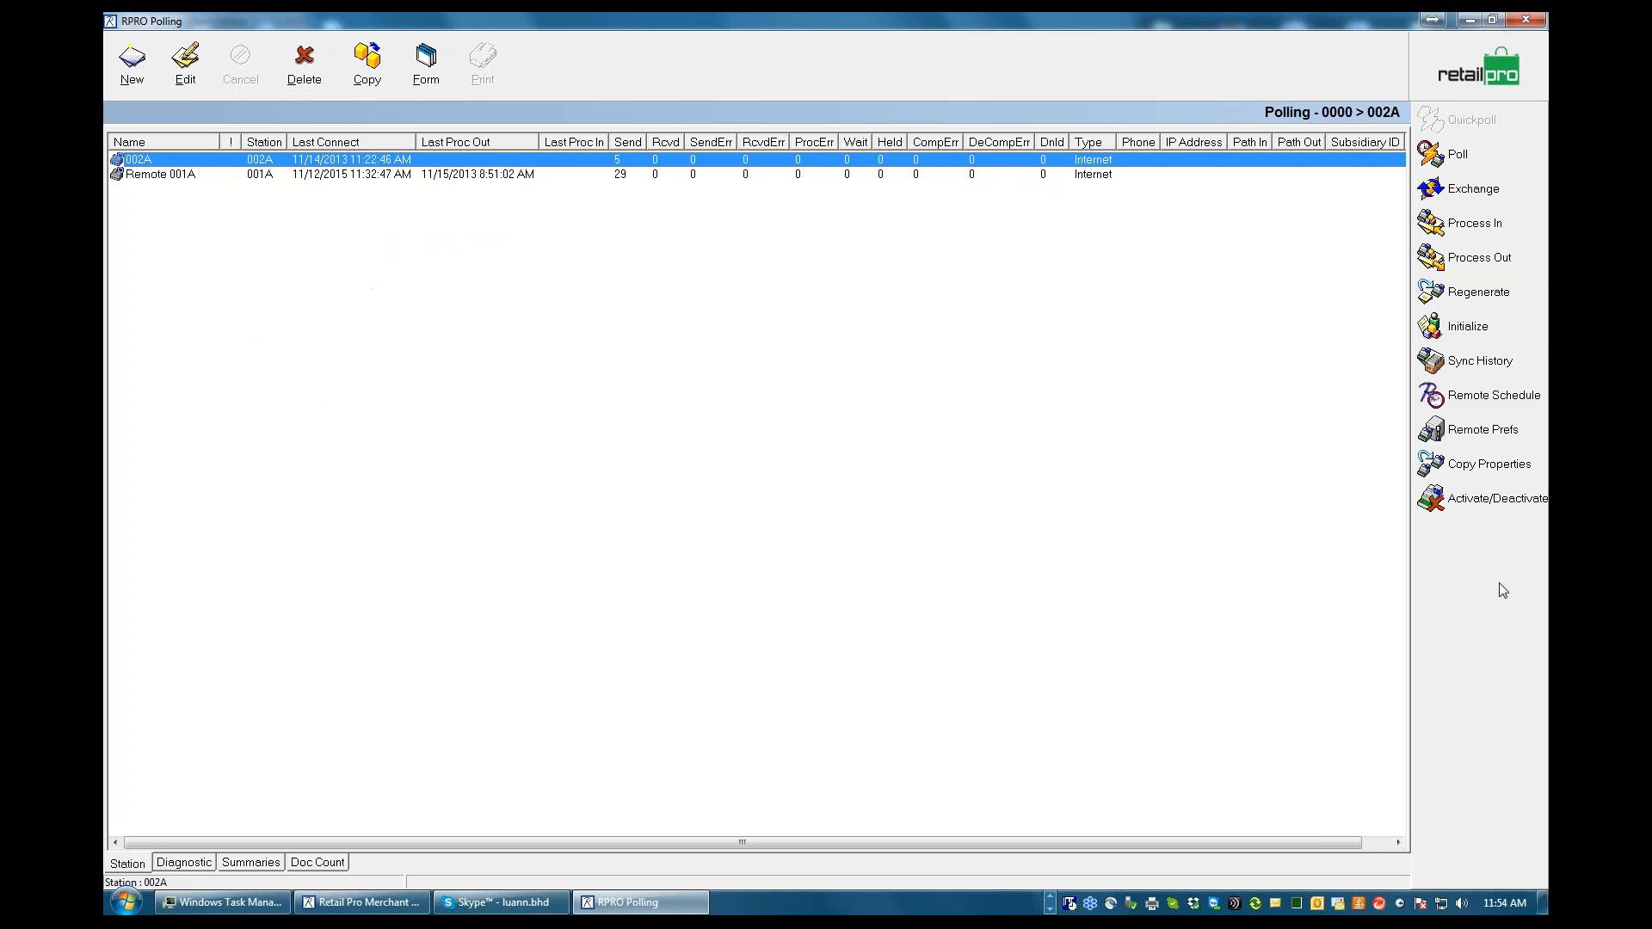
Leave the polling stations list and open the polling log, declining the log purge
click(1430, 55)
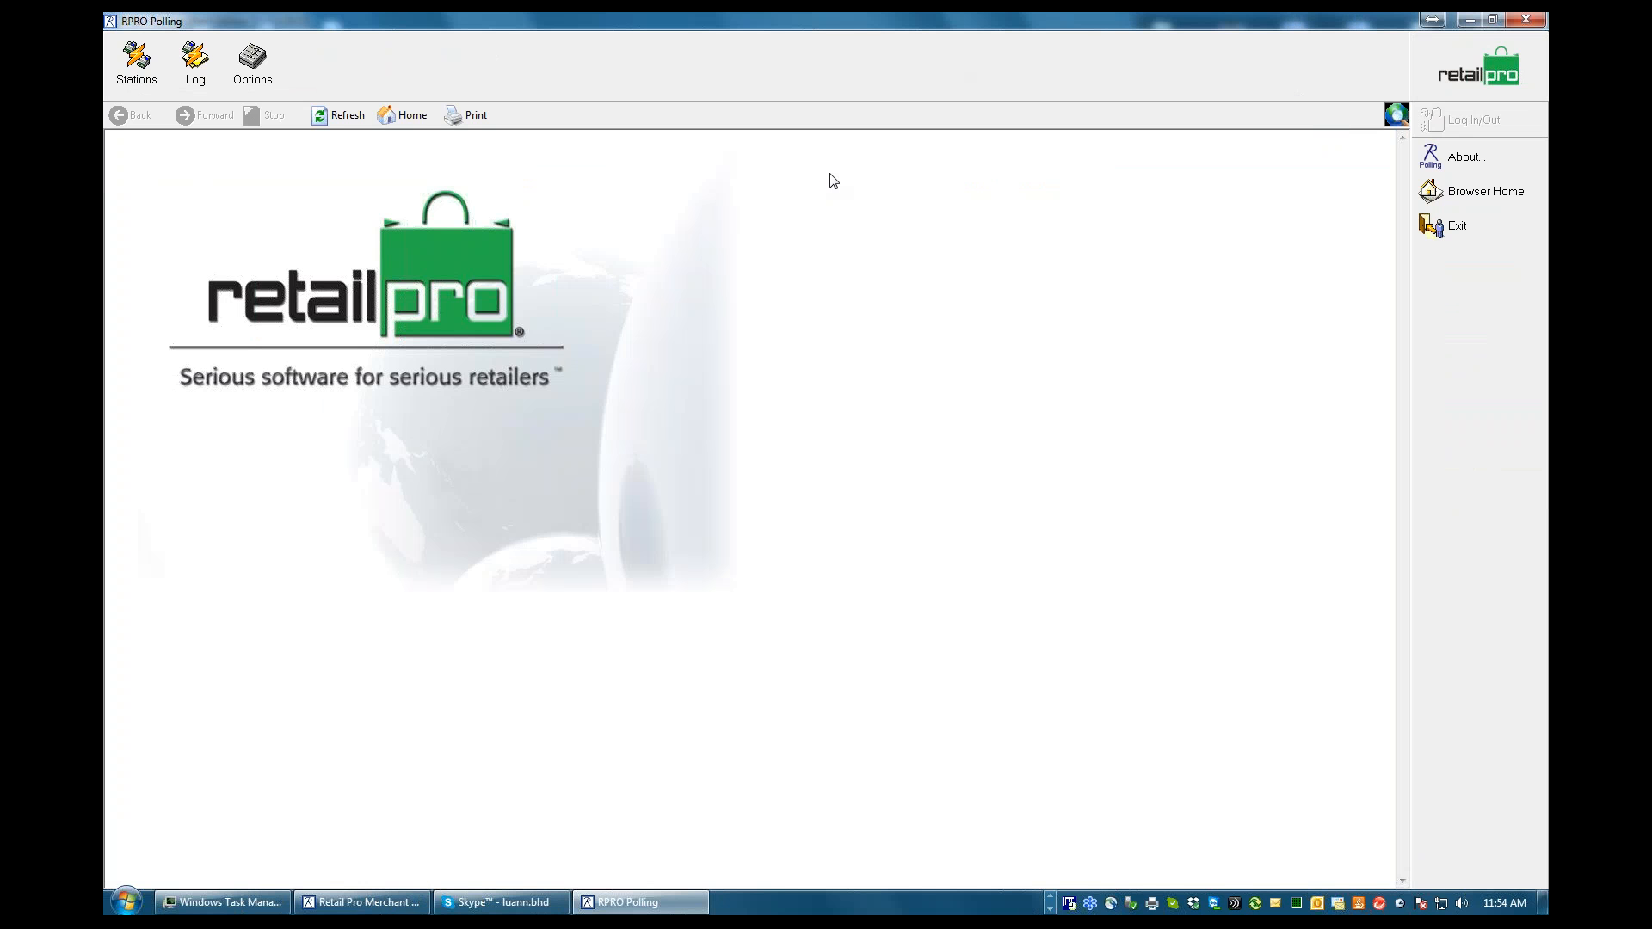
click(197, 68)
click(193, 69)
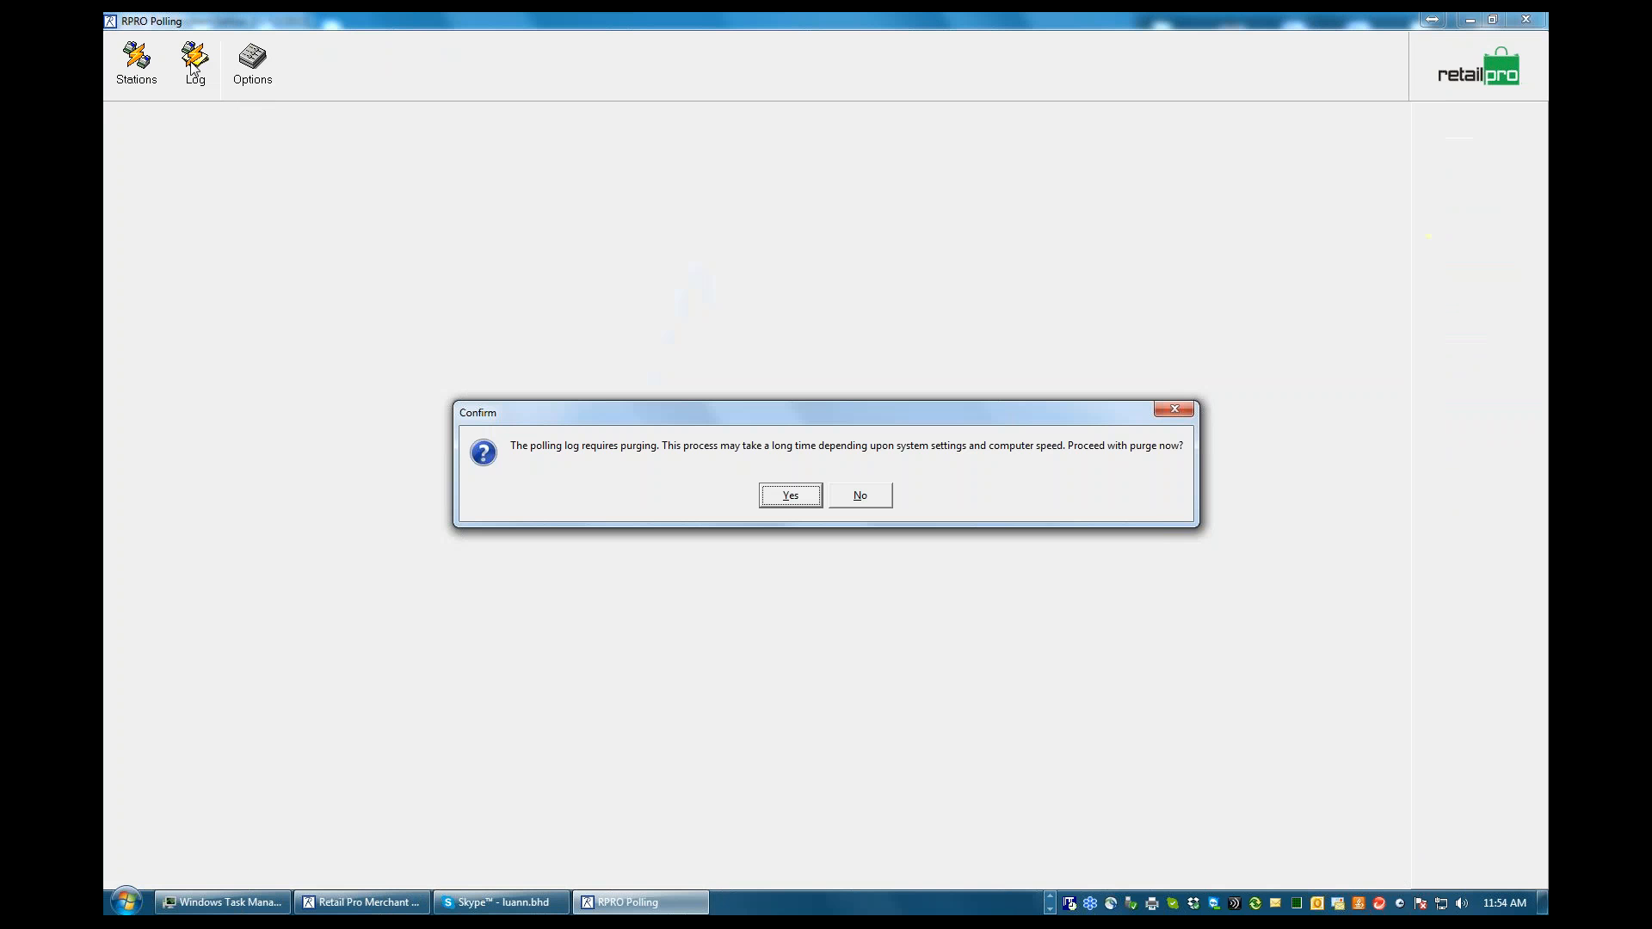
click(858, 498)
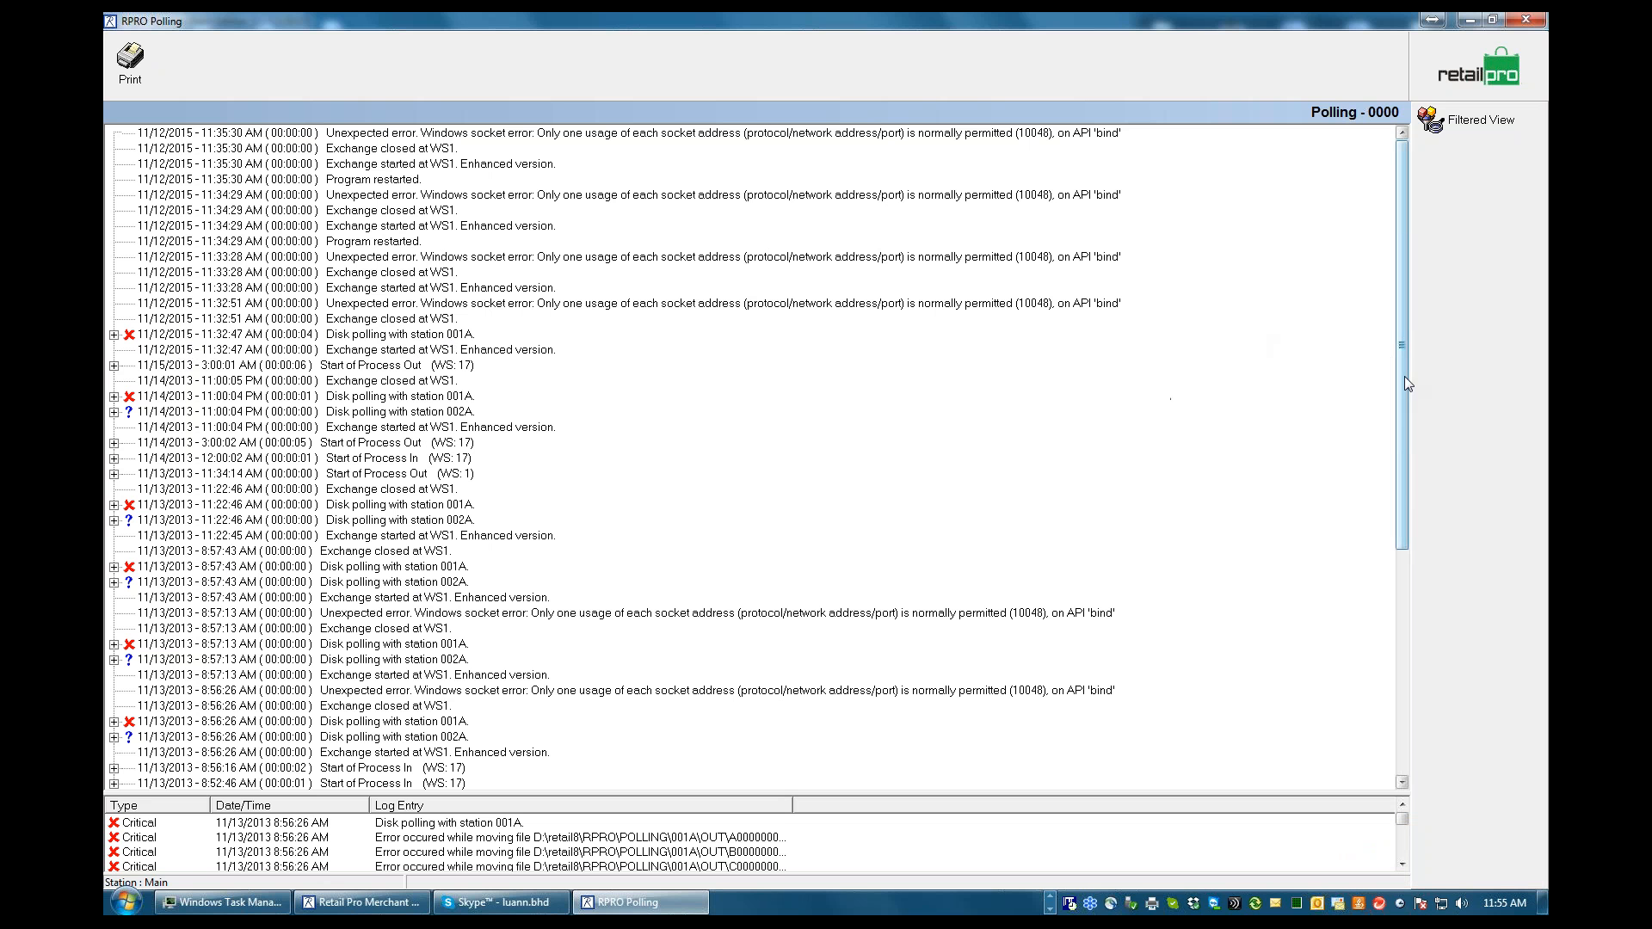
Expand the 11/13/2013 8:56:26 AM disk polling entry for station 001A to examine its errors, and collapse it again
drag(1407, 382, 1391, 640)
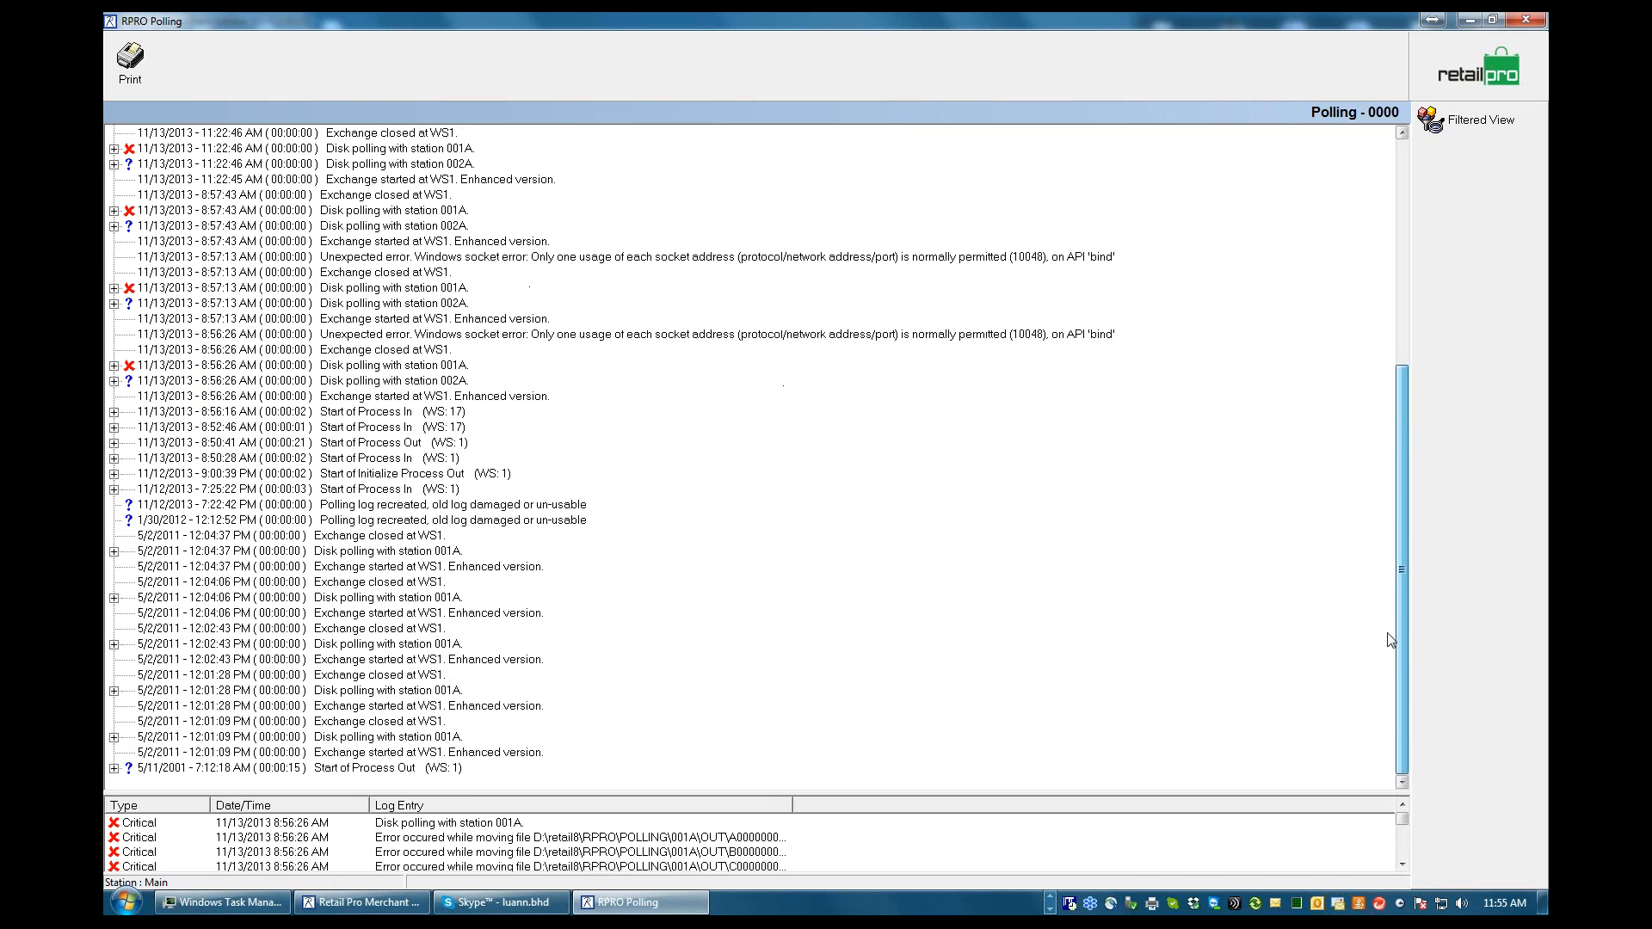
scroll(1392, 621, up, 3)
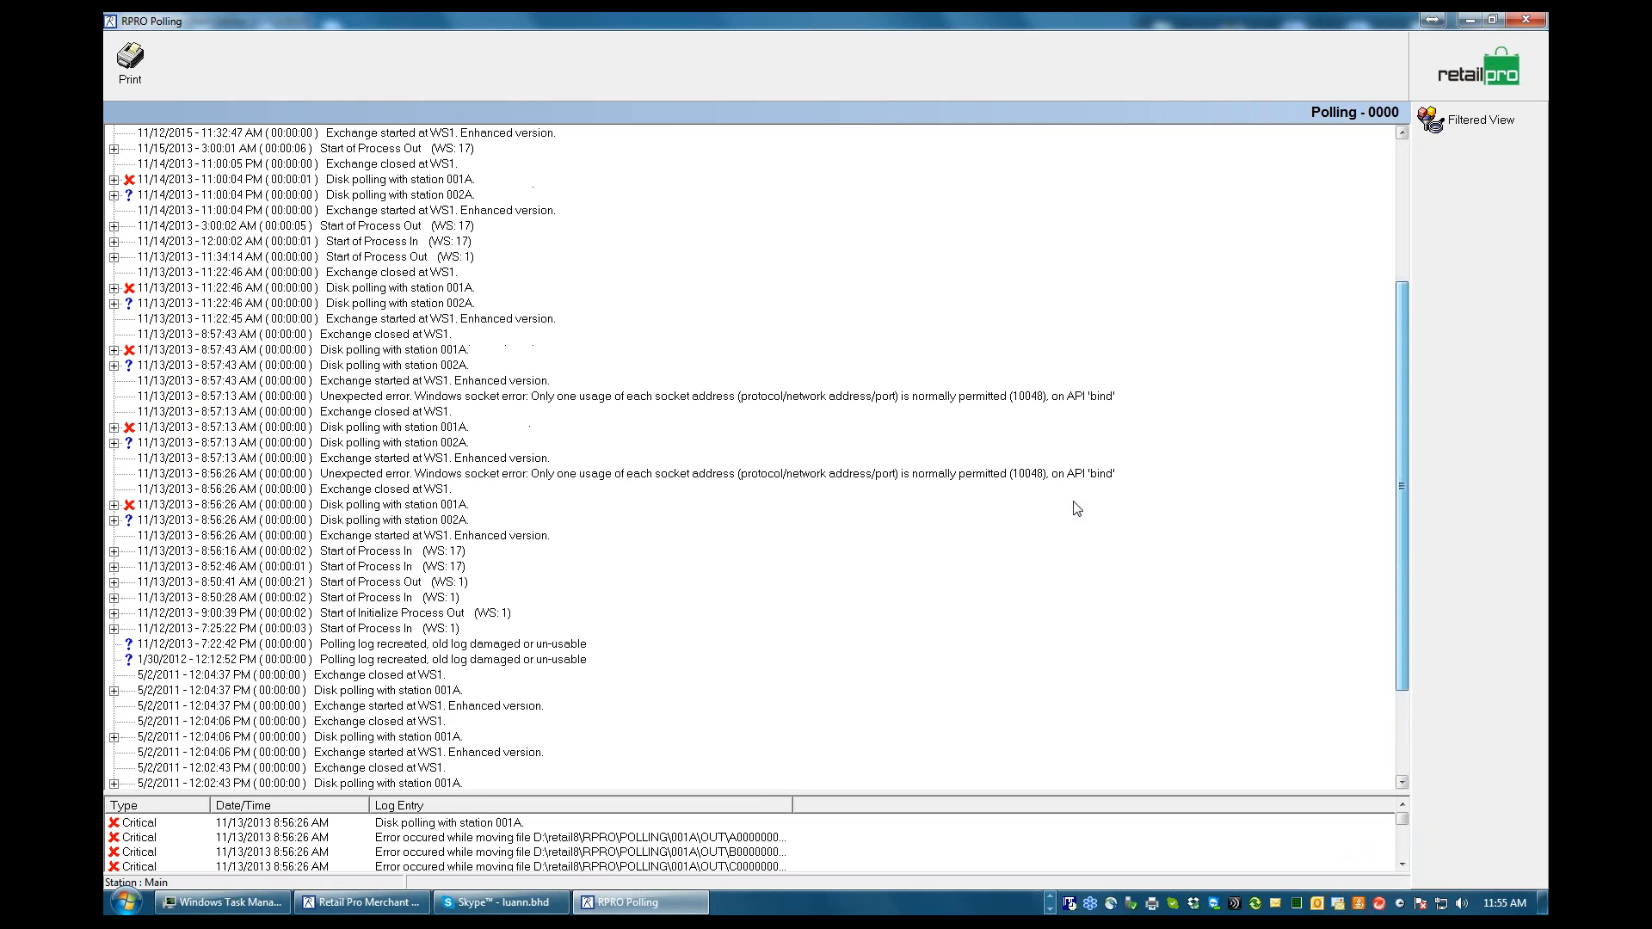
click(114, 505)
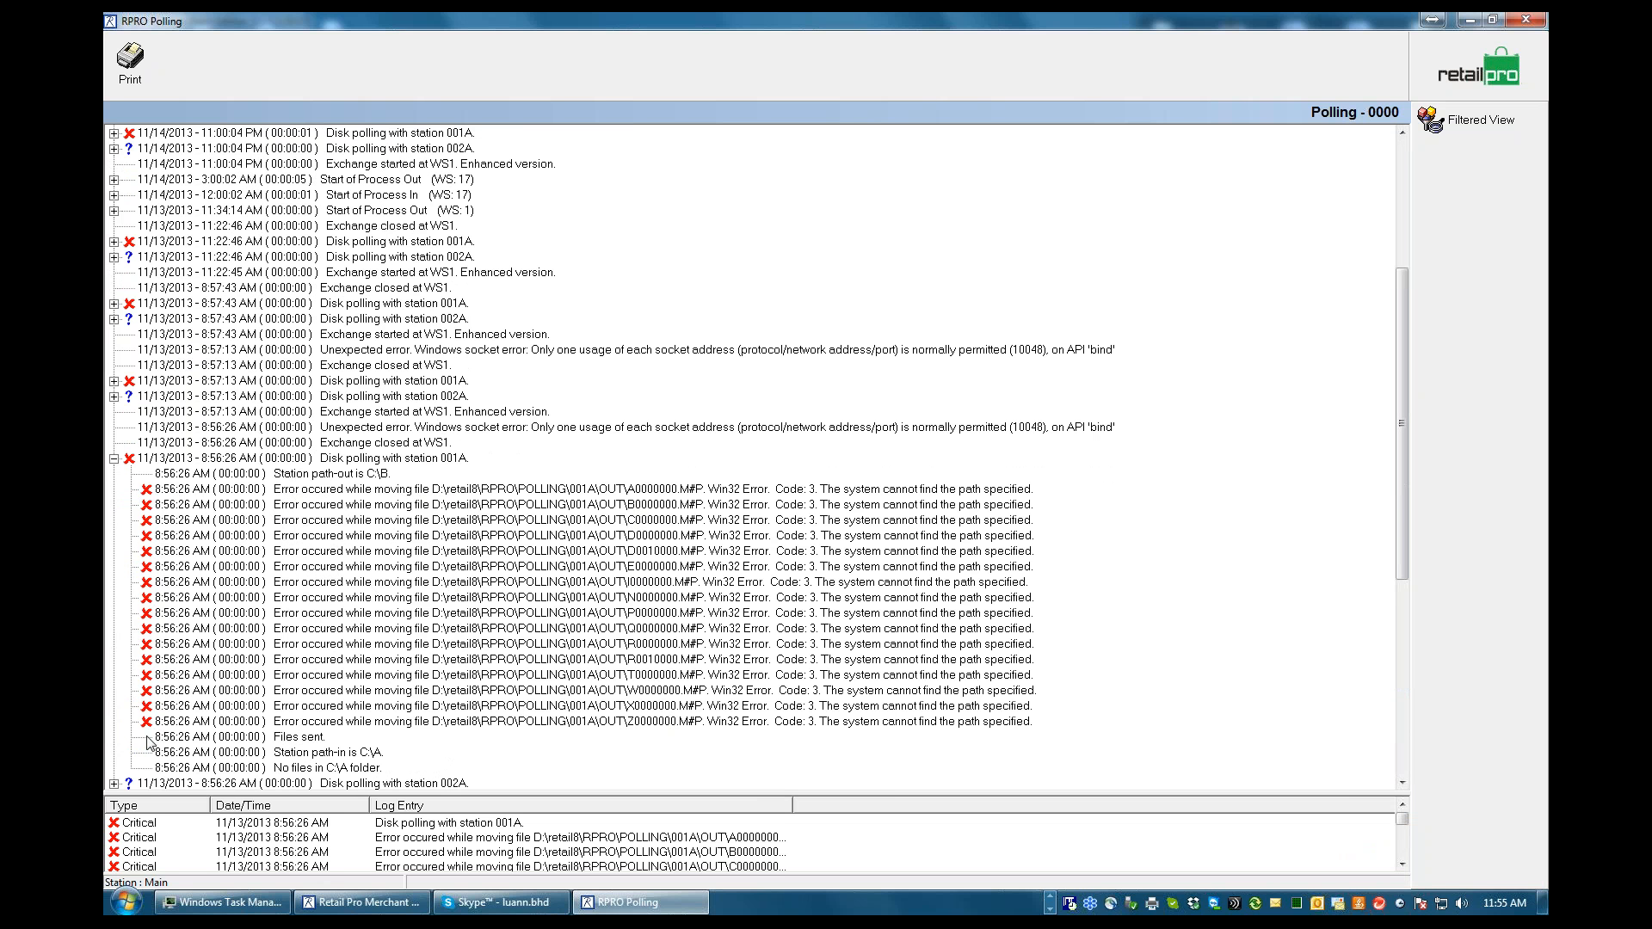
click(114, 459)
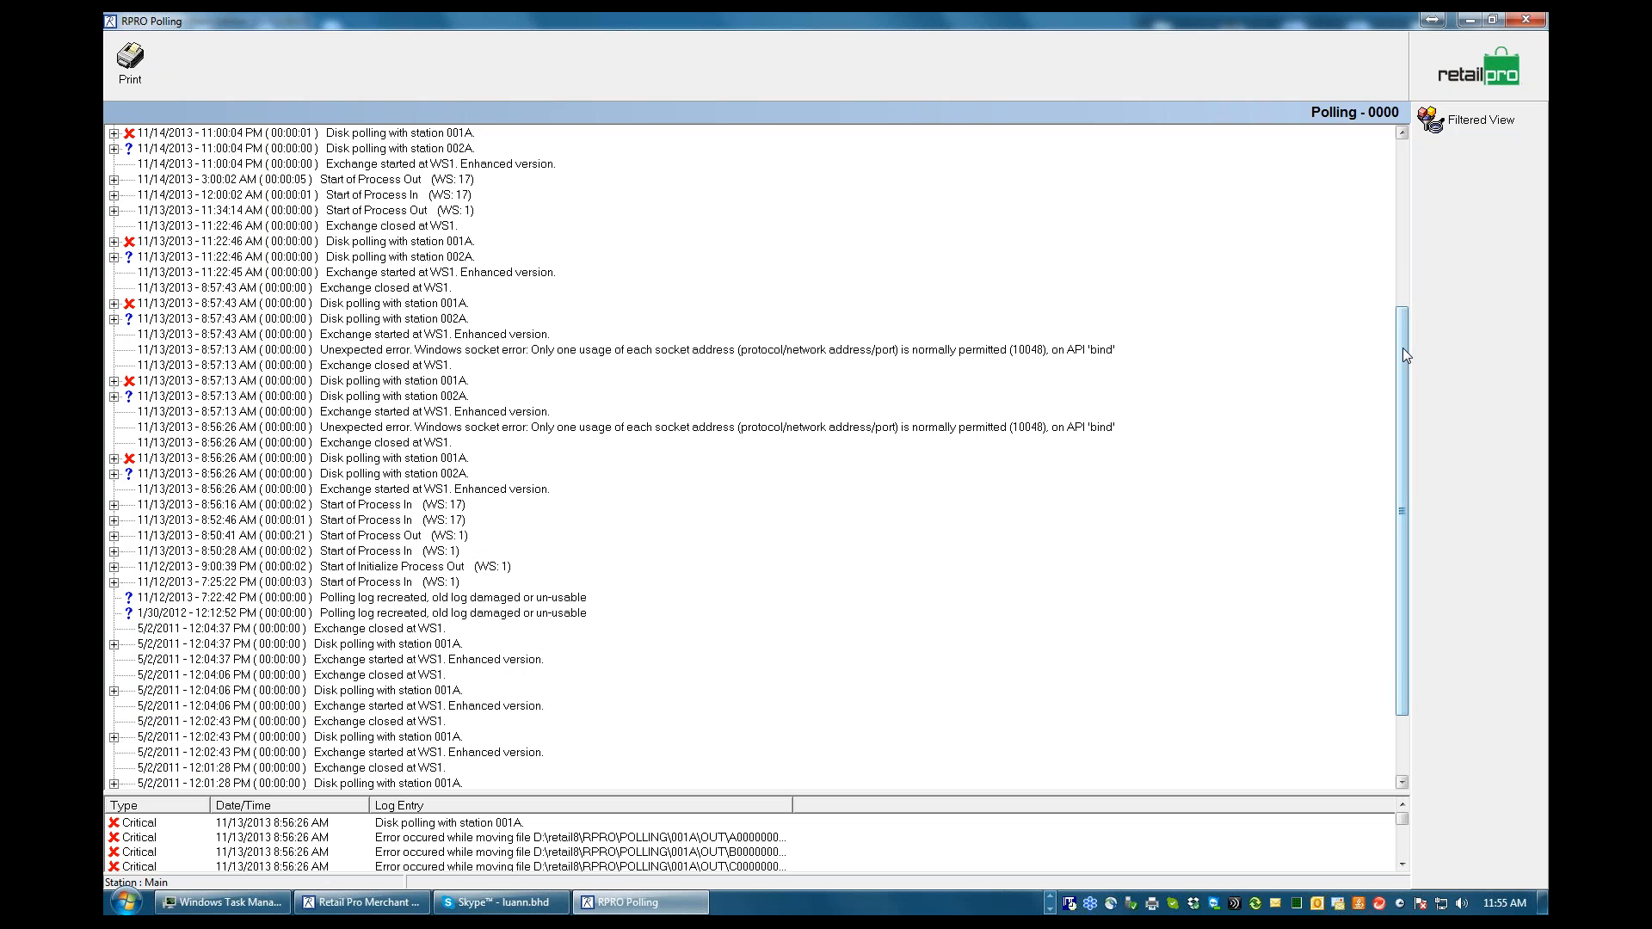
drag(1403, 347, 163, 272)
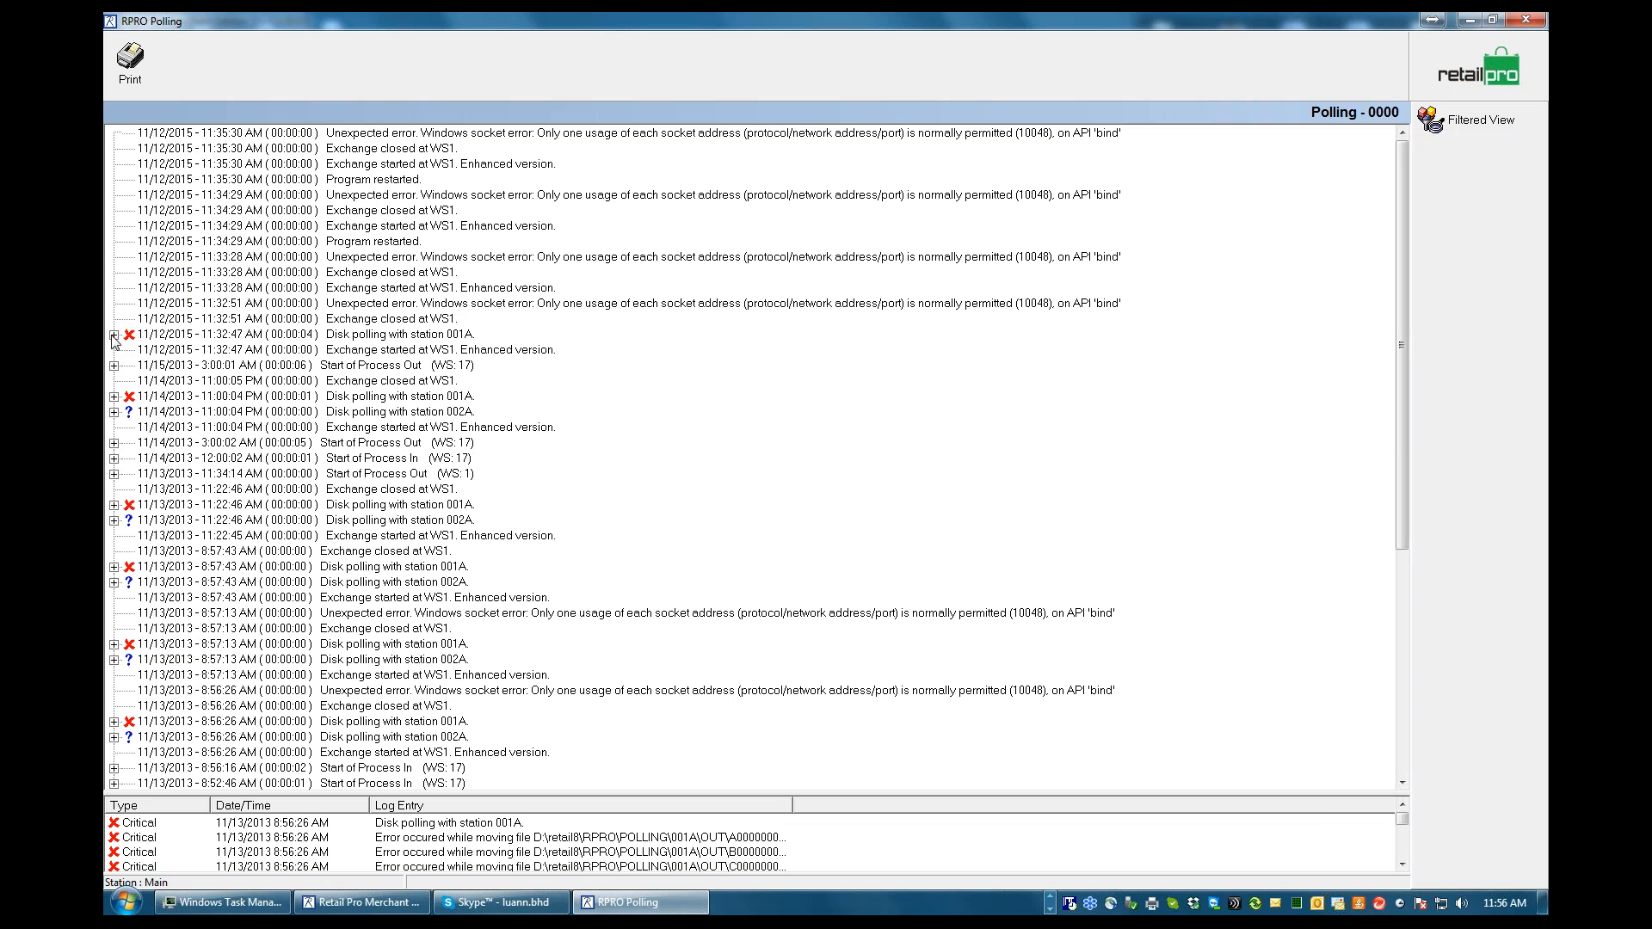
Highlight the 11/12/2015 Windows socket error entries in the polling log one after another to examine them
click(618, 196)
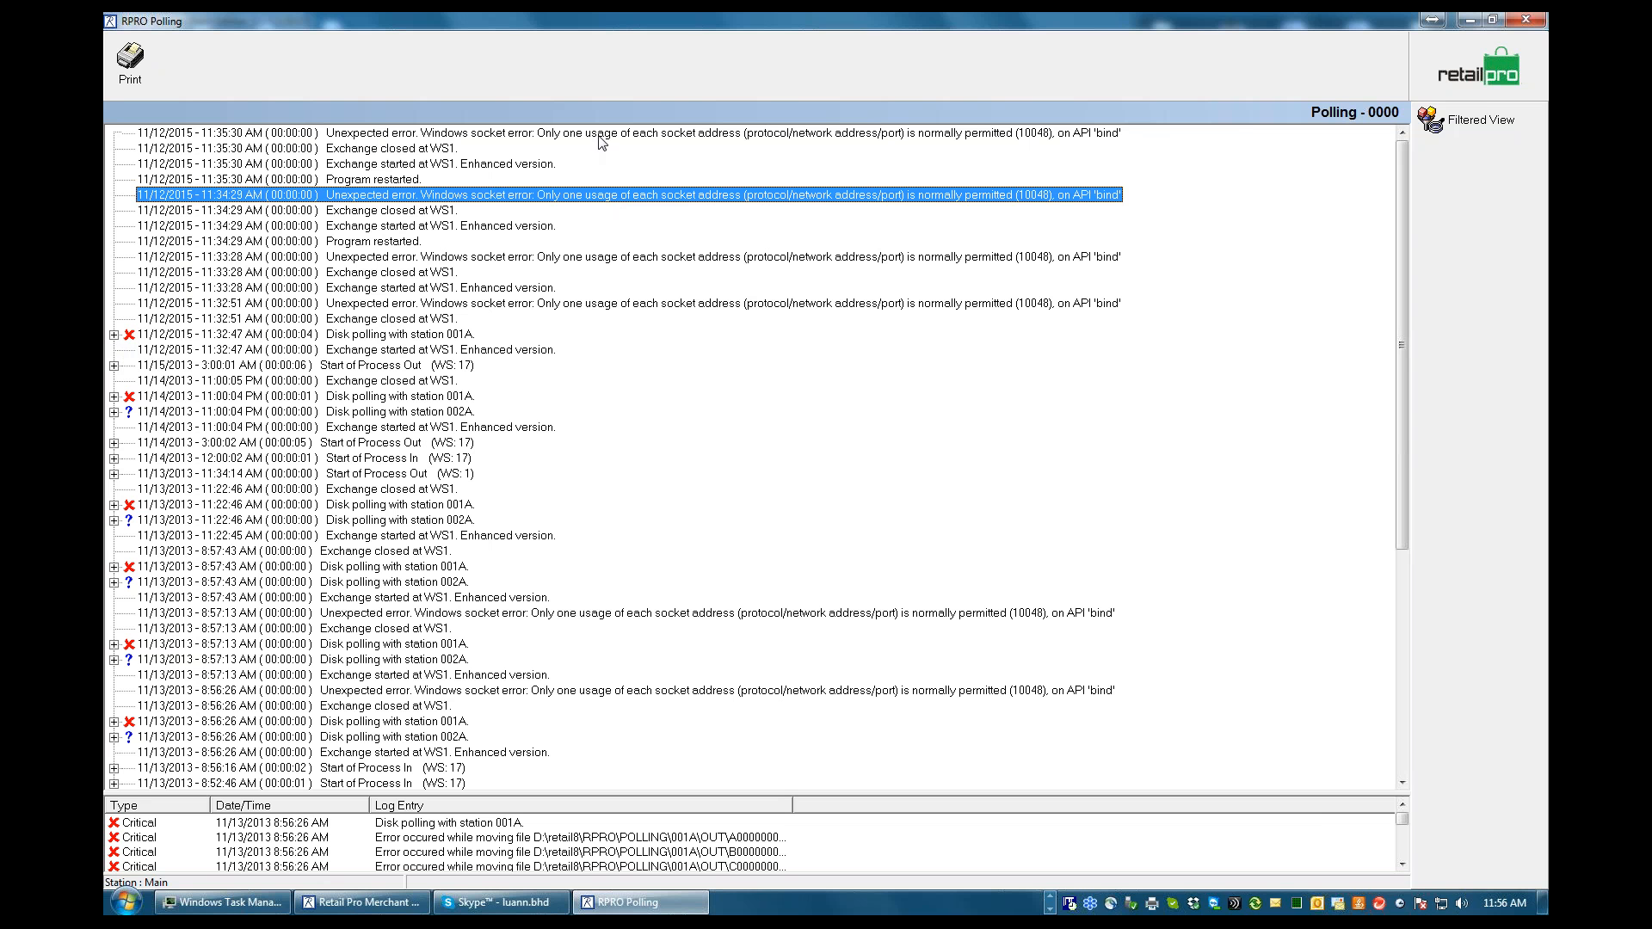
click(600, 137)
click(603, 197)
click(607, 257)
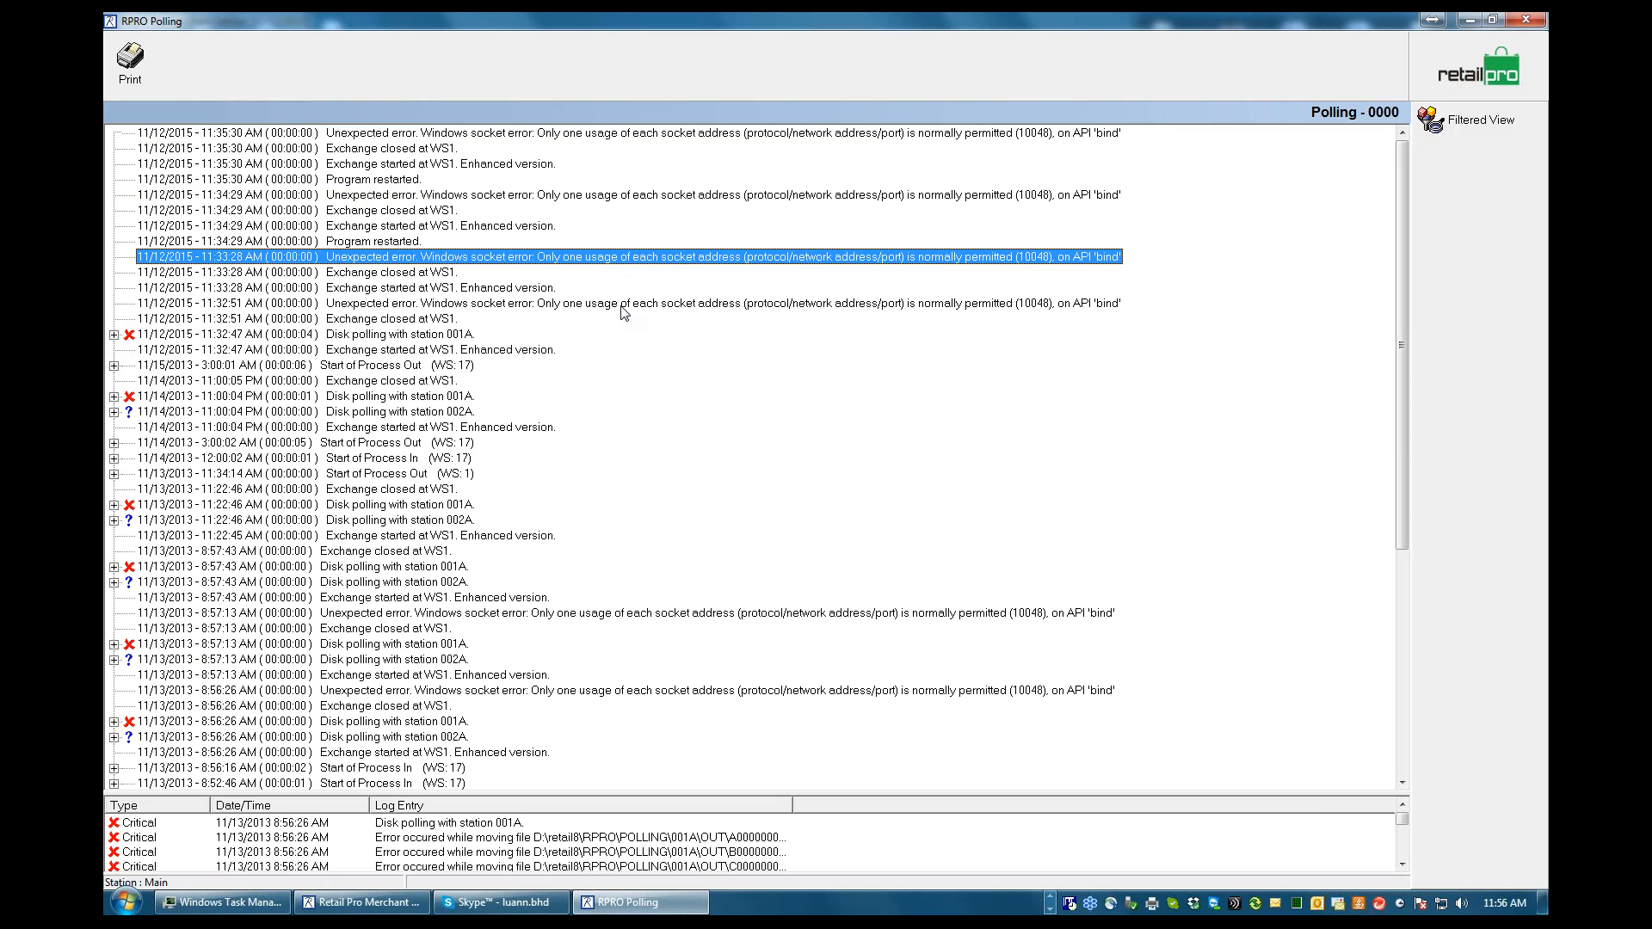
click(622, 305)
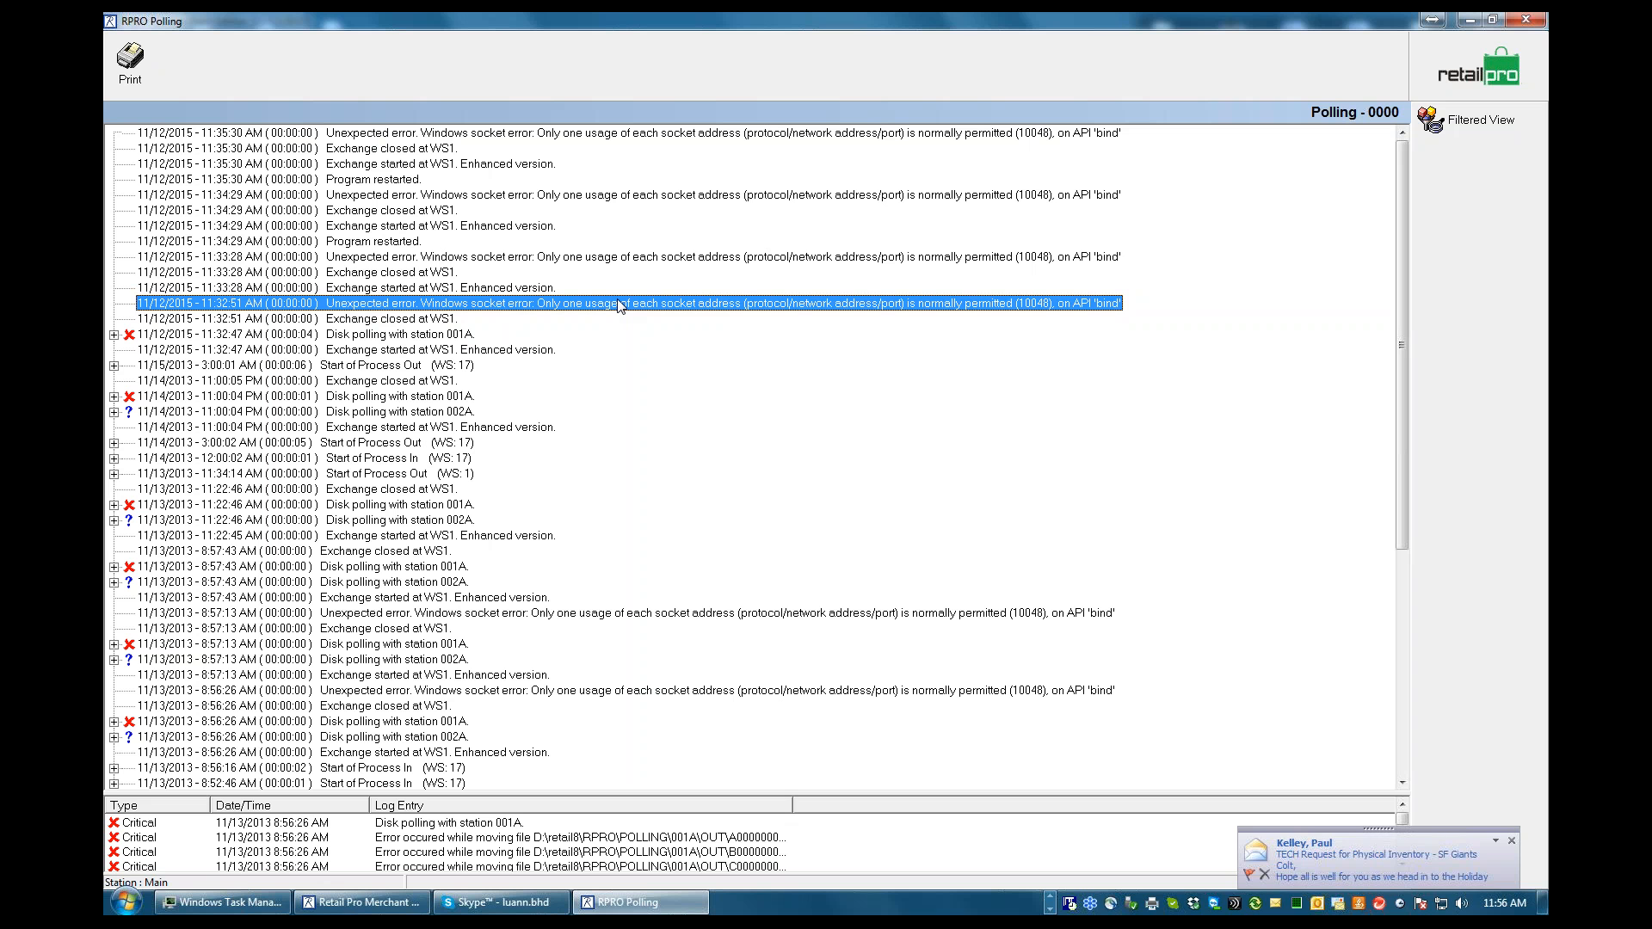
click(602, 259)
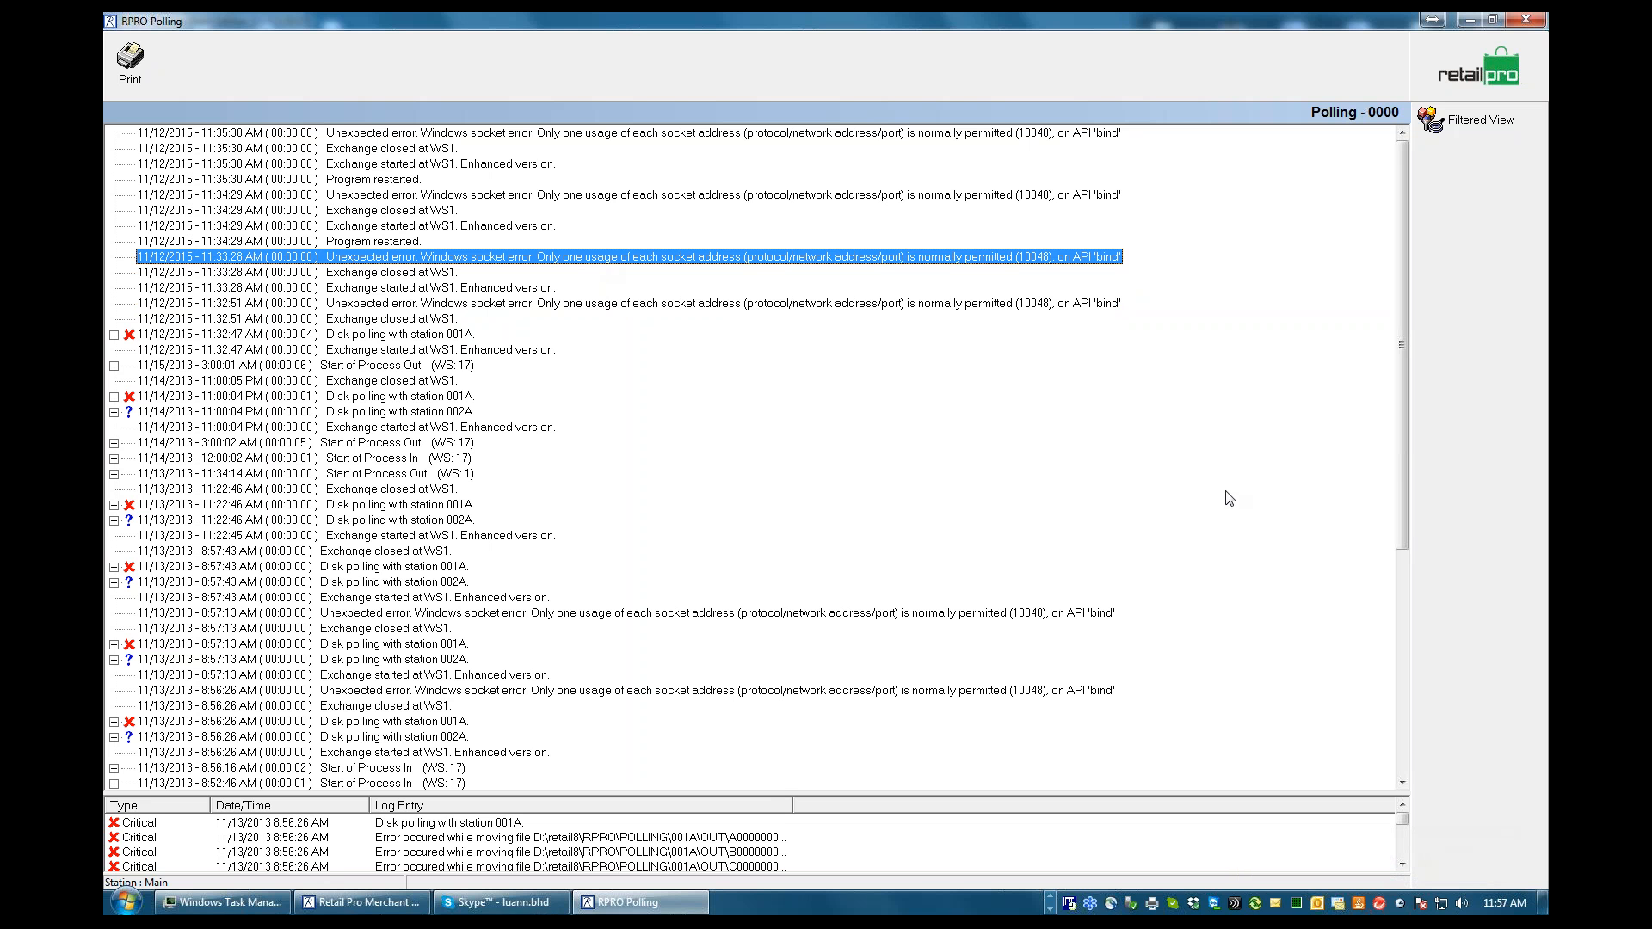
mouse_move(1400, 458)
mouse_down()
mouse_move(1400, 701)
mouse_move(1403, 474)
mouse_up()
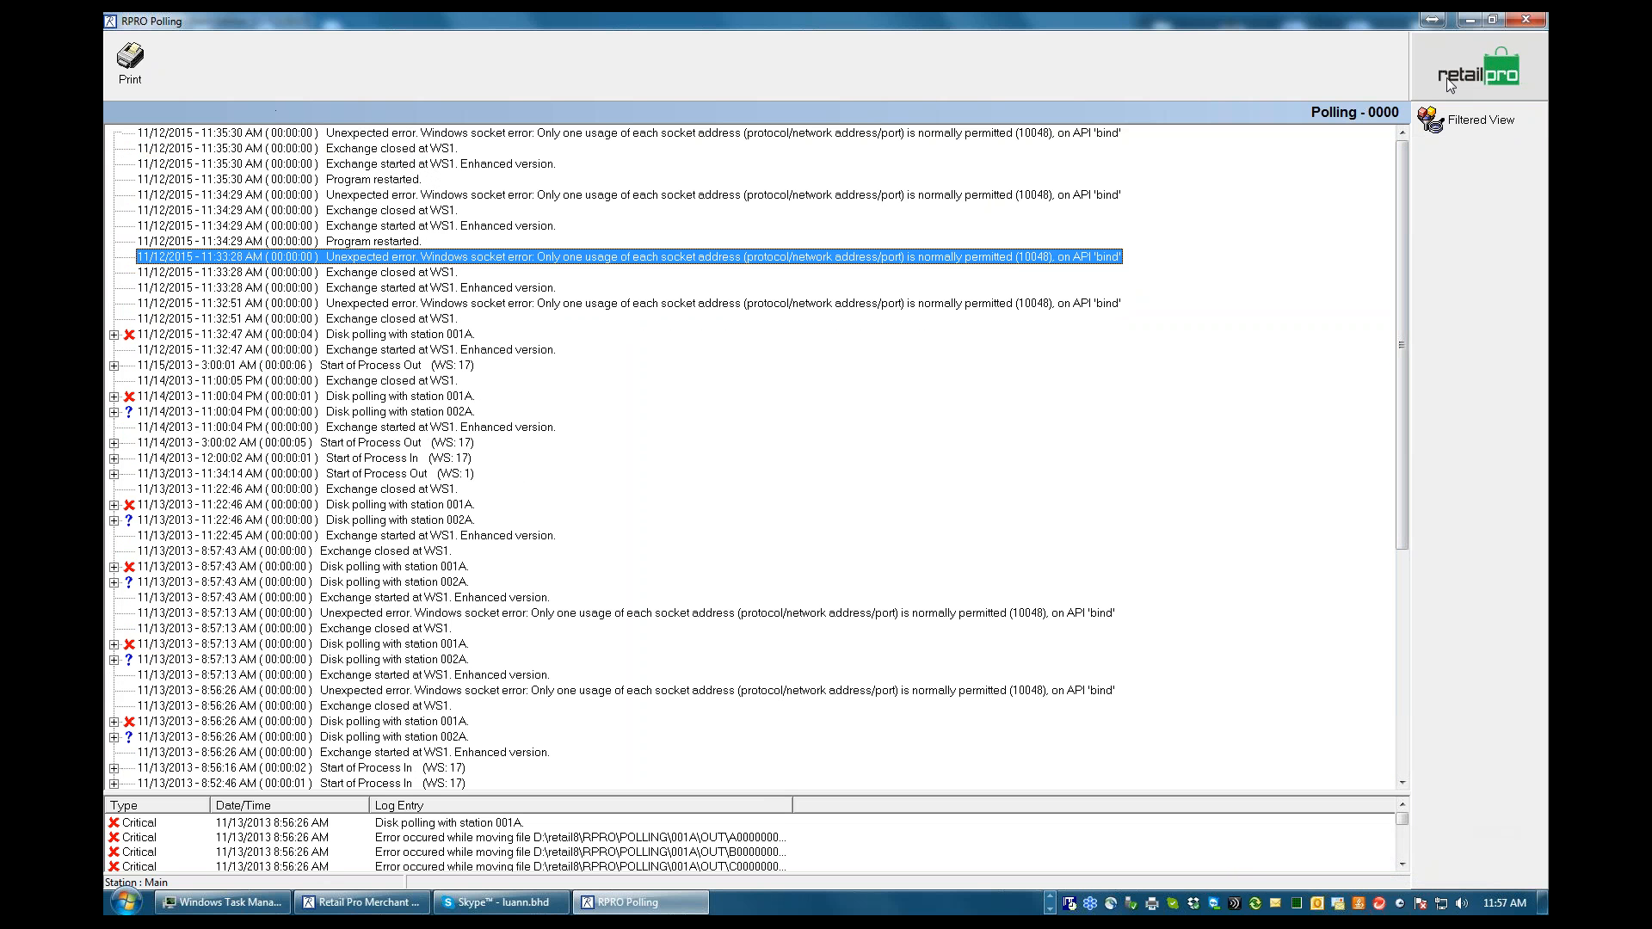
Reopen the polling log without purging, expand the 11/14/2013 11:00:04 PM disk polling entry for station 001A, and leave the log
click(1455, 118)
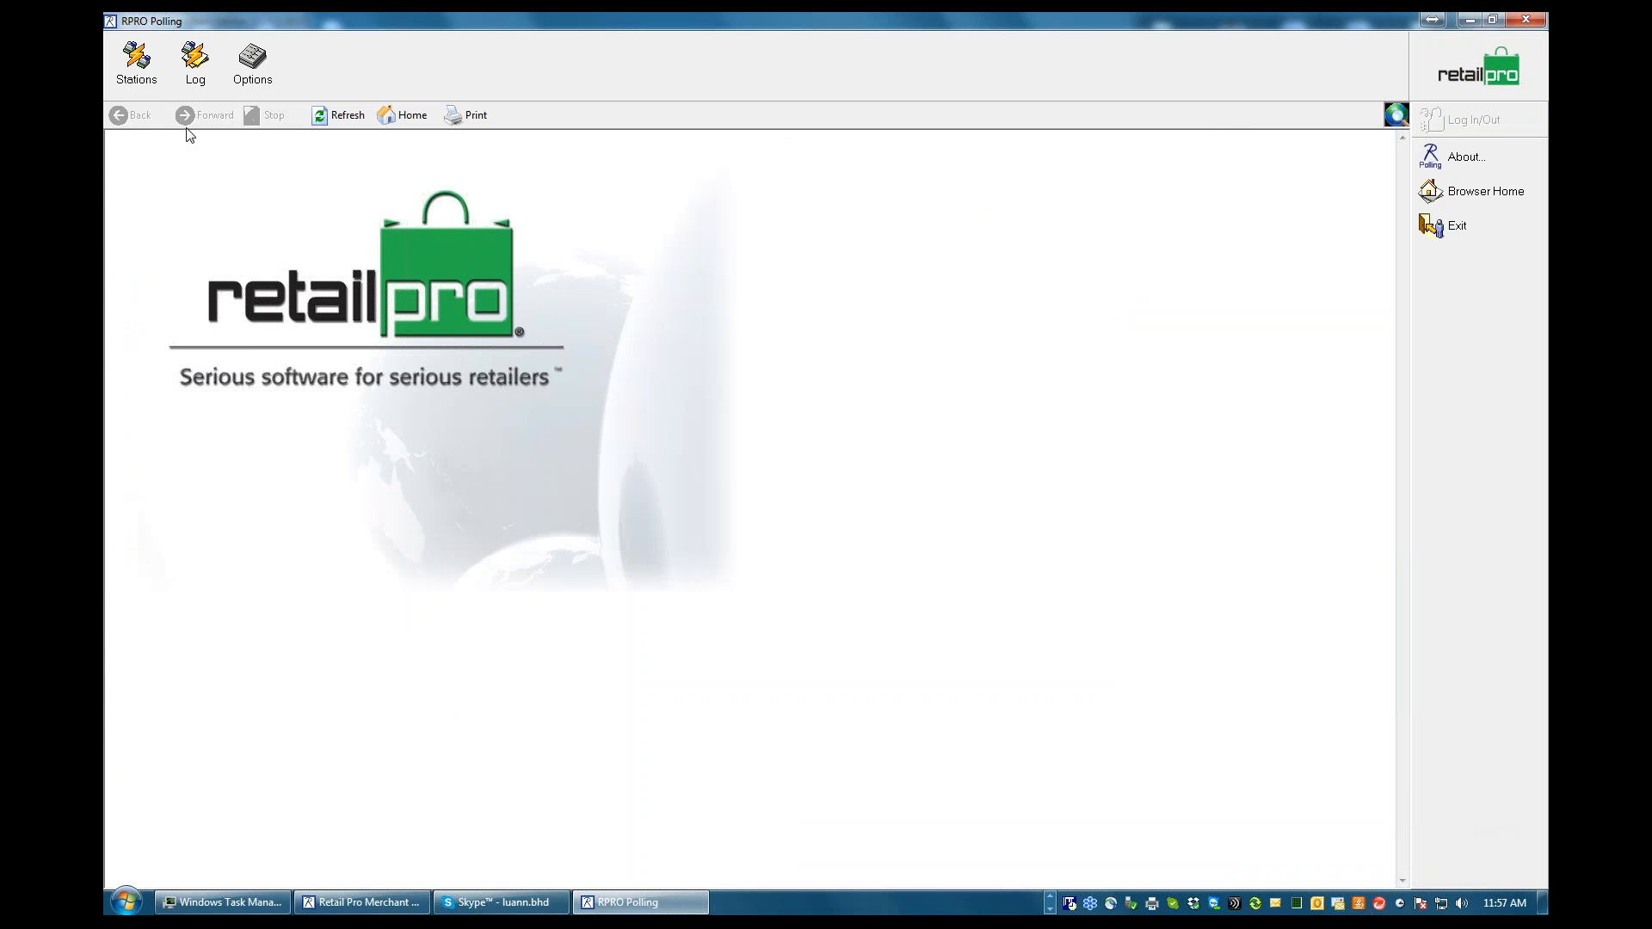
click(195, 60)
click(859, 495)
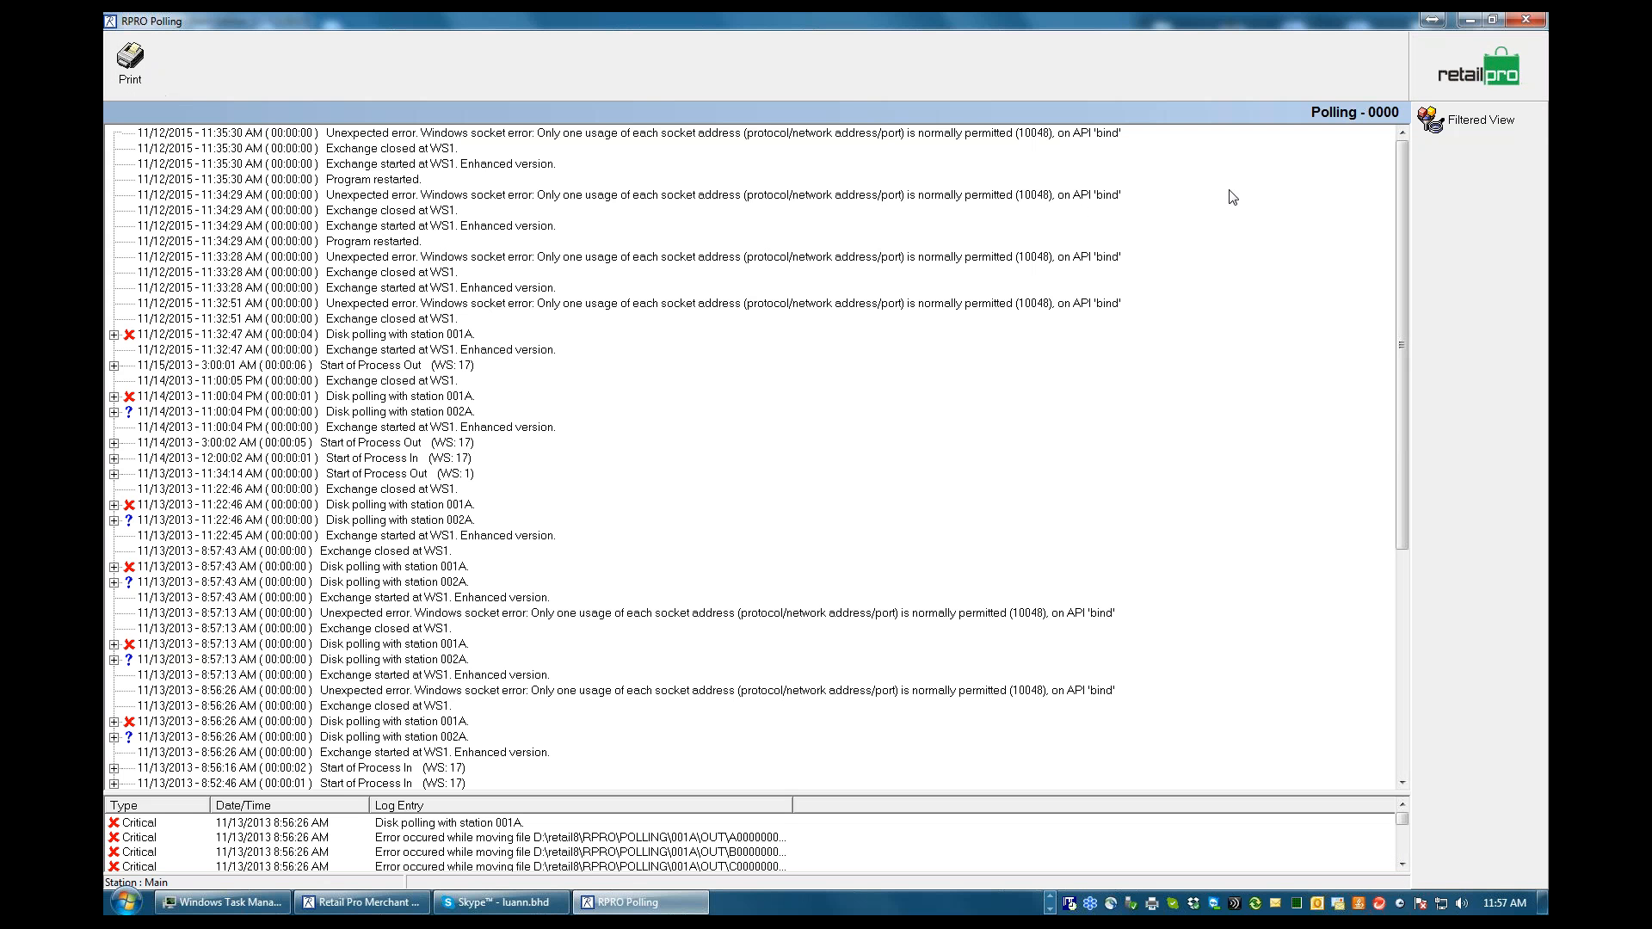
click(114, 396)
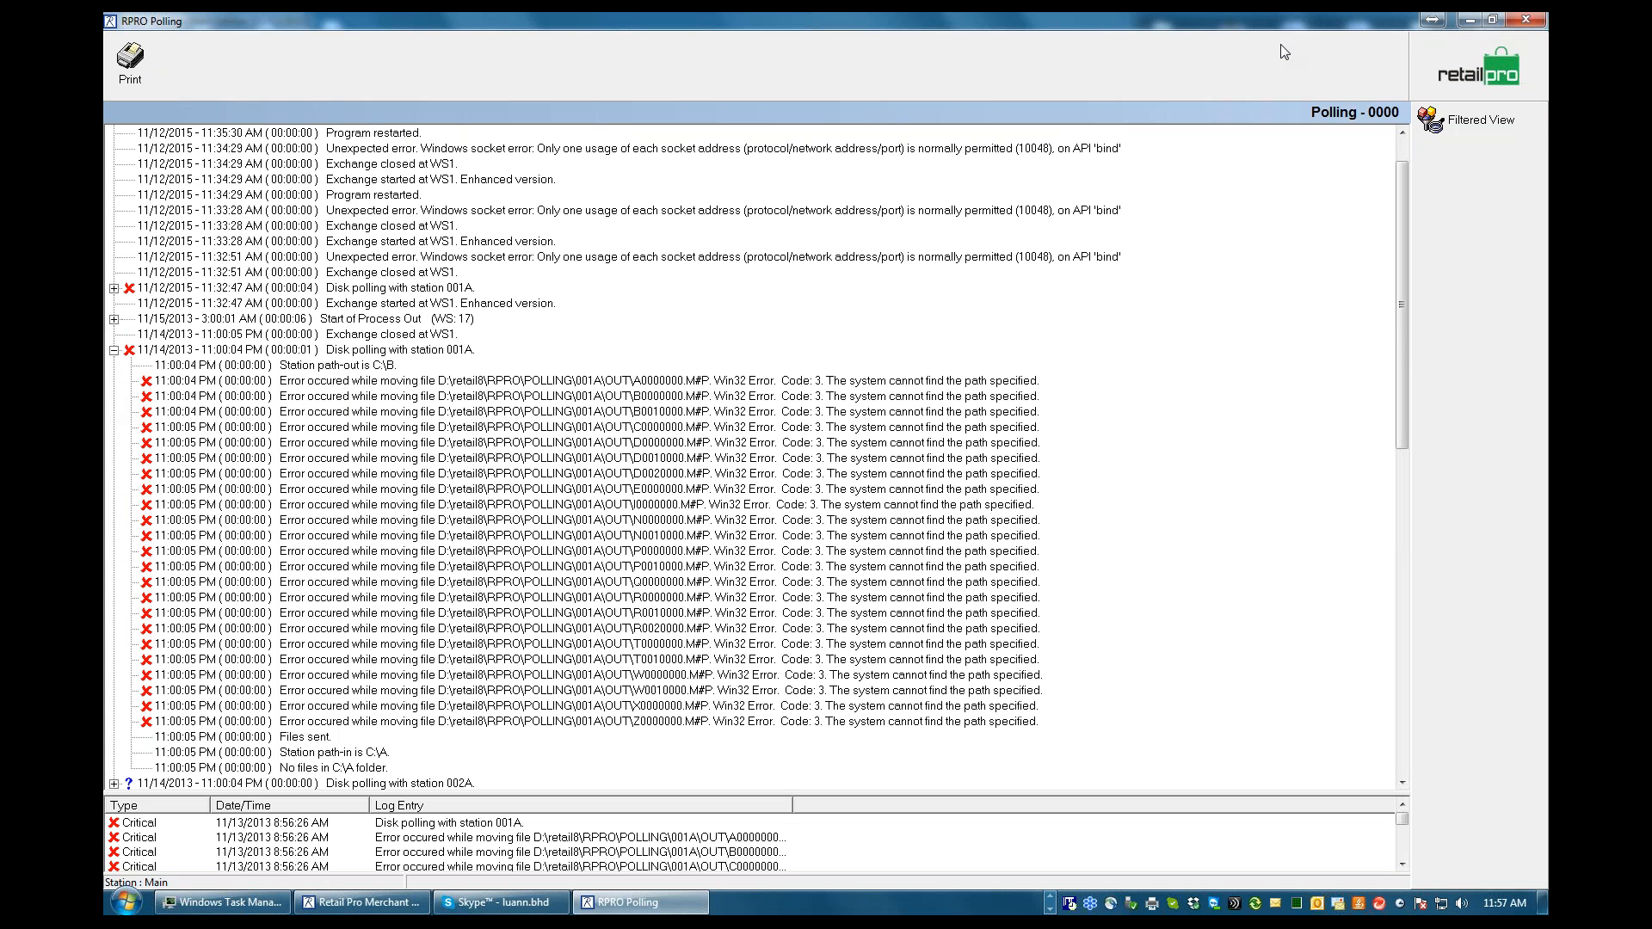
click(1471, 65)
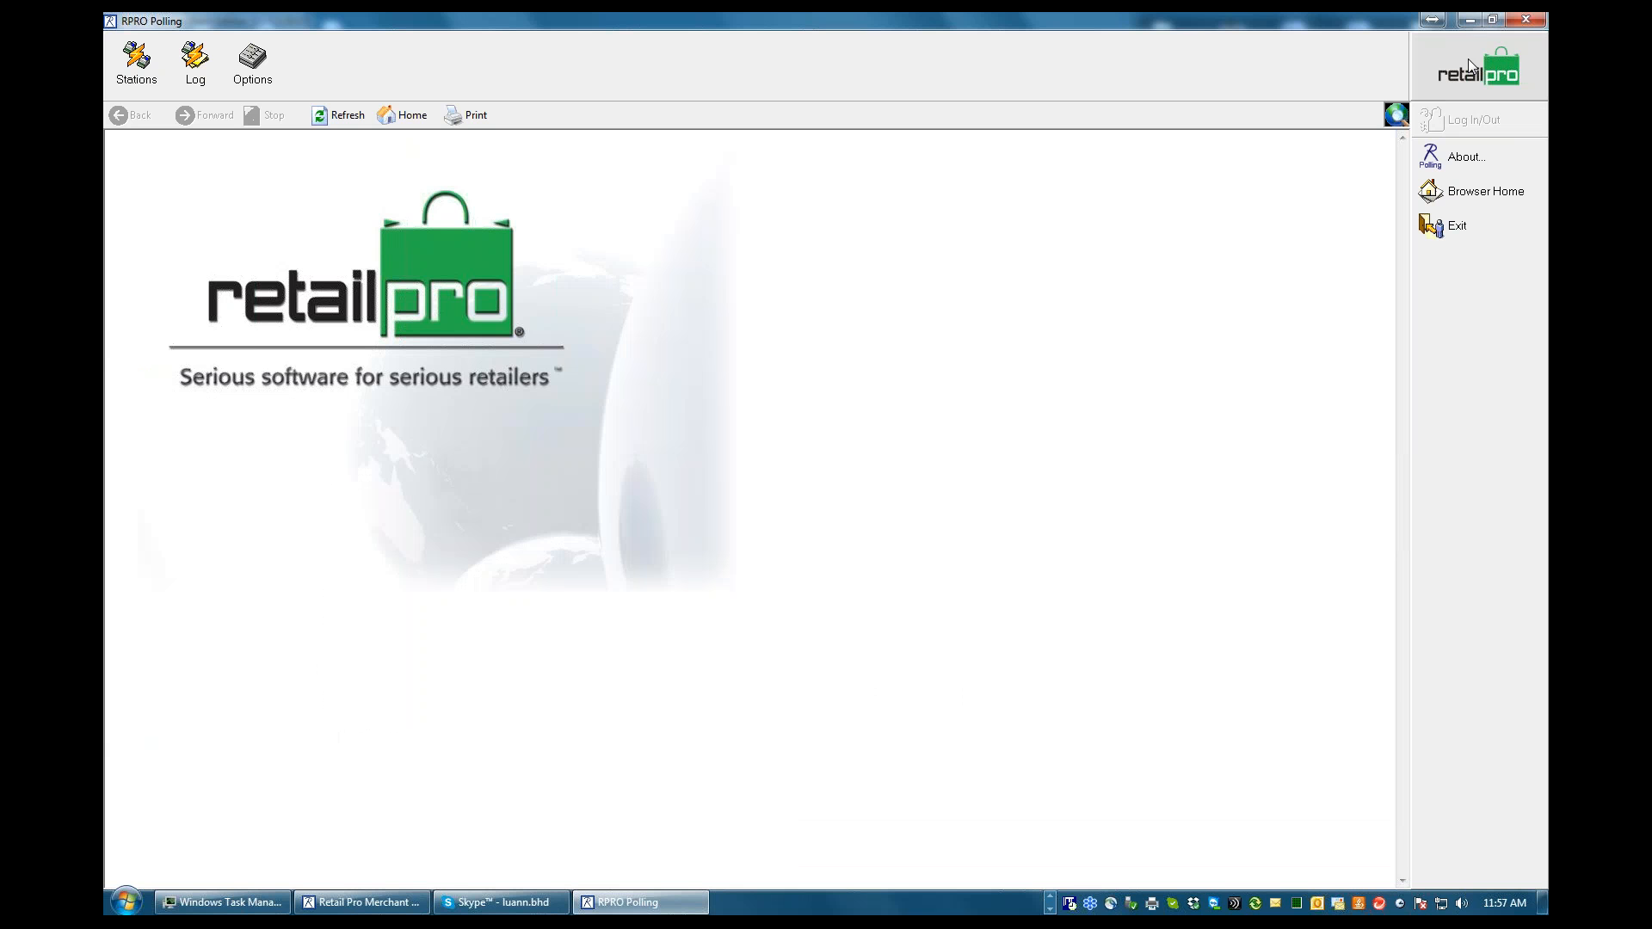
Exit Polling, display the BHD - Tech Support.doc outline in Word, and minimize the document
click(1455, 228)
click(813, 519)
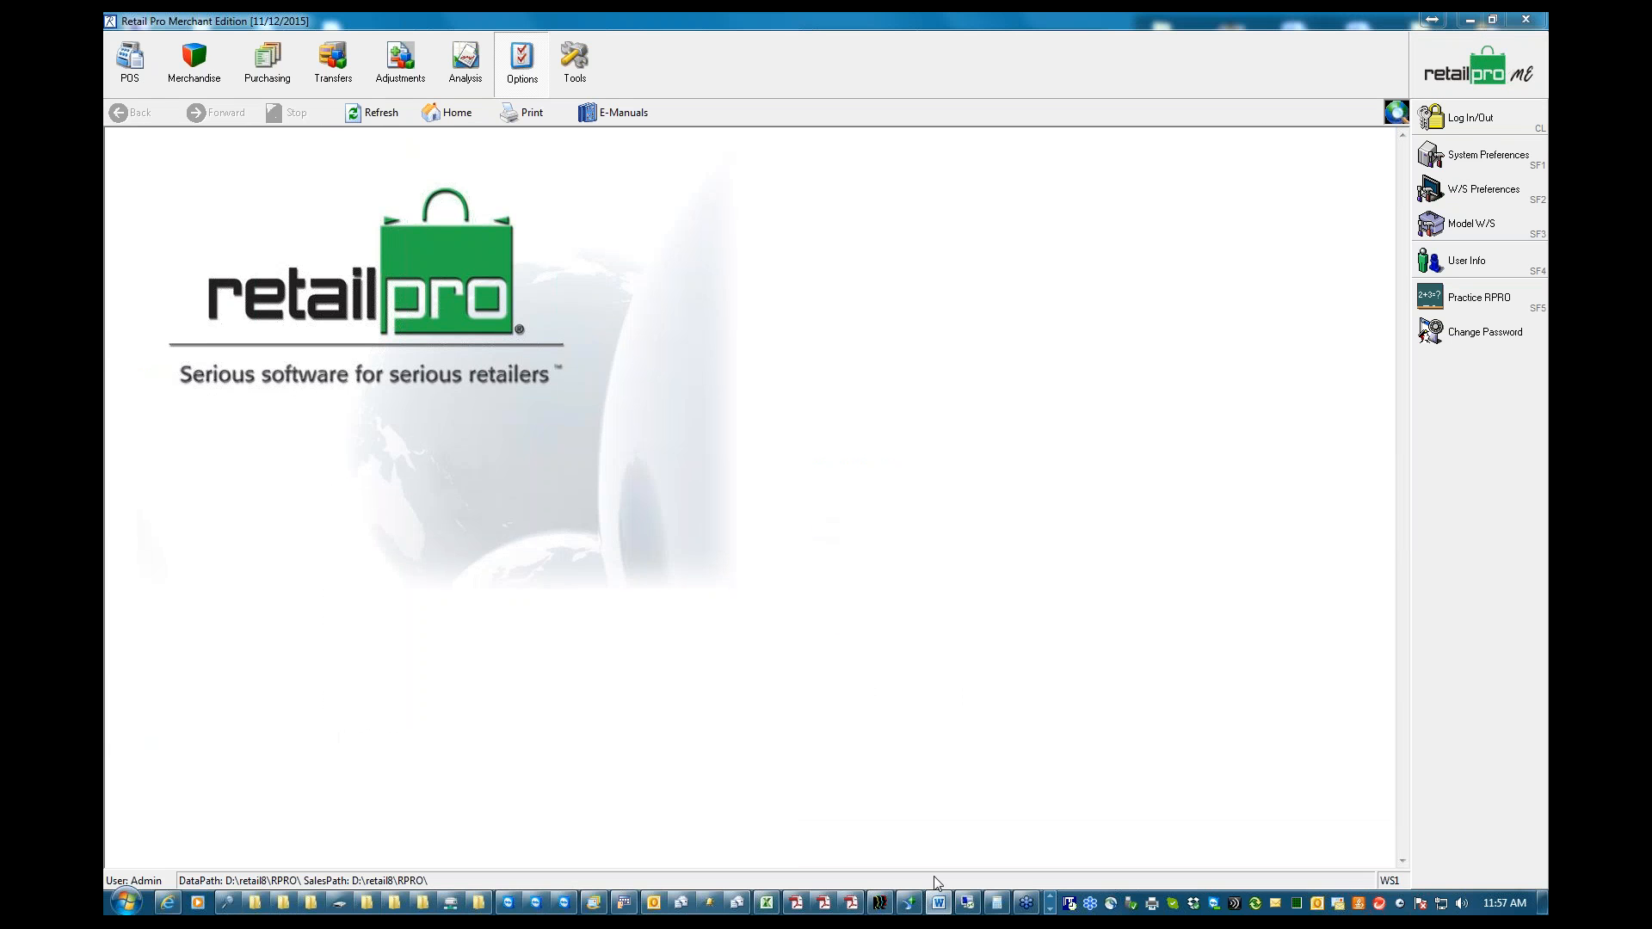
click(939, 903)
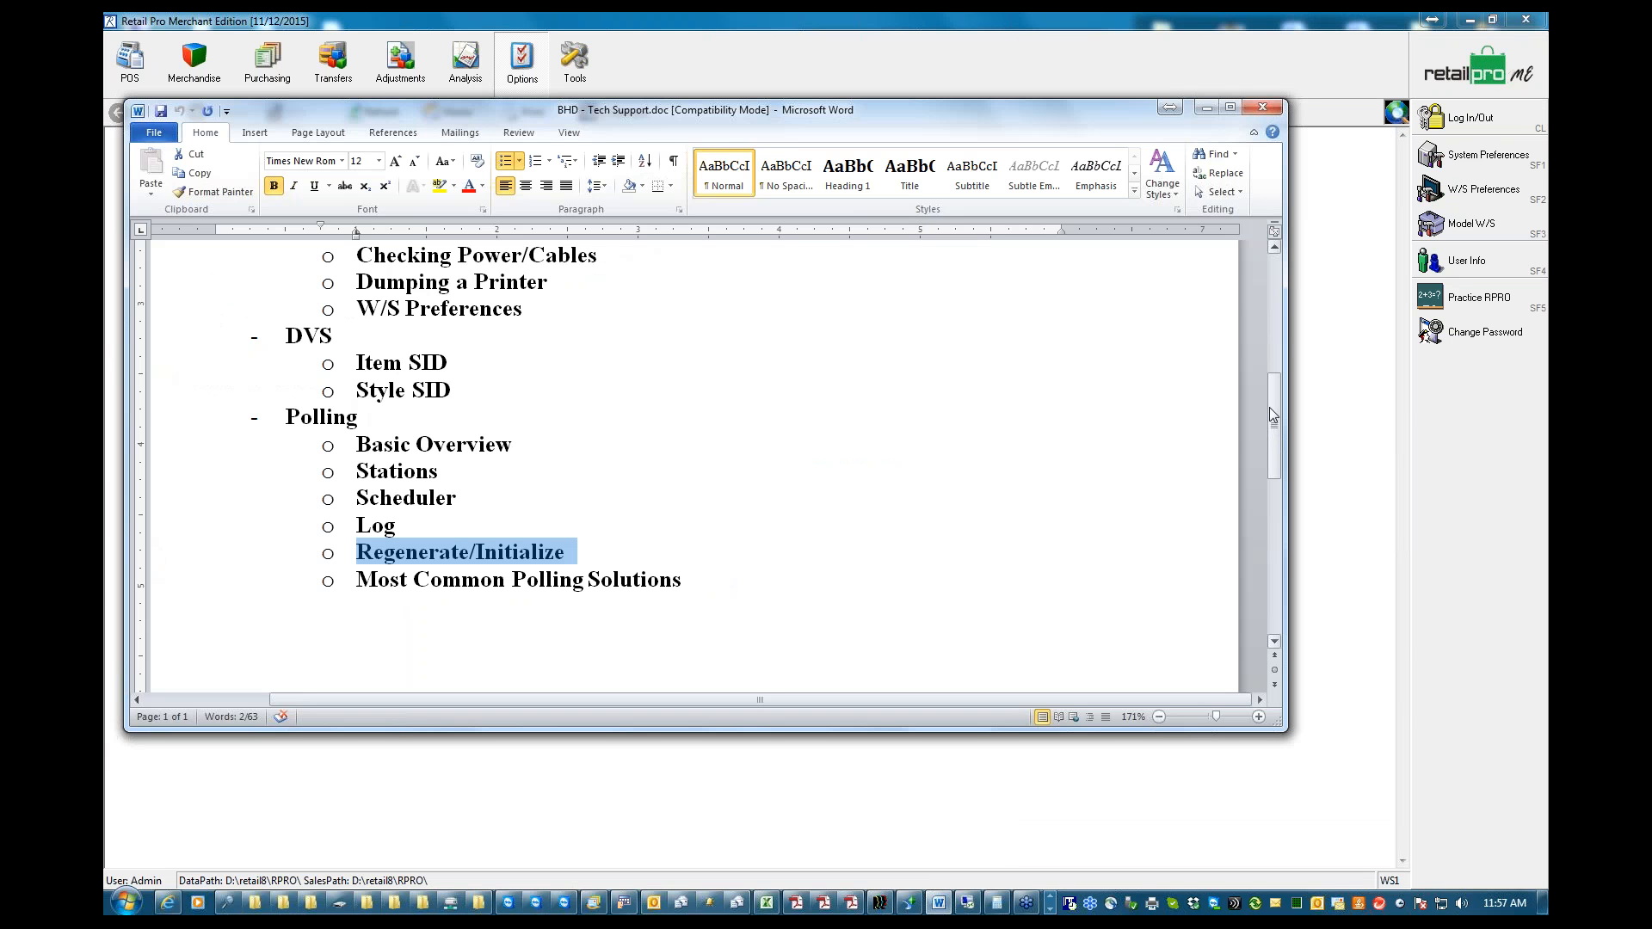
click(1208, 109)
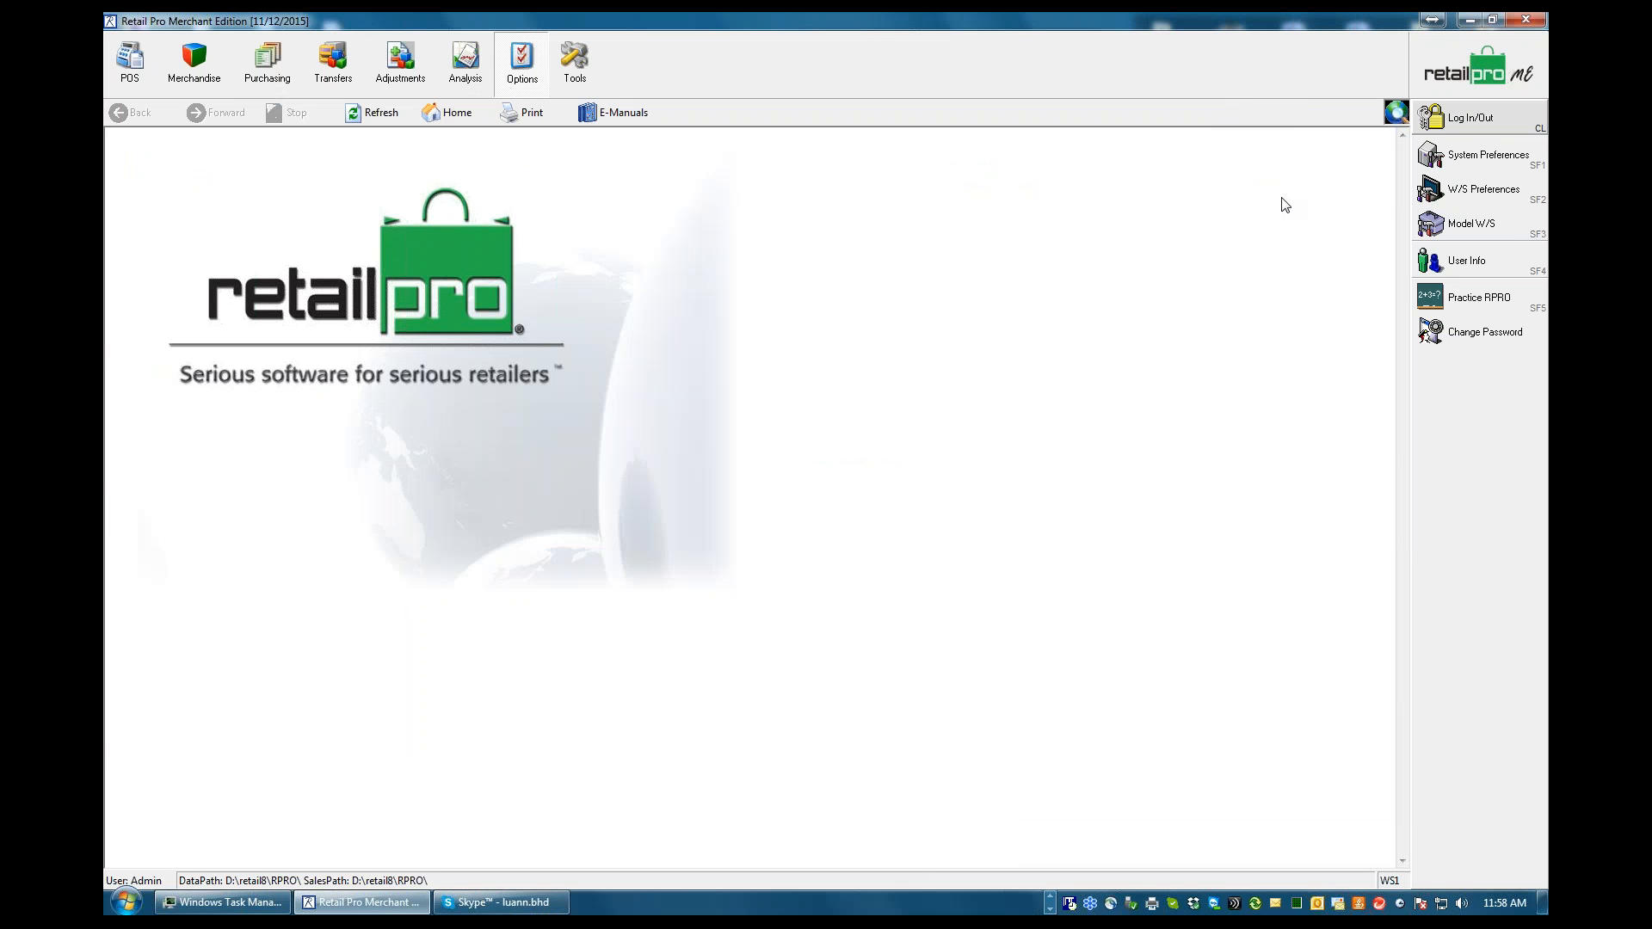
click(1539, 259)
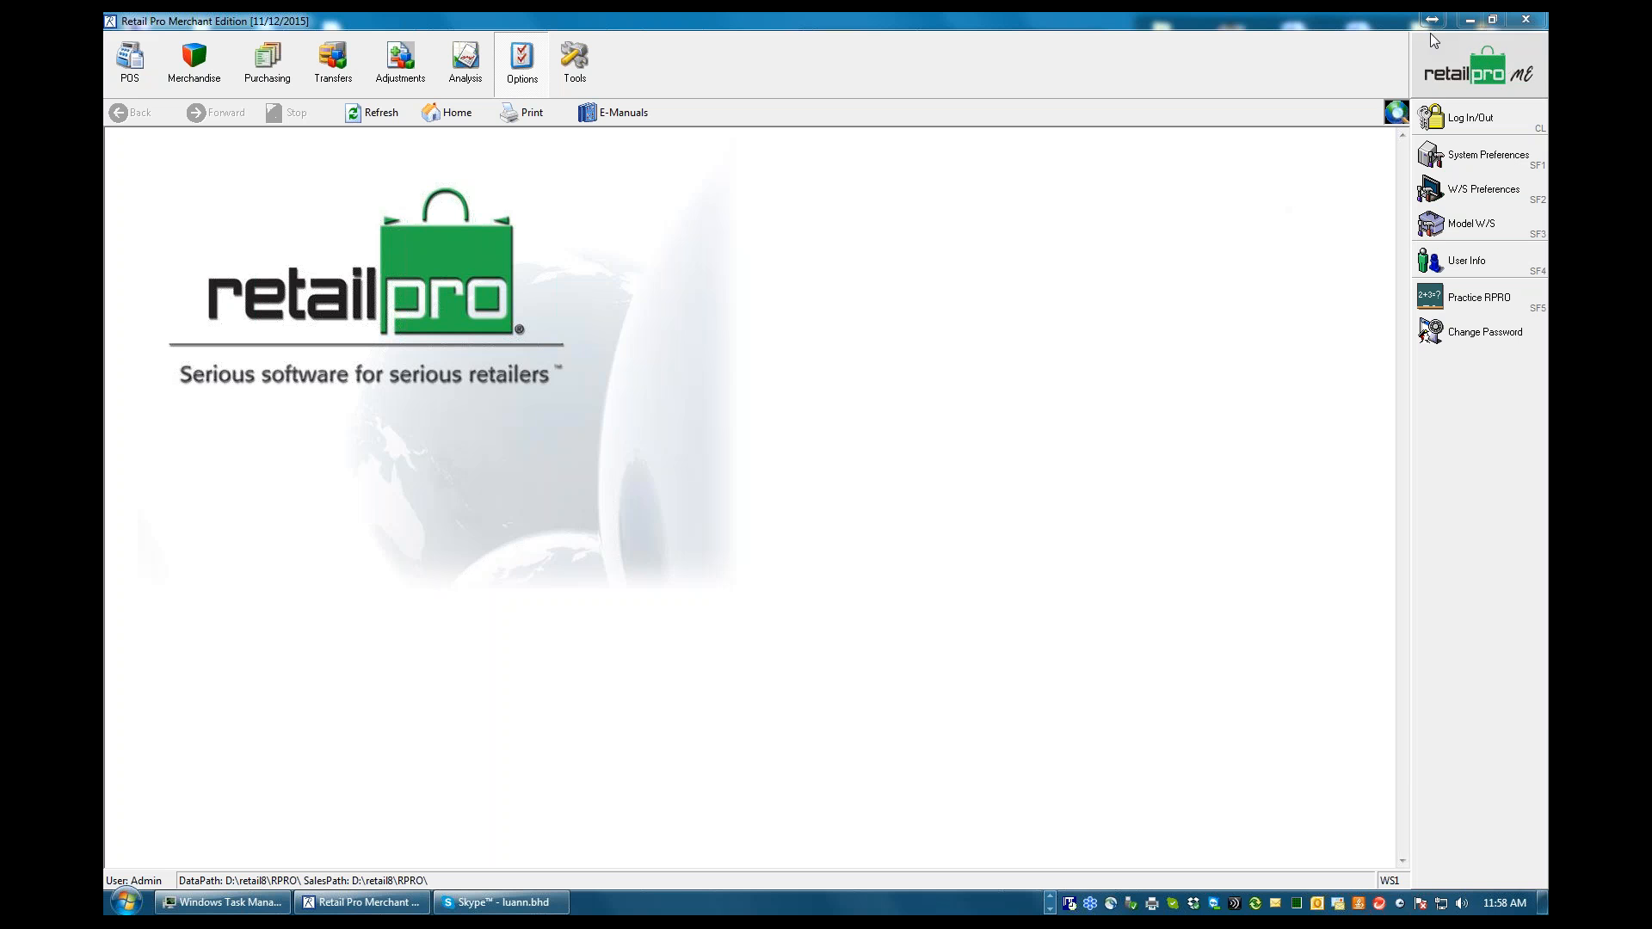
Minimize Retail Pro, switch to Internet Explorer, and open a new browser tab
click(1475, 21)
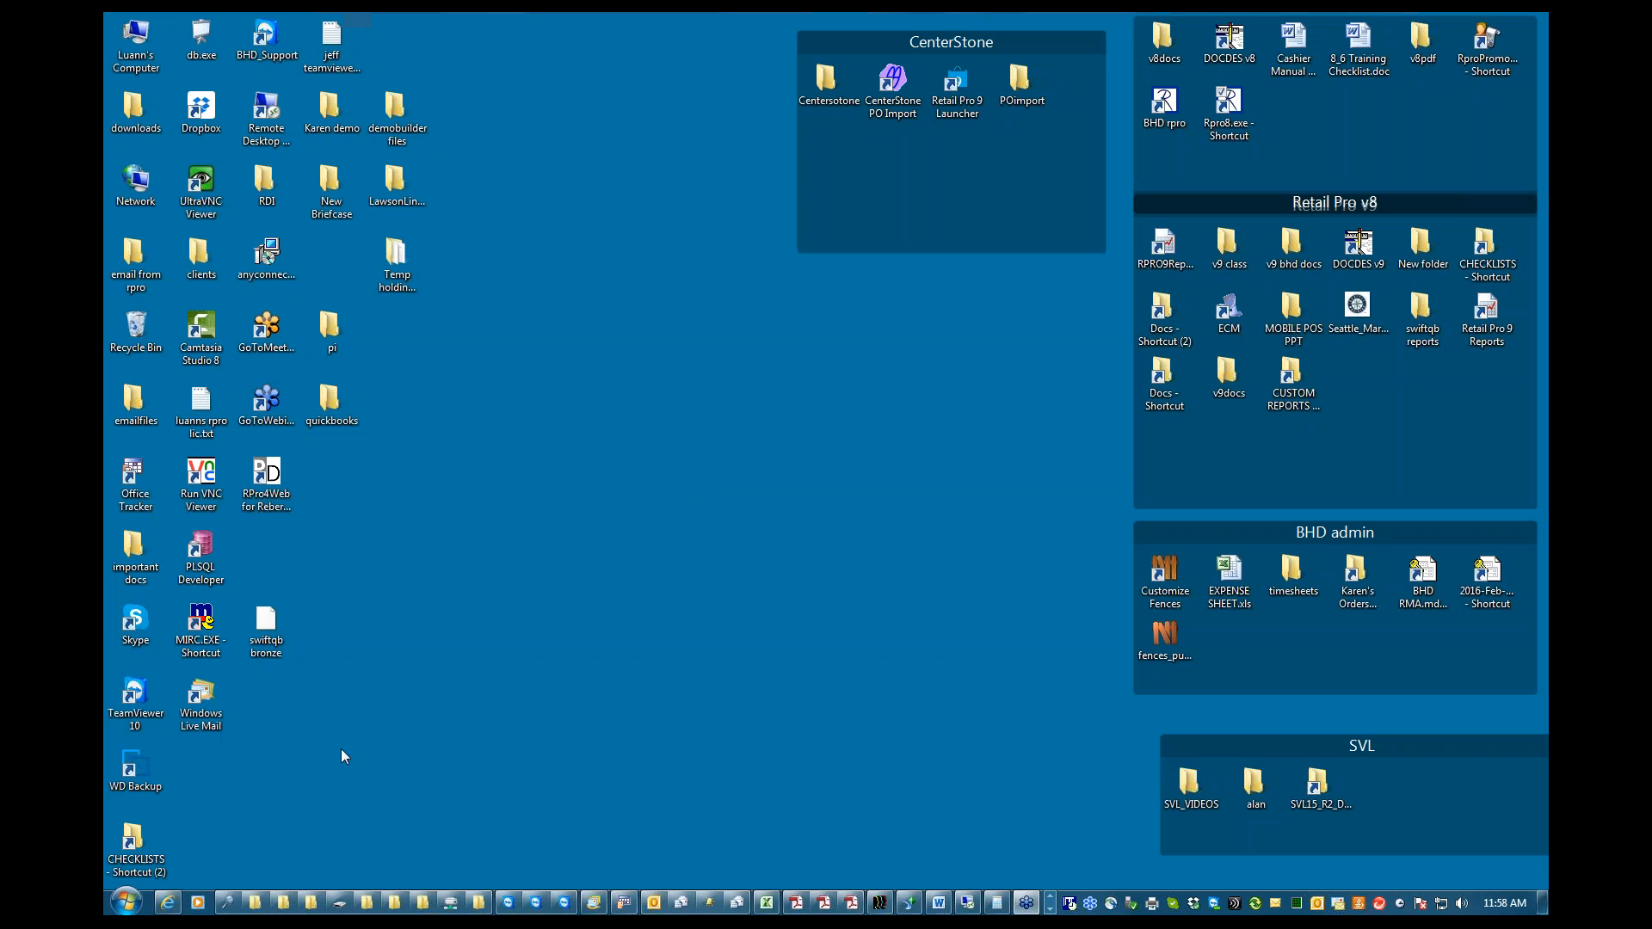
click(168, 903)
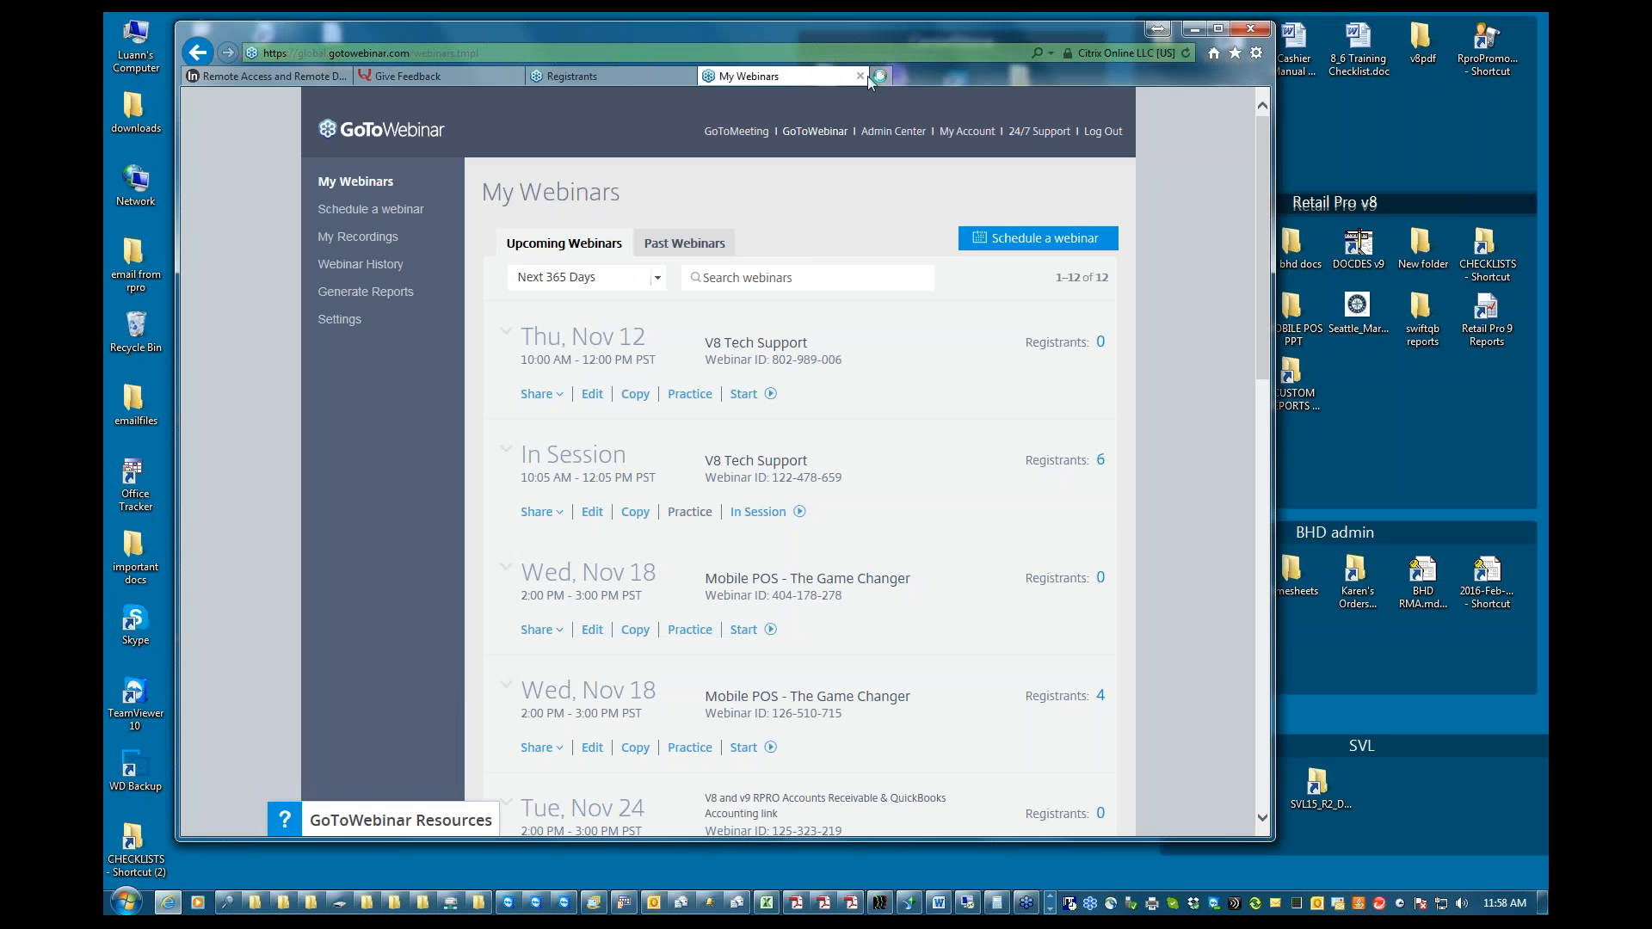
click(881, 75)
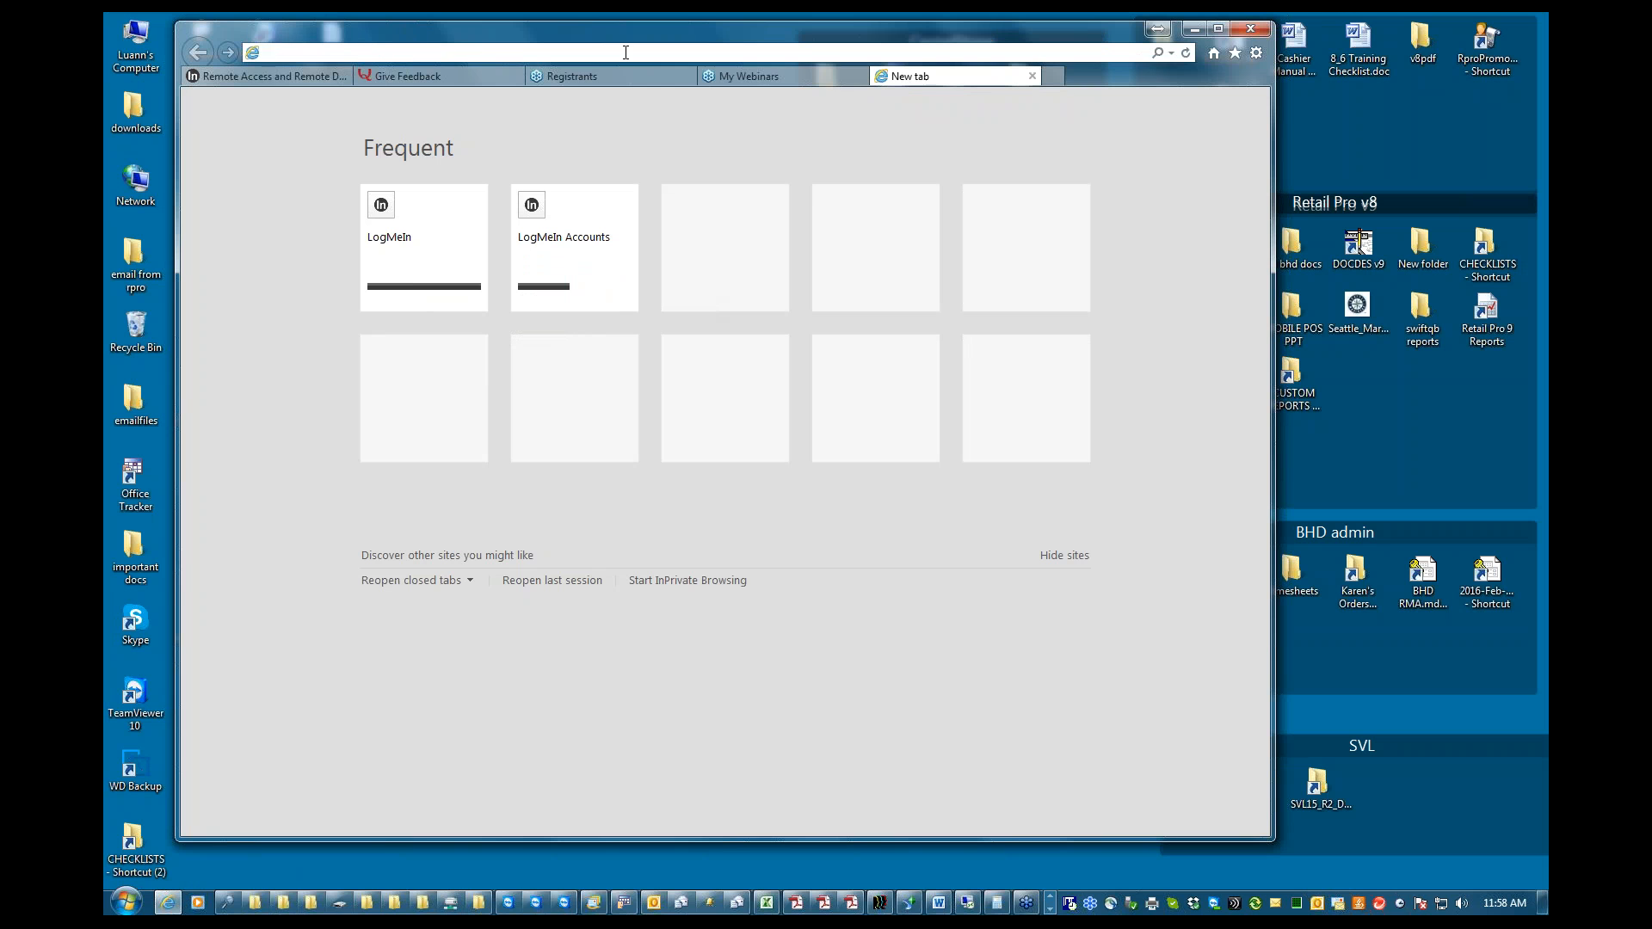
text(ww.)
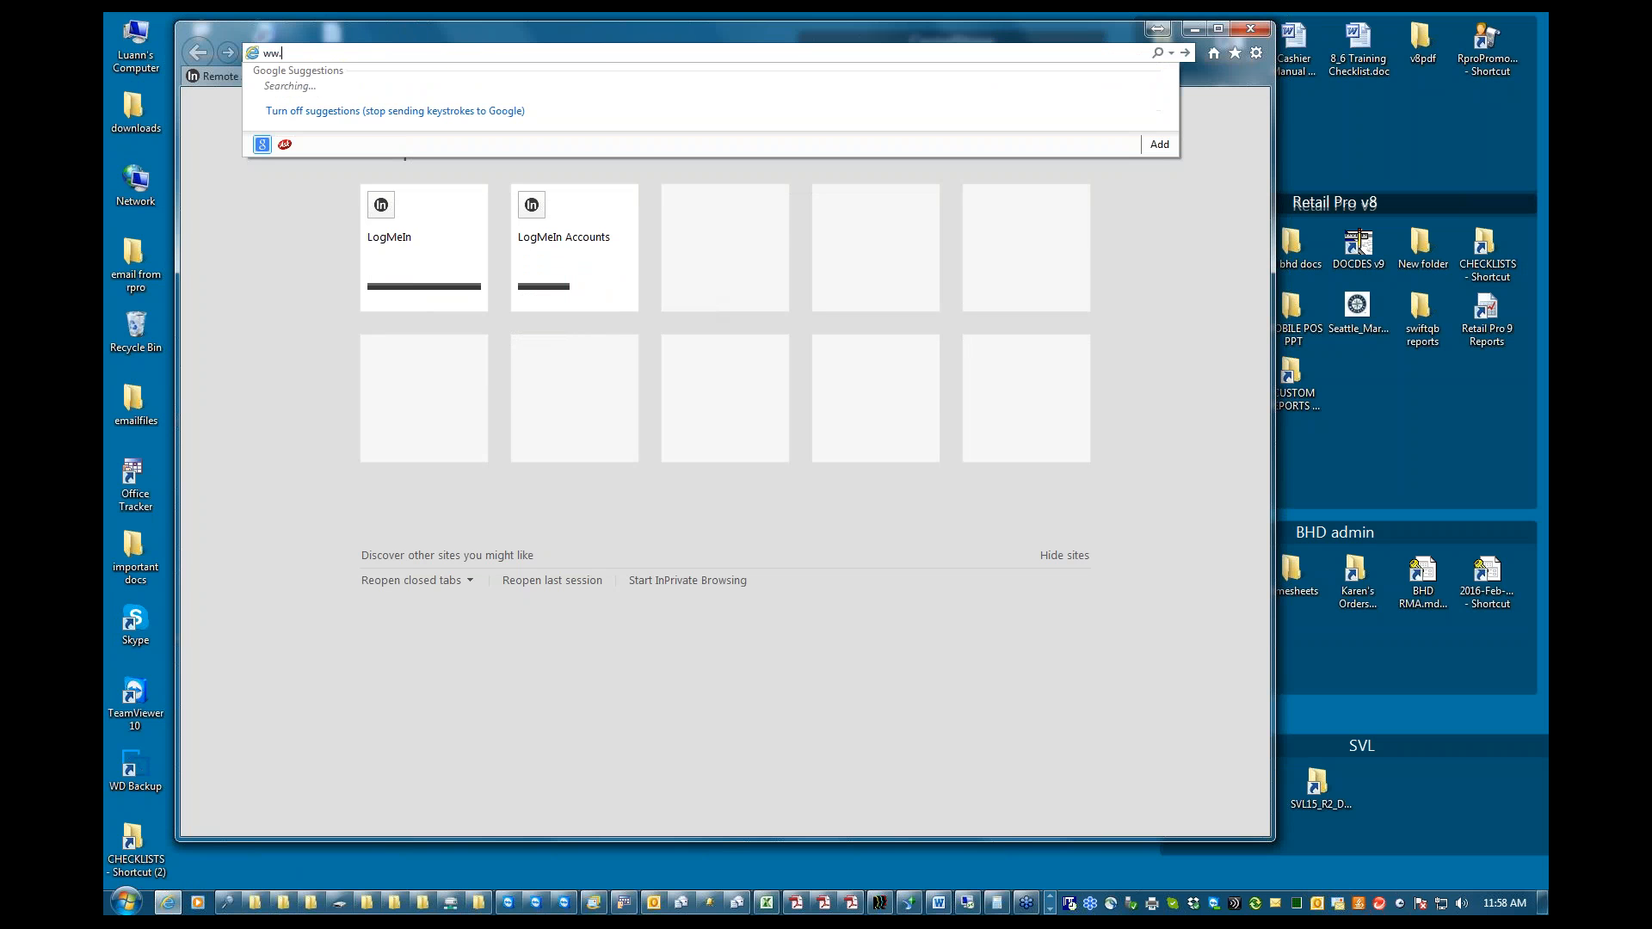
key(BackSpace)
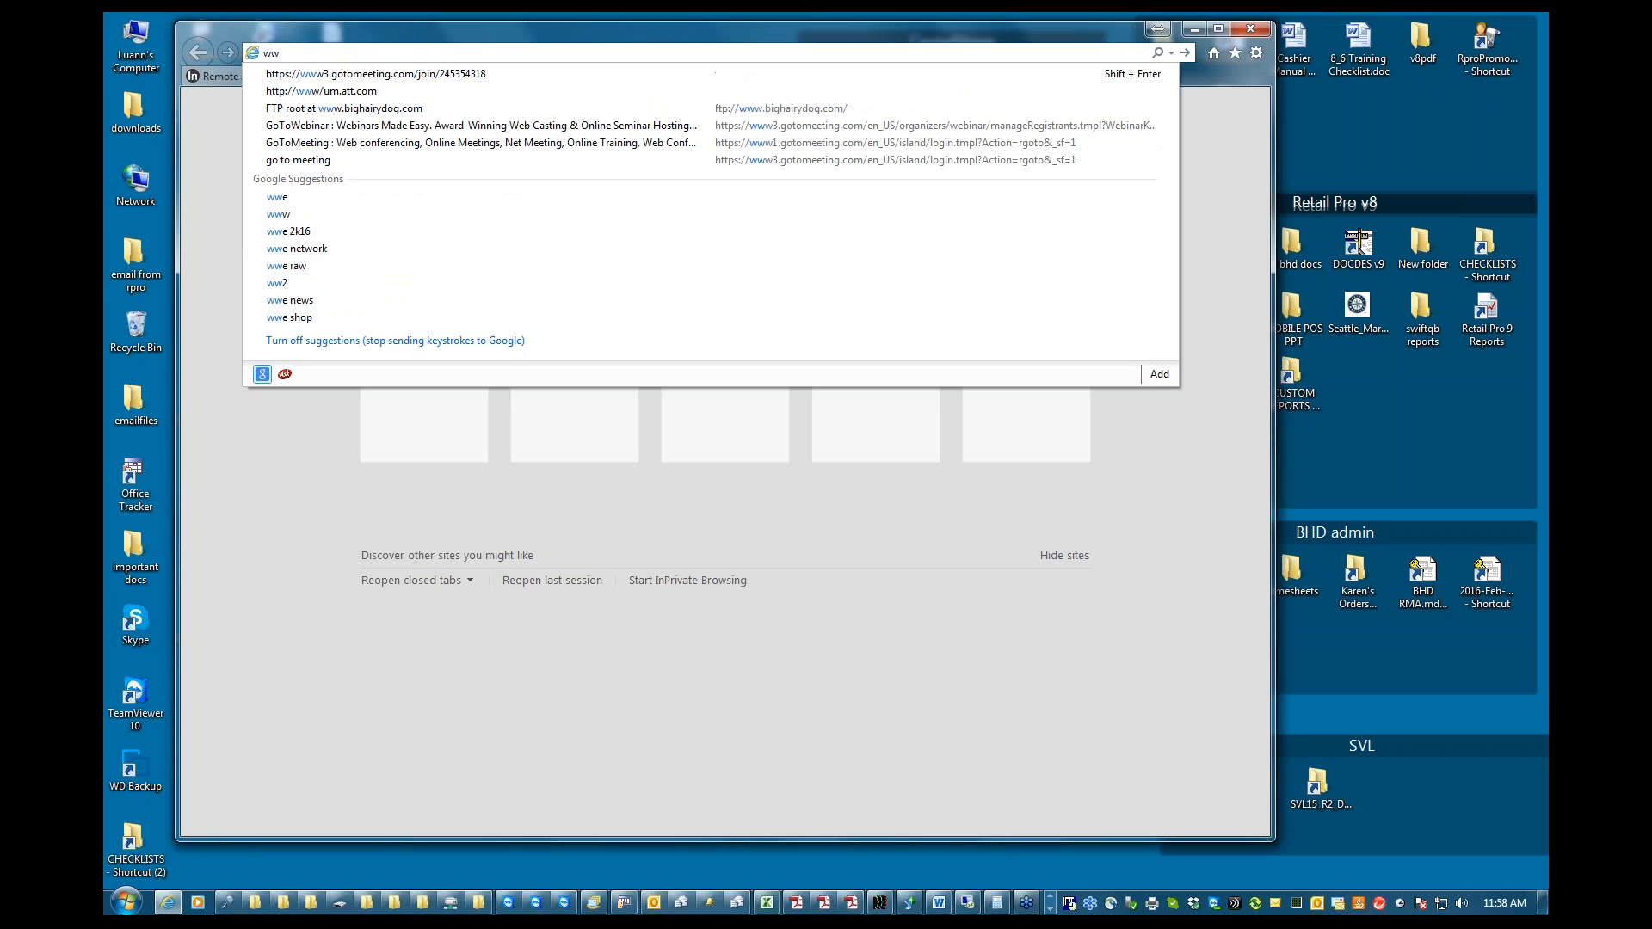
text(w.gig)
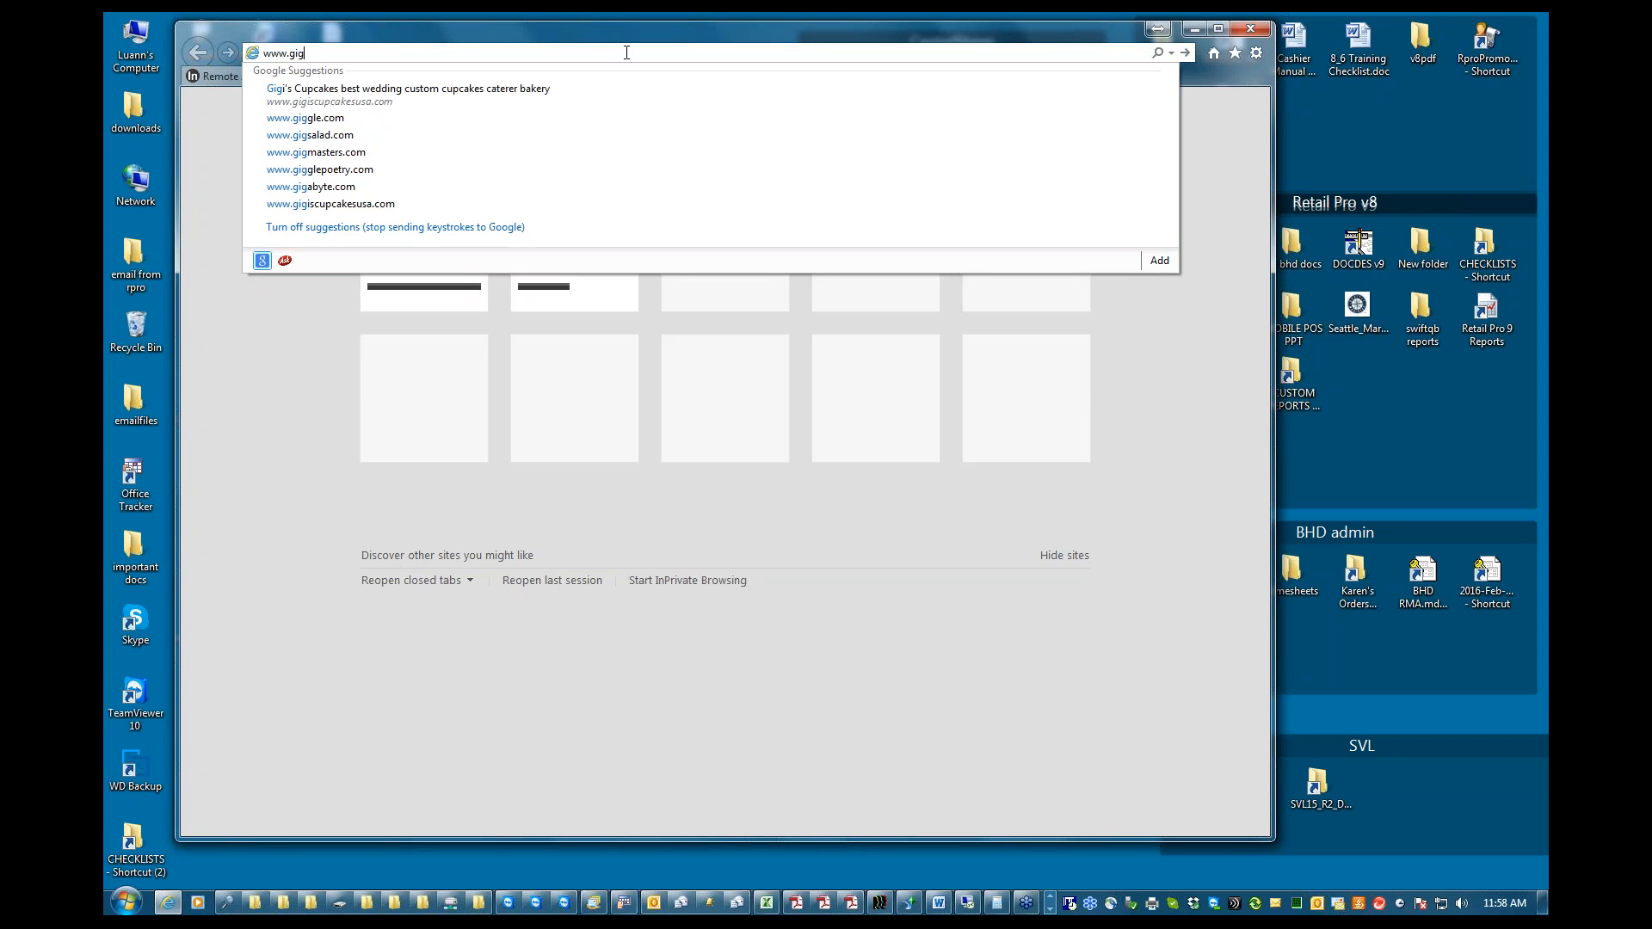
key(BackSpace)
key(BackSpace)
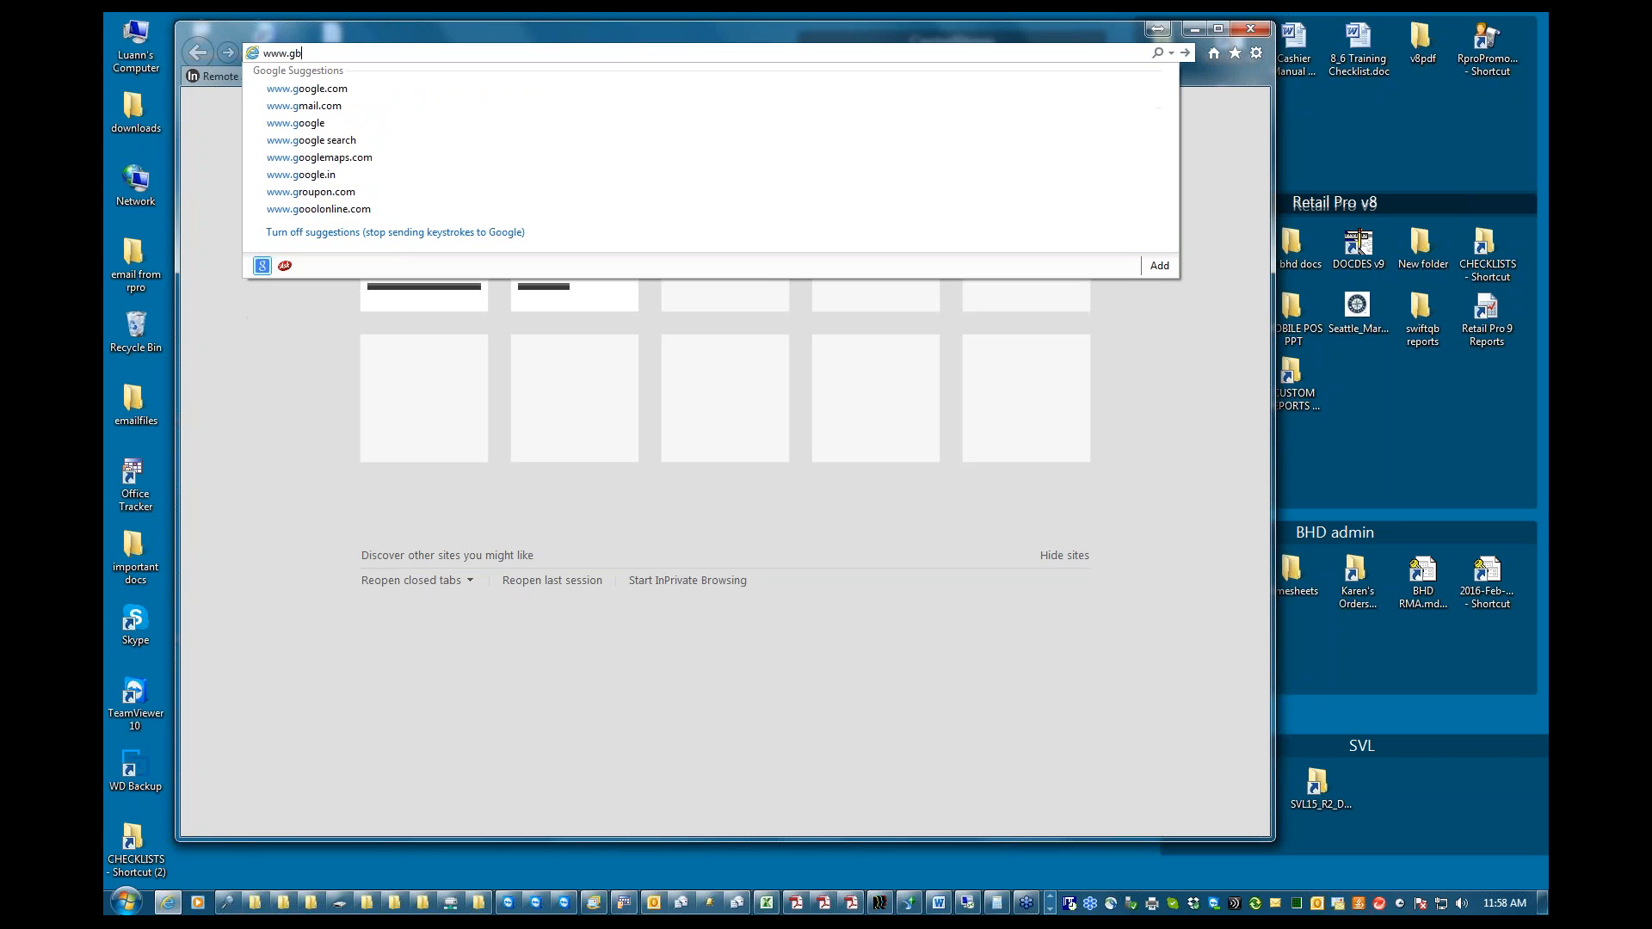
text(bigh)
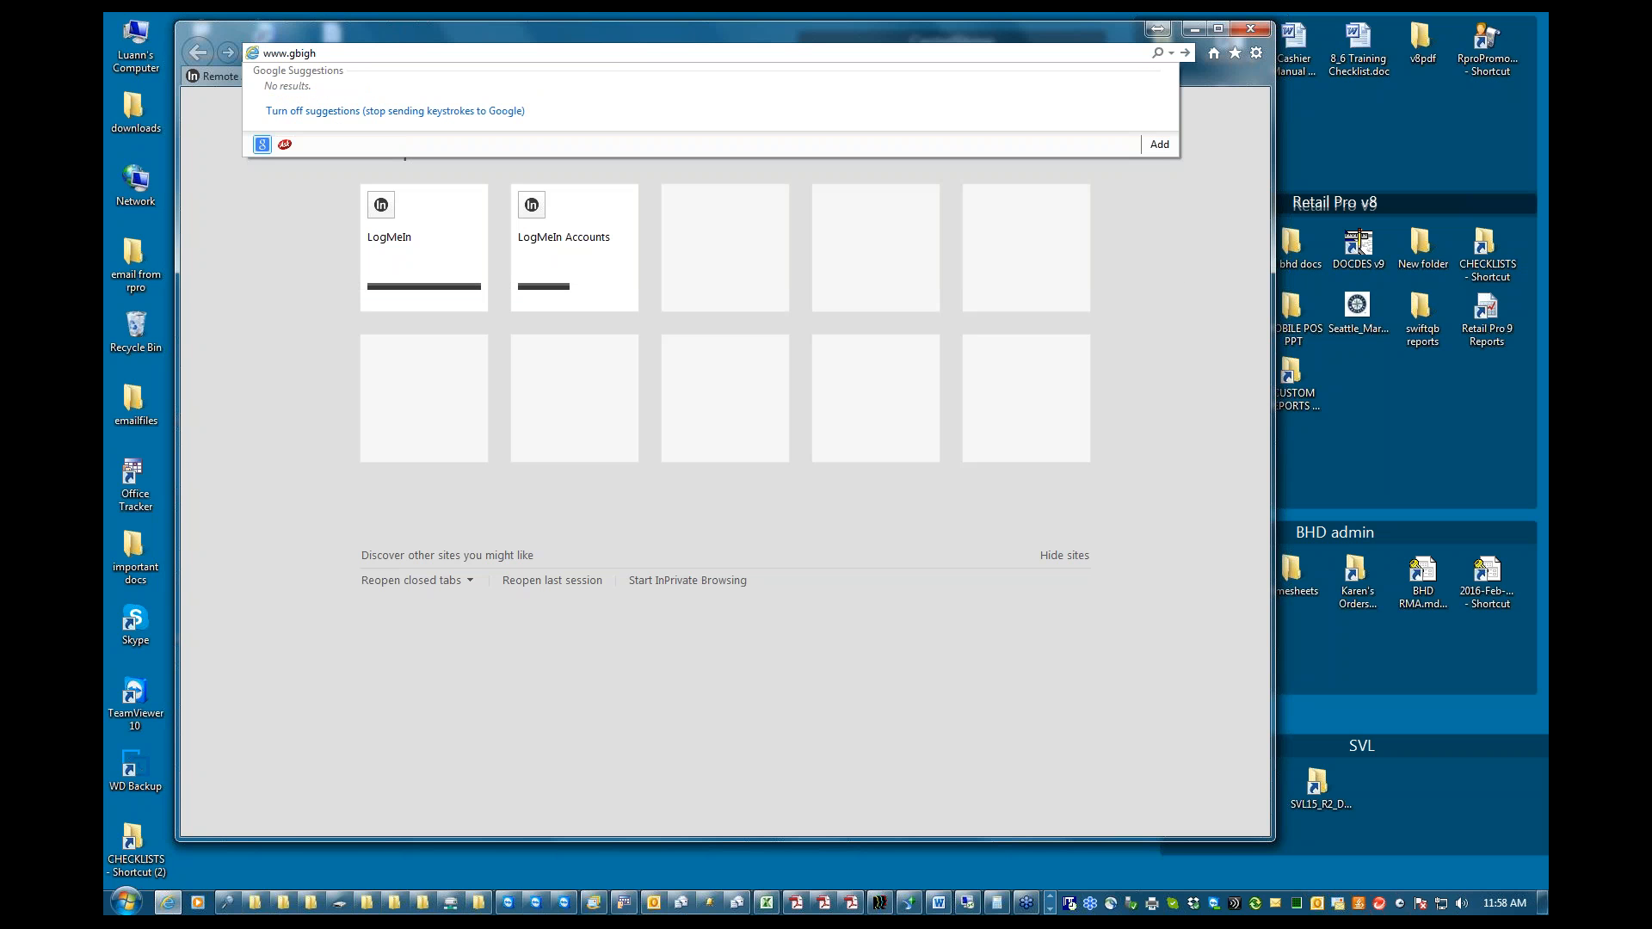
key(BackSpace)
key(BackSpace)
key(BackSpace)
key(BackSpace)
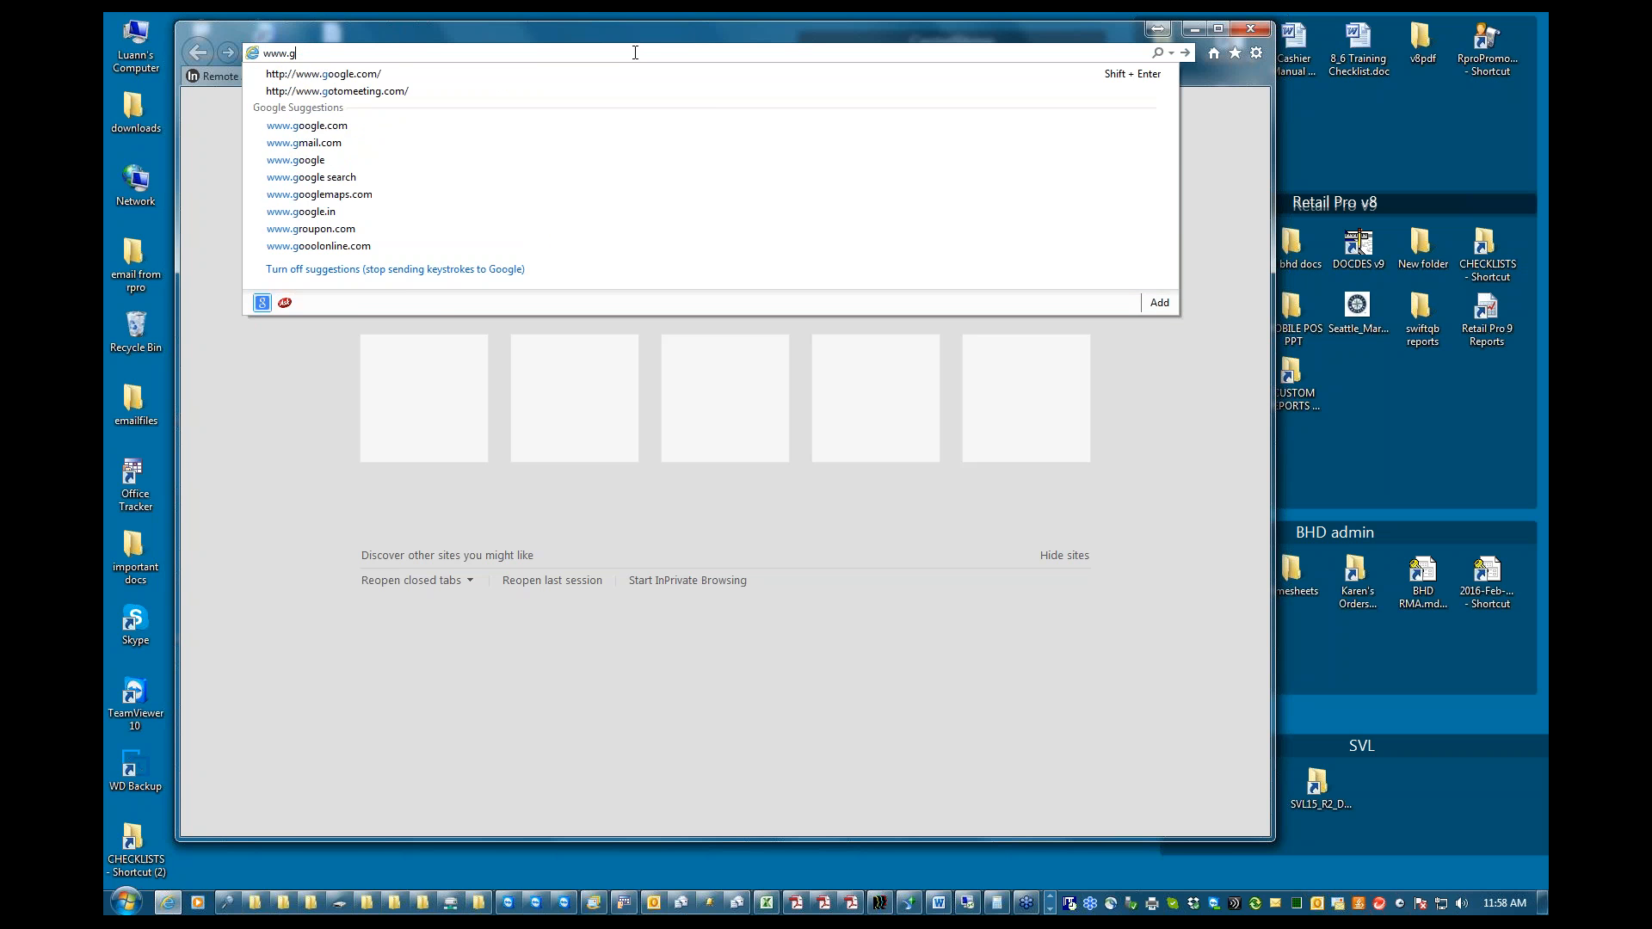
key(BackSpace)
text(bighairydog.com/)
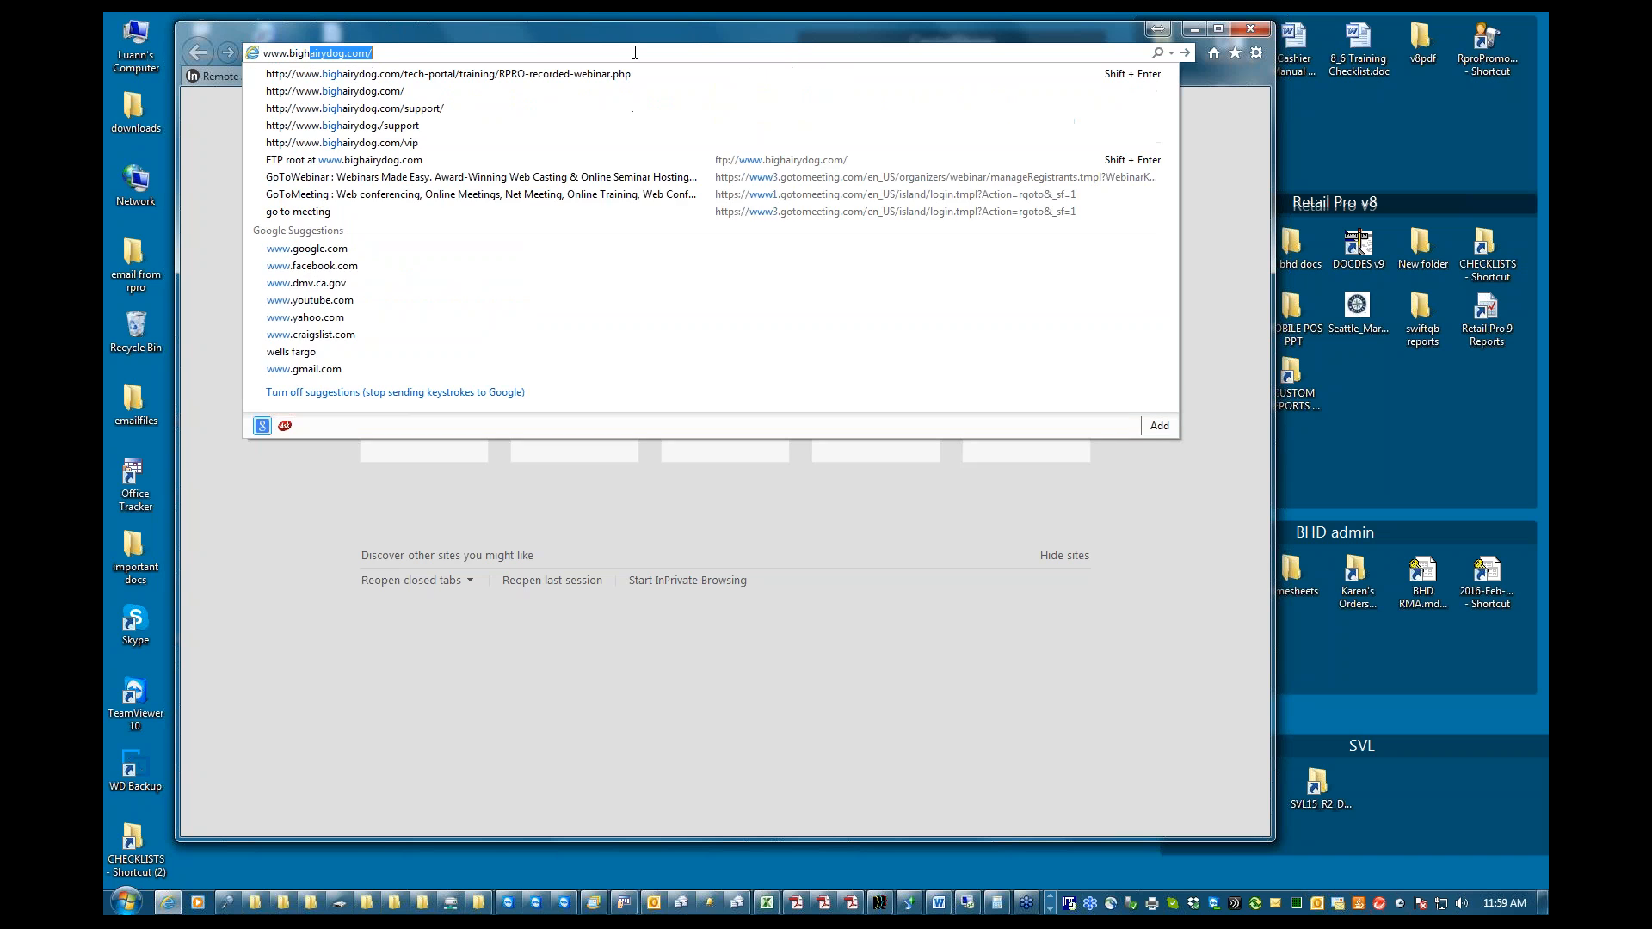
click(379, 75)
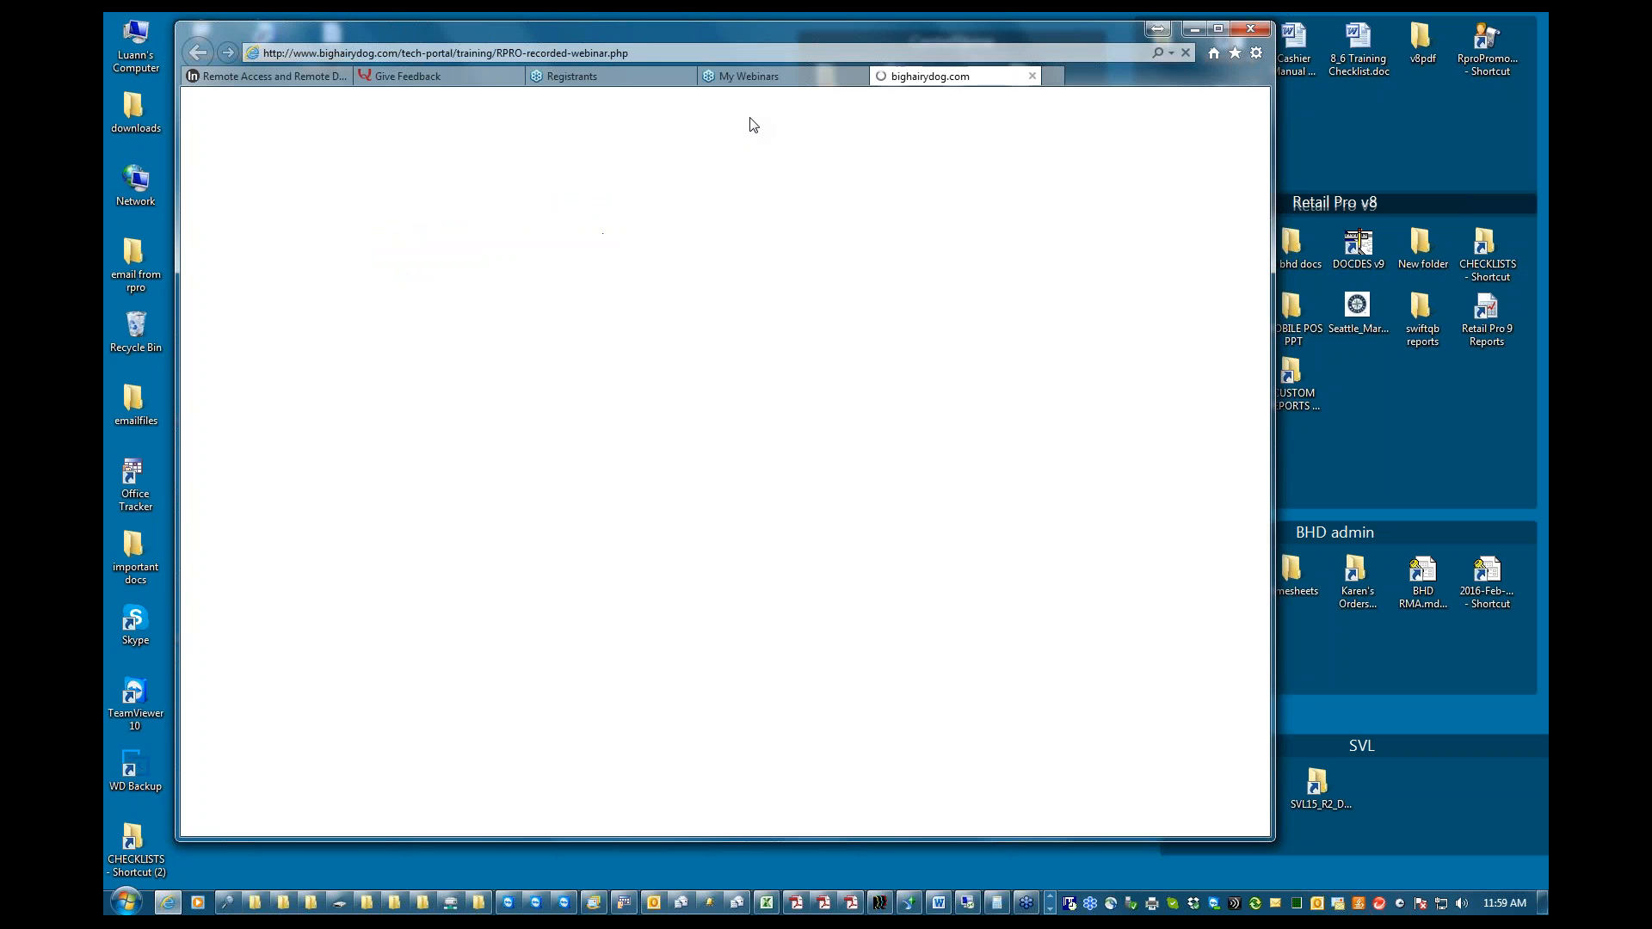